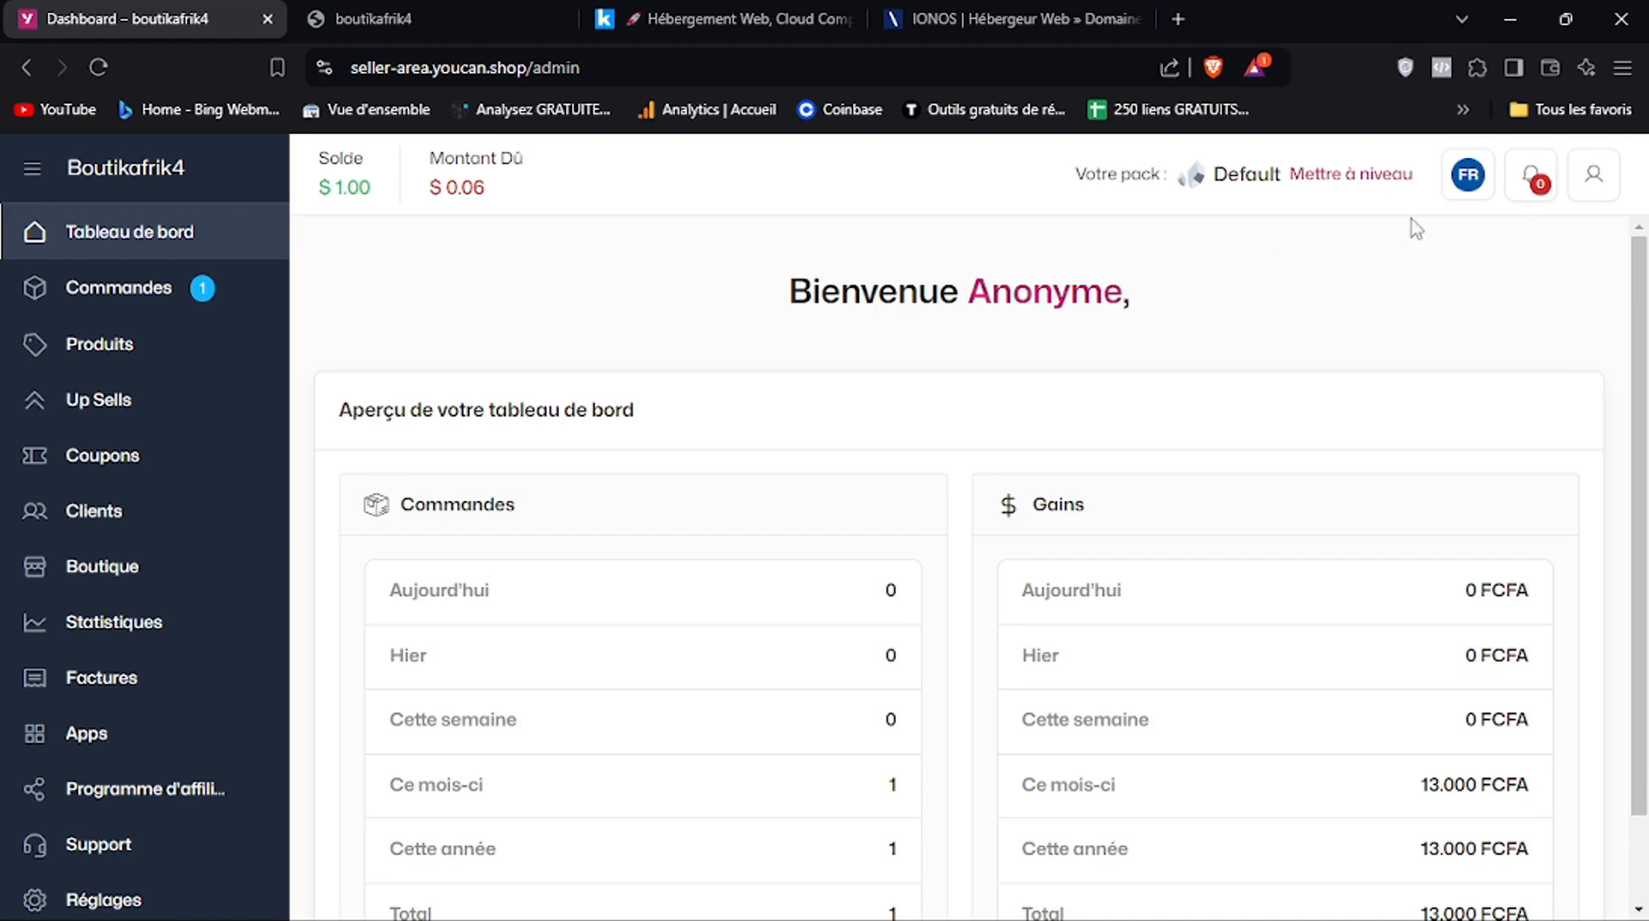
Open the store's payment settings
scroll(1645, 296, "down", 1)
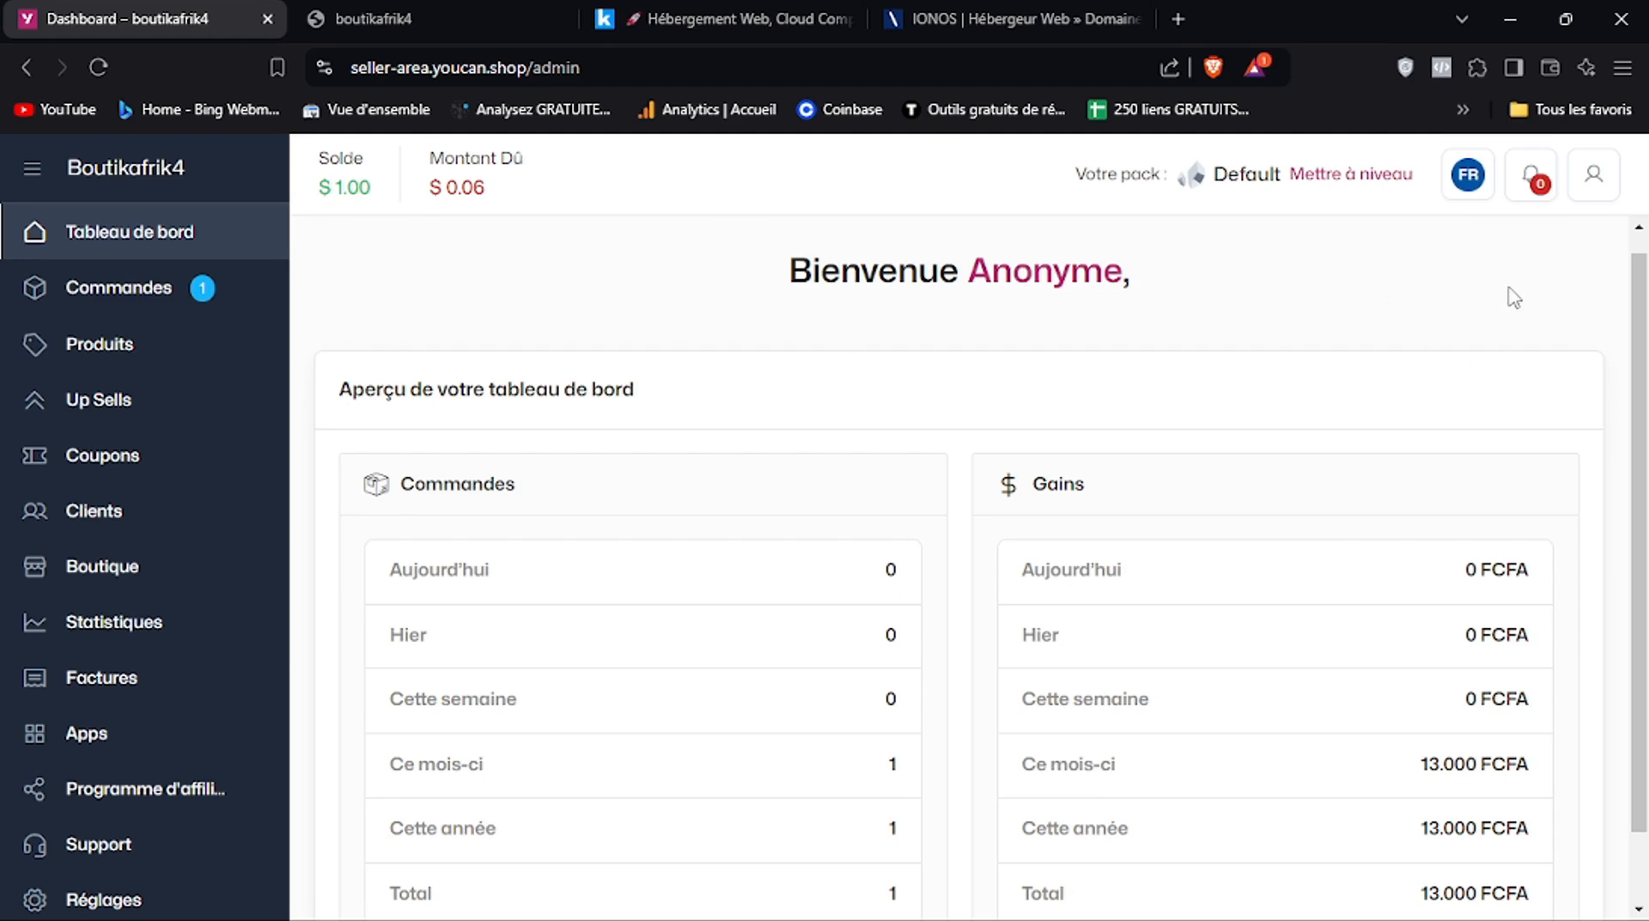
scroll(1645, 417, "down", 1)
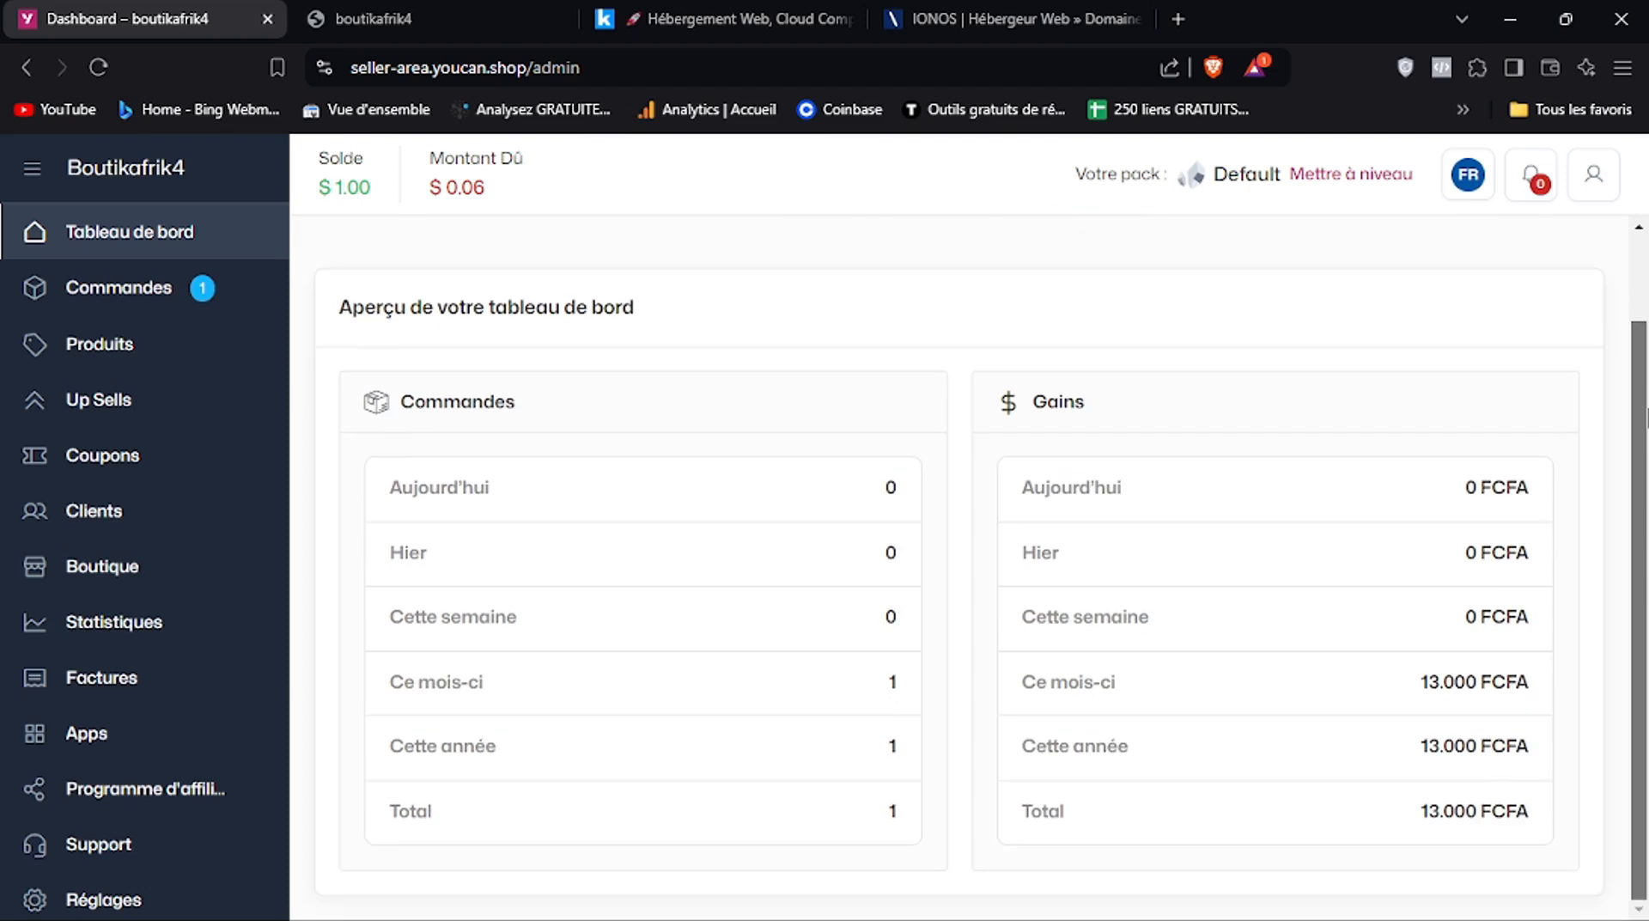
left_click(216, 896)
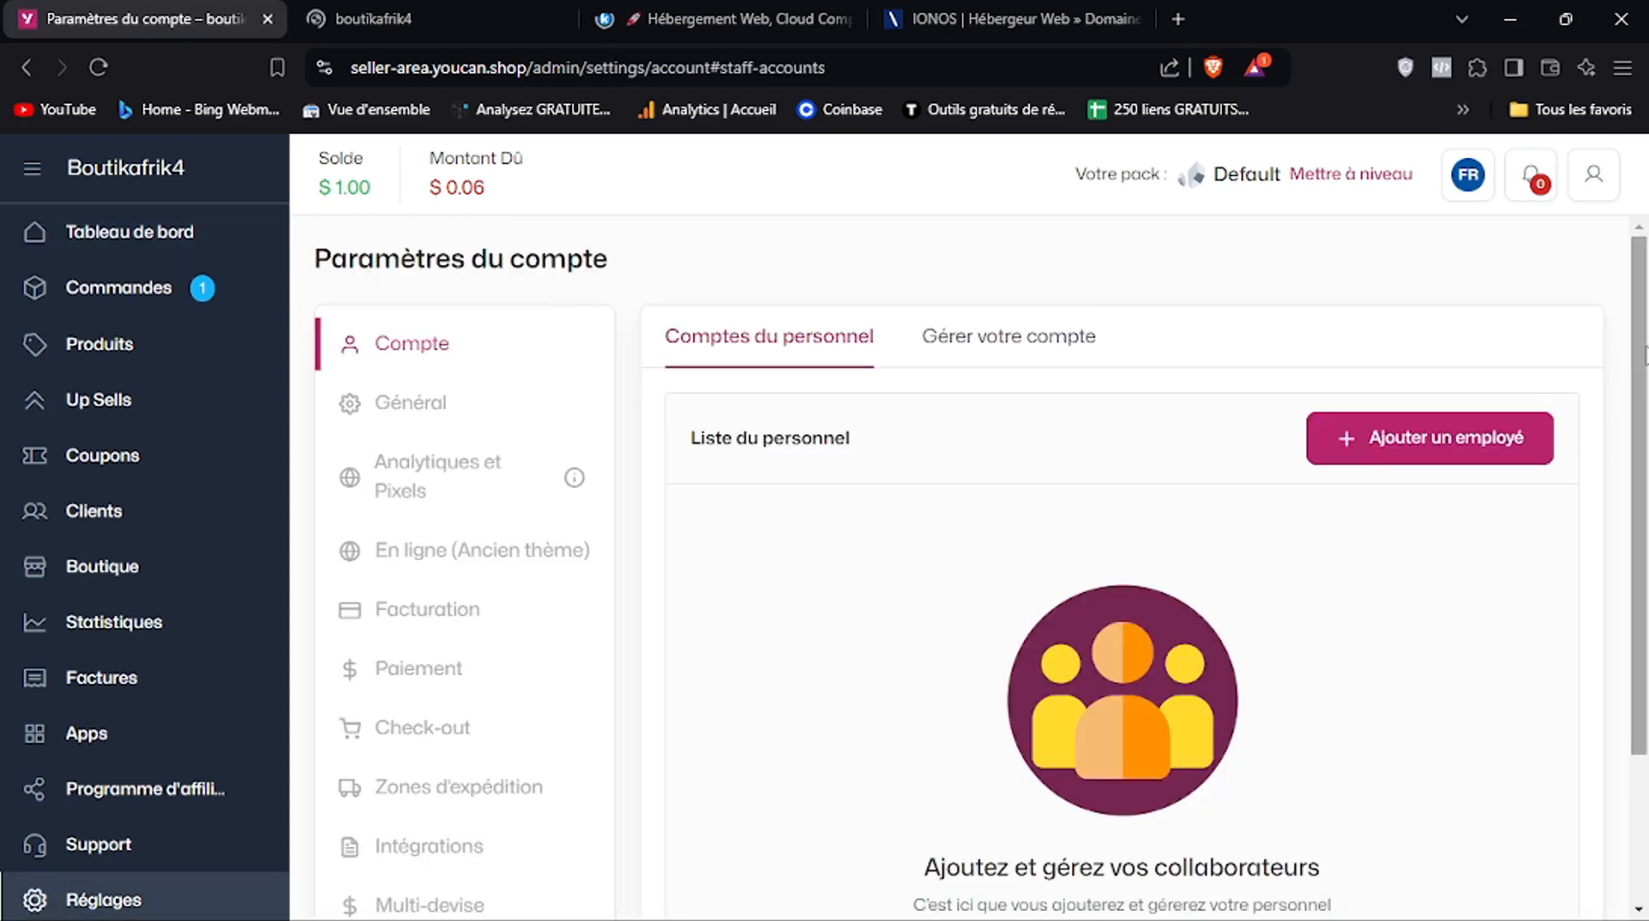
scroll(1489, 515, "down", 3)
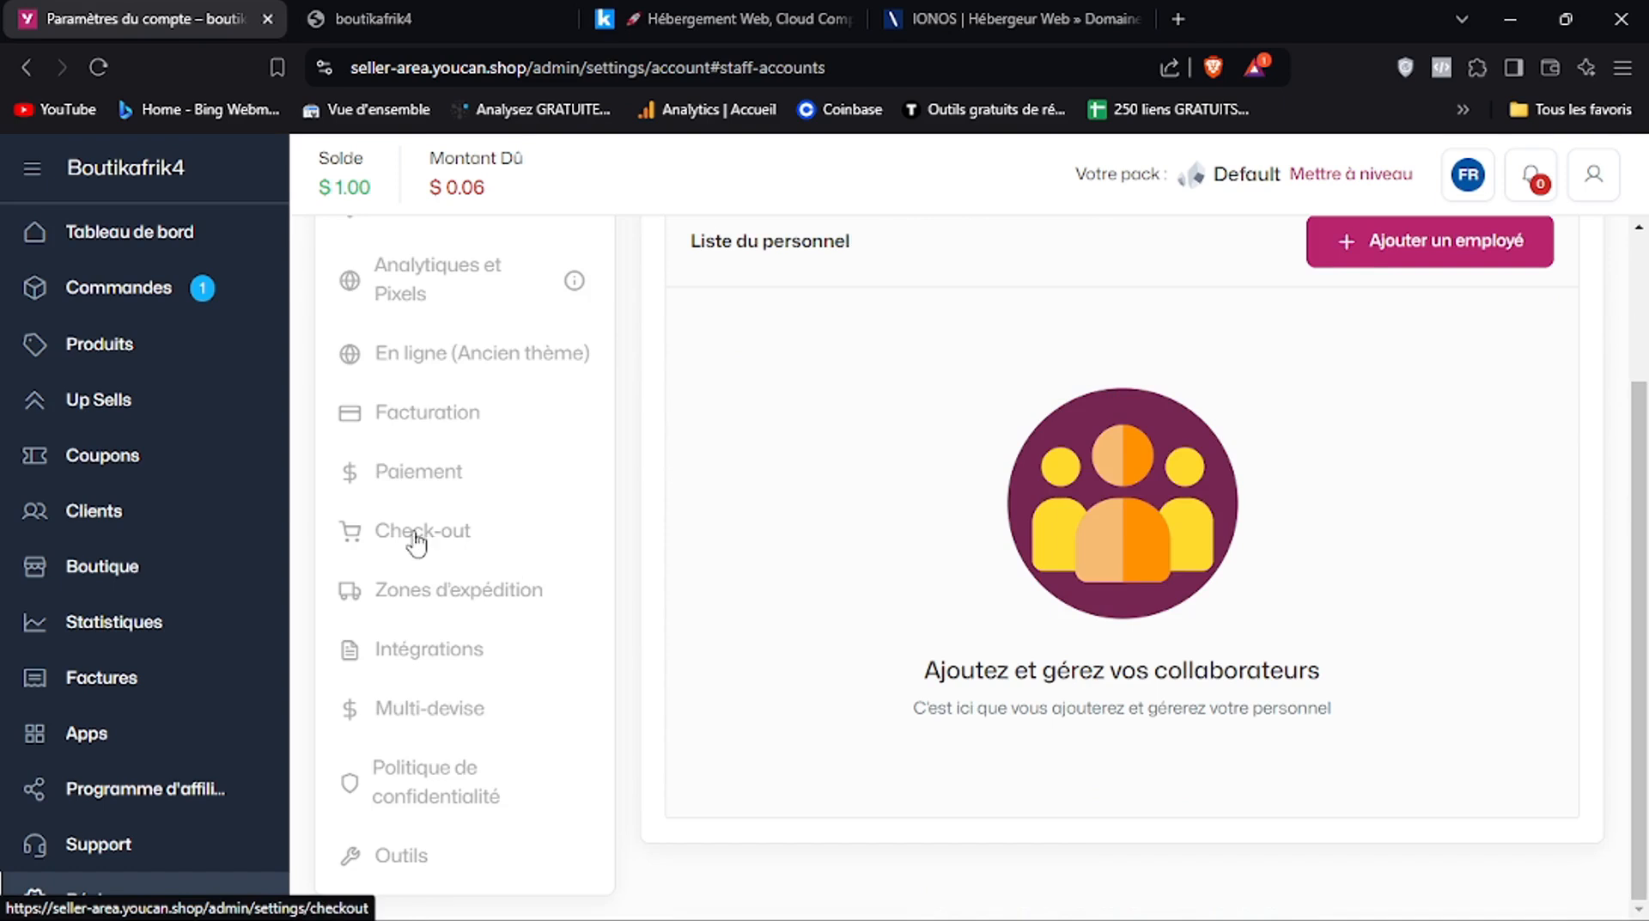
left_click(413, 478)
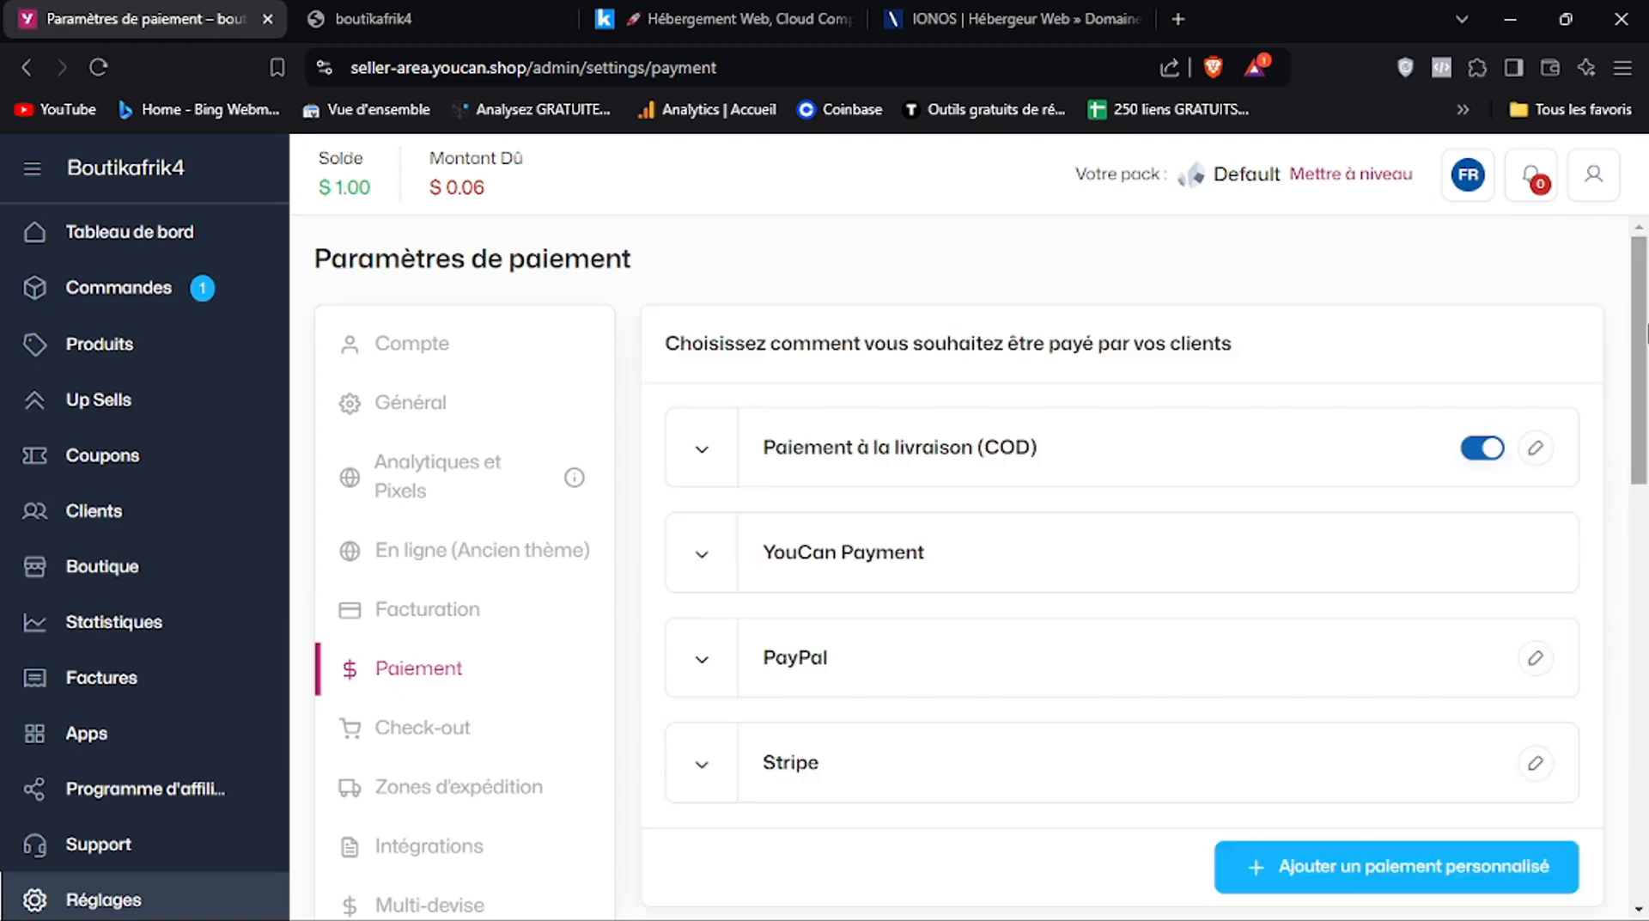
Review the available payment methods and view the form fields for cash on delivery (COD)
left_click_drag(1645, 331, 1637, 365)
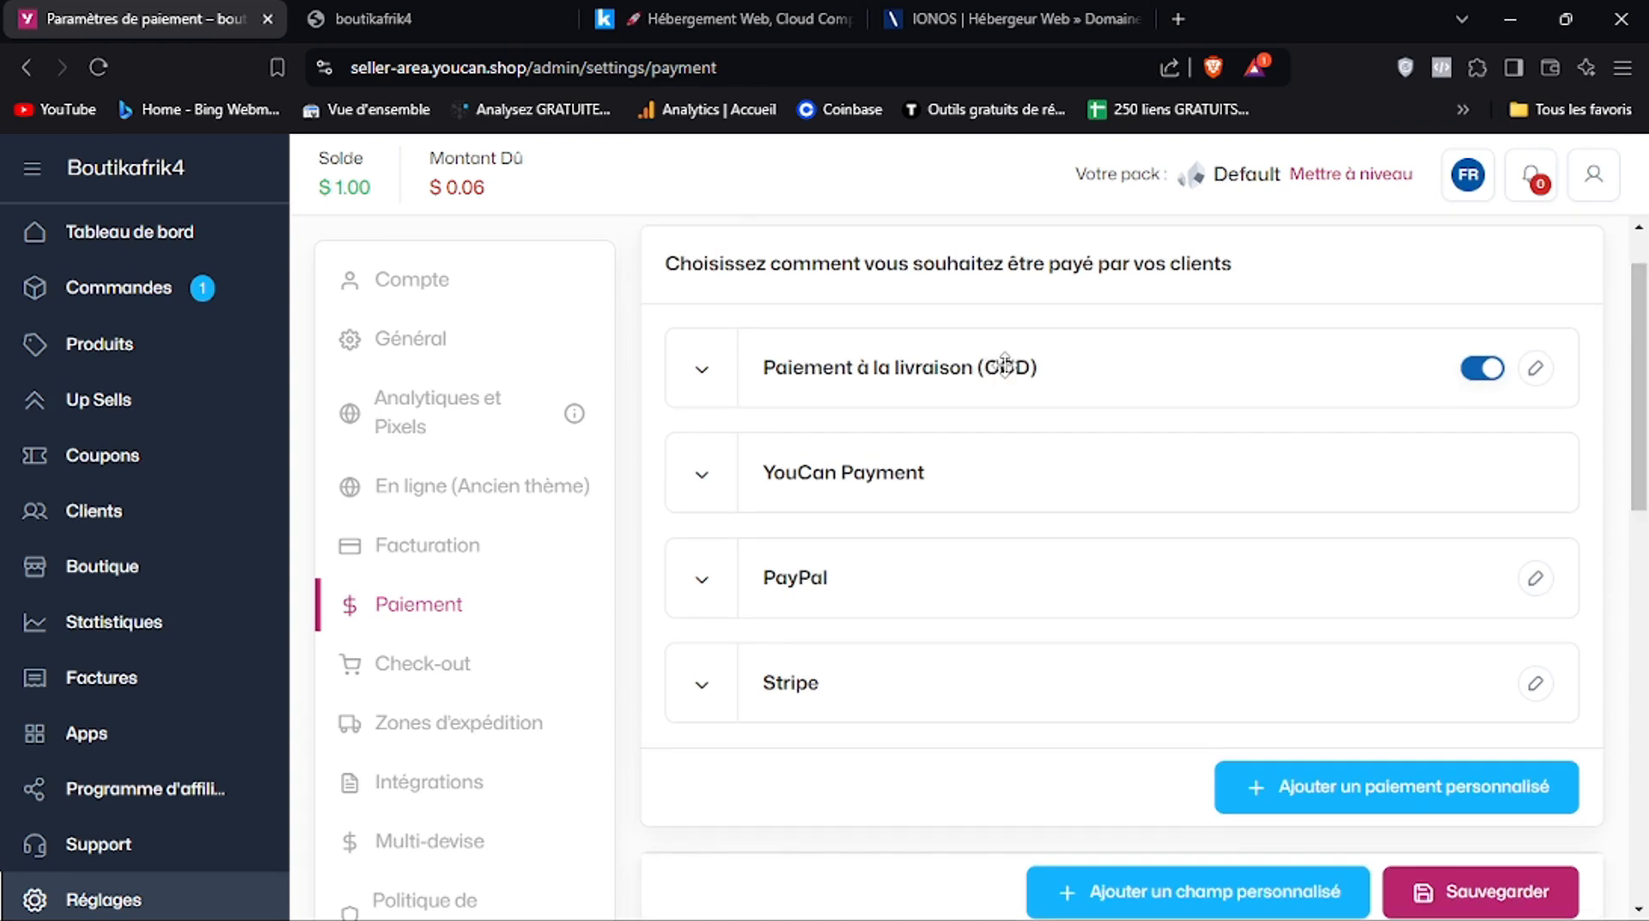
left_click_drag(1642, 355, 1646, 318)
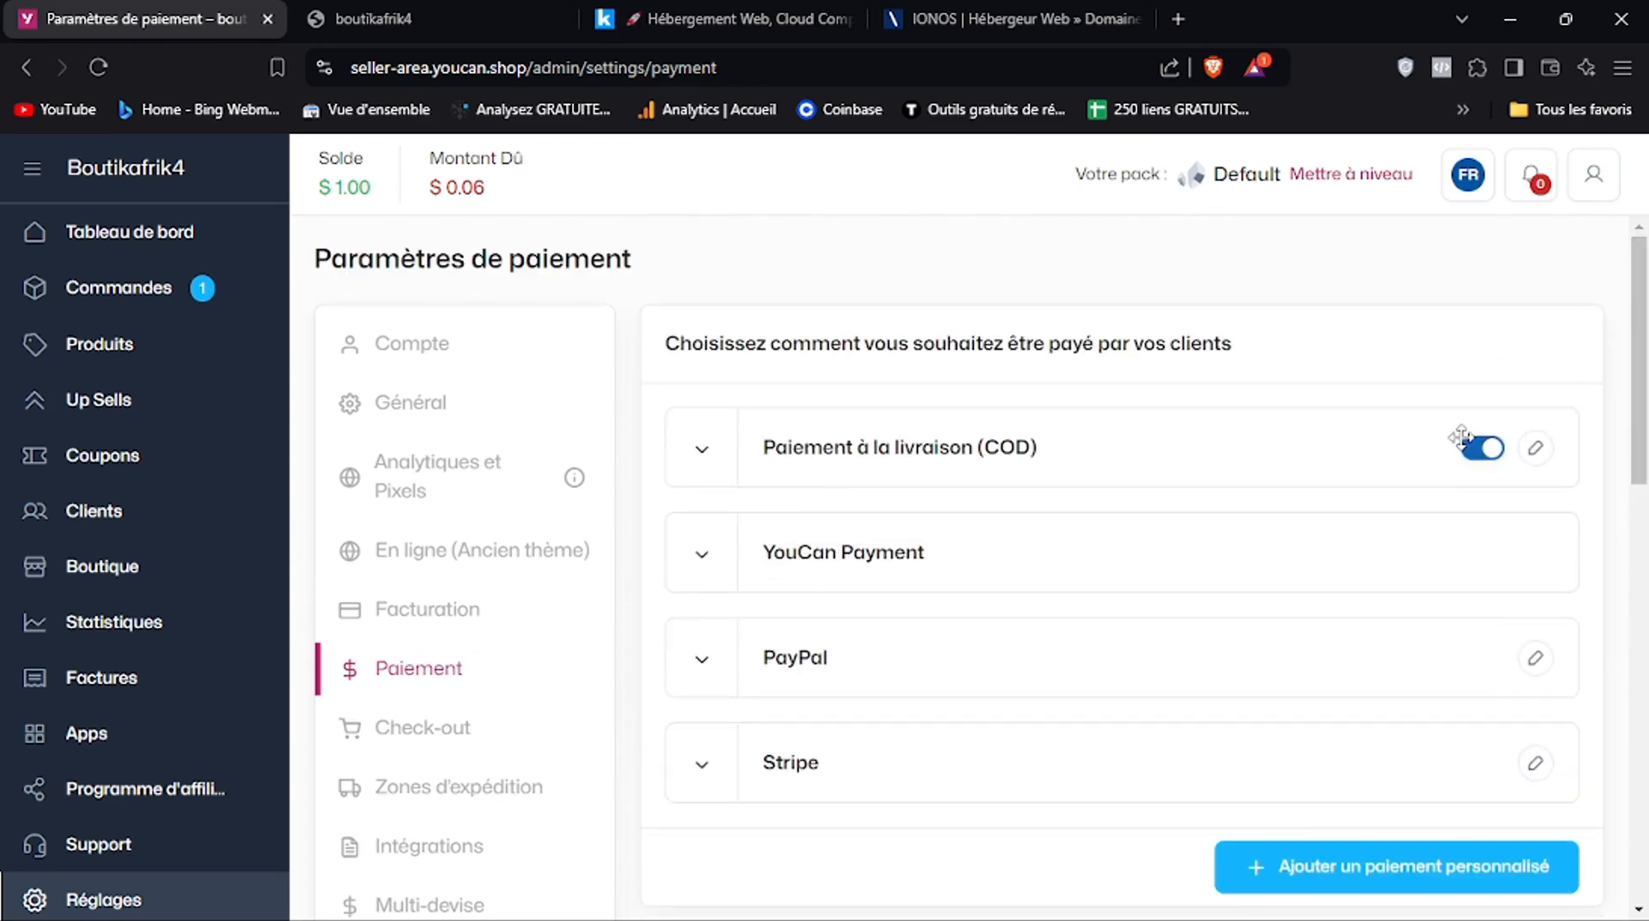
left_click(1536, 448)
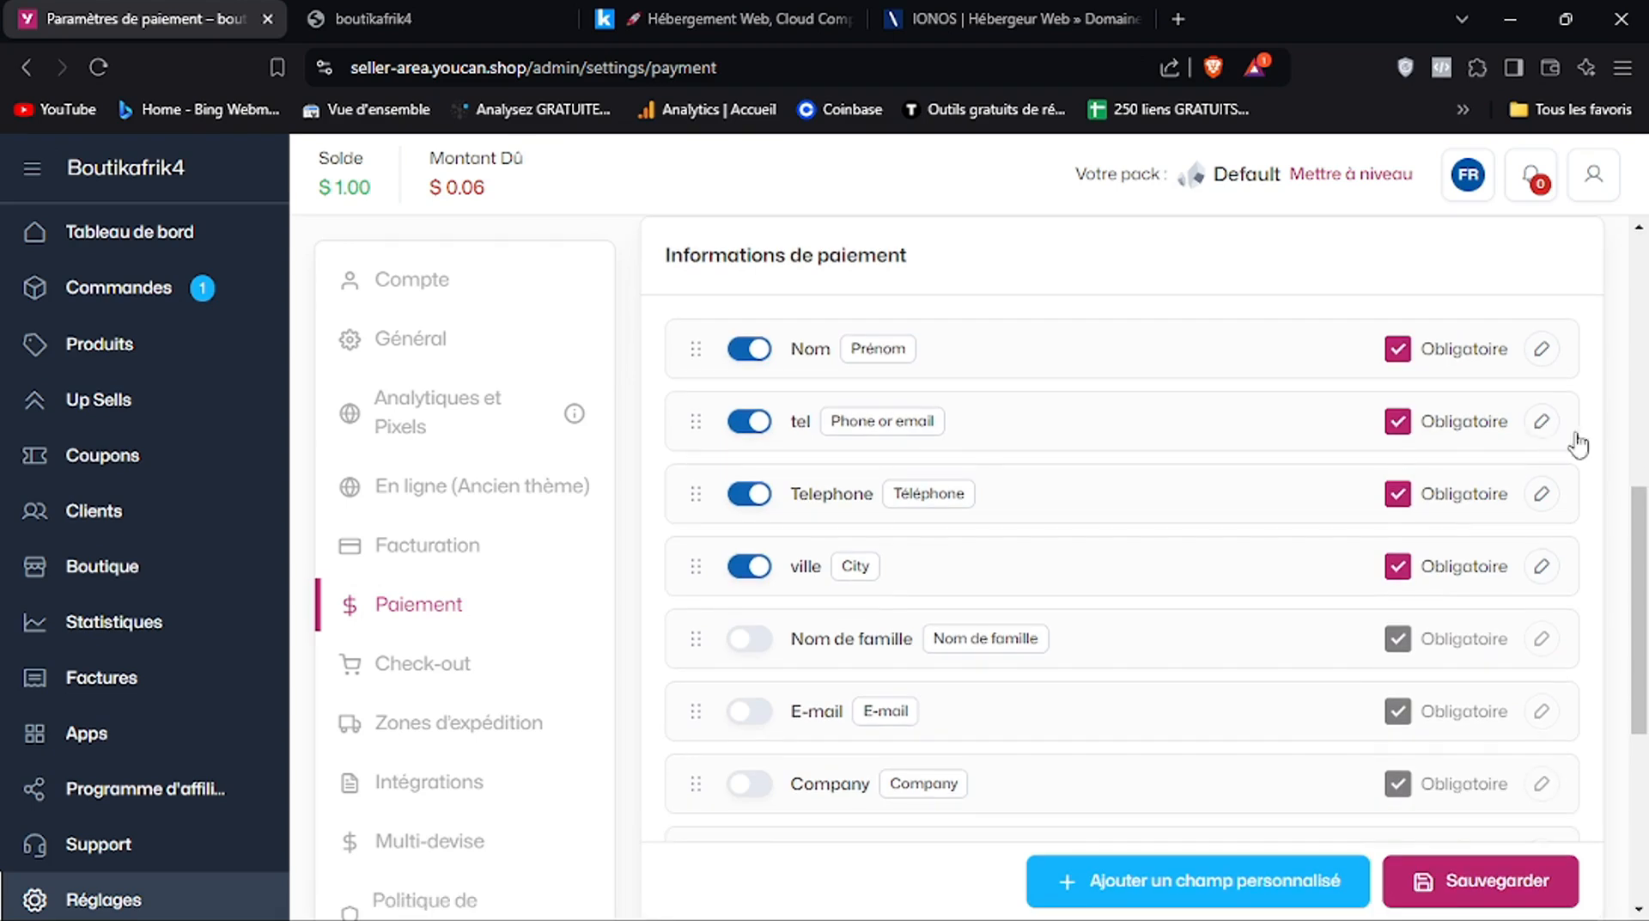
left_click_drag(1641, 558, 1641, 309)
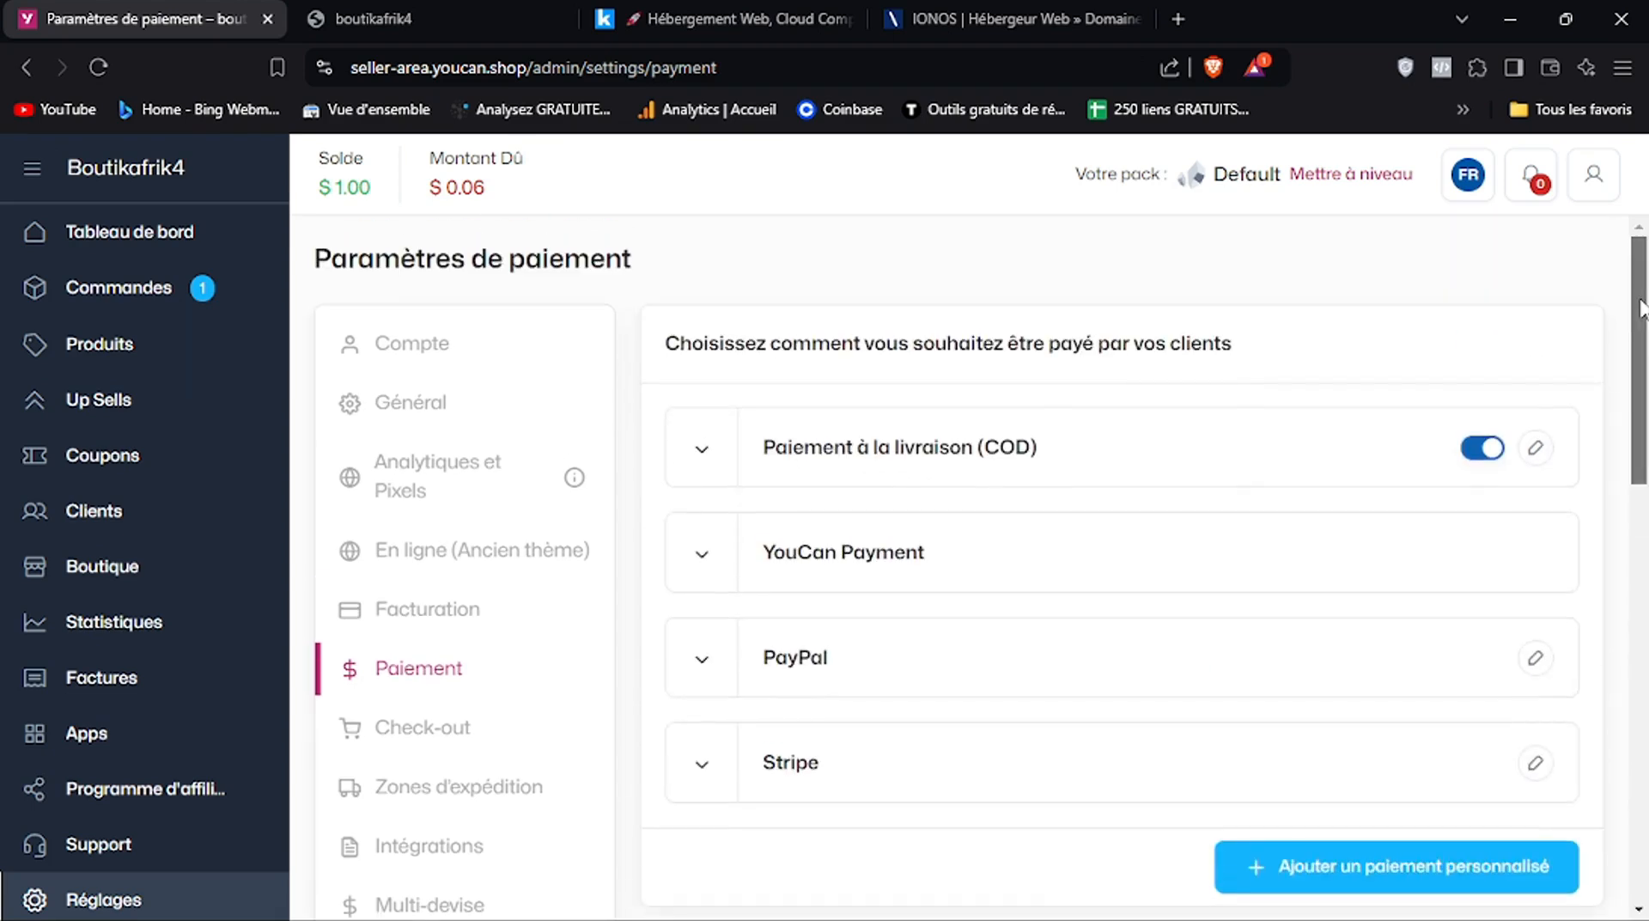
Disable the Telephone field in the payment information and move it below the ville field
scroll(1641, 309, "down", 8)
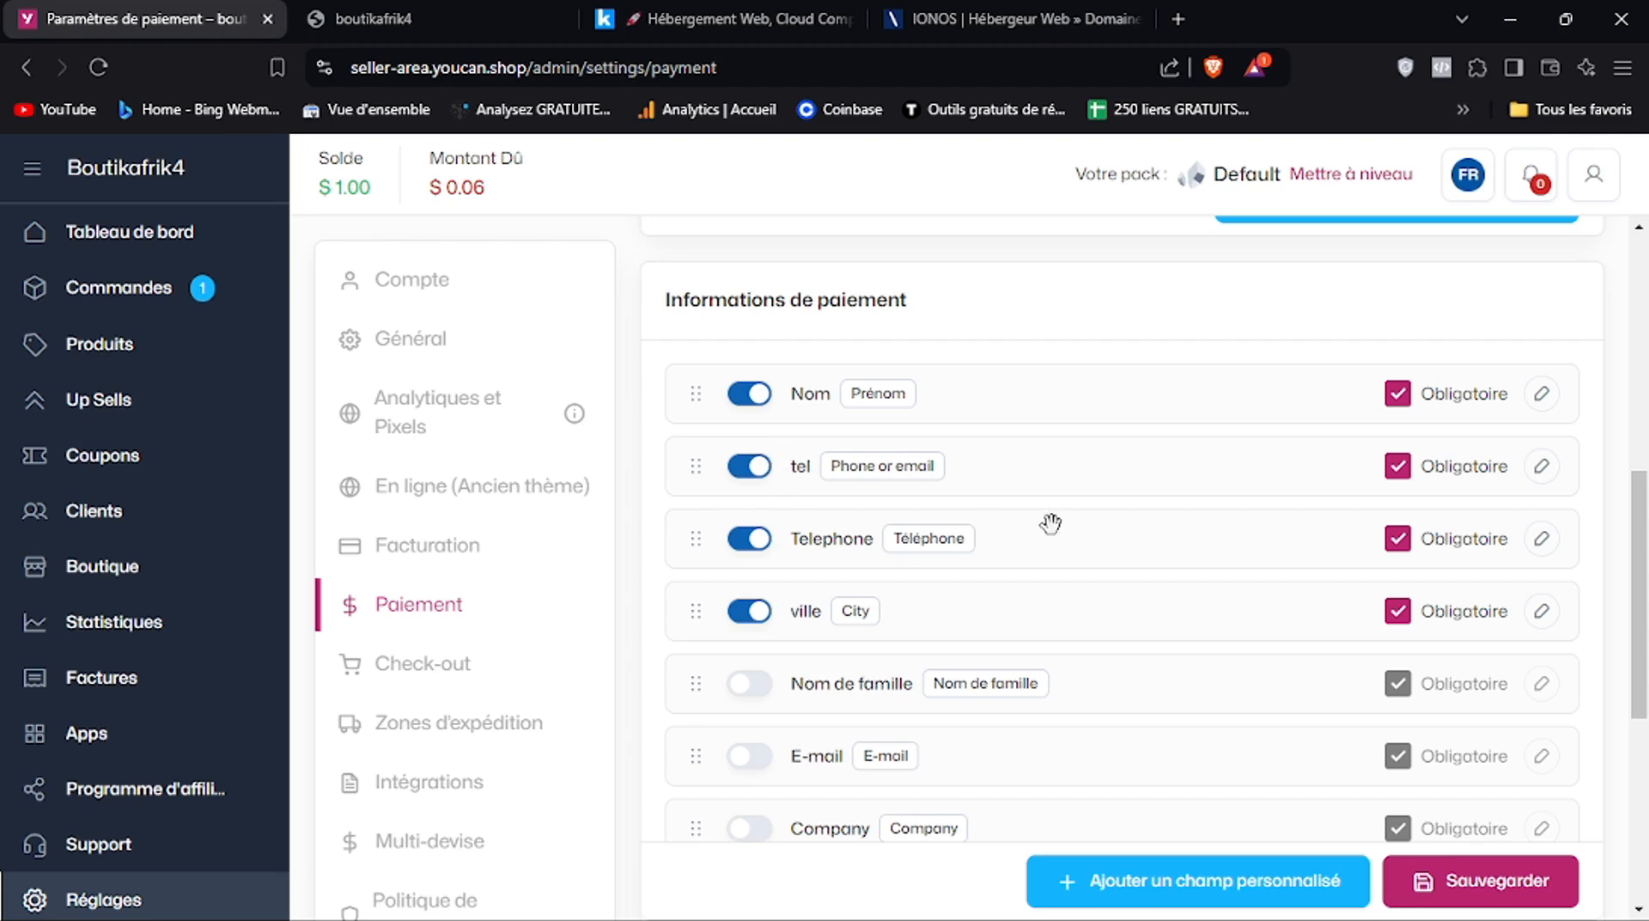
left_click(757, 547)
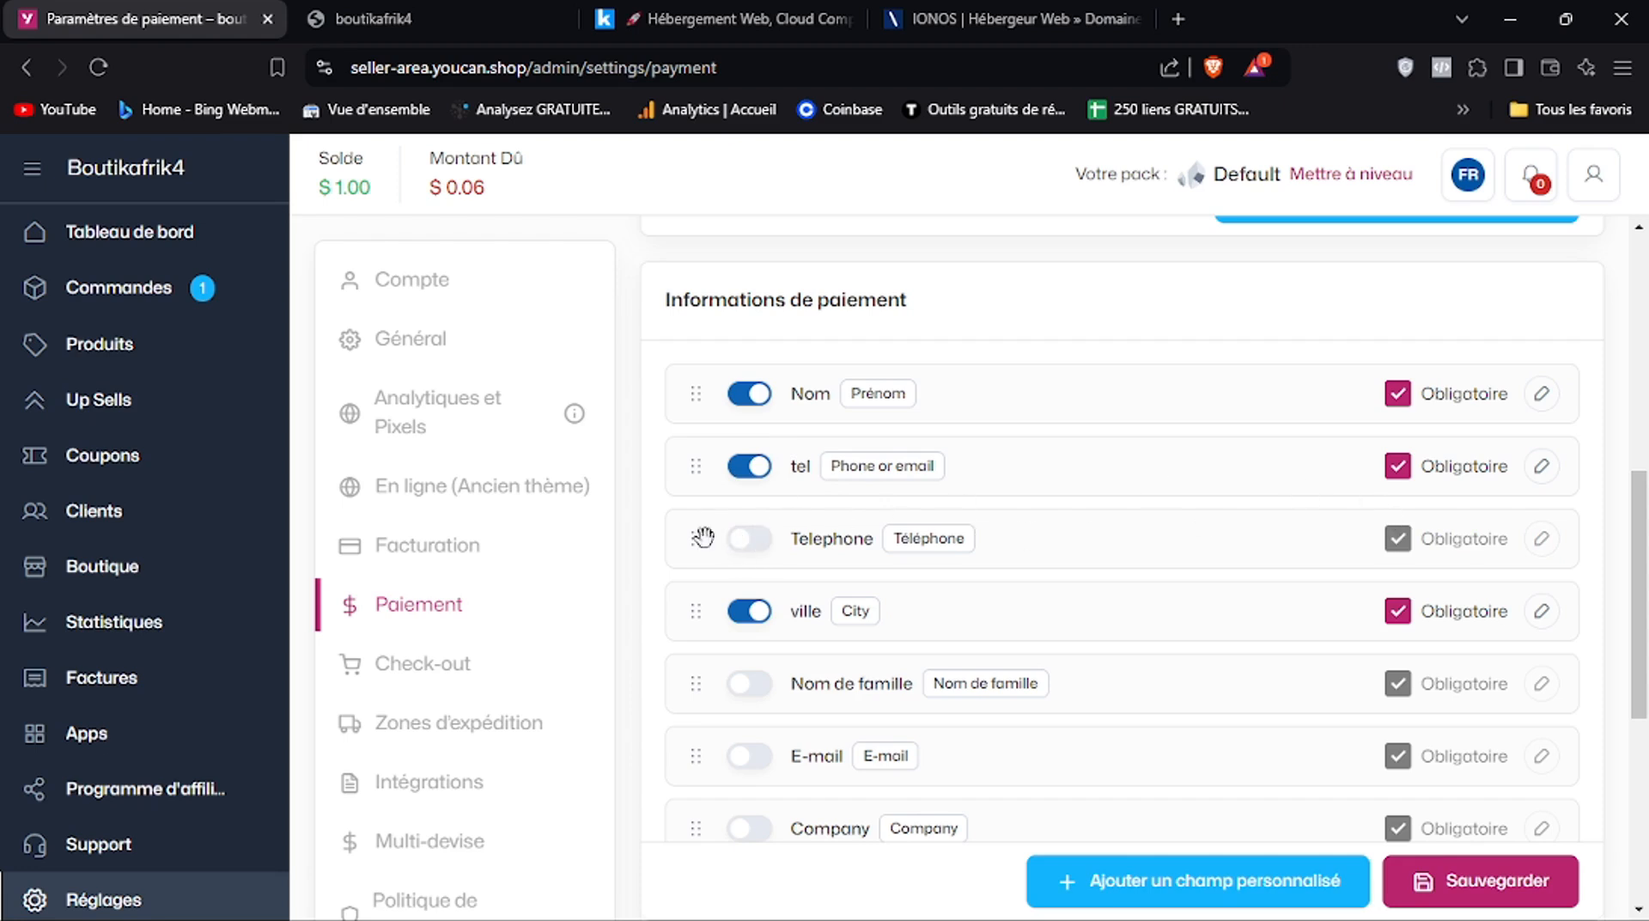
left_click_drag(694, 540, 694, 646)
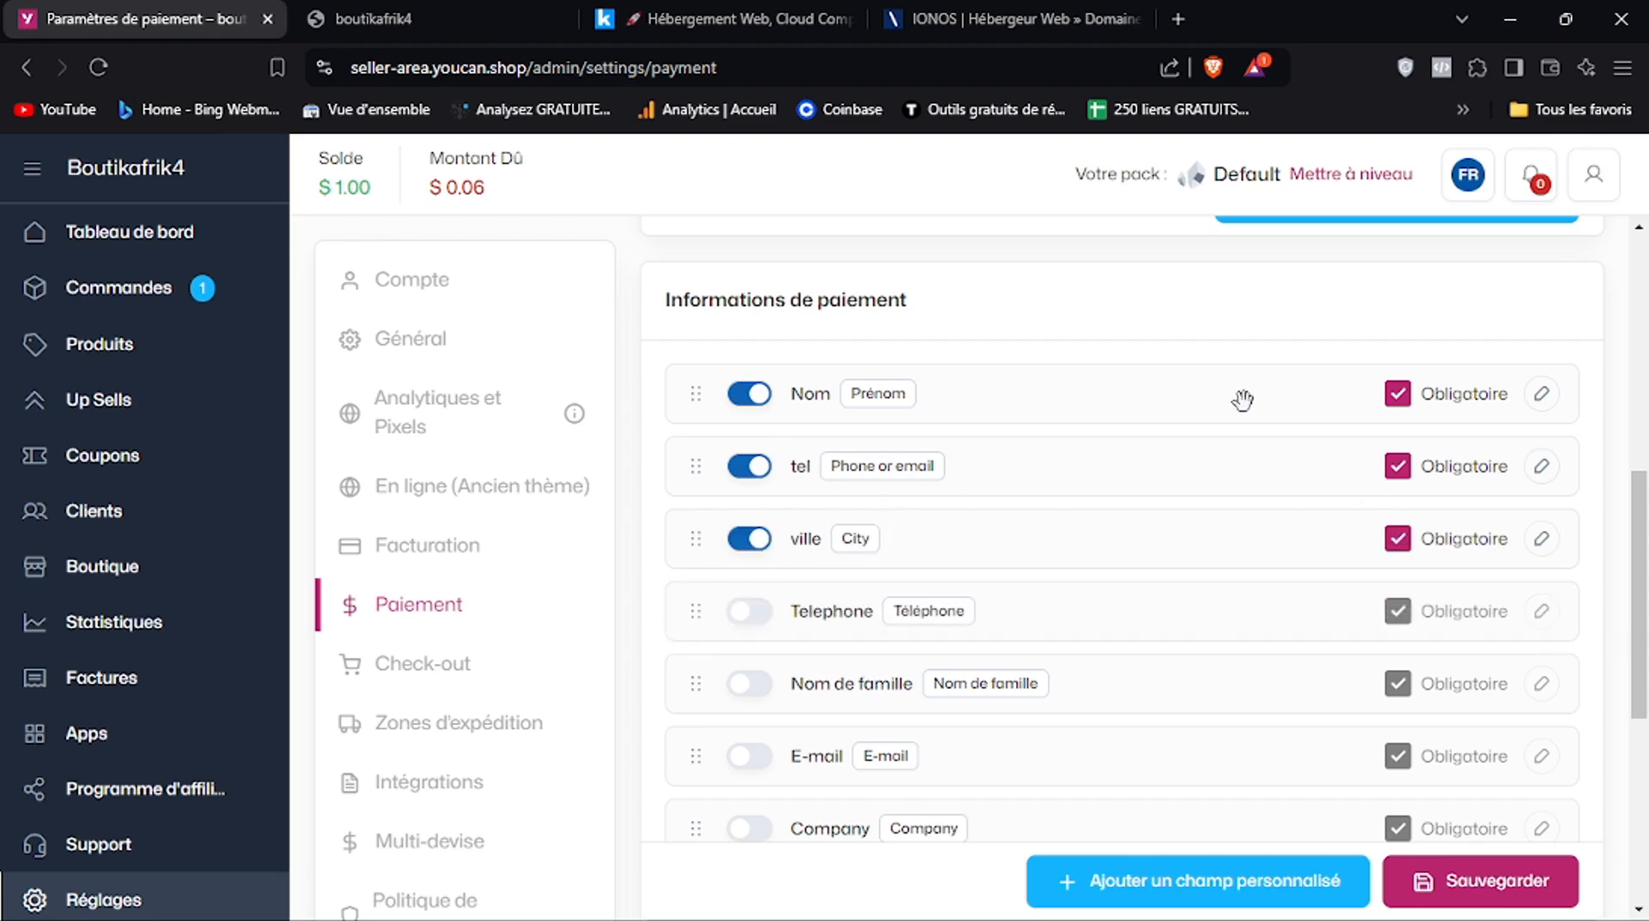
Set the placeholder of the Nom field to "entrez votre Nom" and save the field
left_click(1541, 407)
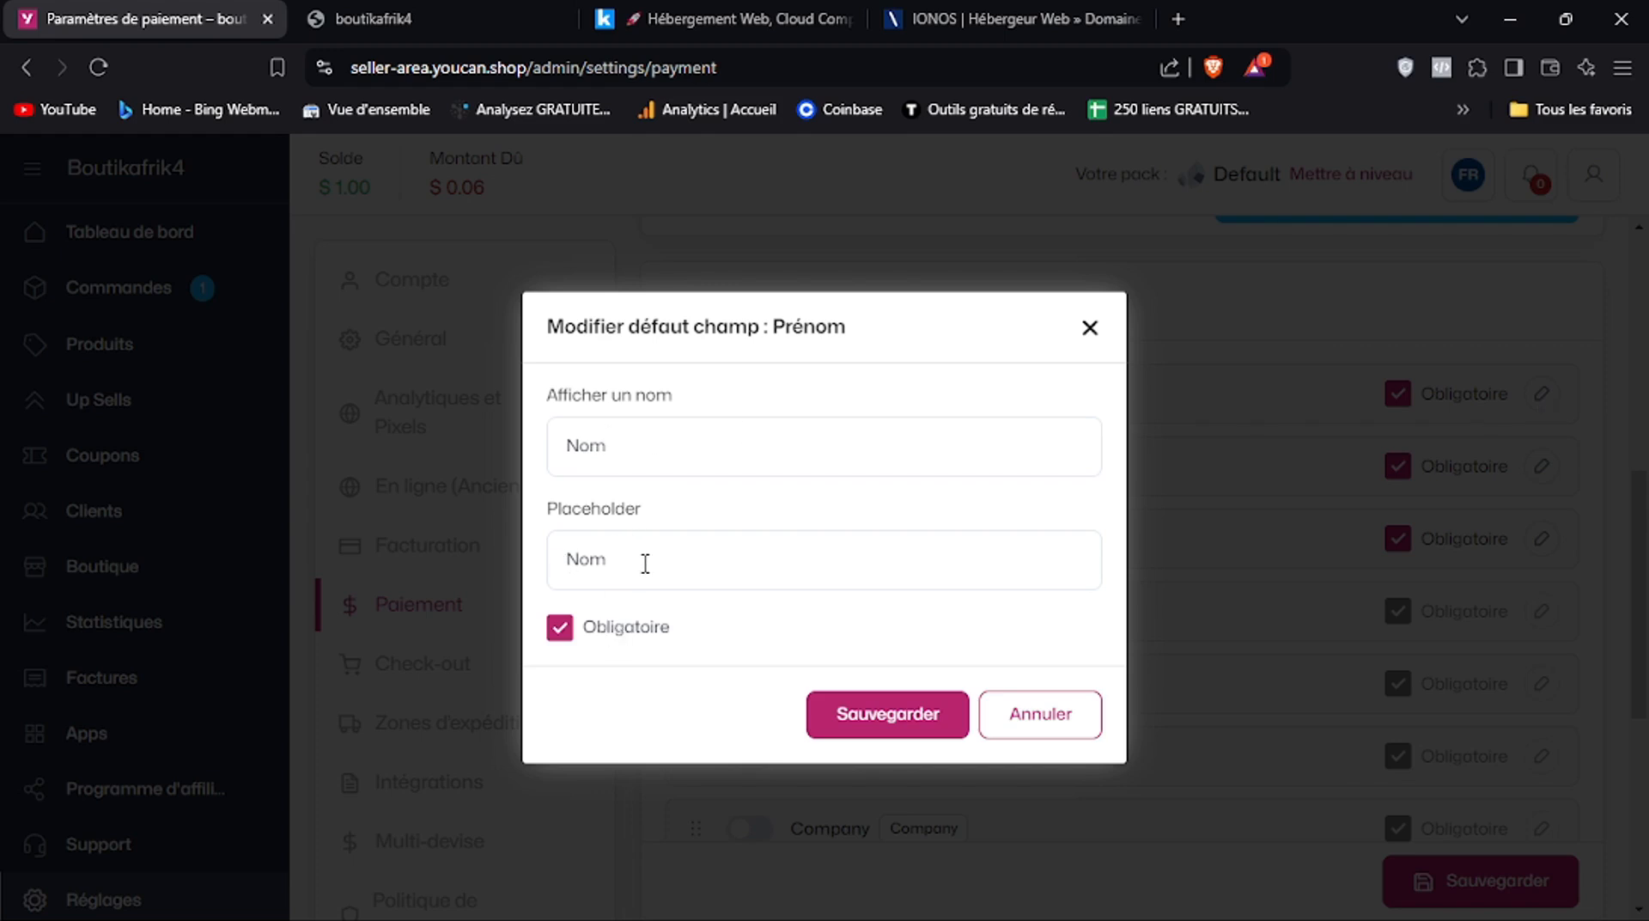
left_click(570, 559)
type("entr")
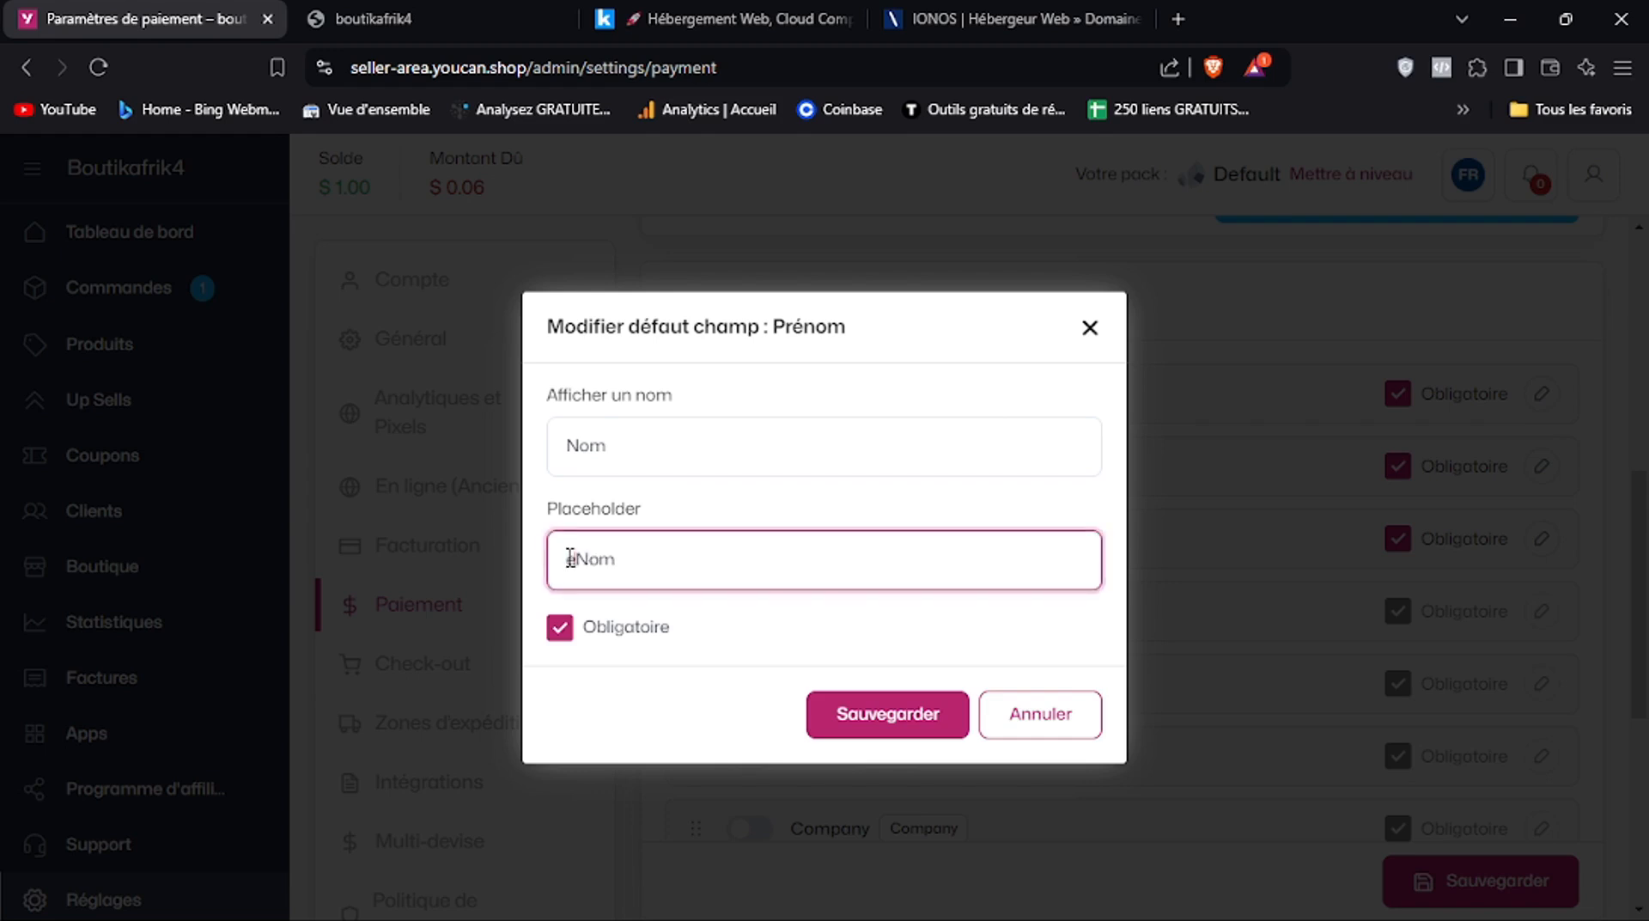
type("z votre")
left_click(891, 720)
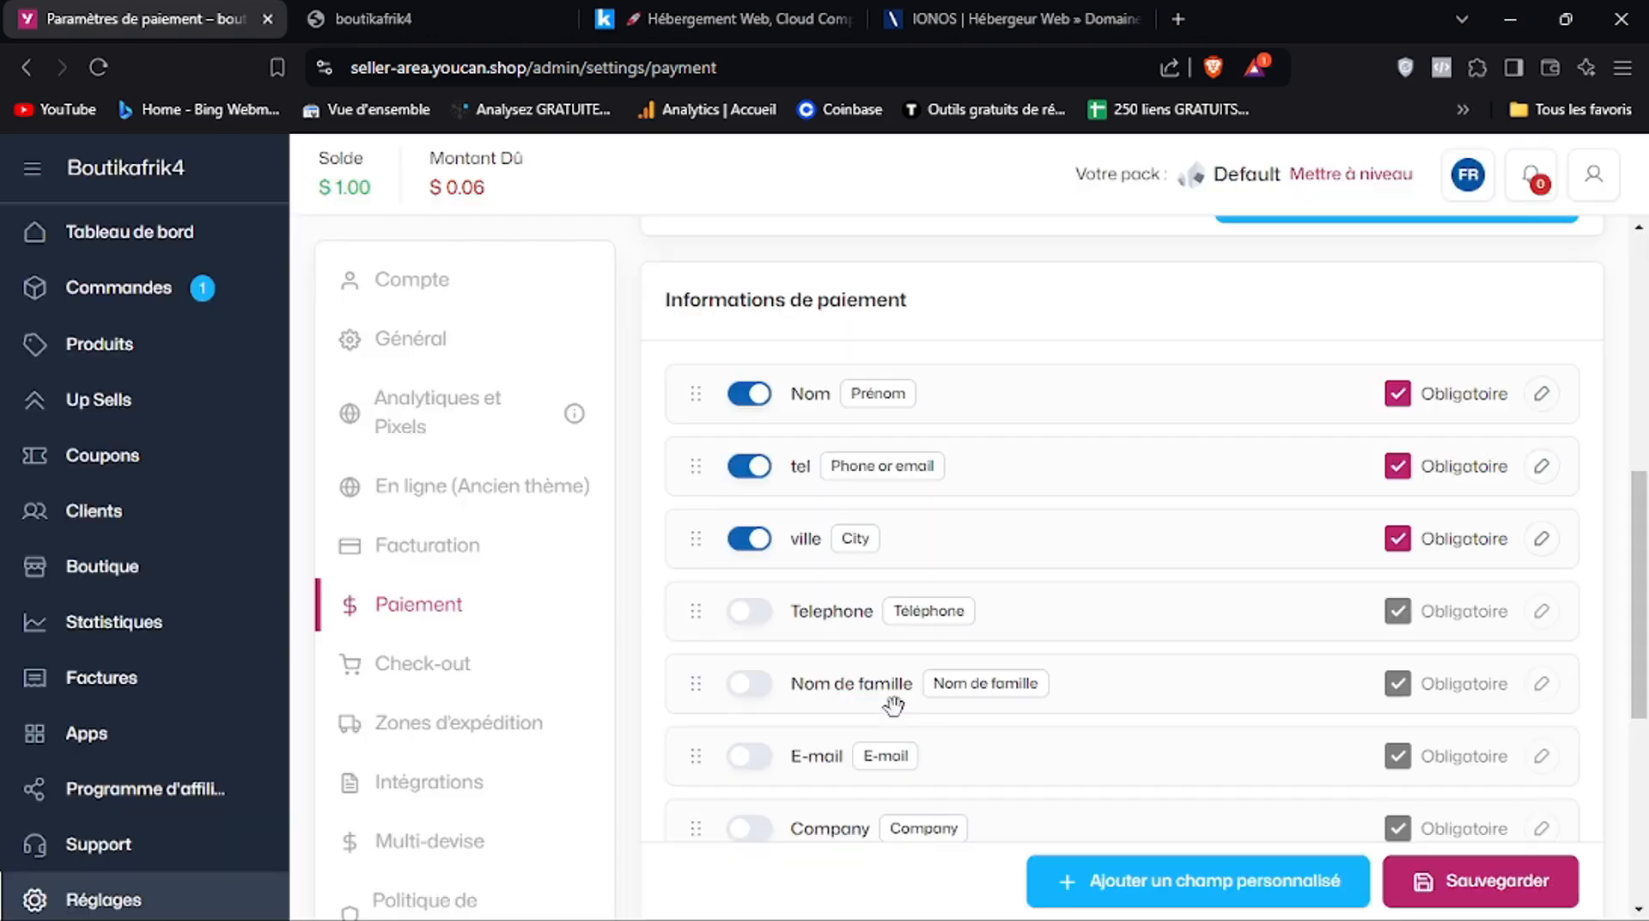
Set the placeholder of the tel (Phone or email) field to "telephone" and save the field
left_click(1540, 471)
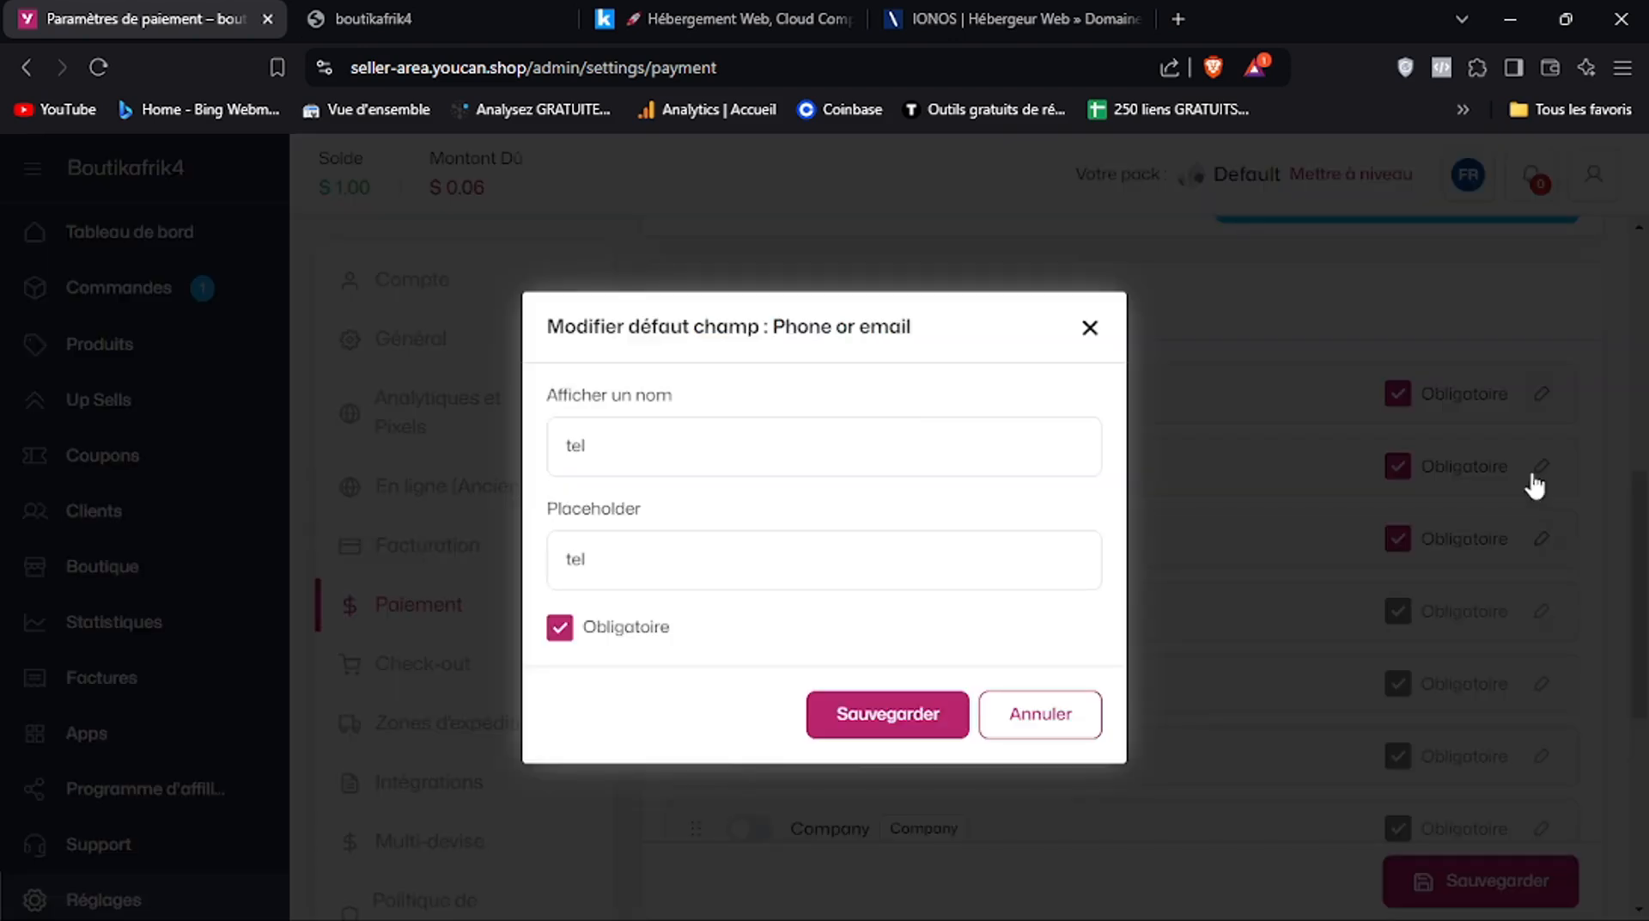
left_click(616, 562)
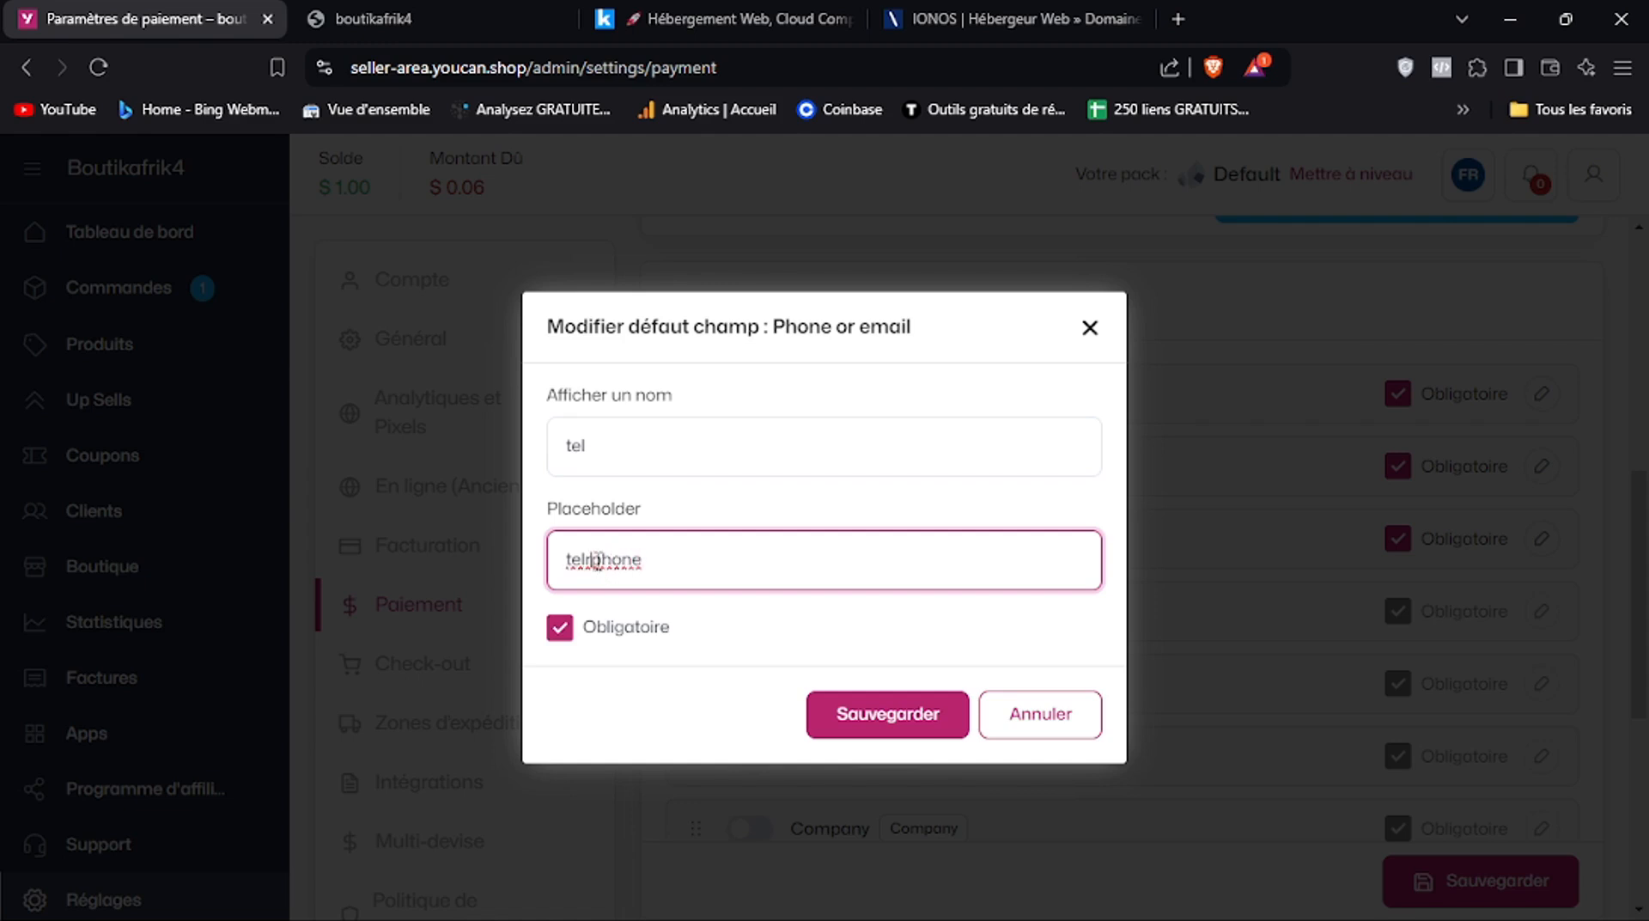
left_click(599, 560)
key("BackSpace")
type("e")
left_click(899, 714)
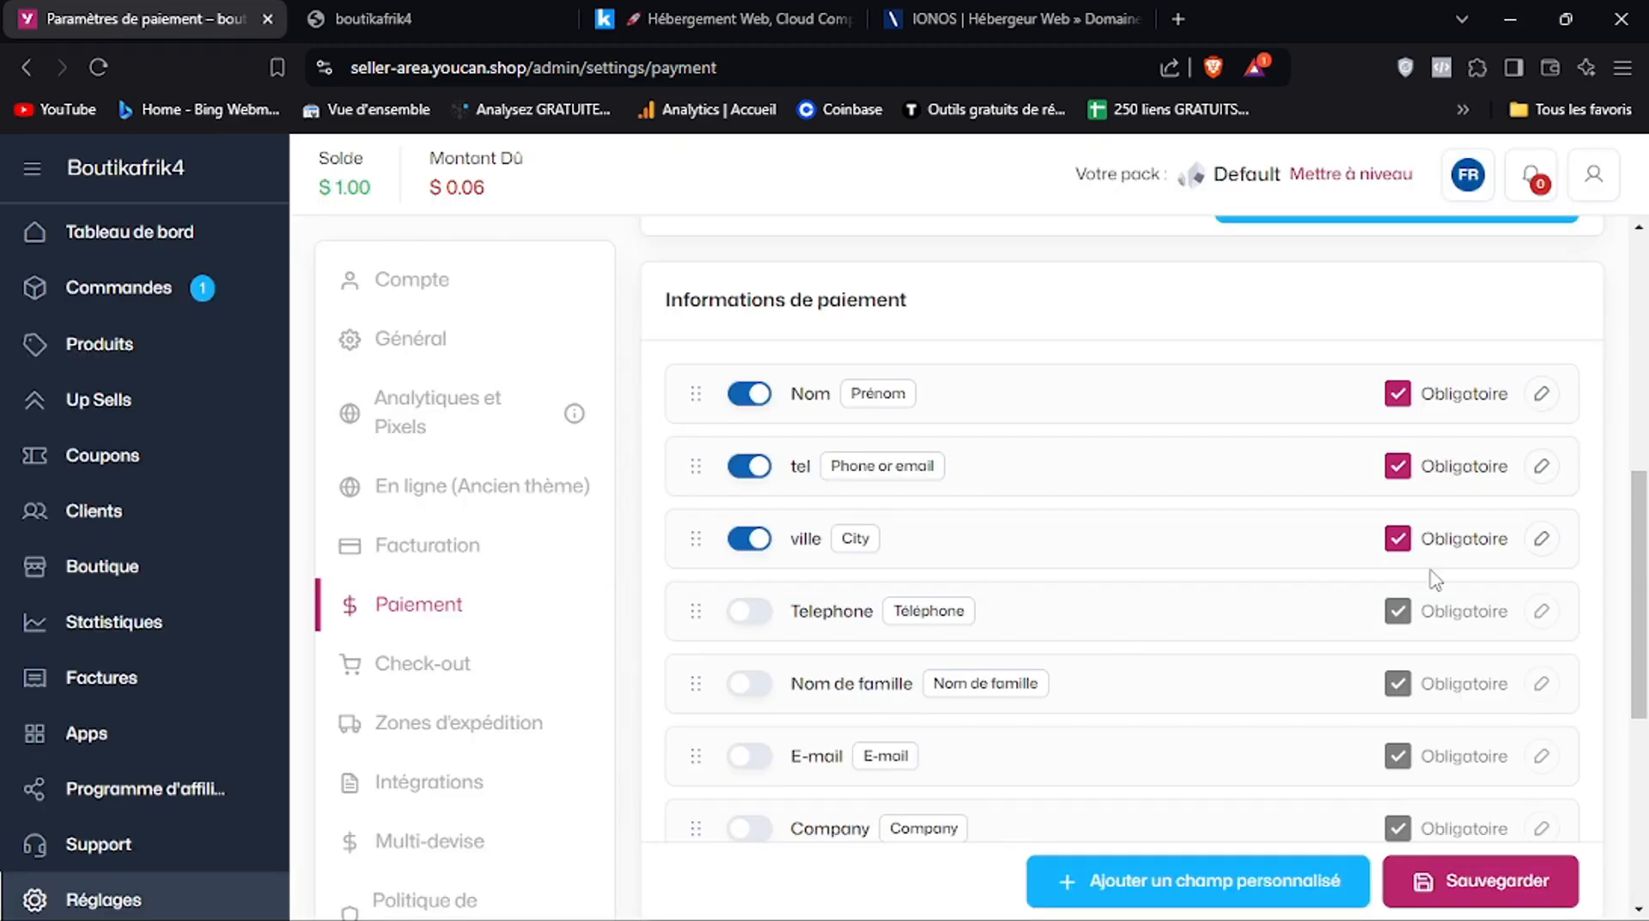
Save the ville field with its existing name and placeholder, and save the payment information form
left_click(1544, 541)
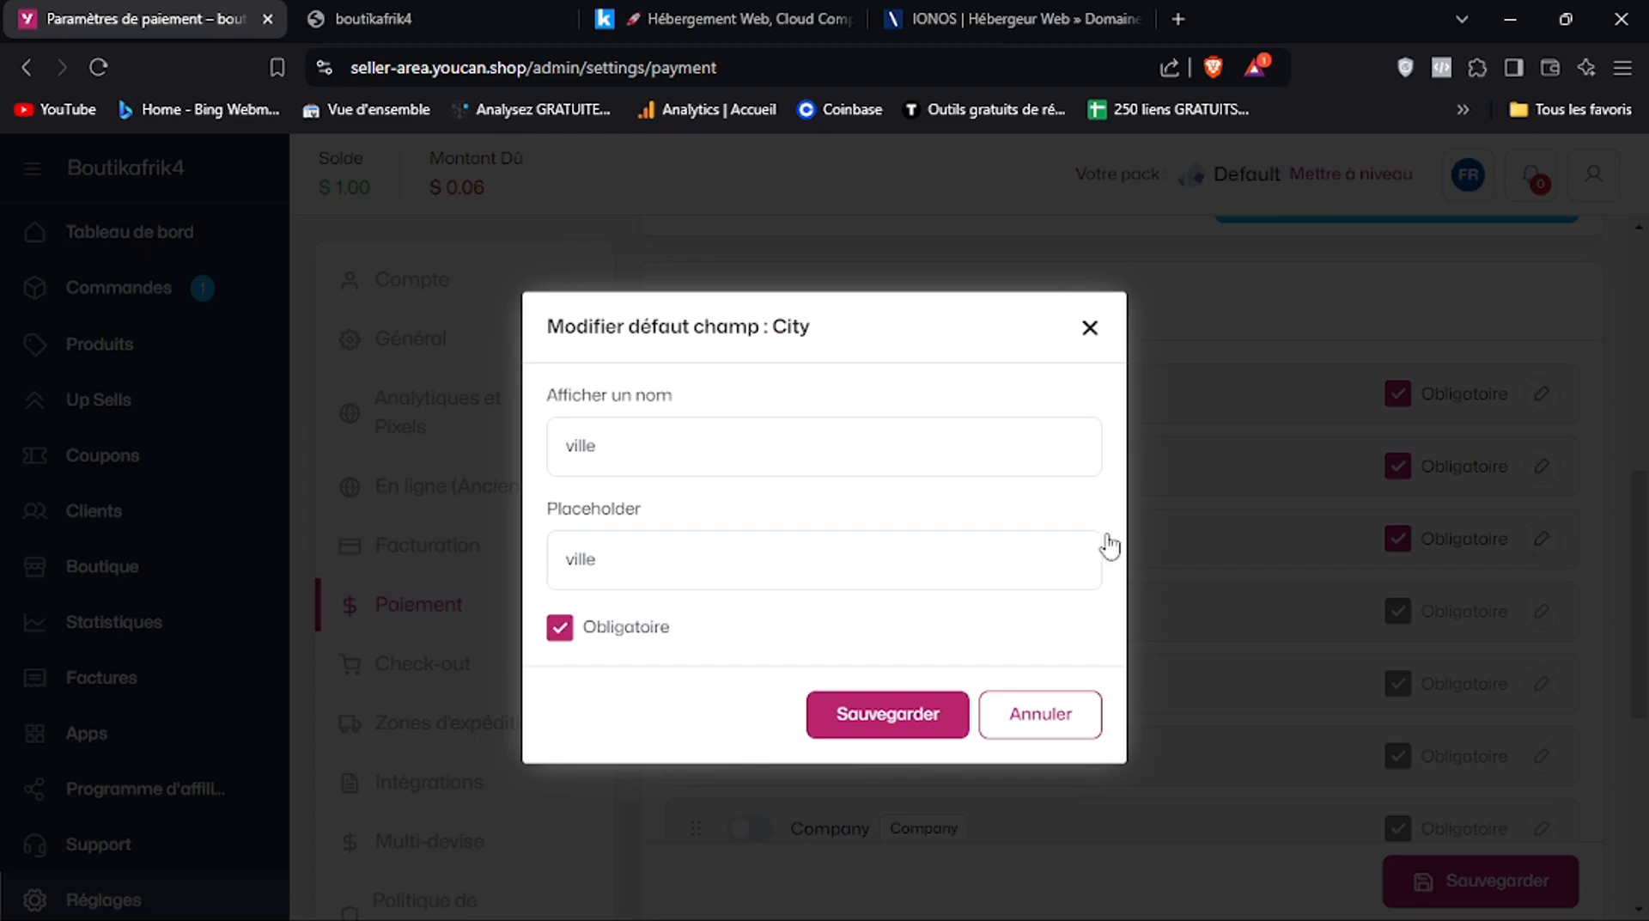
left_click(916, 716)
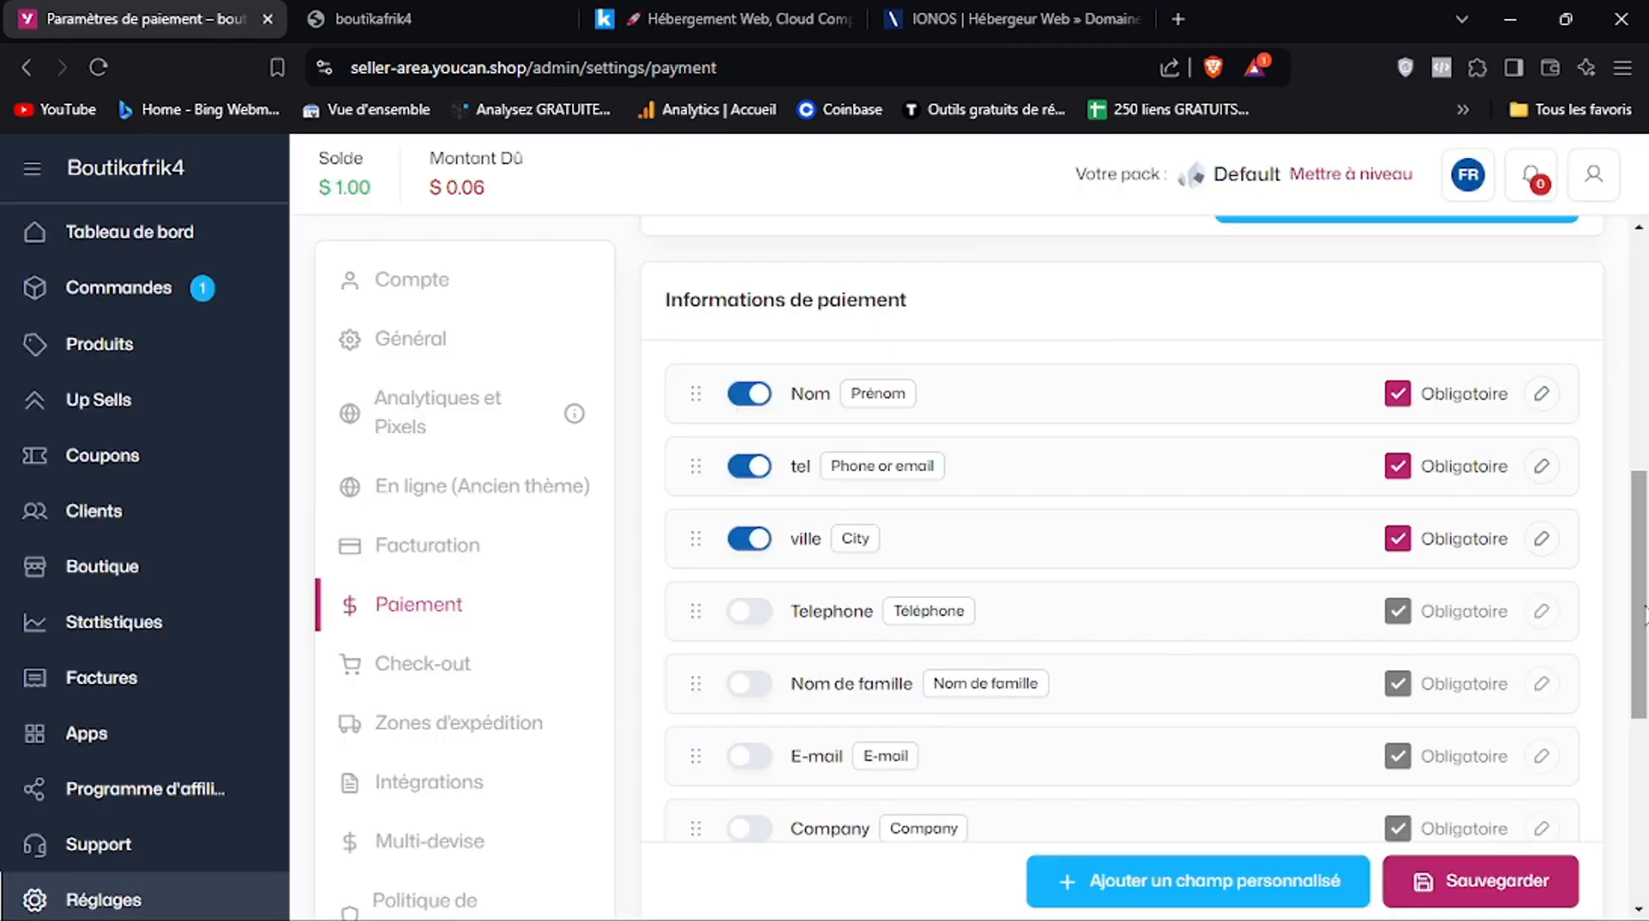
scroll(916, 709, "down", 5)
left_click(1423, 876)
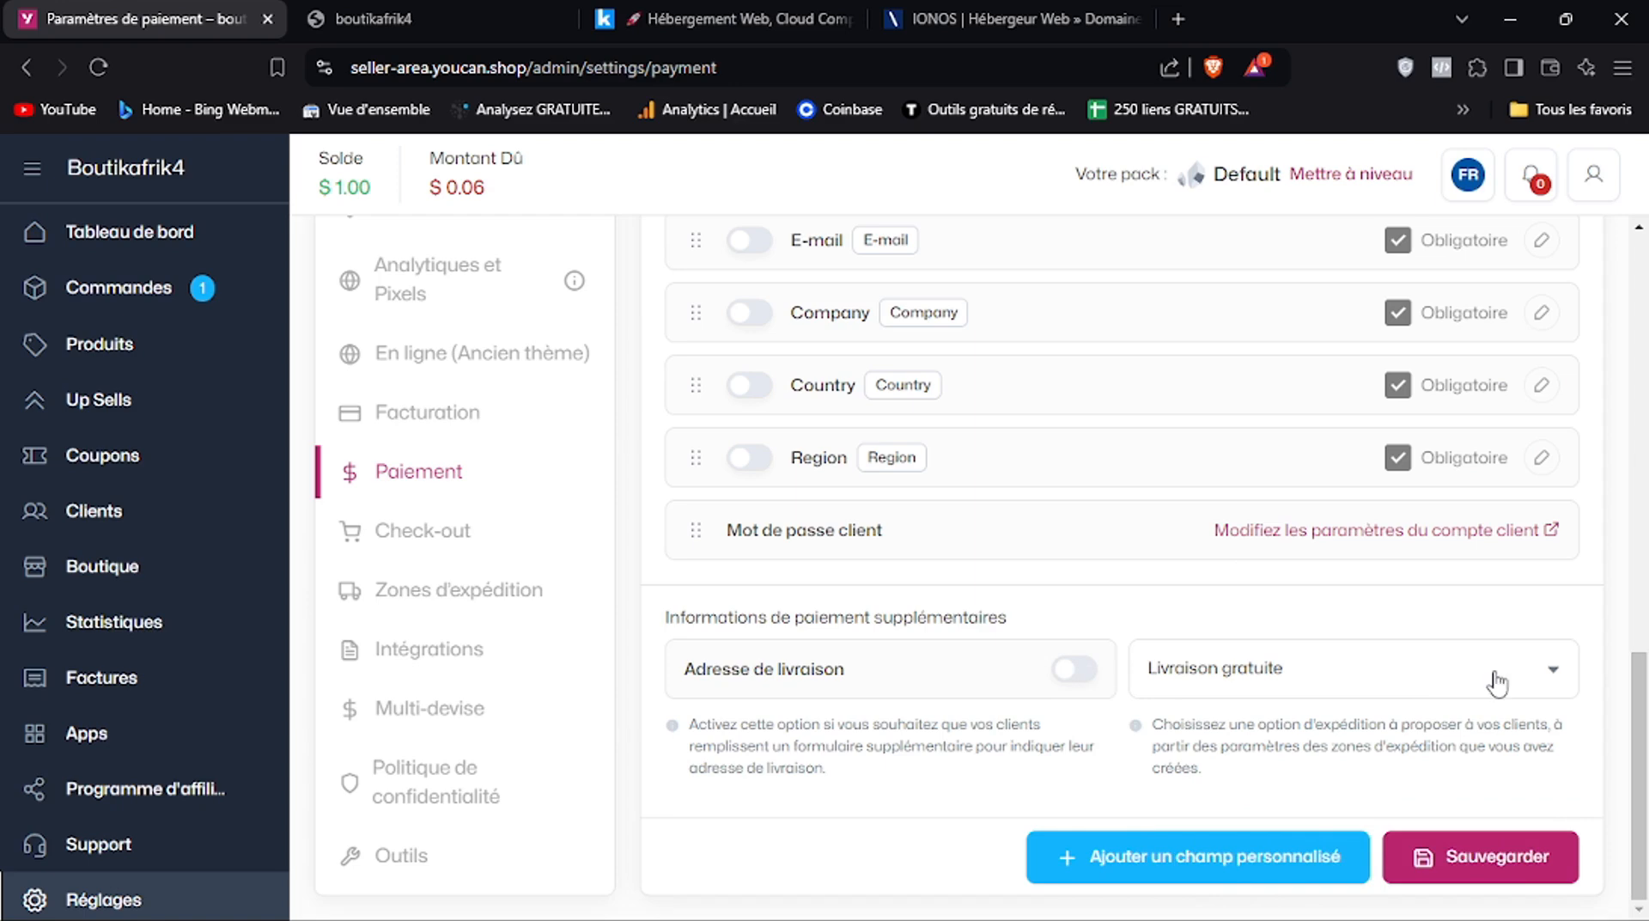
Check the shipping options that can be offered to customers and look over the payment methods again
left_click(1530, 669)
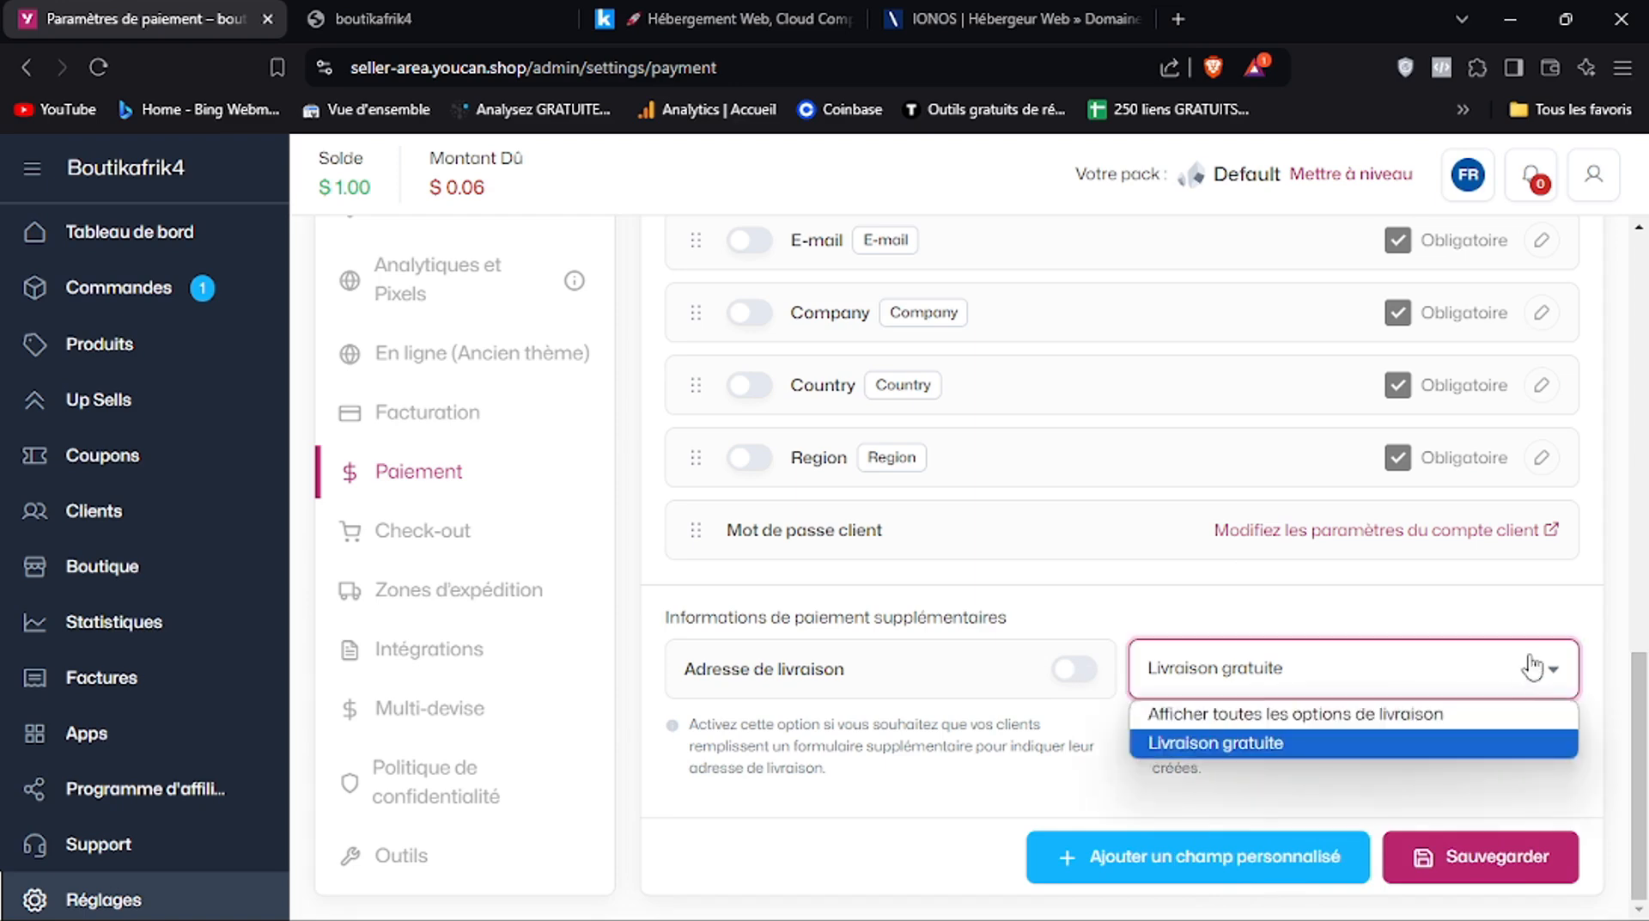
left_click(1467, 619)
left_click_drag(1639, 716, 1641, 369)
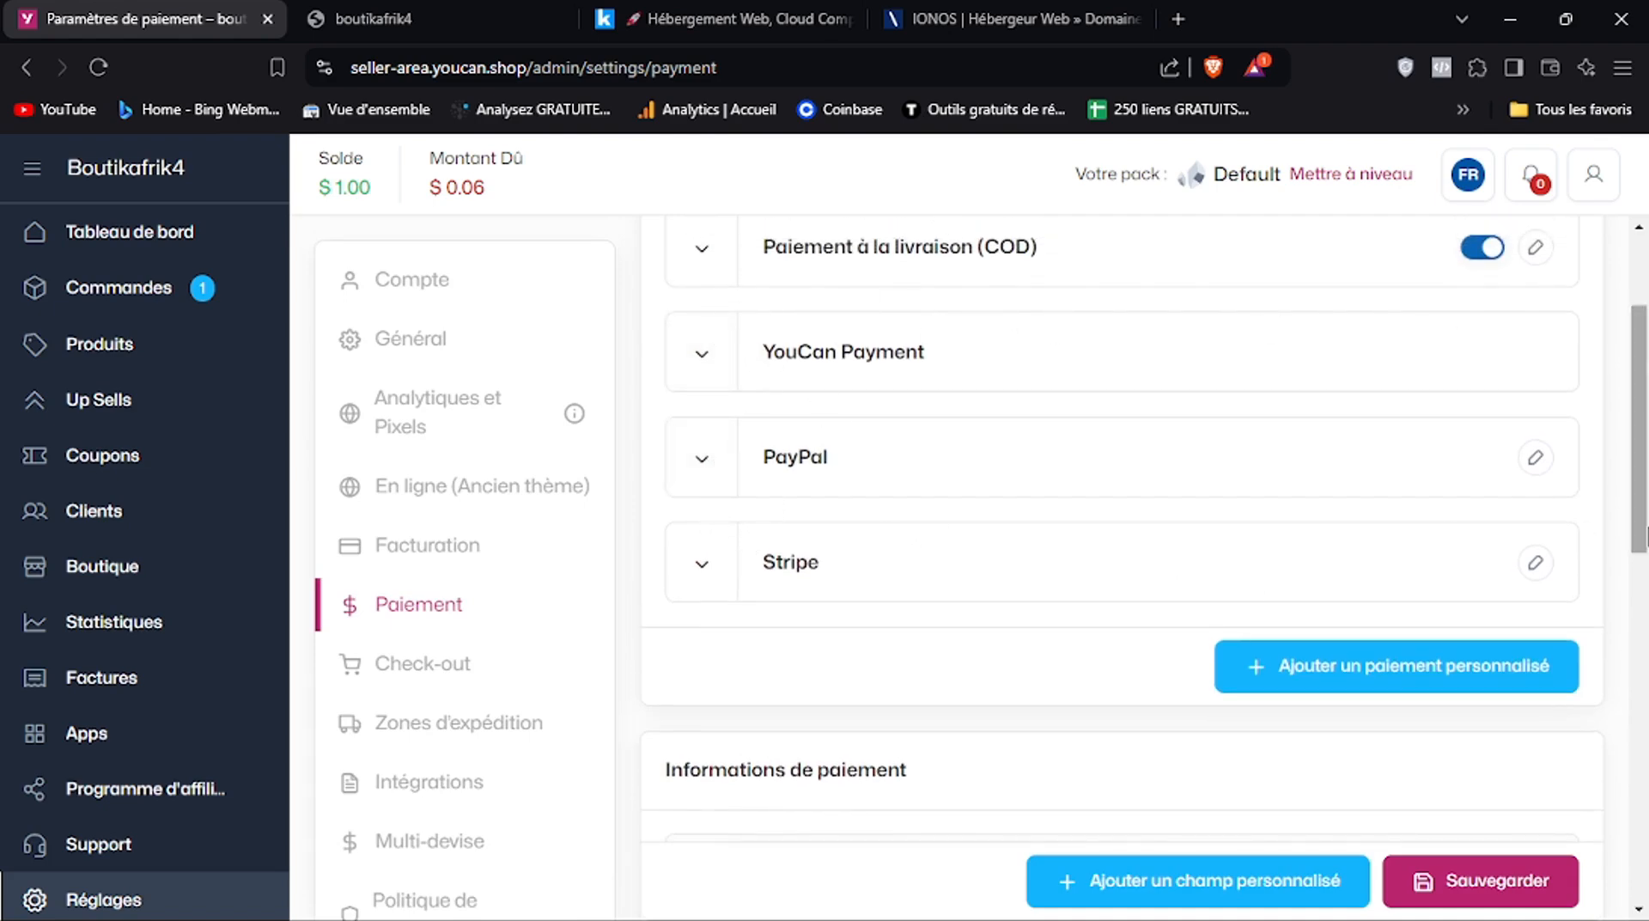
left_click_drag(1645, 513, 1641, 475)
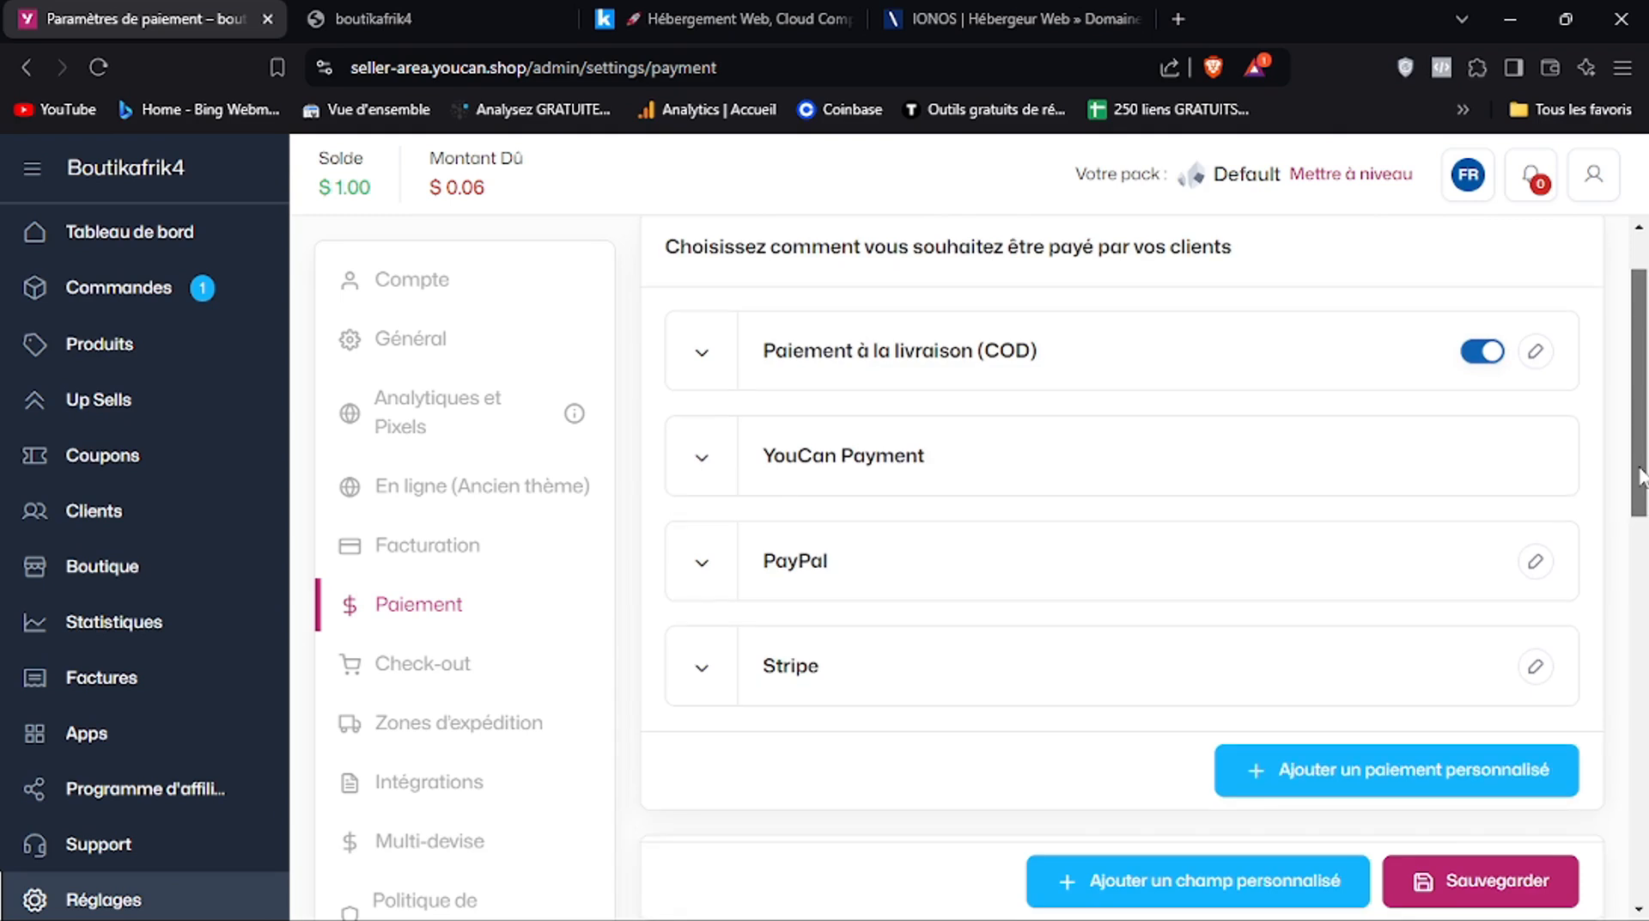
Enable the Telephone field, disable the tel field, and order them with Telephone below Nom and tel below ville
left_click_drag(1642, 475, 1644, 660)
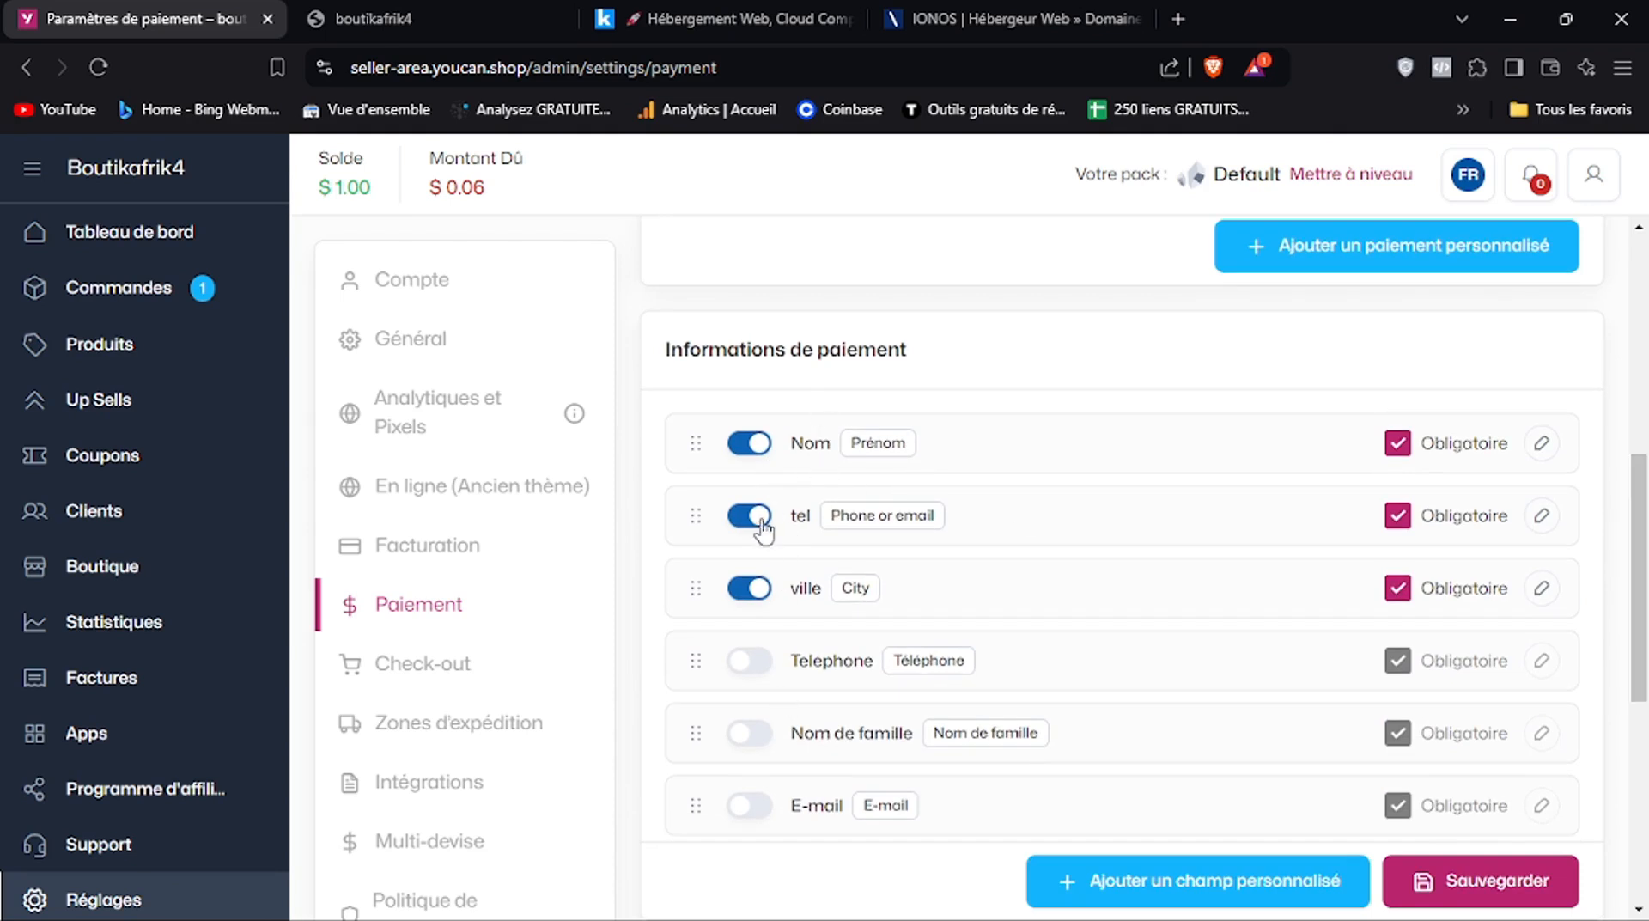
left_click(745, 669)
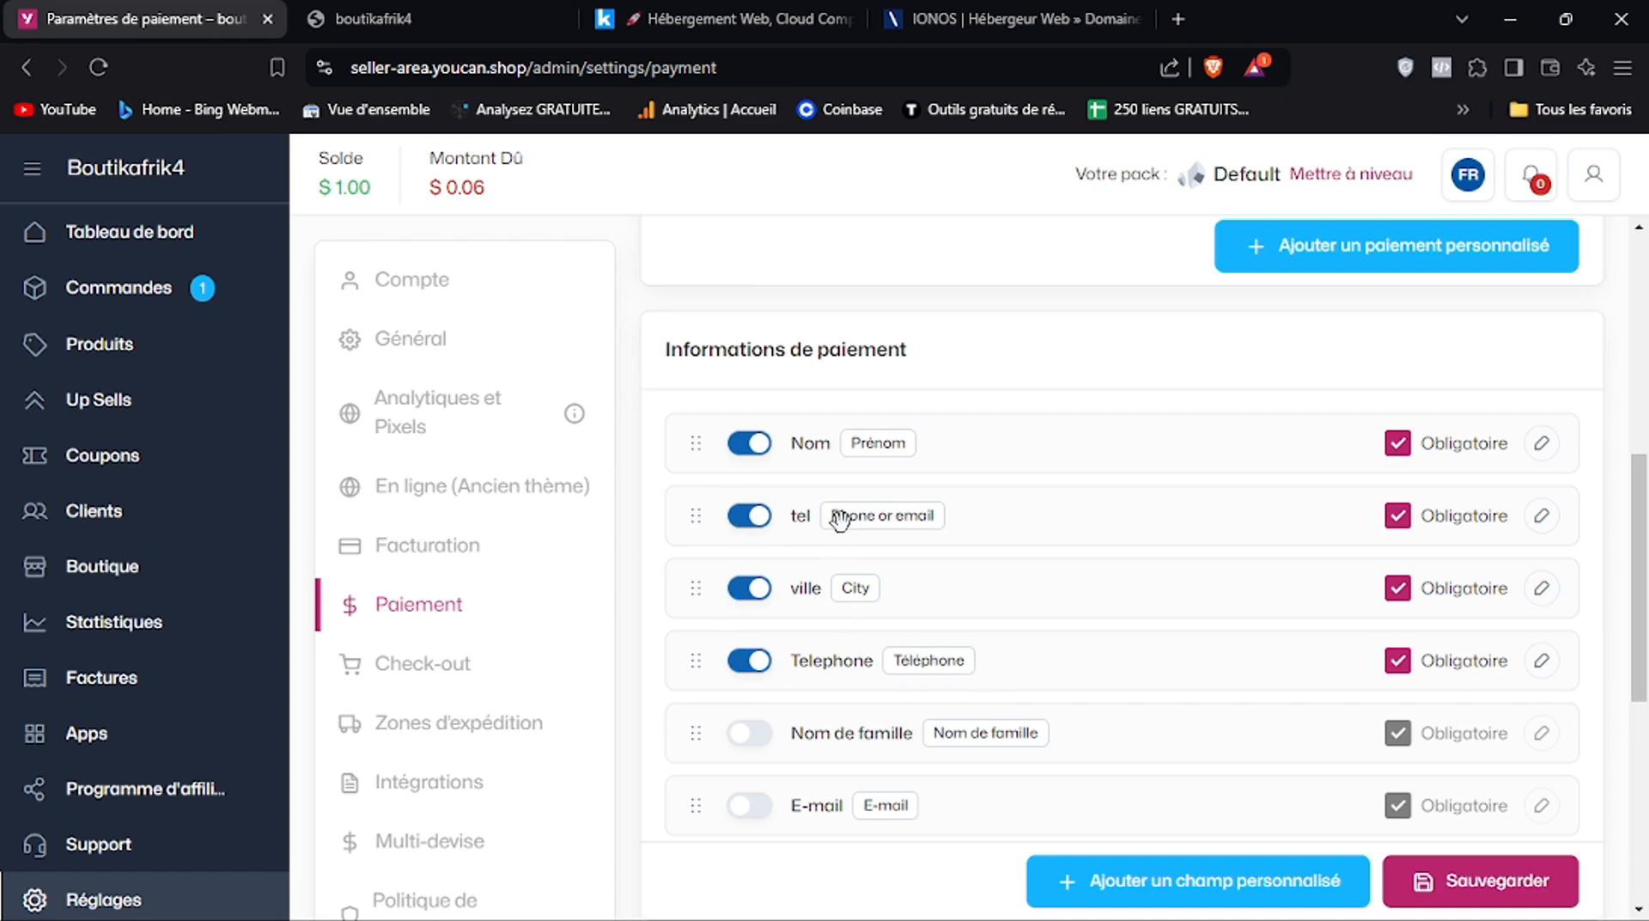
left_click(763, 524)
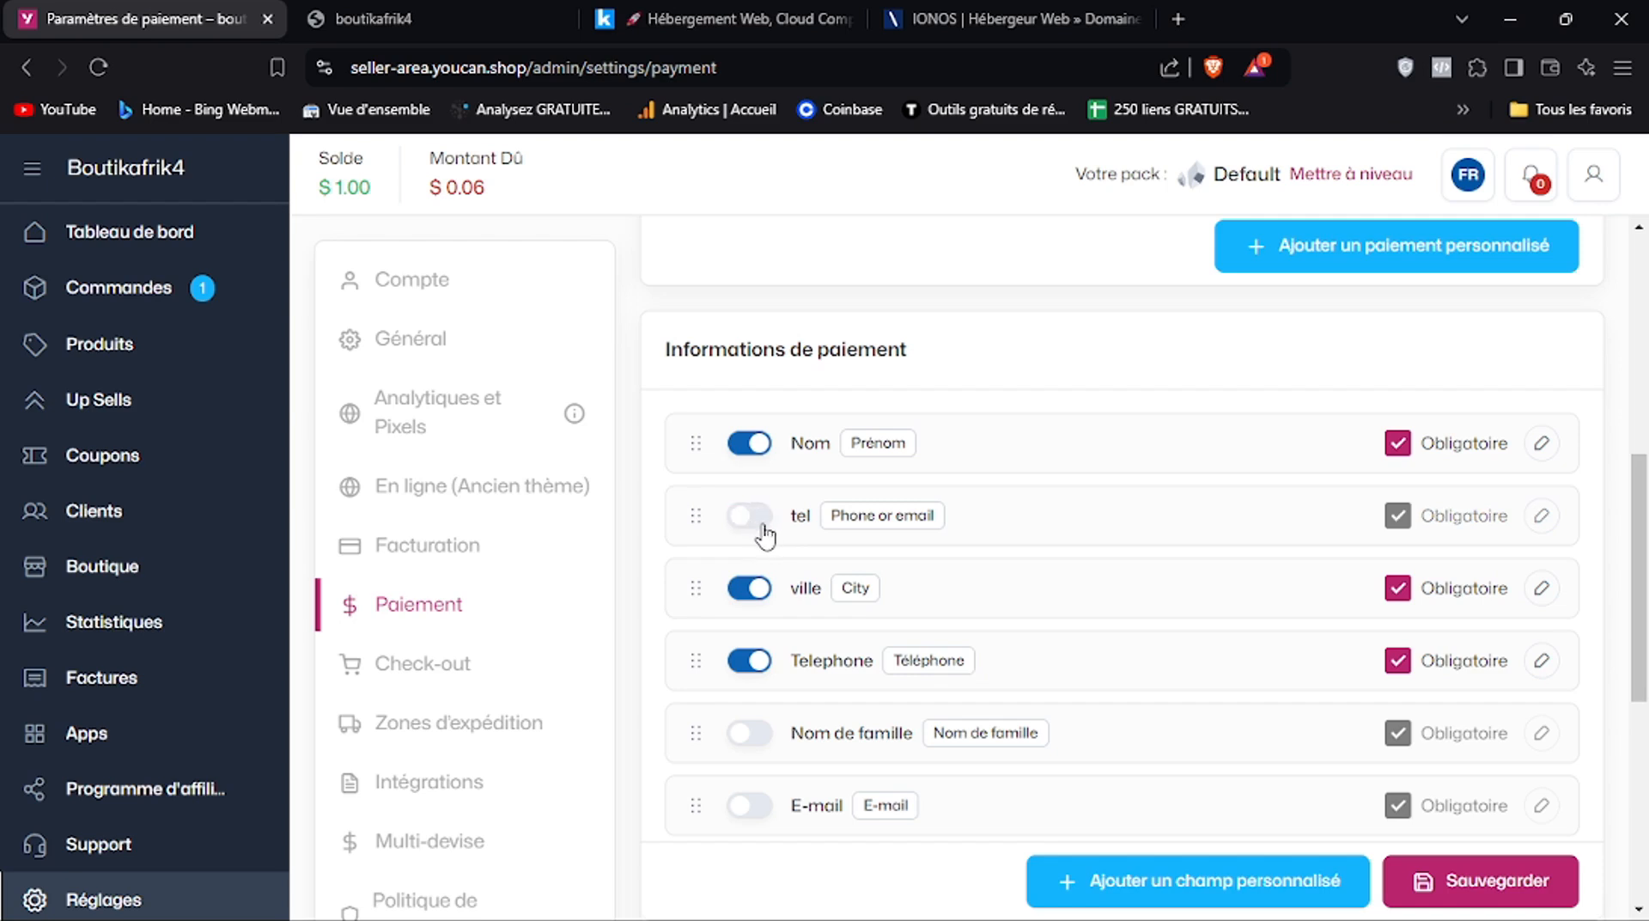
left_click_drag(687, 521, 685, 668)
left_click_drag(696, 560, 696, 512)
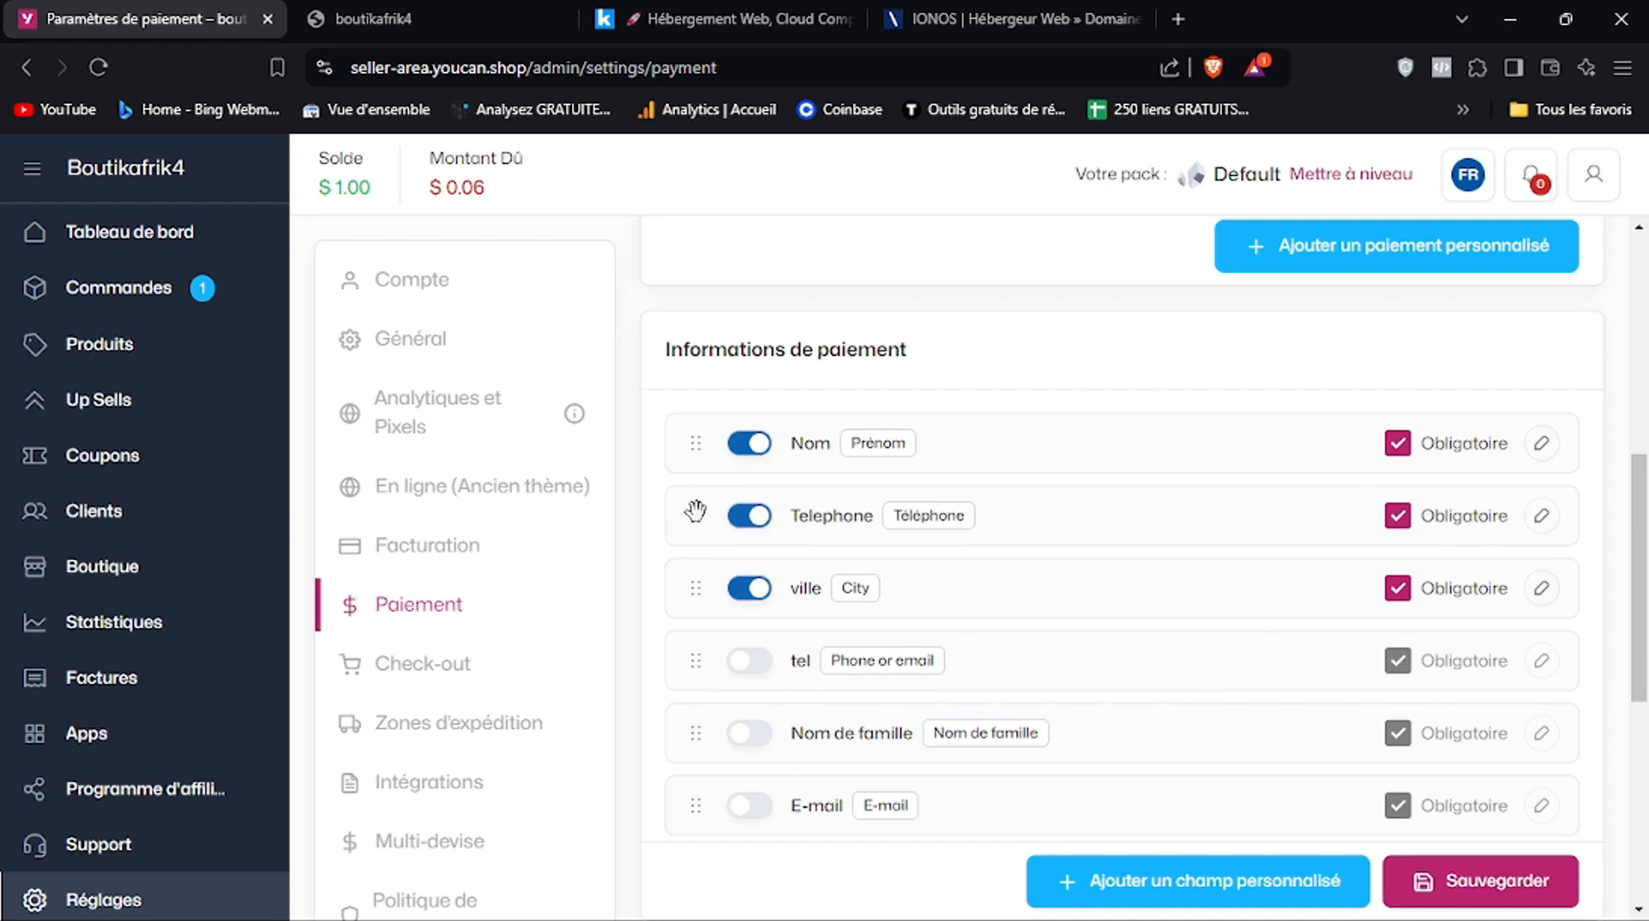
Save the Telephone field with its existing name and placeholder, and save the payment information form
left_click(1541, 523)
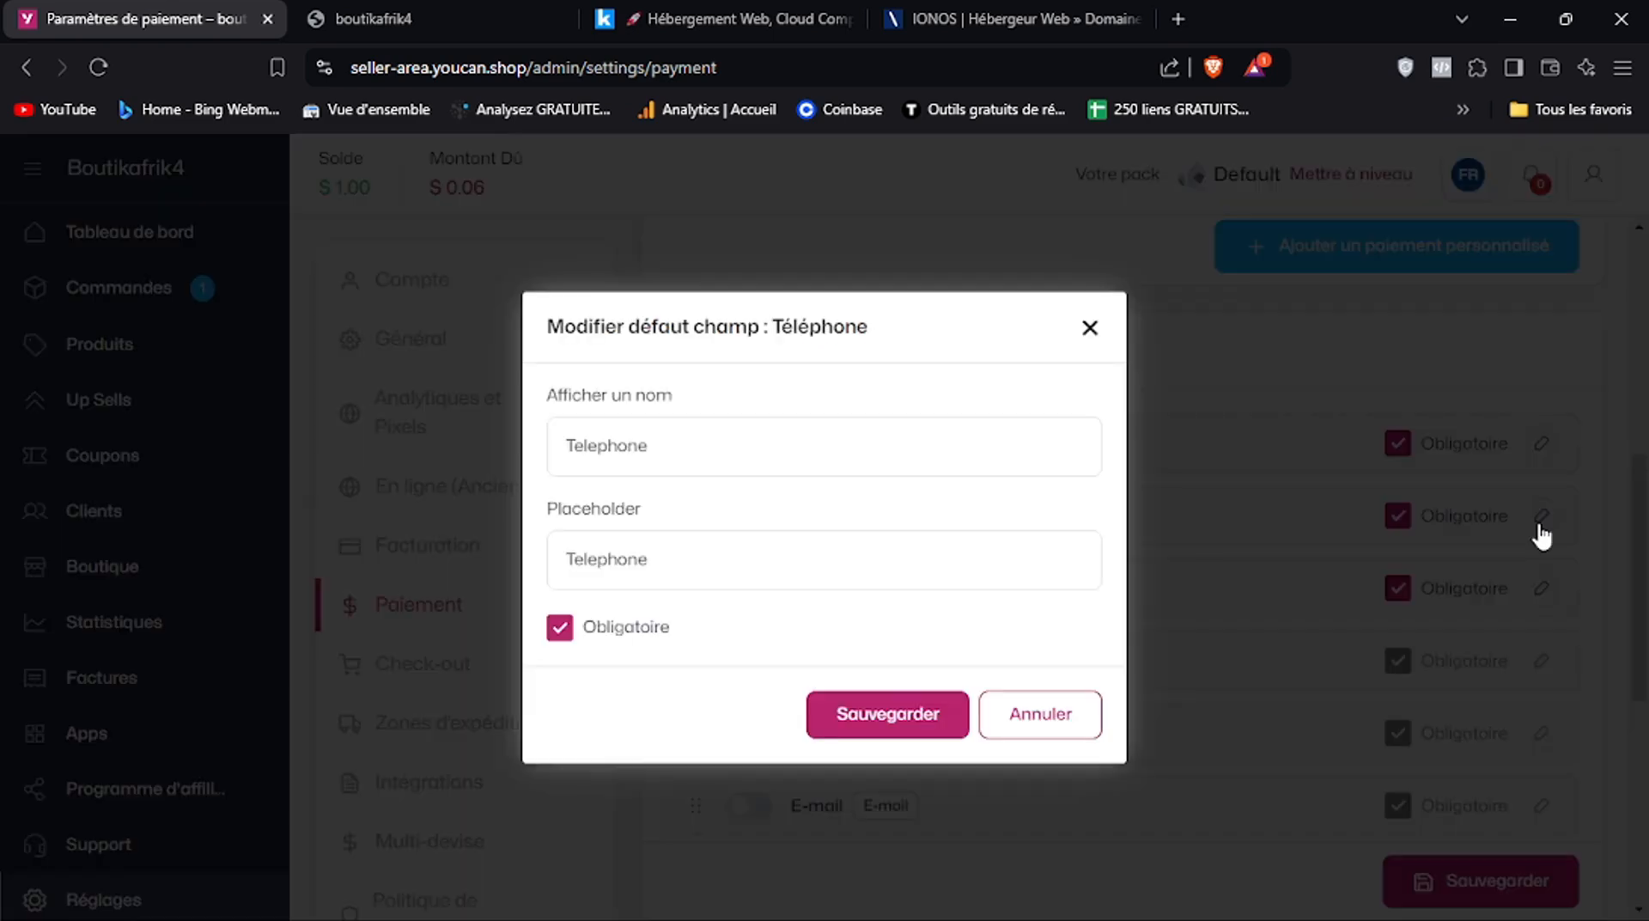
left_click(873, 714)
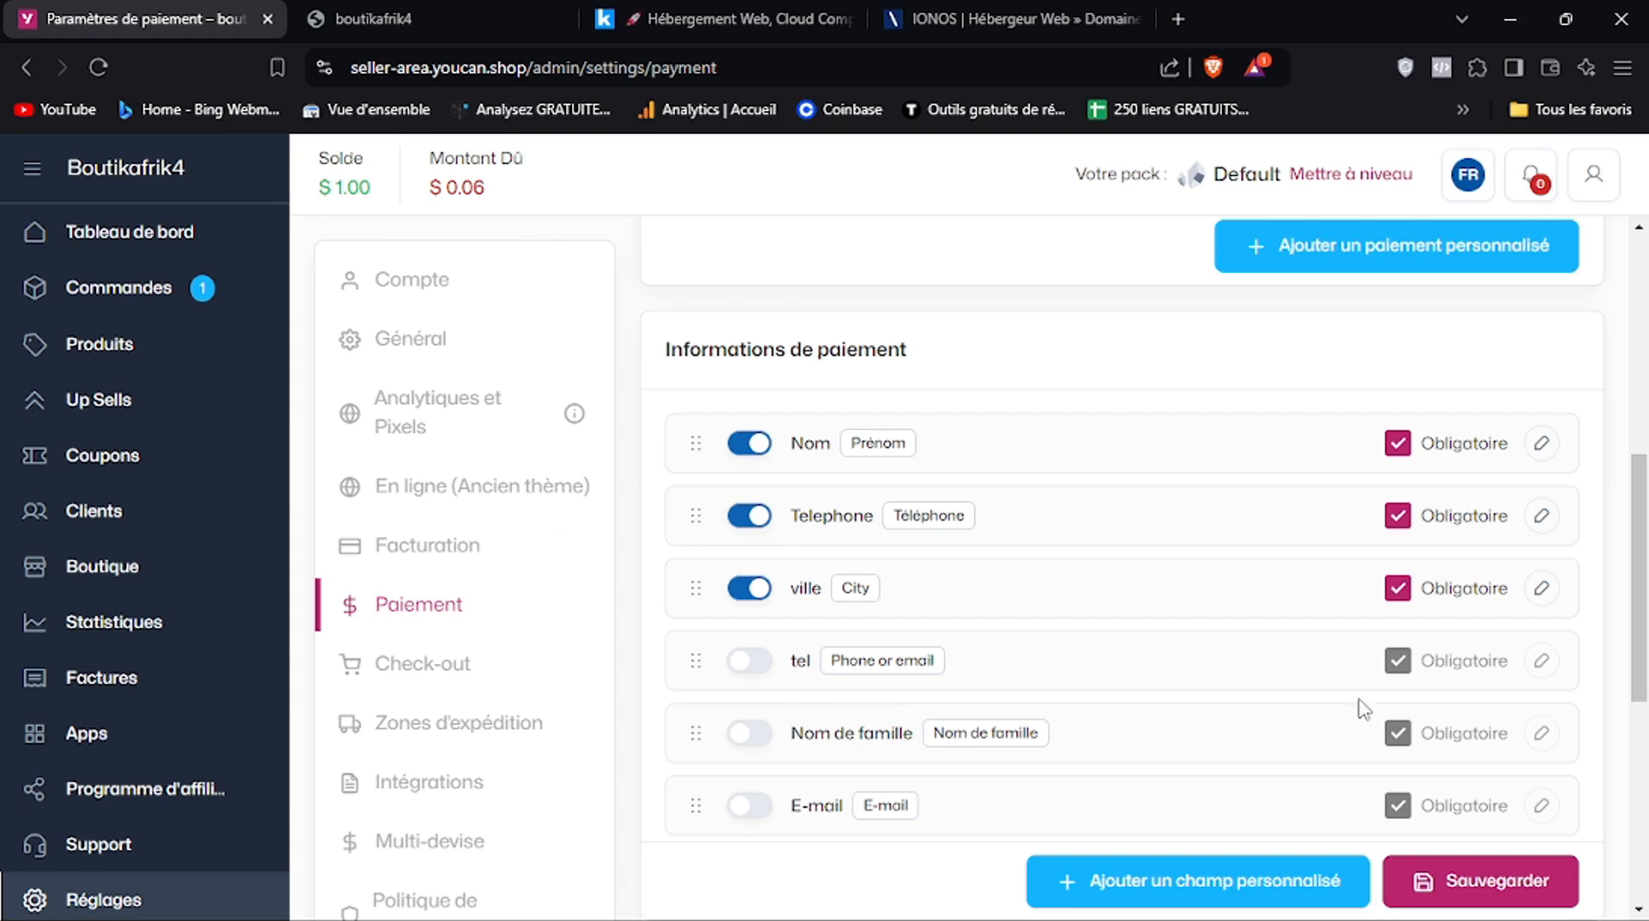
left_click(1529, 883)
left_click_drag(1639, 584, 1645, 620)
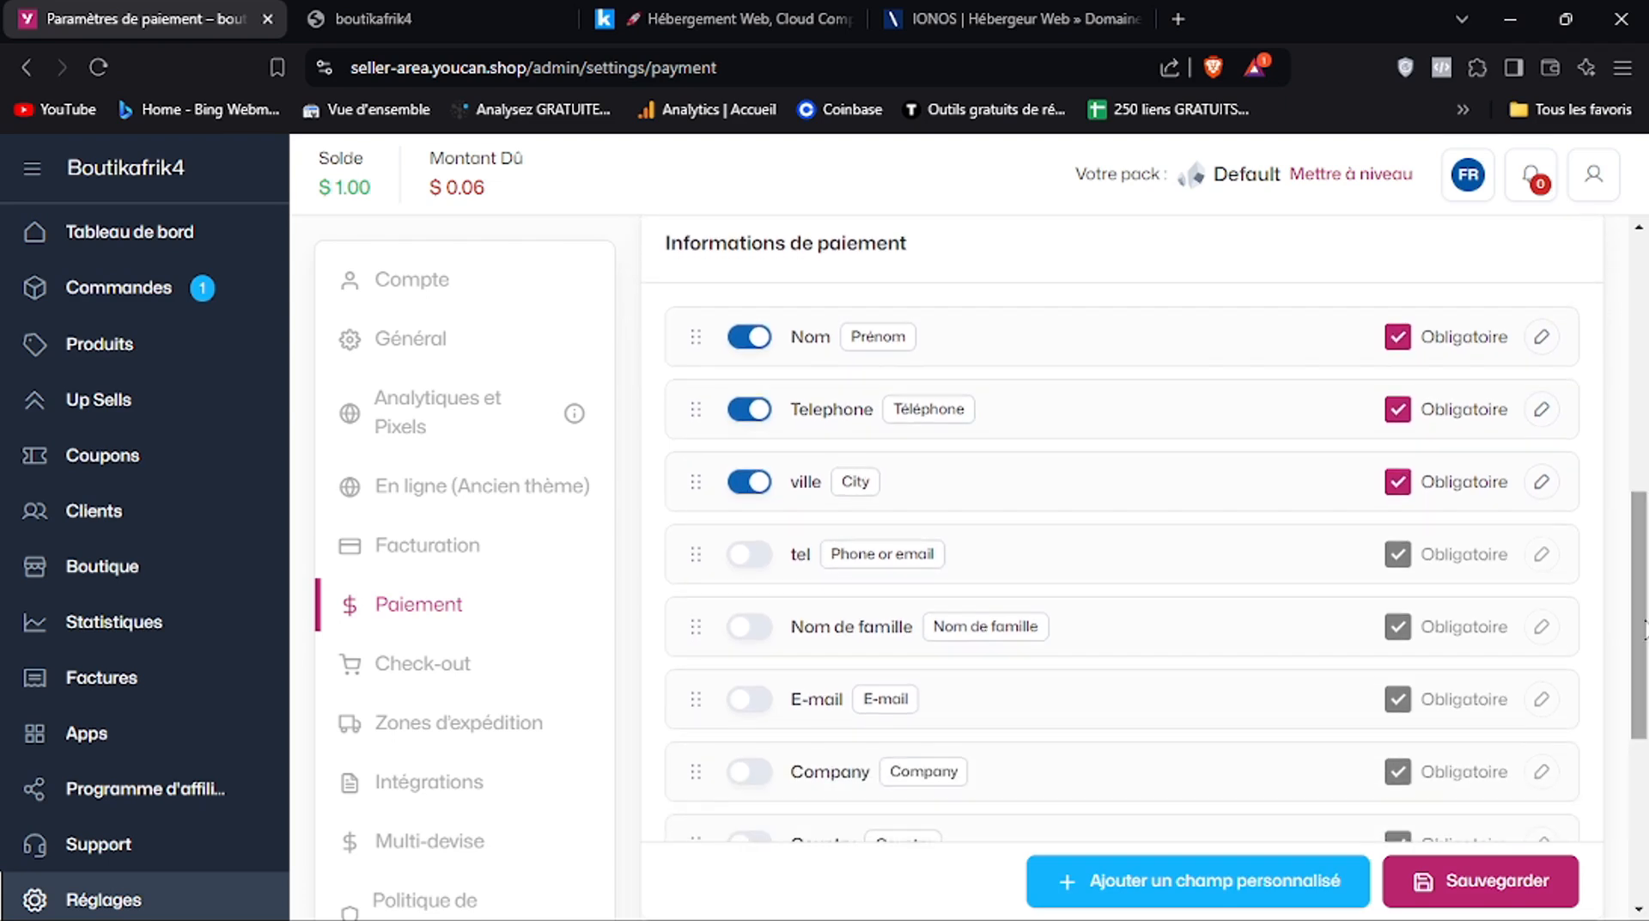
left_click(1483, 883)
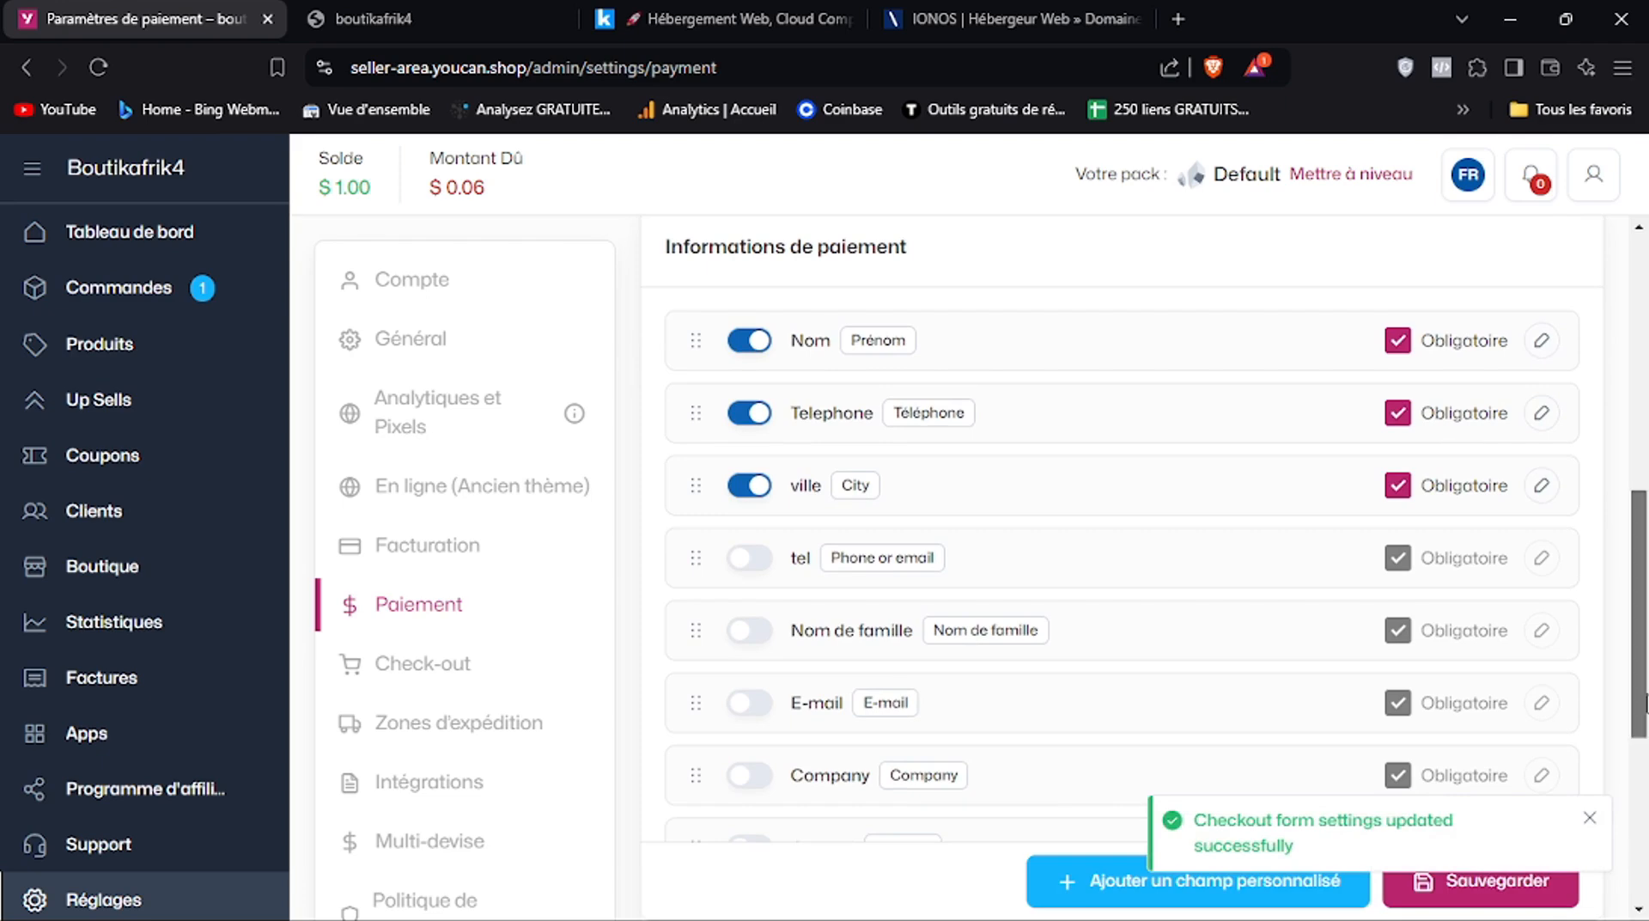
Open the check-out settings and save them with the single-page check-out on and the coupon display off
left_click_drag(1645, 703, 1643, 560)
left_click(454, 674)
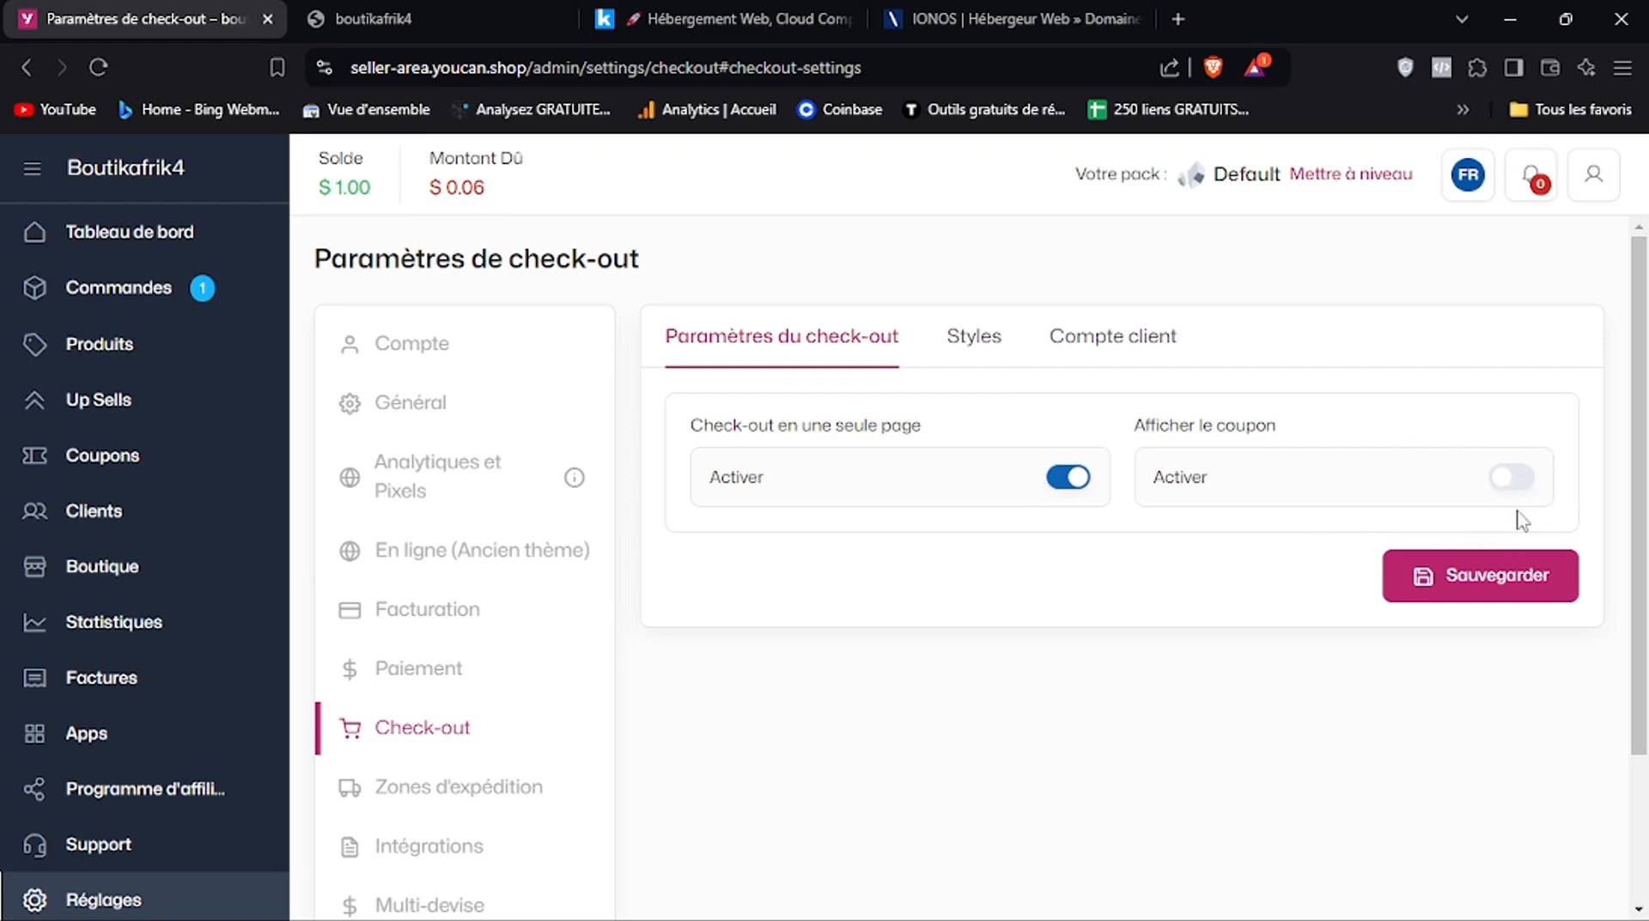
left_click(1492, 602)
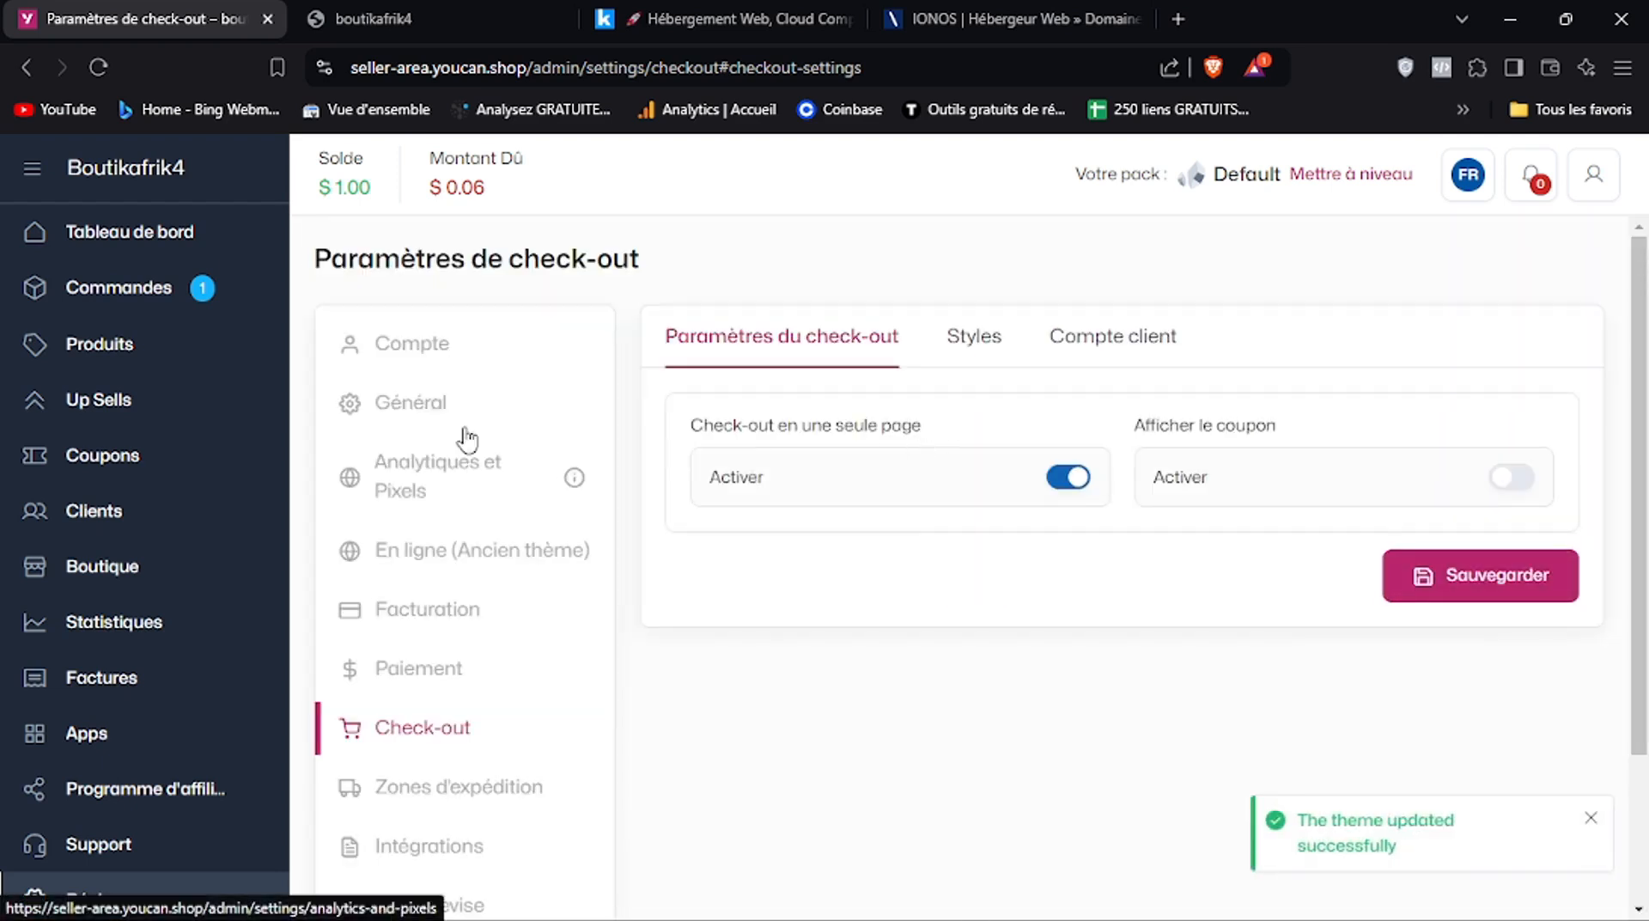
Open the general settings, review the store details, language, currency and check-out limits, and save them with the FCFA currency symbol
left_click(422, 410)
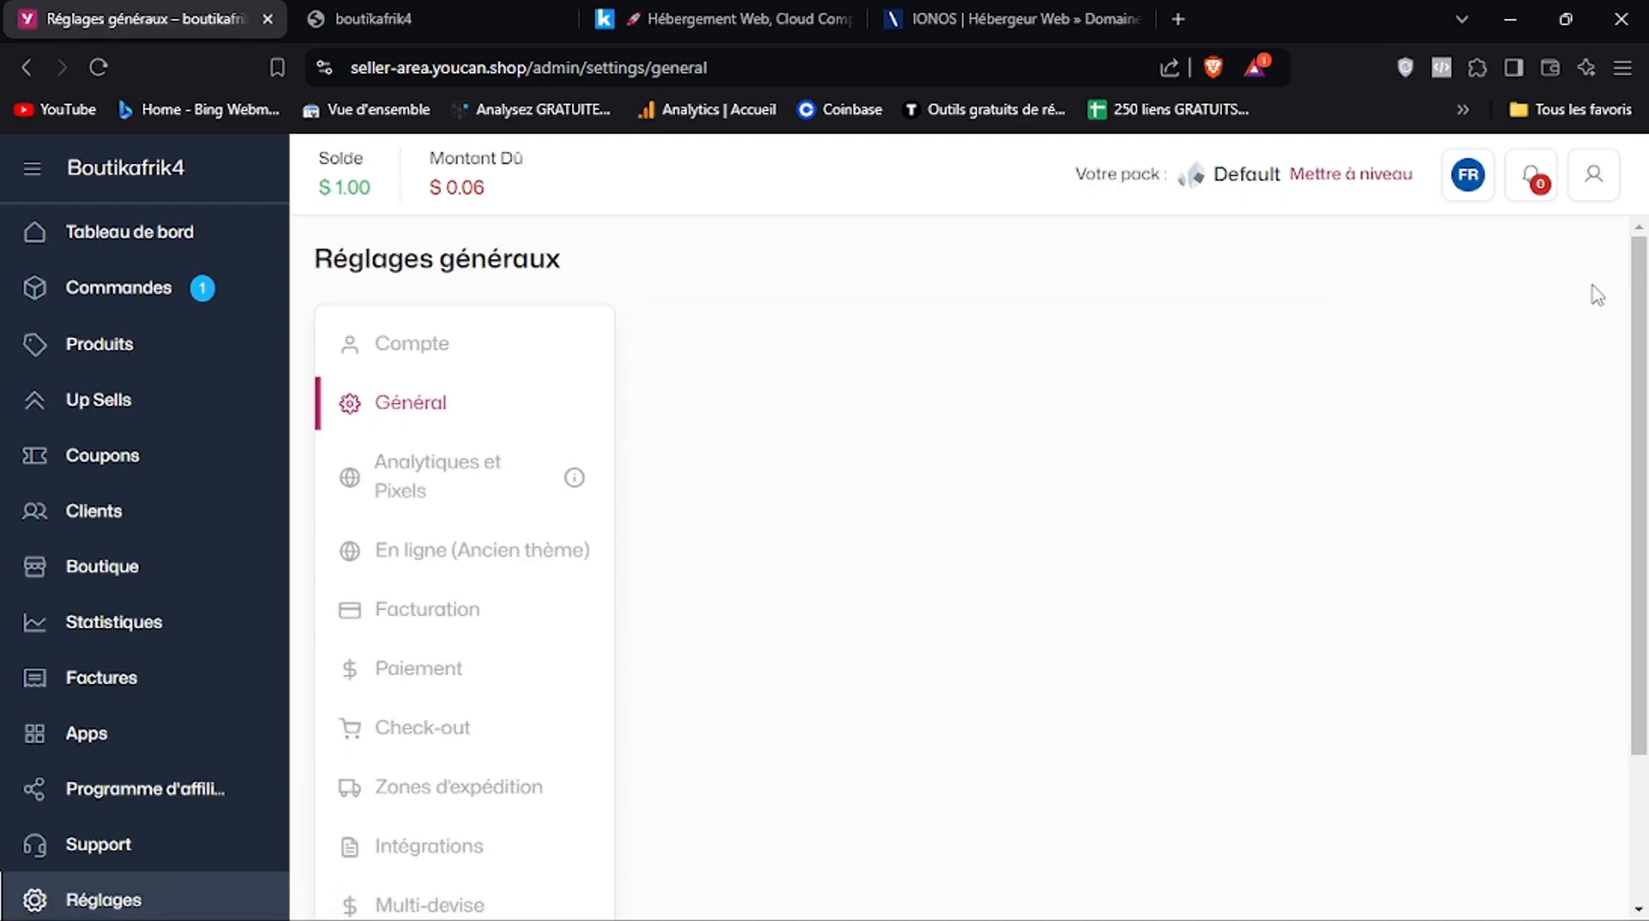
left_click_drag(1639, 324, 1645, 446)
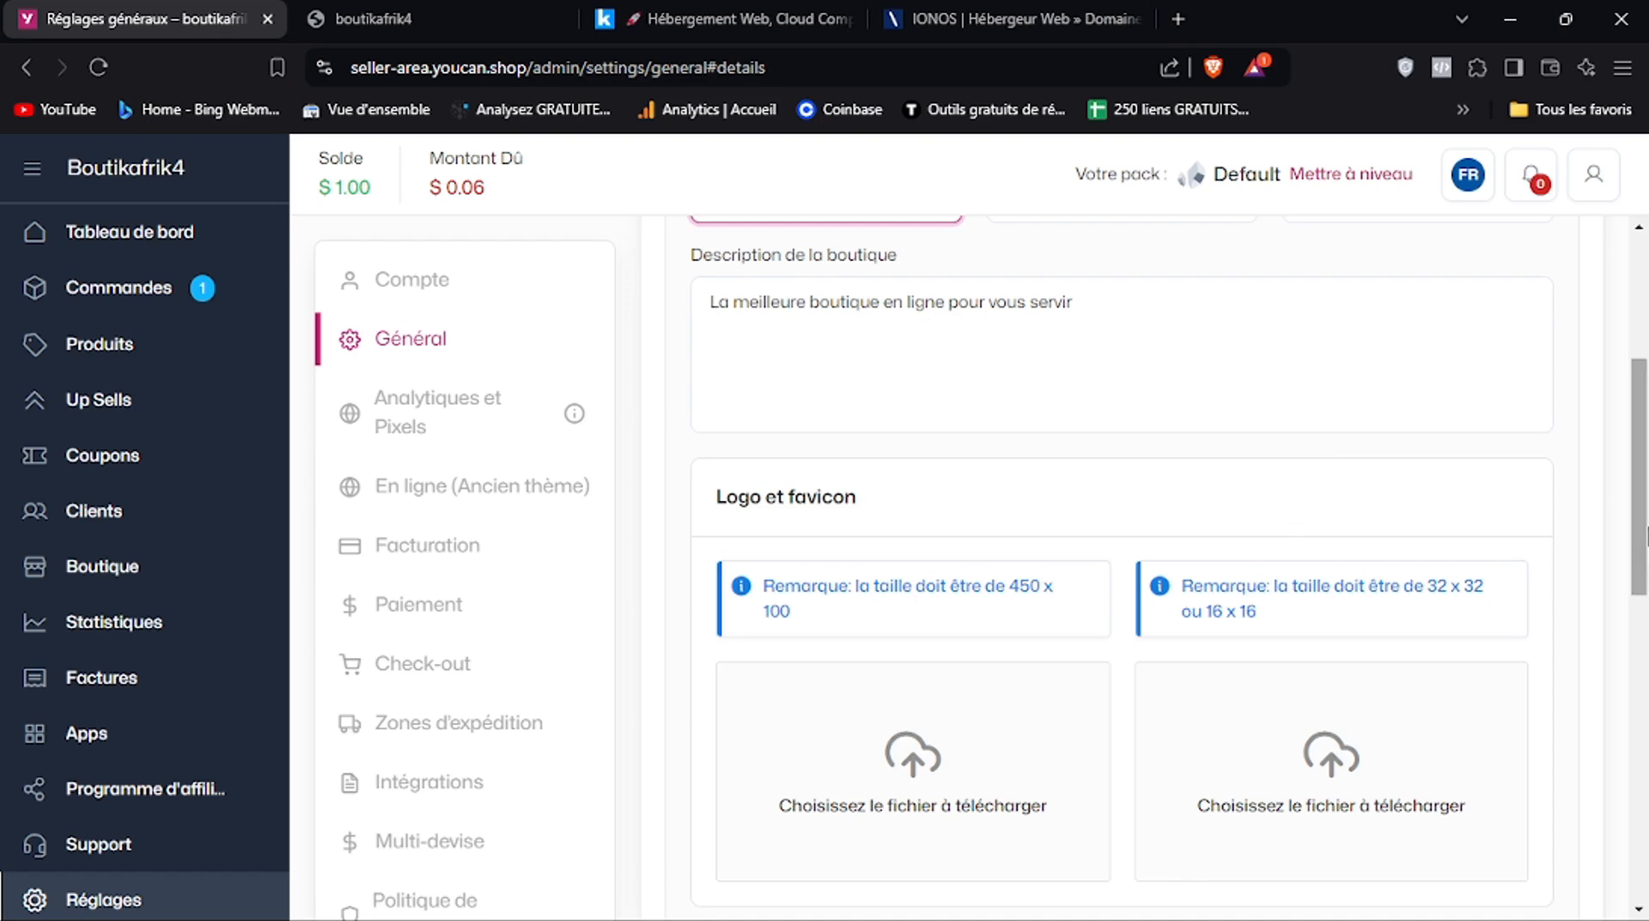
left_click_drag(1640, 534, 1645, 432)
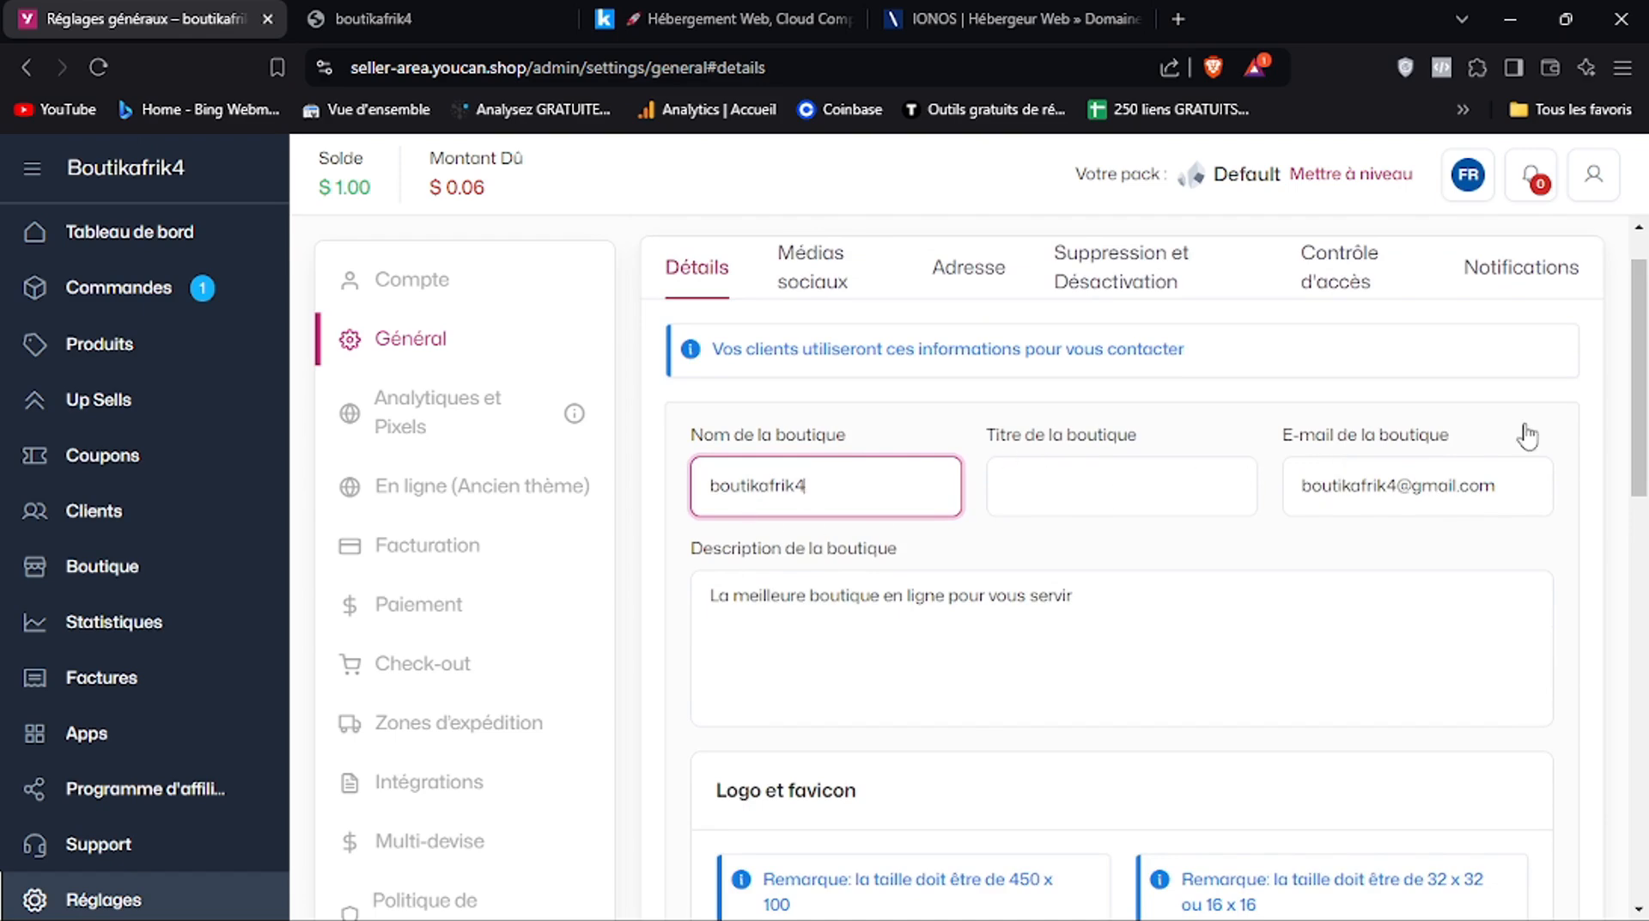
left_click_drag(1644, 352, 1645, 644)
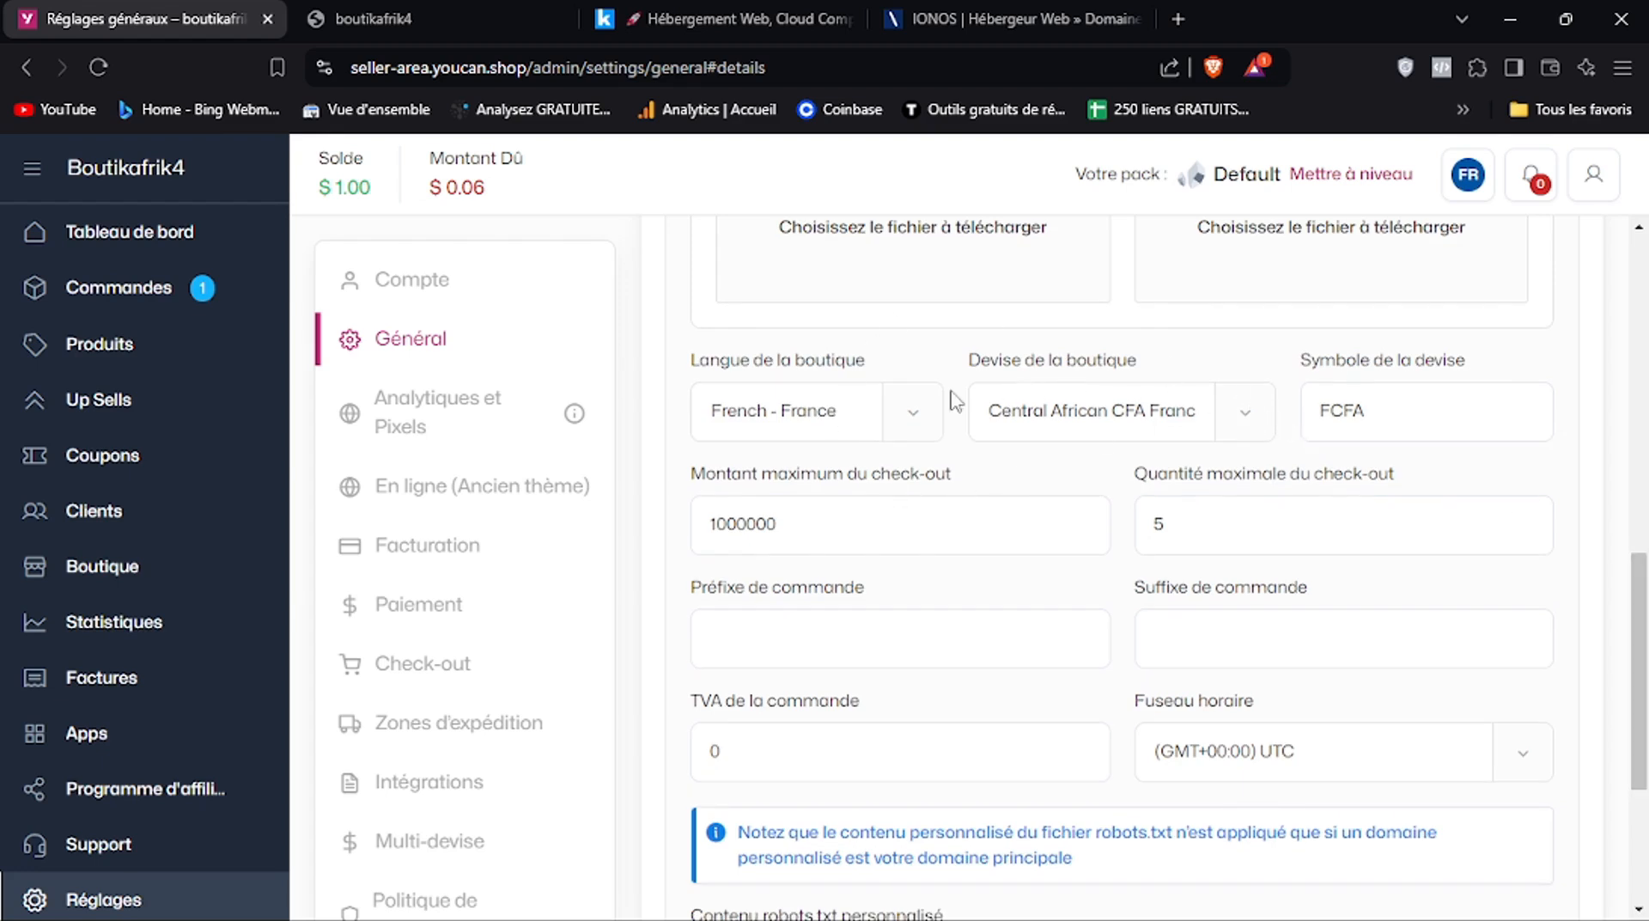
left_click(1415, 408)
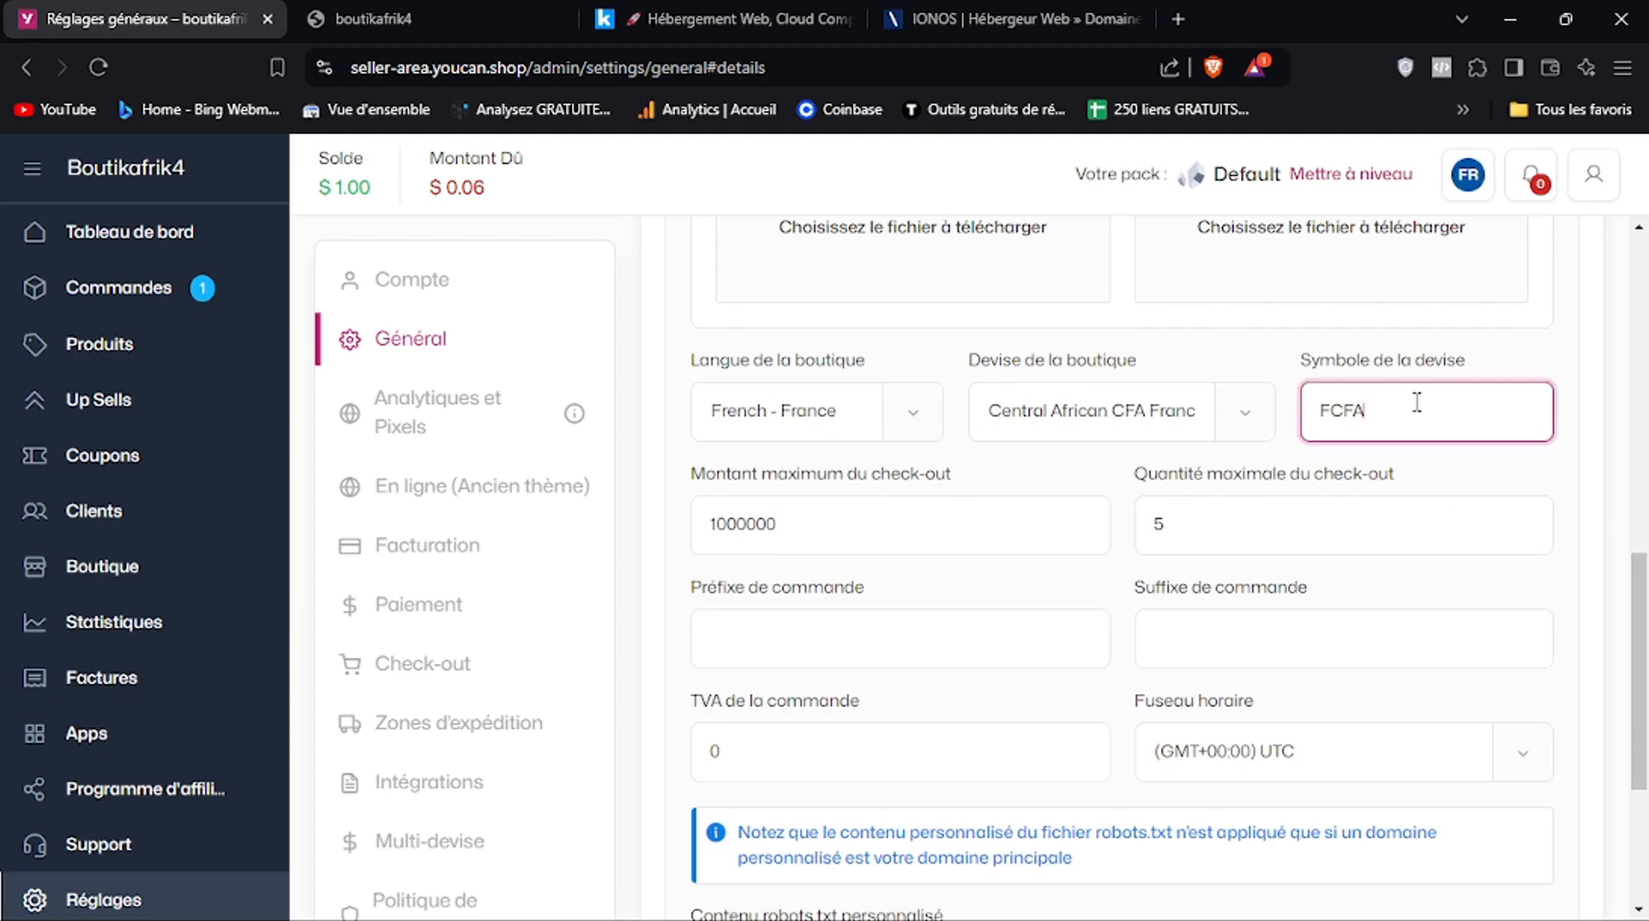
left_click(1538, 352)
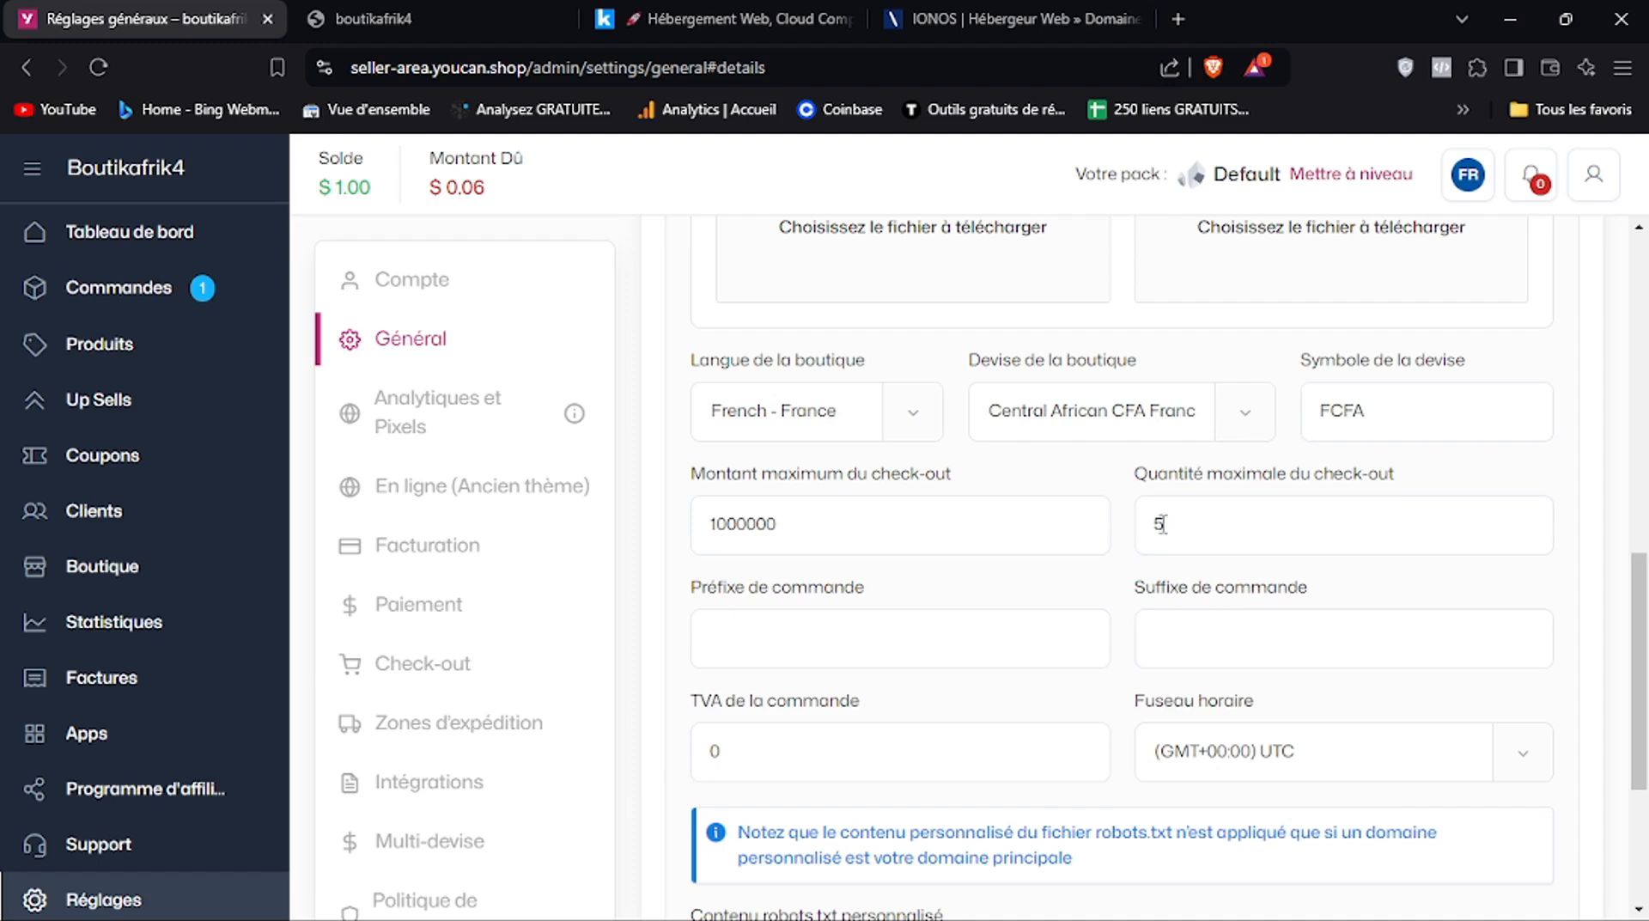
left_click_drag(1645, 574, 1645, 636)
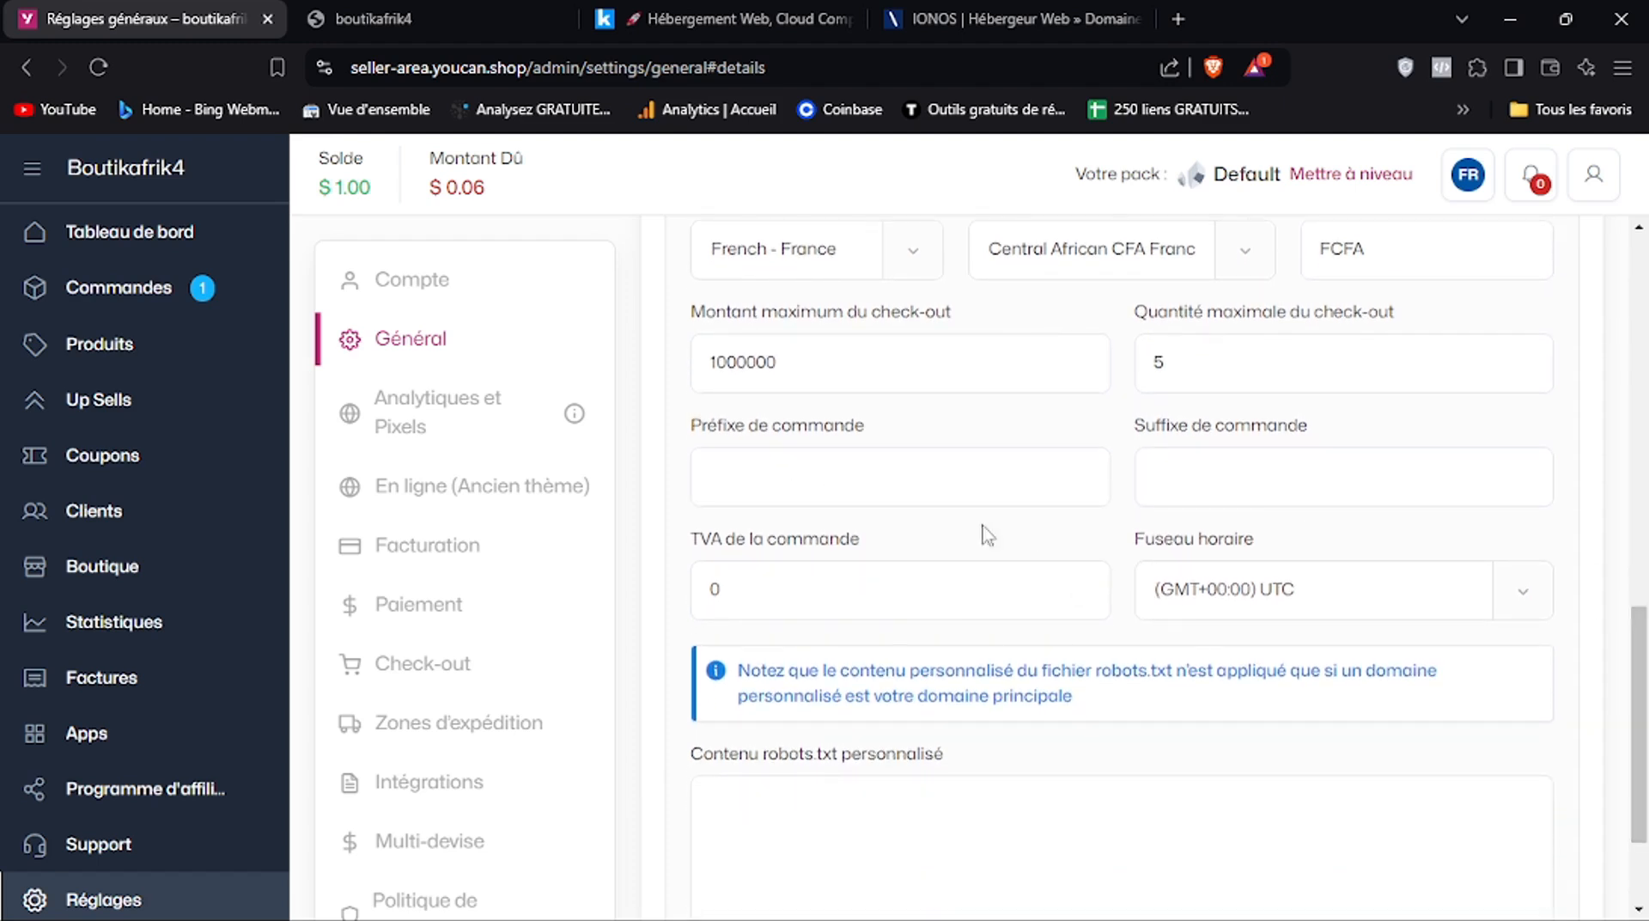
left_click_drag(1643, 707, 1646, 821)
left_click(1460, 825)
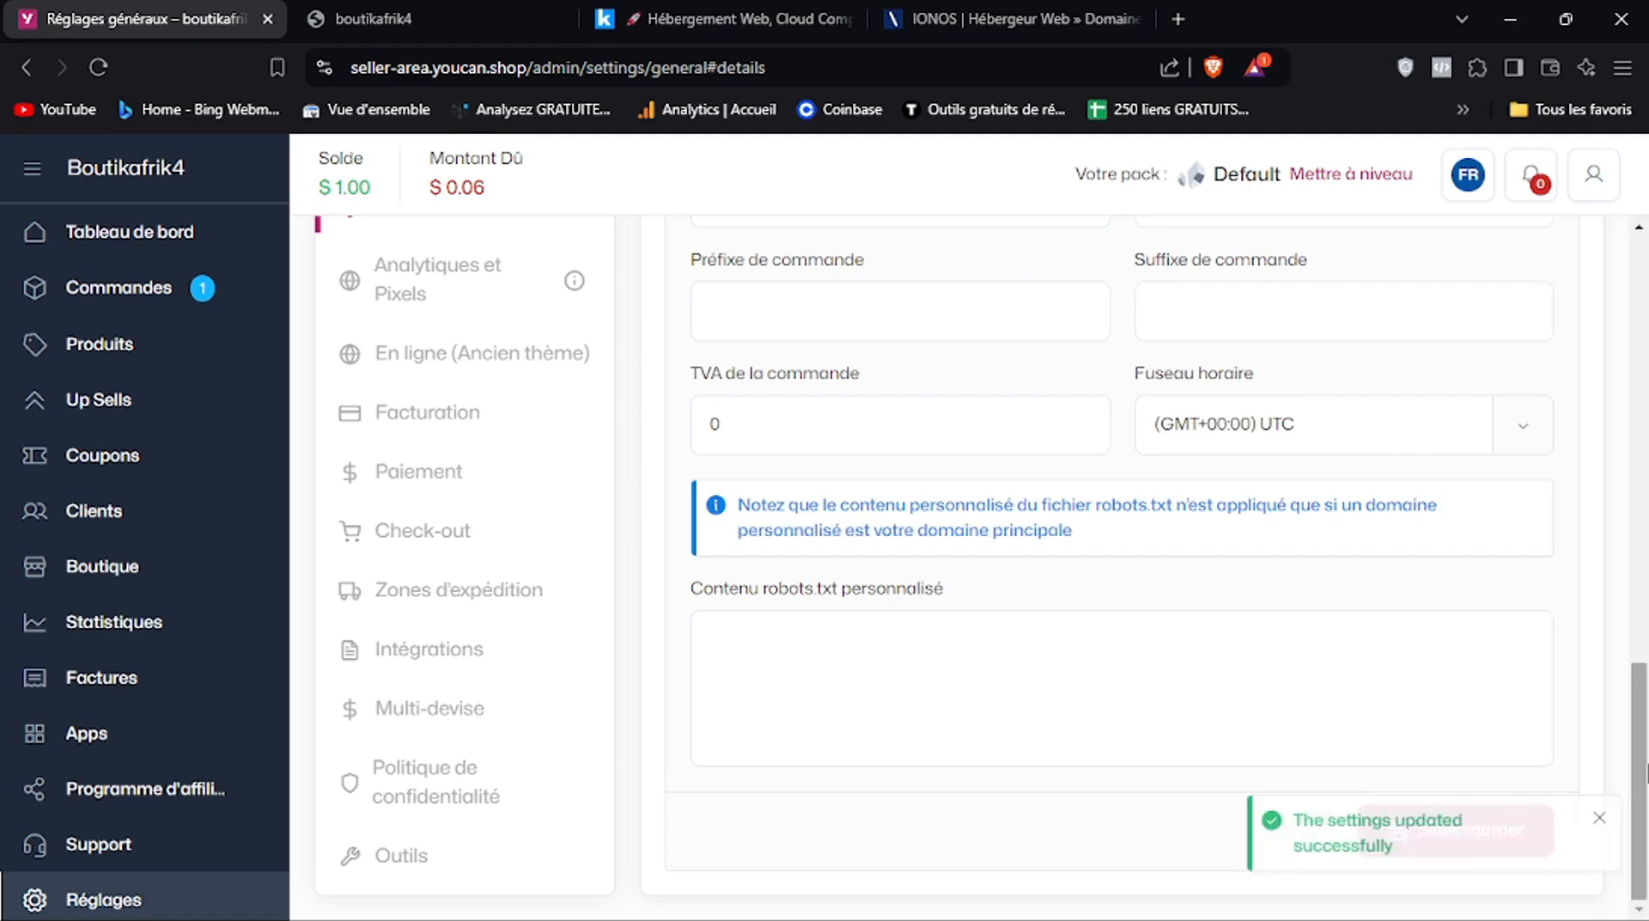
Examine the store's themes, comparing the active Classic theme with the installed themes and the free Aura, Harmony and Meraki themes
left_click_drag(1646, 751, 1641, 295)
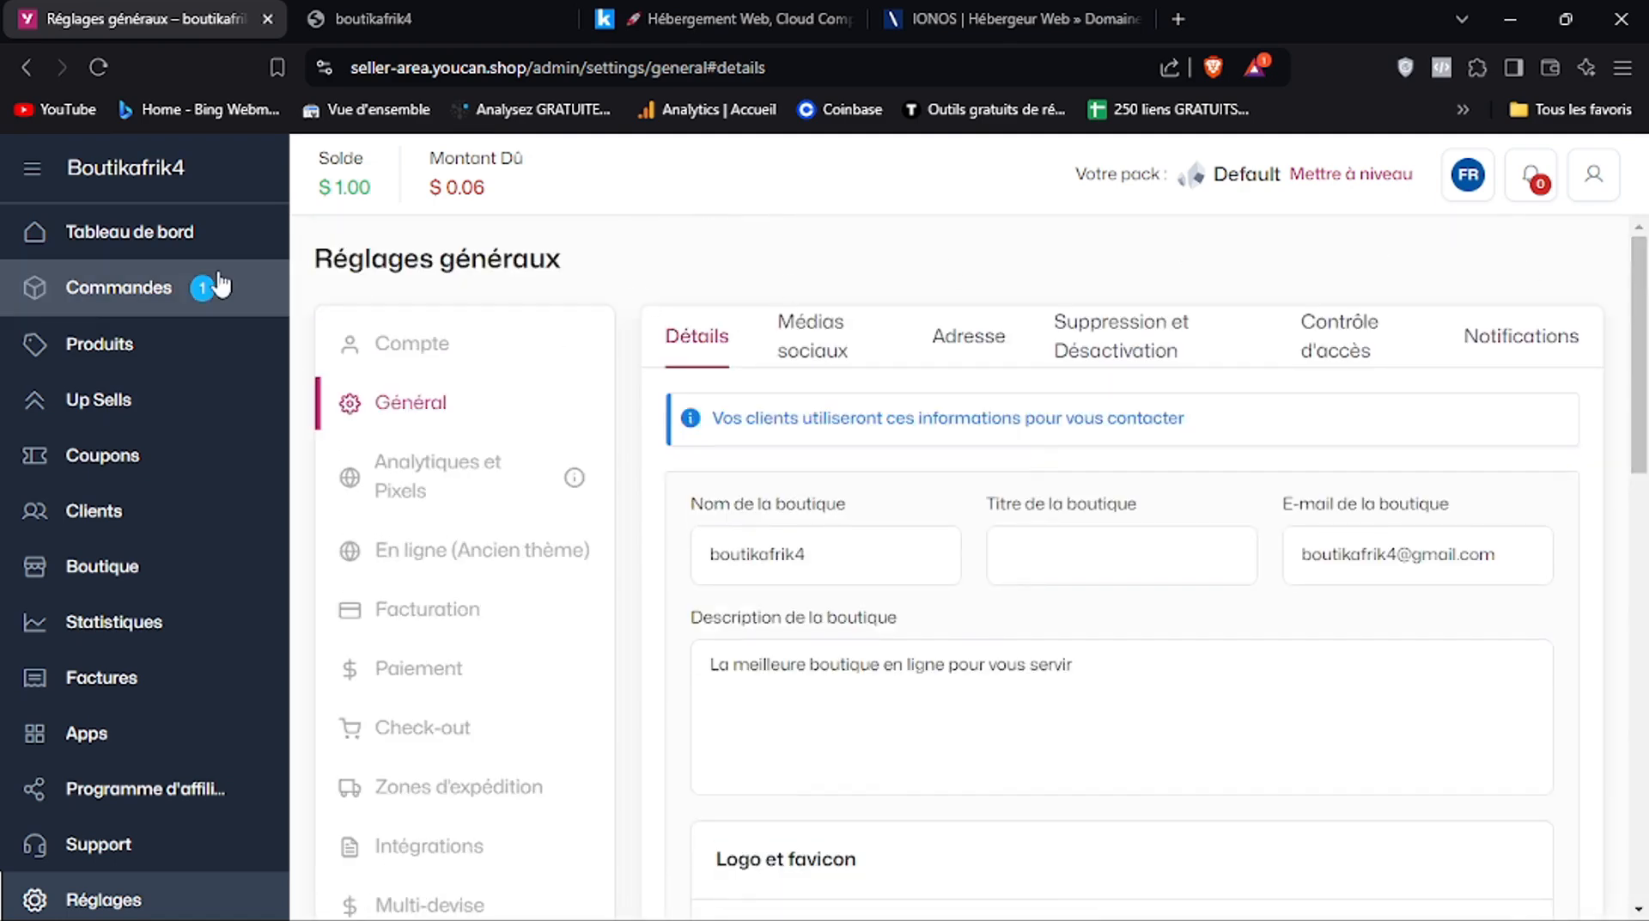
left_click(148, 569)
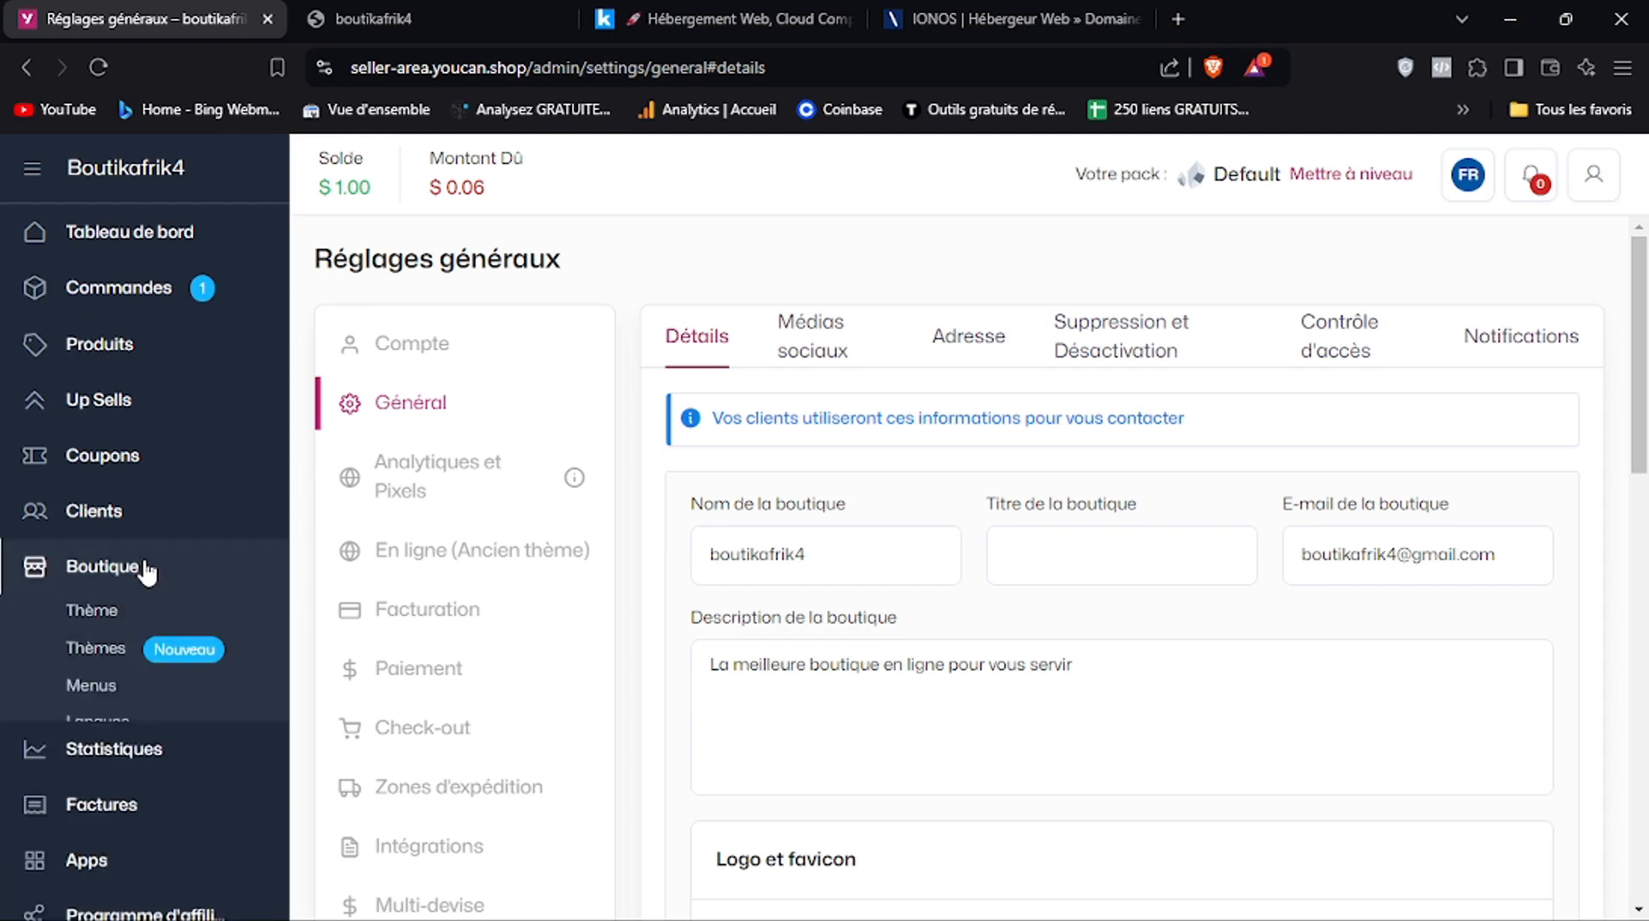
left_click(125, 620)
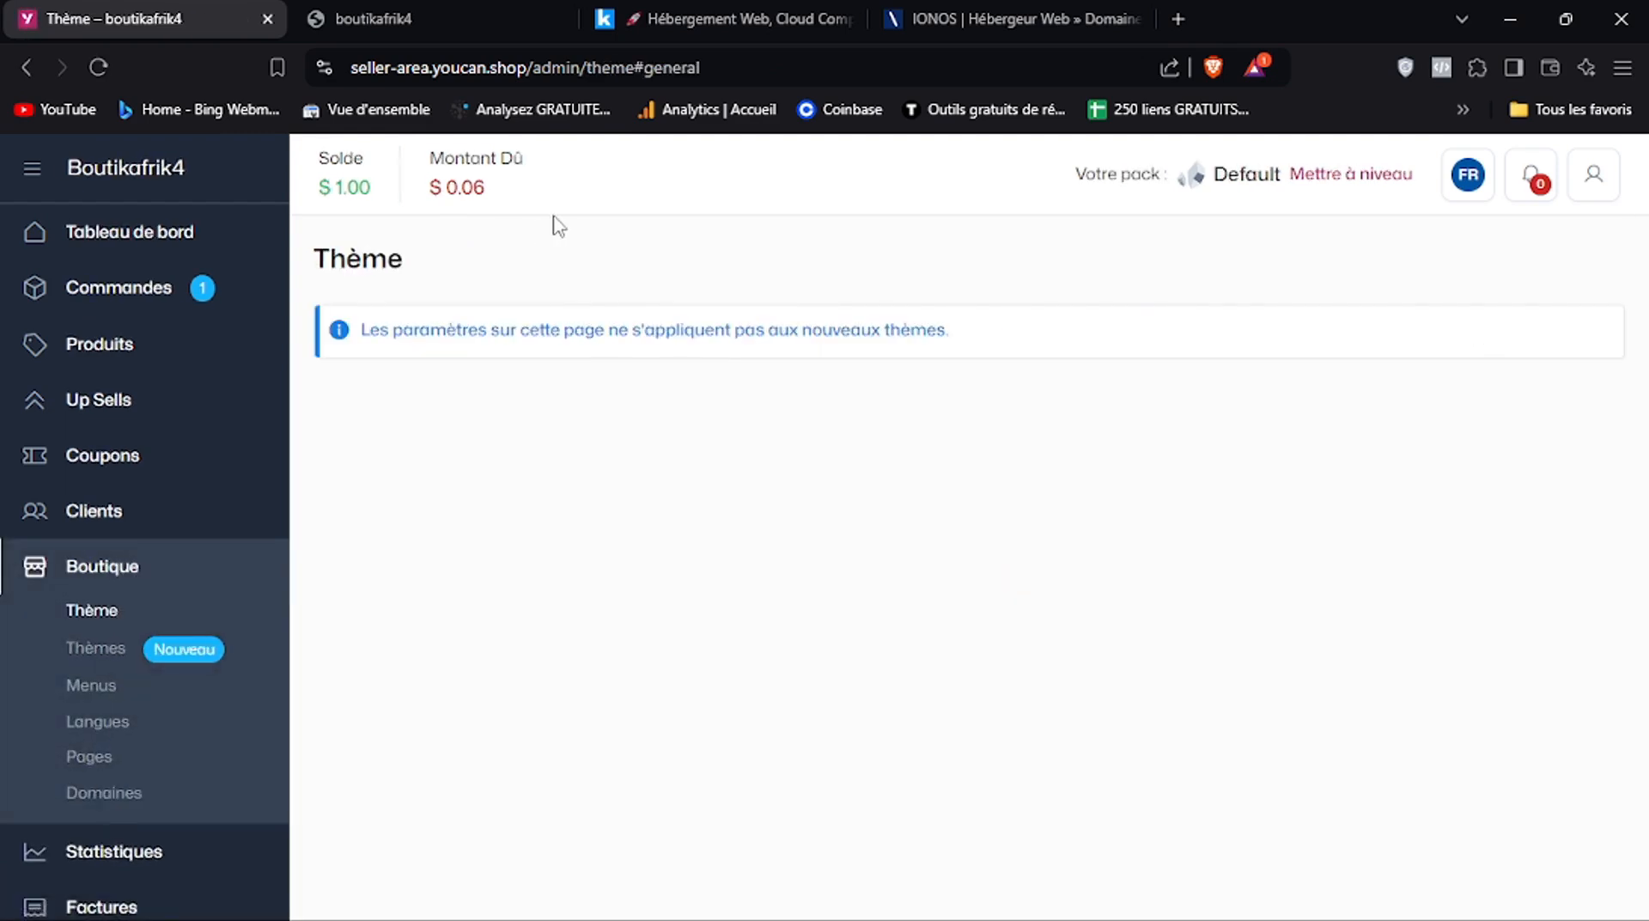
left_click(166, 658)
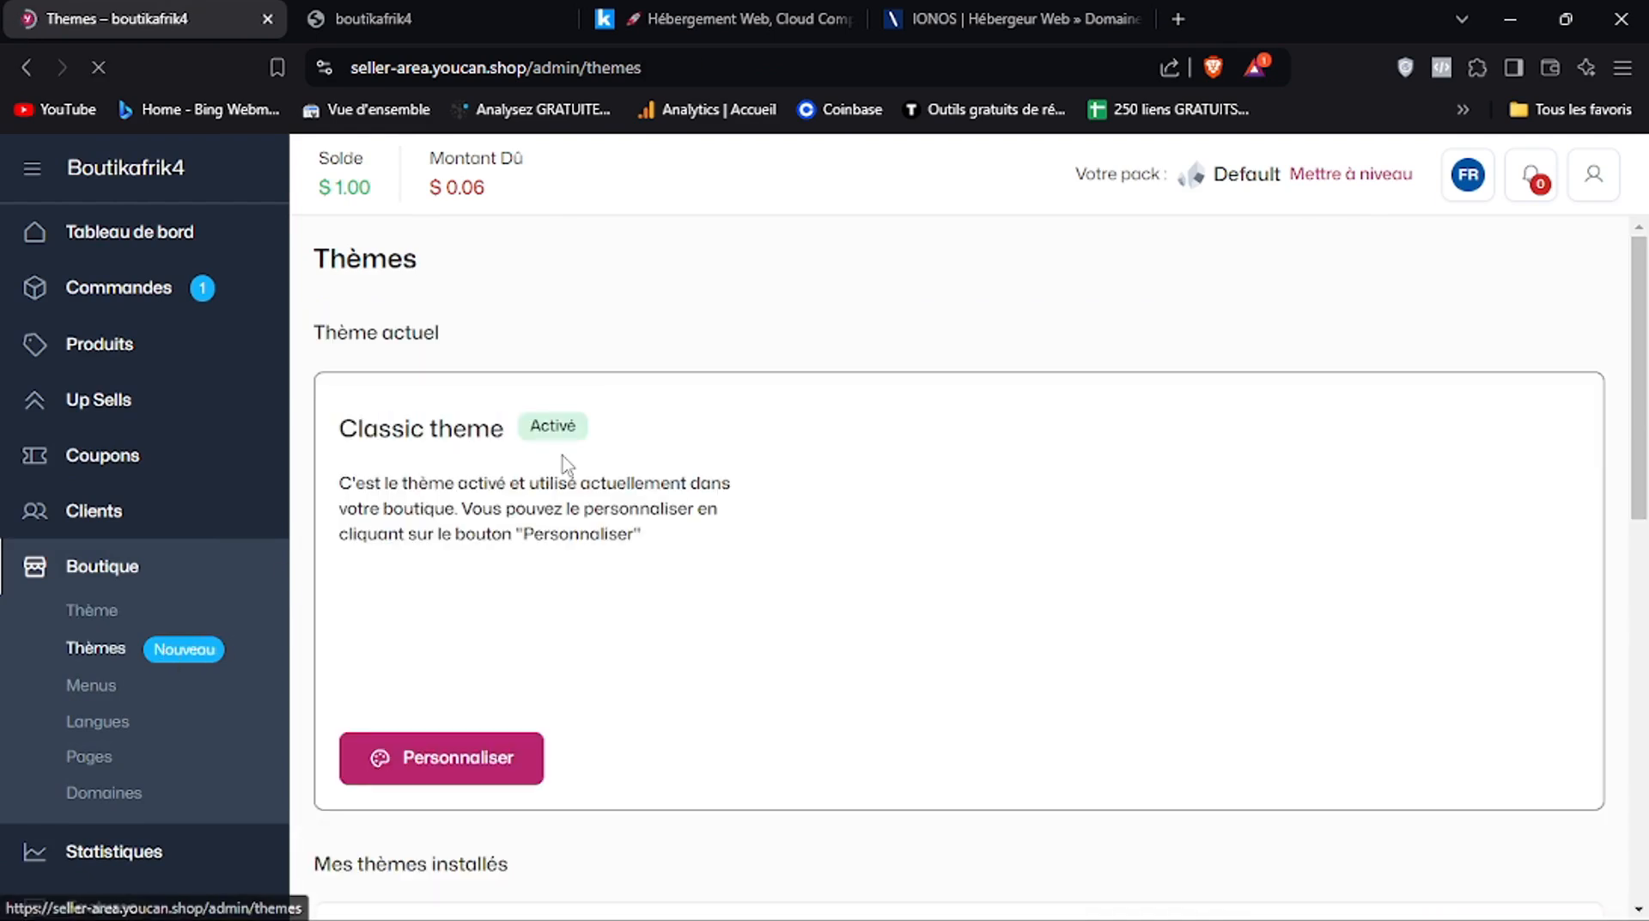
scroll(1246, 352, "down", 1)
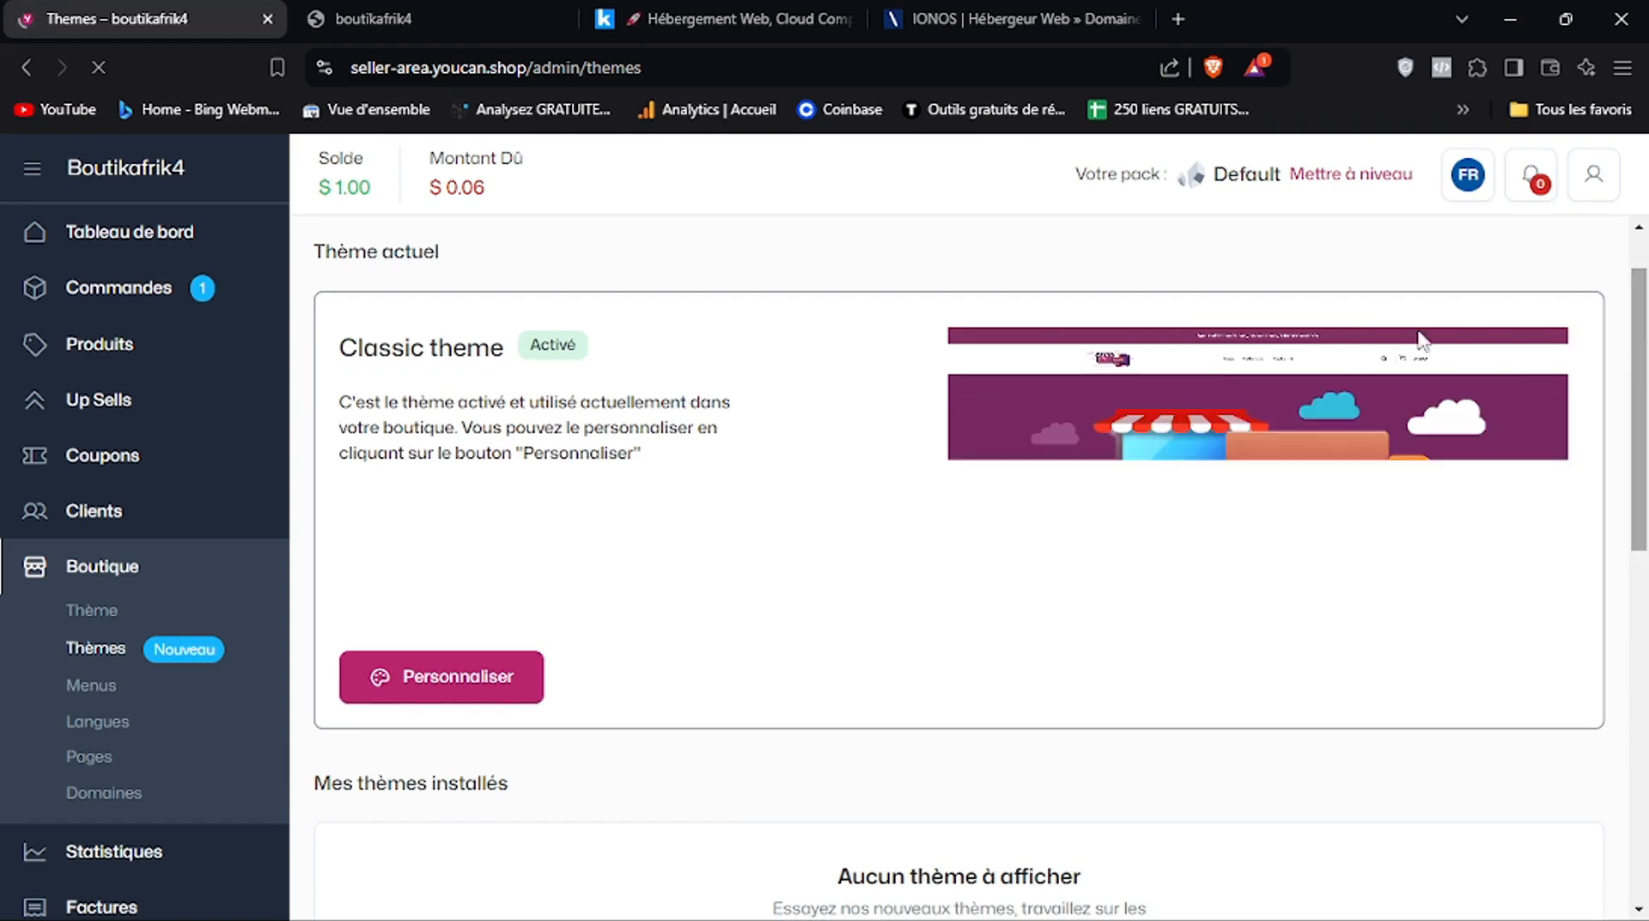
scroll(1202, 412, "down", 1)
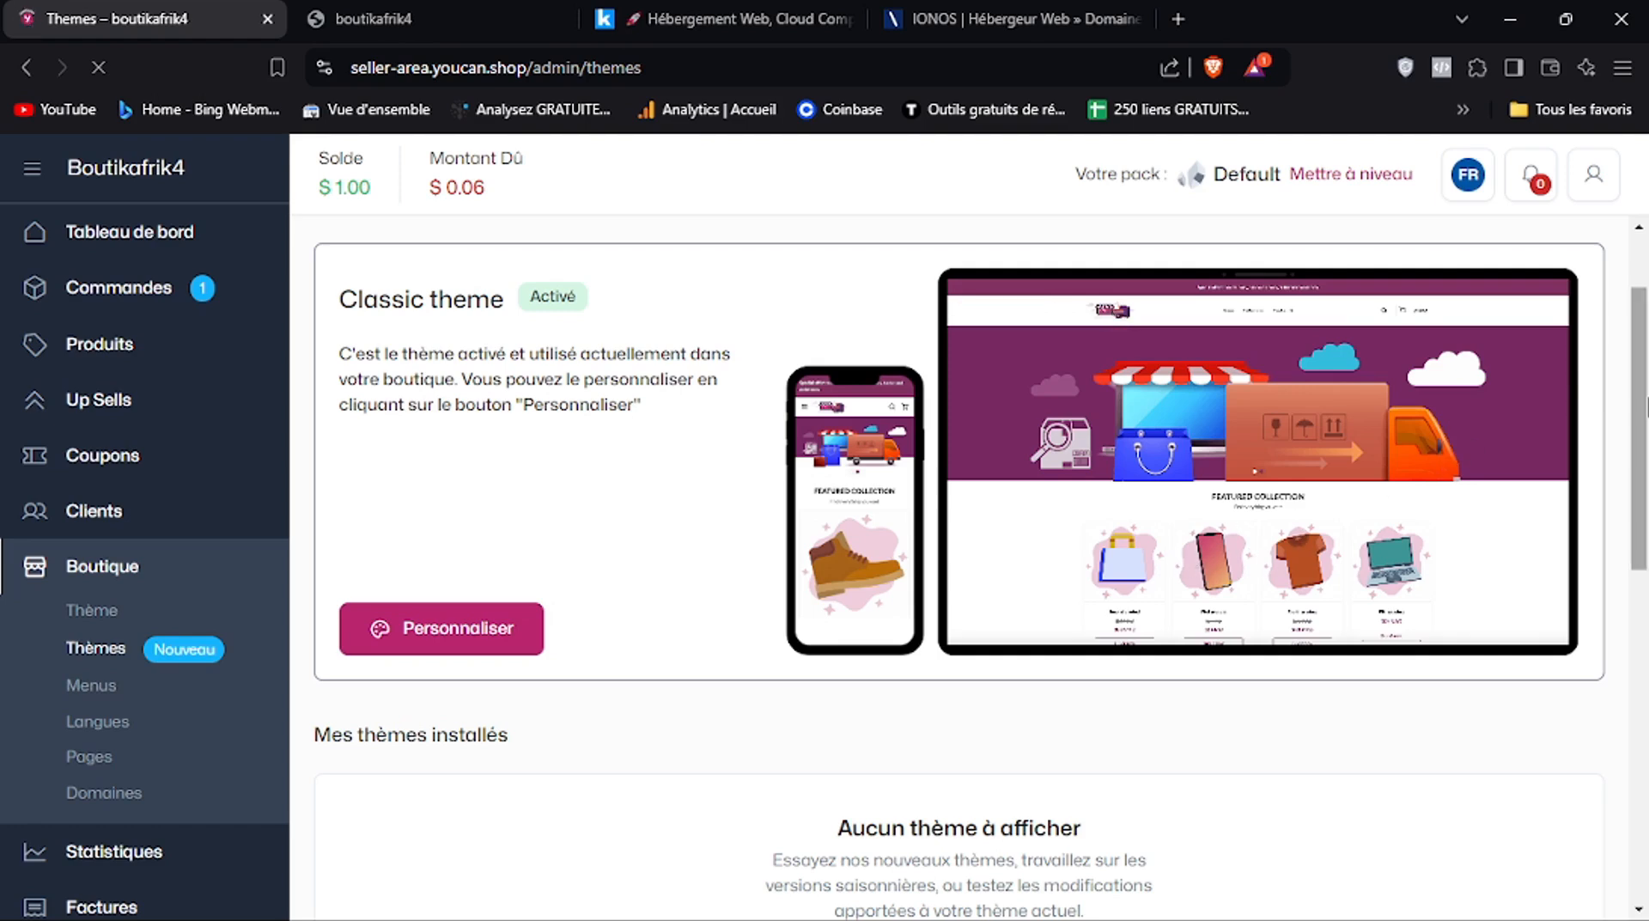
scroll(1646, 440, "down", 1)
scroll(1646, 439, "down", 4)
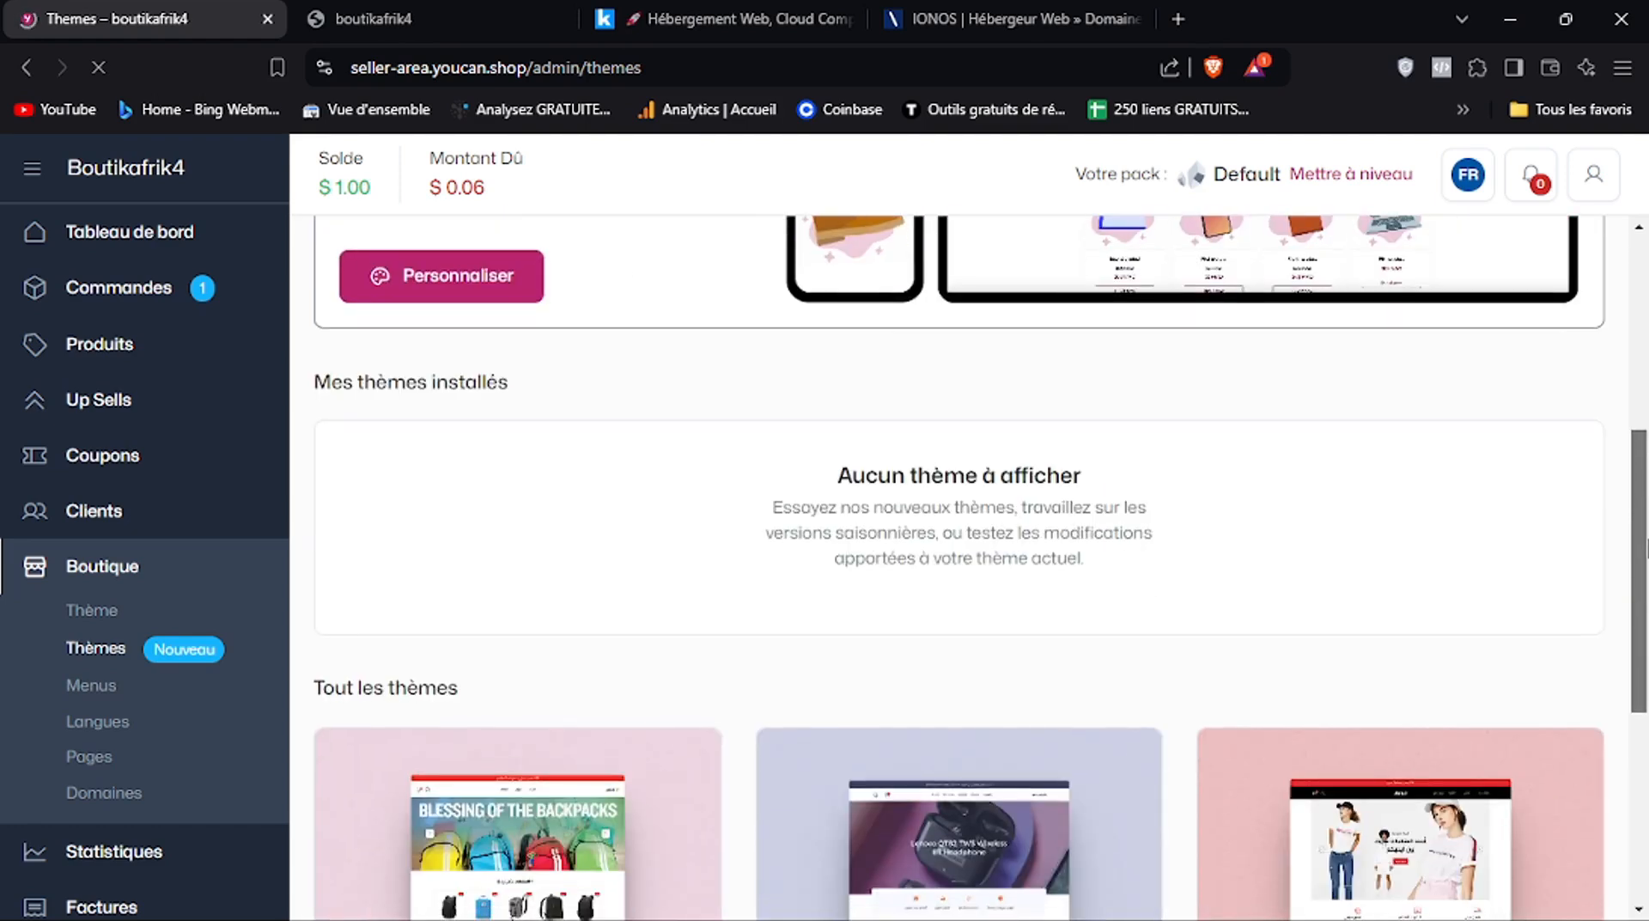
scroll(1646, 397, "up", 5)
scroll(1646, 397, "up", 1)
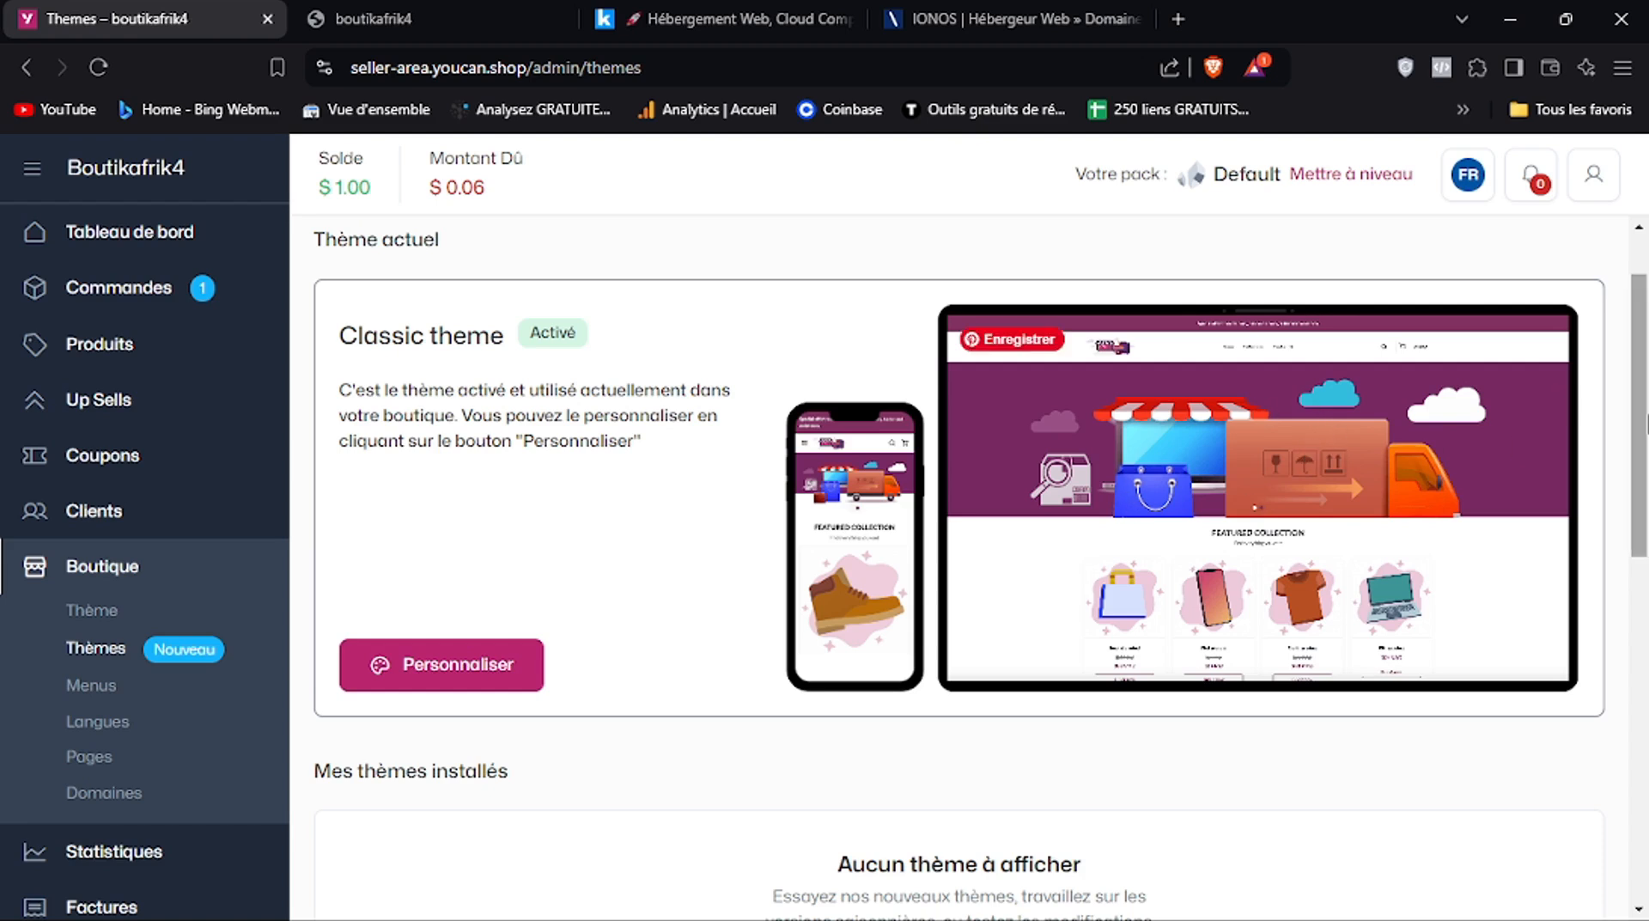
left_click_drag(1646, 419, 1646, 672)
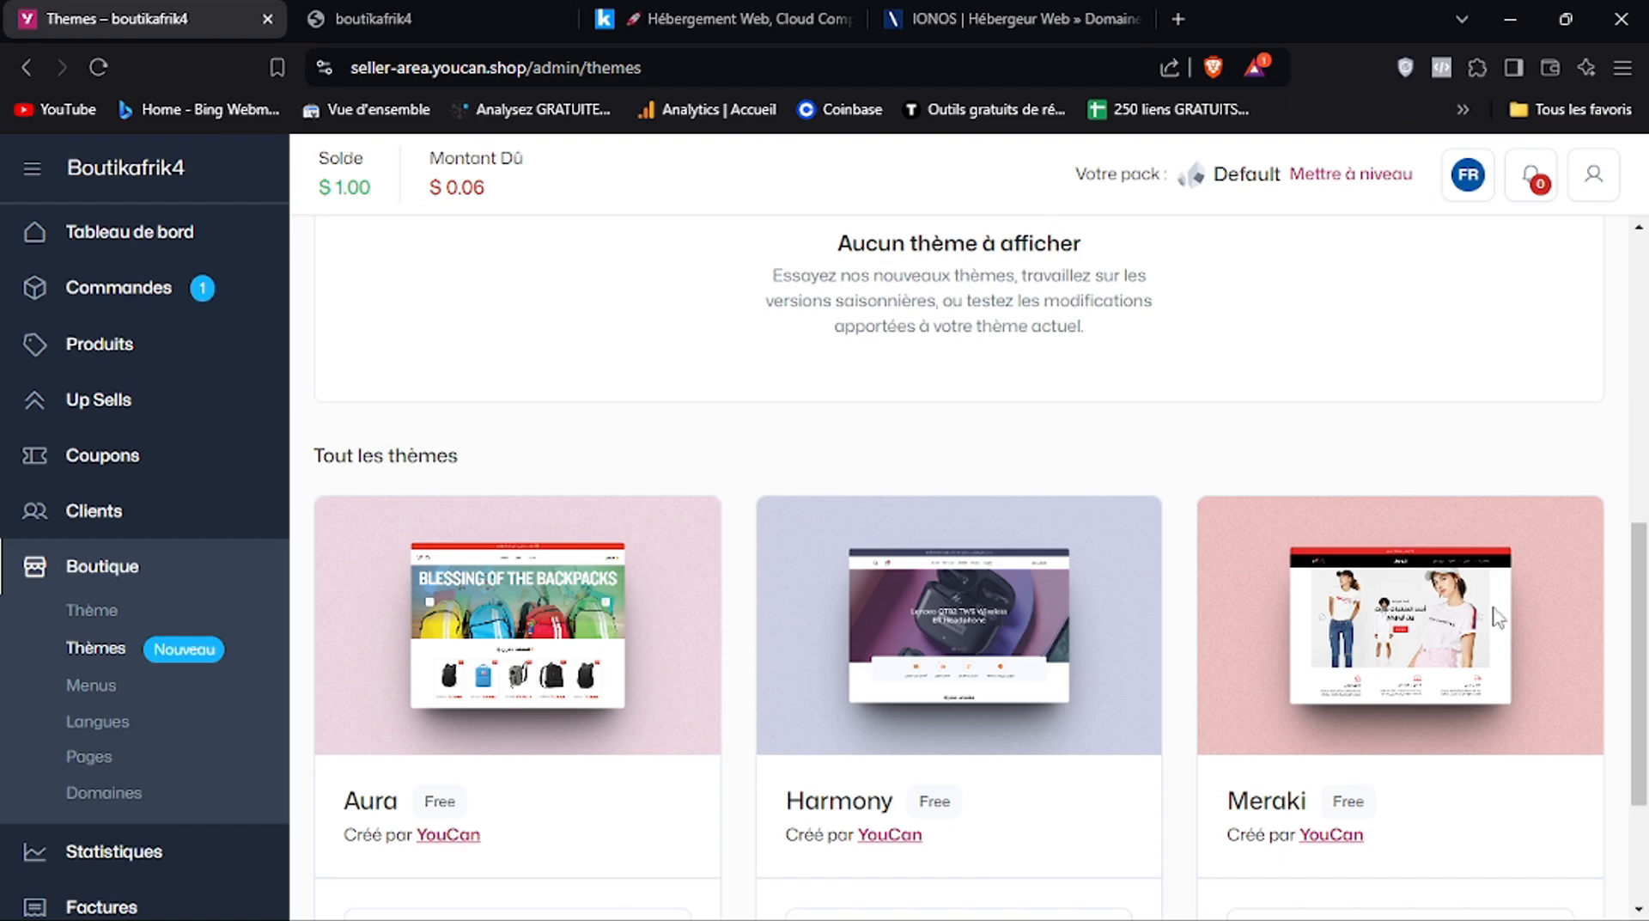
mouse_move(1647, 596)
left_mouse_down()
mouse_move(1647, 699)
mouse_move(1647, 624)
left_mouse_up()
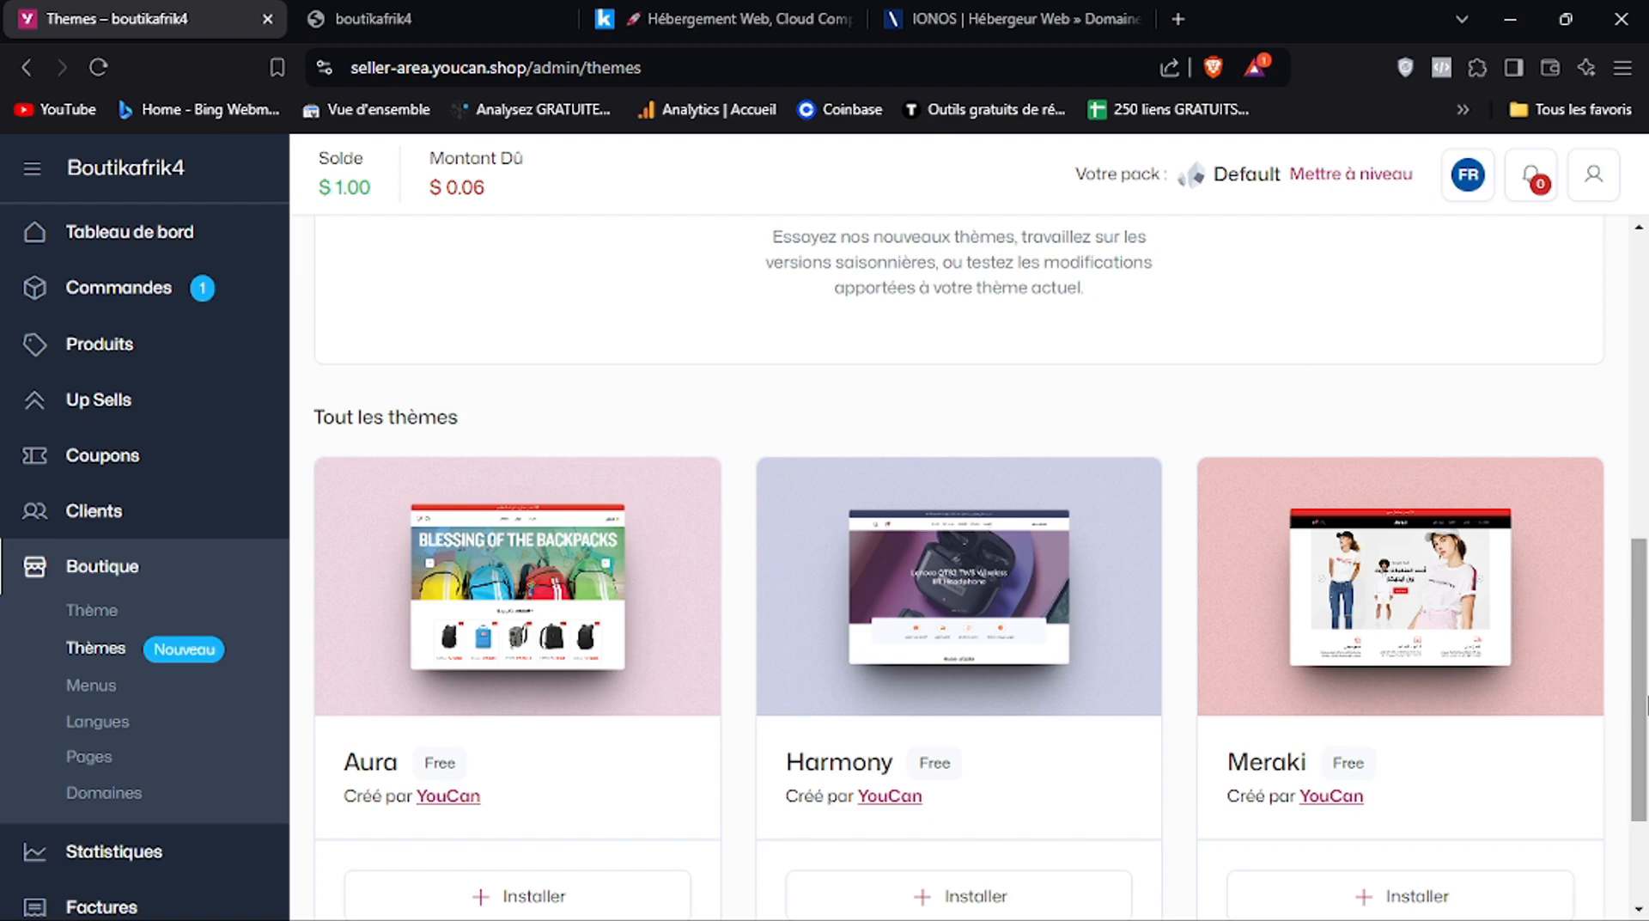
left_click_drag(1641, 657, 1641, 357)
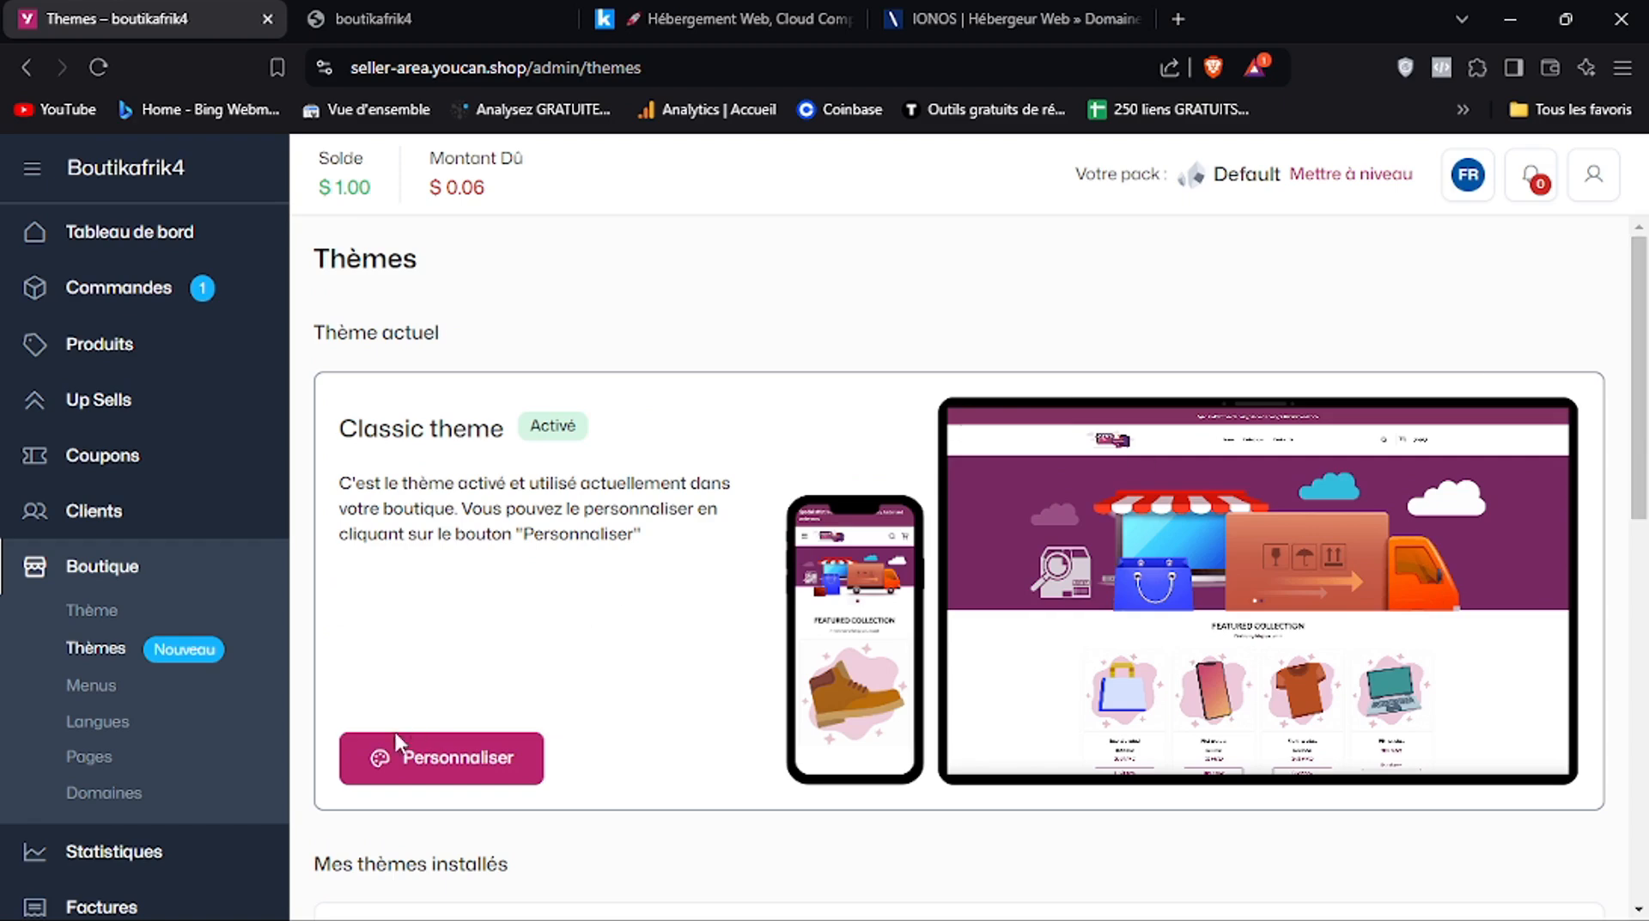
Open the Classic theme for customisation and close the browser tab with the themes list
left_click(381, 762)
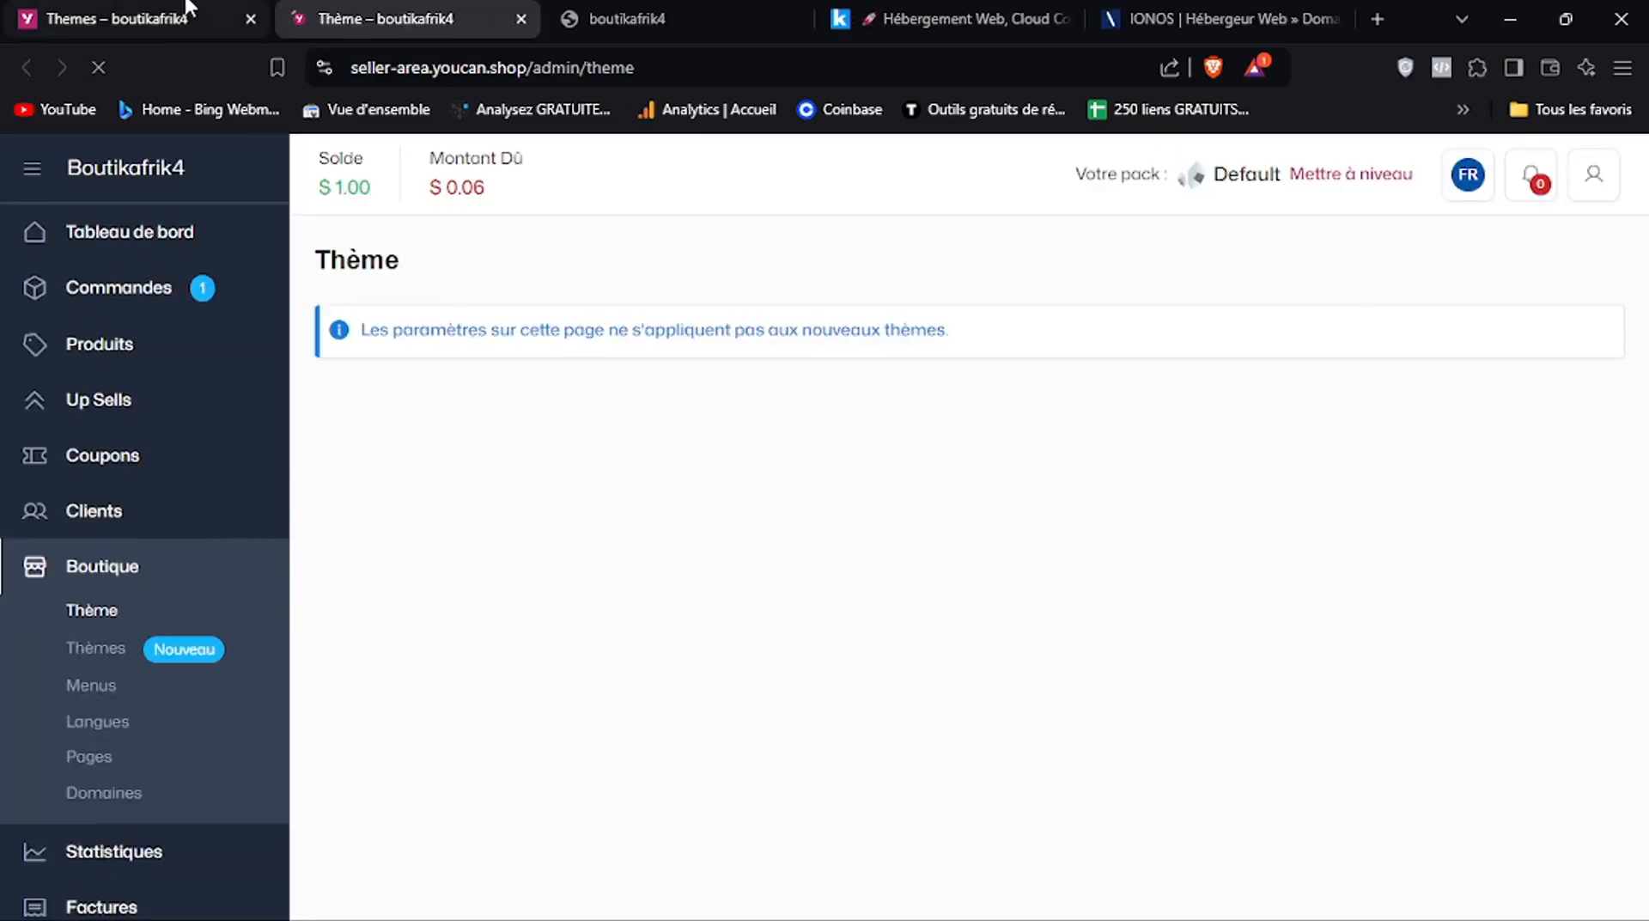
left_click(189, 9)
left_click(468, 13)
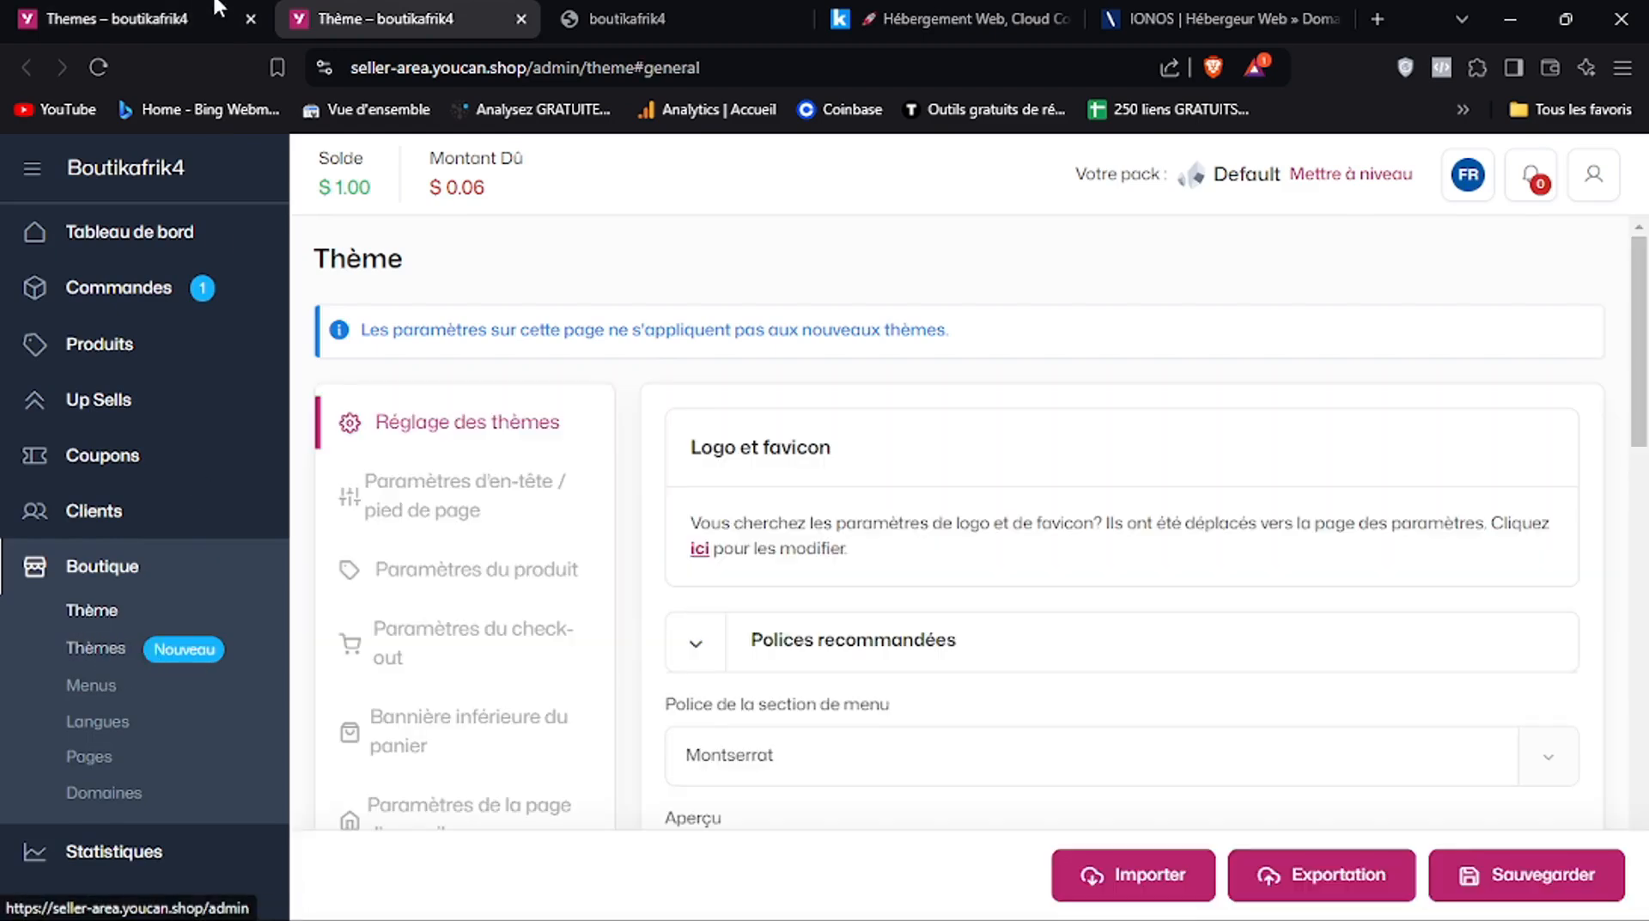
left_click(250, 18)
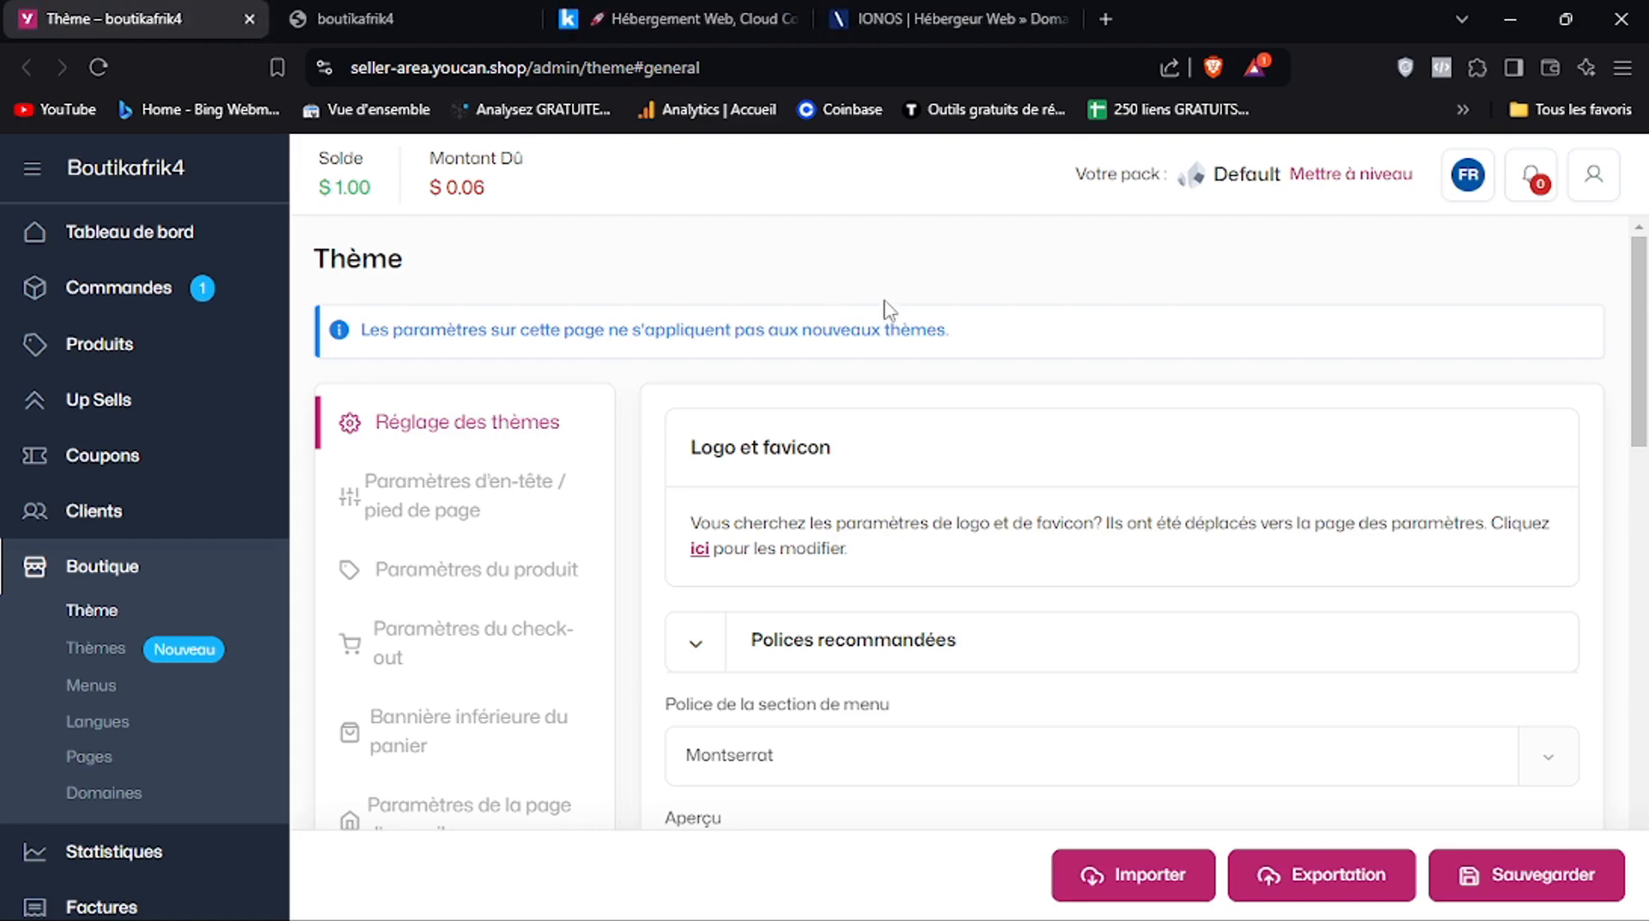
Look over the theme's colour settings, switch to Notepad and select the colour code 5a4766
scroll(1642, 390, "down", 2)
left_click_drag(1647, 392, 1646, 338)
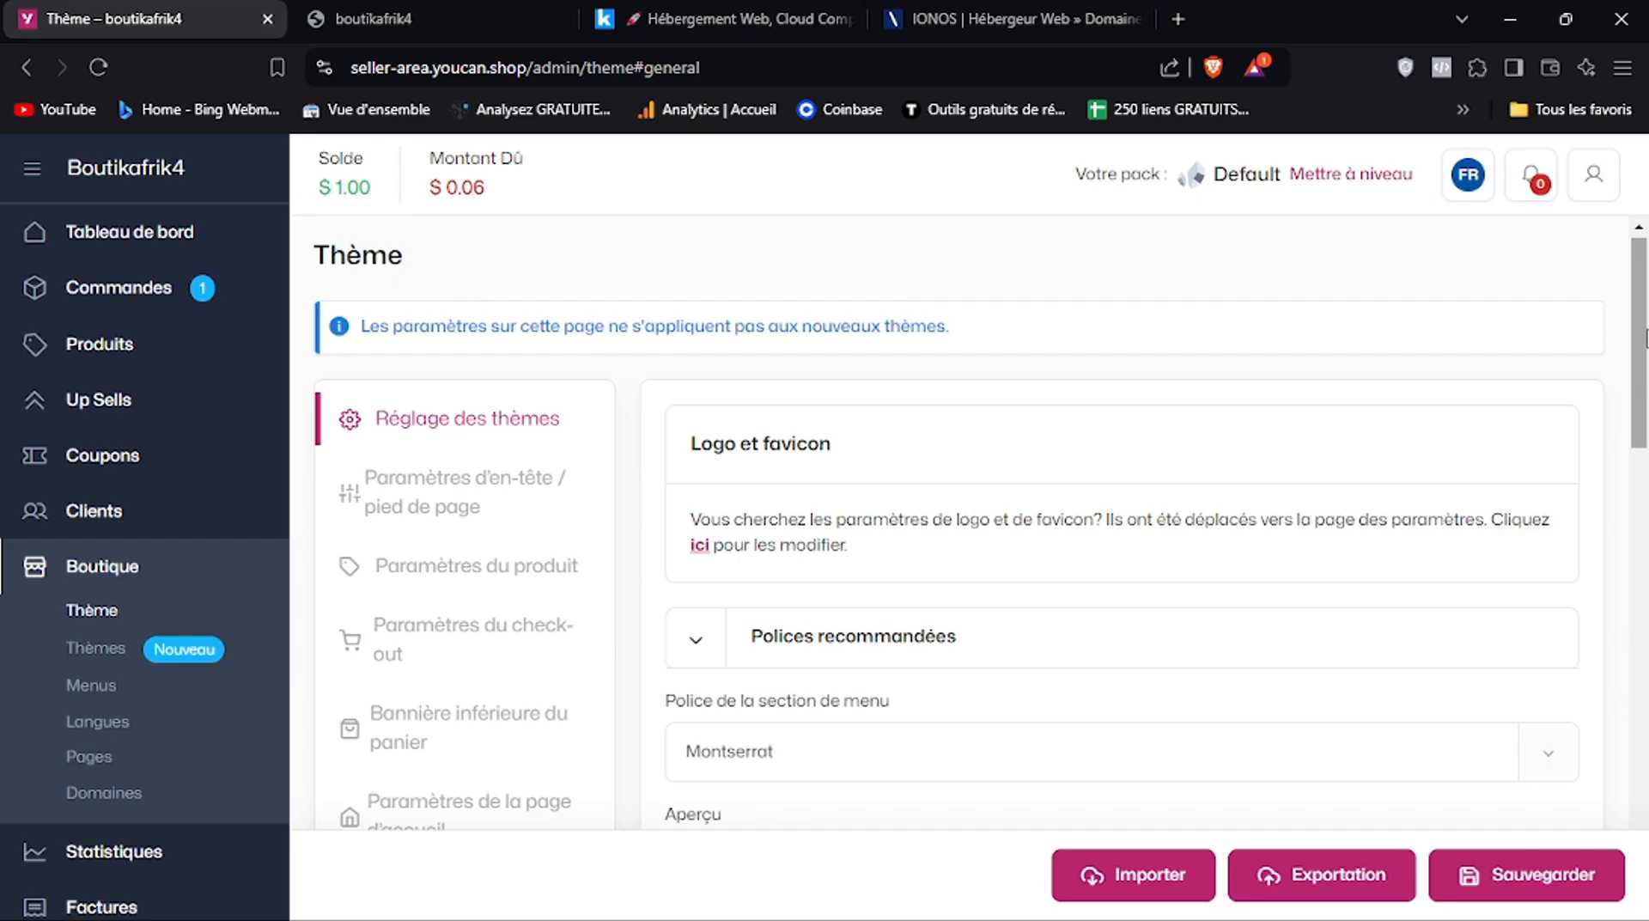
left_click_drag(1646, 337, 1646, 644)
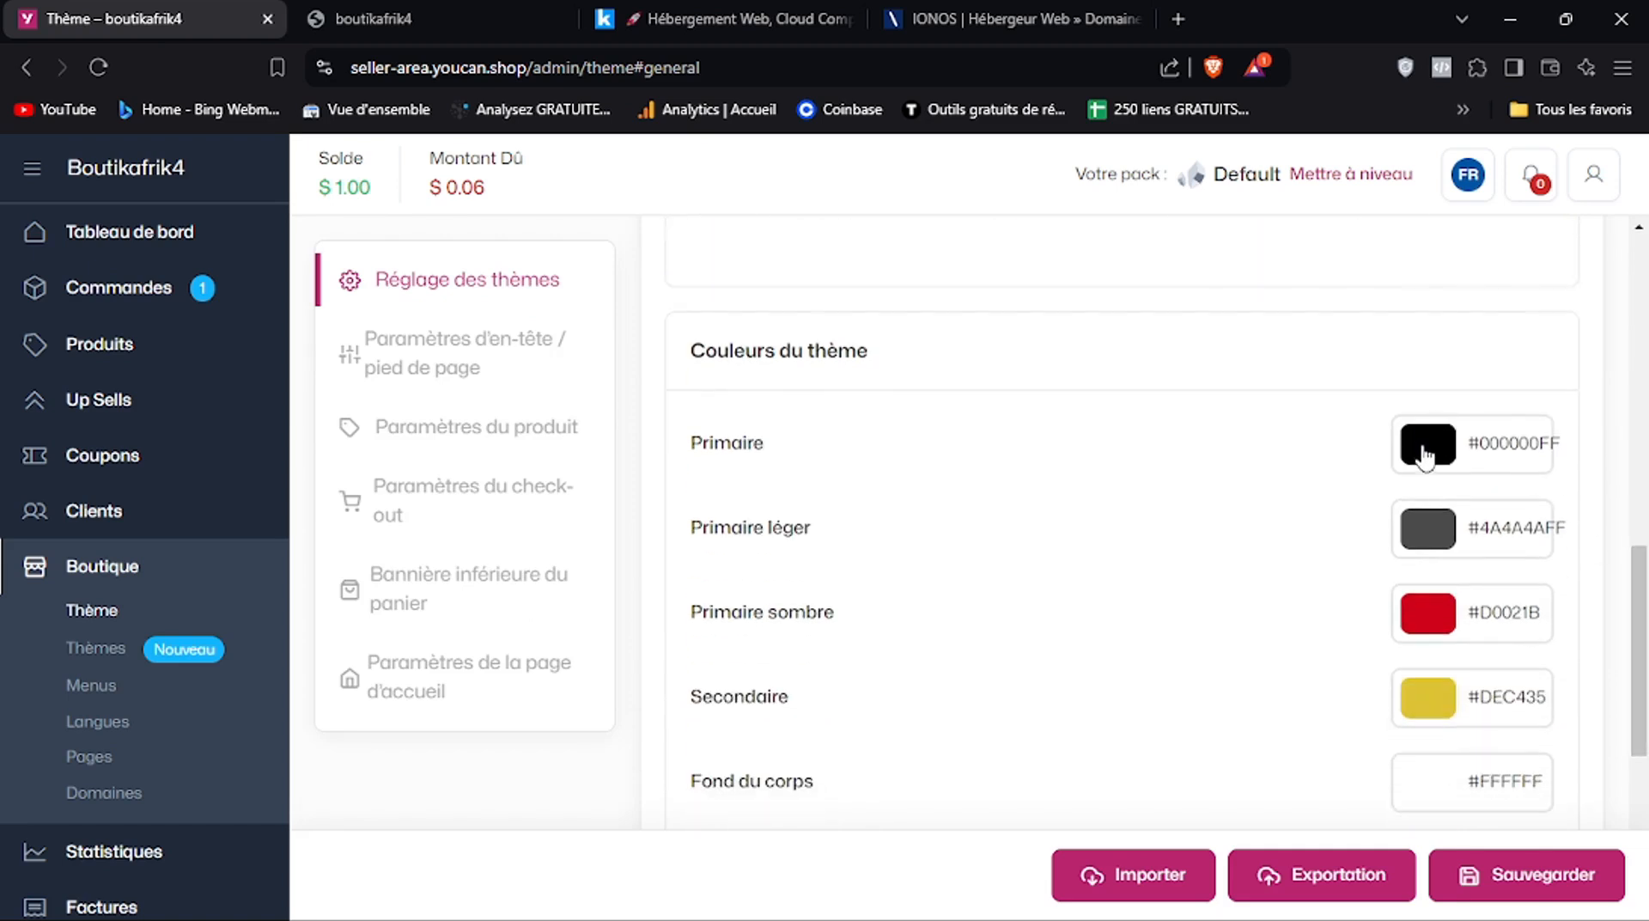
mouse_move(1190, 919)
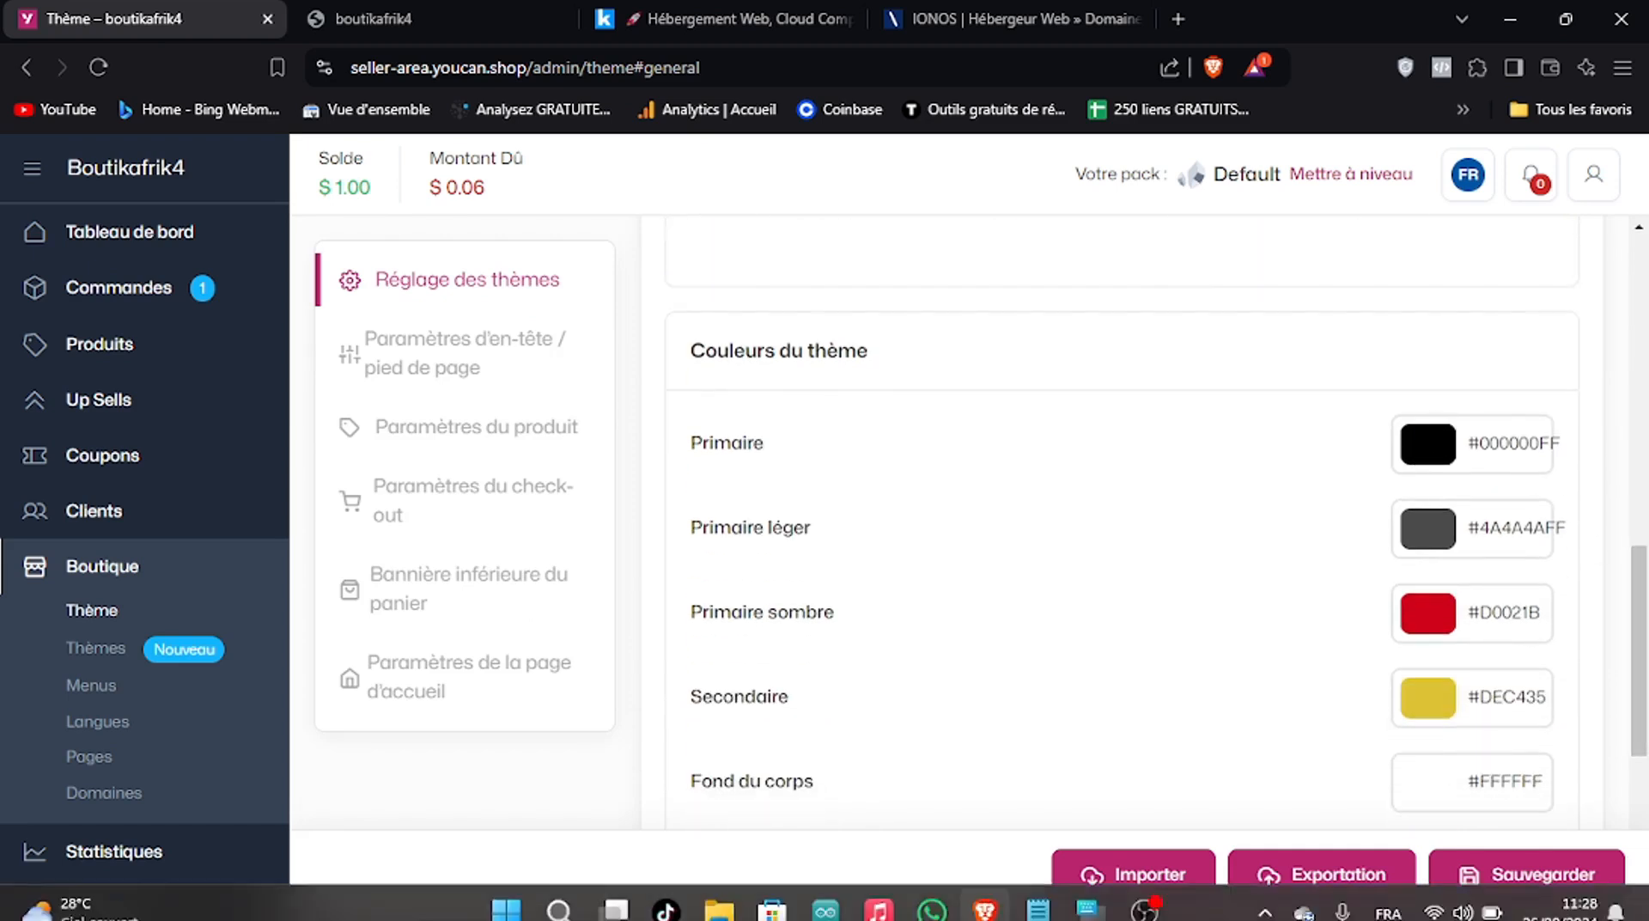
left_click(1044, 895)
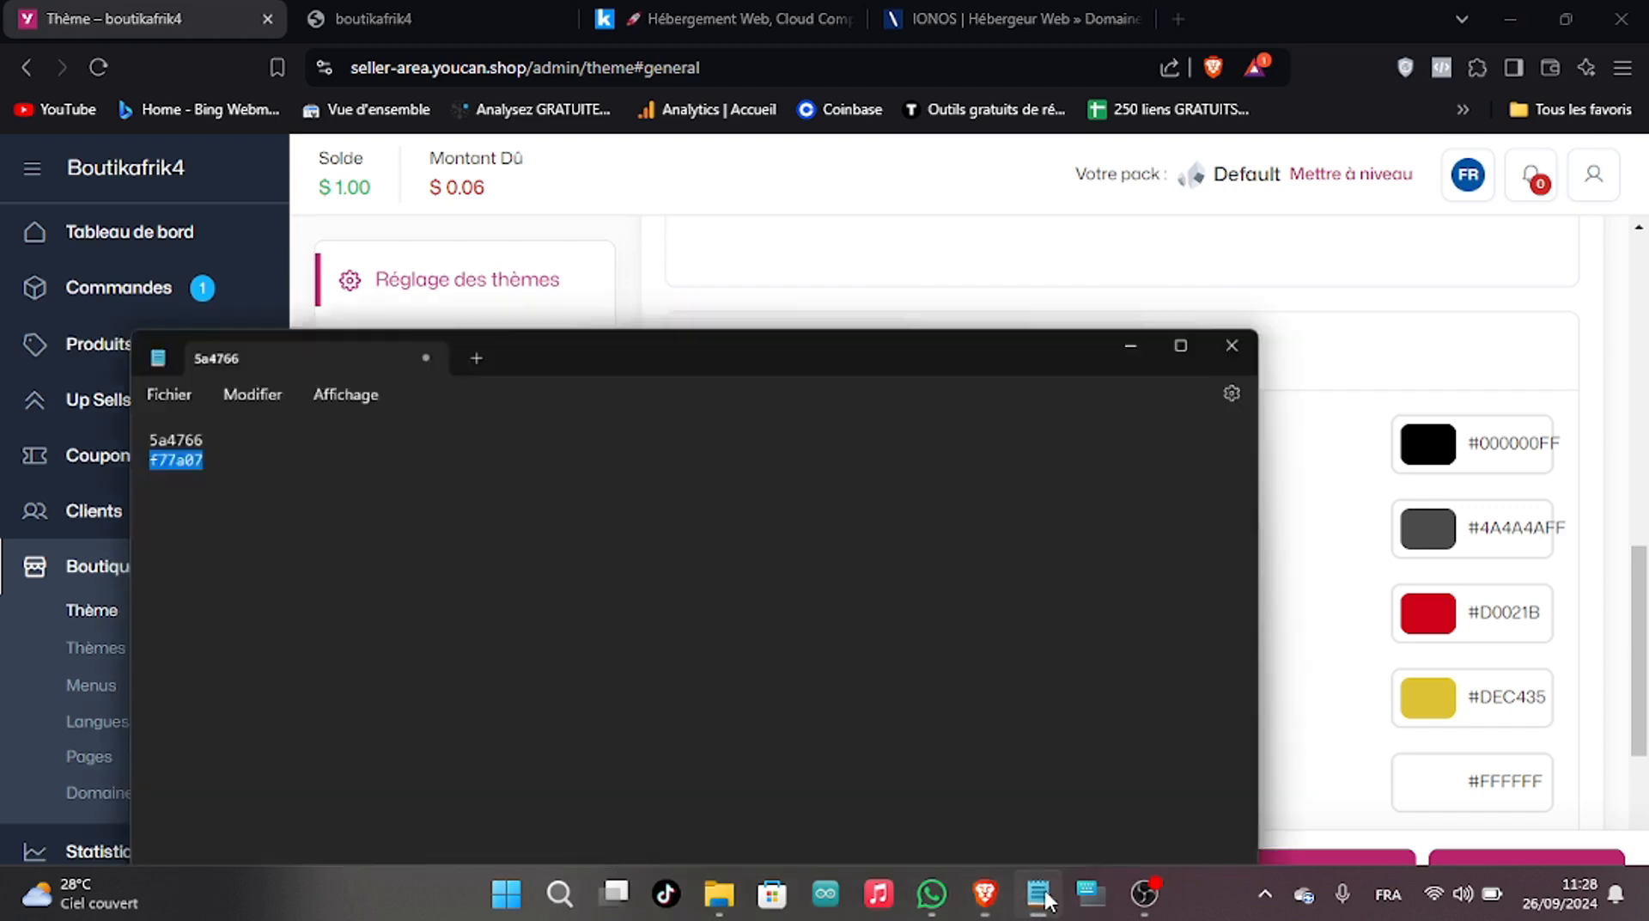
triple_click(110, 401)
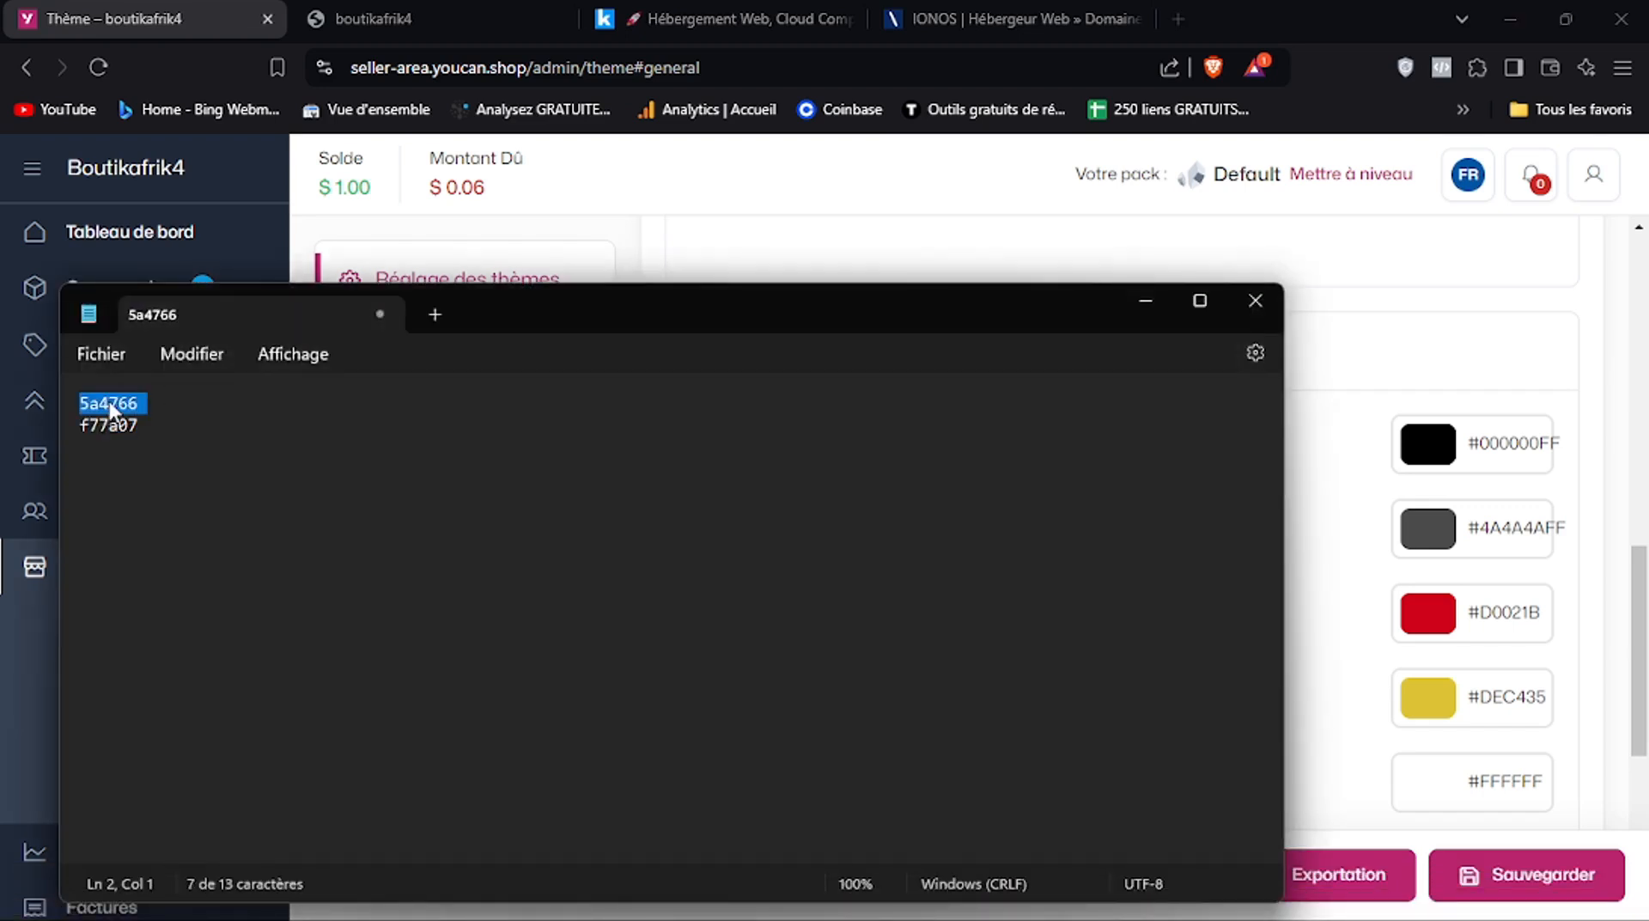
left_click(110, 400)
double_click(110, 401)
right_click(108, 398)
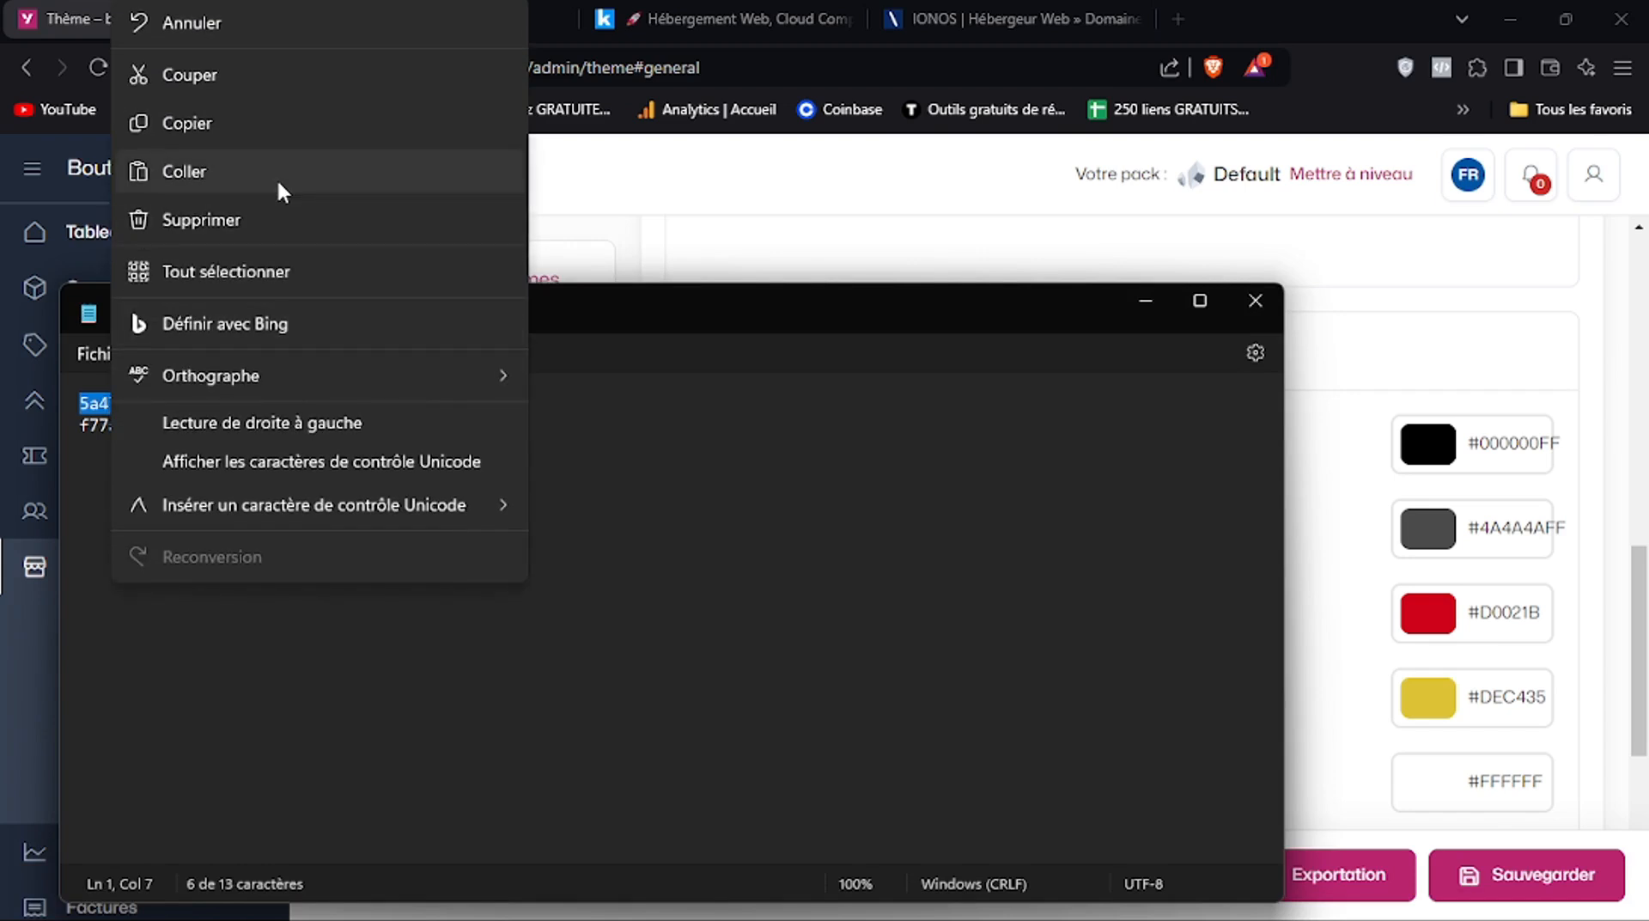
left_click(227, 177)
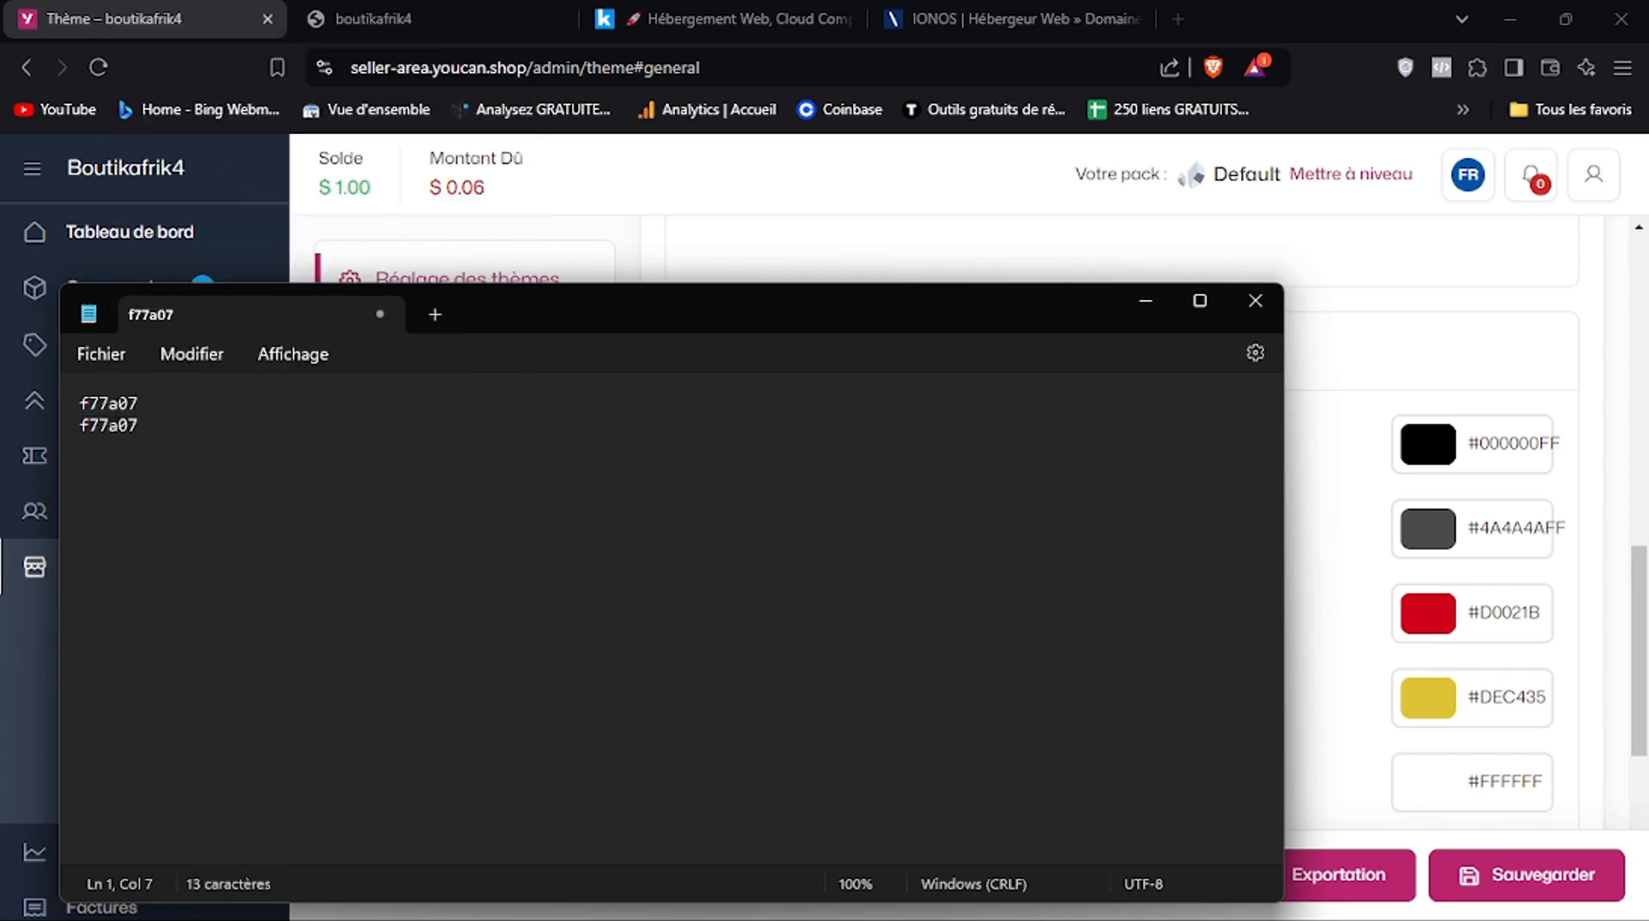
key("ctrl+z")
Copy the selected colour code from Notepad and set the theme's Primaire colour to 5A4766 in the browser
right_click(118, 404)
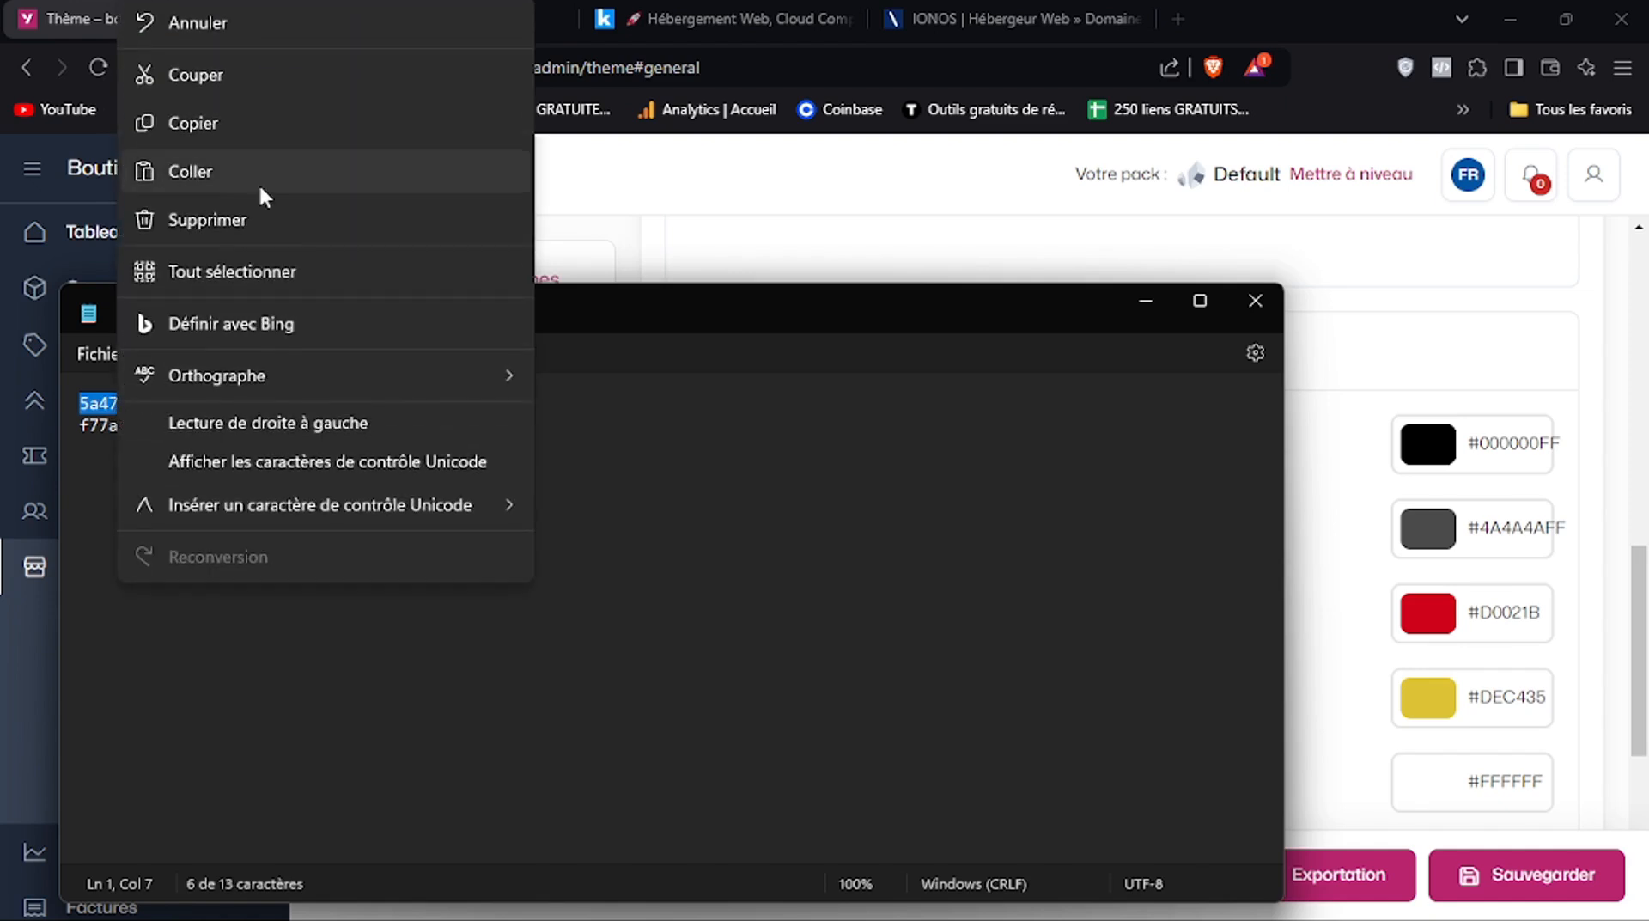
left_click(225, 124)
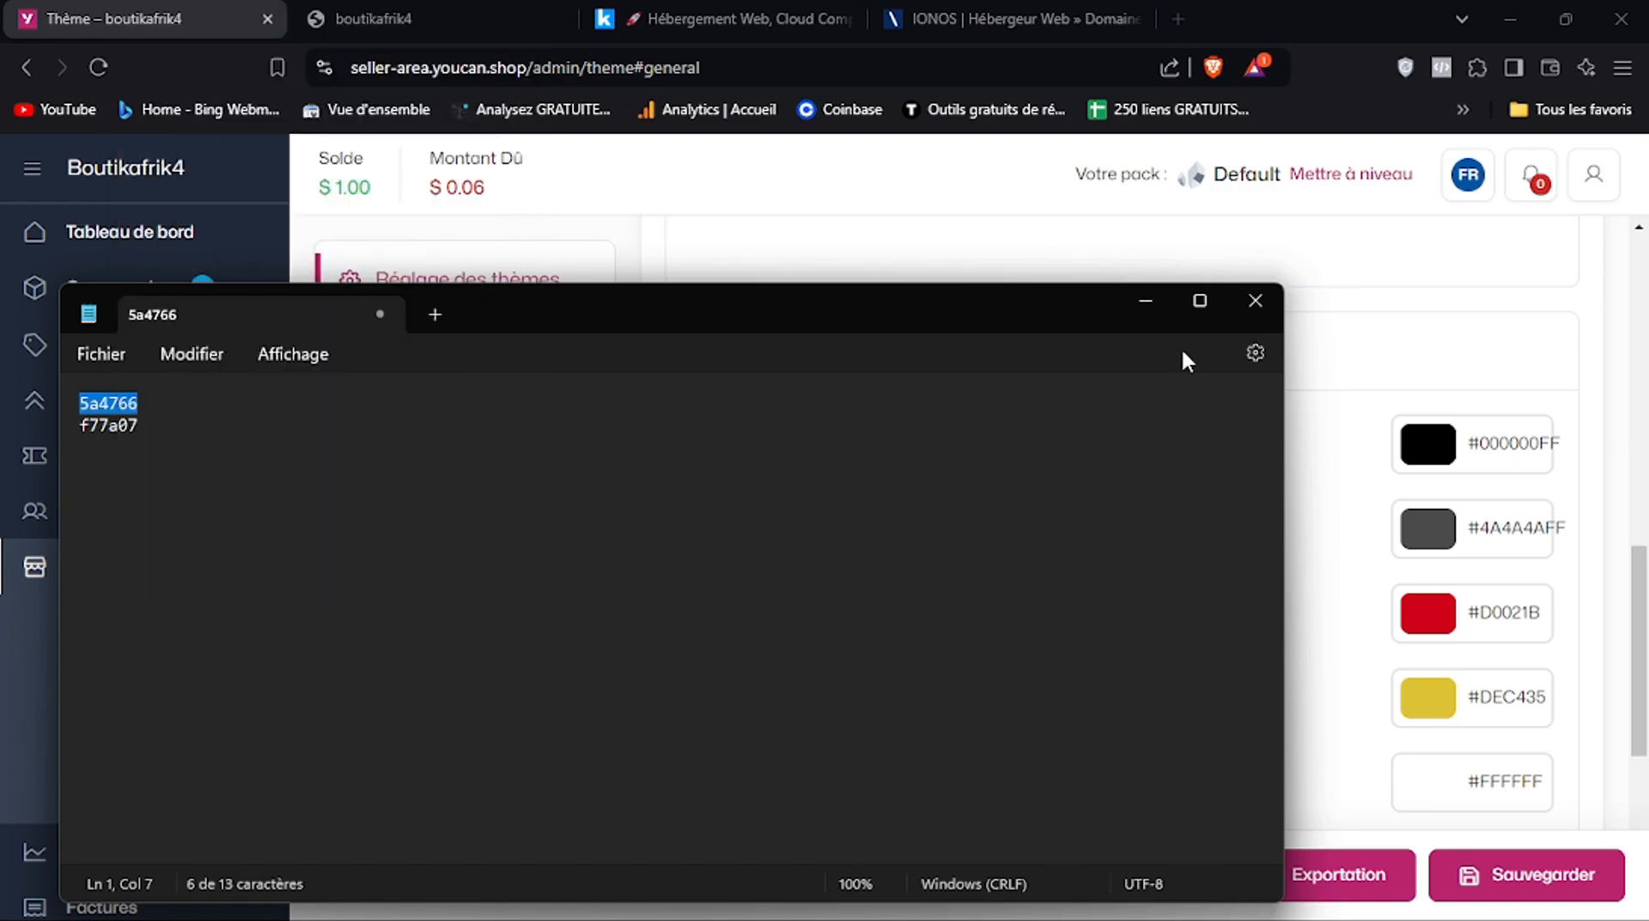
left_click(1146, 301)
left_click(1458, 451)
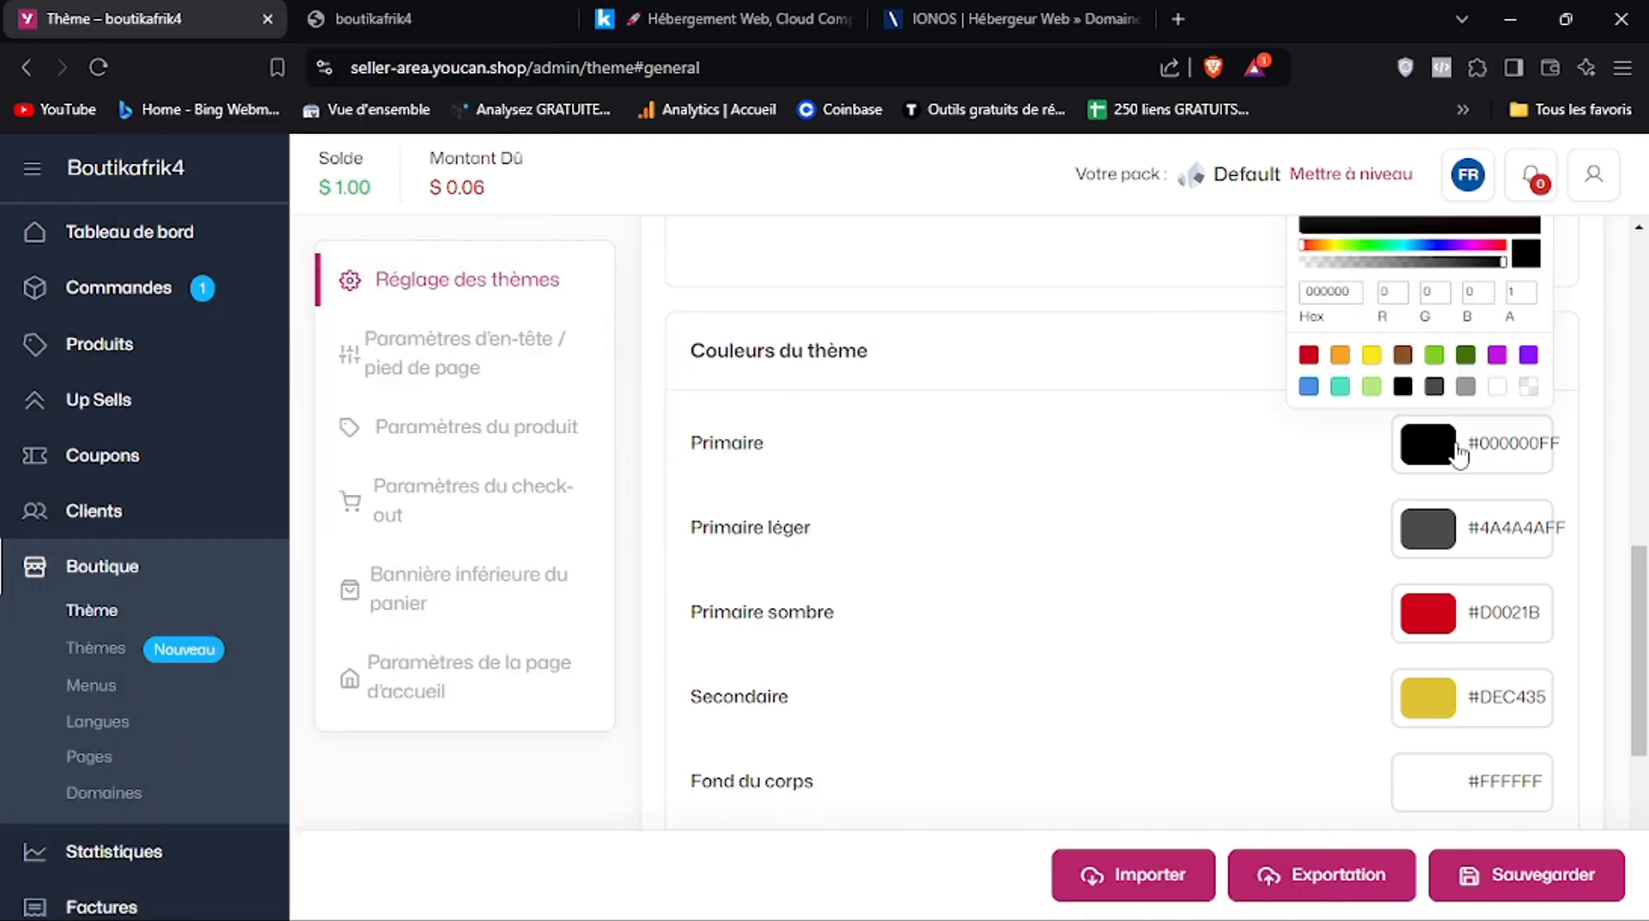
double_click(1323, 291)
right_click(1324, 290)
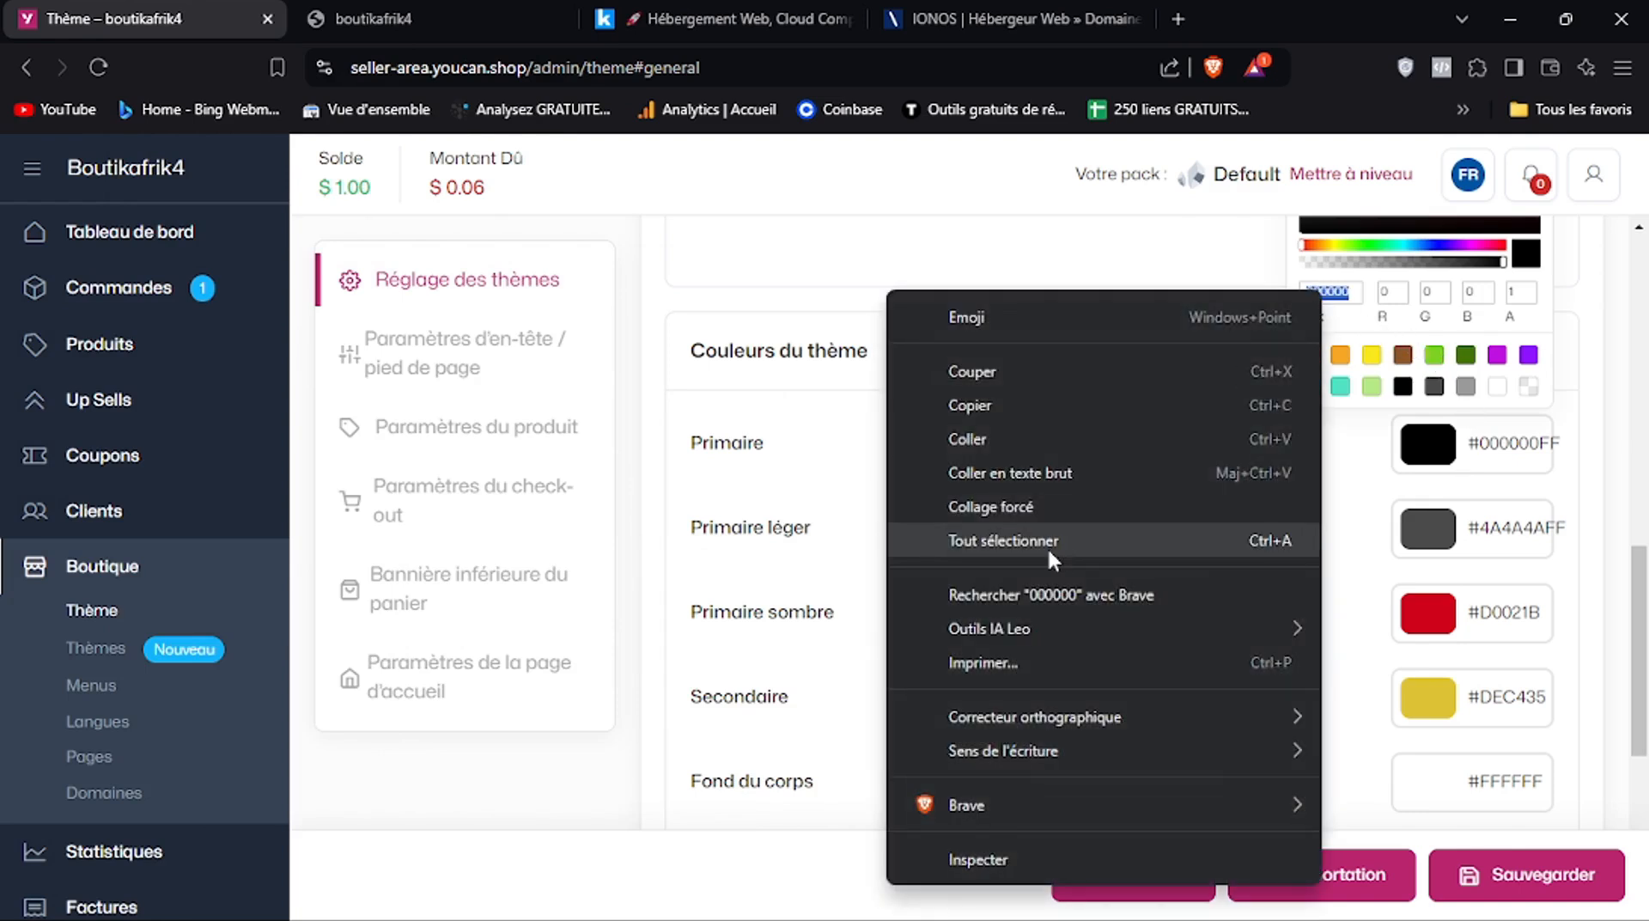
left_click(1007, 436)
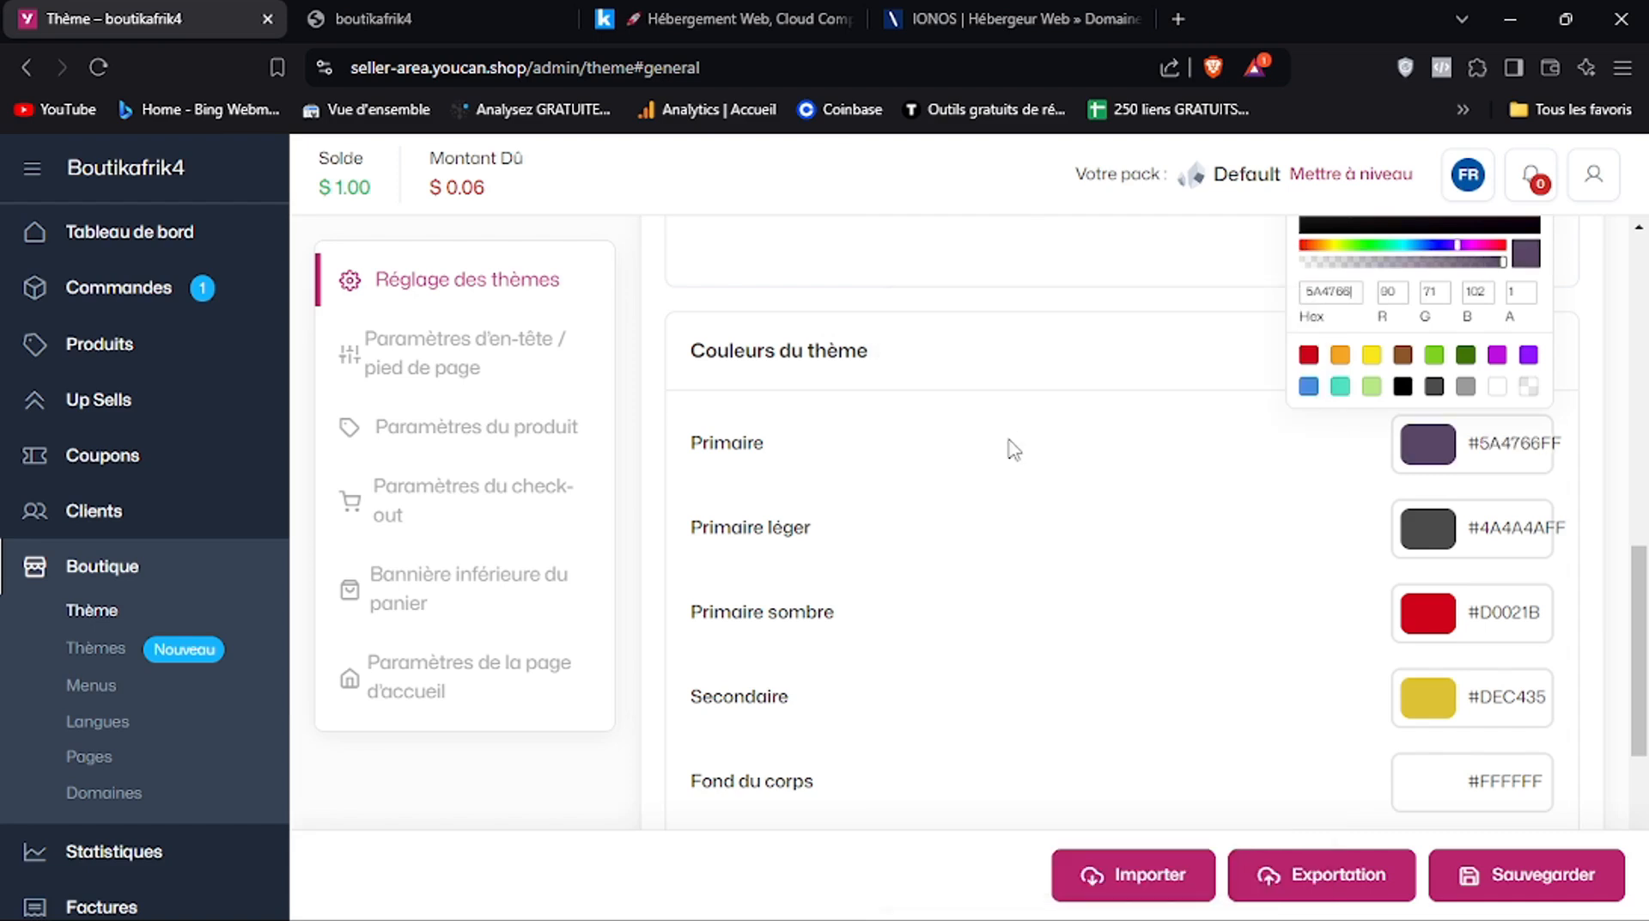
left_click(1256, 461)
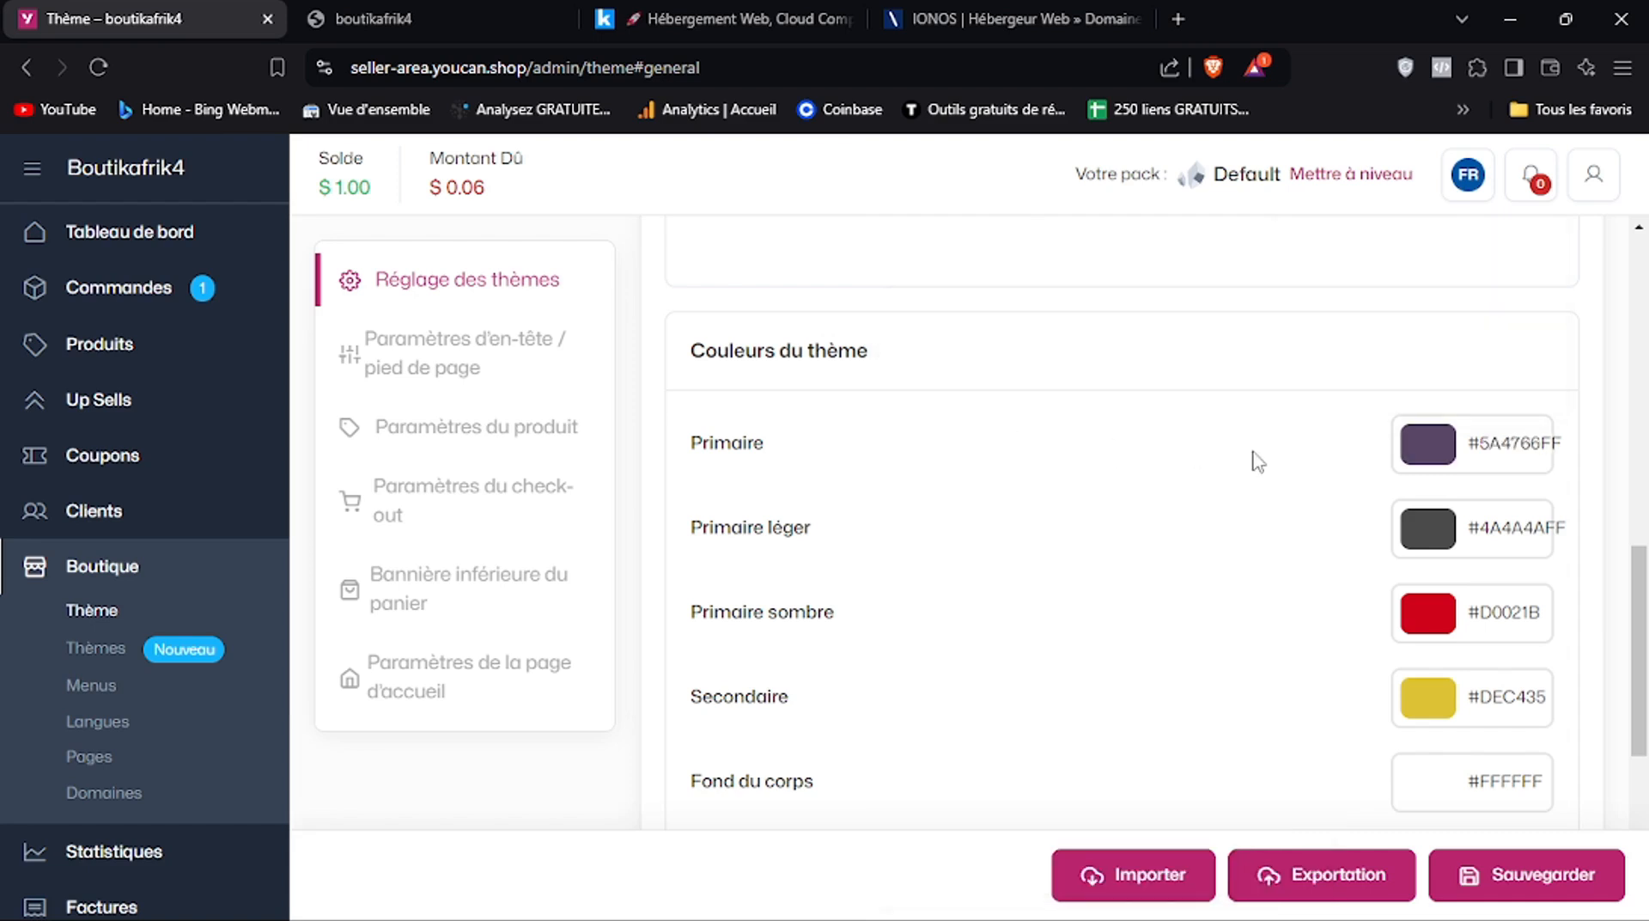
Try to paste the copied colour code into the theme's Primaire léger colour
left_click(1428, 530)
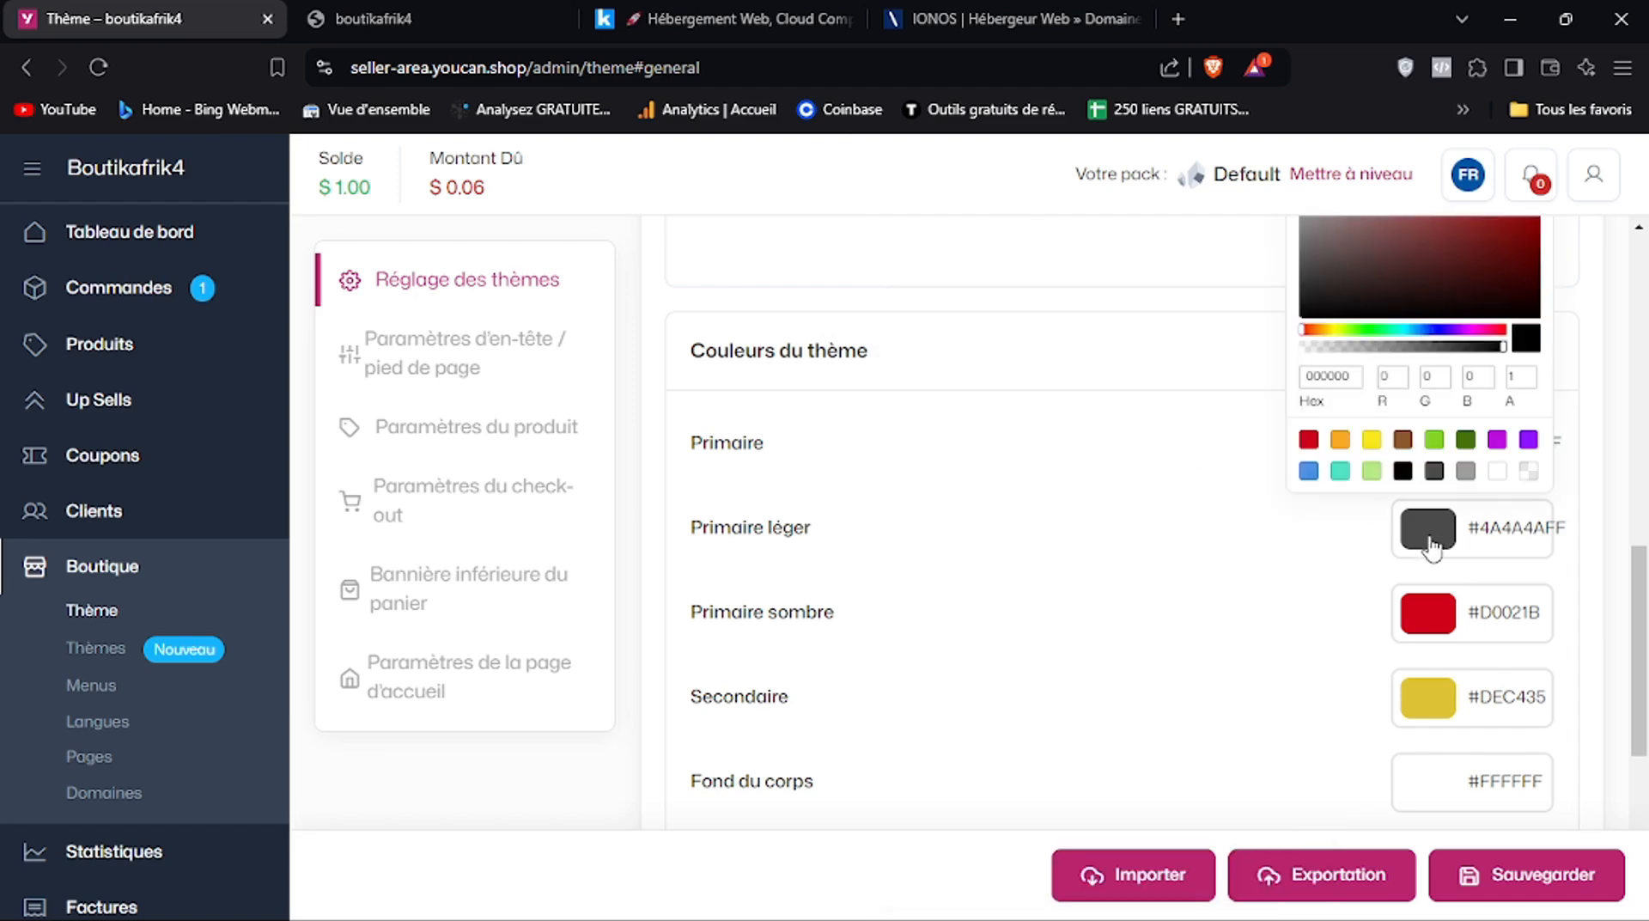
double_click(1330, 378)
key("ctrl+c")
right_click(1330, 381)
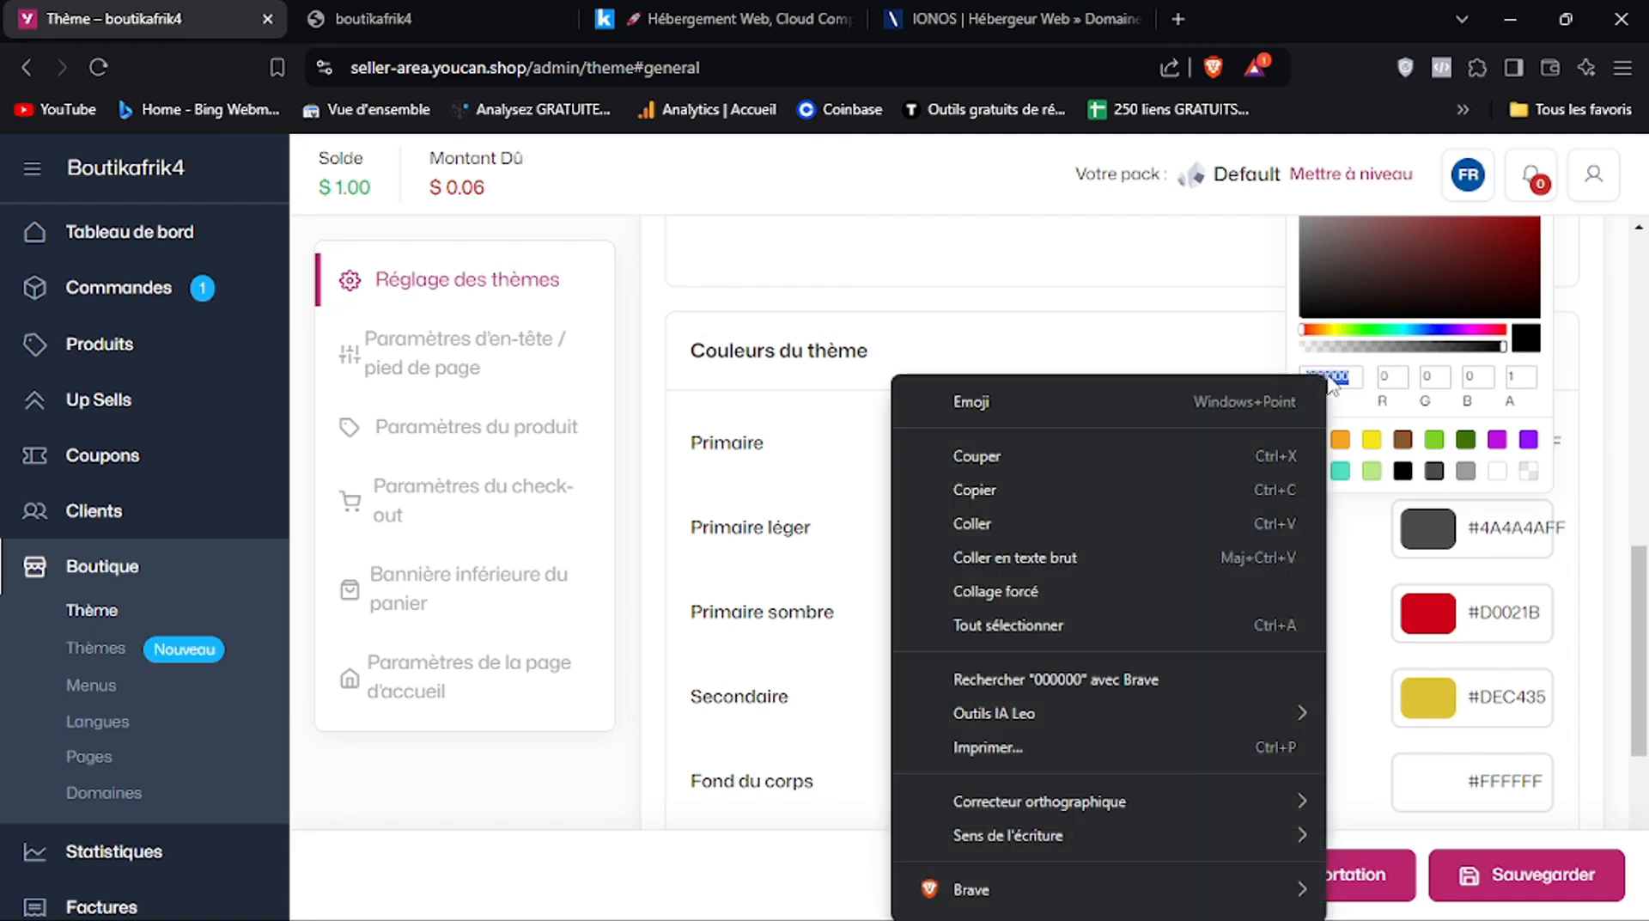
left_click(1055, 488)
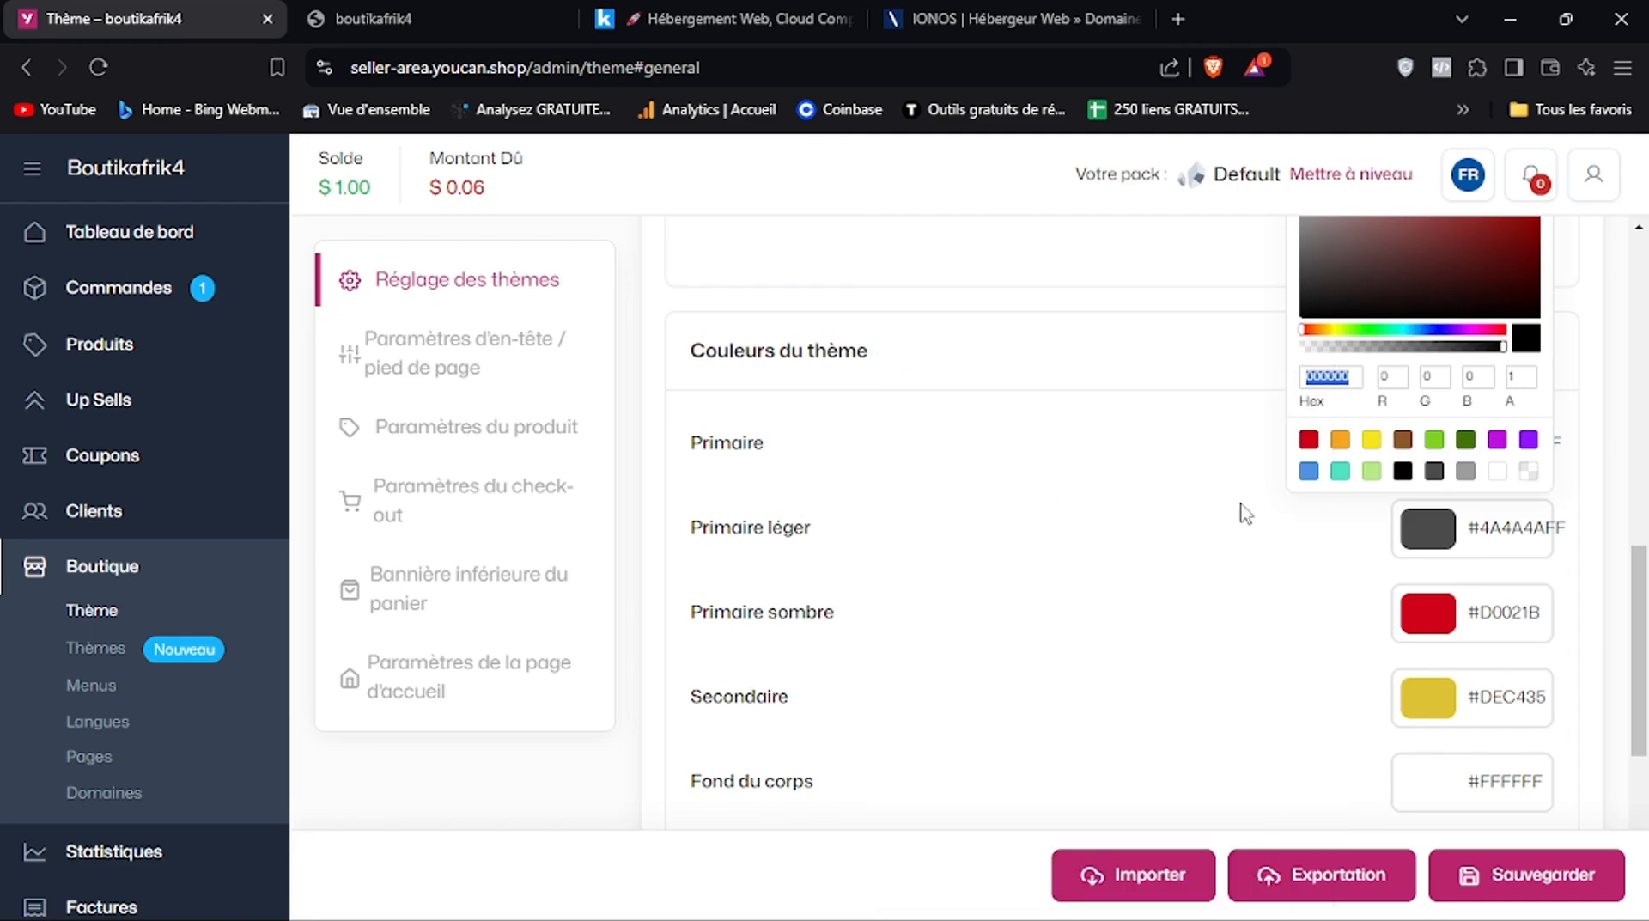
right_click(1325, 385)
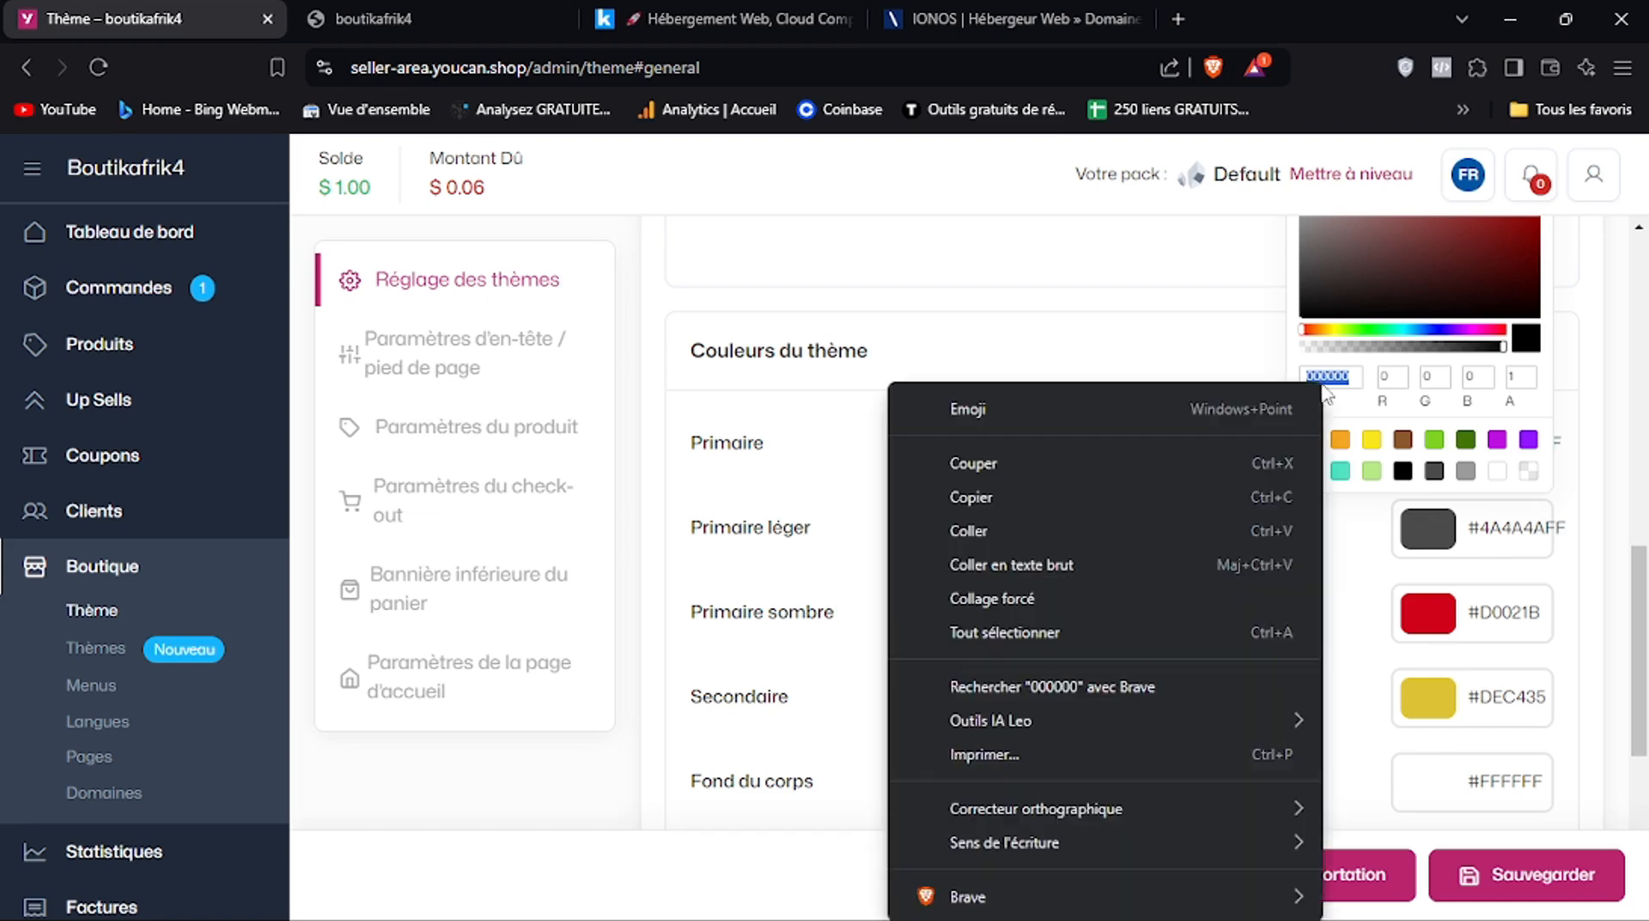
left_click(1016, 530)
left_click(1202, 448)
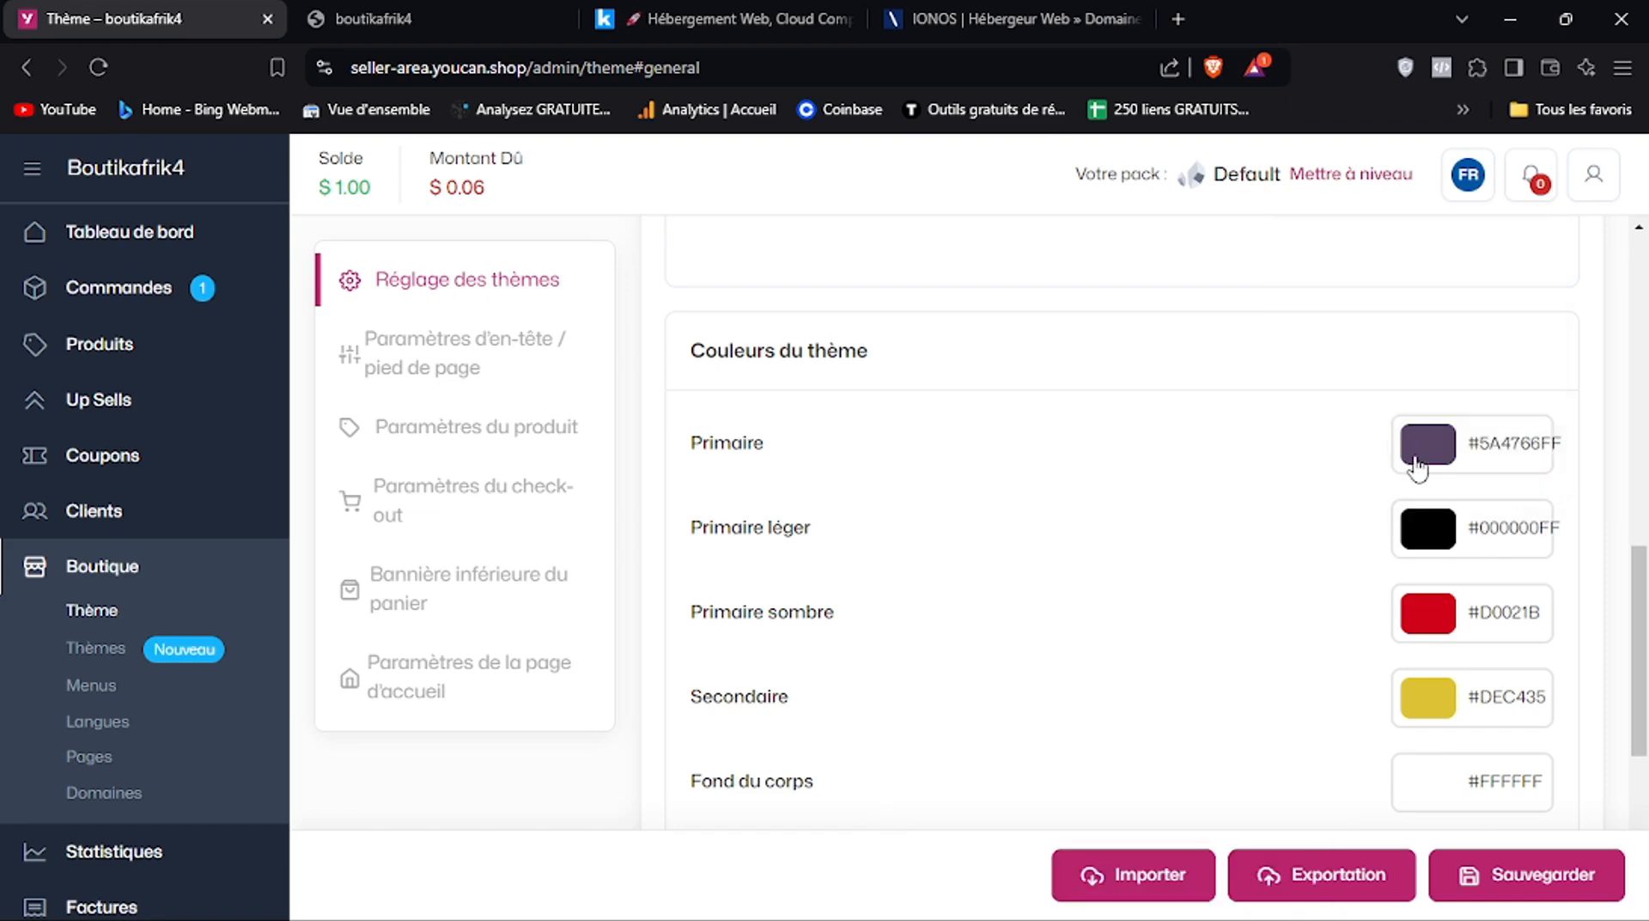
Copy the hex code from the Primaire colour and set the Primaire léger colour to 5A4766
left_click(1421, 464)
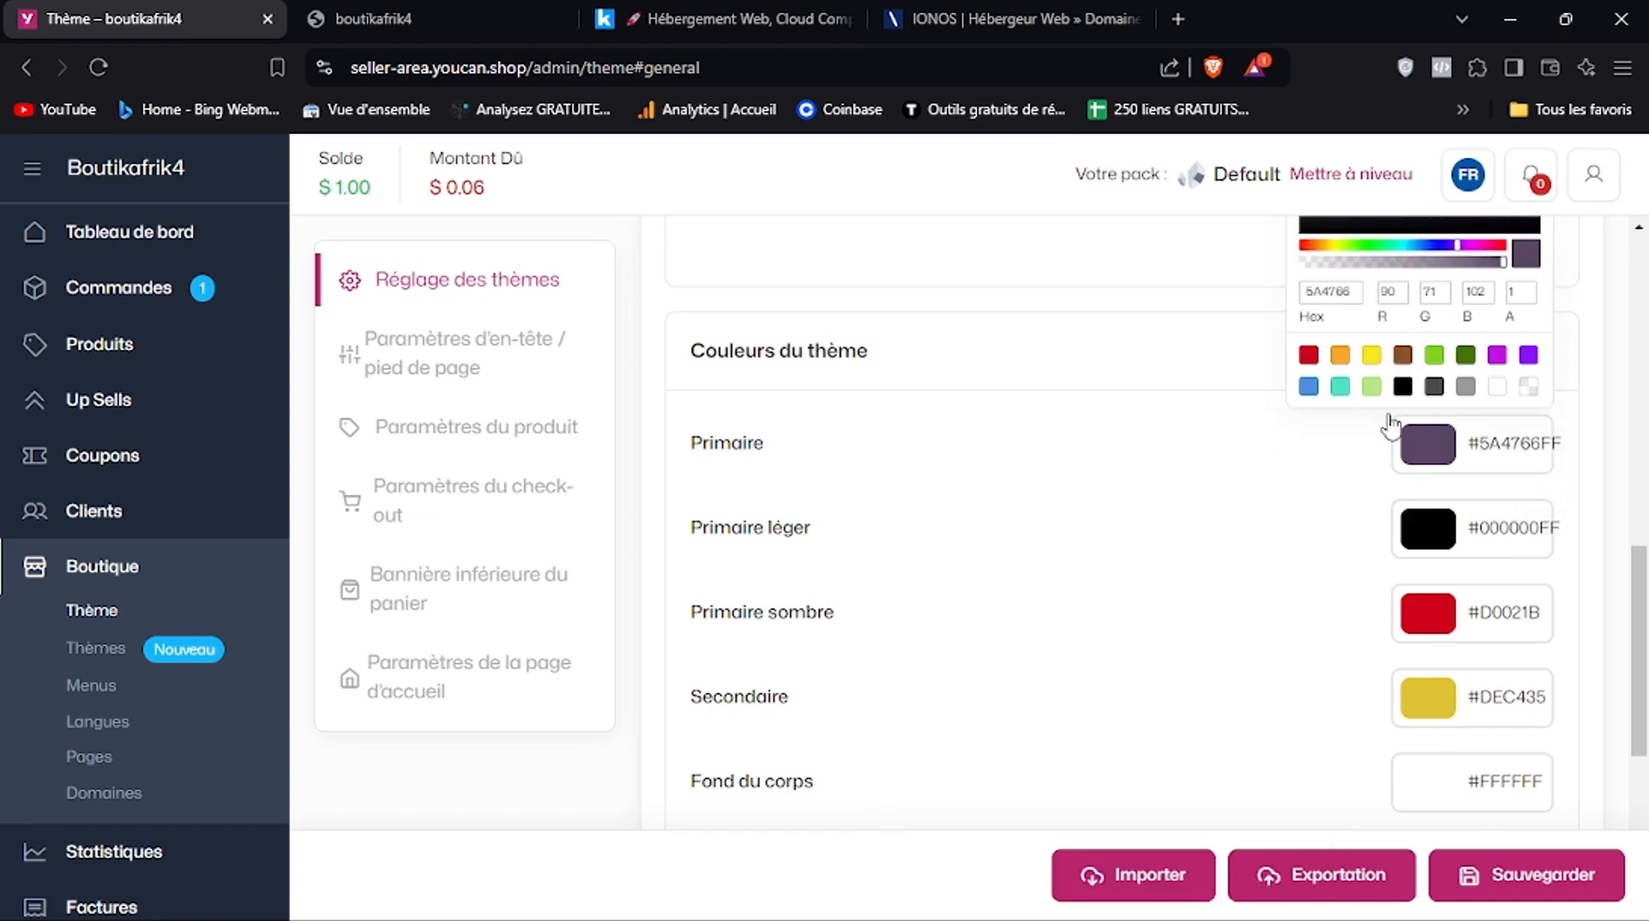
double_click(1327, 292)
key("ctrl+c")
right_click(1327, 292)
left_click(1071, 409)
left_click(1425, 528)
double_click(1323, 376)
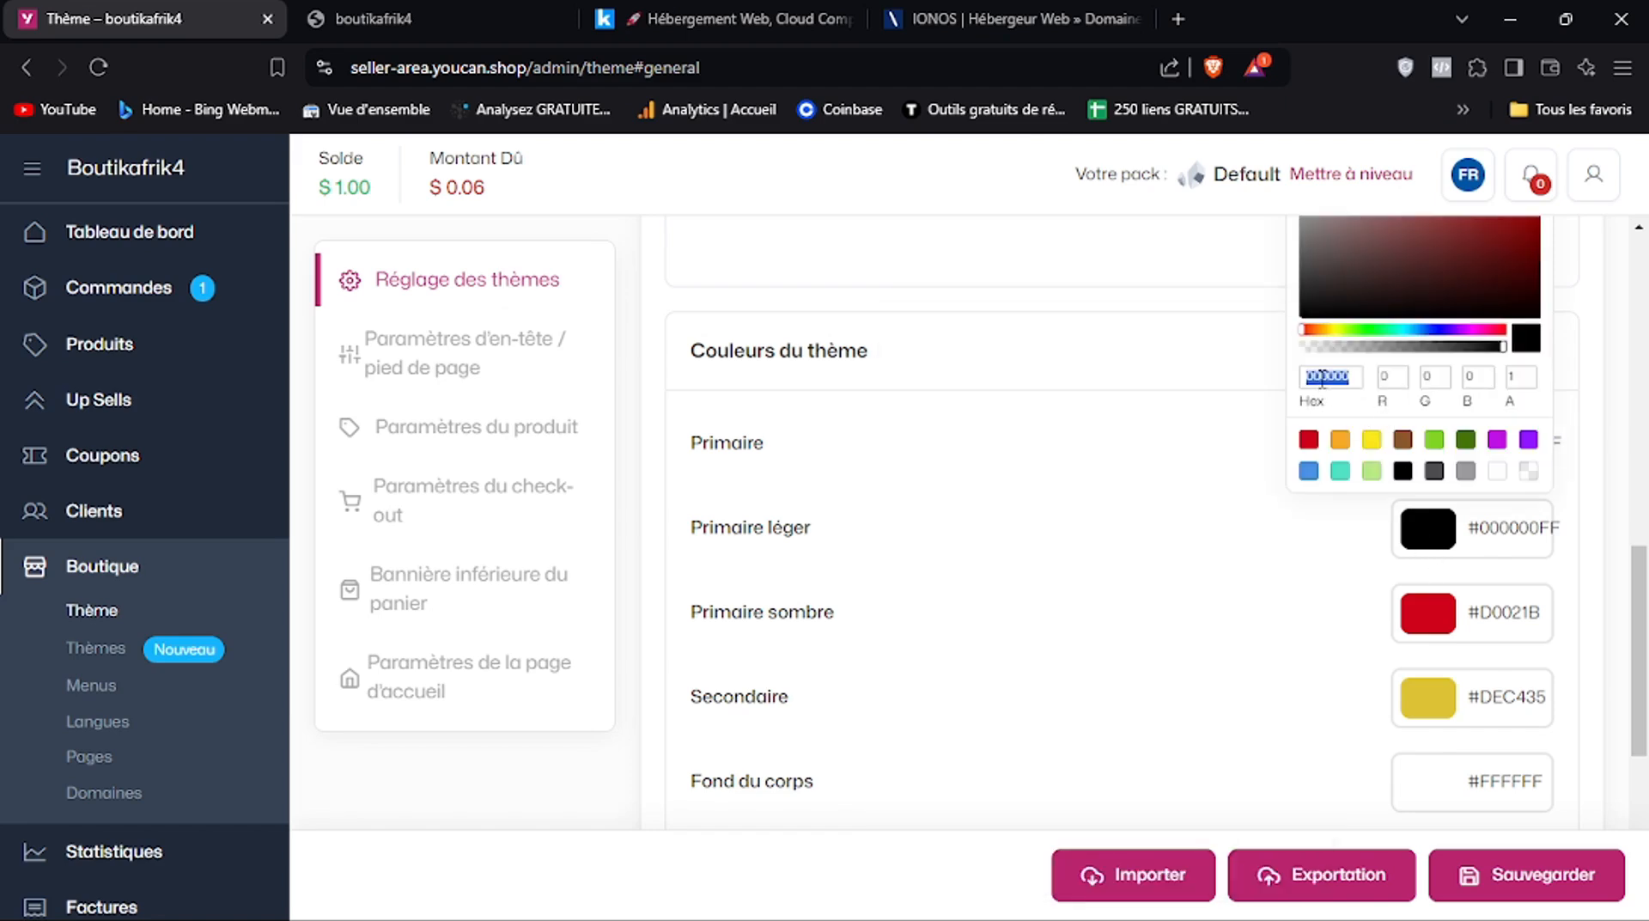
right_click(1323, 376)
left_click(1020, 526)
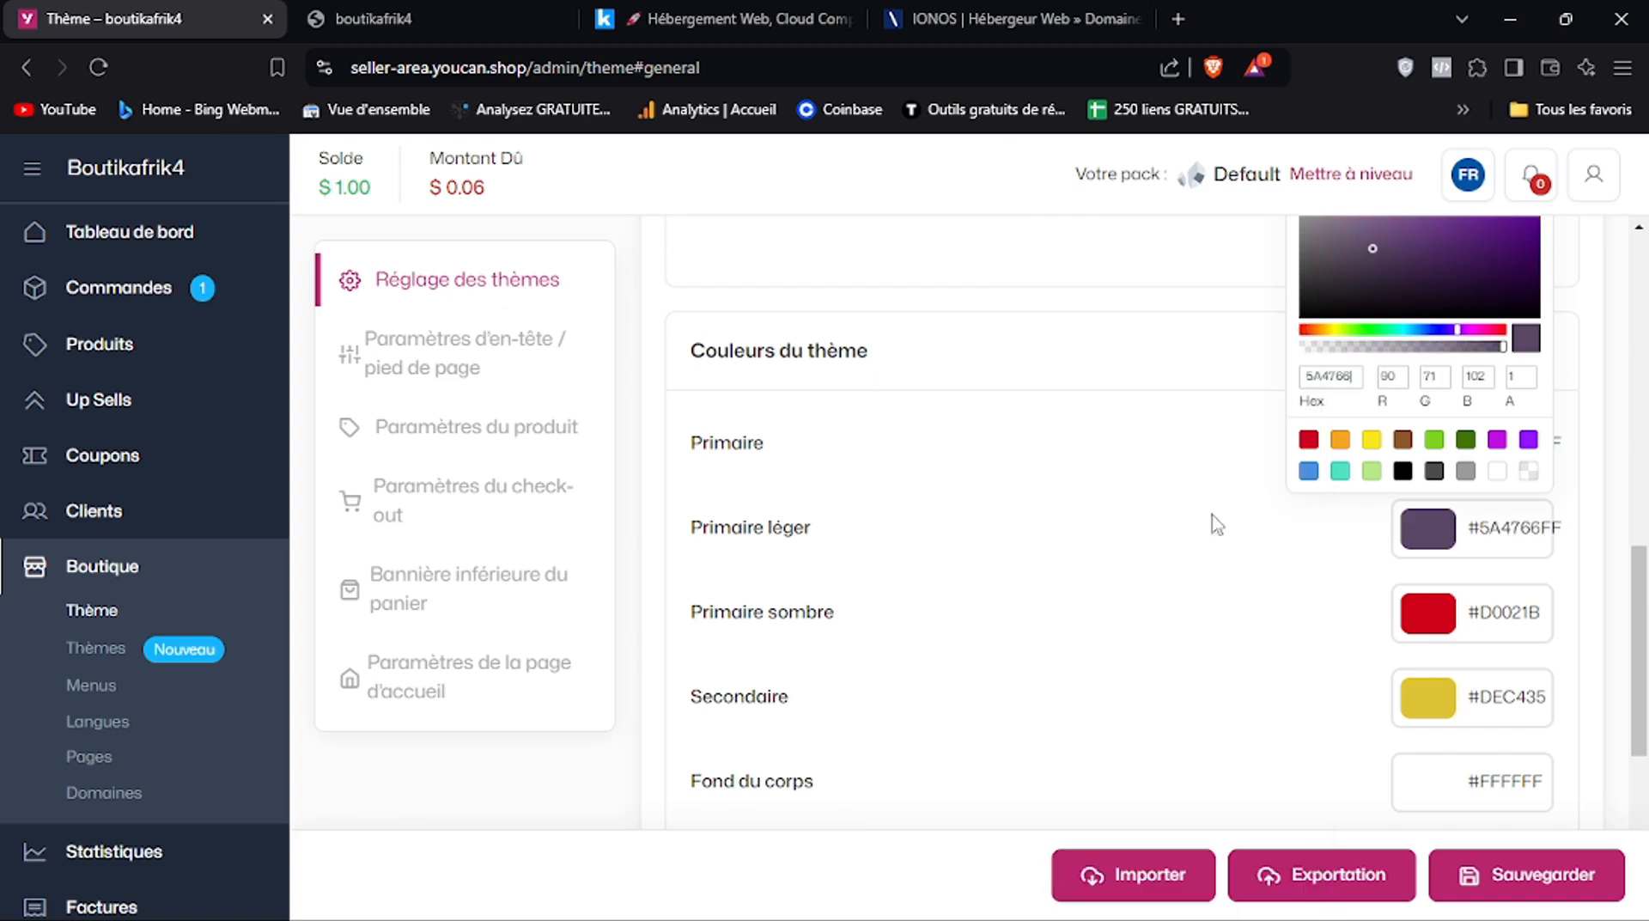
left_click(1243, 520)
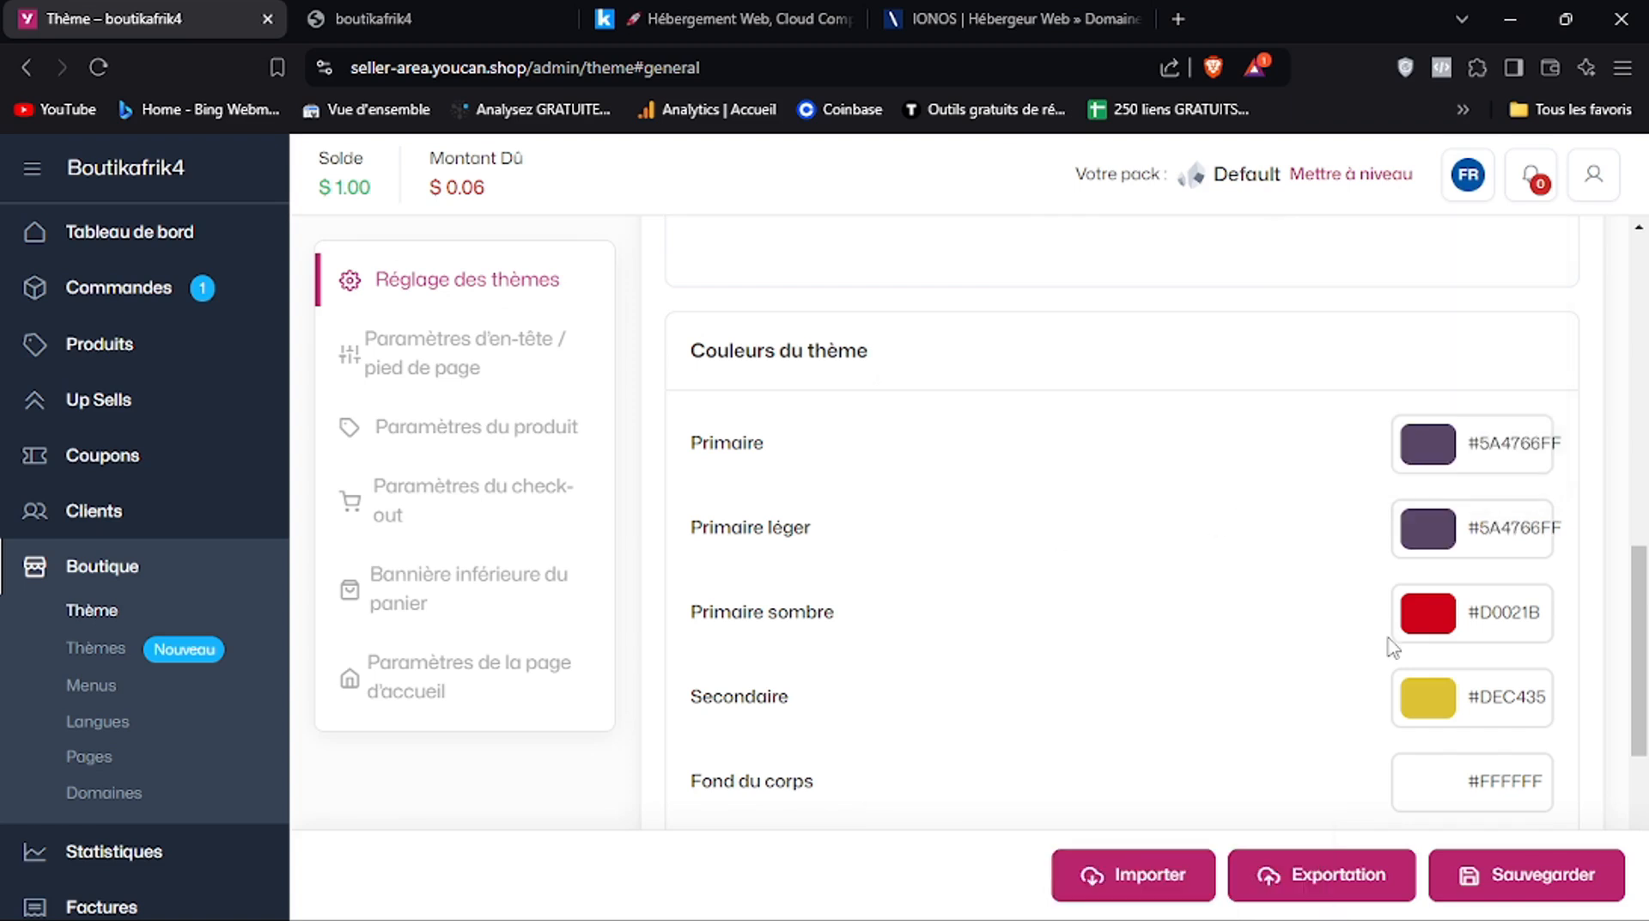
Paste 5A4766 as the Primaire sombre colour and darken it to 4D3B58
left_click(1440, 618)
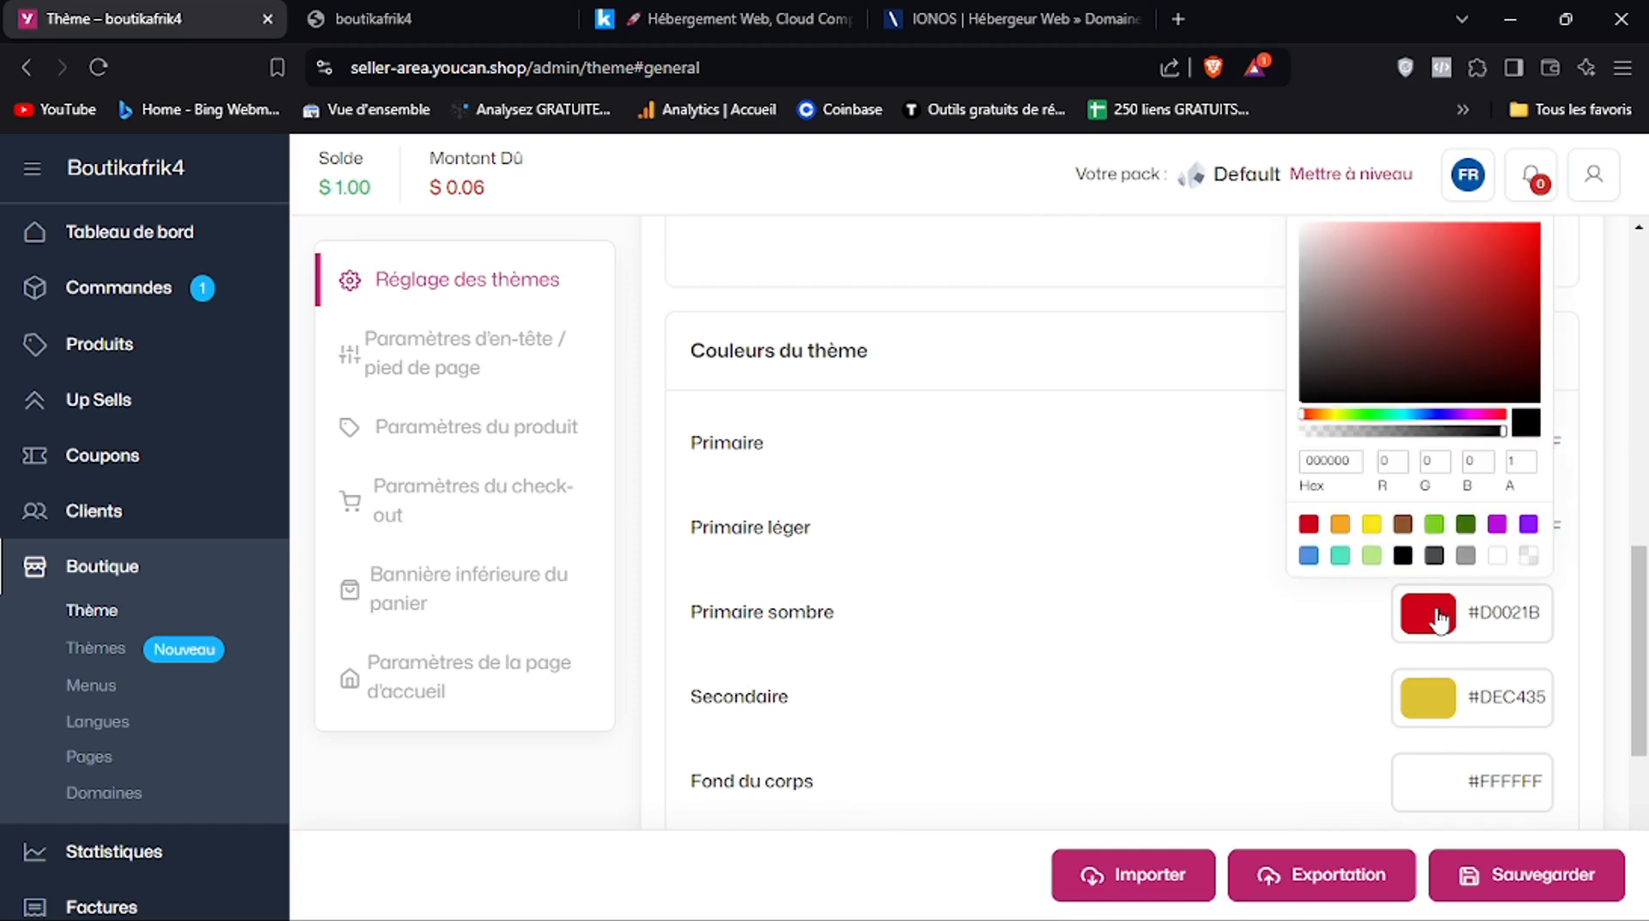
double_click(1330, 460)
right_click(1328, 461)
left_click(1053, 608)
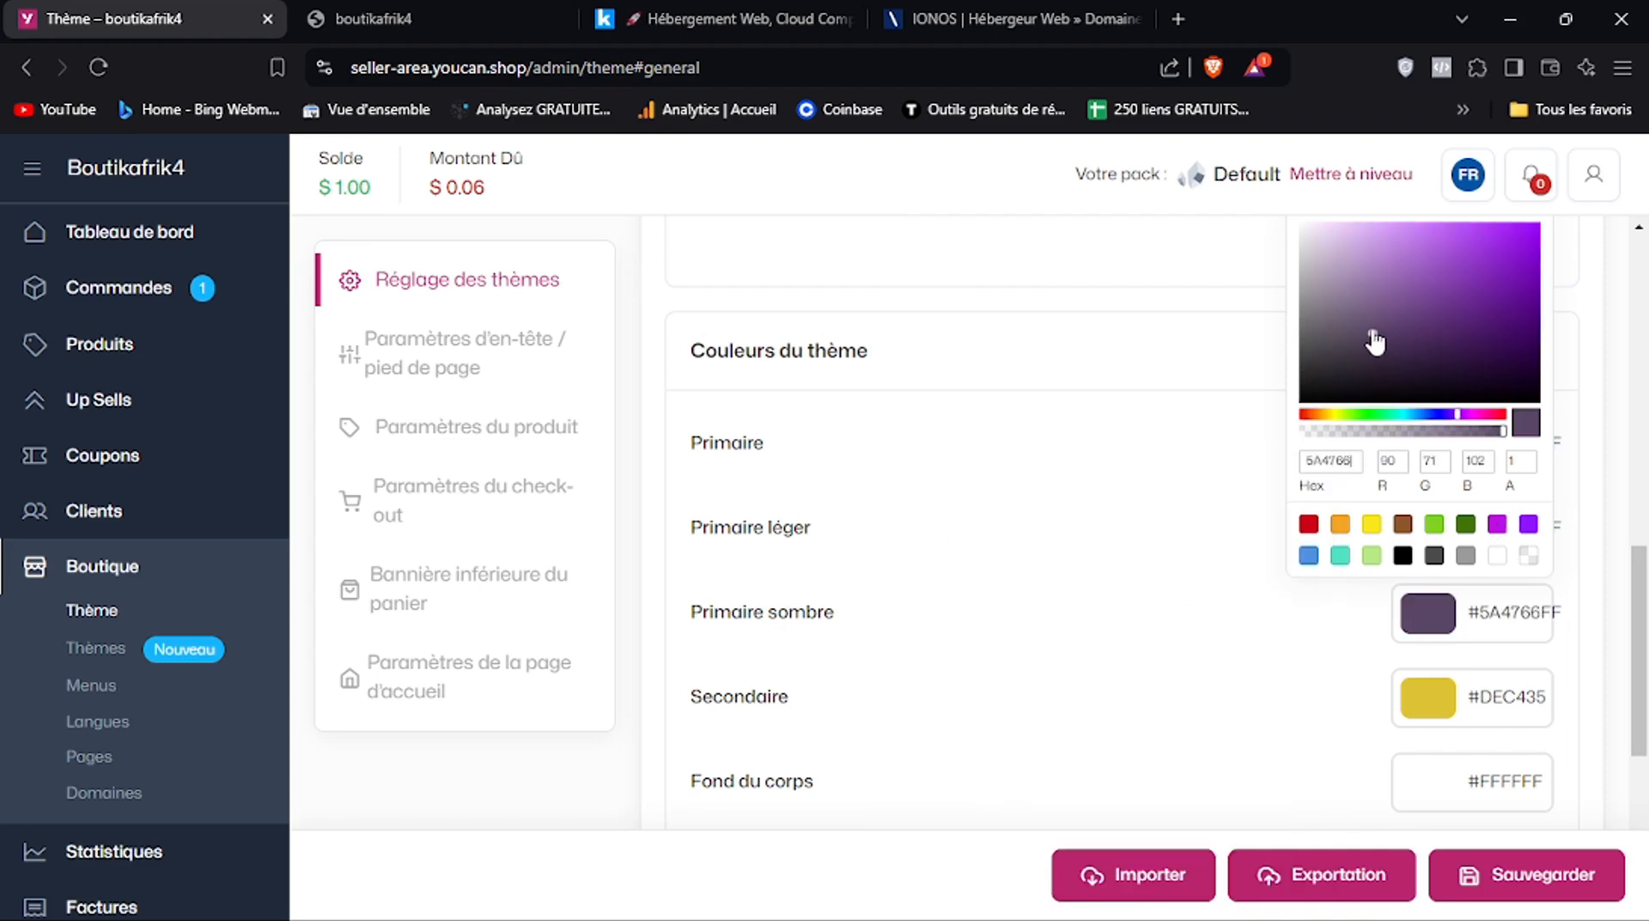
left_click_drag(1375, 342, 1383, 353)
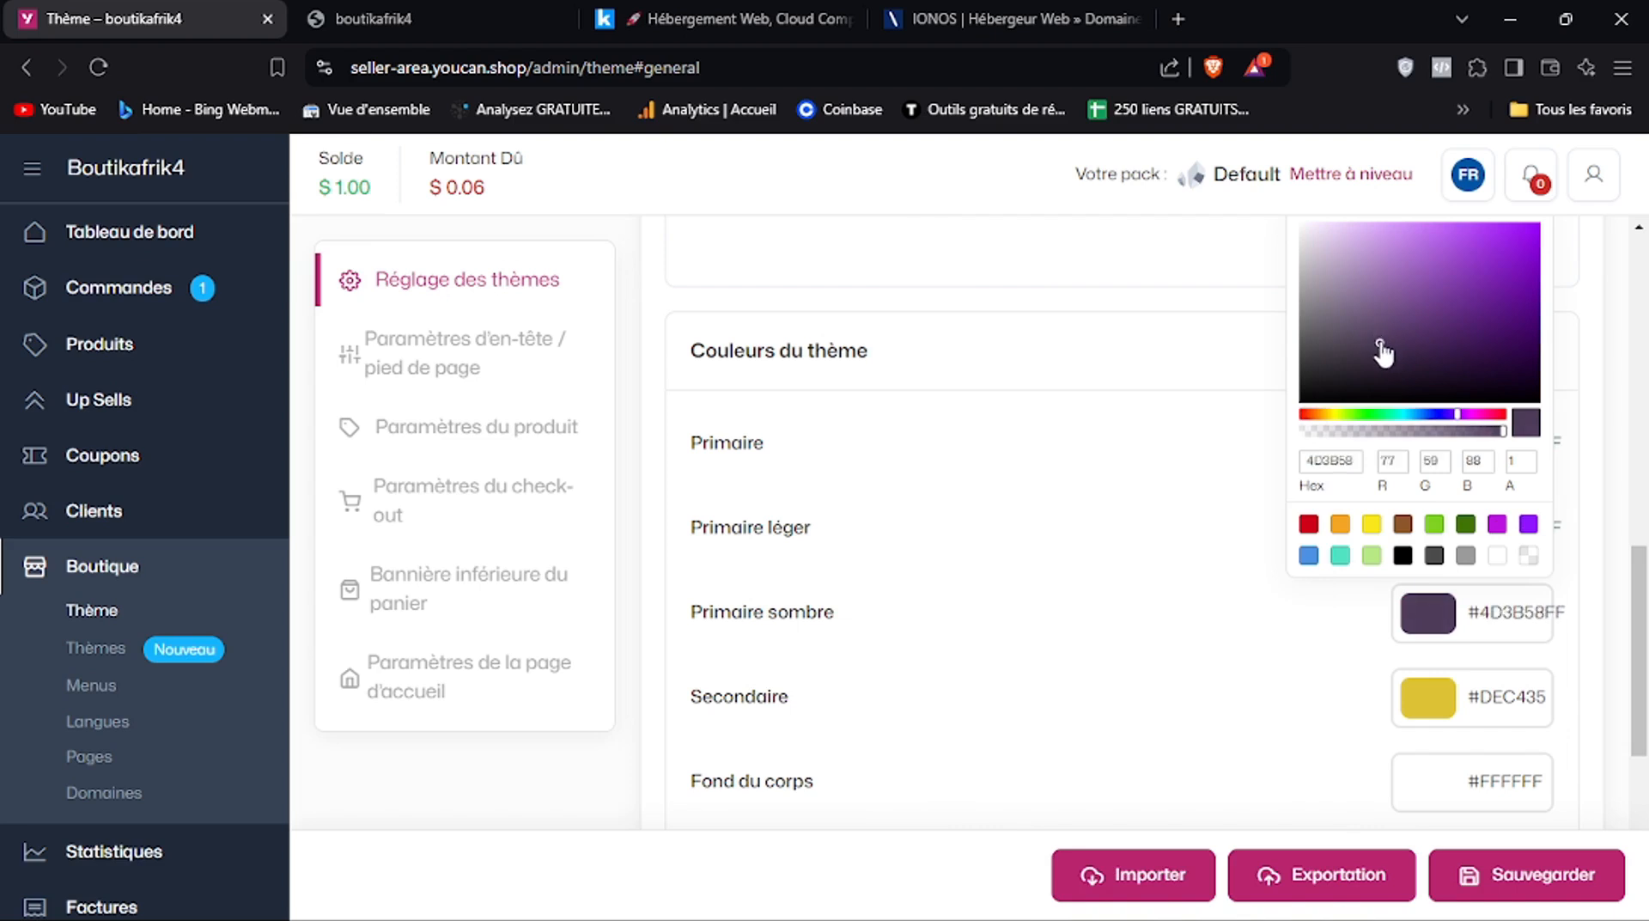
left_click(1220, 518)
Lighten the Primaire léger colour to the pale purple A386B6
left_click(1437, 530)
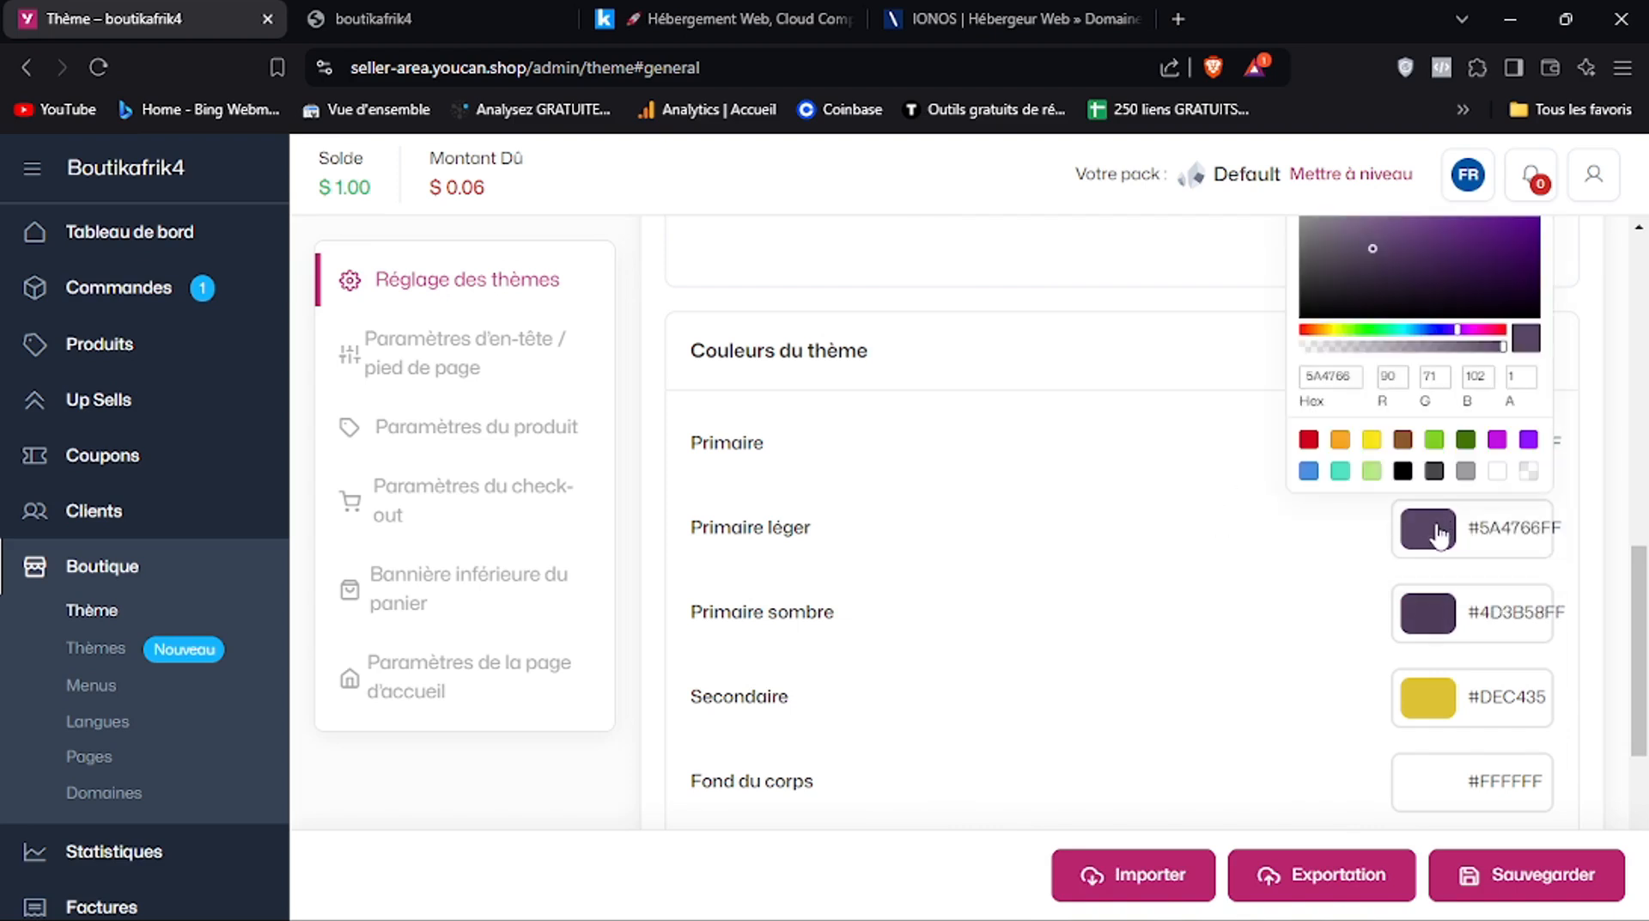
left_click(1363, 249)
scroll(1363, 247, "up", 1)
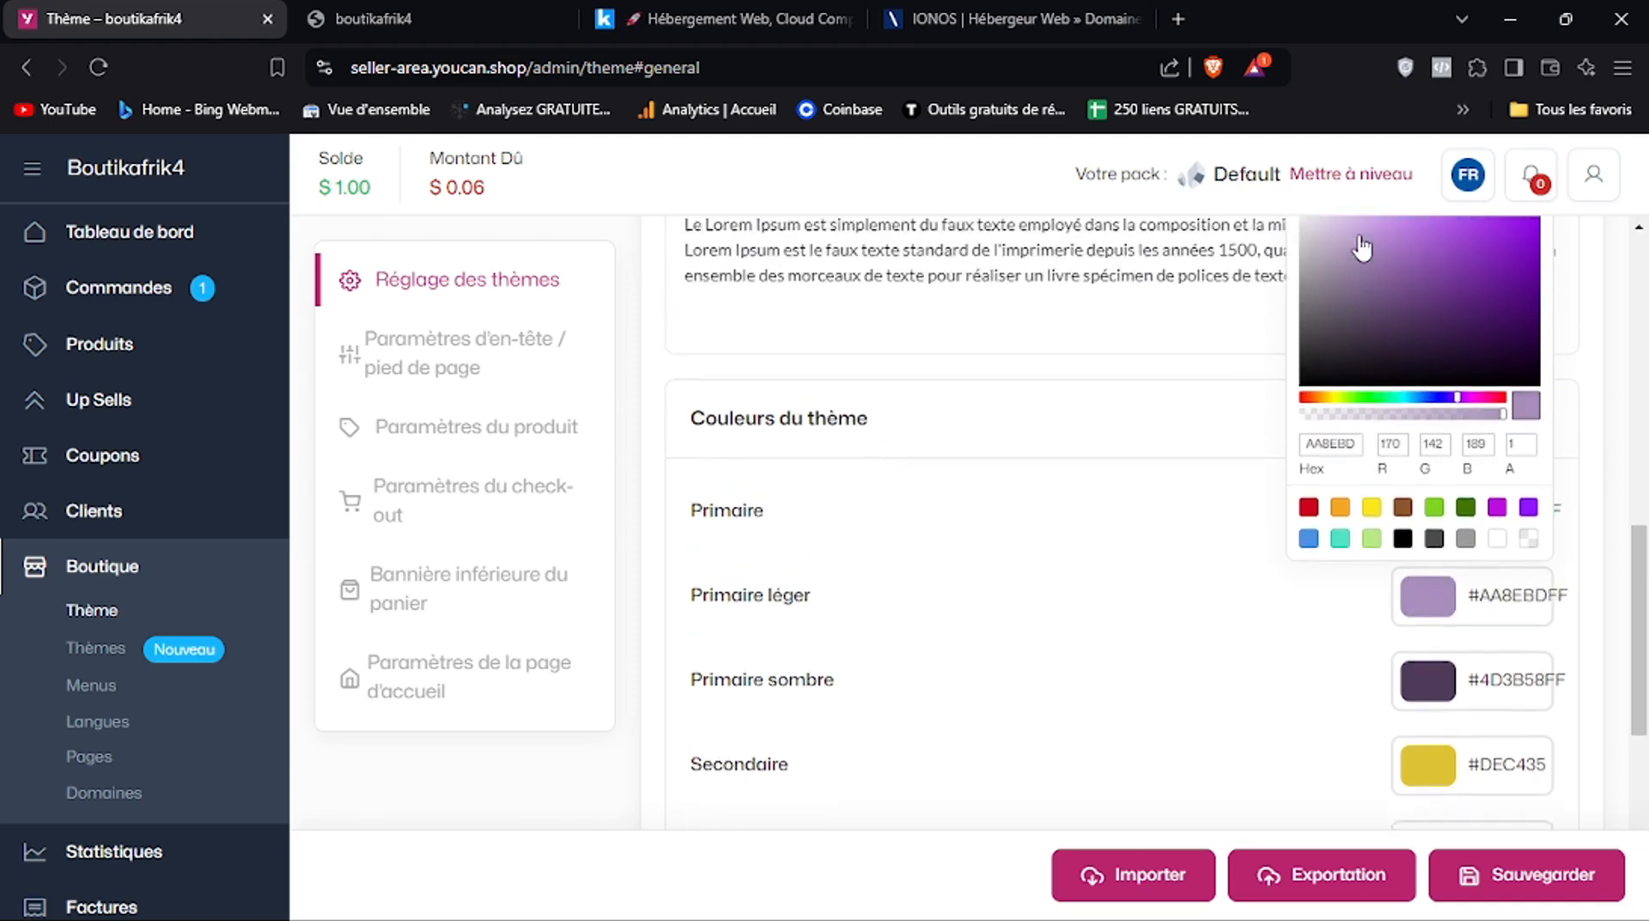
scroll(1363, 248, "up", 1)
left_click_drag(1365, 326, 1367, 378)
left_click(1273, 699)
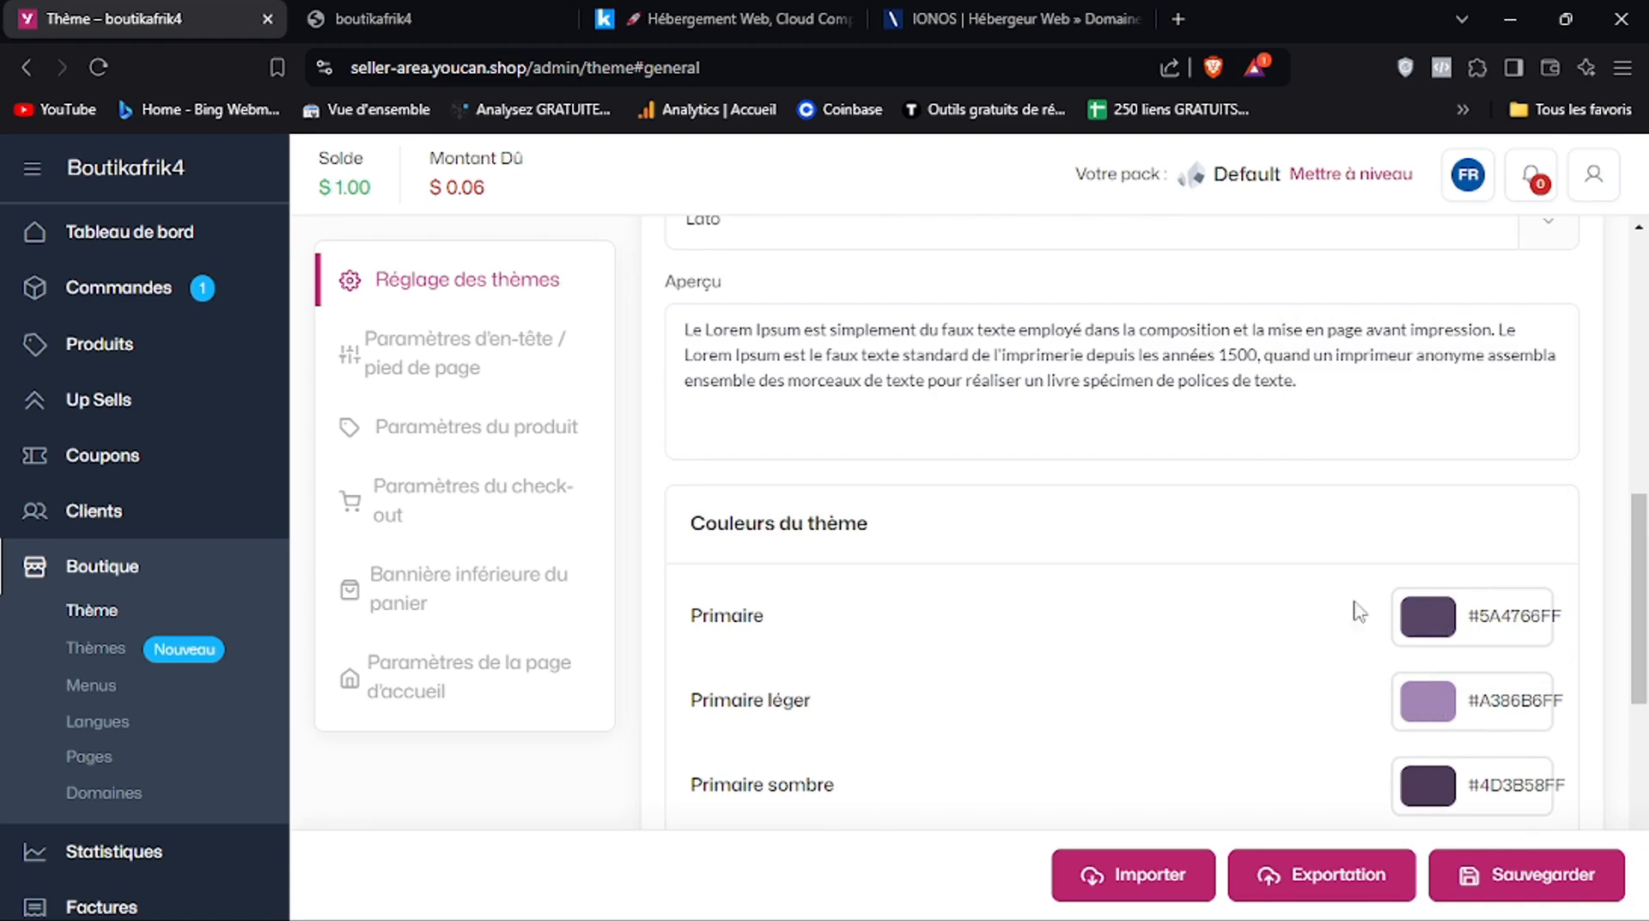
Copy the colour code f77a07 from Notepad and set the theme's Secondaire colour to F77A07 in the browser
left_click_drag(1646, 595, 1647, 688)
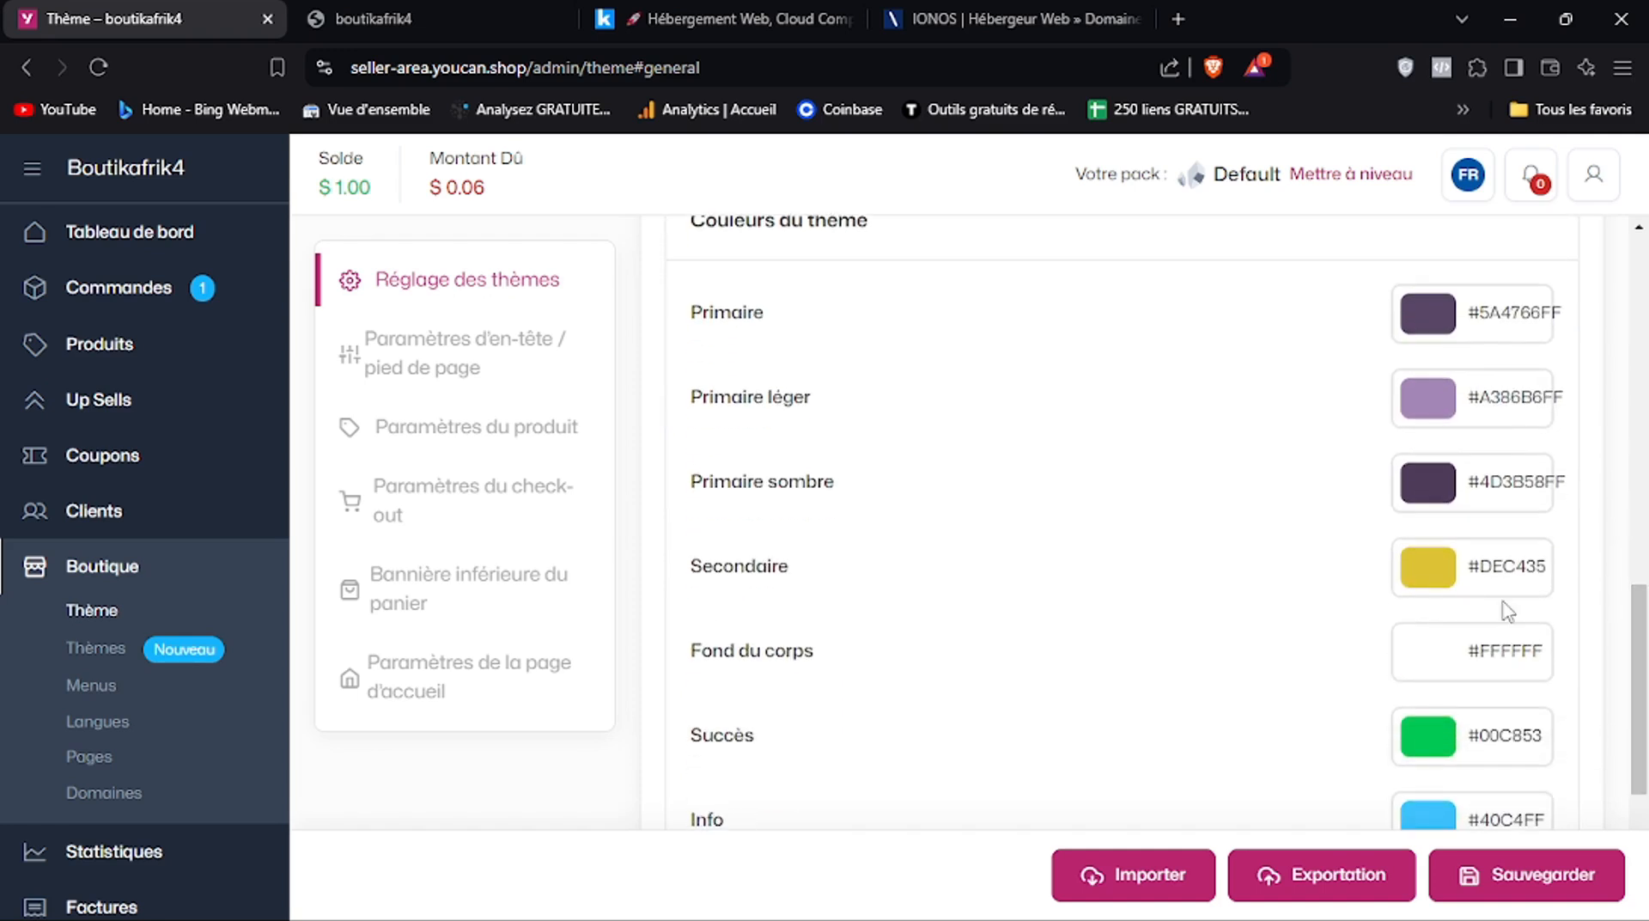
left_click(1429, 569)
mouse_move(1143, 917)
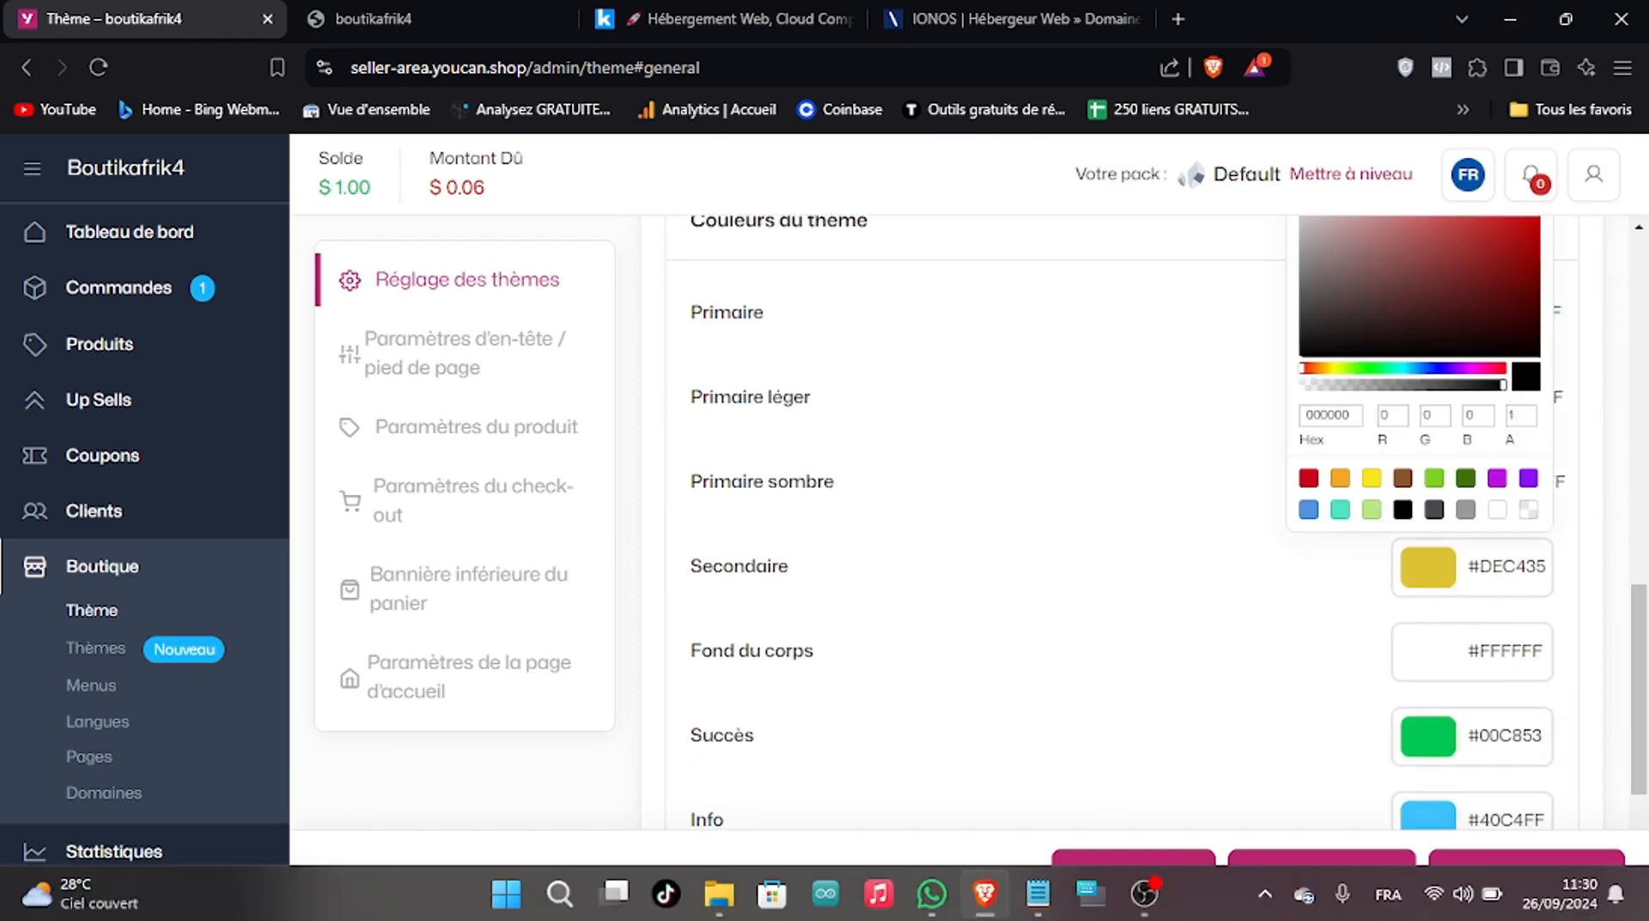
left_click(1042, 904)
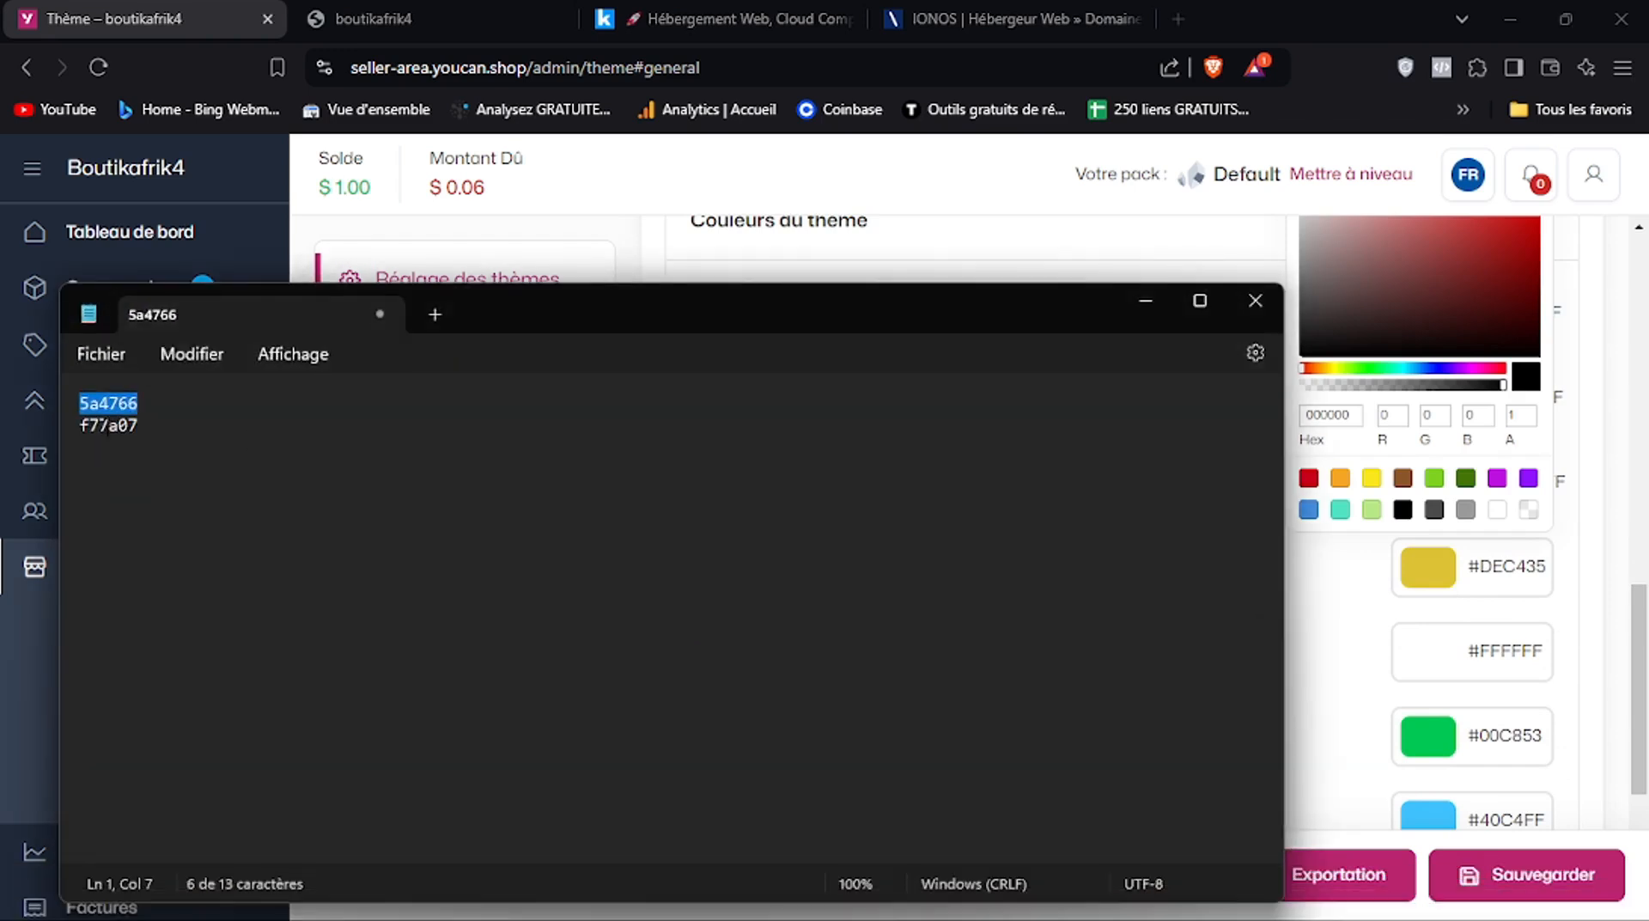
right_click(103, 427)
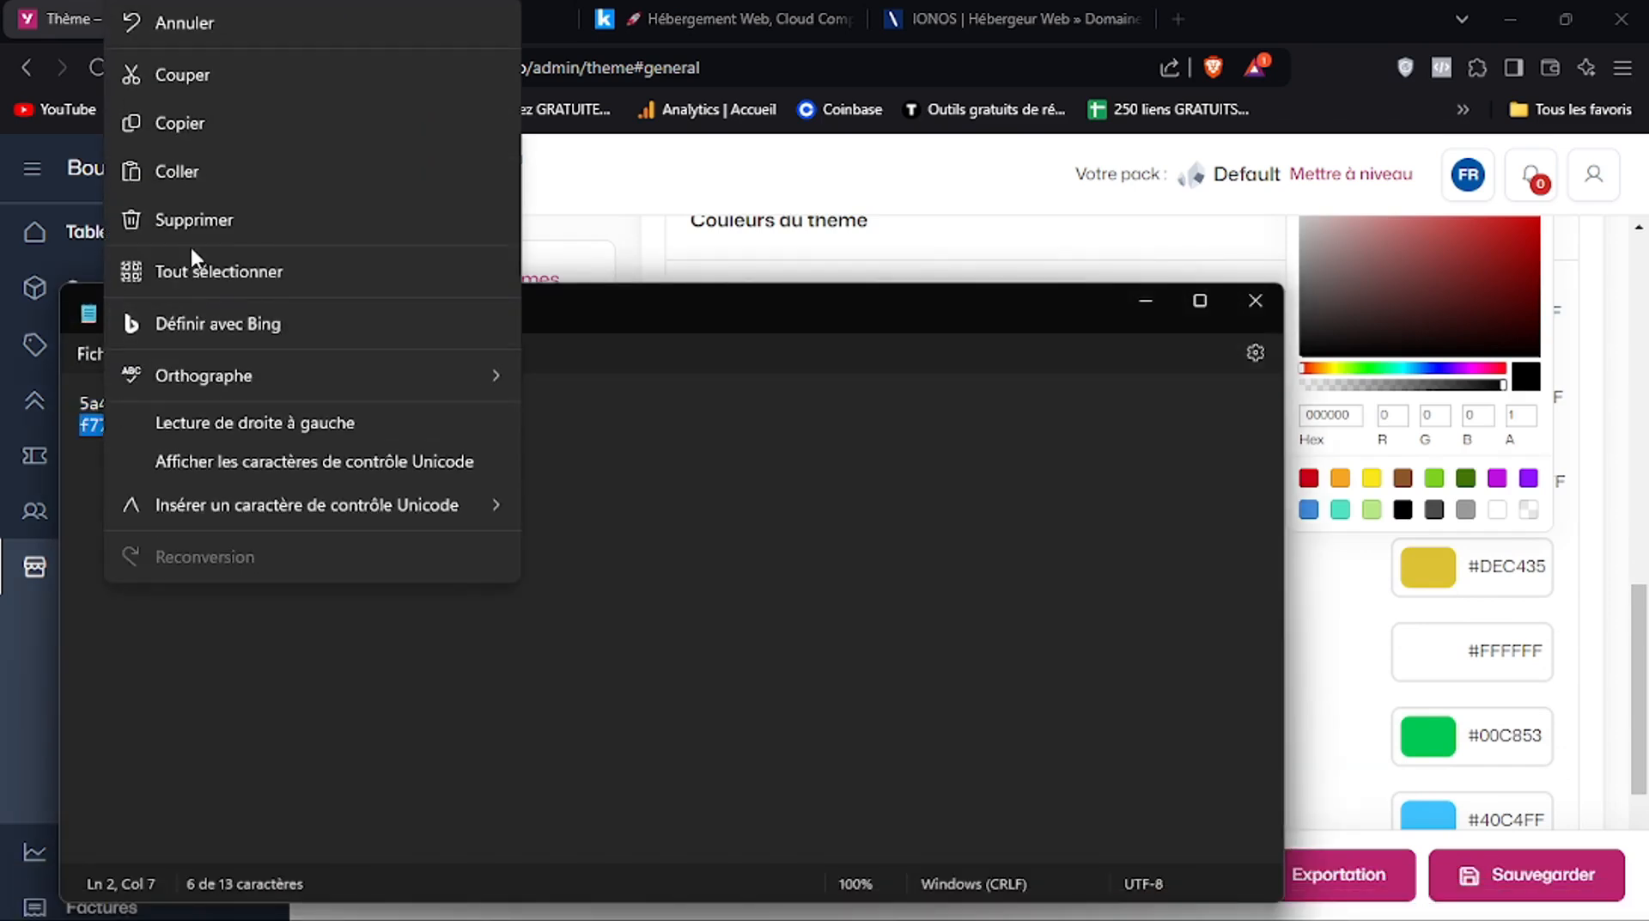
left_click(229, 120)
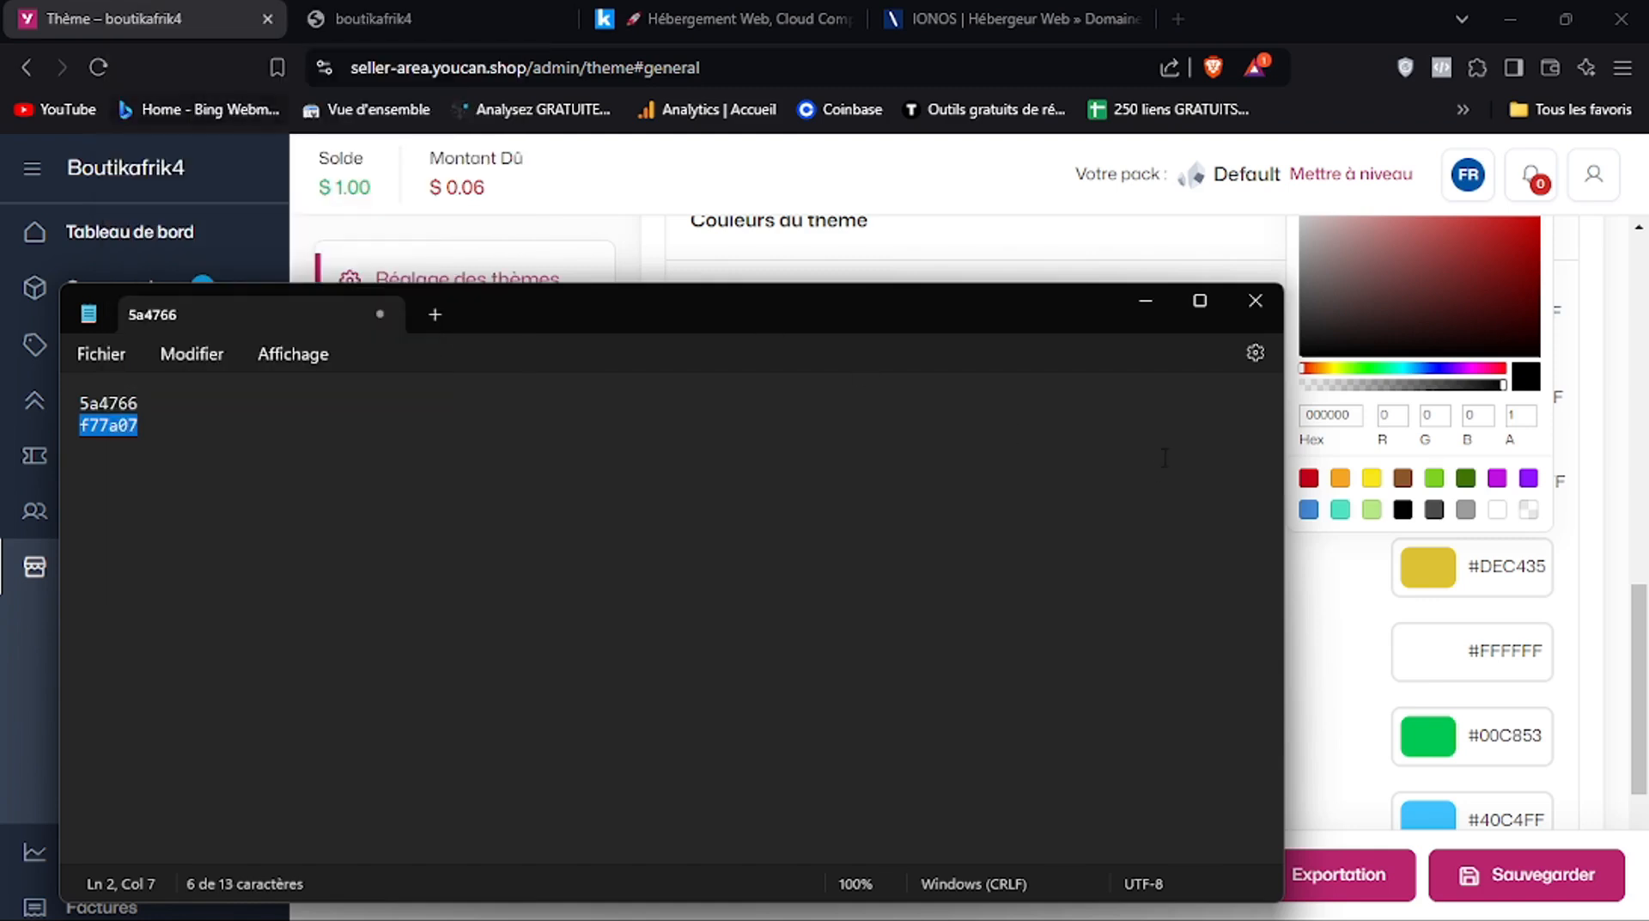
left_click(1147, 319)
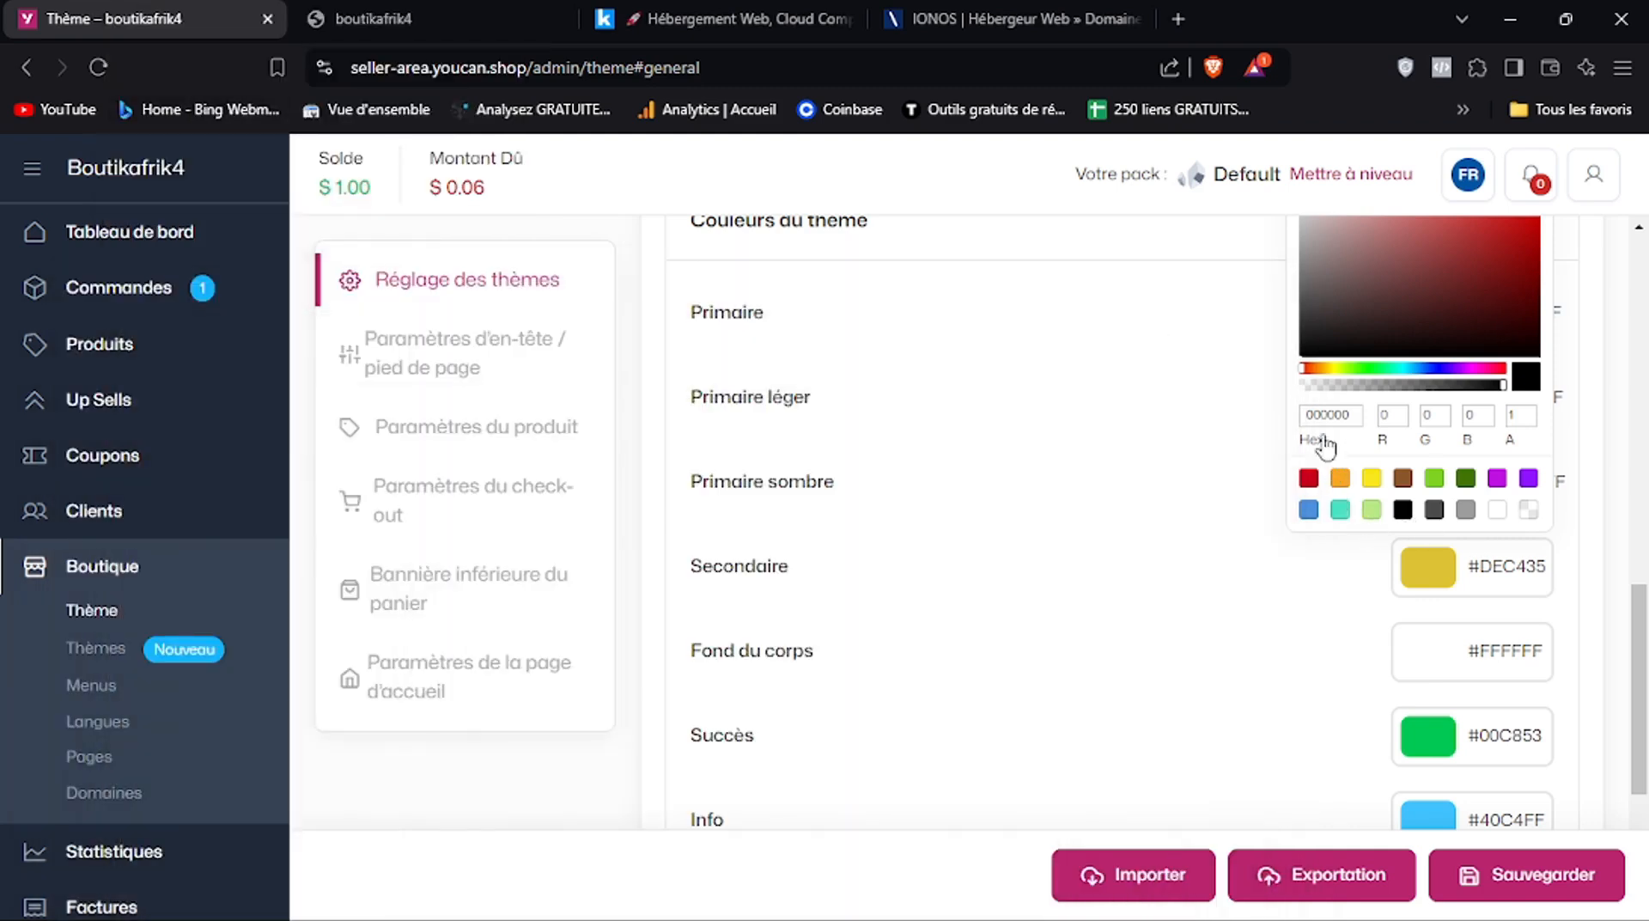
double_click(1323, 408)
right_click(1323, 411)
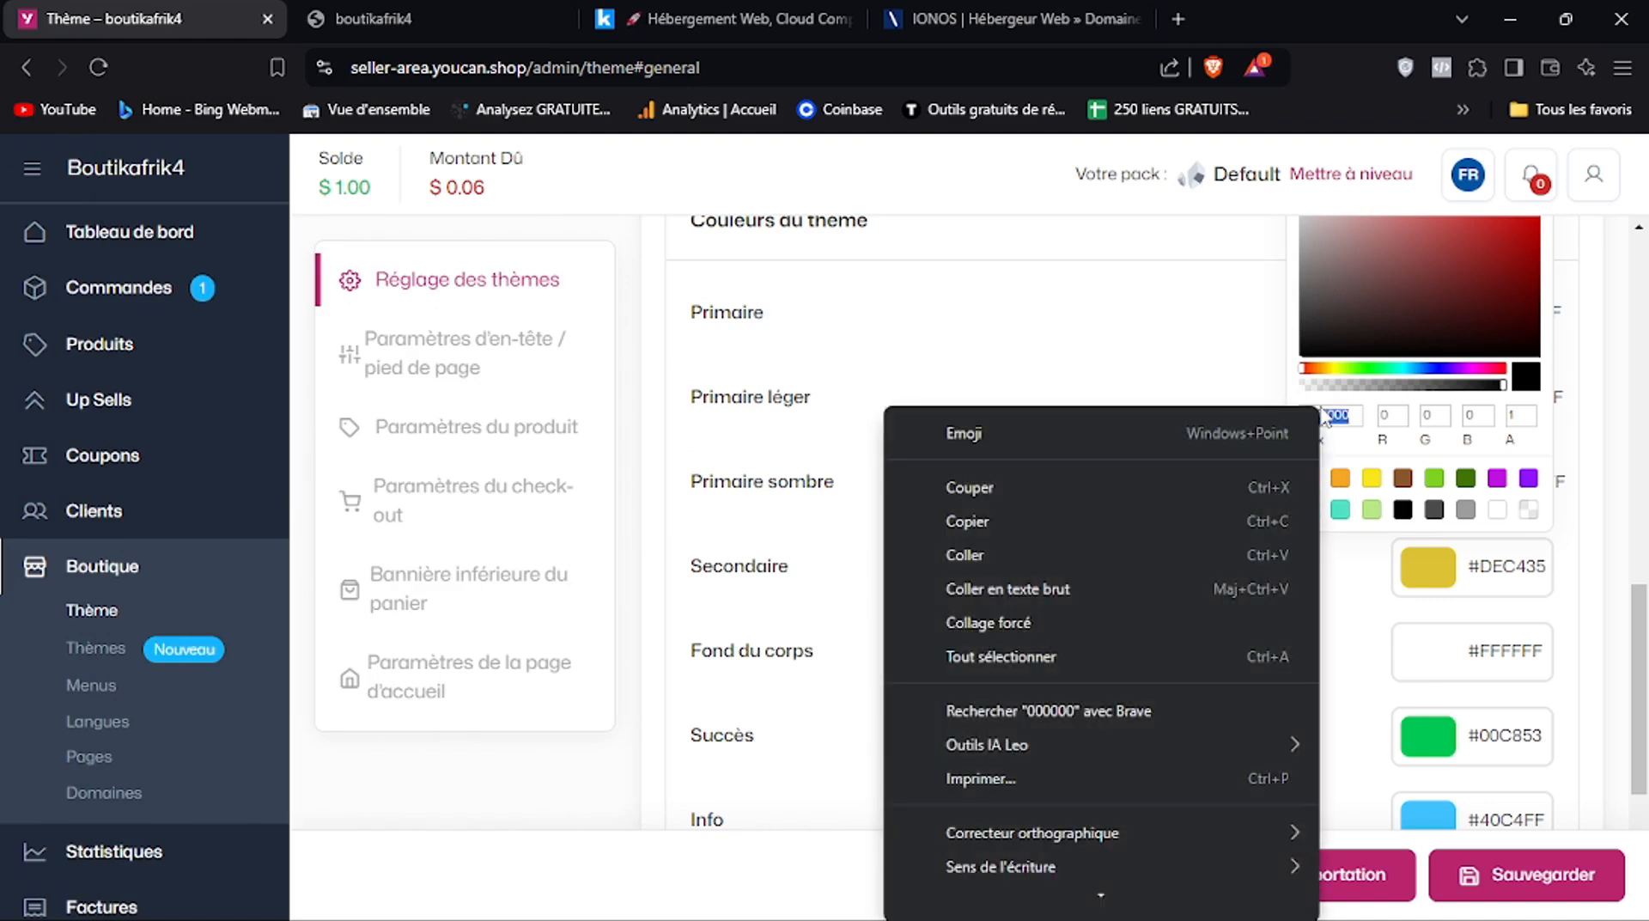
left_click(1038, 557)
left_click(1171, 553)
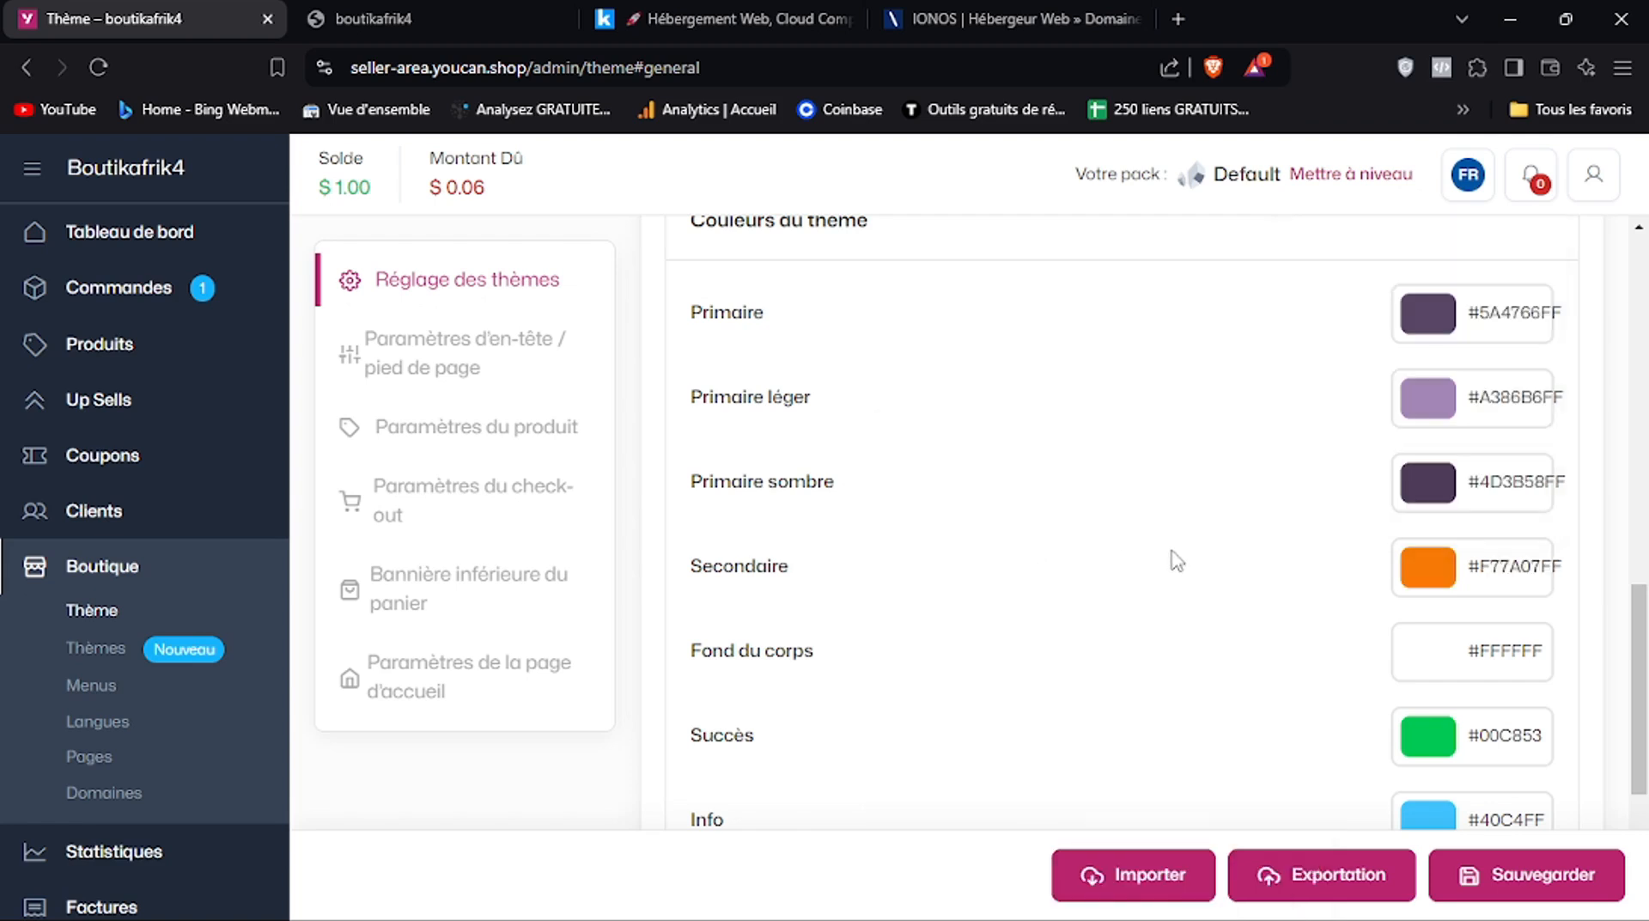
Set the theme's Info colour to the preset red D0021B and save the theme settings
left_click_drag(1645, 666, 1645, 754)
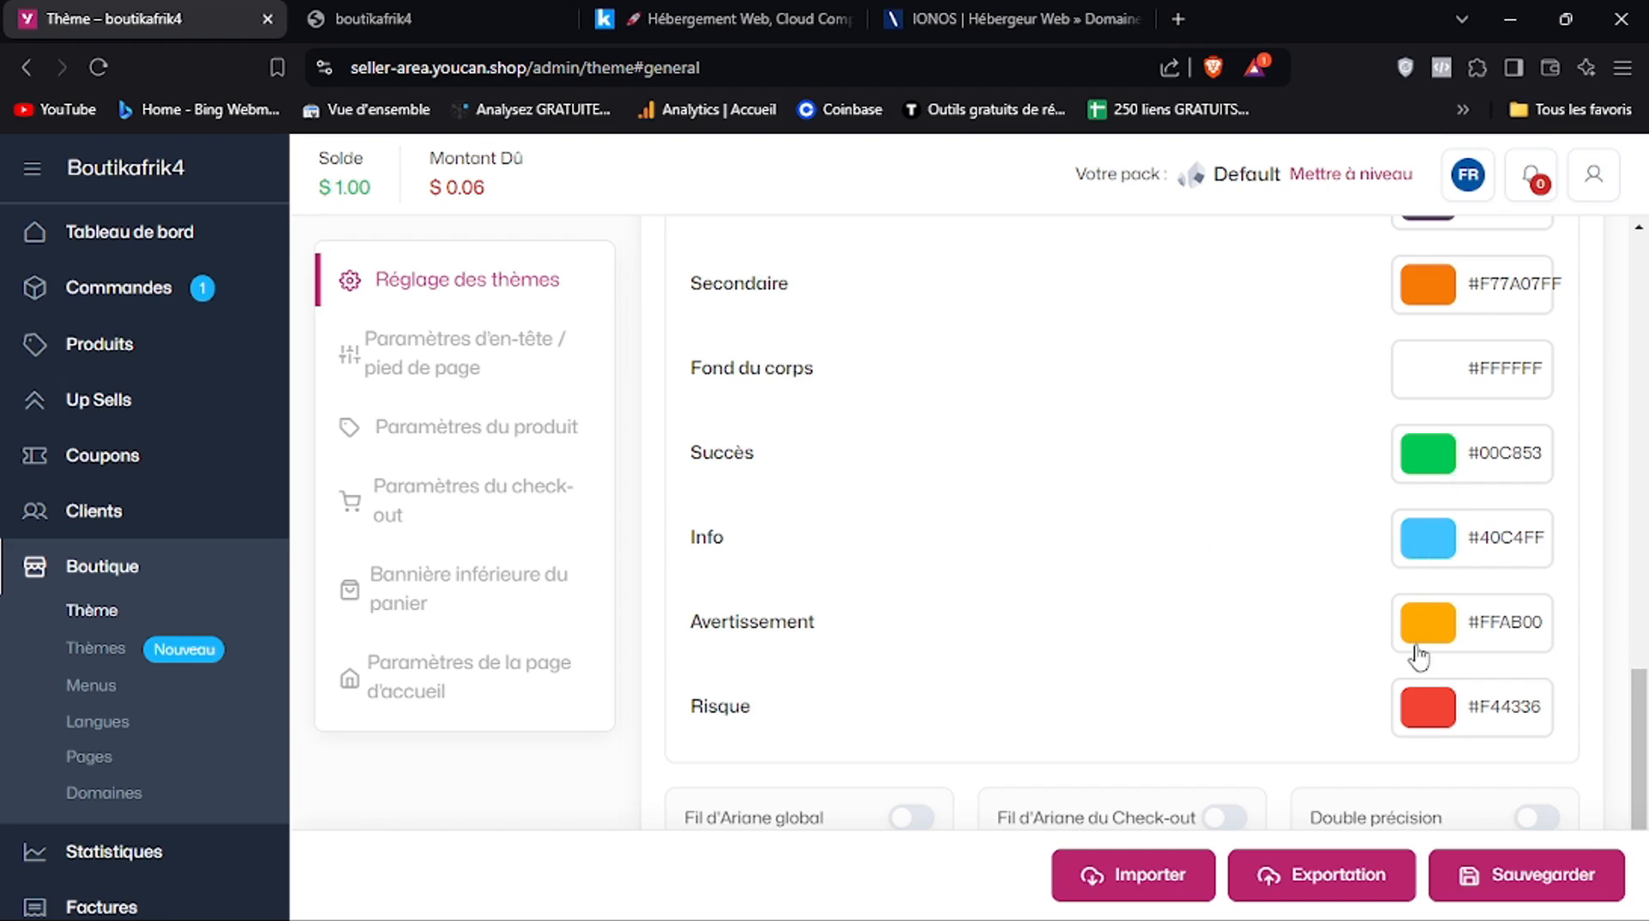
left_click(1427, 540)
left_click(1307, 453)
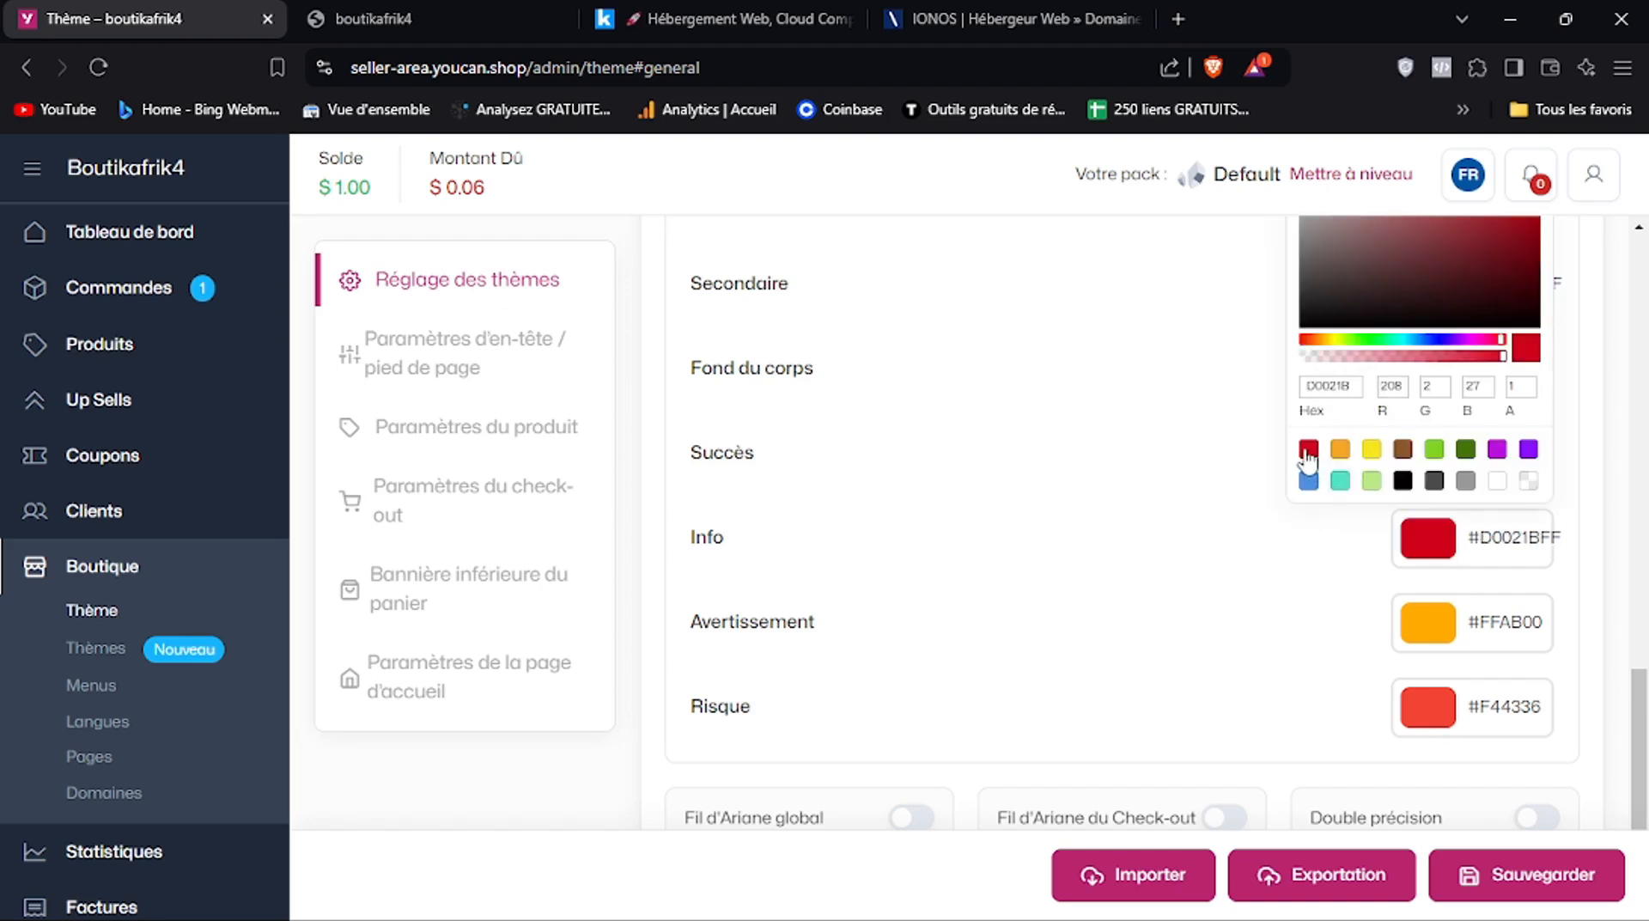
left_click(1289, 598)
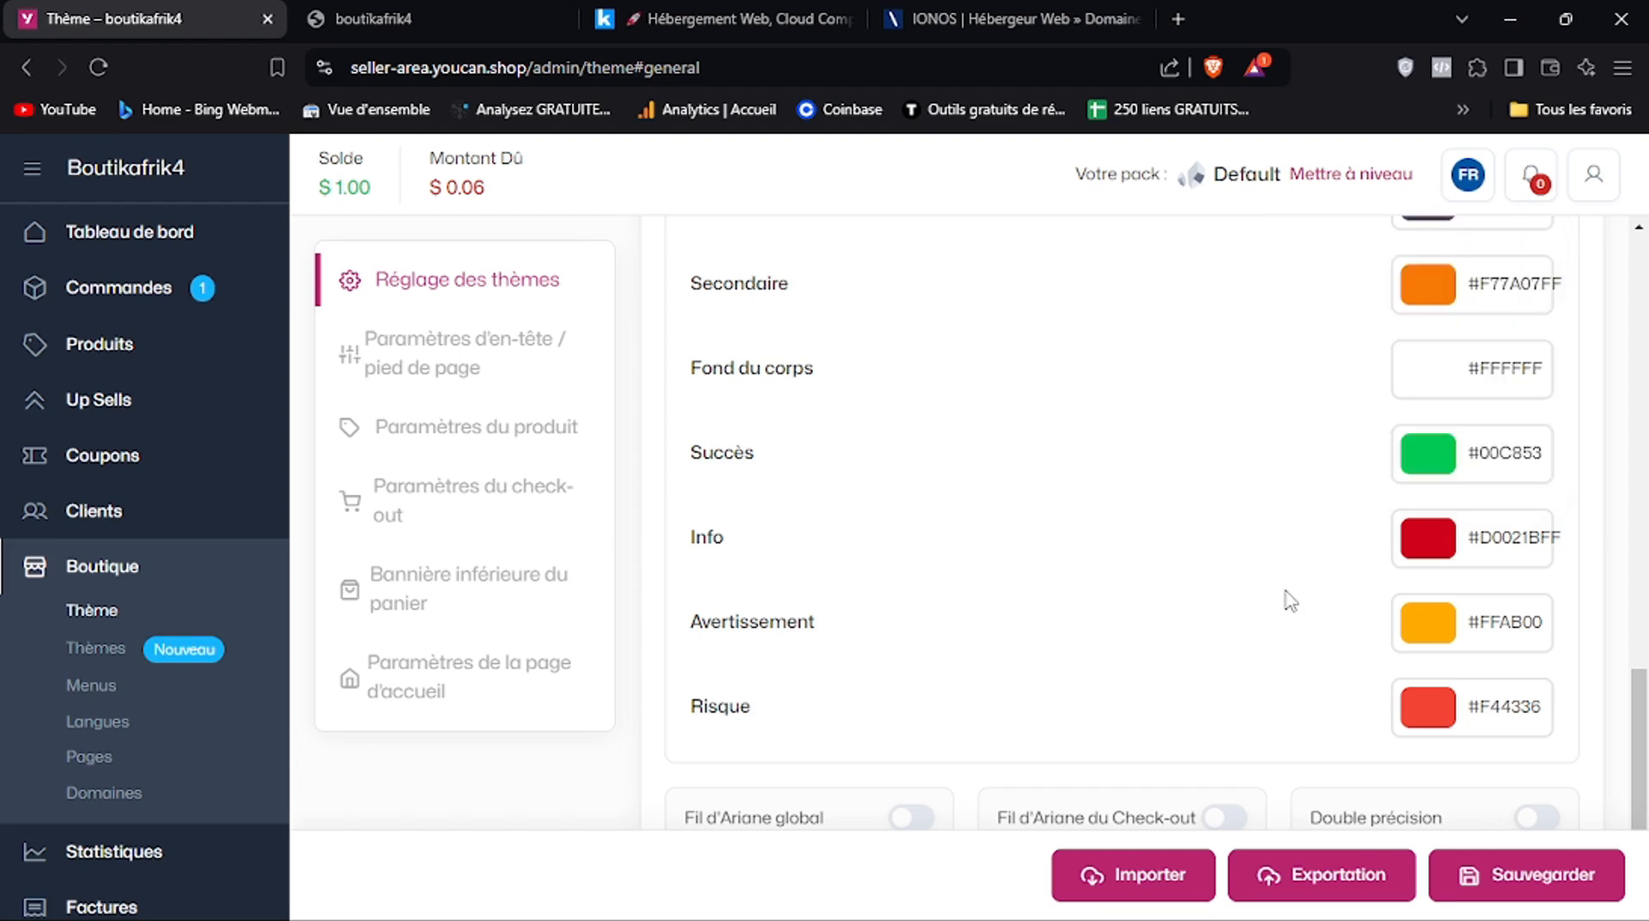
left_click_drag(1646, 733, 1646, 767)
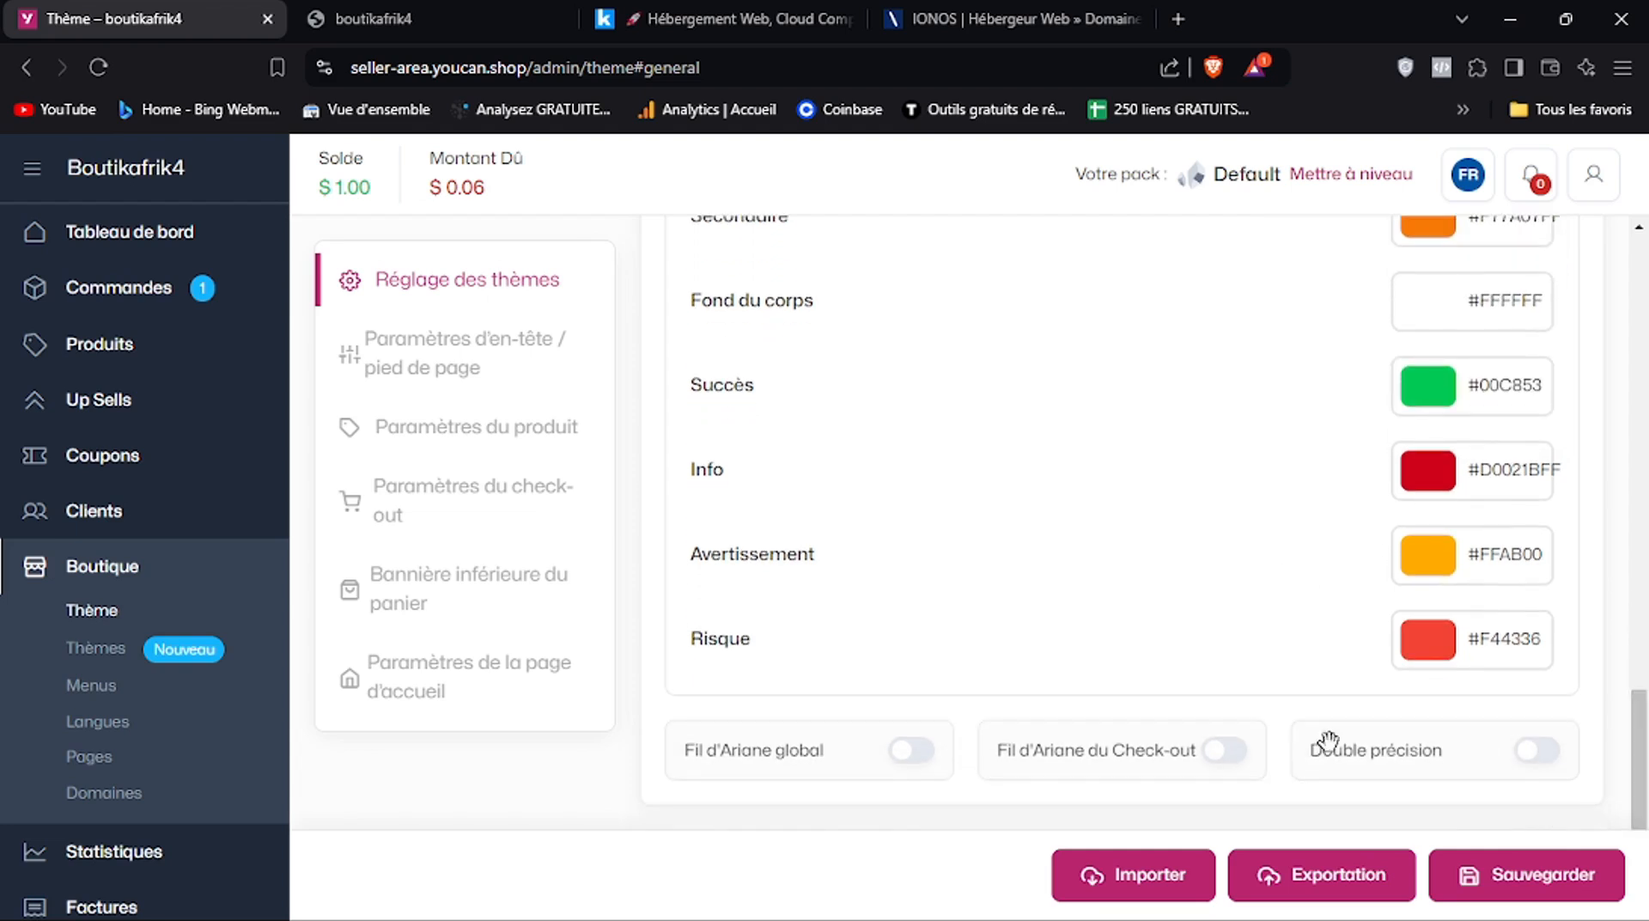
left_click(1536, 869)
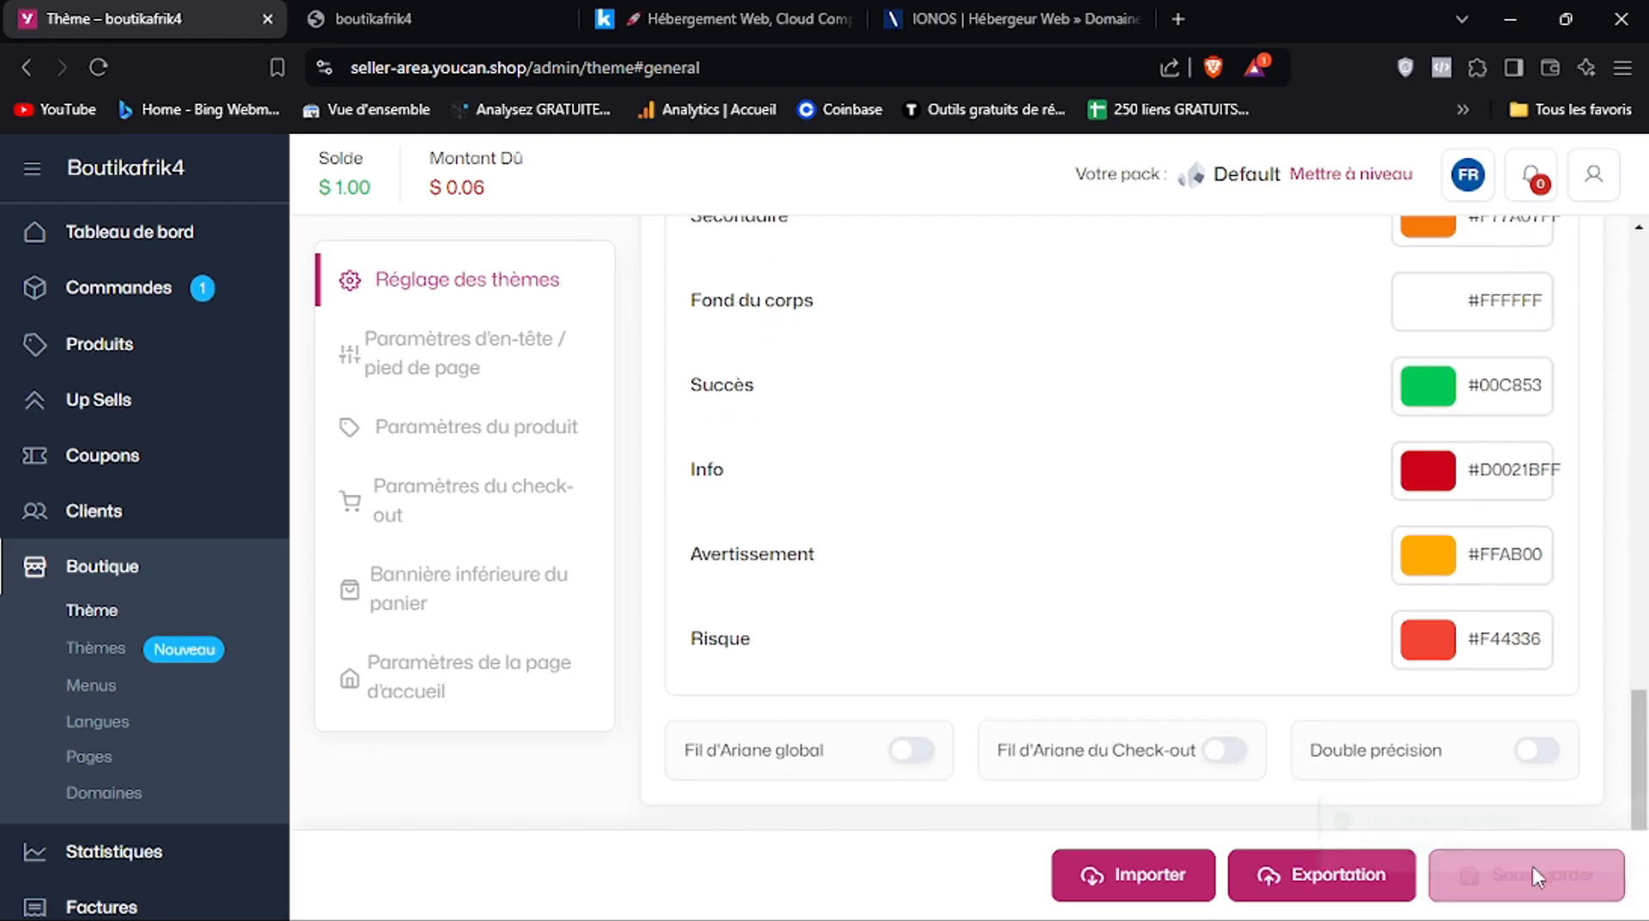
Open the general settings through the link in the theme page's Logo et favicon section
left_click_drag(1646, 785, 1646, 444)
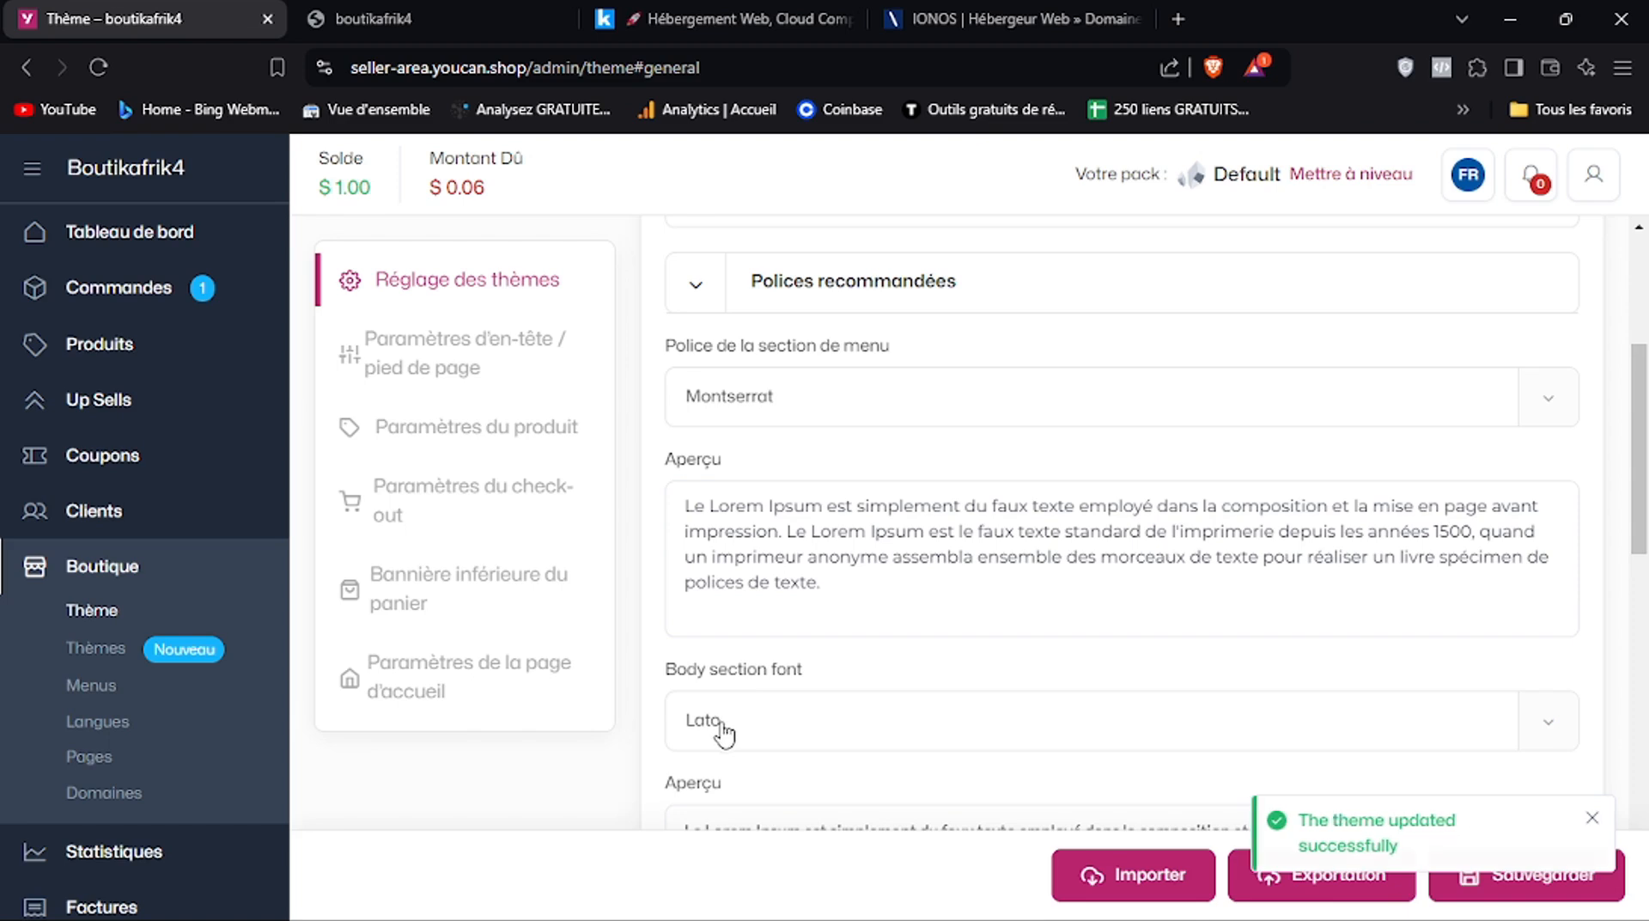
scroll(1244, 406, "up", 3)
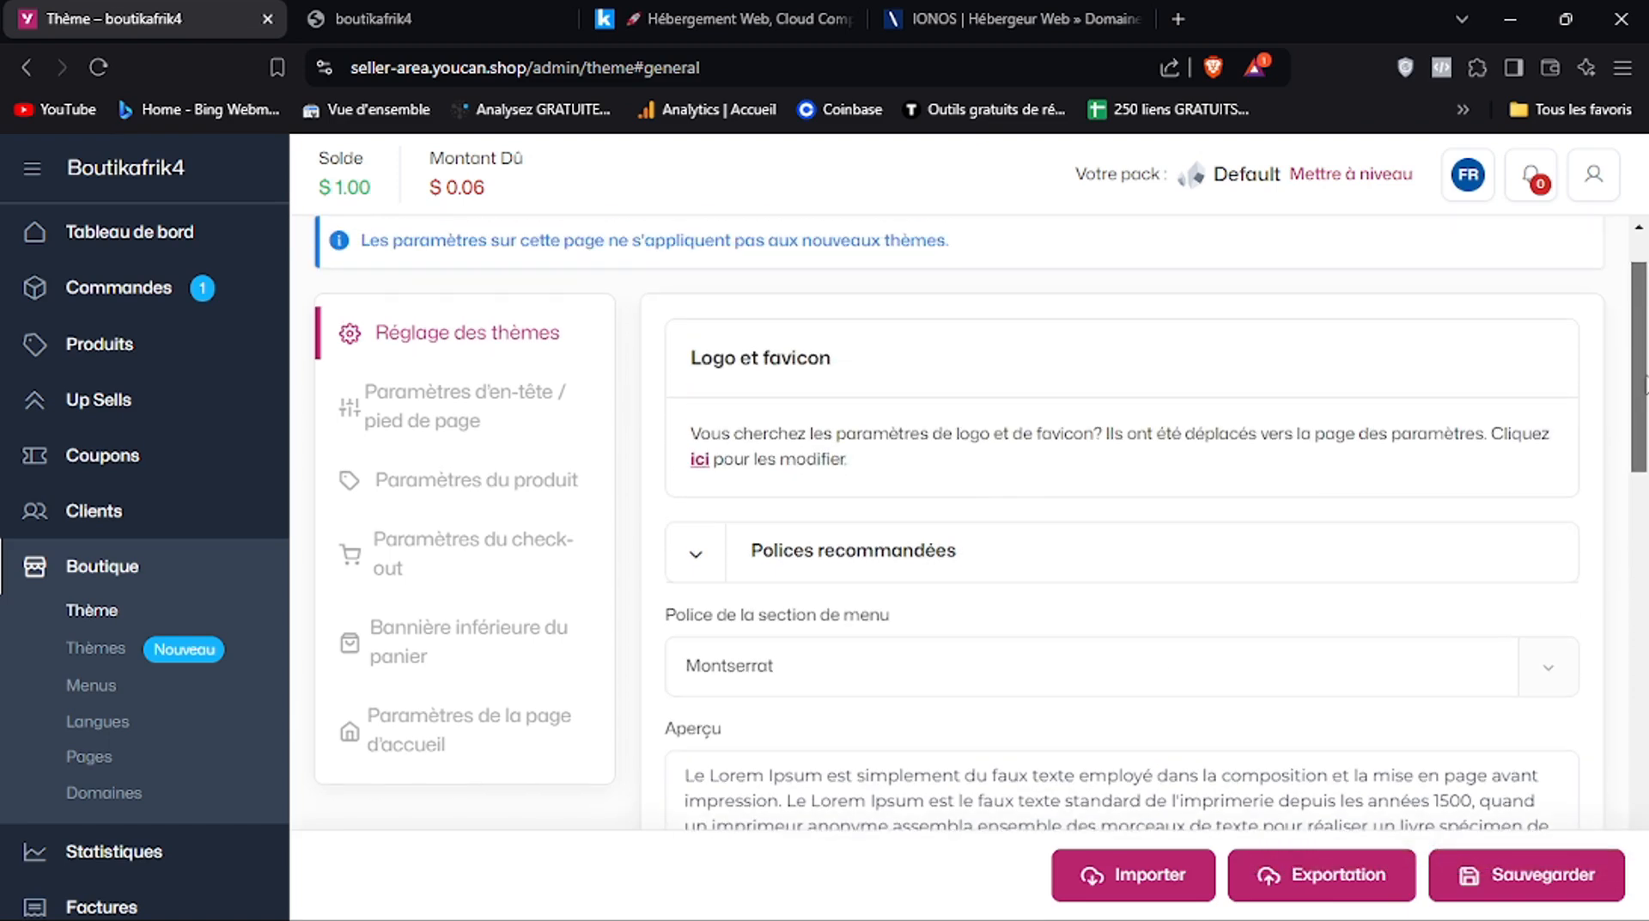
left_click(698, 461)
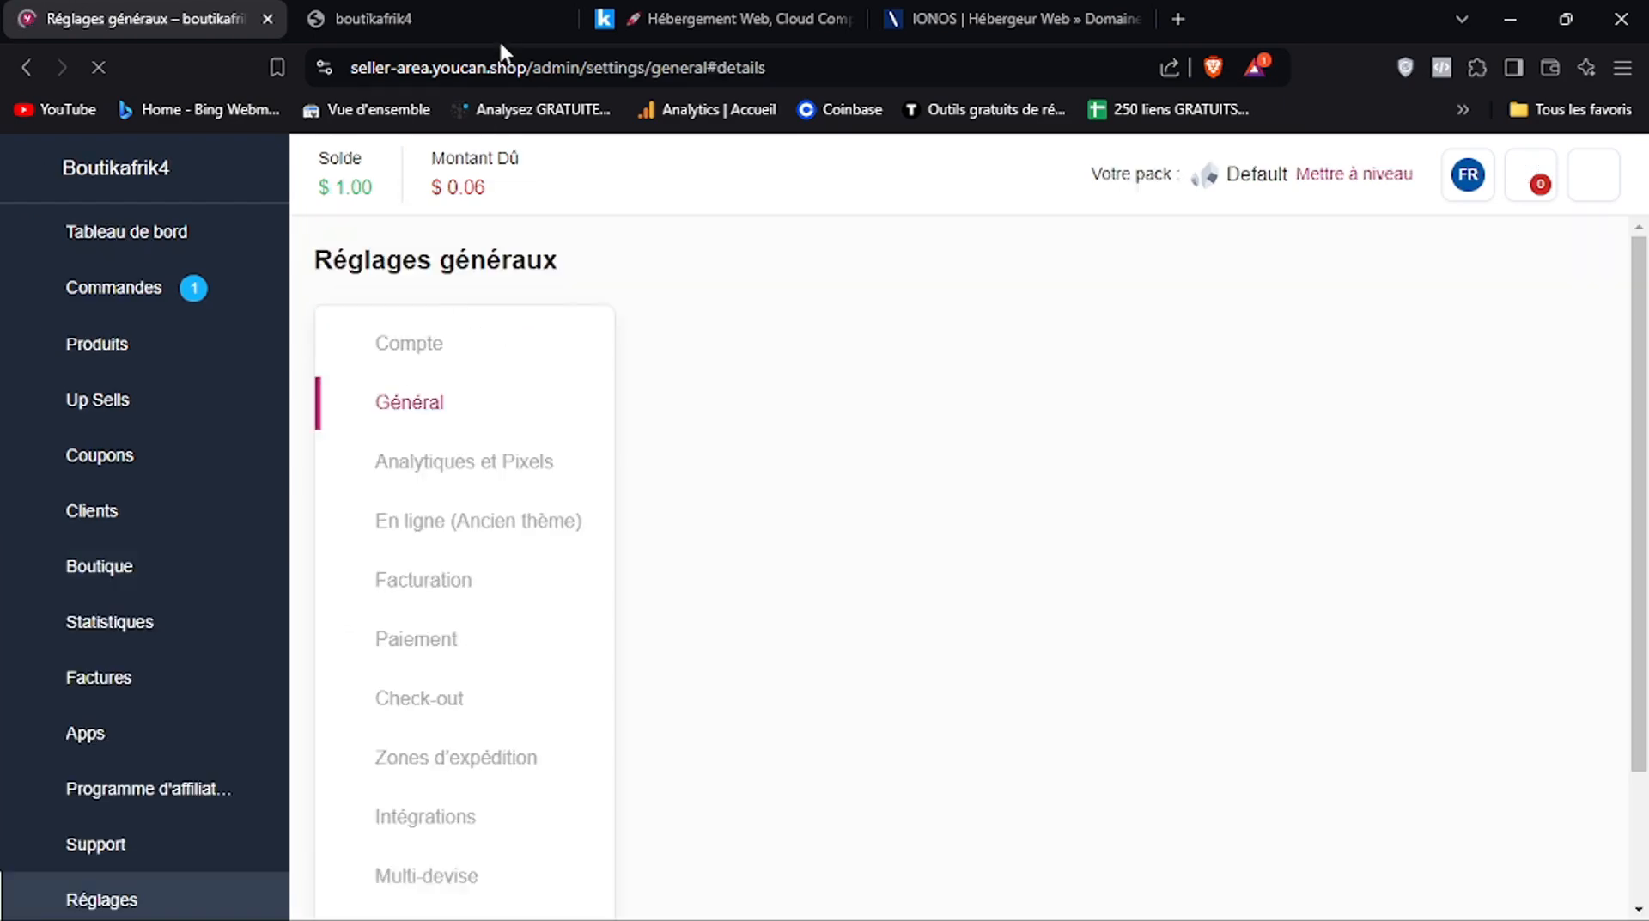
Upload BOUTIK-AFRIK logo.png as the store's logo and highlight the required logo size in the note above it
left_click_drag(1643, 318, 1648, 516)
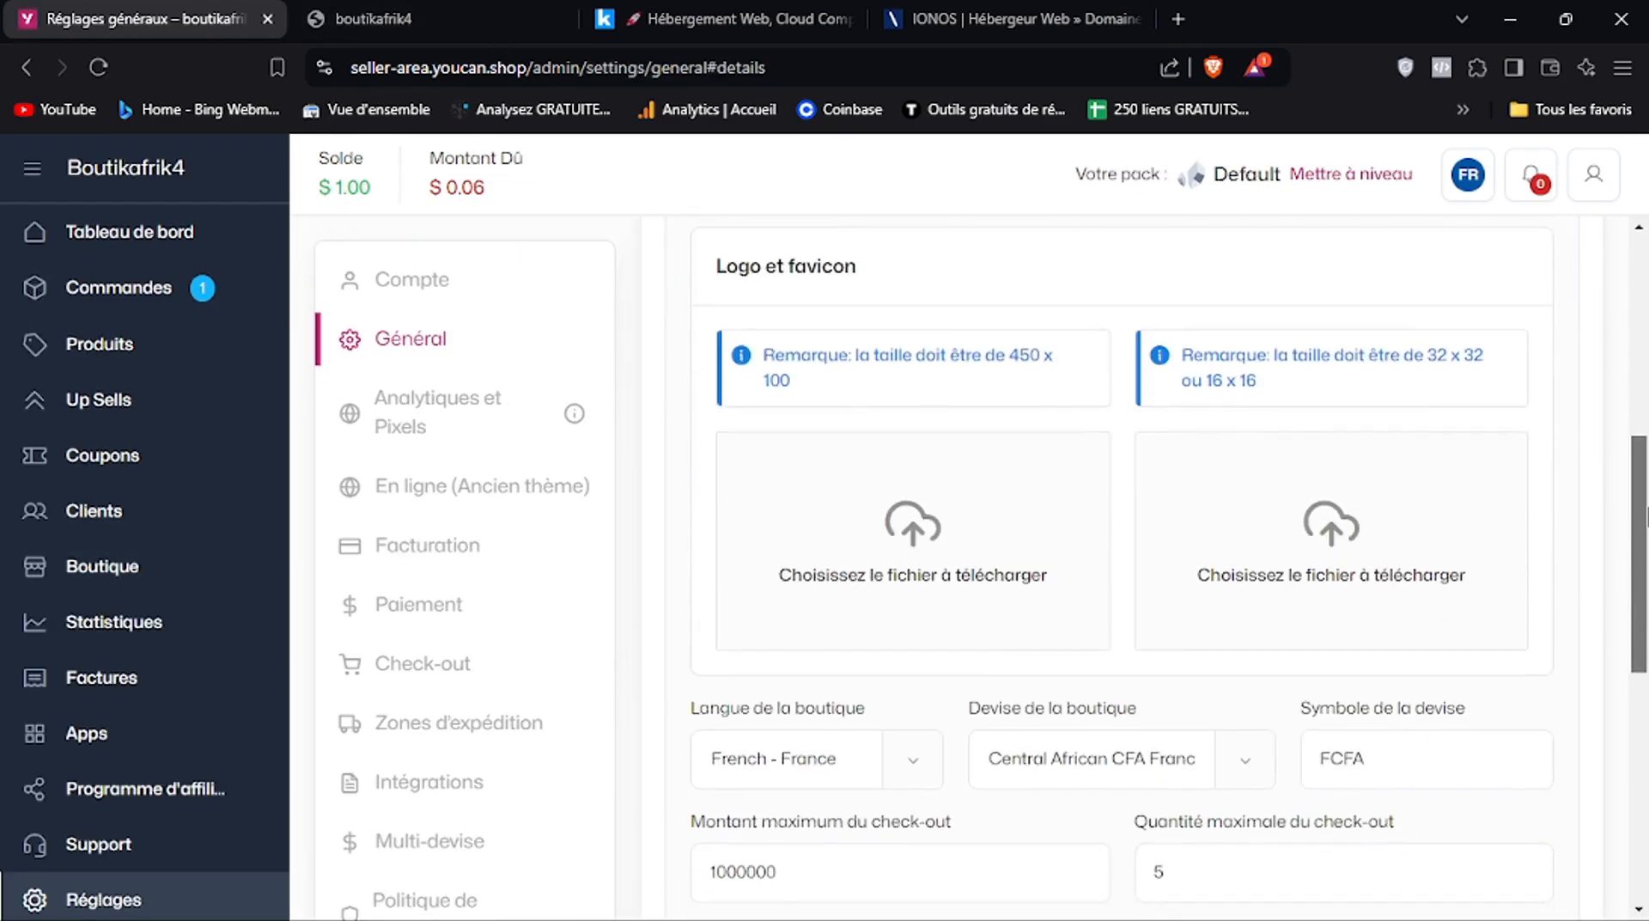
left_click(911, 515)
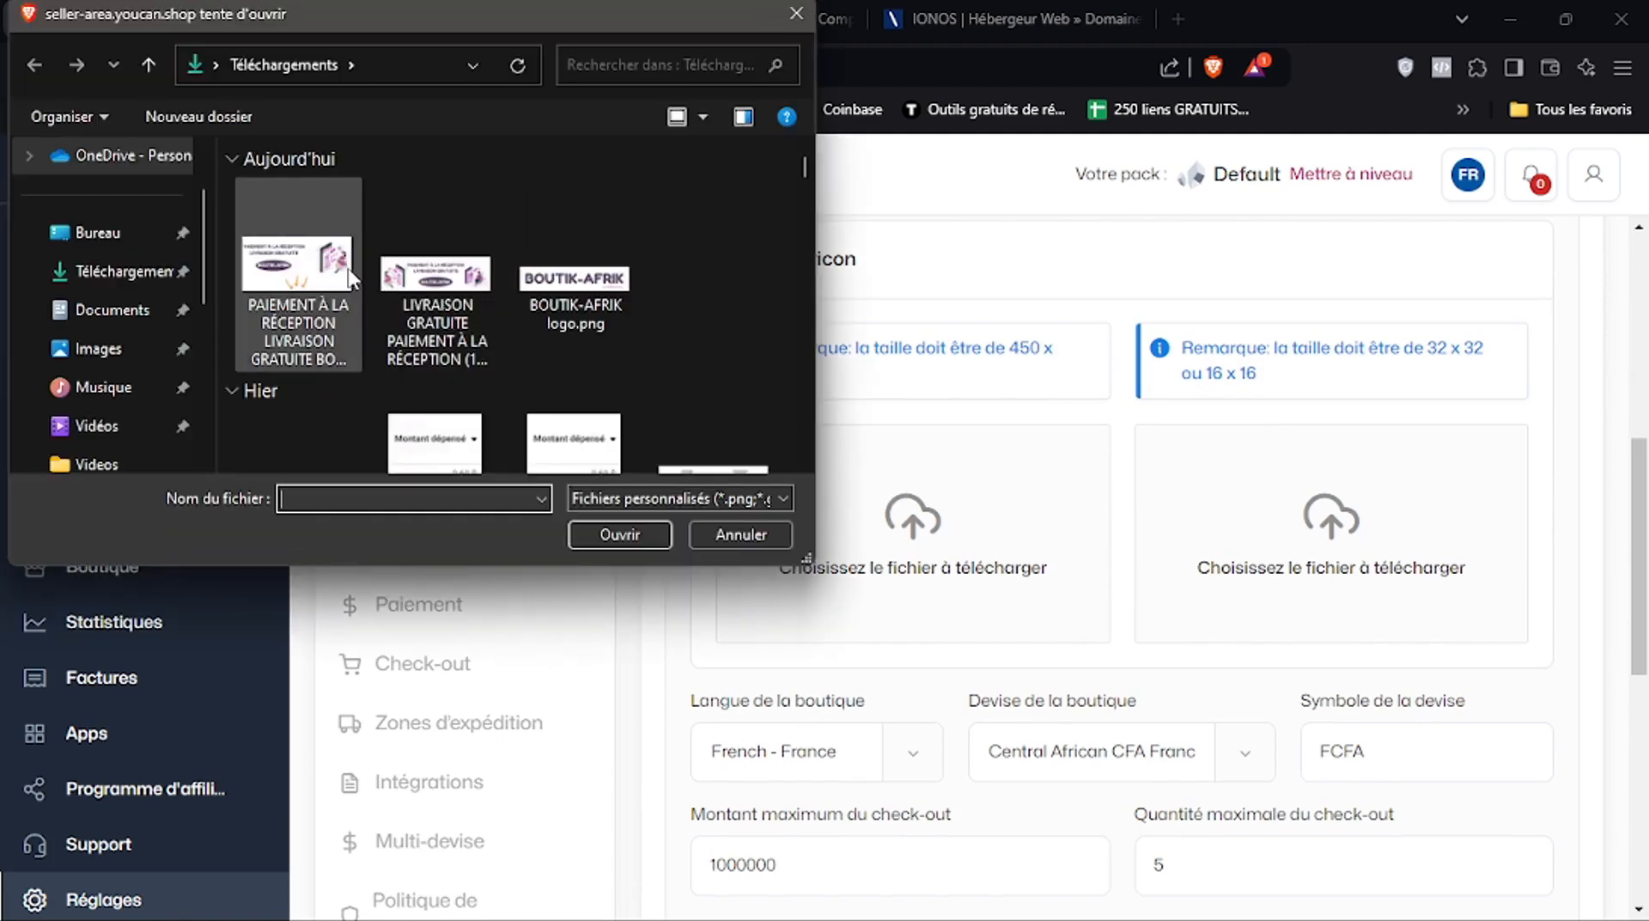
left_click(584, 288)
left_click(648, 533)
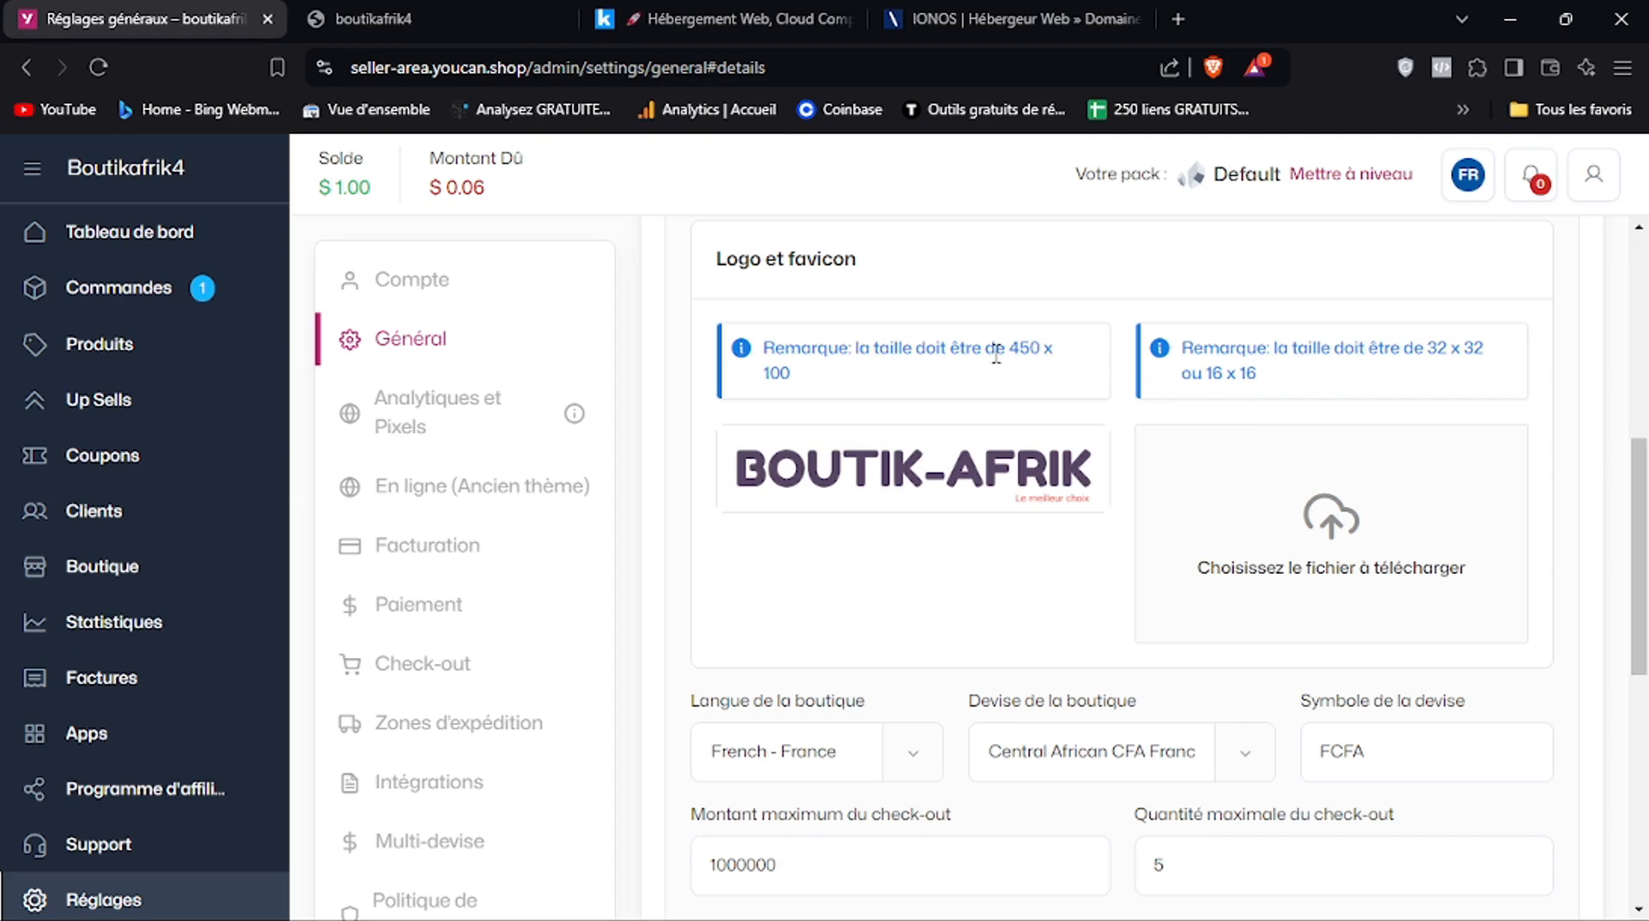
left_click_drag(1014, 349, 1042, 376)
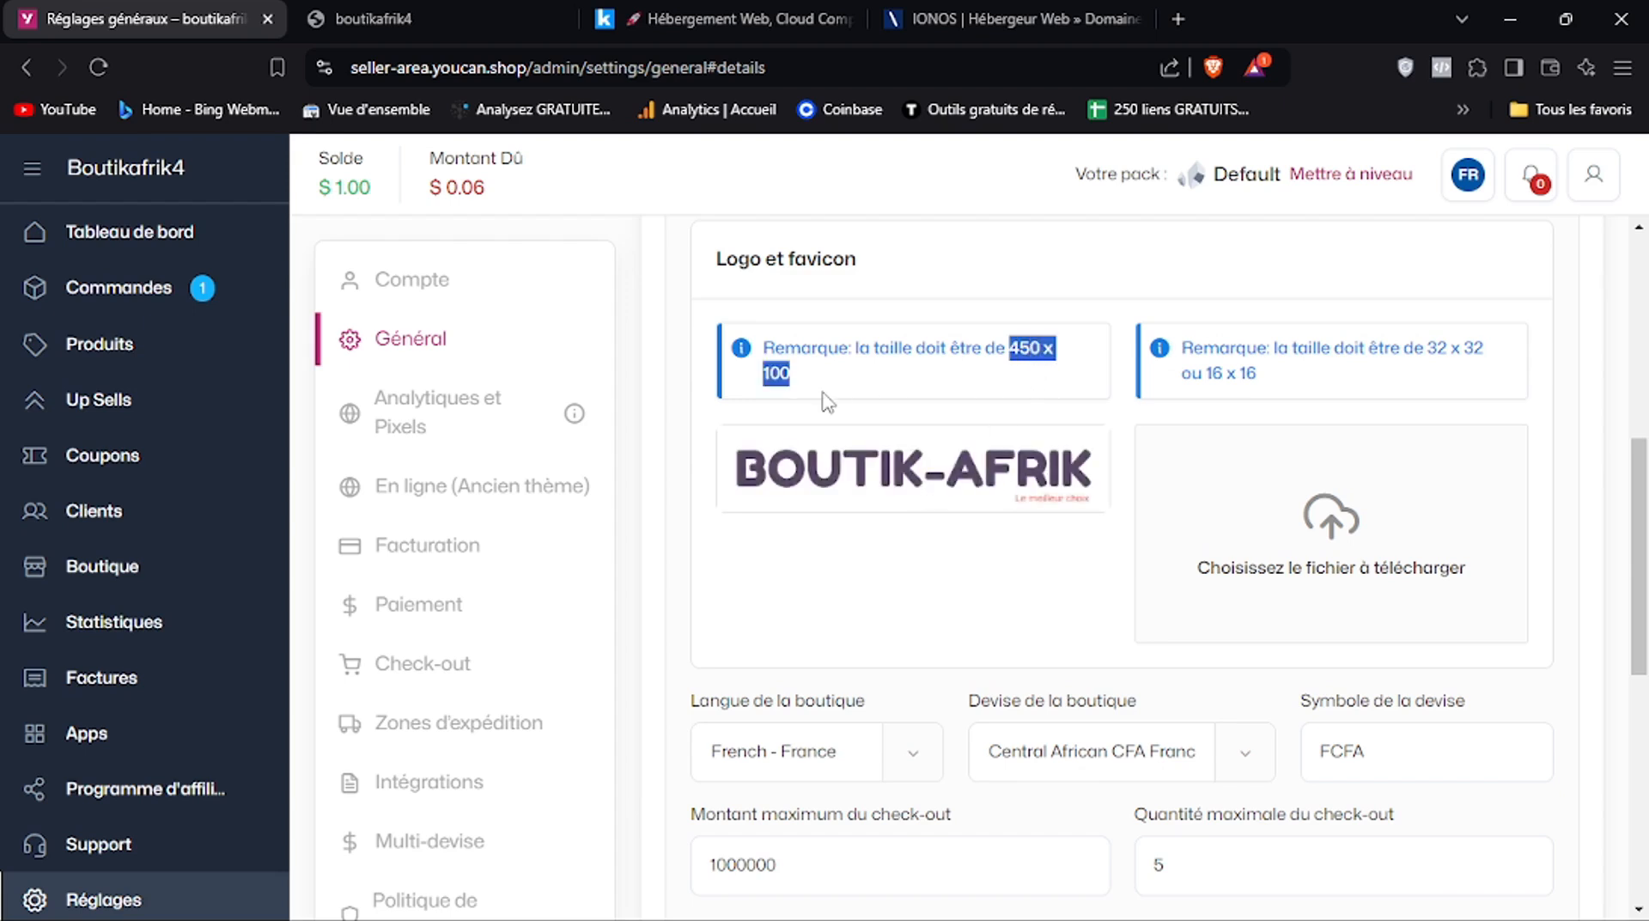
Save the general settings with the uploaded logo
left_click(1127, 334)
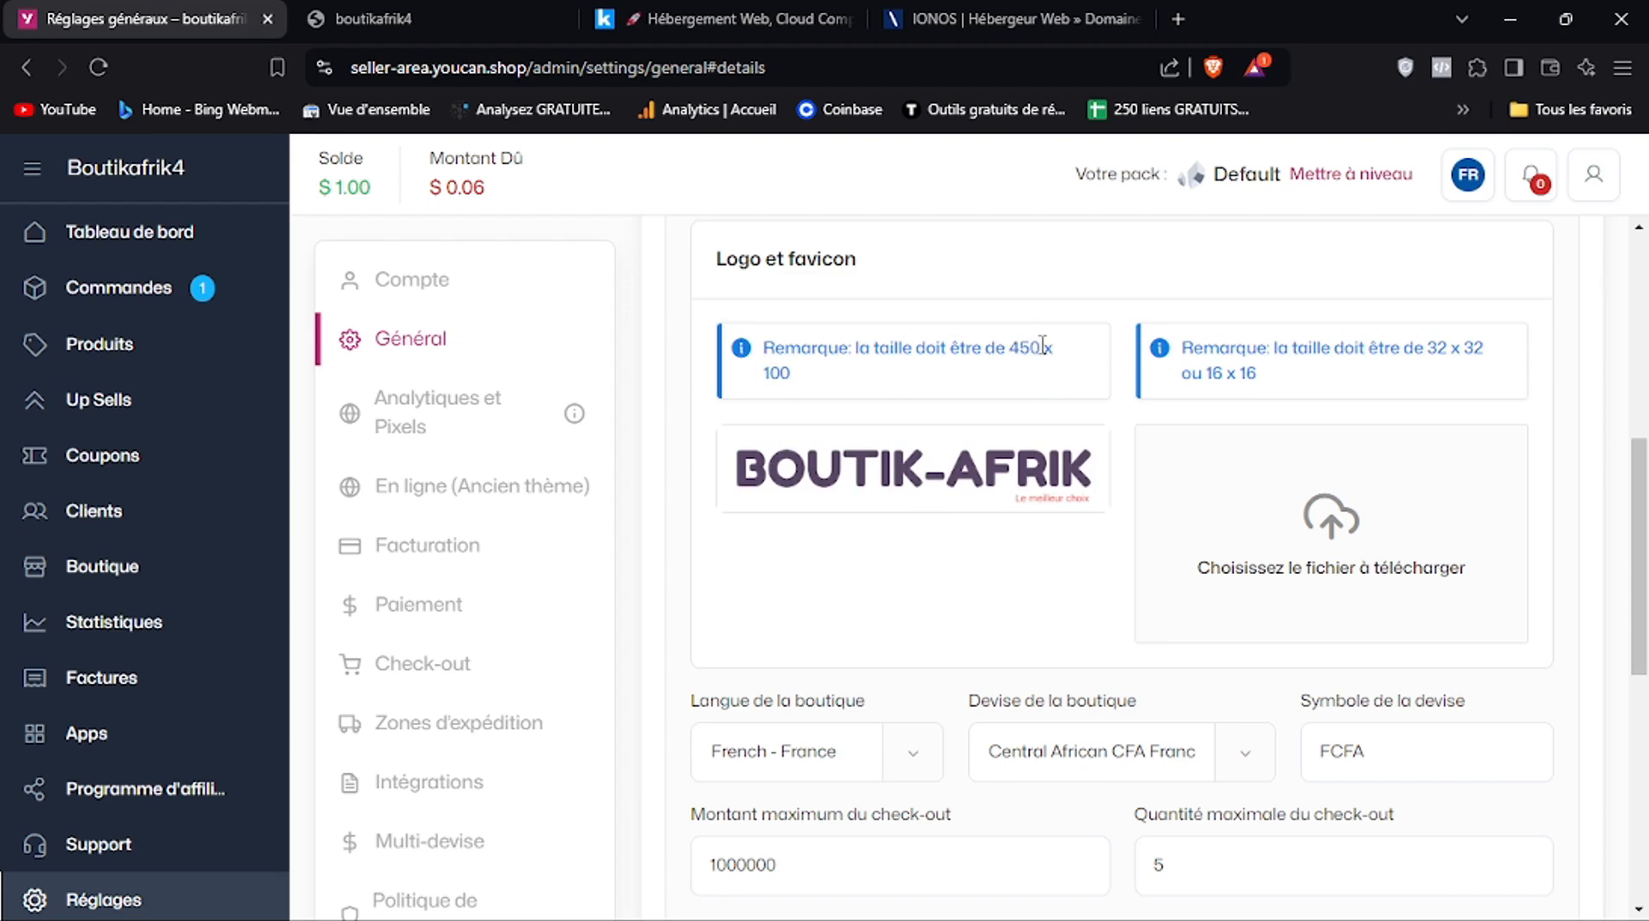
left_click_drag(1640, 541, 1644, 370)
left_click(1485, 836)
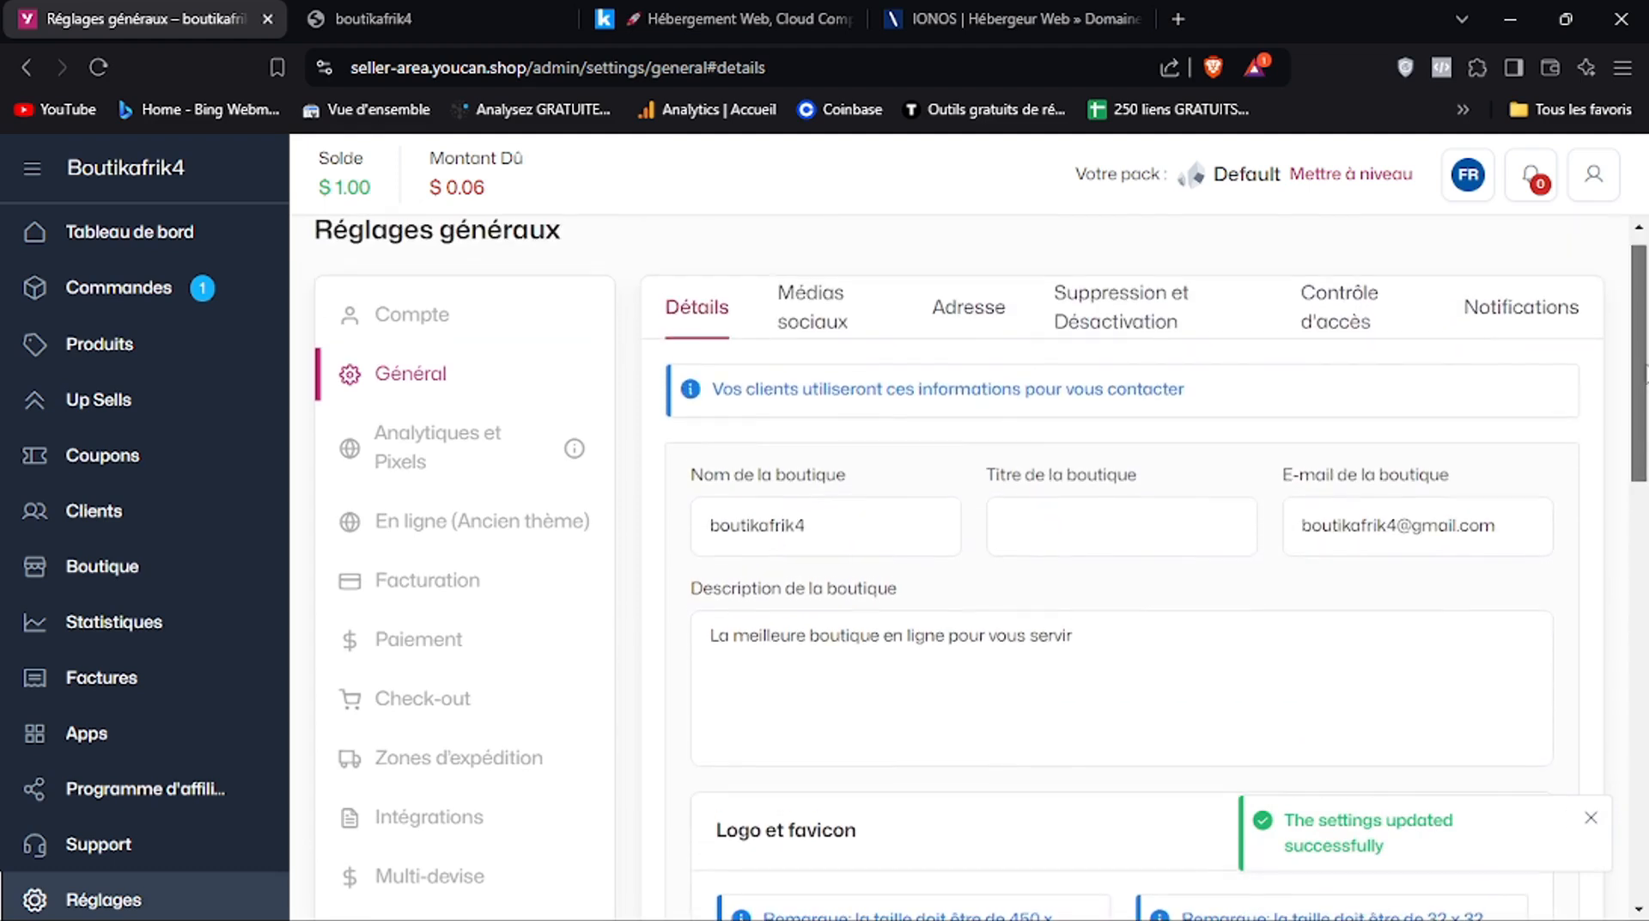
Open the store's Thème page and go to its Paramètres d'en-tête / pied de page settings
left_click(107, 571)
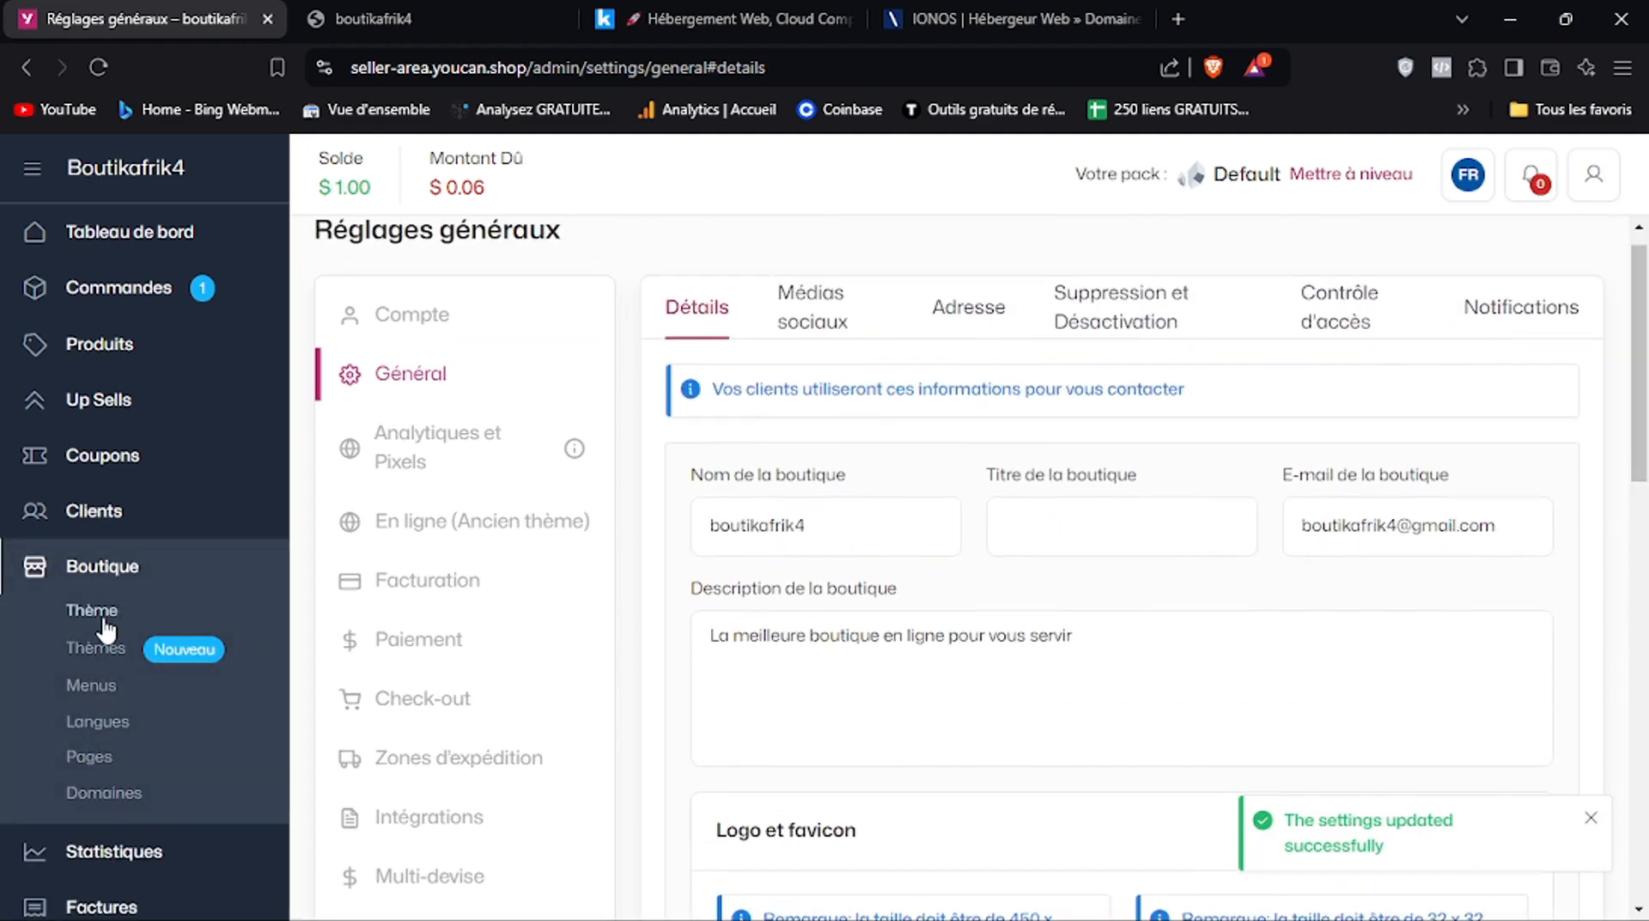
left_click(104, 622)
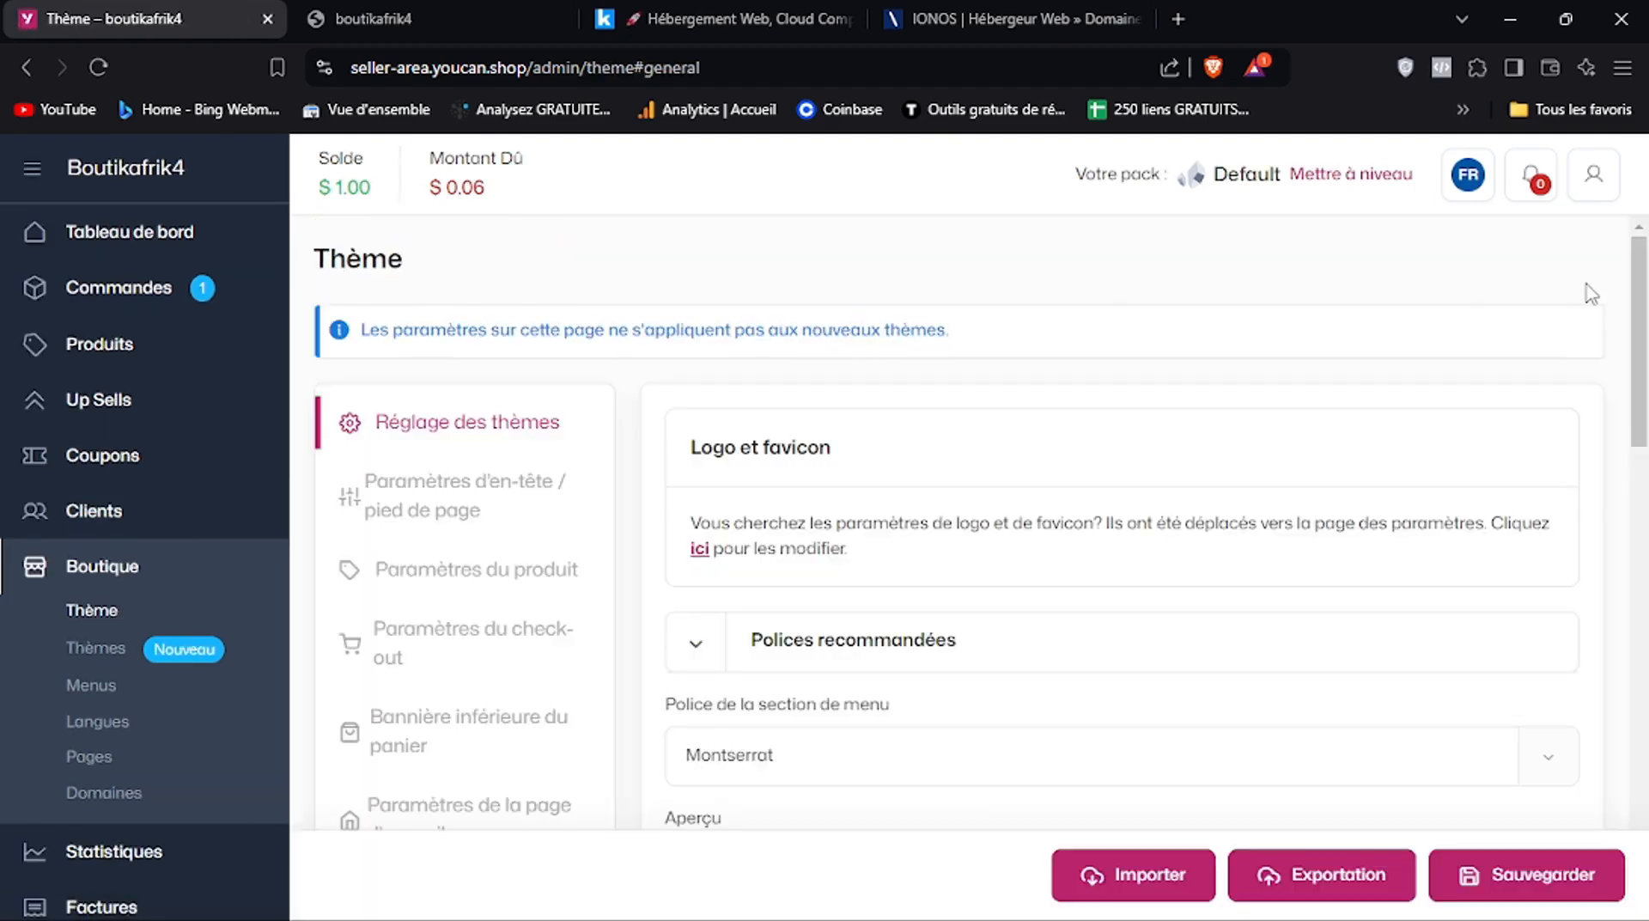
scroll(652, 413, "down", 1)
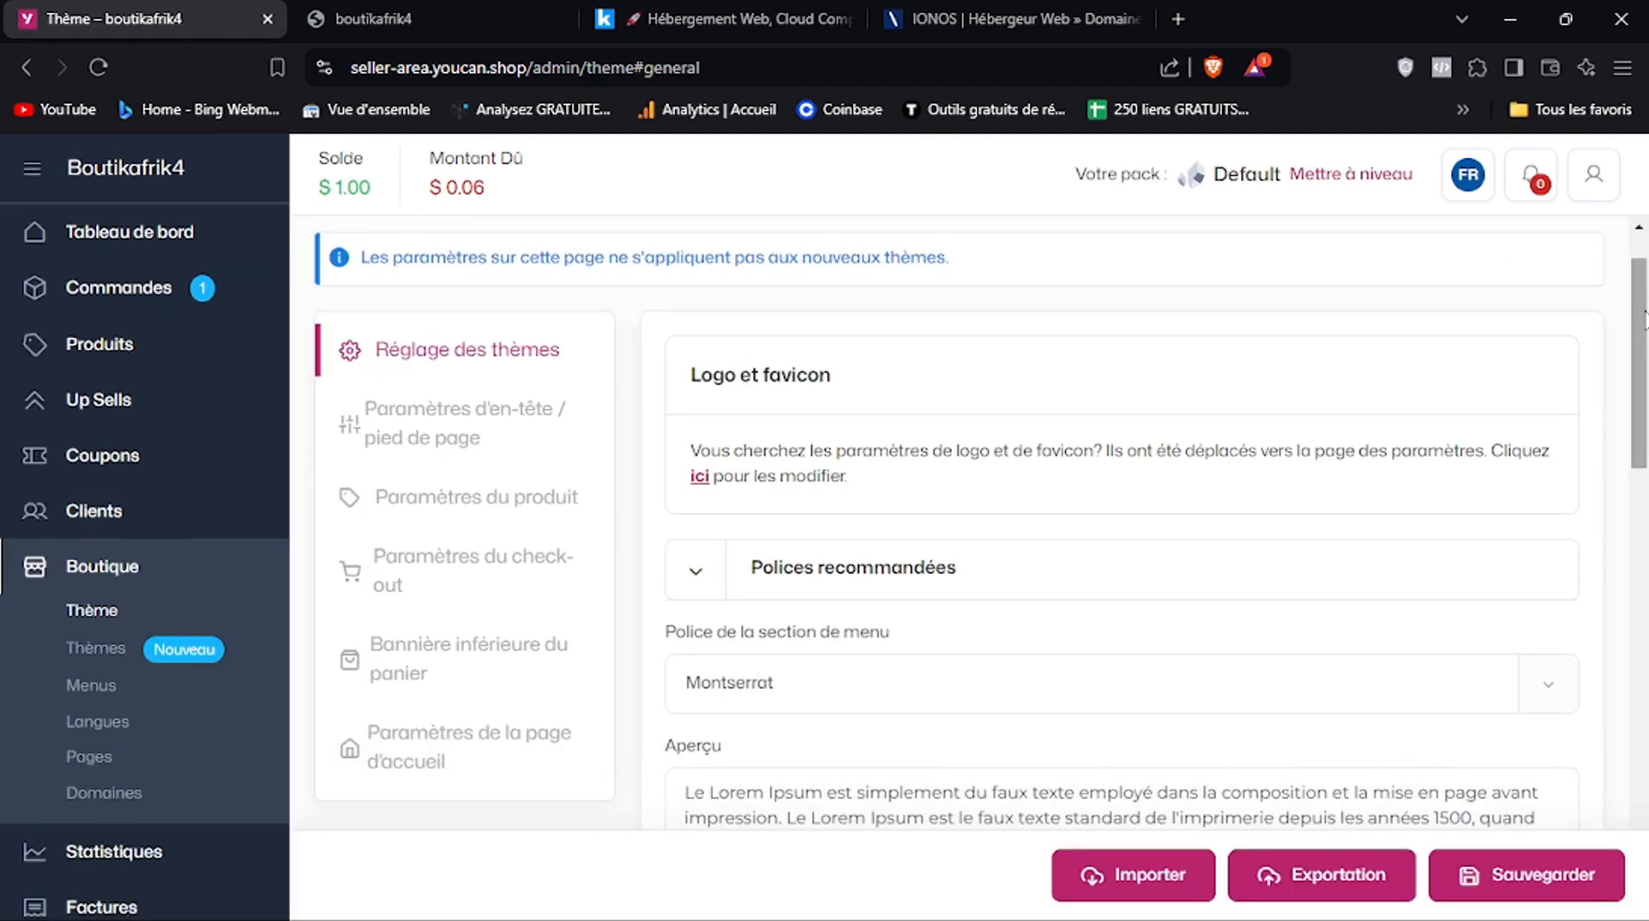
left_click(515, 440)
scroll(1645, 421, "down", 1)
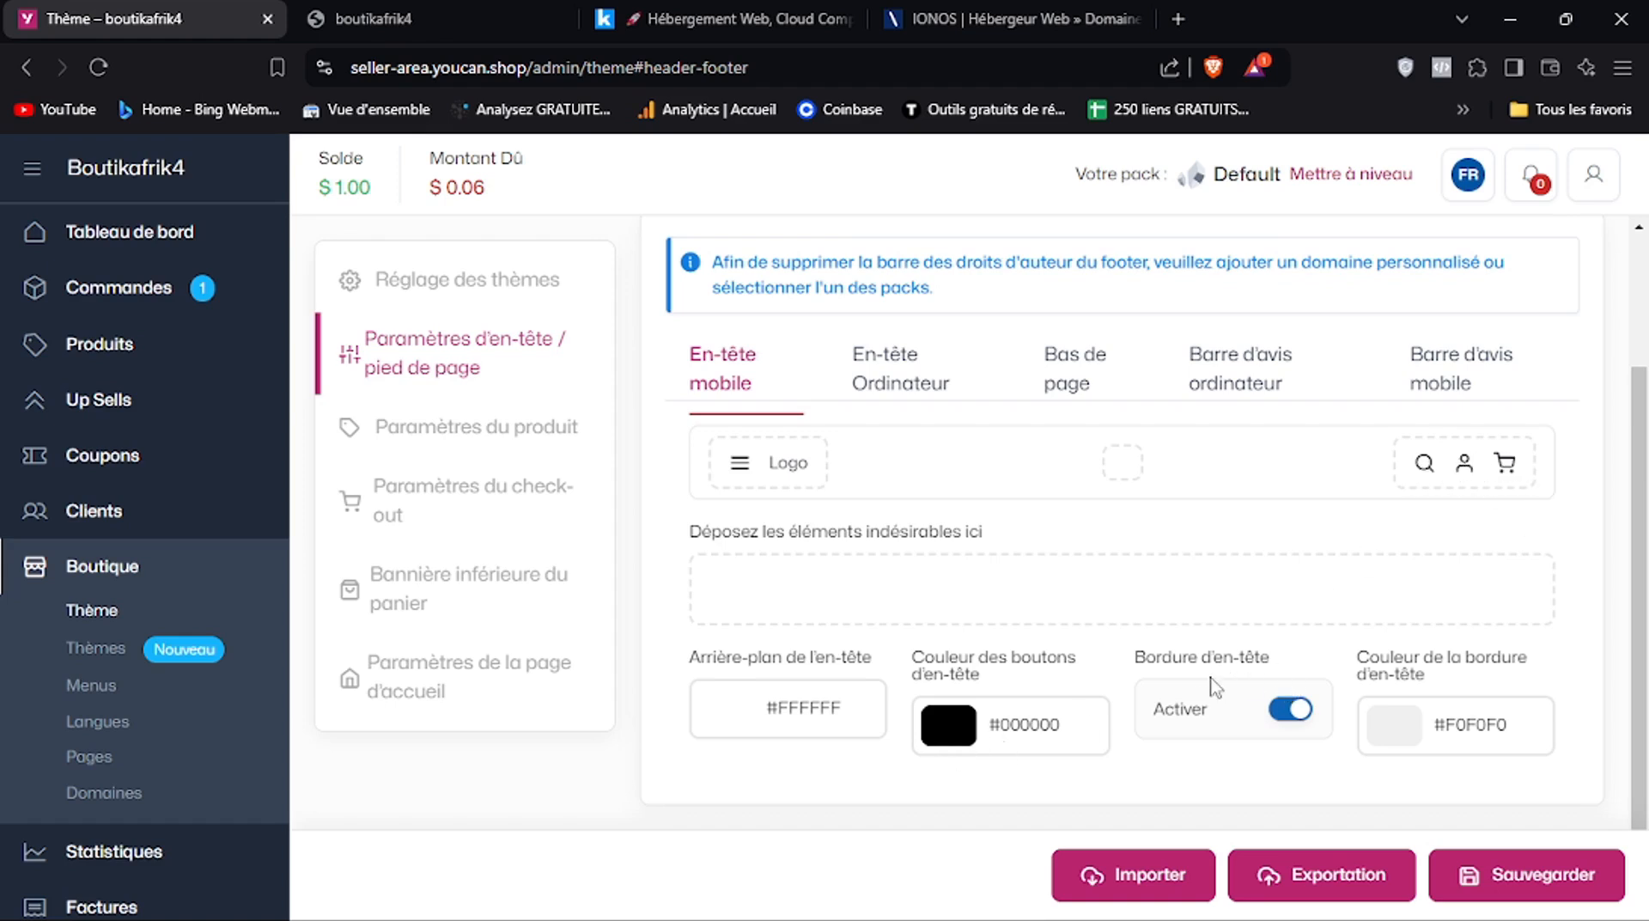
Turn off the mobile header's border and save the theme settings
left_click(1293, 711)
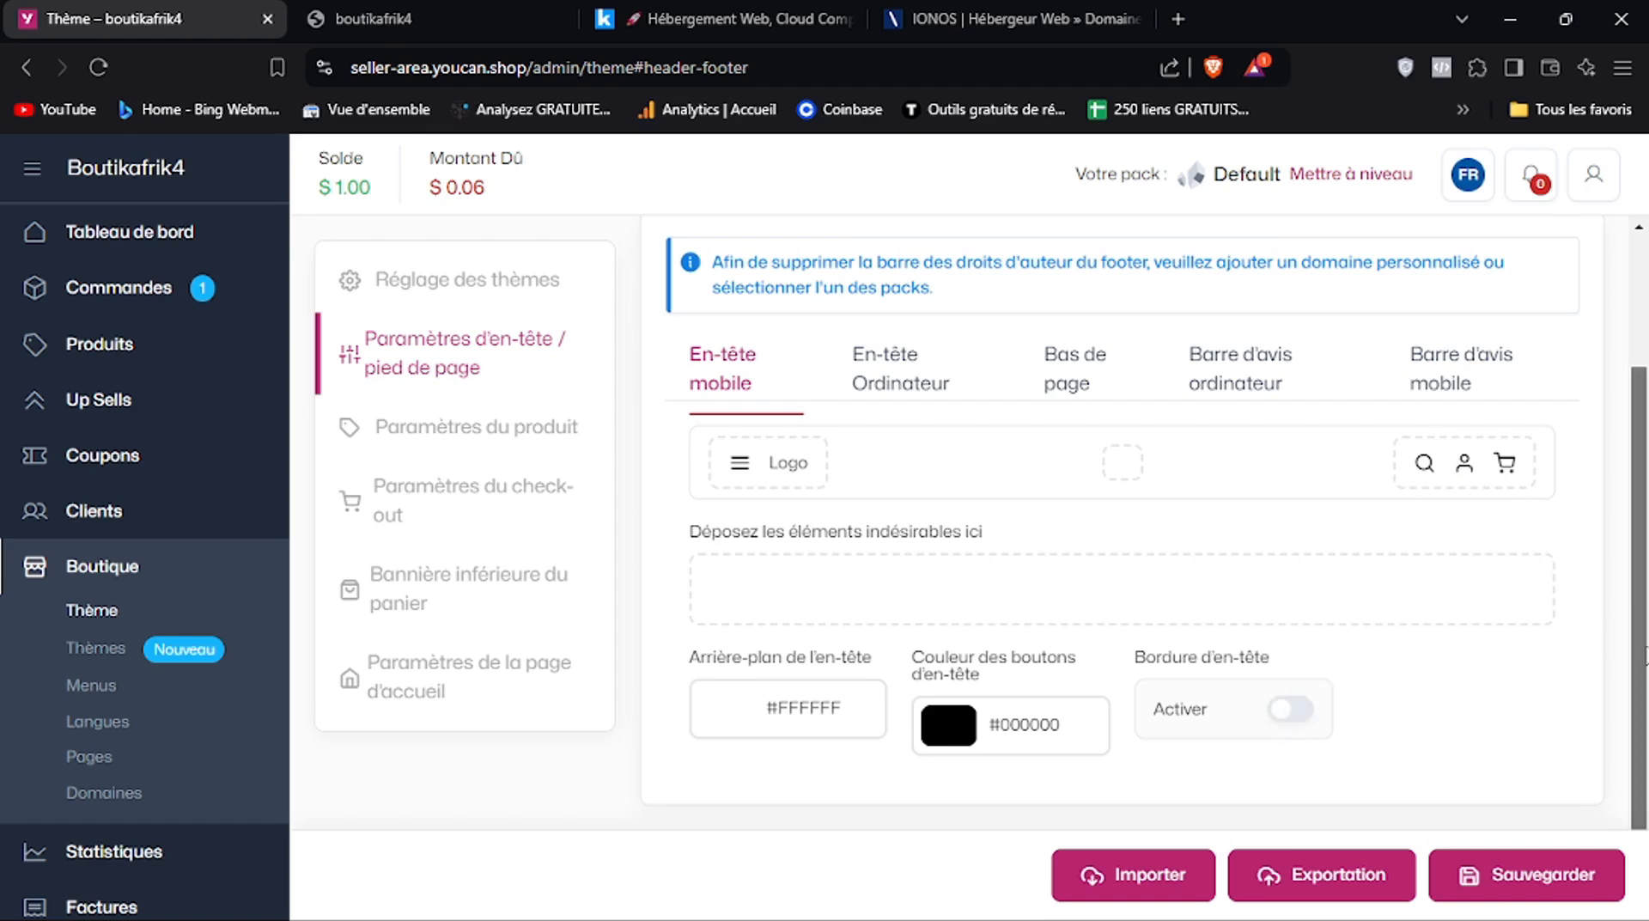
left_click(1482, 889)
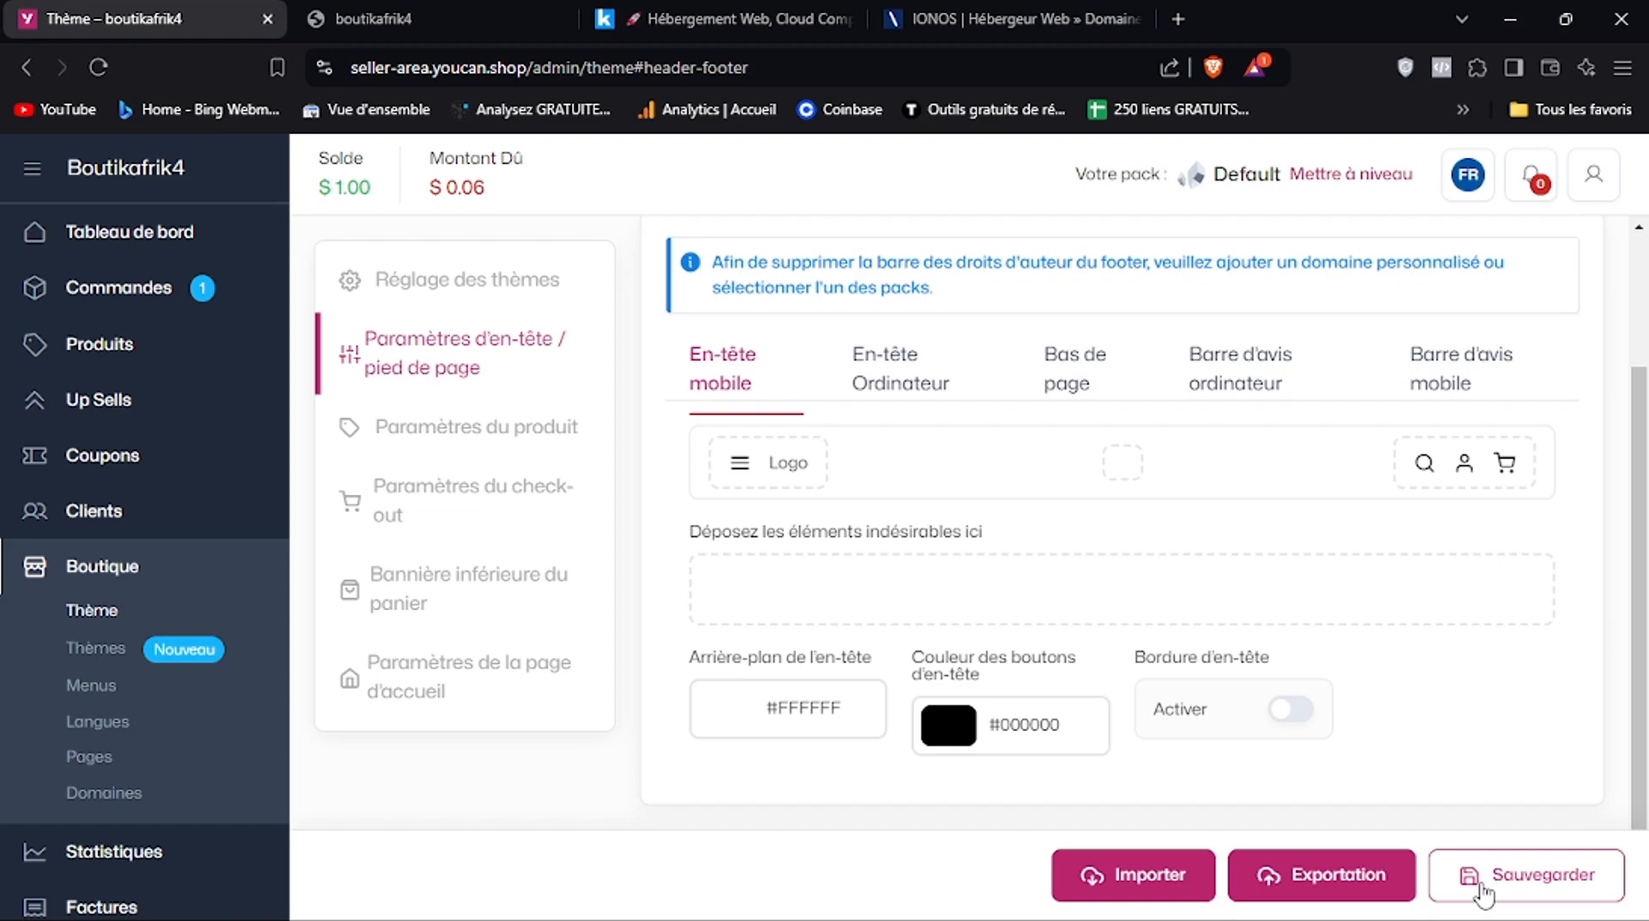
scroll(1645, 541, "up", 1)
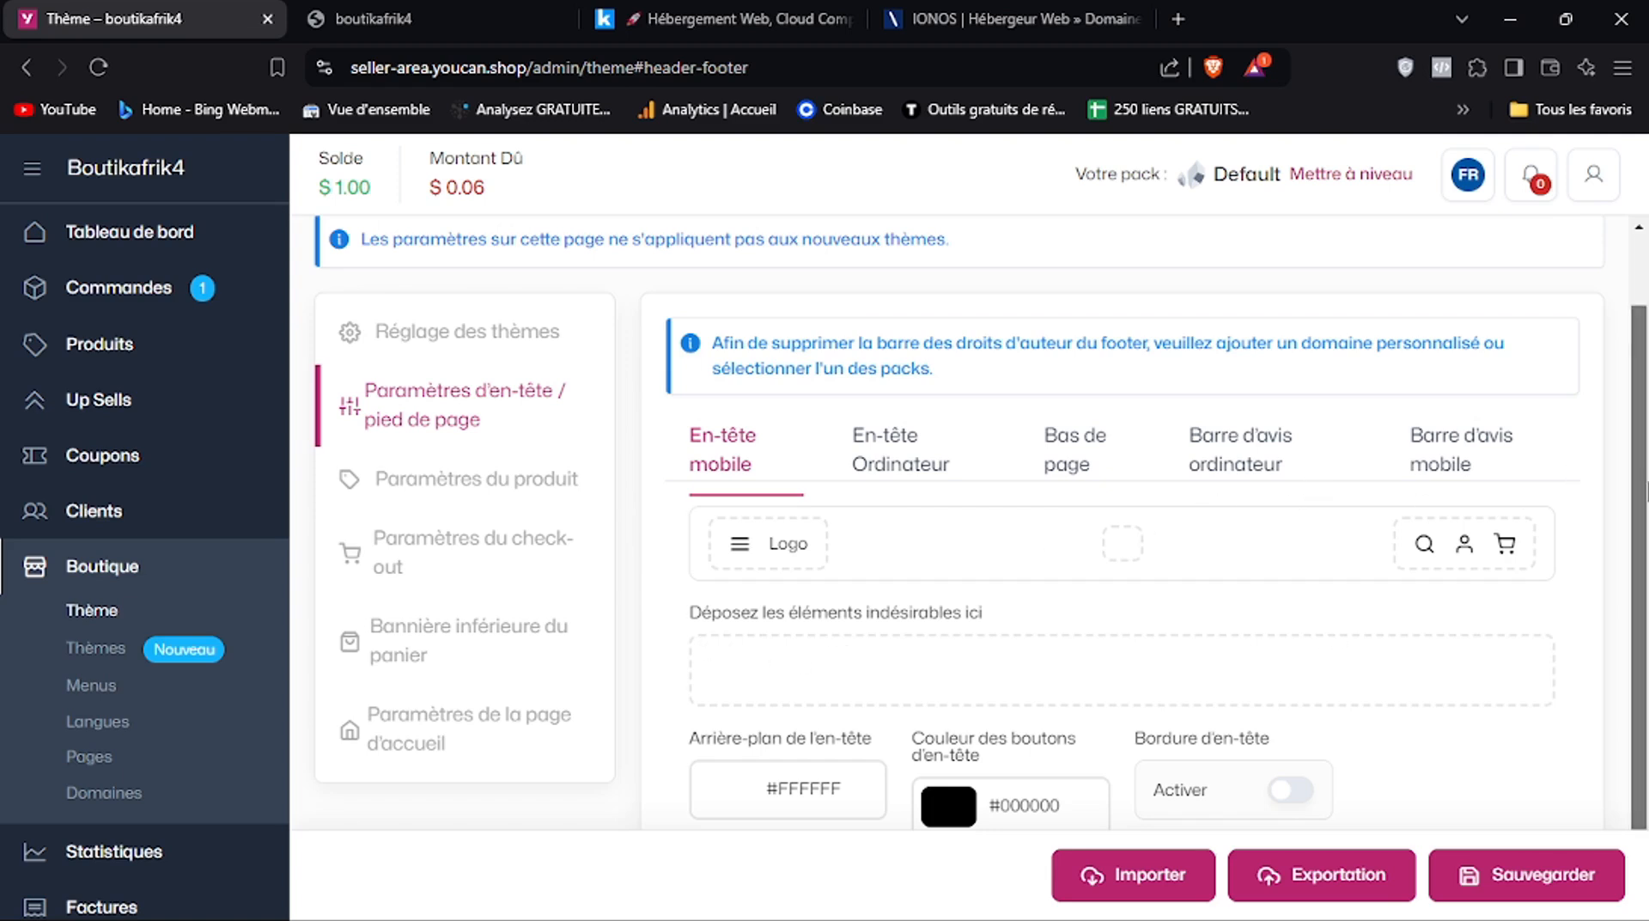
Turn on the mobile header's border, set its colour to the preset white FFFFFF and save the theme settings
scroll(868, 365, "down", 1)
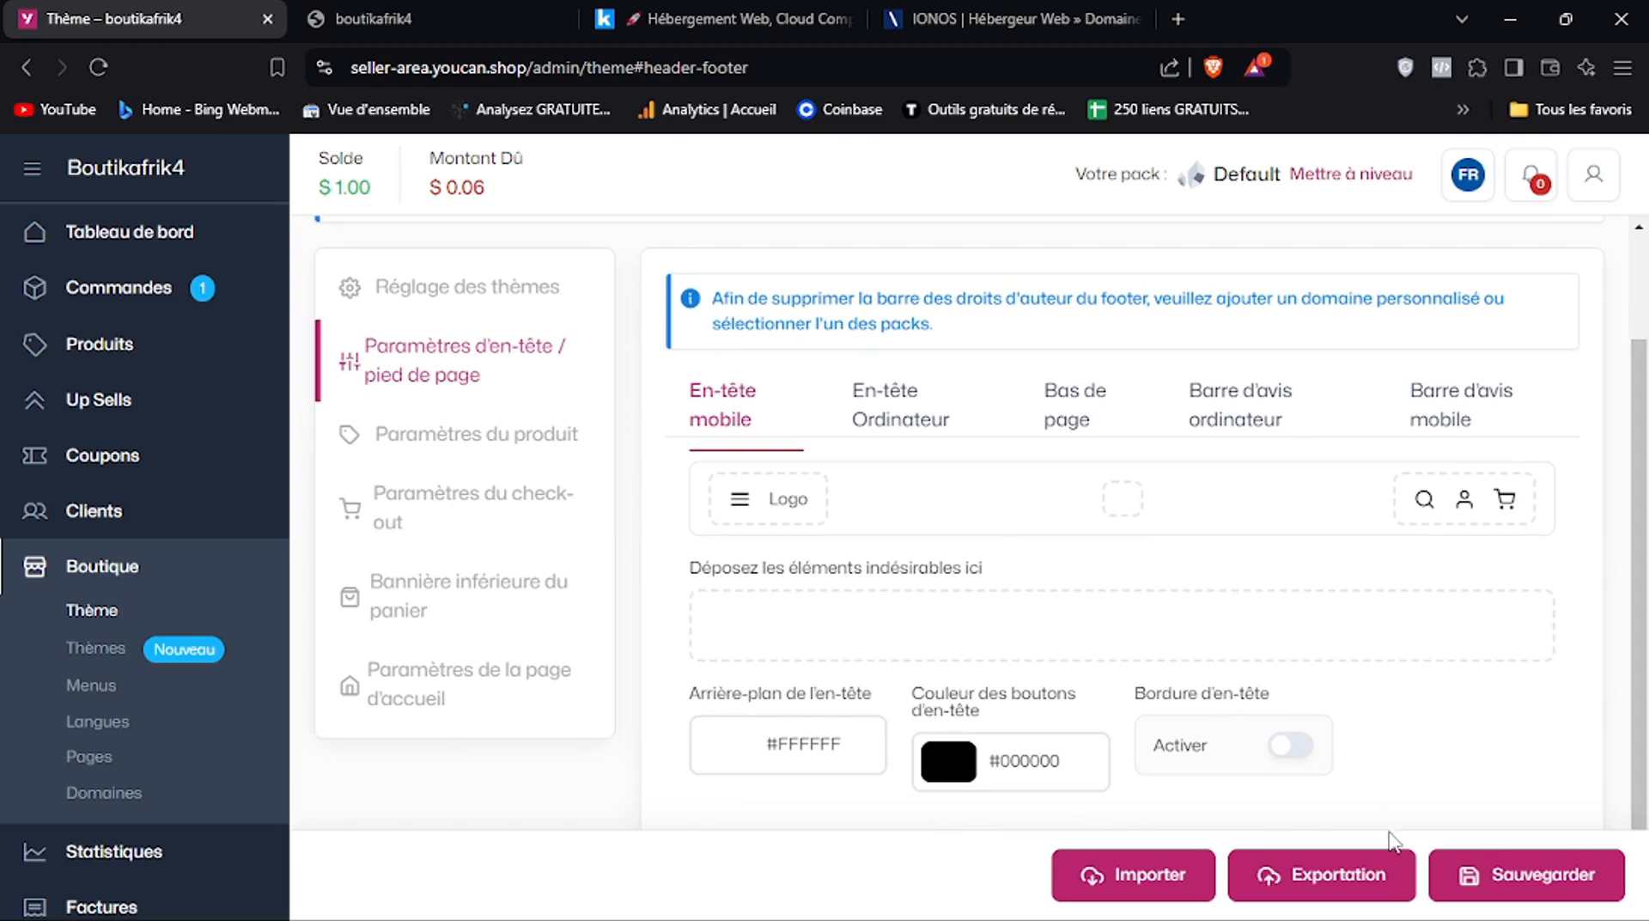
left_click(1300, 759)
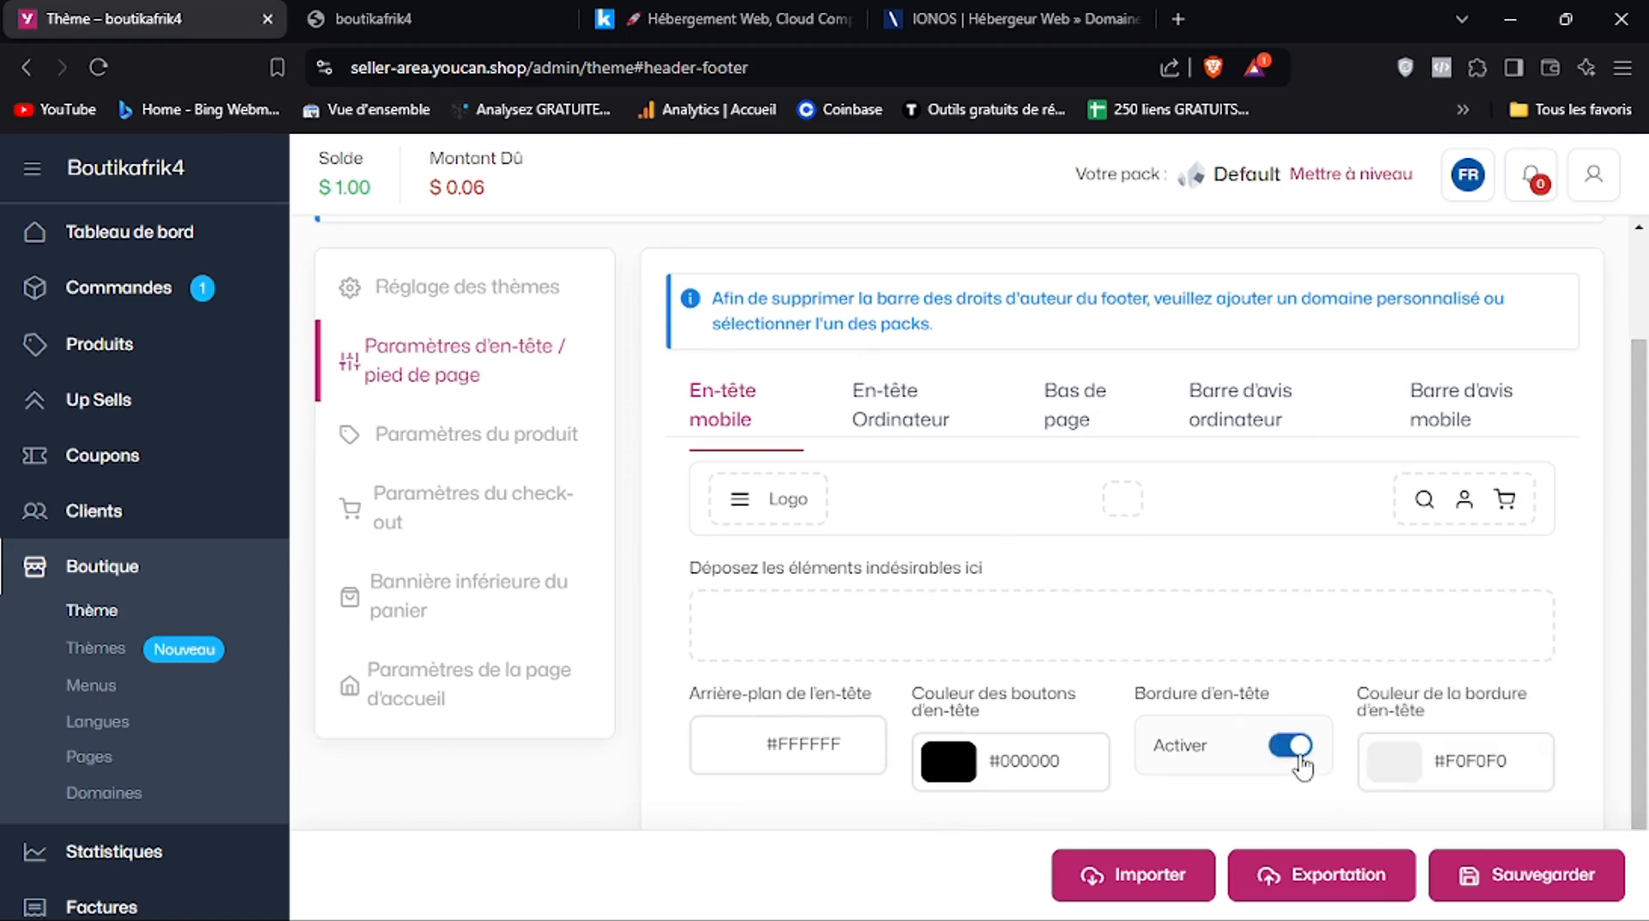
left_click(1388, 764)
left_click(1498, 704)
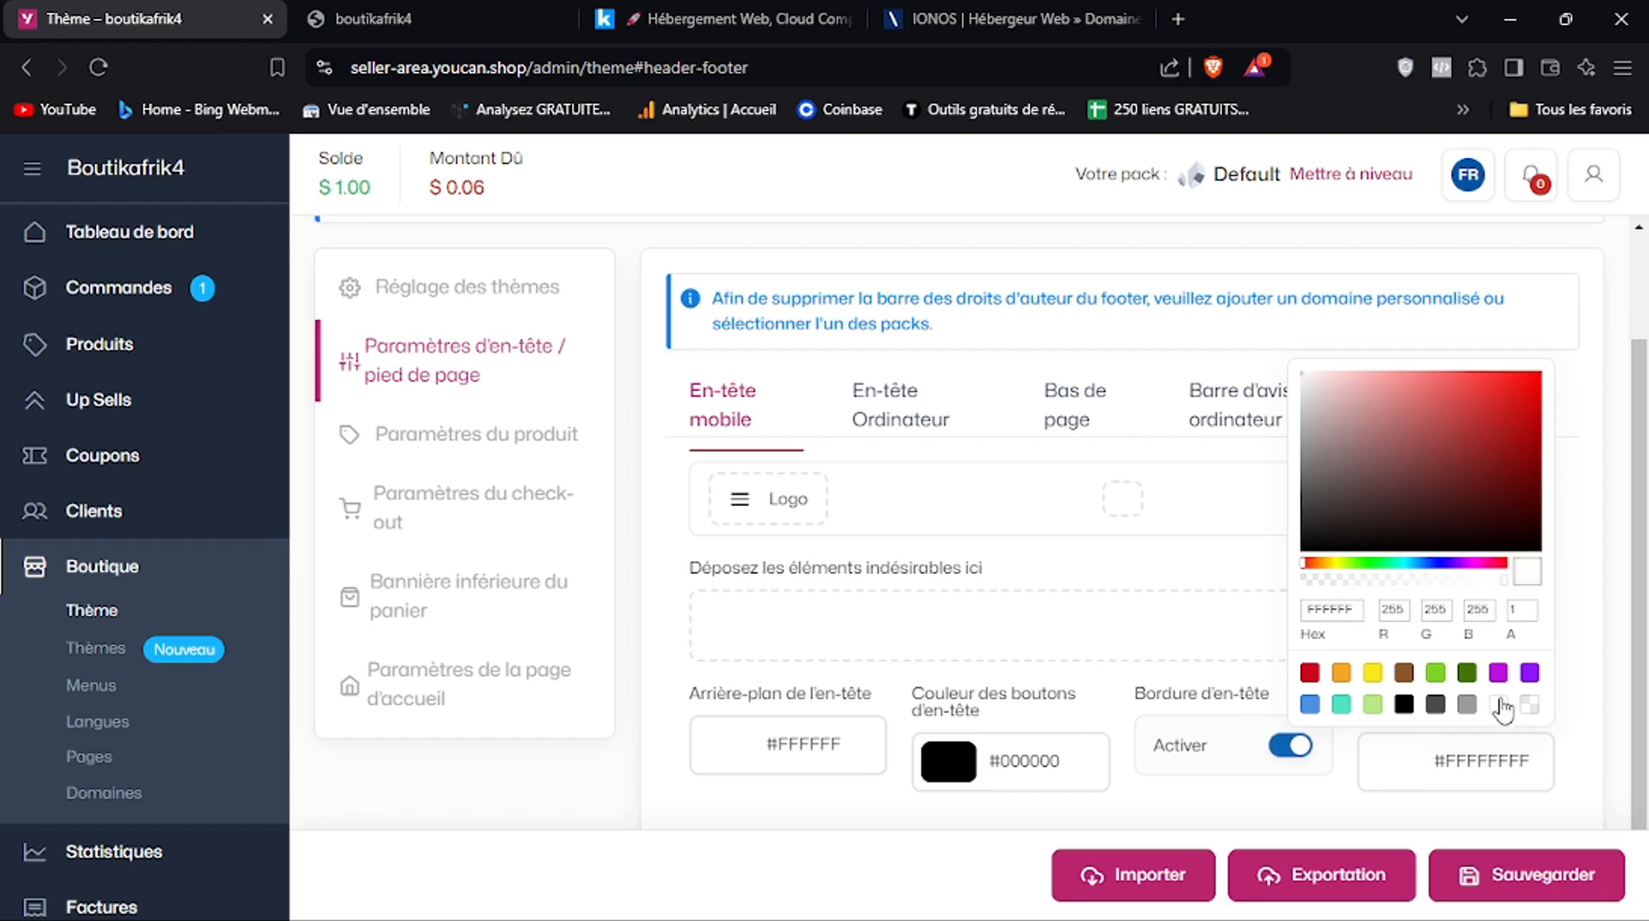
left_click(1484, 875)
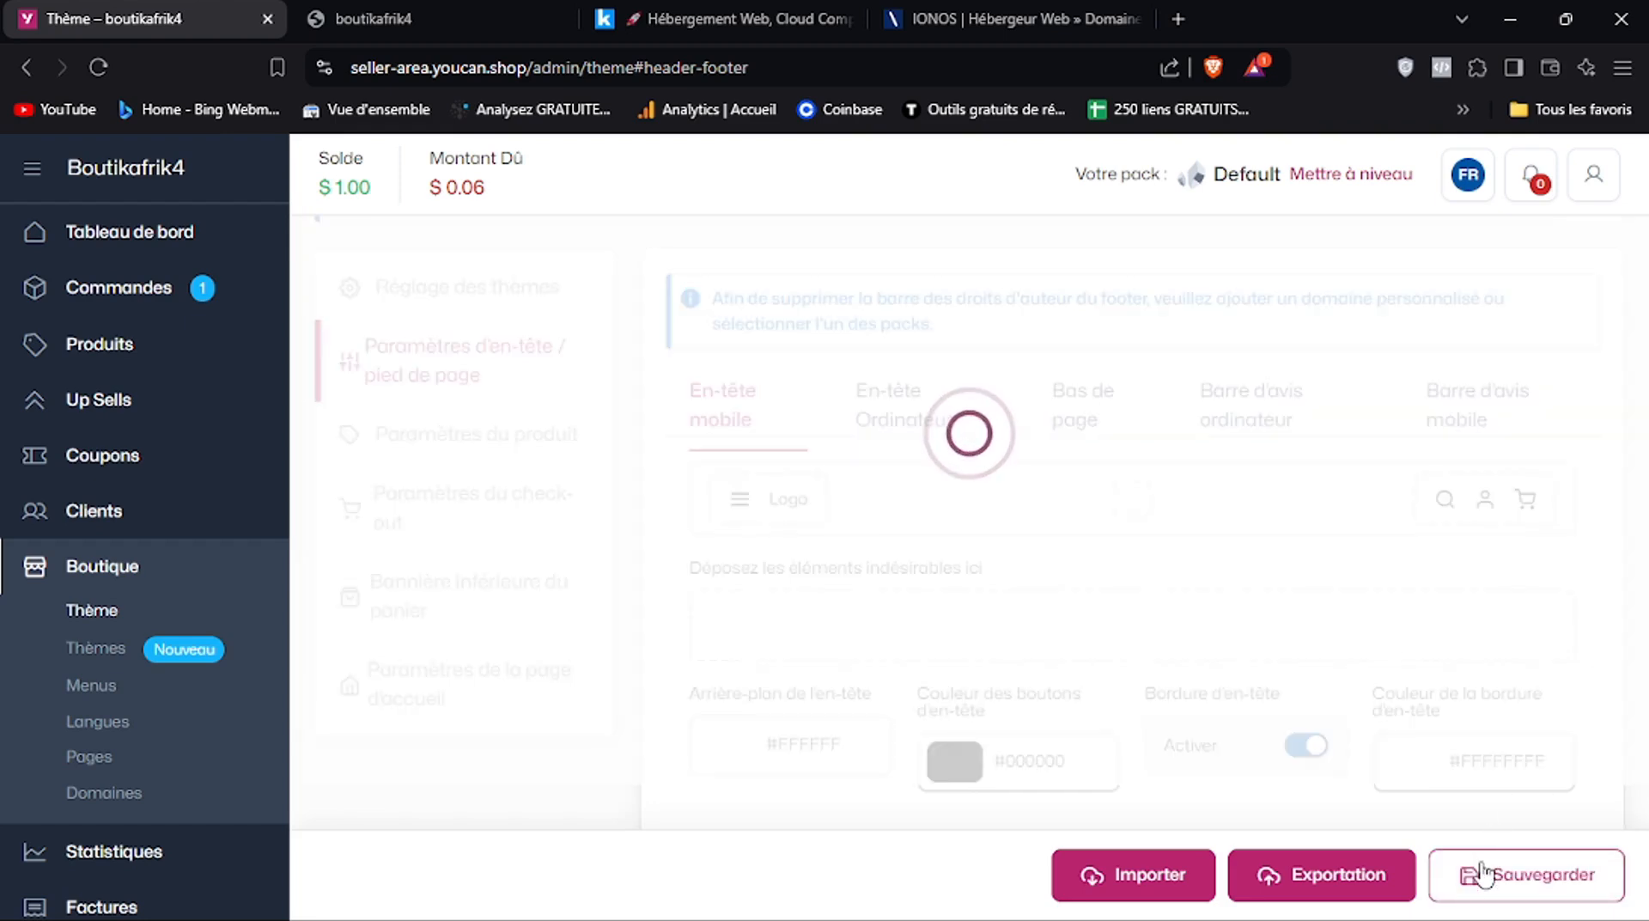
Set the desktop header's border colour to the preset white FFFFFF and save the theme settings
left_click(904, 429)
scroll(1289, 687, "down", 1)
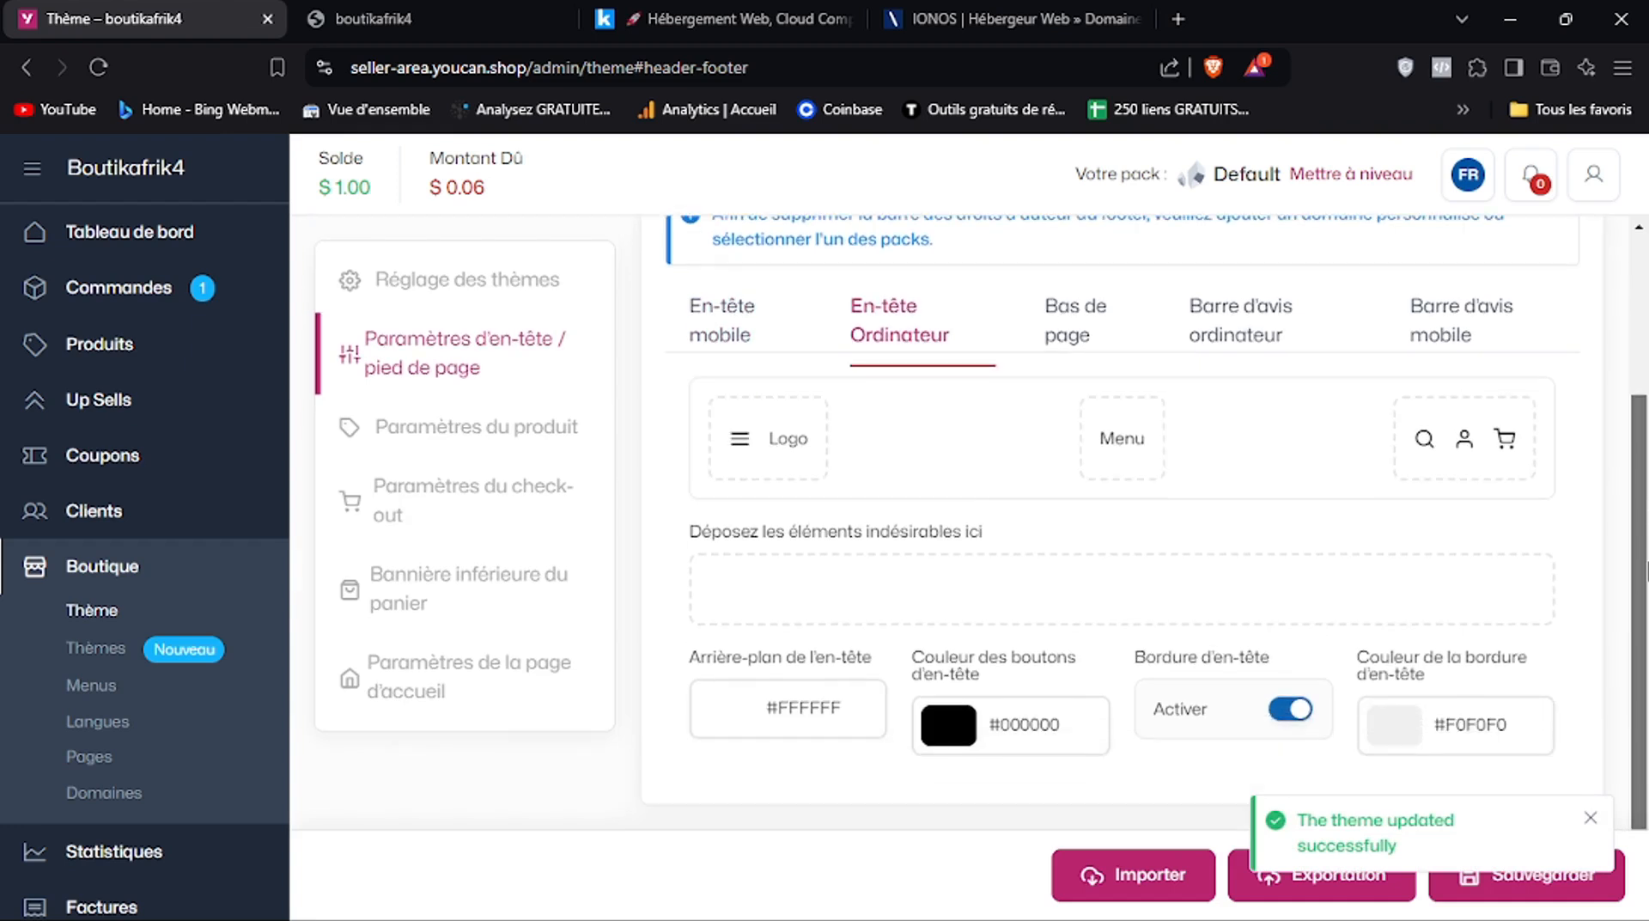
left_click(1387, 731)
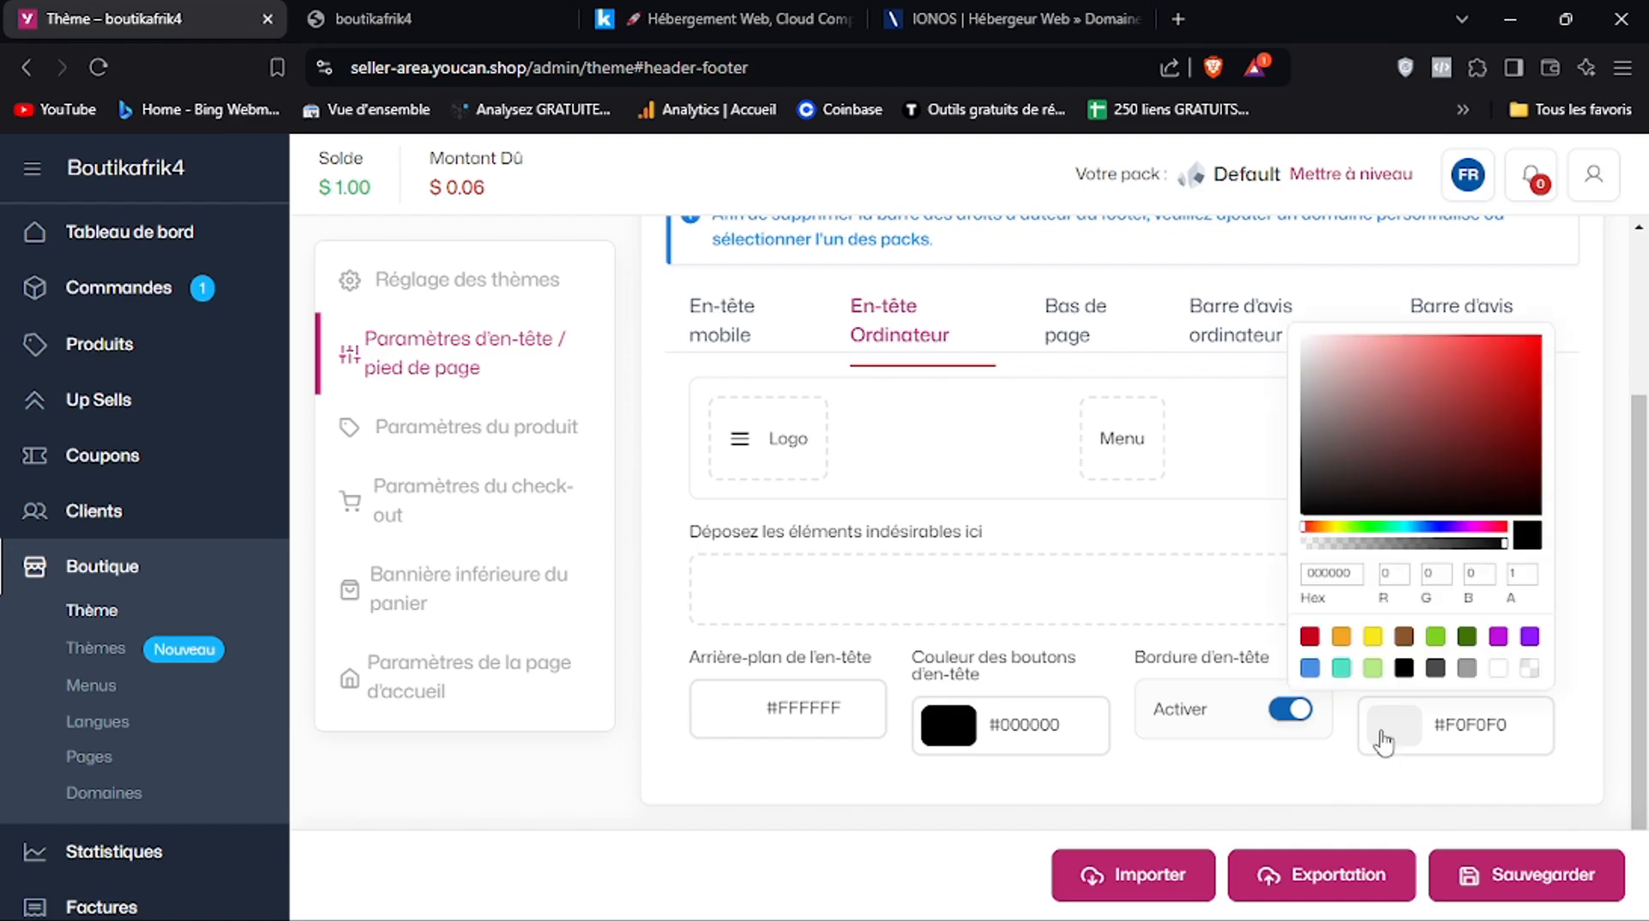
left_click(1497, 669)
left_click(1491, 878)
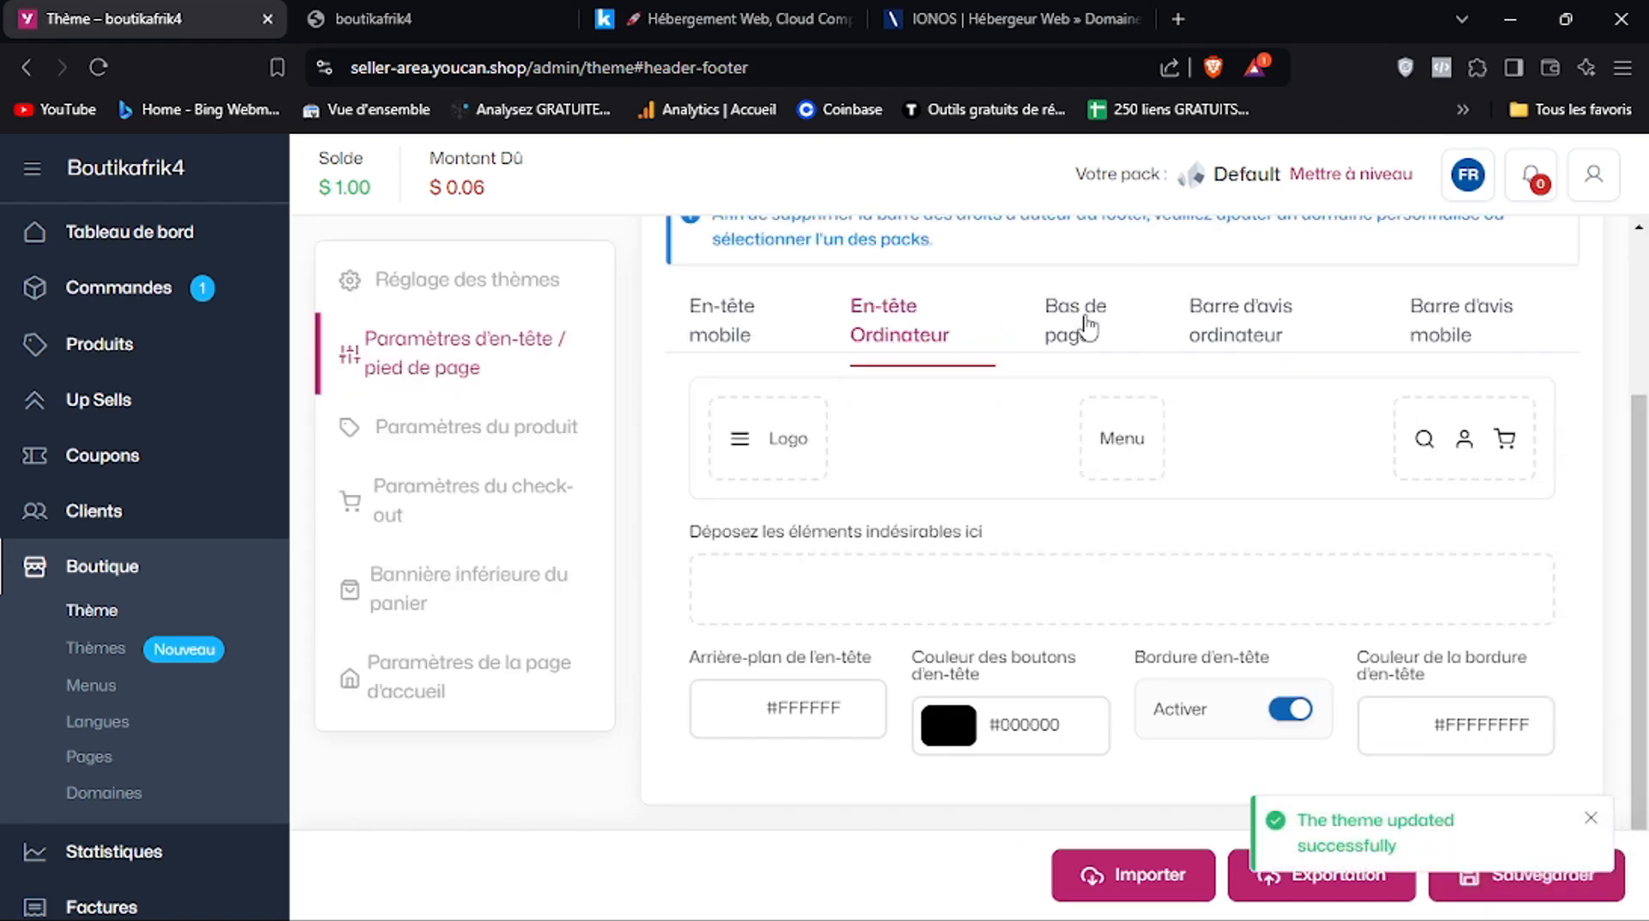
Set the footer's border colour to the preset white FFFFFF and save the theme settings
left_click(1087, 327)
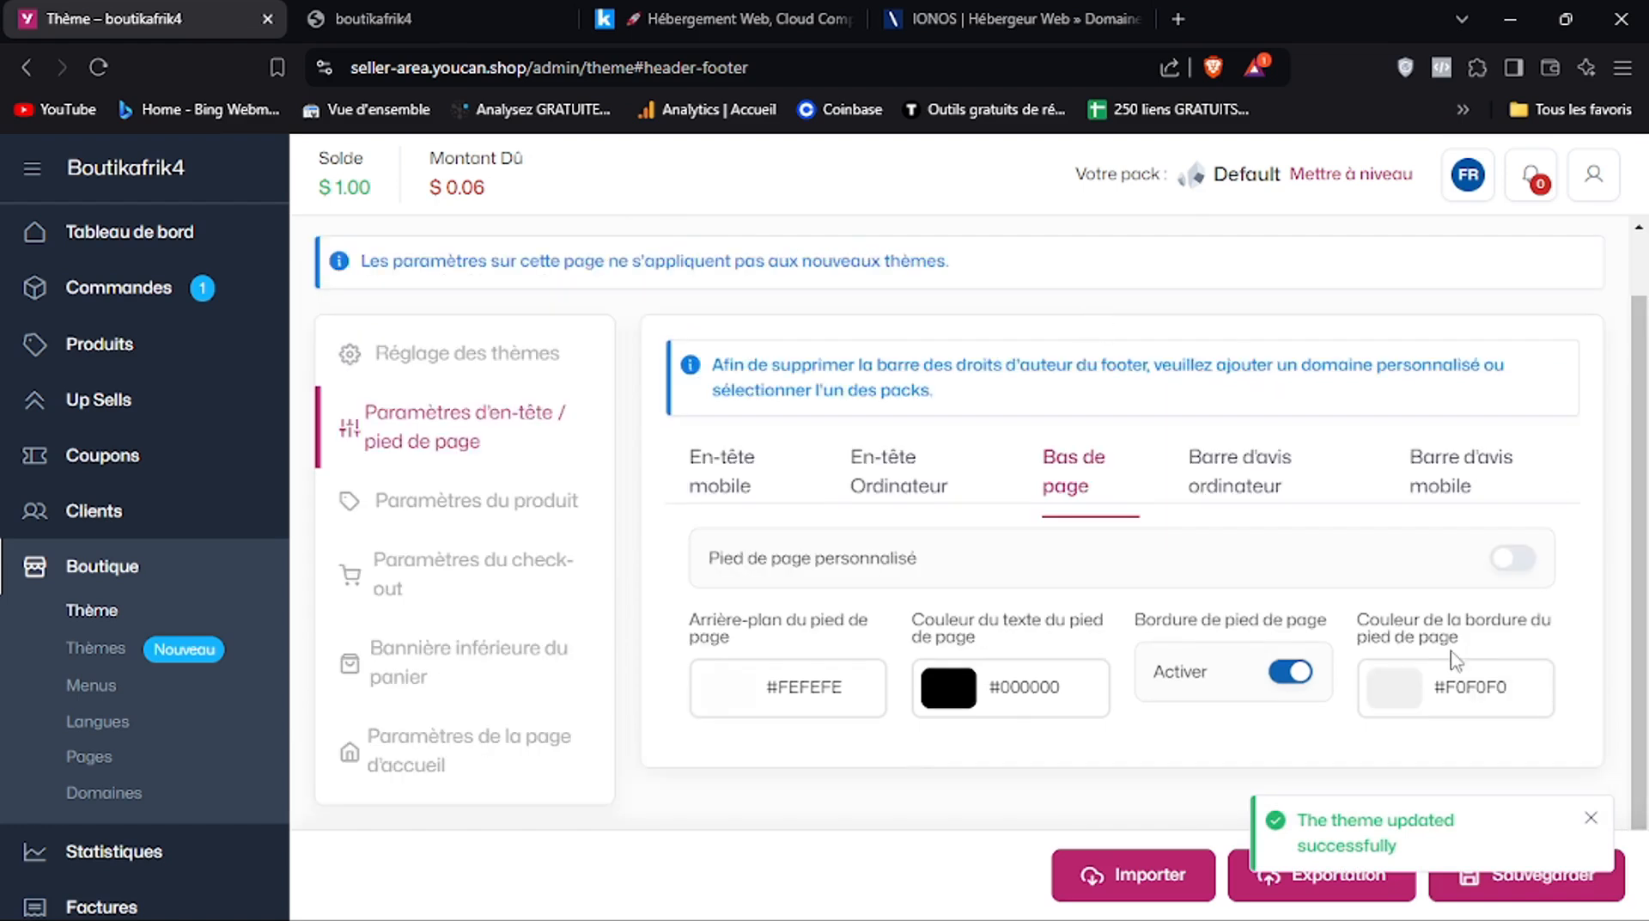
left_click(1415, 687)
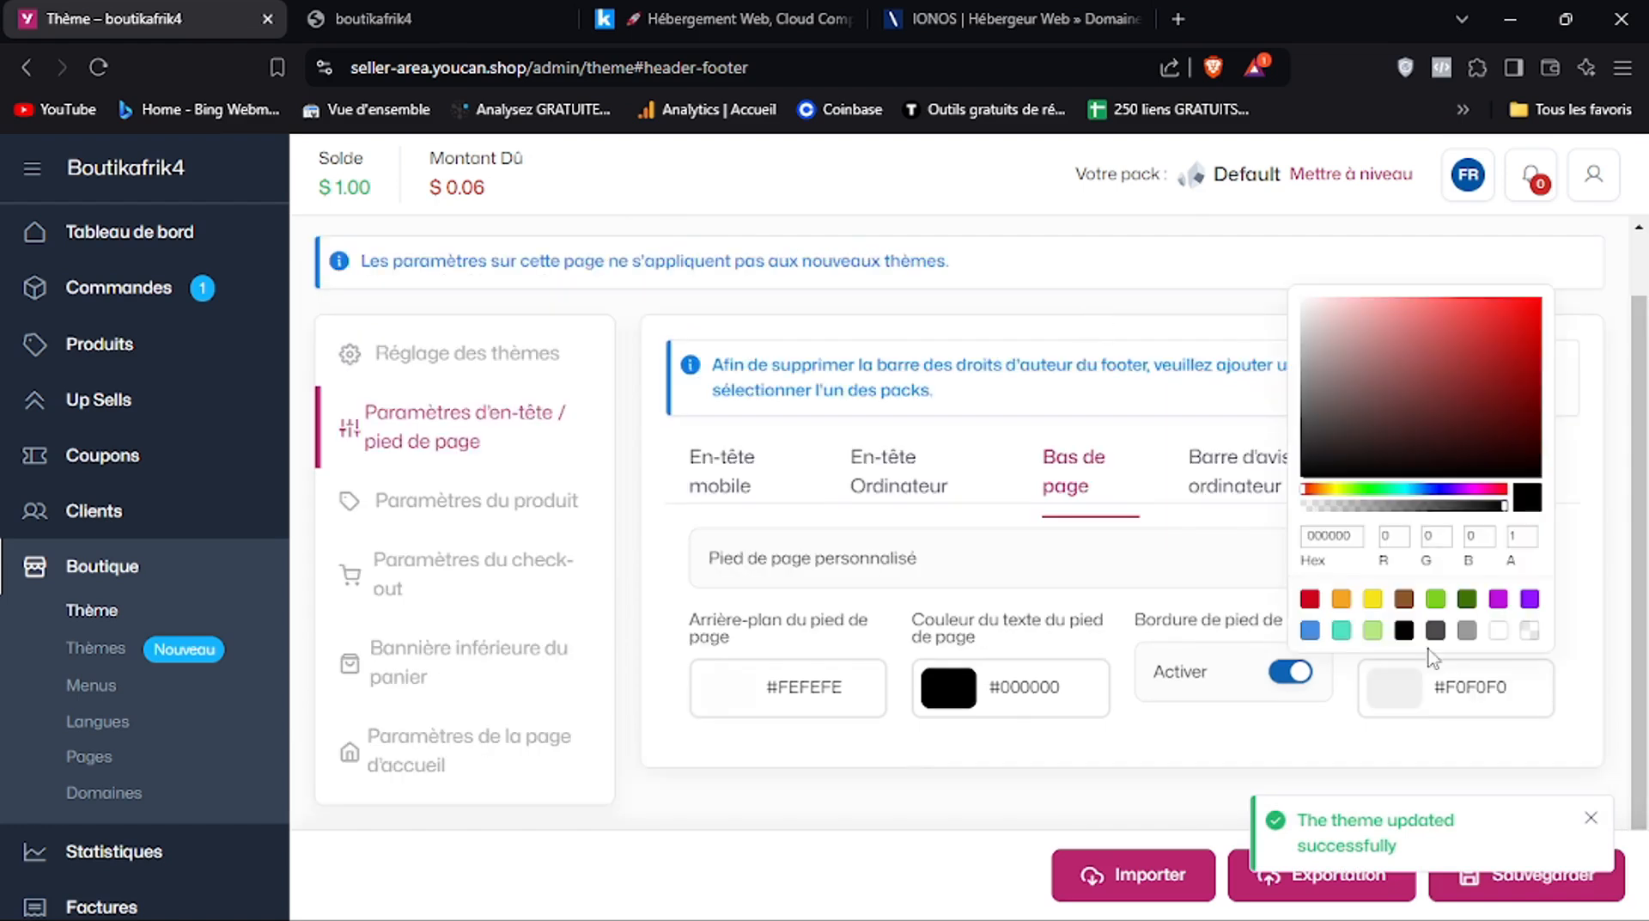
left_click(1500, 633)
left_click(1126, 774)
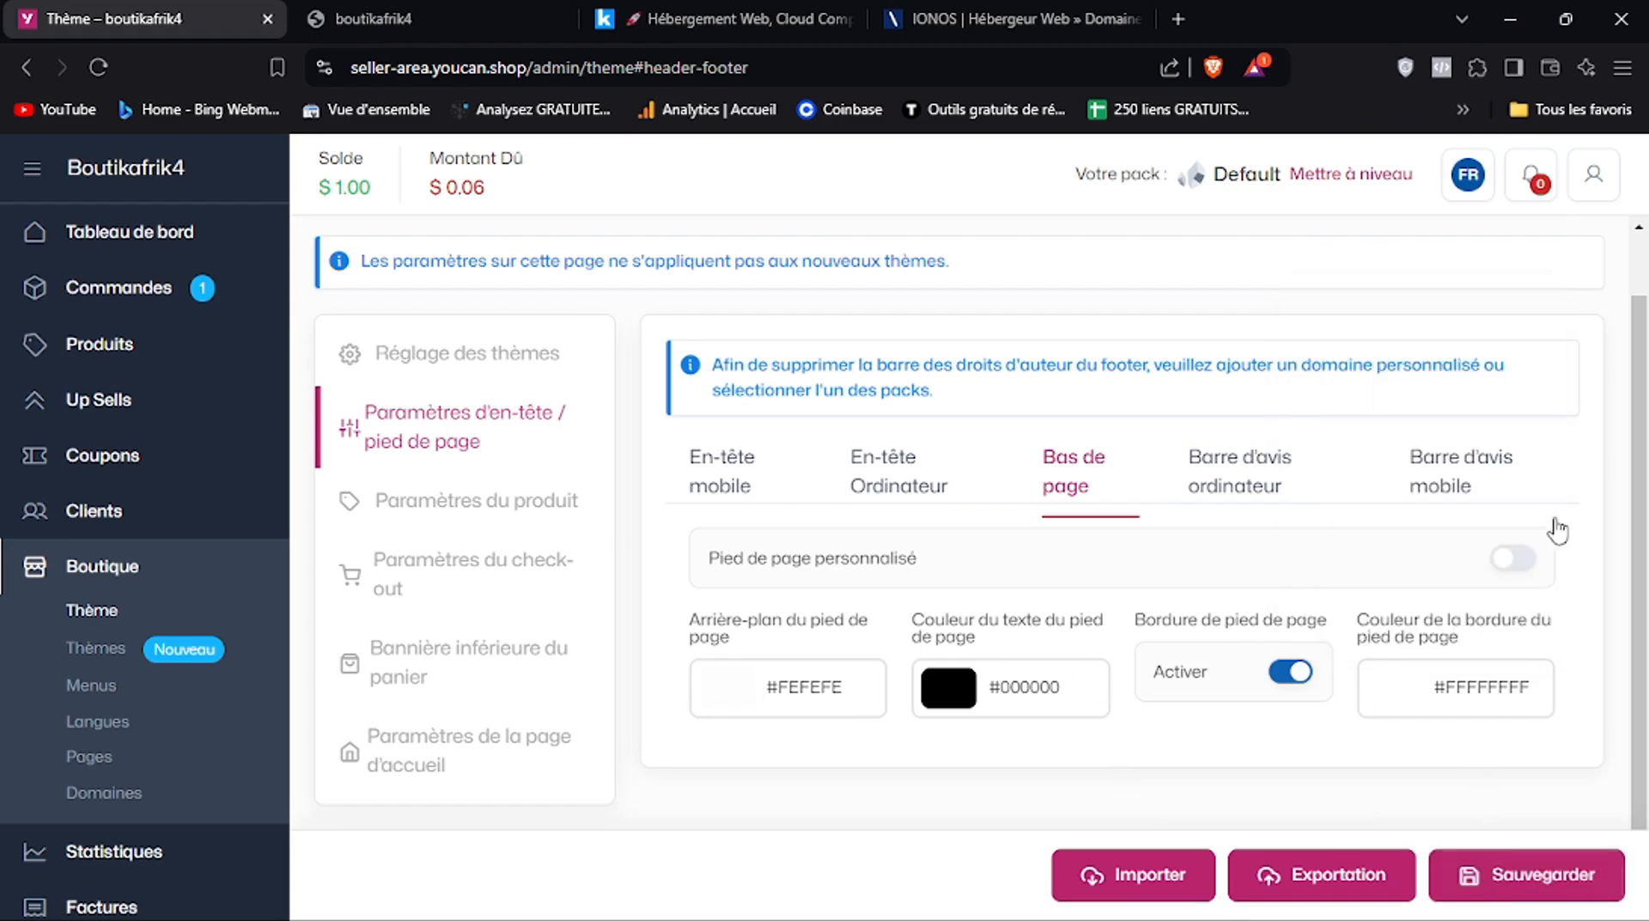
left_click(1499, 896)
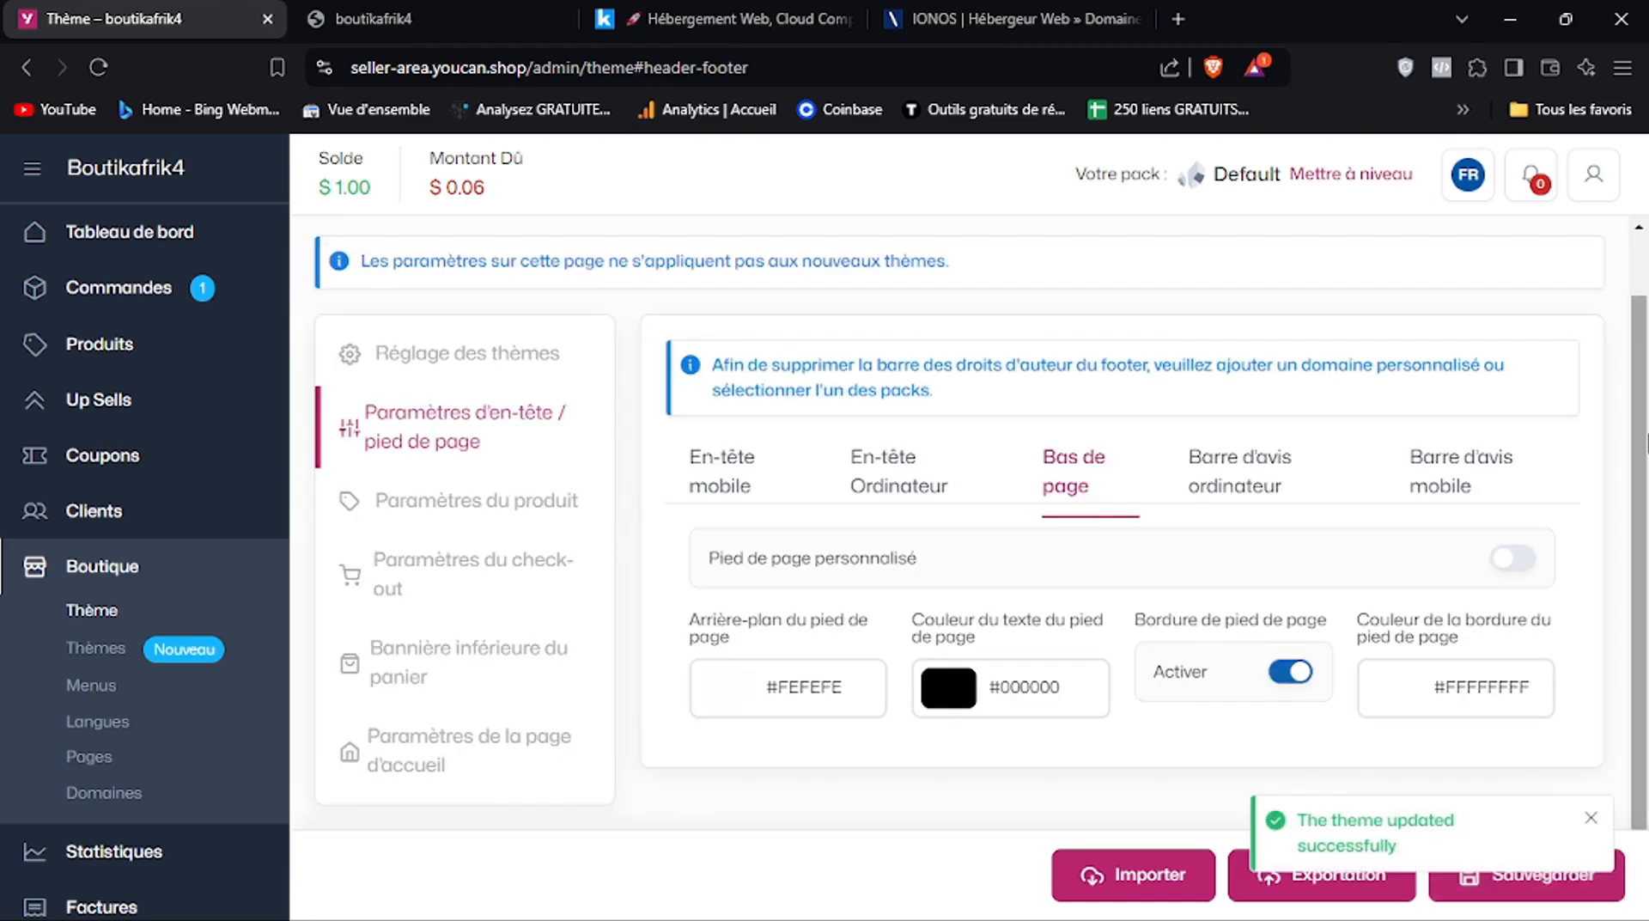
Delete the bold words "Offre spéciale :" from the start of the desktop notice bar's text
left_click(1230, 491)
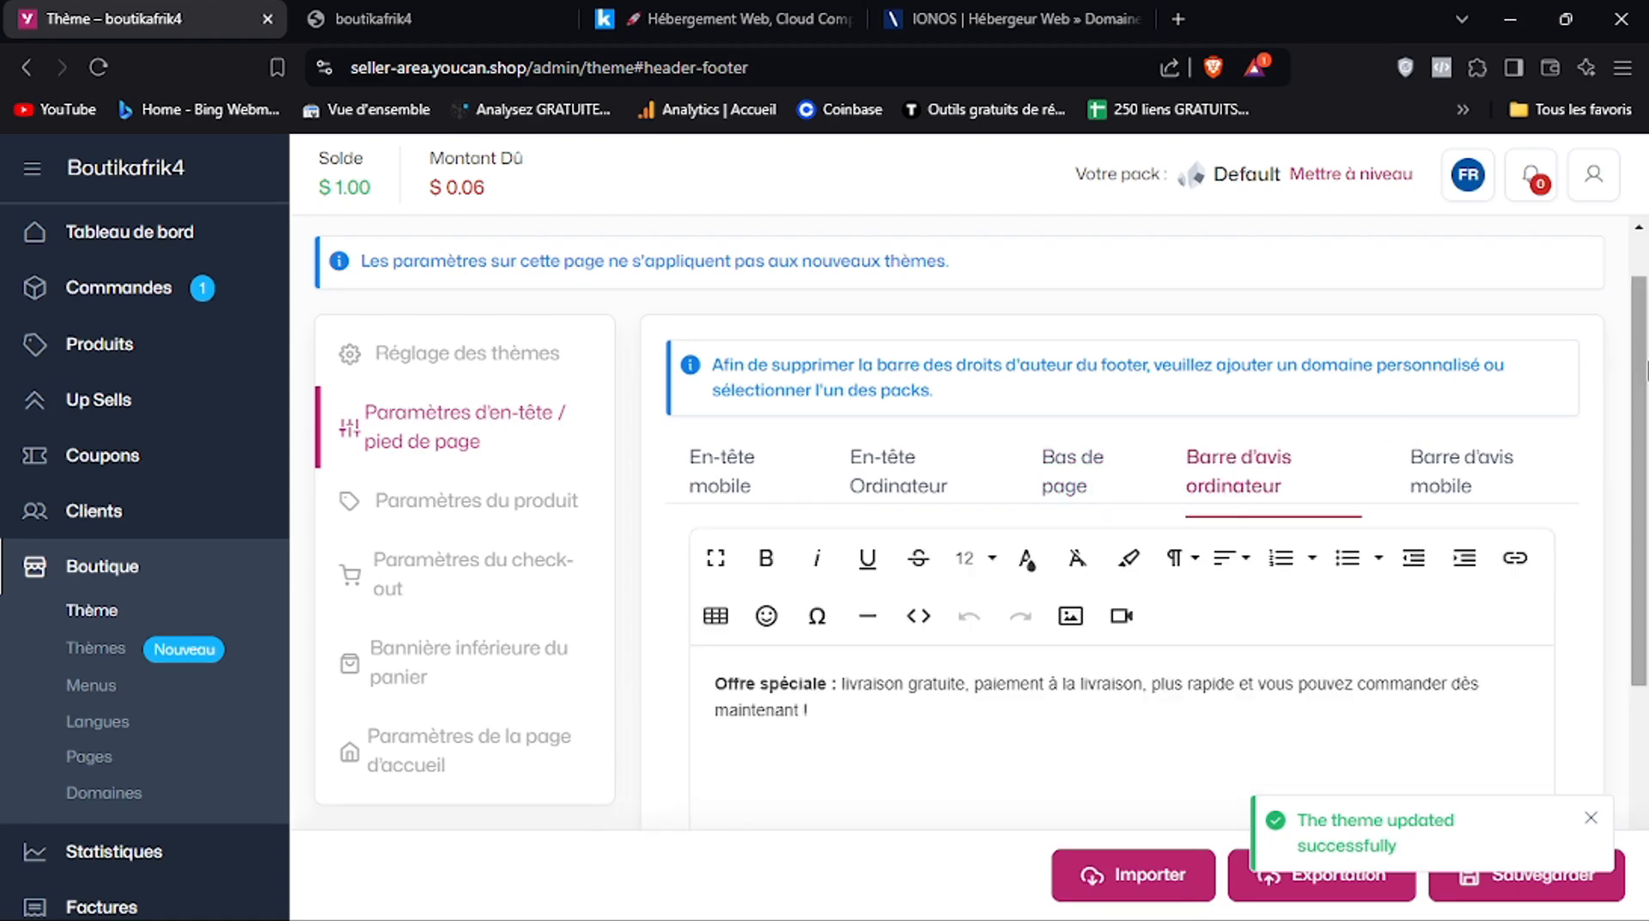
left_click_drag(1645, 370, 1646, 415)
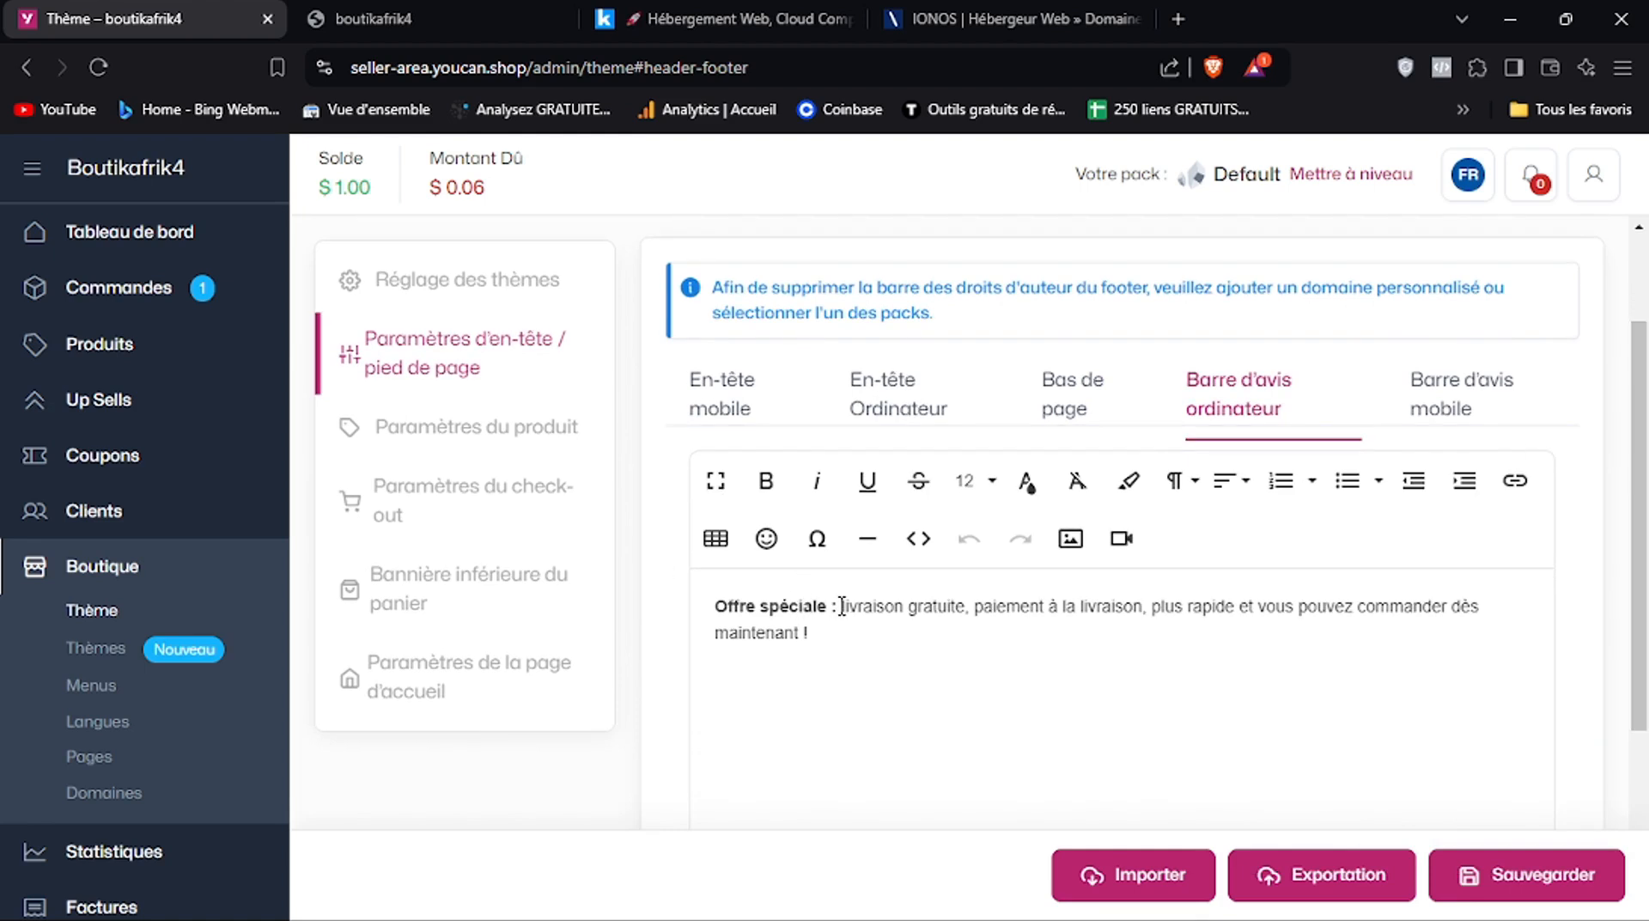
left_click_drag(842, 606, 529, 601)
key("BackSpace")
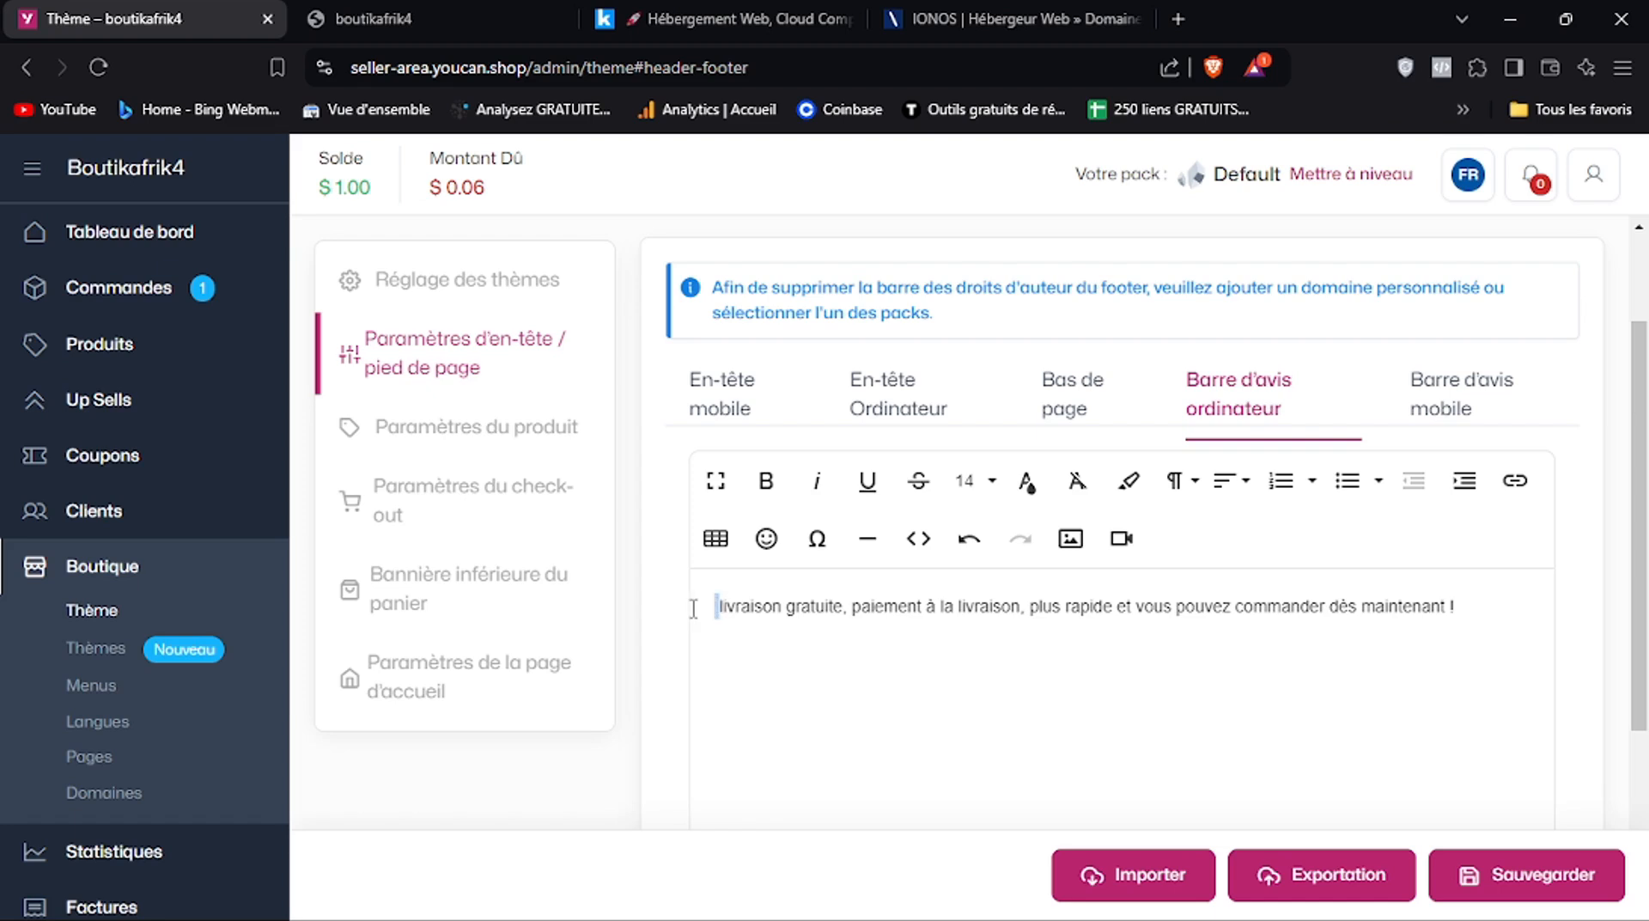
key("BackSpace")
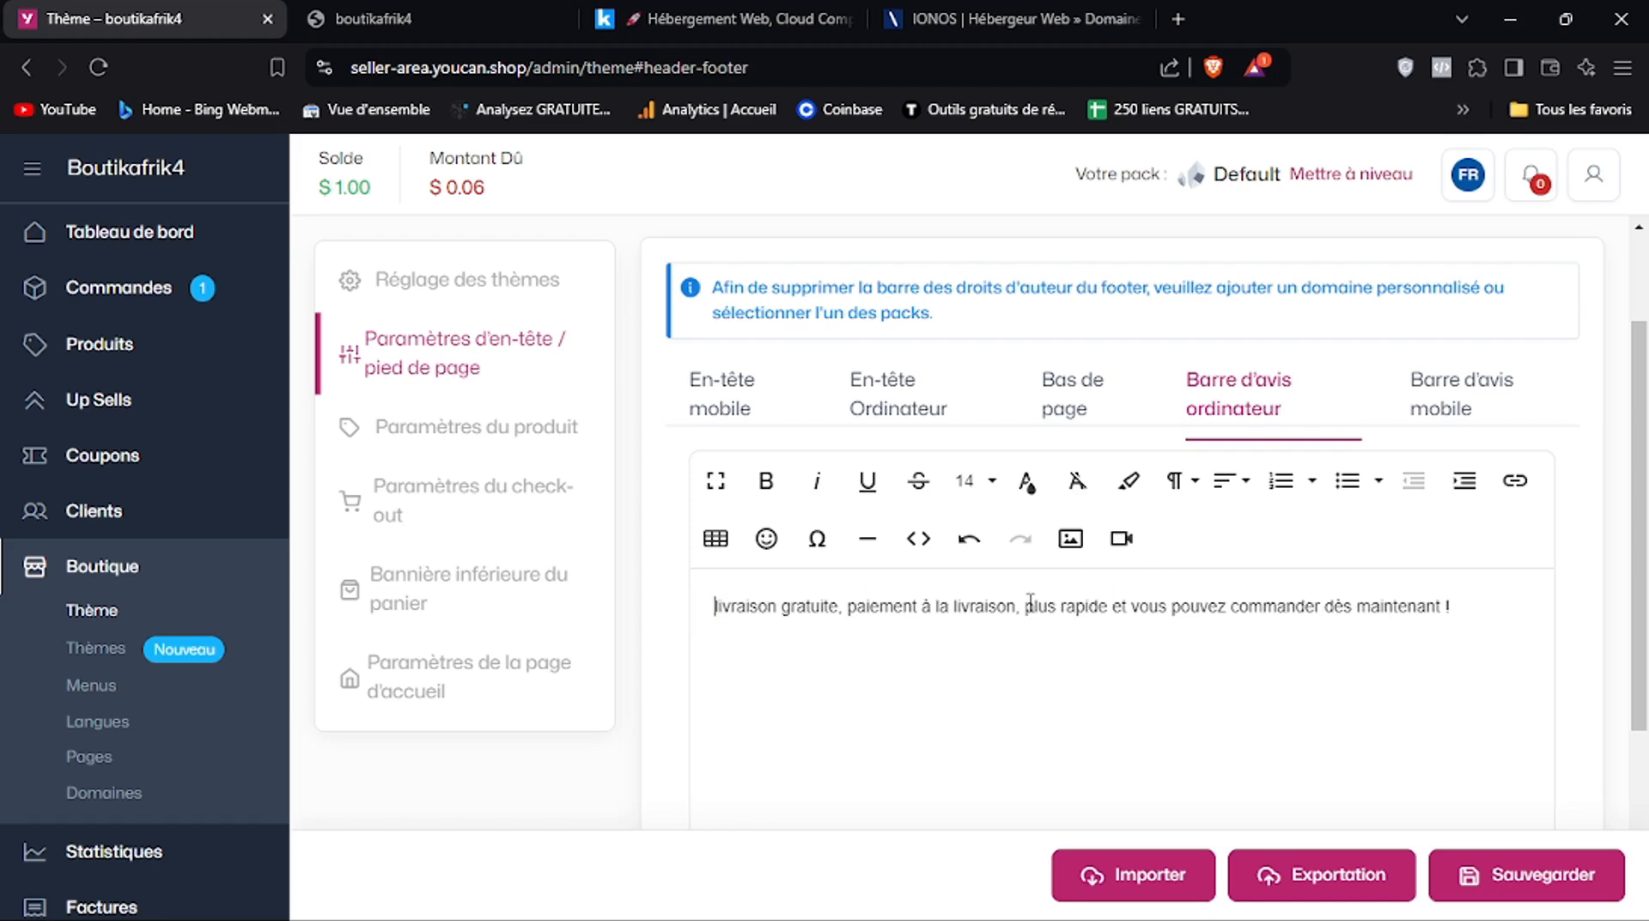
Check the notice bar on the storefront, keep the rest of its text and save the theme settings
left_click_drag(1020, 606, 1459, 608)
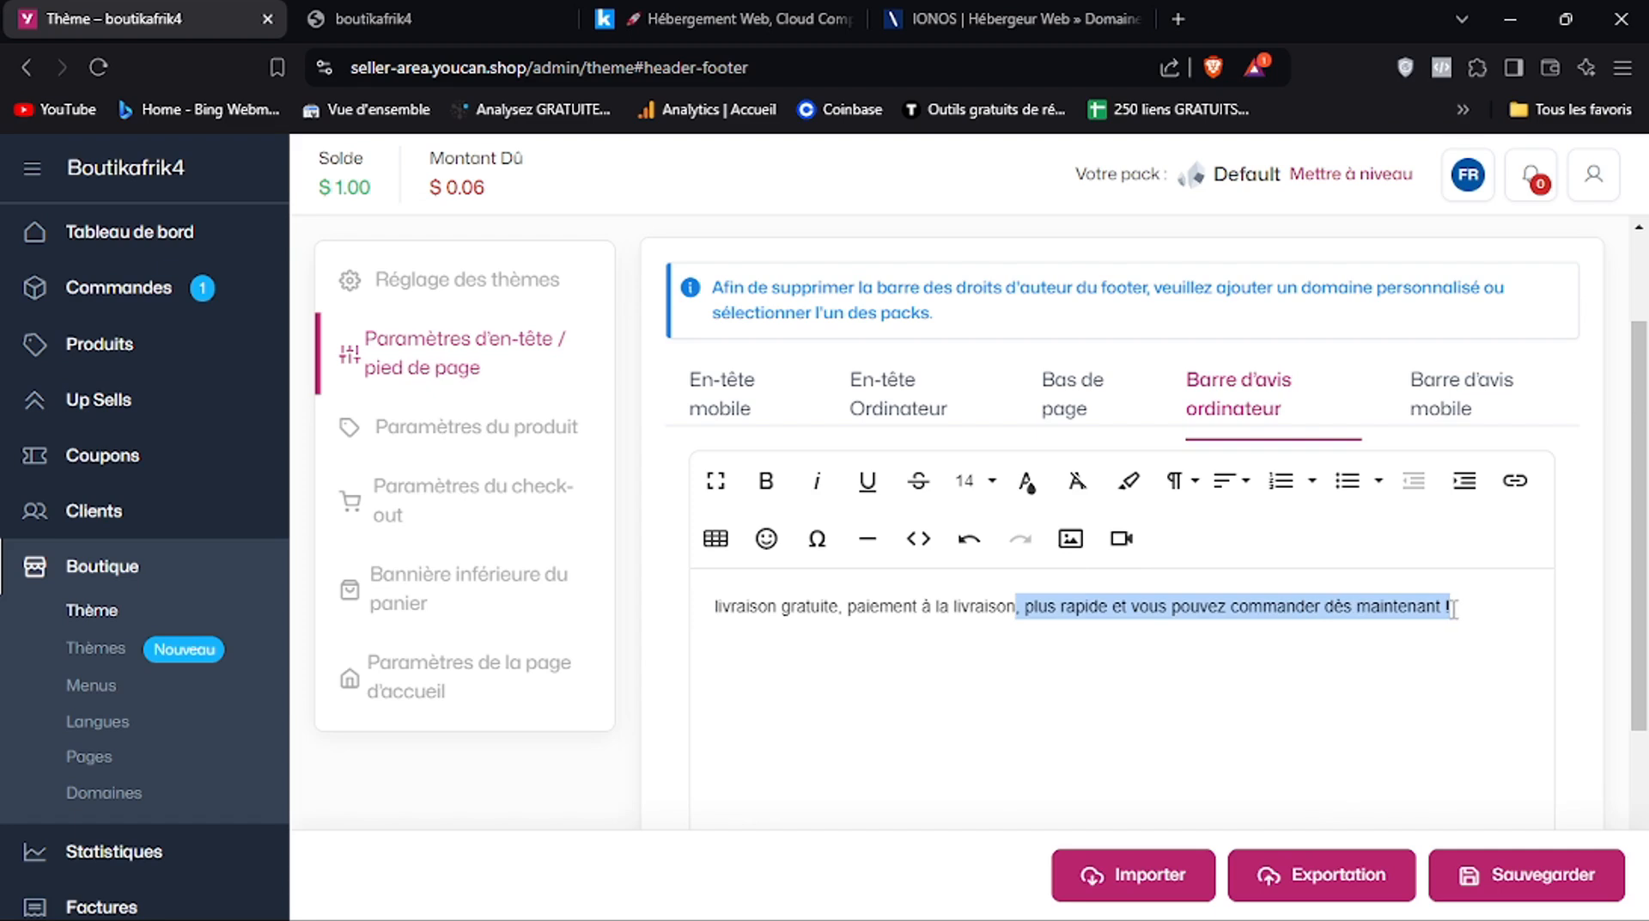
left_click(1473, 591)
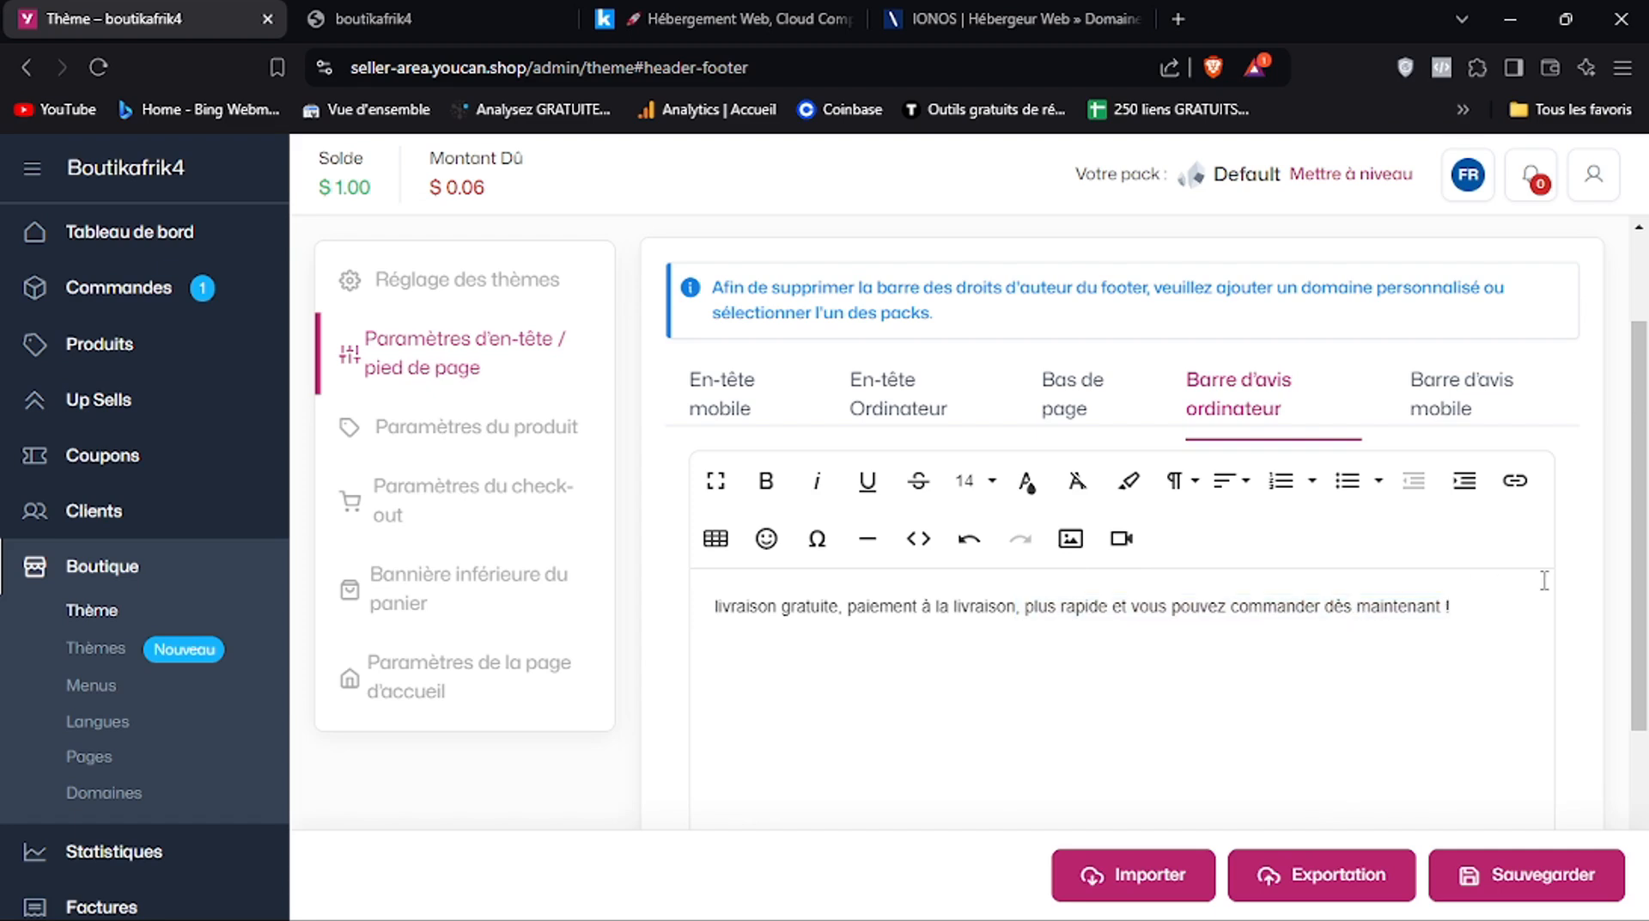
left_click(416, 11)
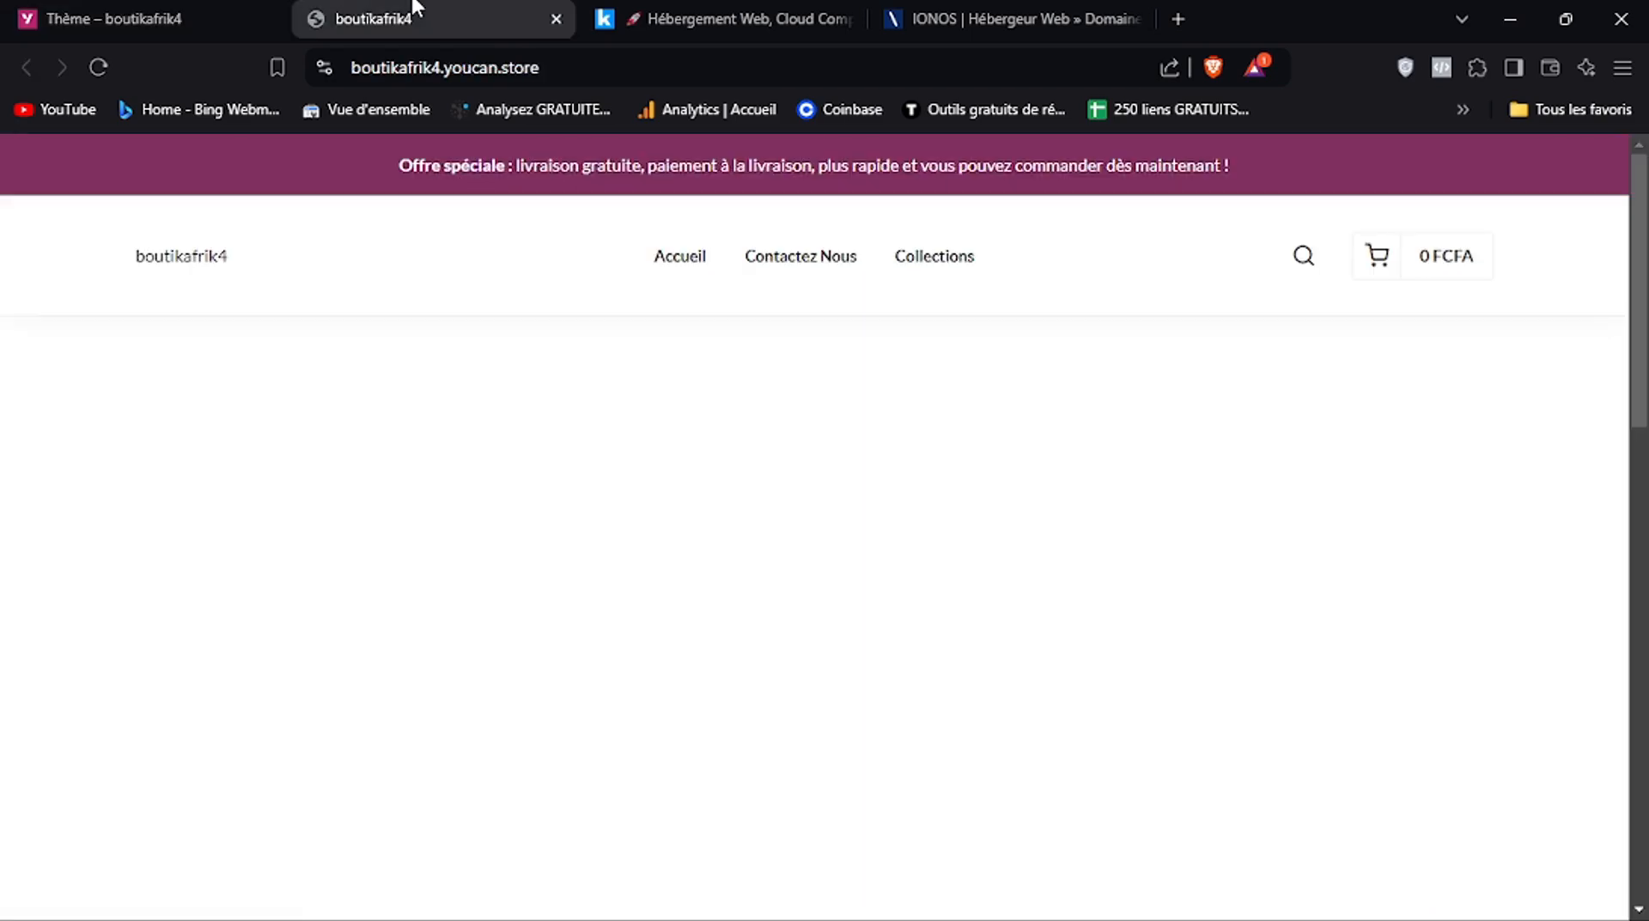
left_click(140, 18)
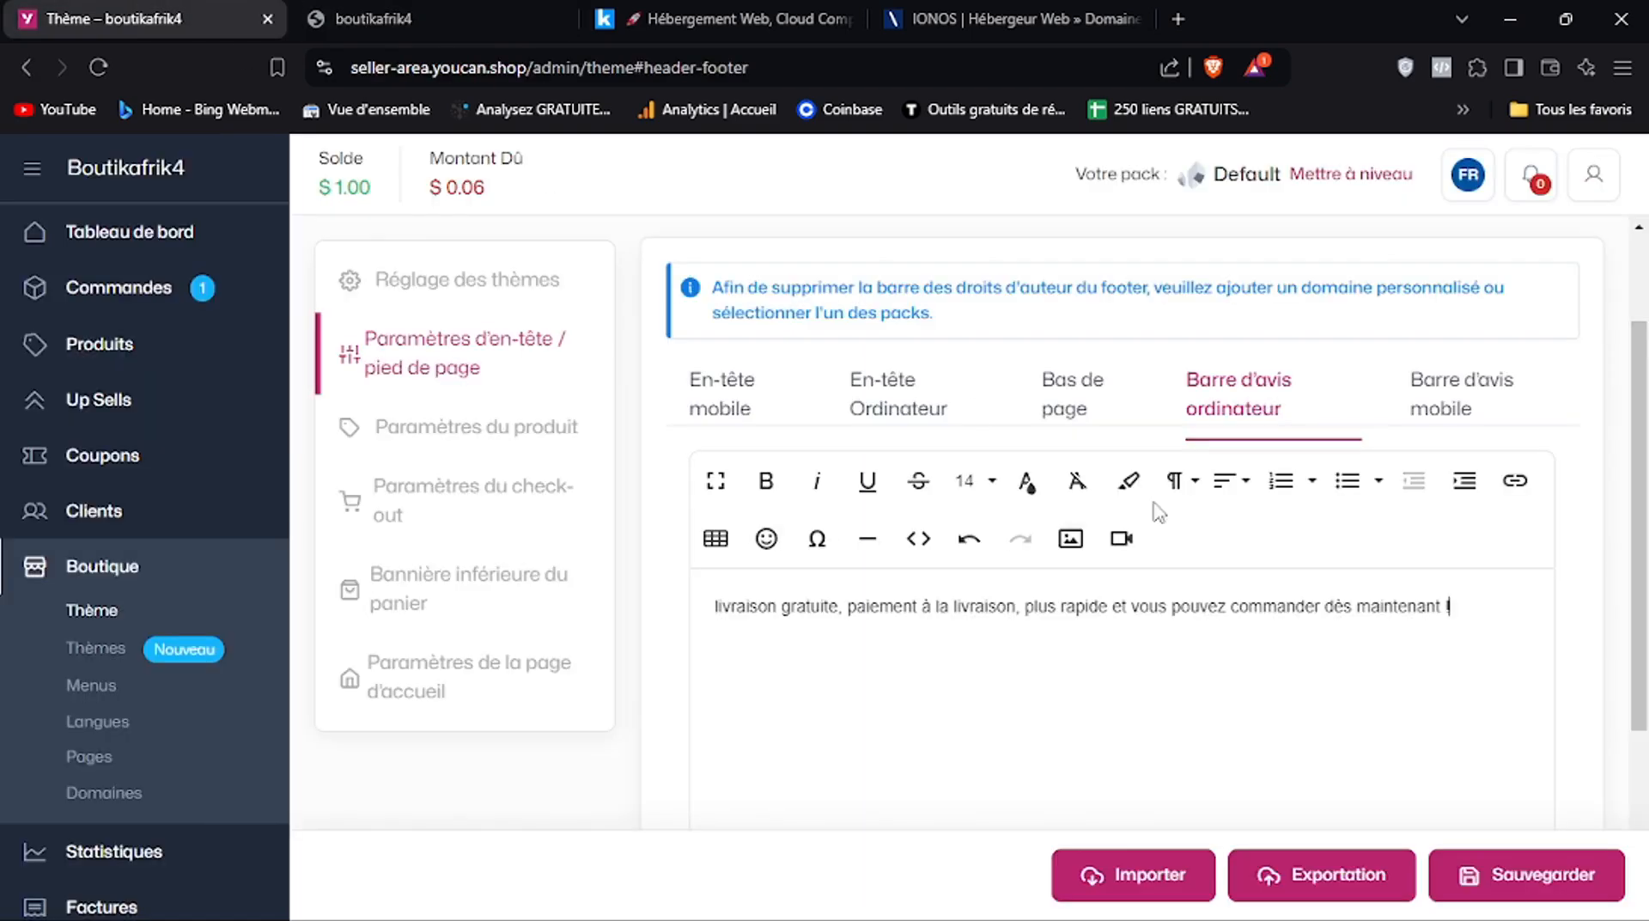
left_click(1529, 885)
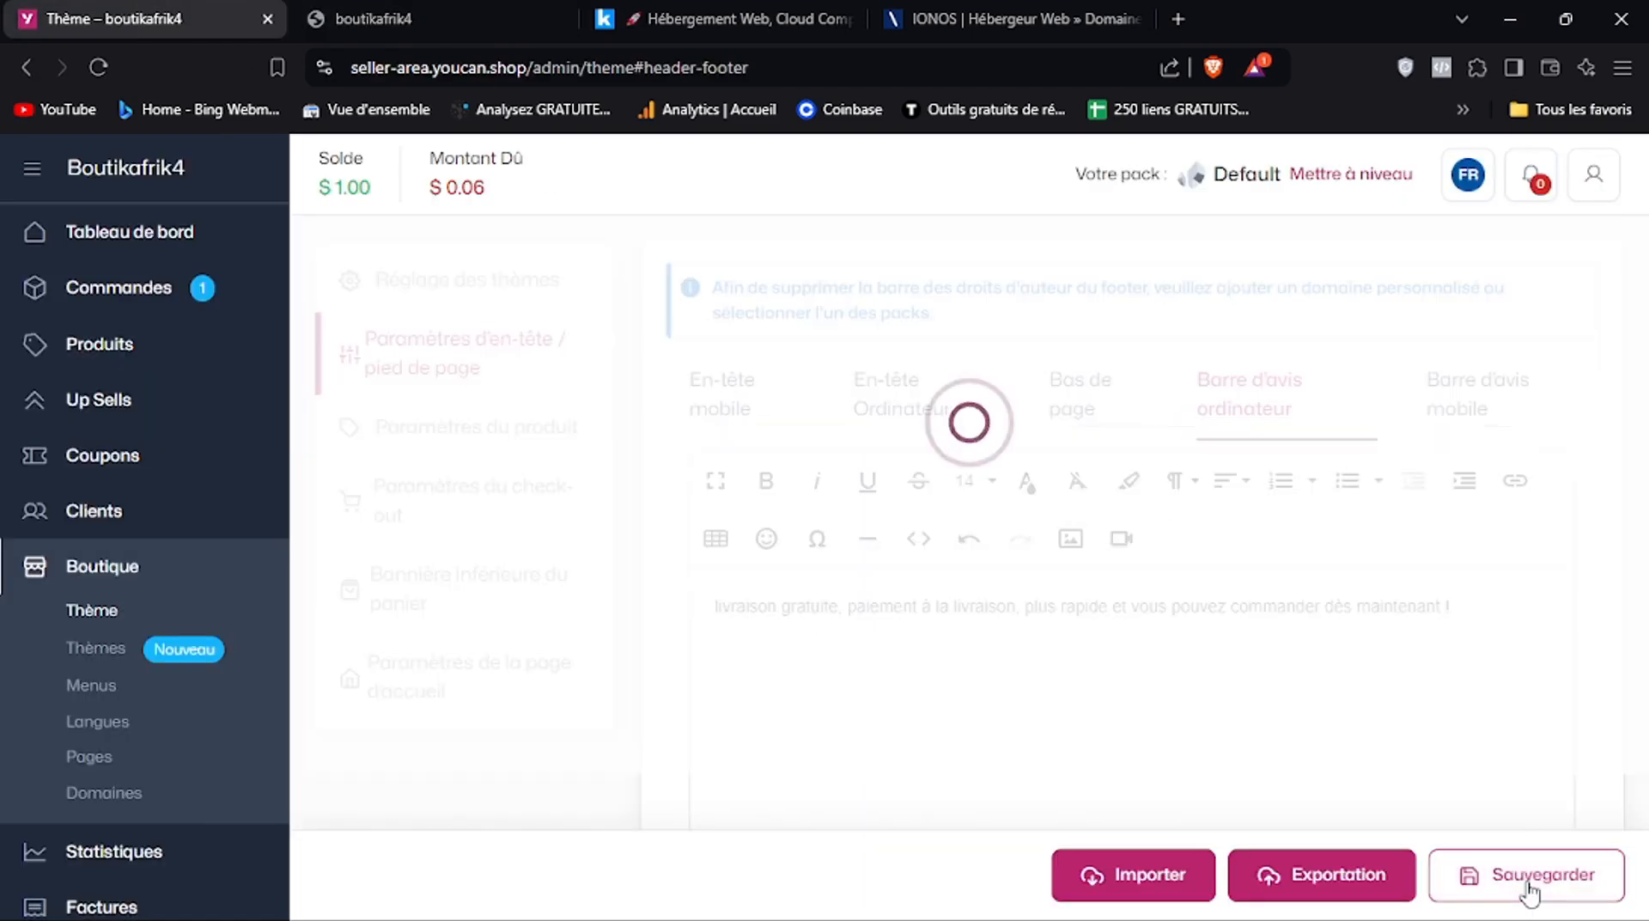
Examine the storefront's notice bar, header logo and footer with the saved theme changes
left_click(373, 33)
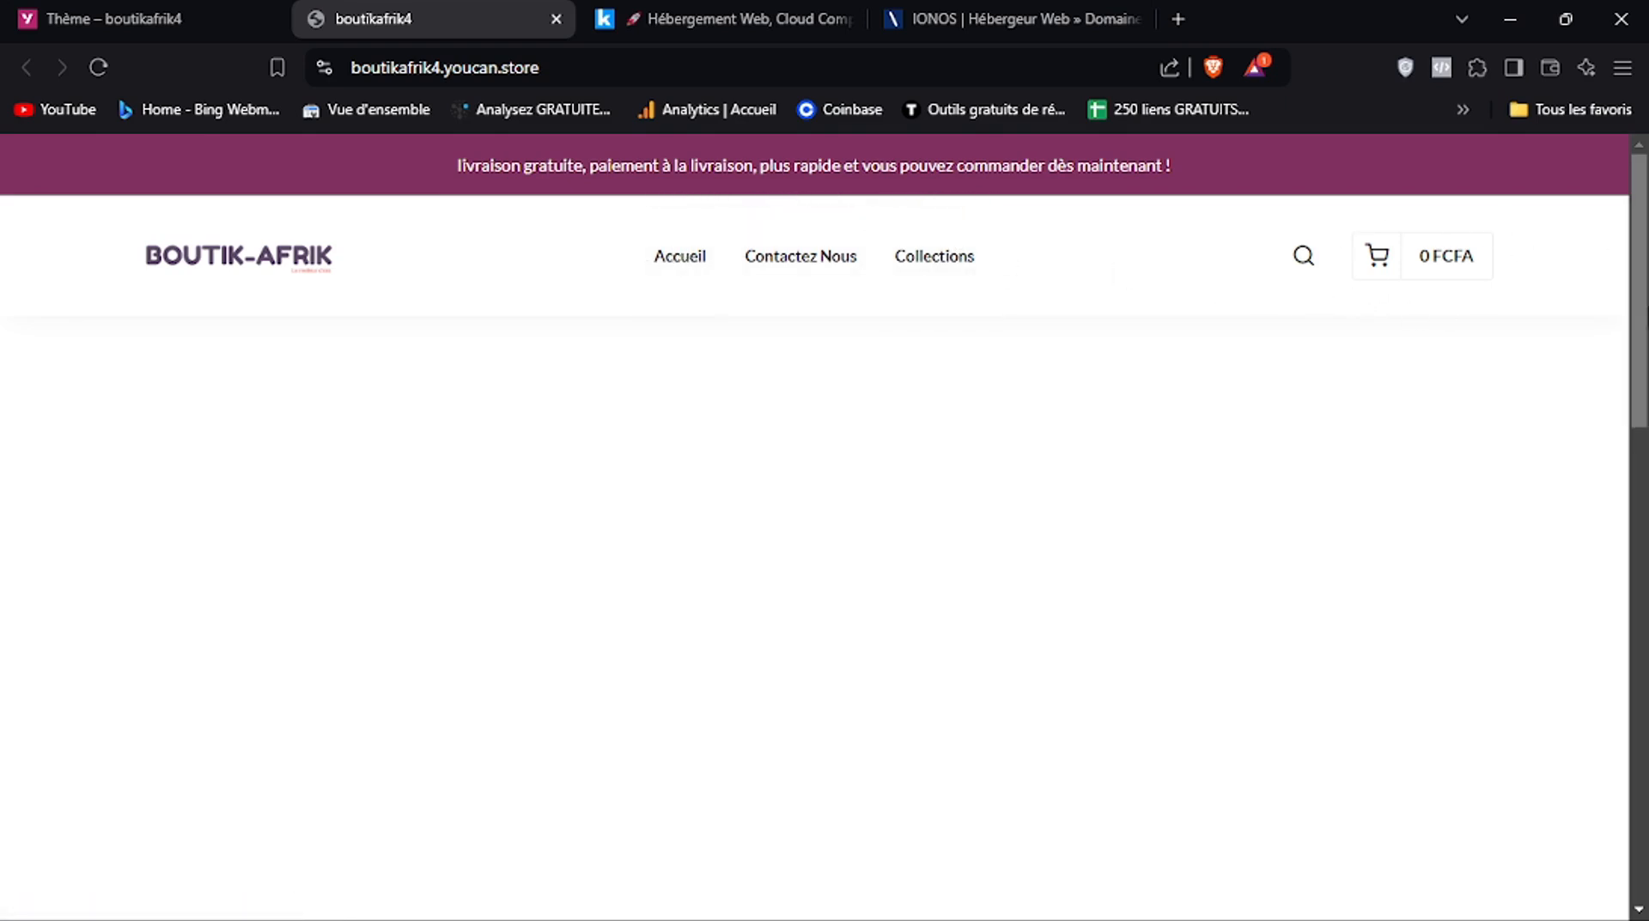
left_click_drag(1640, 307, 1644, 463)
scroll(480, 576, "up", 5)
left_click_drag(1642, 350, 1642, 846)
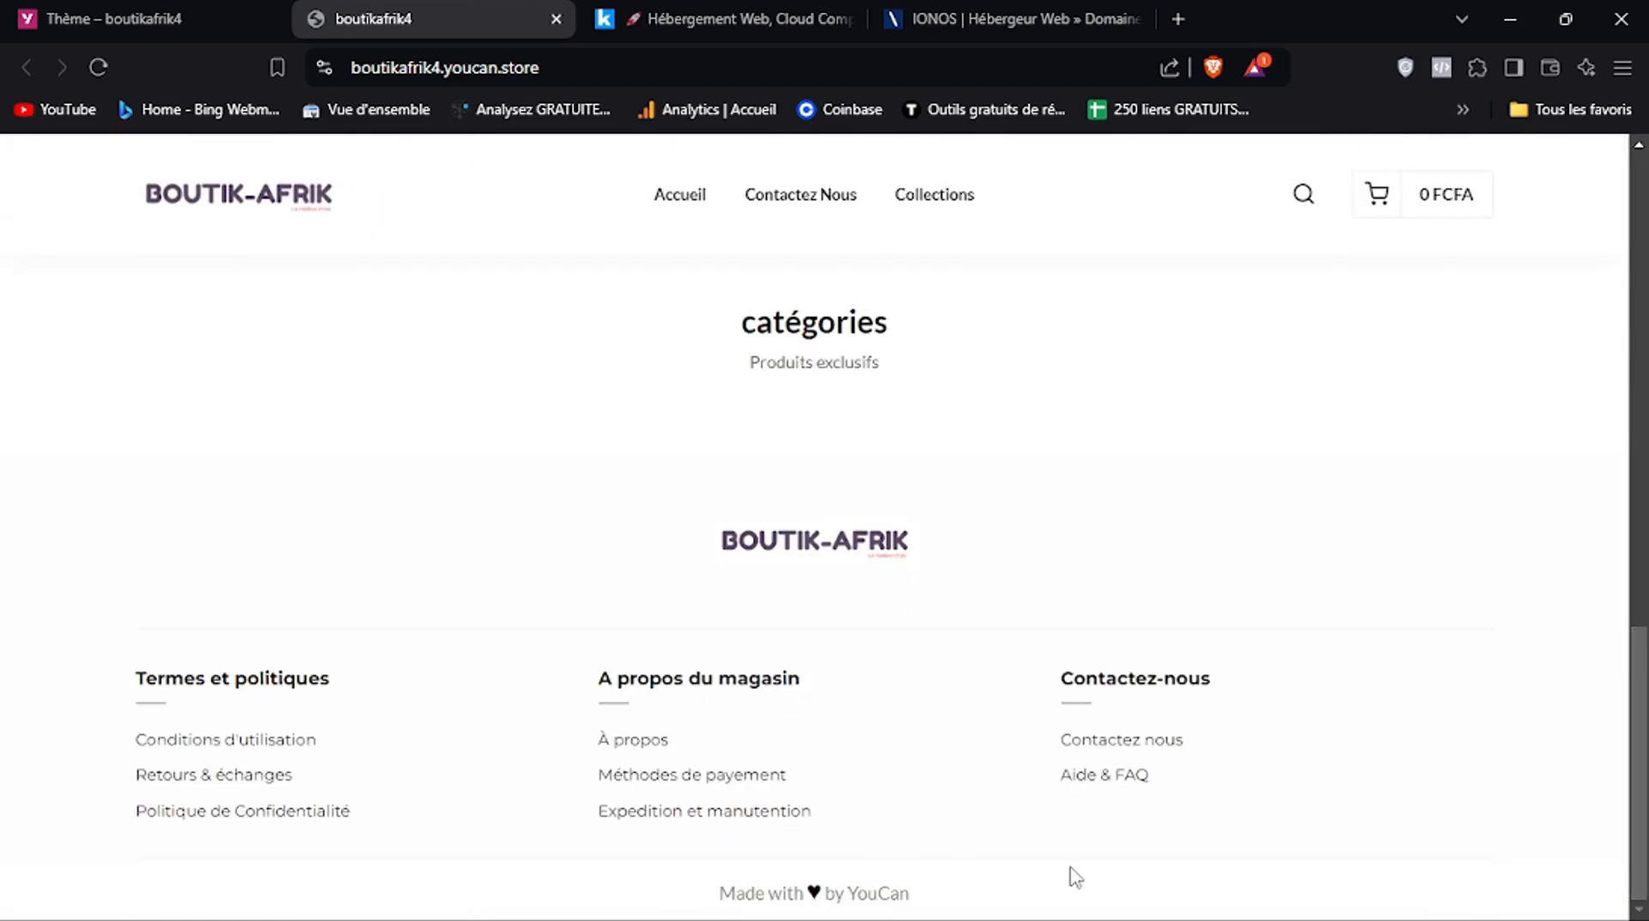
left_click_drag(1644, 717, 1641, 263)
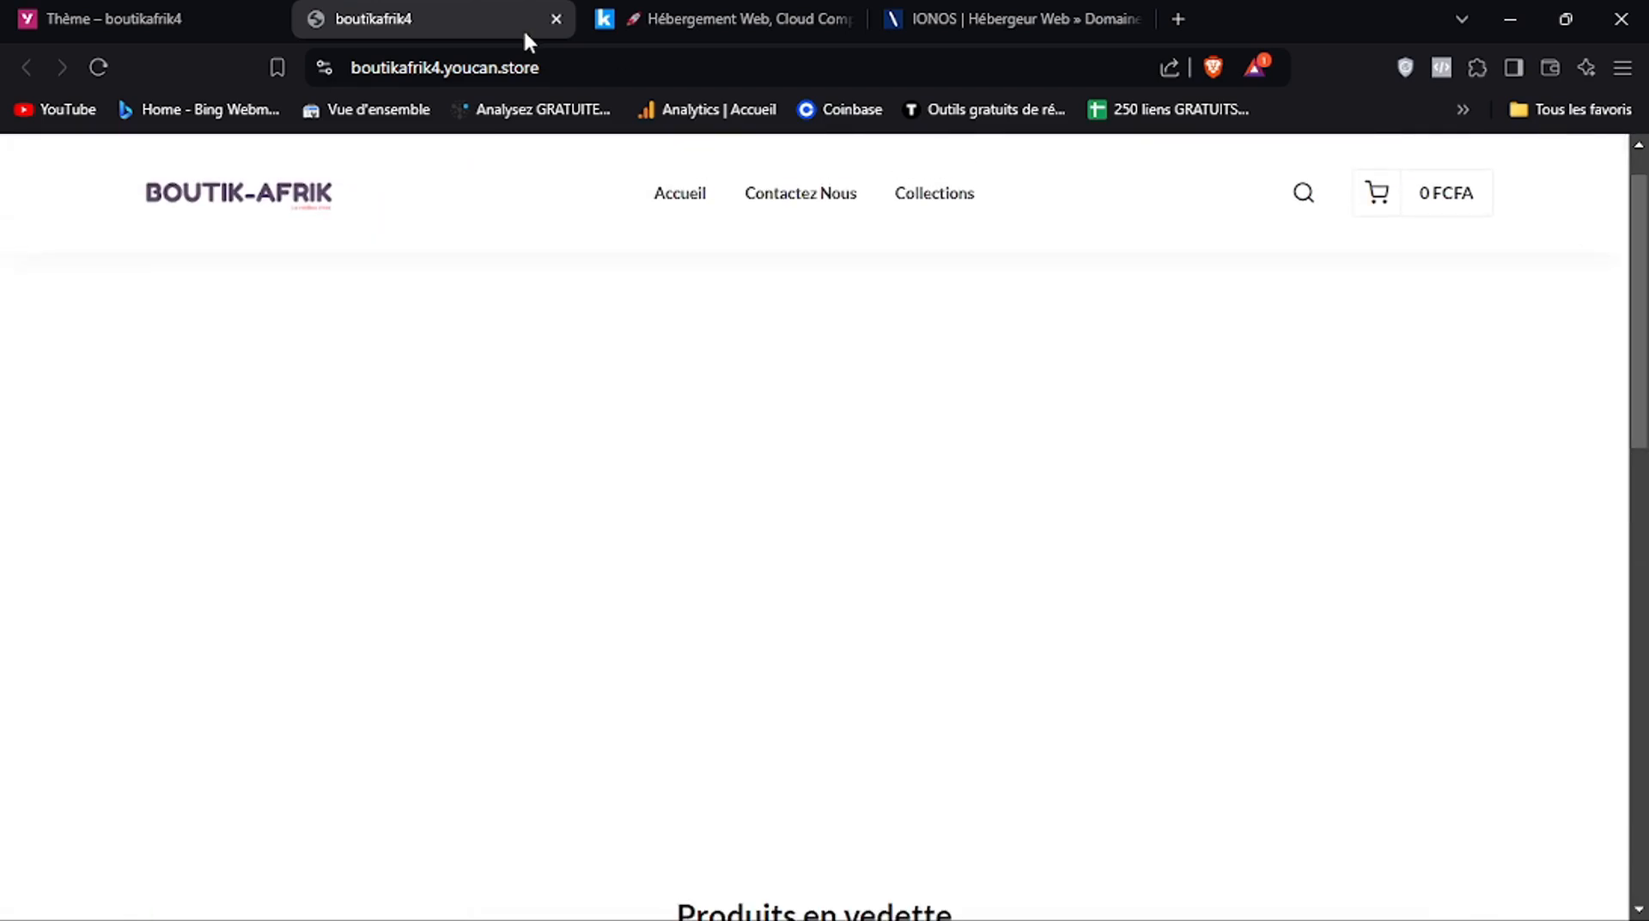
scroll(1487, 173, "up", 1)
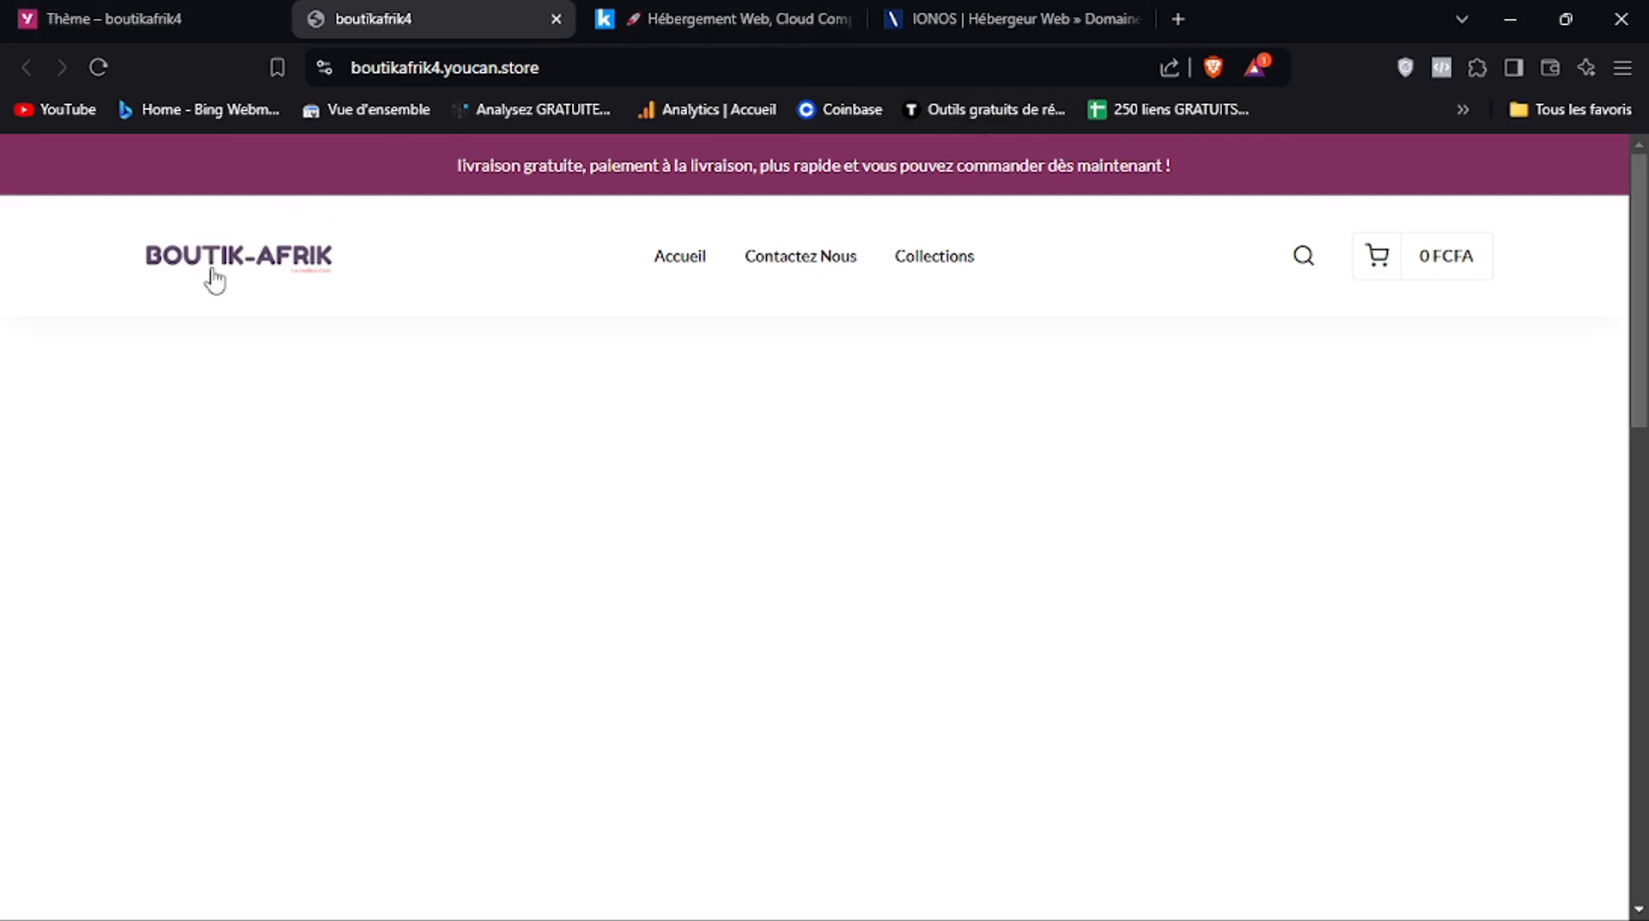
Copy the colour code 5a4766 from the Notepad note and return to the desktop notice bar's theme settings
left_click(204, 21)
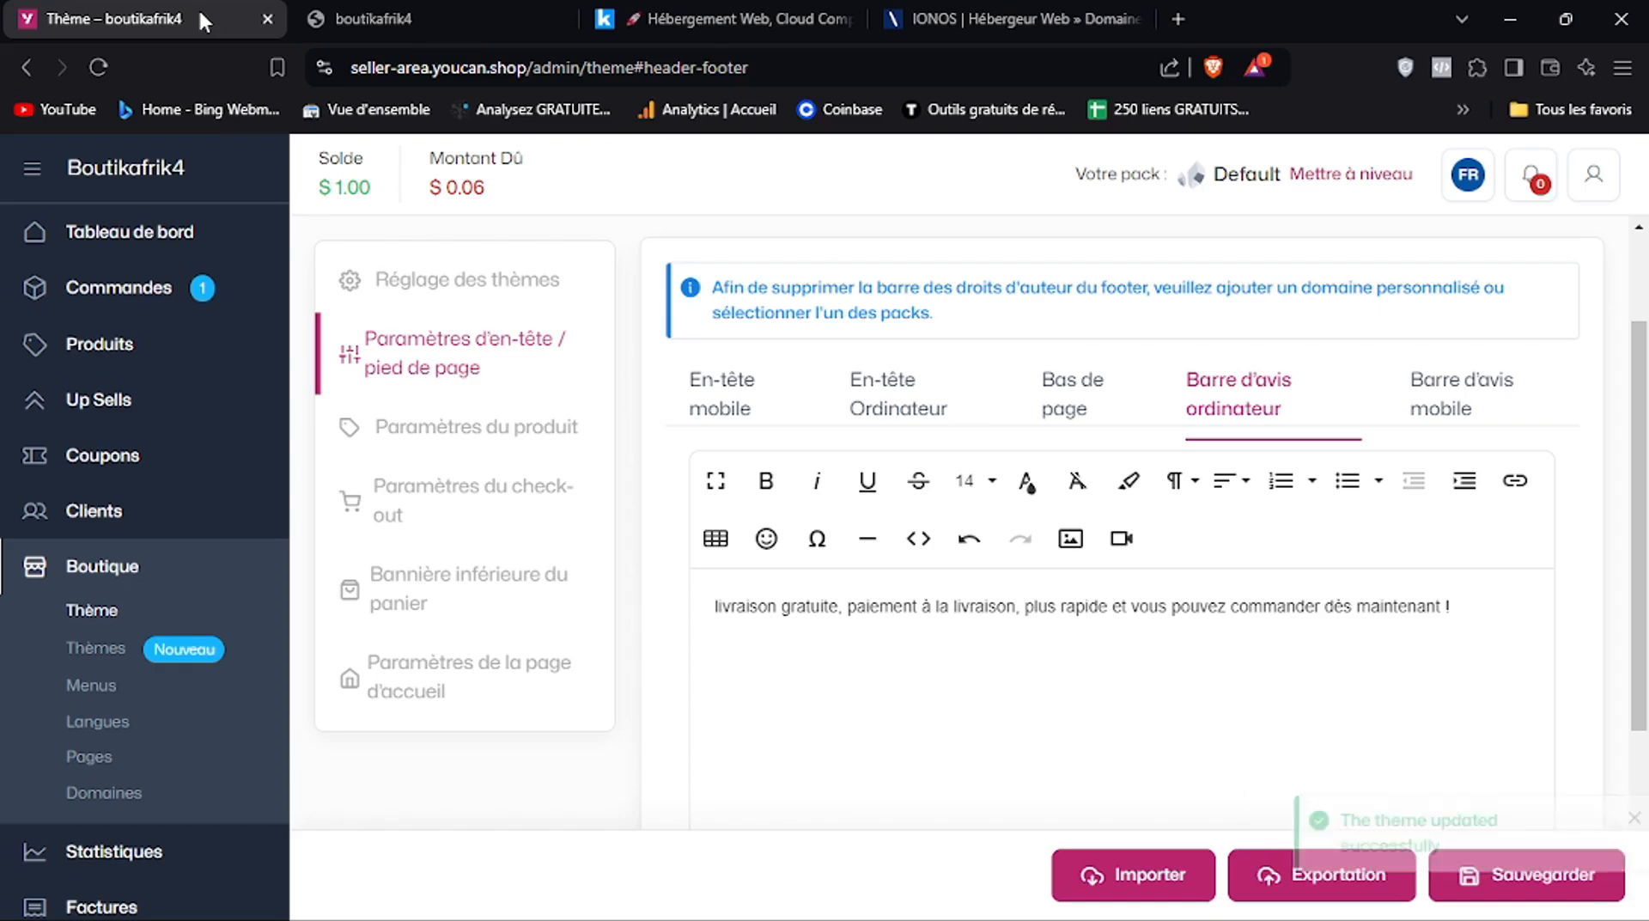
scroll(1645, 730, "down", 3)
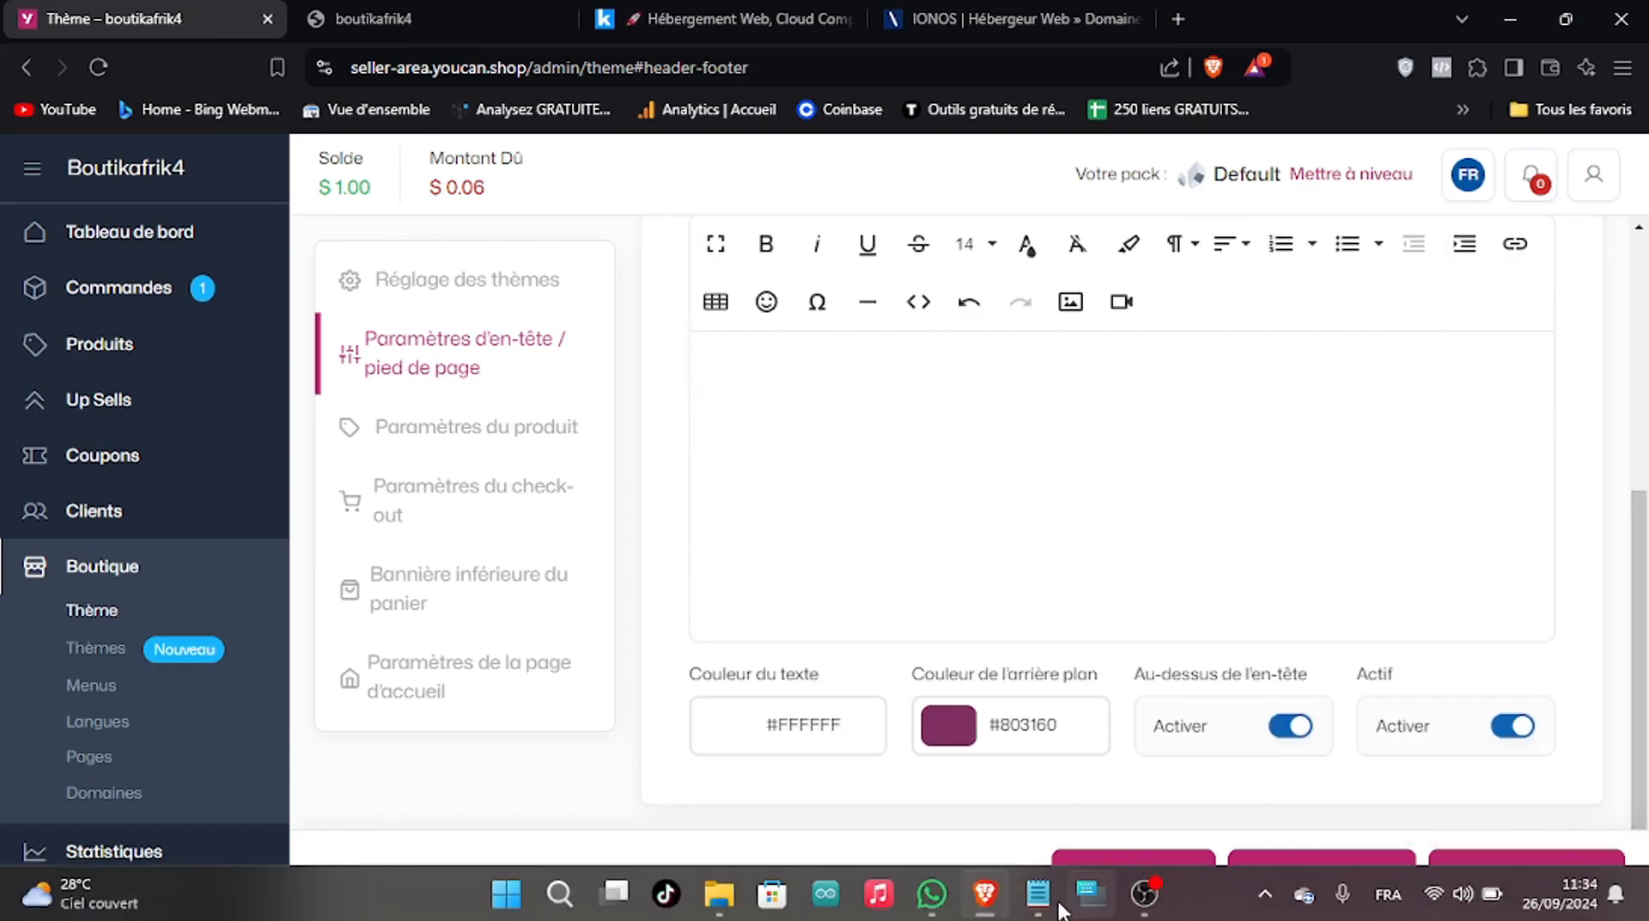
left_click(1038, 894)
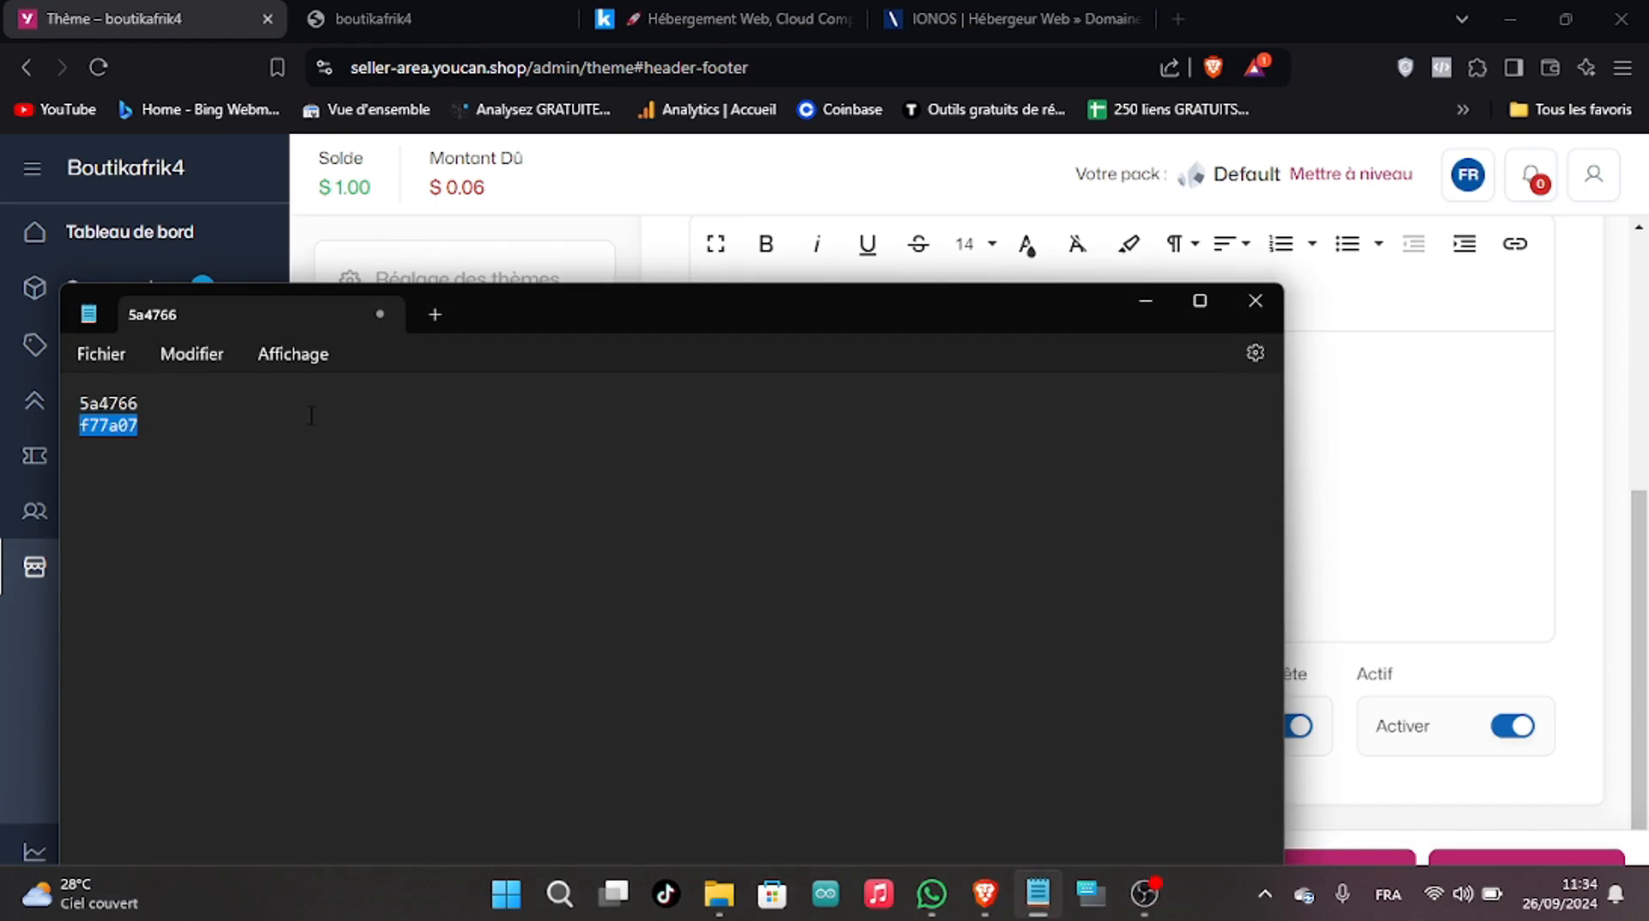
double_click(99, 403)
right_click(107, 403)
left_click(210, 127)
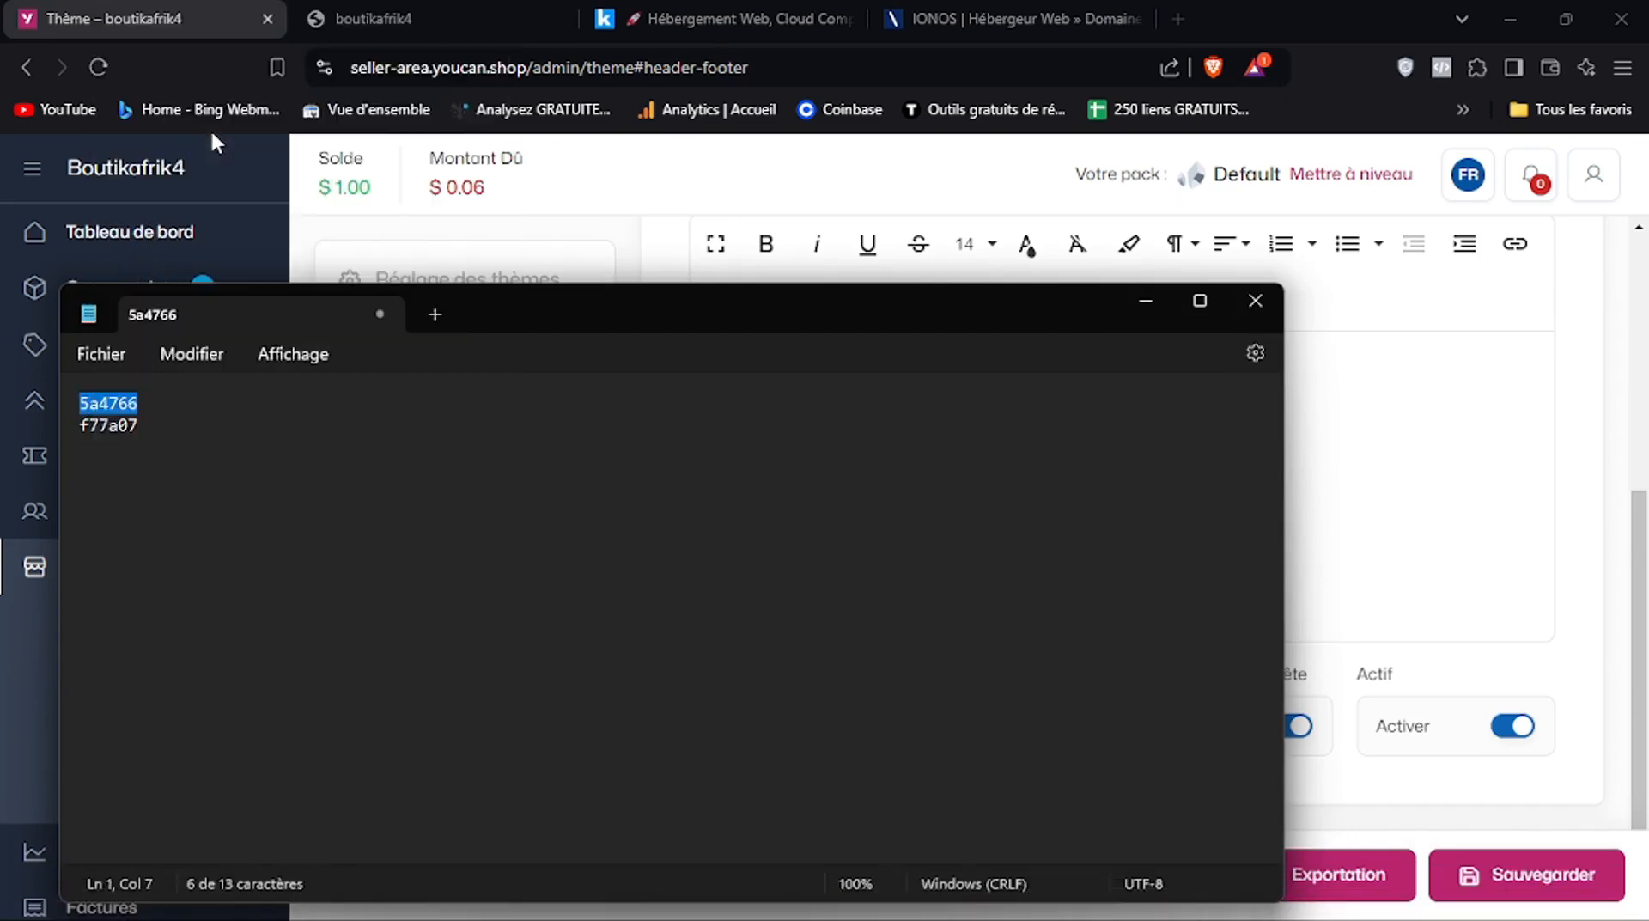
left_click(1148, 302)
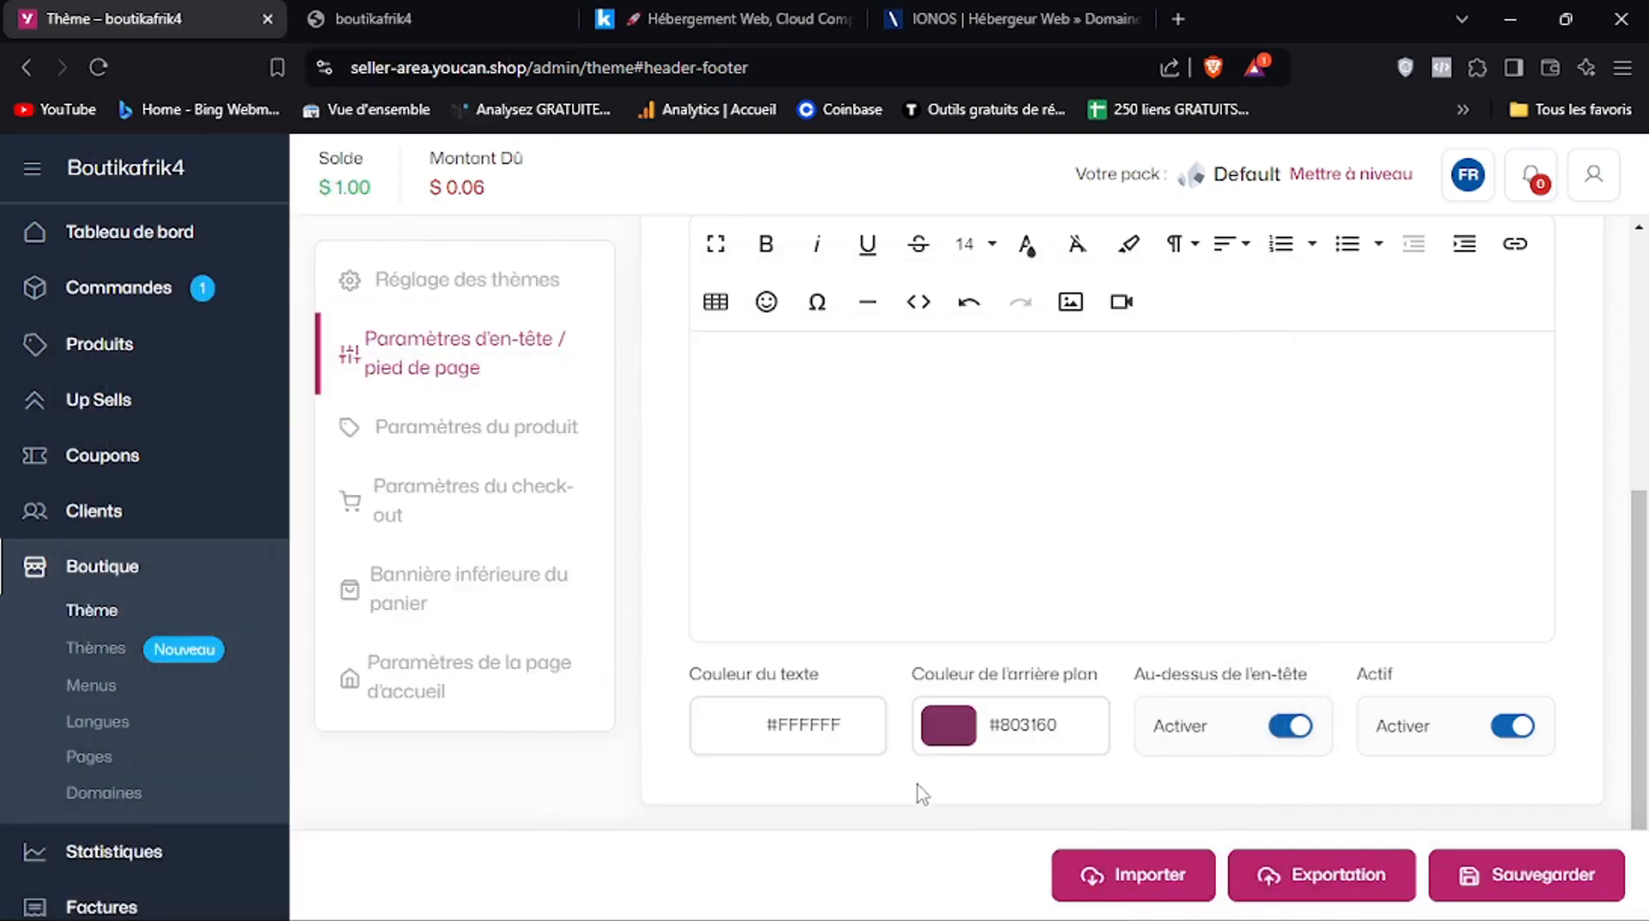
Set the desktop notice bar's background colour to the copied code 5A4766 and save the theme settings
left_click(974, 732)
double_click(894, 574)
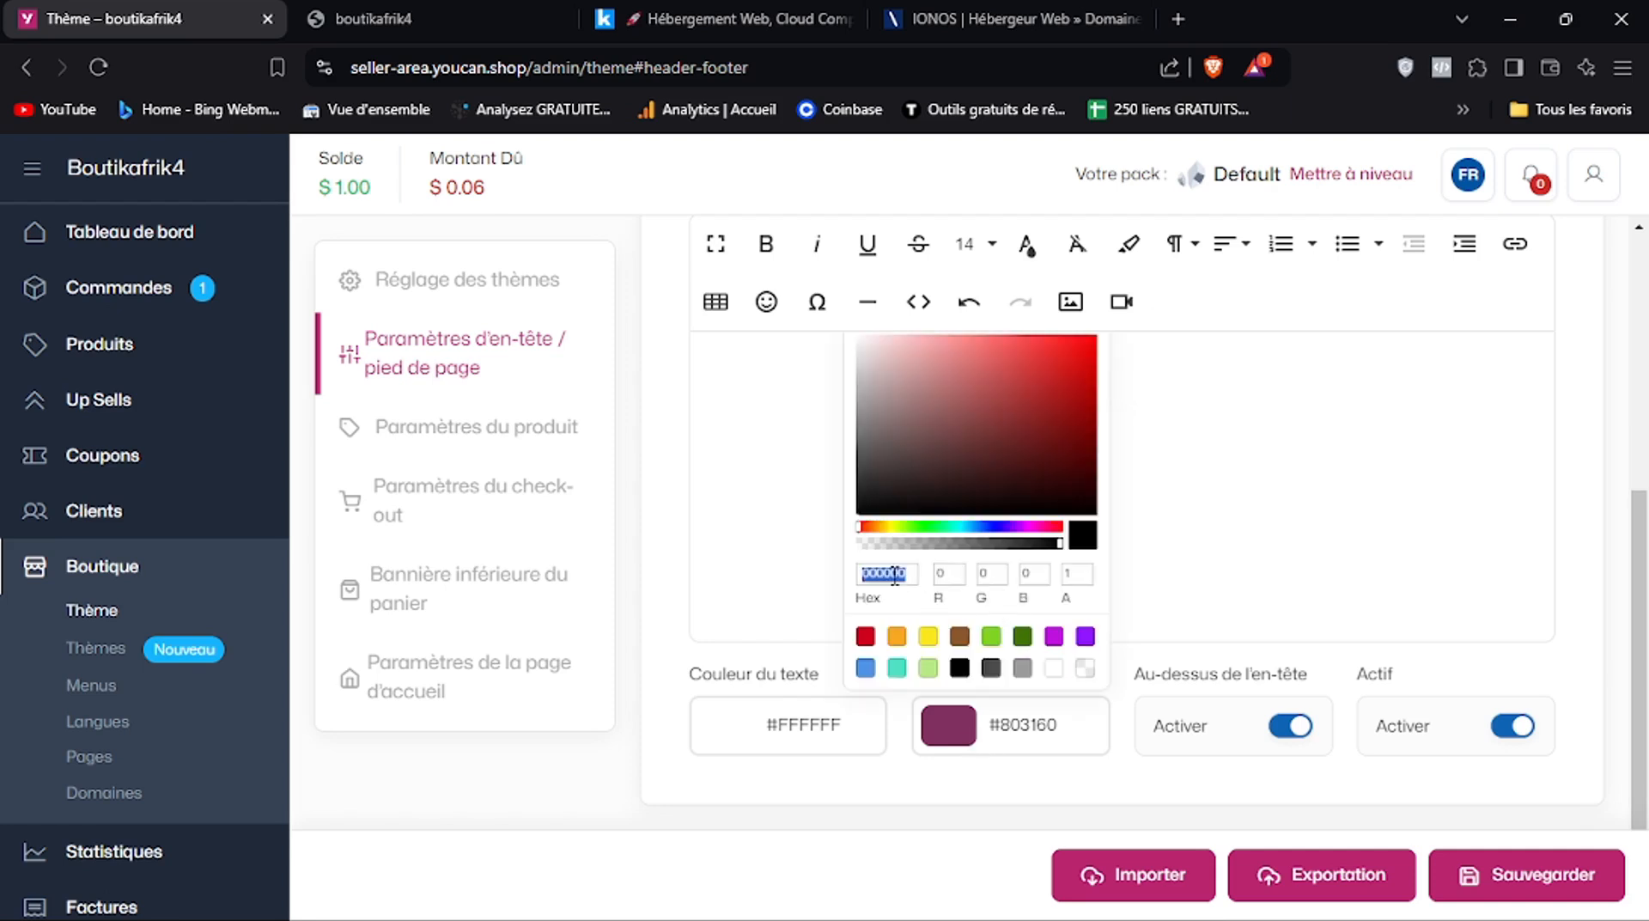
right_click(895, 574)
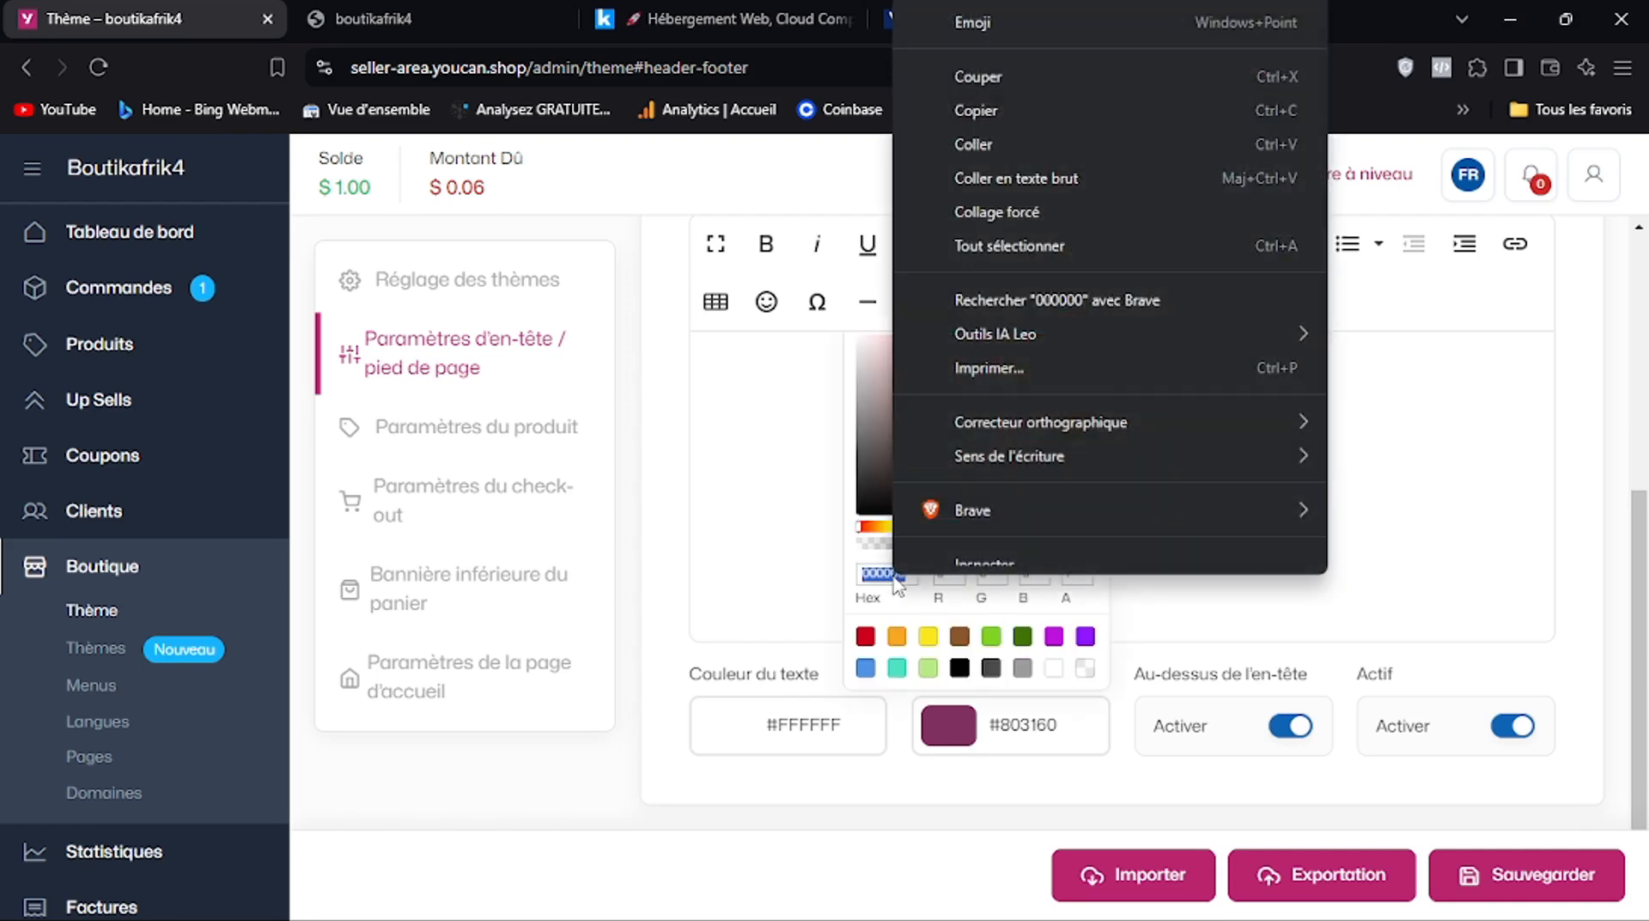
left_click(1003, 162)
left_click(1291, 528)
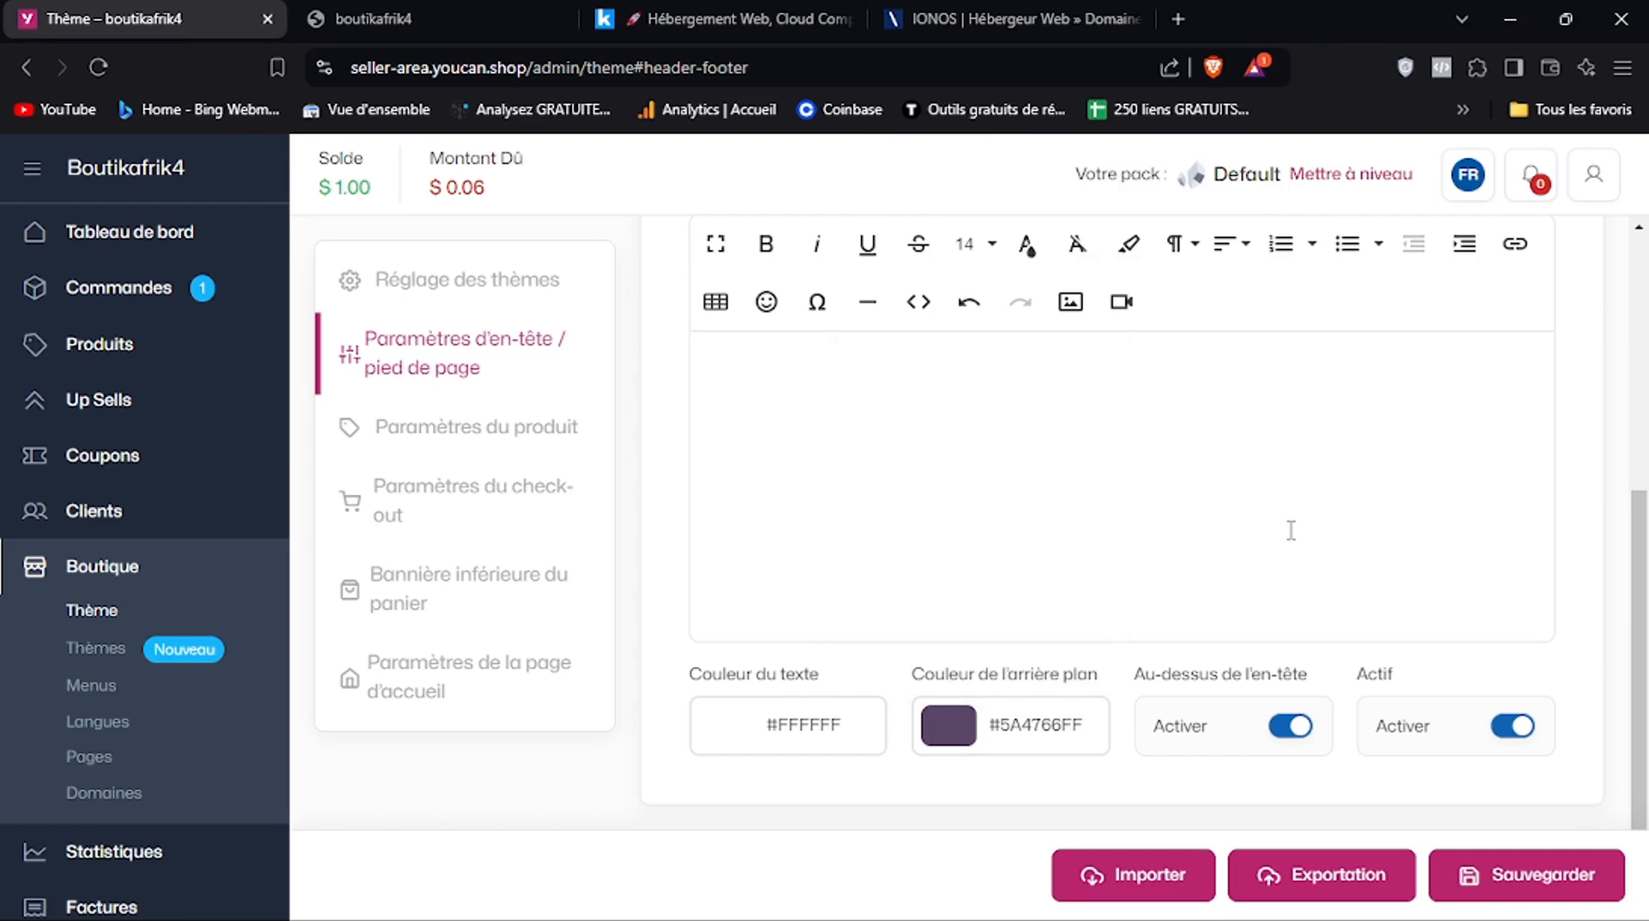
left_click(1583, 876)
Check the notice bar's new background colour on the storefront and look over the page down to the footer
left_click(367, 17)
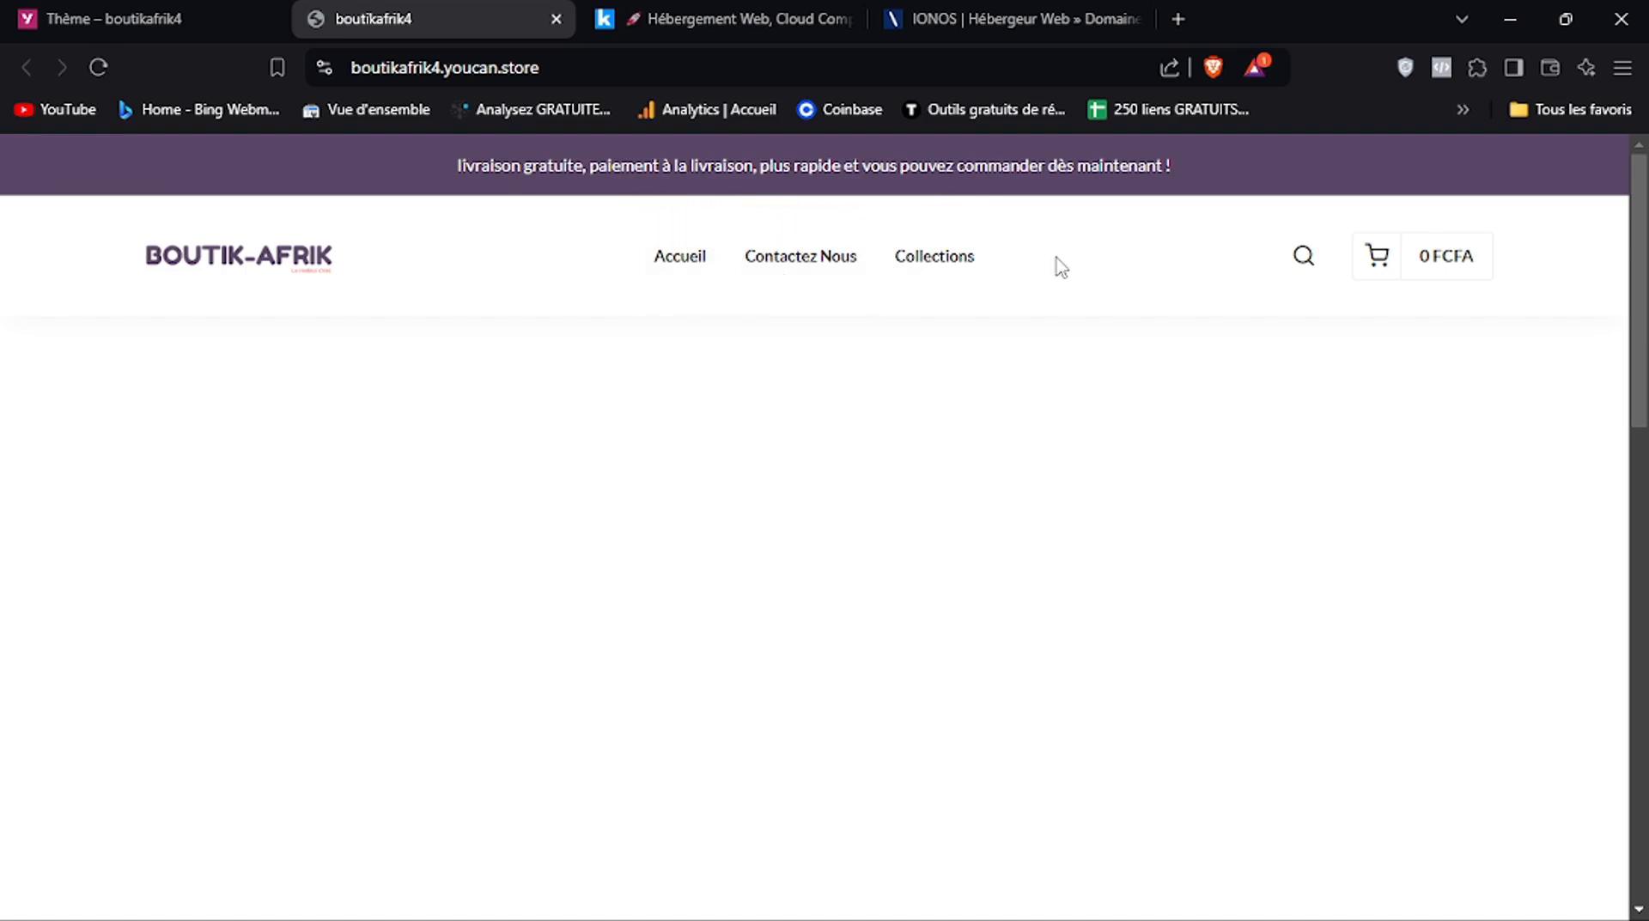
scroll(1061, 266, "down", 10)
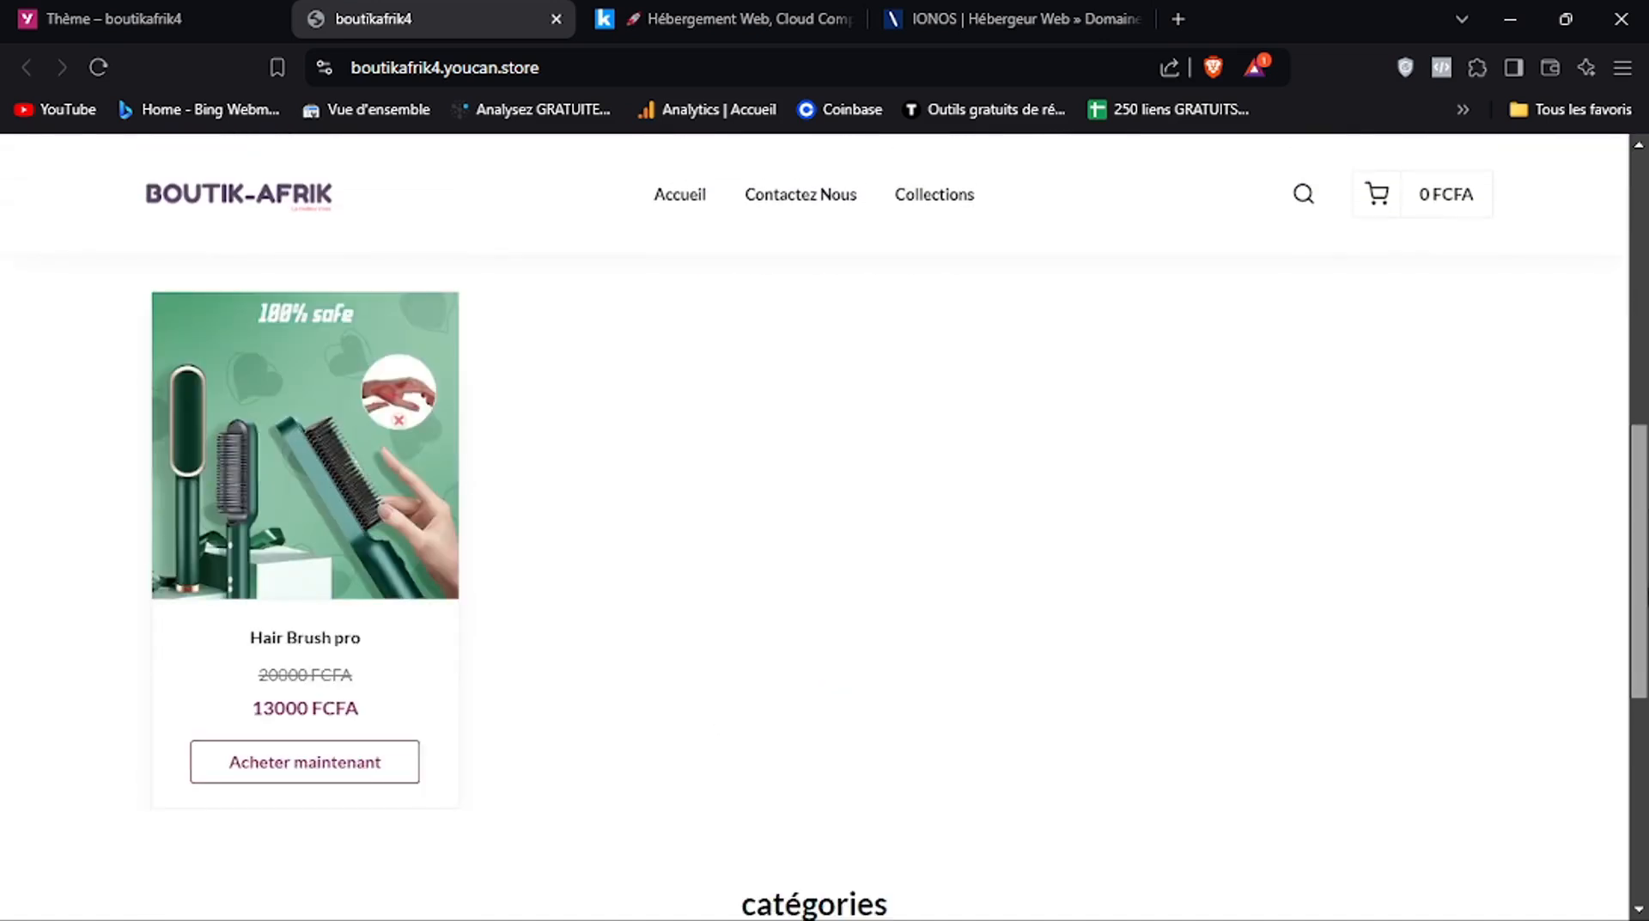
scroll(1646, 812, "down", 2)
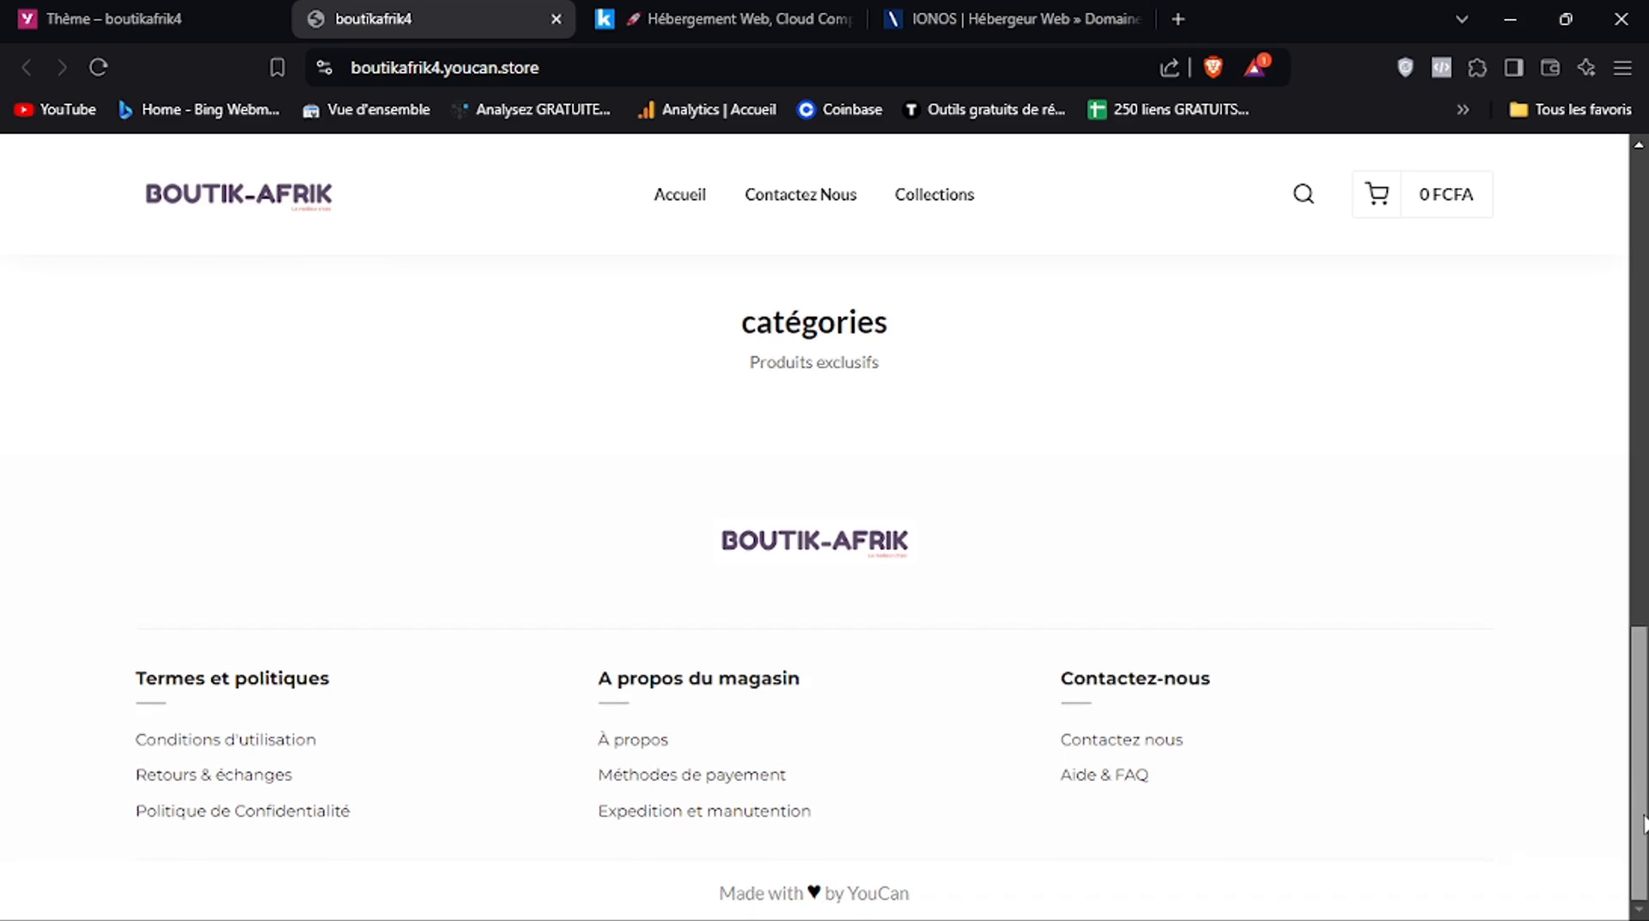
scroll(1644, 825, "up", 12)
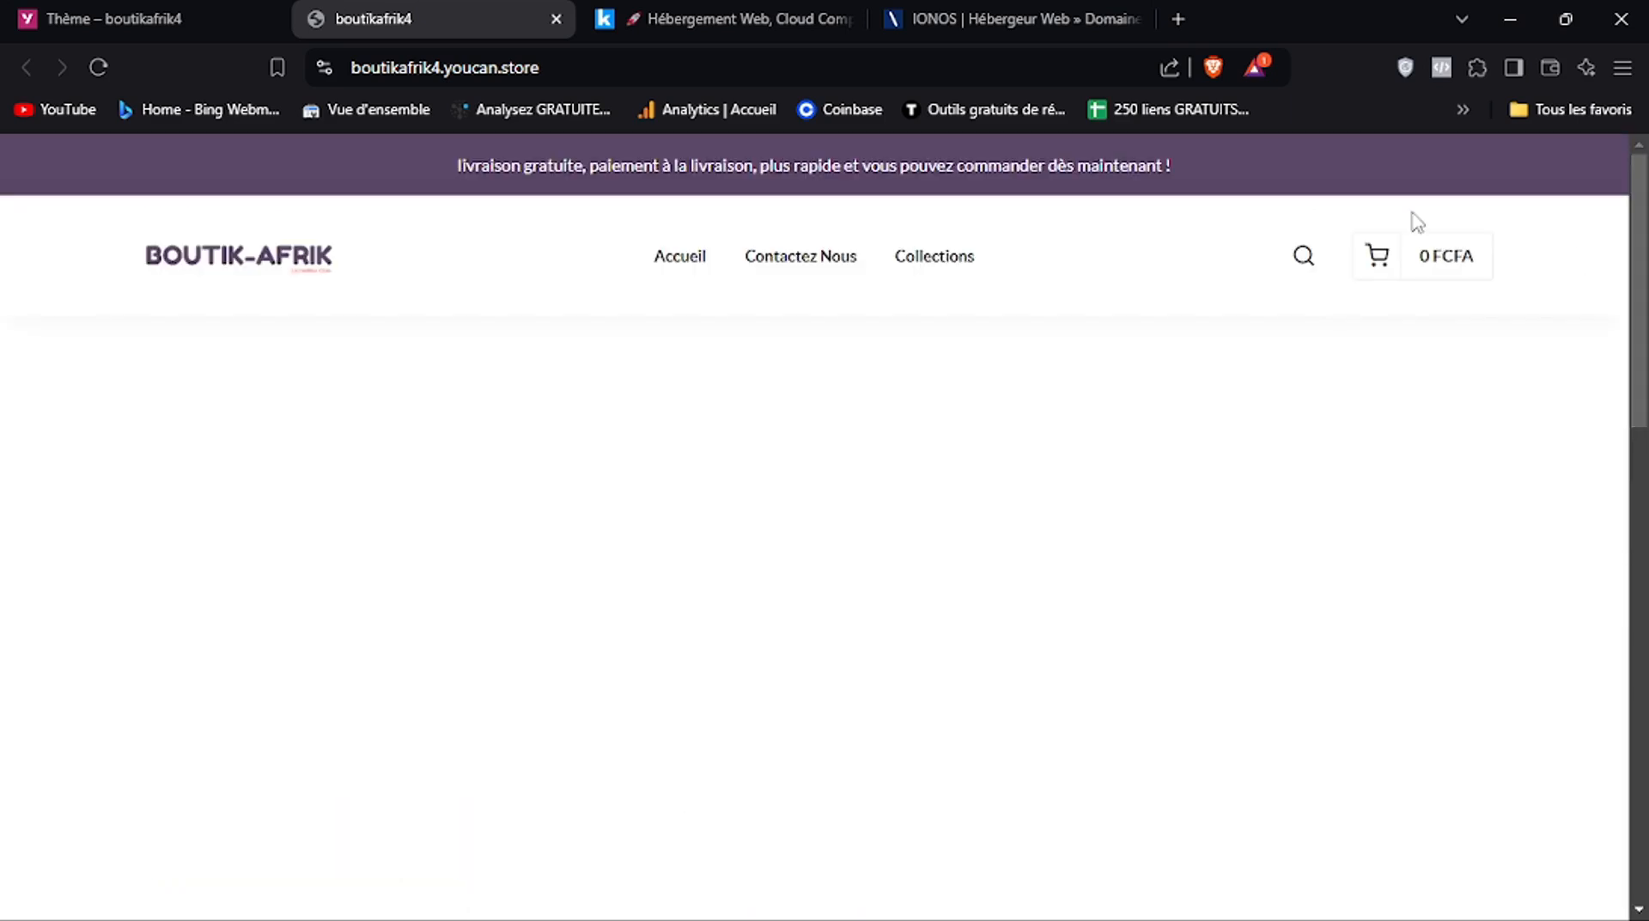
Reduce the mobile notice bar's text to "livraison gratuite et paiement à réception" and make it bold
left_click(183, 10)
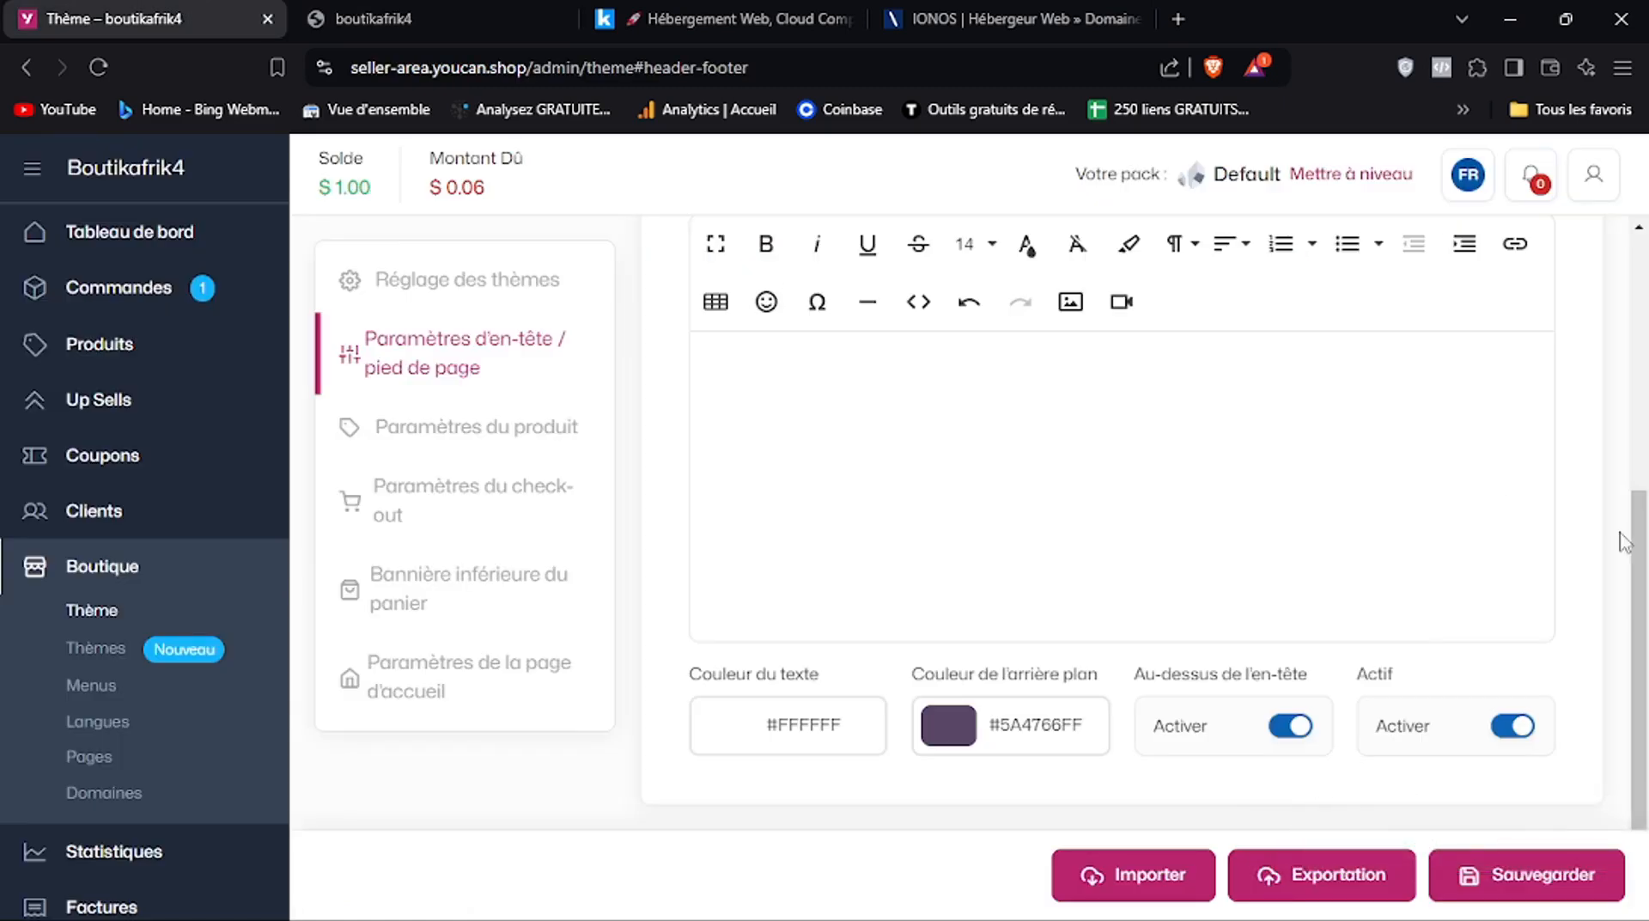
scroll(1623, 541, "up", 3)
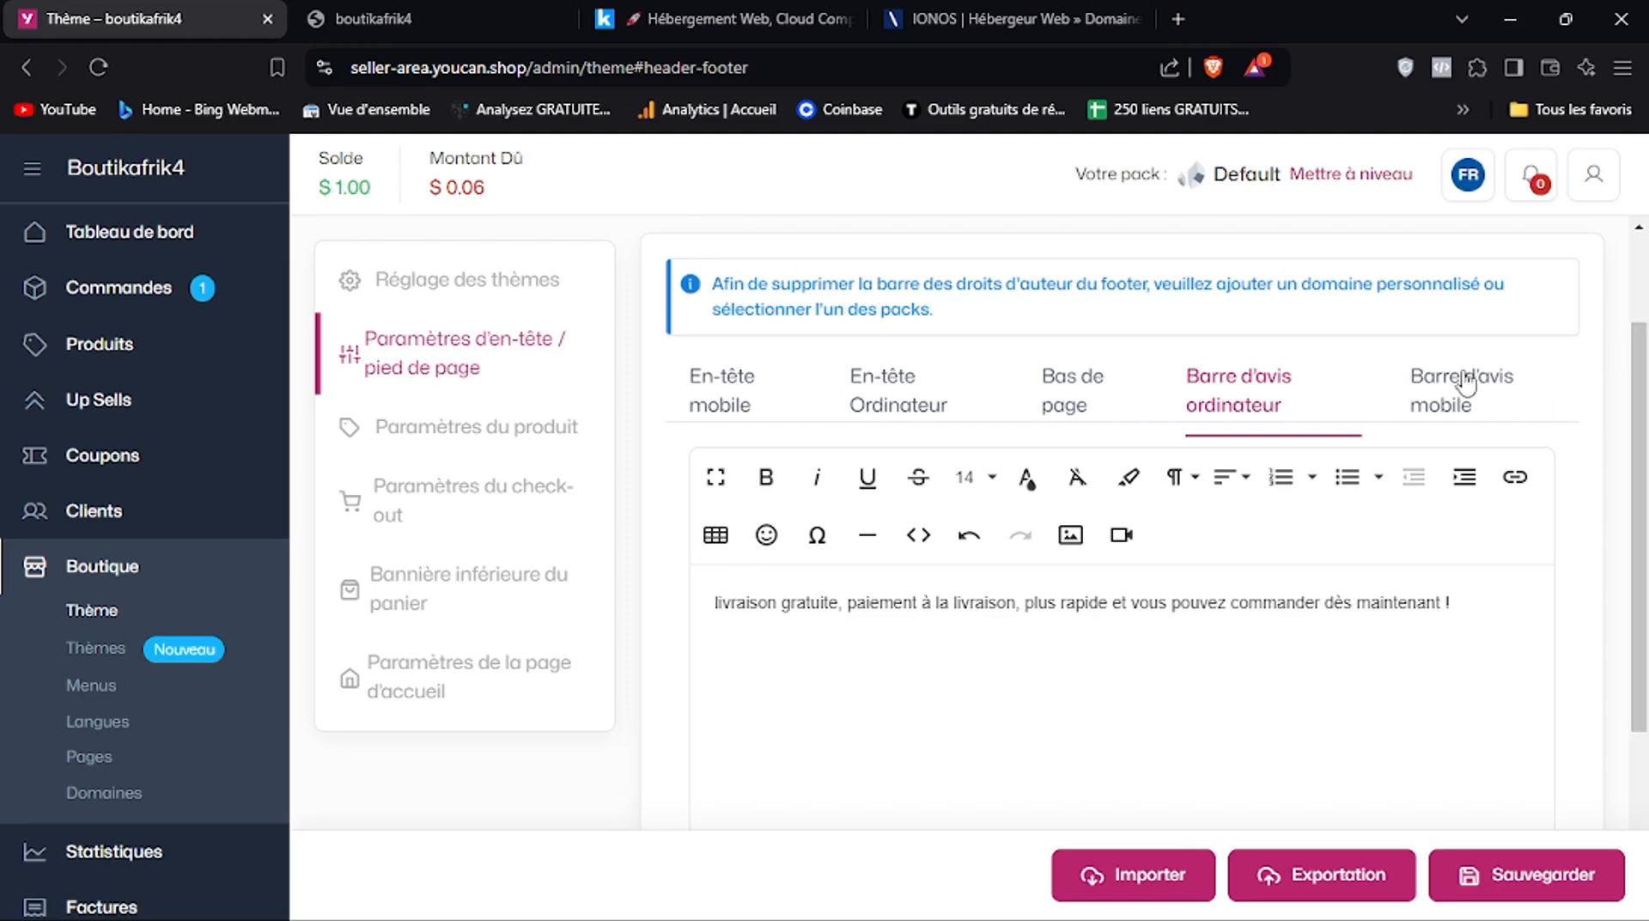
left_click(1443, 397)
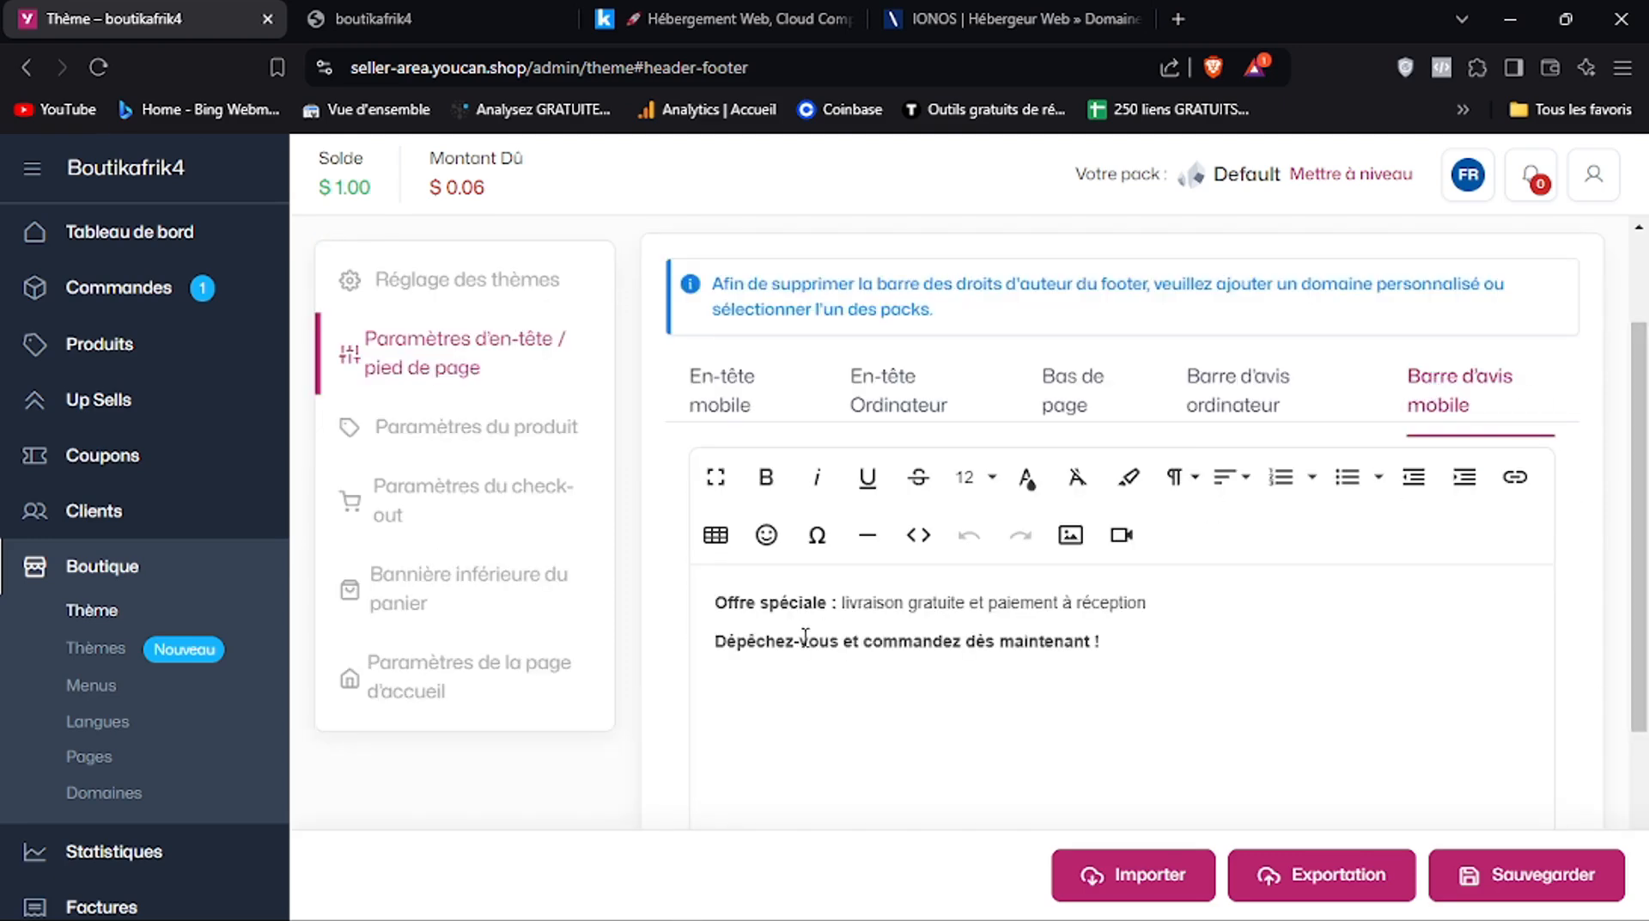
left_click_drag(845, 611, 655, 615)
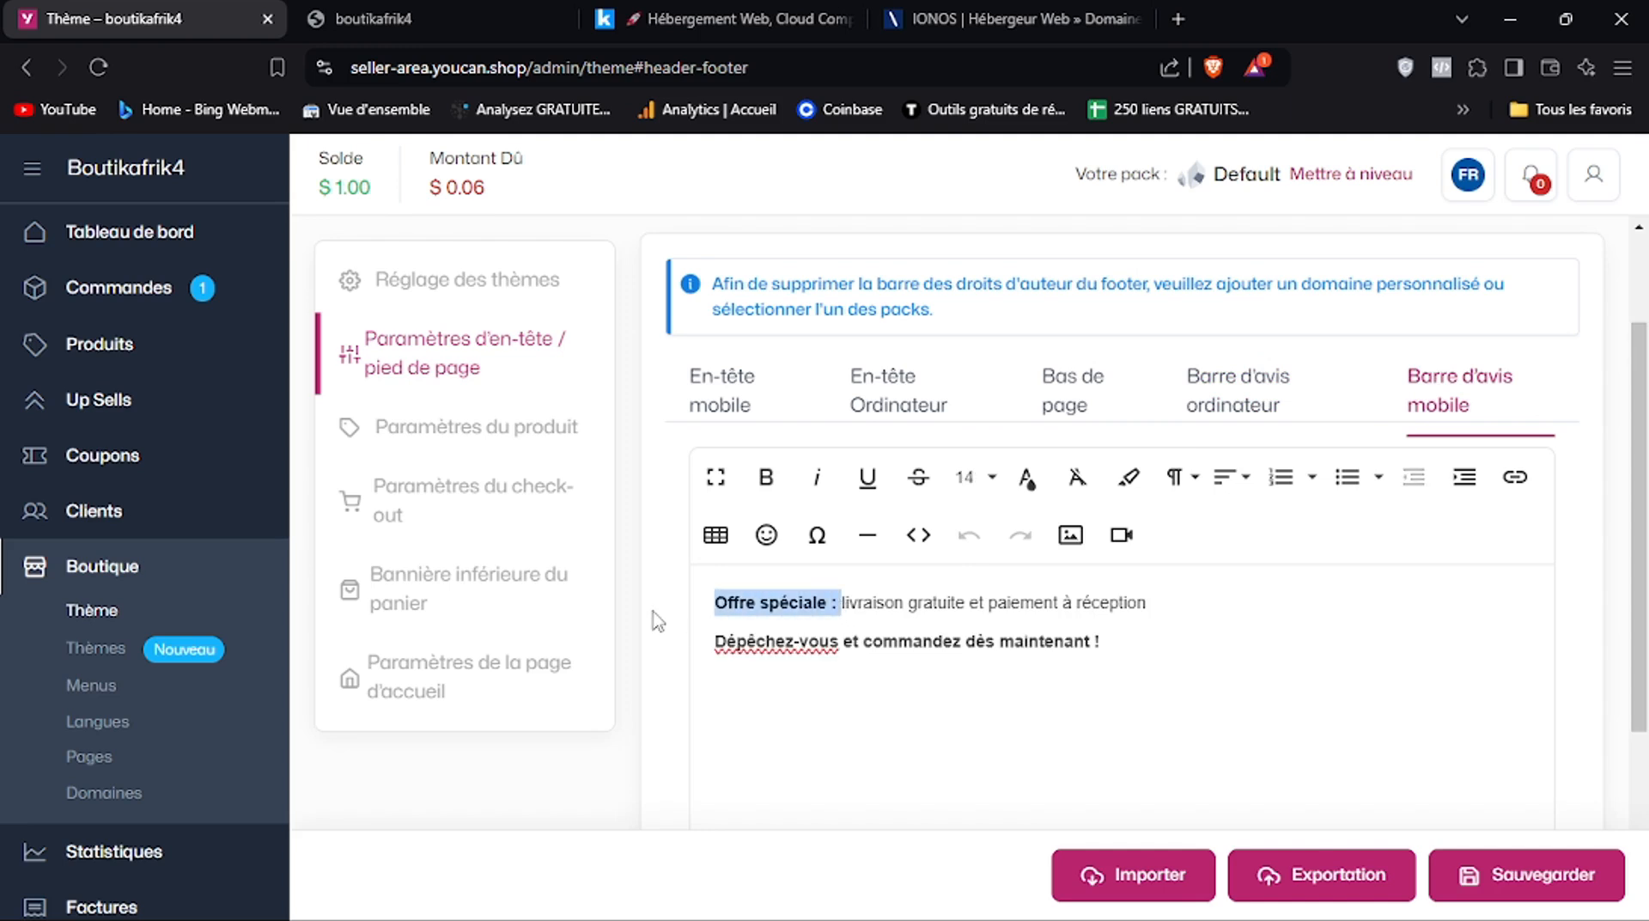
key("BackSpace")
left_click_drag(1151, 650, 715, 640)
key("BackSpace")
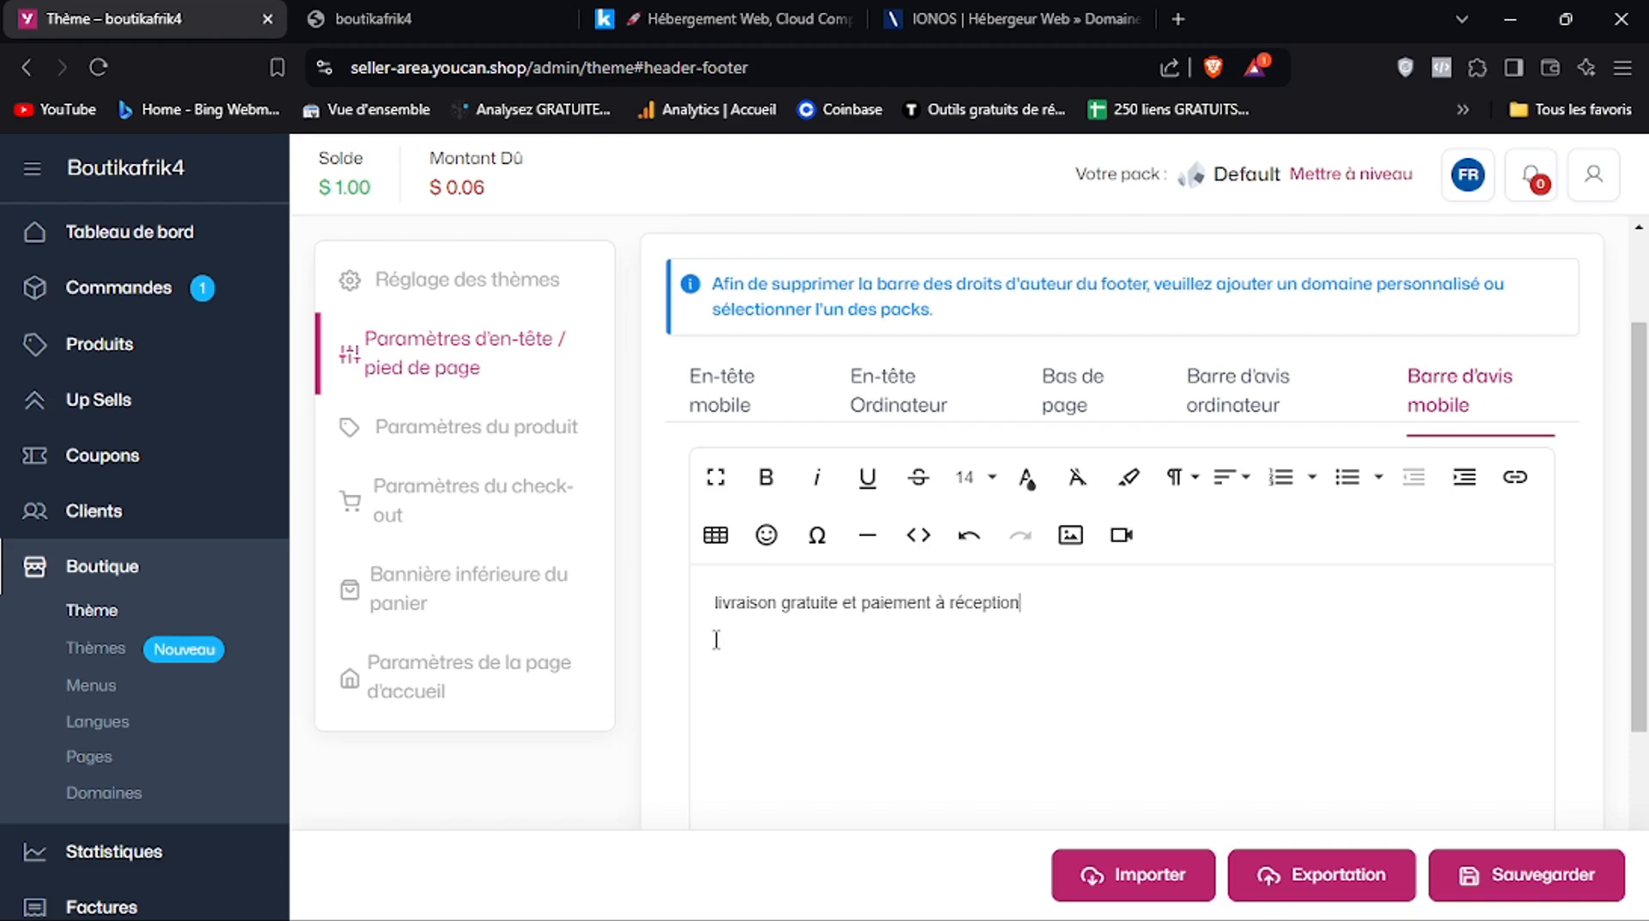
triple_click(771, 611)
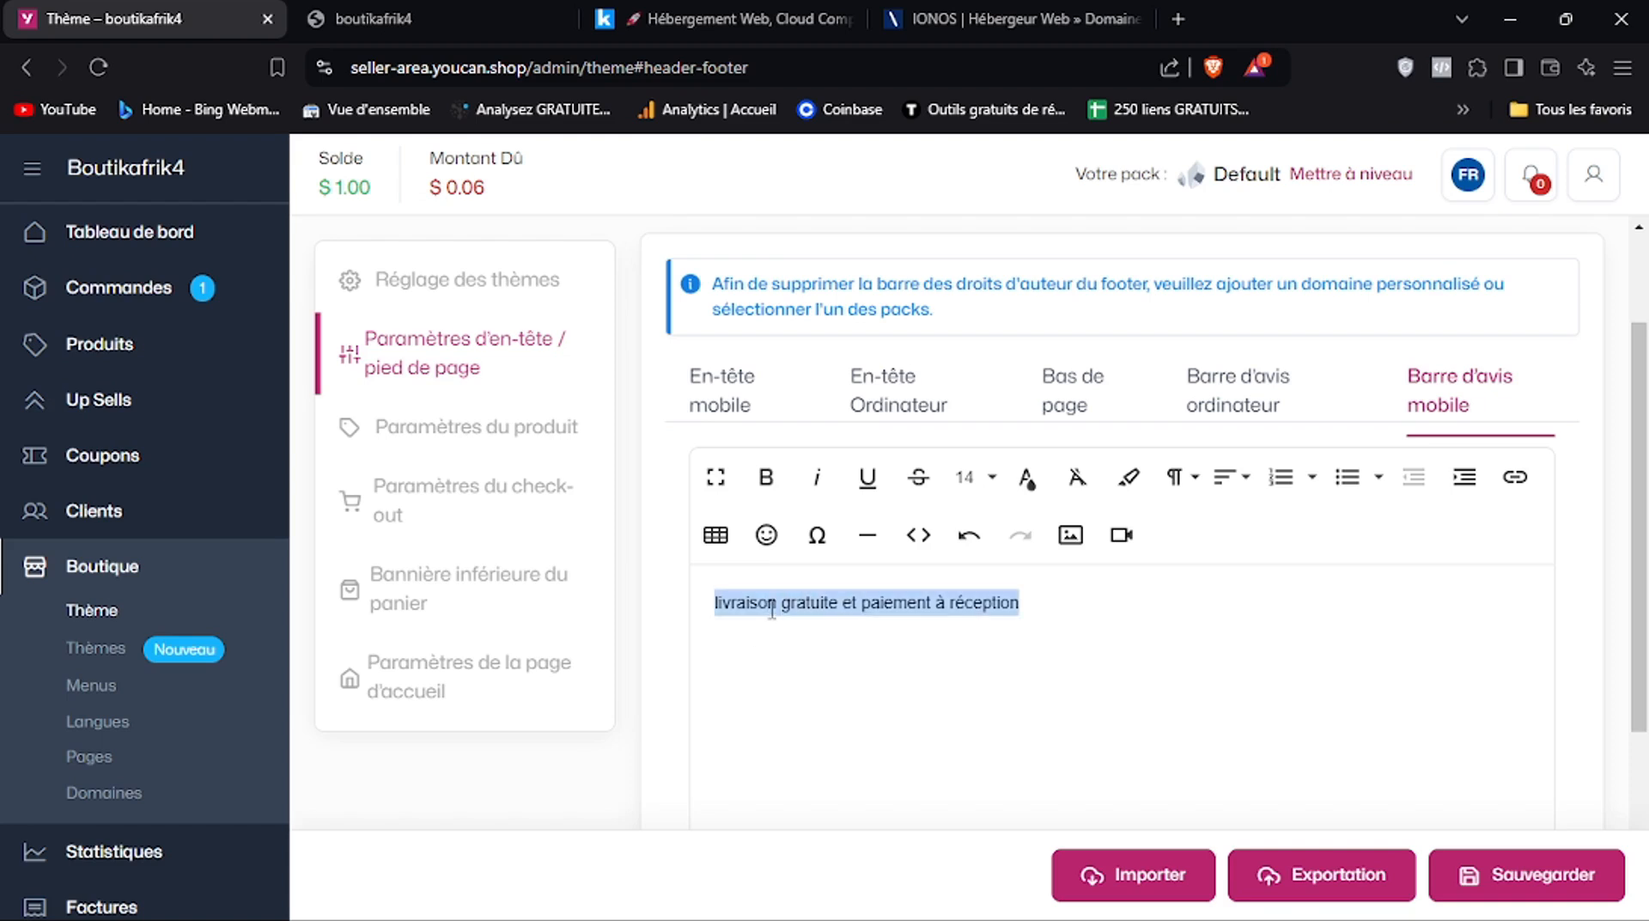
left_click(766, 477)
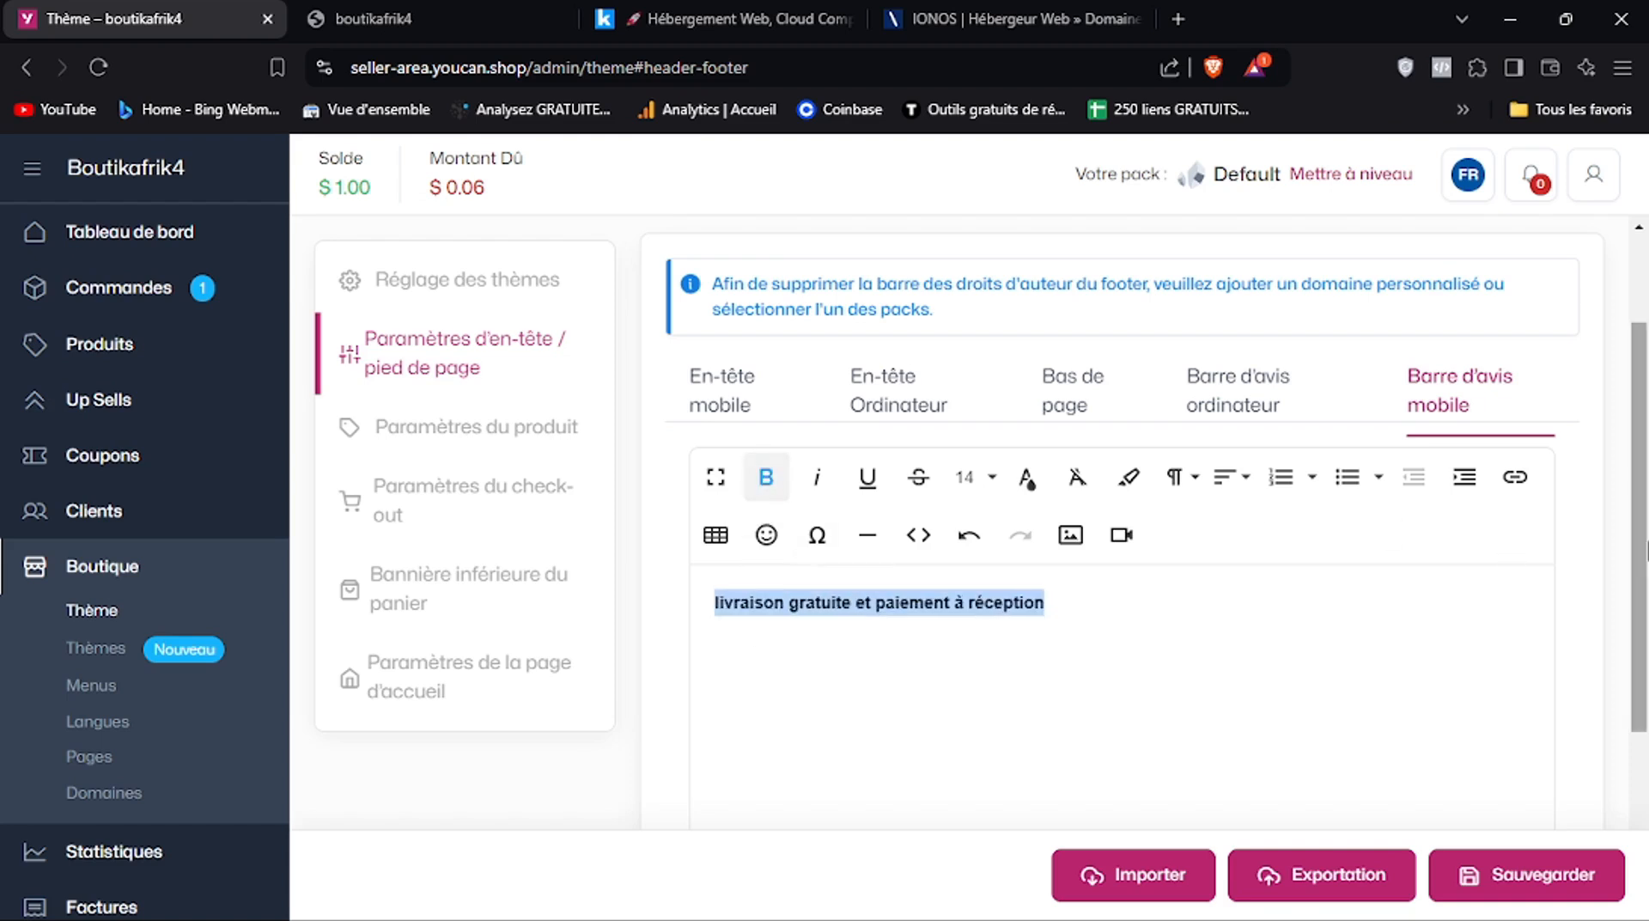
Set the mobile notice bar's background colour to the copied code 5A4766 and save the theme settings
left_click_drag(1643, 642, 1644, 810)
left_click(962, 730)
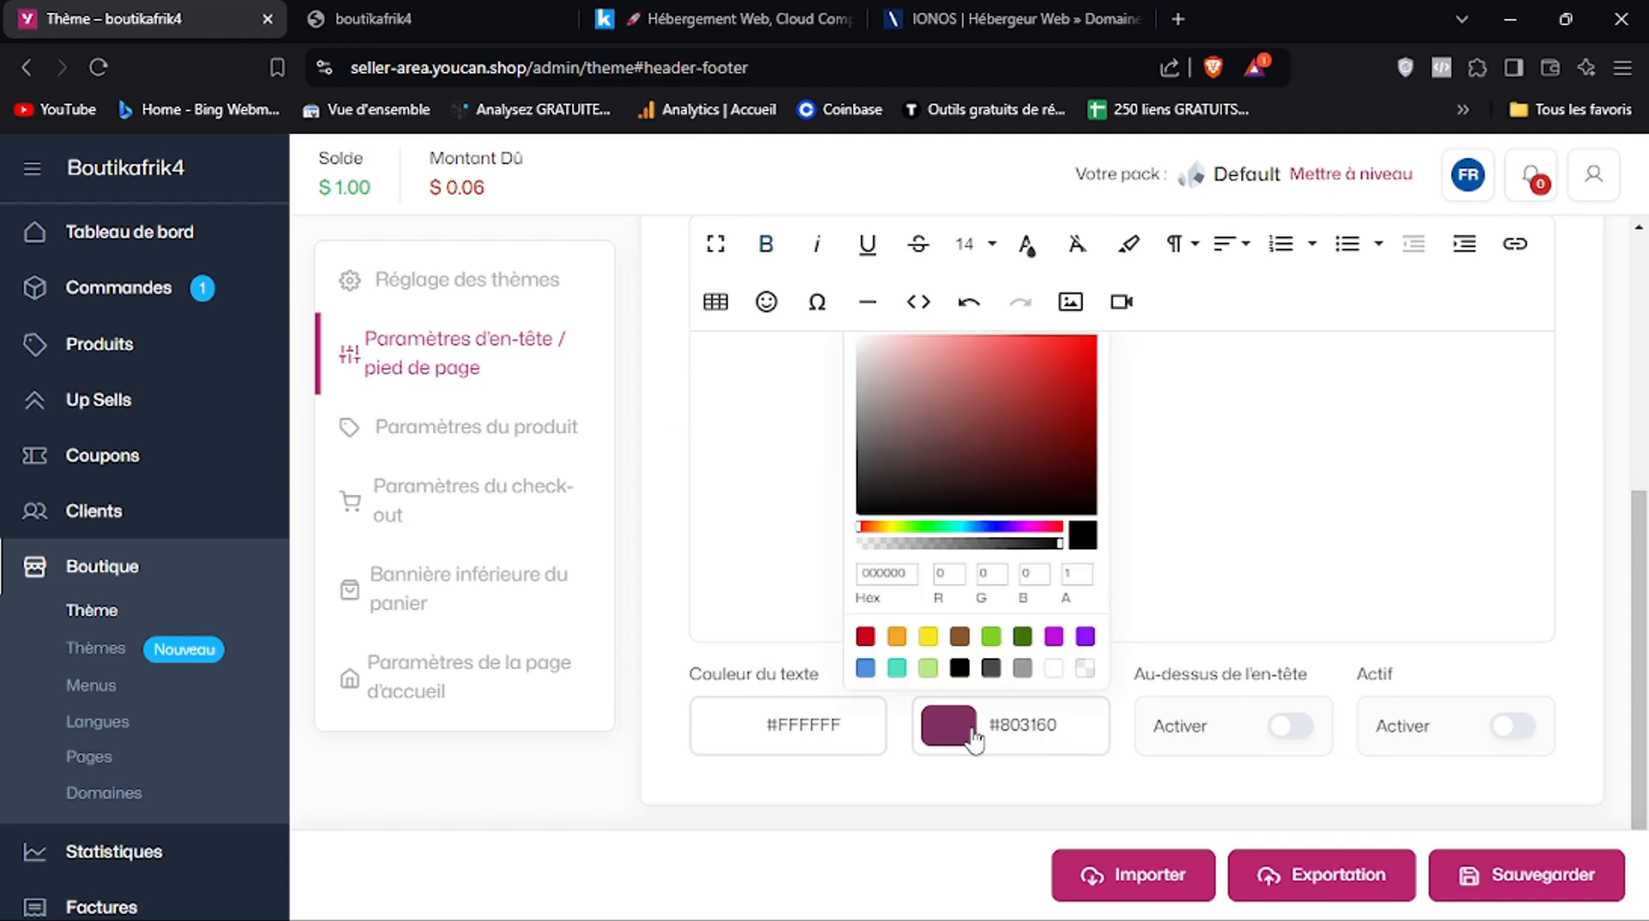
double_click(899, 573)
right_click(899, 575)
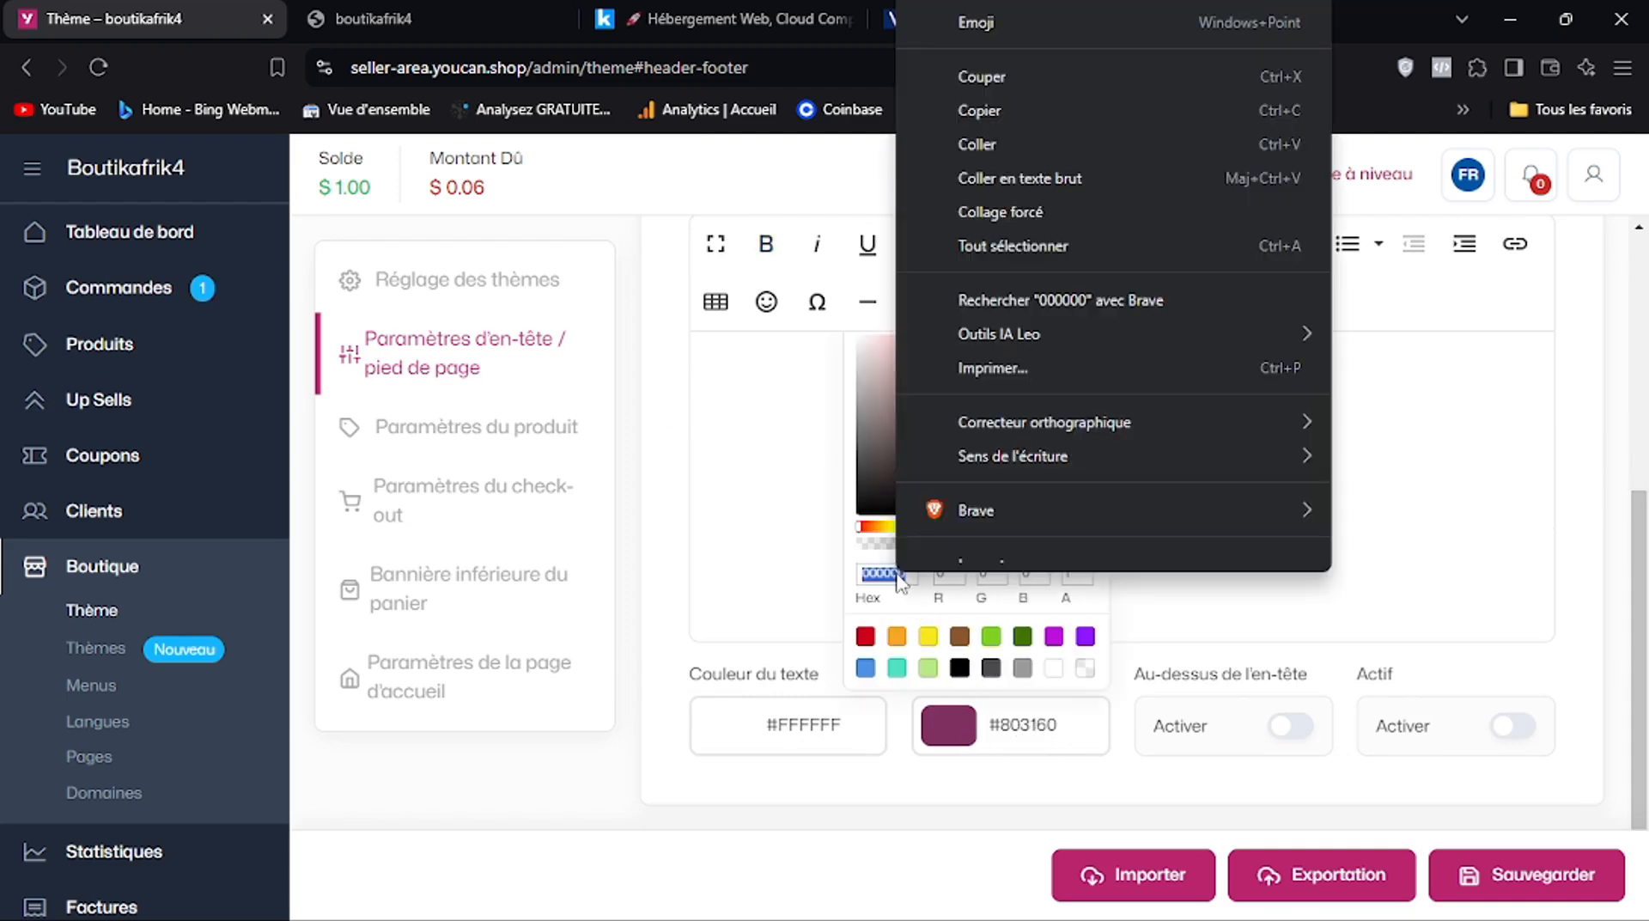
left_click(977, 143)
left_click(1294, 488)
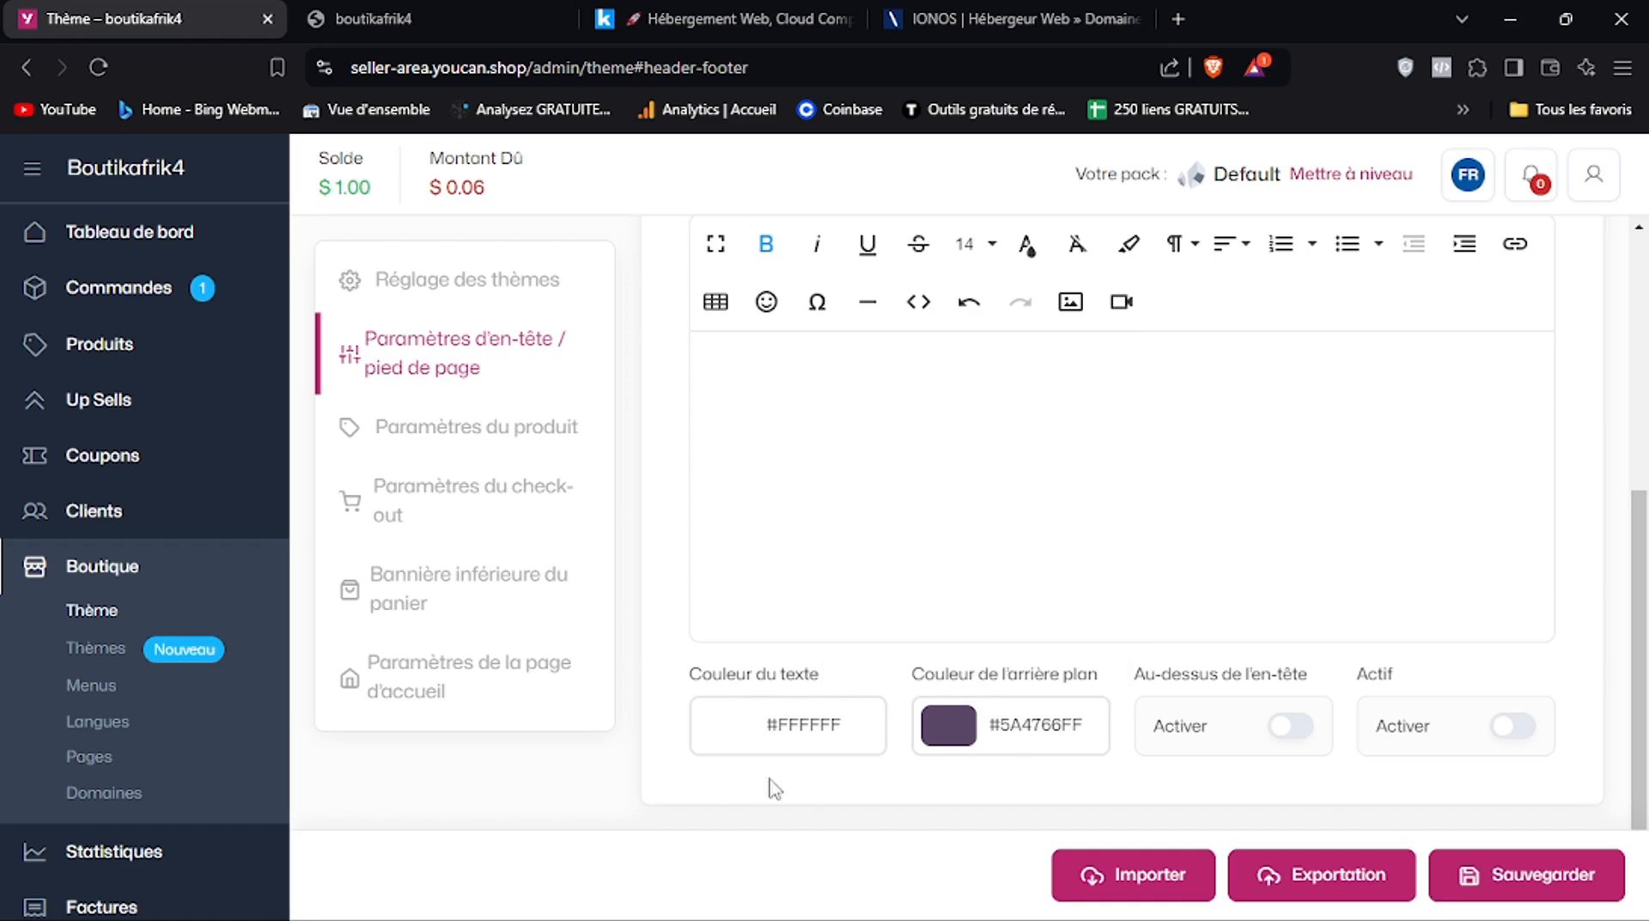
left_click(1508, 897)
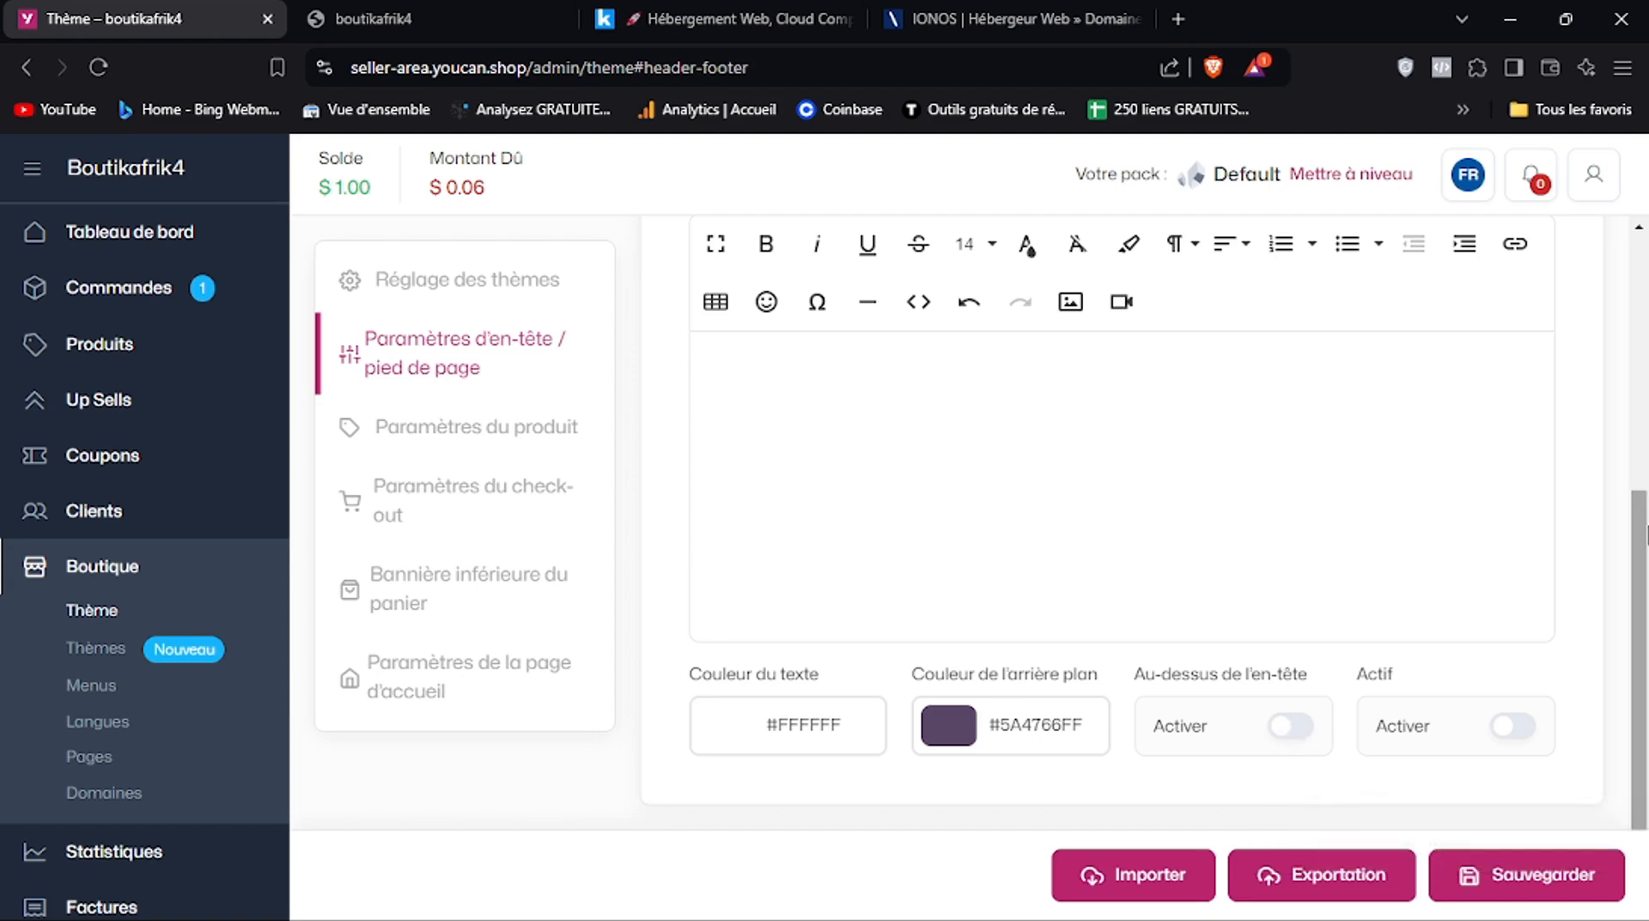
Activate the mobile notice bar and its placement above the header, matching the desktop bar's options, and save the theme settings
left_click_drag(1645, 612, 1645, 601)
scroll(1500, 348, "up", 2)
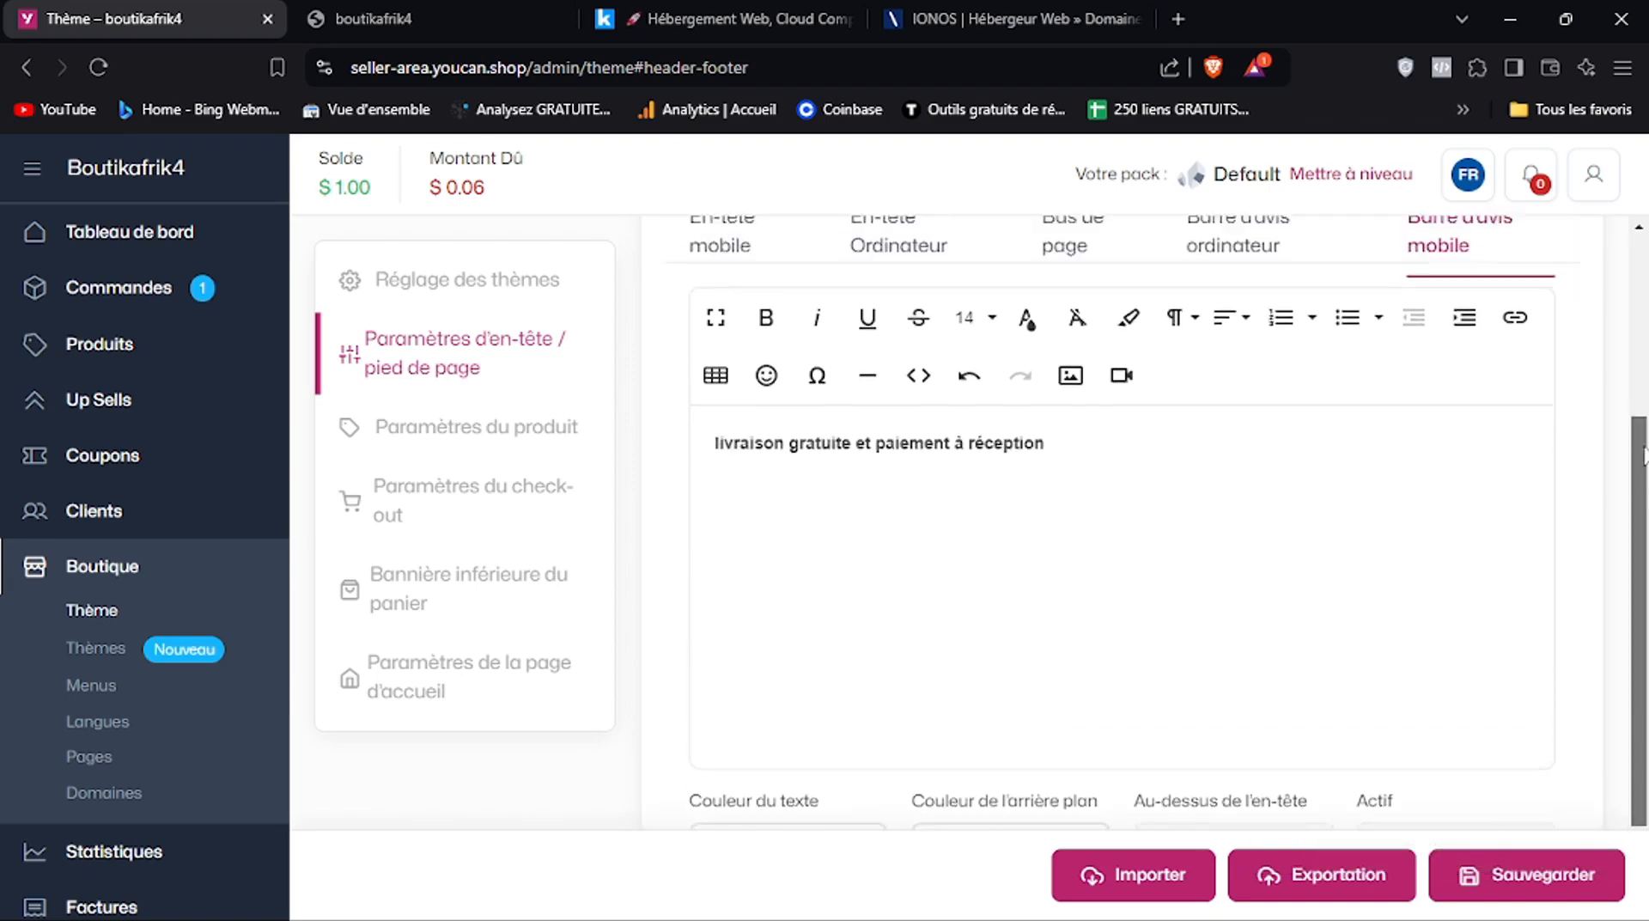
left_click(1237, 253)
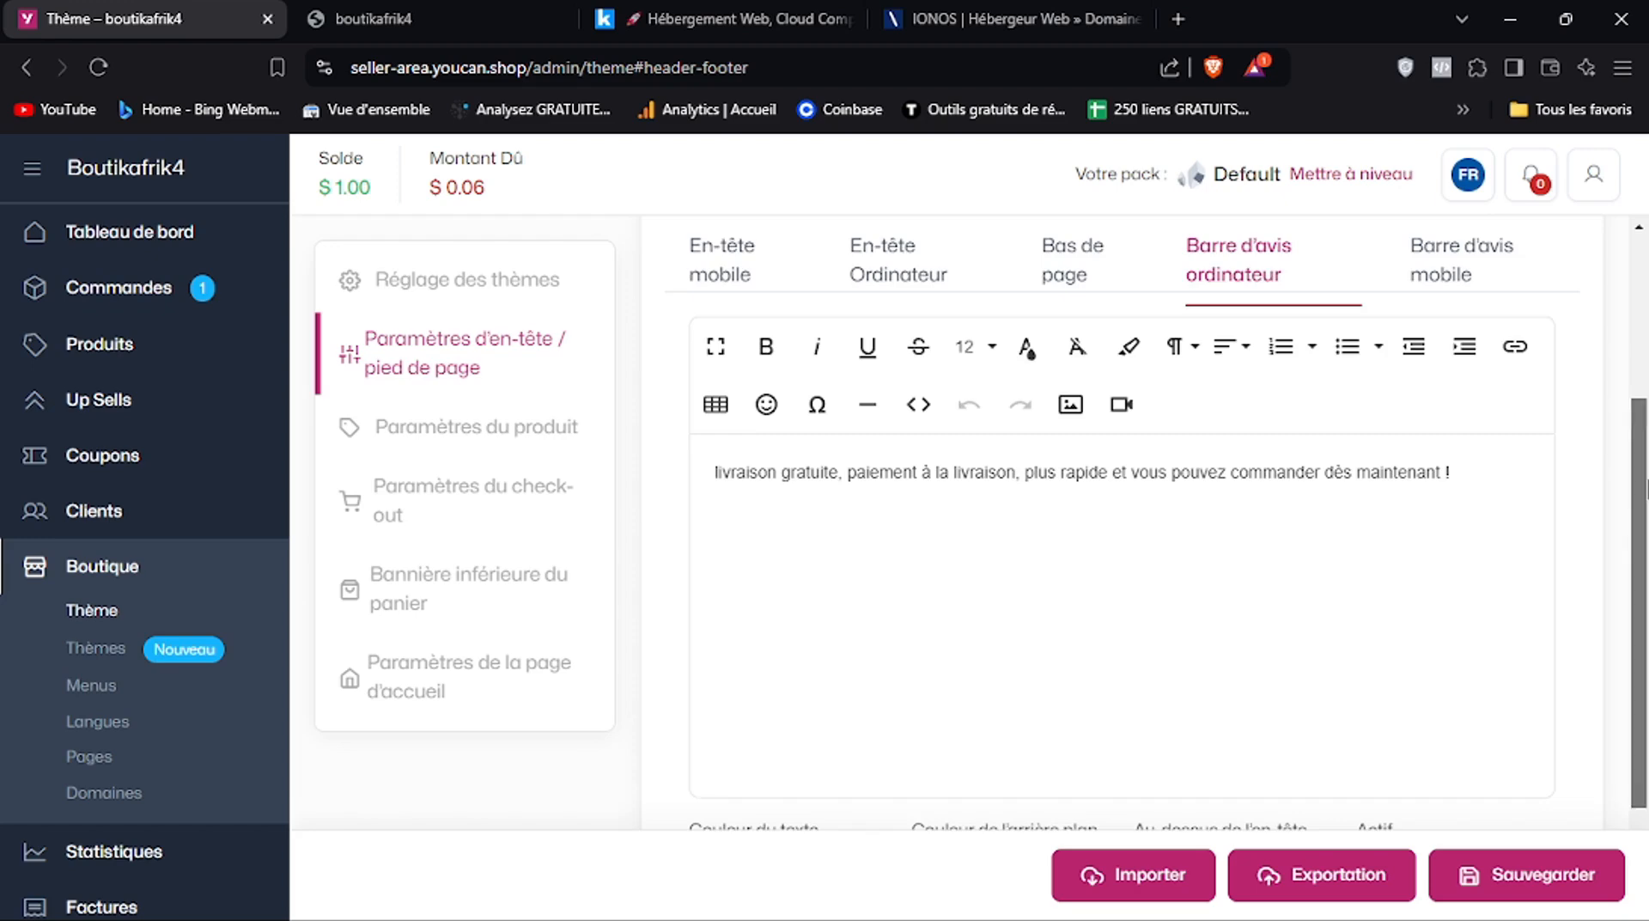
scroll(1645, 361, "down", 2)
scroll(1638, 729, "up", 5)
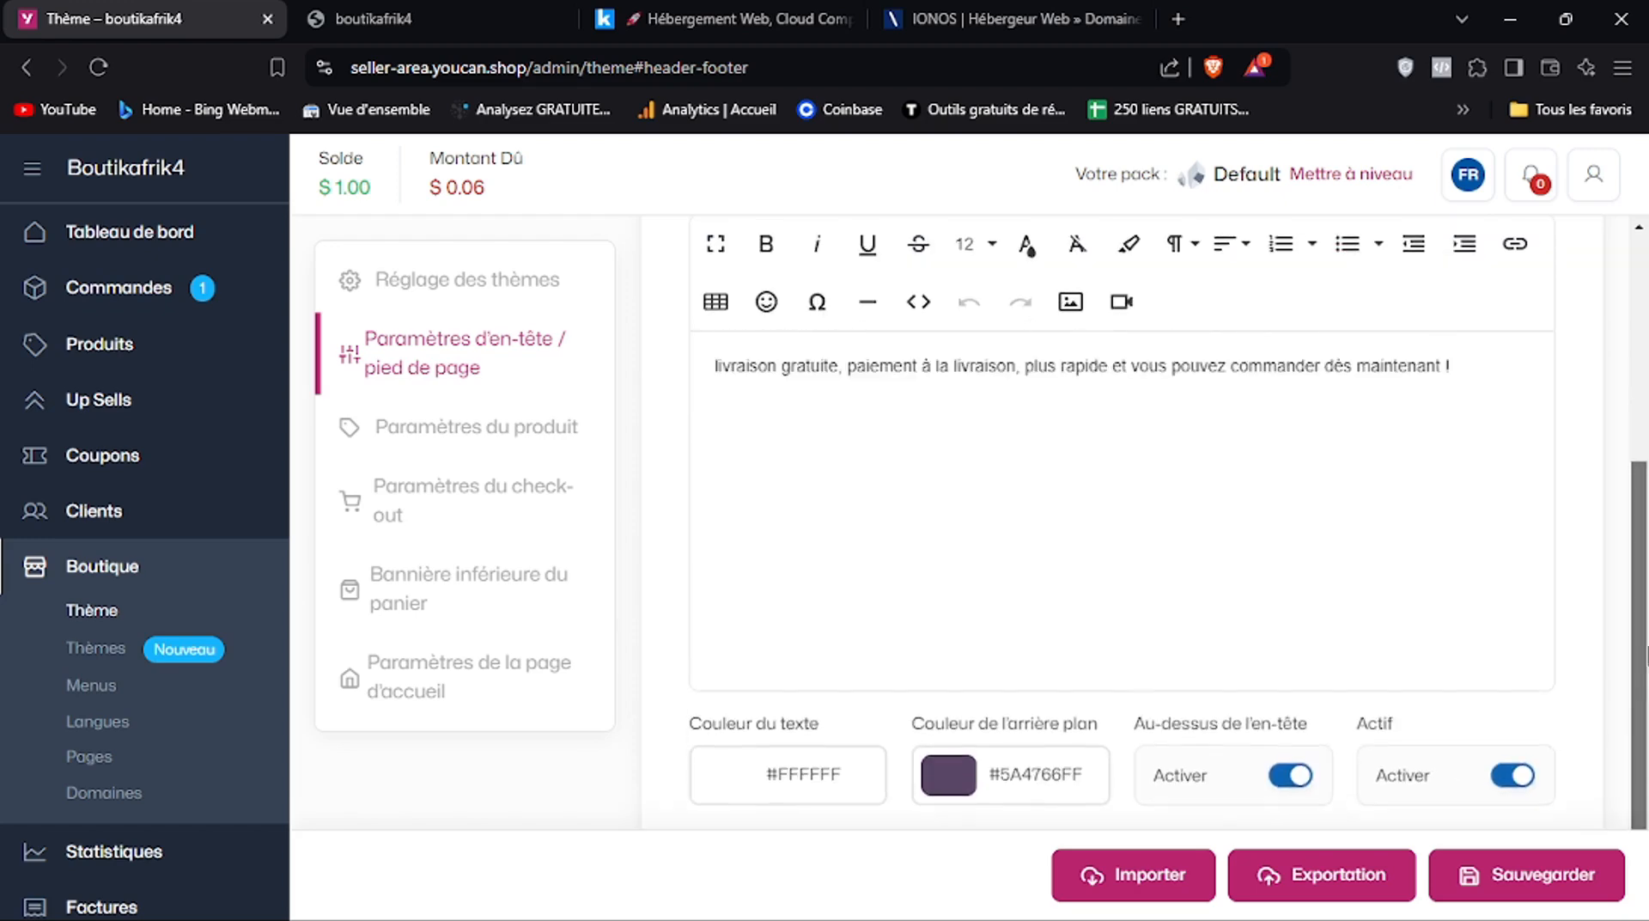
left_click(1436, 455)
scroll(1647, 469, "down", 3)
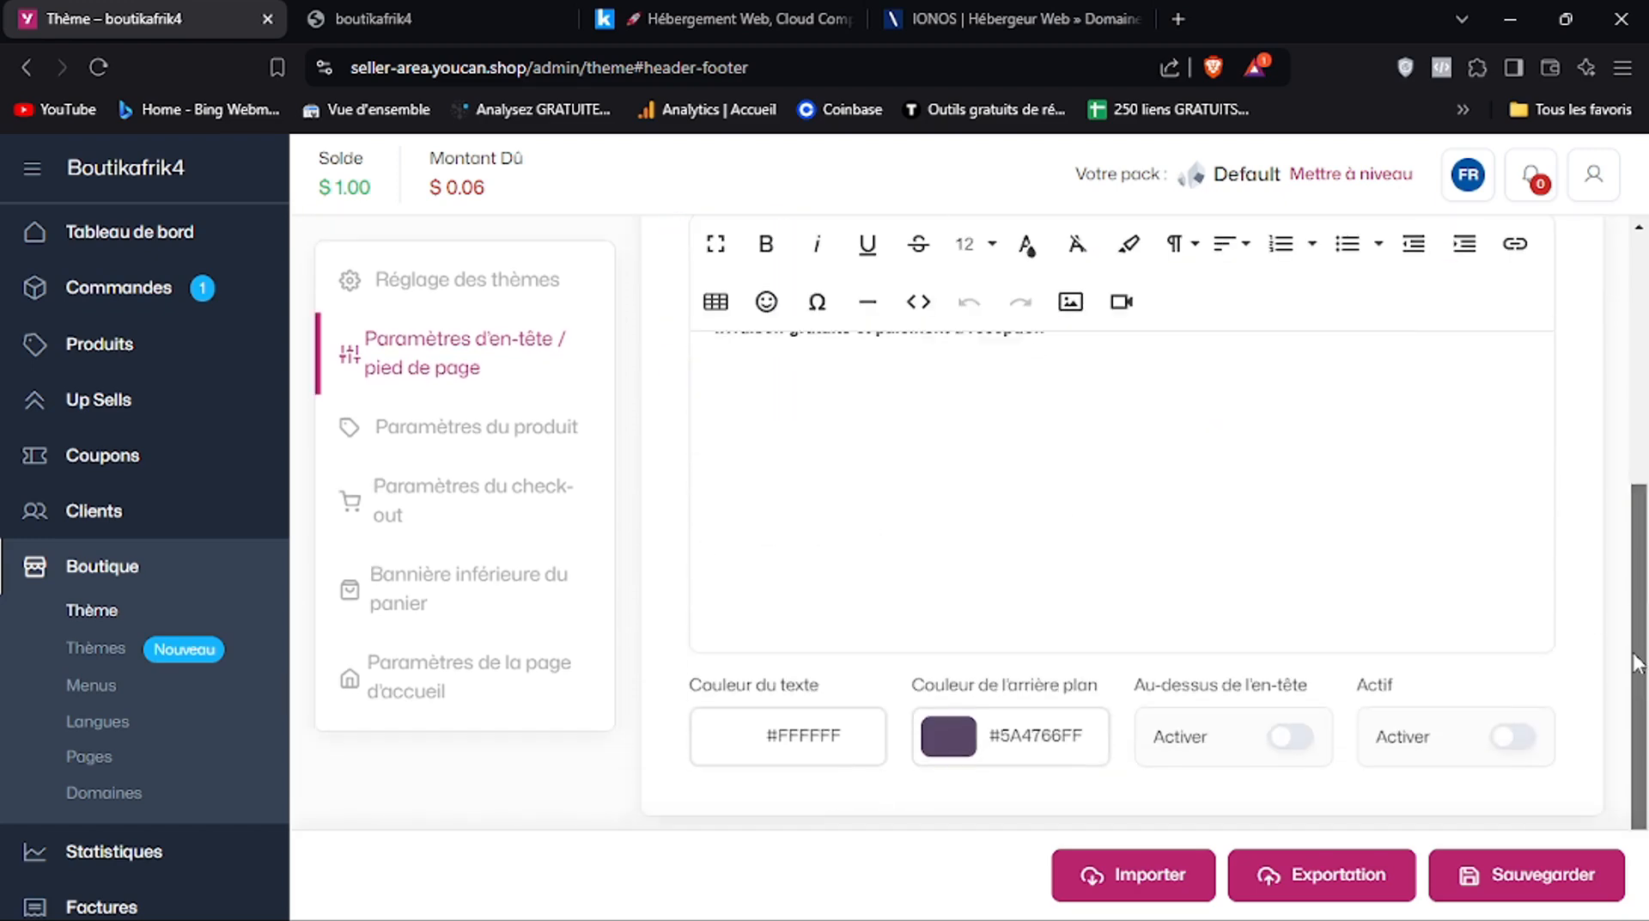
left_click(1295, 739)
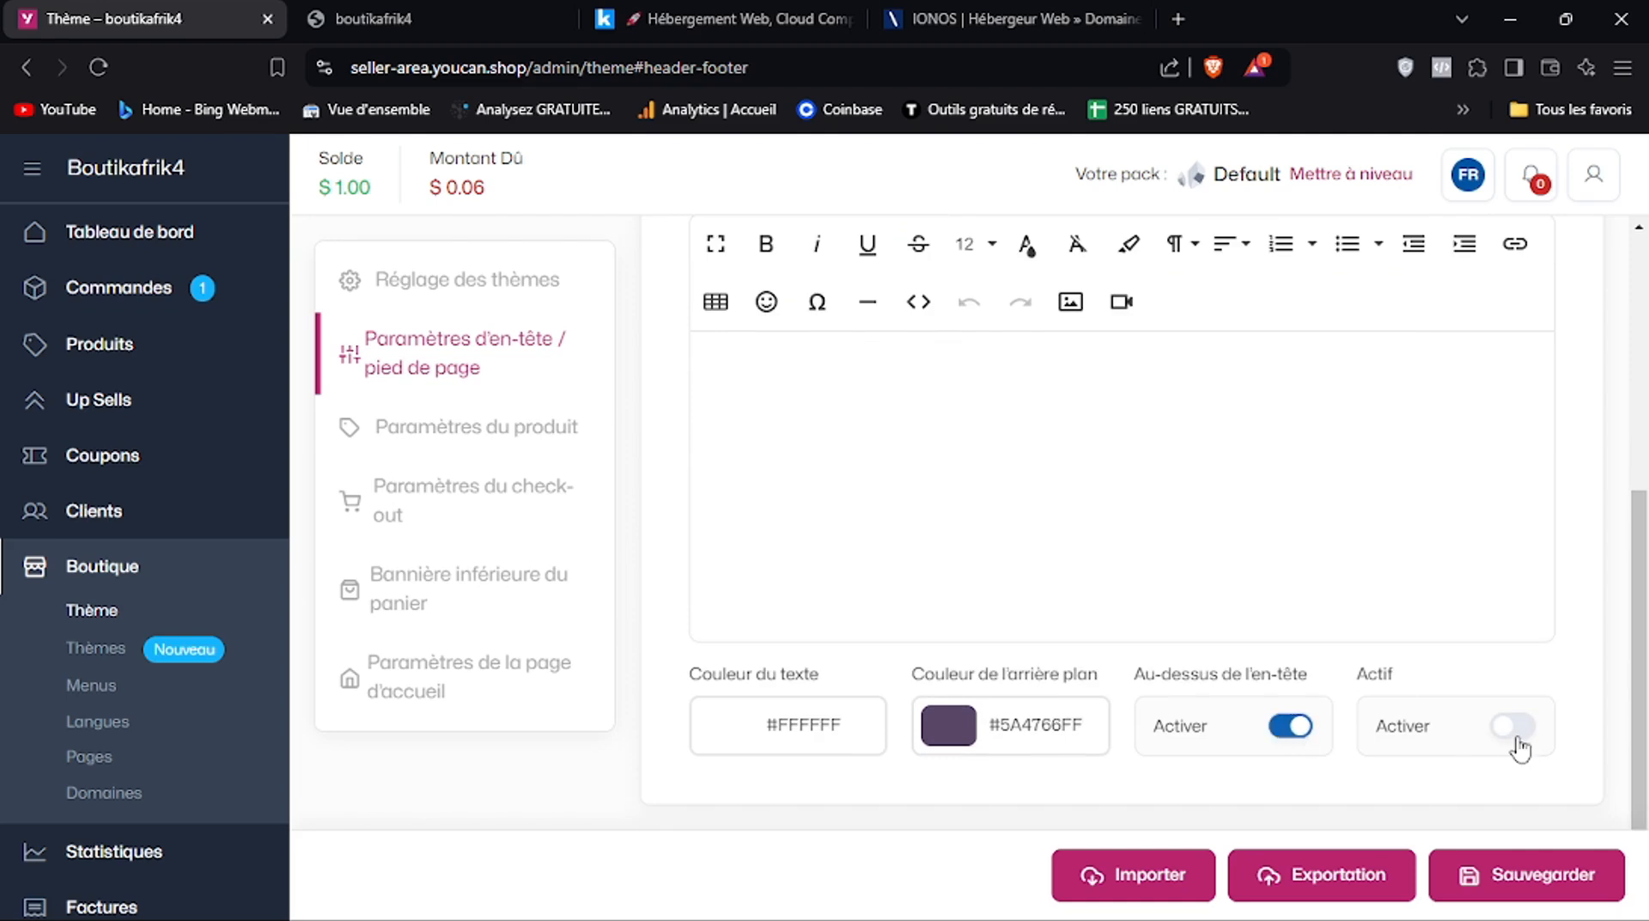
left_click(1516, 732)
left_click(1469, 875)
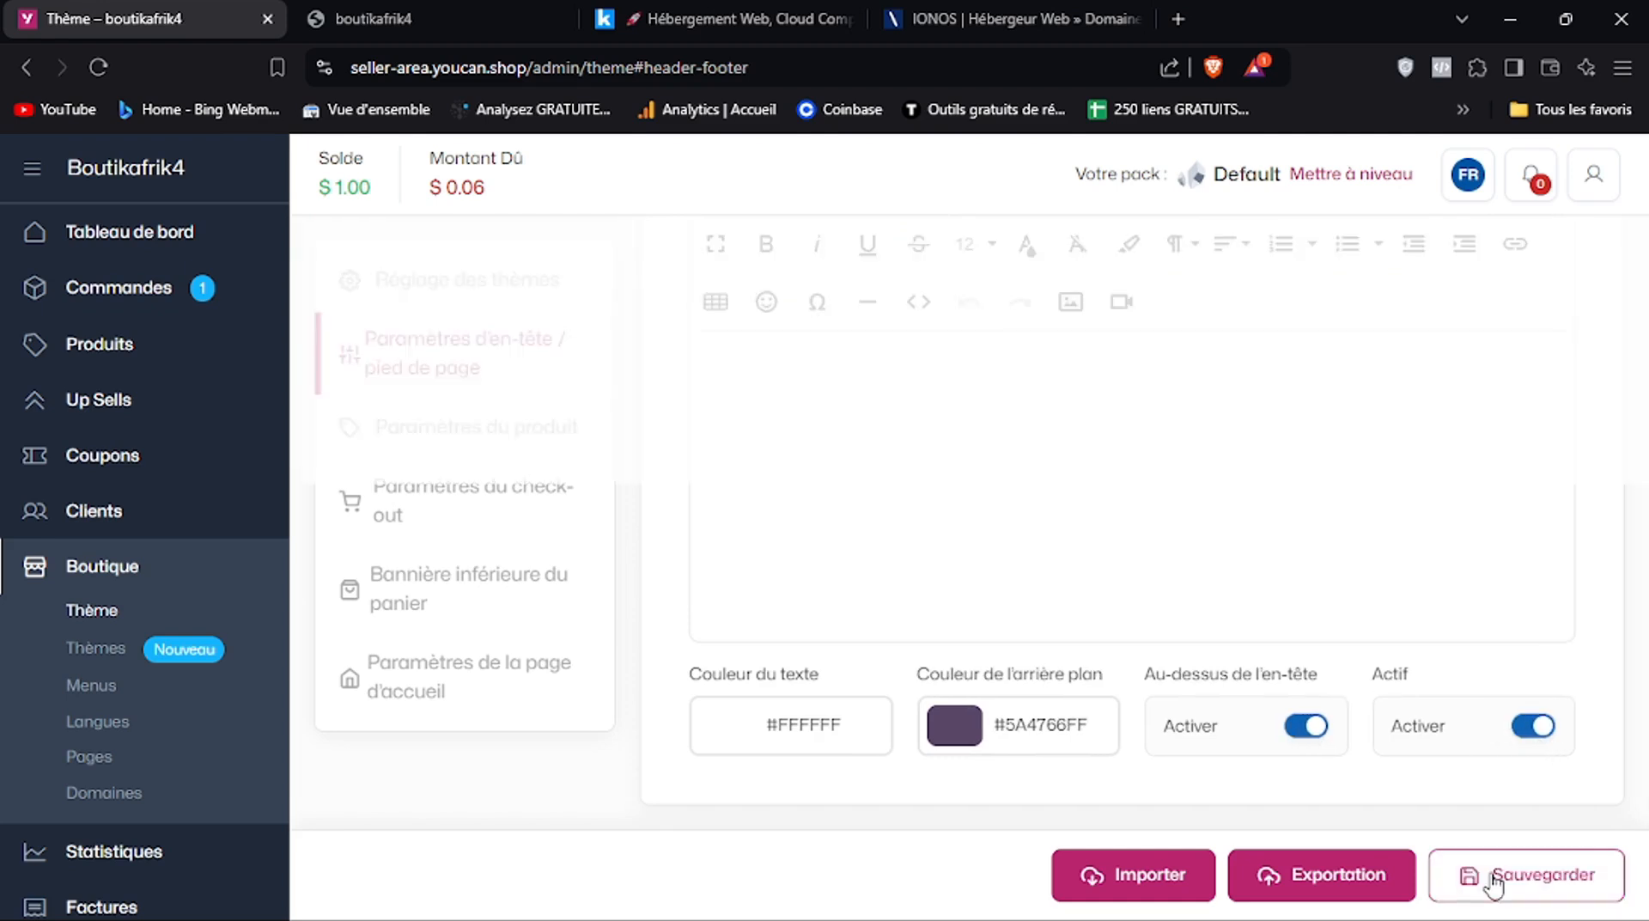
Reload the storefront to check the notice bar and compare the desktop and mobile notice bar texts in the theme settings
left_click(391, 10)
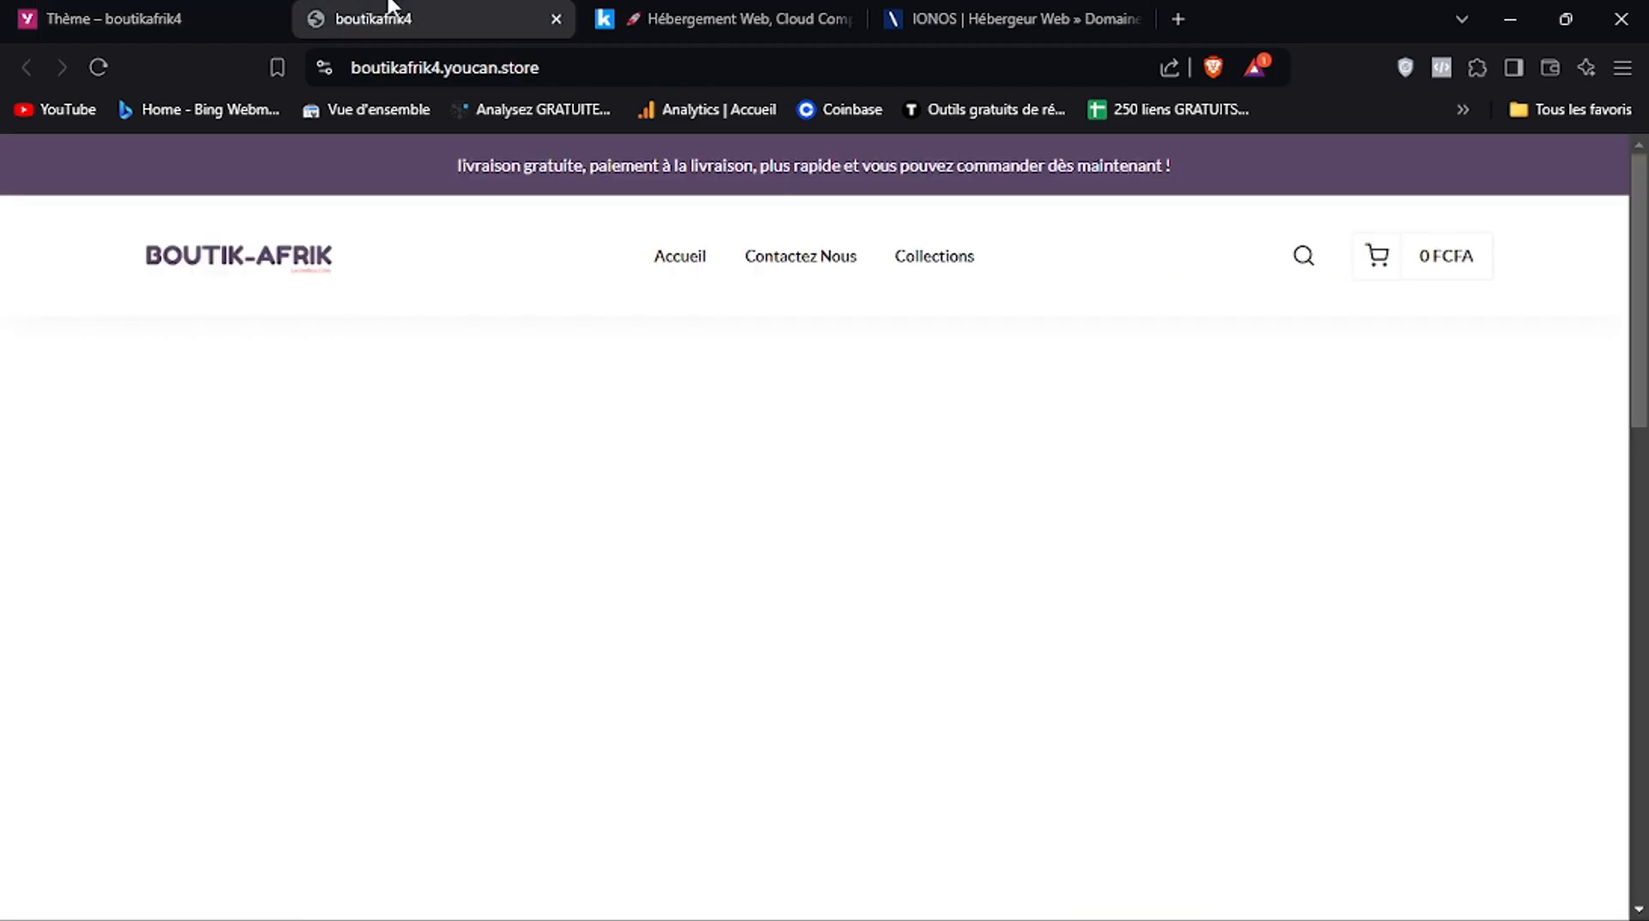
left_click(97, 67)
left_click(103, 18)
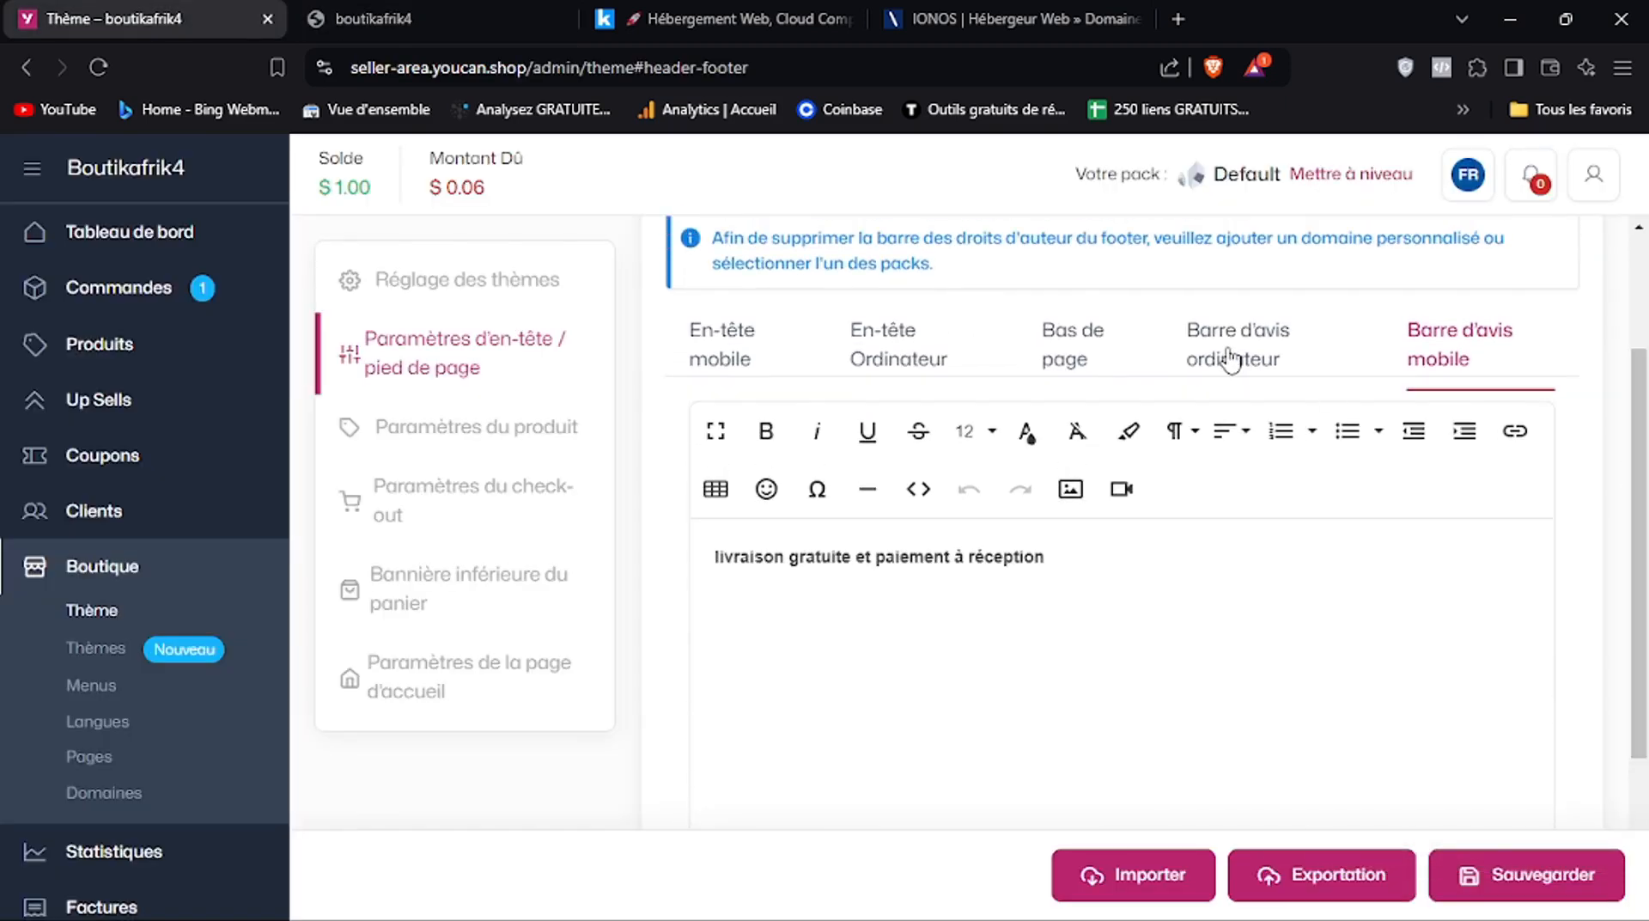
left_click(1231, 359)
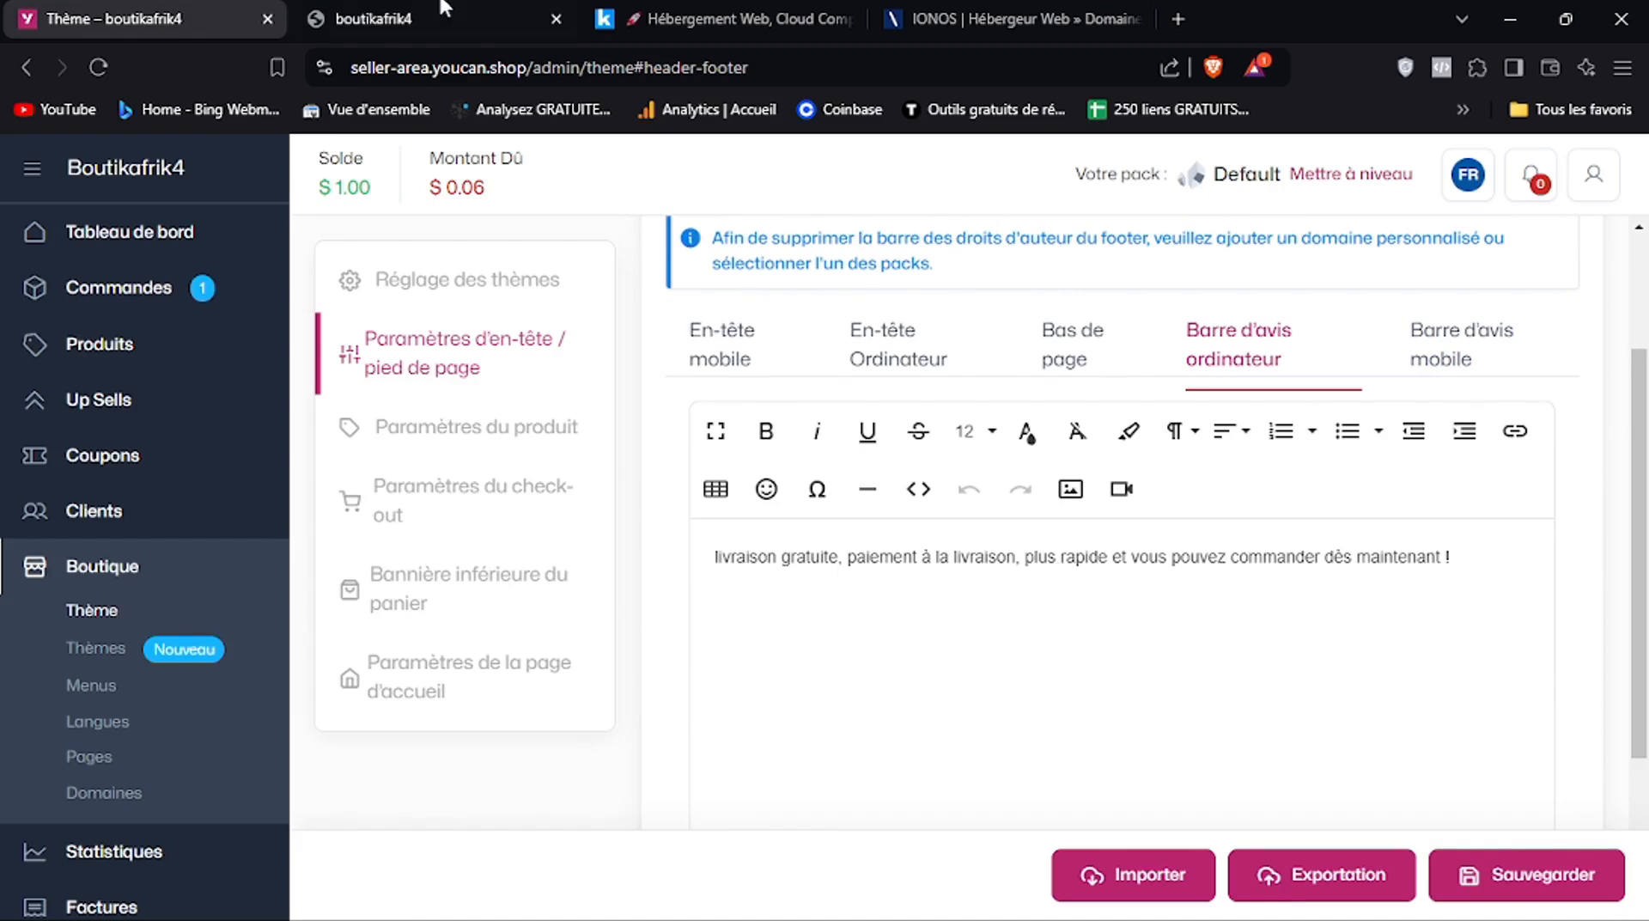
left_click(404, 18)
left_click(206, 16)
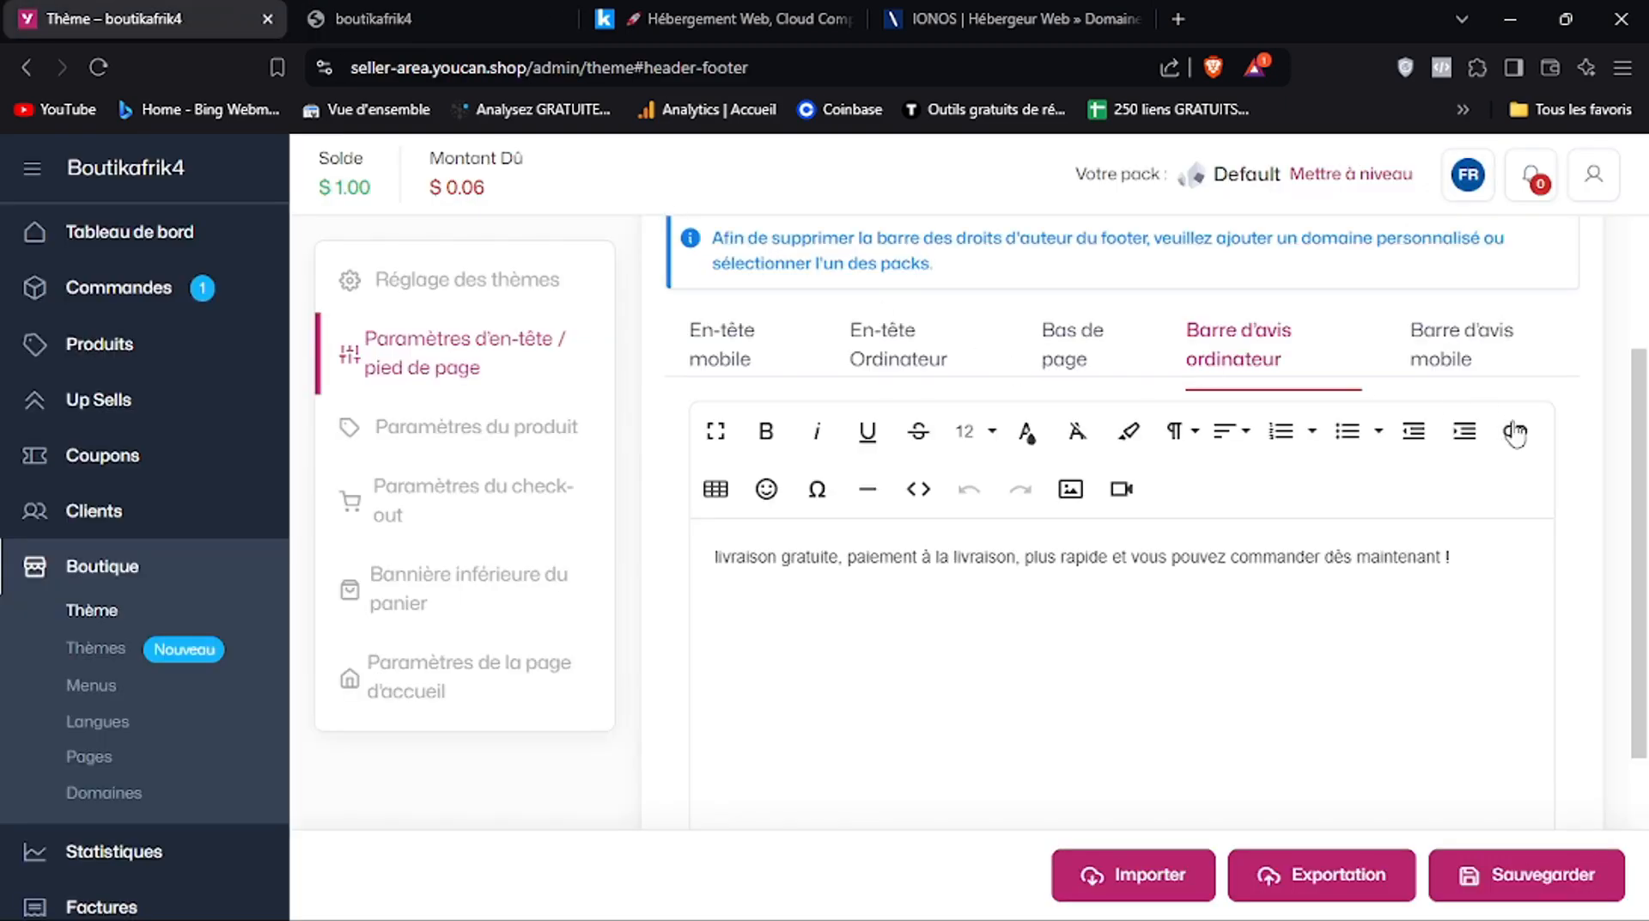
left_click(1442, 345)
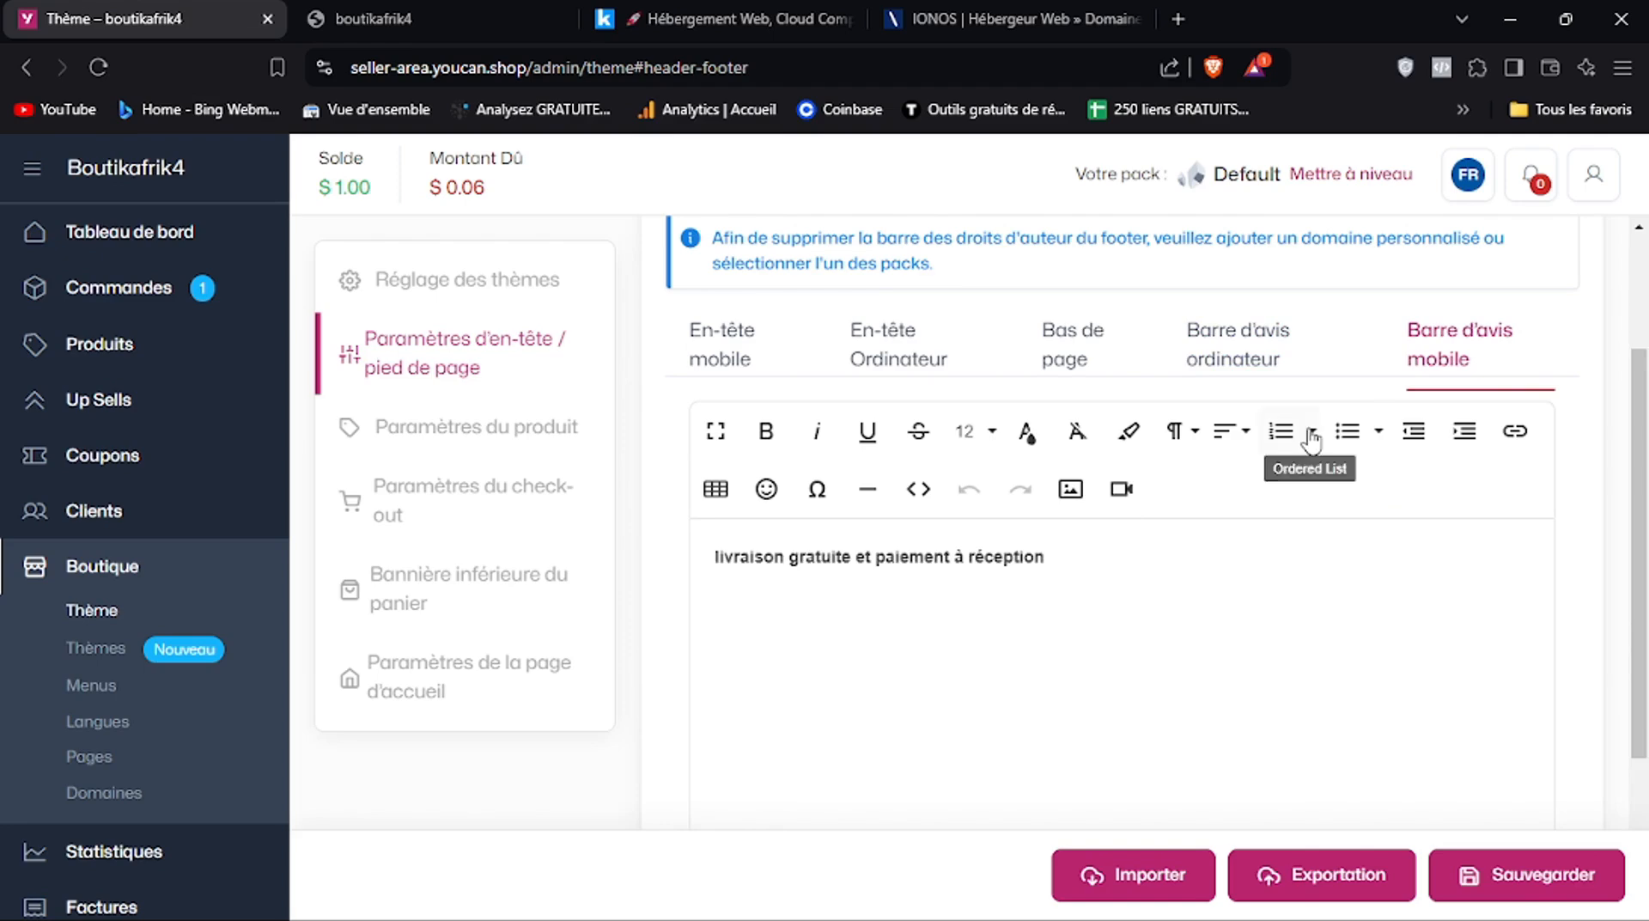
left_click(1243, 361)
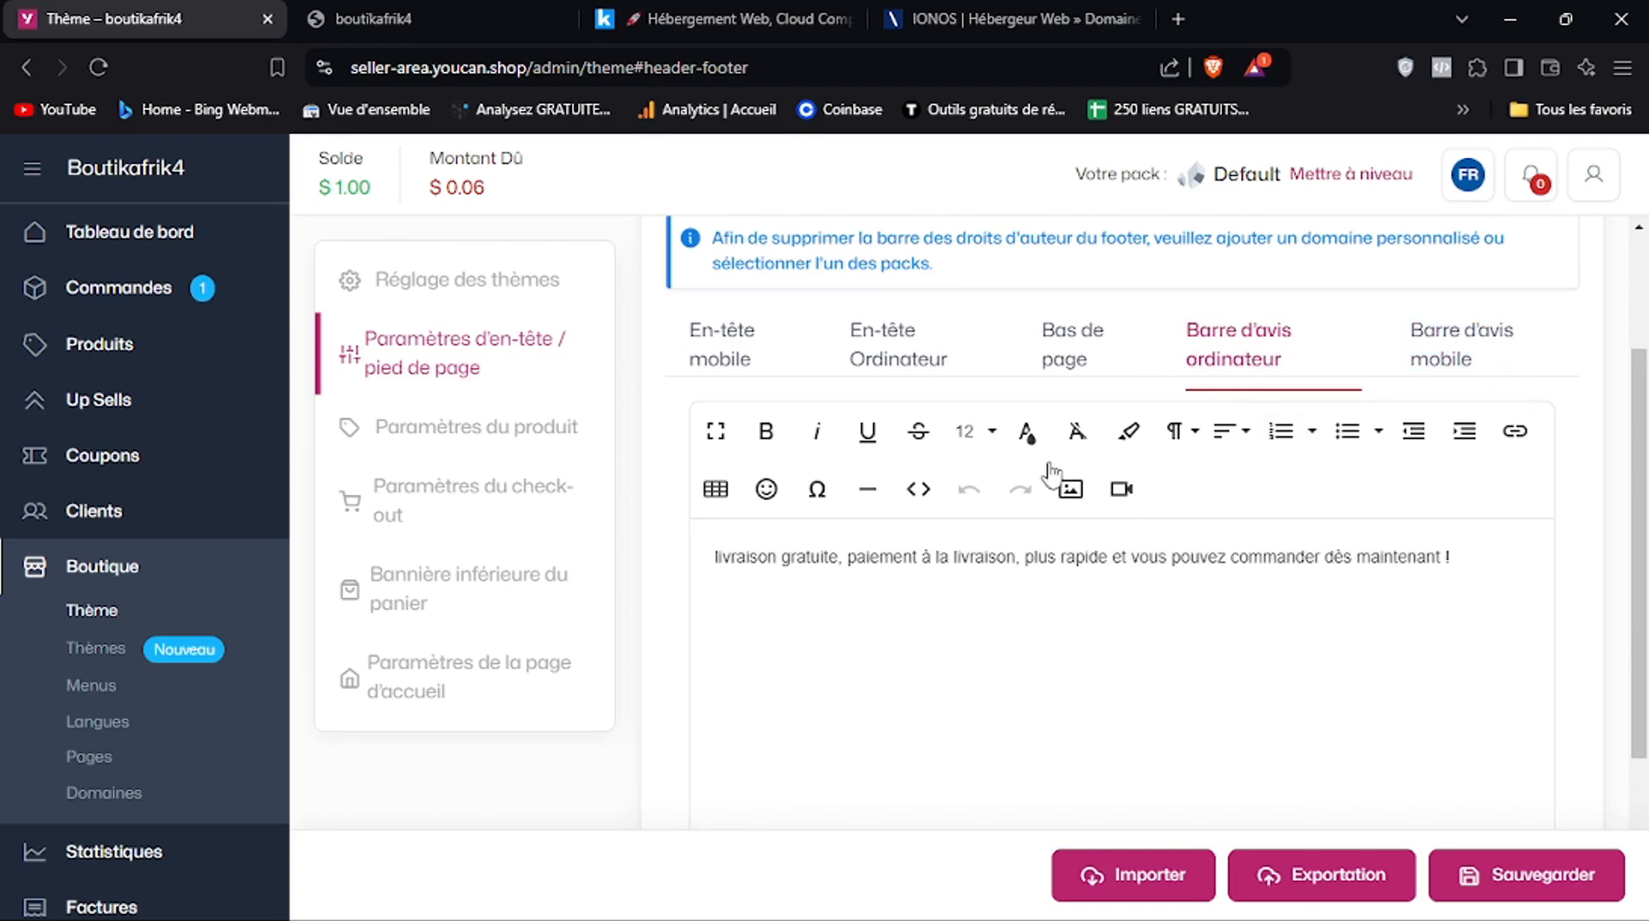
Make the desktop notice bar's whole text bold, save the theme settings and check it on the storefront
triple_click(882, 565)
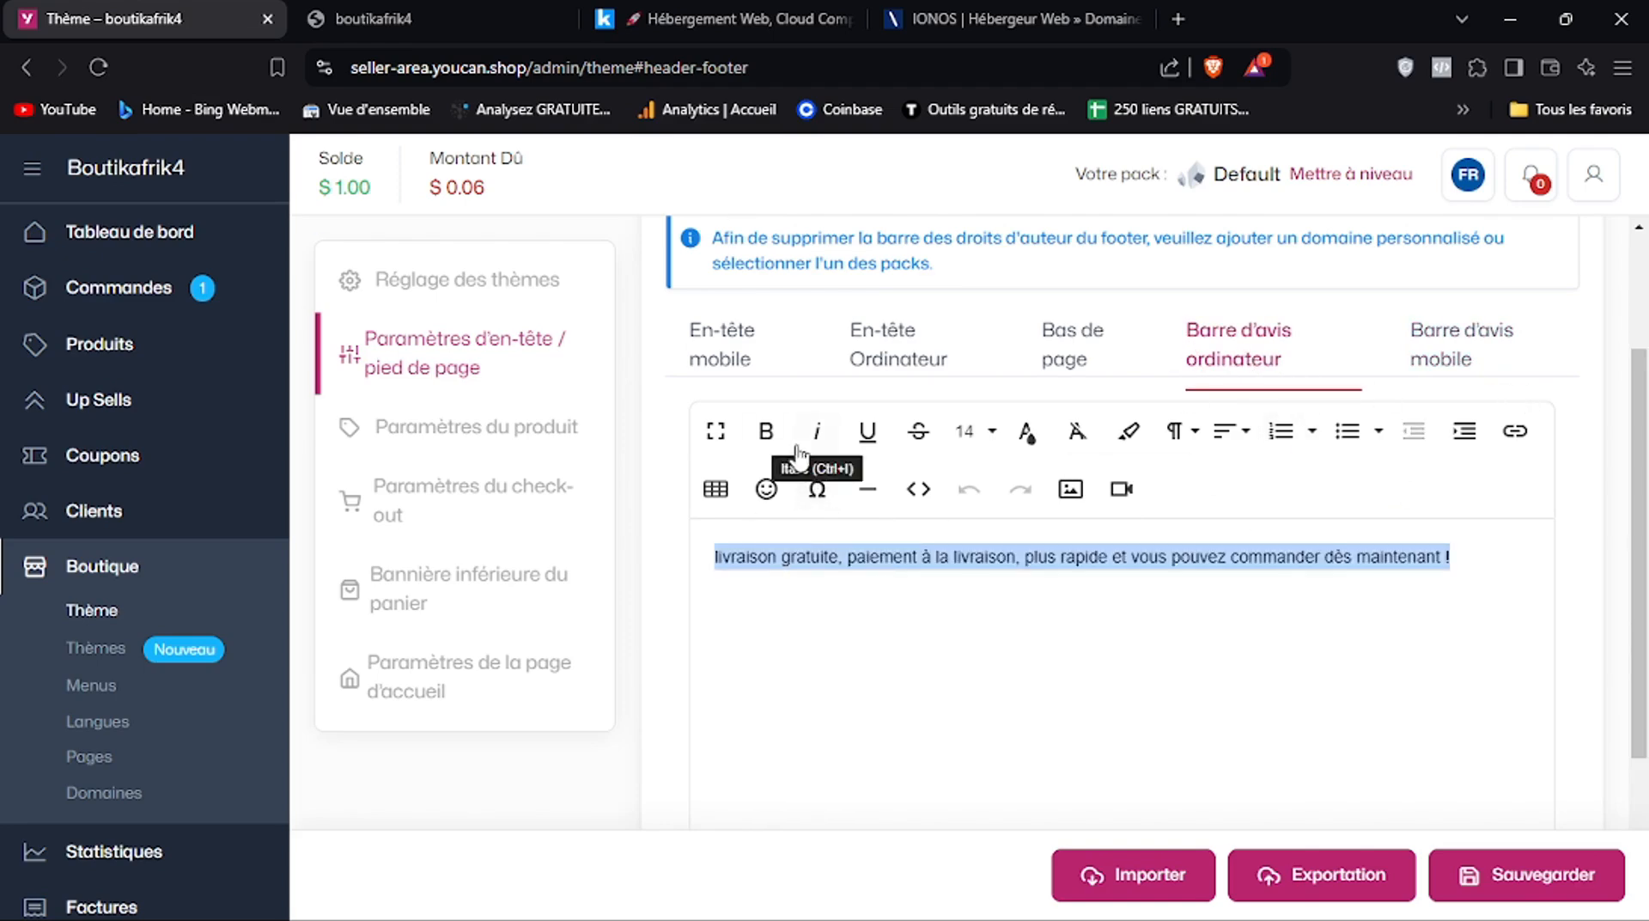
left_click(766, 430)
left_click(1559, 869)
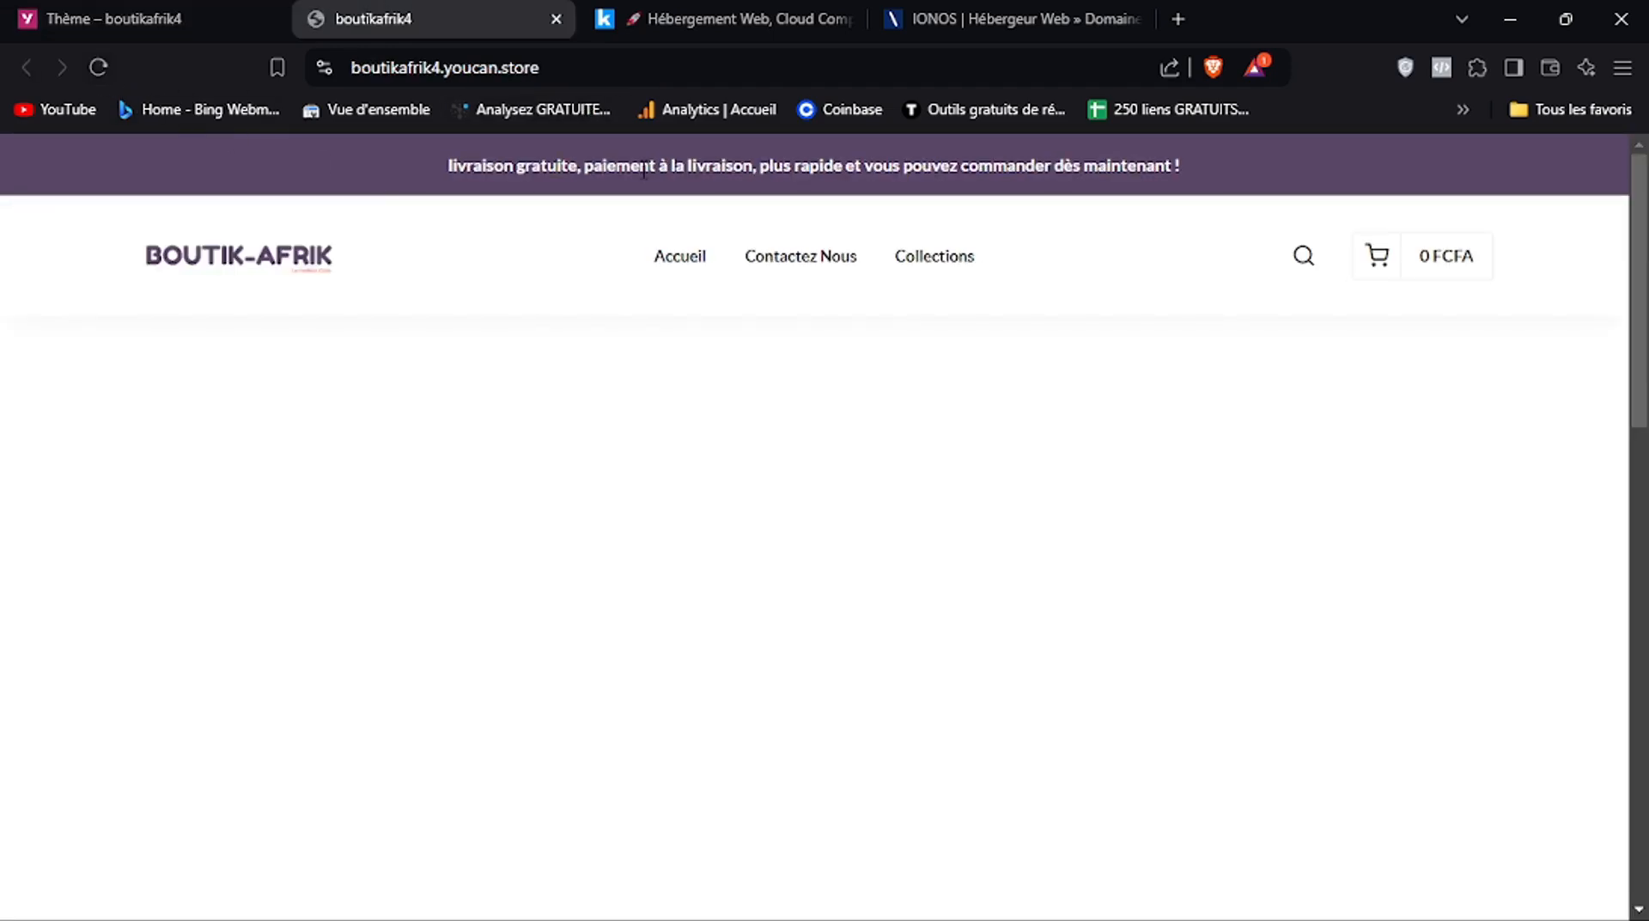
left_click(116, 15)
Set the desktop notice bar's text size to 18, save the theme settings and reload the storefront
left_click(990, 449)
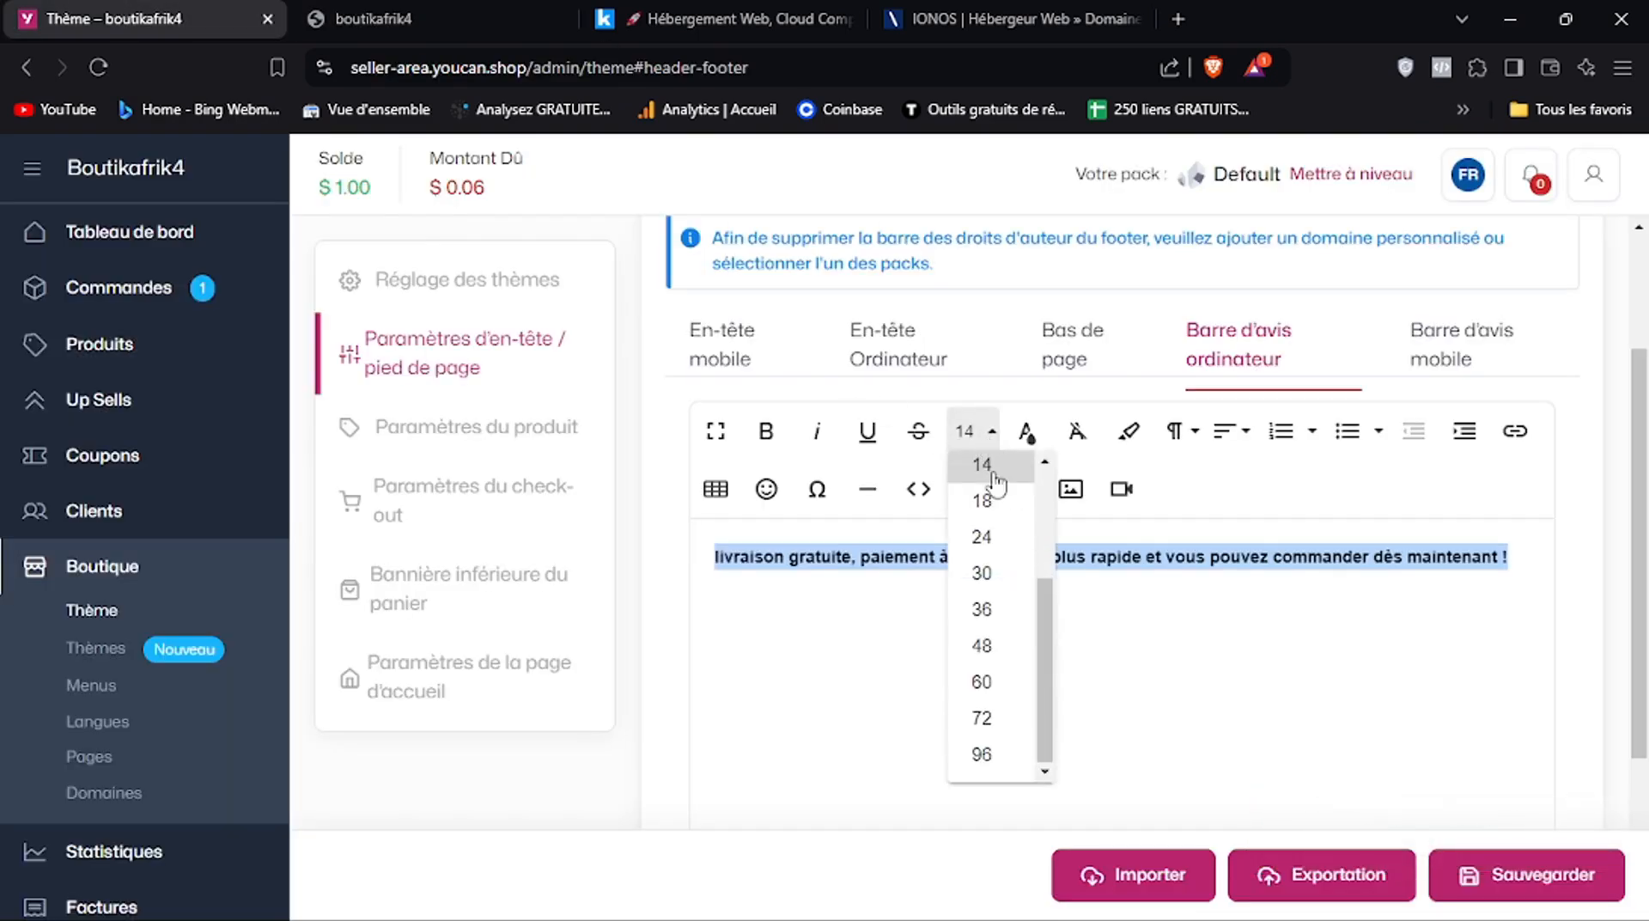
left_click(984, 505)
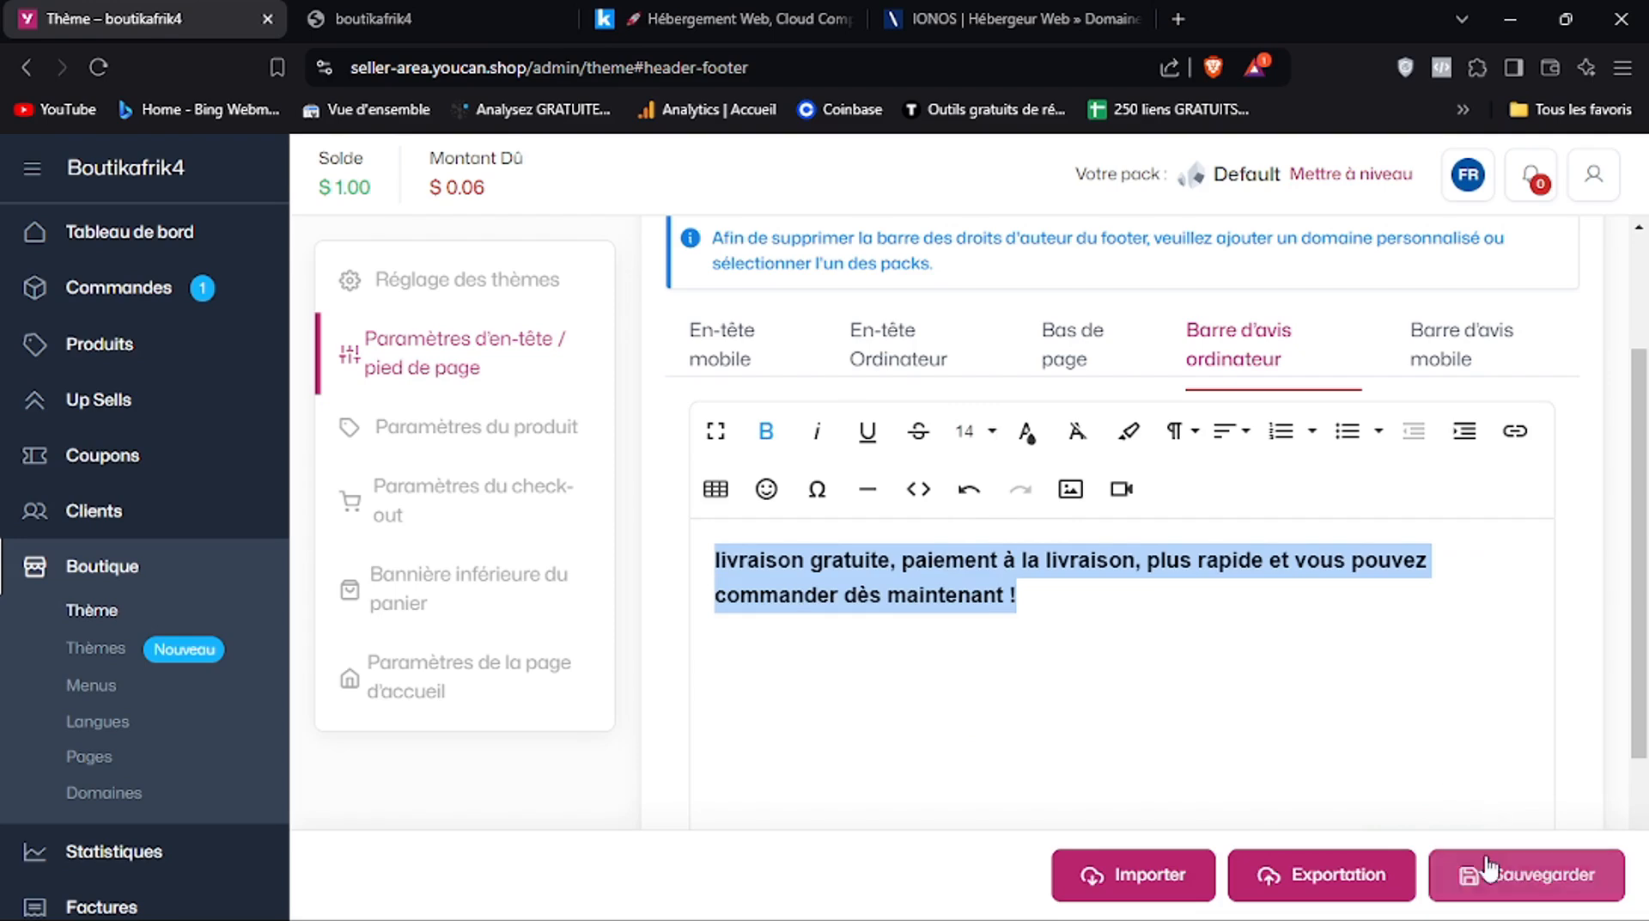
left_click(1488, 885)
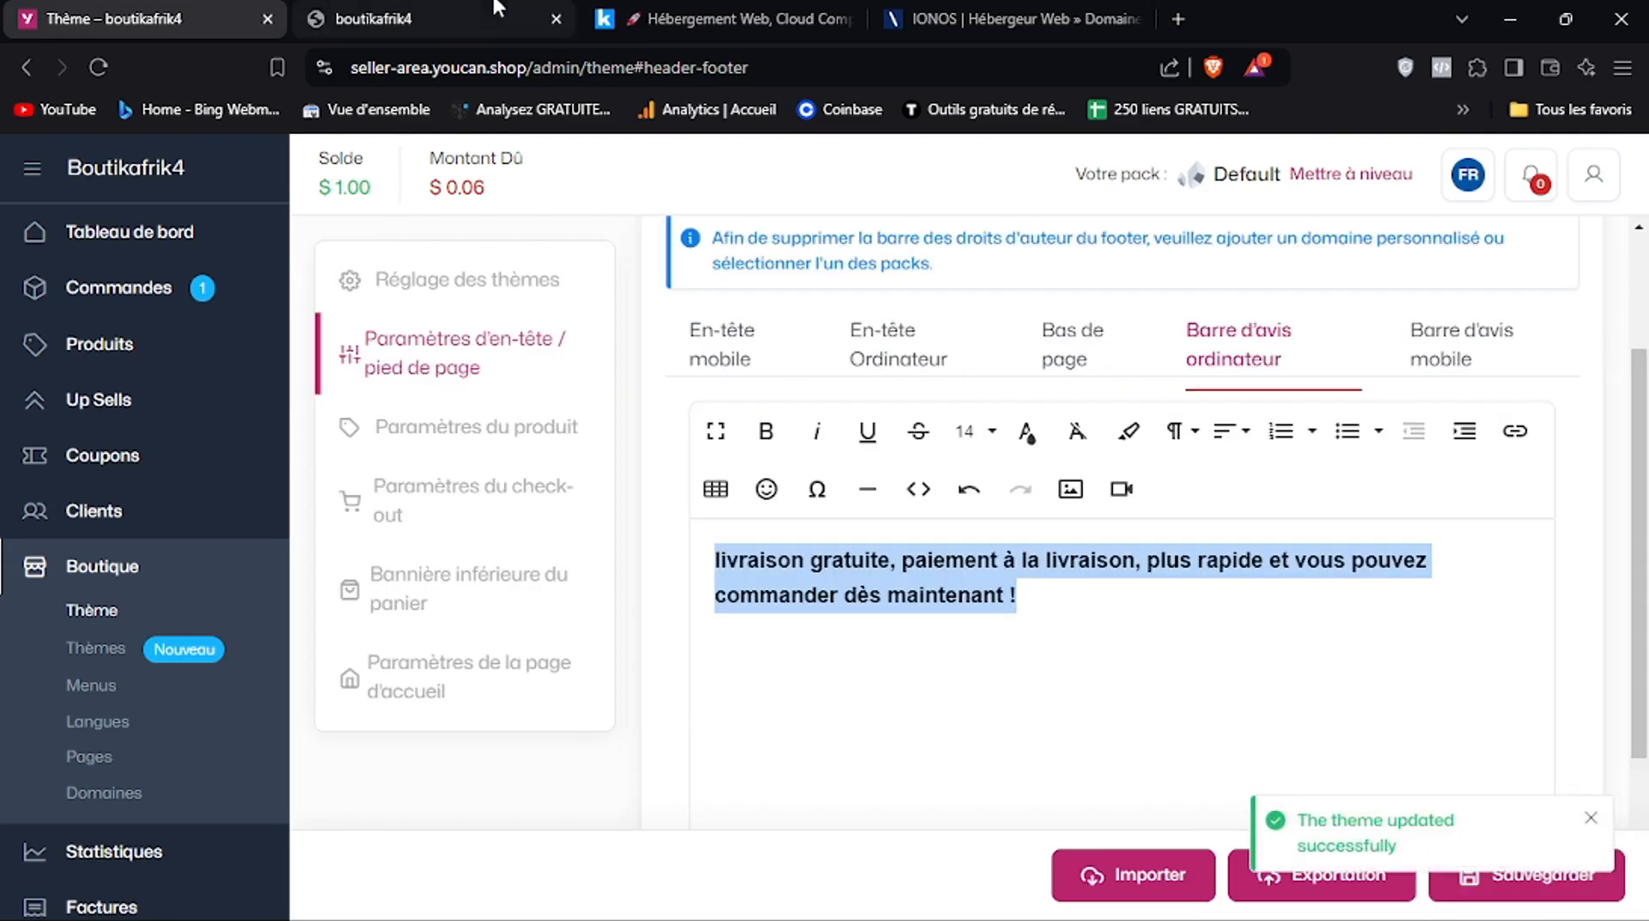
left_click(344, 21)
left_click(98, 69)
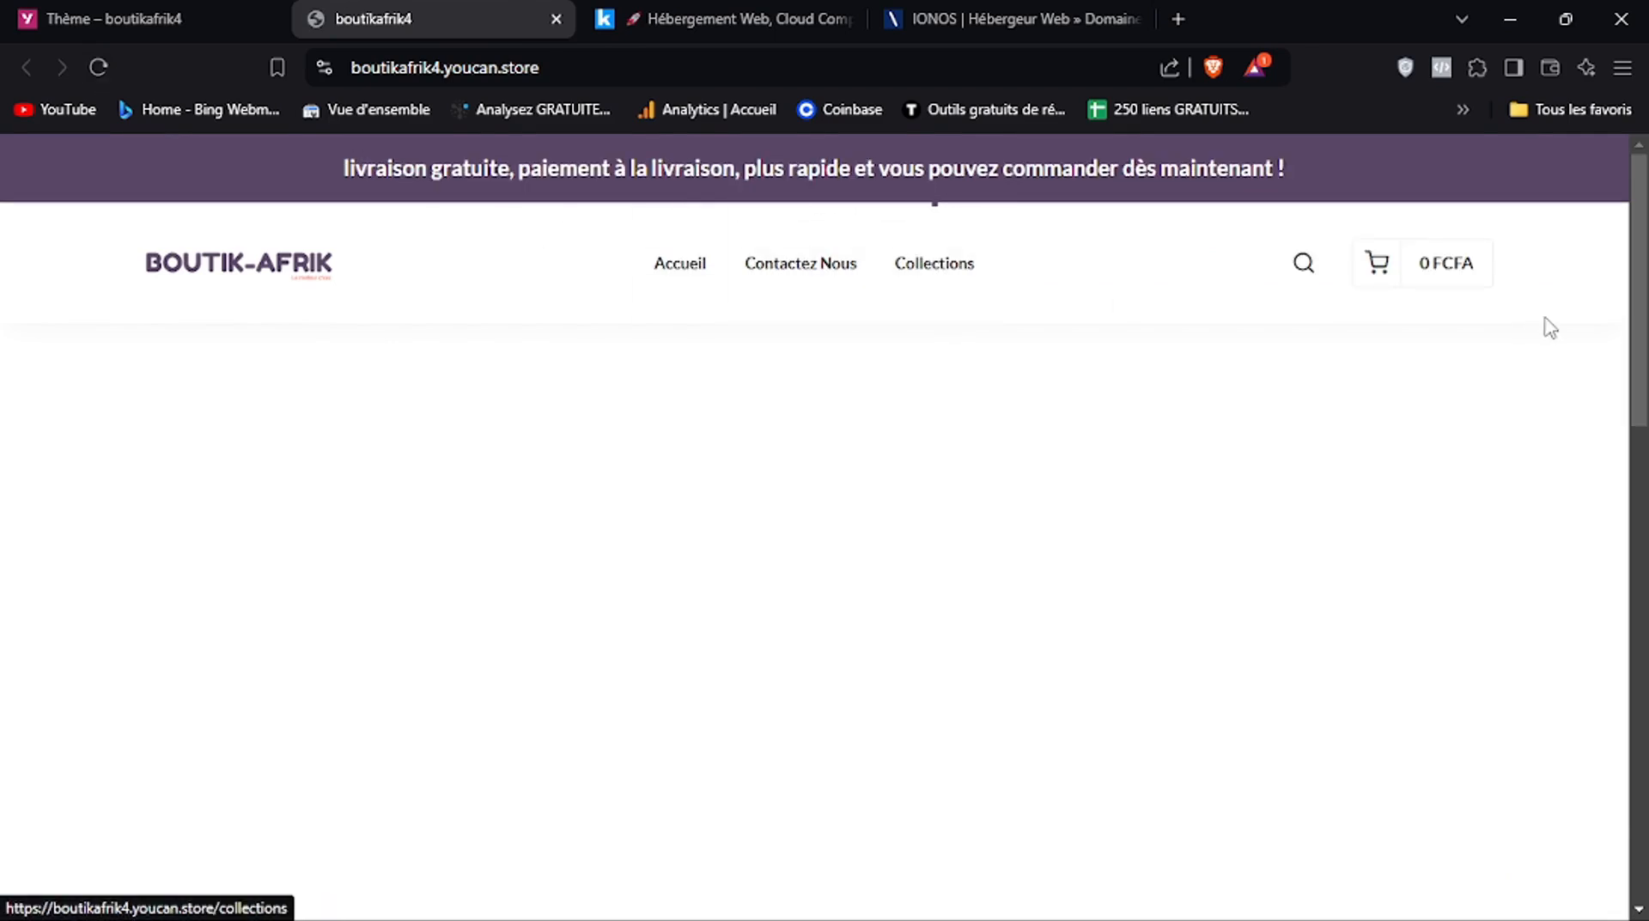
Review the desktop notice bar's colour and activation options in the theme settings and save them again
left_click(129, 19)
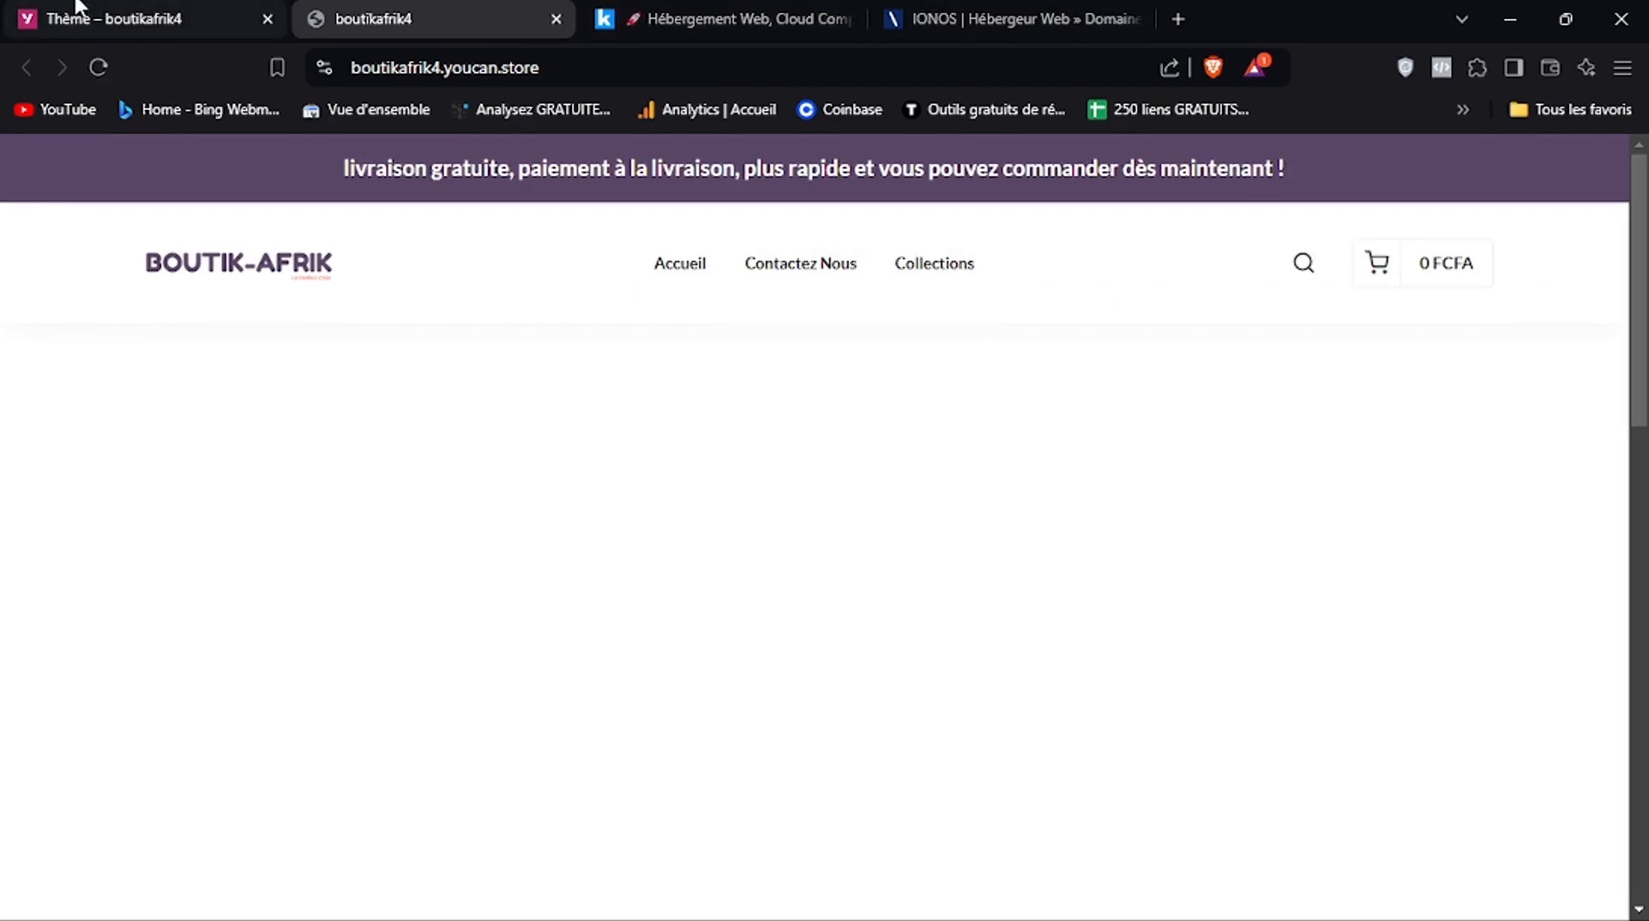
left_click_drag(1647, 503, 1647, 653)
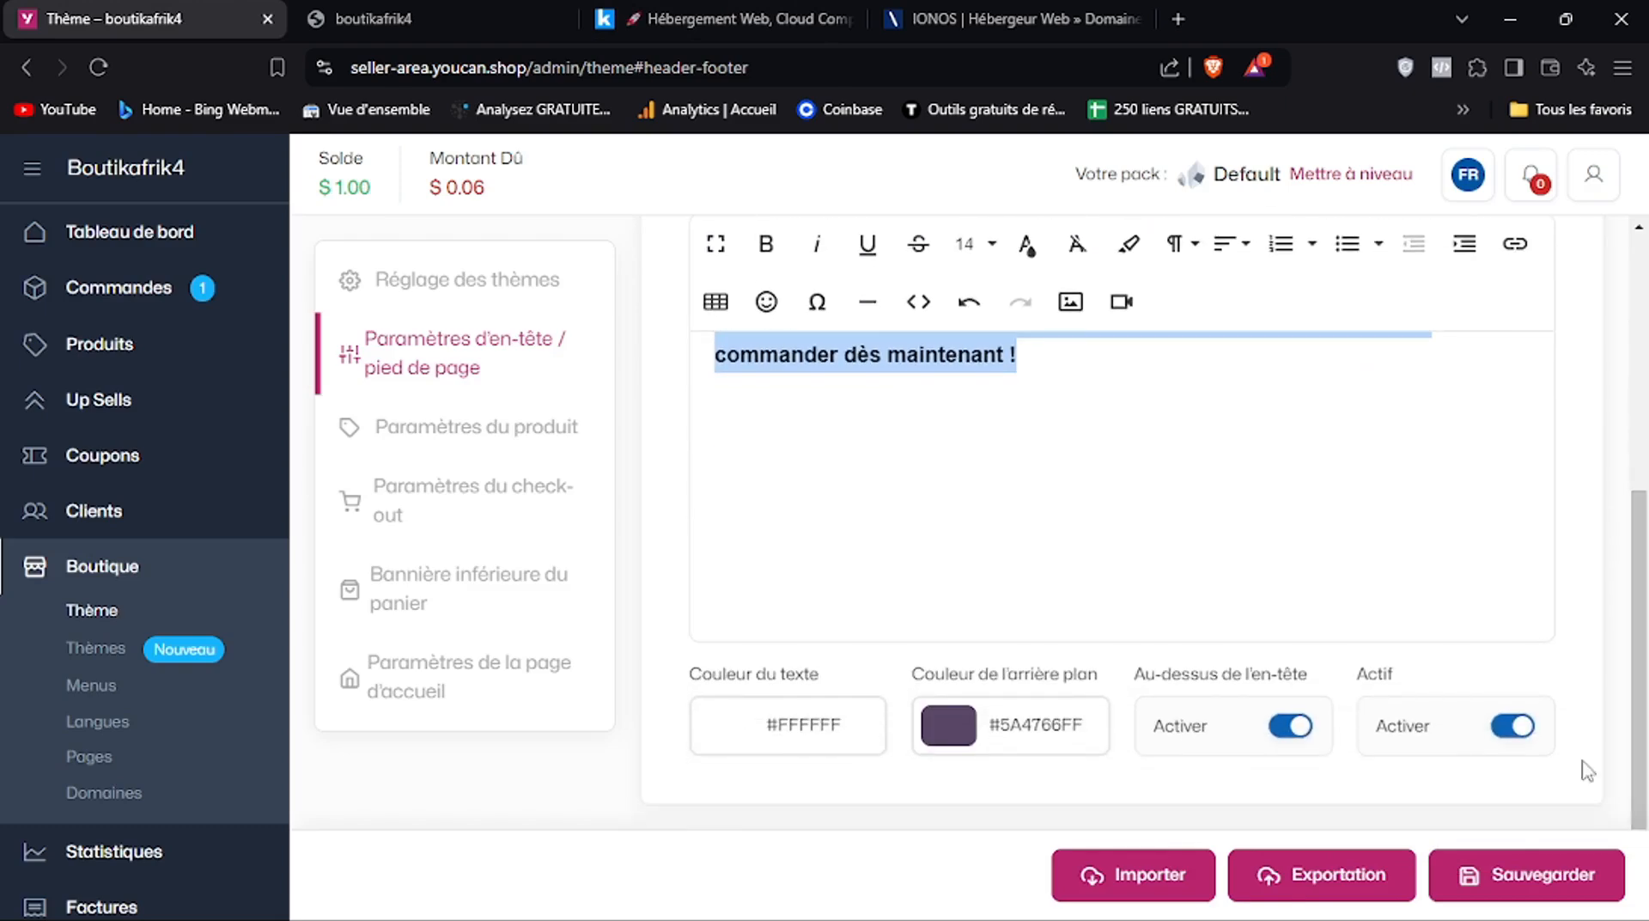
left_click(1516, 871)
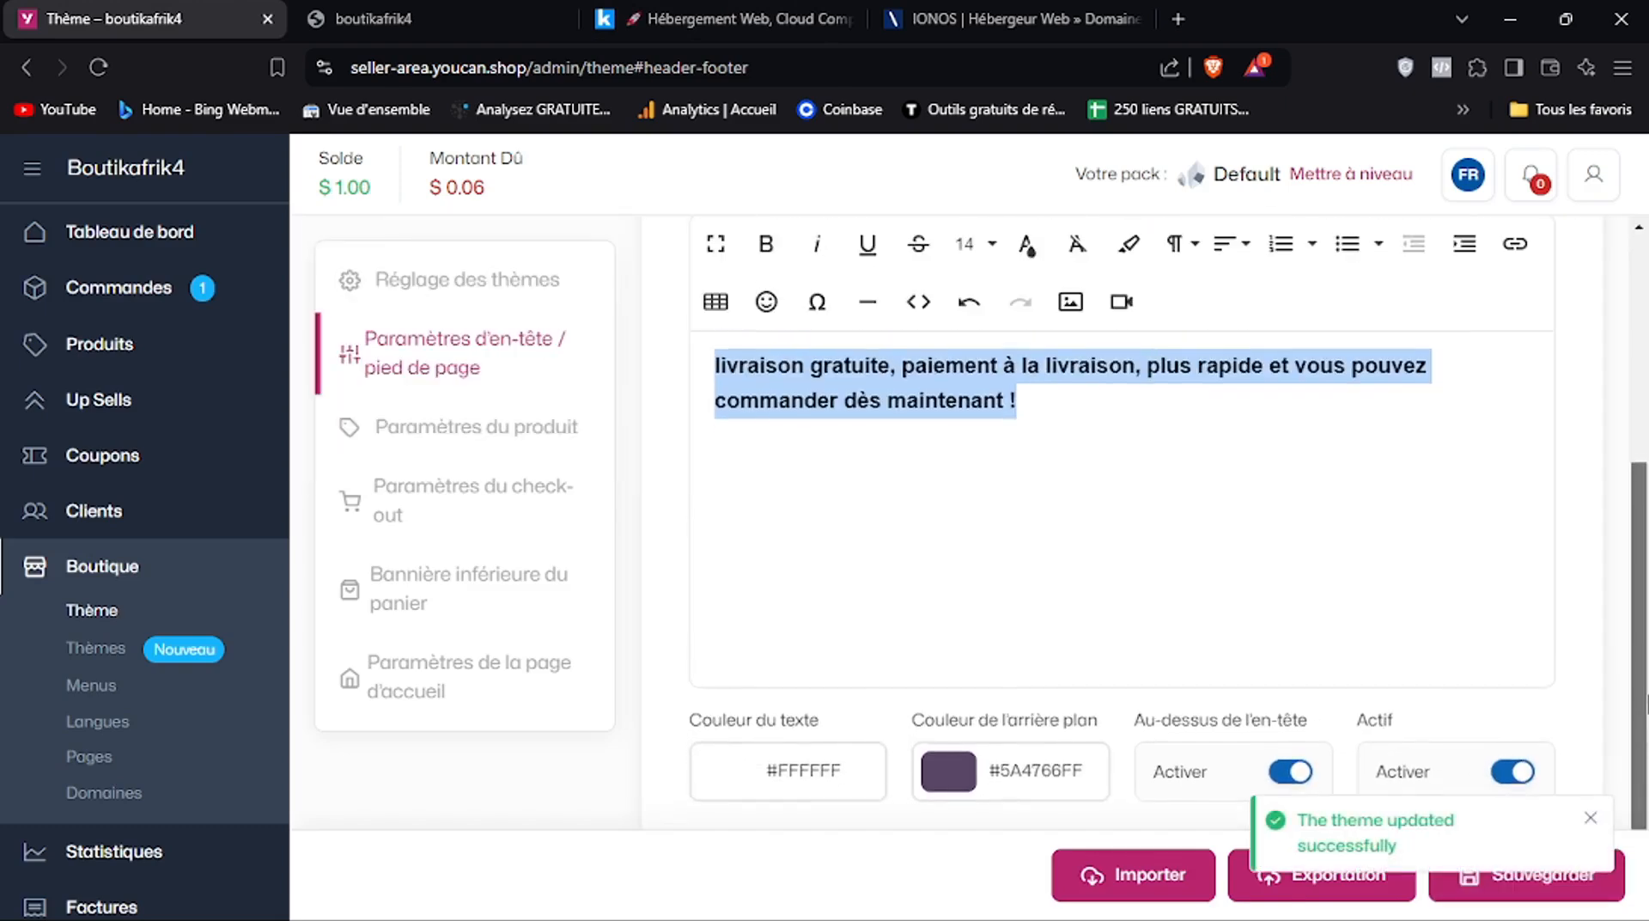
Examine the product settings' sections and the style colours for the section, product and add-to-cart areas
left_click(505, 433)
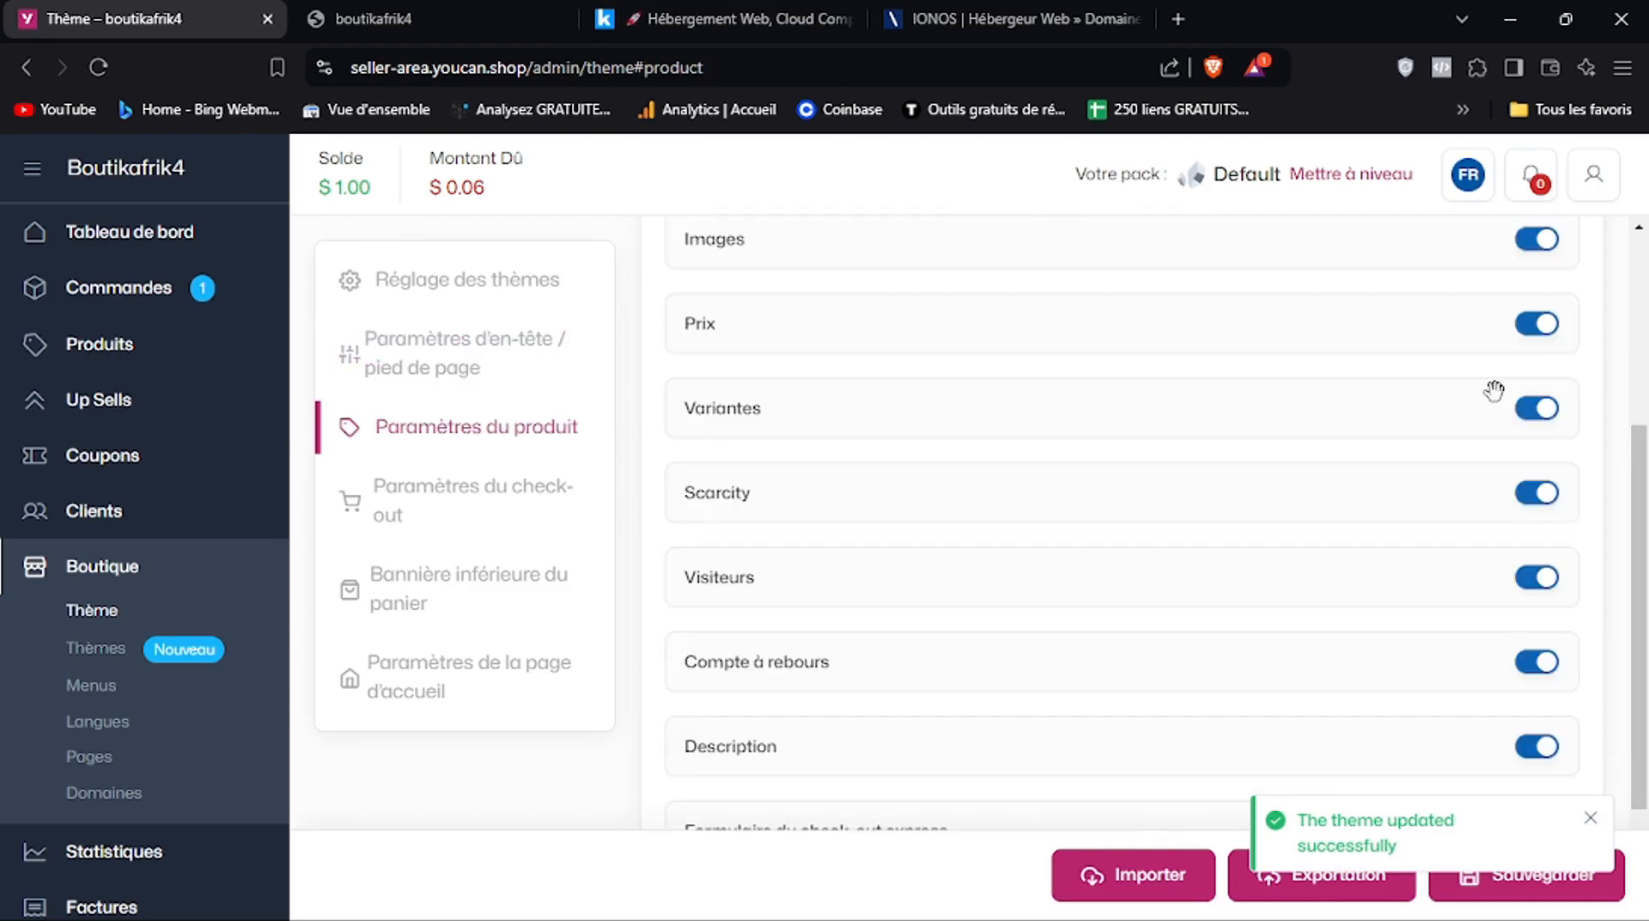
left_click_drag(1640, 500, 1645, 311)
left_click_drag(1647, 413, 1642, 370)
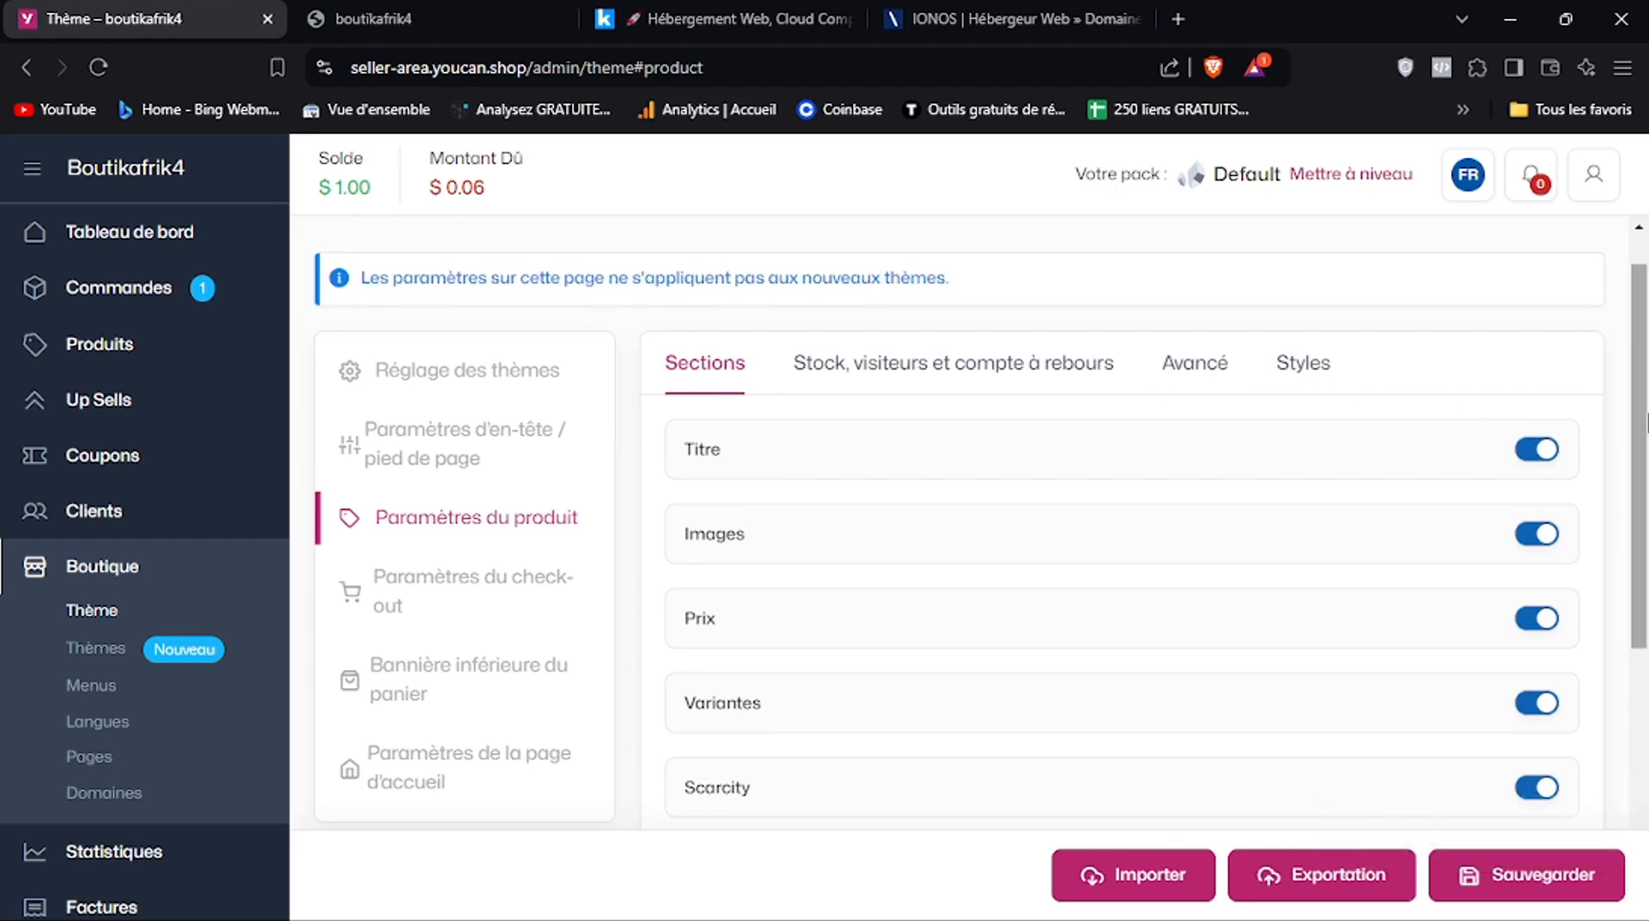
left_click_drag(1640, 427, 1638, 369)
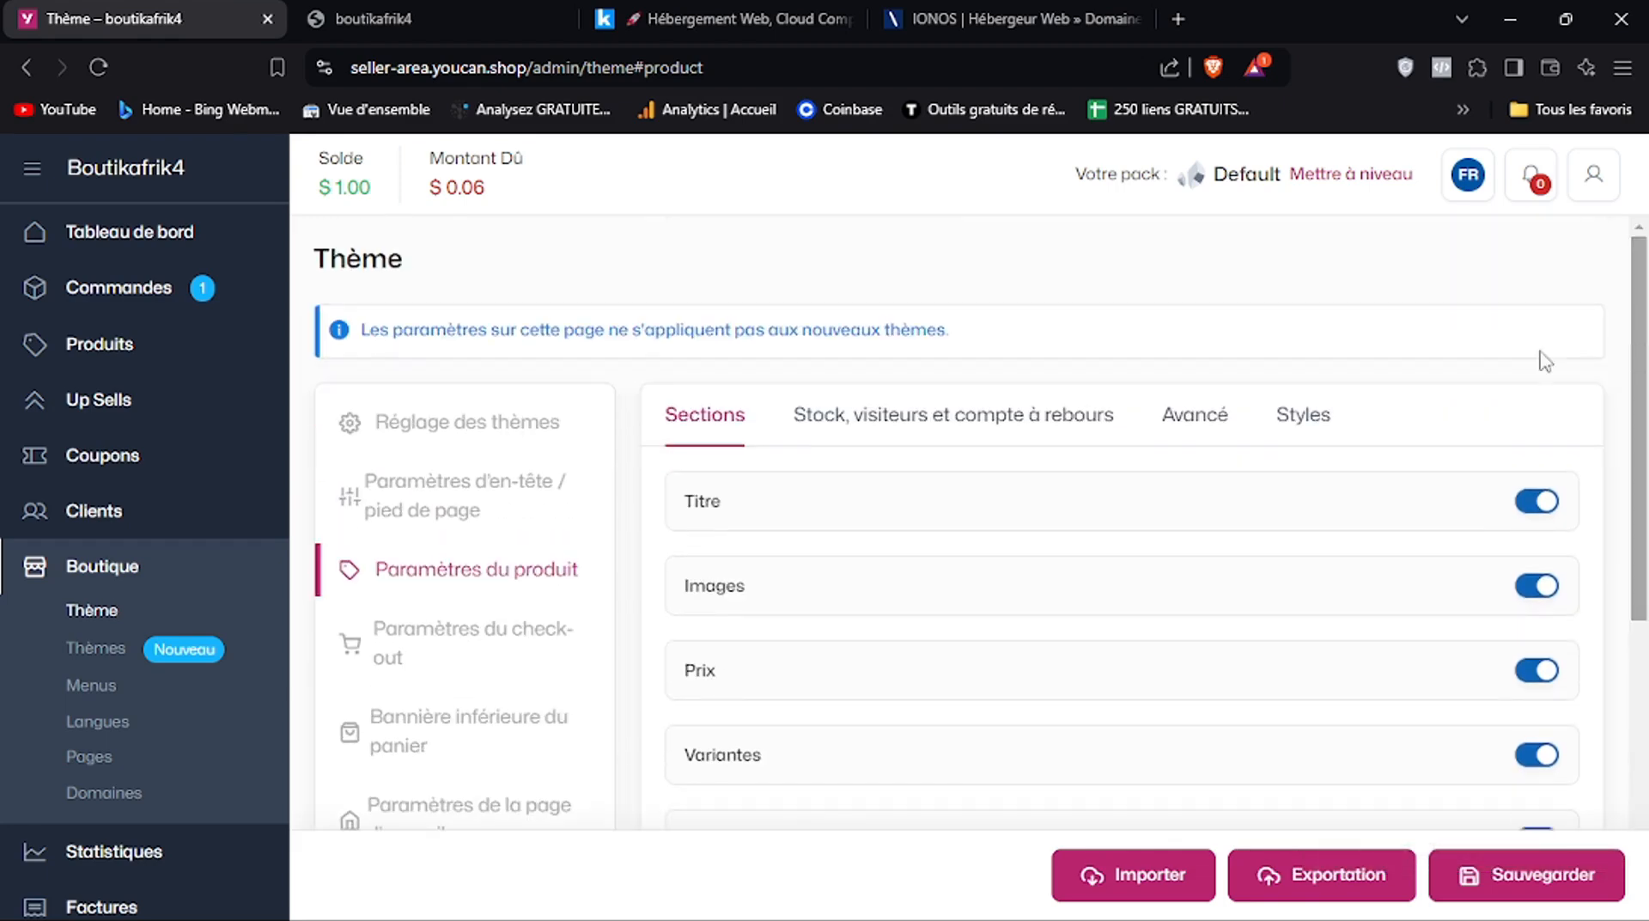
left_click(1269, 427)
left_click(1301, 425)
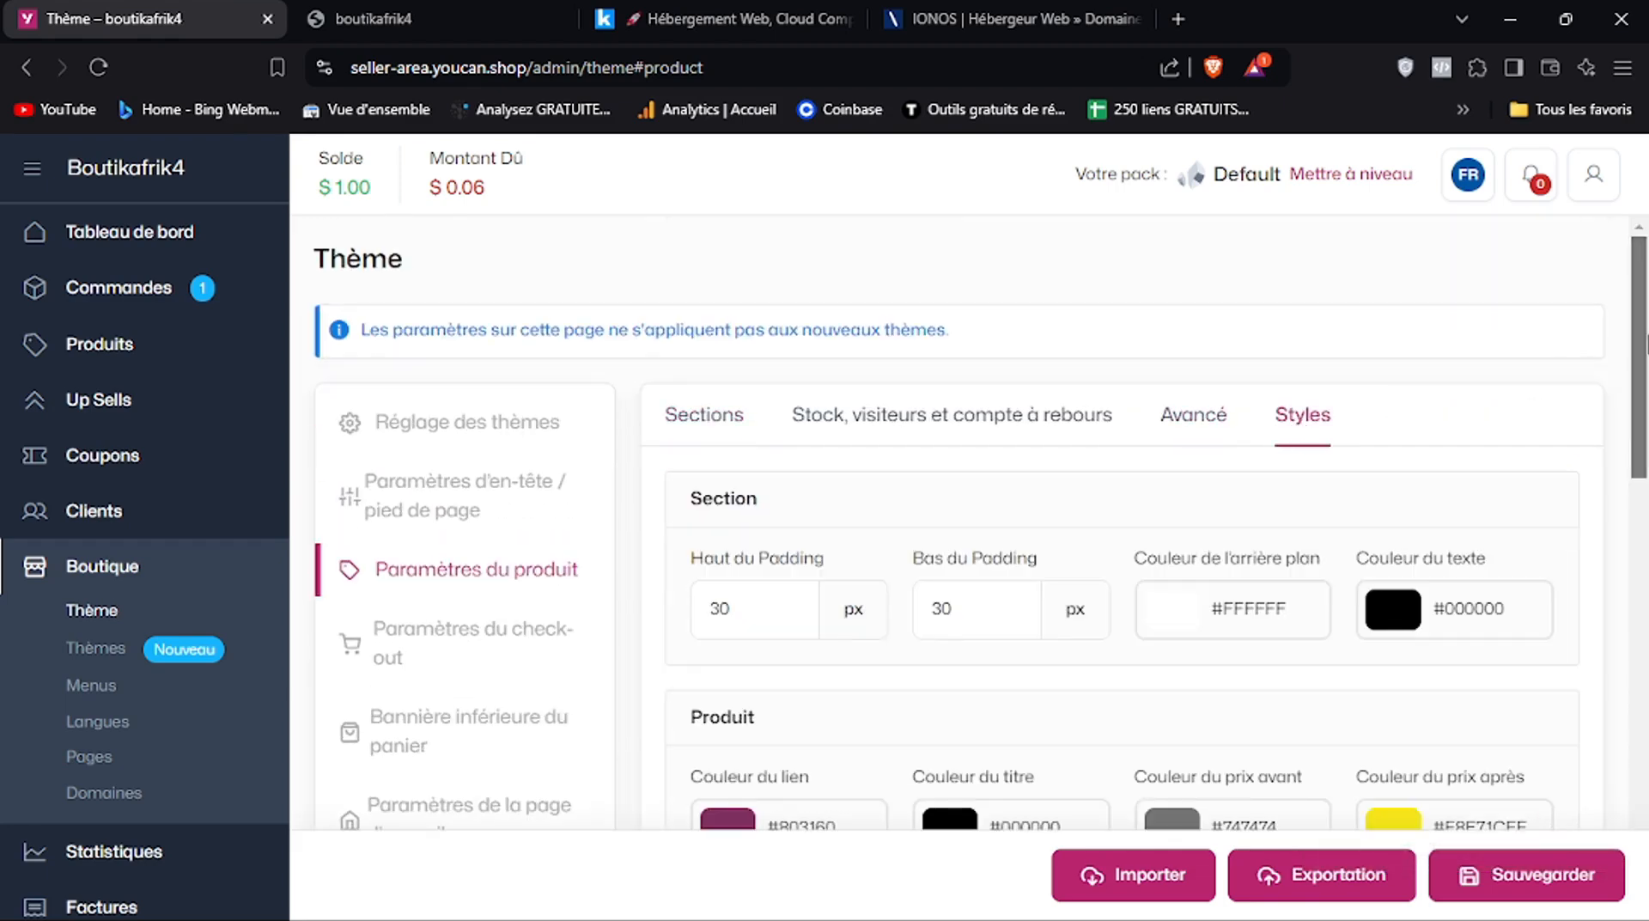
left_click_drag(1645, 342, 1645, 443)
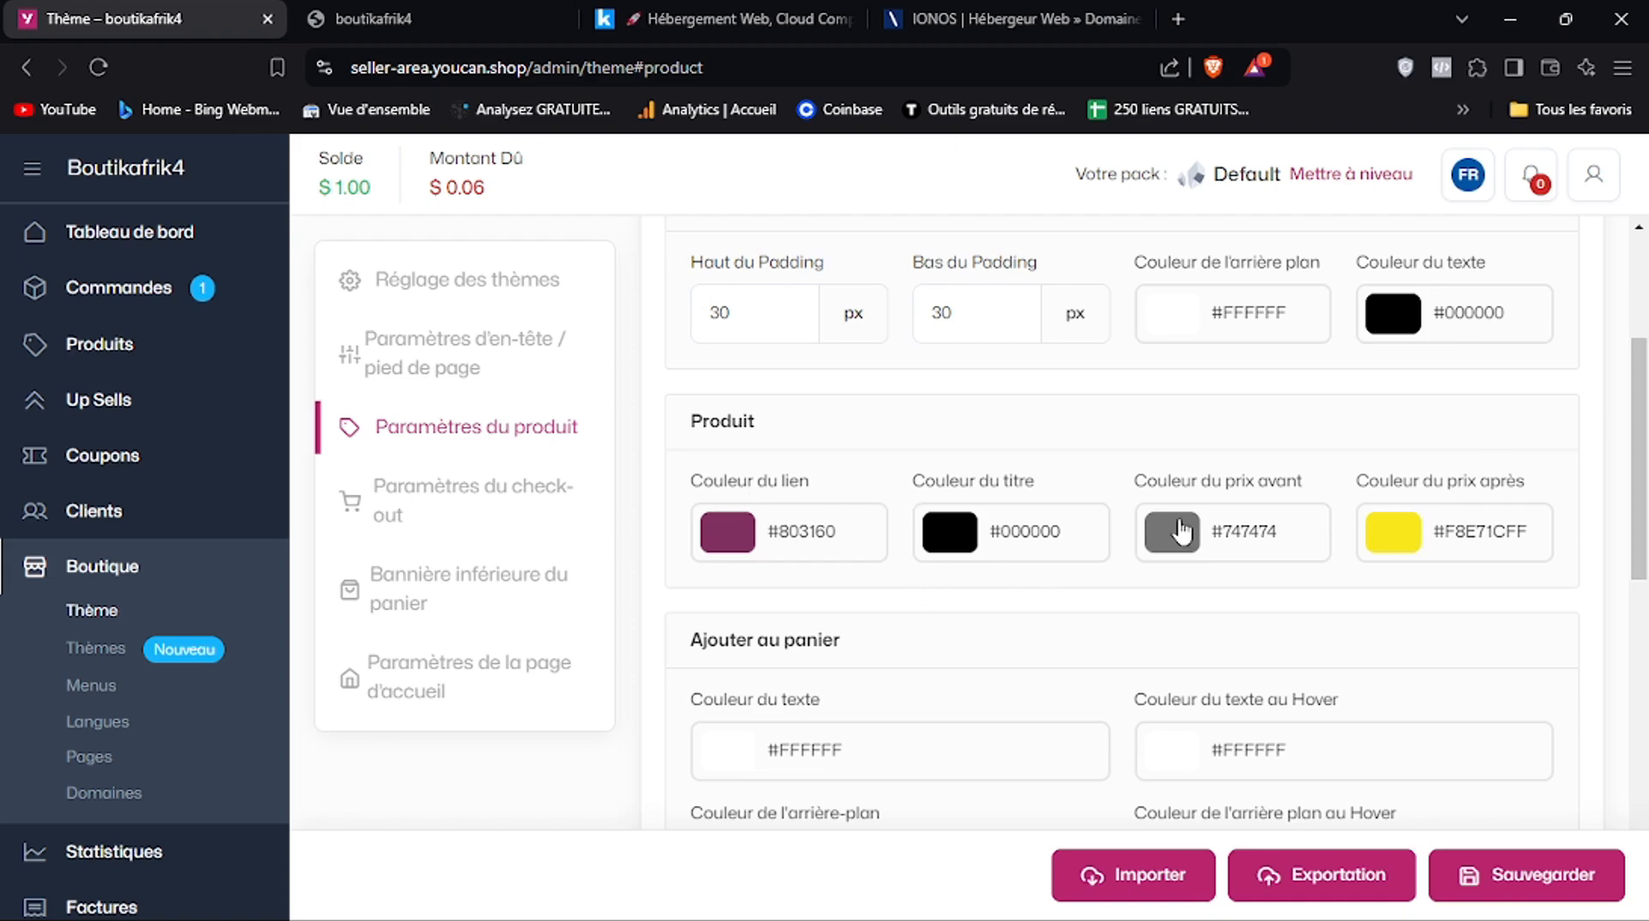
left_click_drag(1645, 456, 1646, 576)
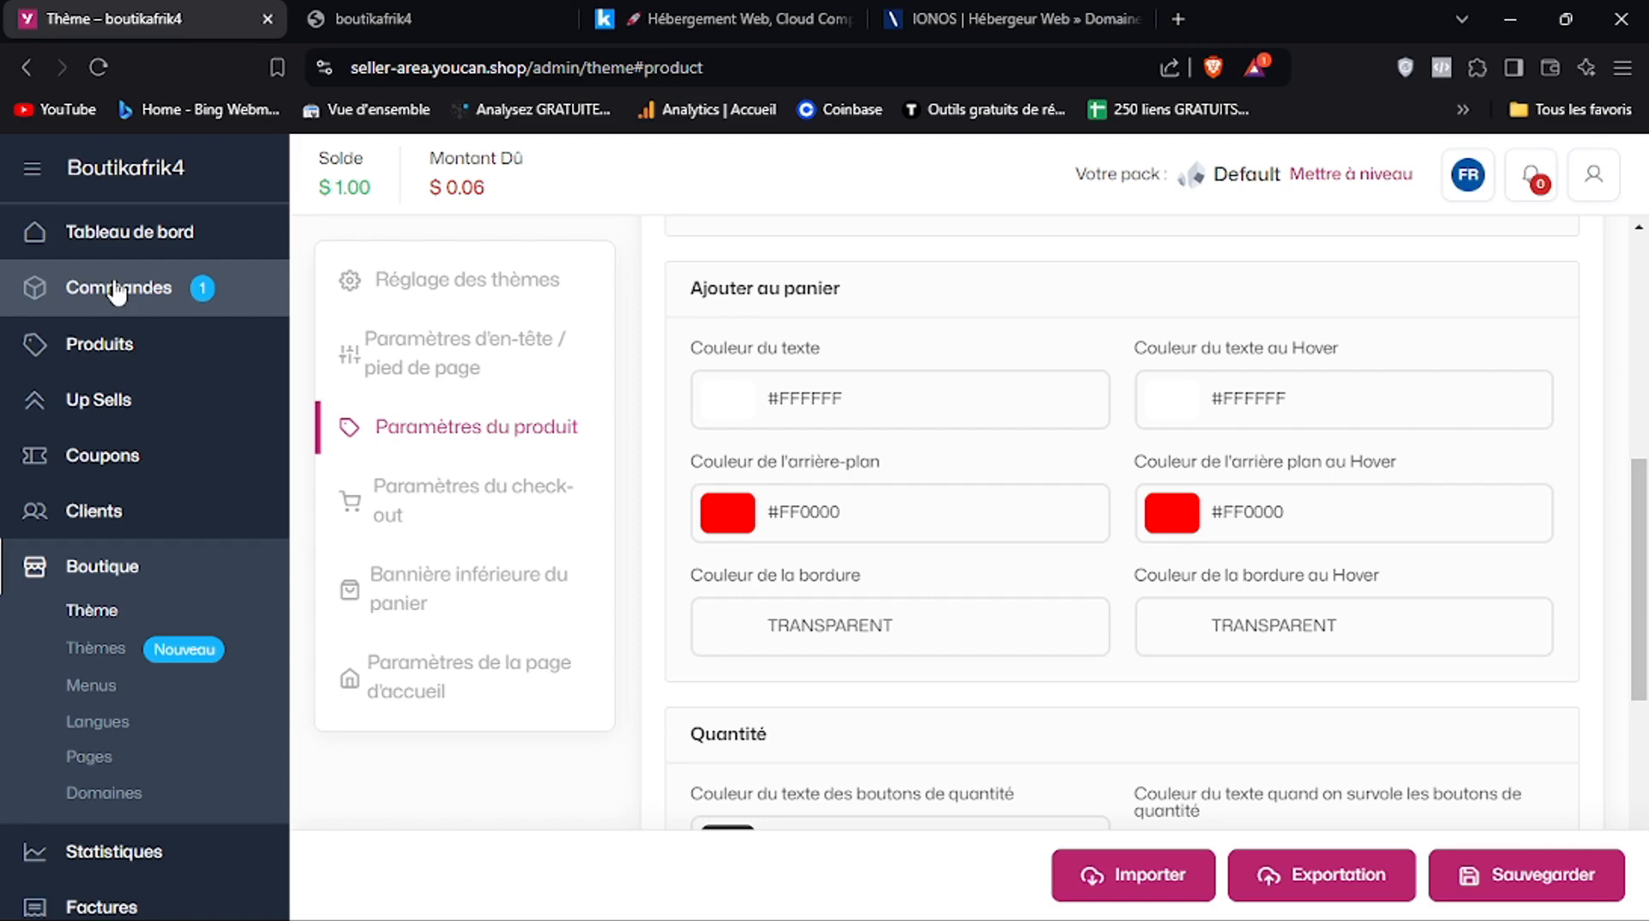
left_click_drag(1645, 558, 1645, 404)
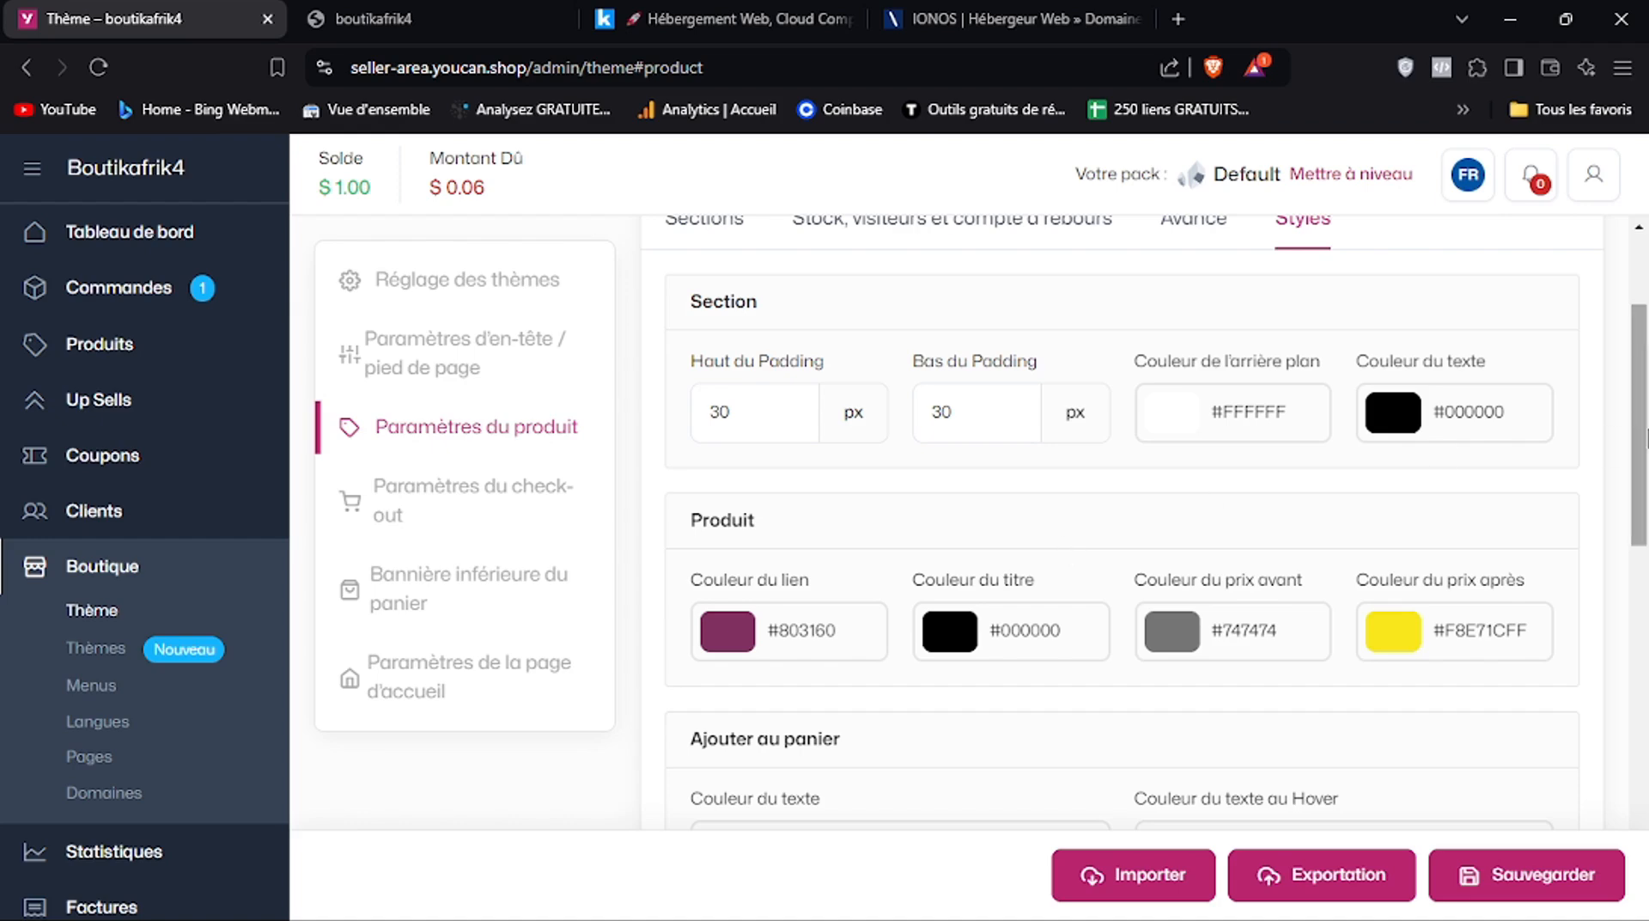
left_click_drag(1647, 430, 1647, 470)
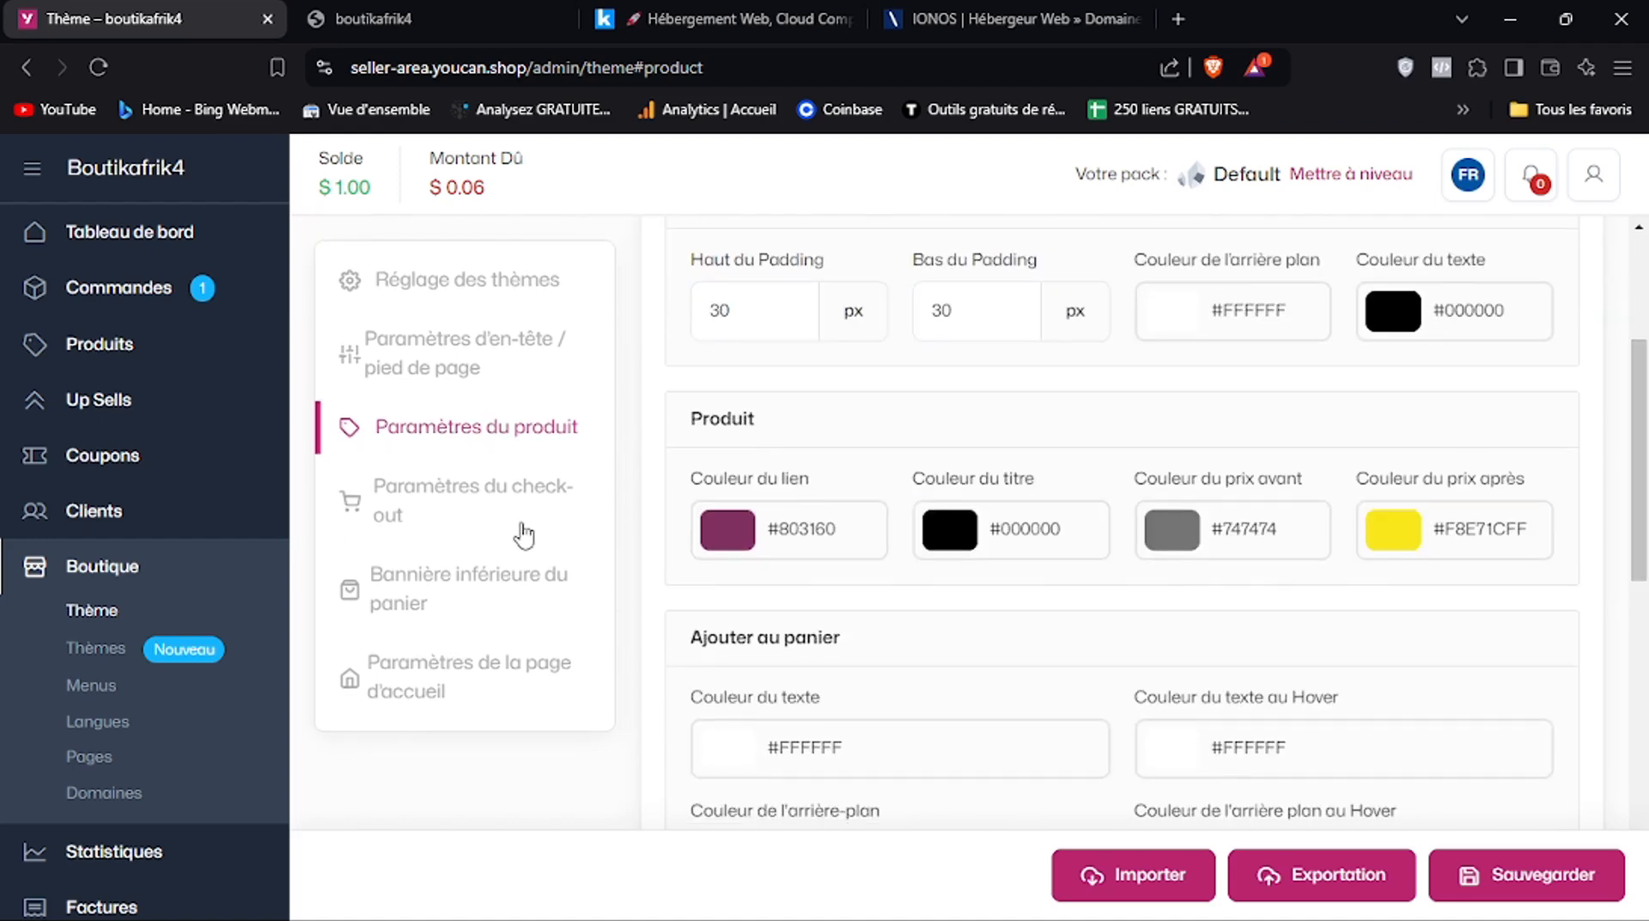
Pass through the checkout and cart banner settings, review the homepage's product list sections and save the theme settings
left_click(439, 510)
left_click(446, 672)
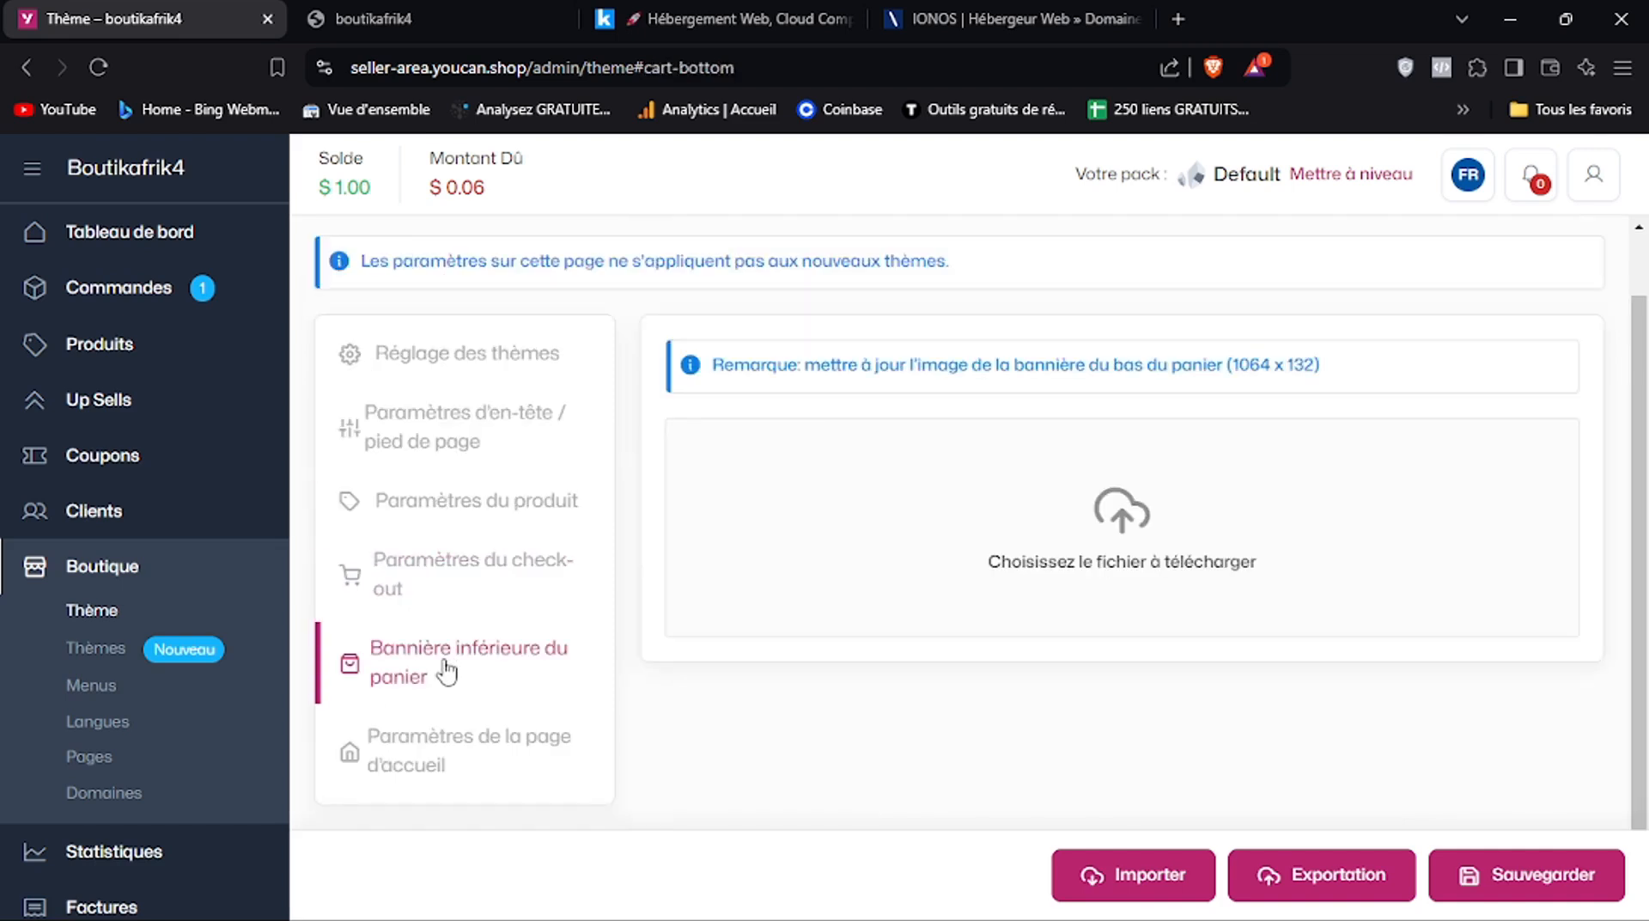
left_click(410, 772)
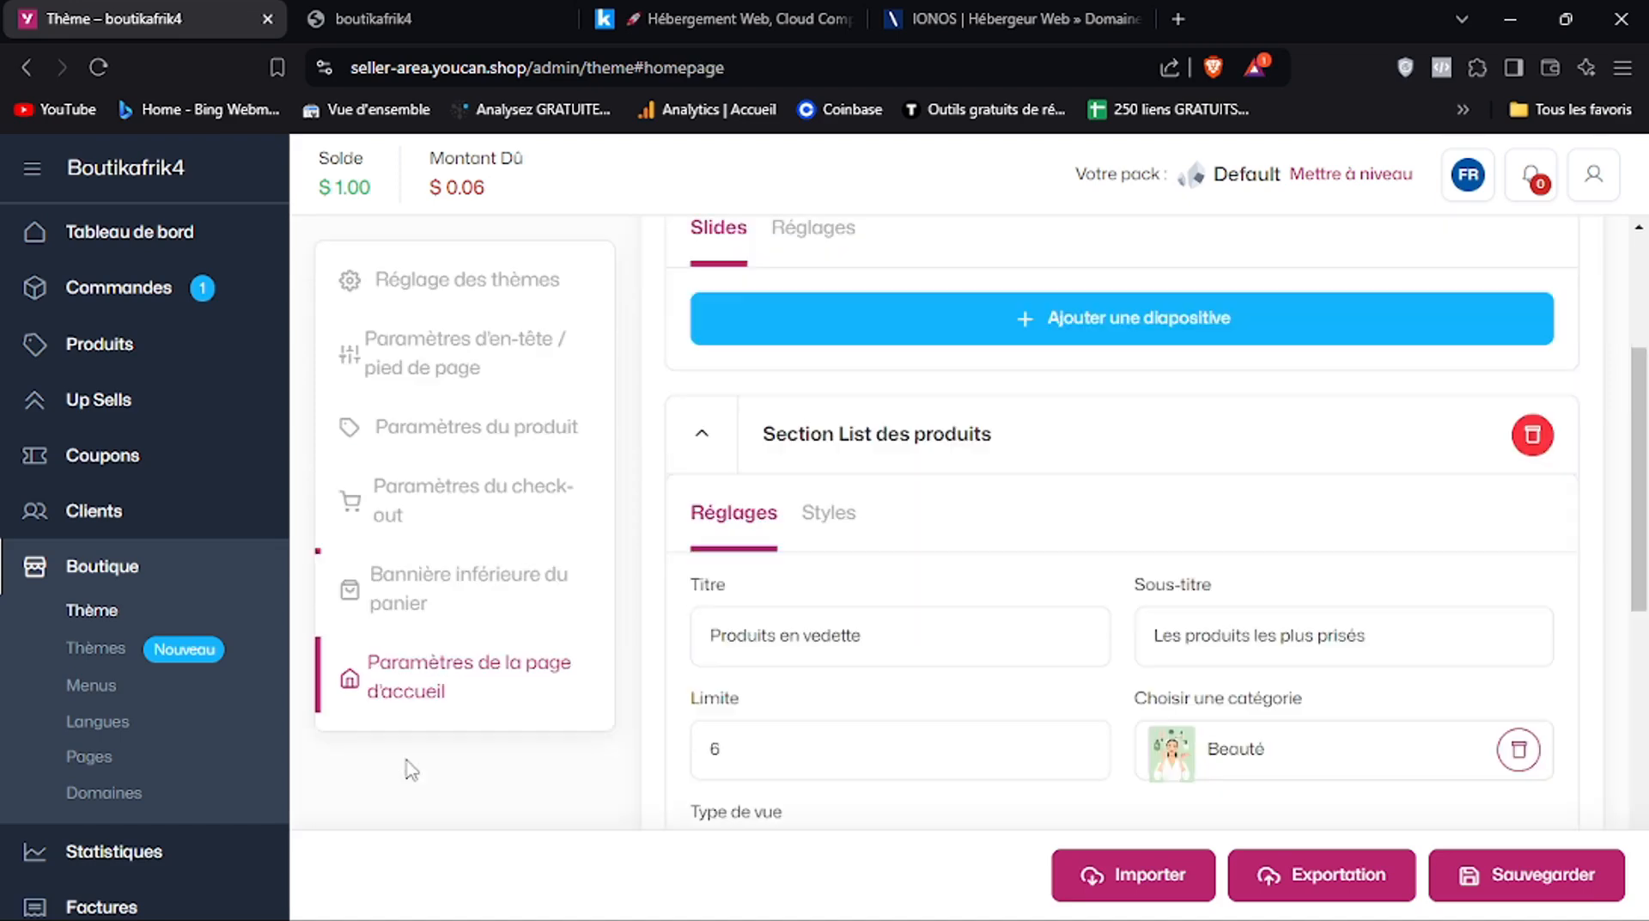
scroll(1645, 550, "down", 2)
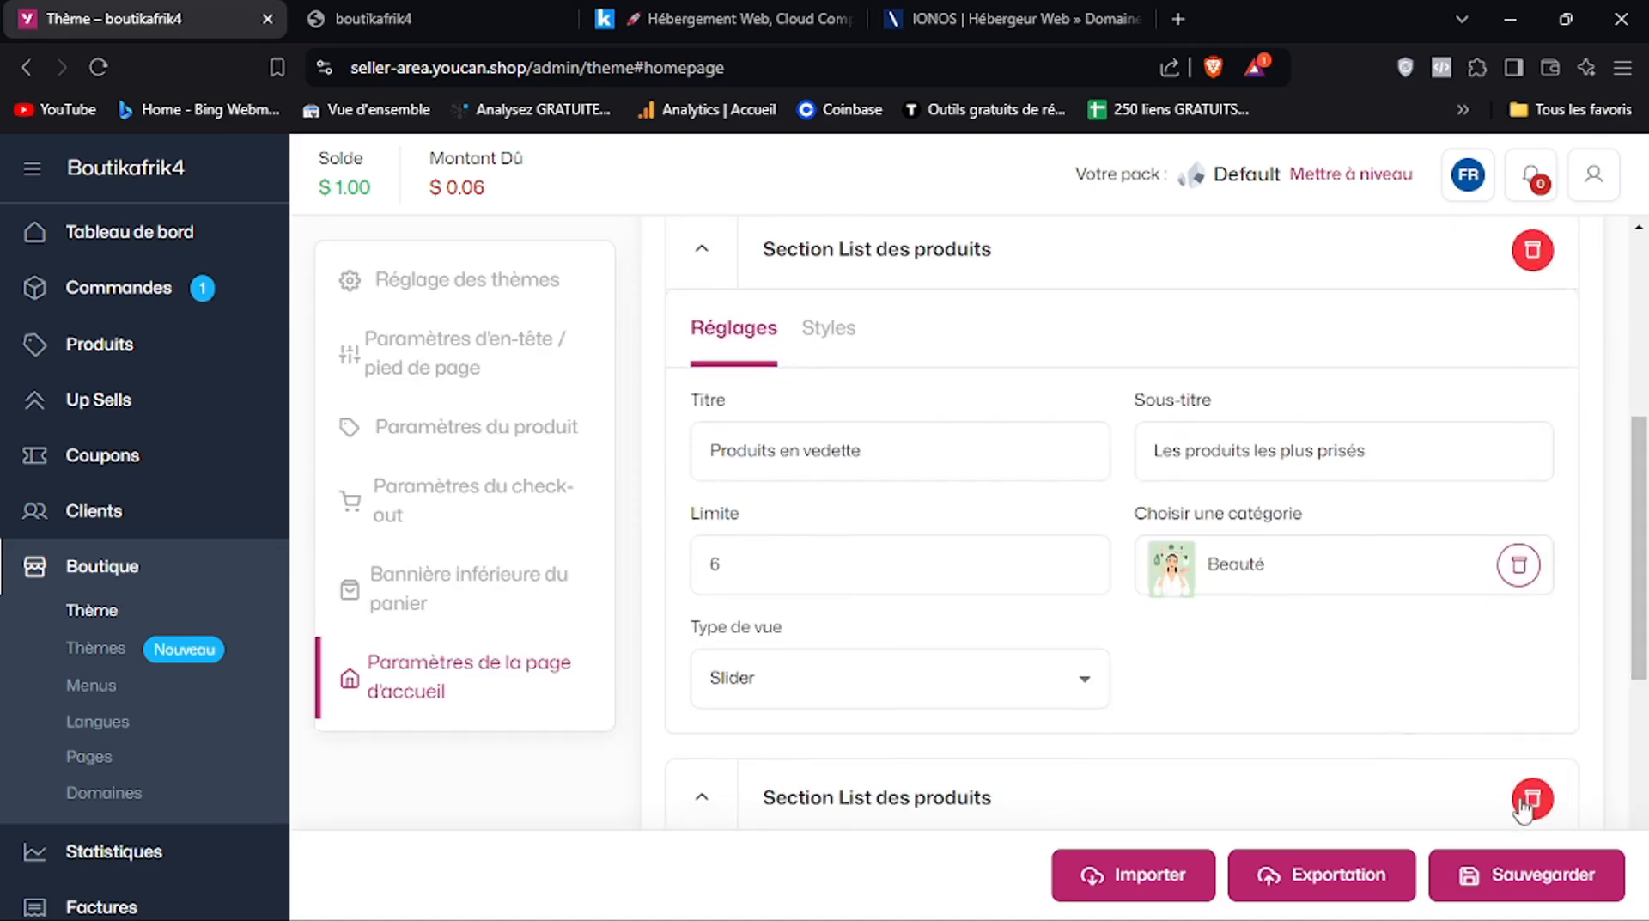
scroll(1643, 577, "down", 4)
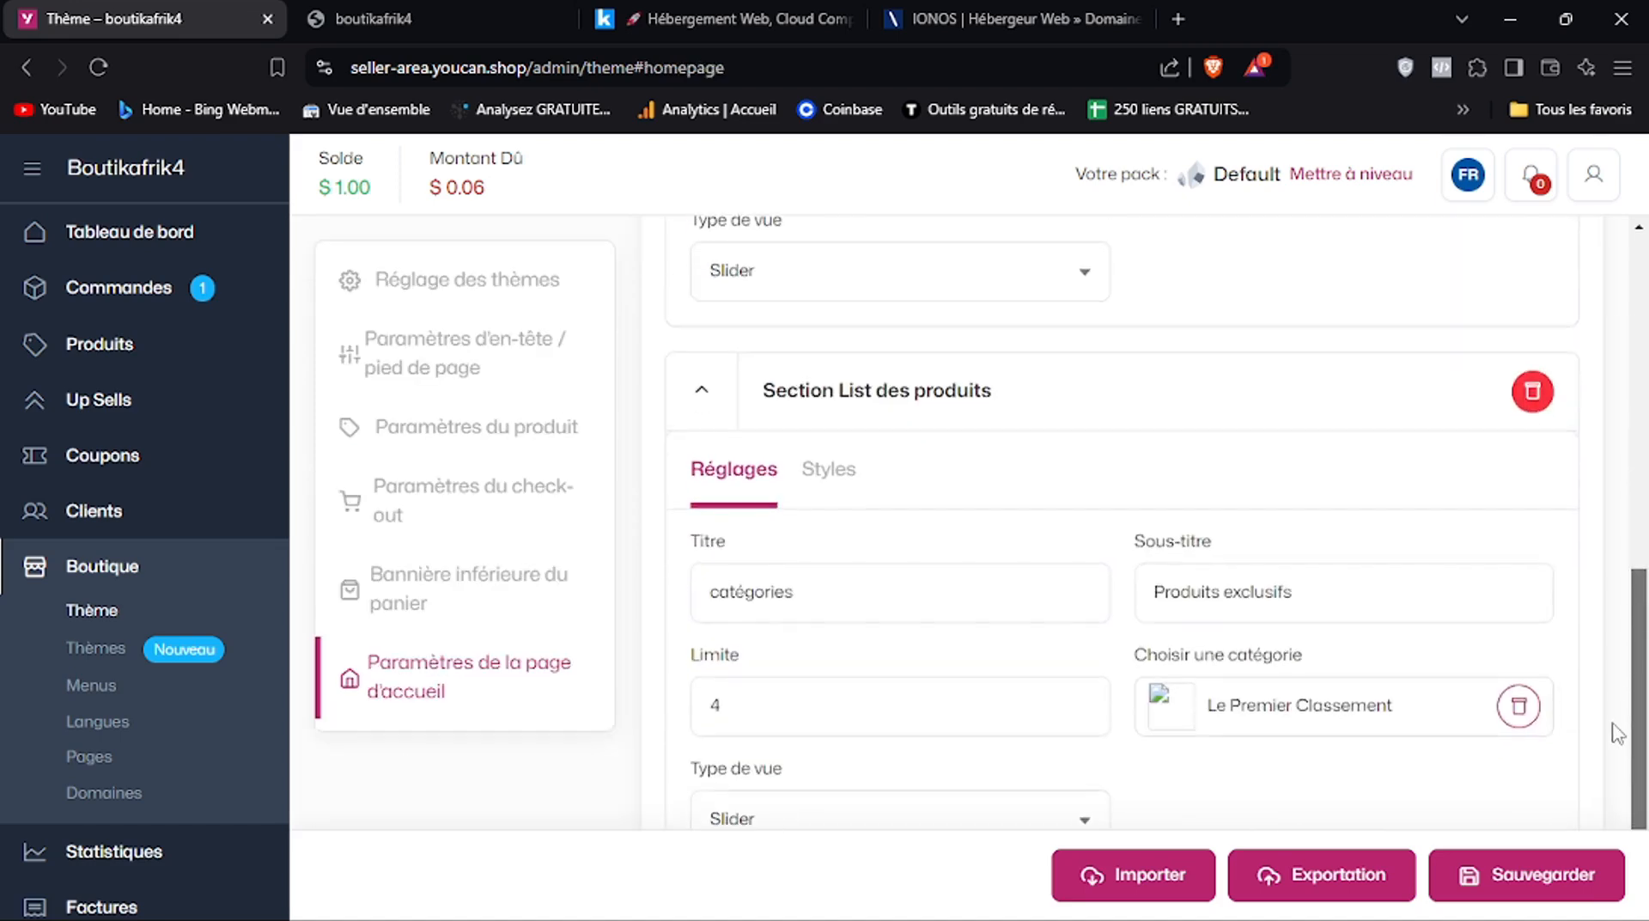
left_click(1517, 898)
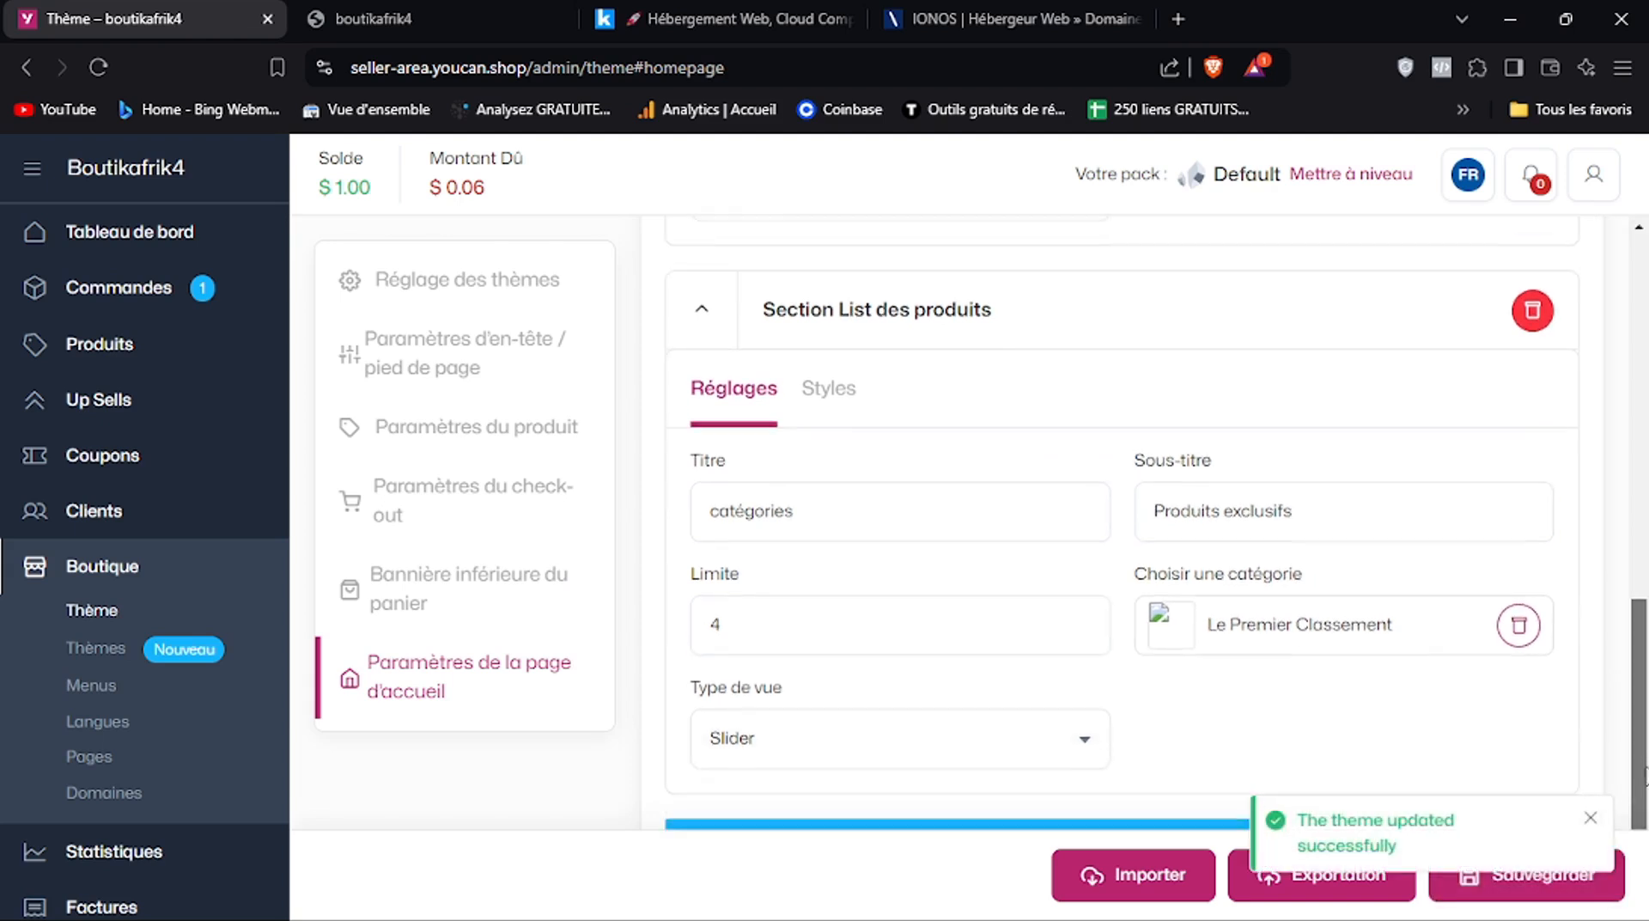
Compare the storefront's homepage with the slider and "Produits en vedette" sections in the homepage settings
left_click(348, 9)
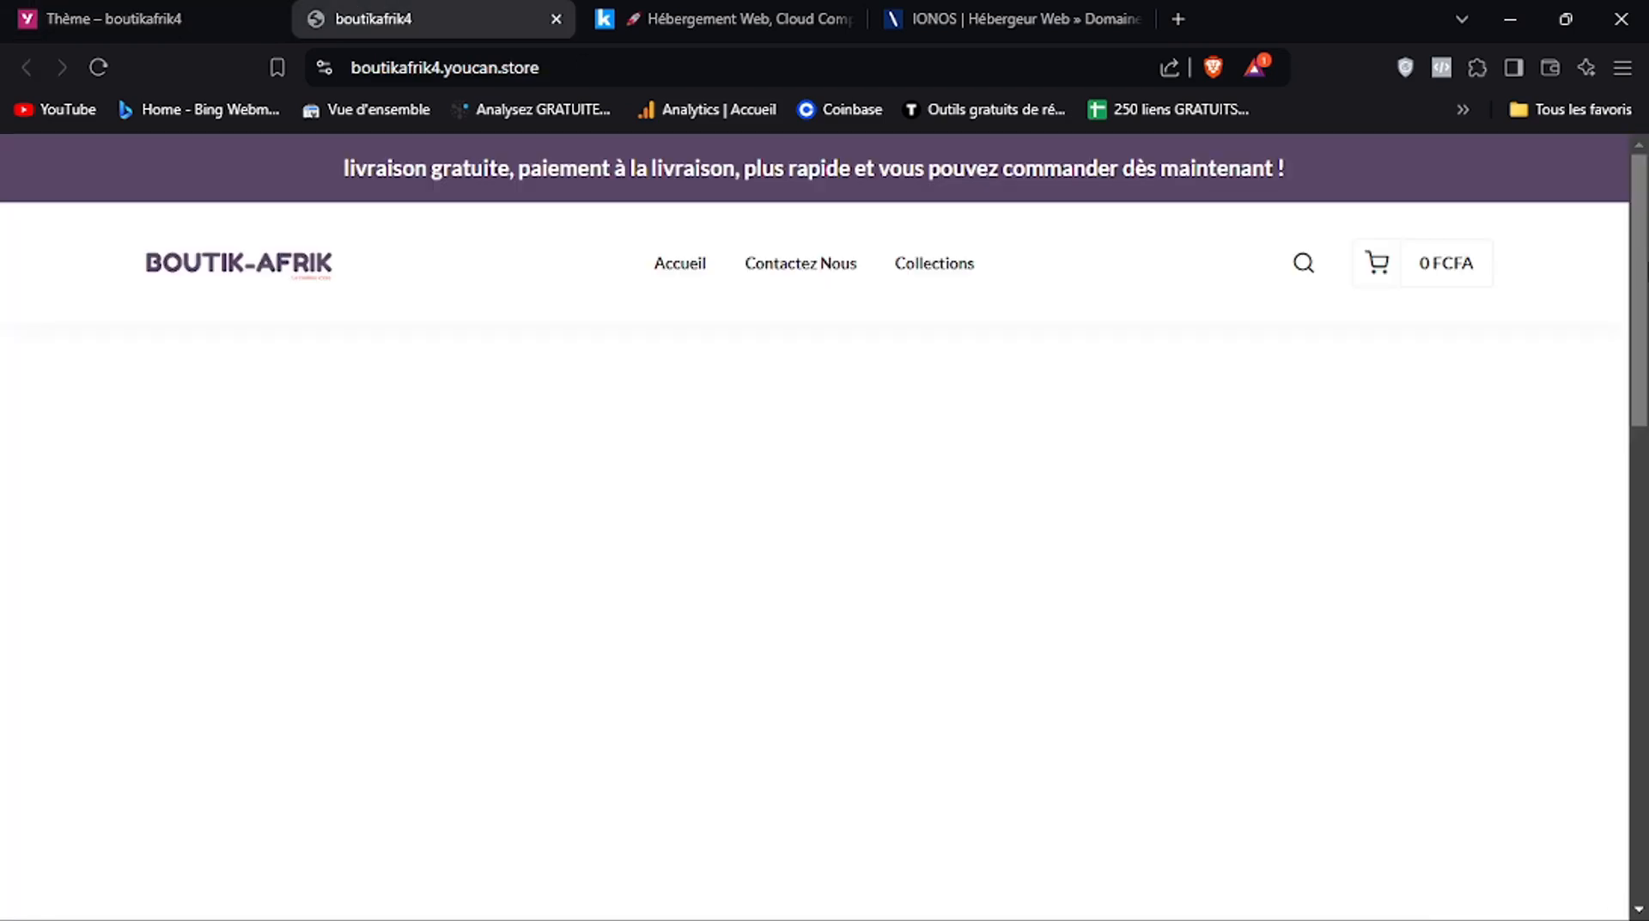
left_click_drag(1644, 268, 1645, 297)
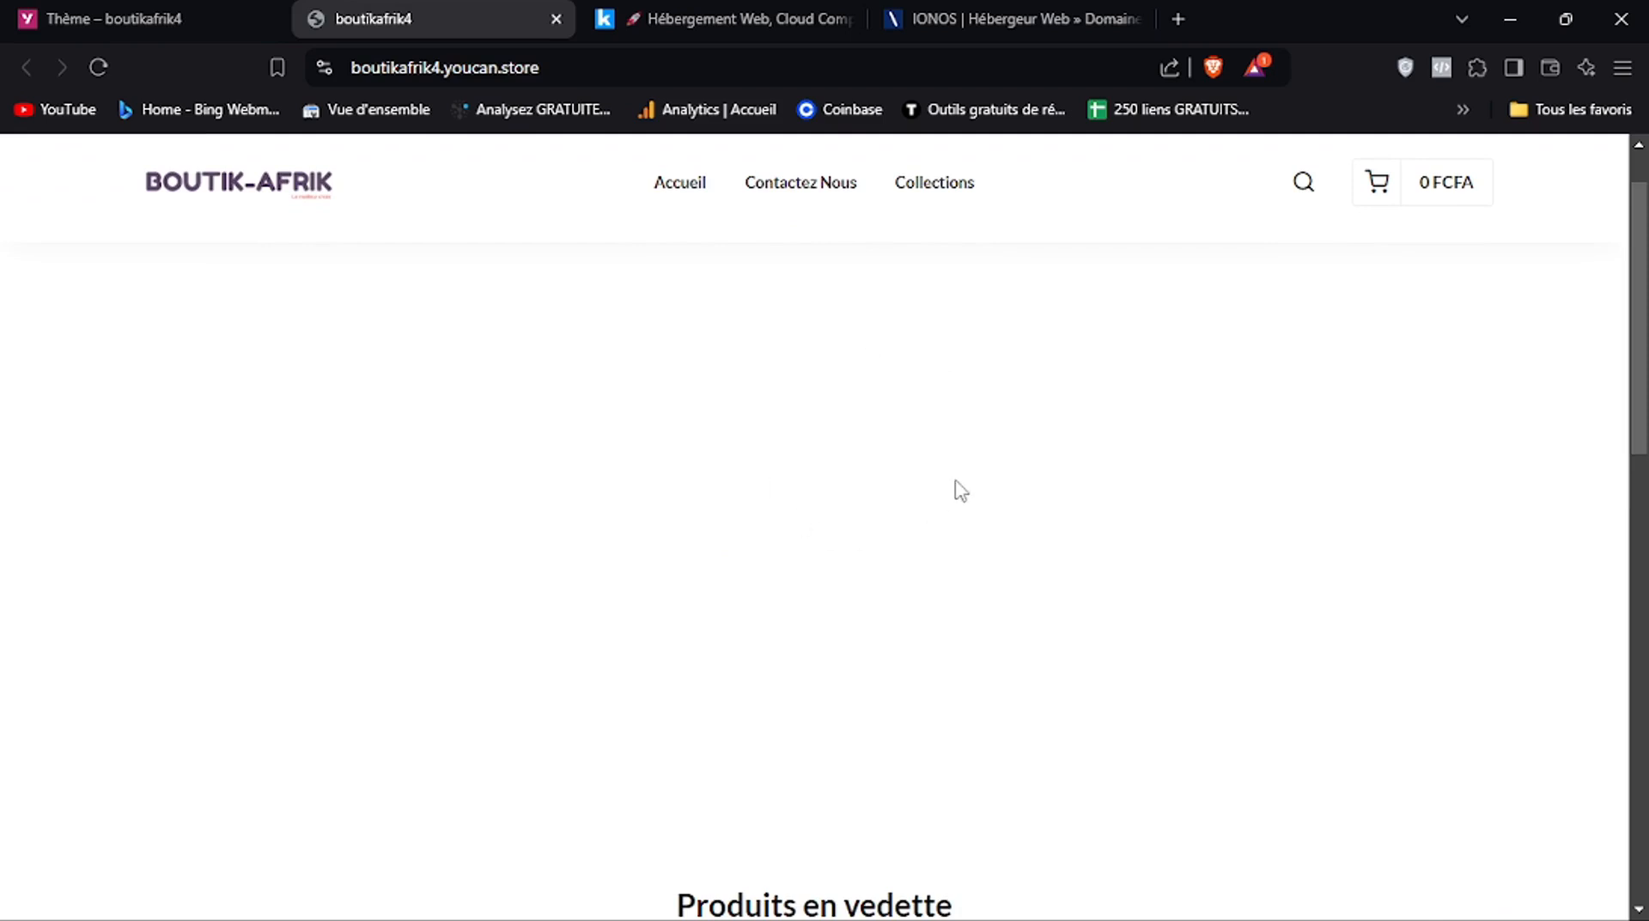
left_click(163, 11)
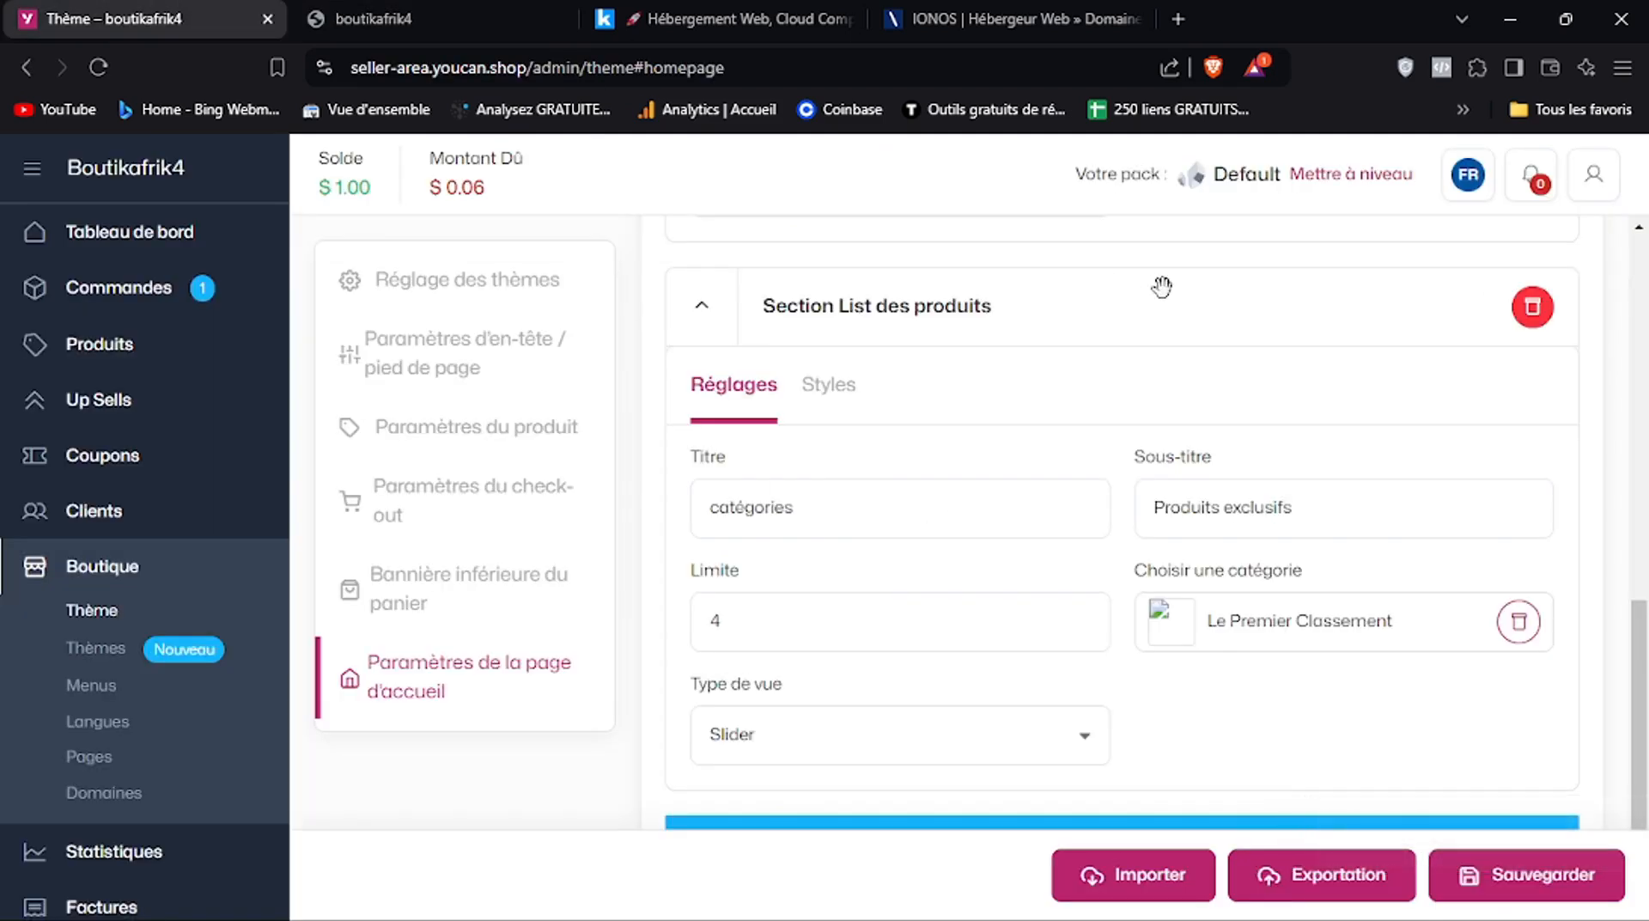
scroll(1159, 284, "up", 7)
scroll(1023, 327, "up", 3)
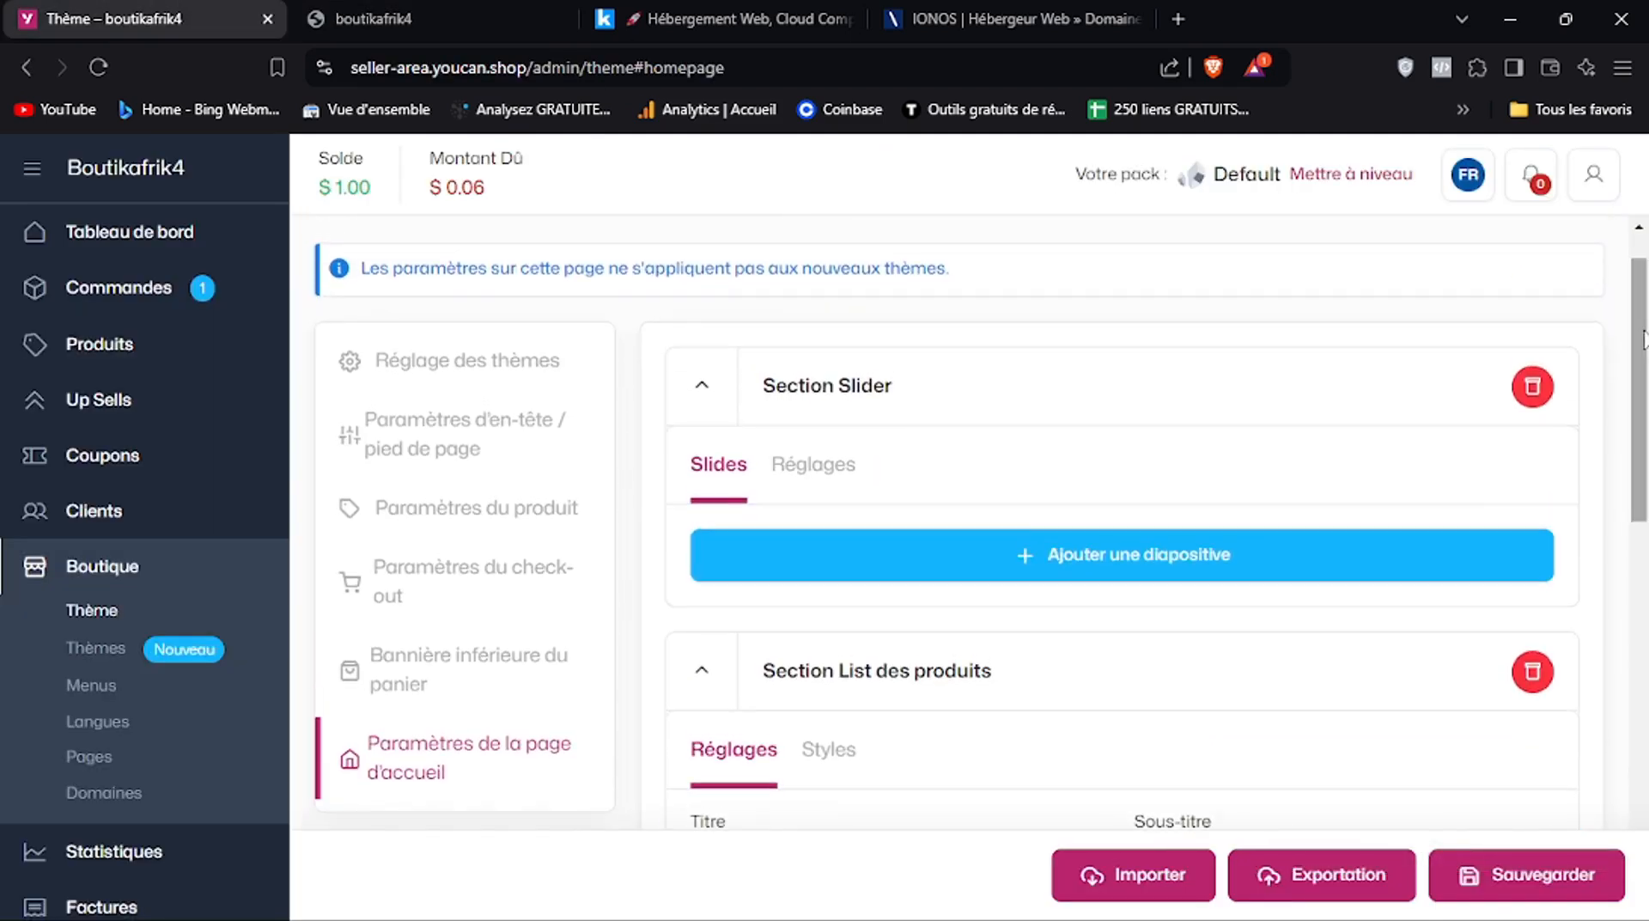
left_click(451, 10)
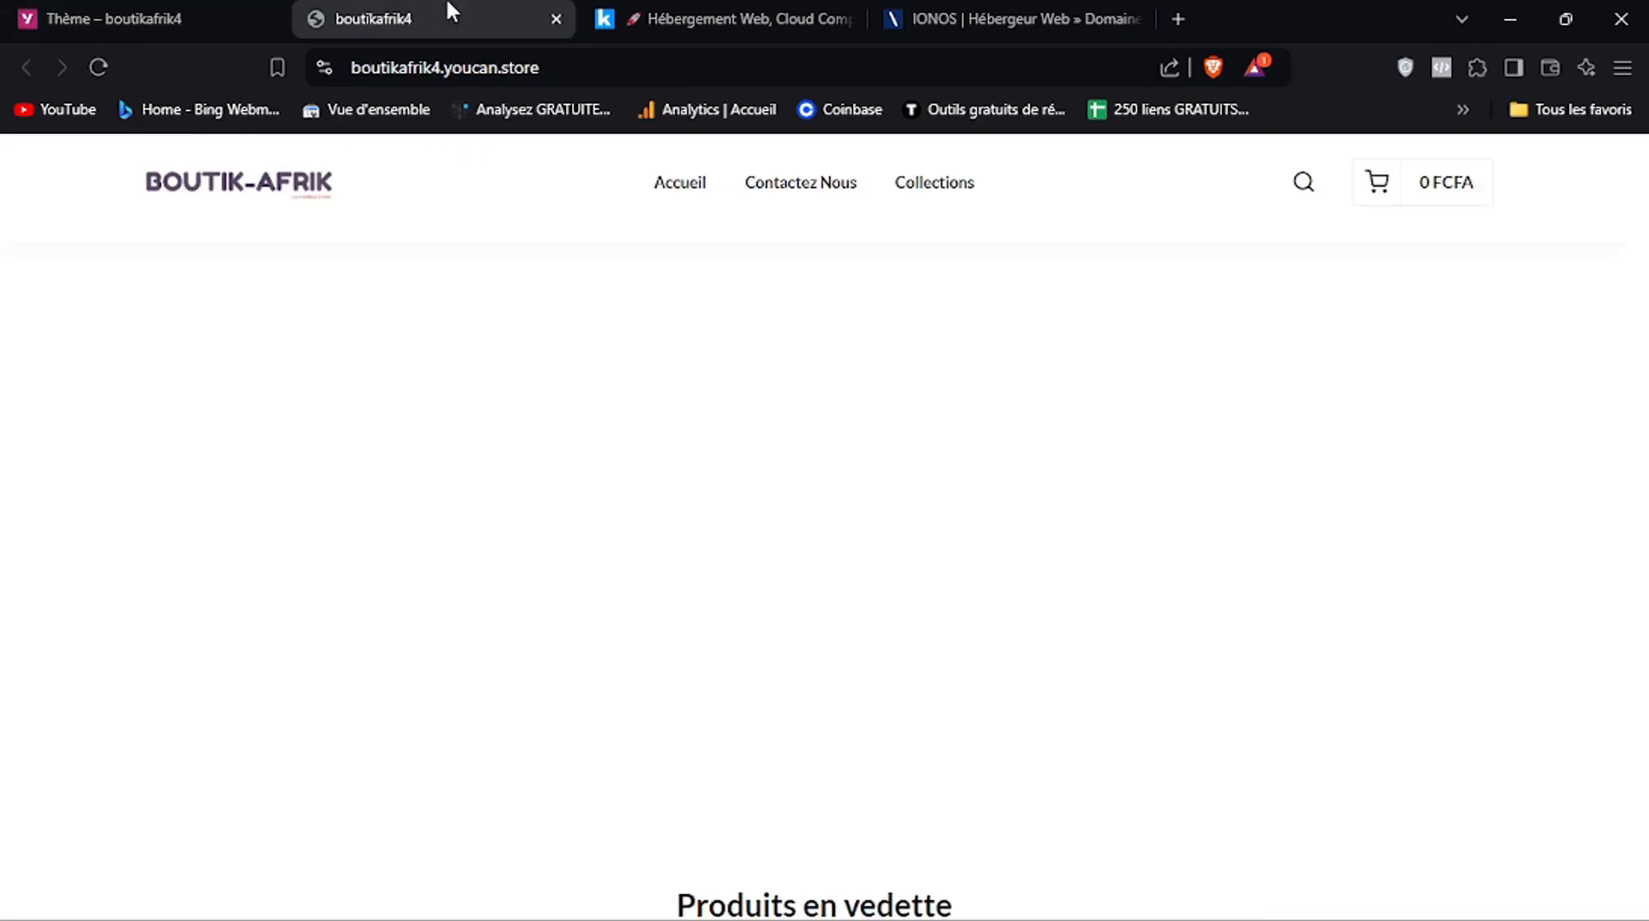
left_click(103, 11)
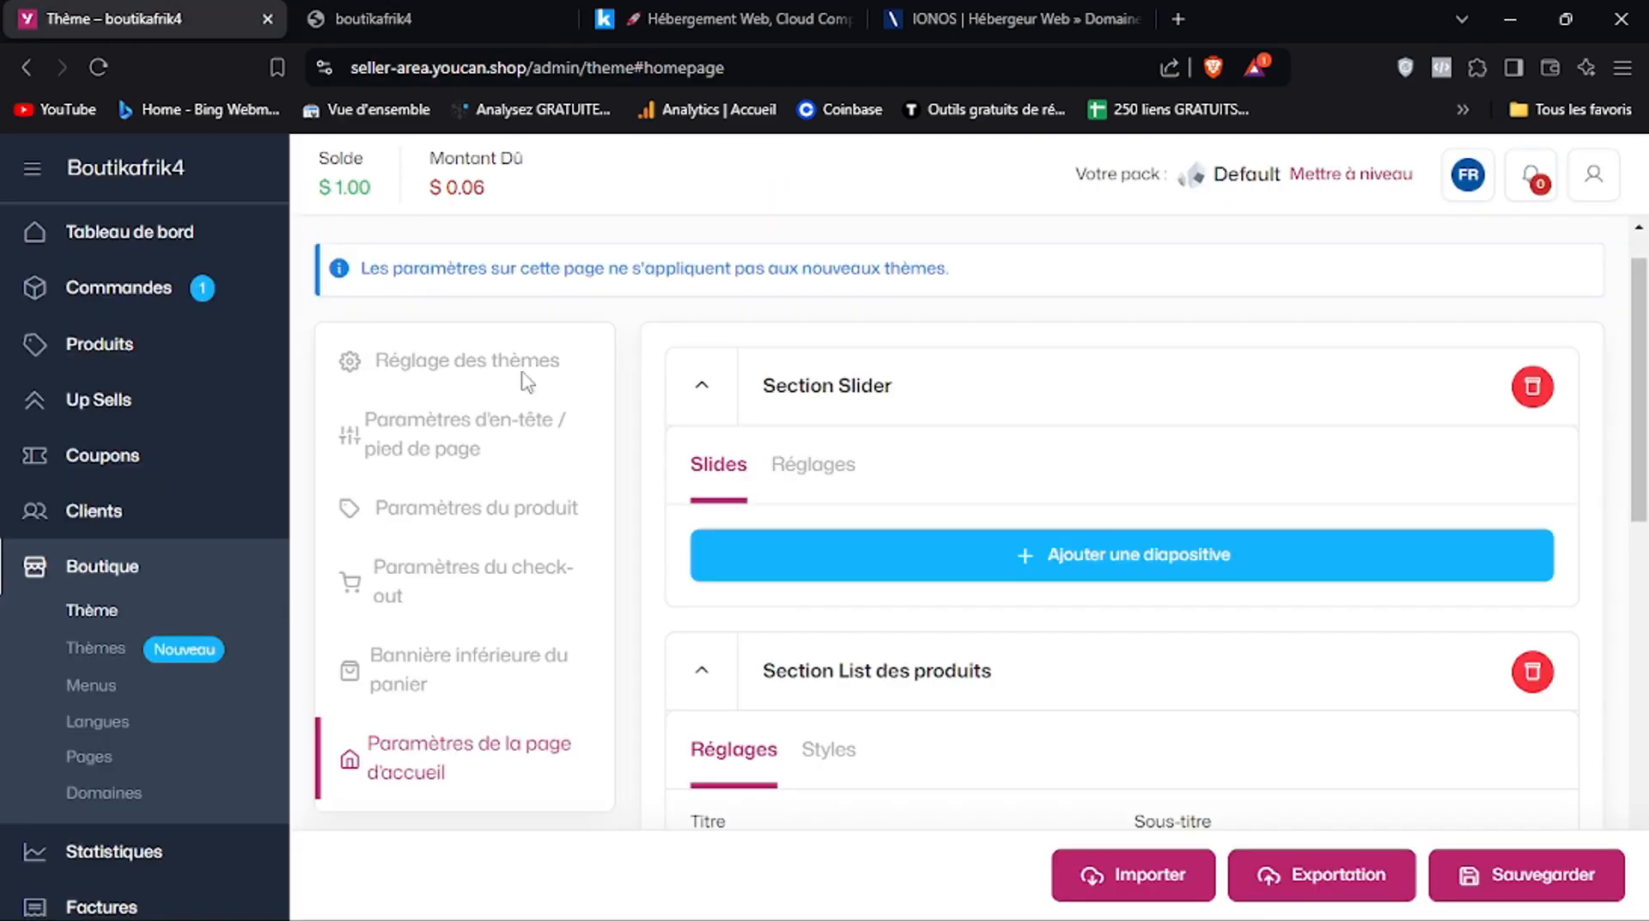
left_click_drag(1642, 493, 1647, 567)
left_click(440, 11)
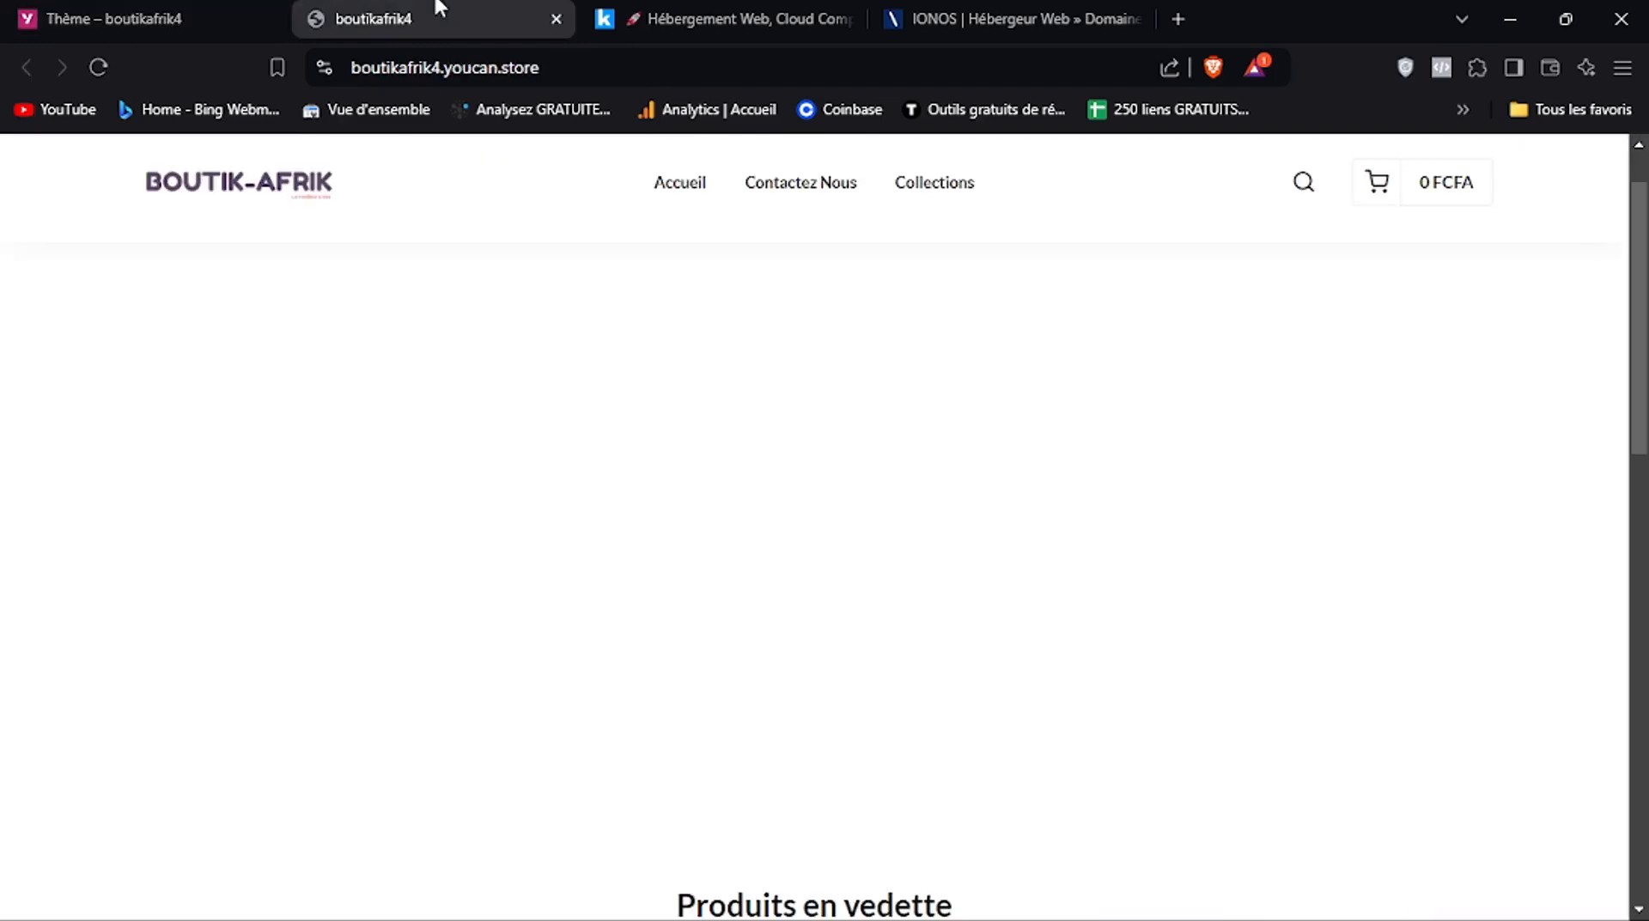
scroll(1615, 378, "down", 5)
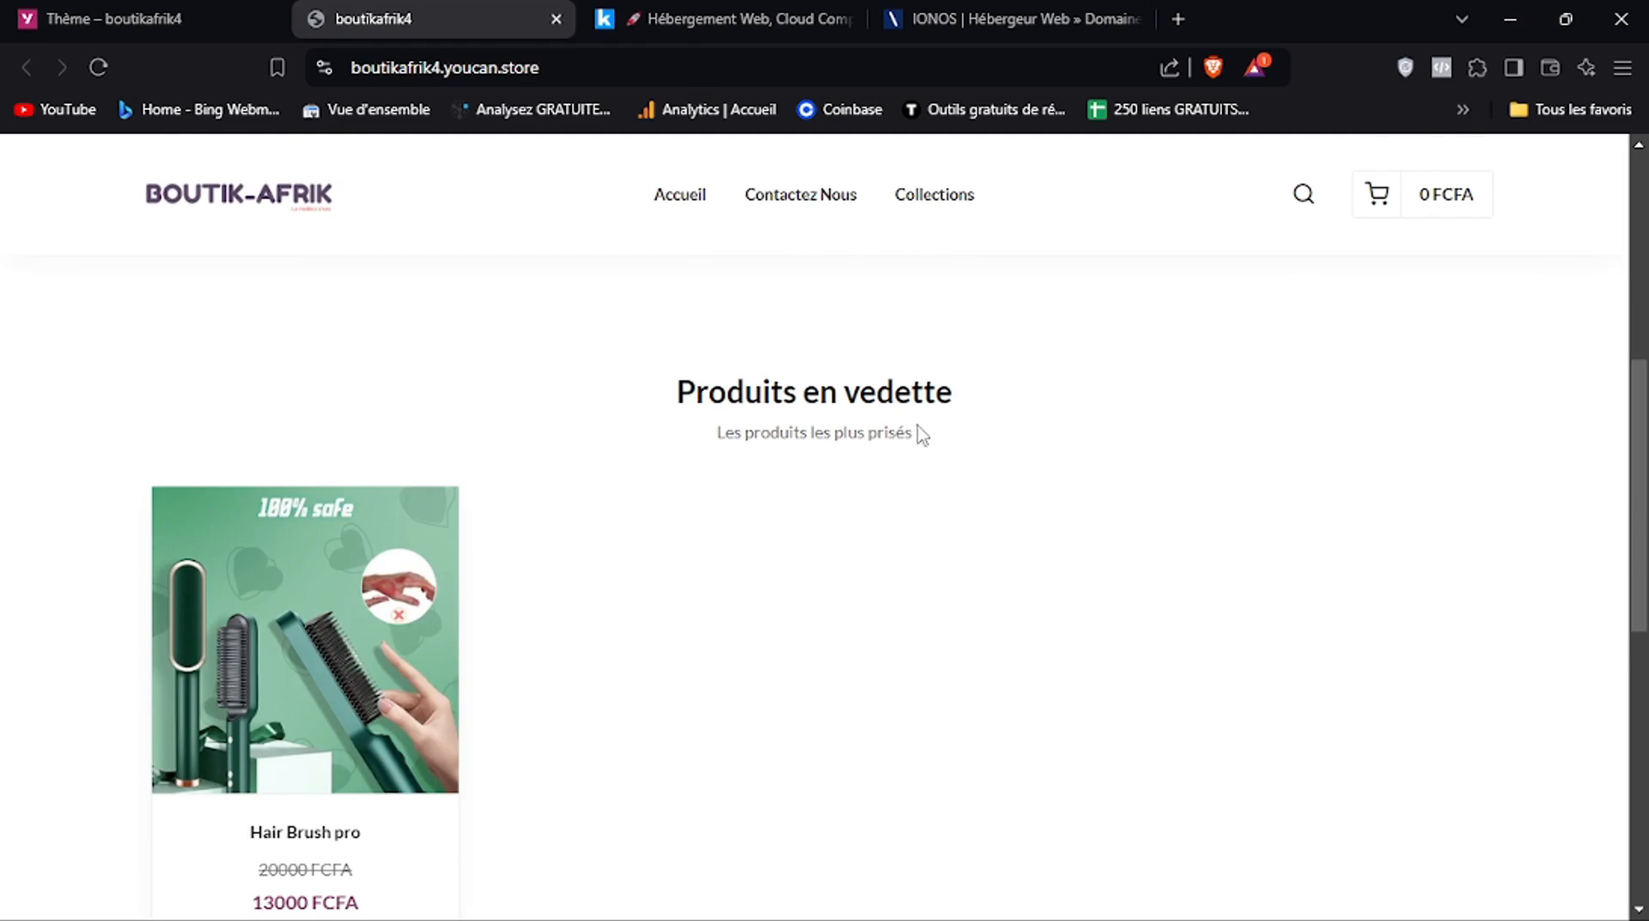
left_click(197, 10)
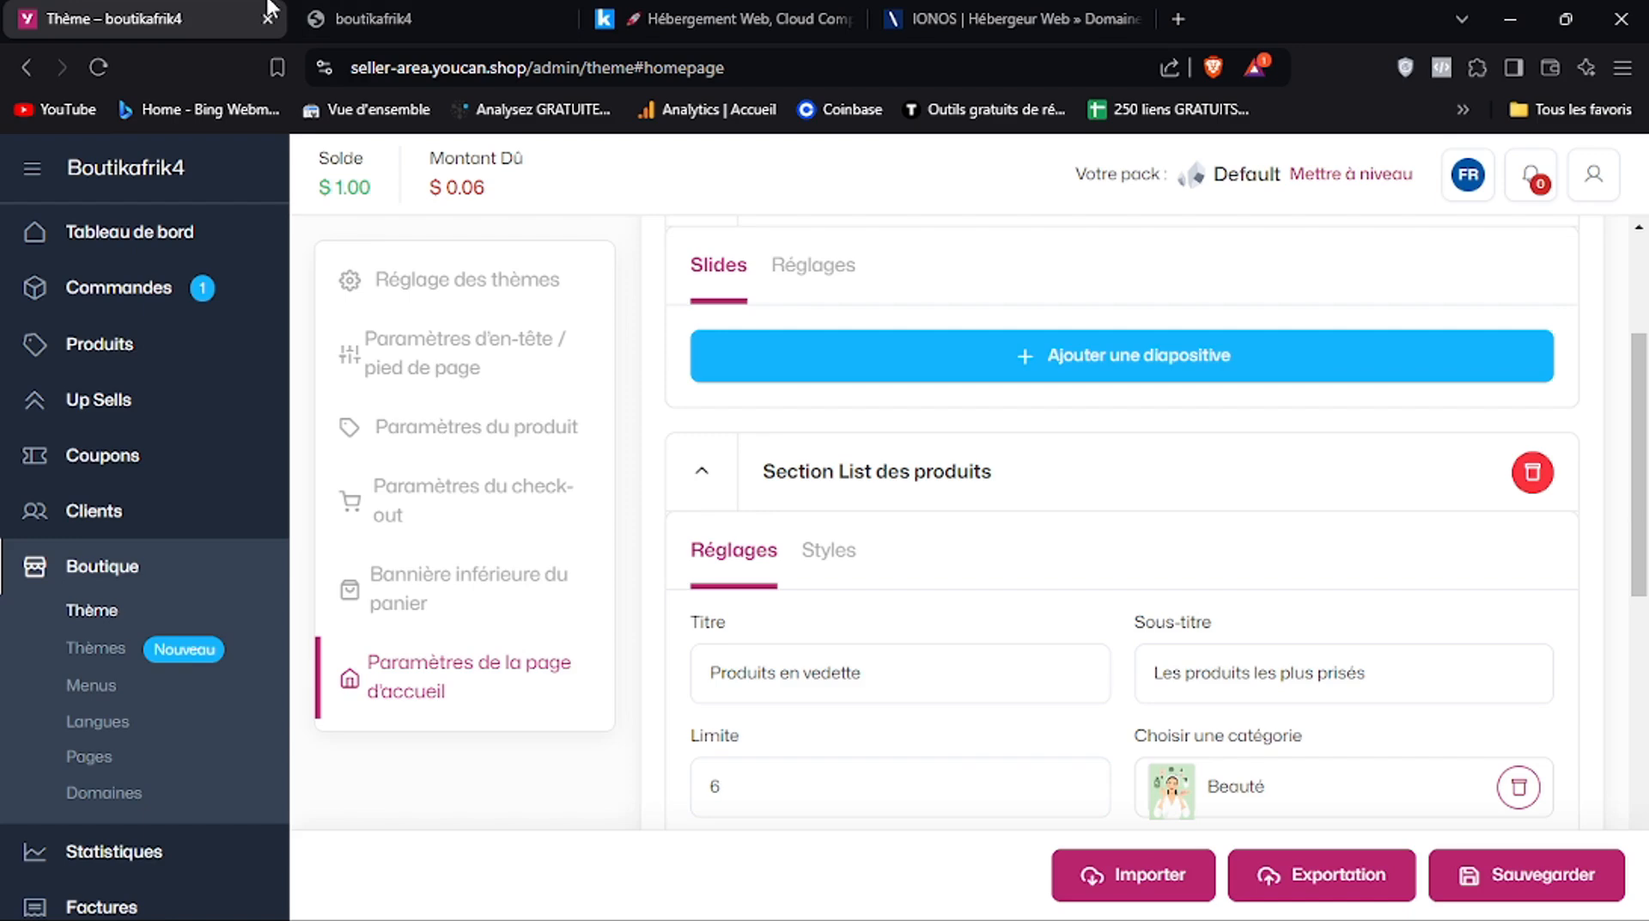
left_click(403, 10)
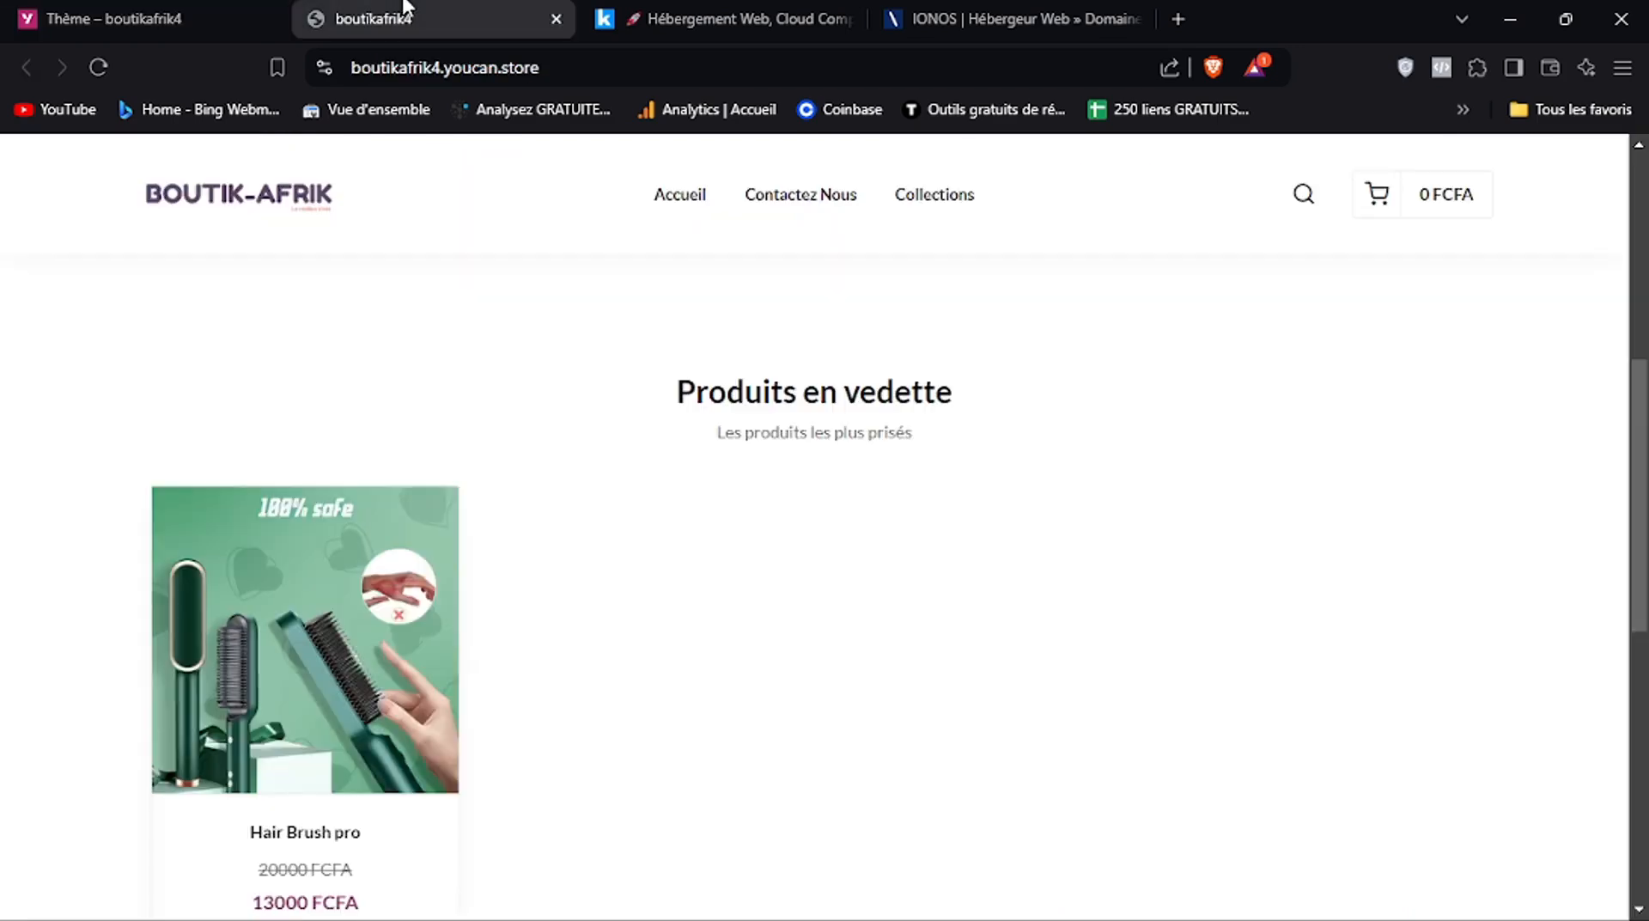
left_click(159, 12)
Set the product limit of the "Produits en vedette" list section to 4
scroll(1646, 550, "down", 2)
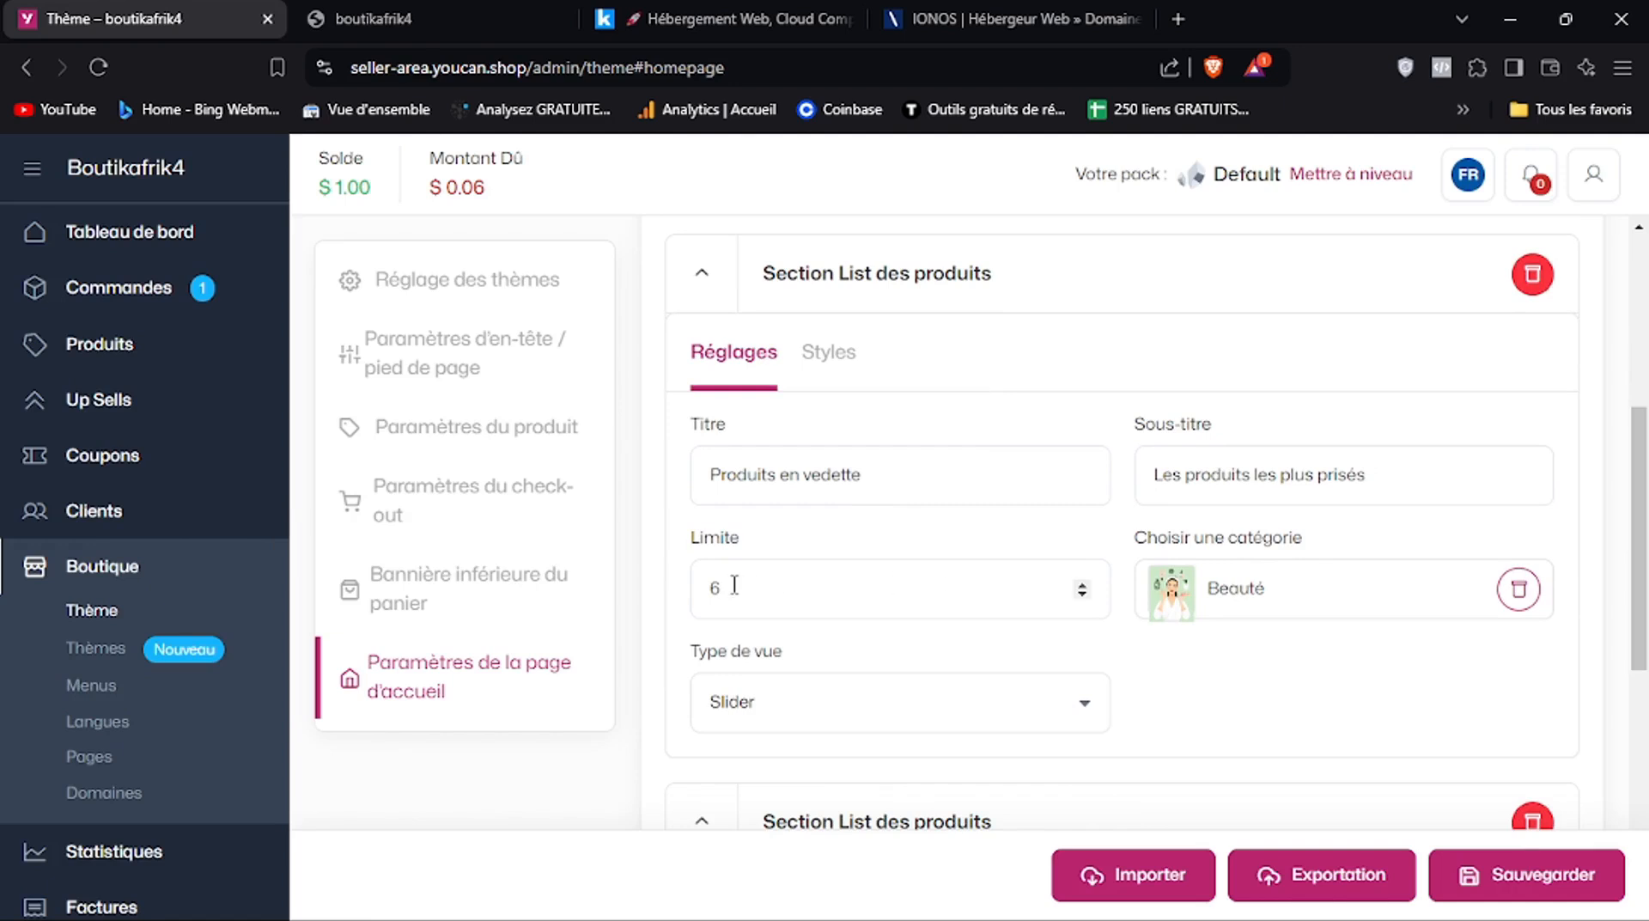
left_click(898, 586)
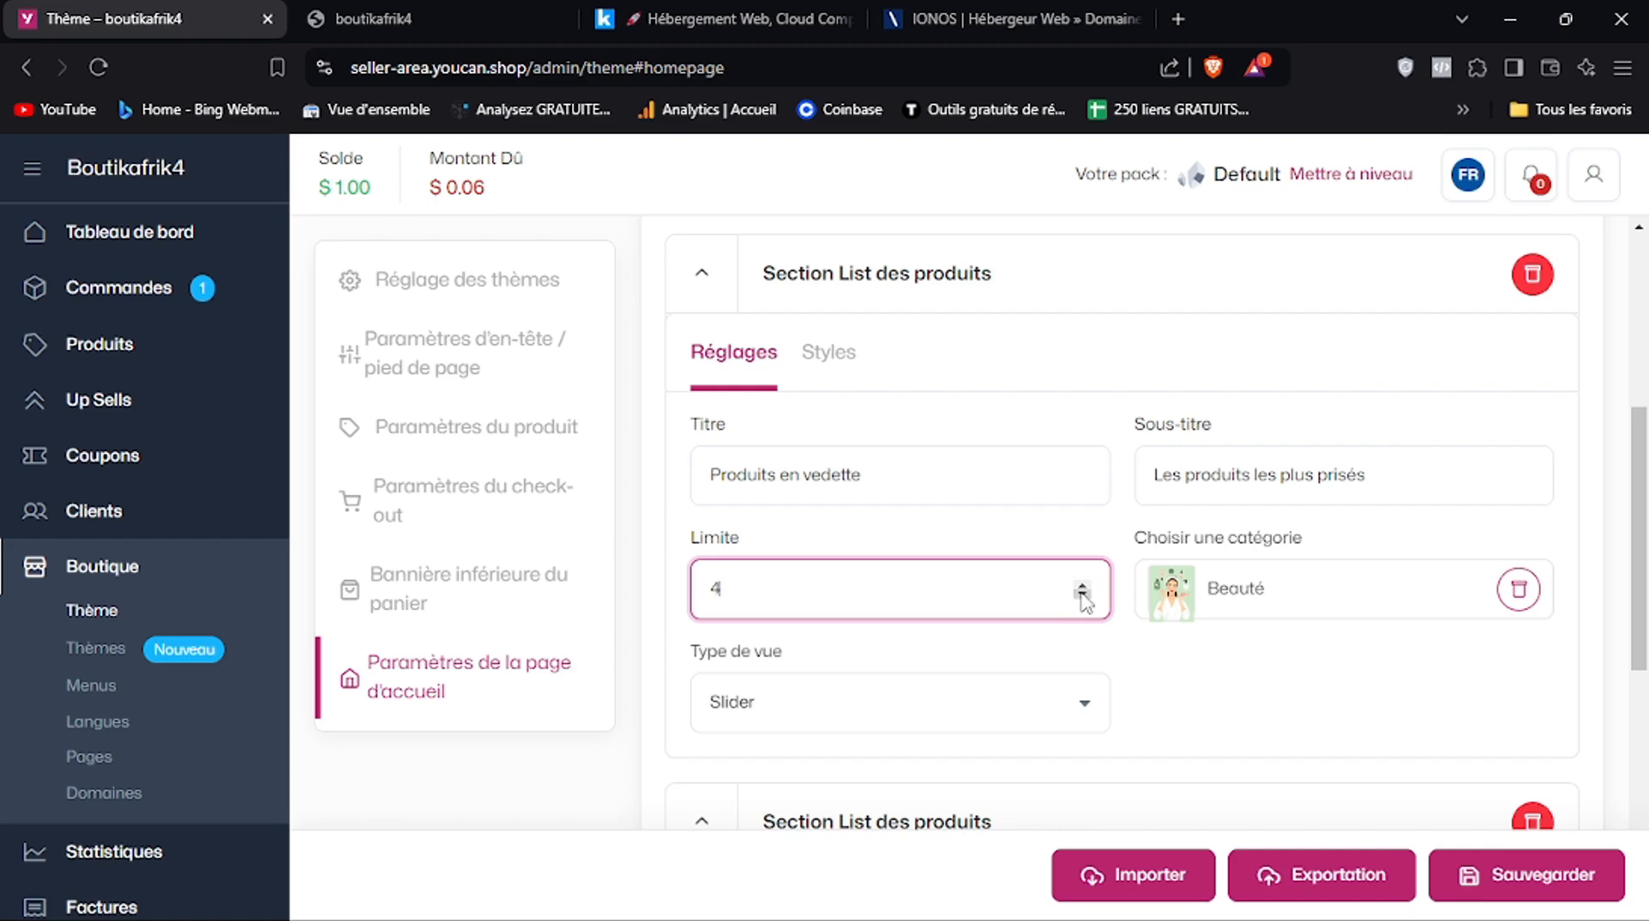
scroll(1645, 628, "down", 1)
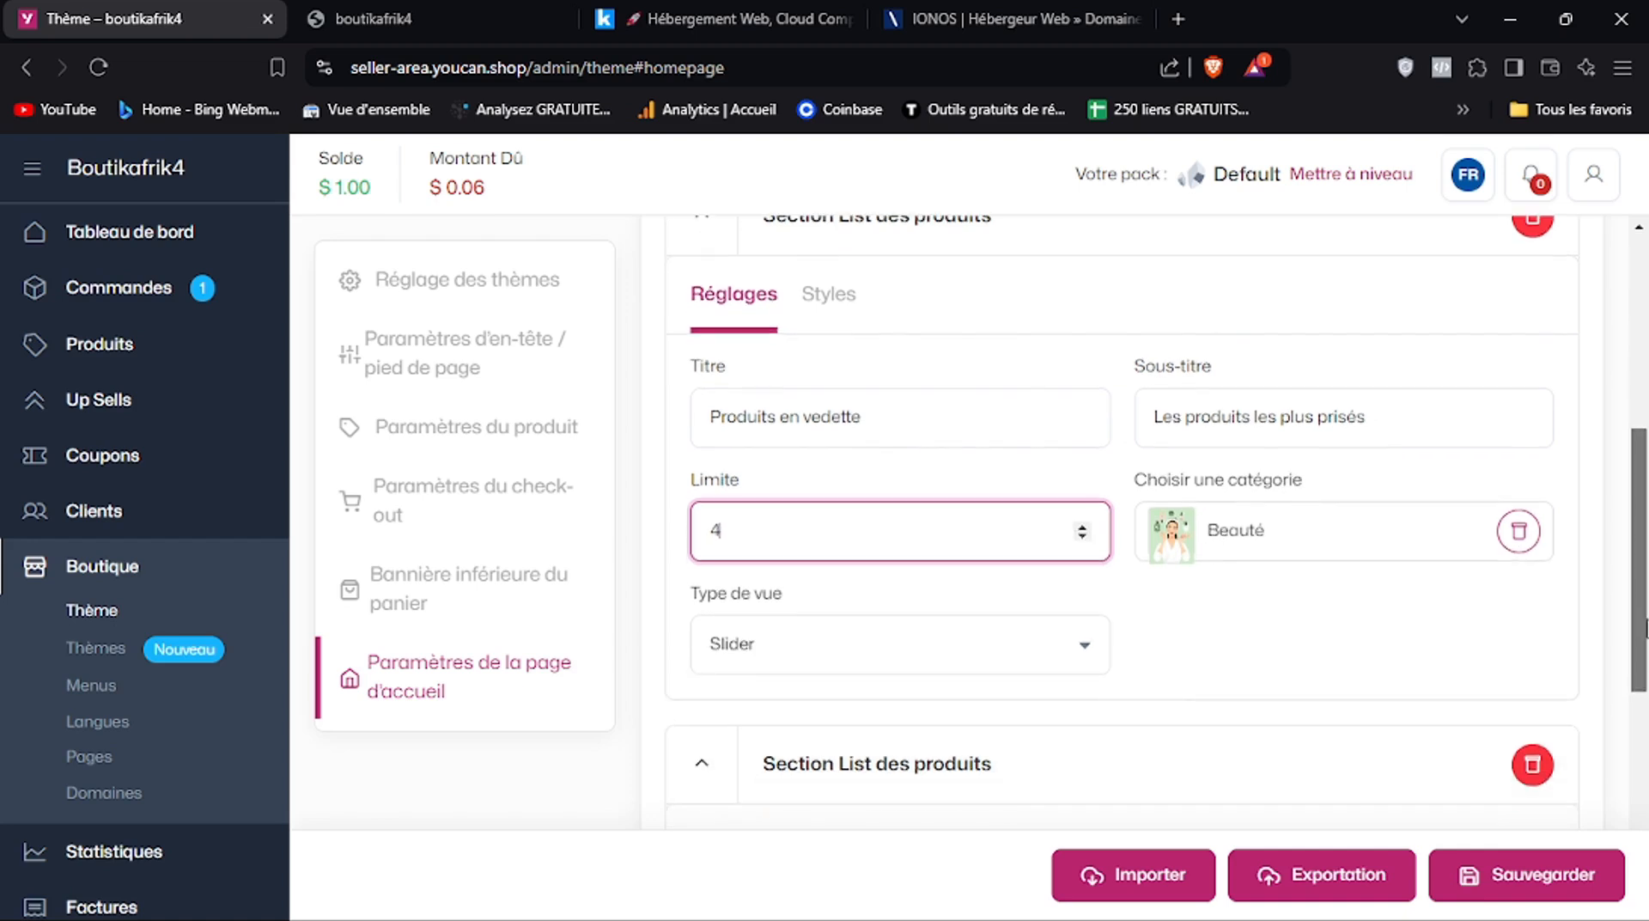
Compare the storefront's "Produits en vedette" section with its homepage settings and look through the available view types
left_click(386, 13)
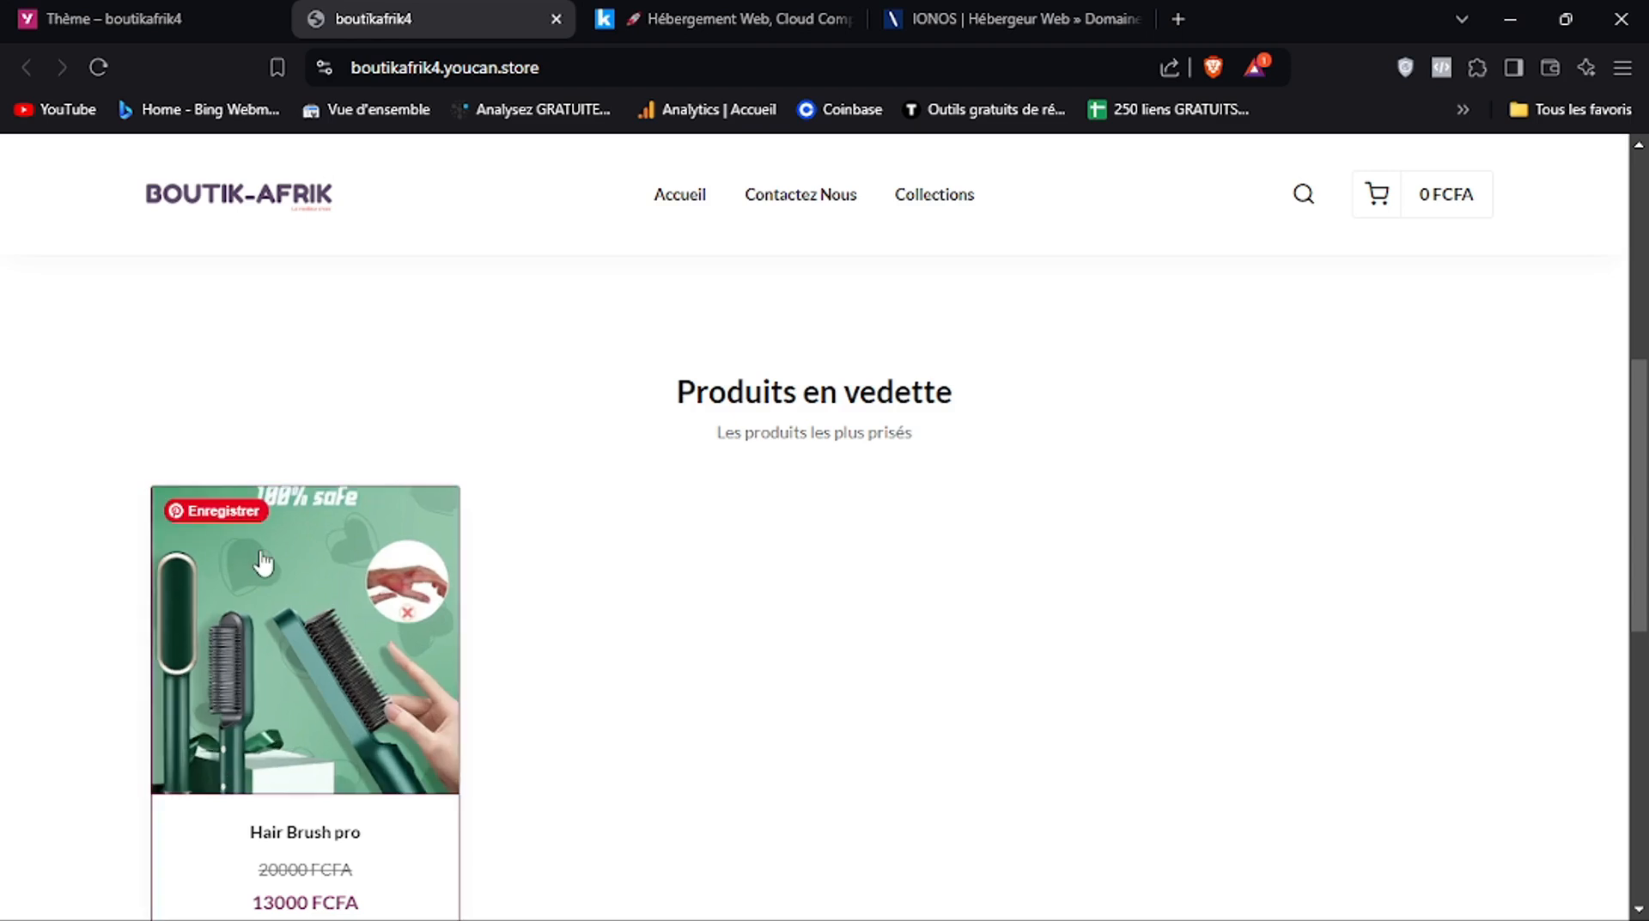
left_click(176, 9)
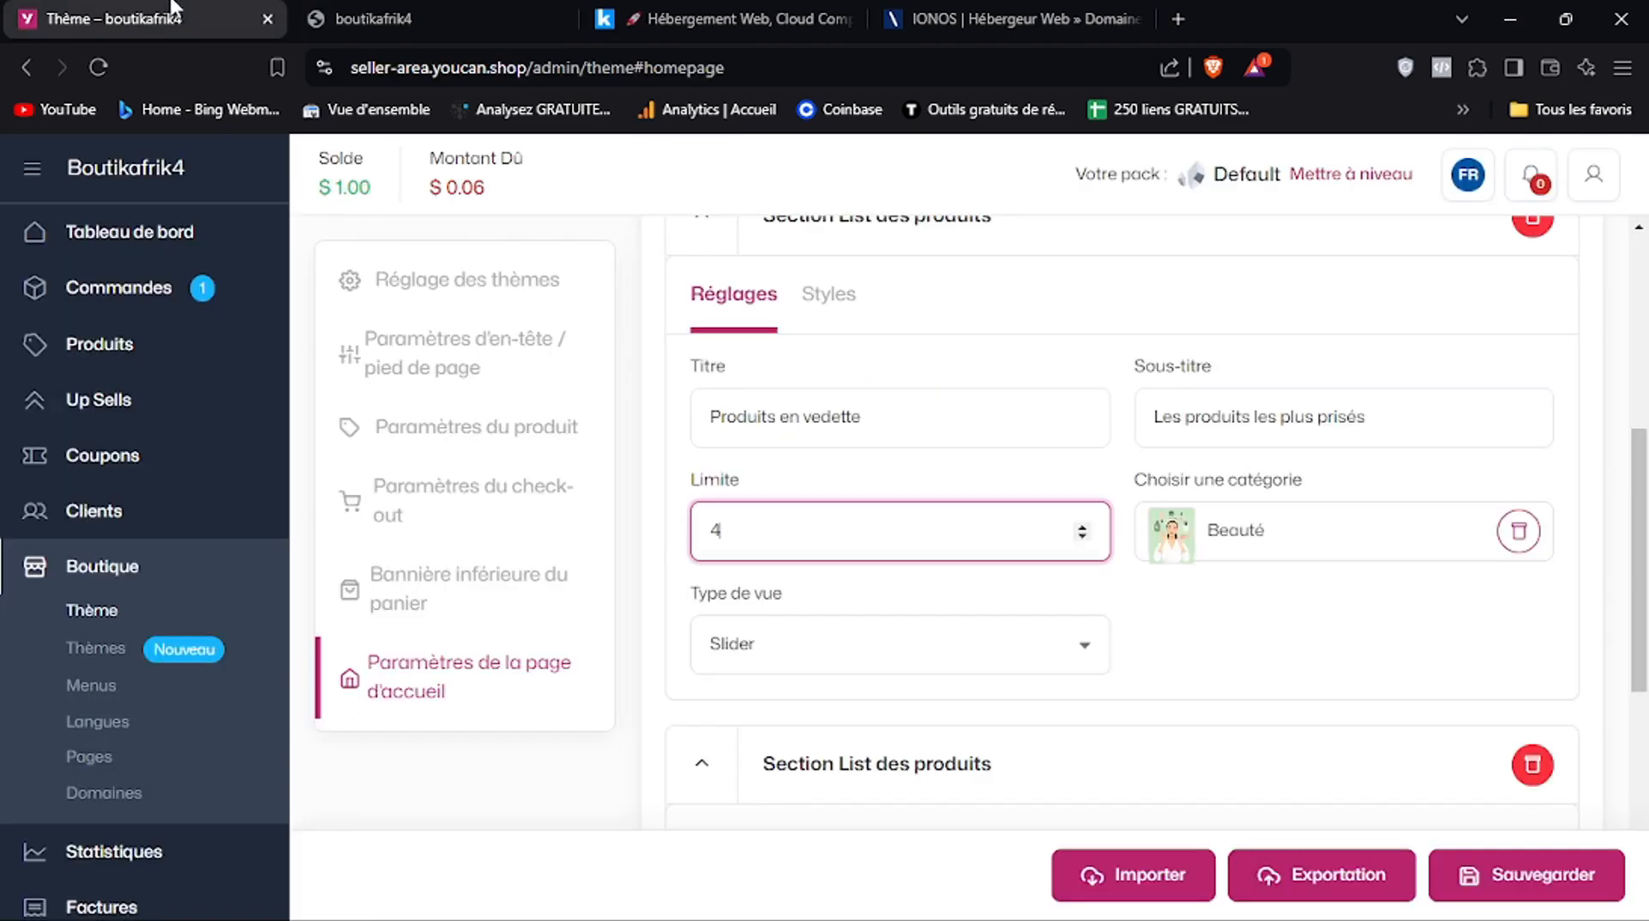
scroll(1263, 499, "down", 1)
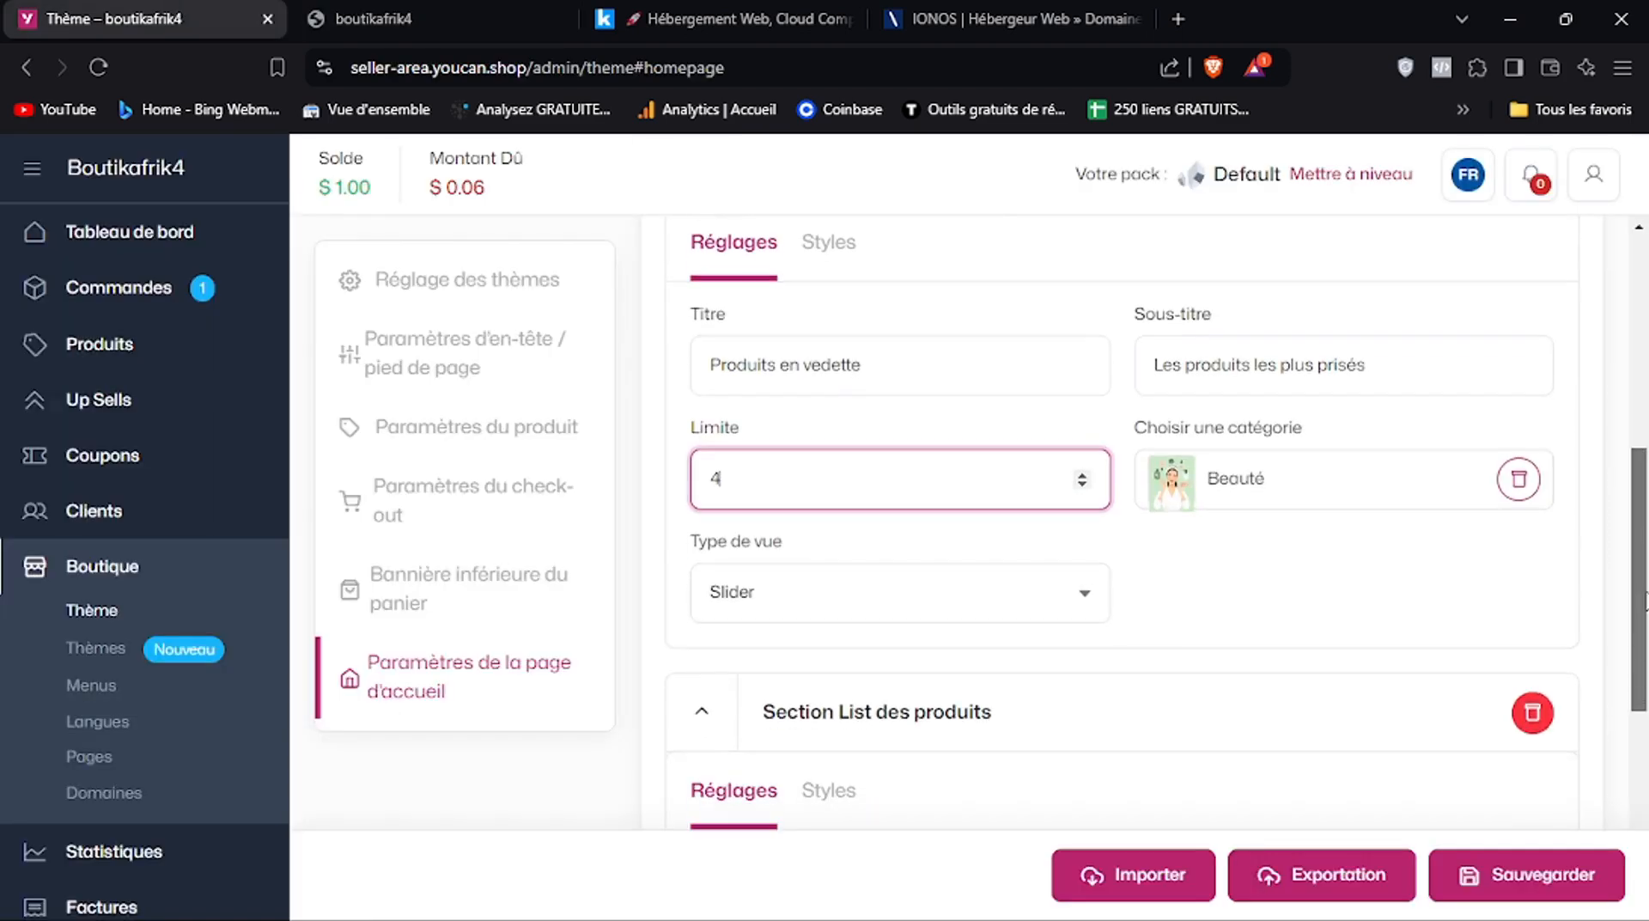
left_click(996, 606)
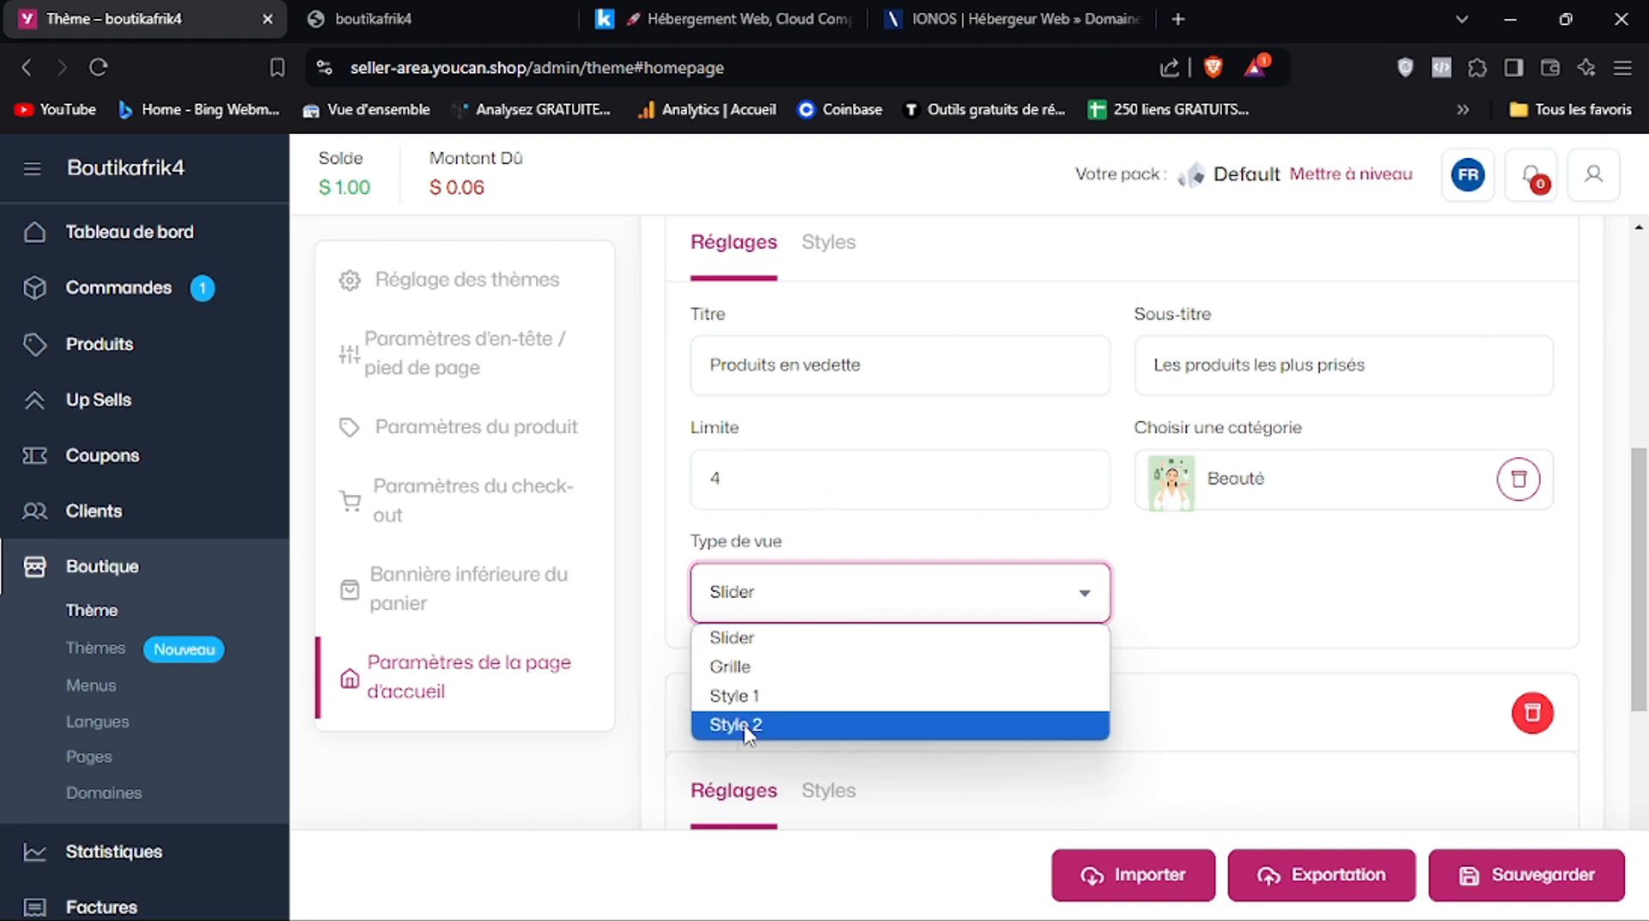
Compare the "catégories" product list section's settings with how the section appears on the storefront
left_click_drag(1648, 567, 1648, 743)
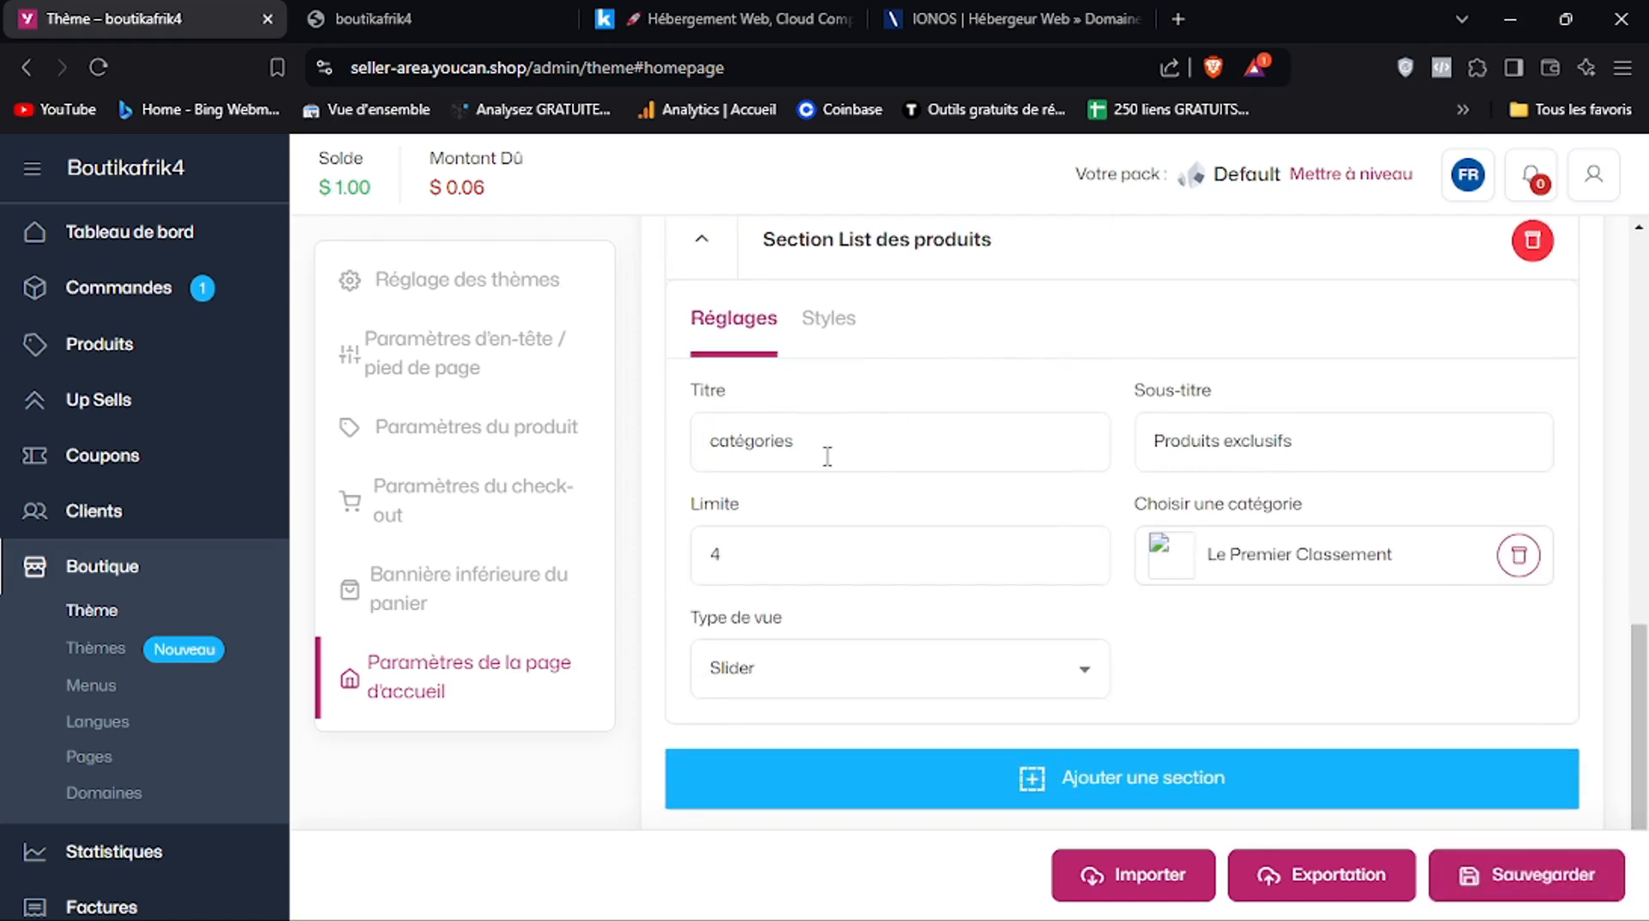
scroll(1031, 386, "up", 1)
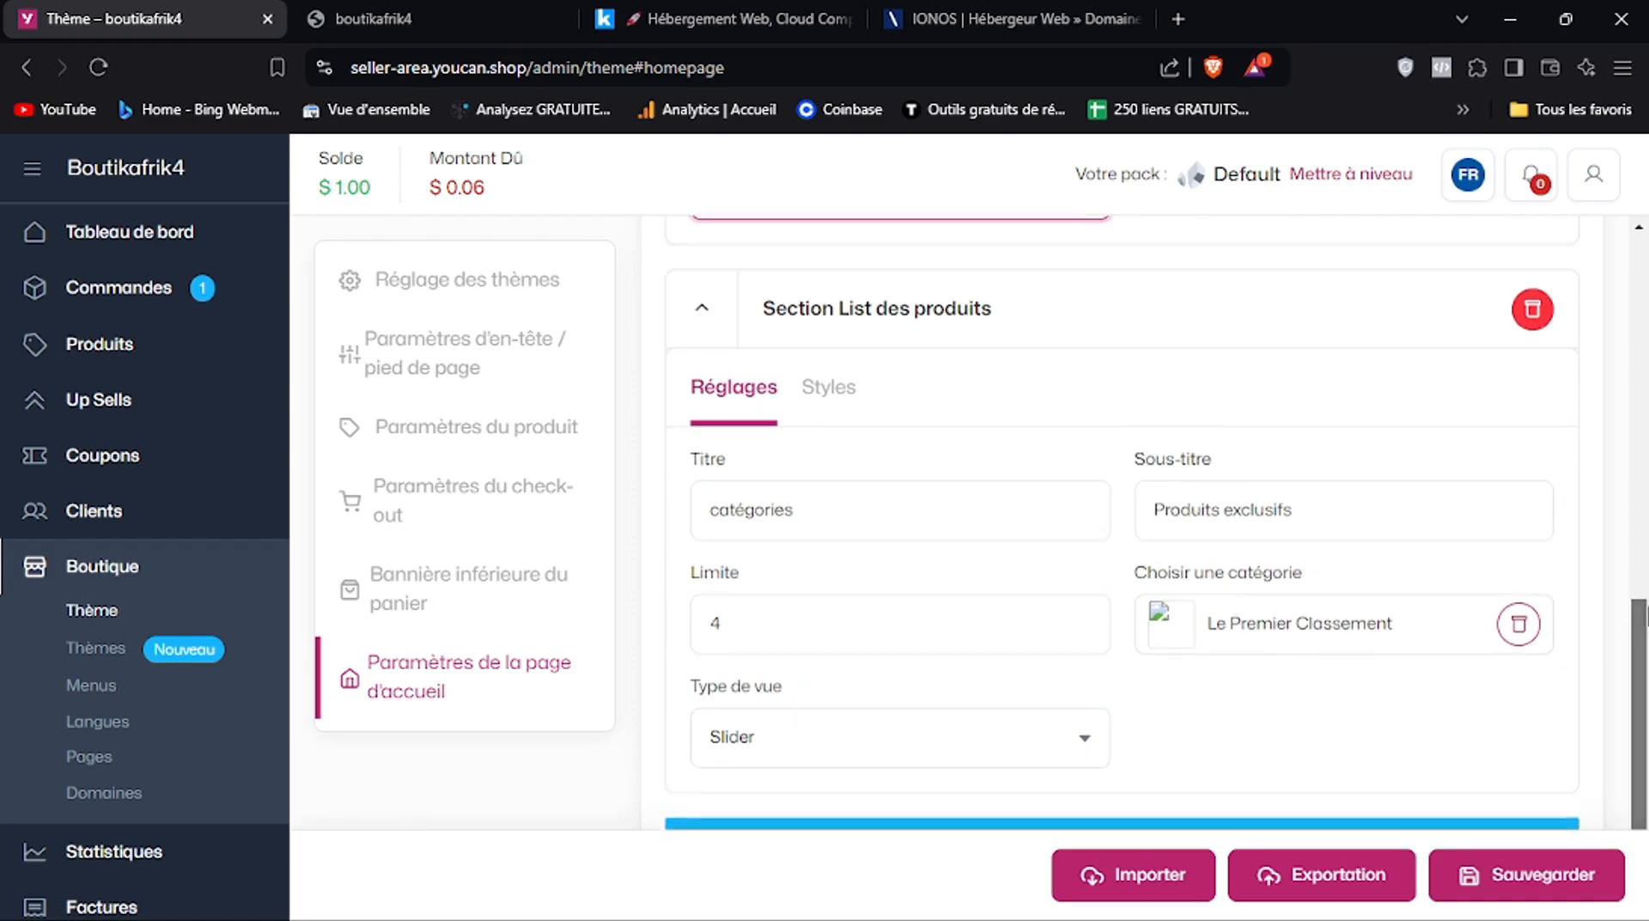
left_click(472, 10)
scroll(824, 550, "down", 5)
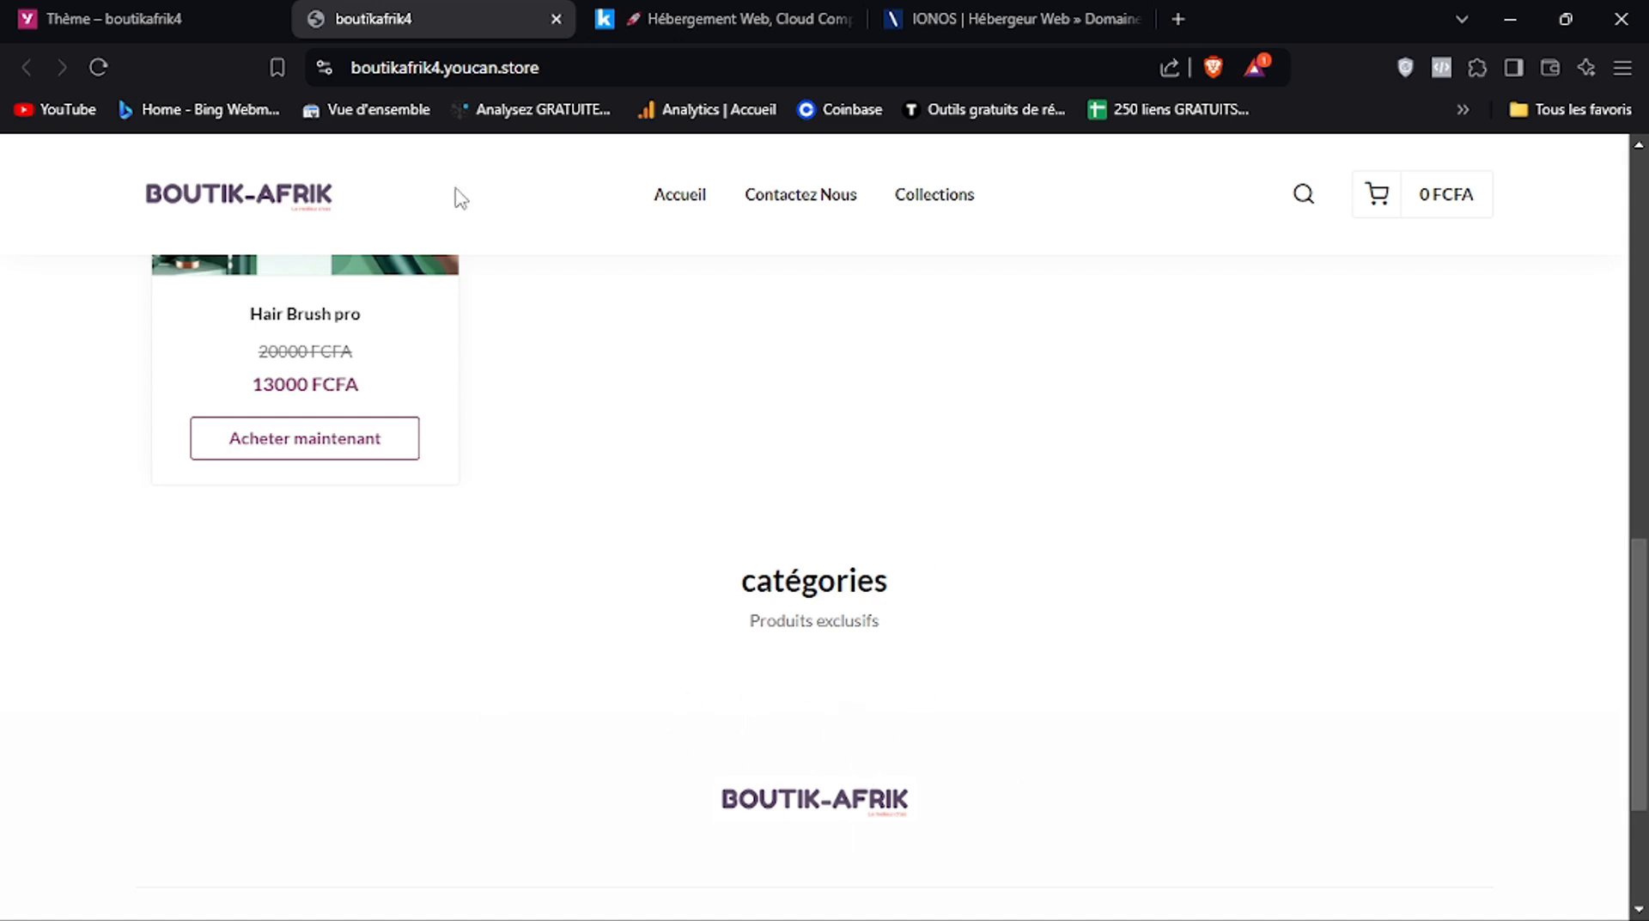
left_click(194, 10)
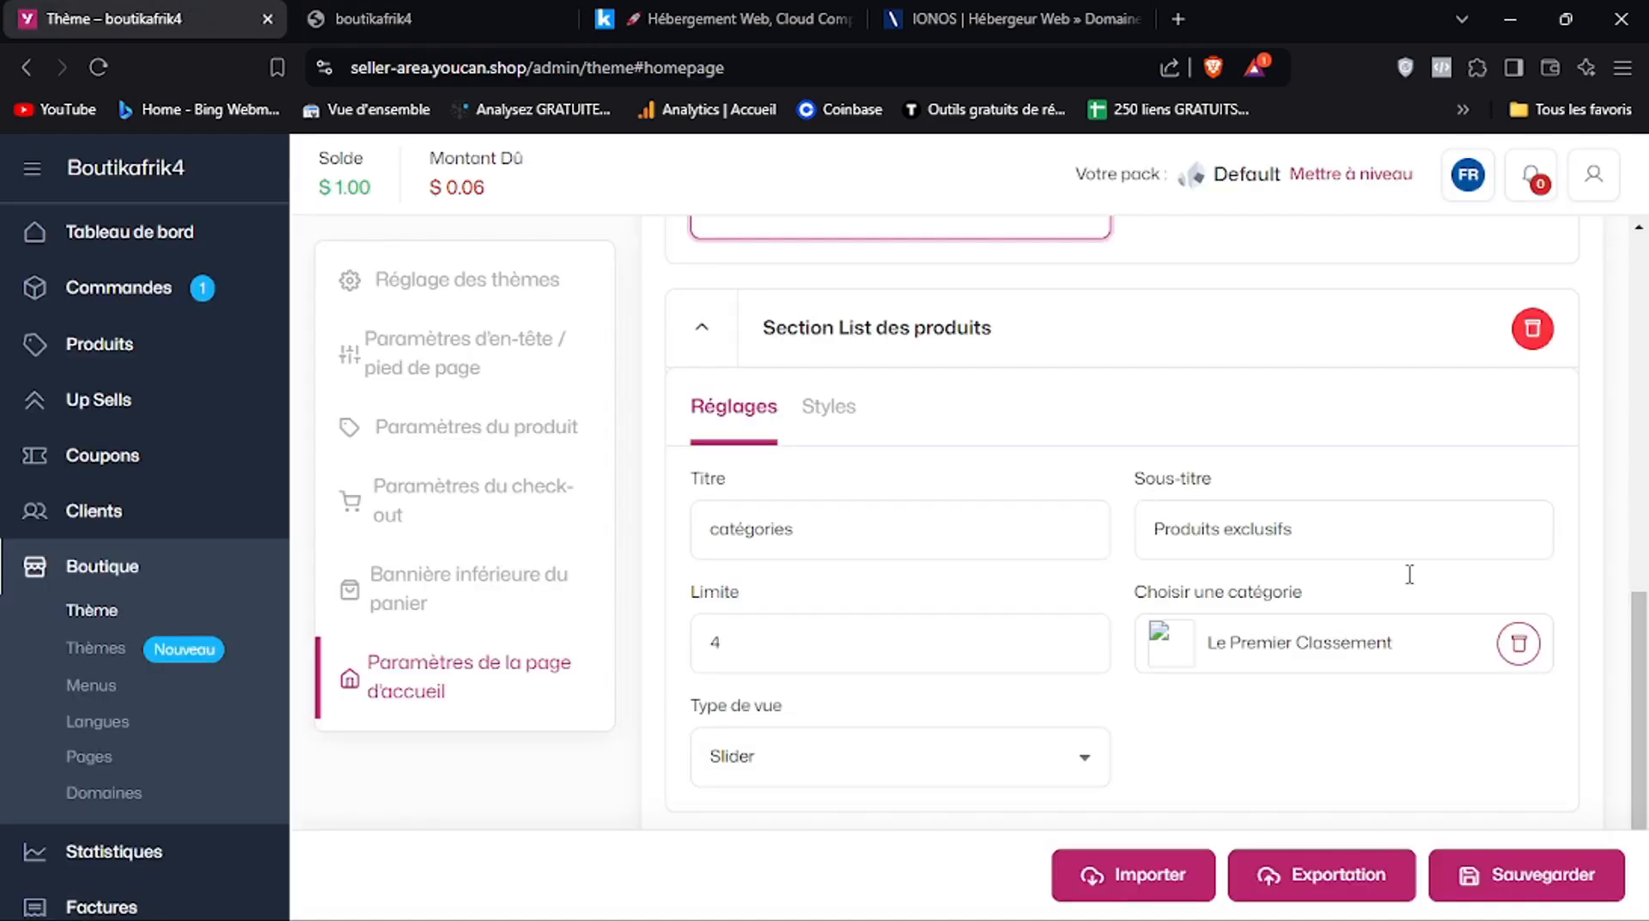
Replace the "catégories" list section's product category with "Beauté" and save the theme settings
left_click(1518, 646)
left_click(1415, 644)
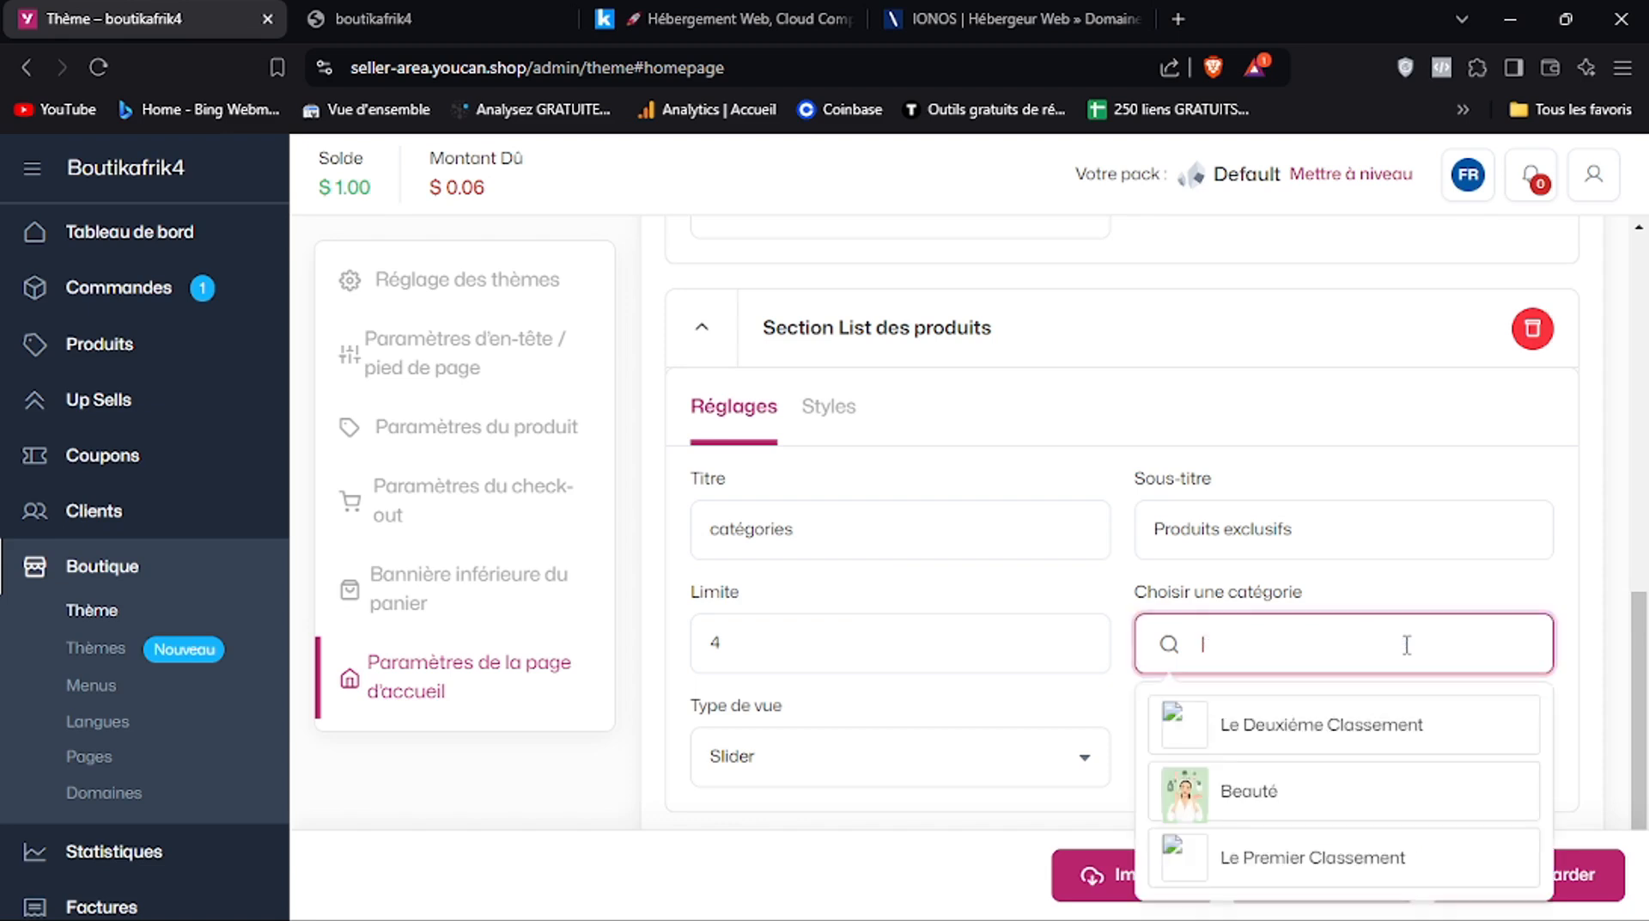
left_click(1270, 791)
scroll(1641, 739, "down", 1)
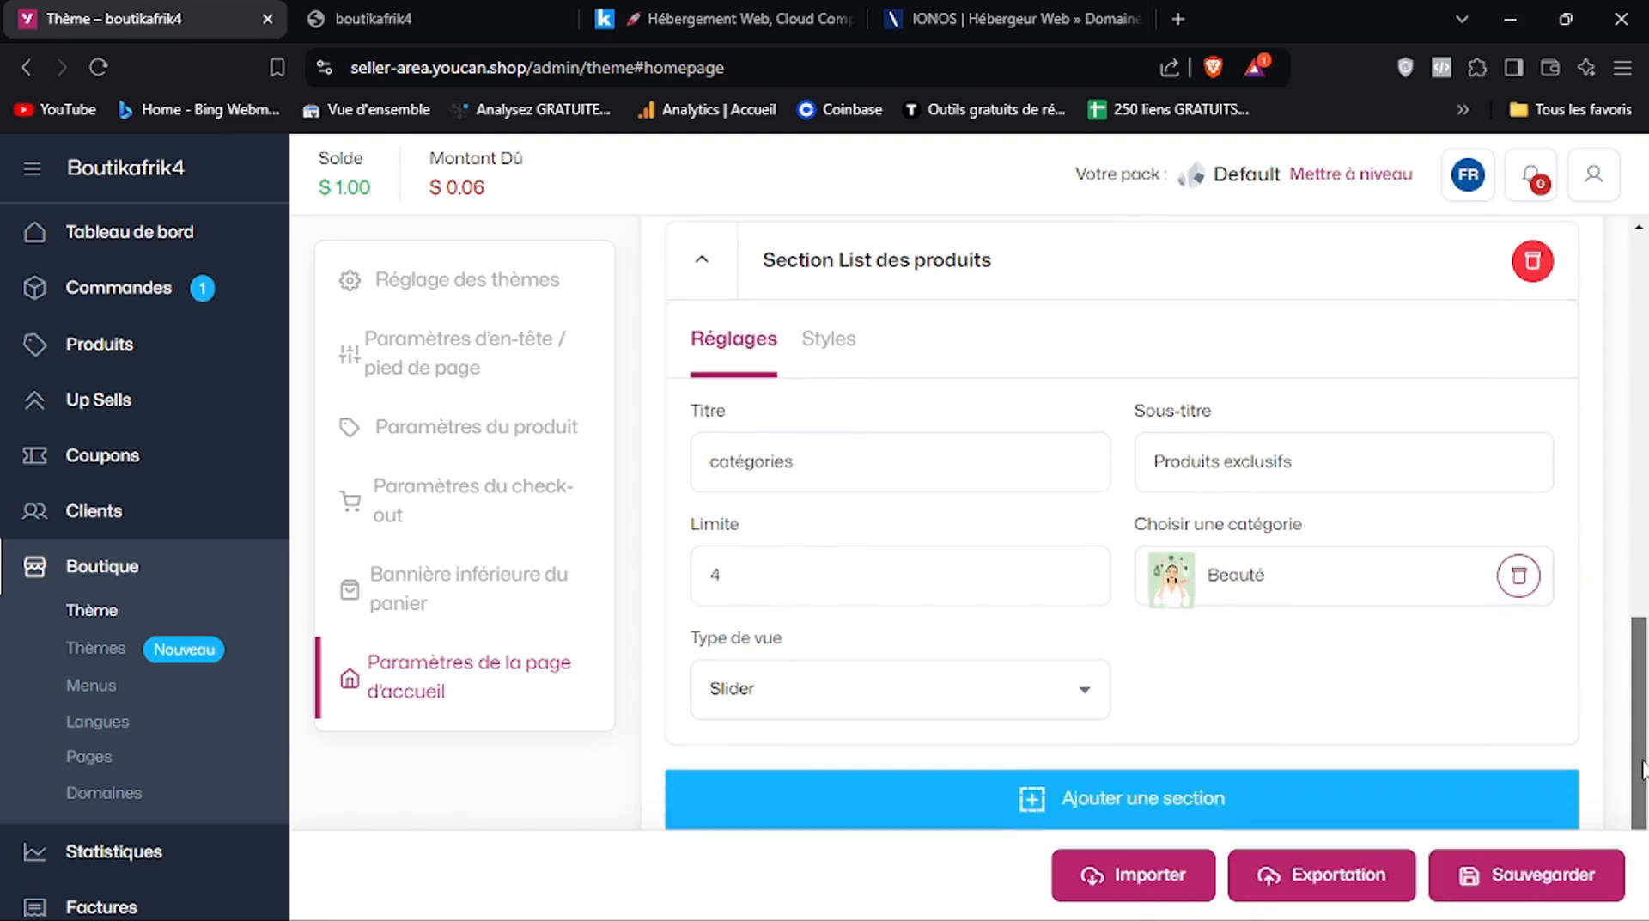
left_click(1472, 889)
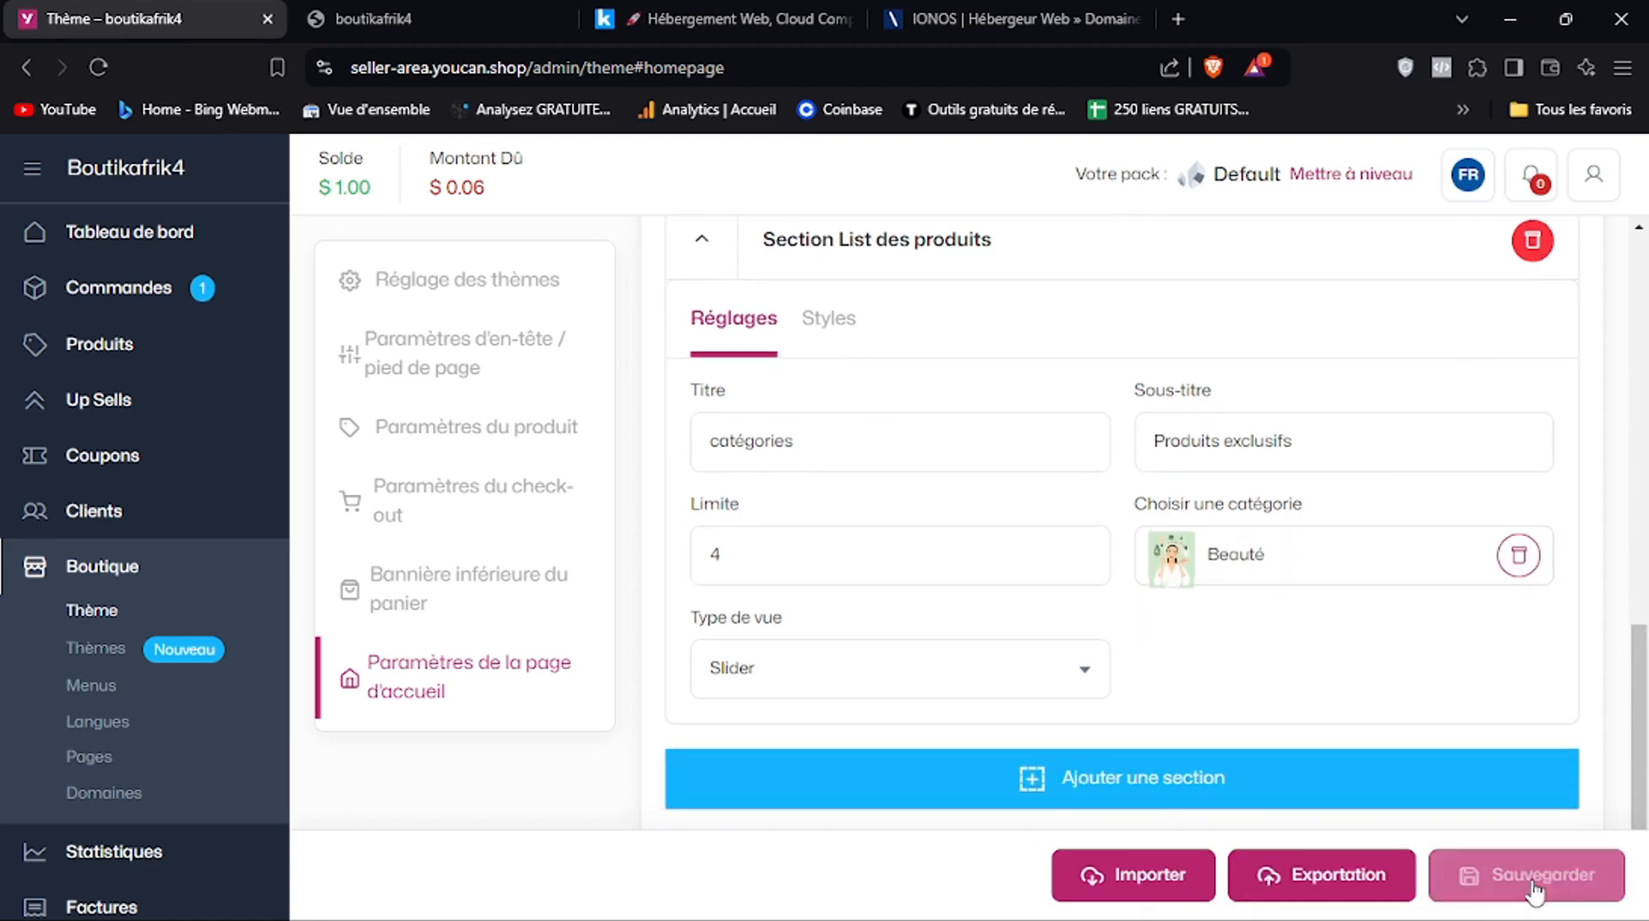
Review the "Produits en vedette" and "catégories" sections and the footer on the storefront's homepage
left_click(411, 12)
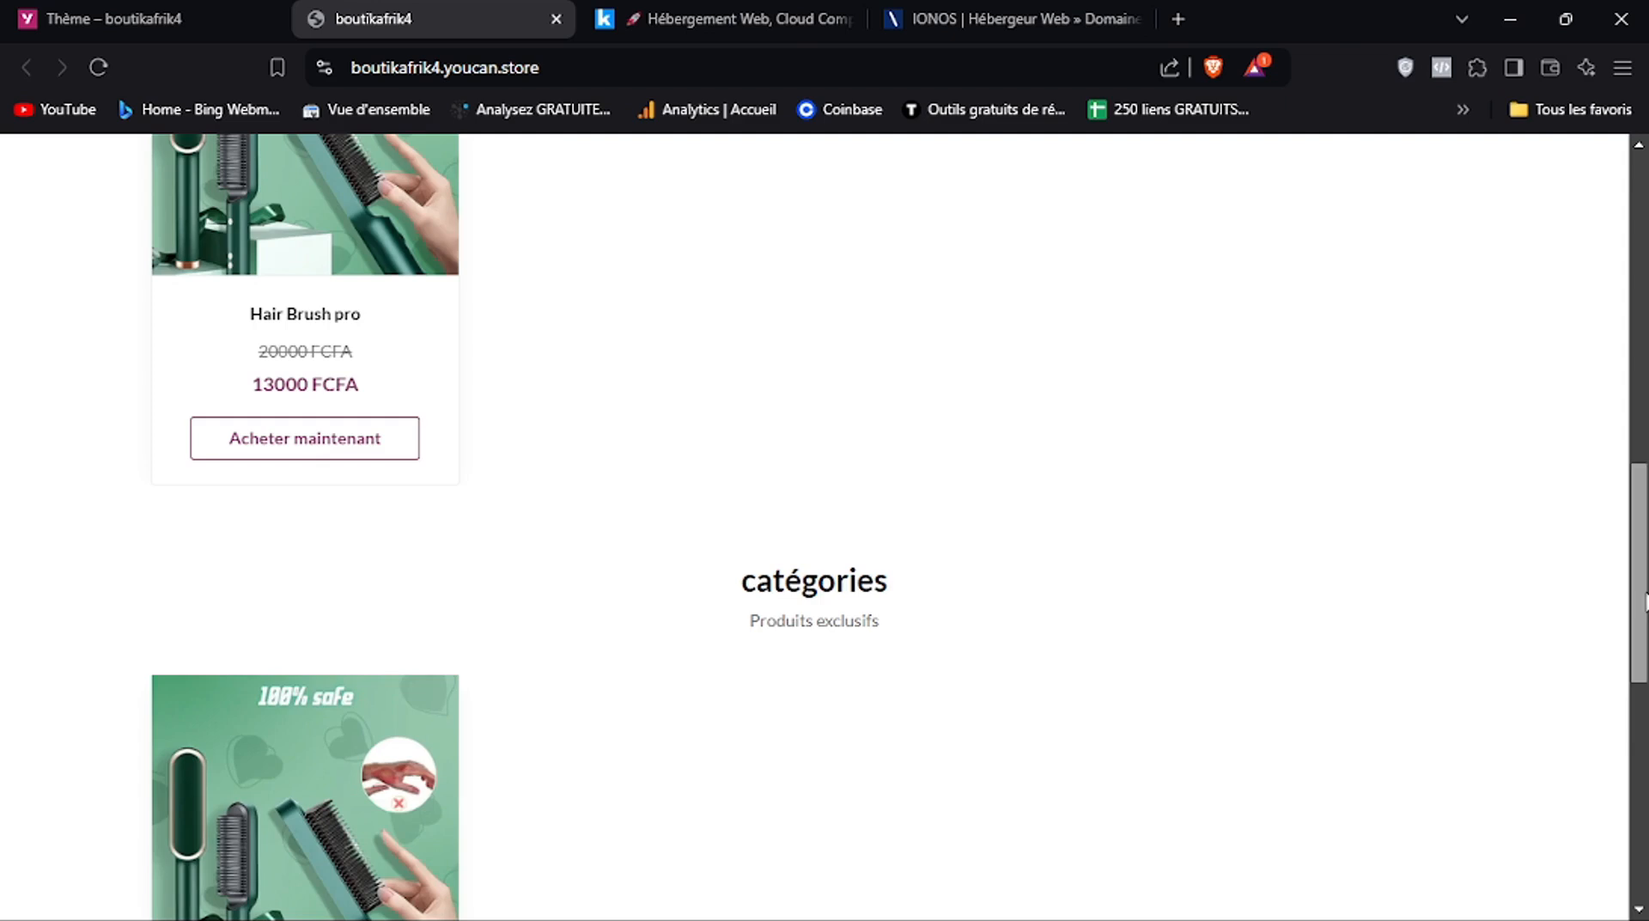
scroll(1643, 601, "down", 3)
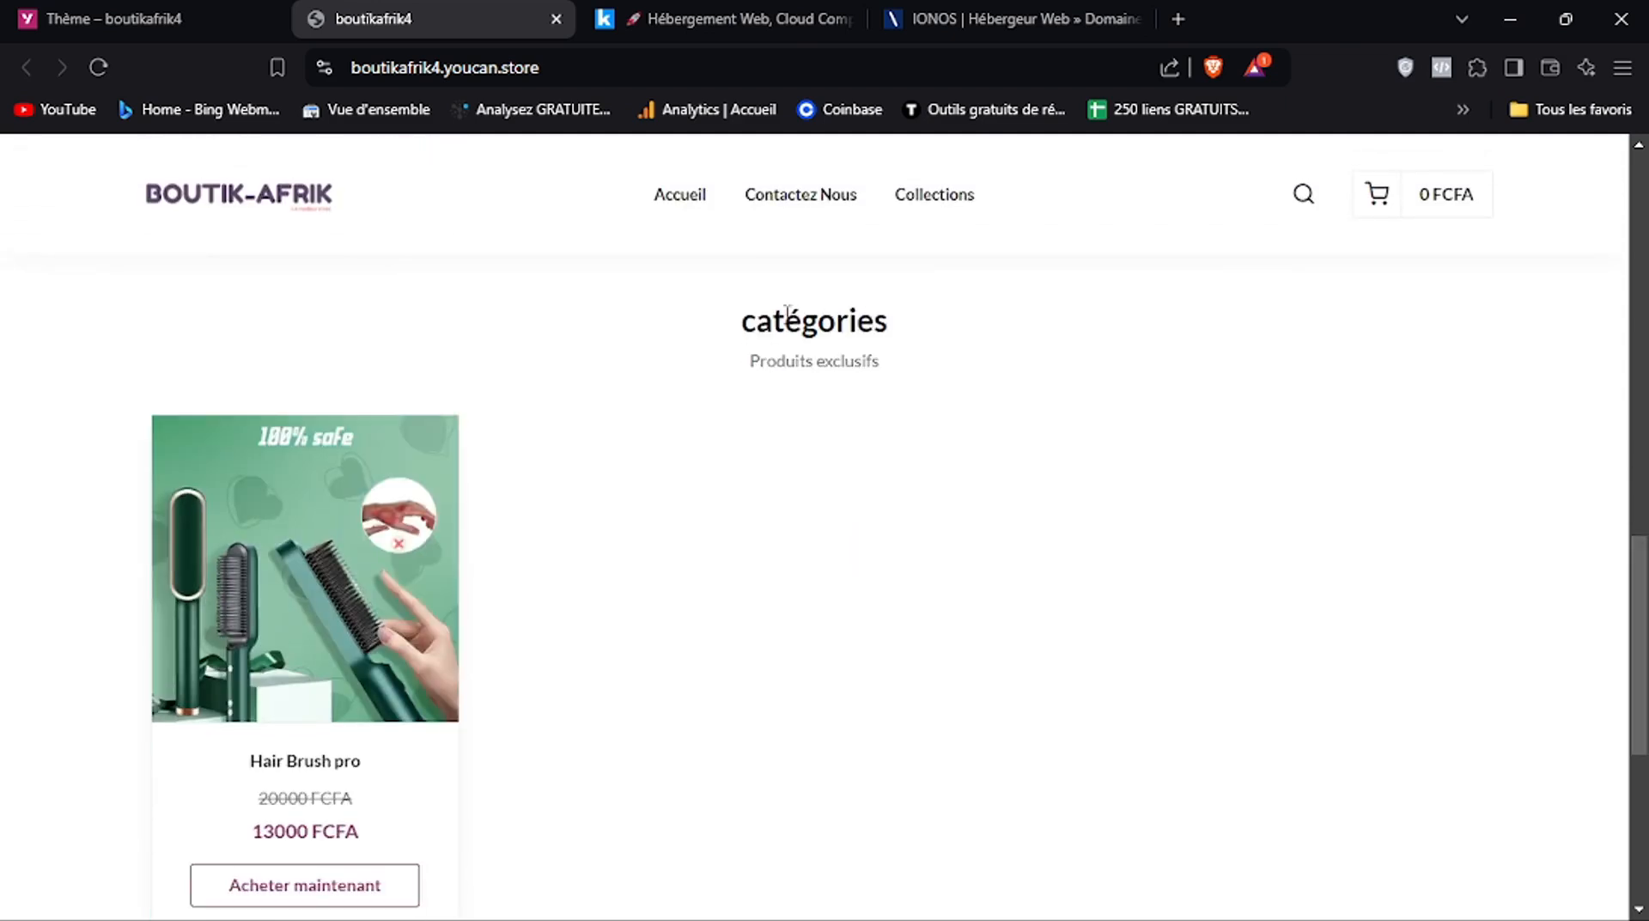
scroll(832, 455, "up", 10)
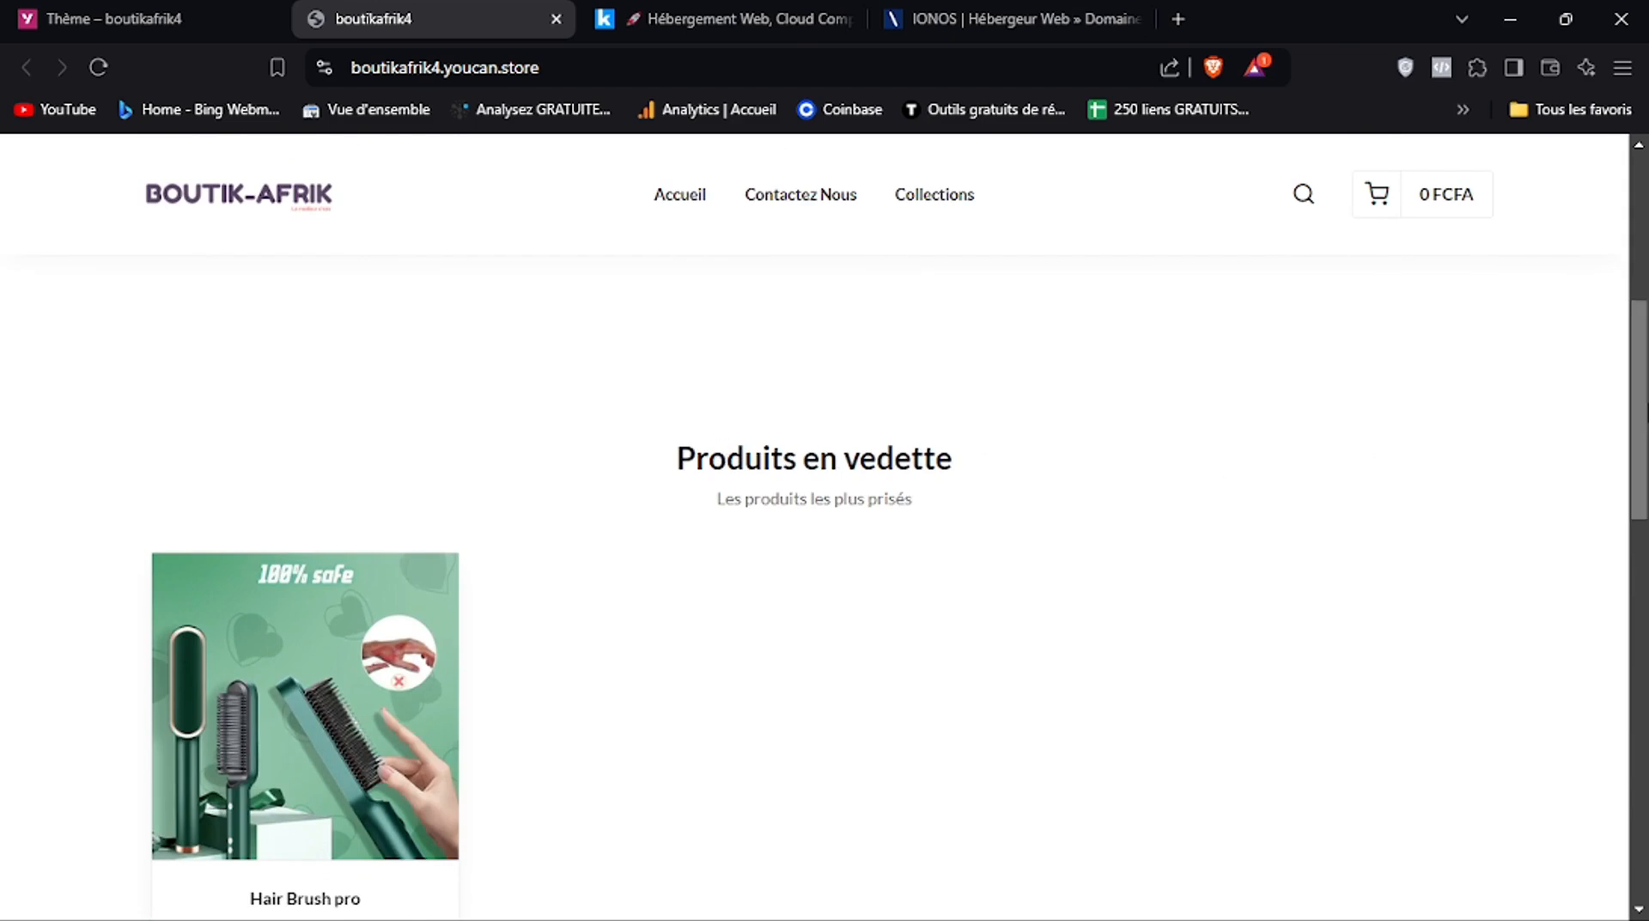
left_click_drag(1640, 410, 1640, 448)
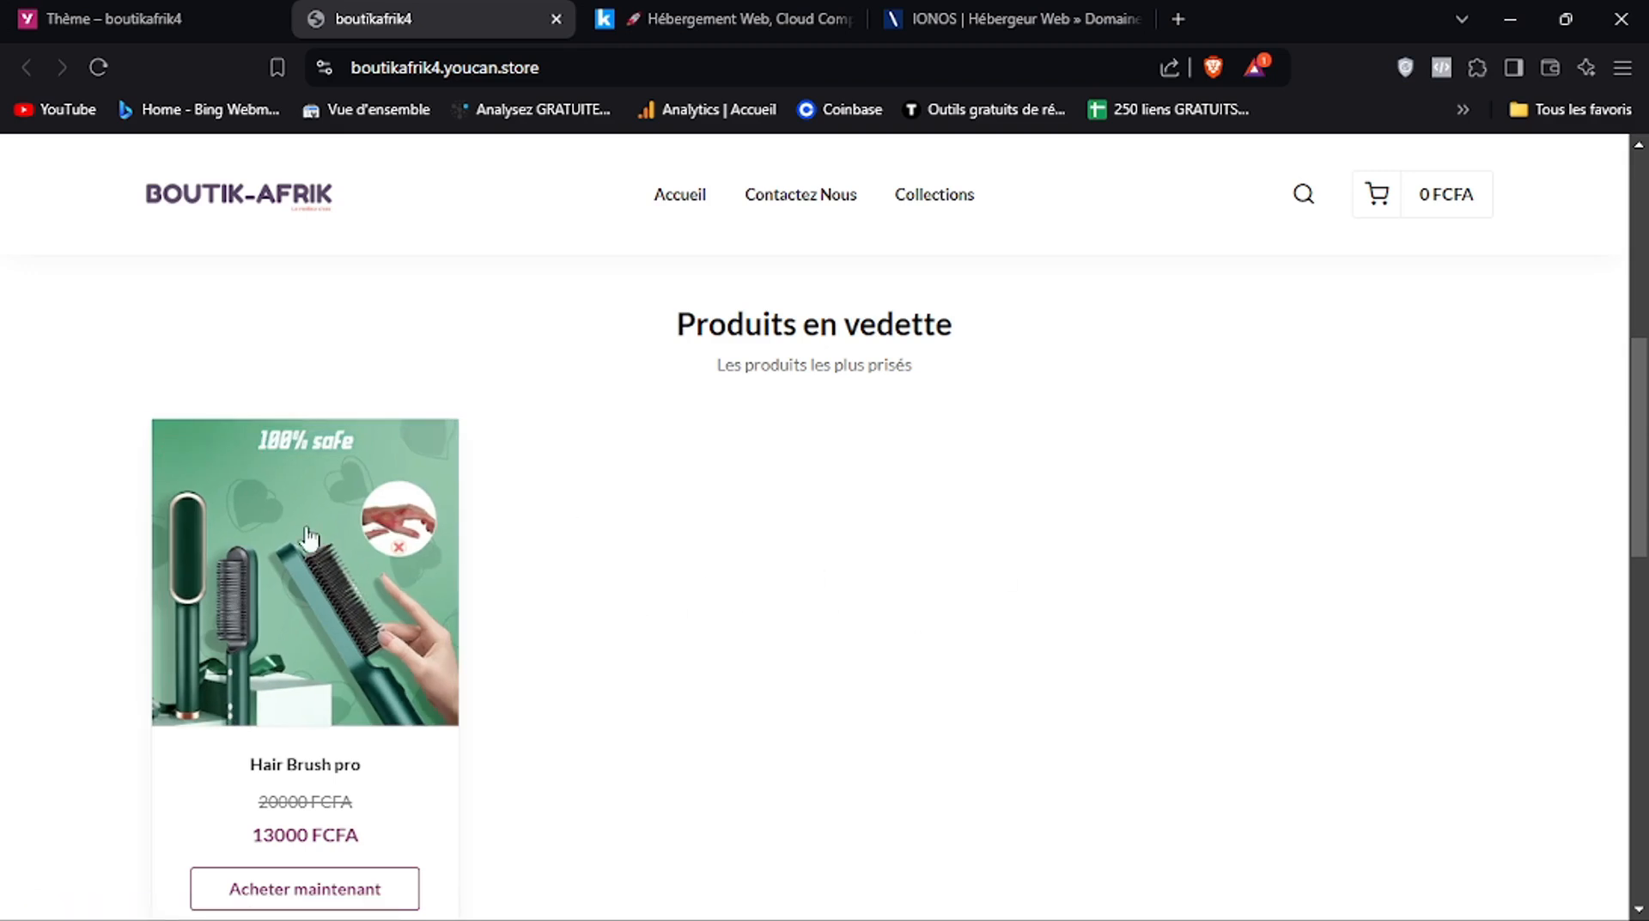
left_click_drag(1643, 446, 1643, 636)
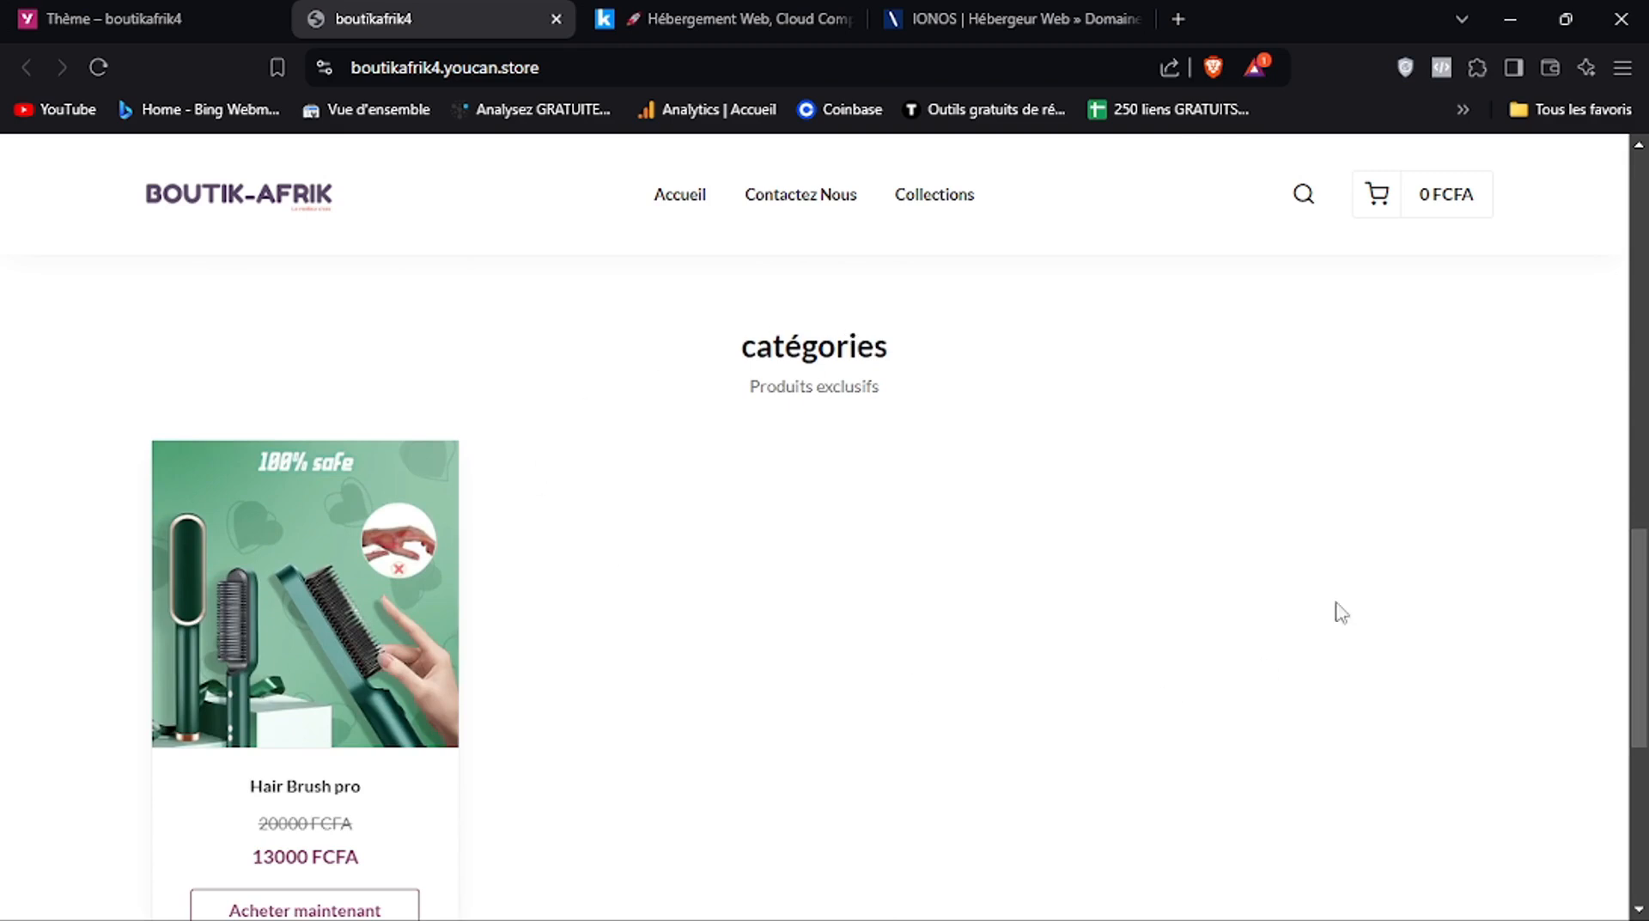
left_click_drag(1648, 453, 1644, 859)
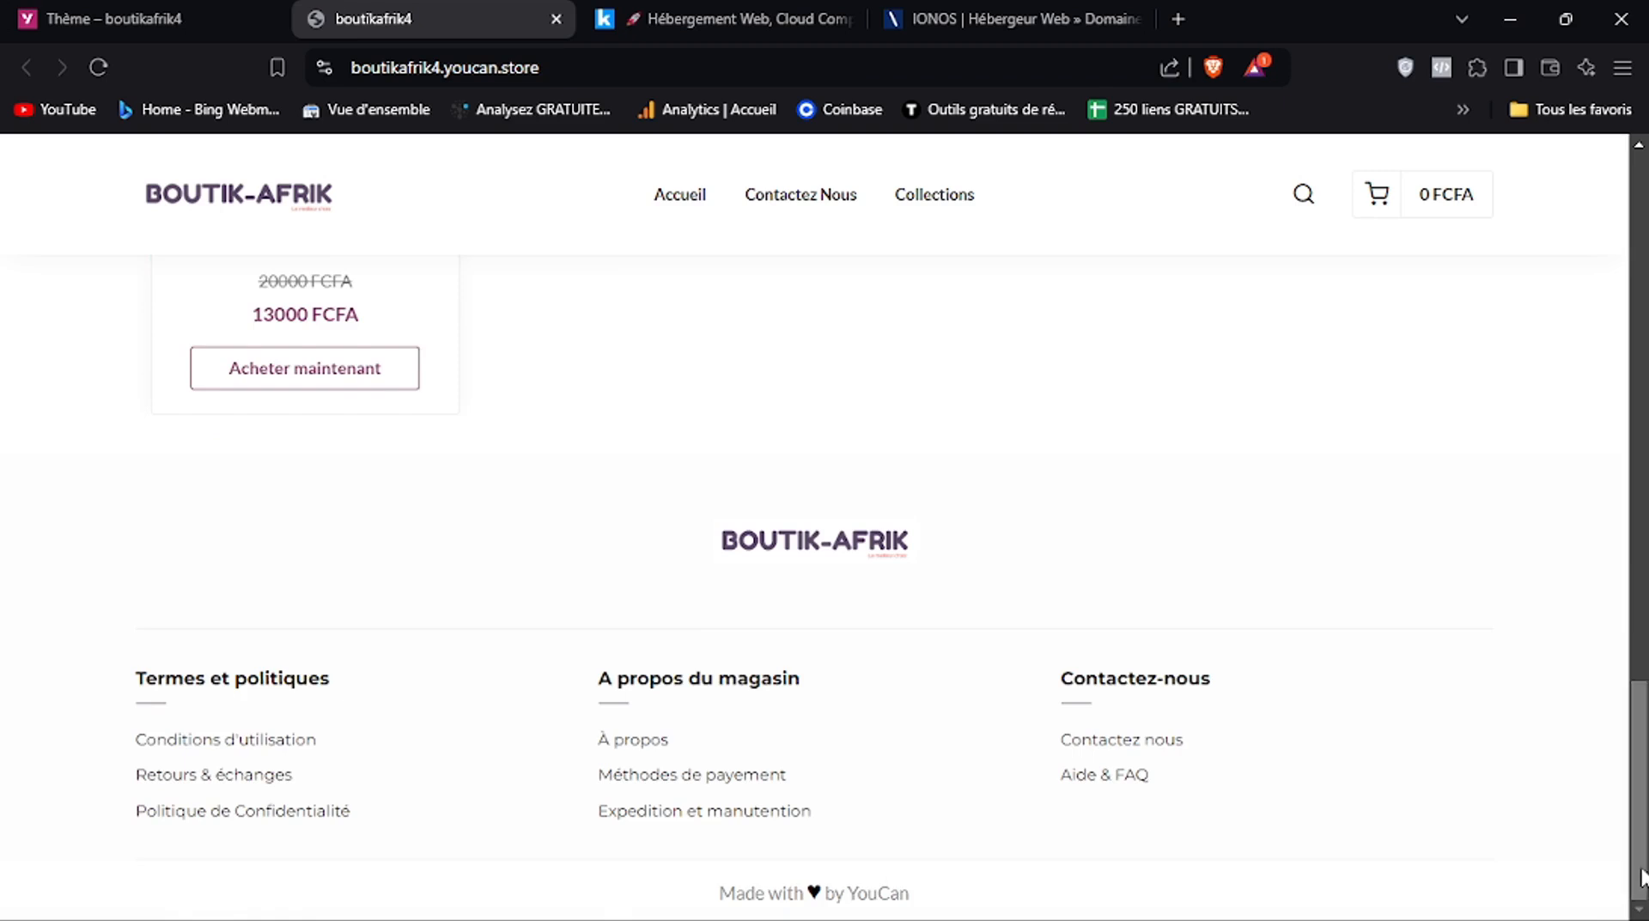
left_click_drag(1642, 861, 1638, 269)
Start a new slide in the homepage's slider section and upload the "LIVRAISON GRATUITE PAIEMENT À LA RÉCEPTION" banner as its desktop image
left_click(147, 11)
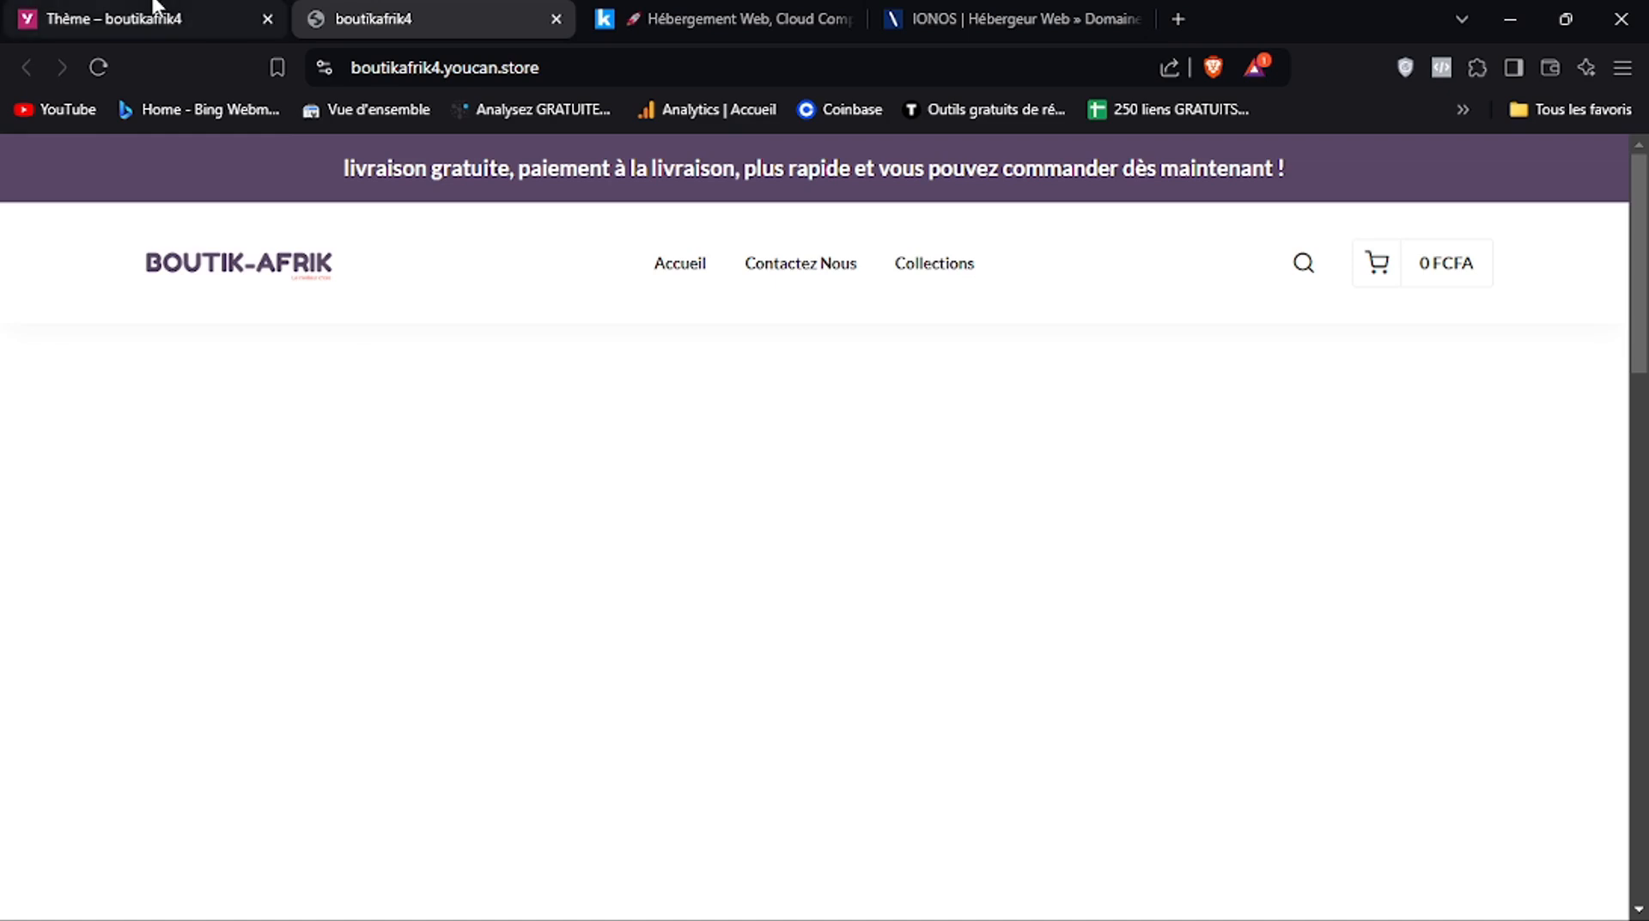
scroll(1646, 657, "up", 6)
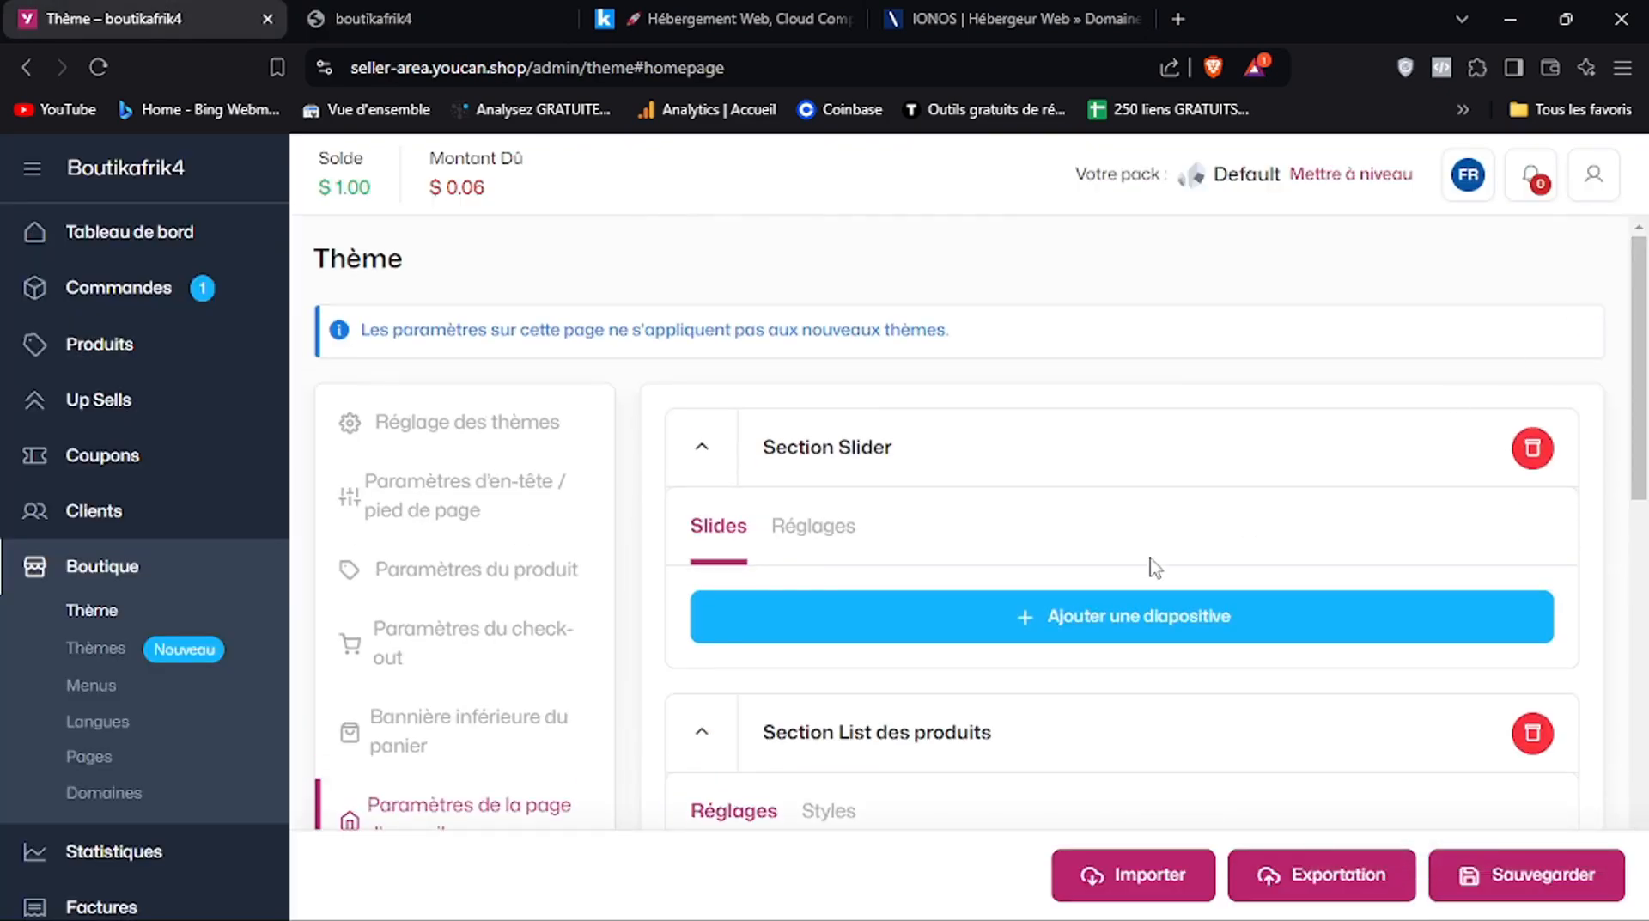
left_click(1025, 635)
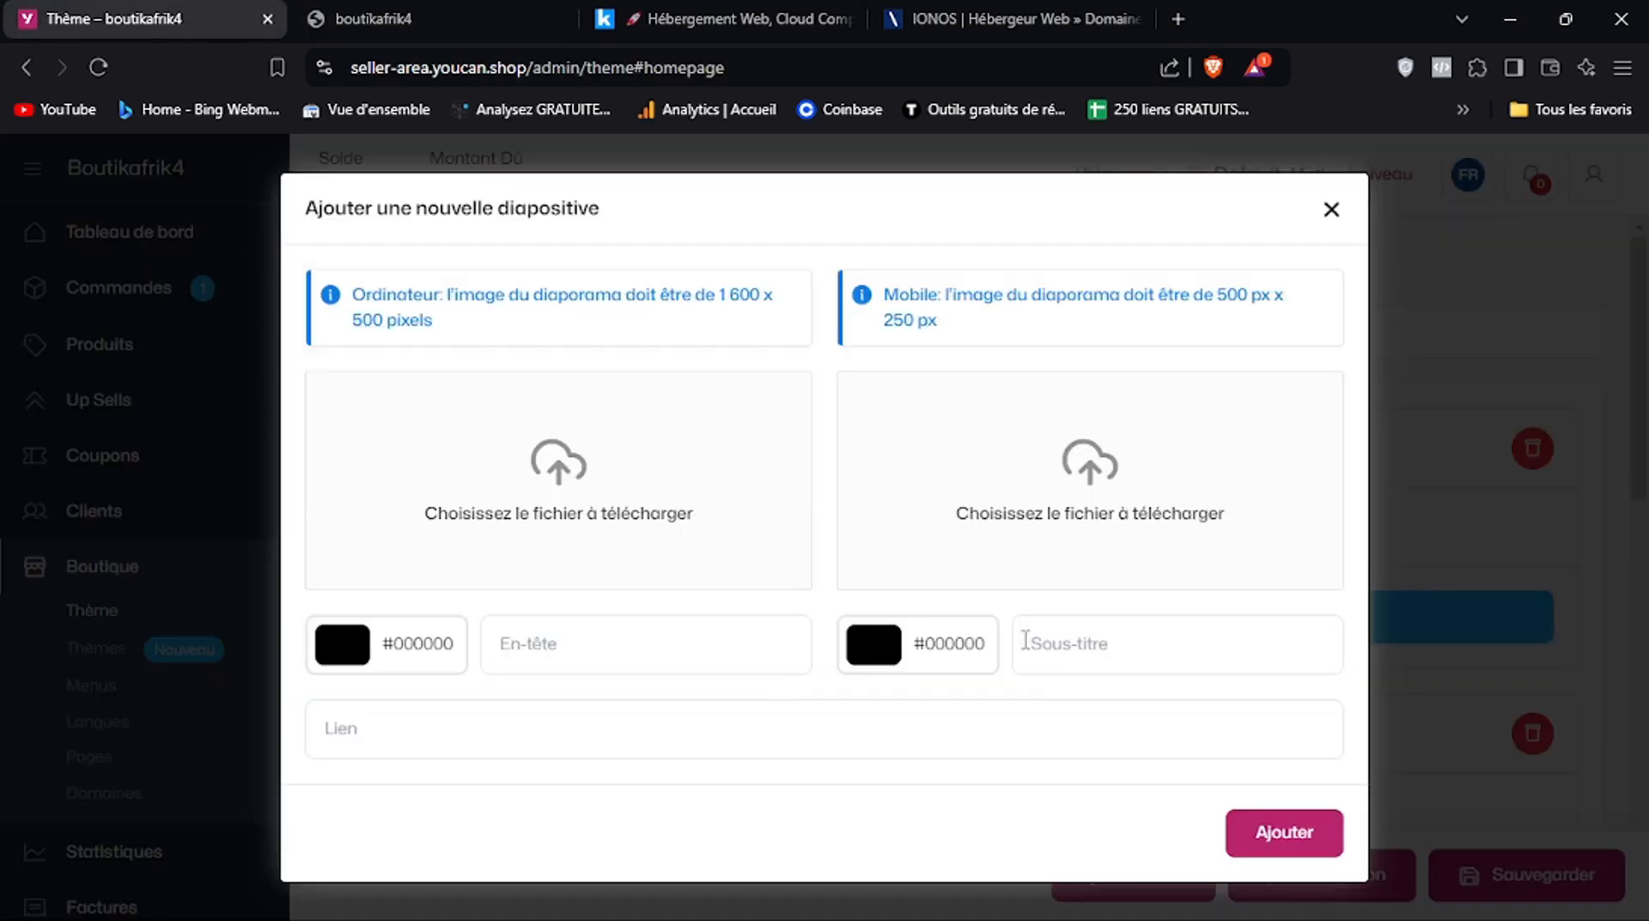
left_click(594, 483)
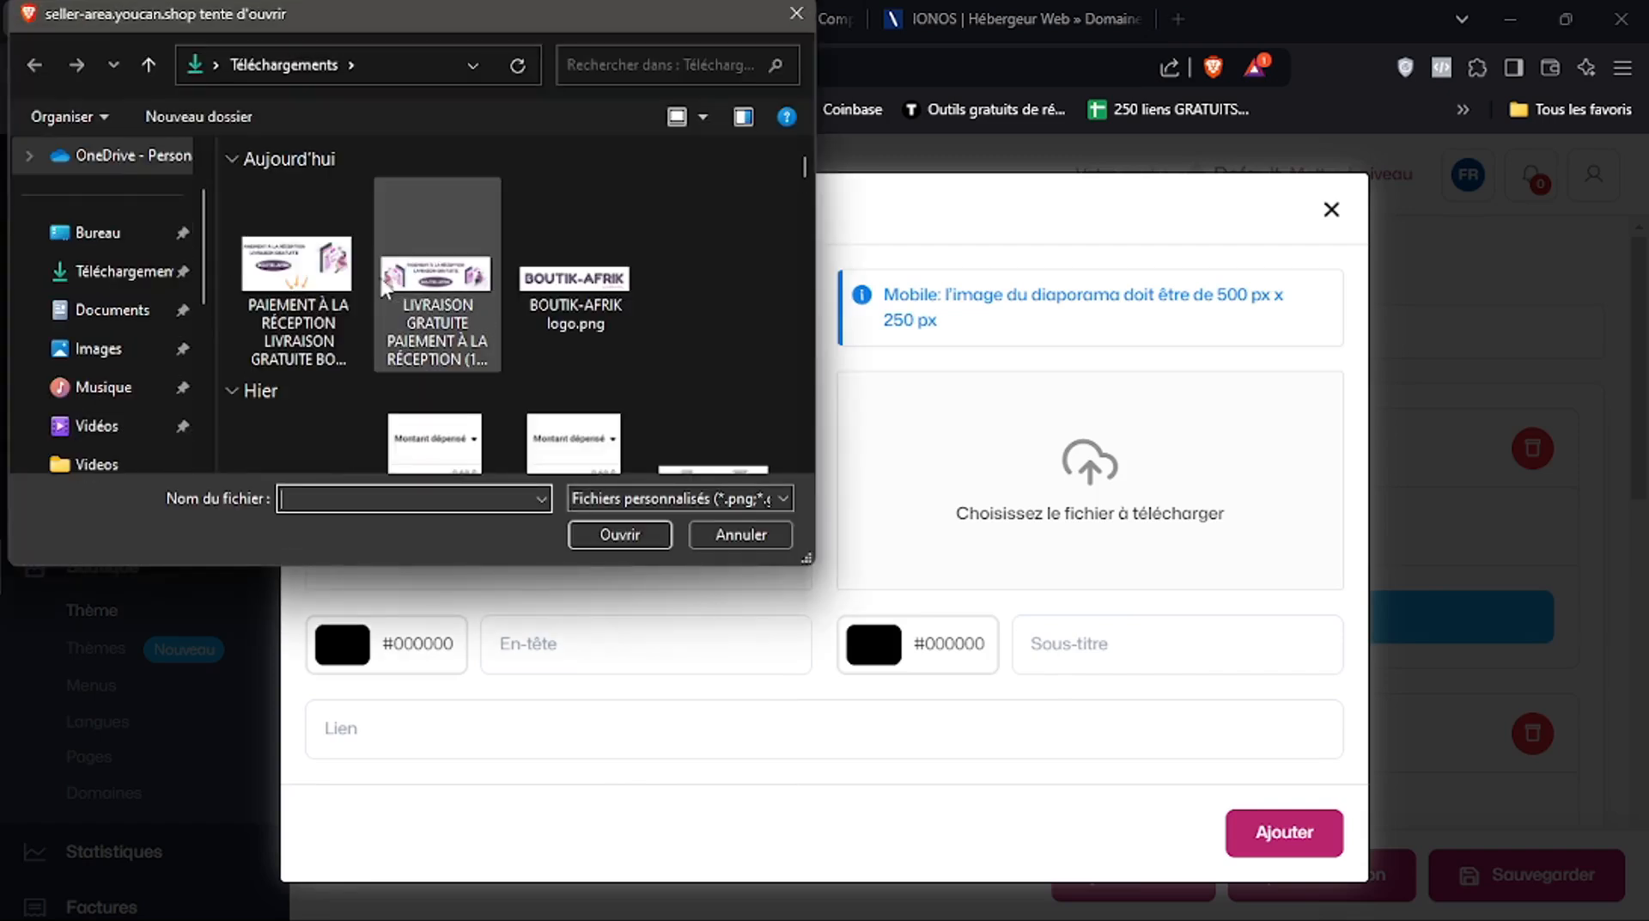
left_click(480, 289)
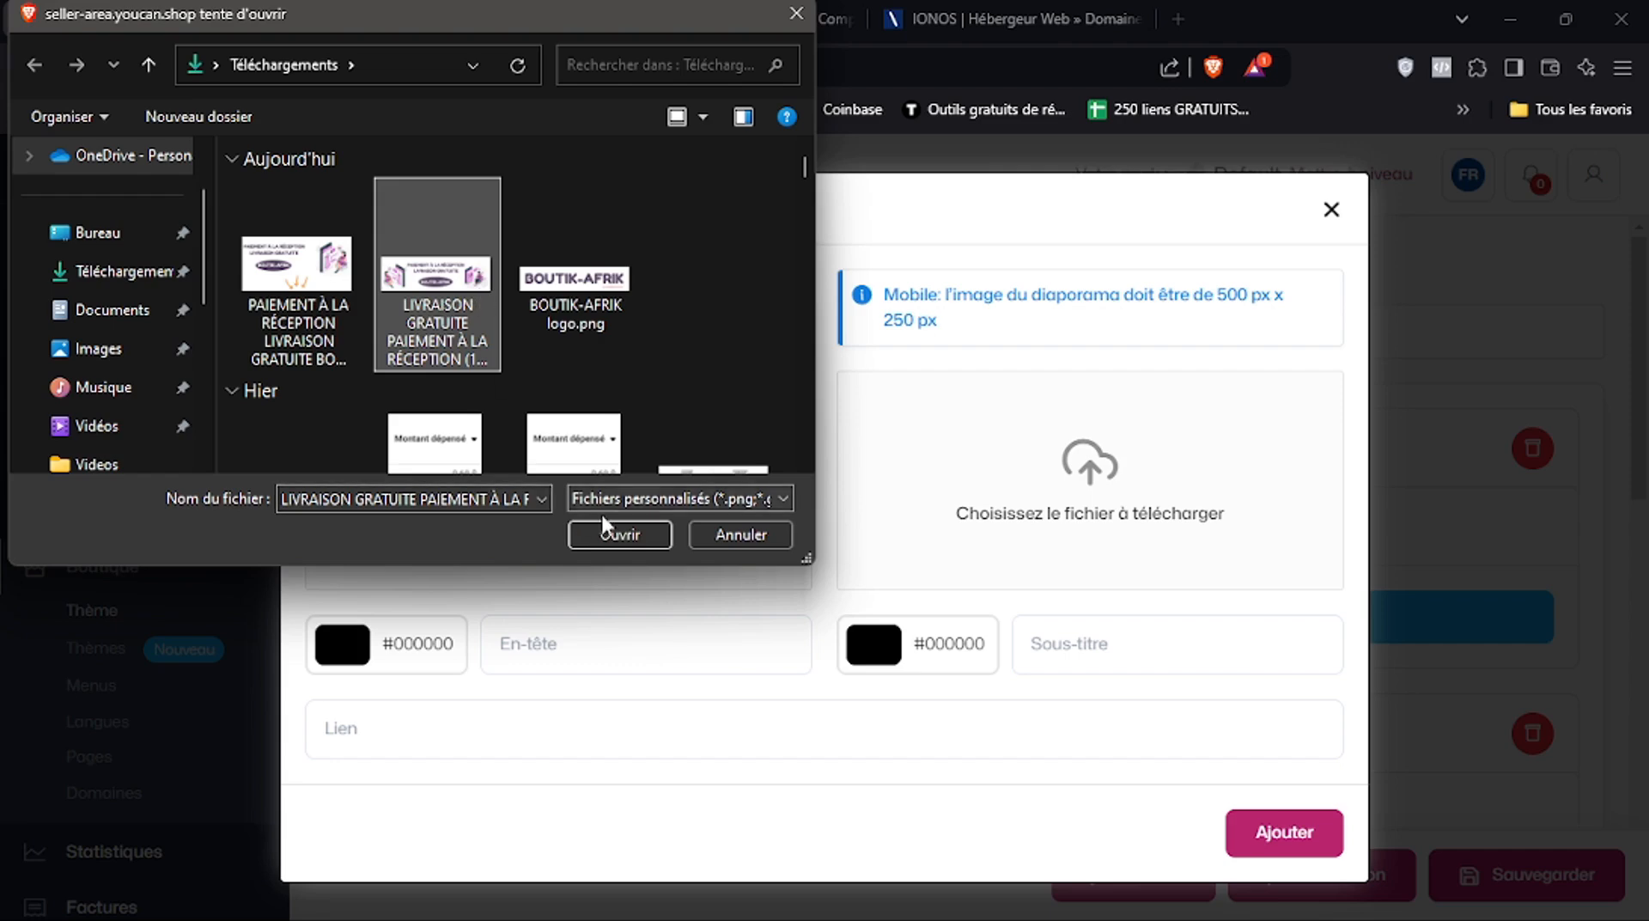
left_click(614, 535)
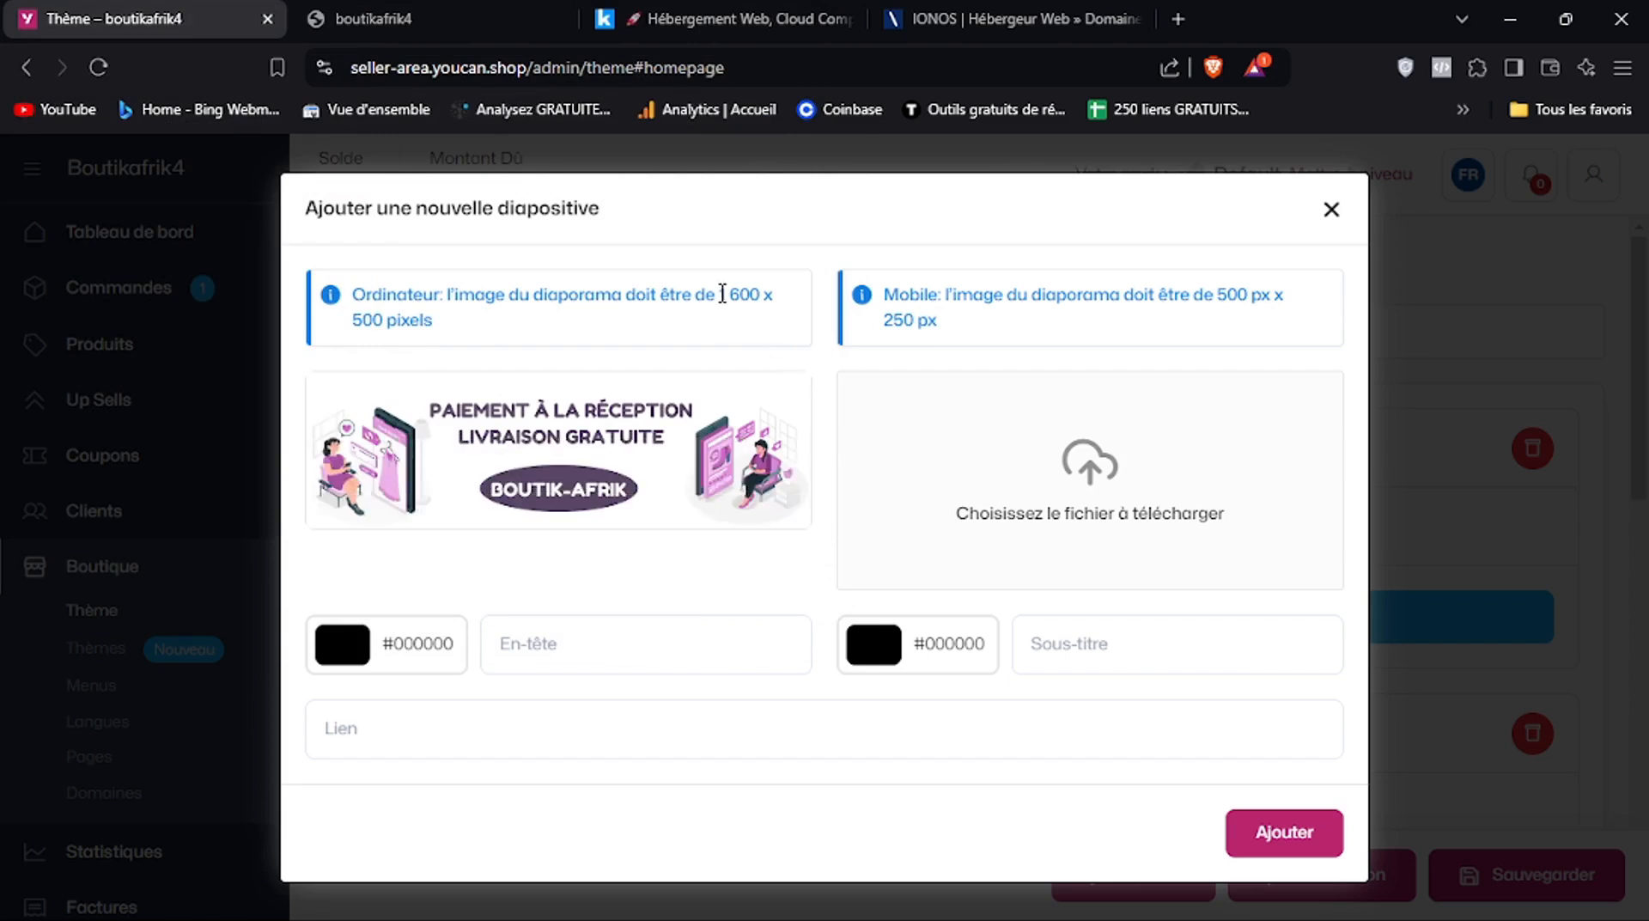
Upload the "PAIEMENT À LA RÉCEPTION LIVRAISON GRATUITE" banner as the slide's mobile image and add the slide
left_click(1142, 540)
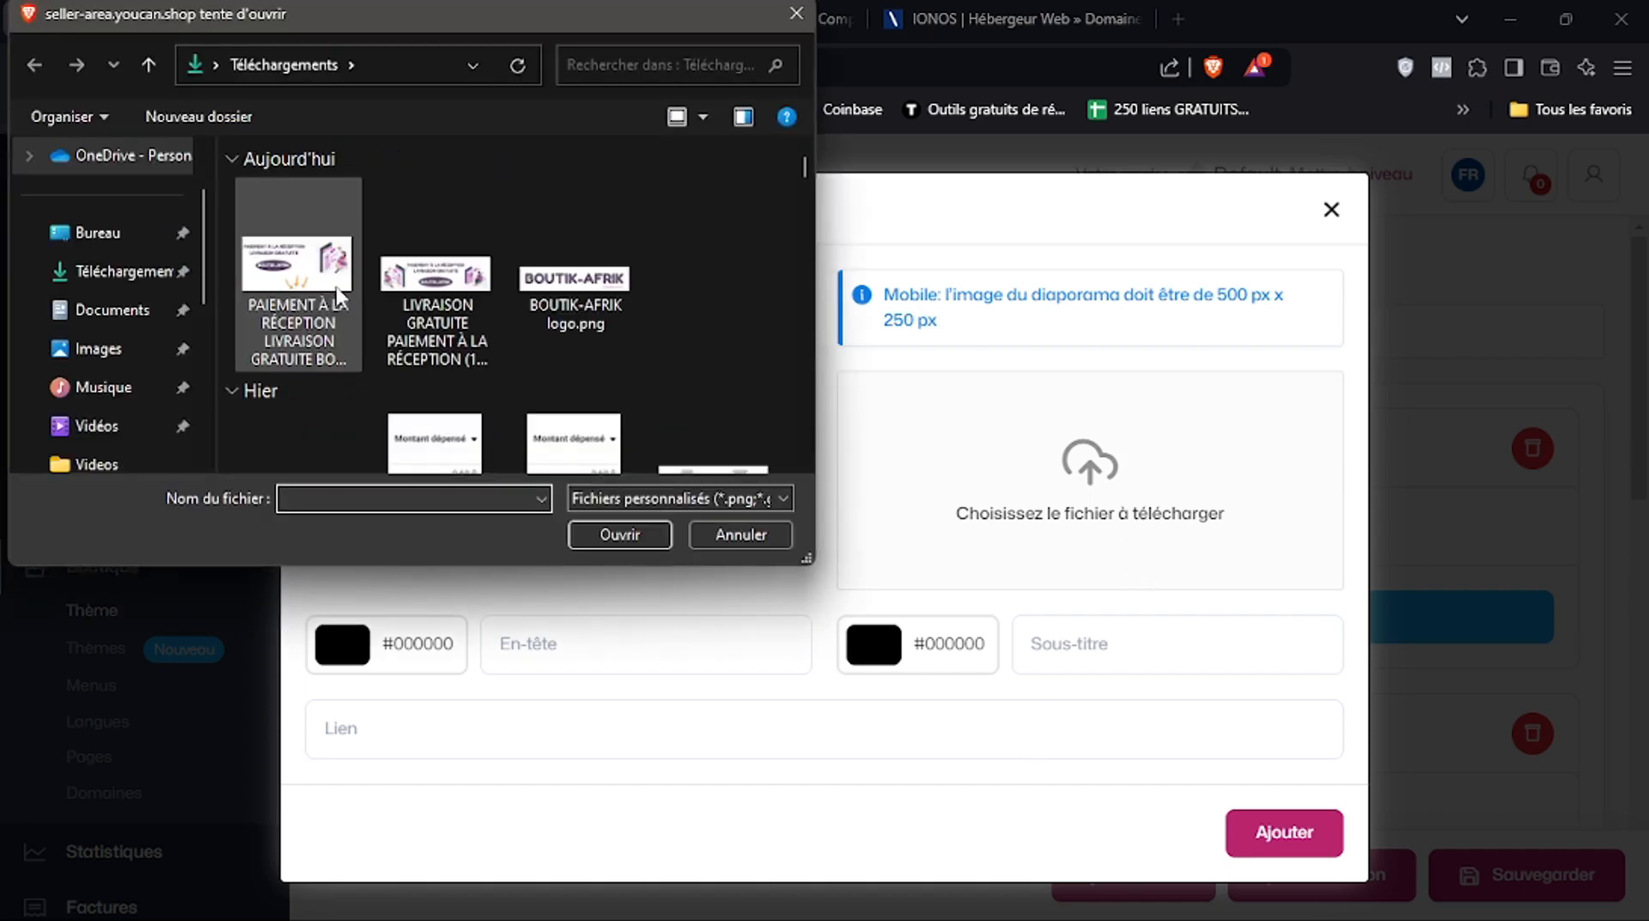
left_click(320, 297)
left_click(641, 539)
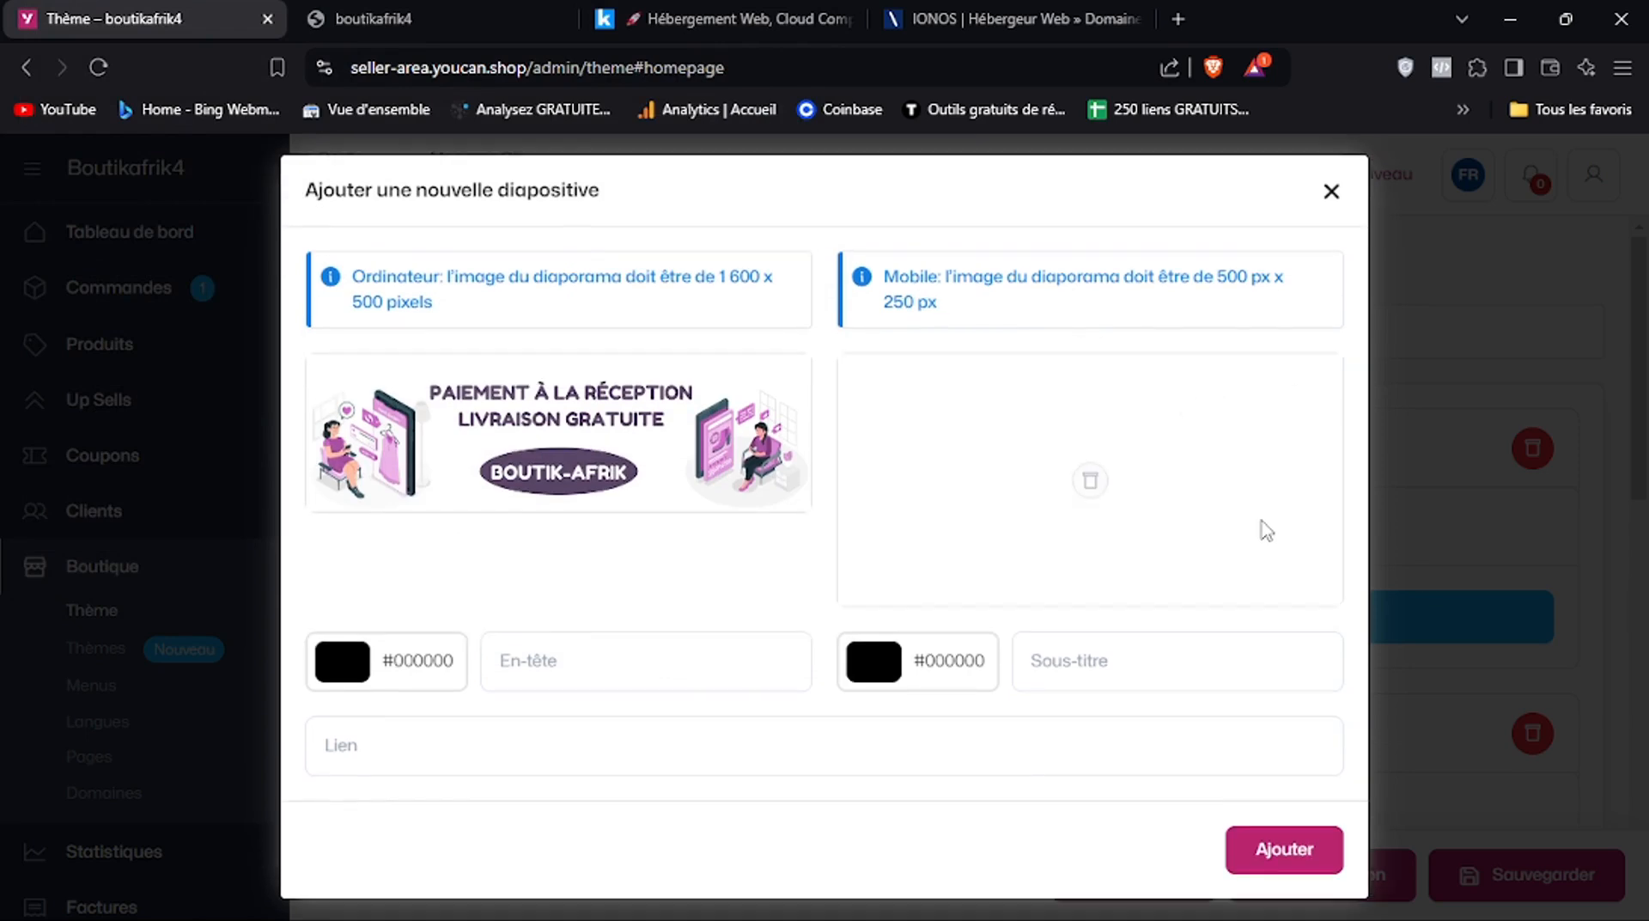
left_click(1268, 859)
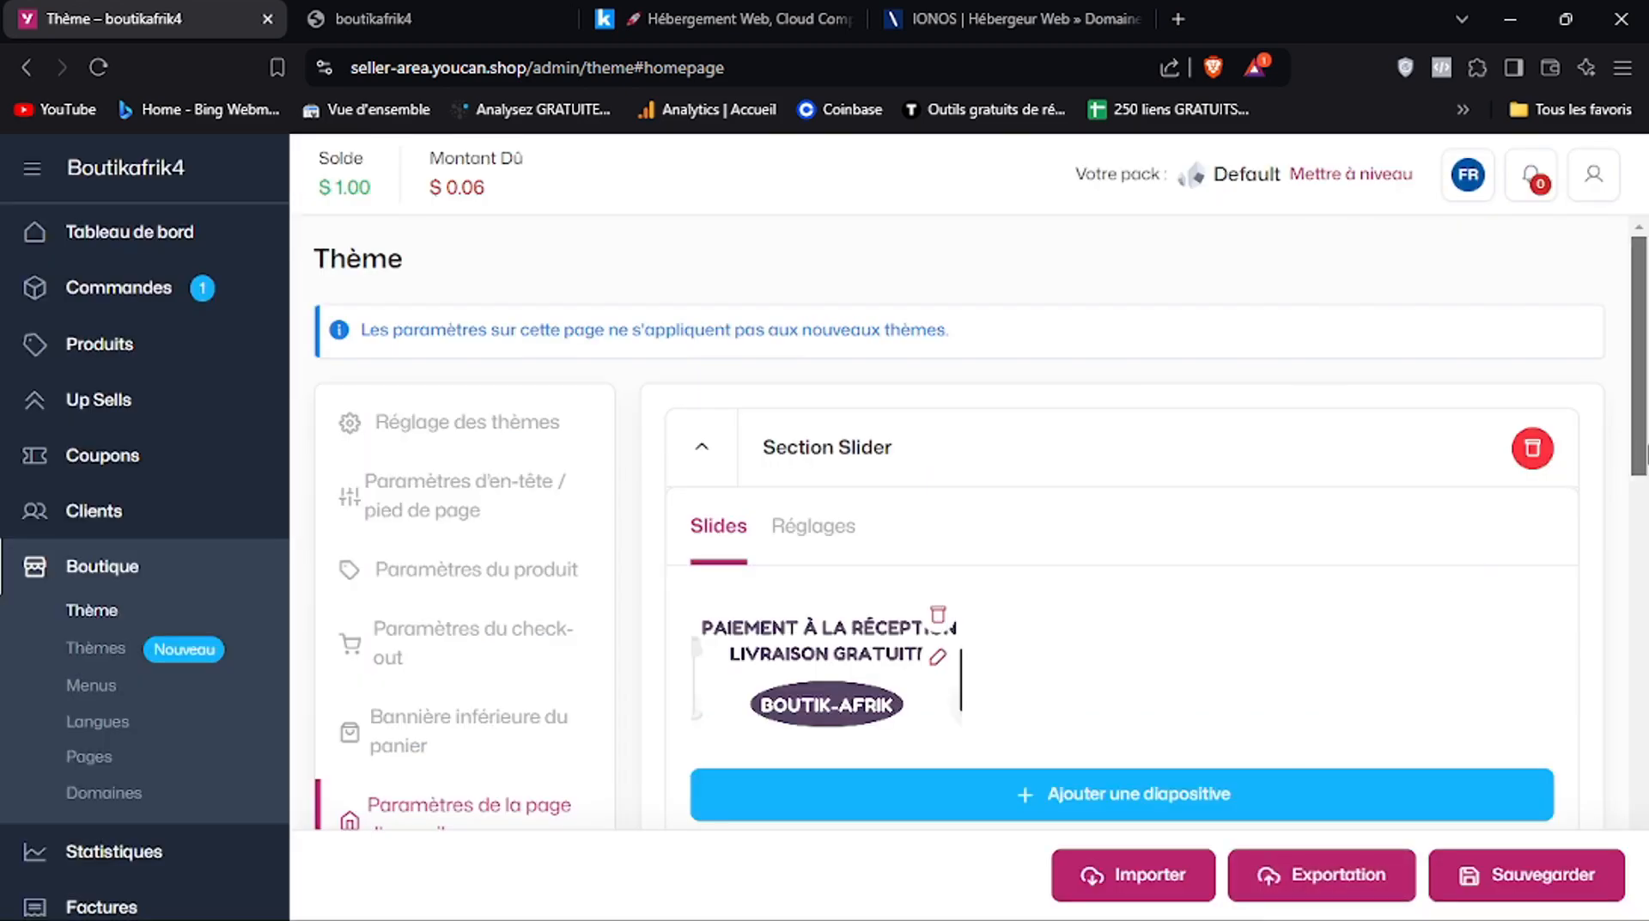
Save the theme settings with the new slide and reload the storefront's homepage
left_click_drag(1646, 490, 1646, 547)
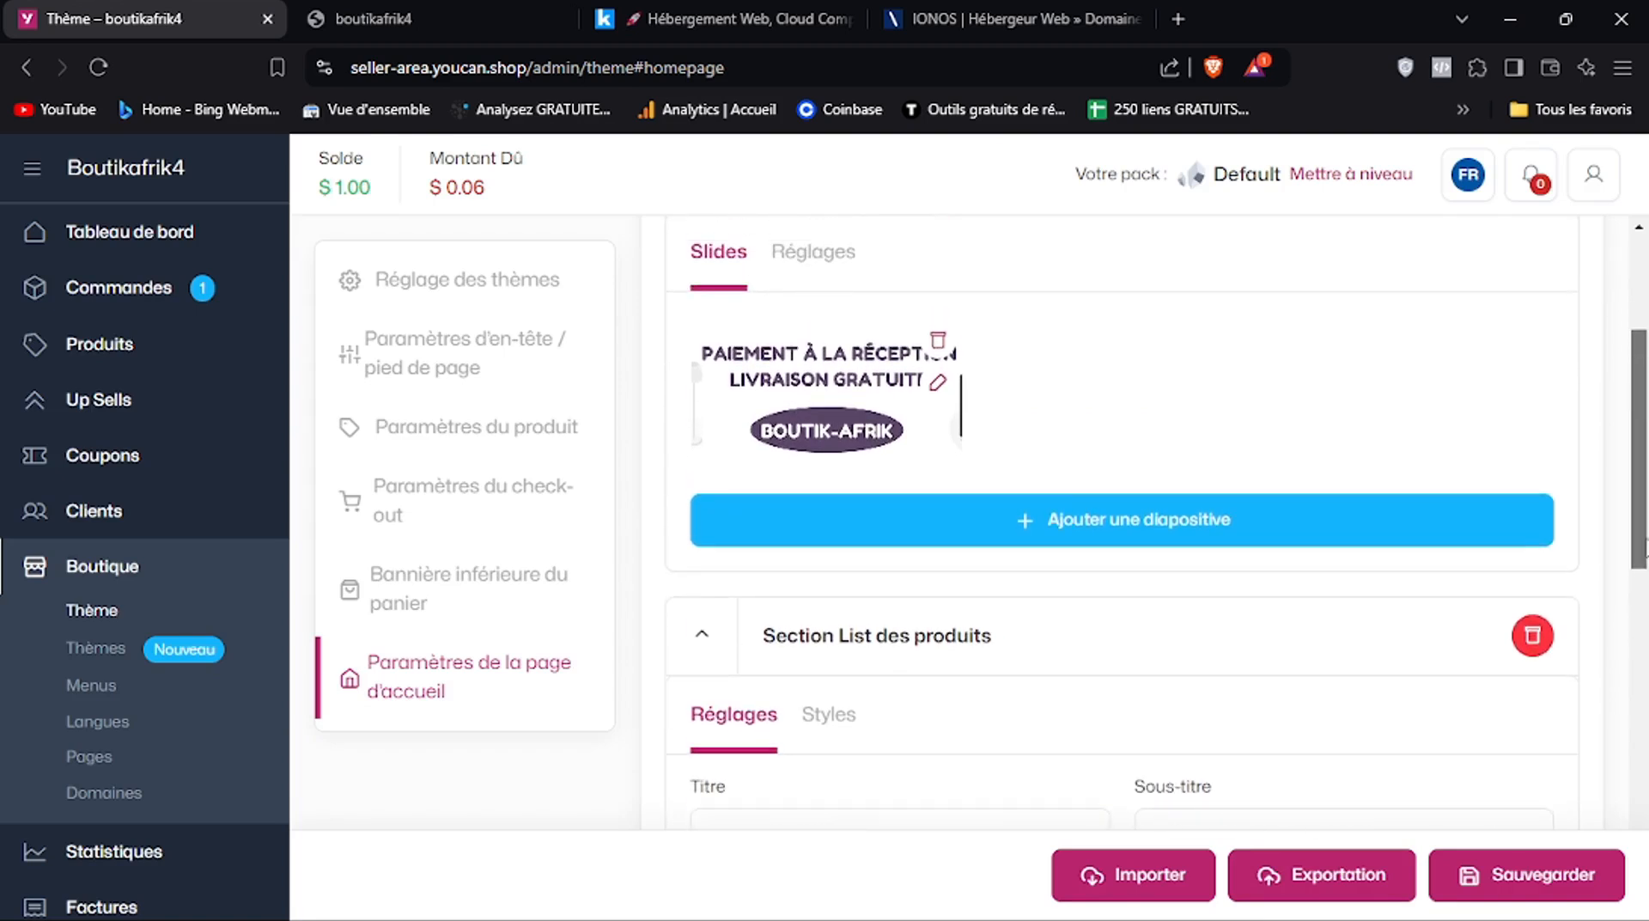
left_click(1502, 885)
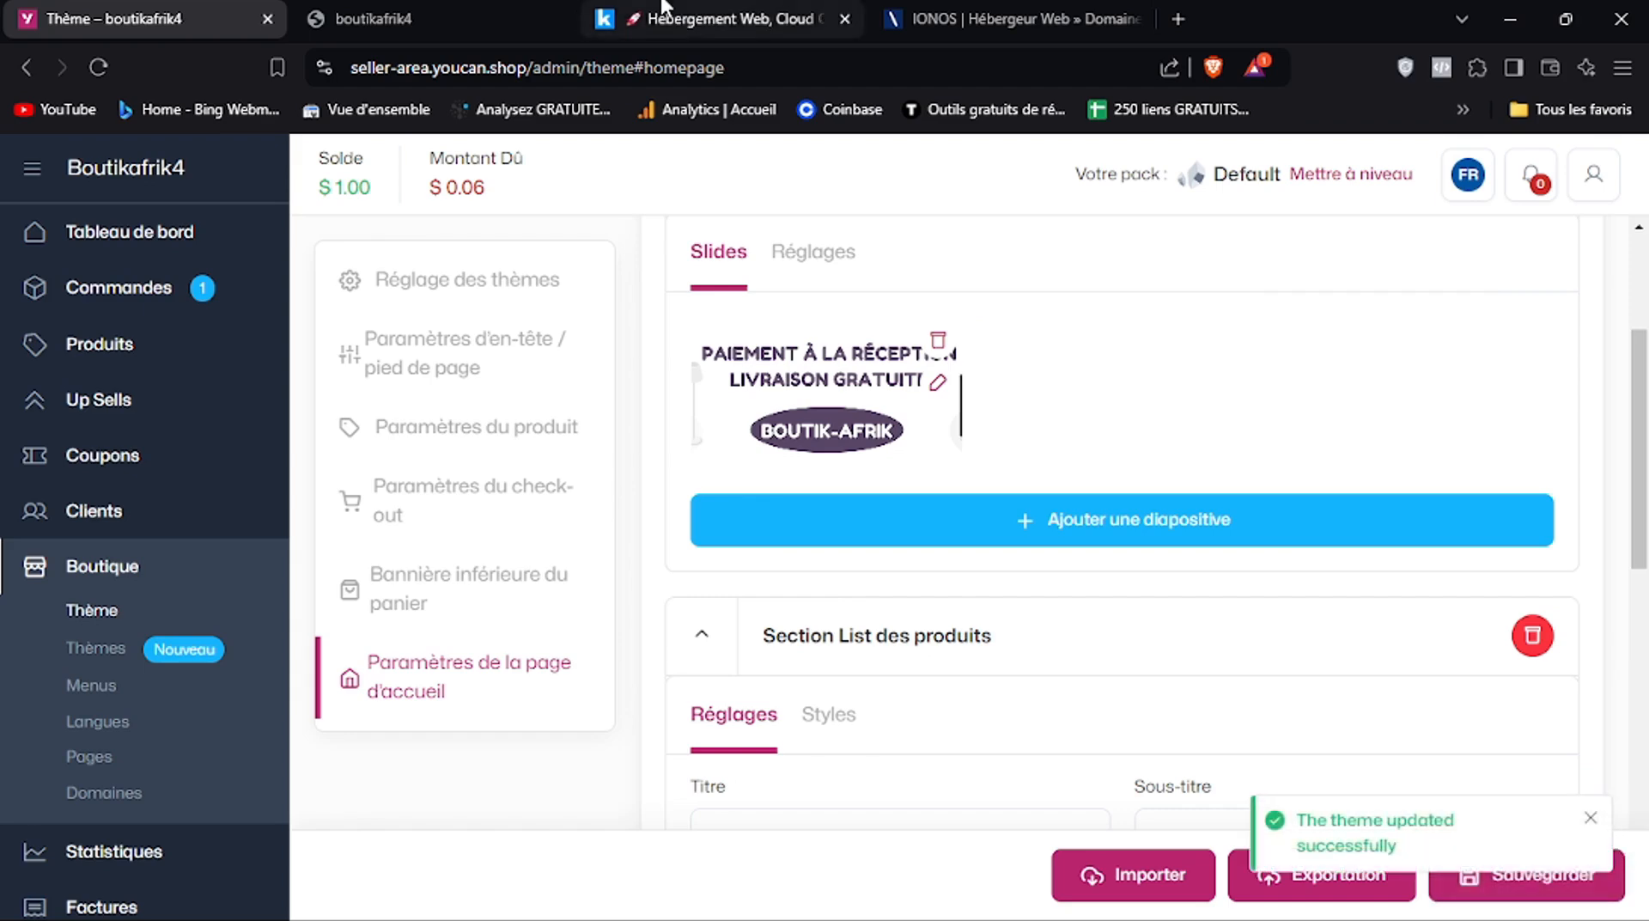
left_click(472, 17)
left_click(93, 68)
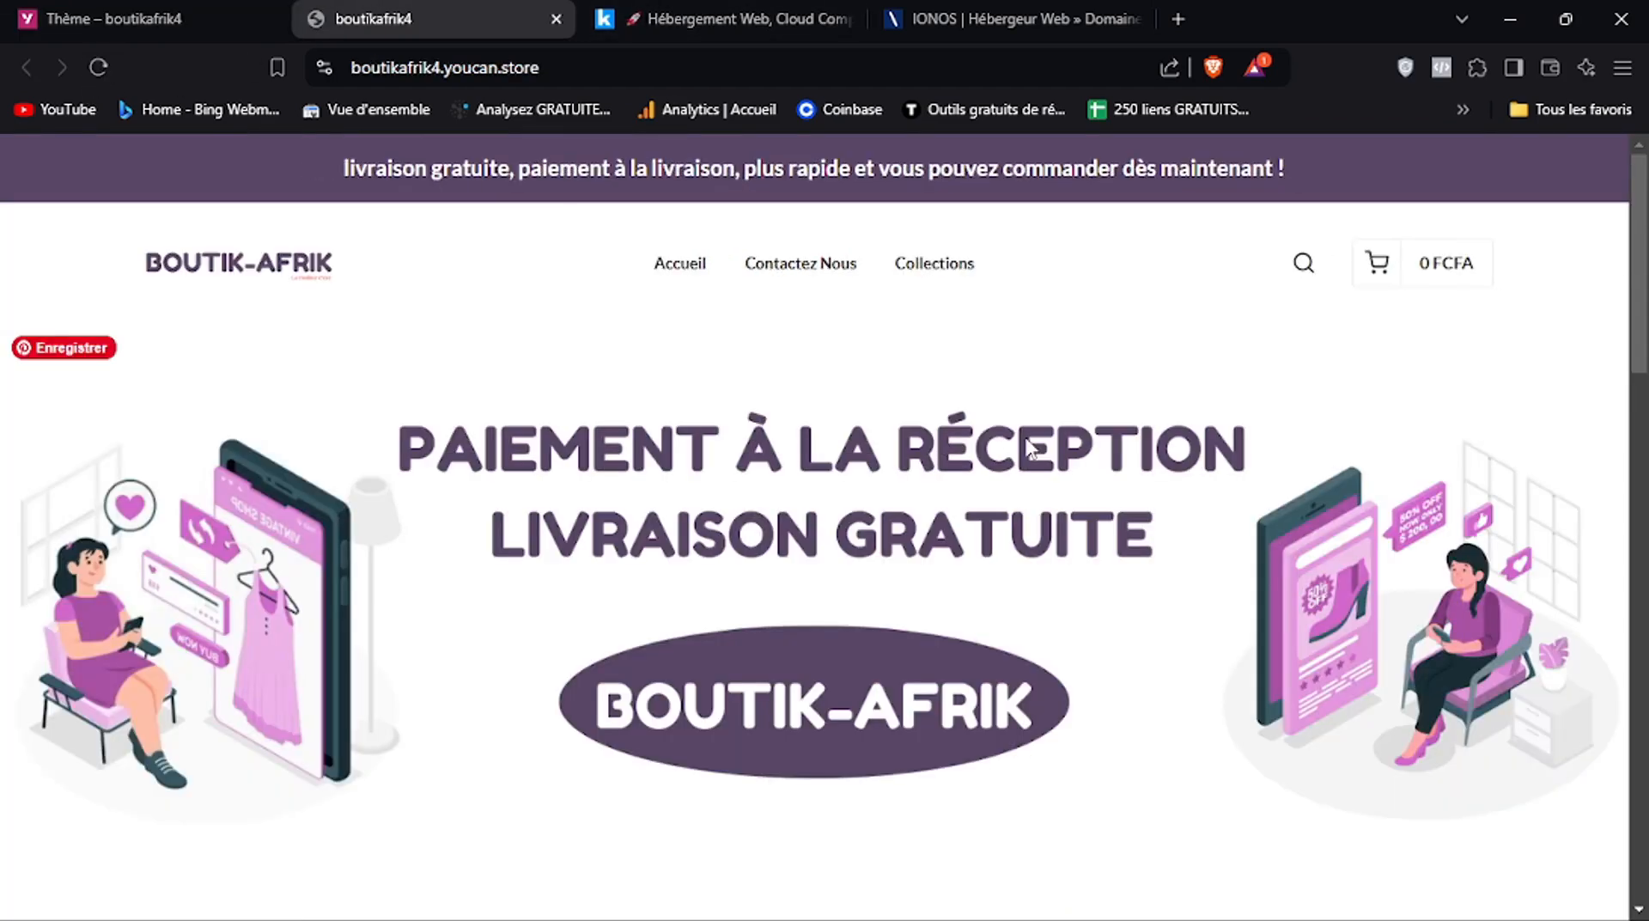
Examine the slider banner and the "Produits en vedette" and "catégories" product sections on the reloaded homepage
mouse_move(1646, 341)
left_mouse_down()
mouse_move(1646, 360)
mouse_move(1646, 339)
left_mouse_up()
scroll(1409, 445, "down", 2)
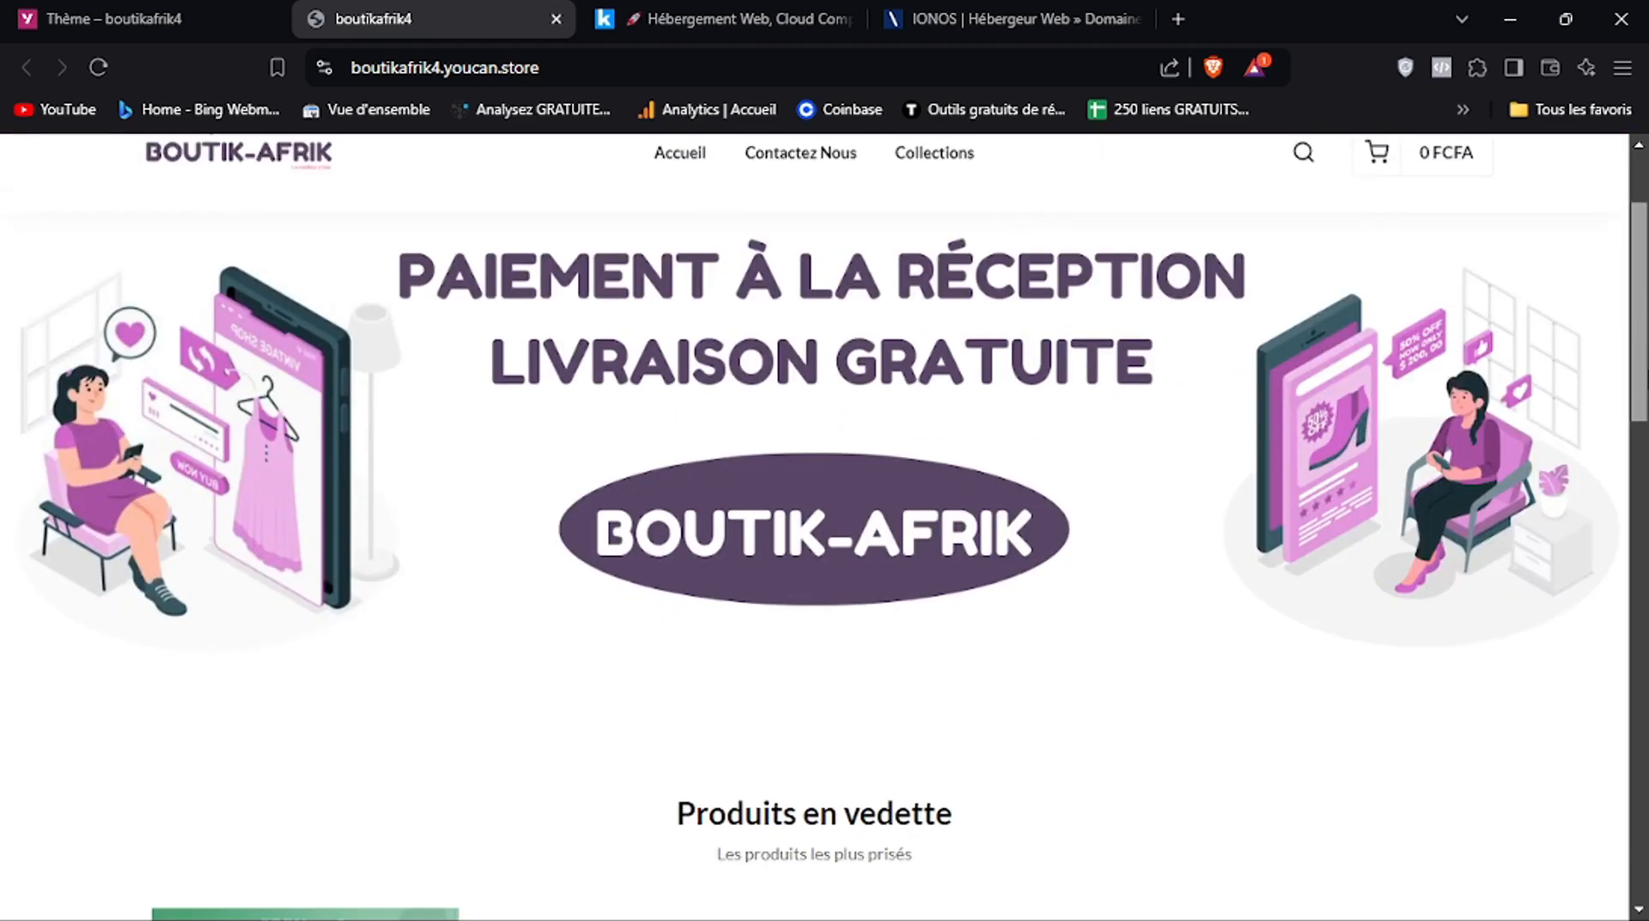
scroll(1409, 445, "up", 2)
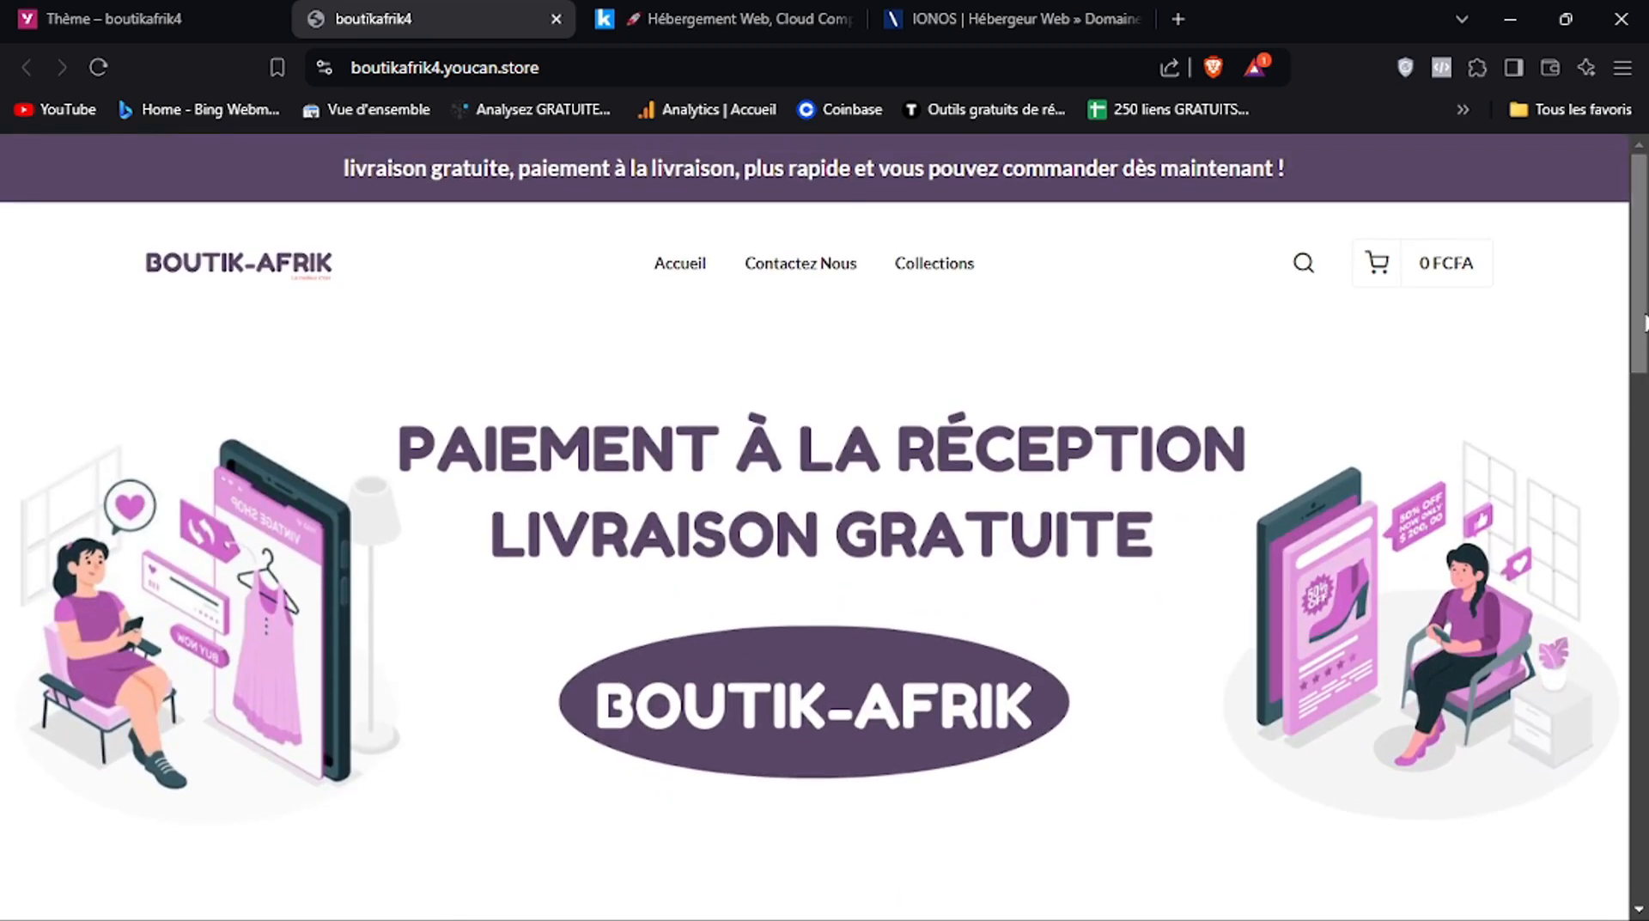
left_click_drag(1645, 323, 1644, 649)
left_click_drag(1645, 578, 1644, 431)
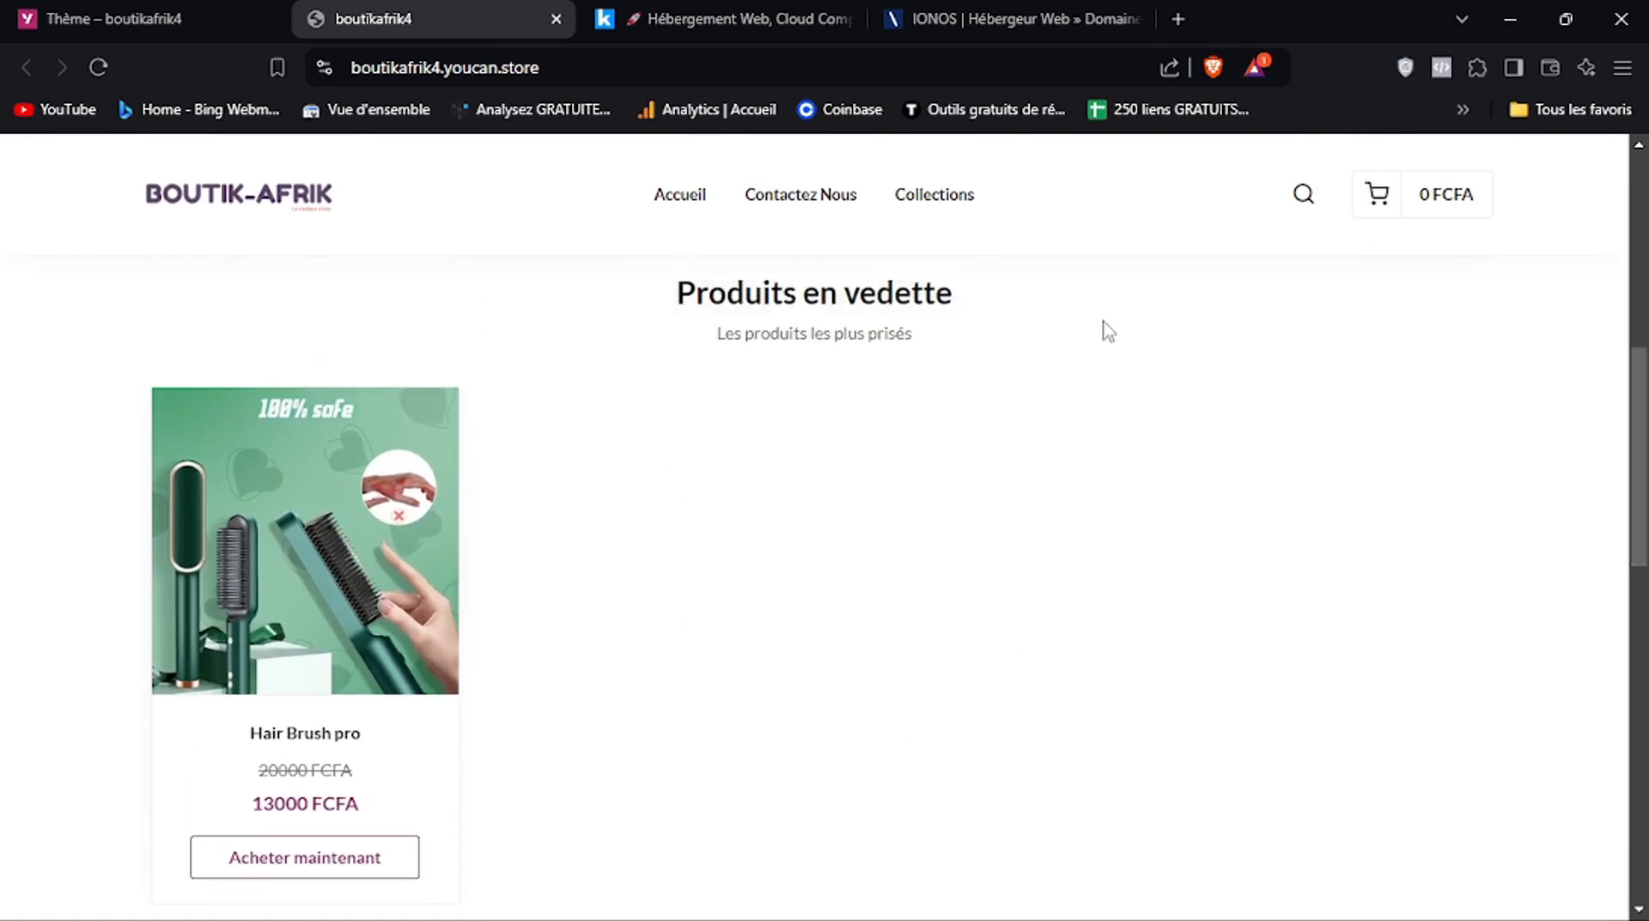
left_click_drag(1642, 399, 1643, 517)
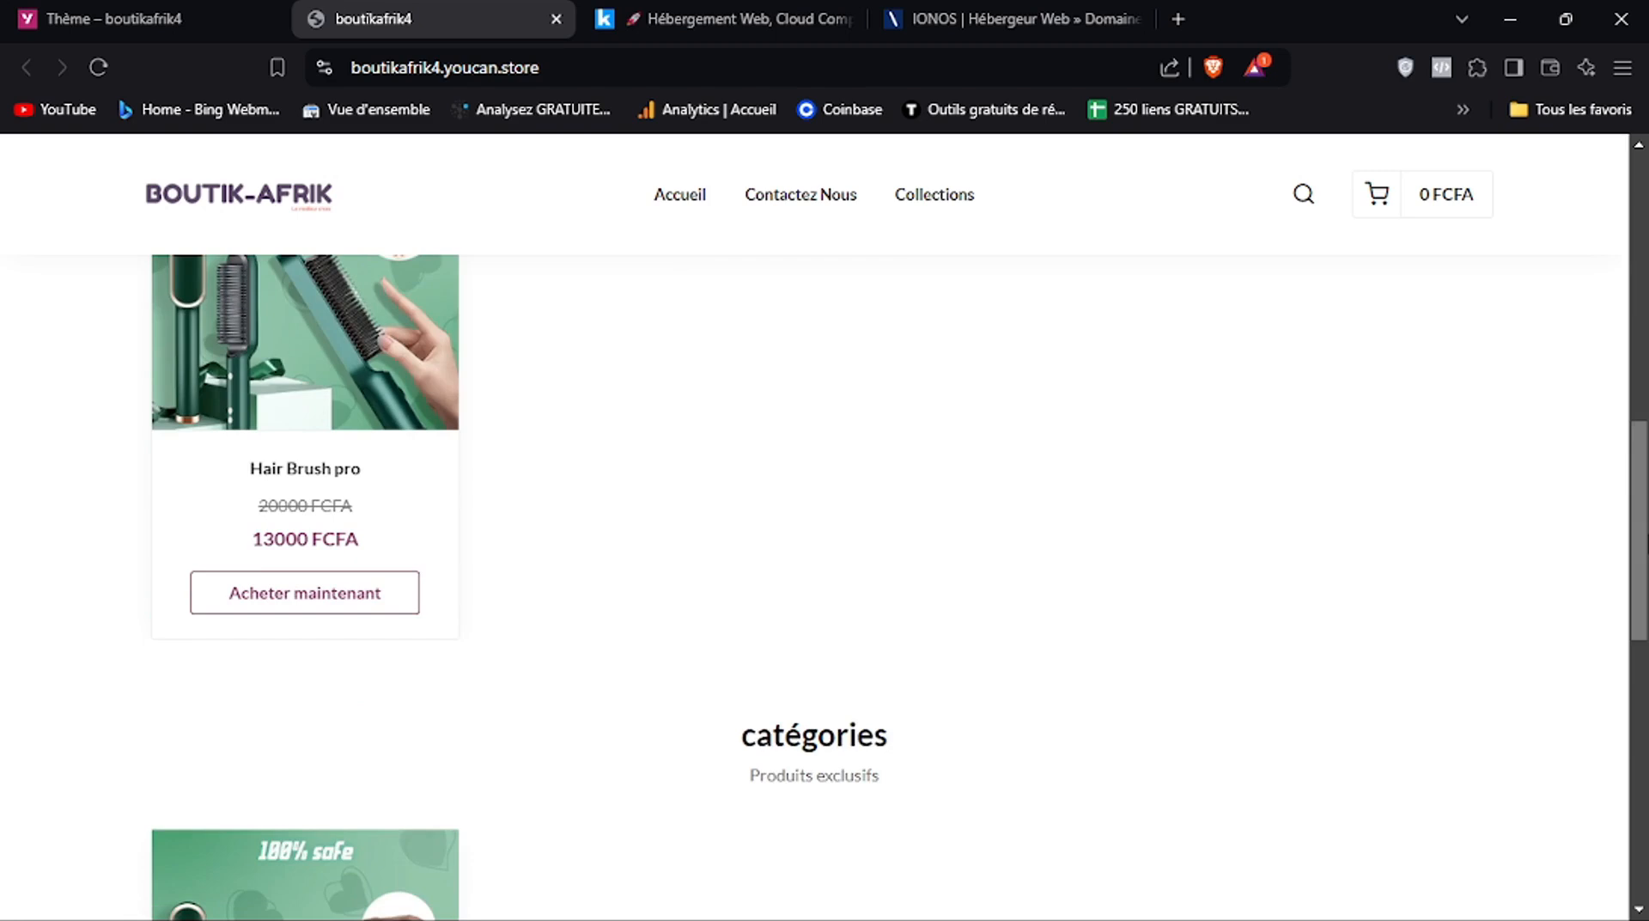
left_click_drag(1643, 533, 1642, 458)
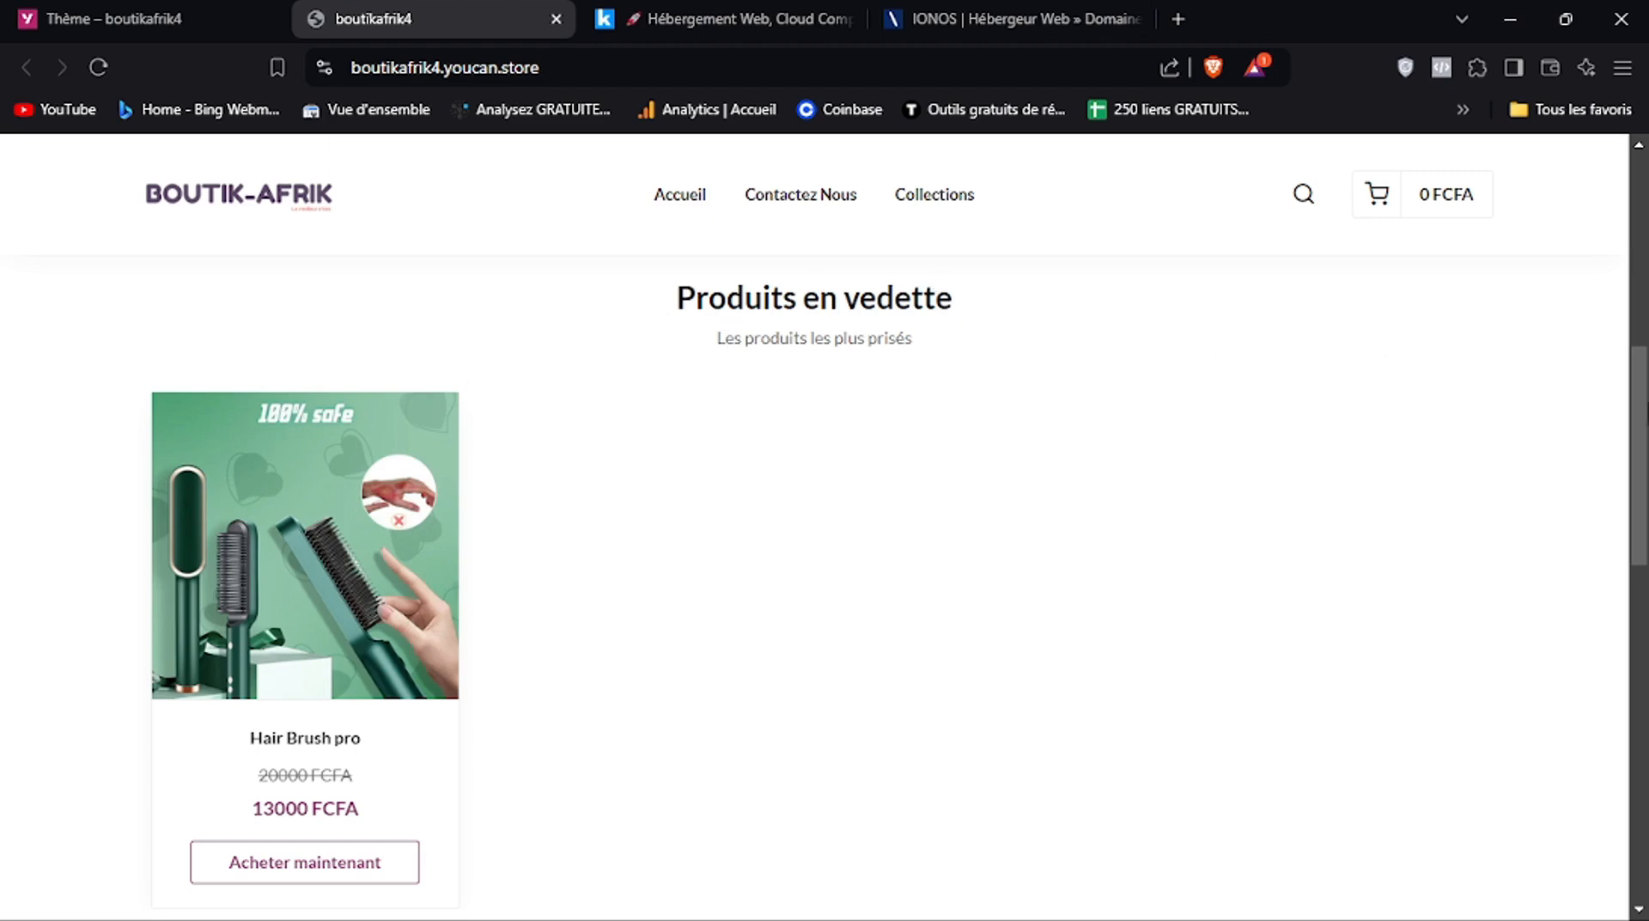
scroll(1410, 435, "down", 2)
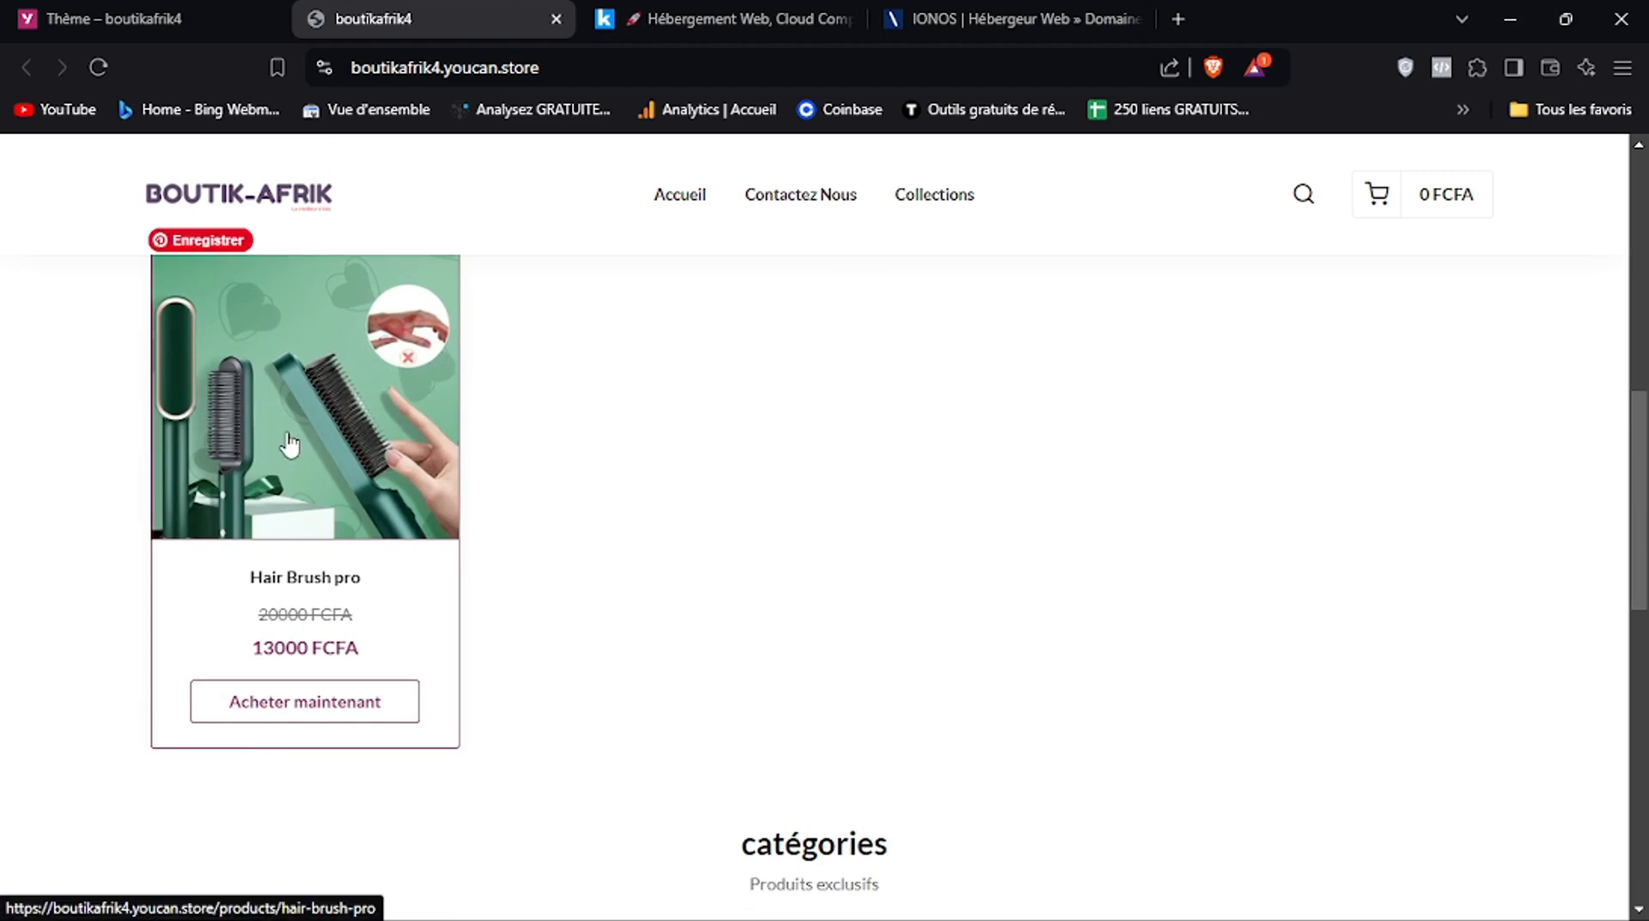
Show the style settings of the "Produits en vedette" product list section down to its product colours
scroll(1630, 601, "up", 1)
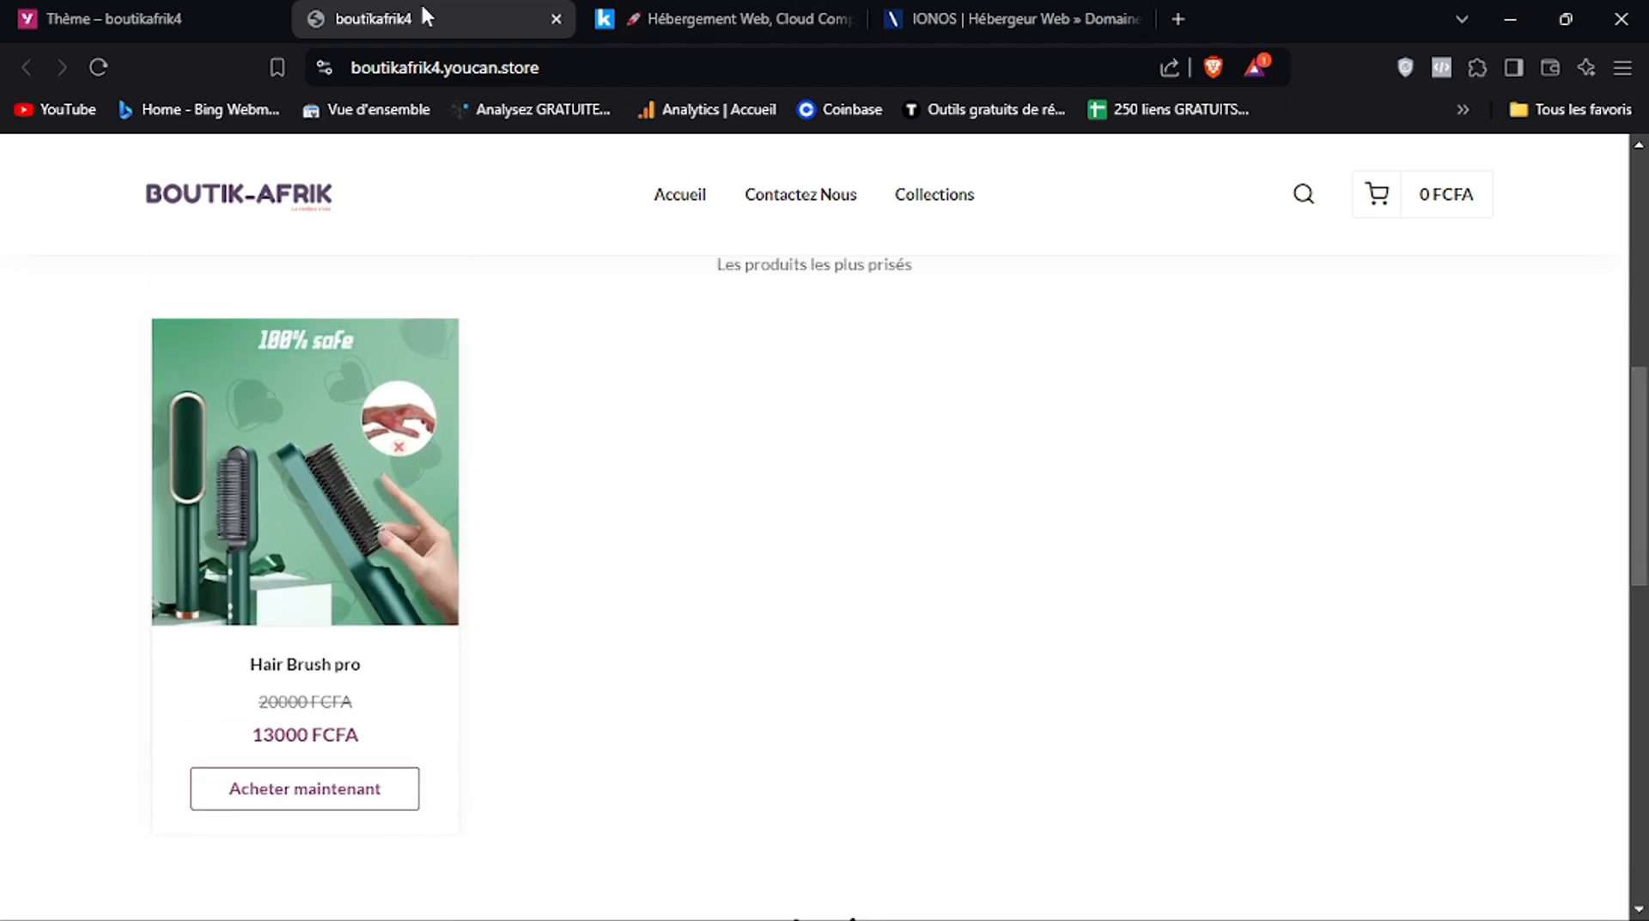
left_click(138, 18)
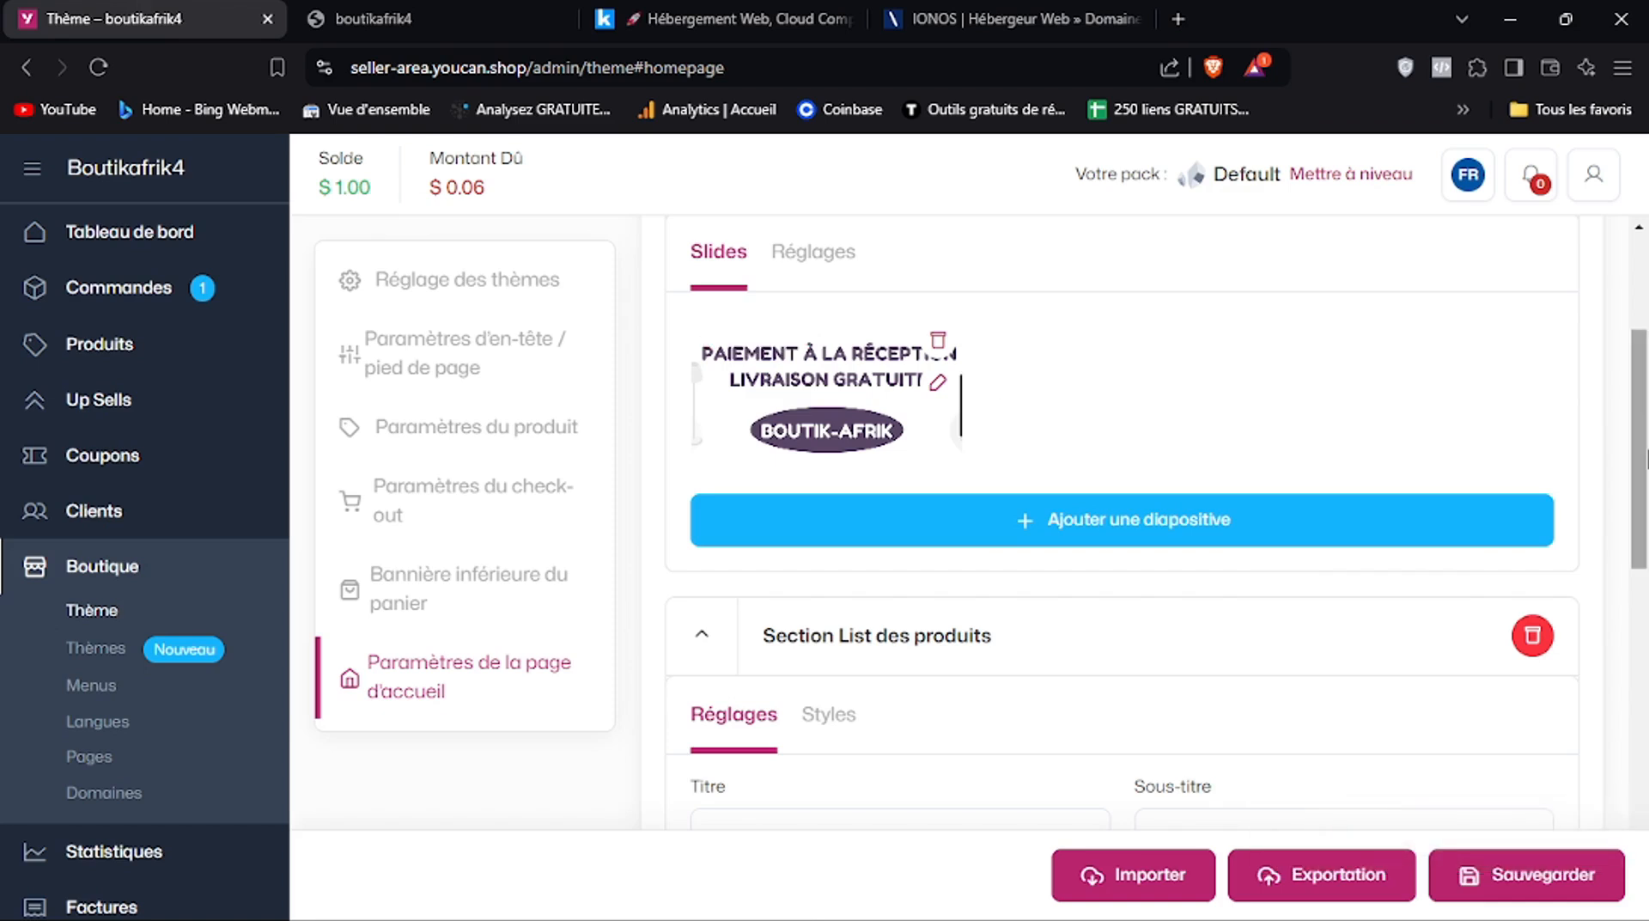
left_click_drag(1646, 460, 1646, 587)
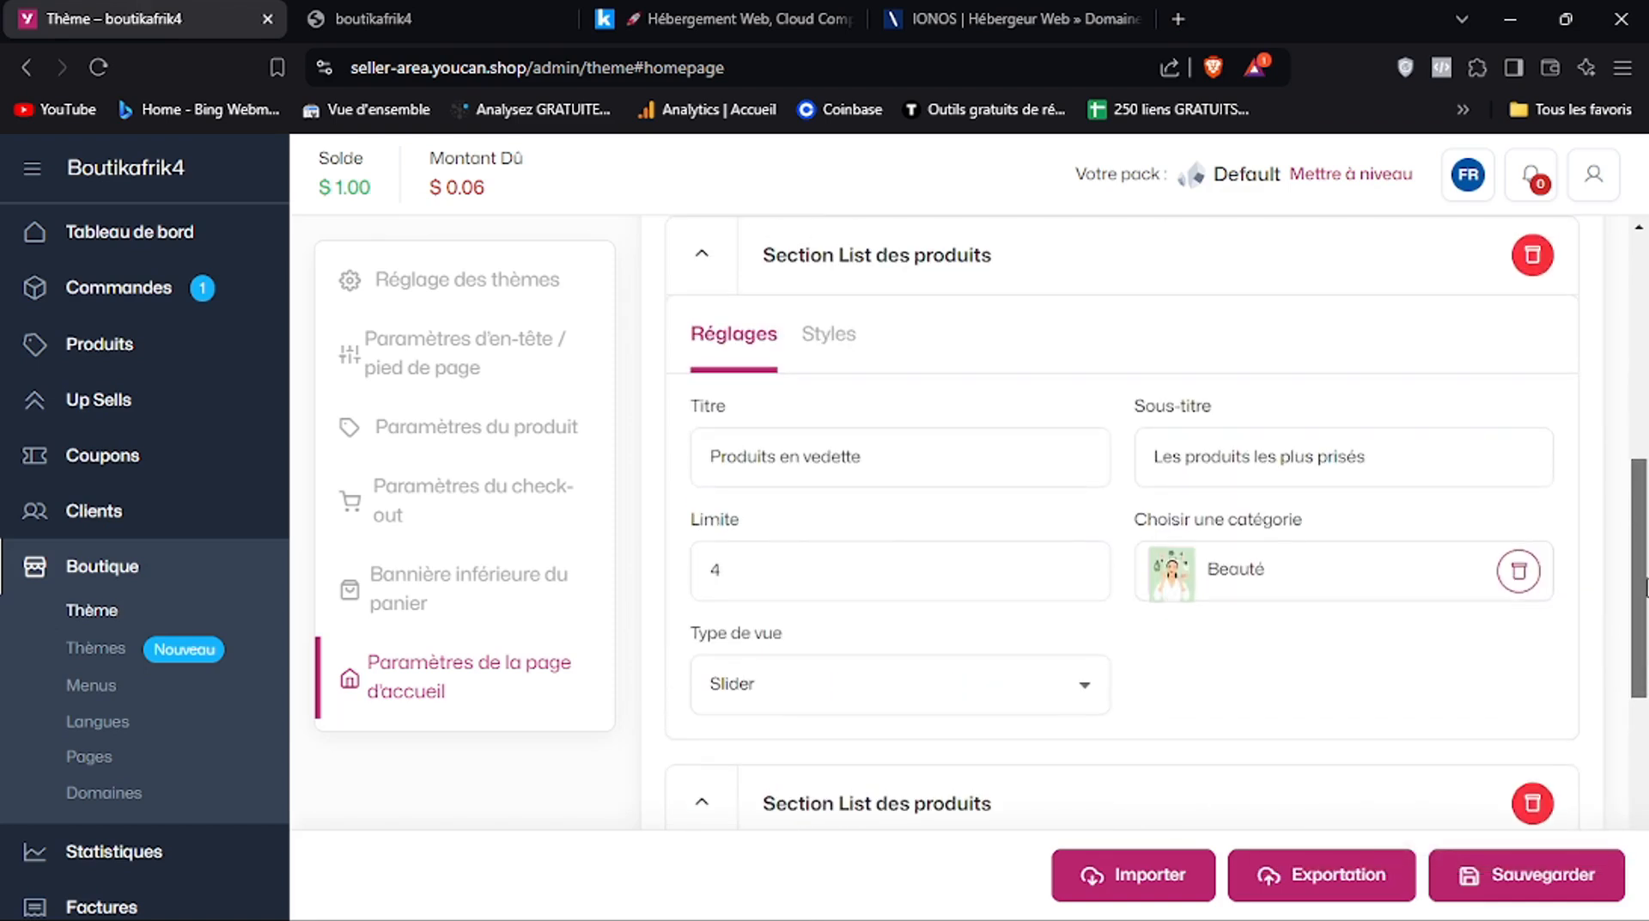
left_click(833, 339)
left_click(416, 18)
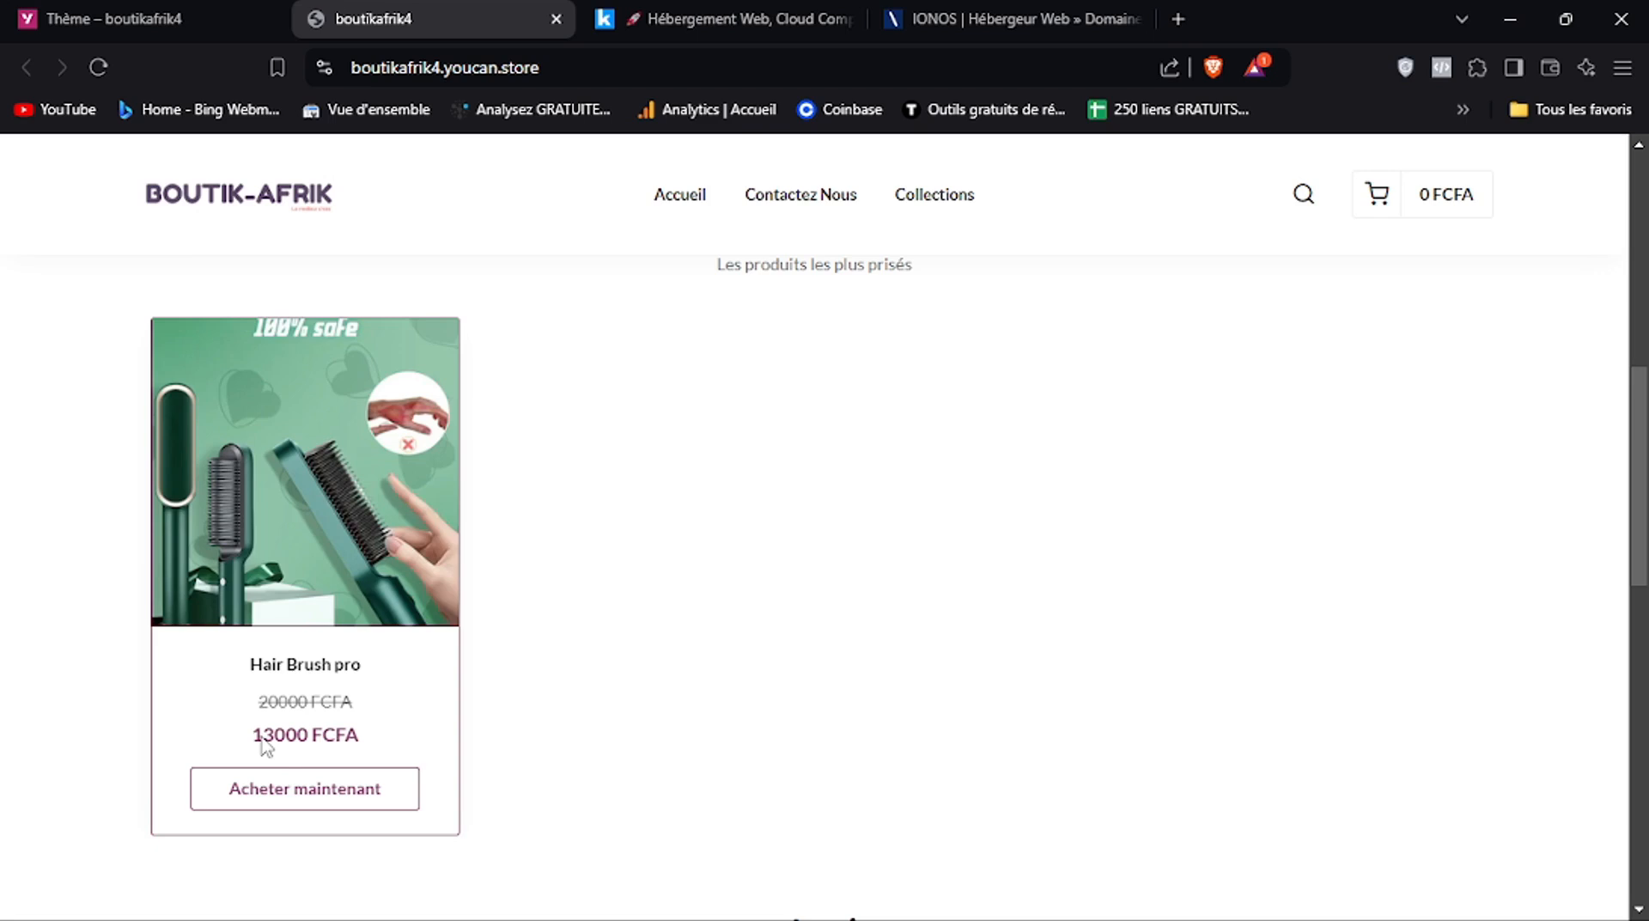
left_click(138, 6)
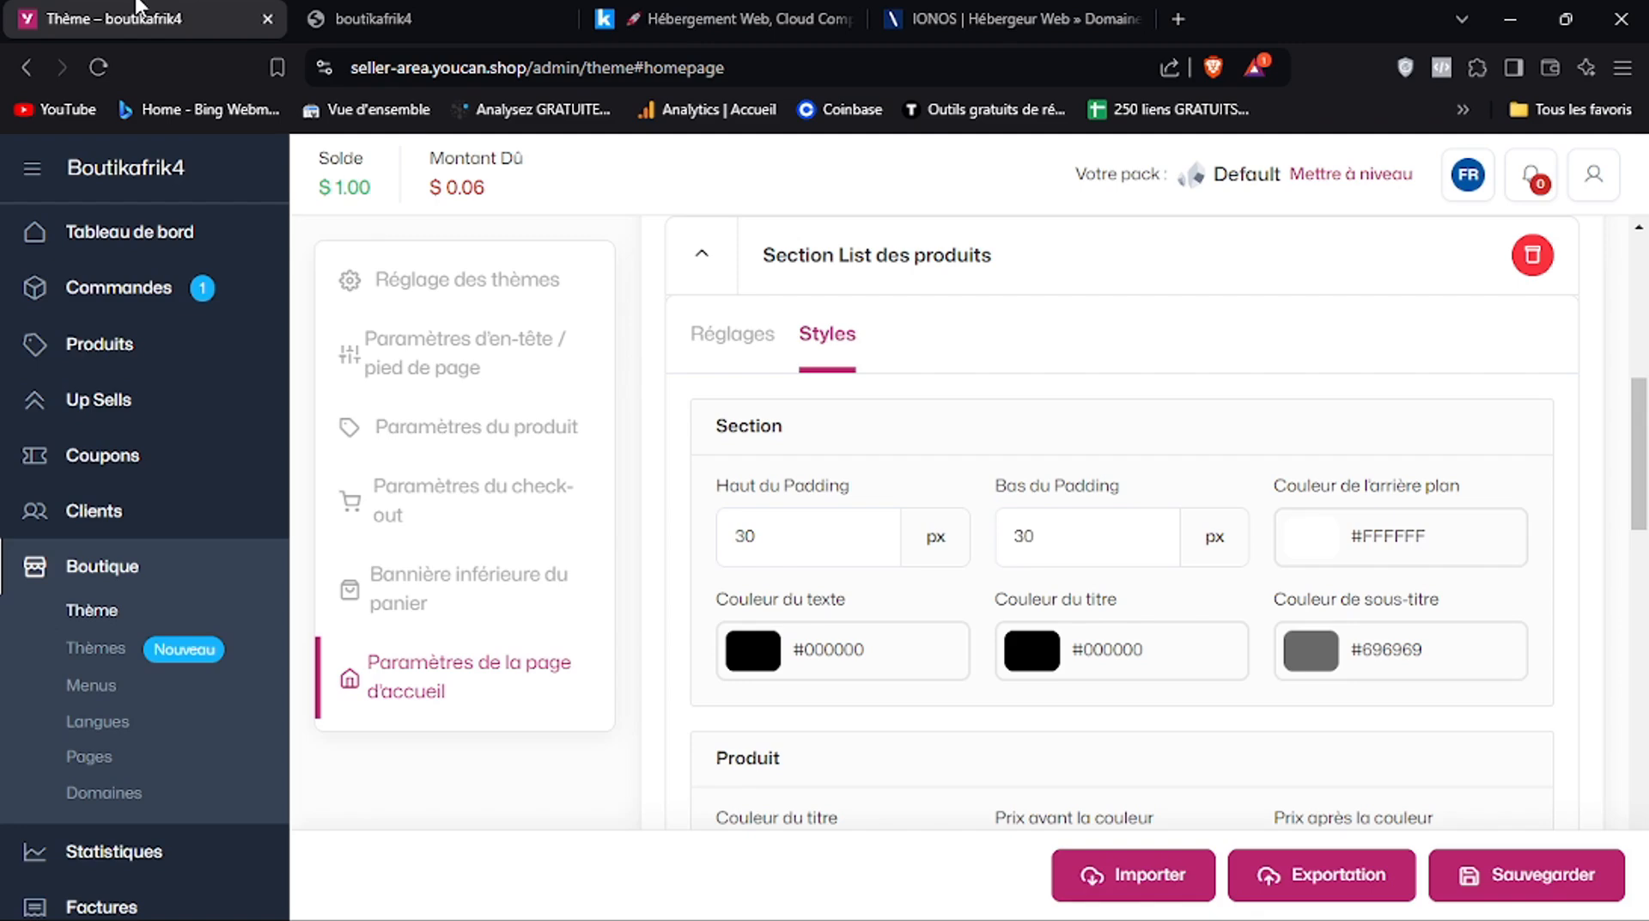
left_click_drag(1646, 443, 1647, 542)
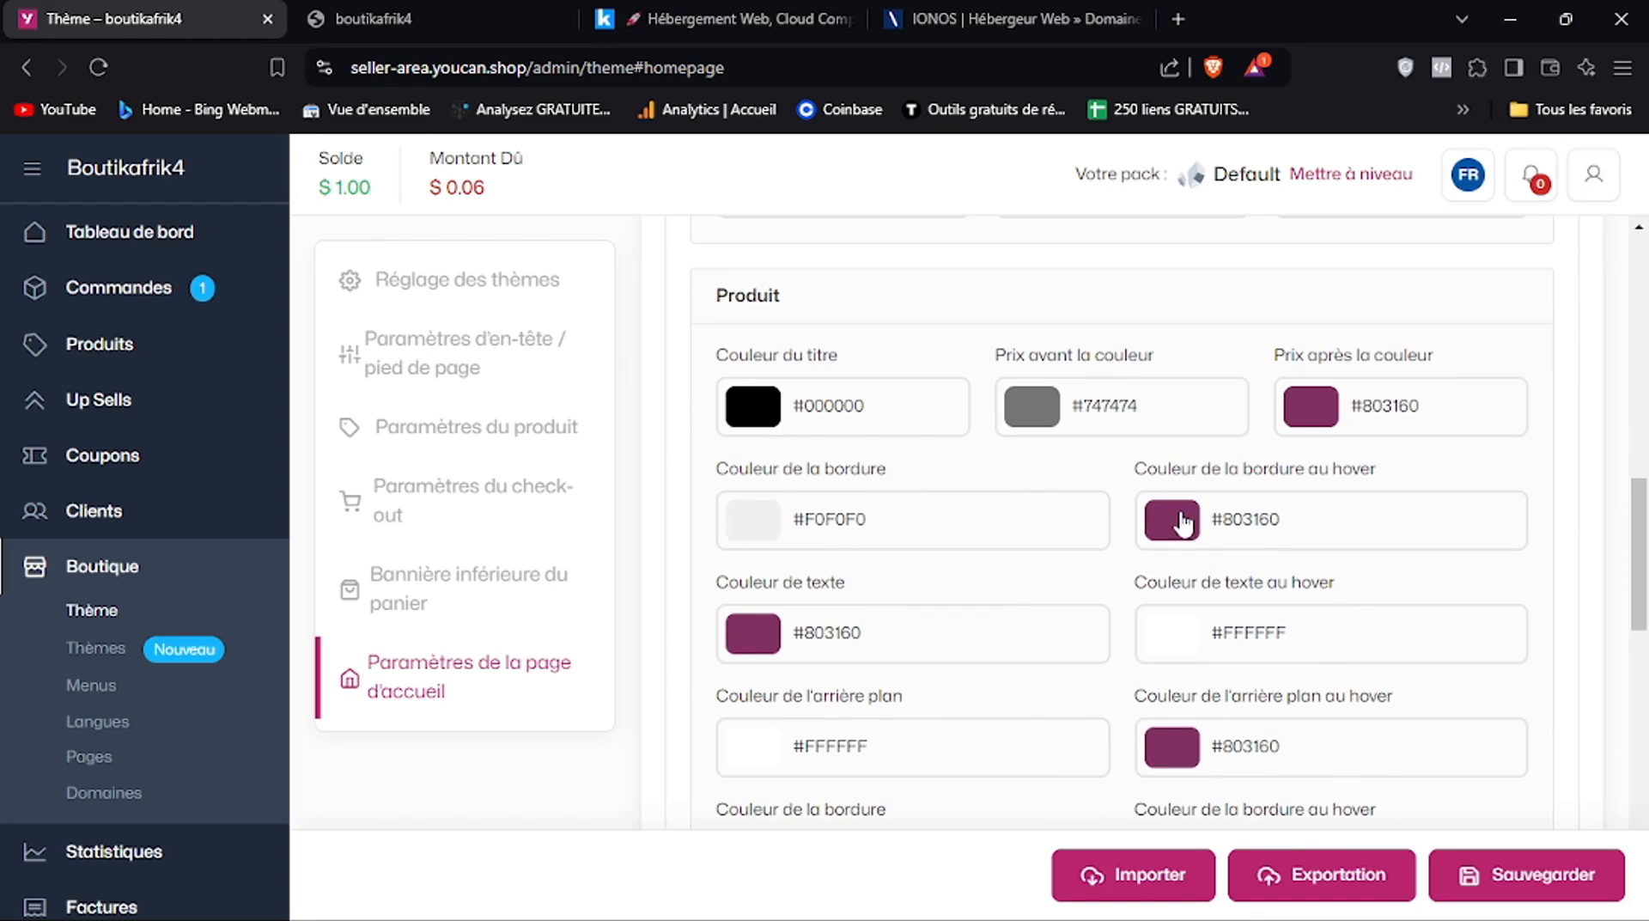
Compare the section's product colour settings with the Hair Brush pro card on the storefront's homepage
left_click(464, 13)
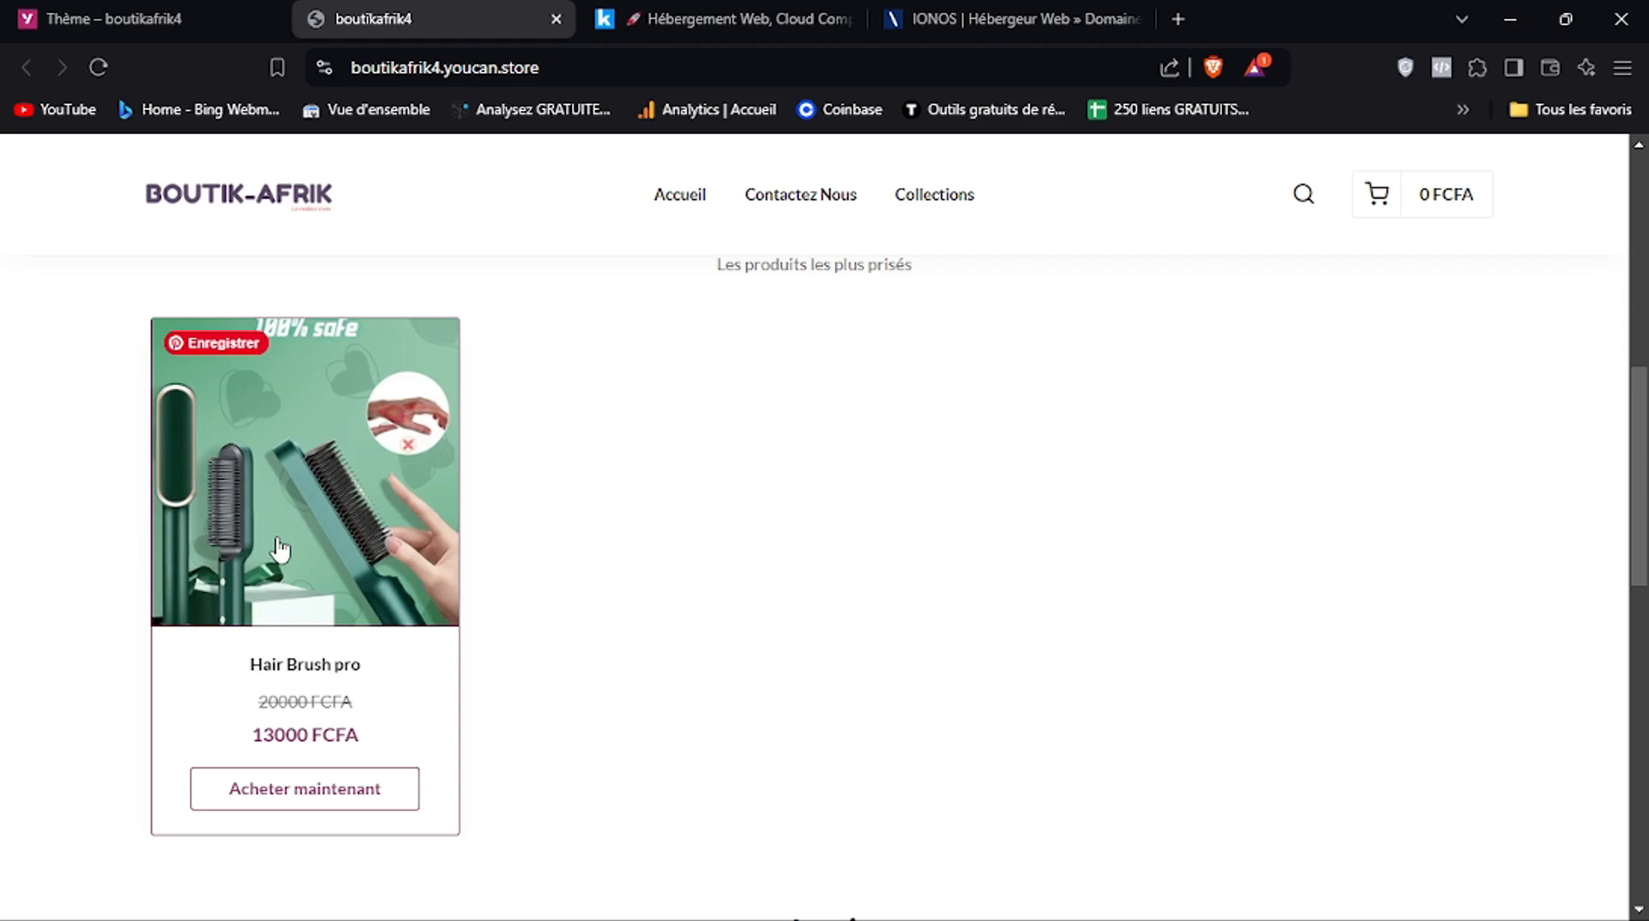
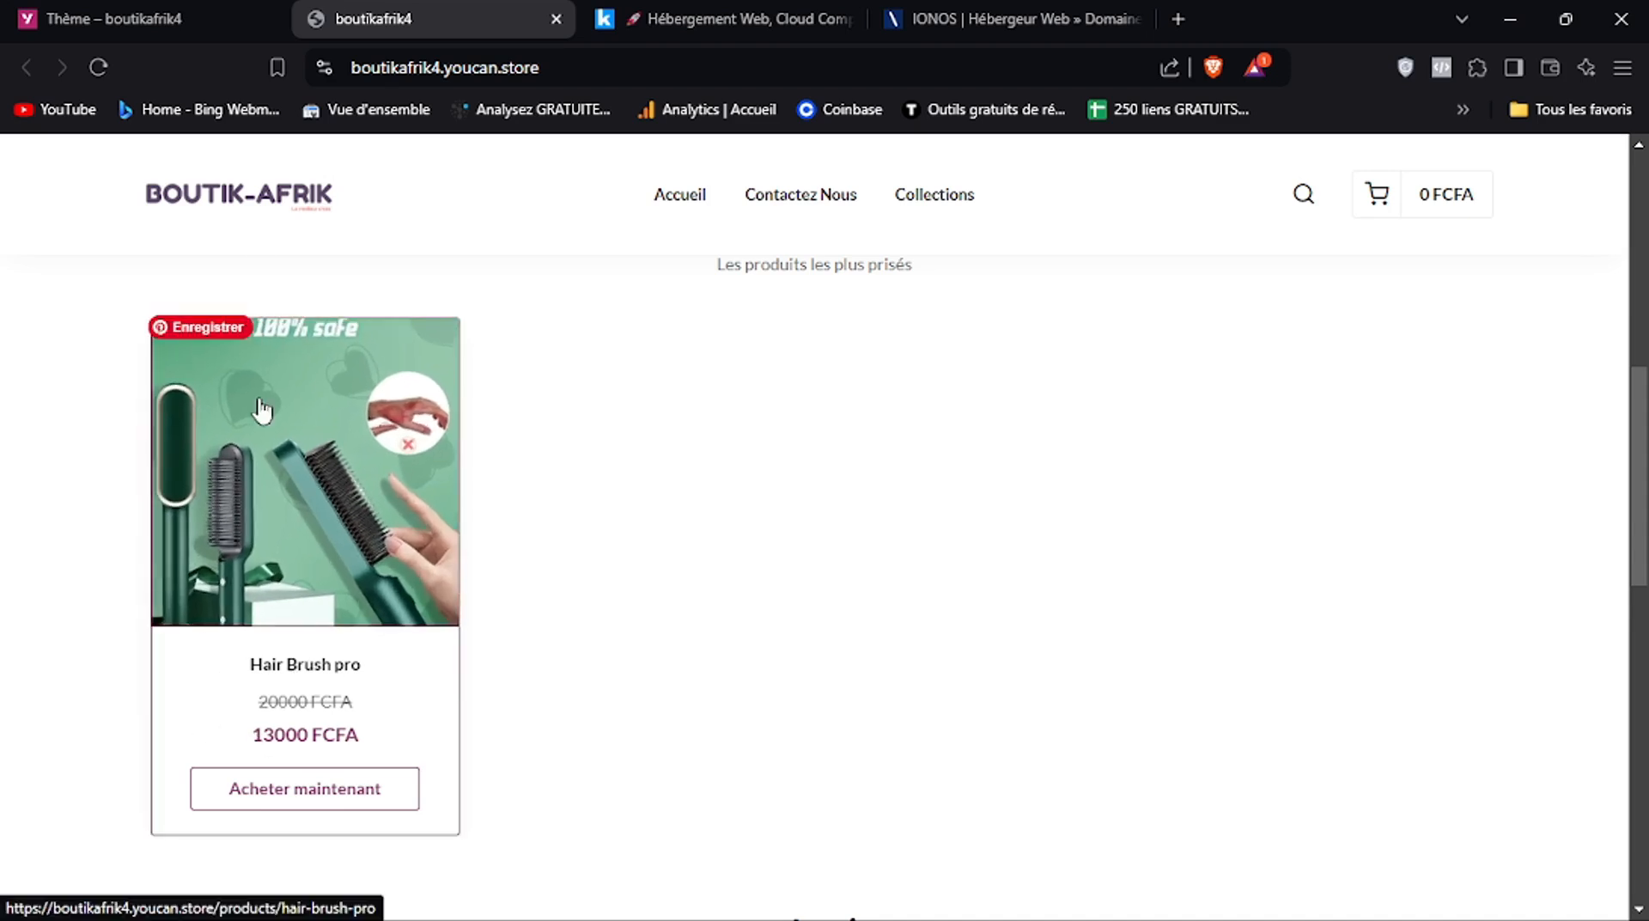
left_click(181, 21)
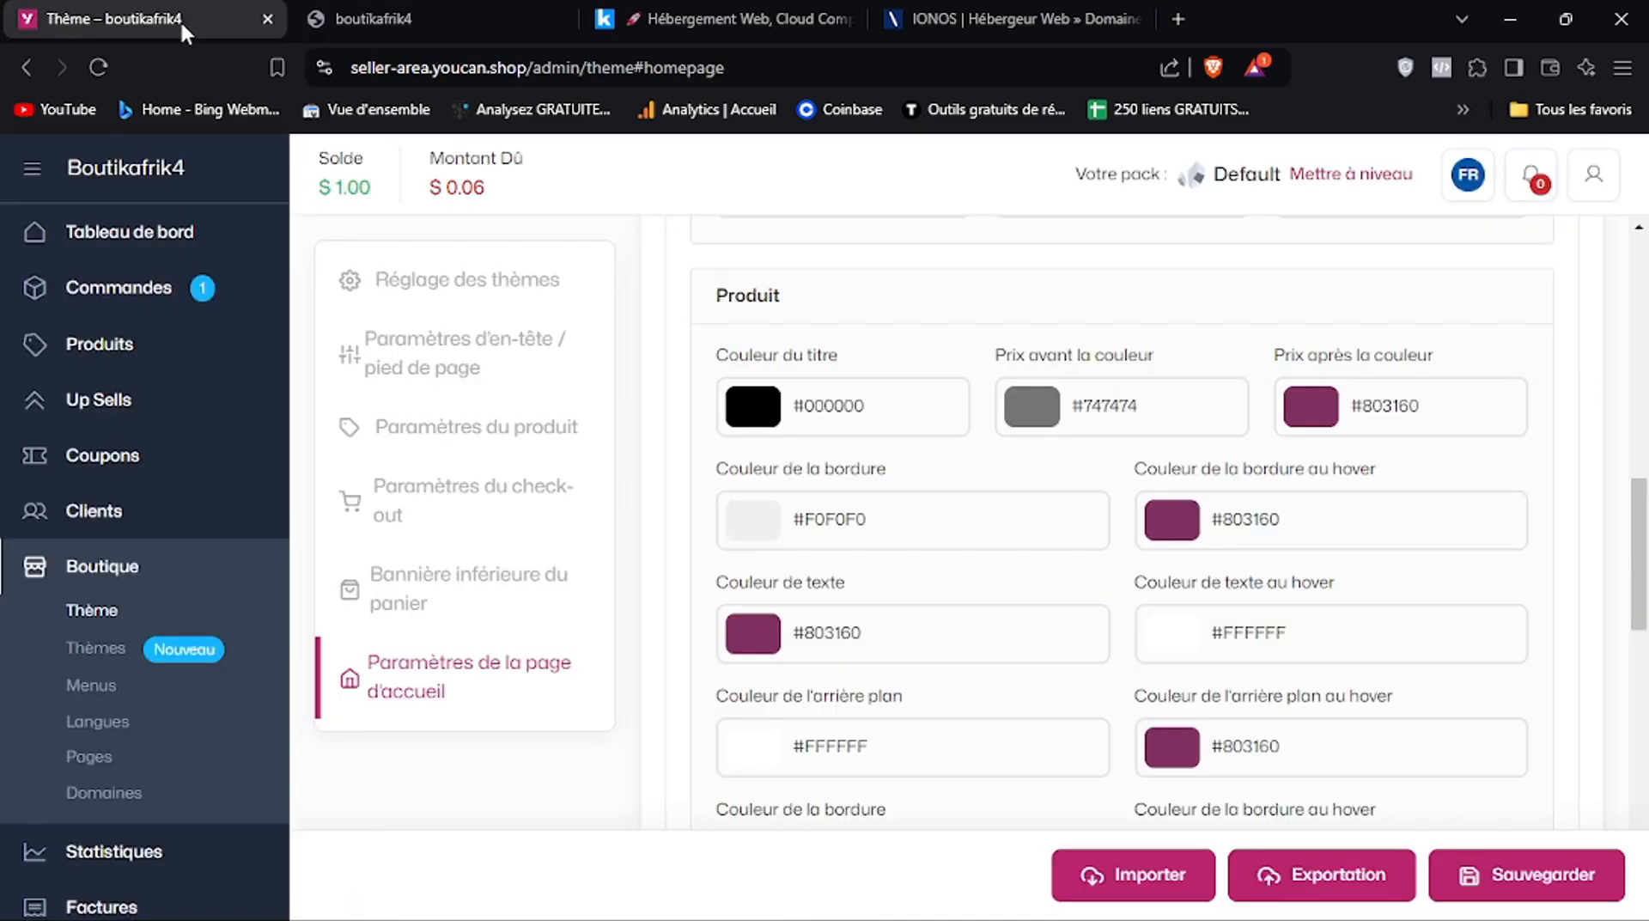
left_click_drag(1632, 528, 1645, 560)
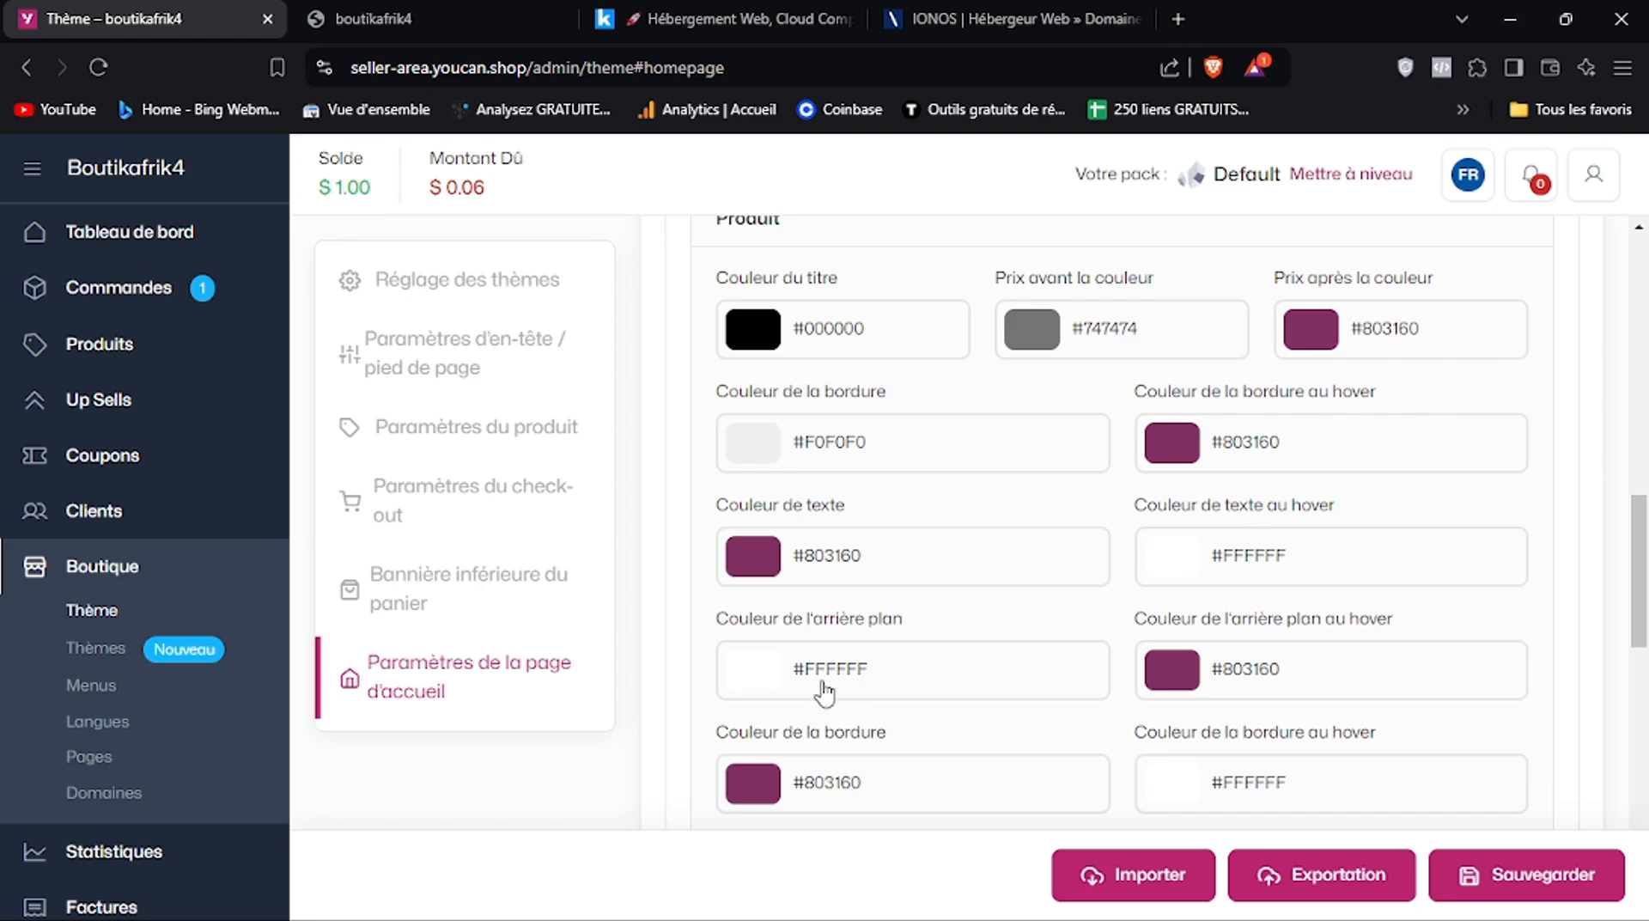
mouse_move(1645, 593)
left_mouse_down()
mouse_move(1646, 642)
mouse_move(1646, 537)
mouse_move(1646, 572)
left_mouse_up()
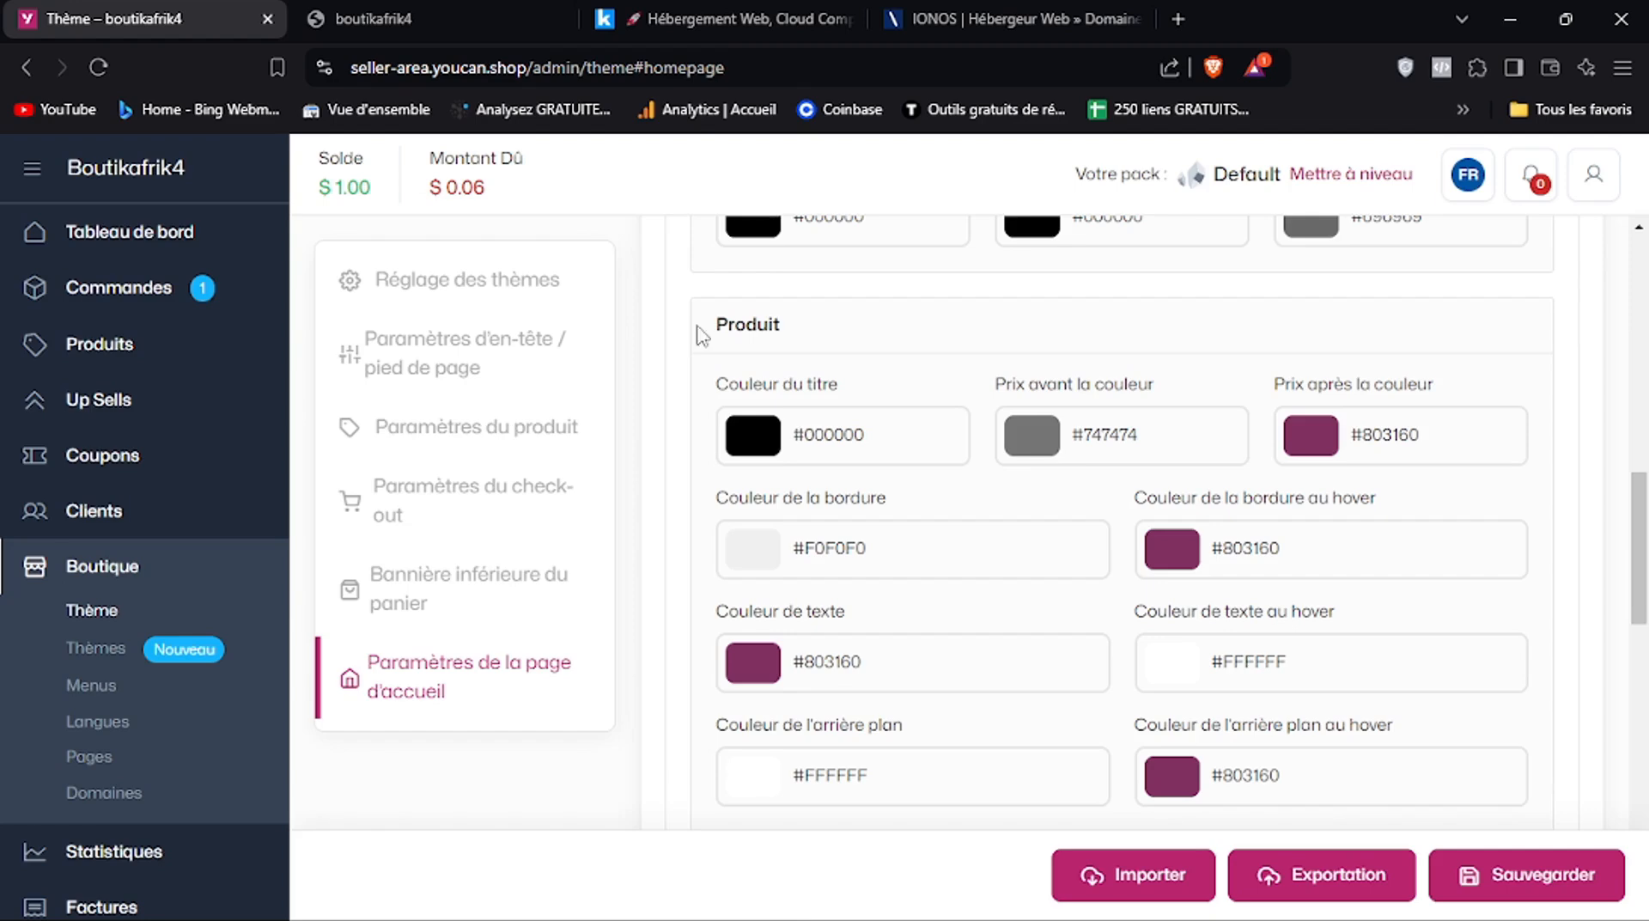
left_click(431, 16)
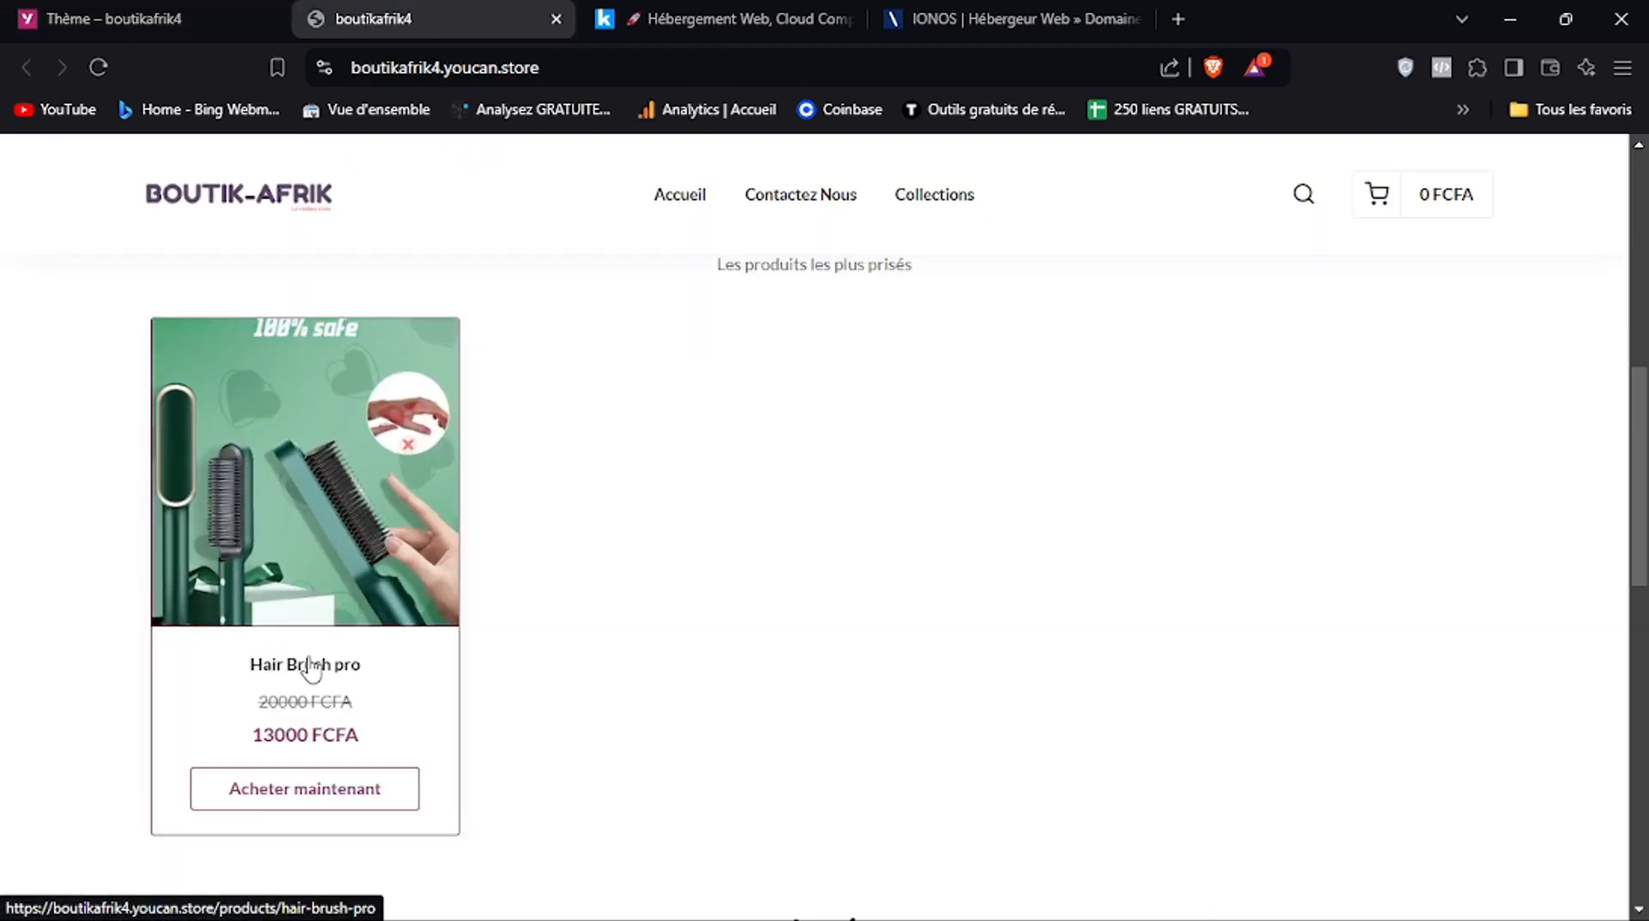
left_click(120, 18)
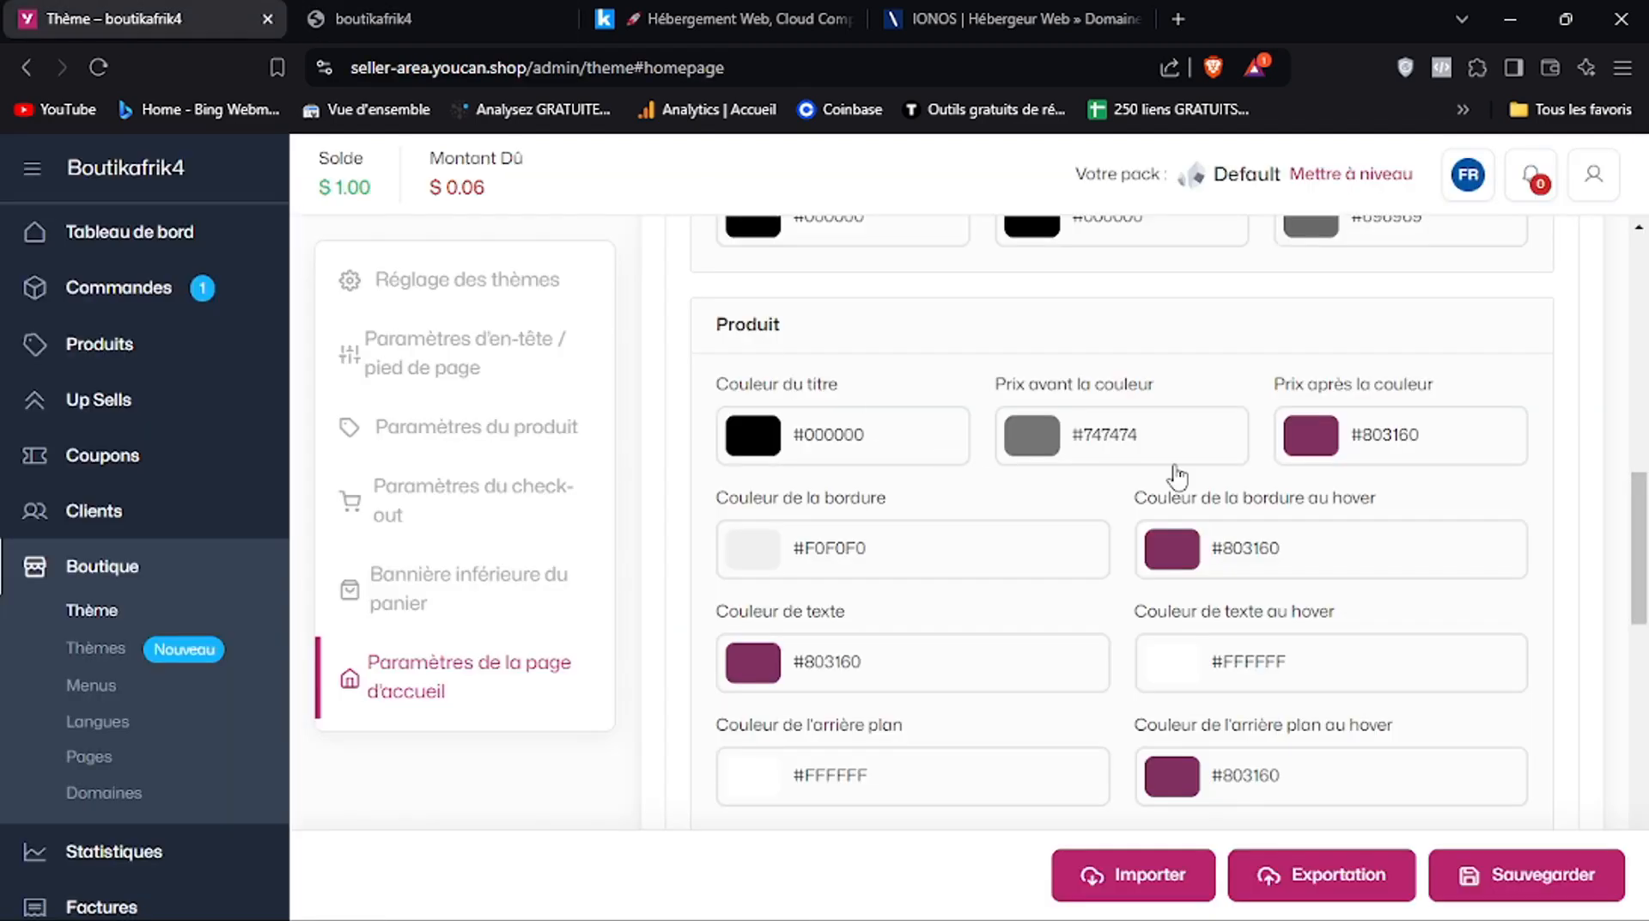
Copy the orange colour code f77a07 from the Notepad note and return to the product colour settings
left_click(1100, 443)
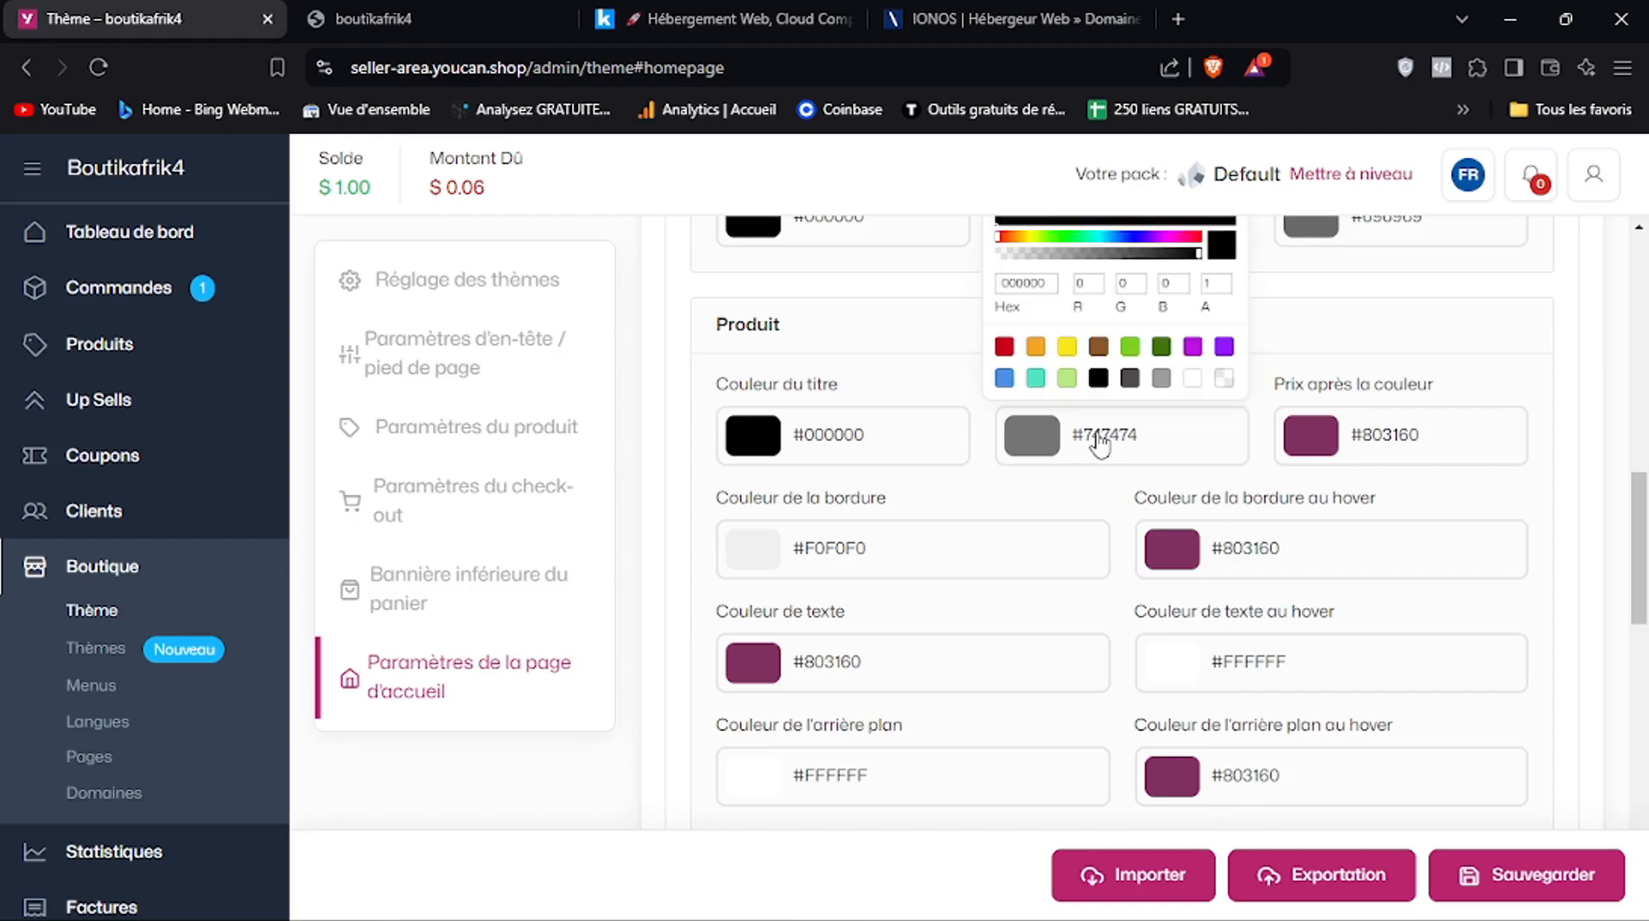
left_click(1377, 354)
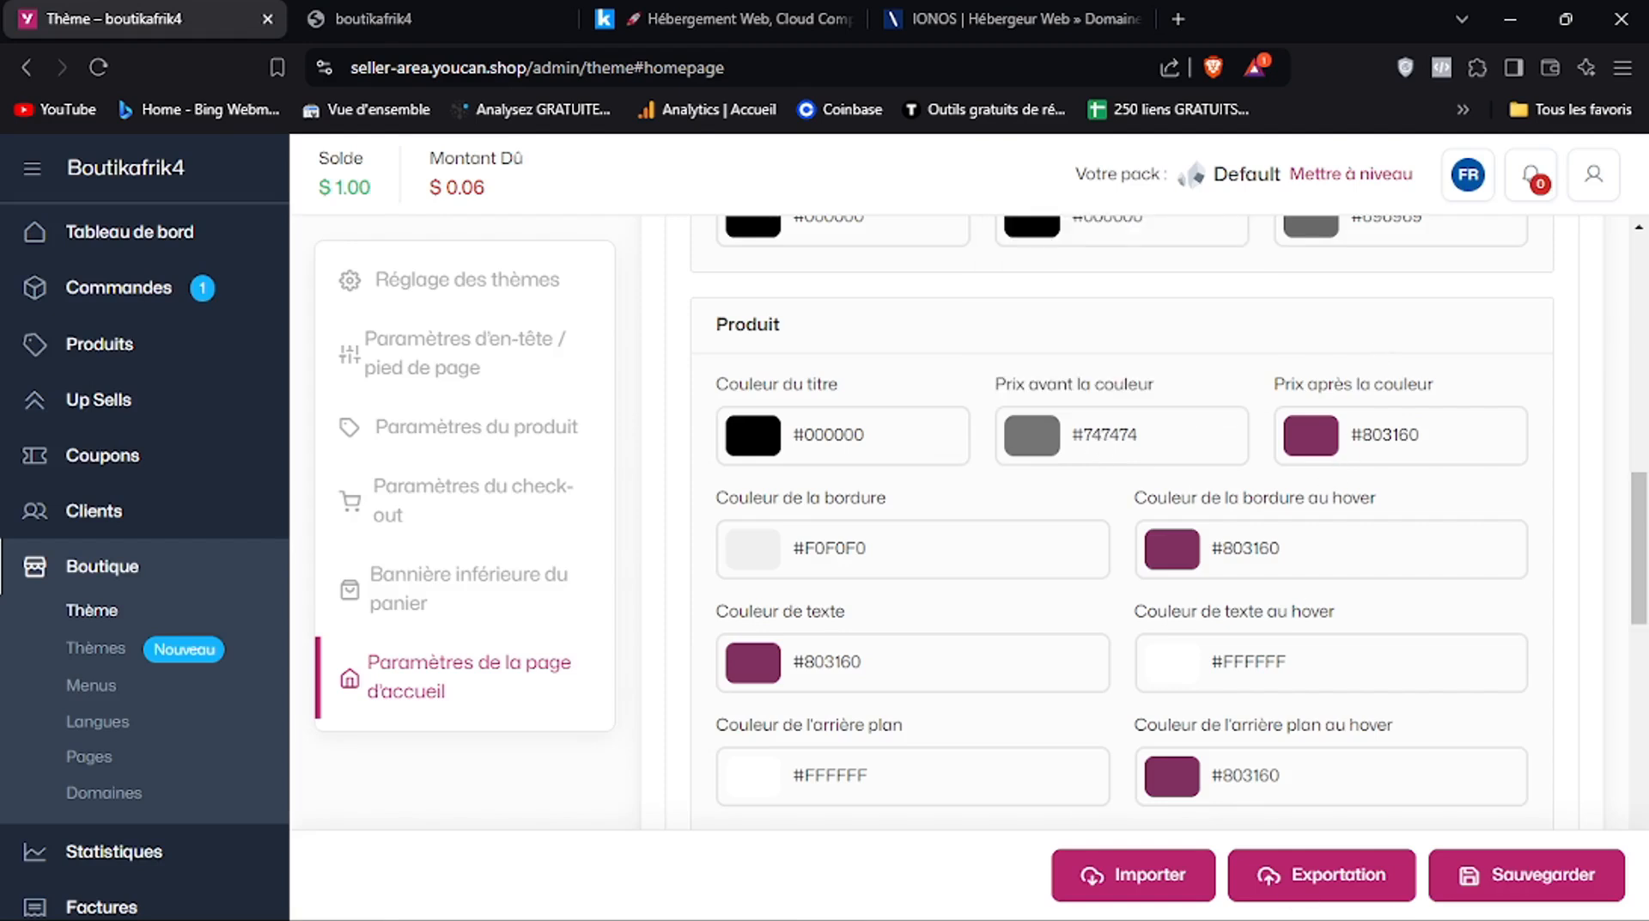
mouse_move(1265, 910)
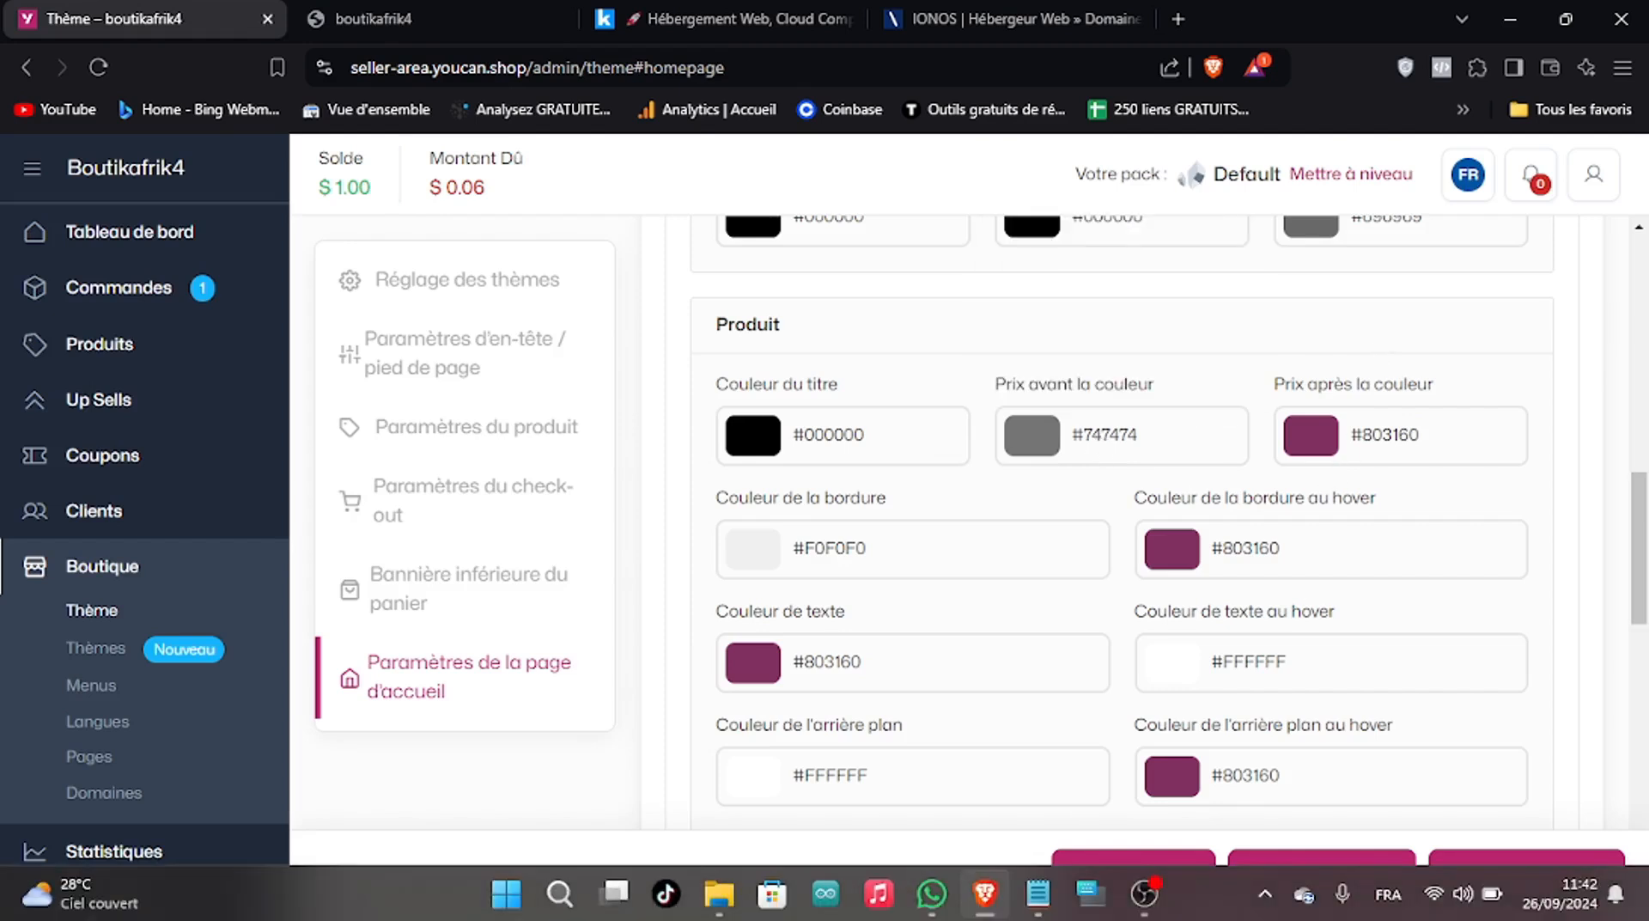
left_click(1038, 894)
double_click(107, 425)
right_click(106, 422)
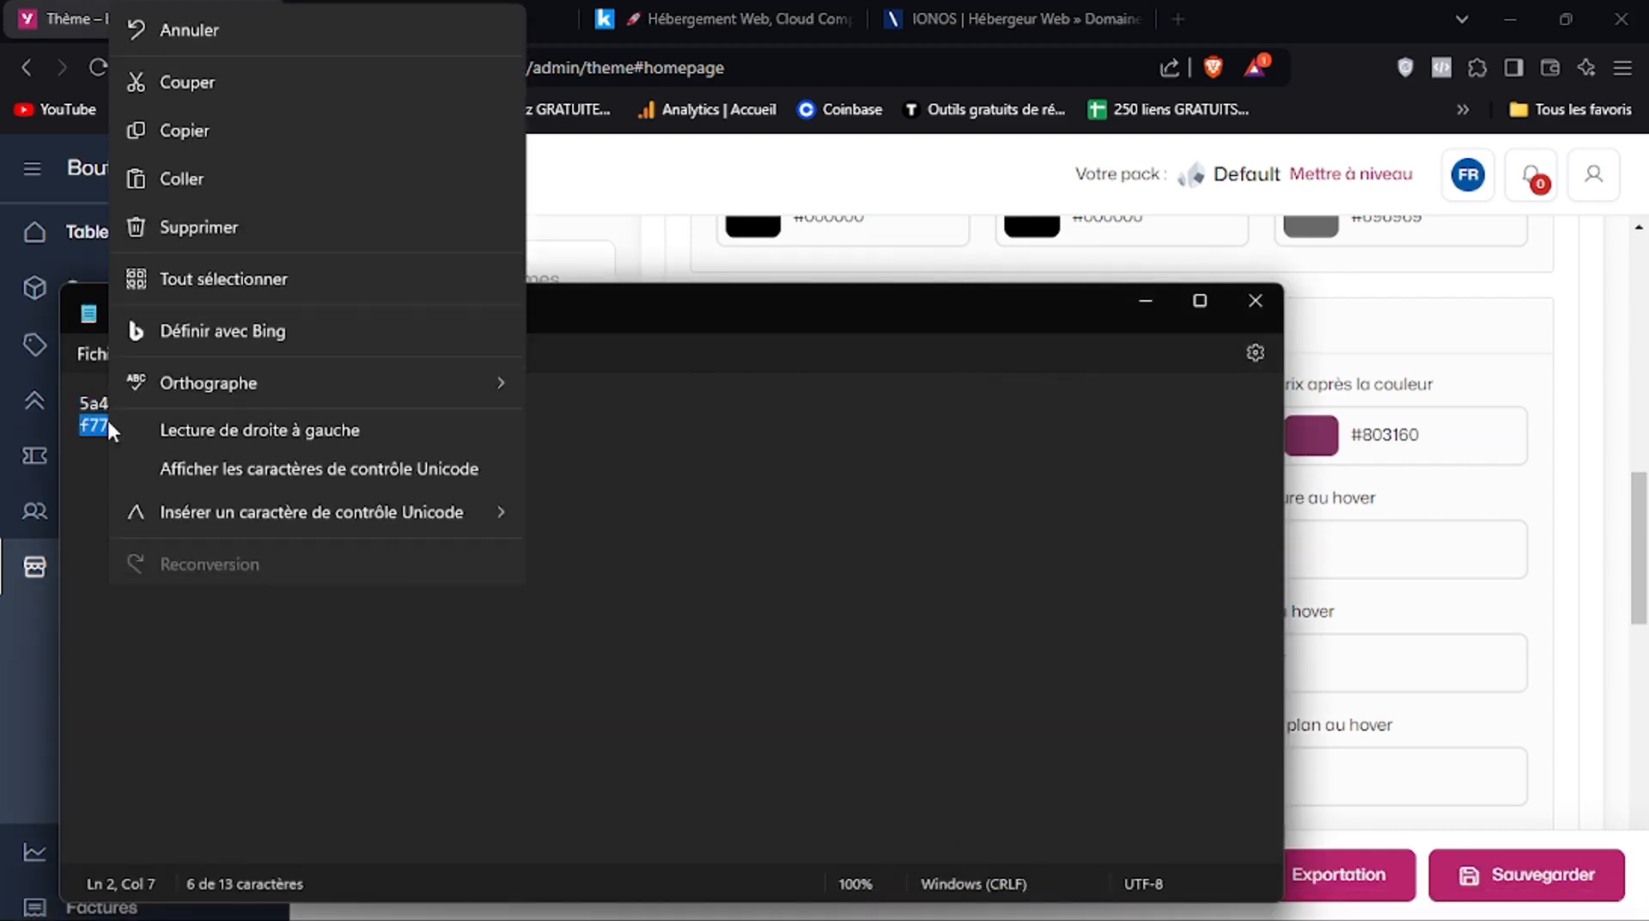
left_click(264, 121)
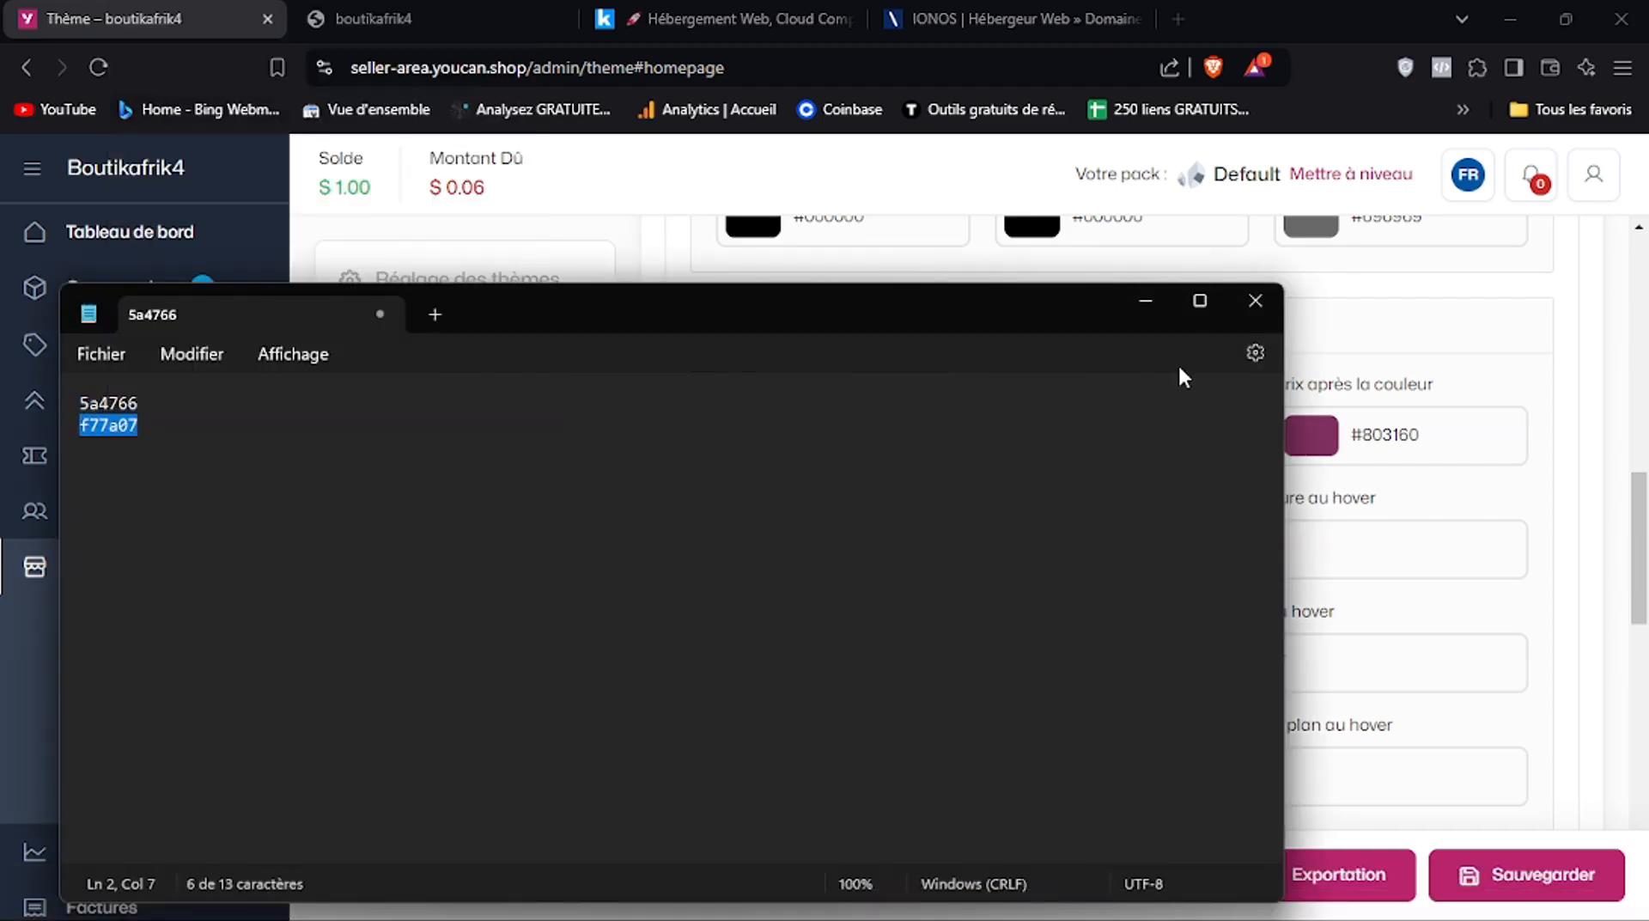
left_click(1144, 309)
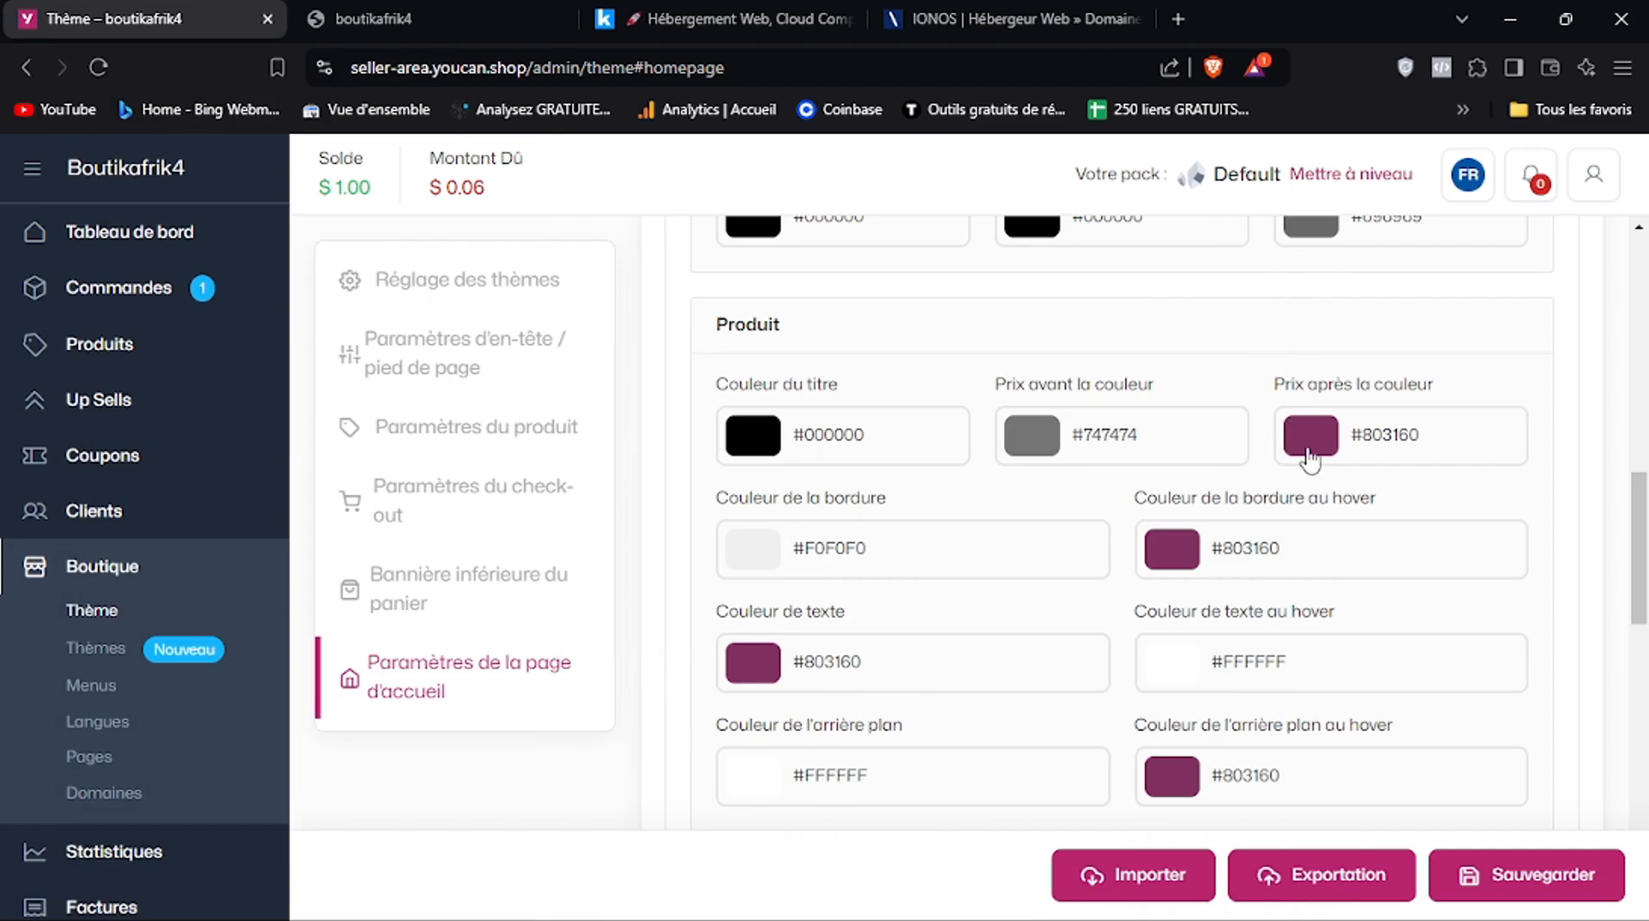
Set the product's "Prix après la couleur" to F77A07 and its first "Couleur de la bordure" to white, FFFFFF
left_click(1310, 457)
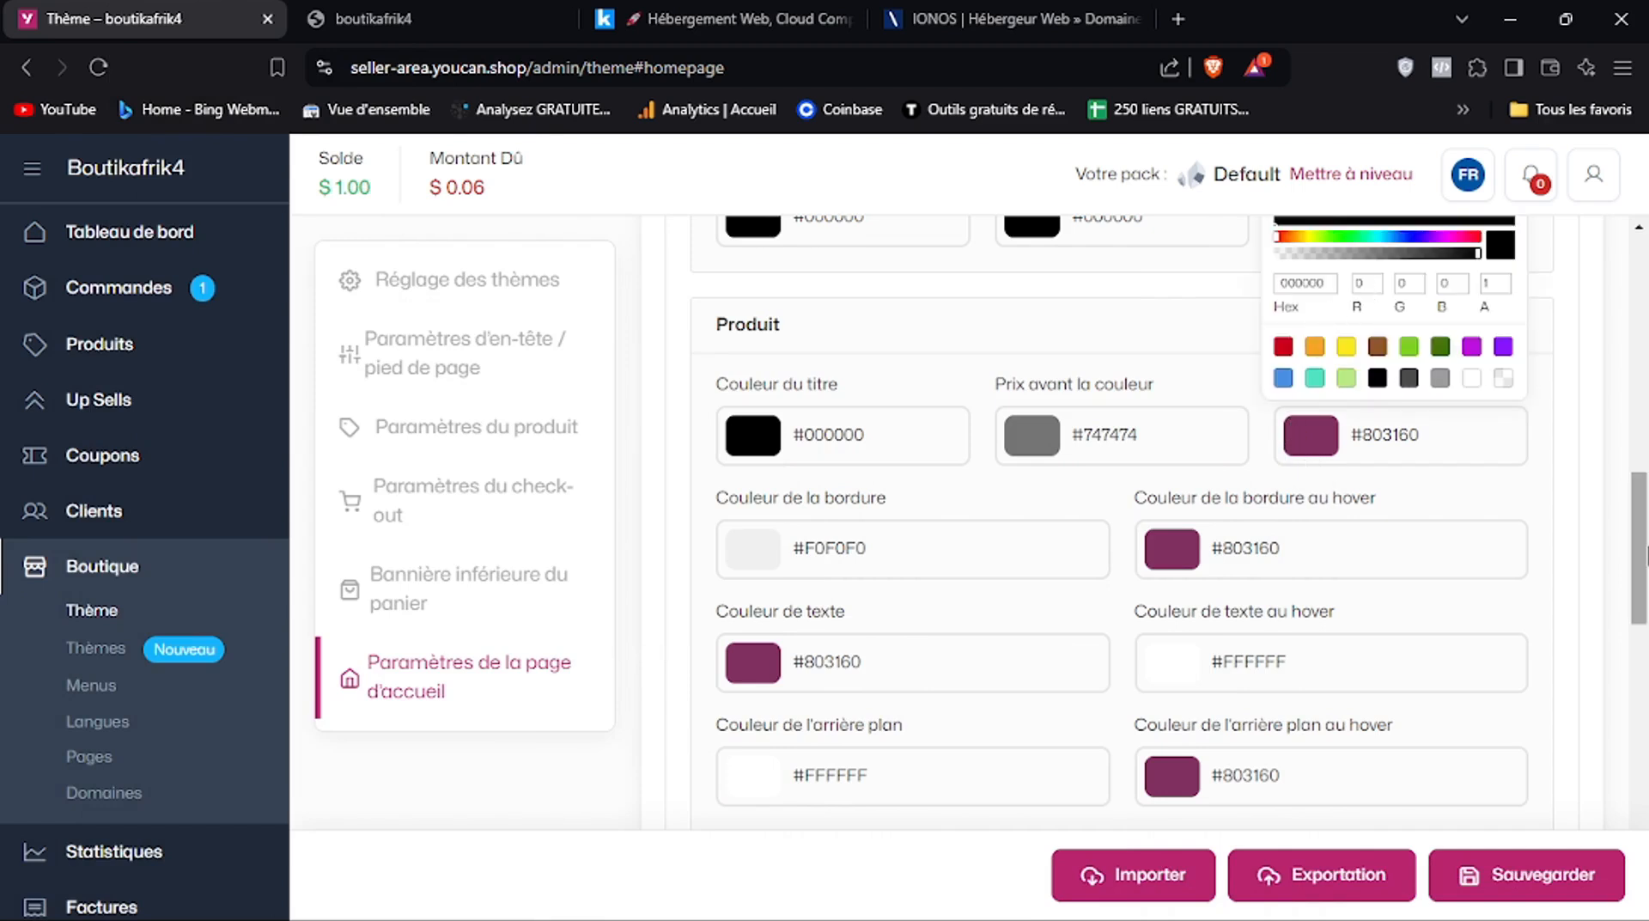
scroll(1443, 436, "up", 2)
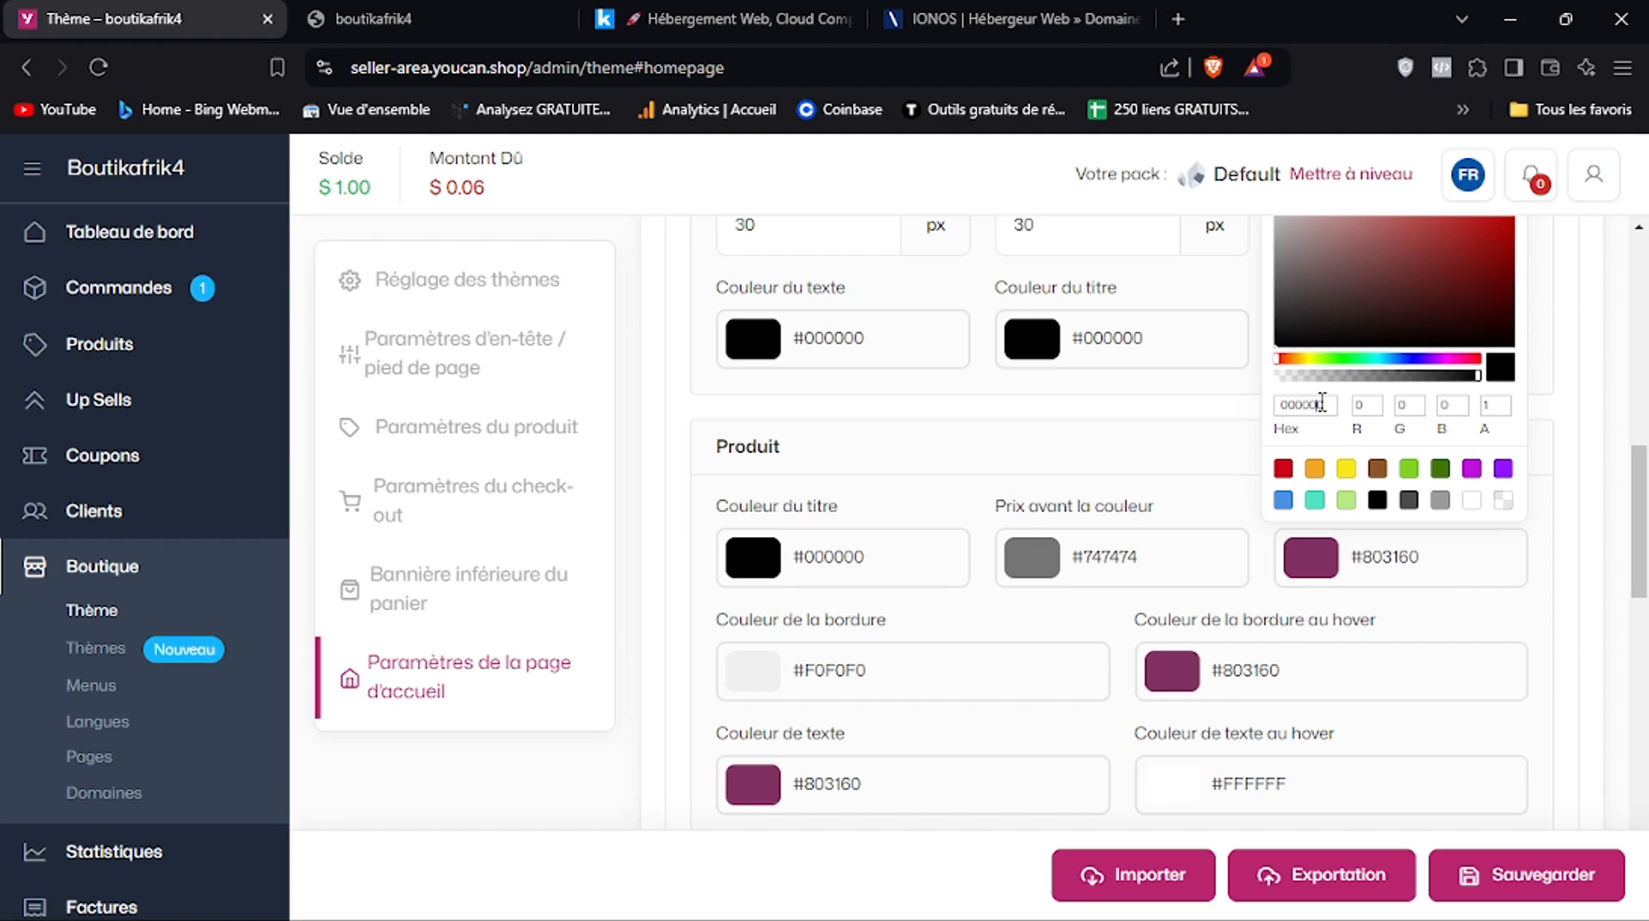
double_click(1320, 403)
right_click(1310, 409)
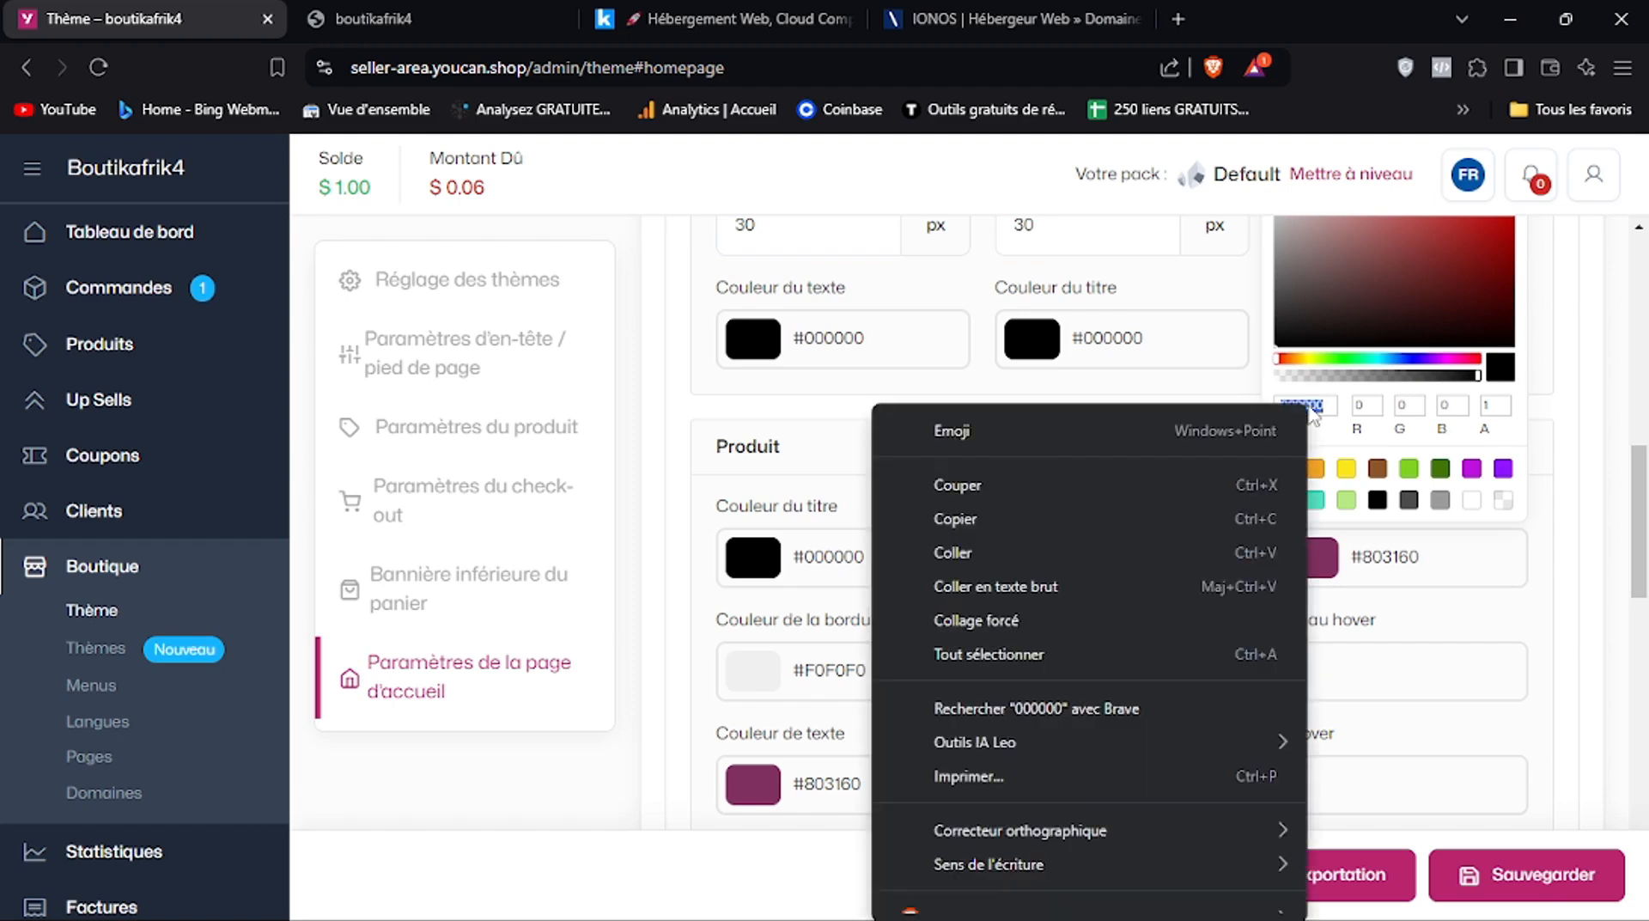
left_click(981, 552)
left_click(1560, 602)
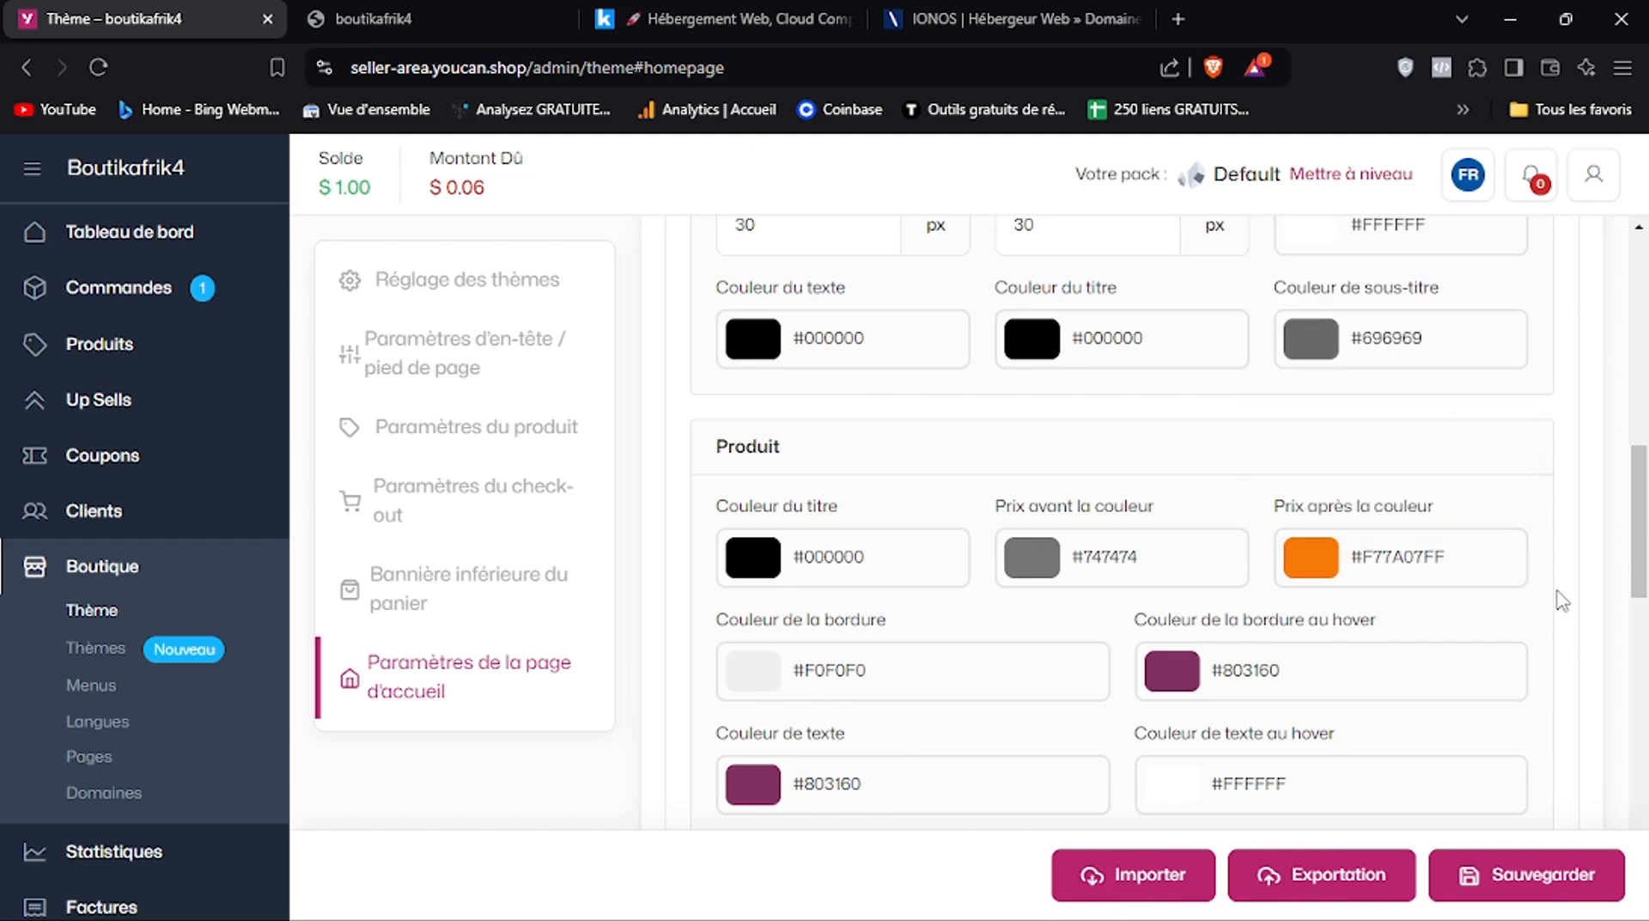
left_click(741, 688)
left_click(1052, 615)
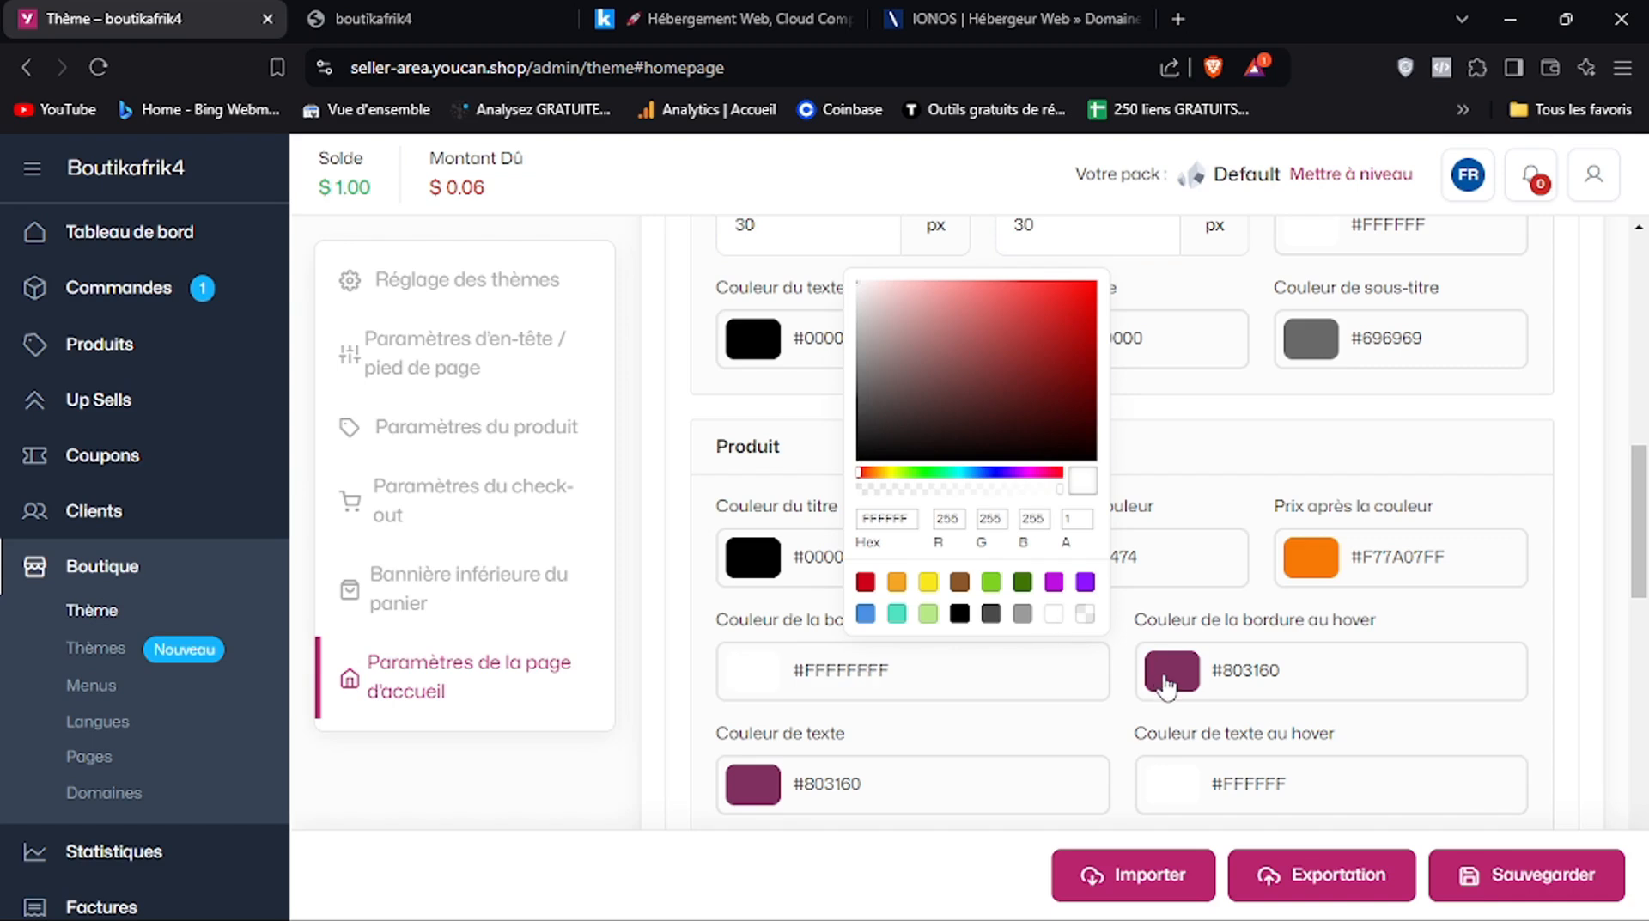
Copy the purple colour code 5a4766 from the Notepad note and return to the product colour settings
scroll(1644, 550, "down", 2)
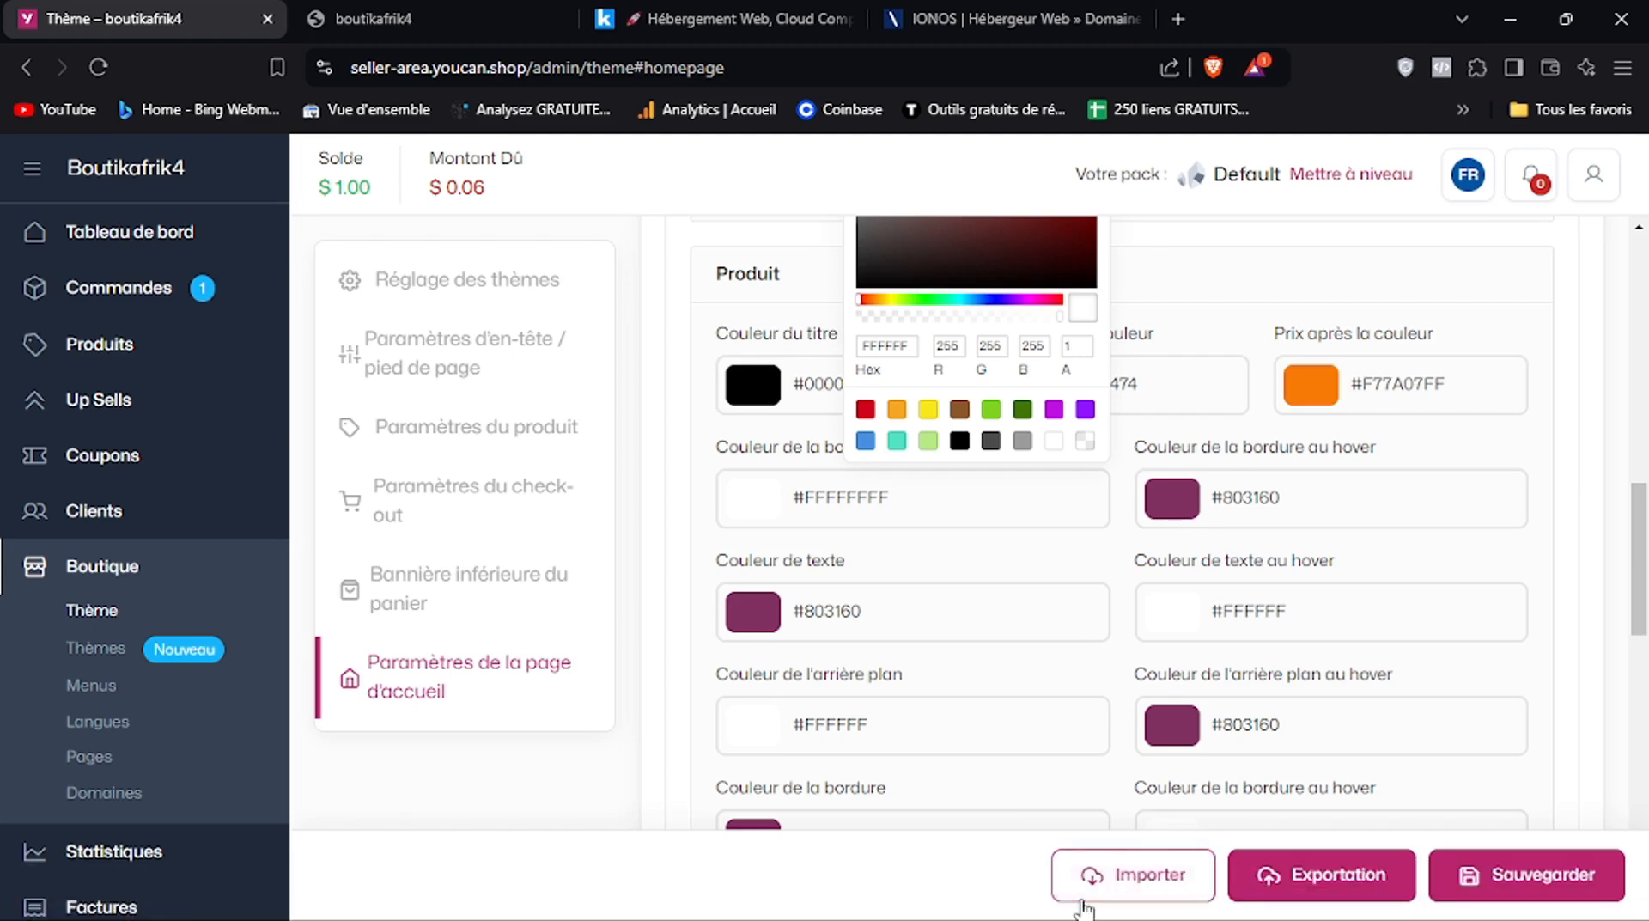
left_click(1042, 897)
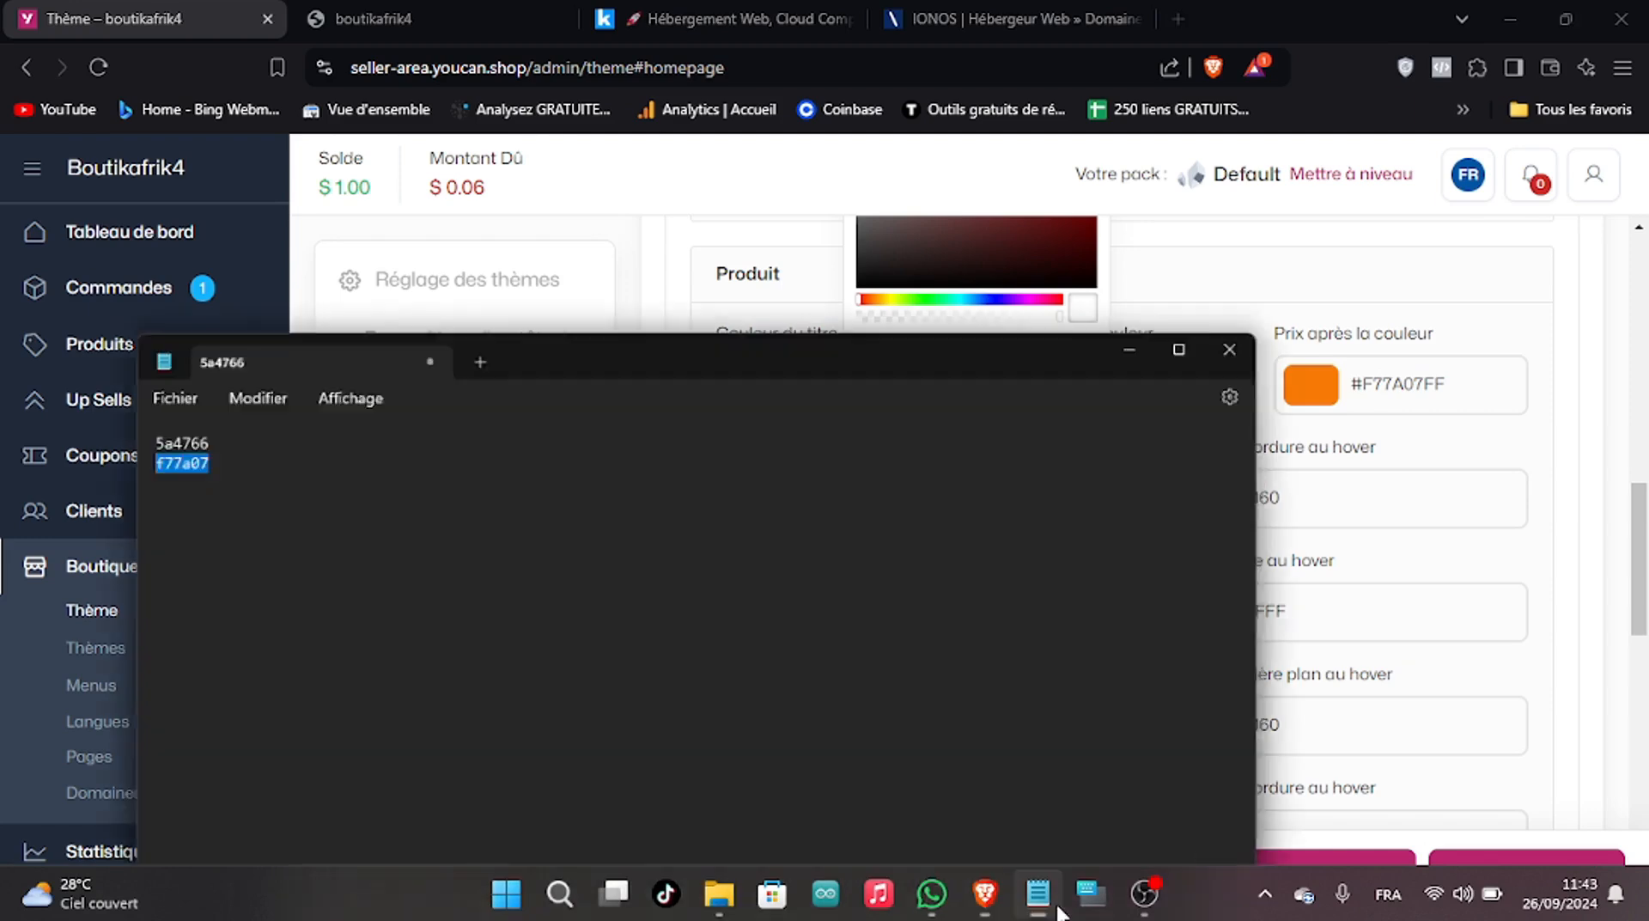
double_click(117, 408)
right_click(116, 407)
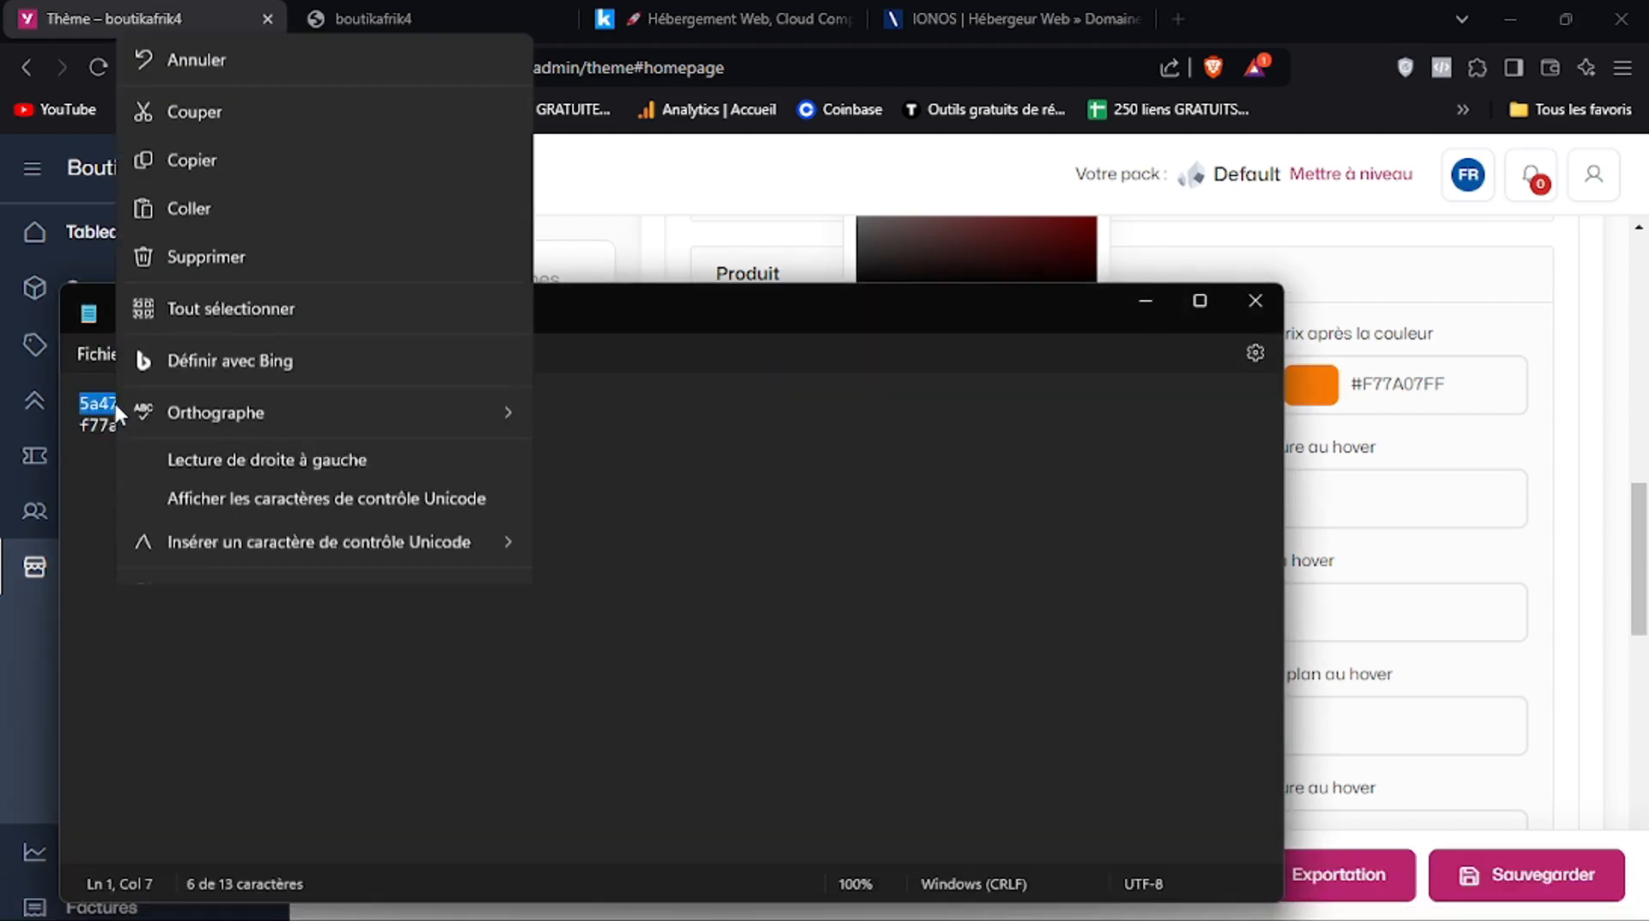
left_click(245, 131)
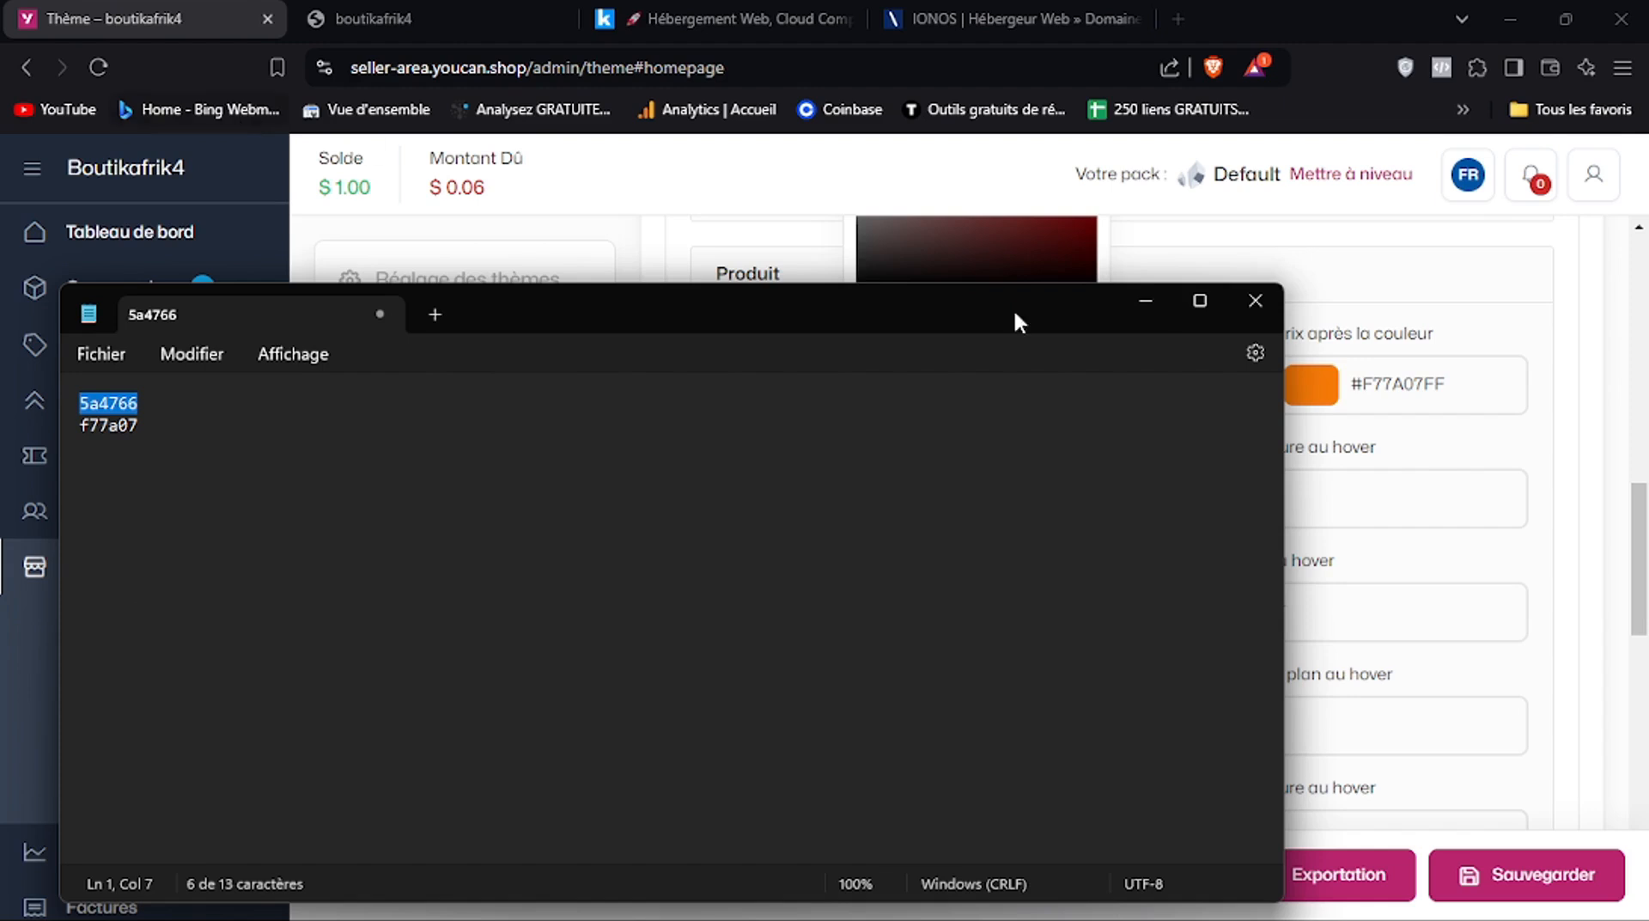
left_click(1151, 314)
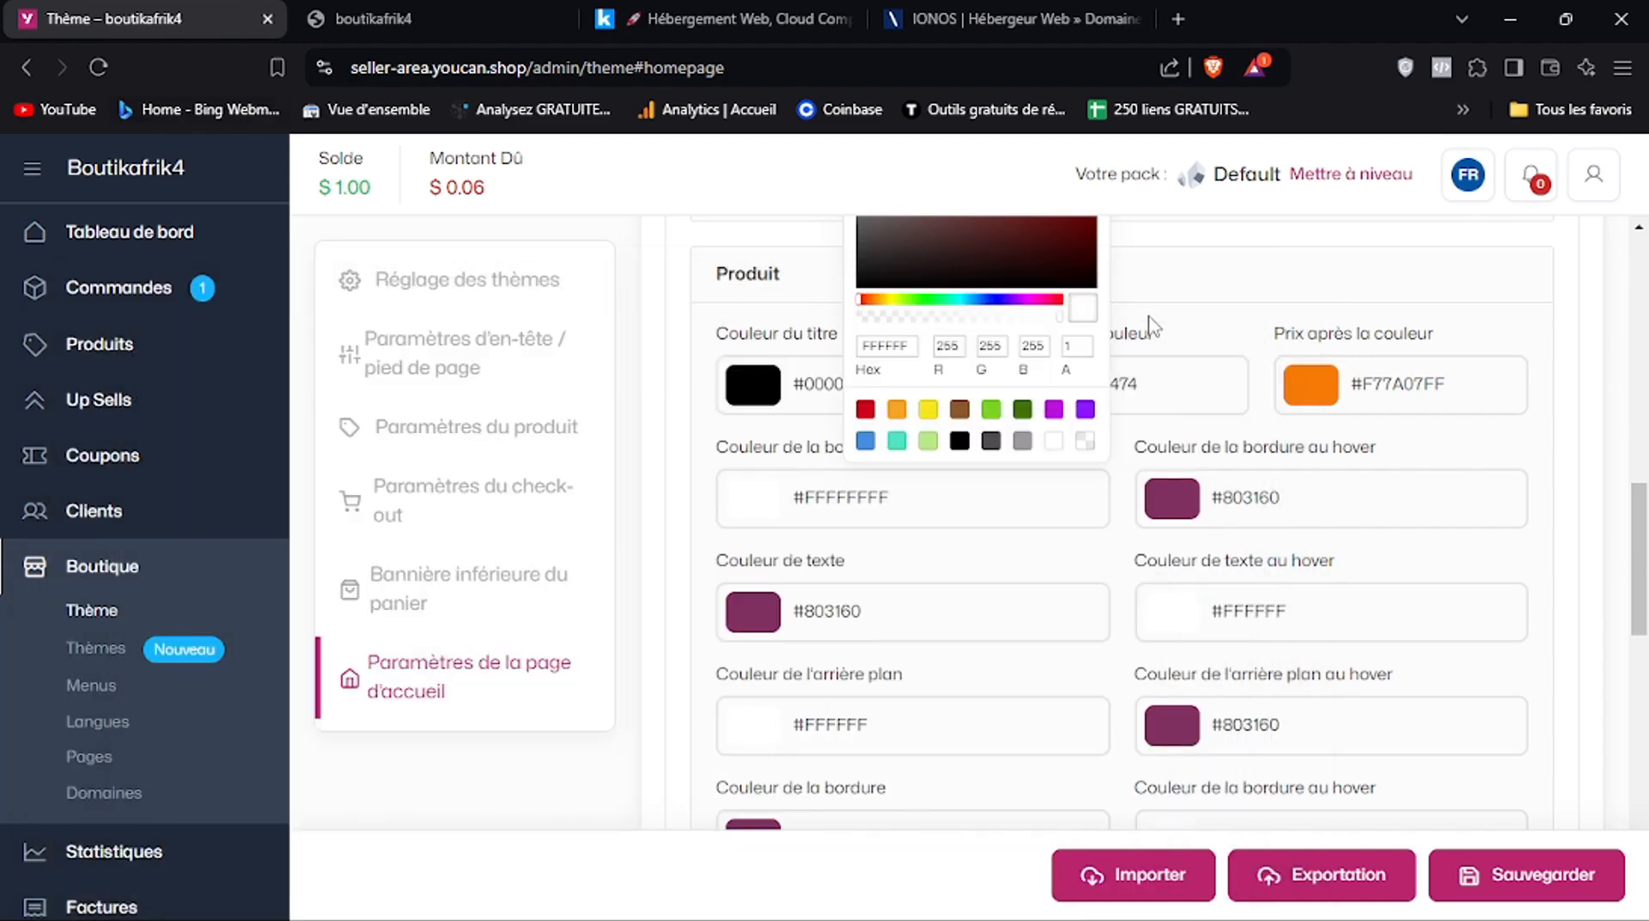
Set the product's first "Couleur de la bordure au hover" to 5A4766
left_click(1188, 511)
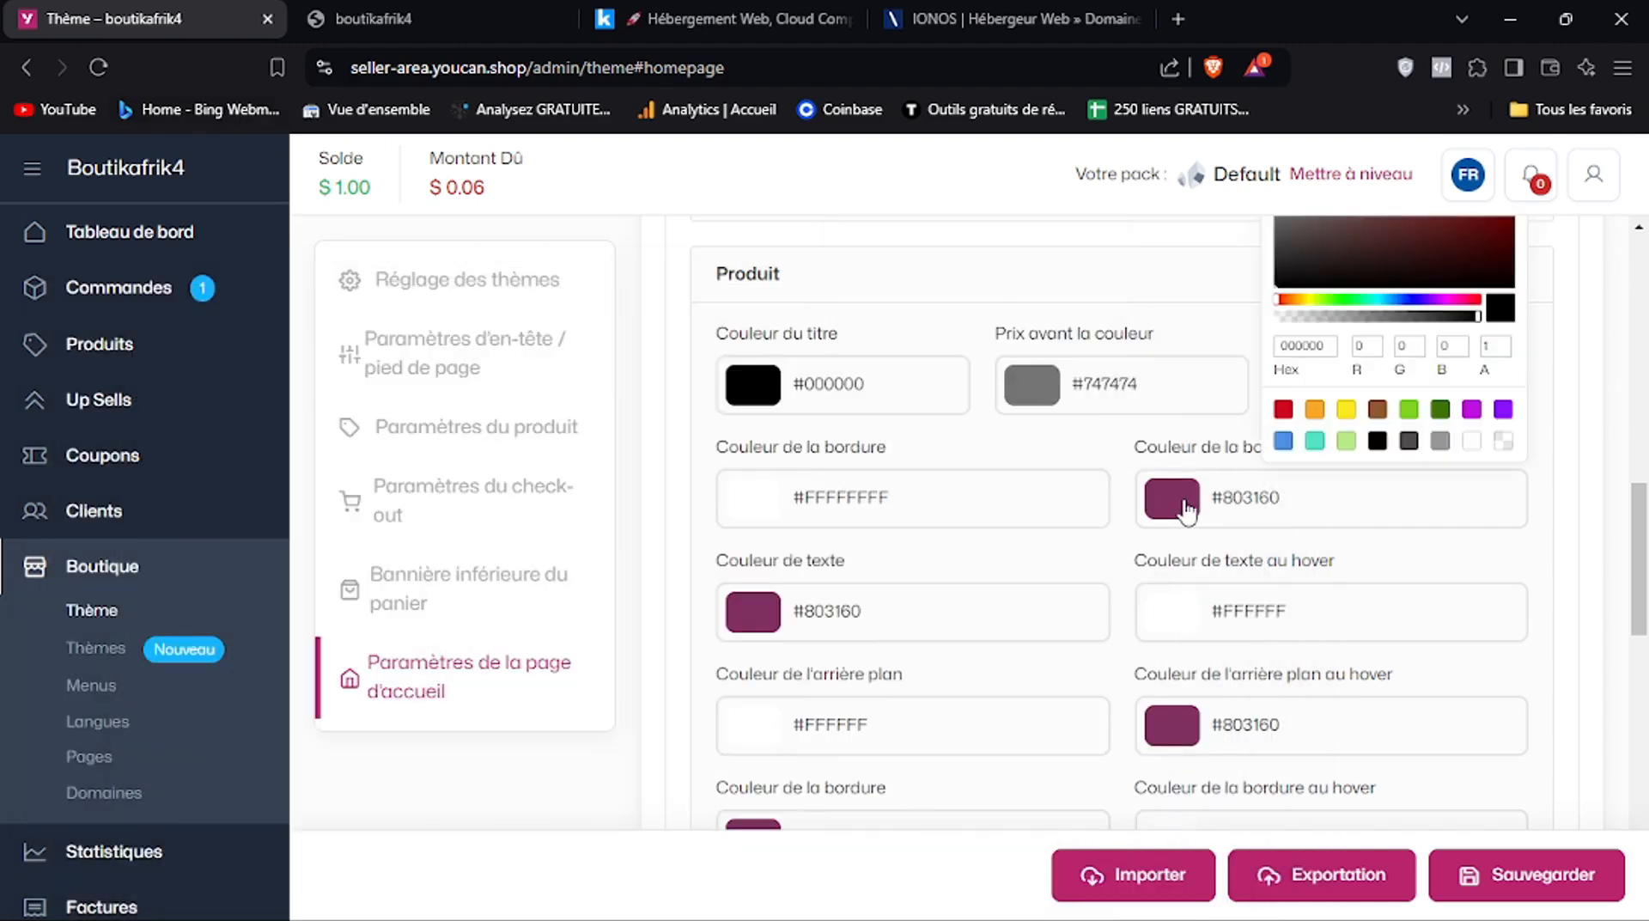
double_click(1307, 346)
right_click(1307, 346)
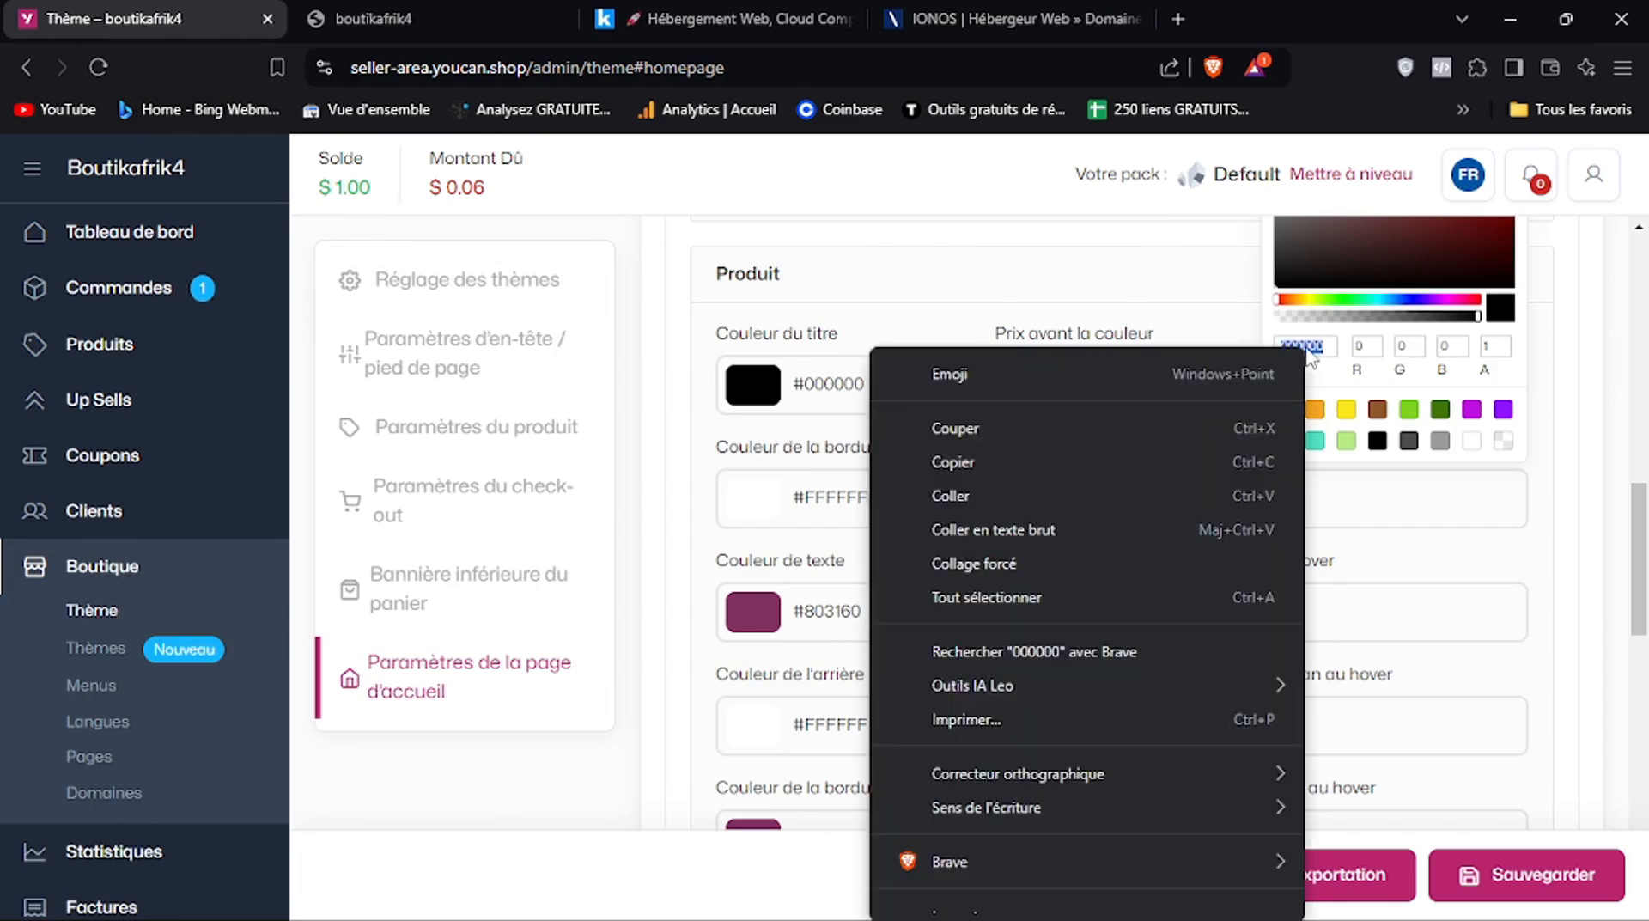
left_click(968, 489)
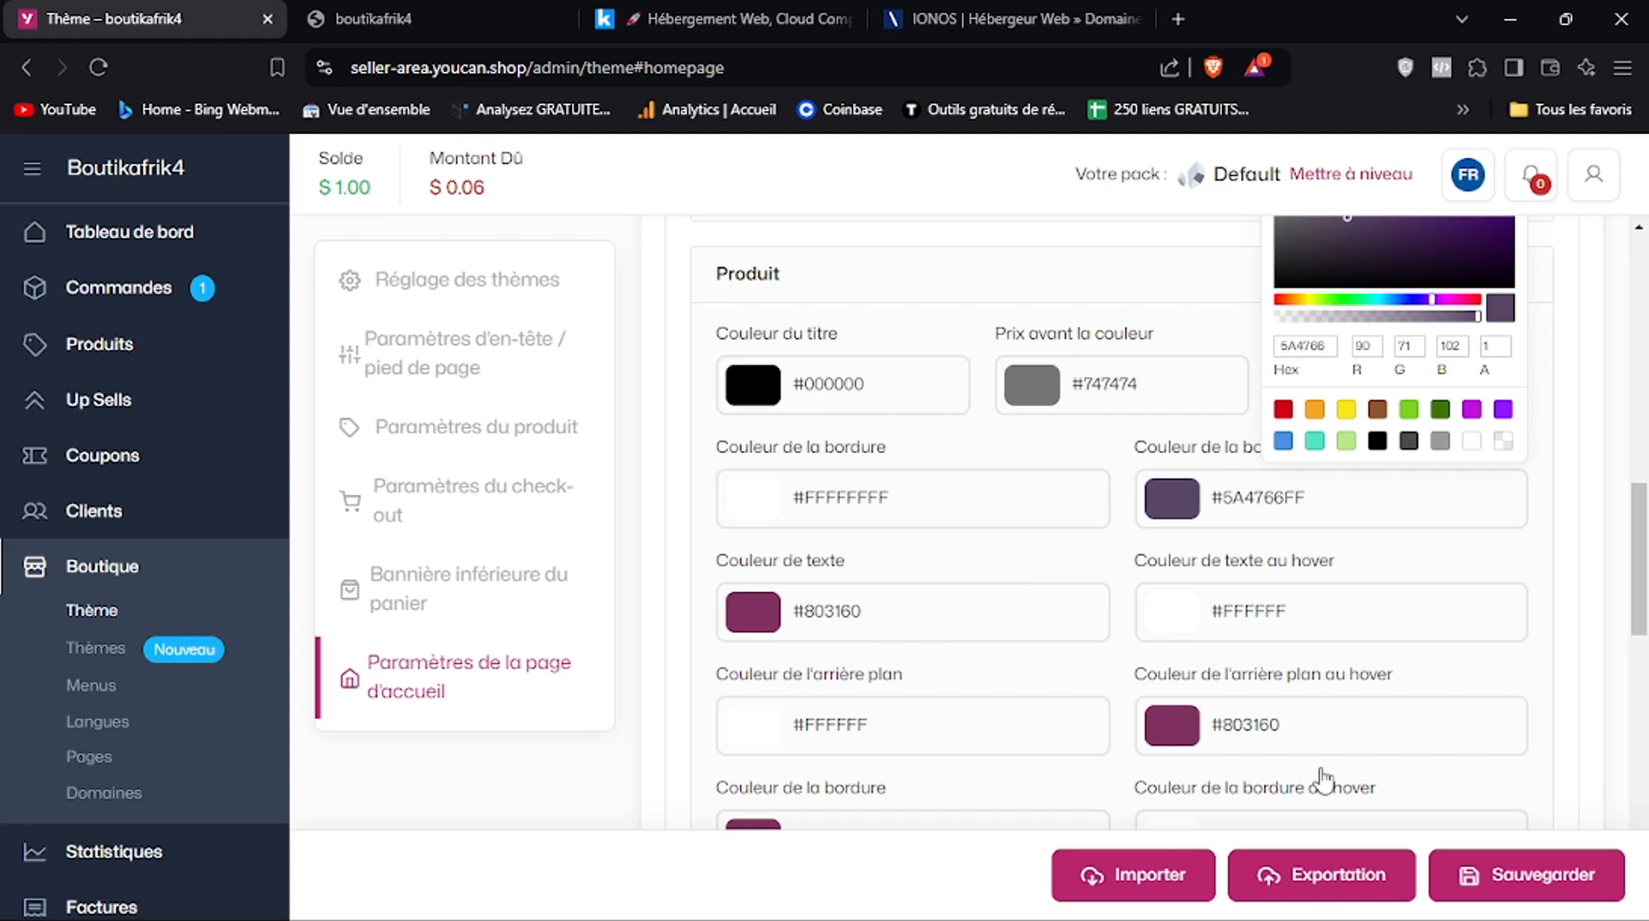
Save the theme settings and check the Hair Brush pro card's new colours on the storefront's homepage
left_click(1517, 897)
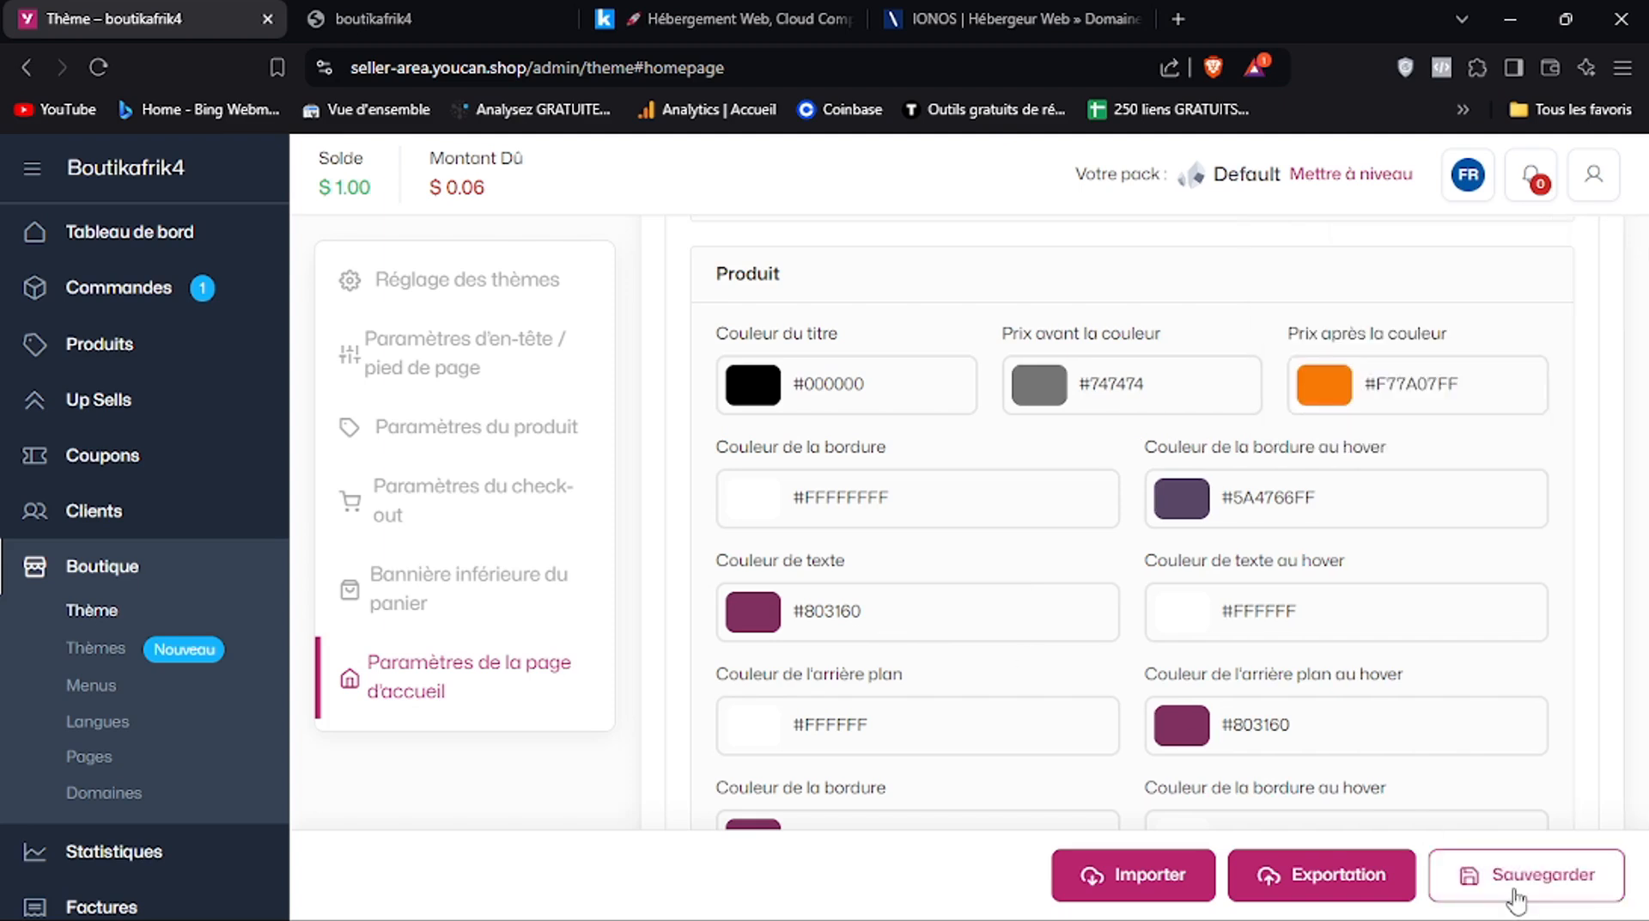
left_click(387, 18)
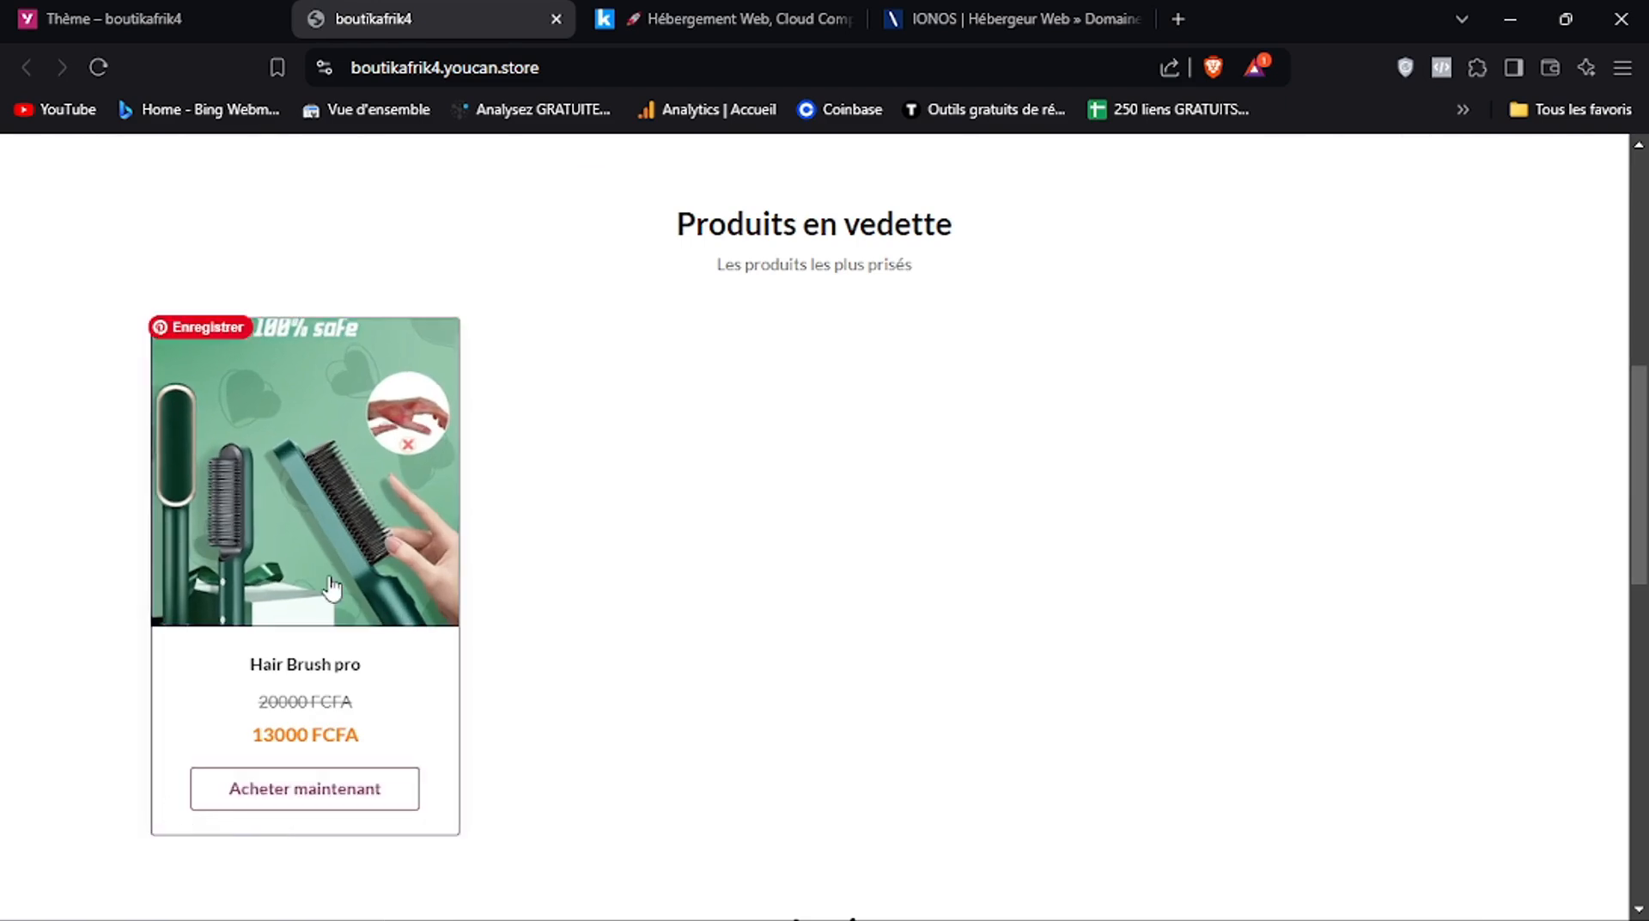
left_click(203, 9)
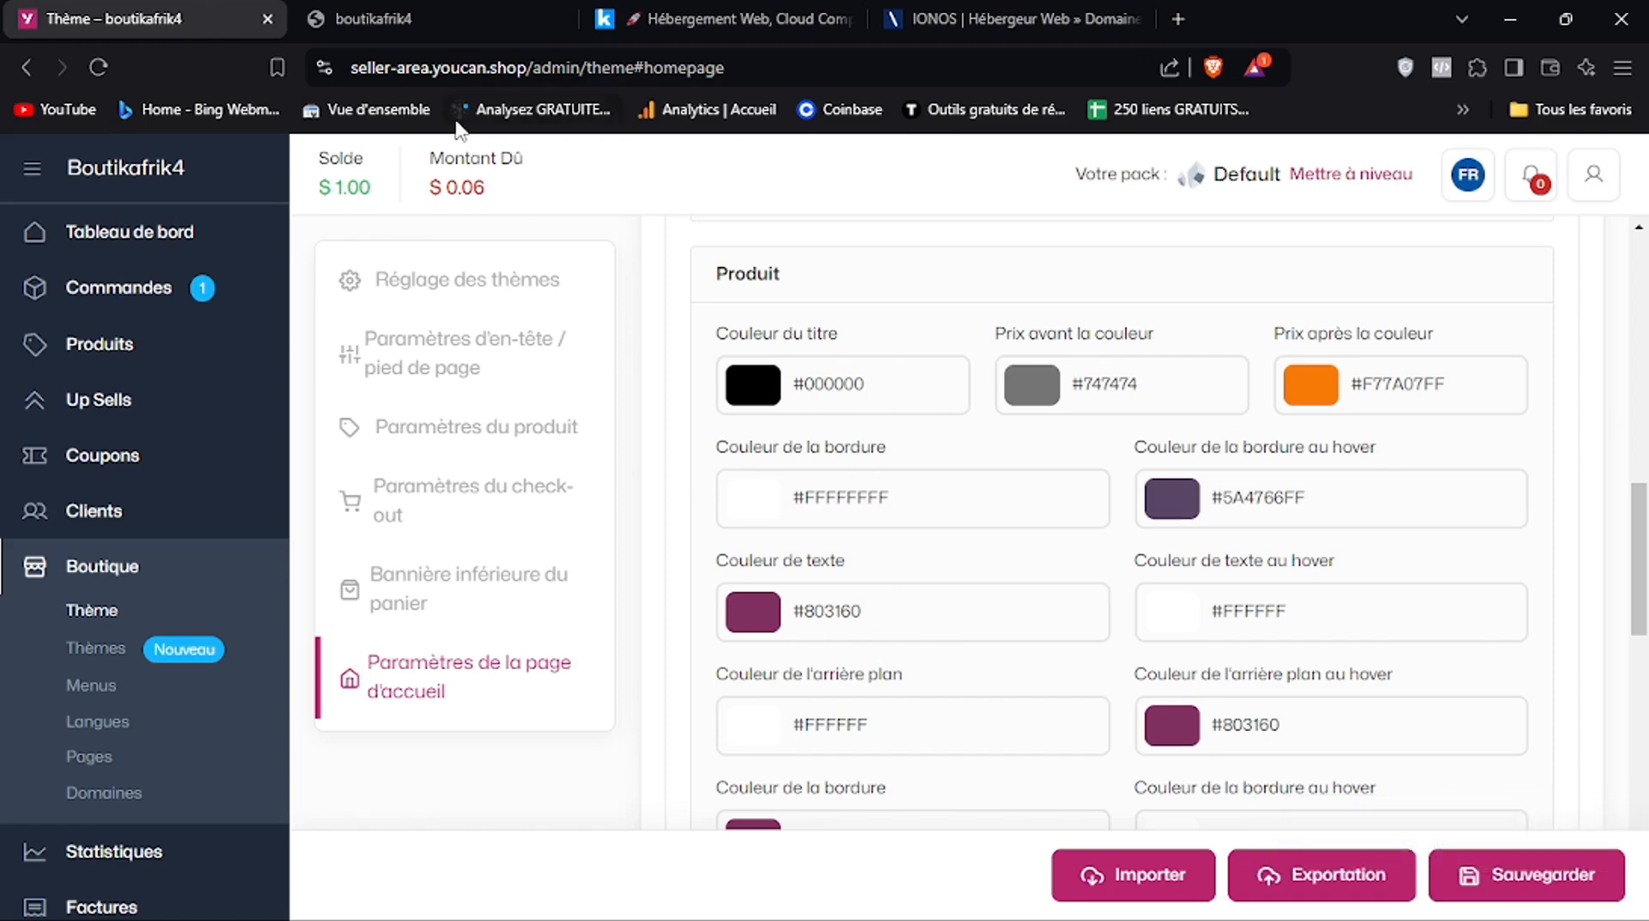
left_click(420, 16)
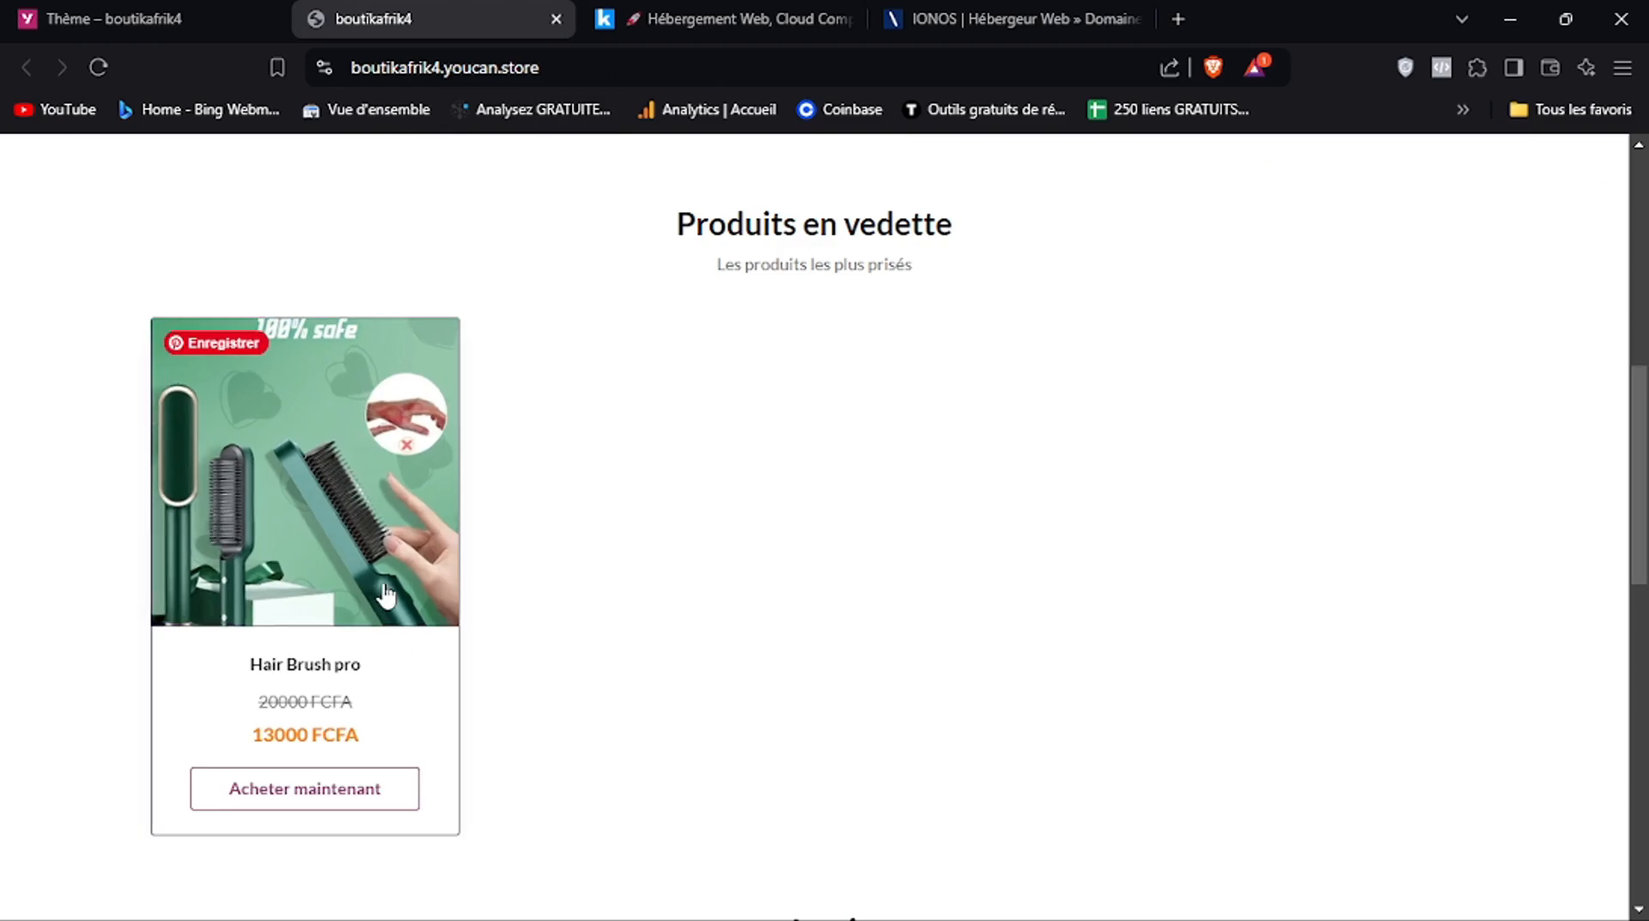
left_click(123, 9)
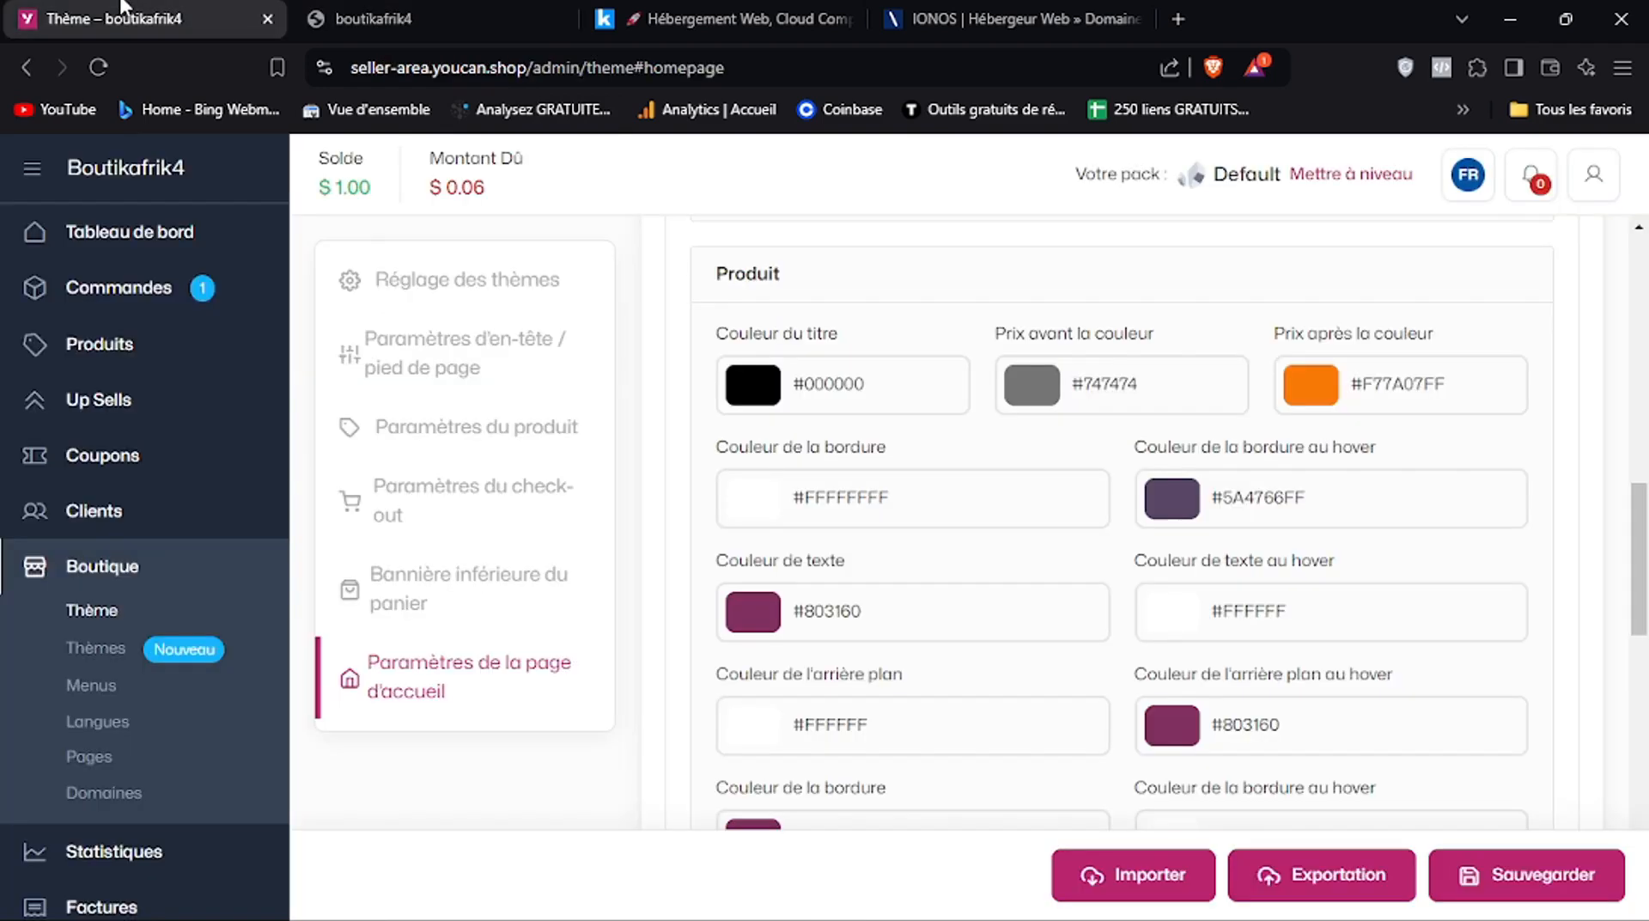
left_click(1380, 406)
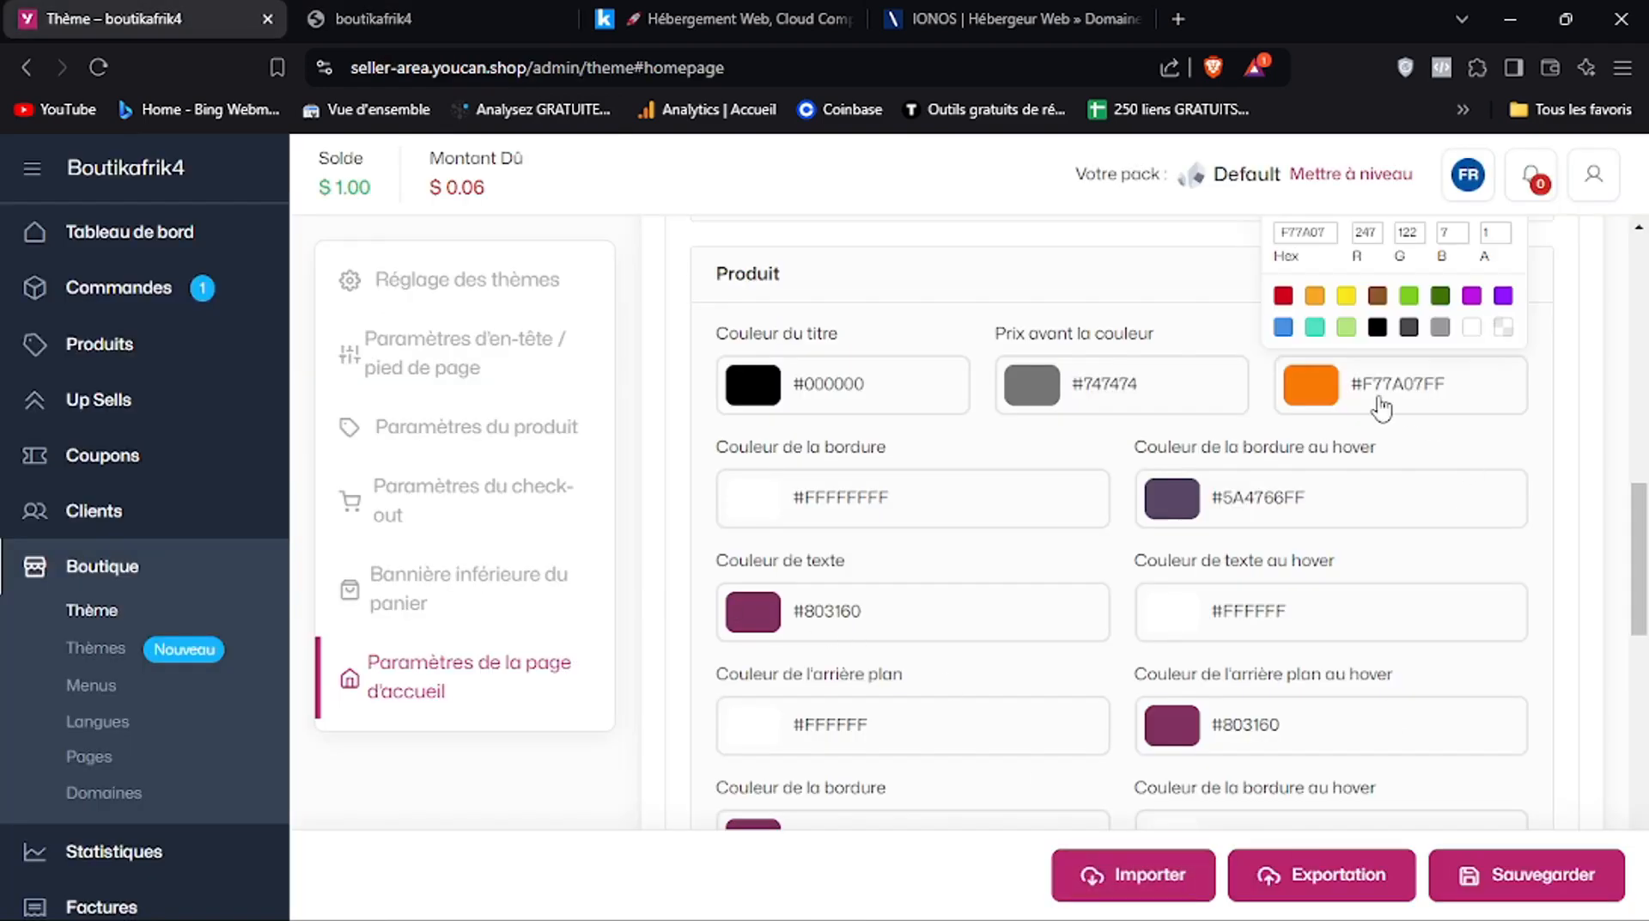
right_click(1306, 229)
left_click(1064, 336)
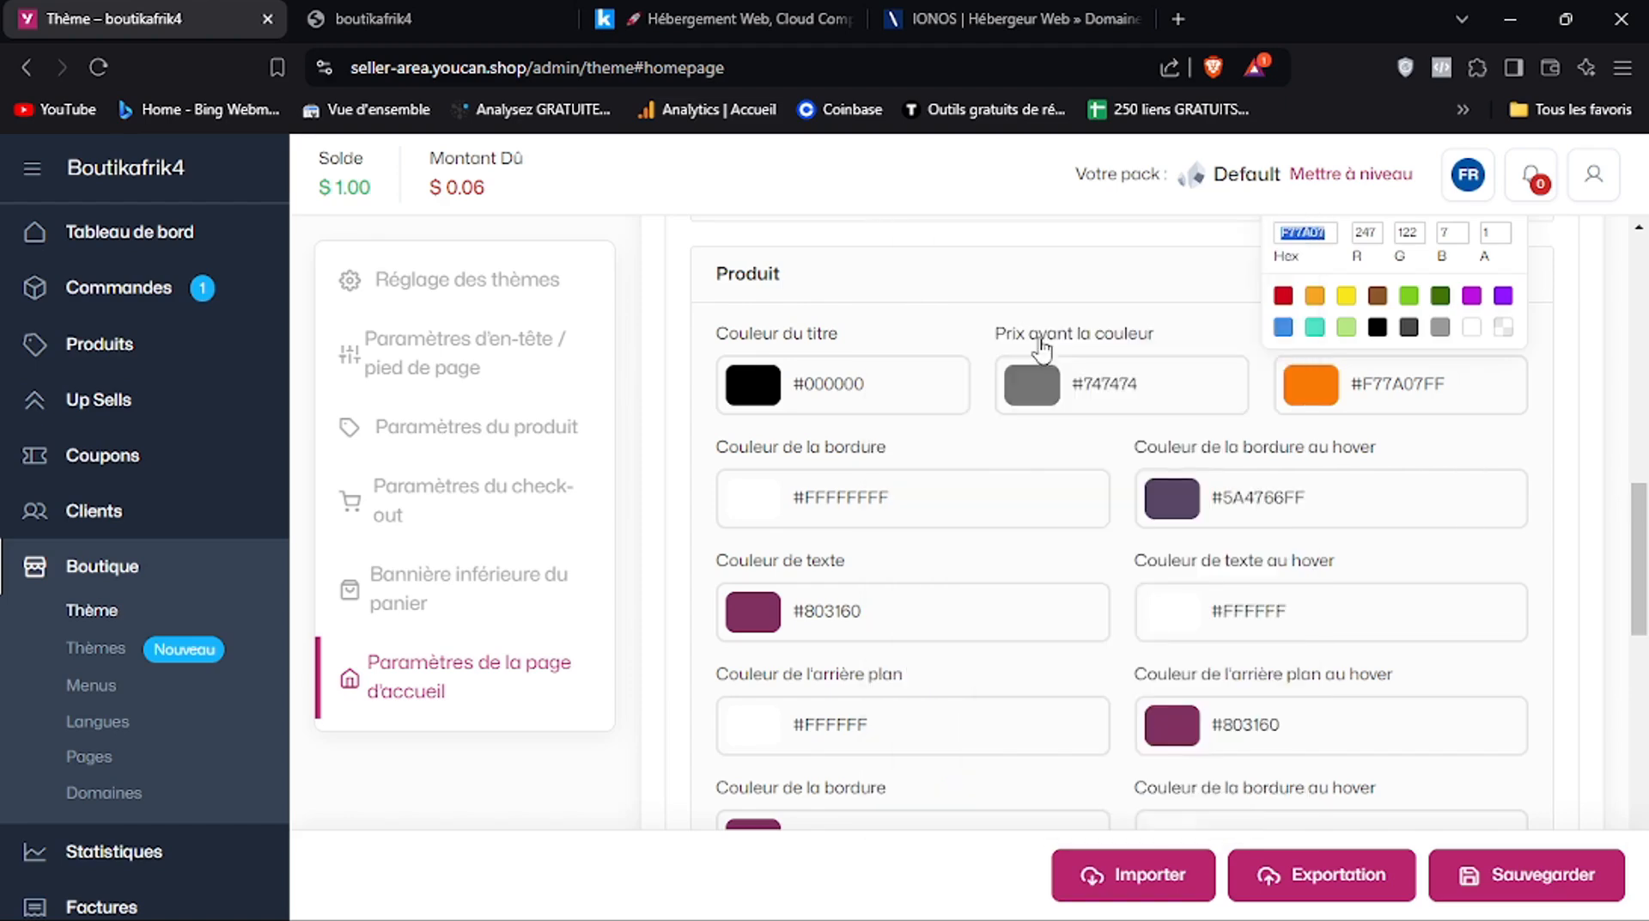
left_click(754, 638)
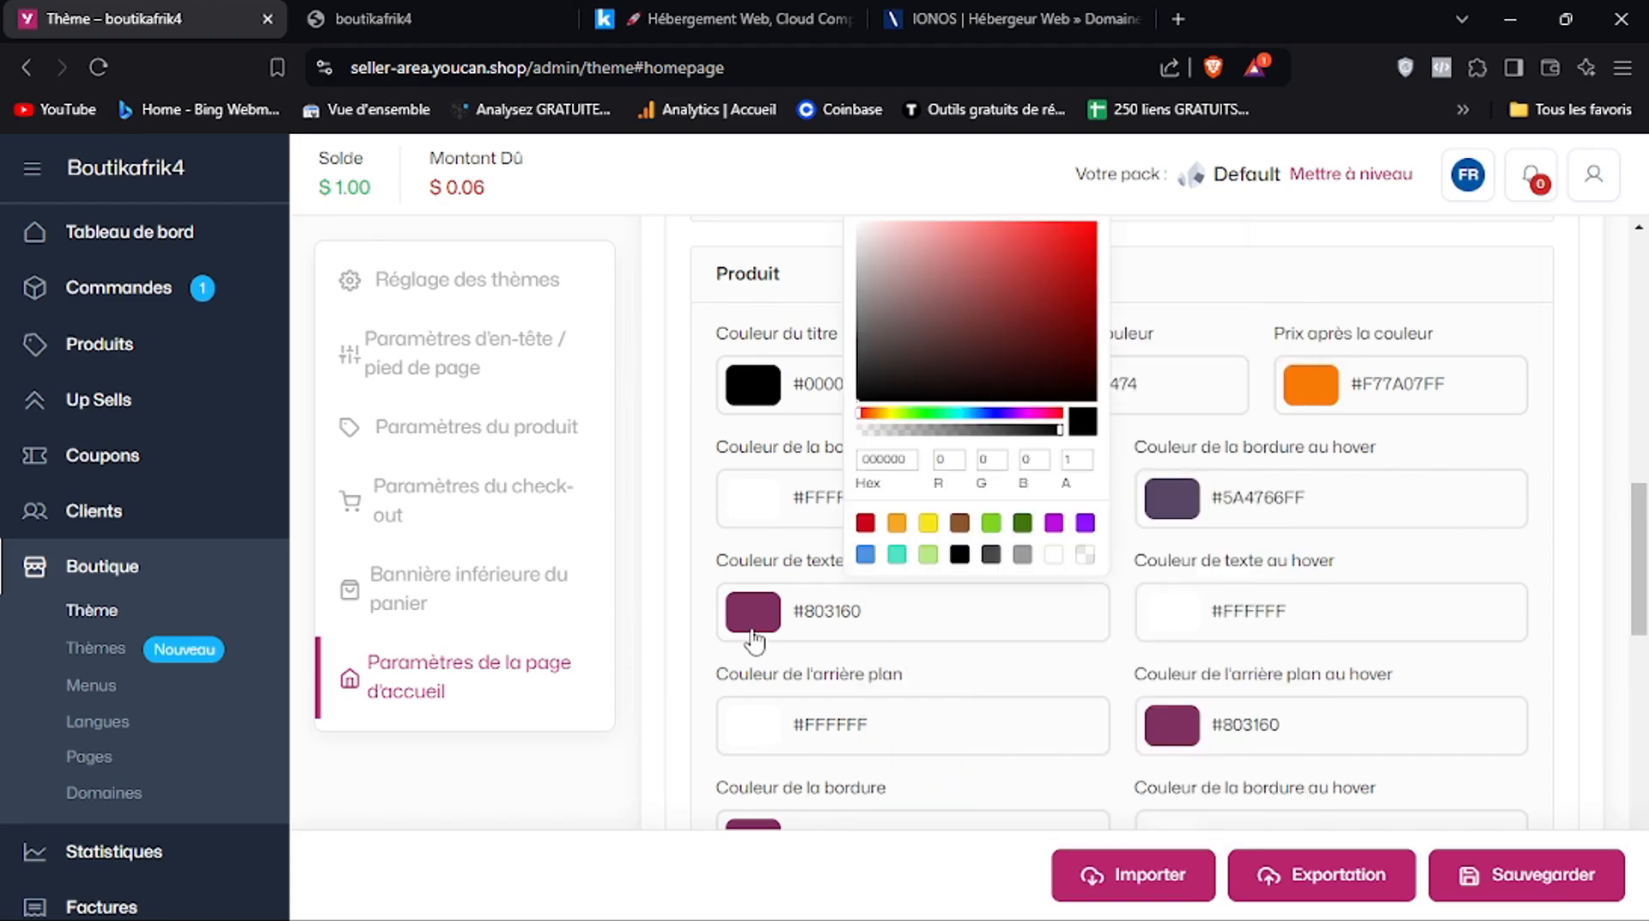
double_click(888, 458)
right_click(884, 459)
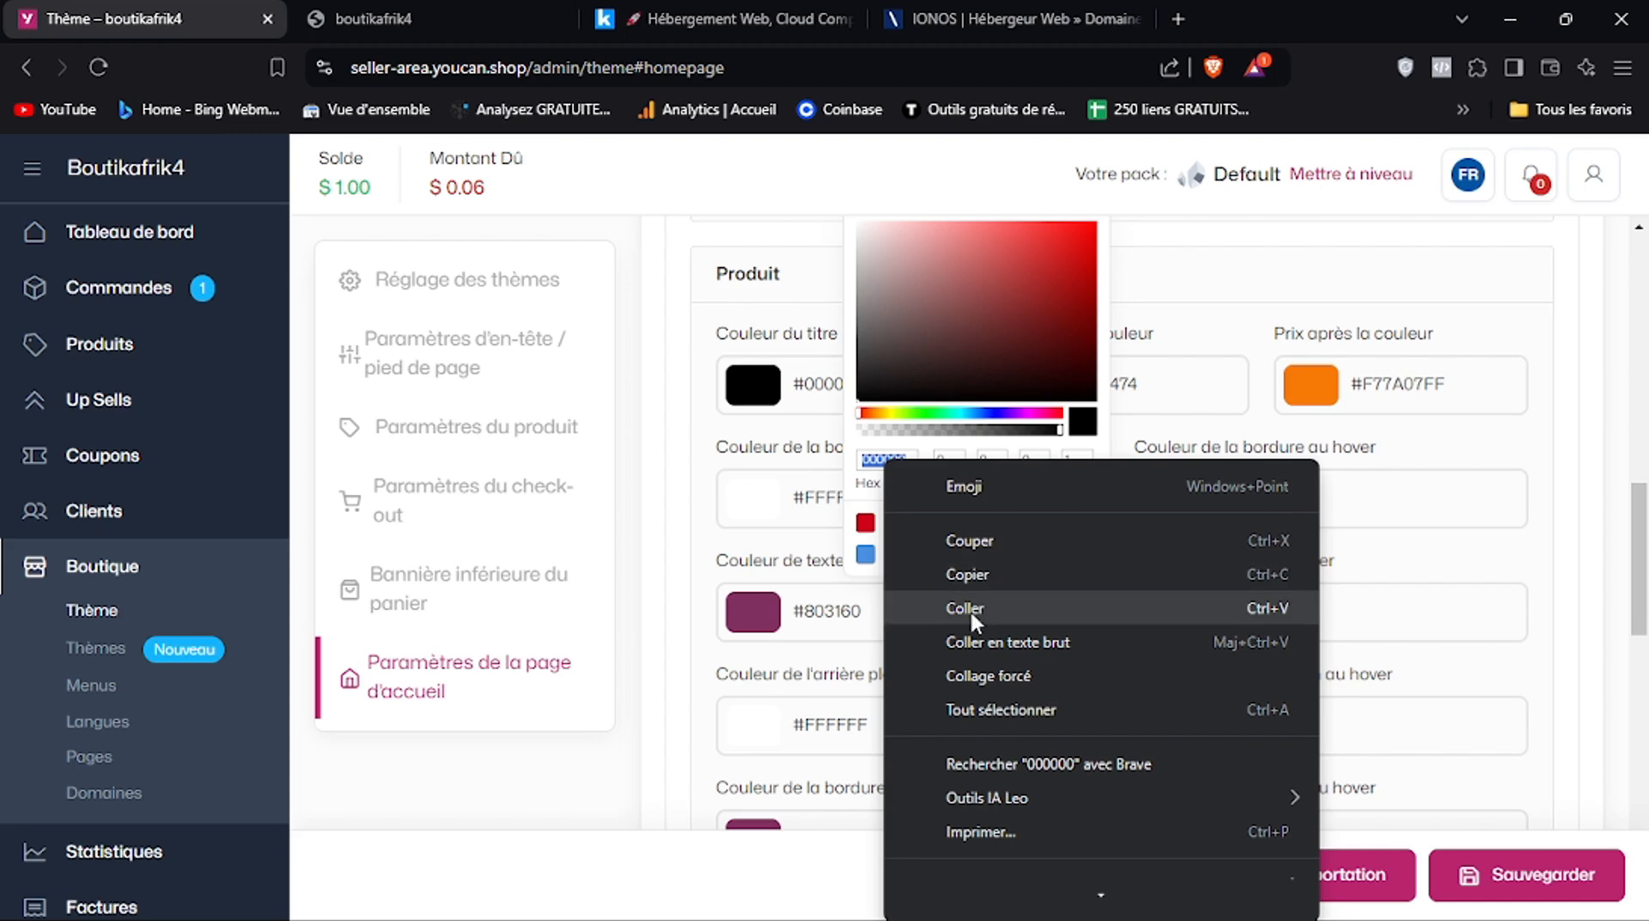
left_click(959, 584)
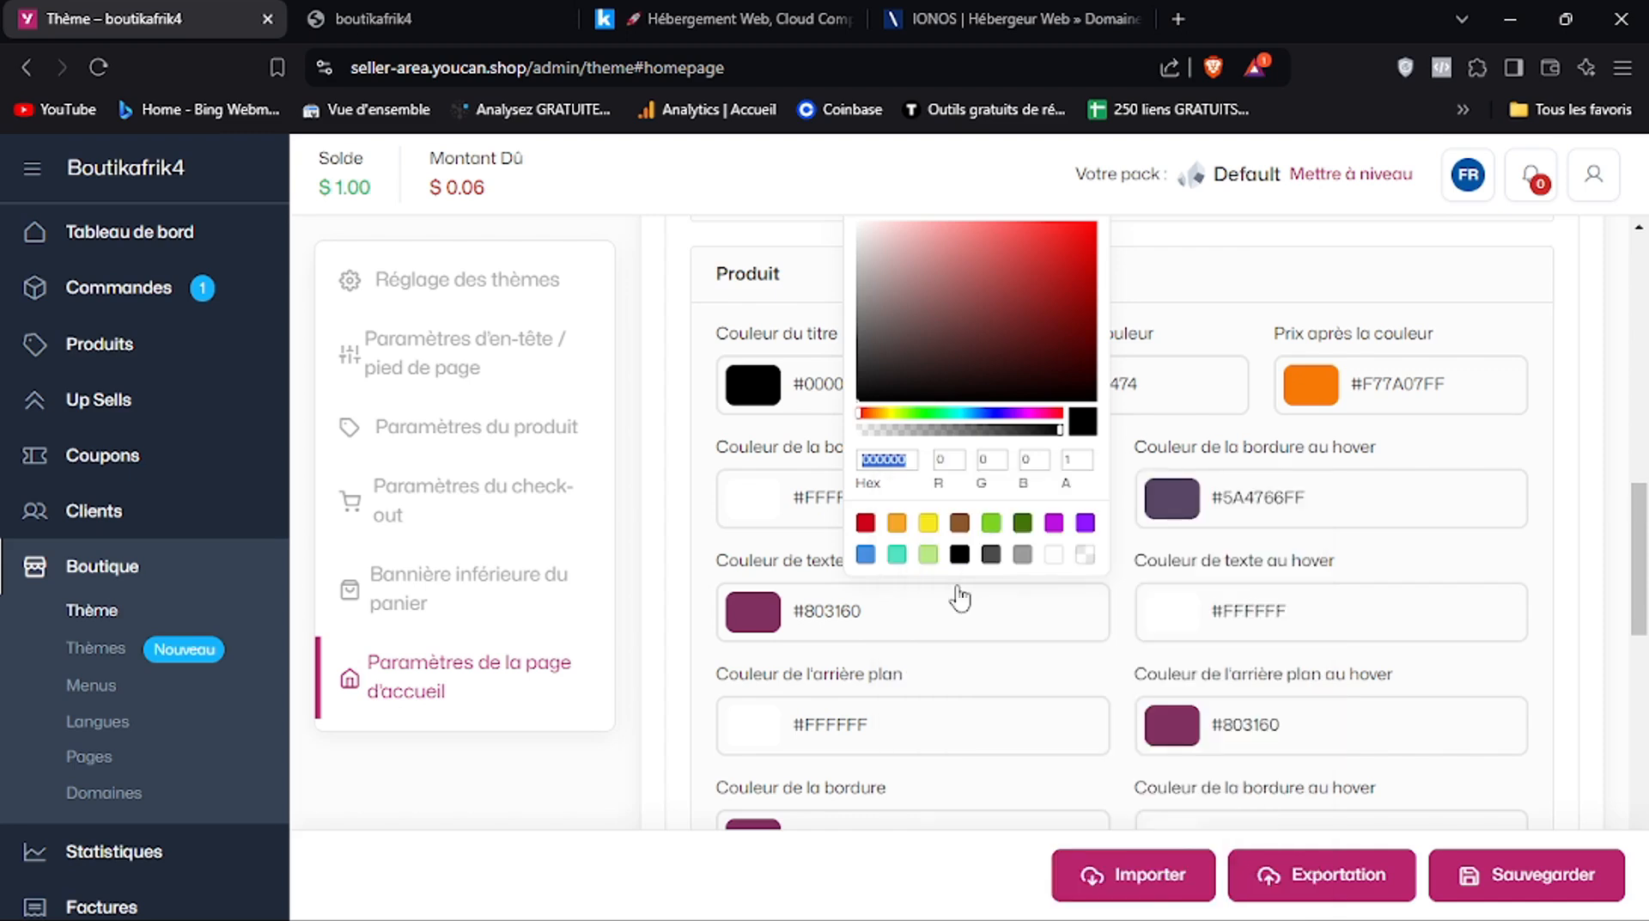
Copy the orange code F77A07 from "Prix après la couleur" and set the product's "Couleur de texte" to it
left_click(1312, 392)
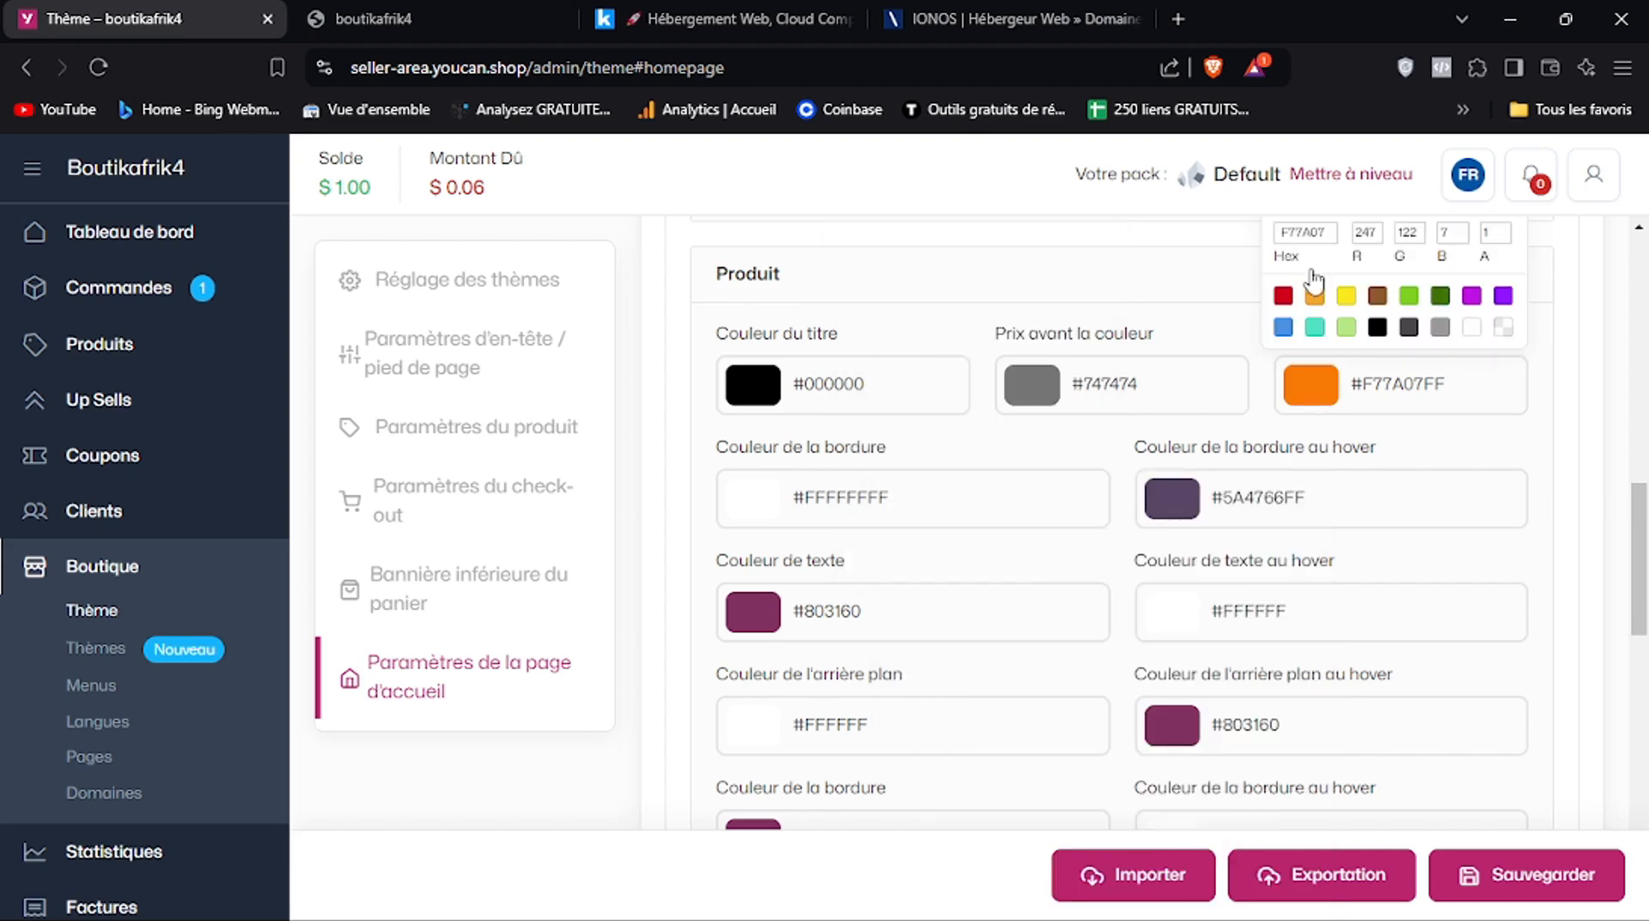
double_click(1305, 233)
right_click(1303, 233)
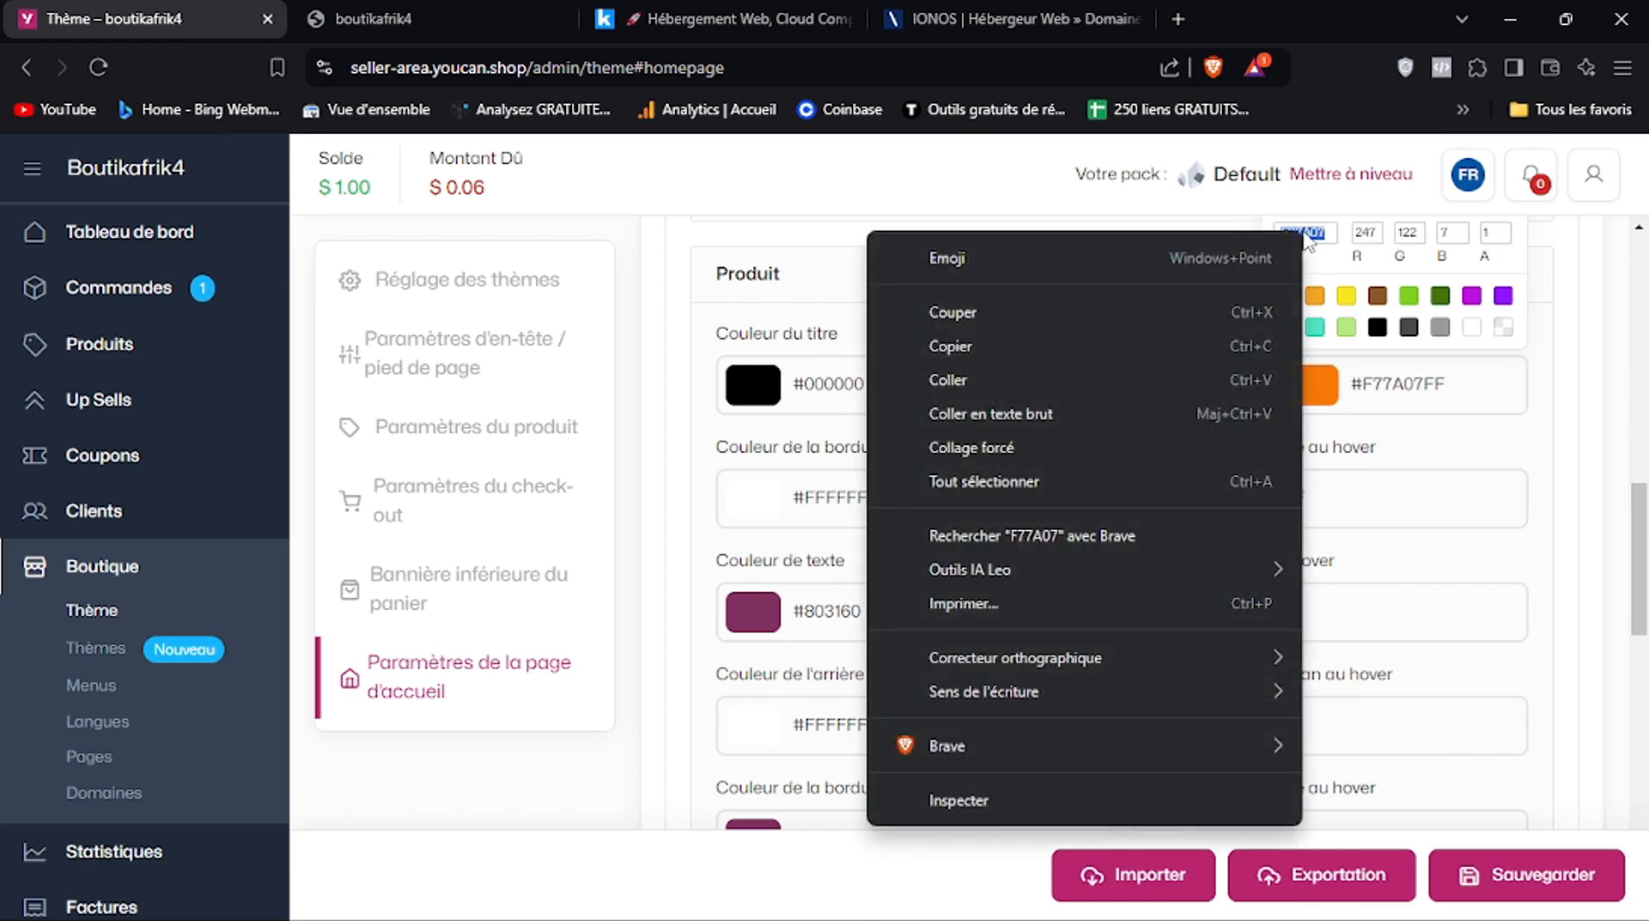
left_click(1068, 342)
left_click(754, 613)
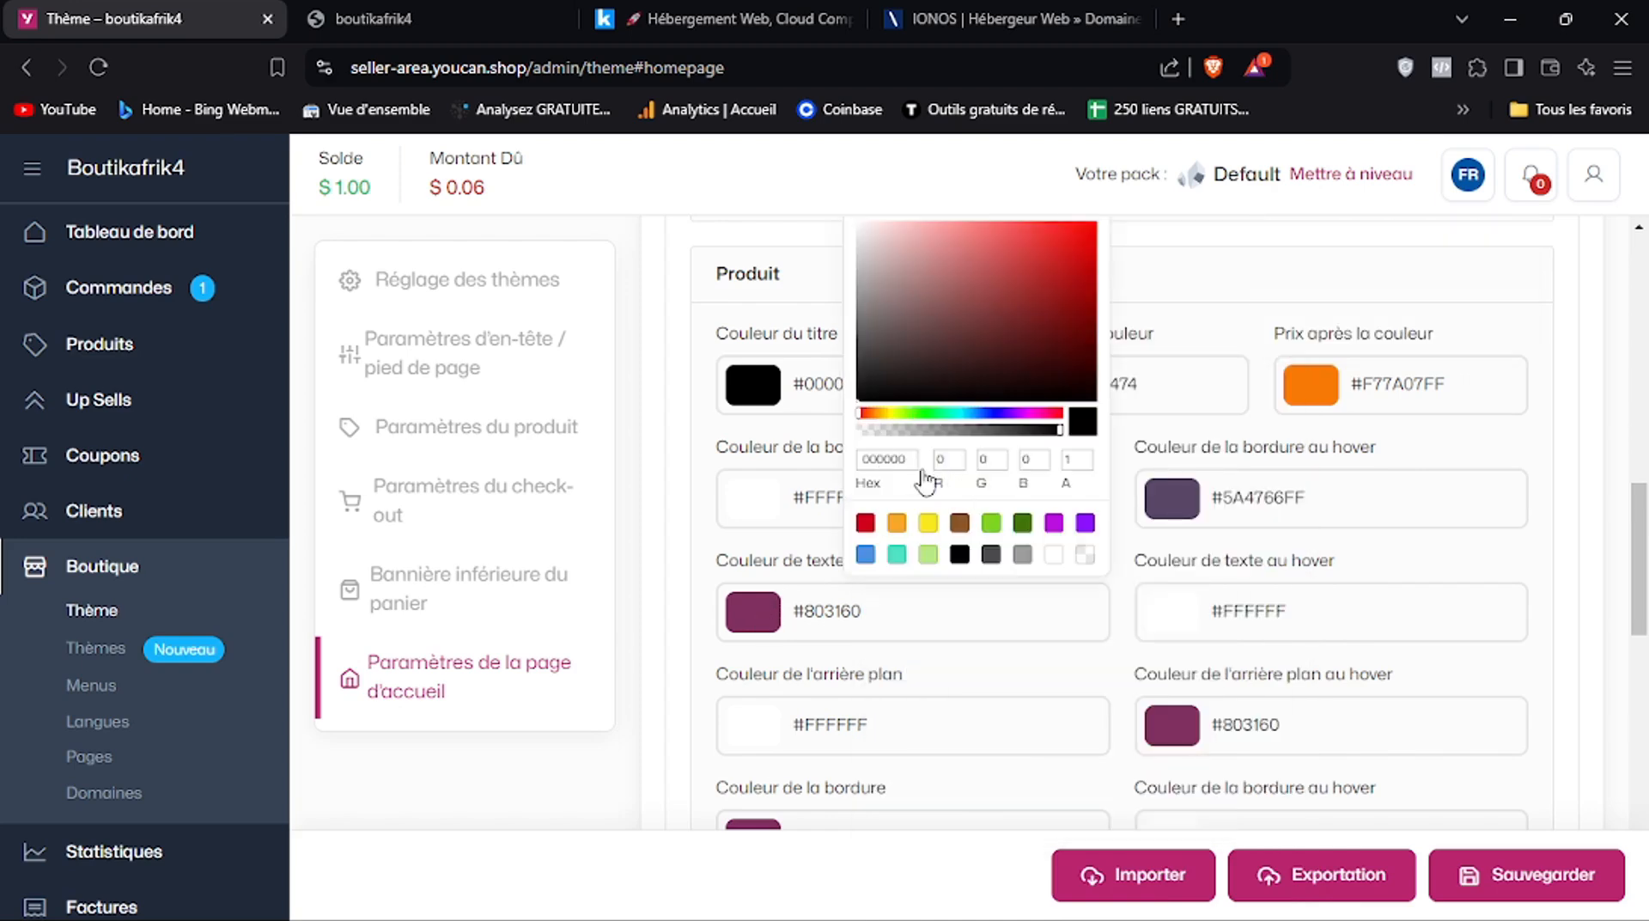
right_click(880, 454)
left_click(988, 601)
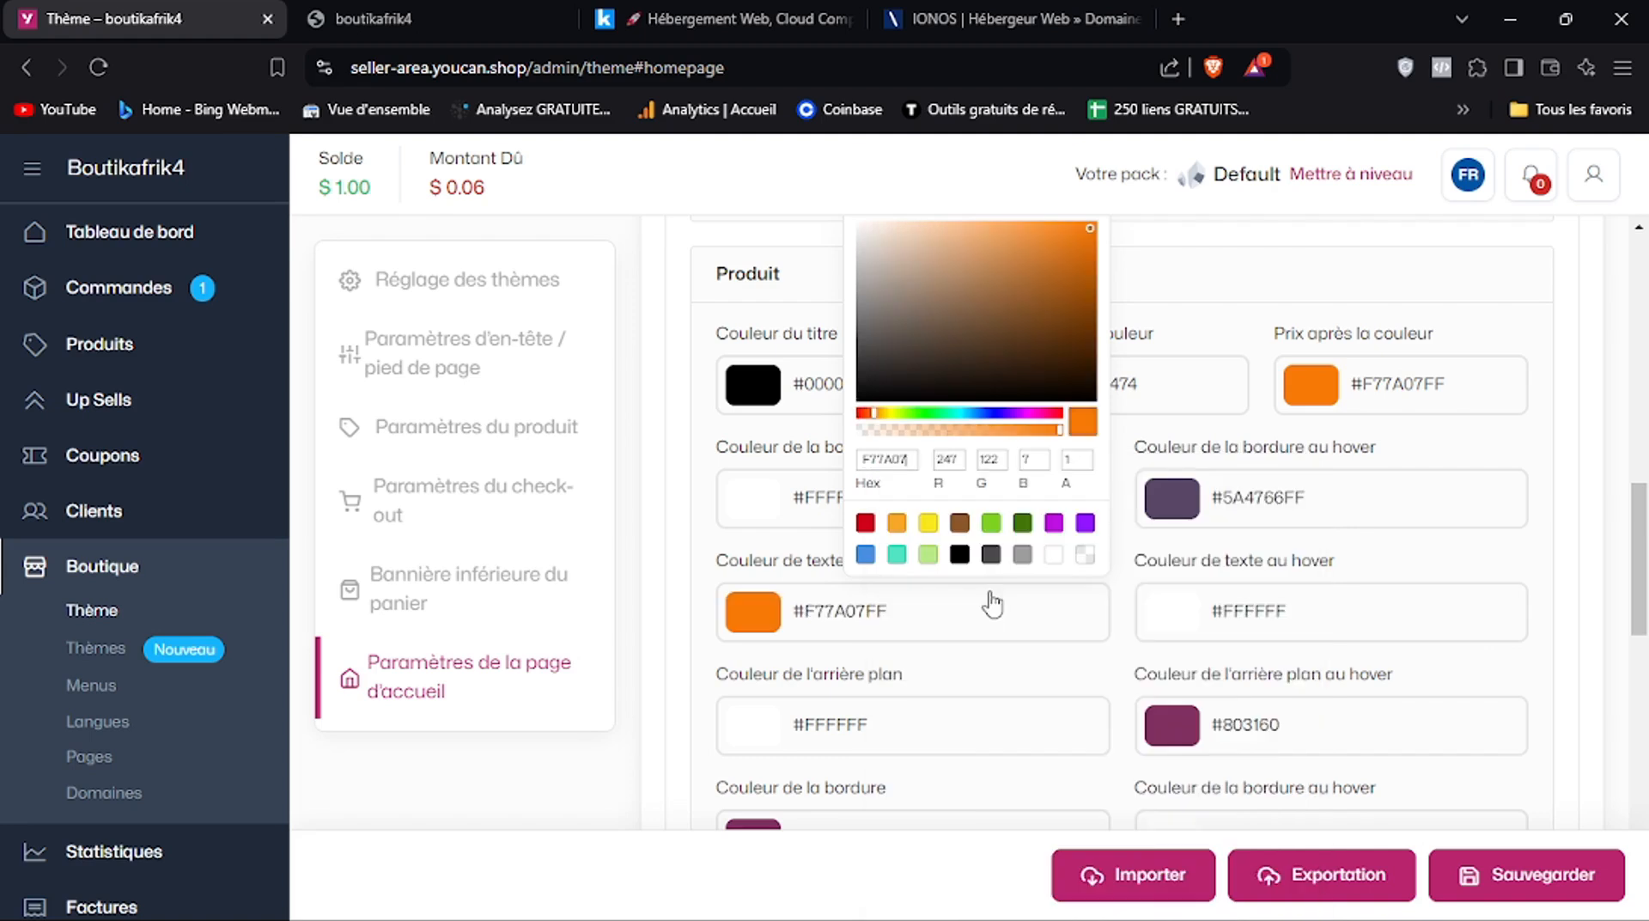
Set the product's "Couleur de l'arrière plan au hover" to F77A07
left_click(1182, 740)
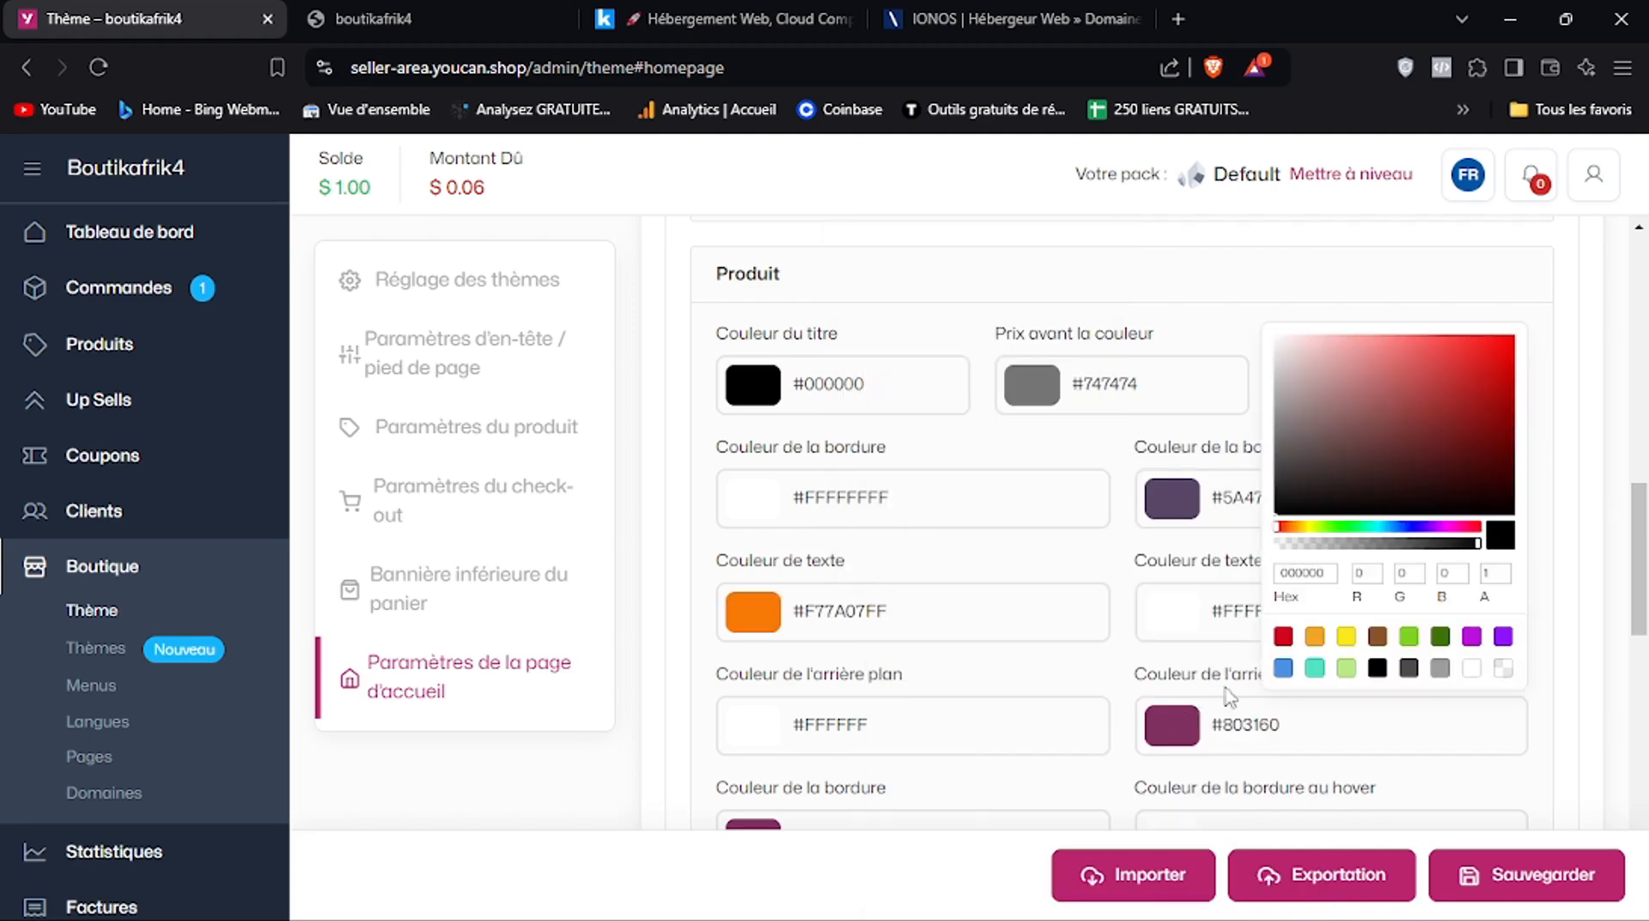
double_click(1311, 575)
right_click(1311, 575)
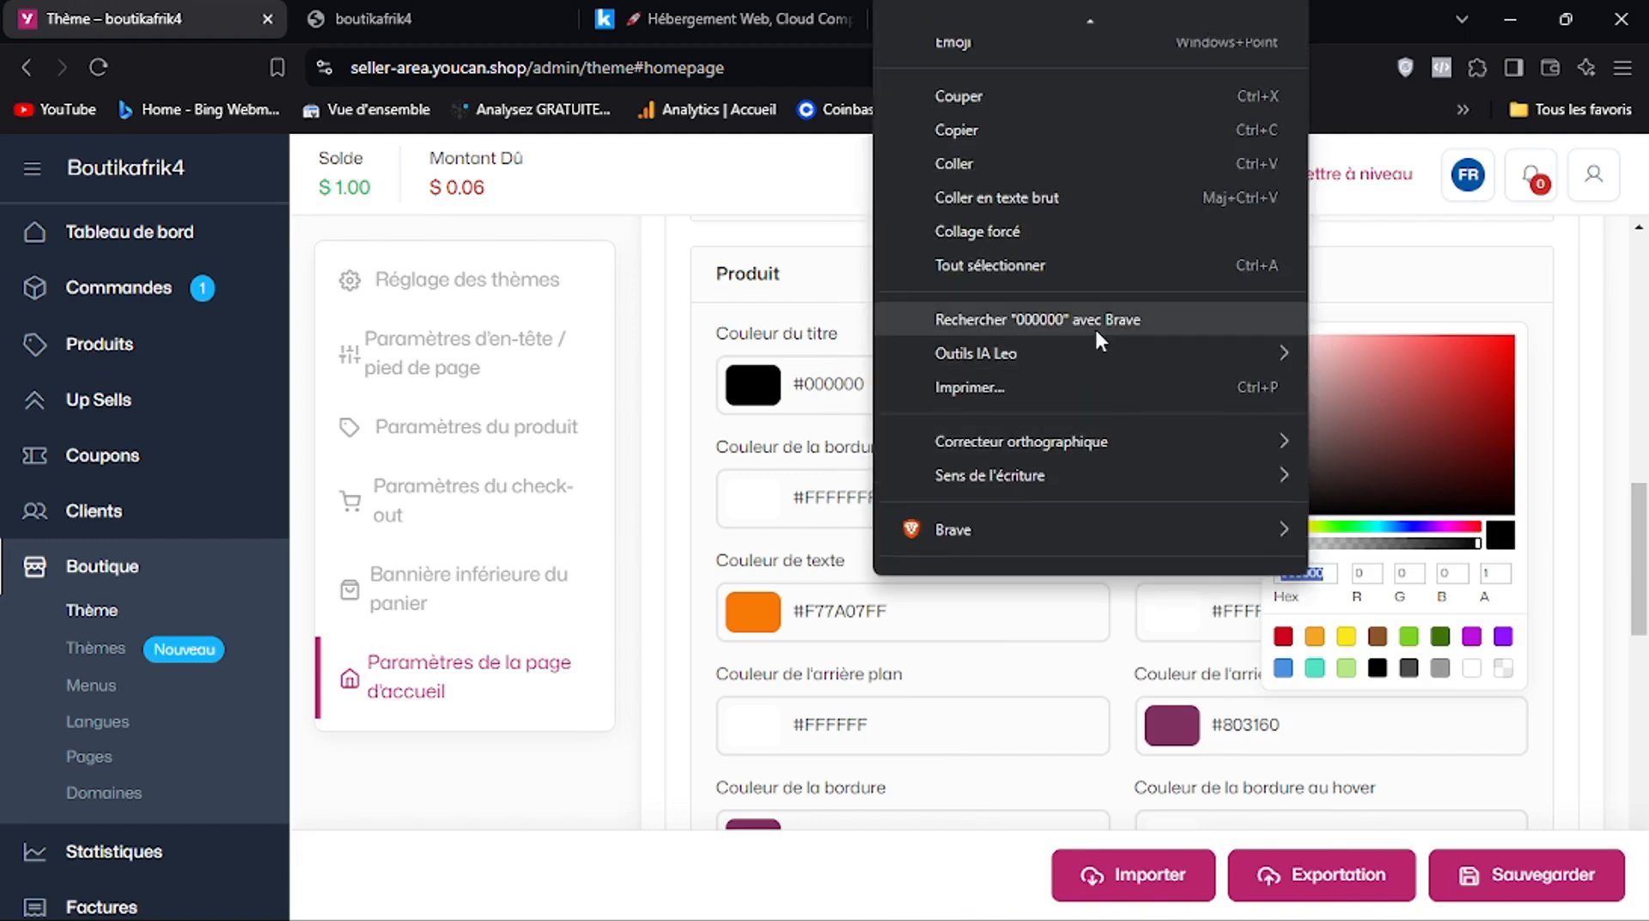
left_click(990, 164)
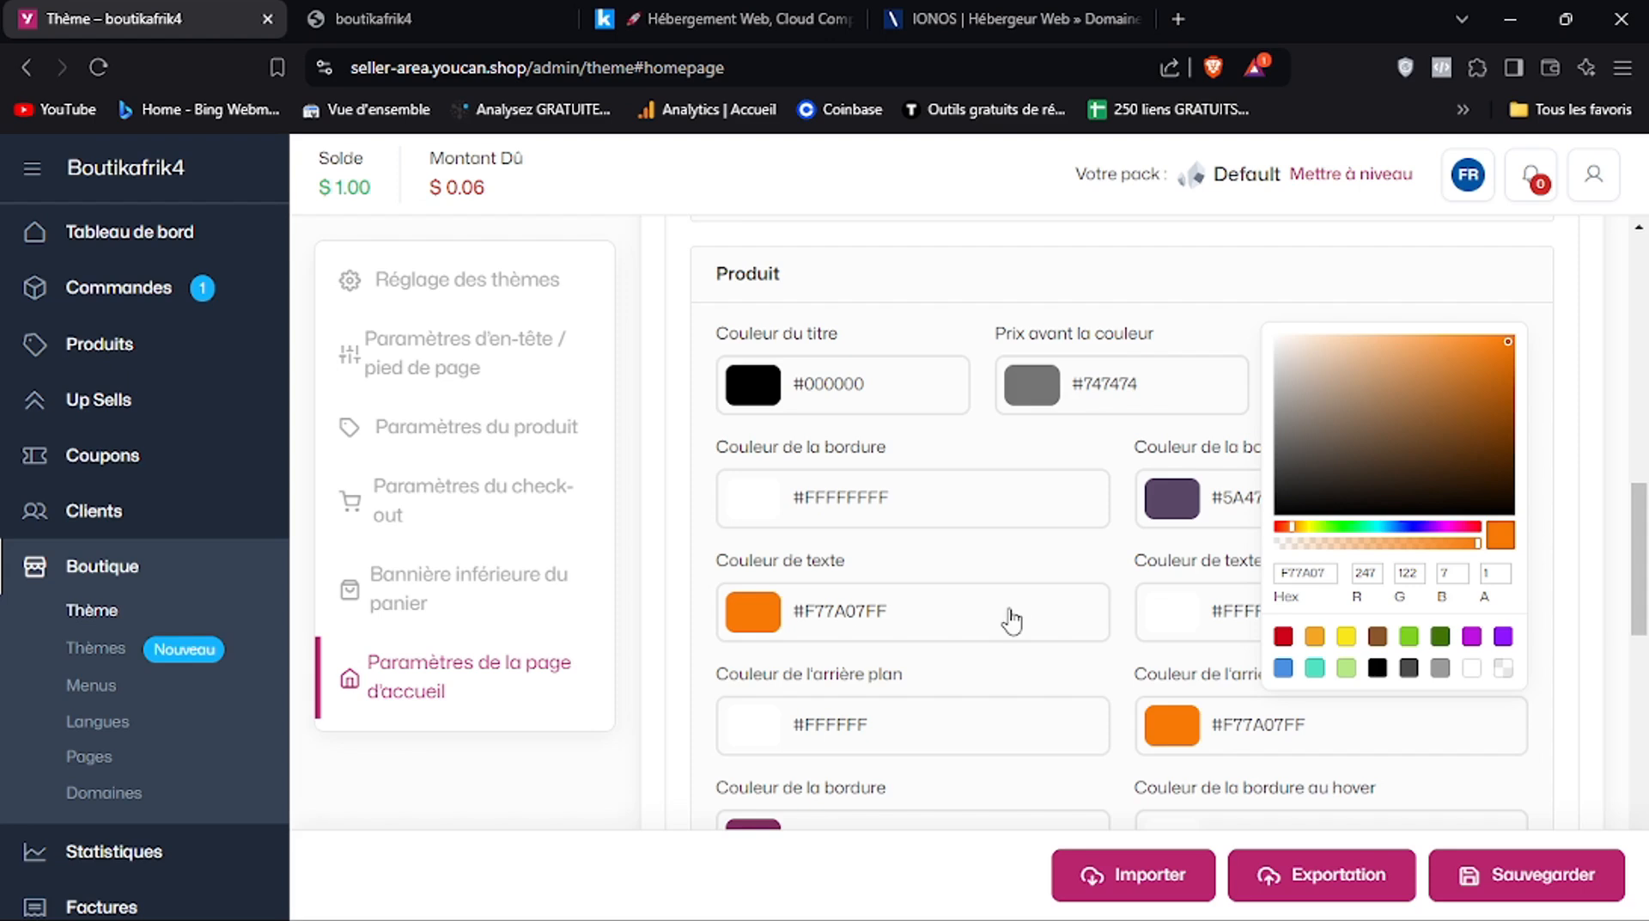
left_click(1566, 584)
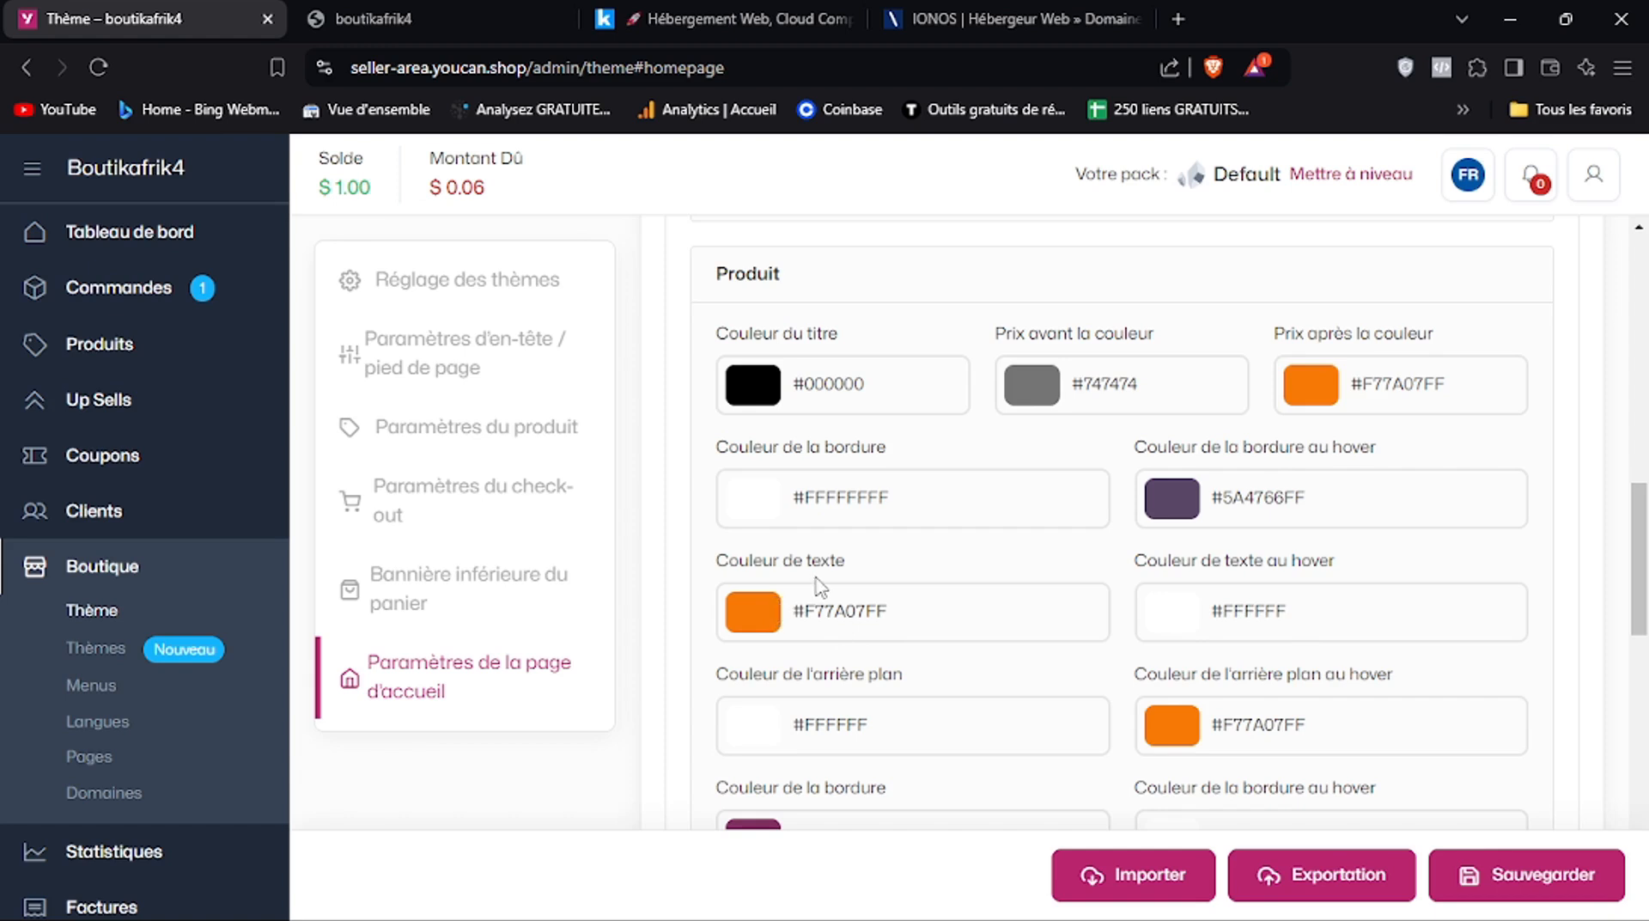
Save the theme settings and reload the storefront homepage to check the Hair Brush pro card's "Acheter maintenant" button
left_click(446, 10)
left_click(121, 19)
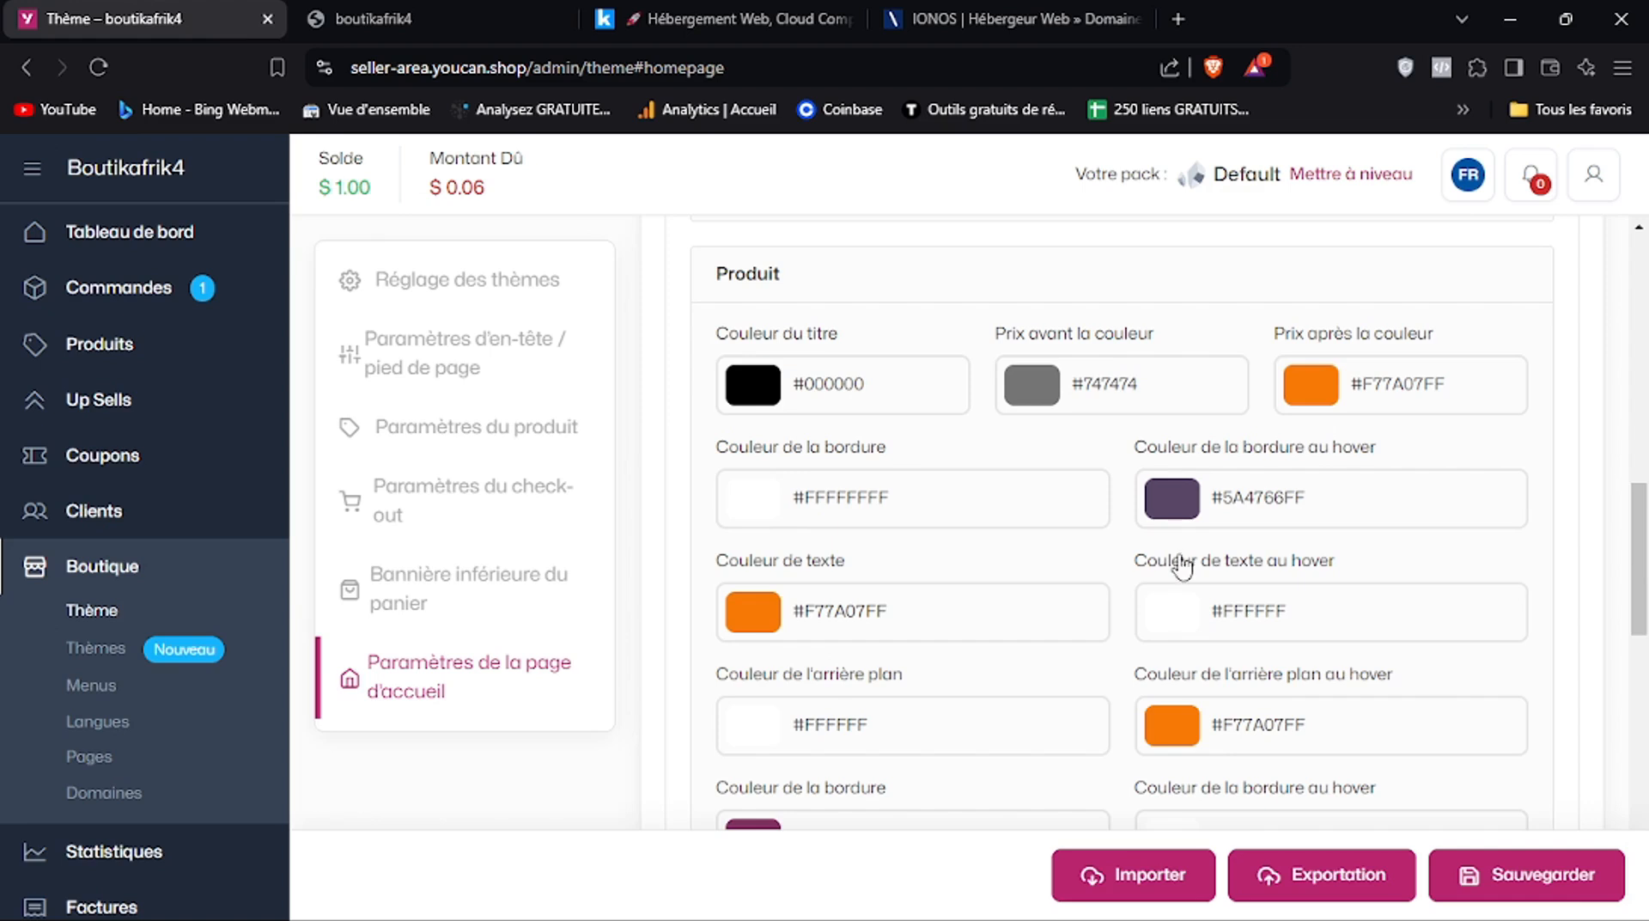
left_click(1517, 859)
left_click(434, 18)
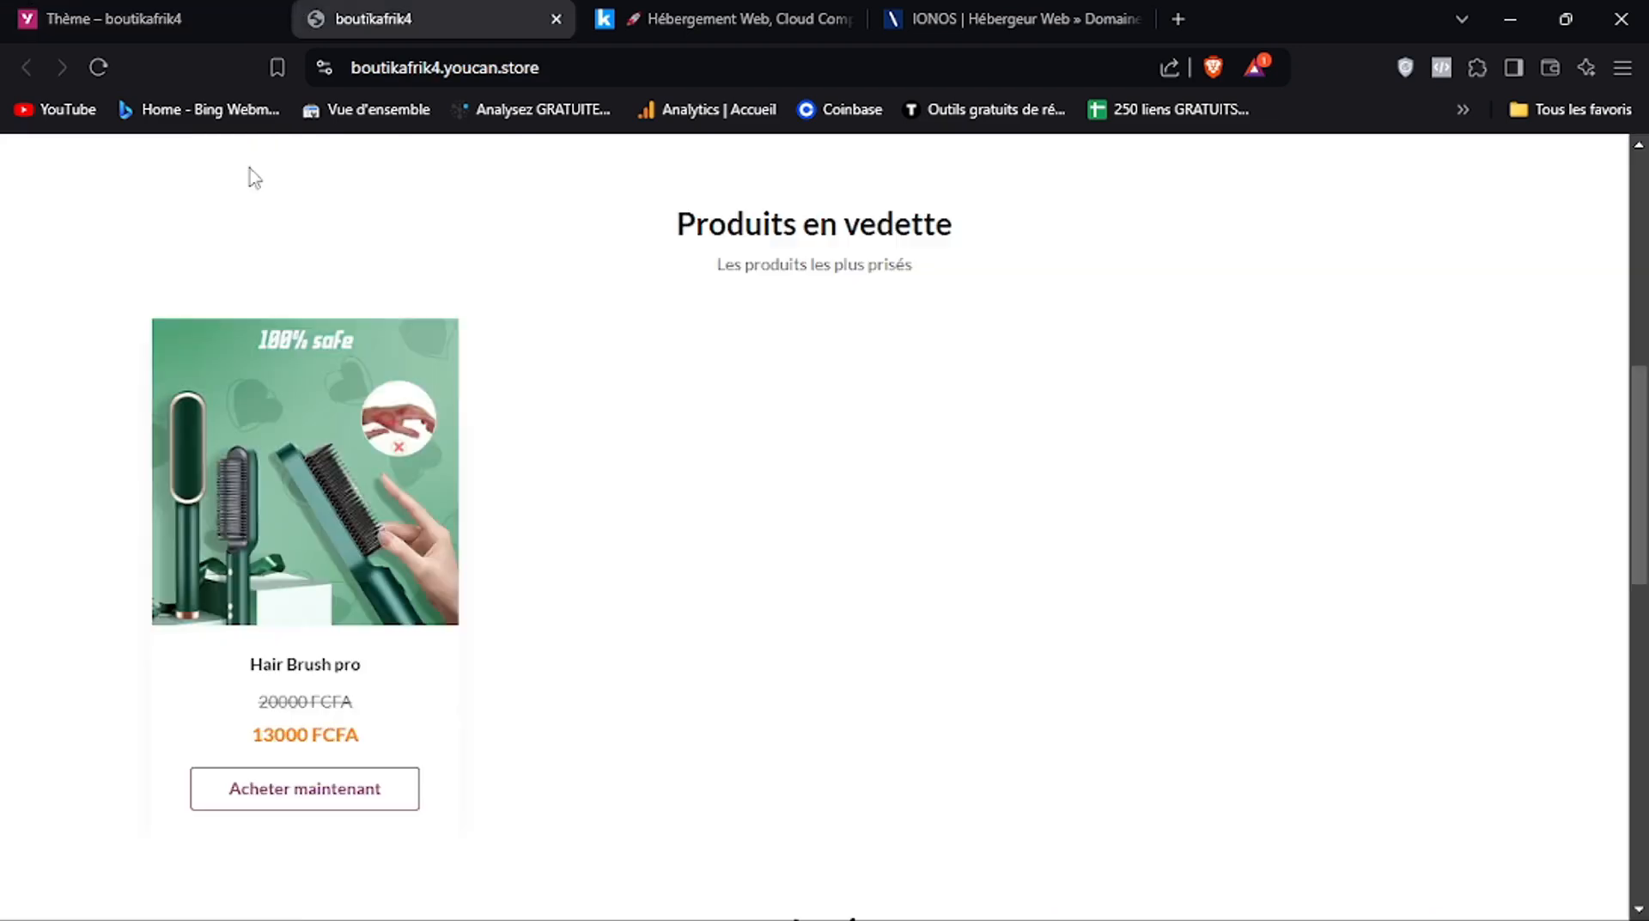
left_click(108, 73)
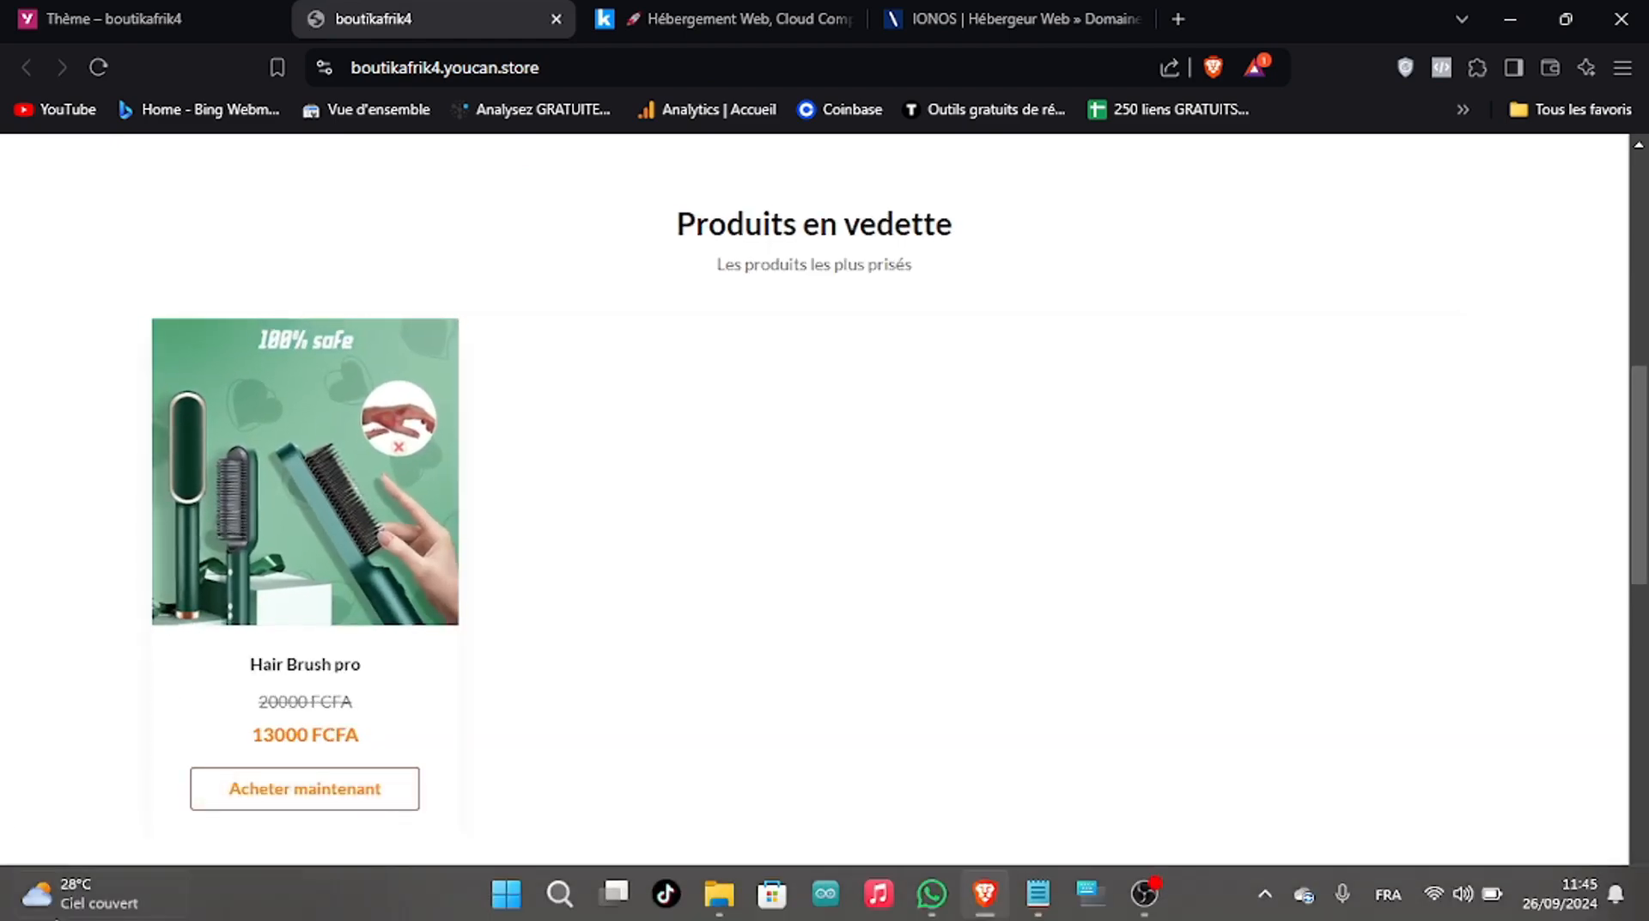
mouse_move(77, 864)
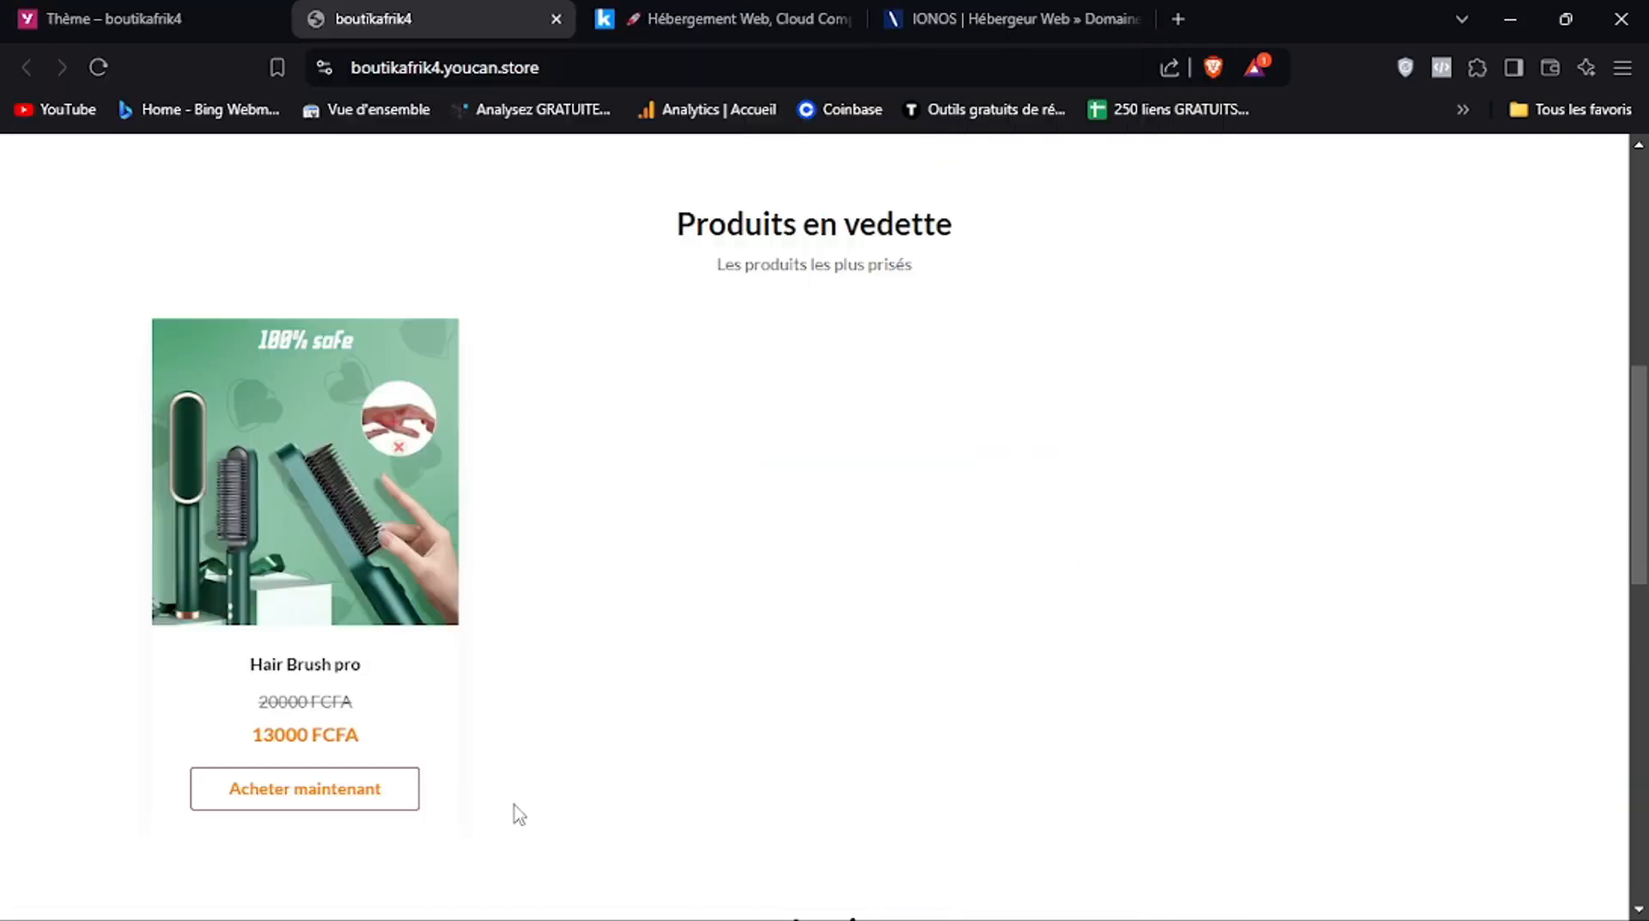
Set the product's second "Couleur de la bordure", the one for the buy button, to white, FFFFFF
left_click(221, 14)
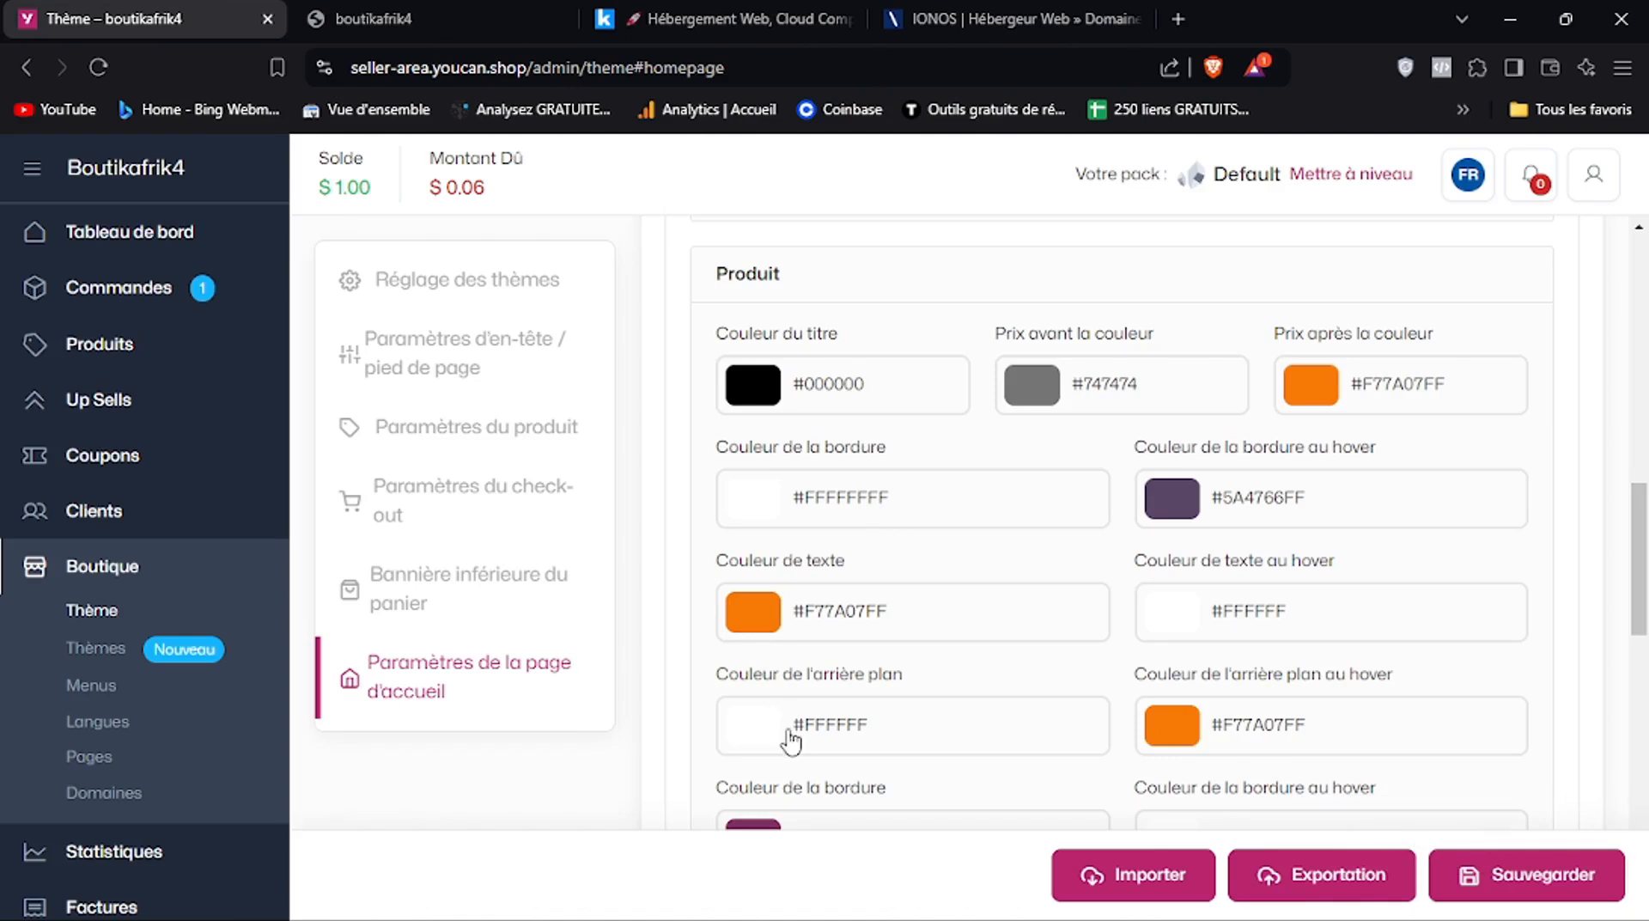
key("ctrl+Tab")
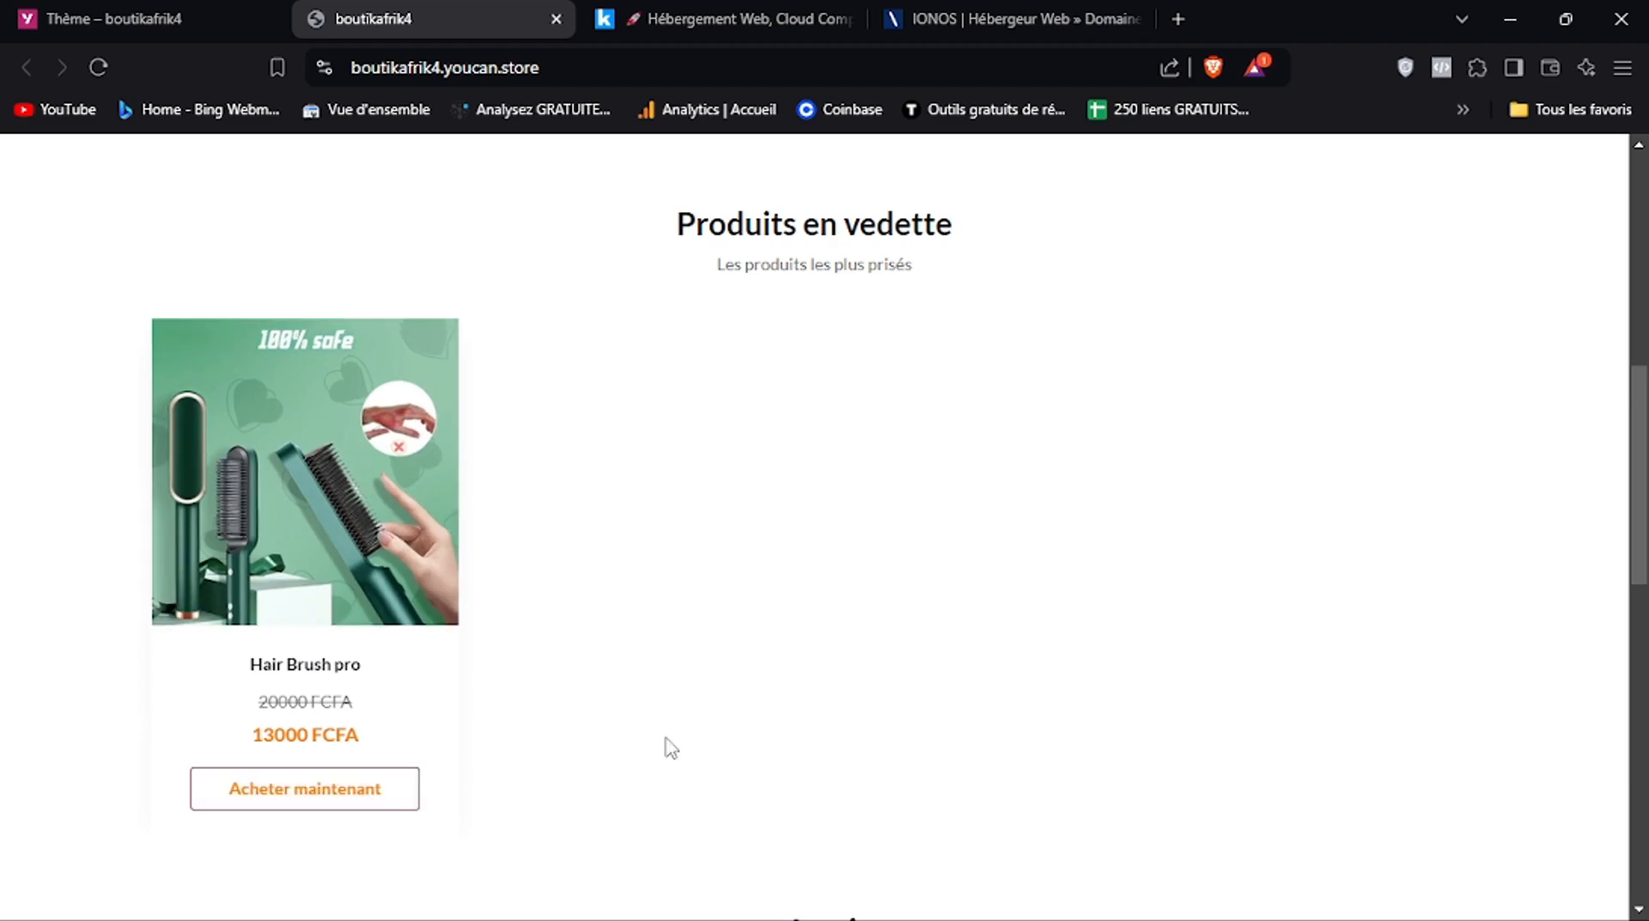
left_click(249, 12)
scroll(1644, 606, "down", 1)
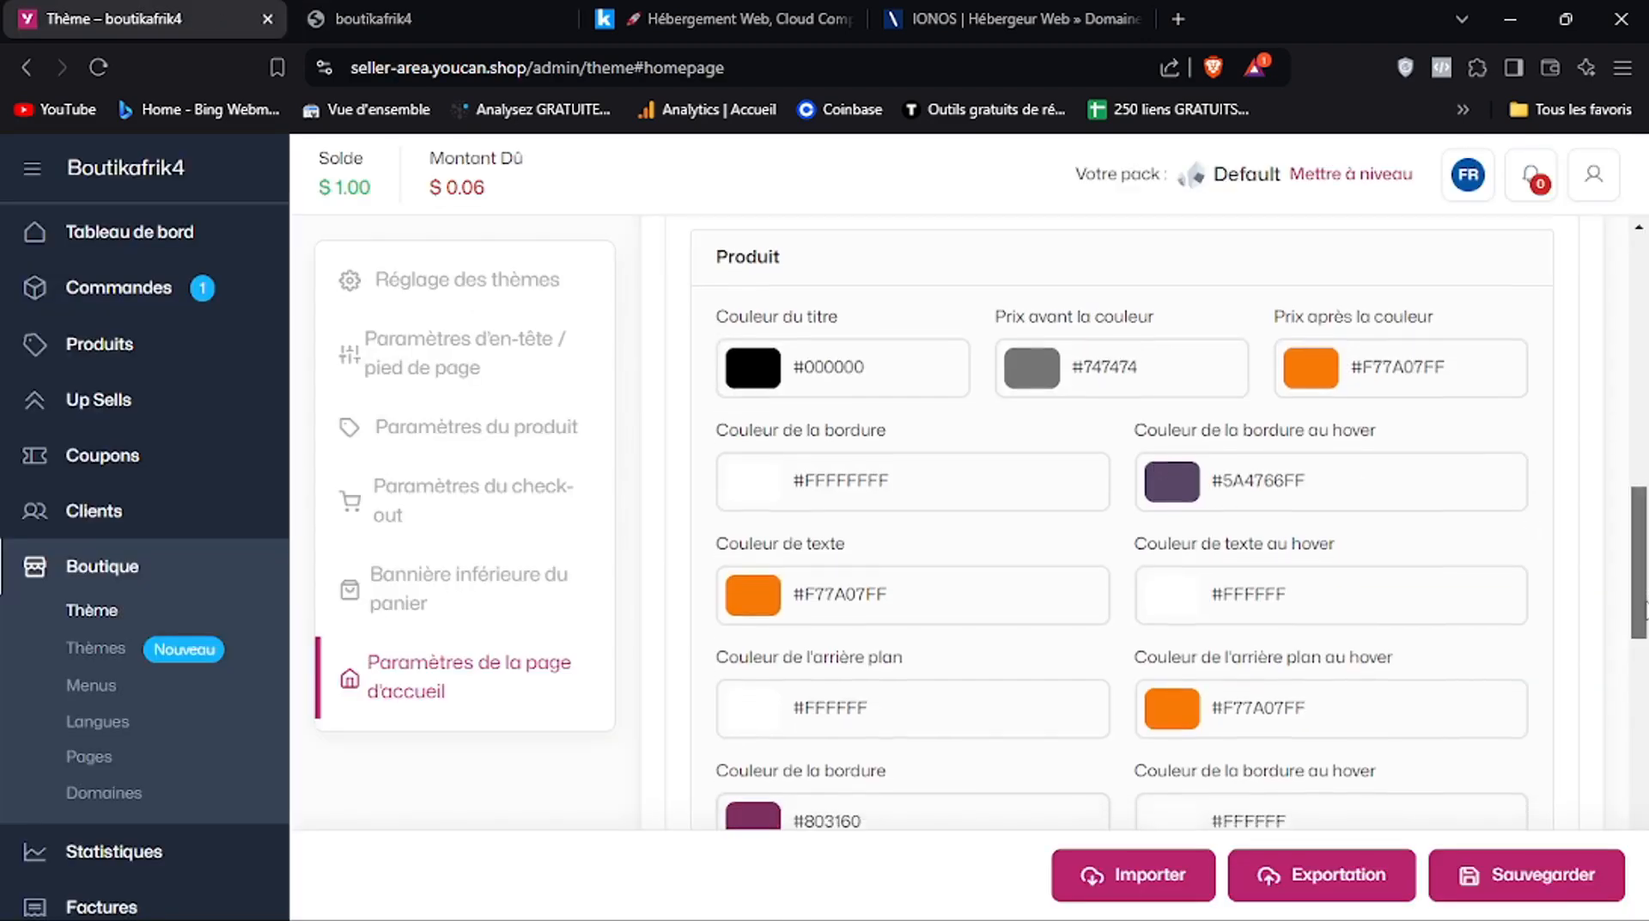
scroll(1644, 606, "down", 3)
left_click(752, 560)
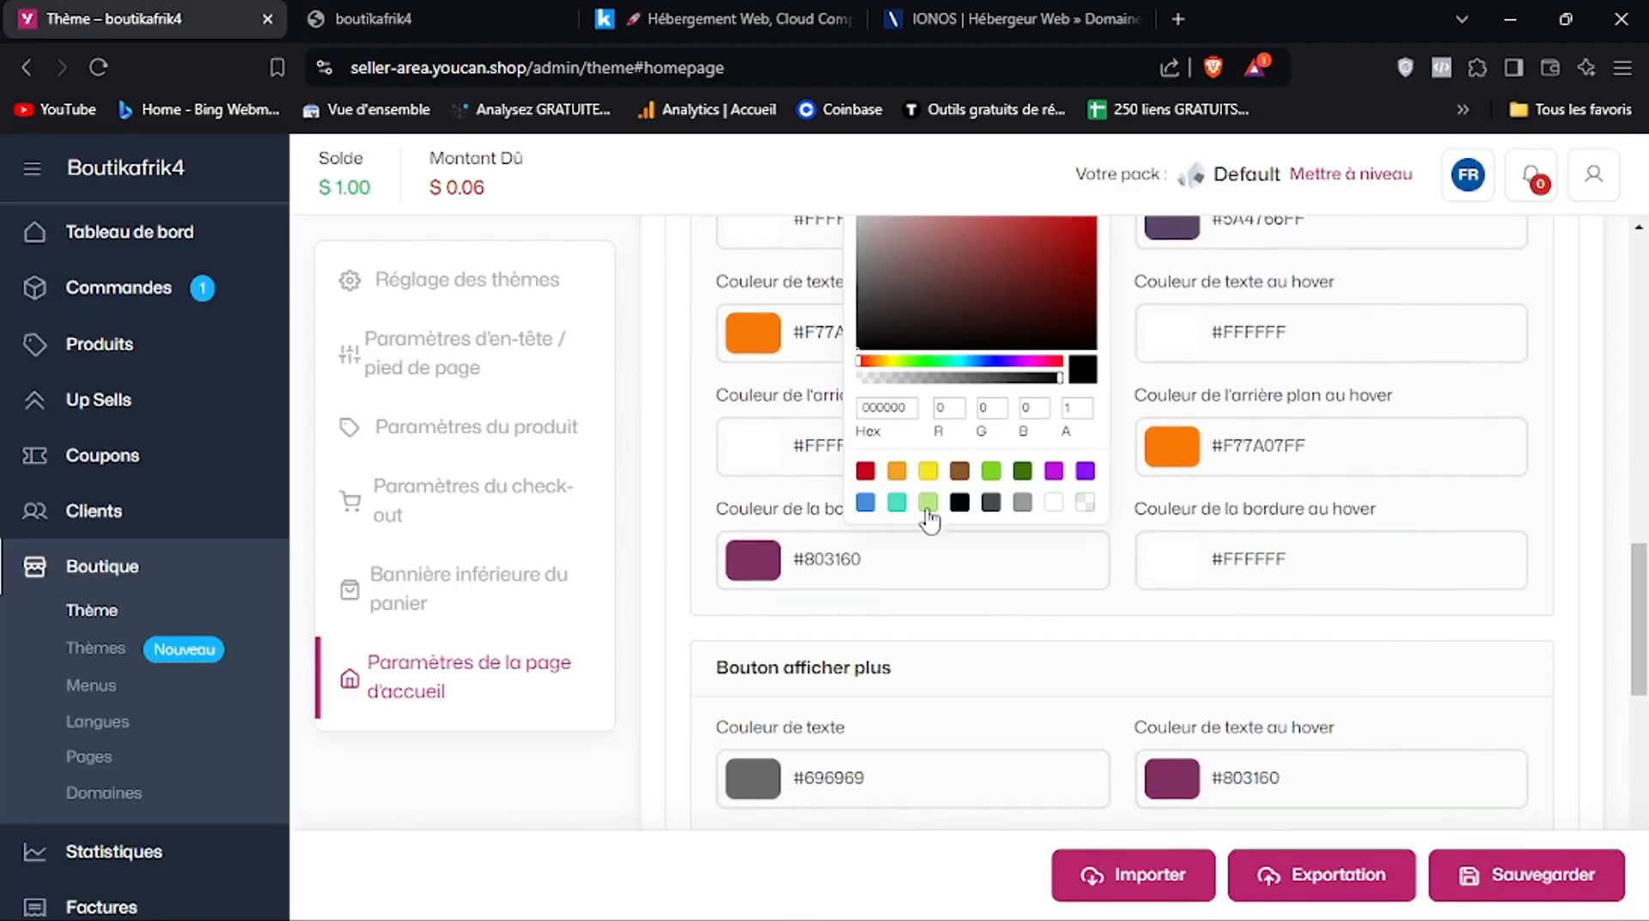
left_click(1054, 503)
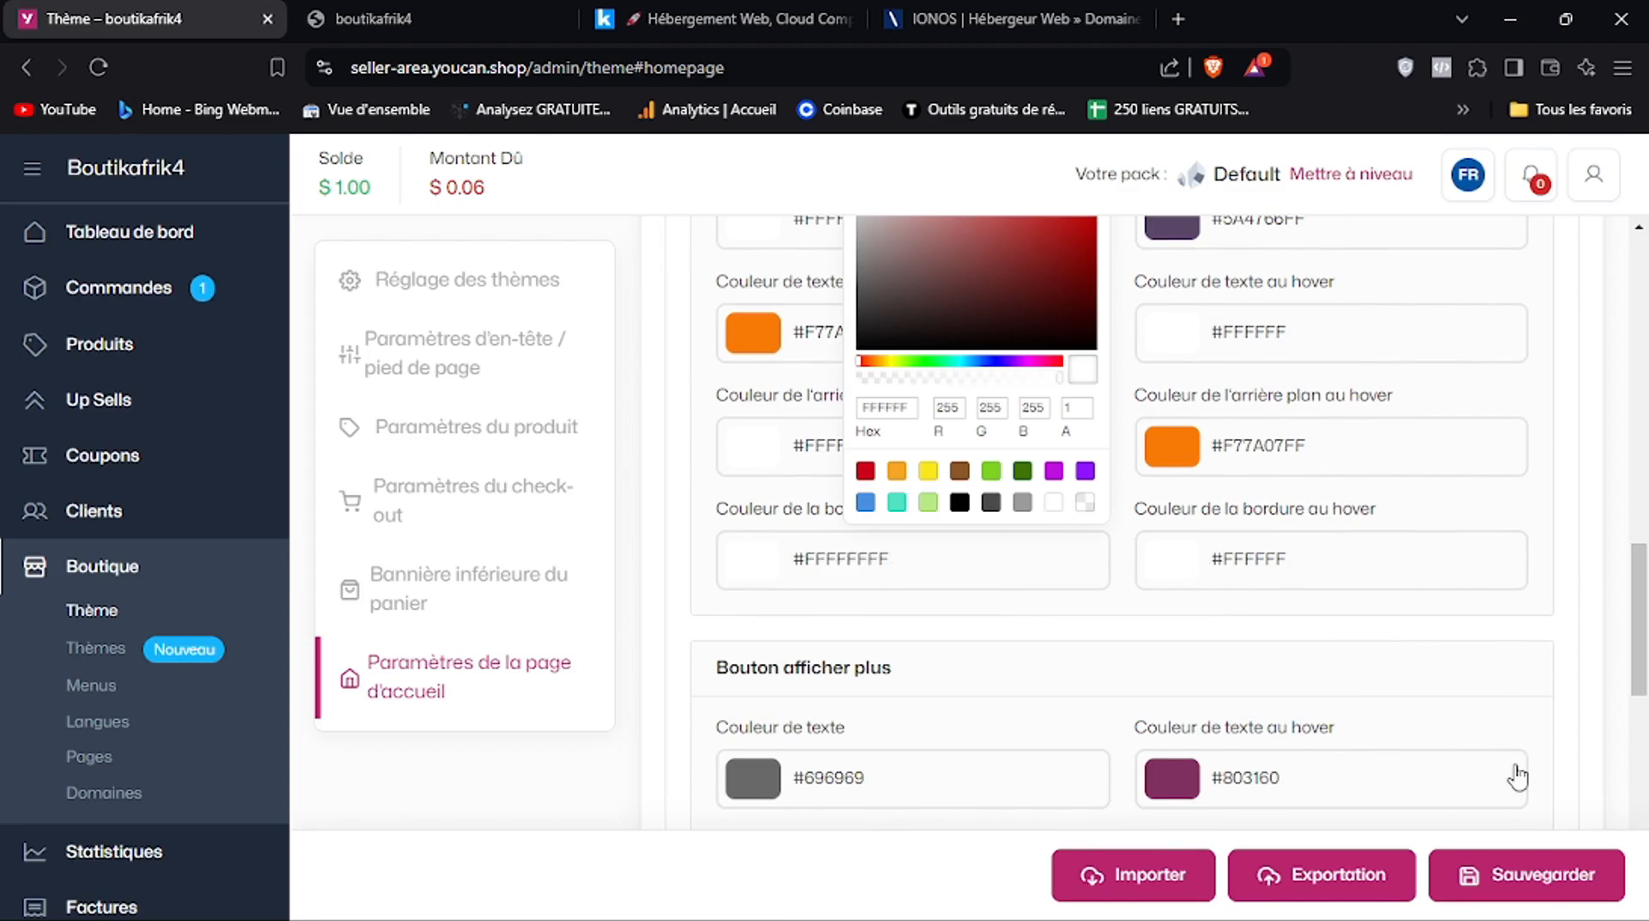
Save the theme settings and reload the storefront homepage to check the buy button's border
left_click(1469, 875)
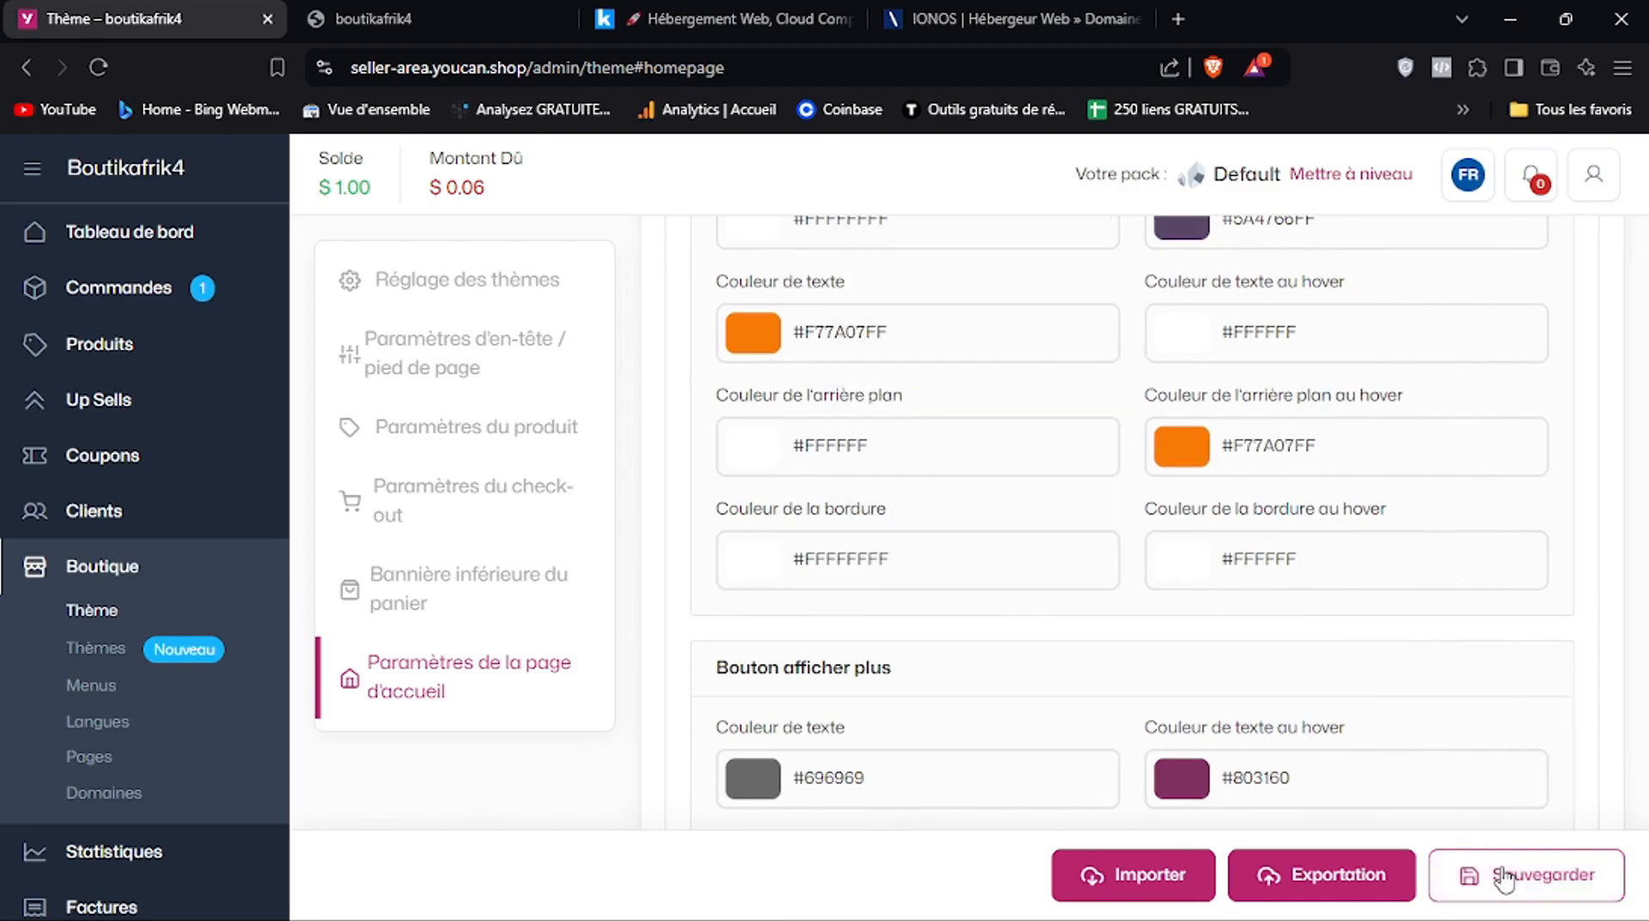
left_click(302, 7)
left_click(95, 73)
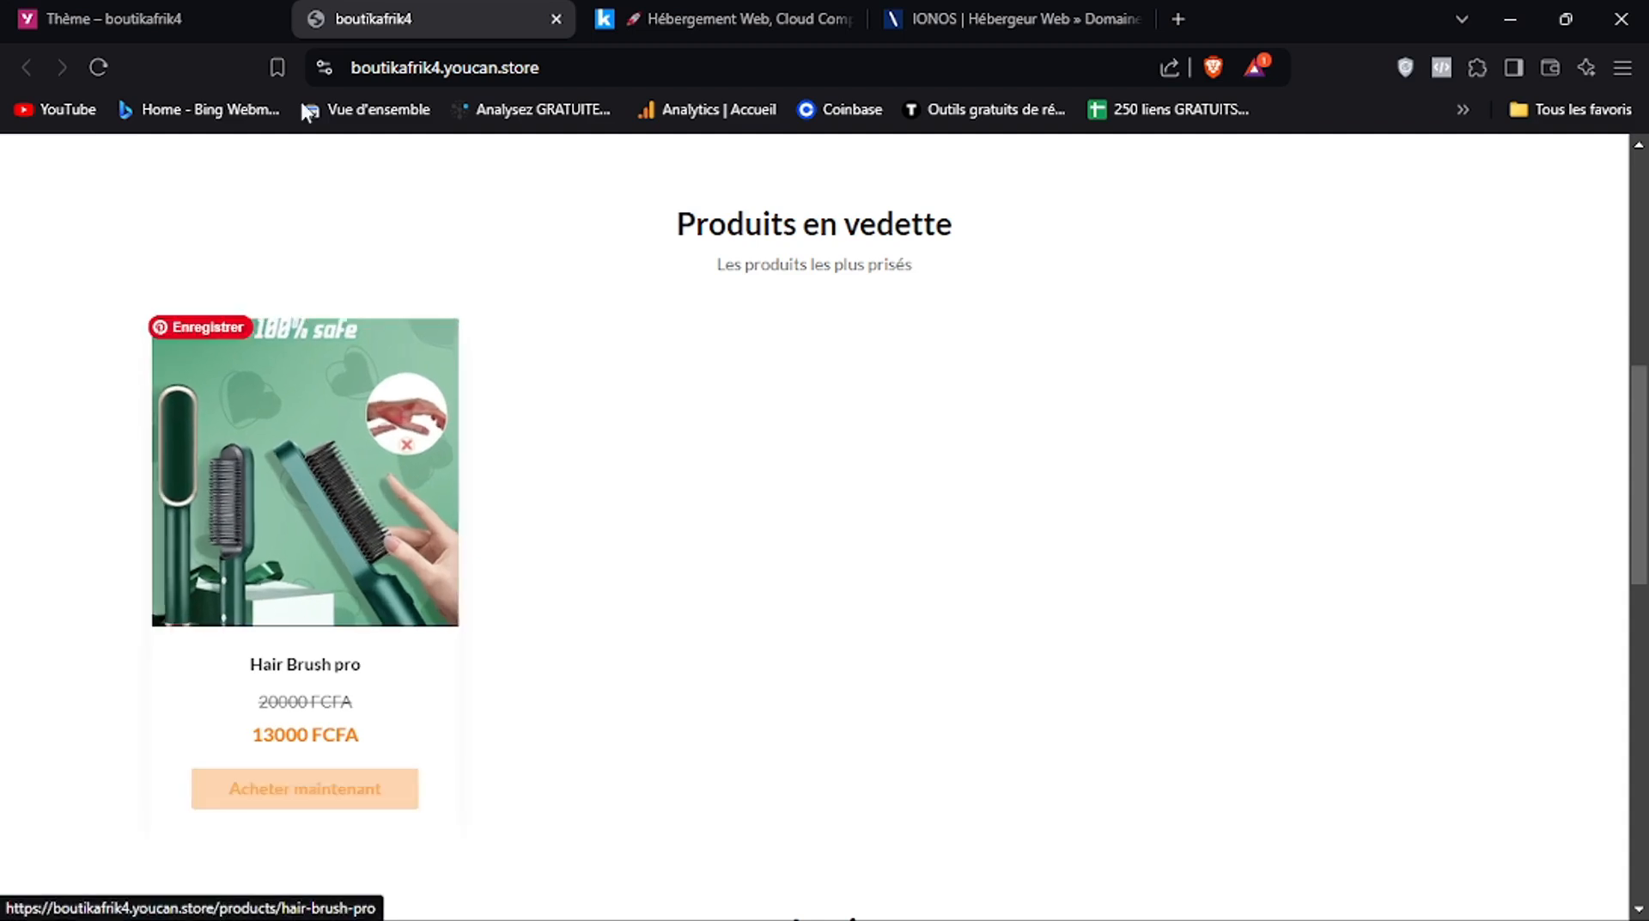
Set the product's second "Couleur de la bordure" and second "Couleur de la bordure au hover" to F77A07
left_click(202, 19)
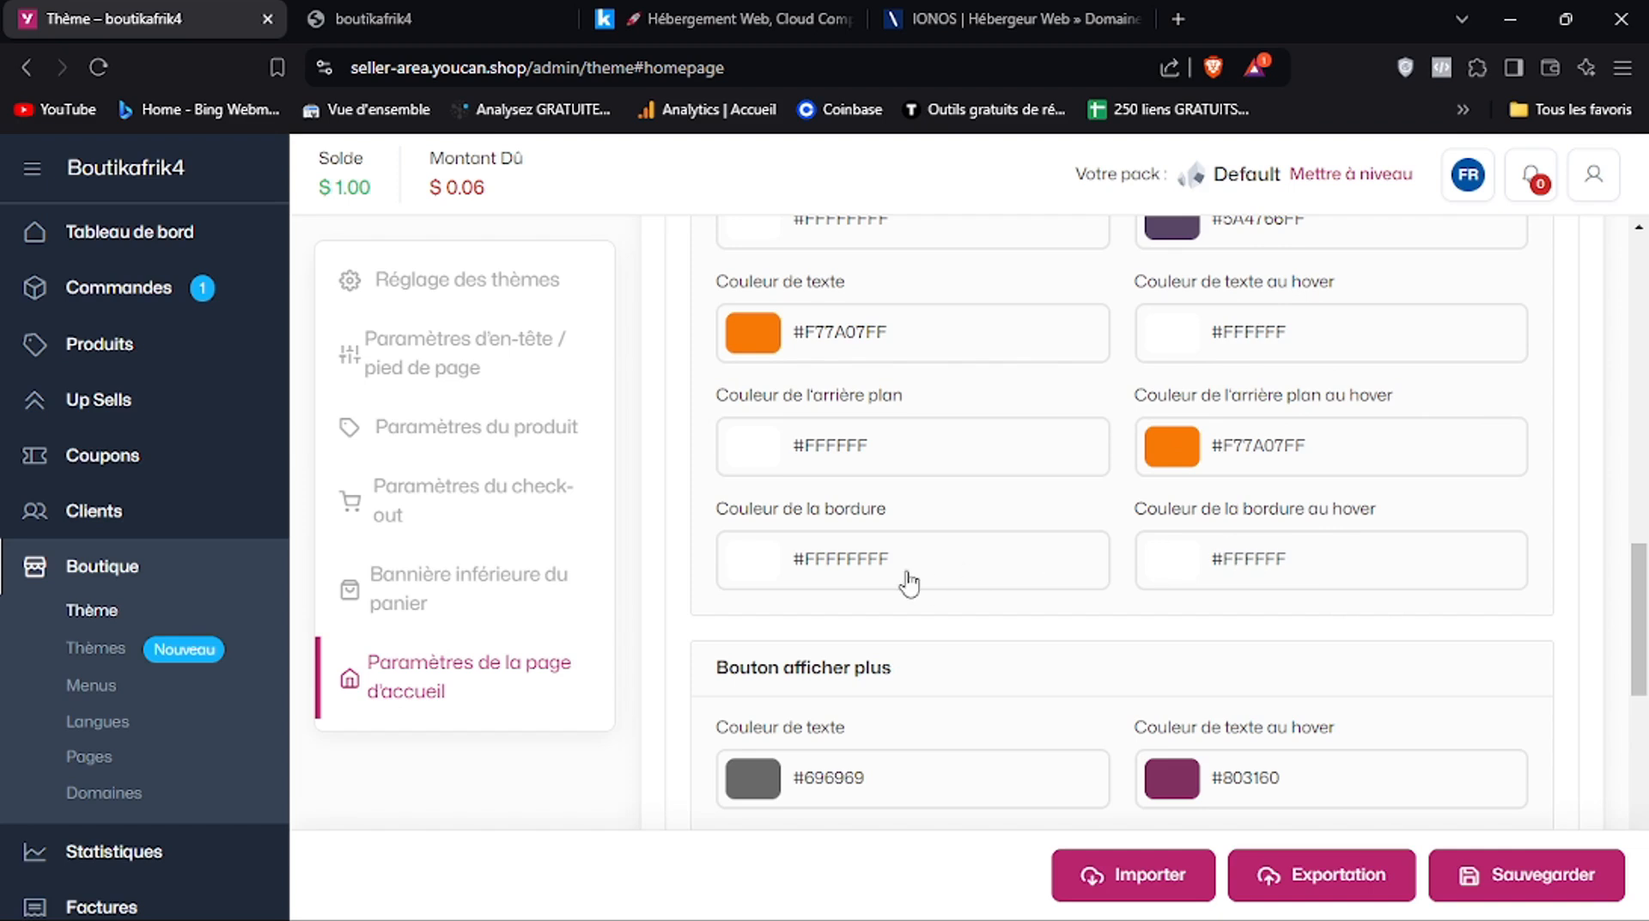
left_click(758, 569)
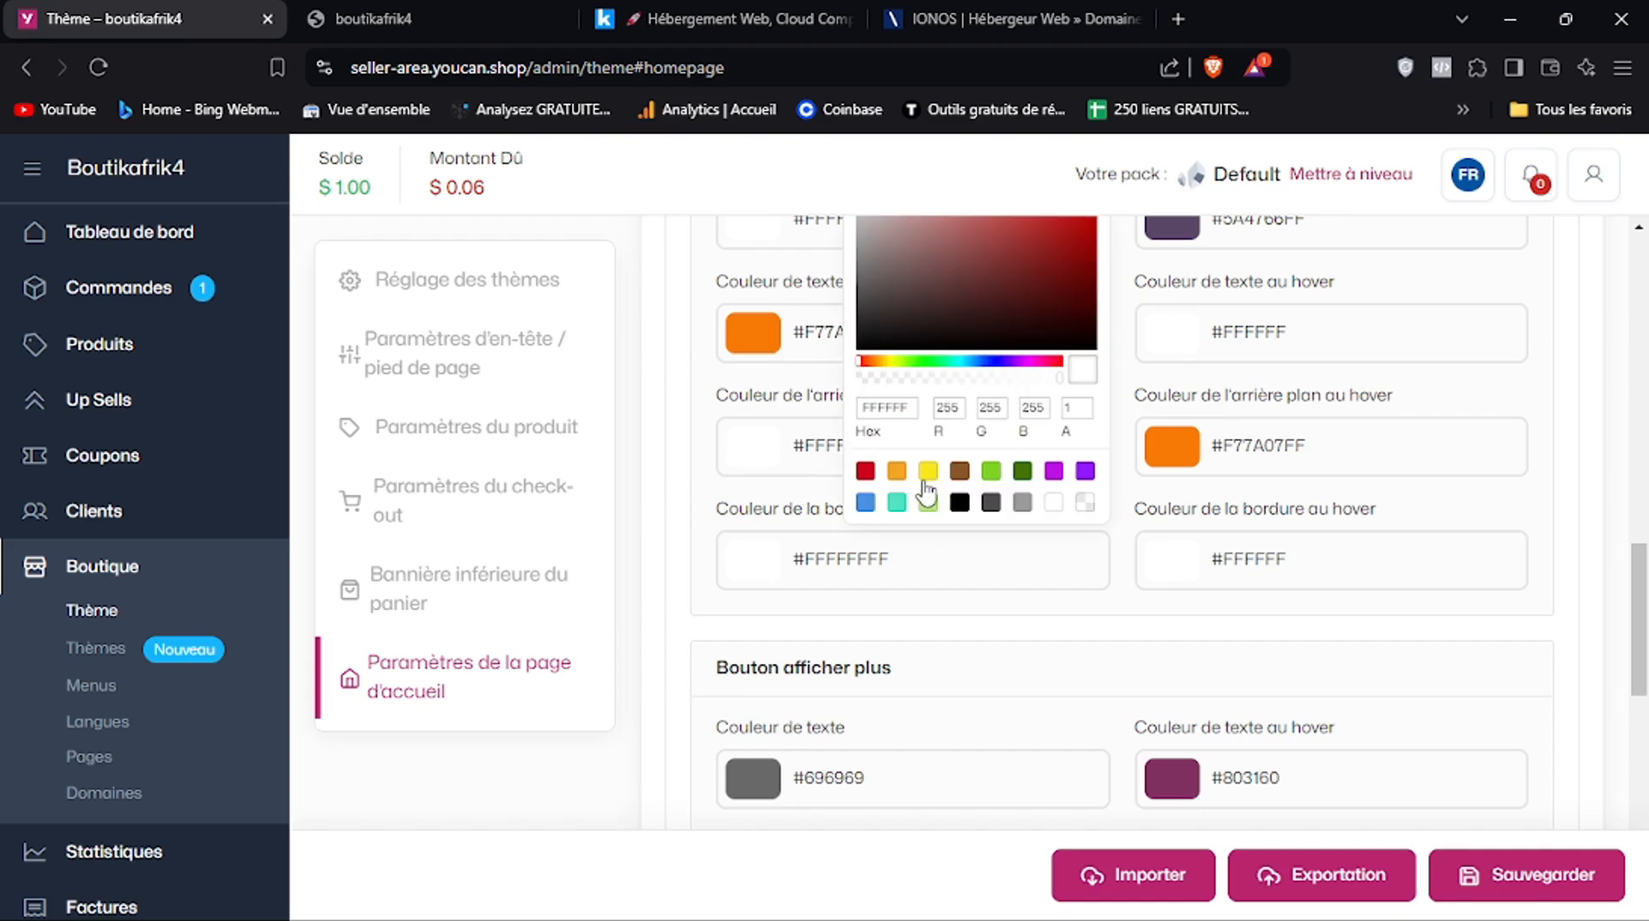
right_click(885, 407)
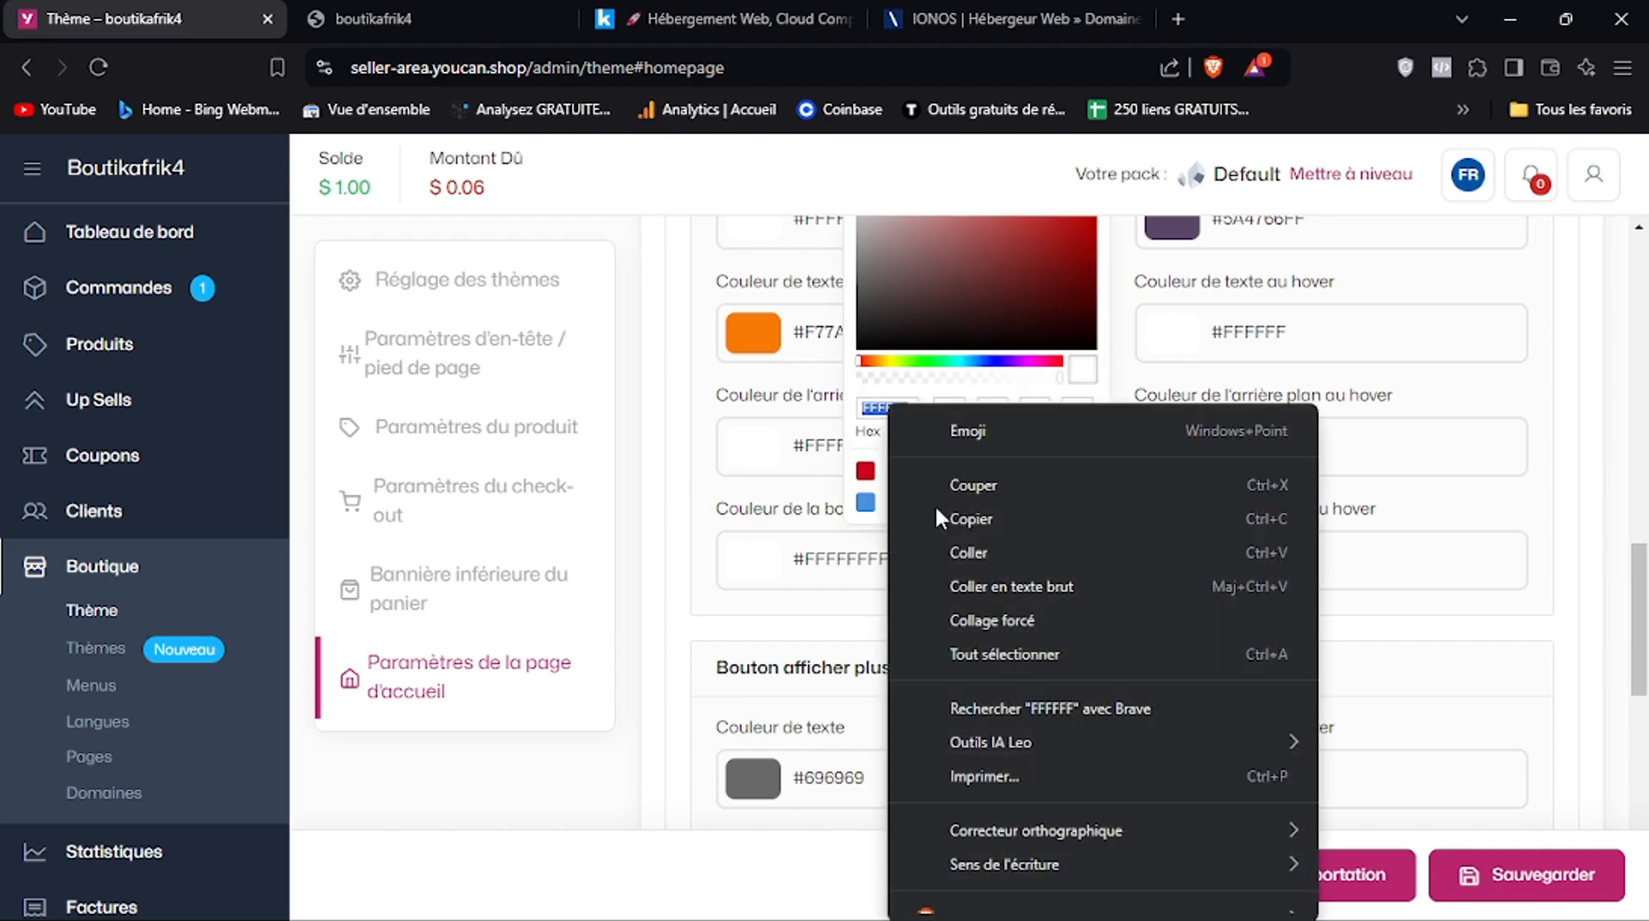
left_click(962, 555)
left_click(1280, 564)
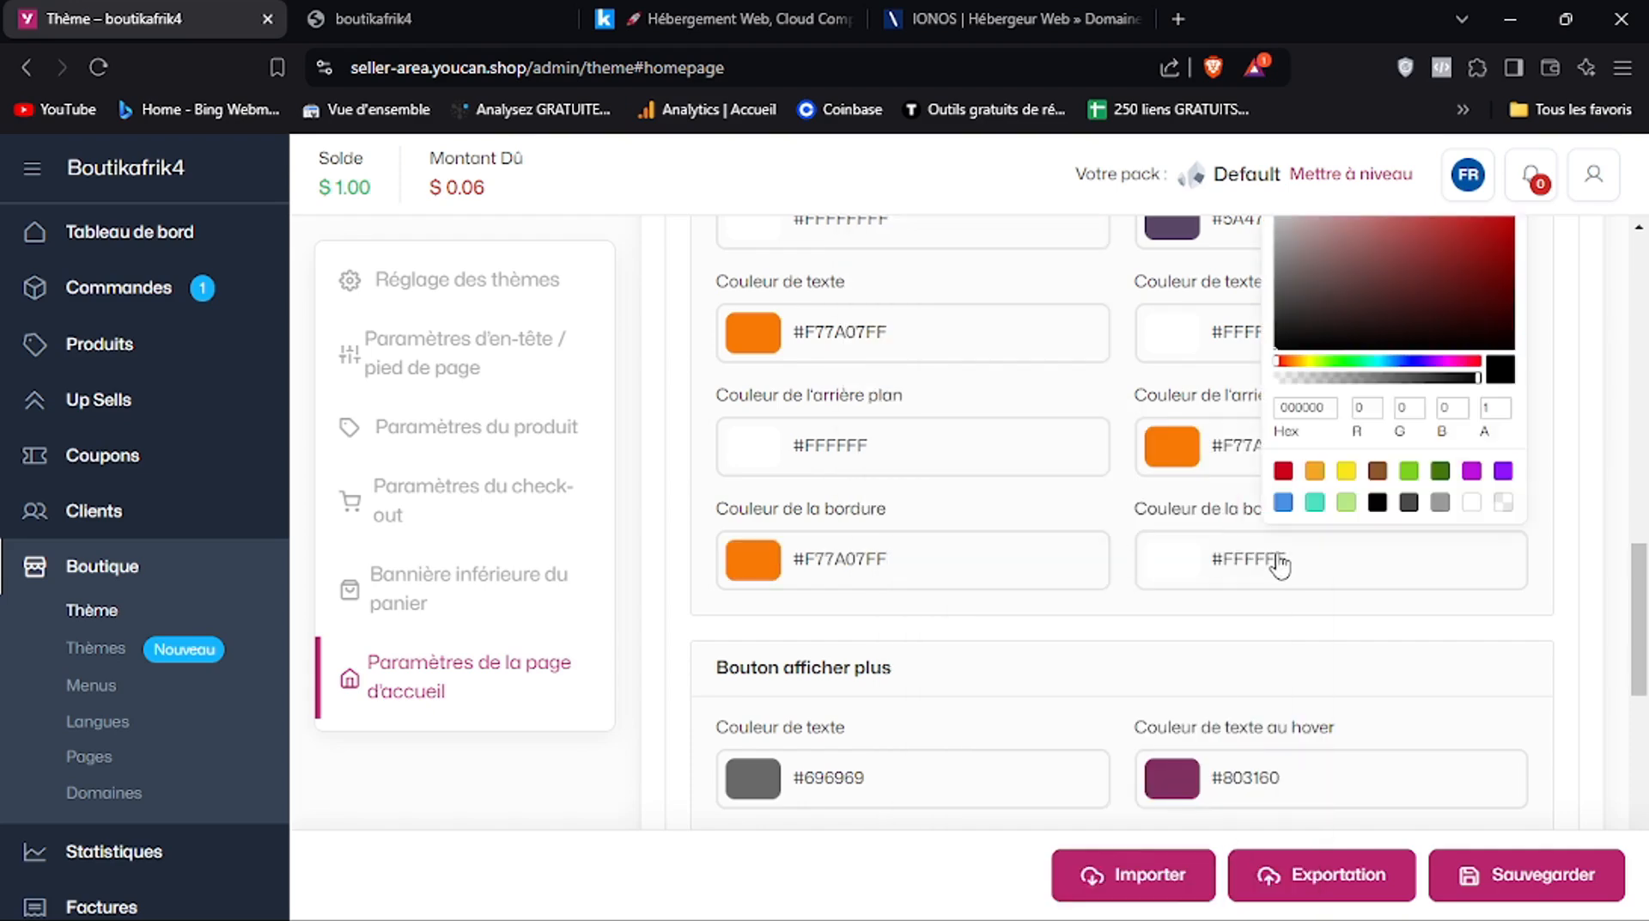
double_click(1300, 406)
right_click(1299, 406)
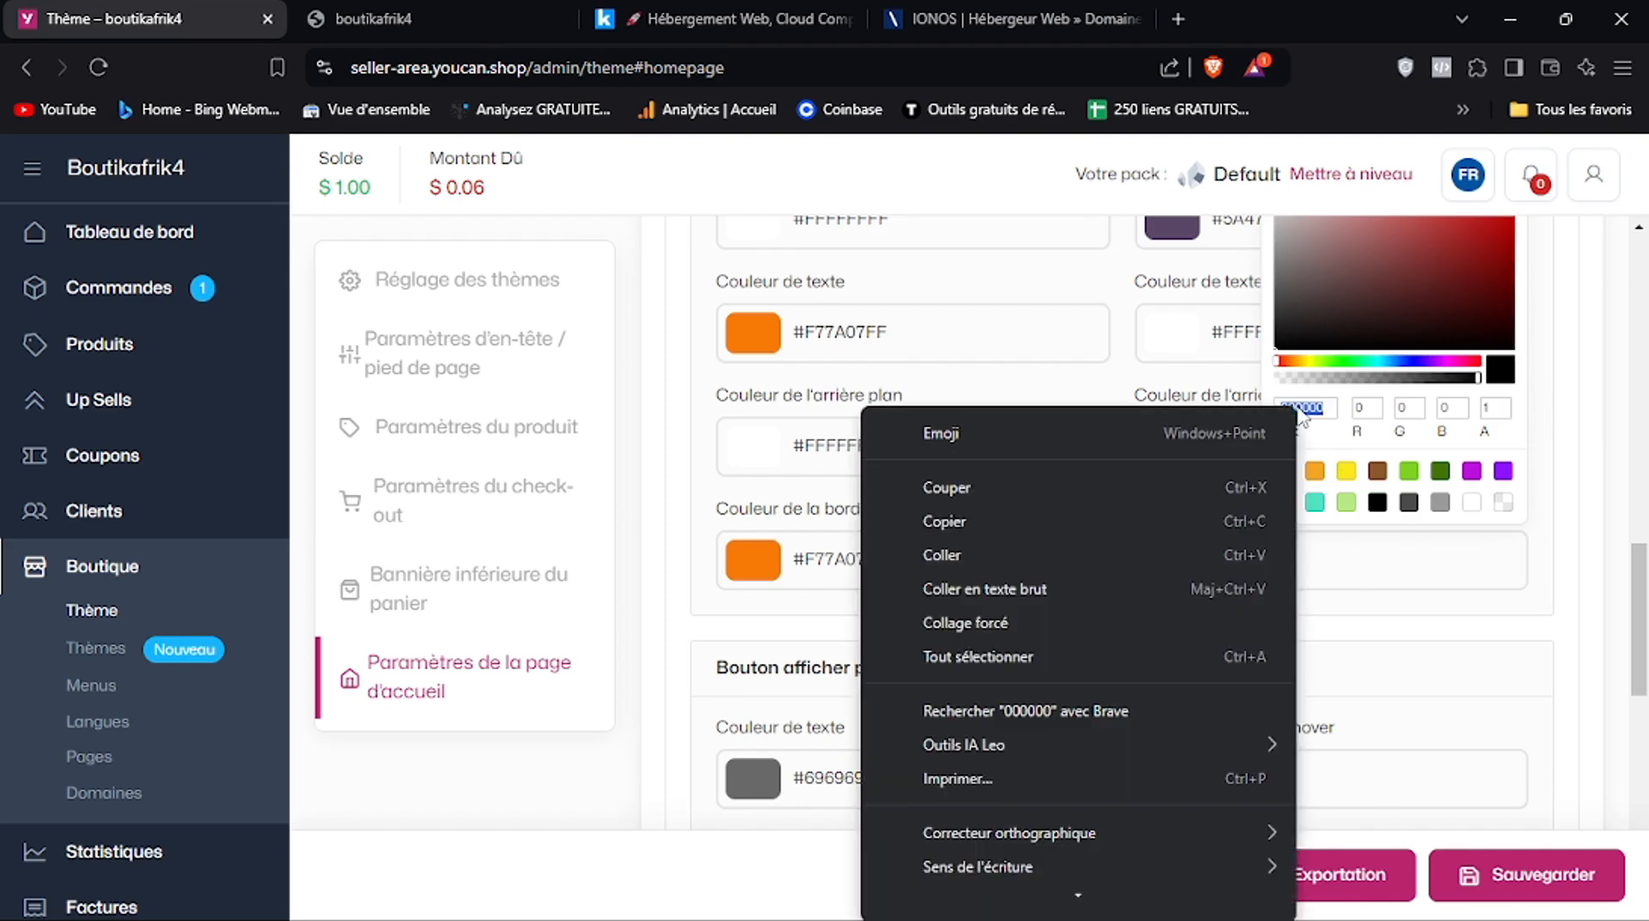
left_click(942, 555)
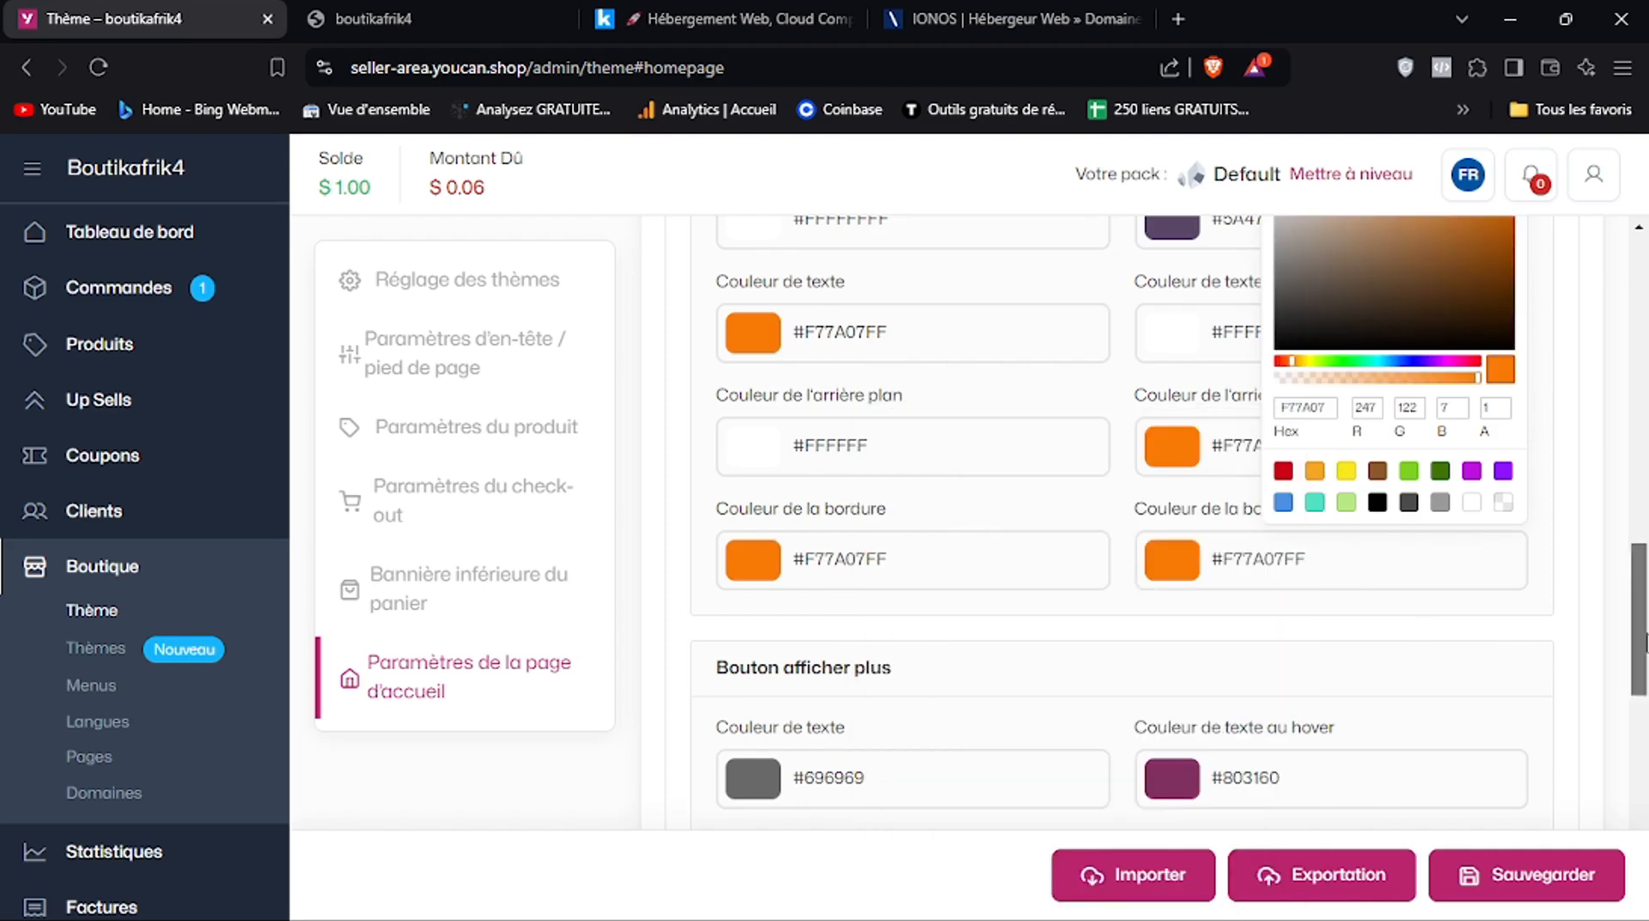
Review the "Bouton afficher plus" colour settings and save the theme settings
left_click_drag(1642, 642, 1642, 712)
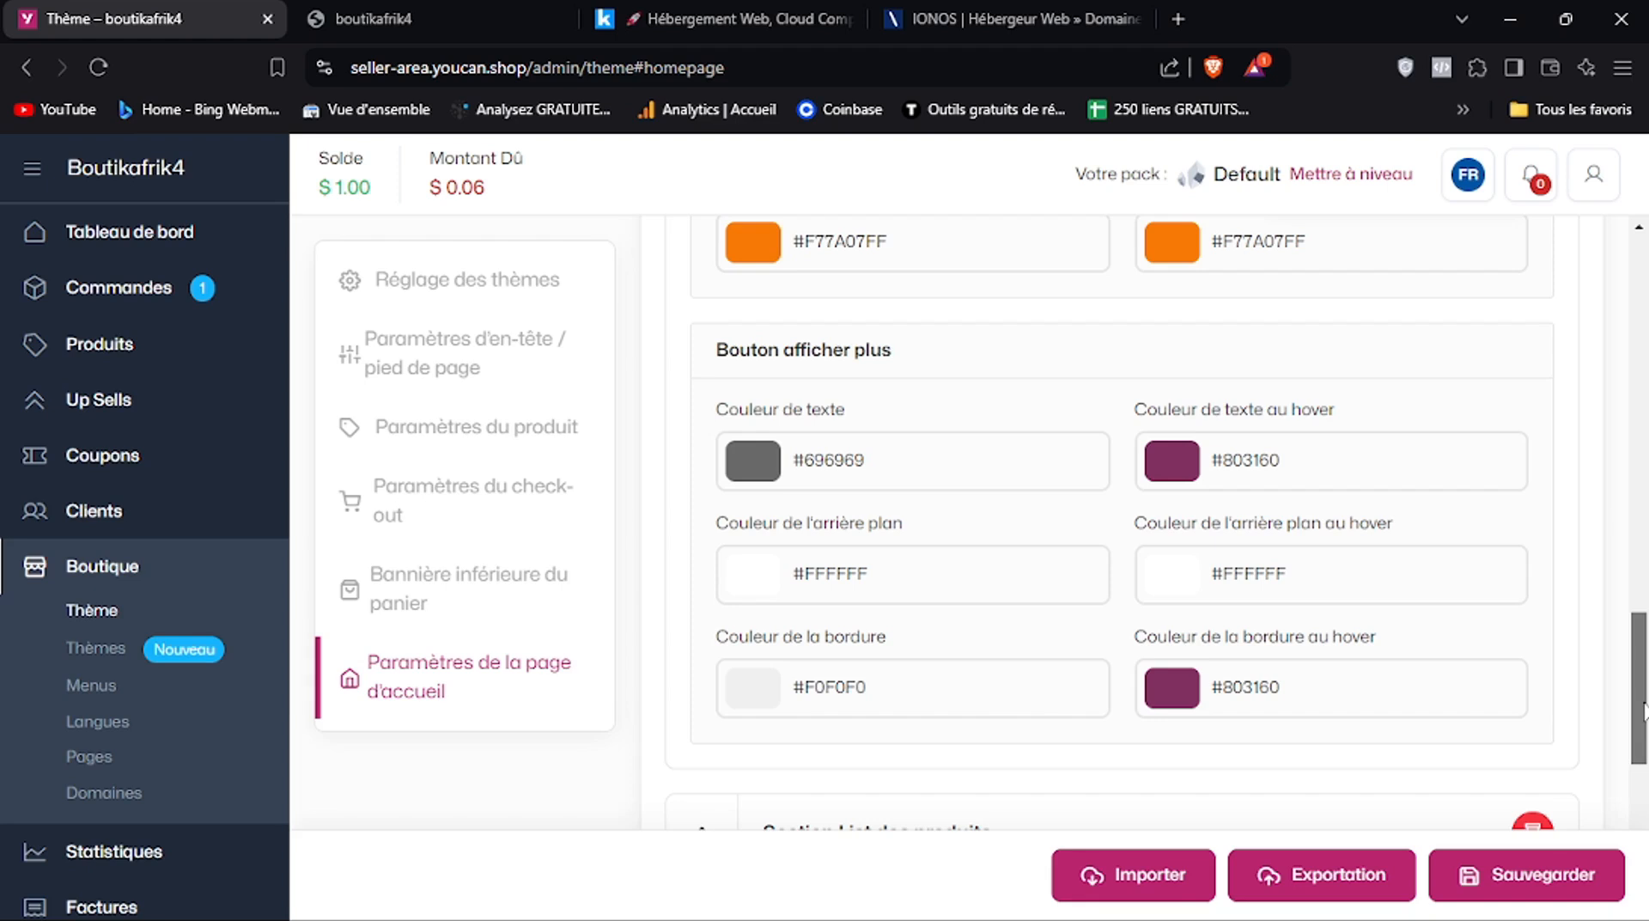
left_click_drag(1643, 711, 1643, 720)
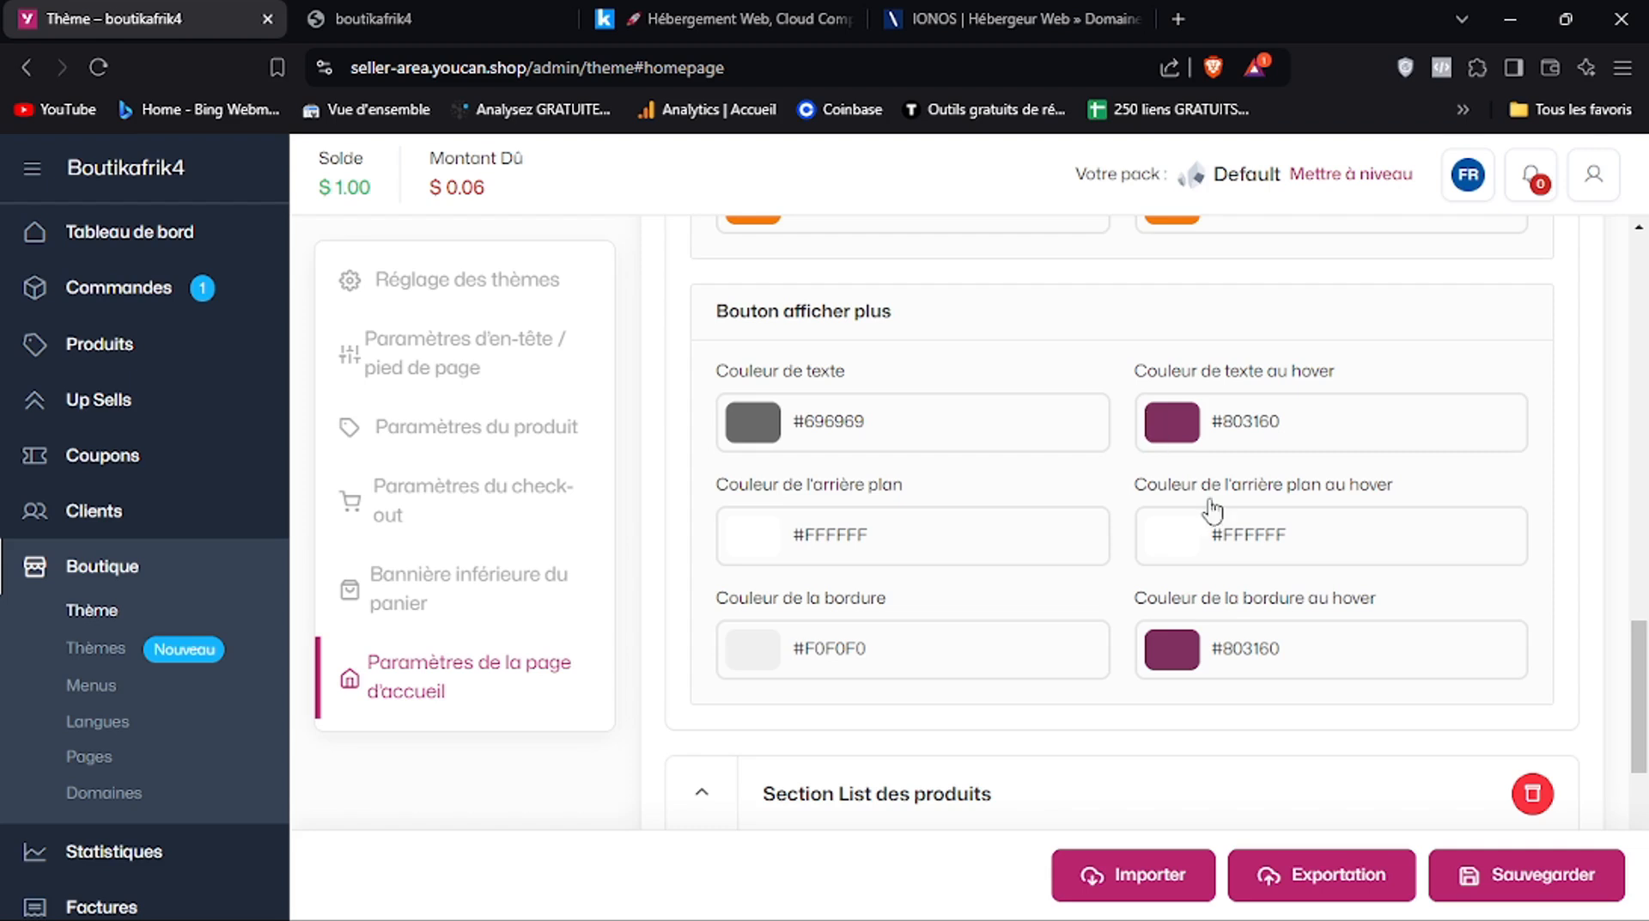
left_click(1469, 872)
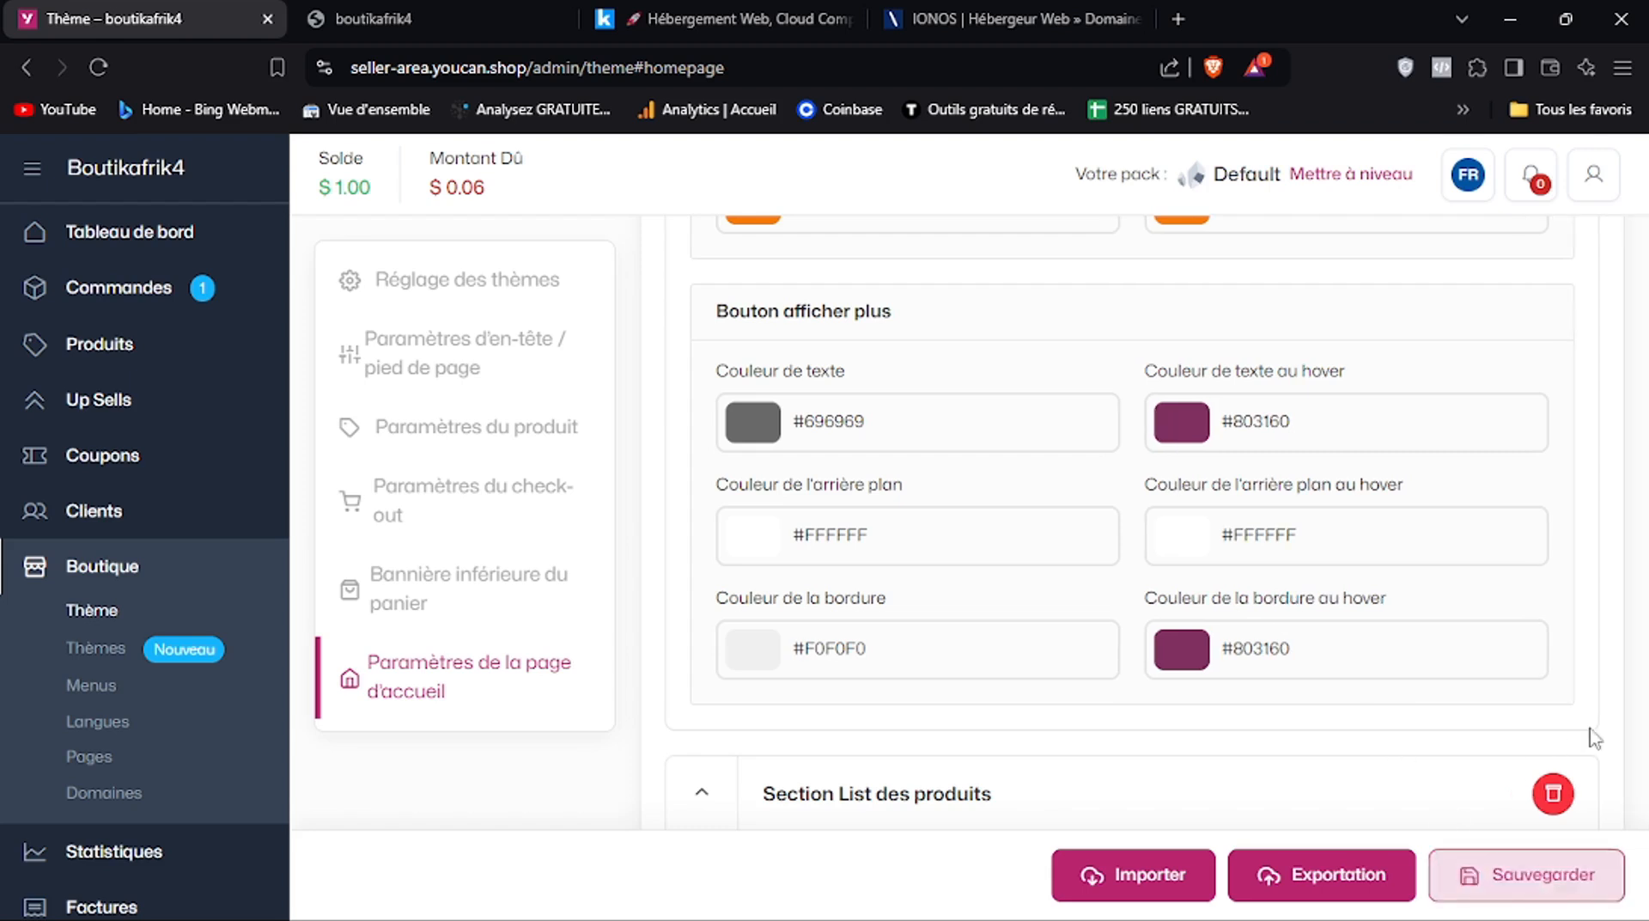
Compare the first "Section List des produits" general settings with the storefront's featured products, then return to its style settings
left_click_drag(1641, 713, 1643, 393)
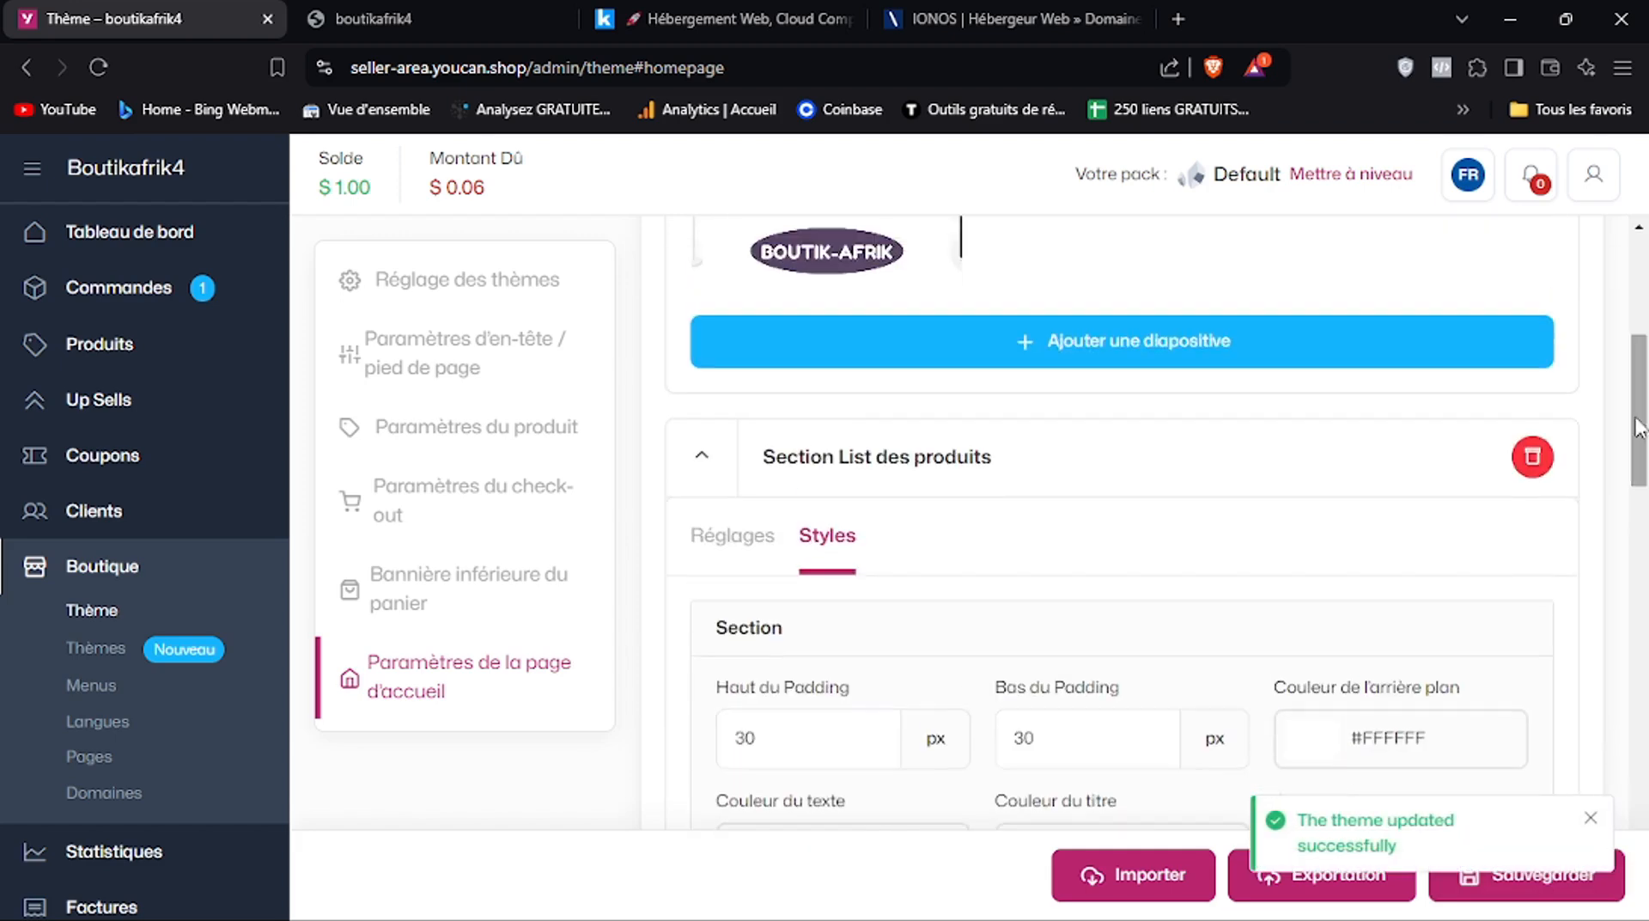
left_click(734, 537)
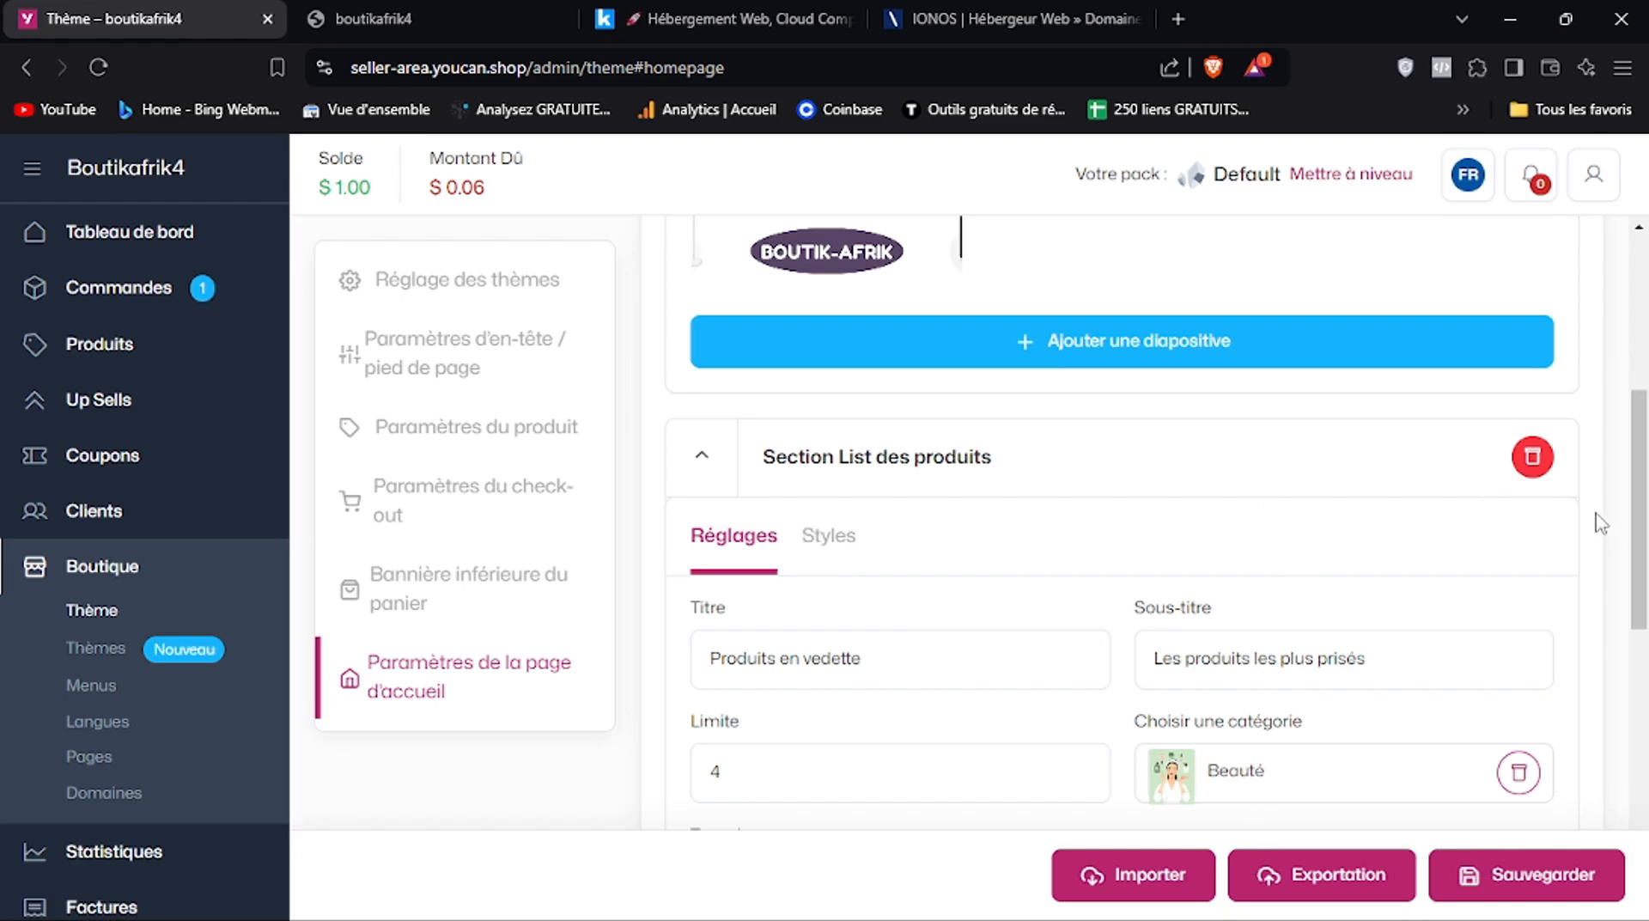
left_click(429, 12)
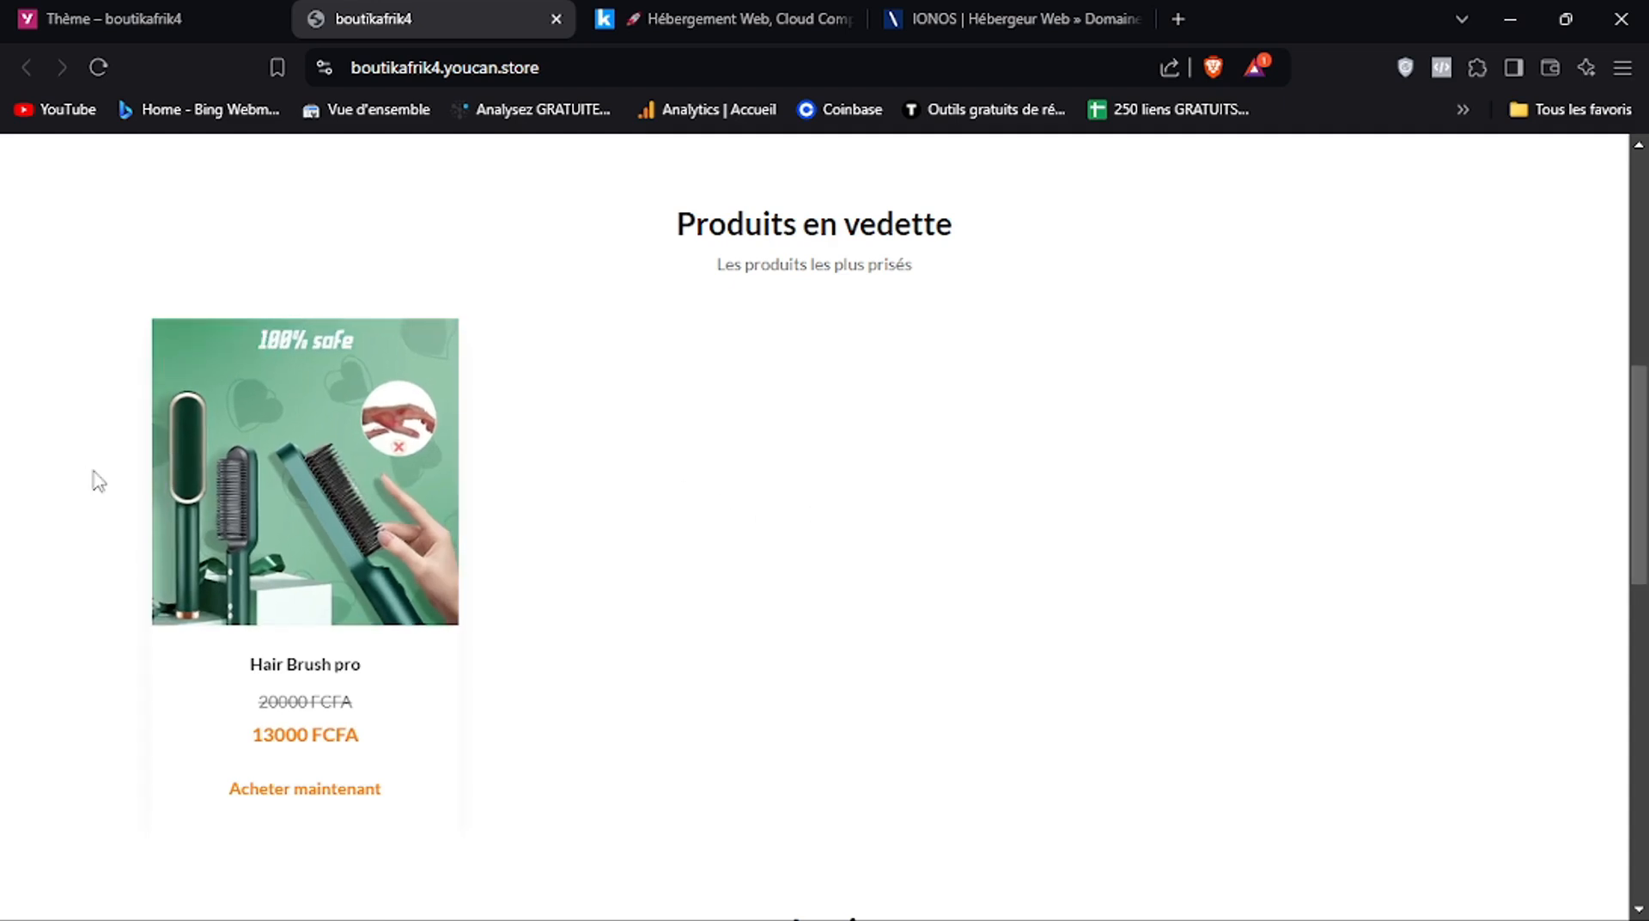
left_click(133, 16)
left_click_drag(1647, 533, 1647, 601)
left_click(829, 333)
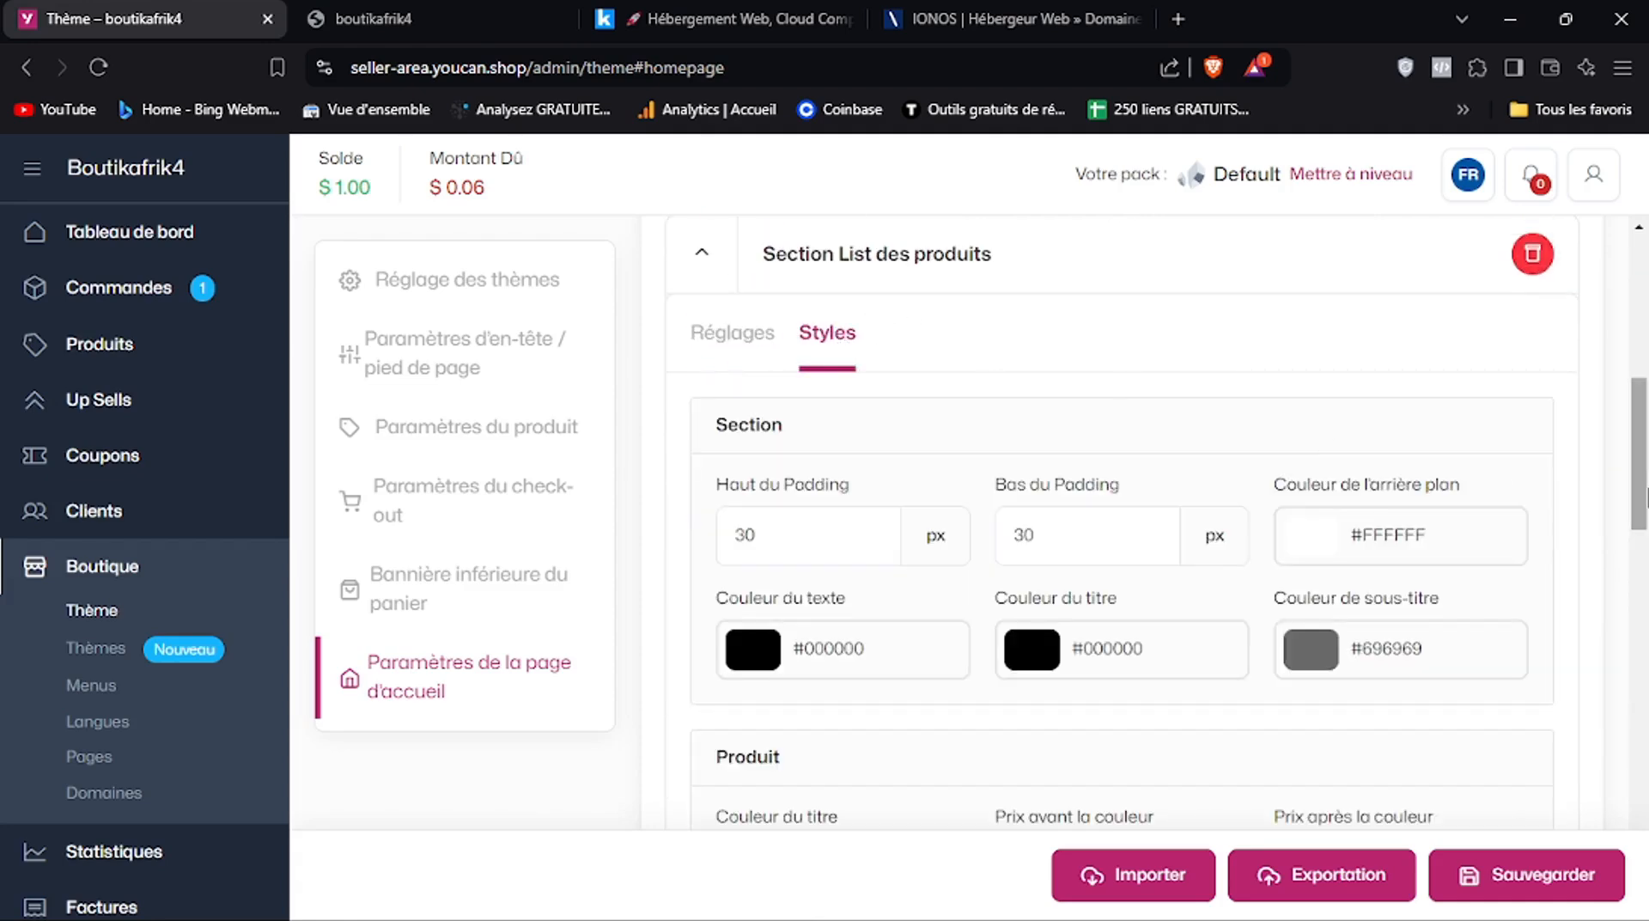
Set the "Couleur de texte" of "Bouton afficher plus" in the first product list to white, FFFFFF
left_click_drag(1645, 490, 1645, 734)
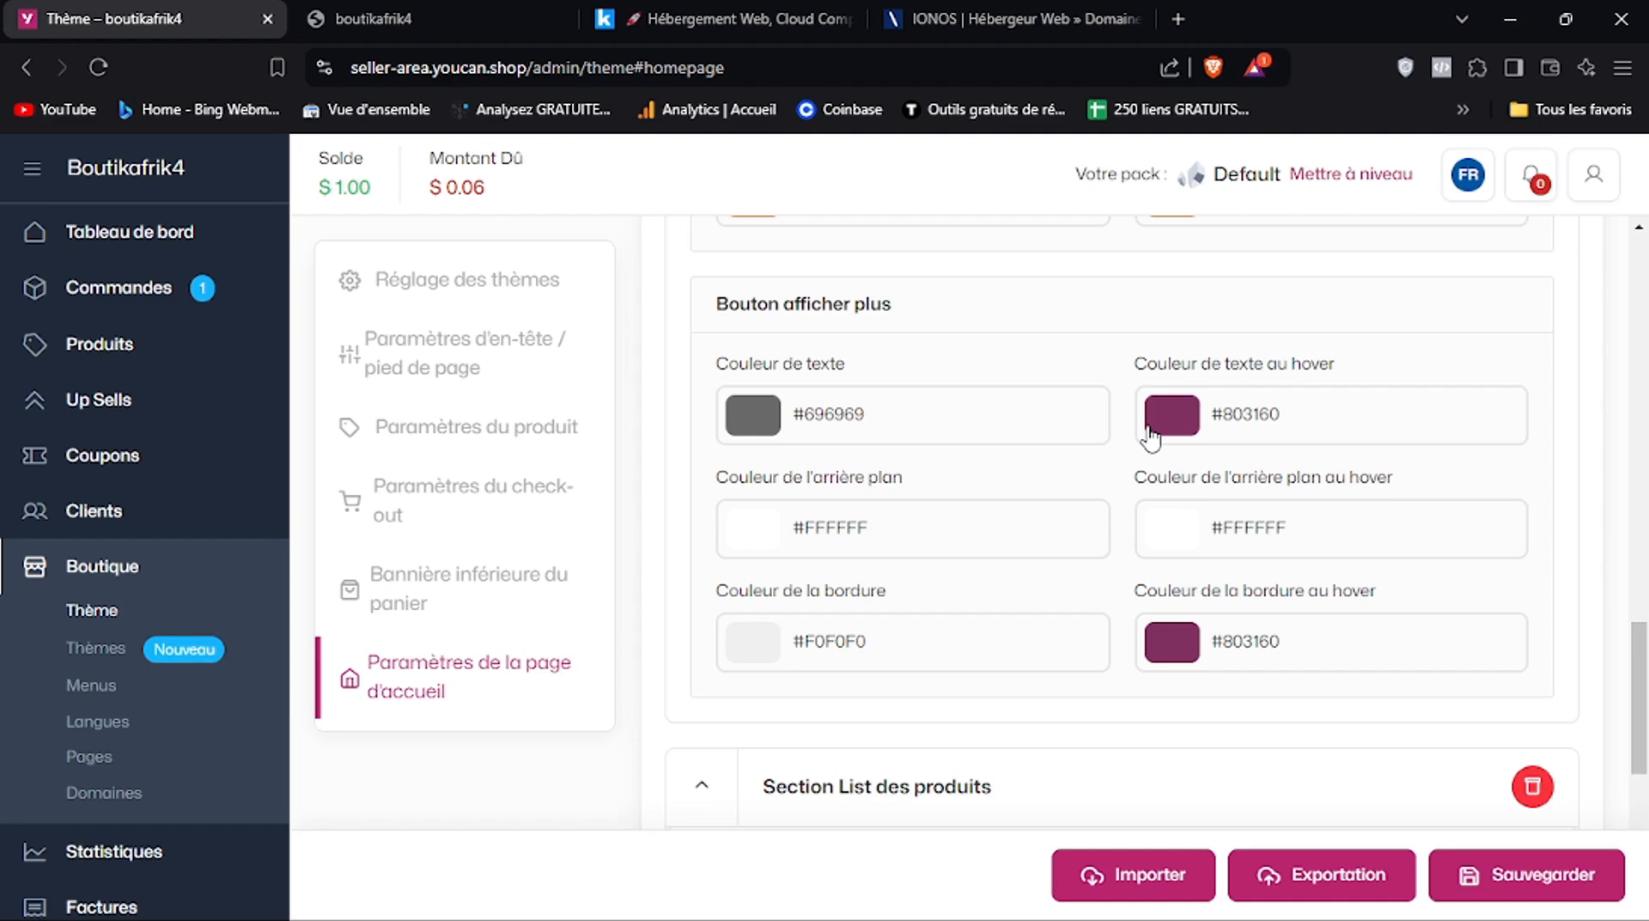
left_click(754, 417)
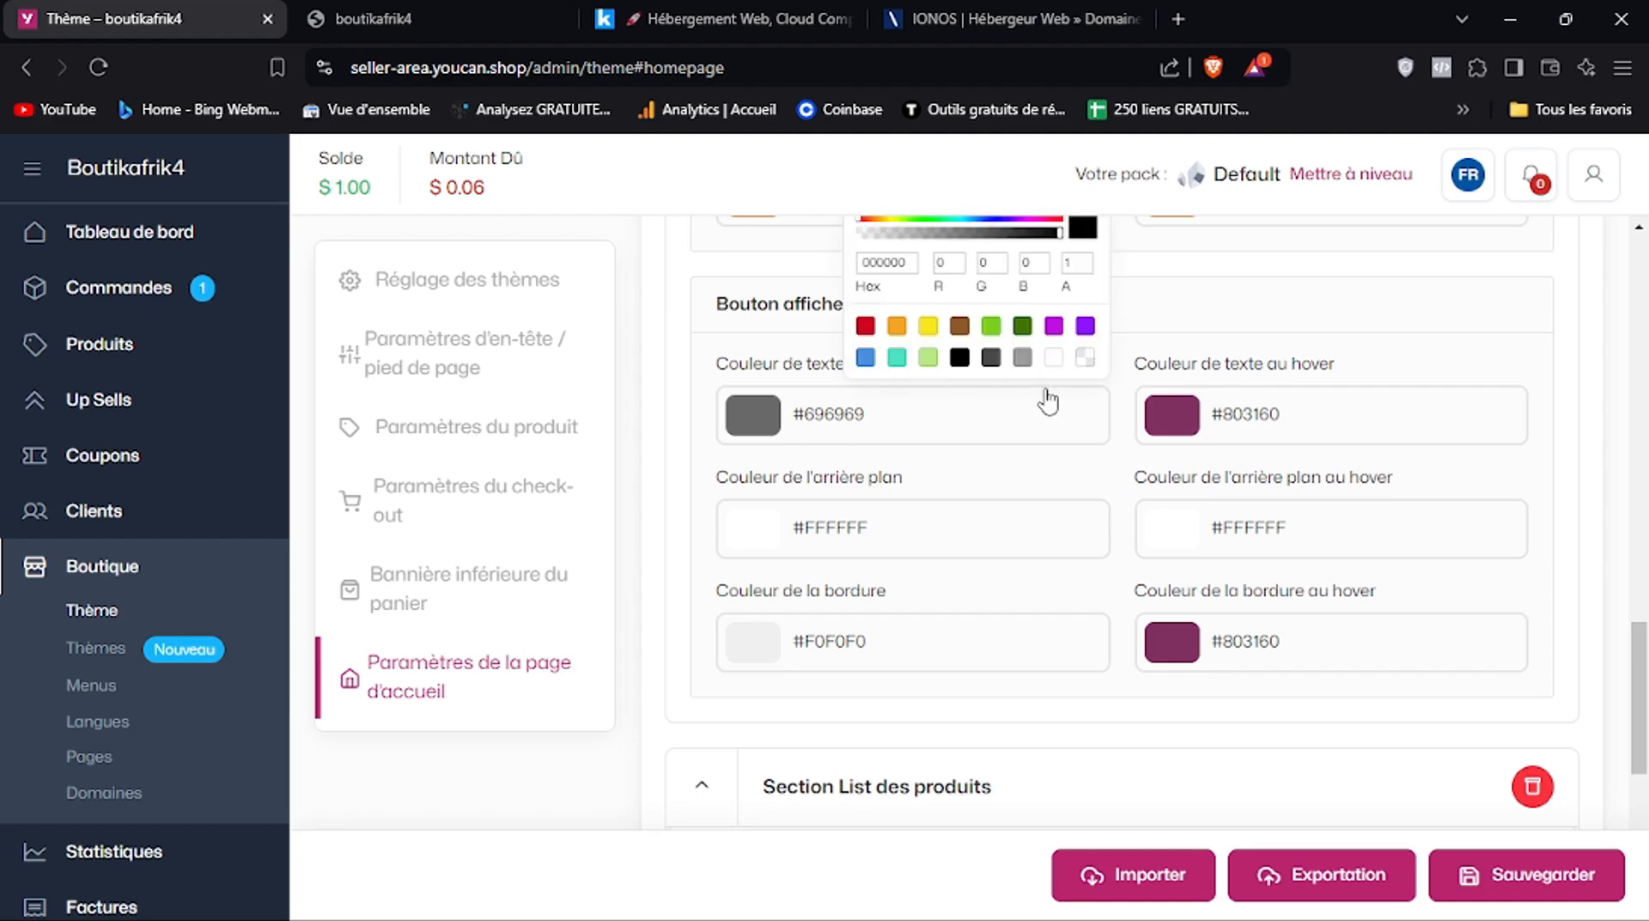
left_click(1054, 359)
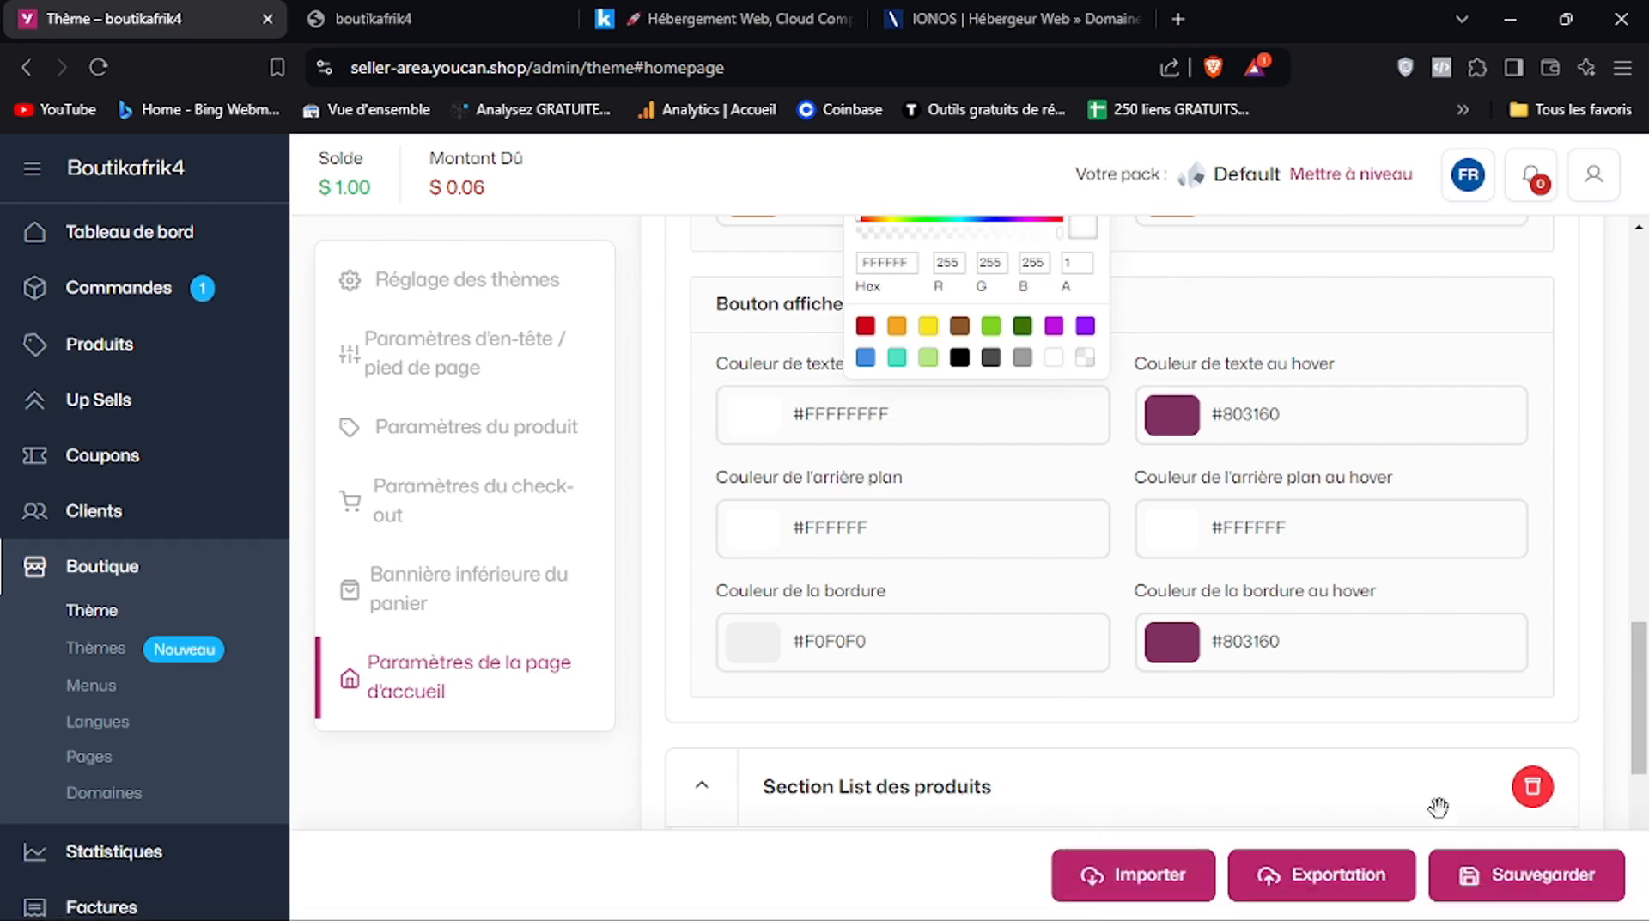
Copy the colour code 5a4766 from the Notepad notes and apply it to the "Bouton afficher plus" "Couleur de texte au hover"
left_click(1041, 899)
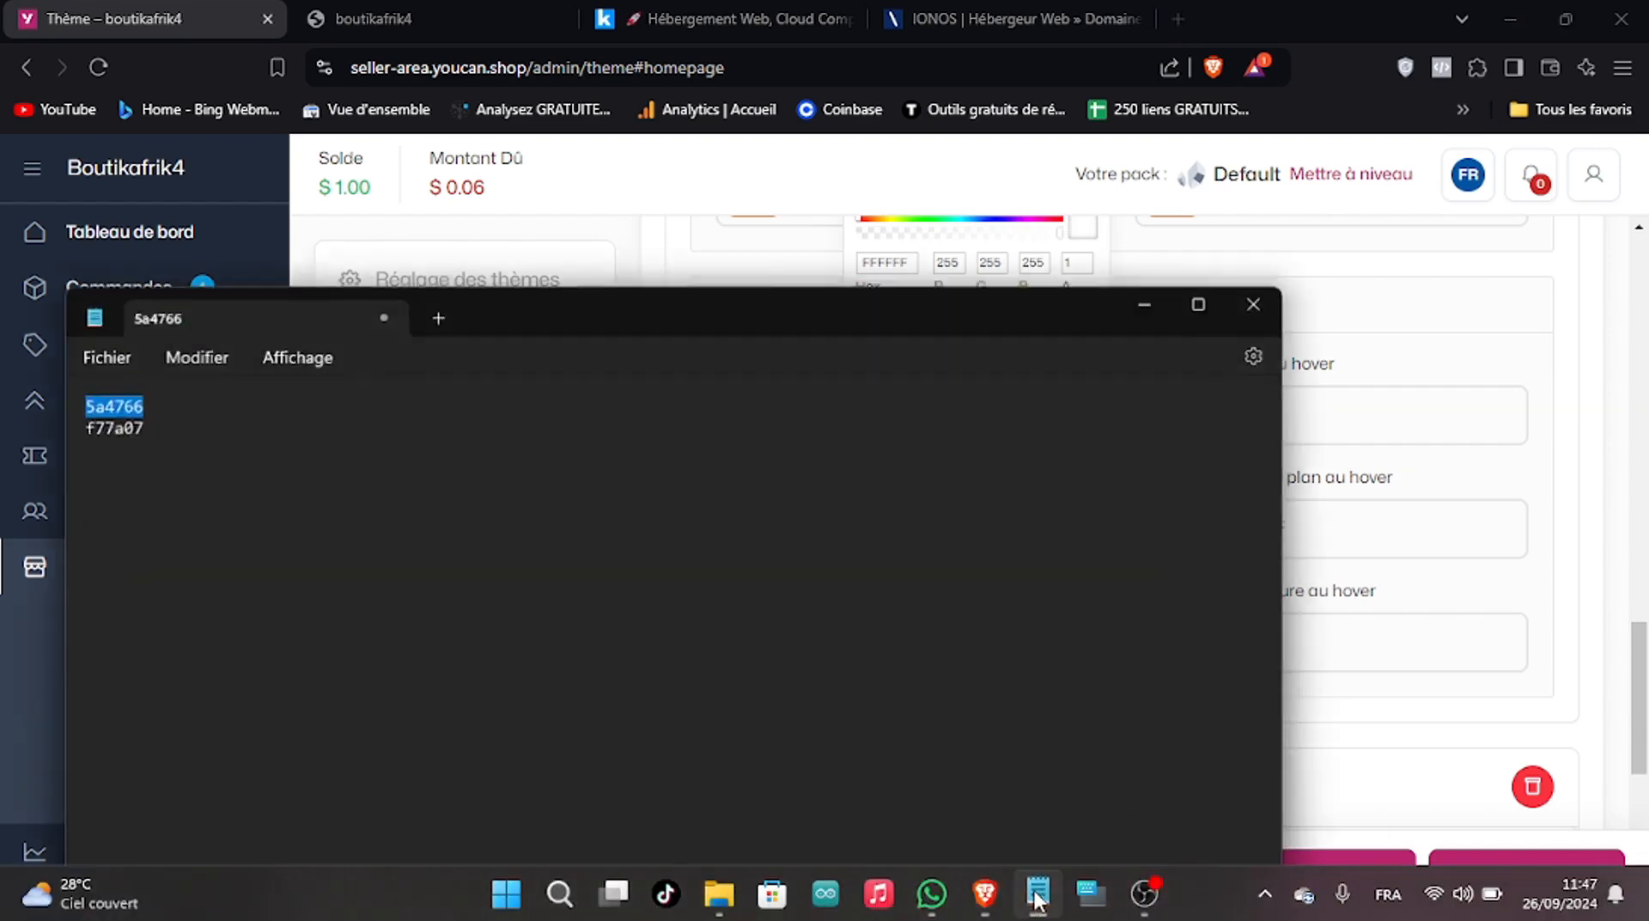
right_click(118, 418)
left_click(385, 125)
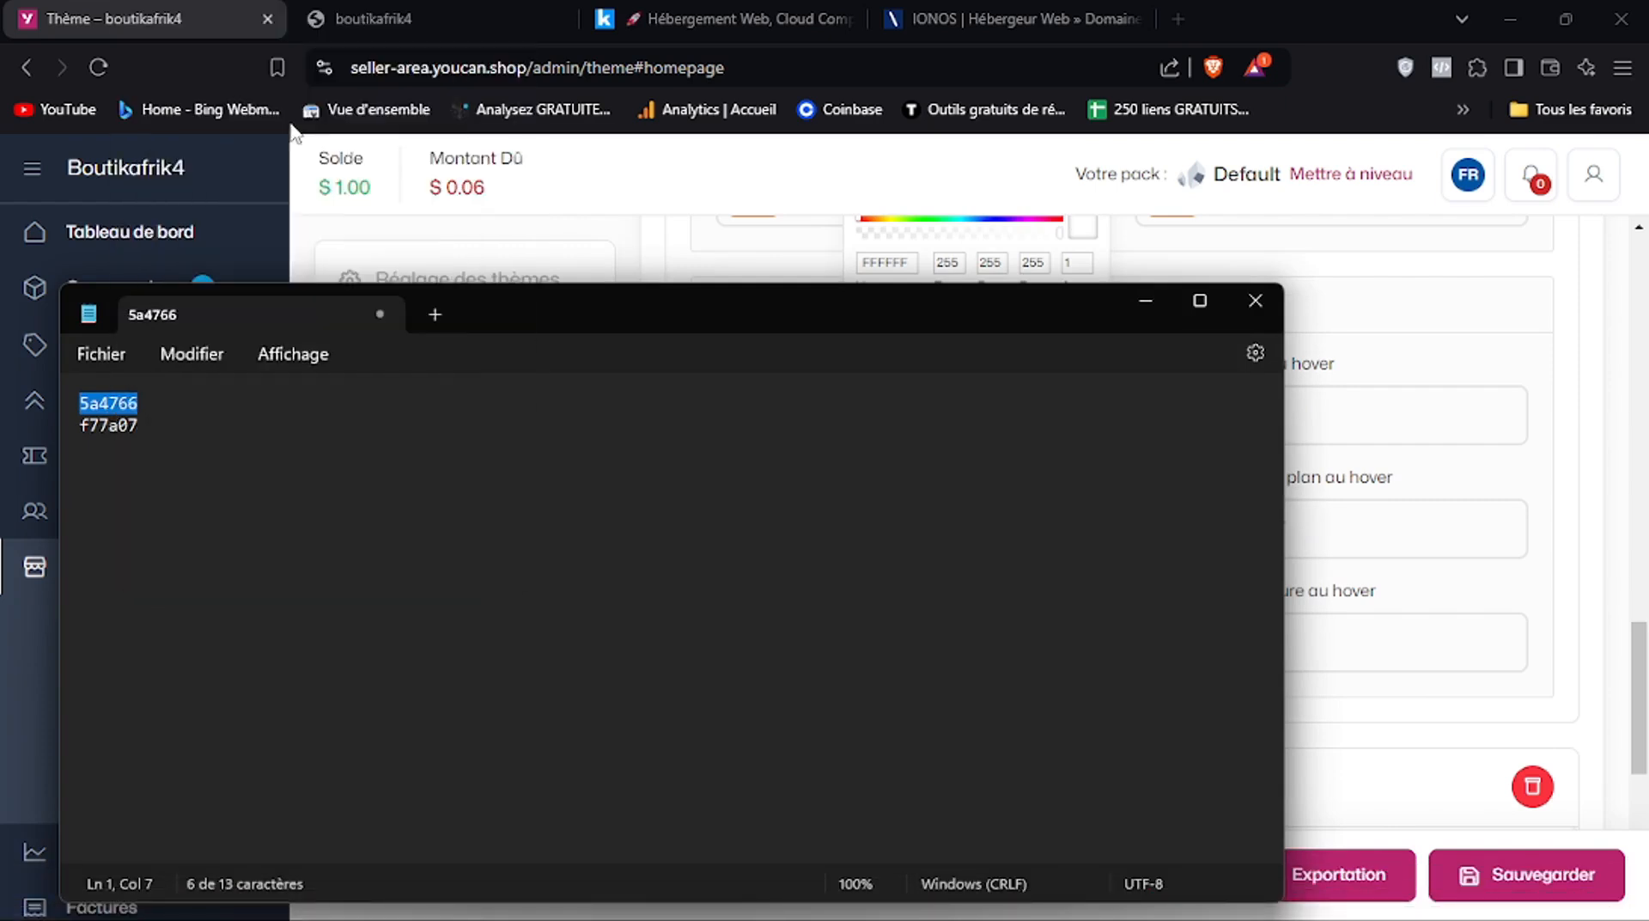
left_click(1151, 301)
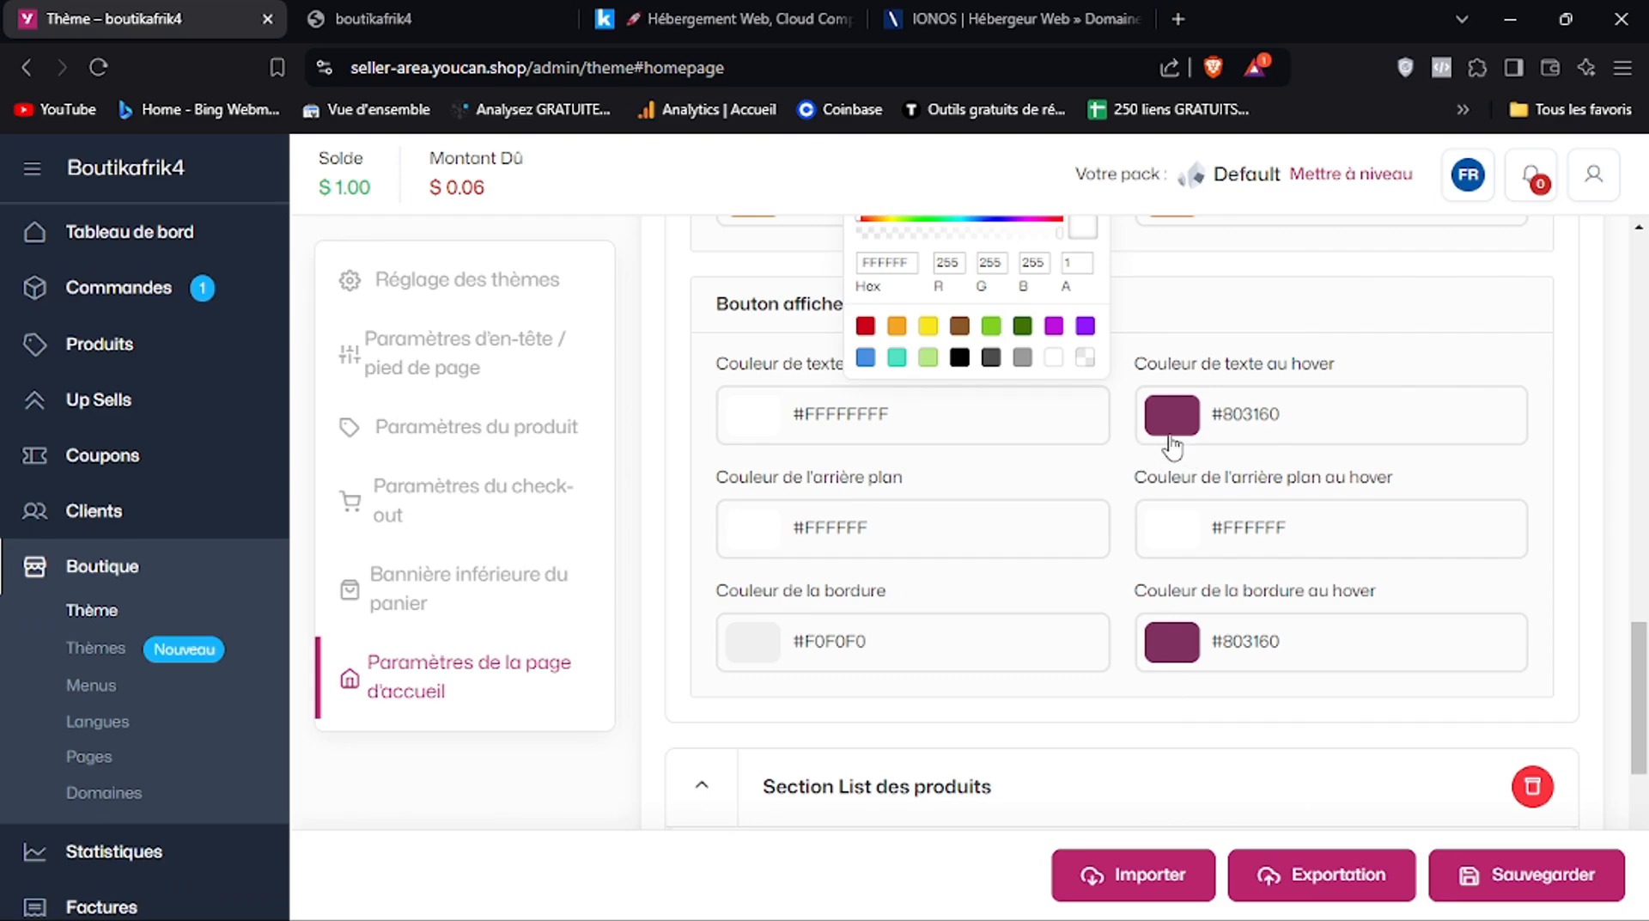
left_click(1170, 430)
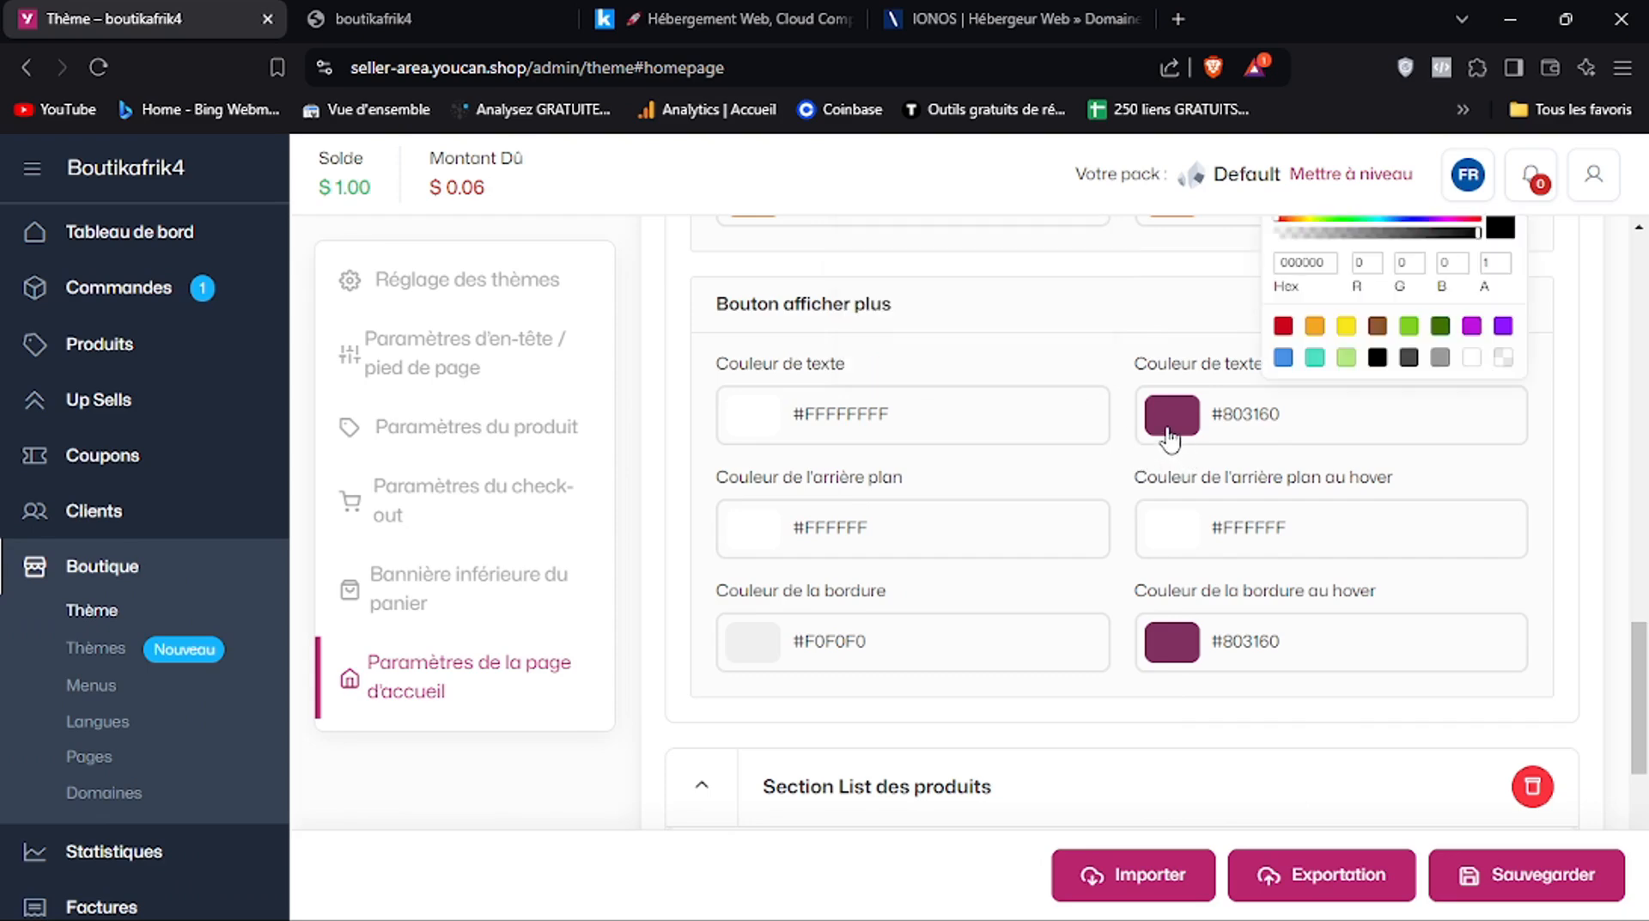
right_click(1314, 258)
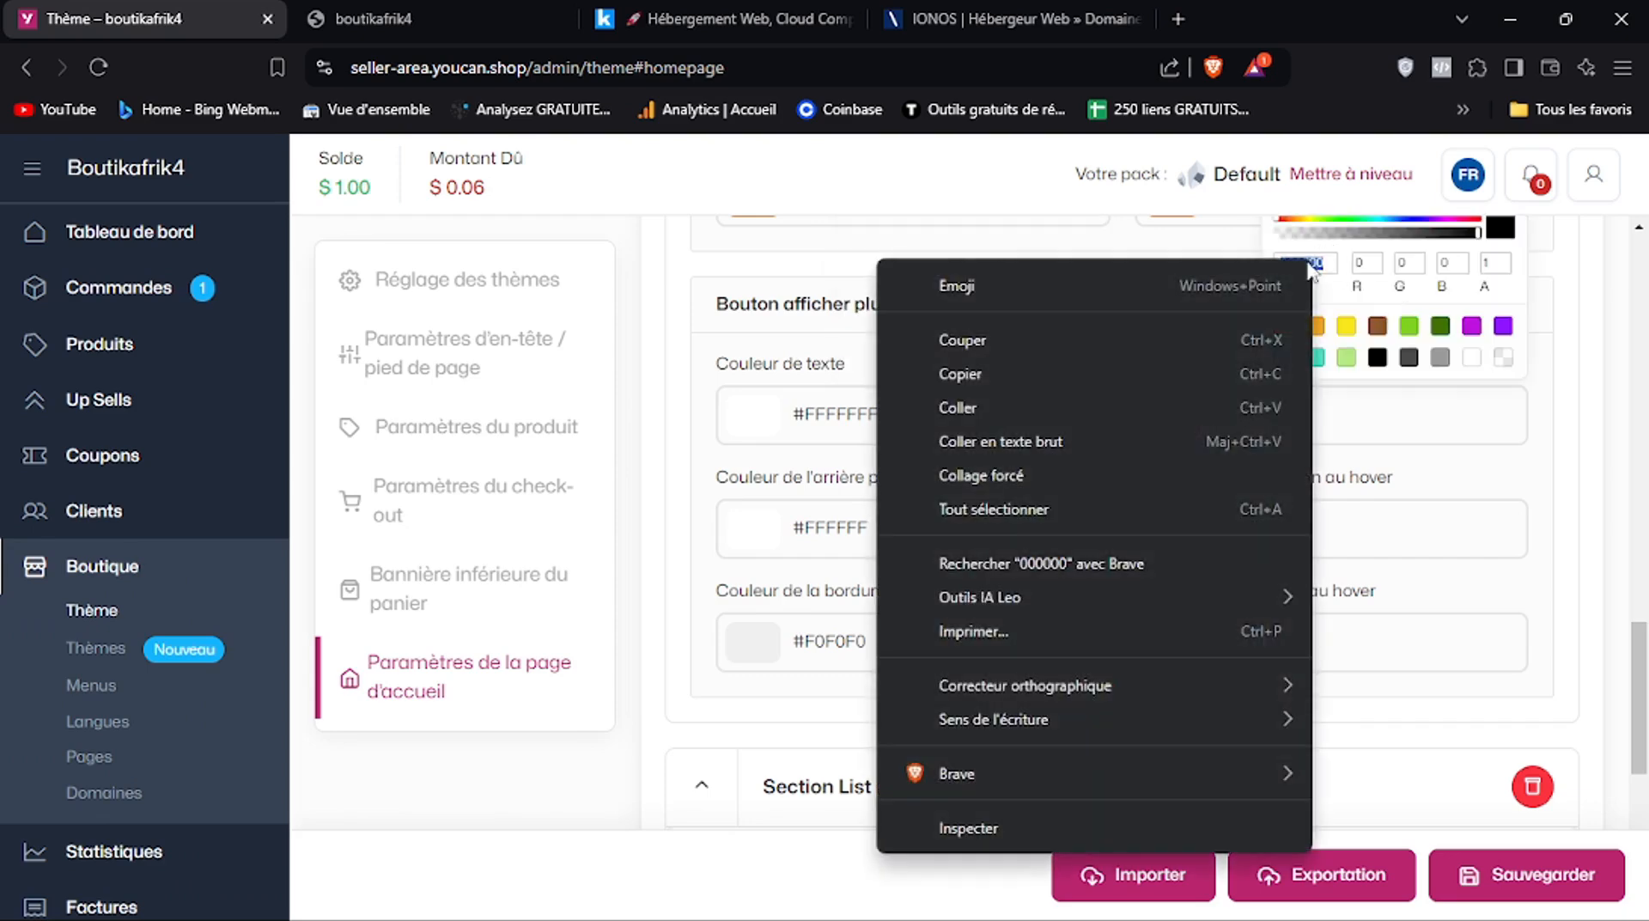
left_click(1023, 411)
Set the "Couleur de l'arrière plan" of "Bouton afficher plus" to 5A4766 and save the theme settings
left_click(759, 548)
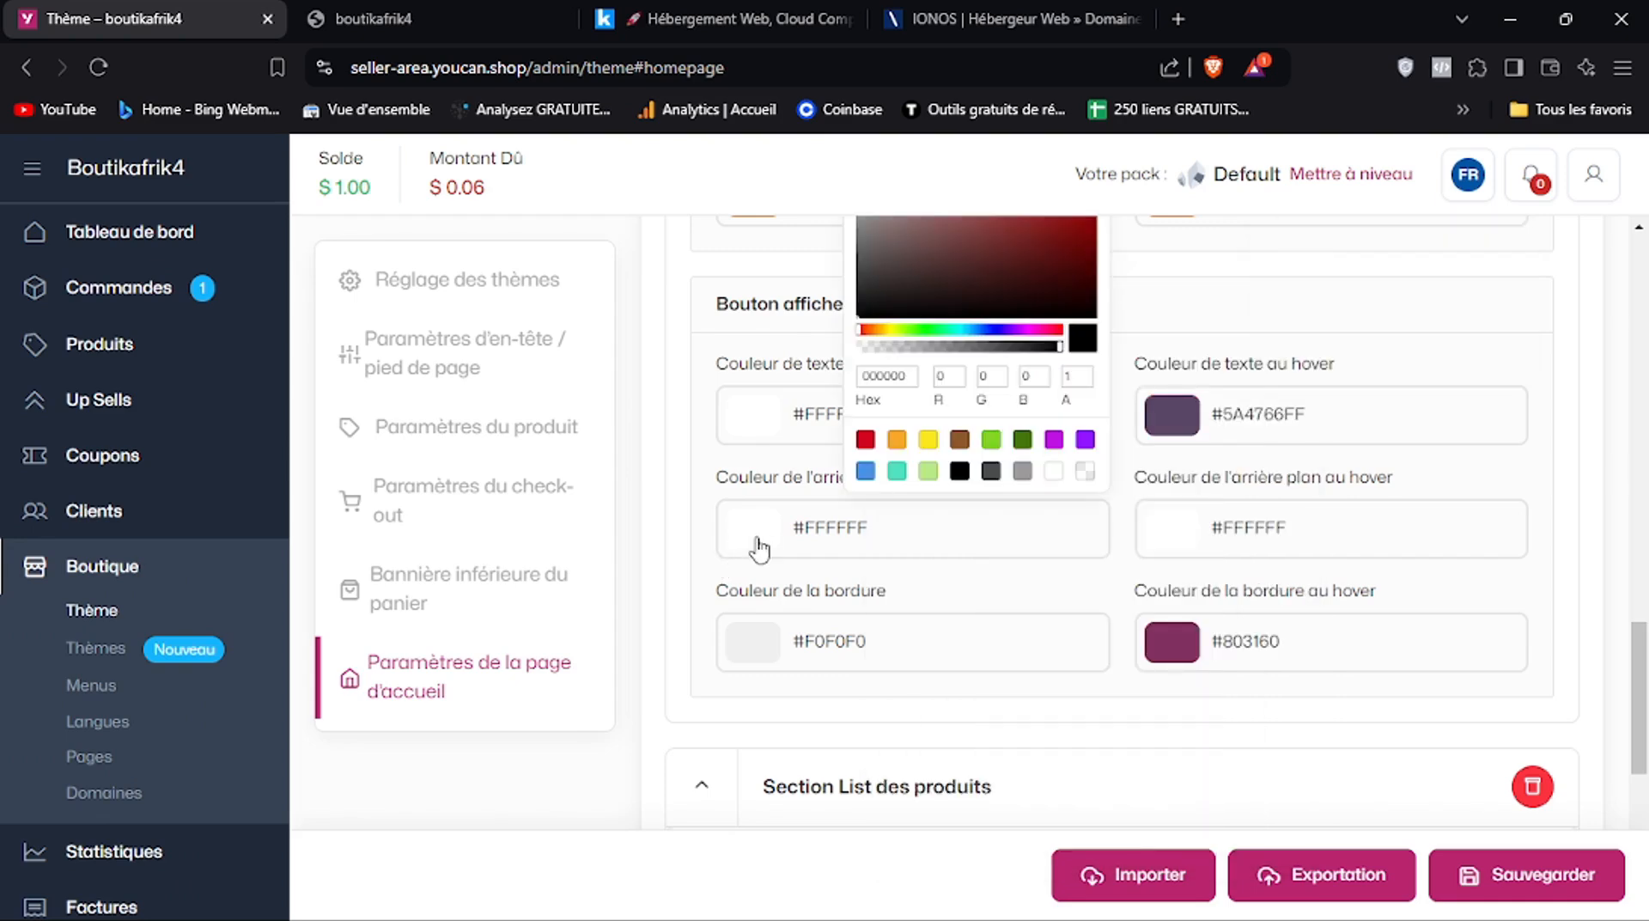
double_click(886, 372)
right_click(886, 372)
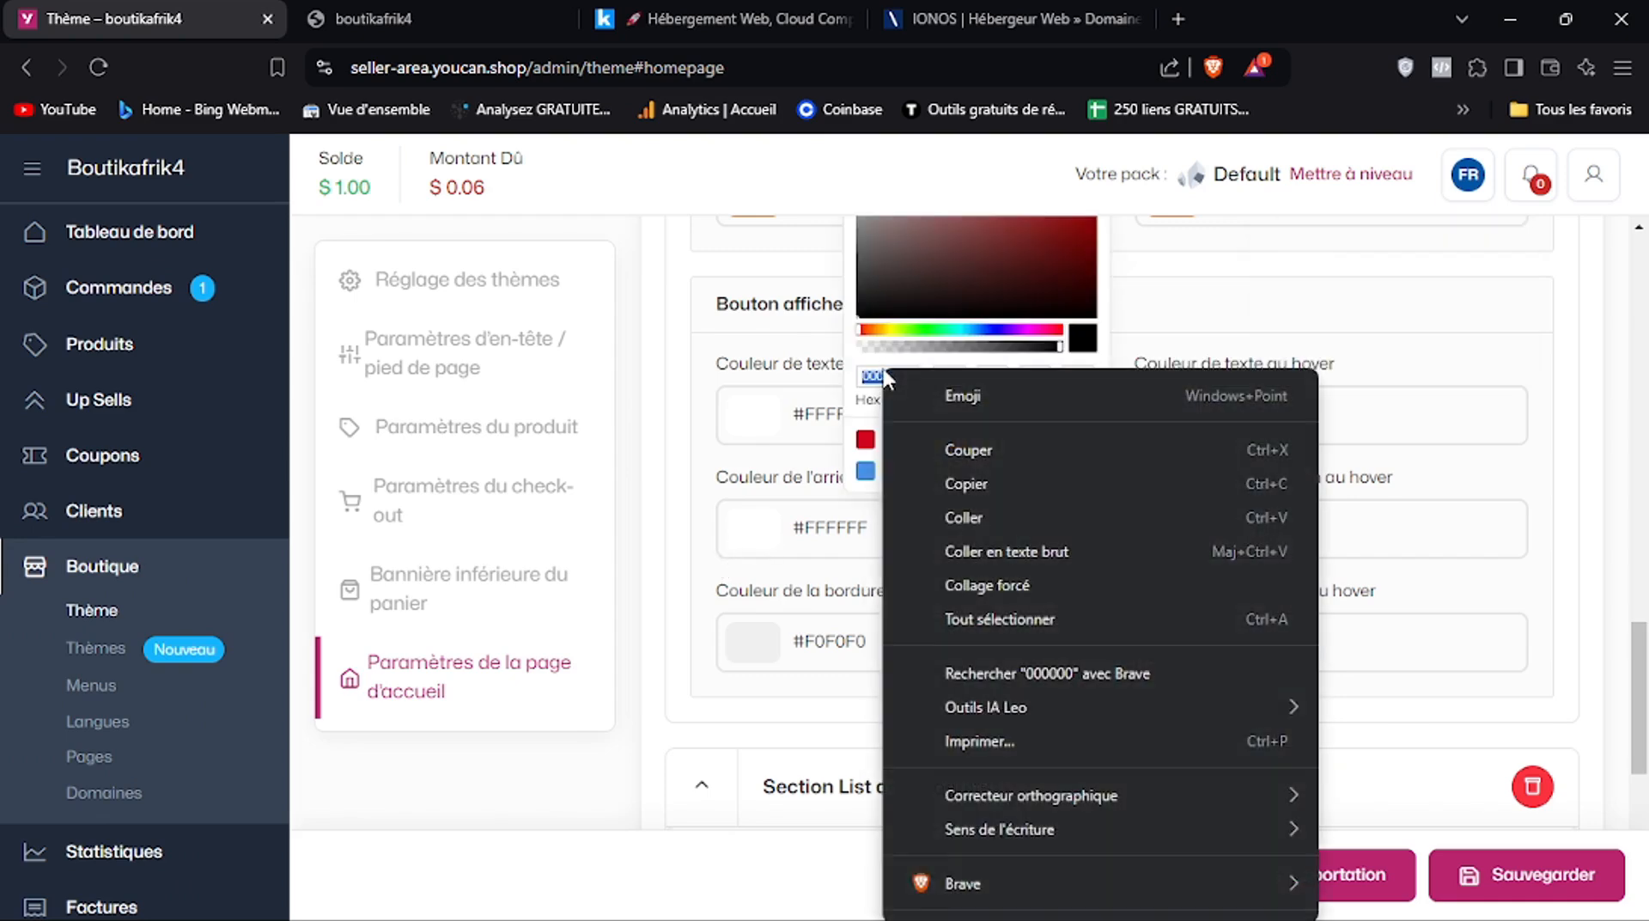
left_click(952, 512)
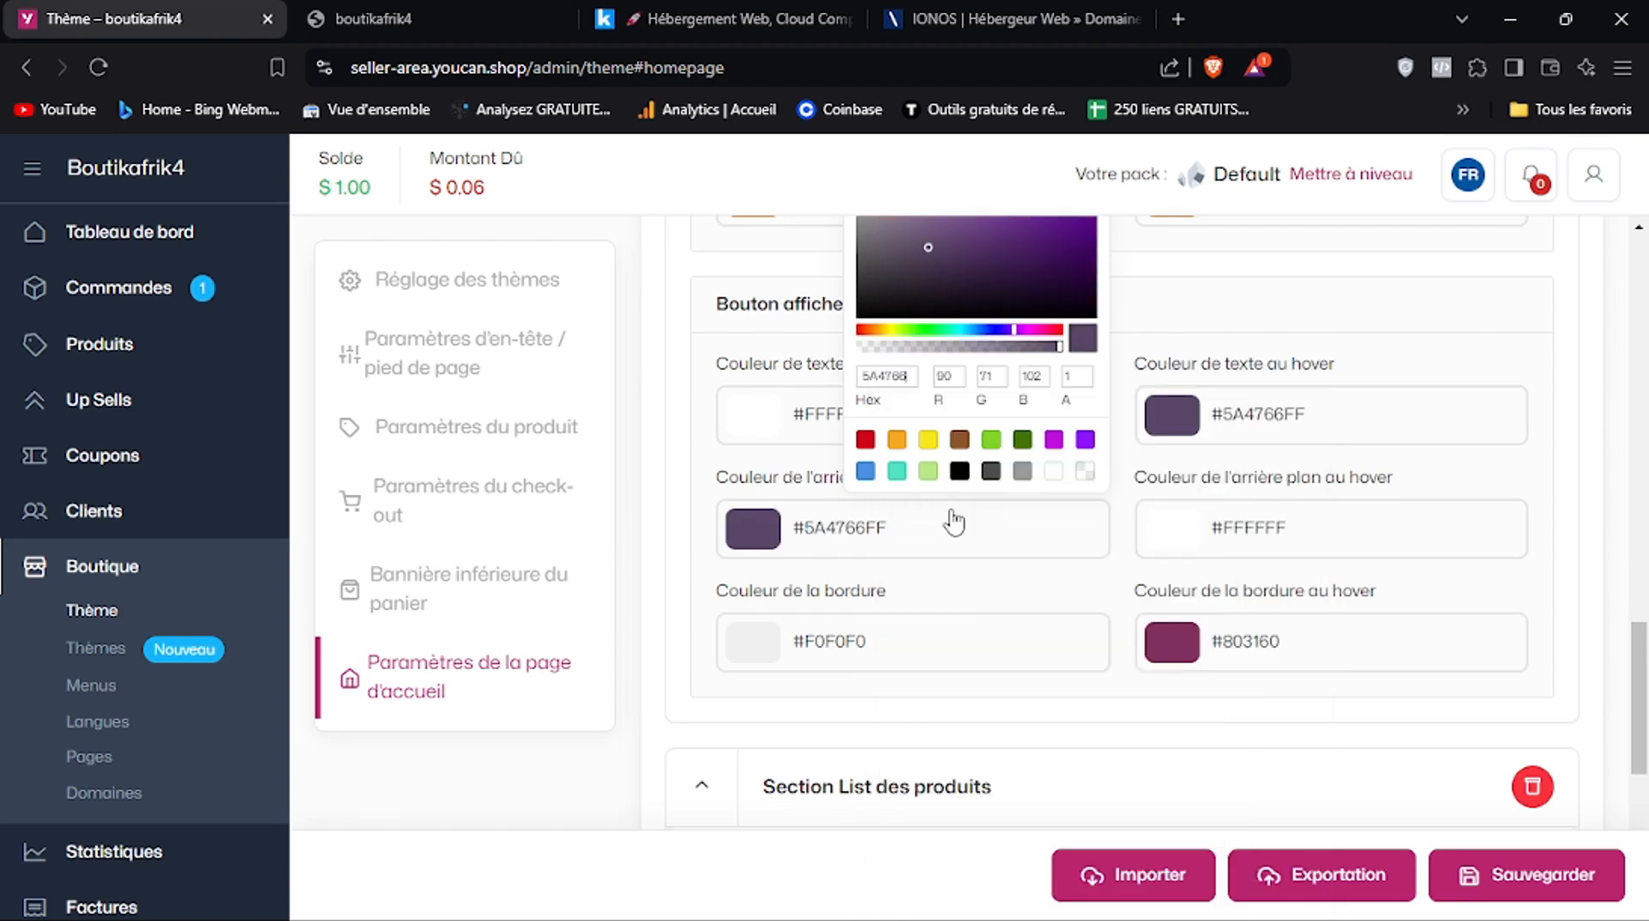
left_click(1517, 465)
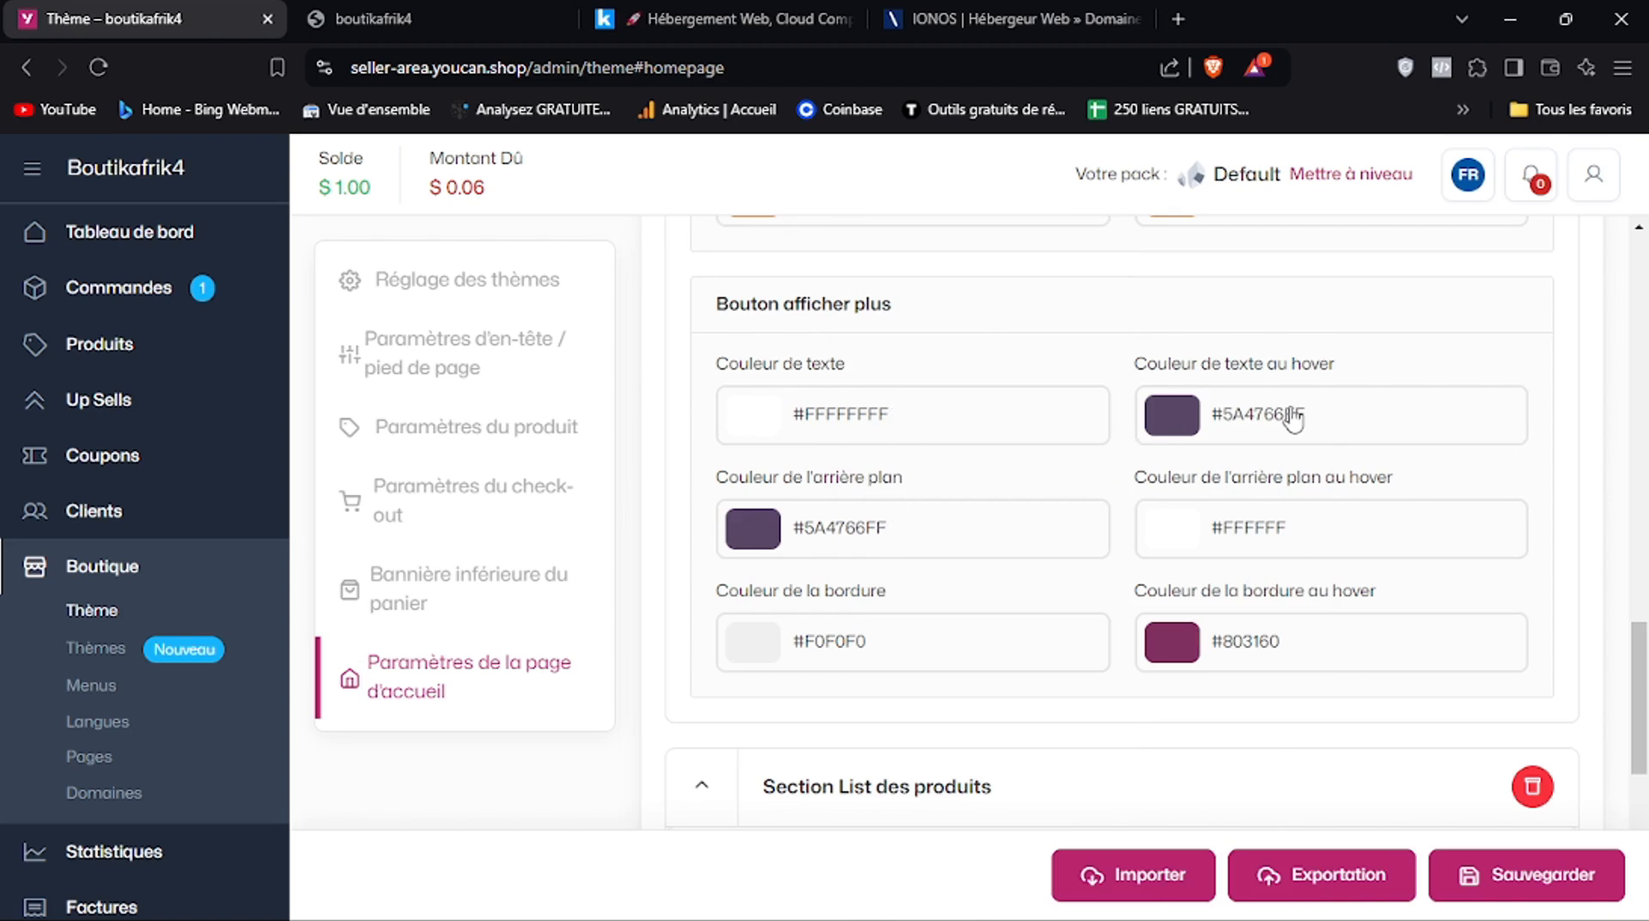
left_click(1569, 884)
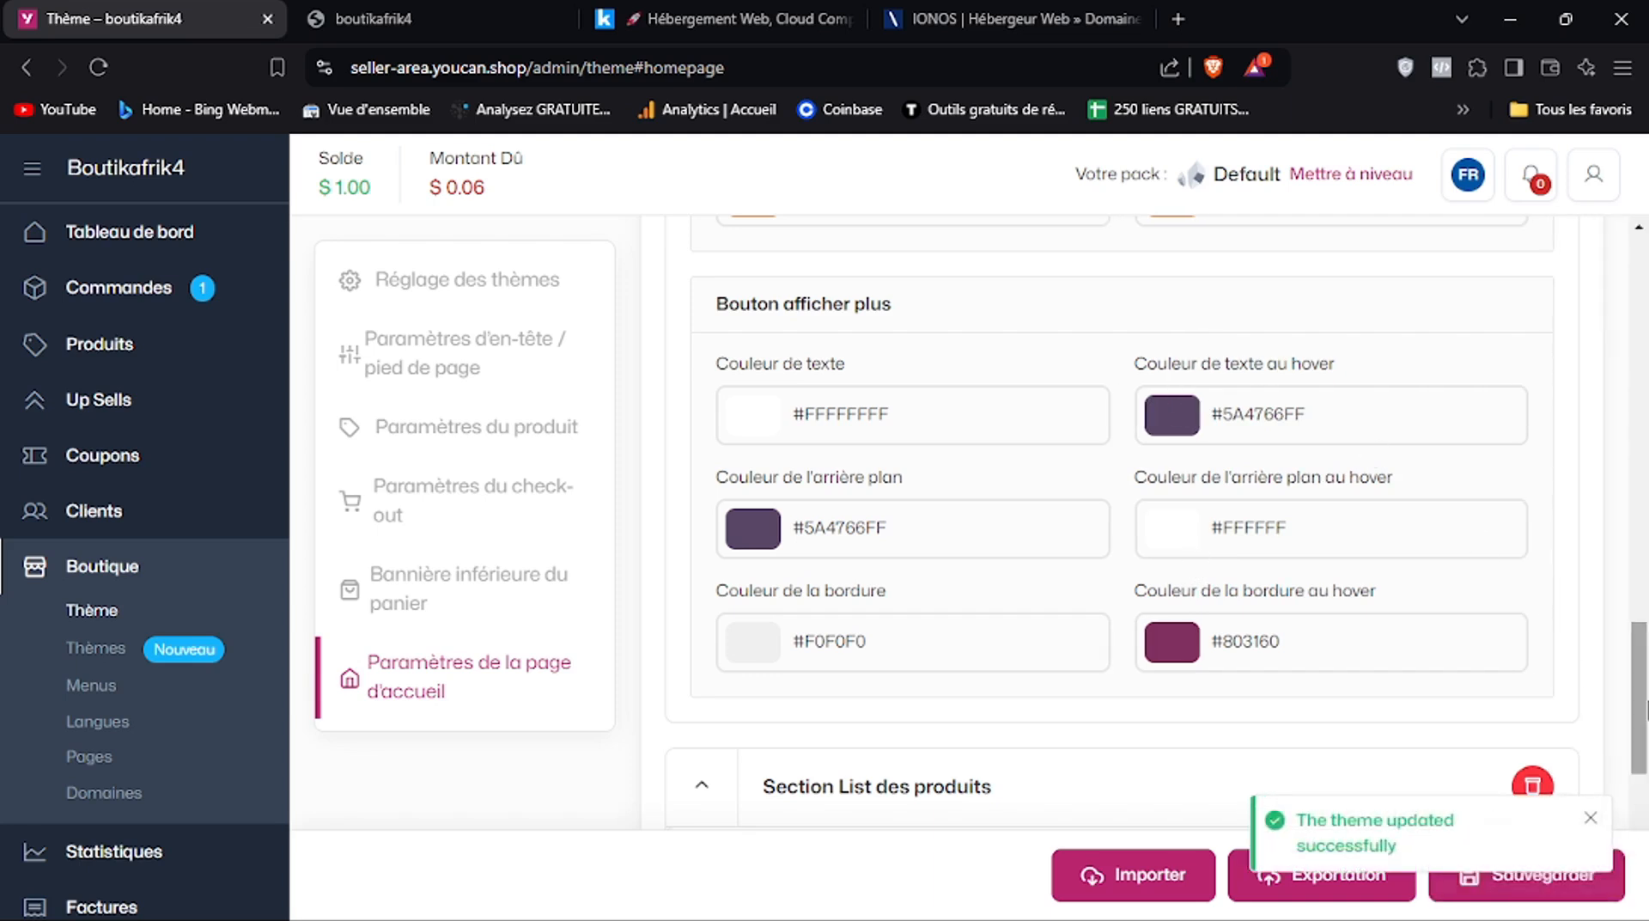
Set the "Couleur de la bordure" and "Couleur de la bordure au hover" of "Bouton afficher plus" to white, FFFFFF
scroll(1364, 613, "down", 1)
left_click(750, 536)
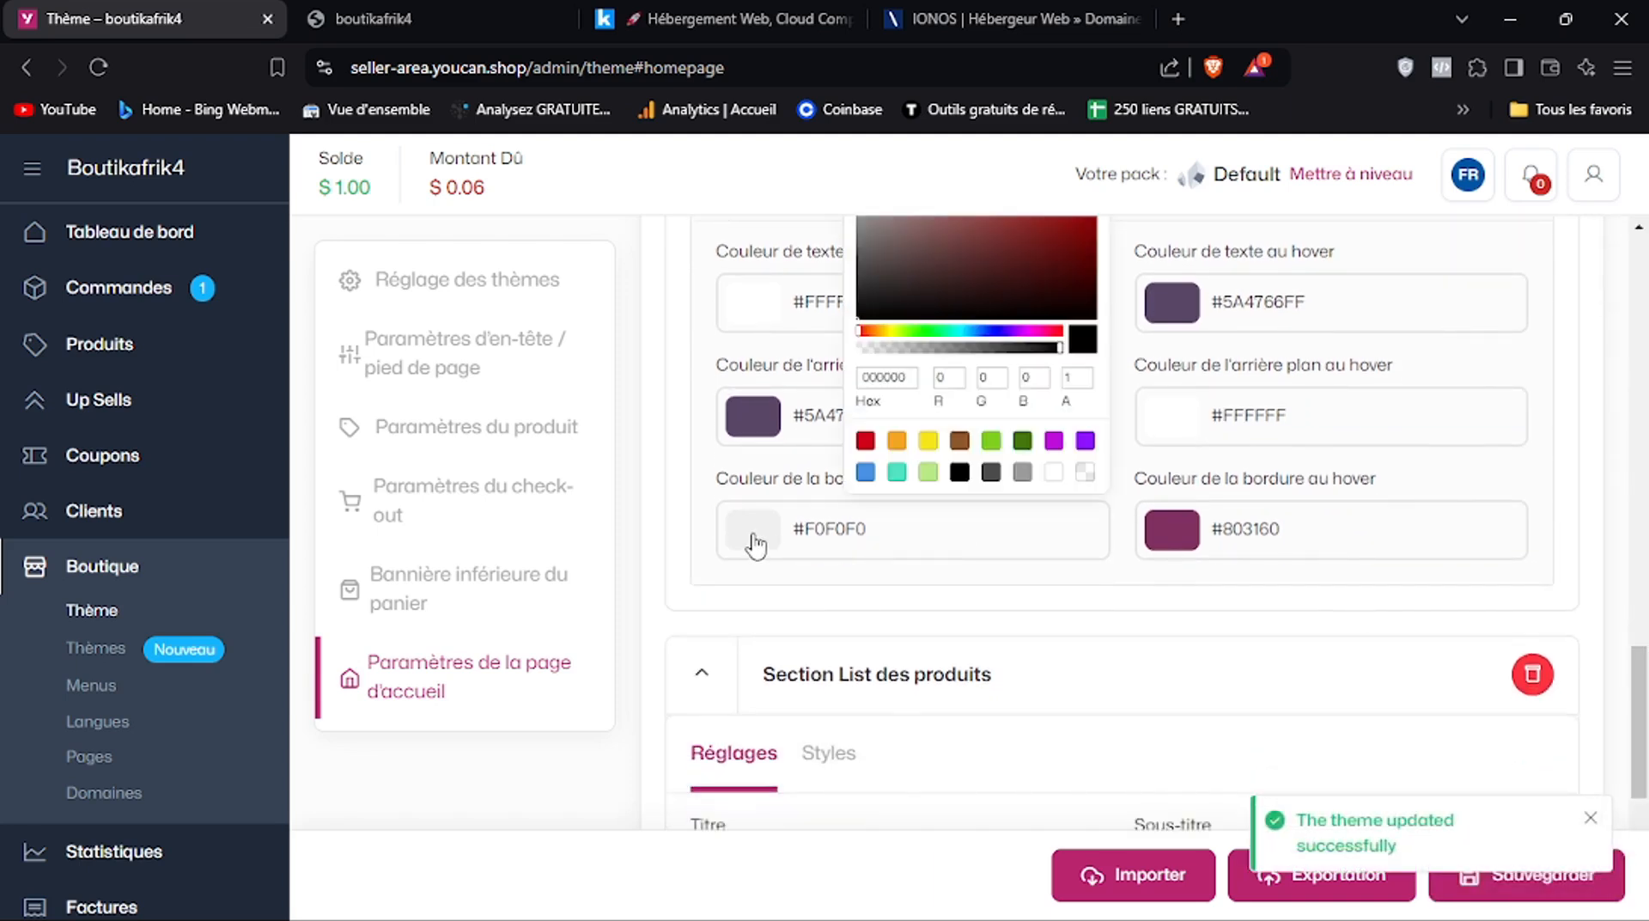
left_click(1055, 472)
left_click(1273, 529)
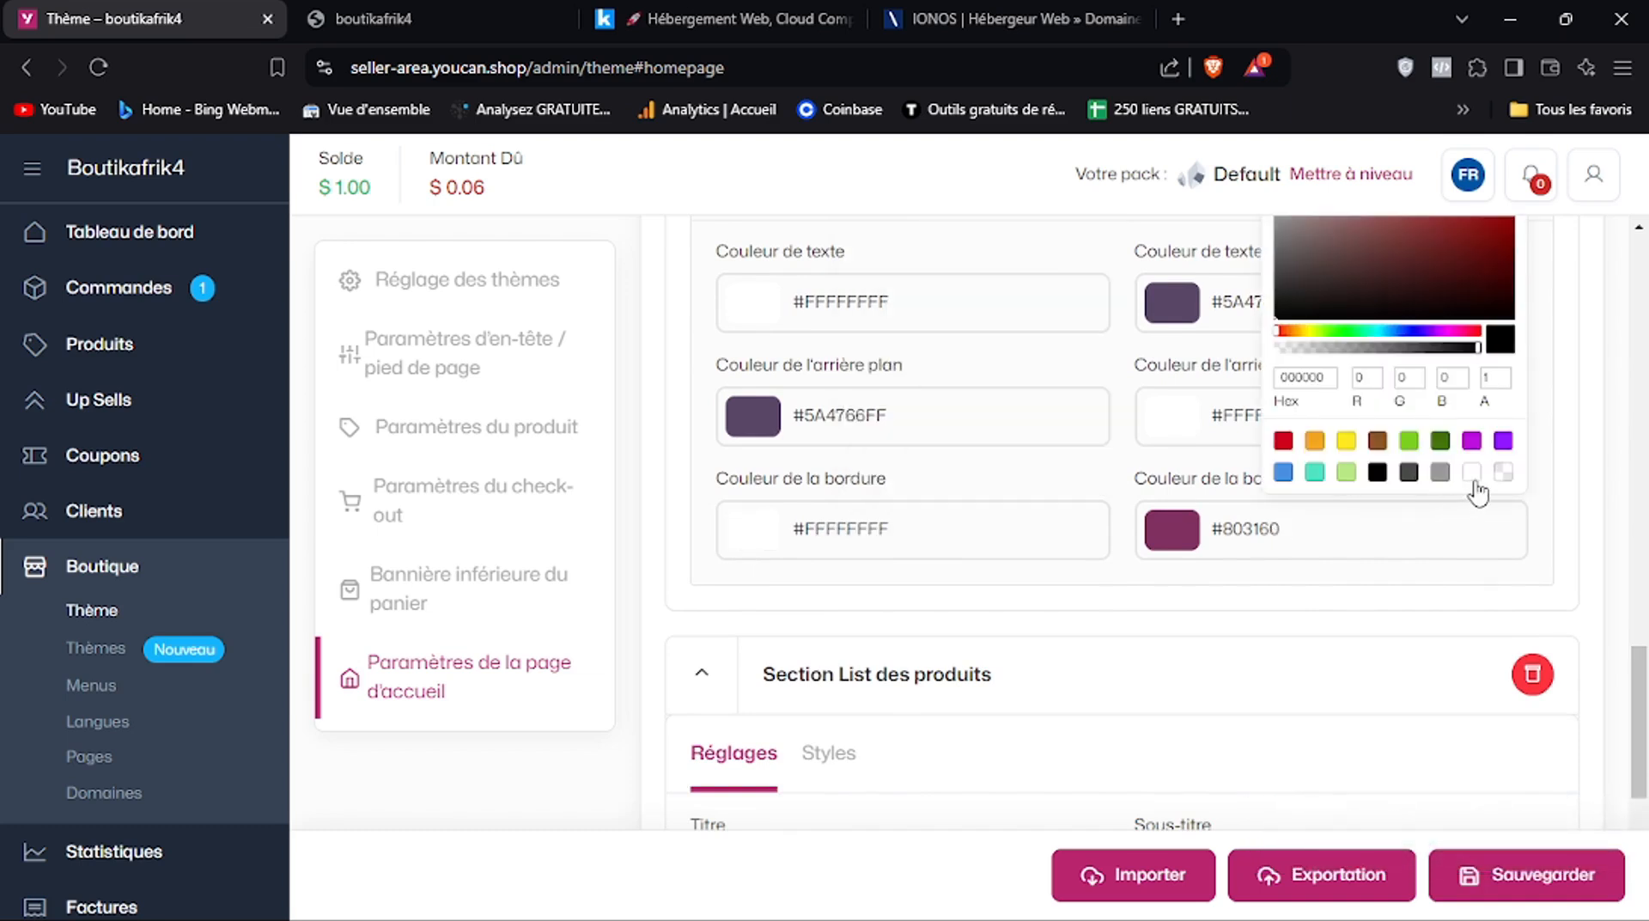
left_click(777, 539)
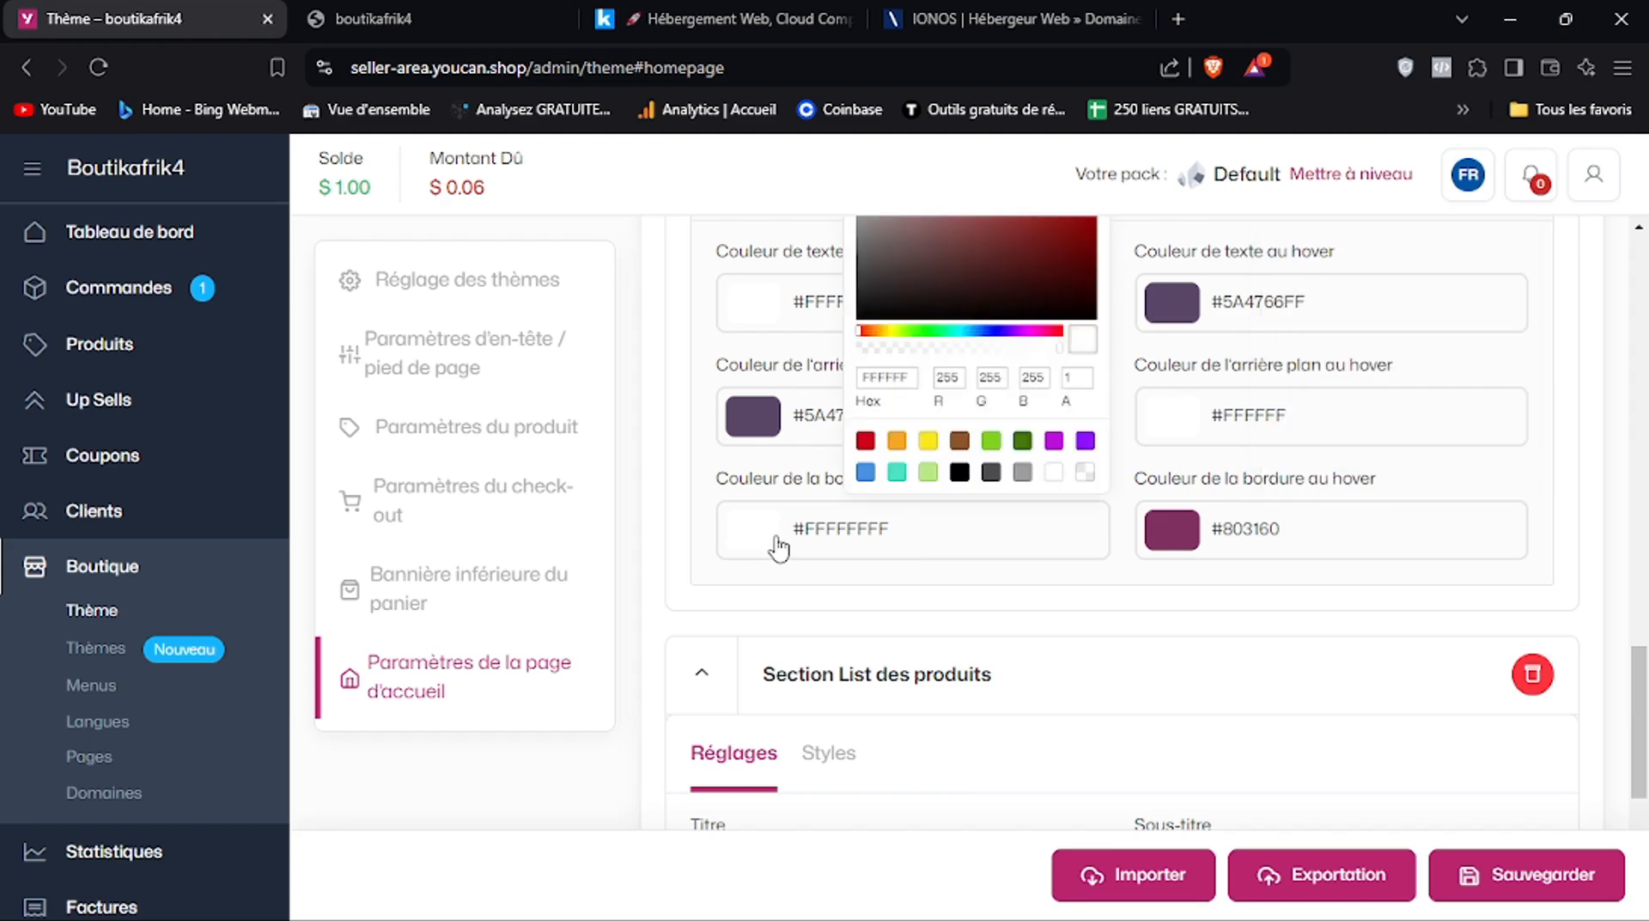
left_click(1172, 530)
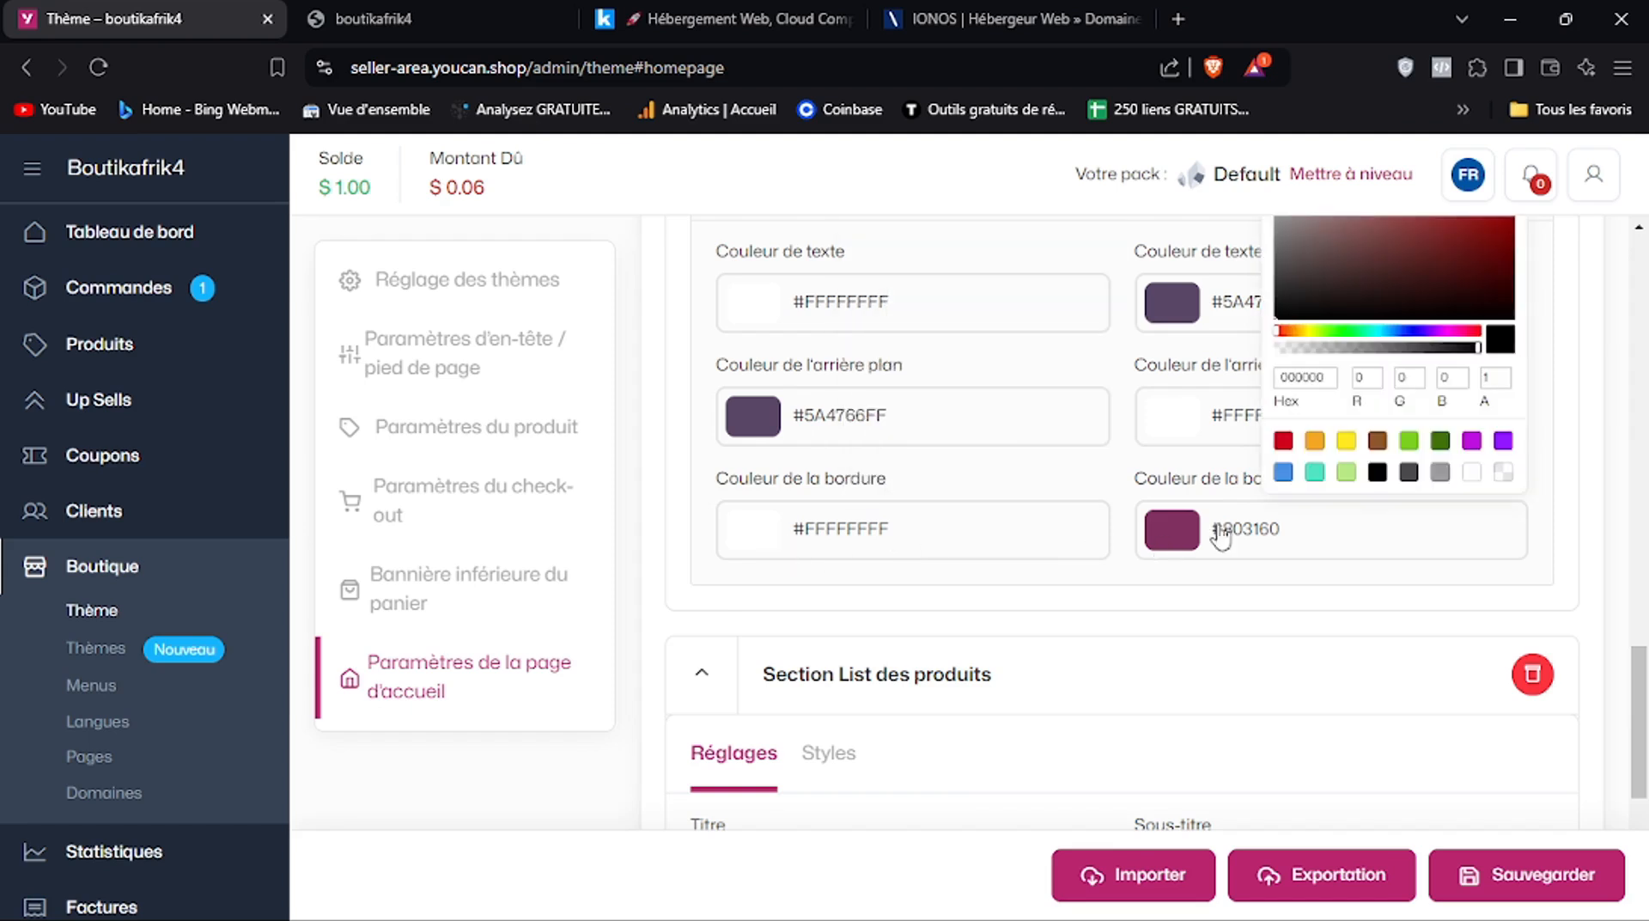
left_click(1472, 473)
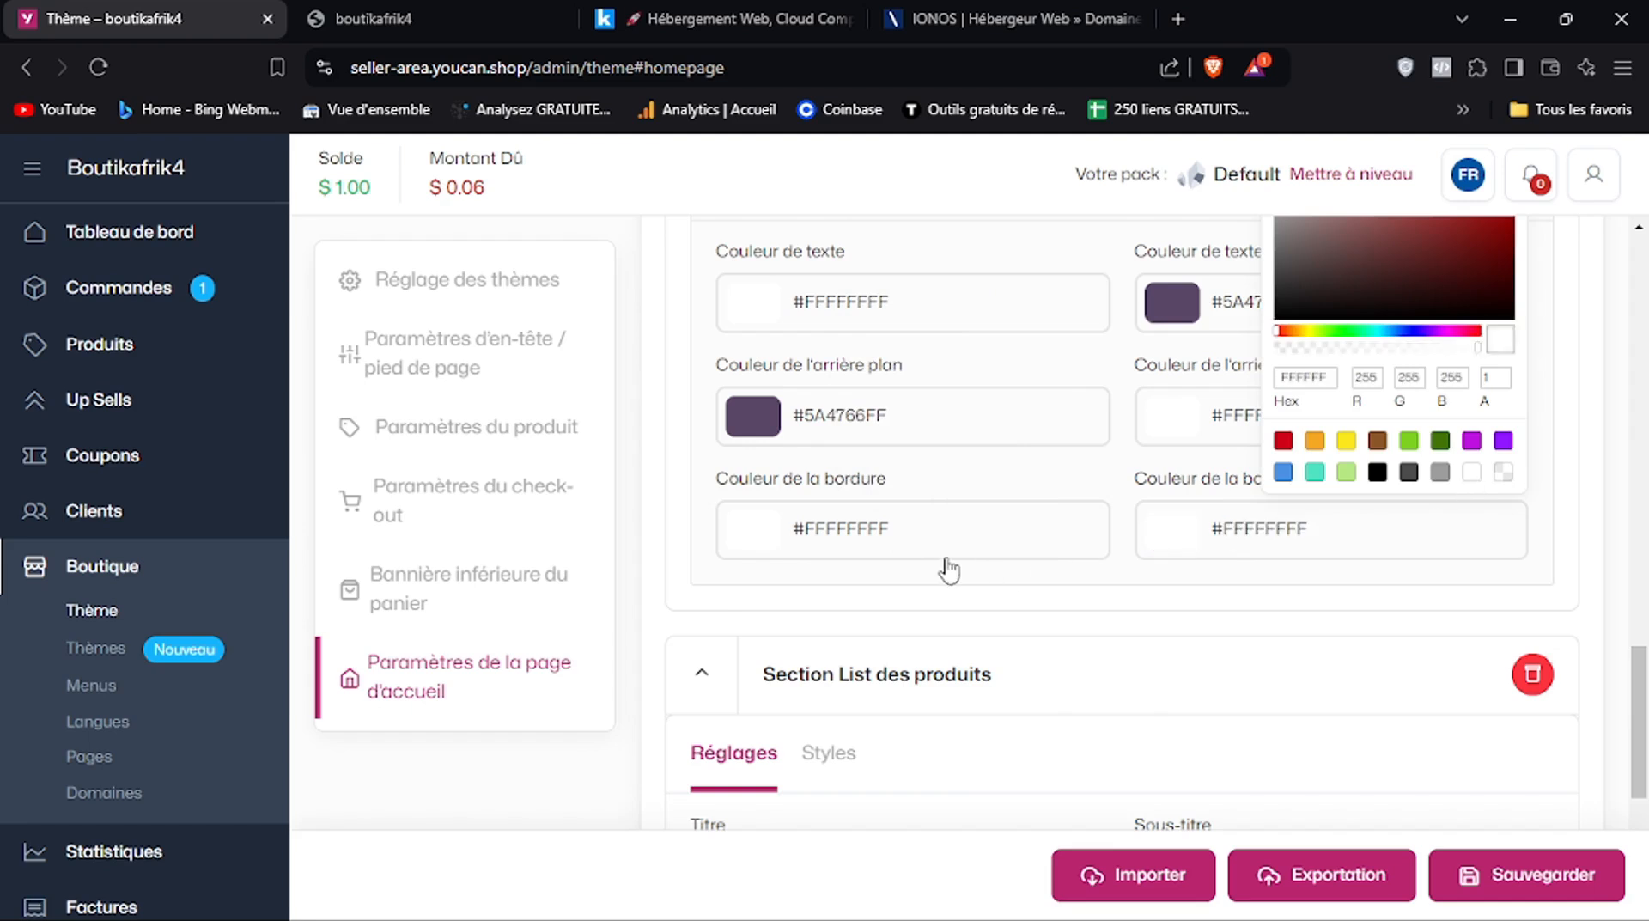
Set both the normal and hover border colours of "Bouton afficher plus" to 5A4766
left_click(750, 539)
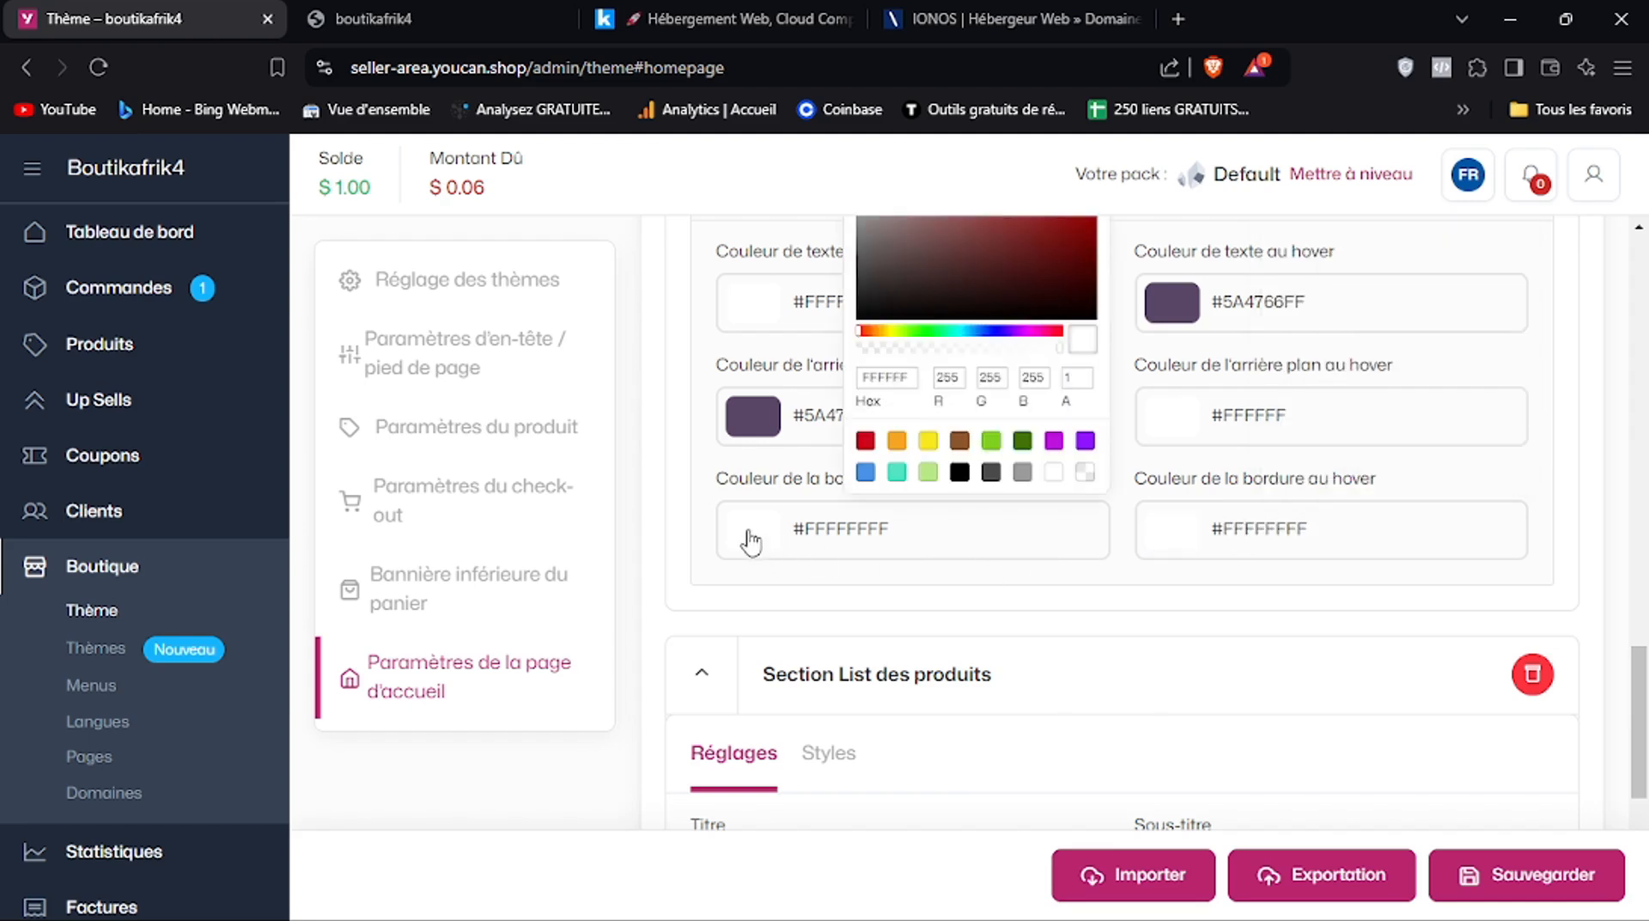
right_click(885, 371)
double_click(885, 371)
right_click(884, 372)
left_click(951, 523)
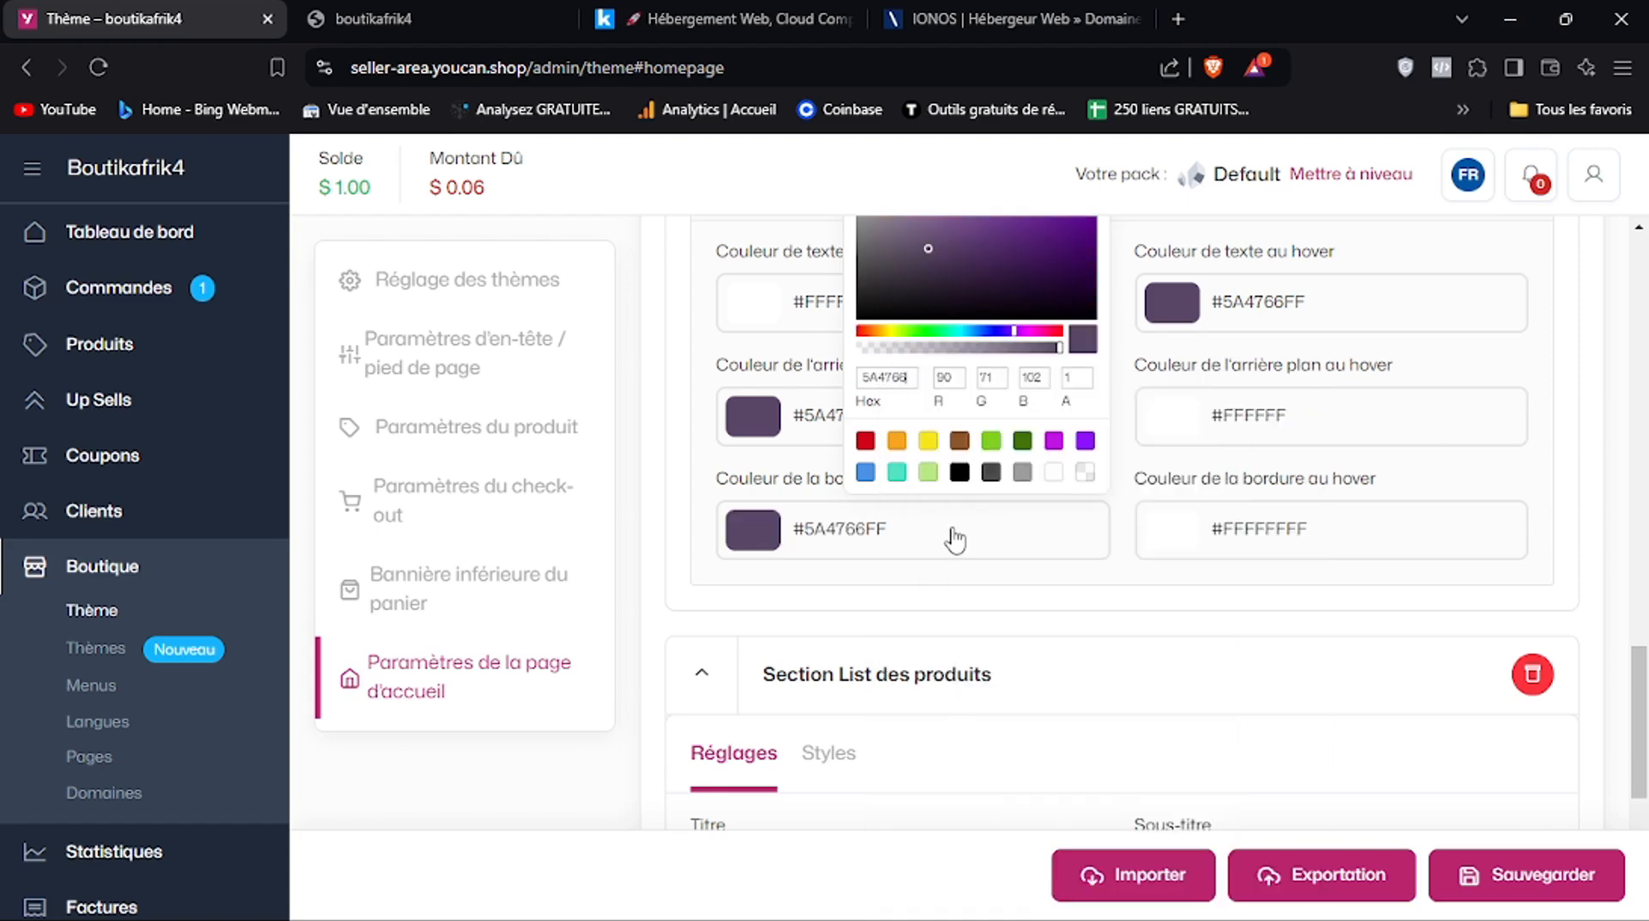
left_click(1250, 537)
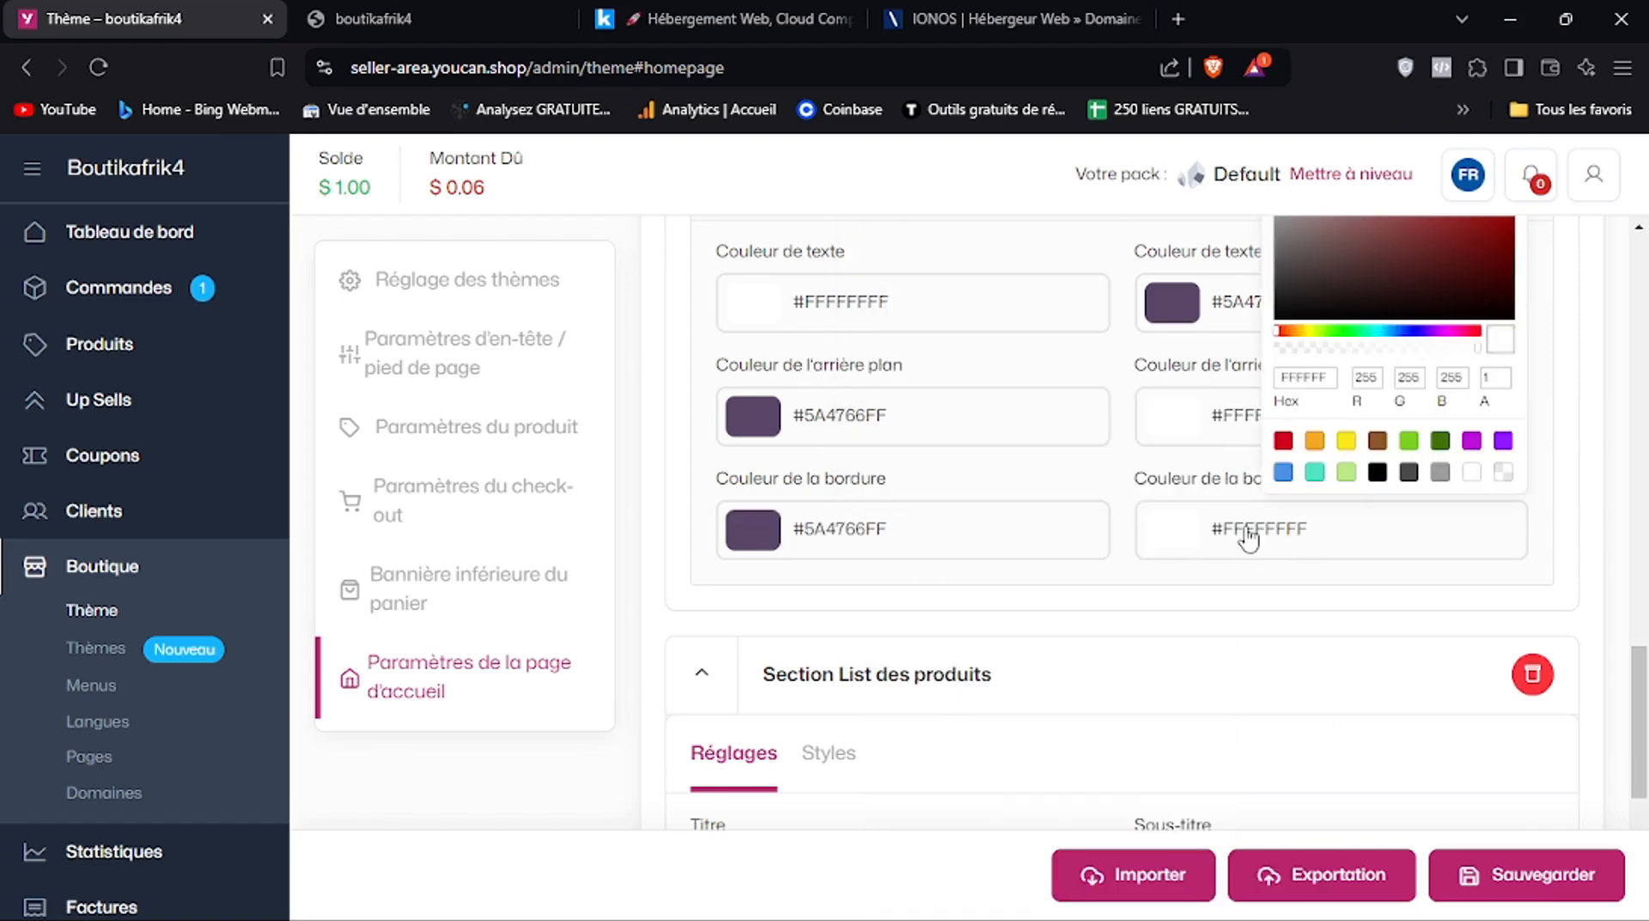
double_click(1312, 381)
right_click(1312, 381)
left_click(1011, 533)
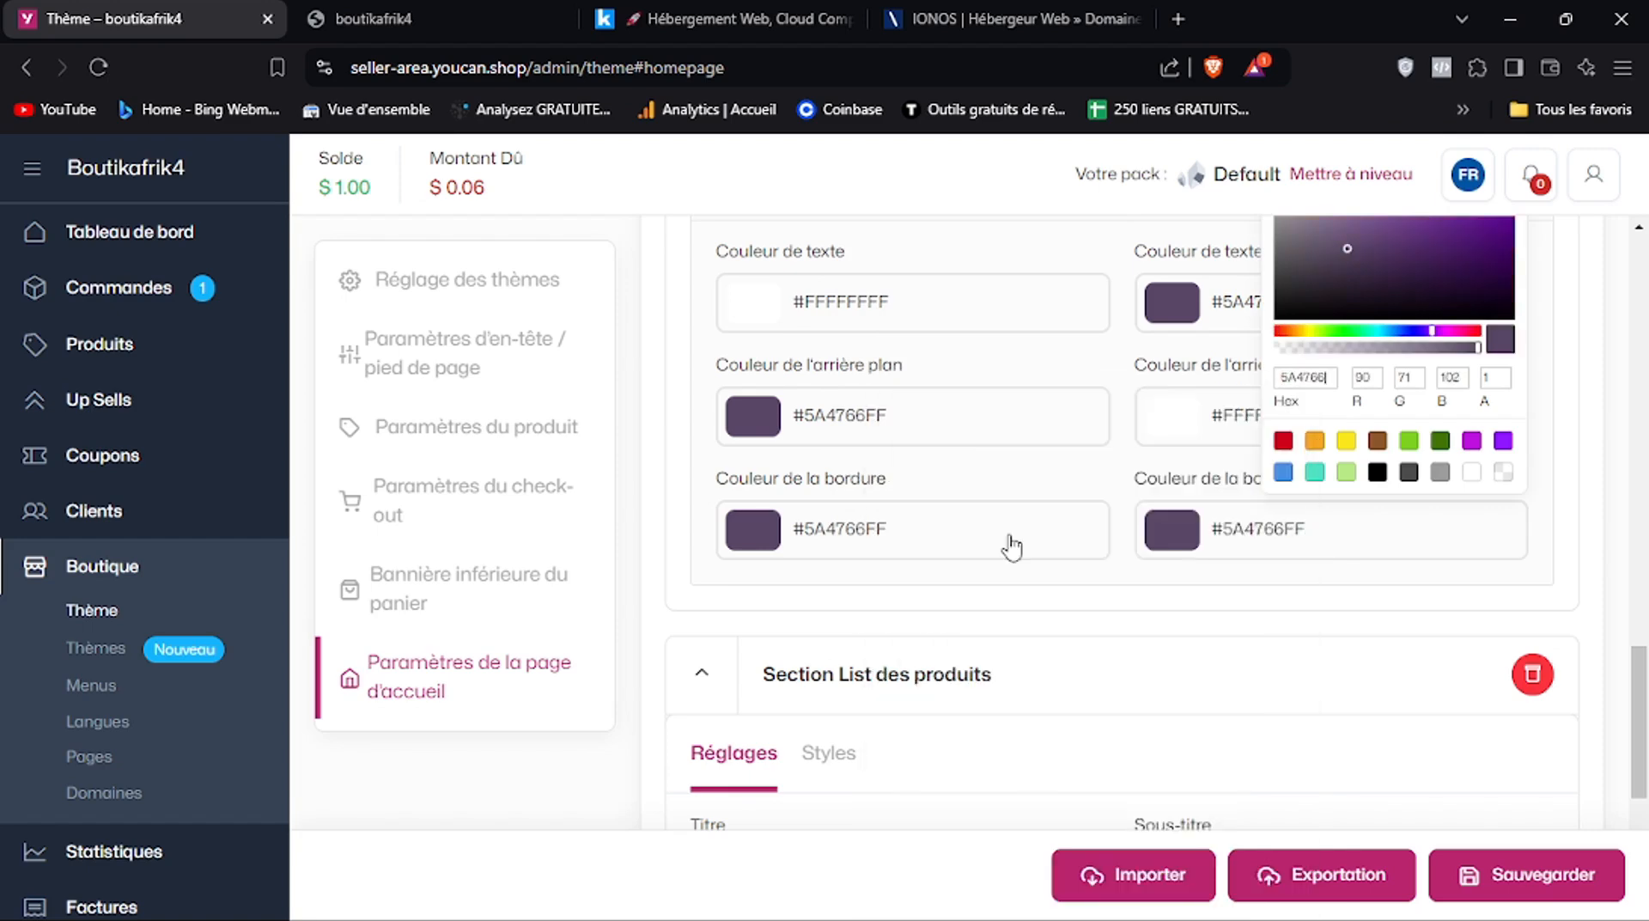
Save the theme settings, reload the storefront homepage and check both product lists and their buttons
scroll(1246, 687, "down", 3)
left_click(1509, 878)
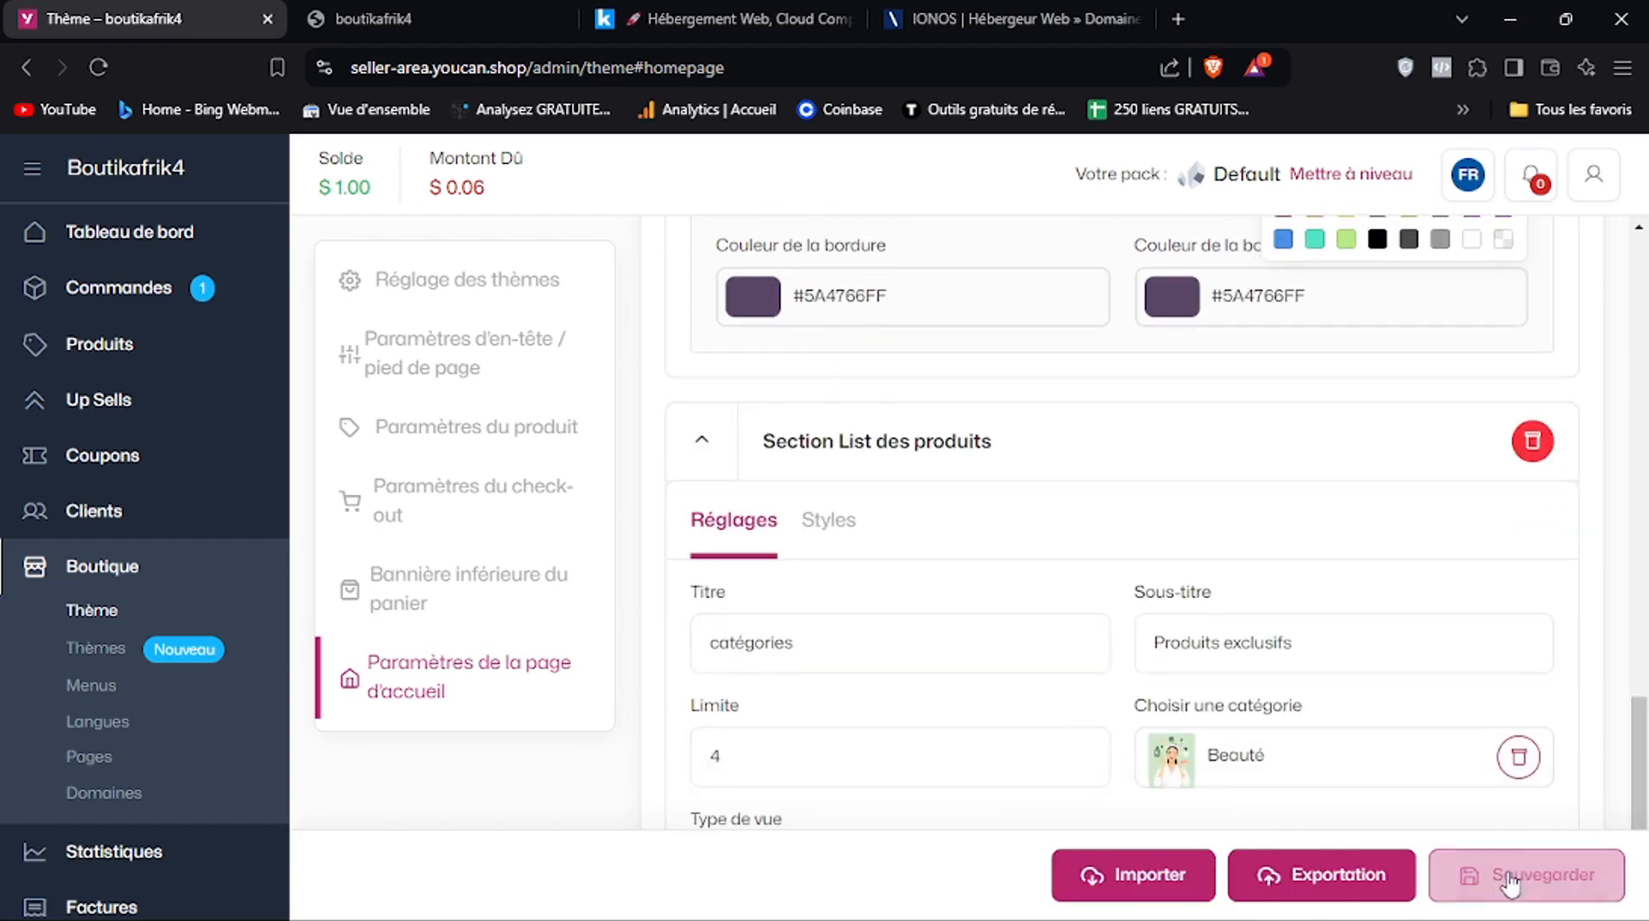
left_click(372, 8)
left_click(94, 66)
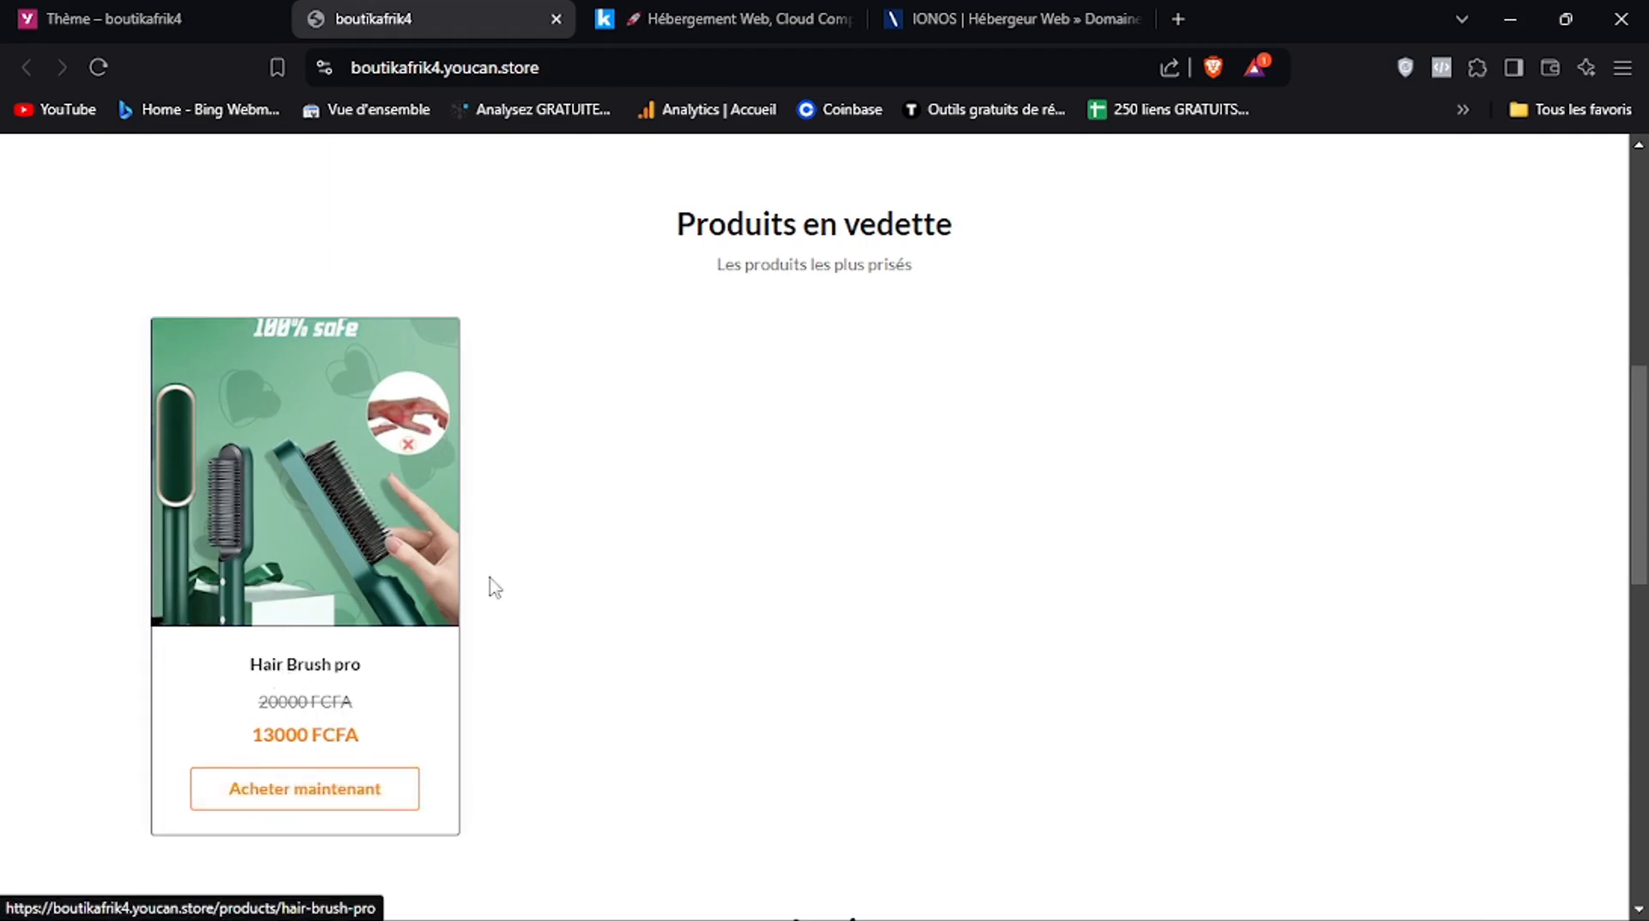
left_click_drag(1647, 490, 1648, 704)
scroll(601, 914, "down", 2)
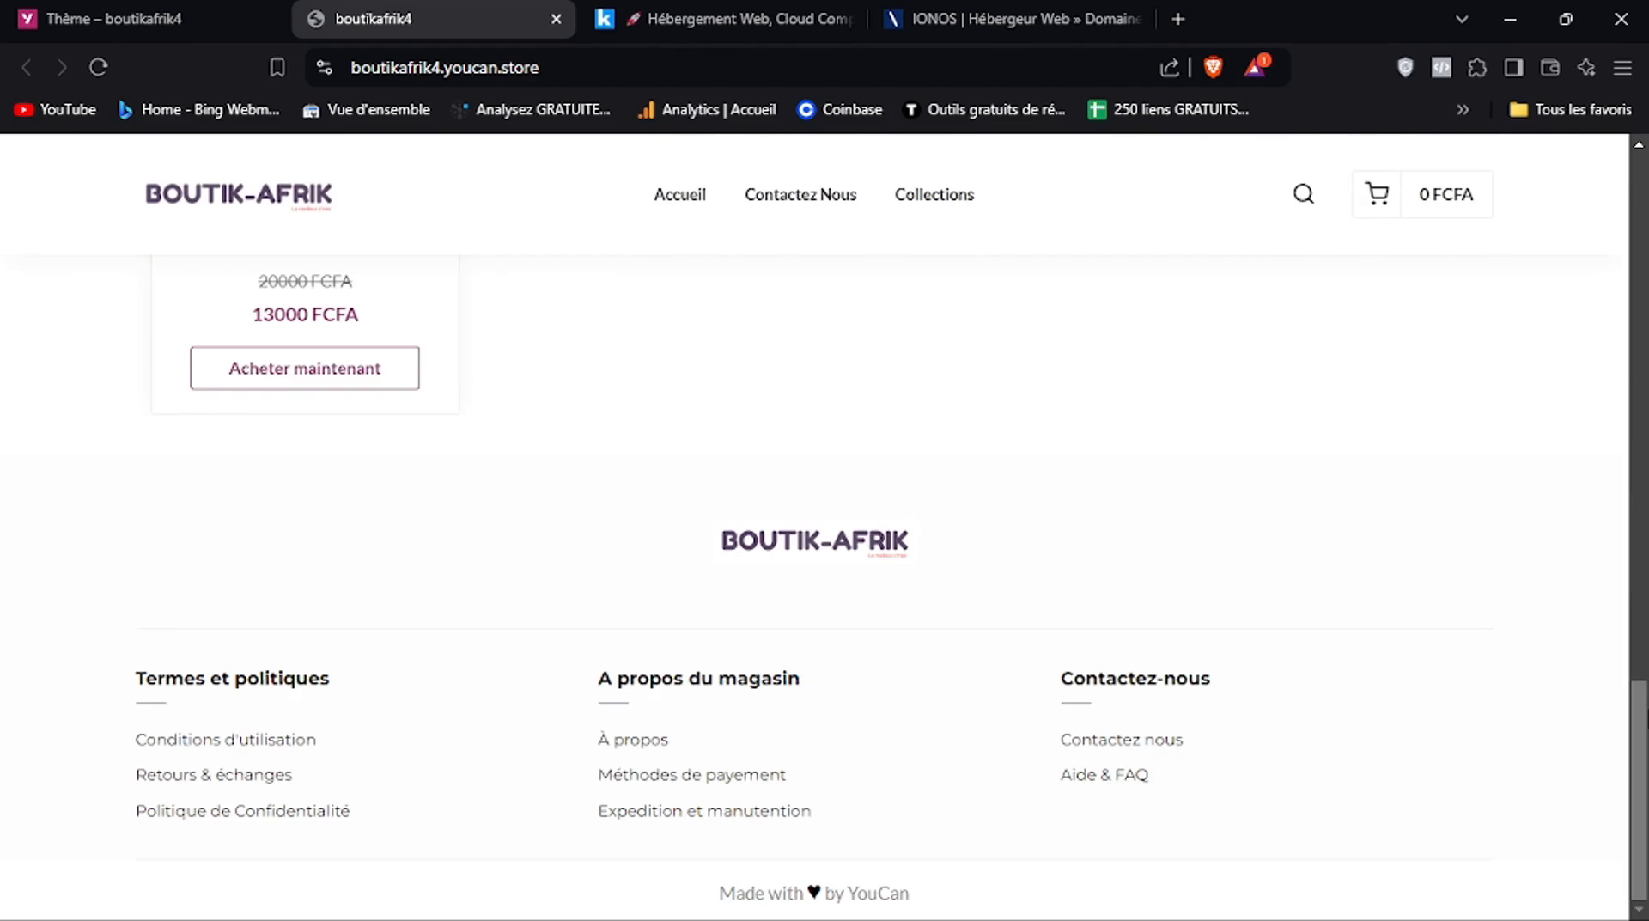
left_click_drag(1647, 718, 1648, 614)
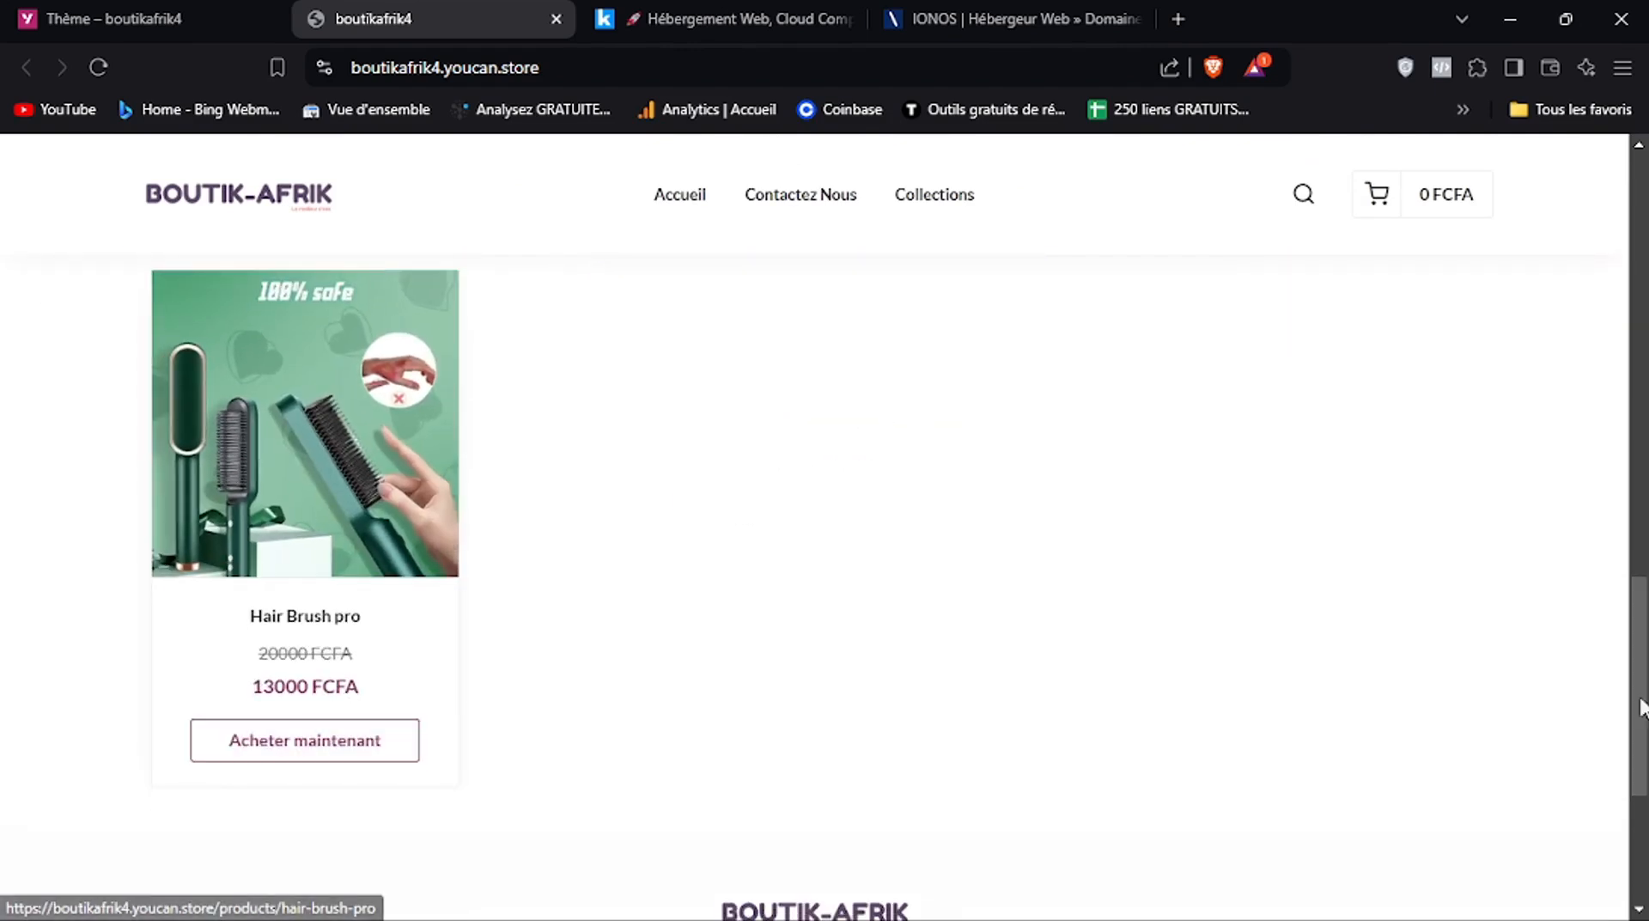
left_click_drag(1641, 698, 1639, 487)
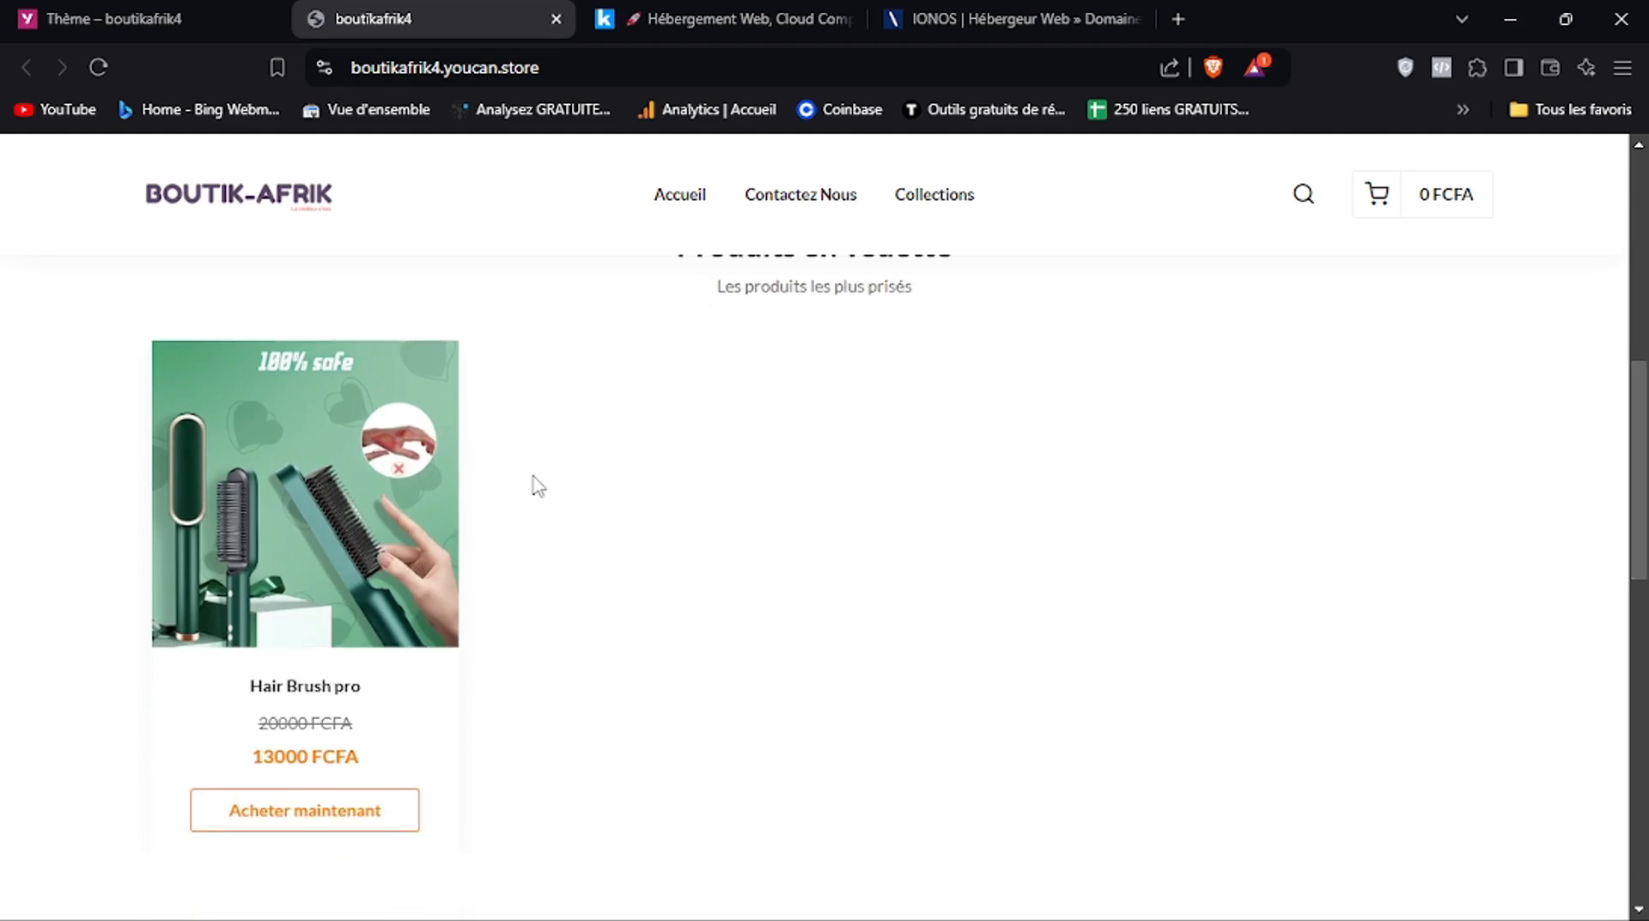
Collapse the first product list section and compare the second list's general settings with the storefront
left_click(129, 18)
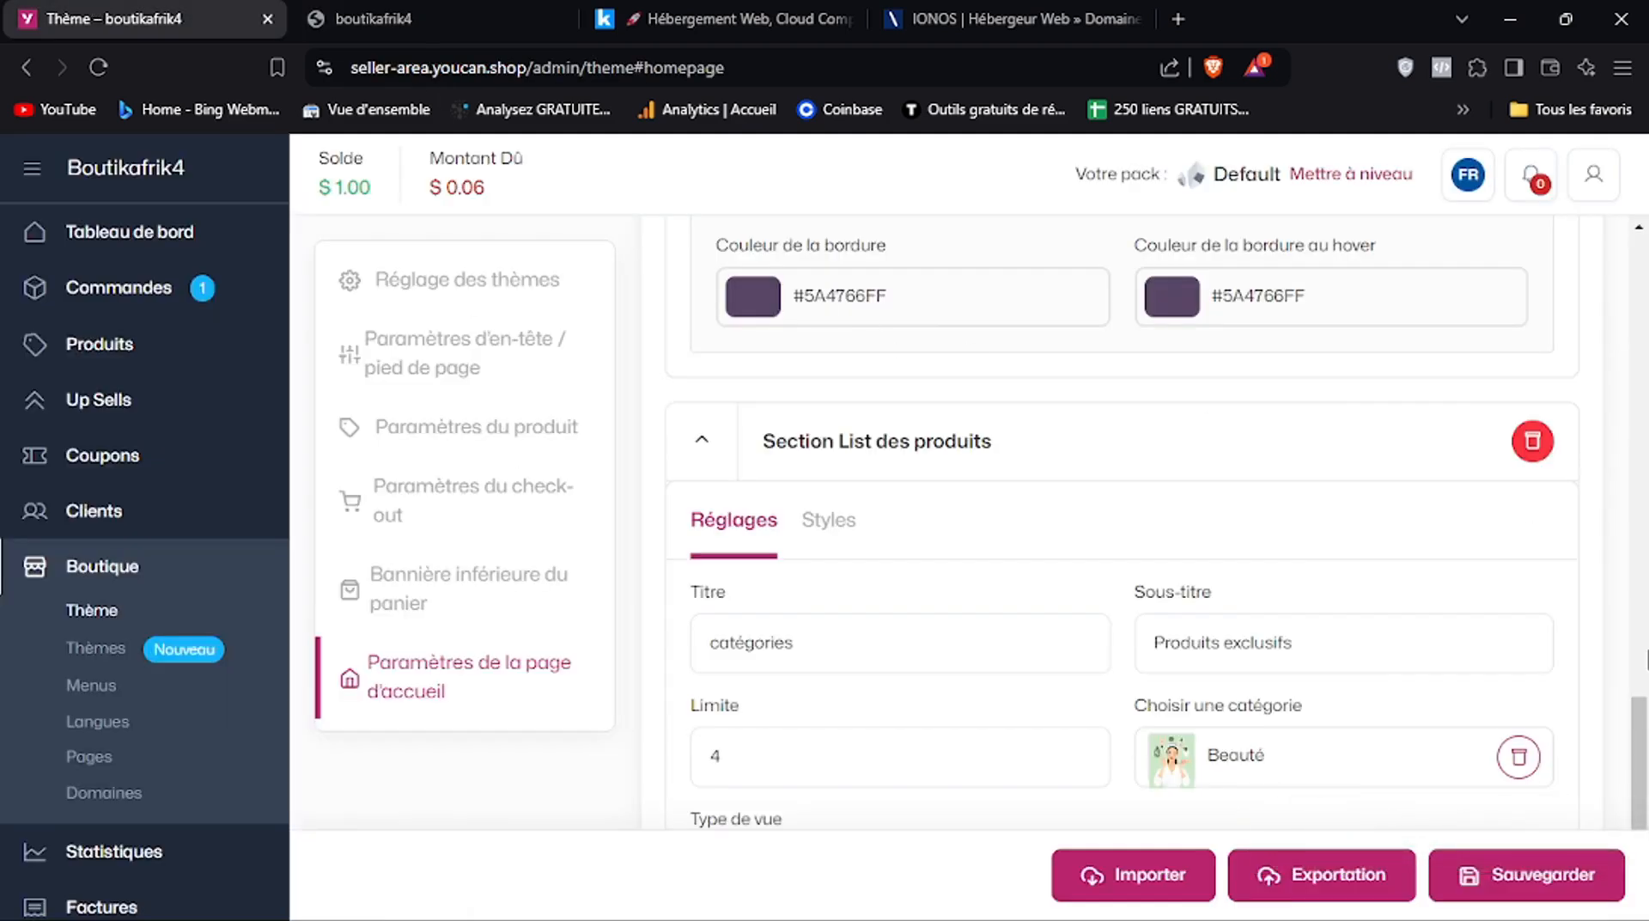
left_click_drag(1647, 694, 1645, 392)
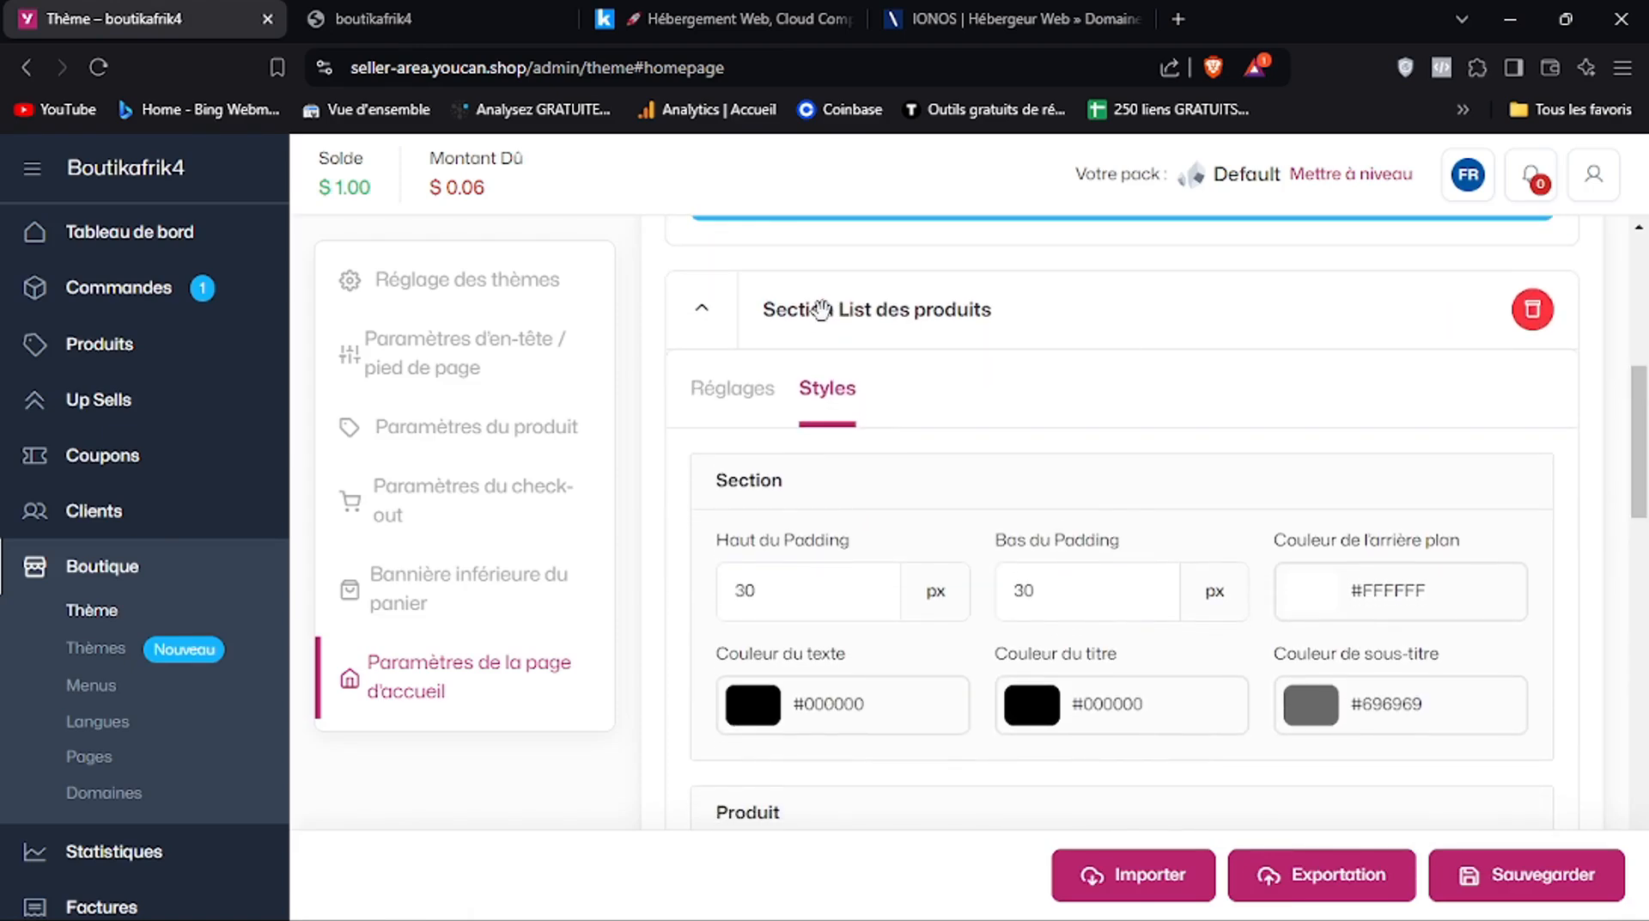
left_click(720, 333)
left_click_drag(1644, 692, 1644, 736)
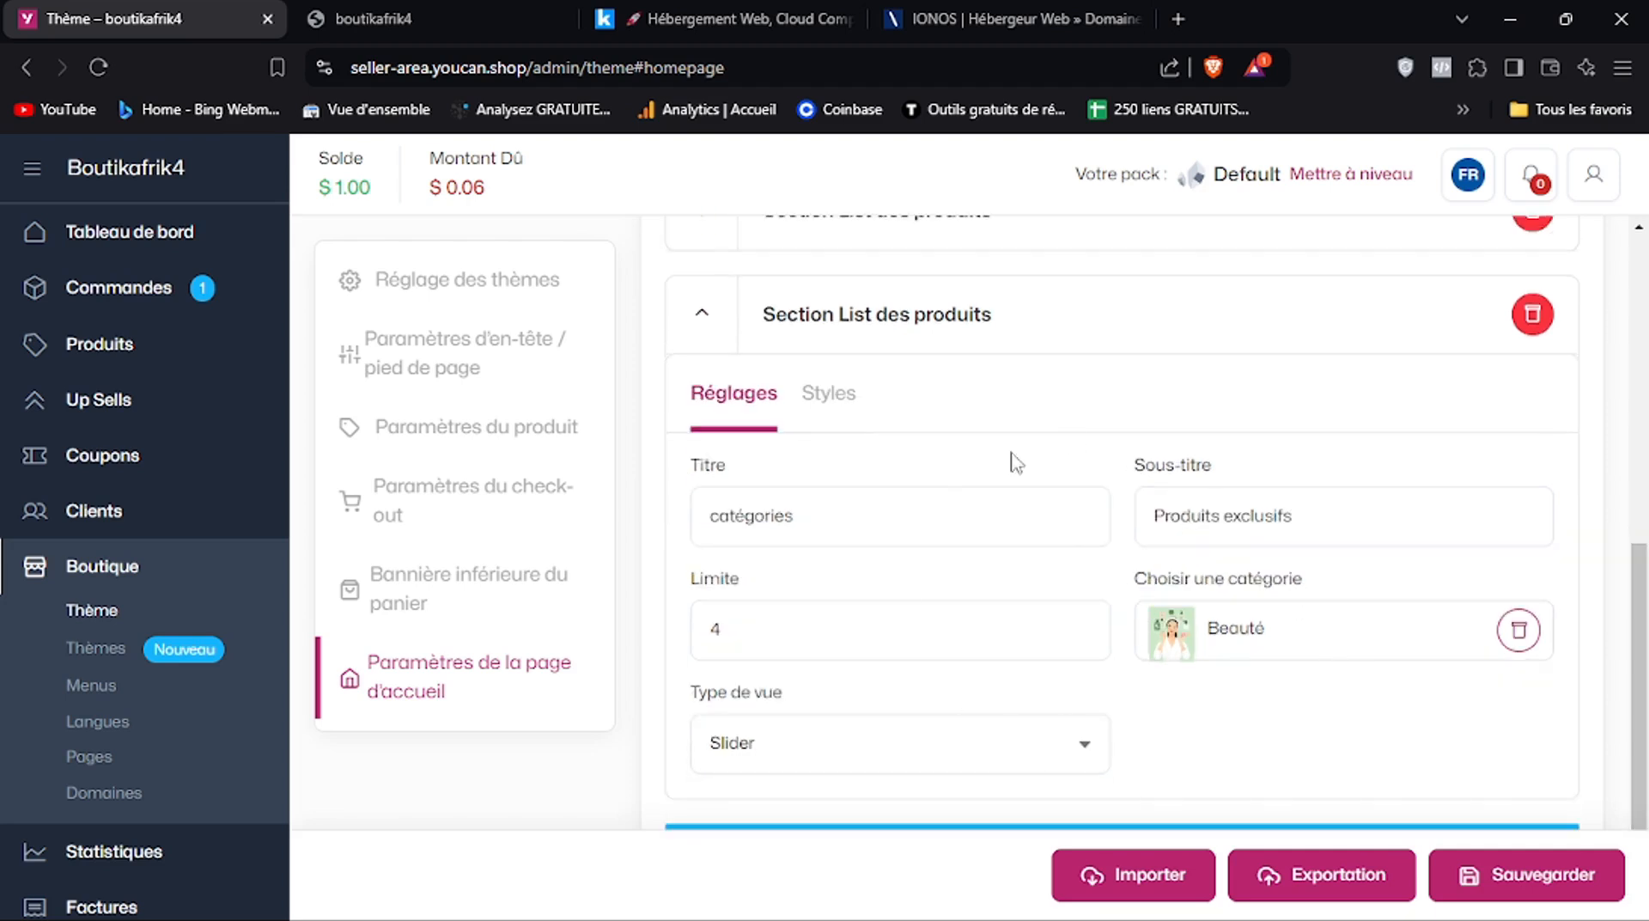
left_click(357, 12)
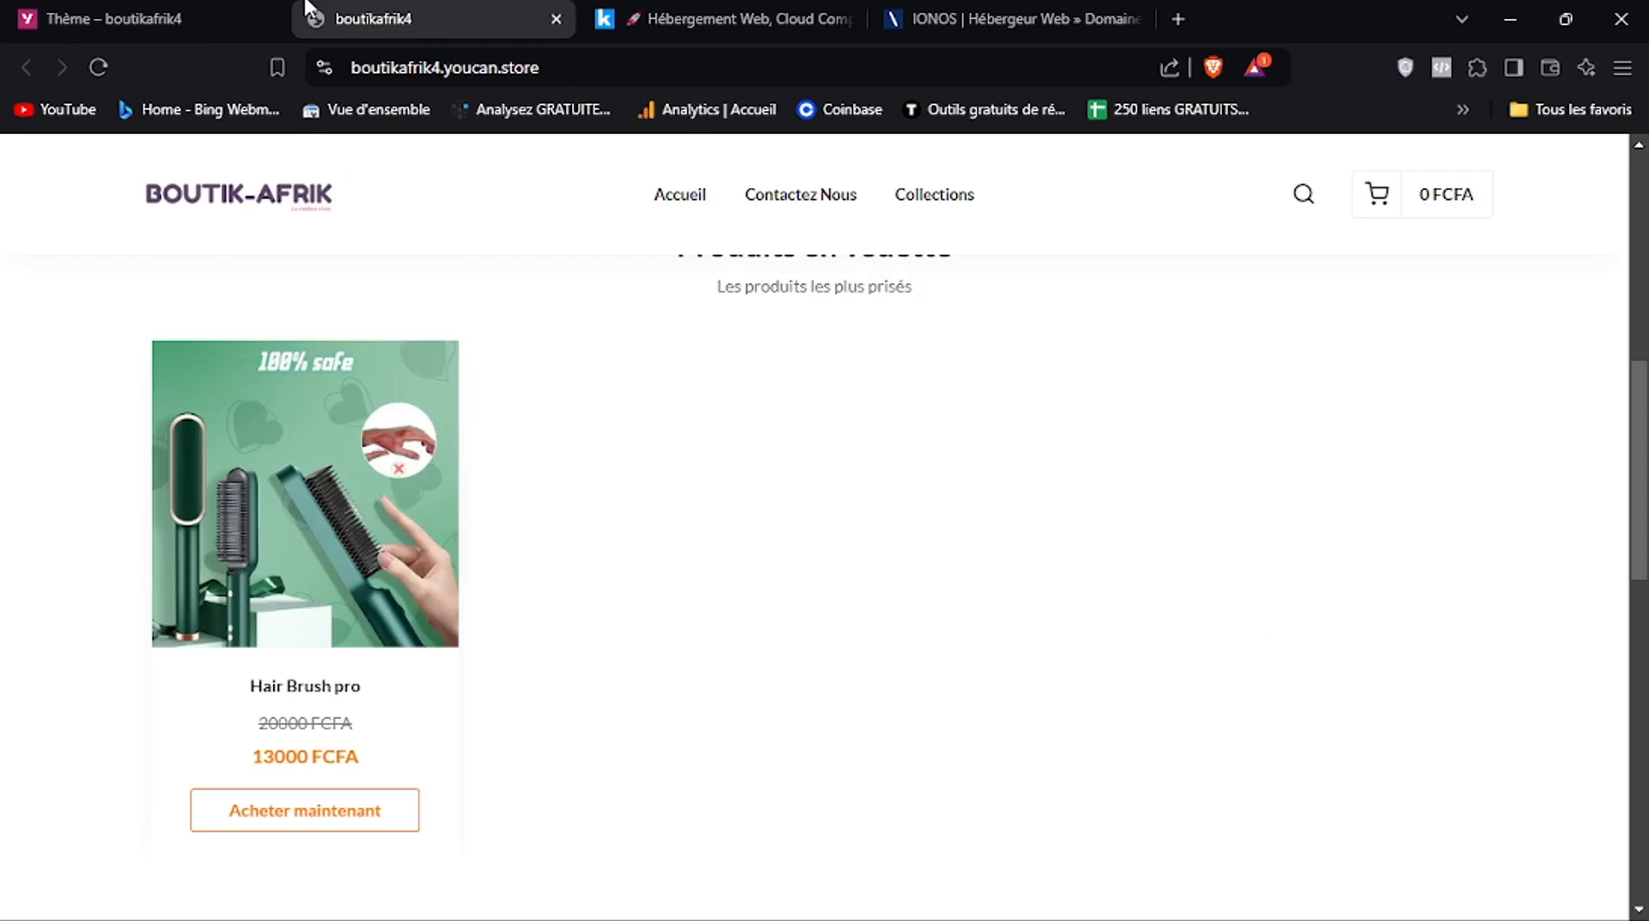
Compare the prices and buttons of the two product lists on the storefront homepage
scroll(475, 547, "down", 5)
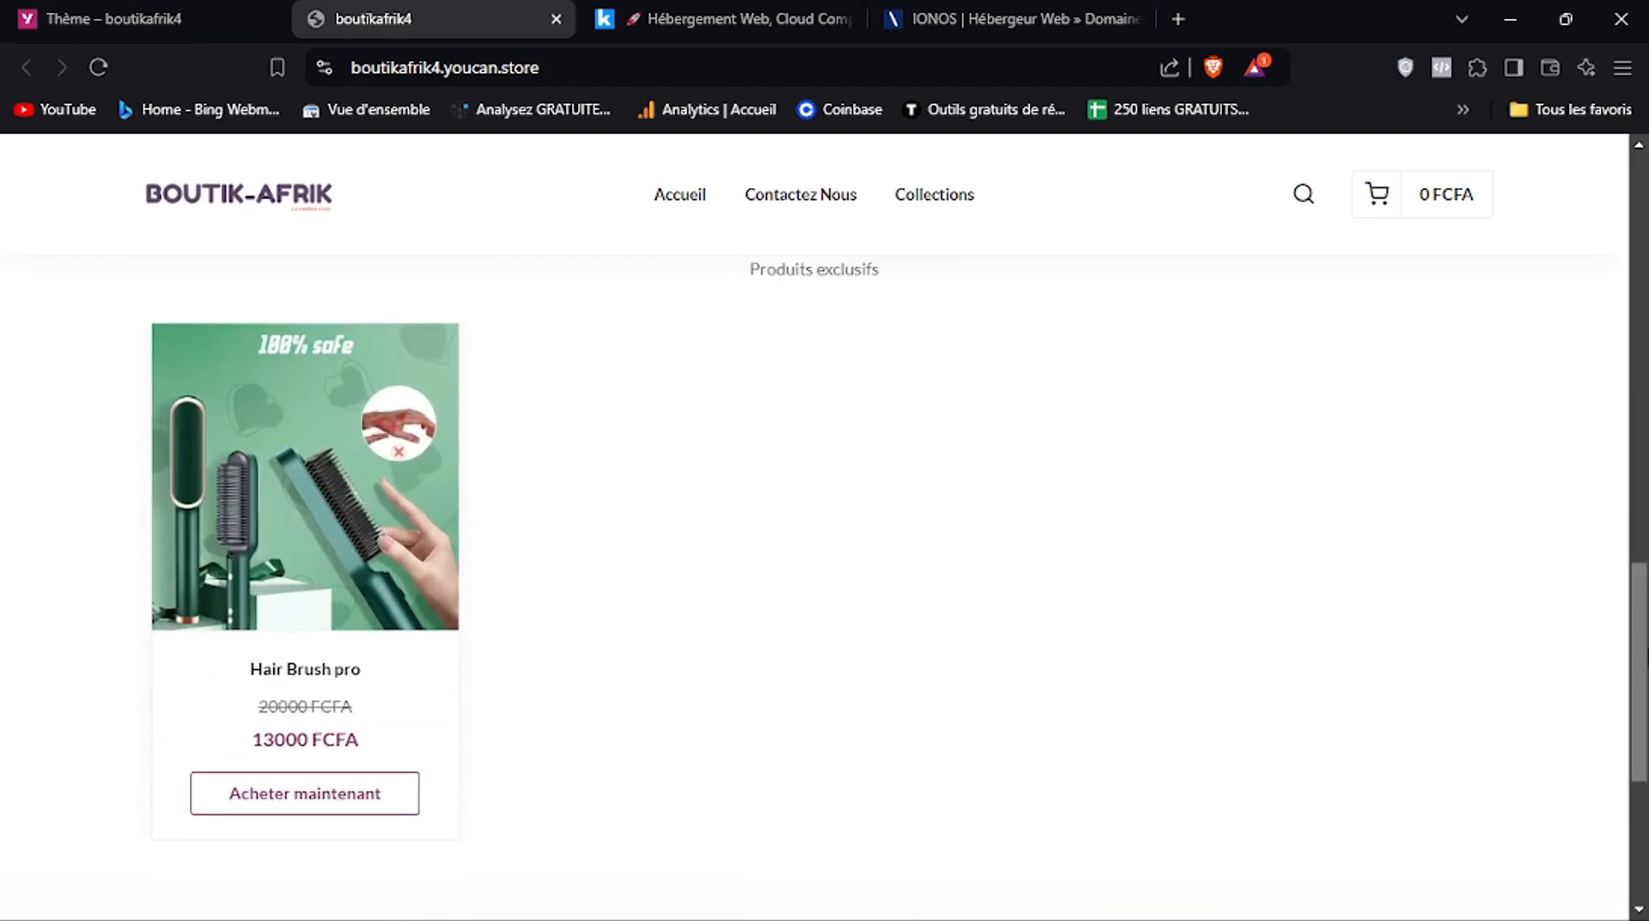
scroll(676, 464, "up", 6)
scroll(1494, 758, "down", 8)
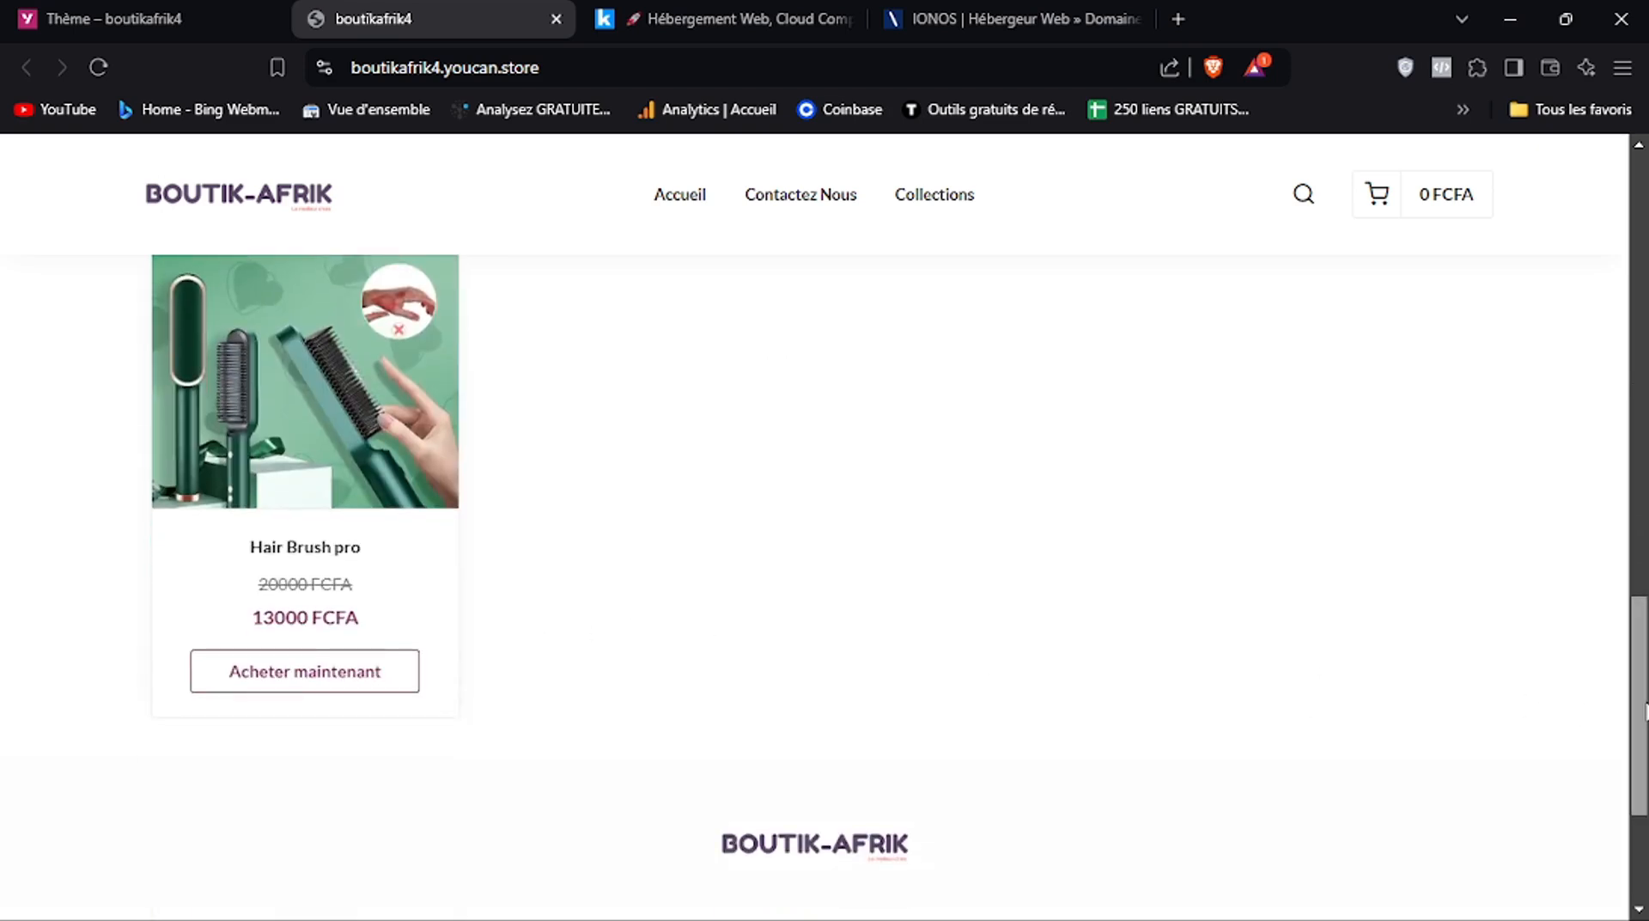
left_click_drag(1642, 691, 1646, 446)
Save the theme's homepage settings and return to the storefront homepage
left_click(126, 7)
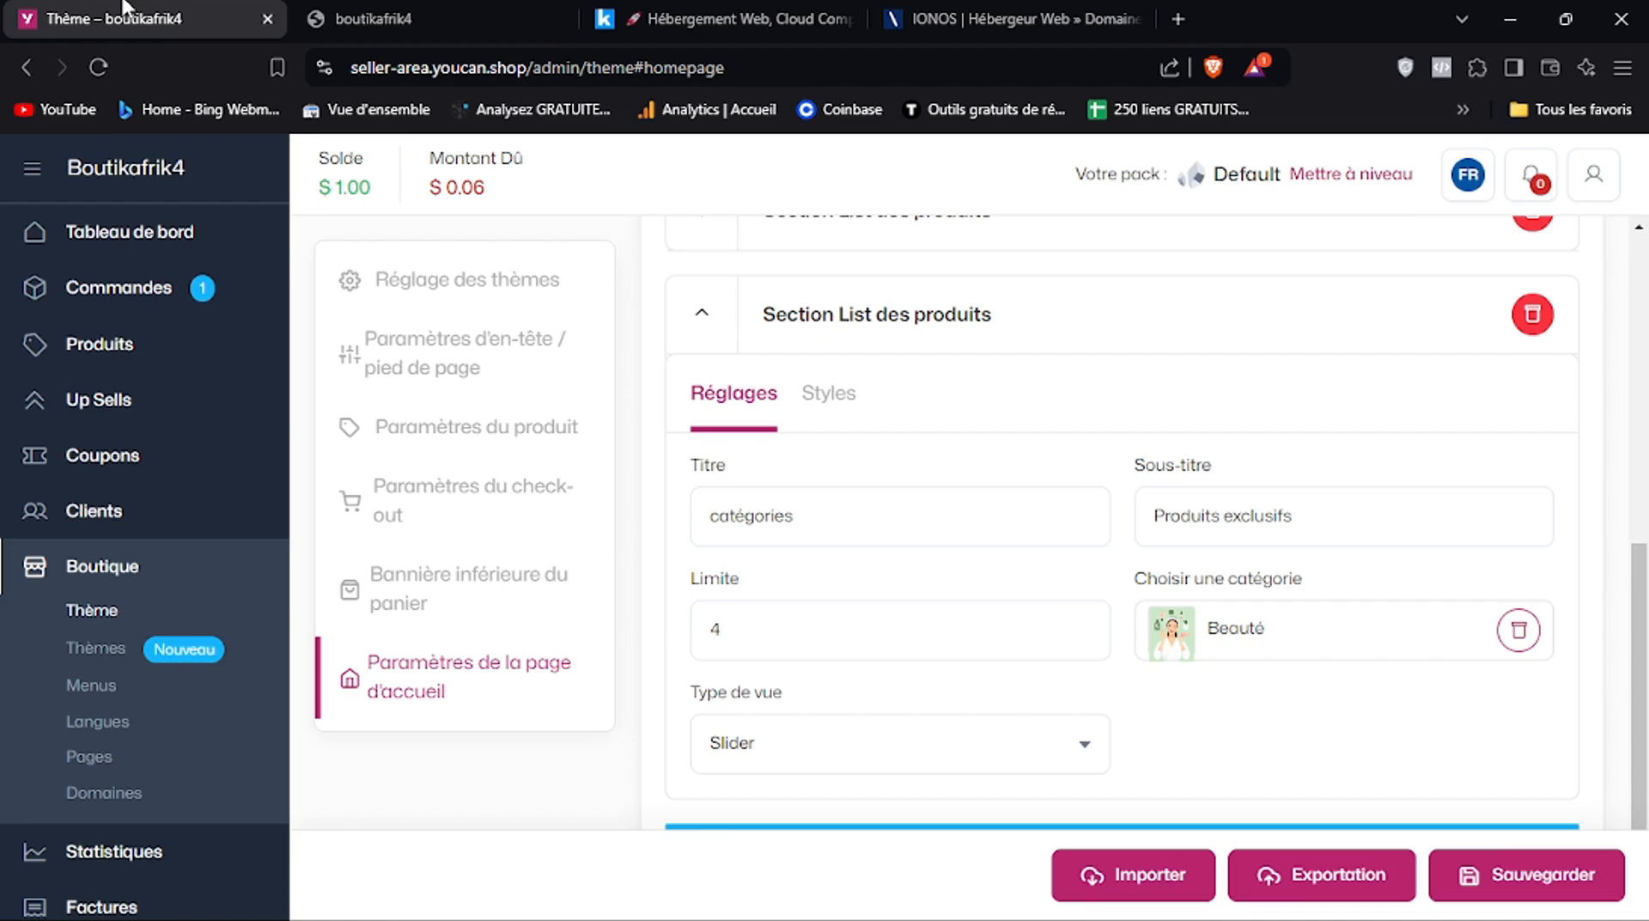
scroll(1122, 515, "down", 1)
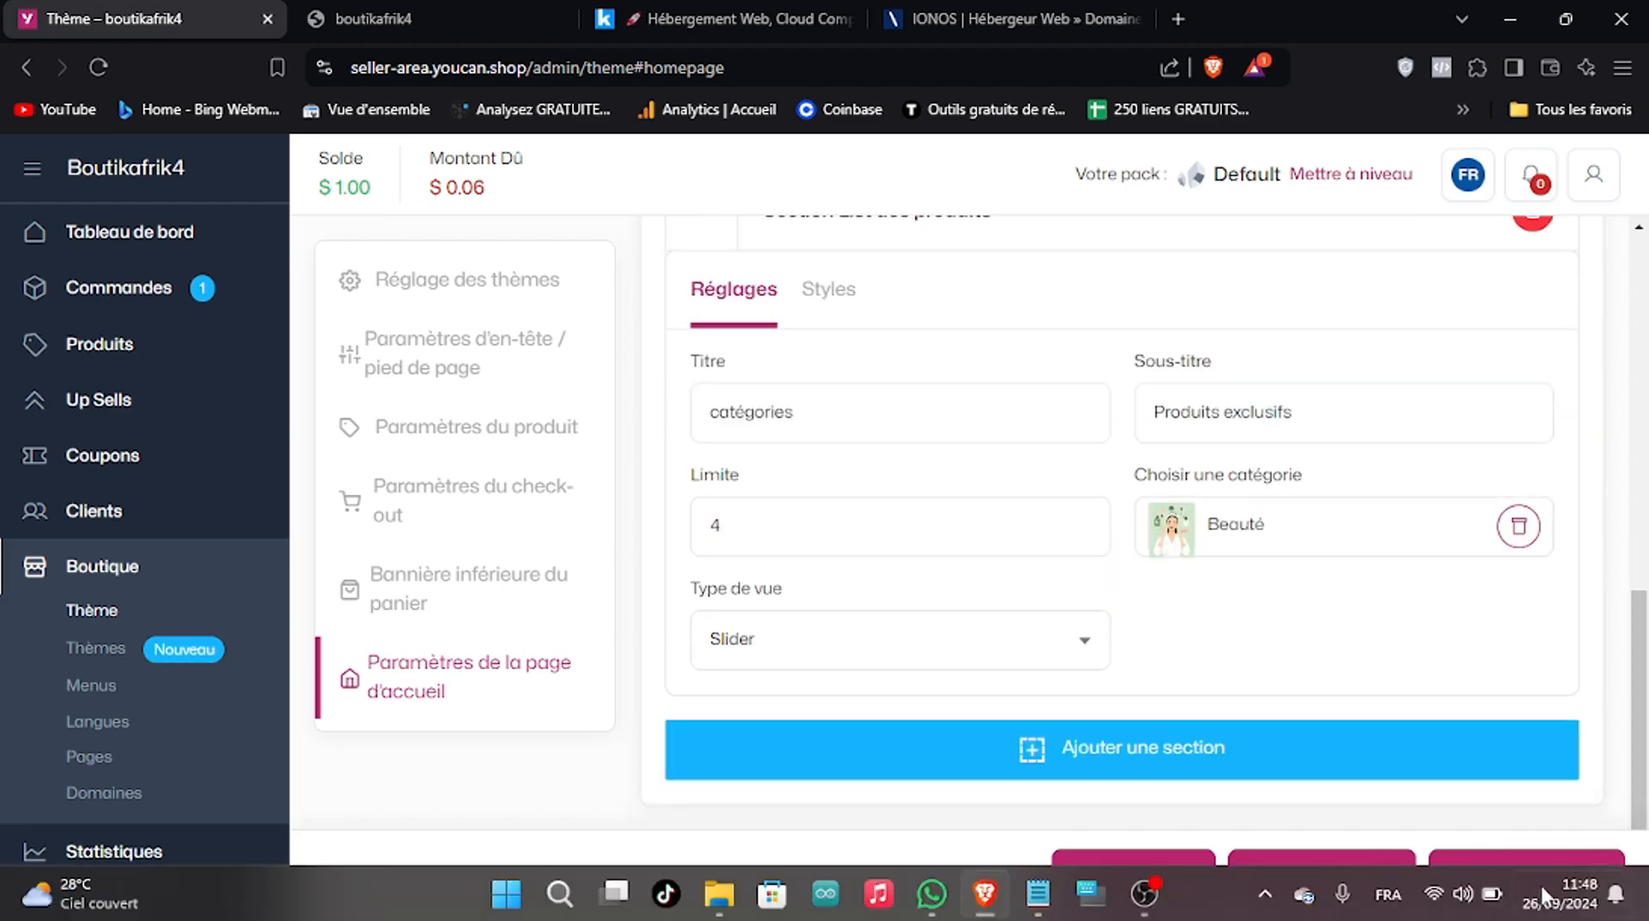
left_click(1472, 878)
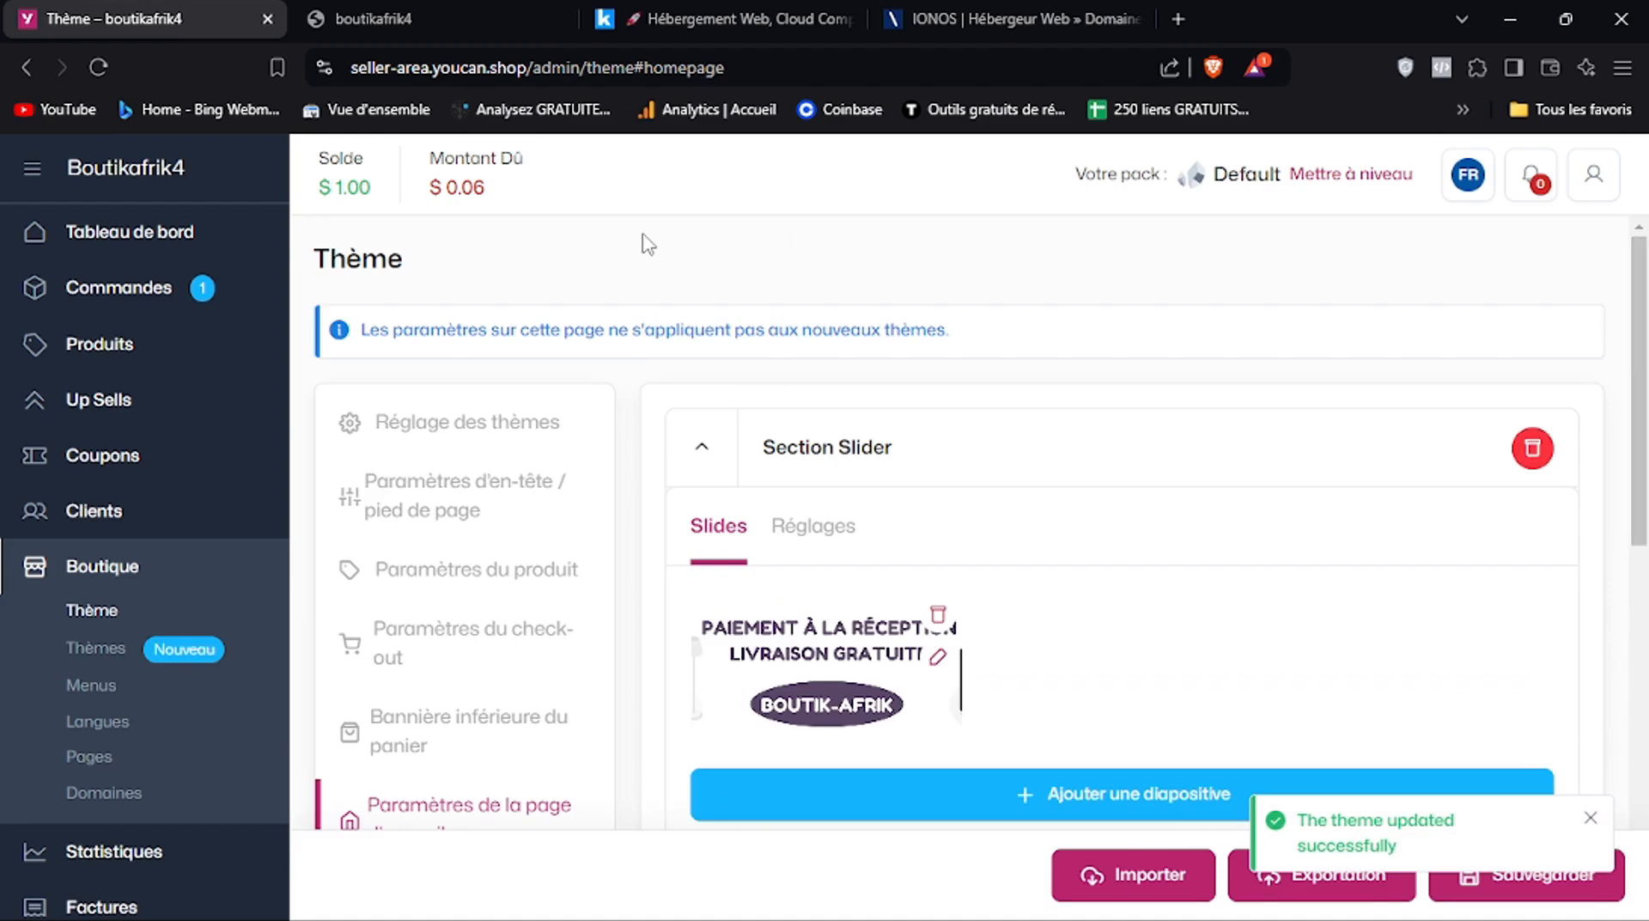
left_click(420, 13)
left_click(141, 11)
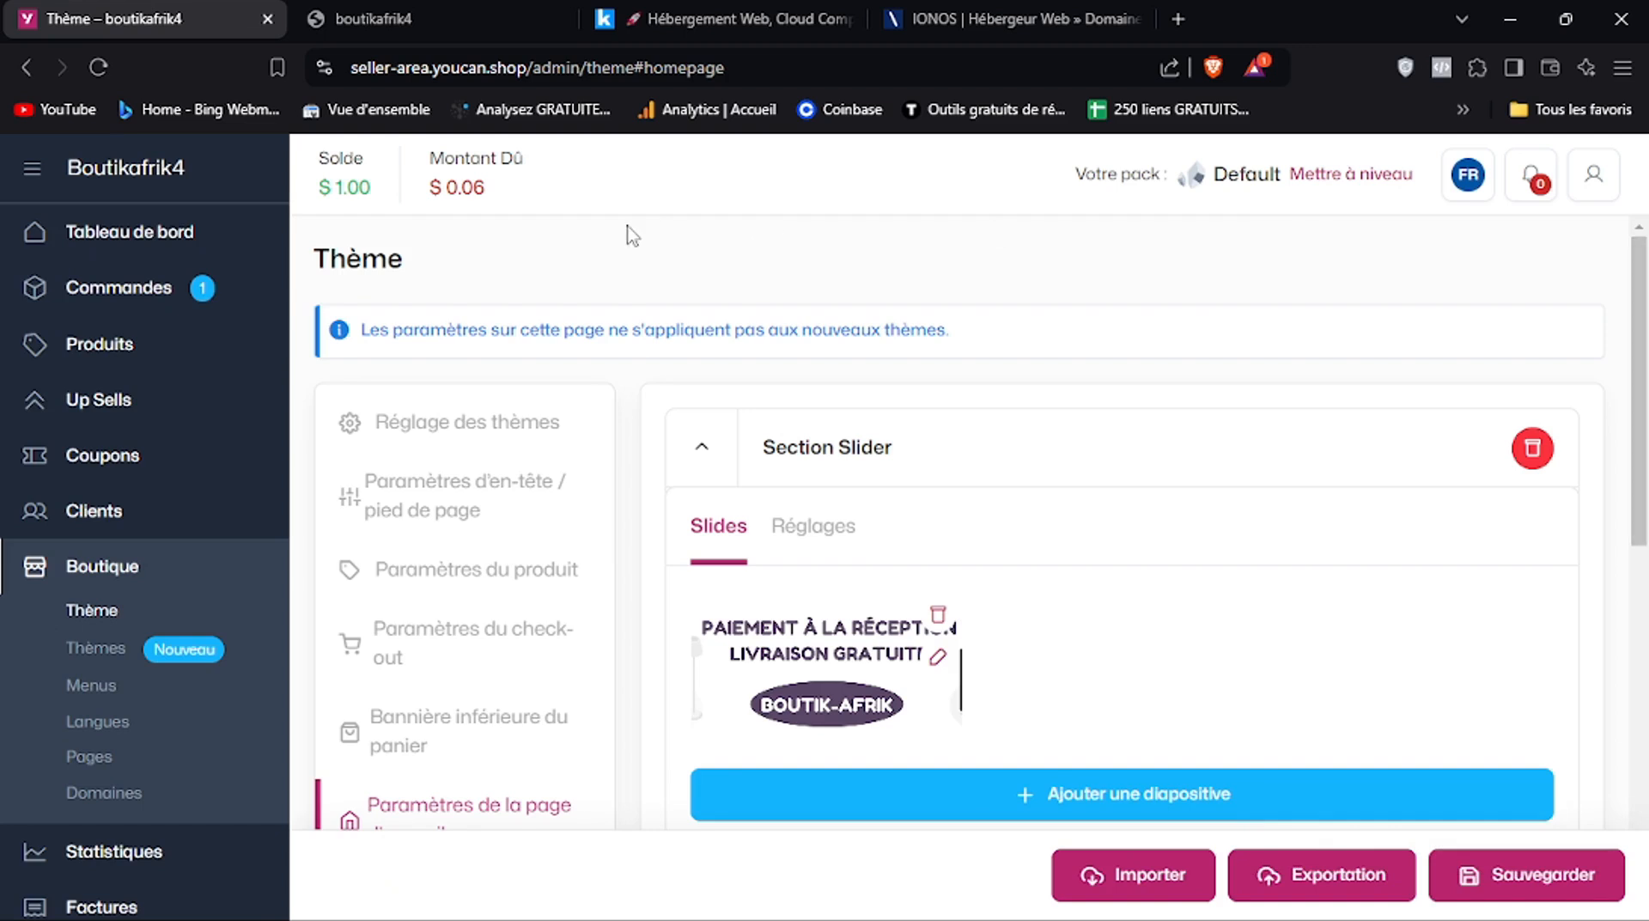
left_click(389, 11)
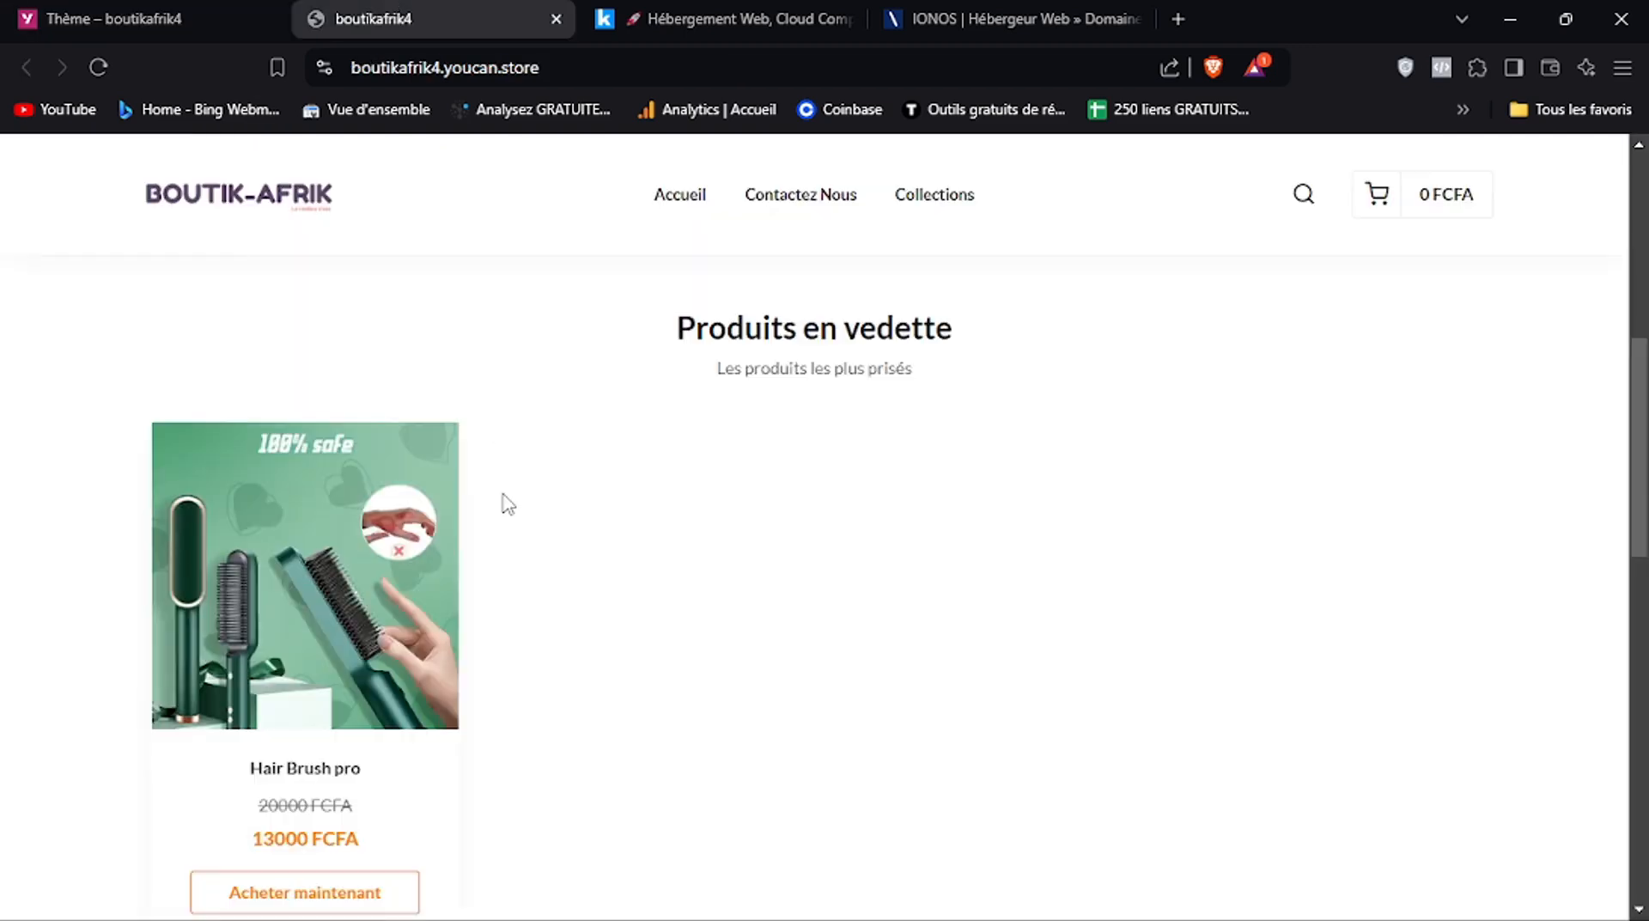
Open the Hair Brush pro product page and examine its price, countdown, order form, order button and description
left_click(313, 687)
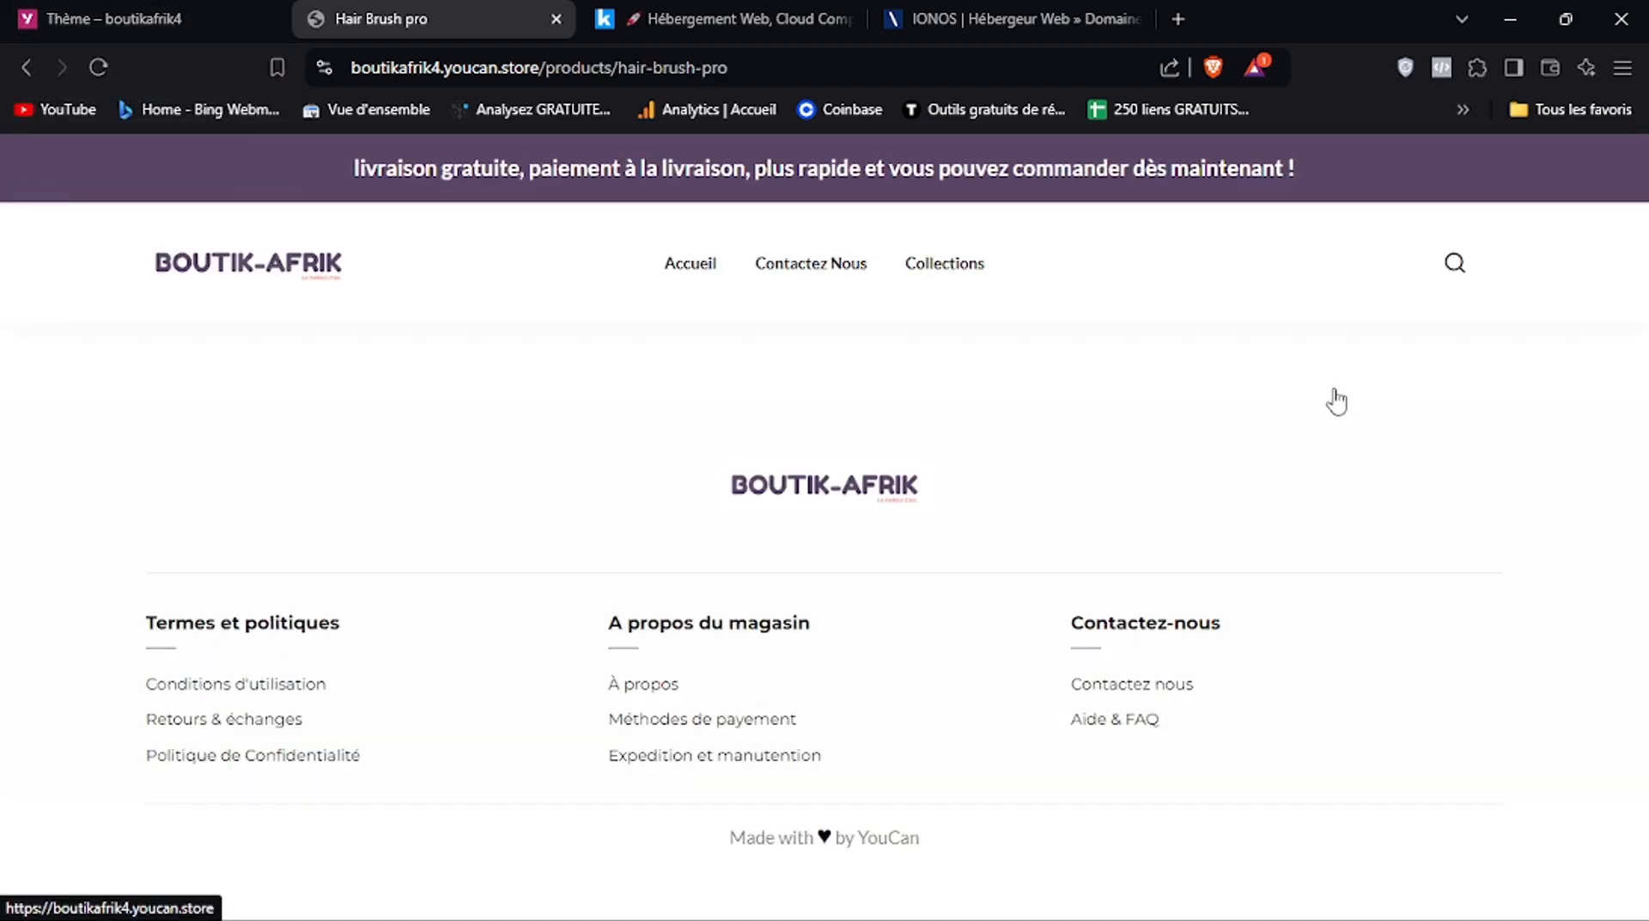
scroll(1642, 325, "down", 3)
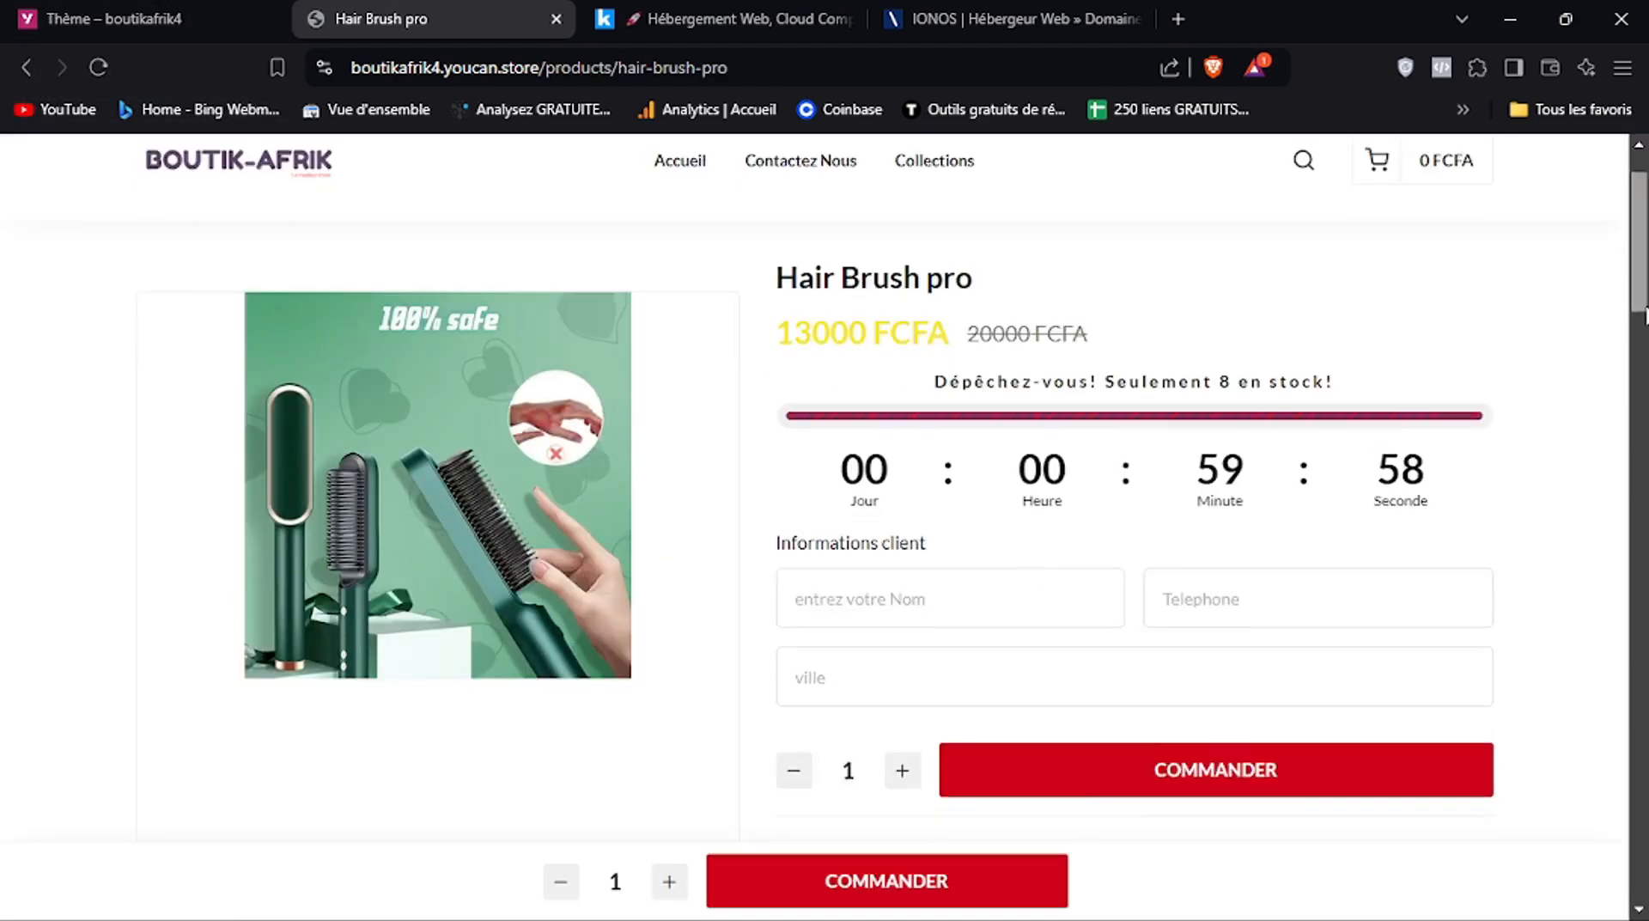
left_click_drag(1646, 327, 1641, 292)
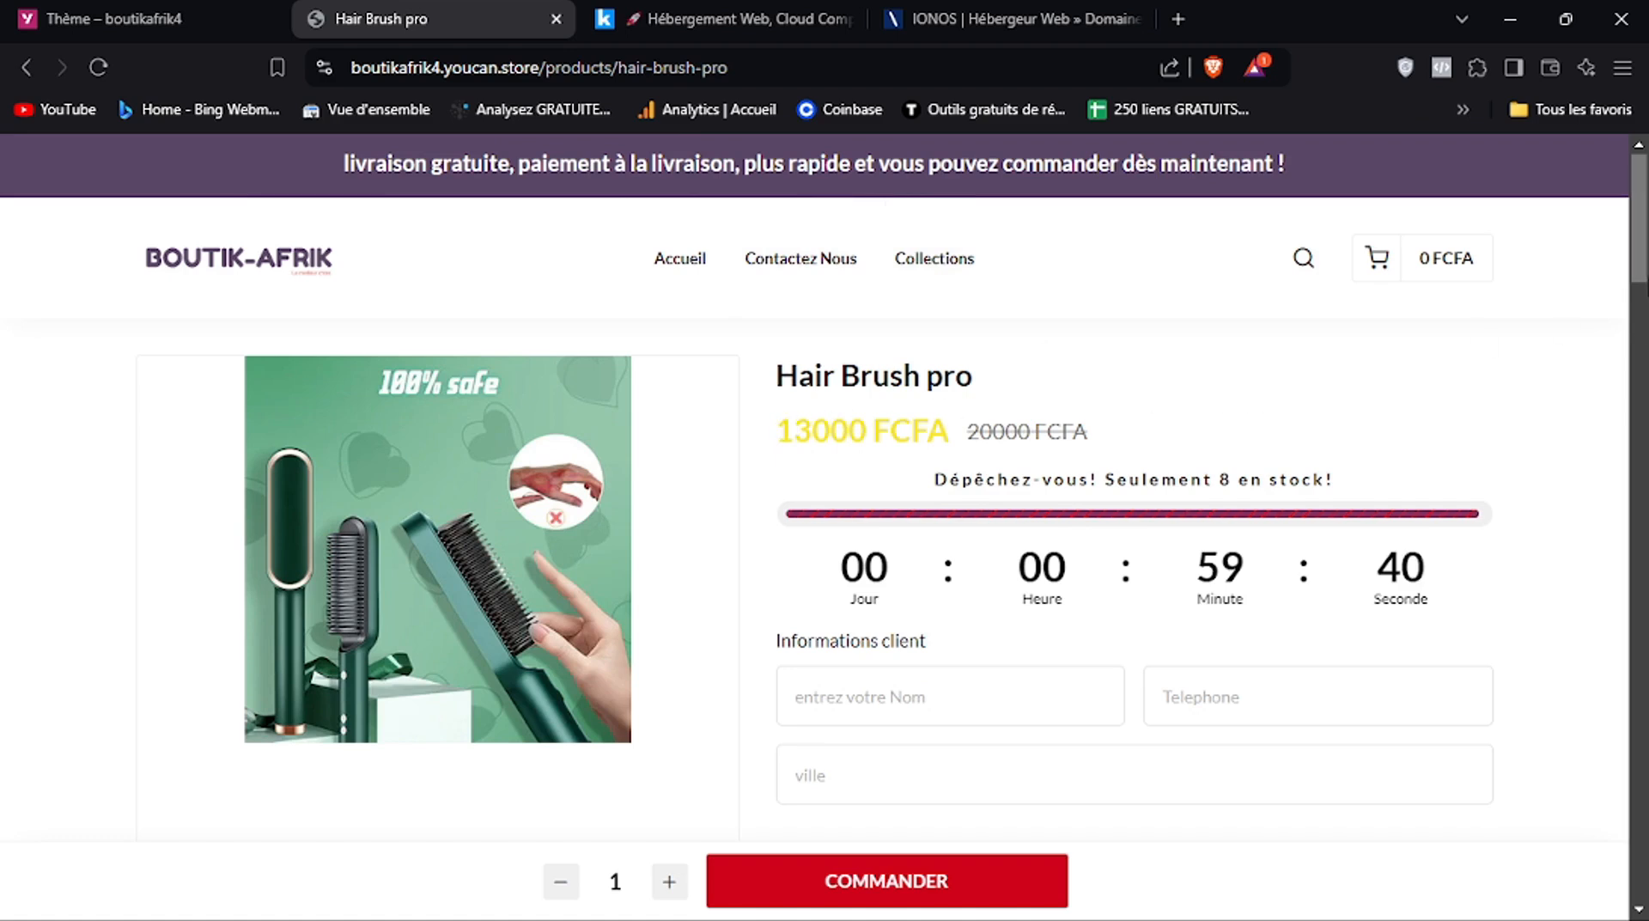
scroll(1270, 567, "down", 3)
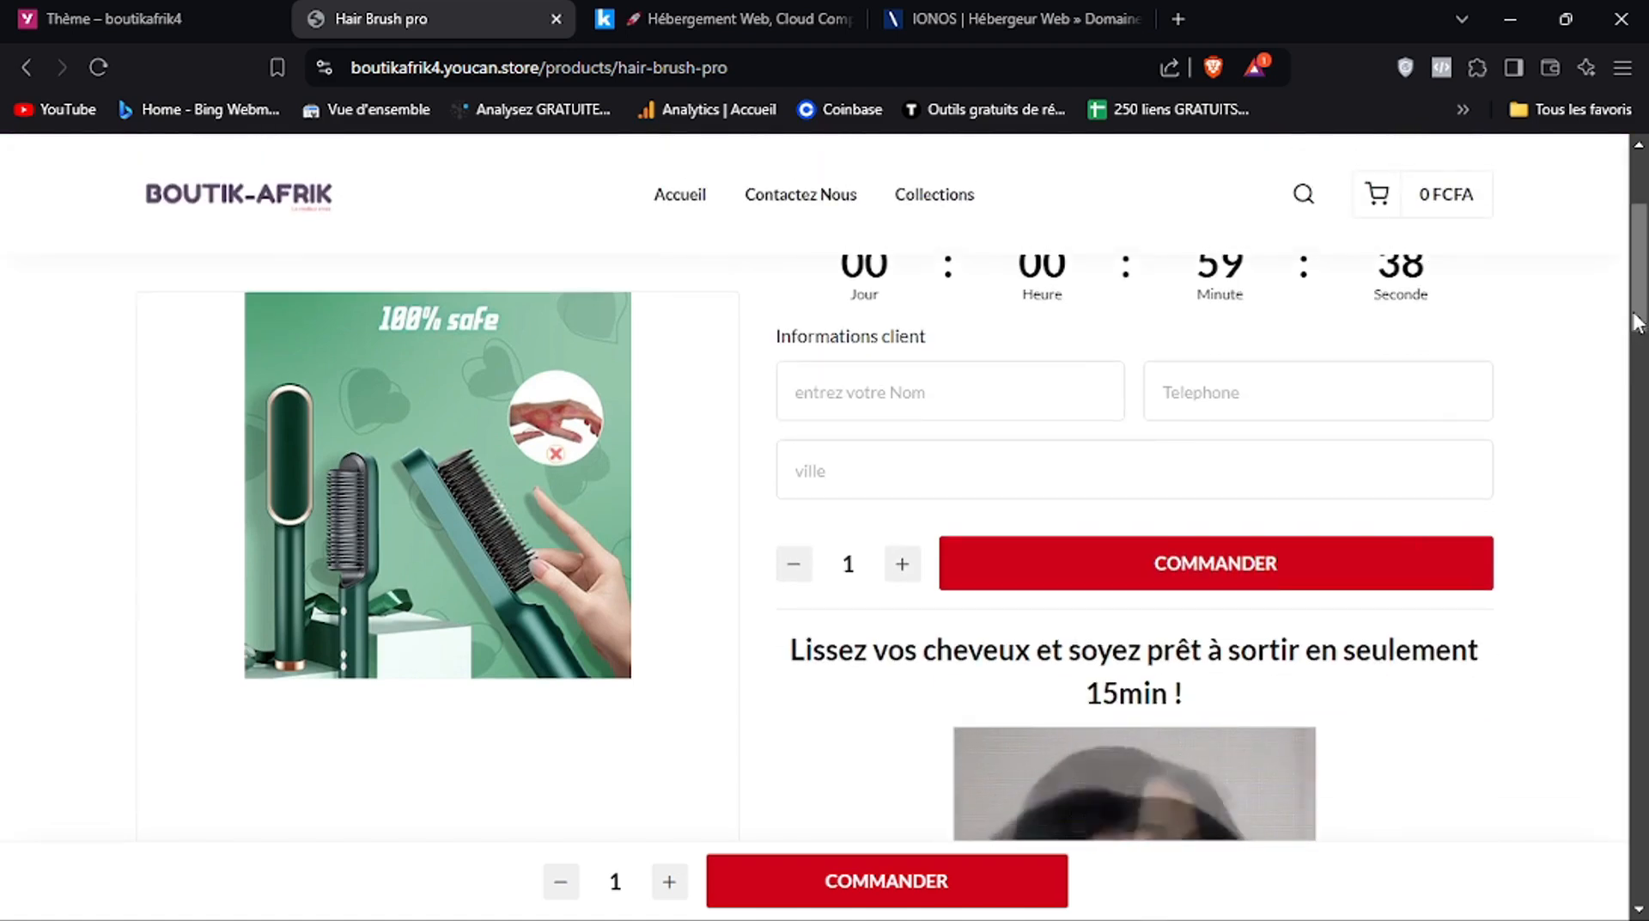
left_click_drag(1635, 308, 1613, 266)
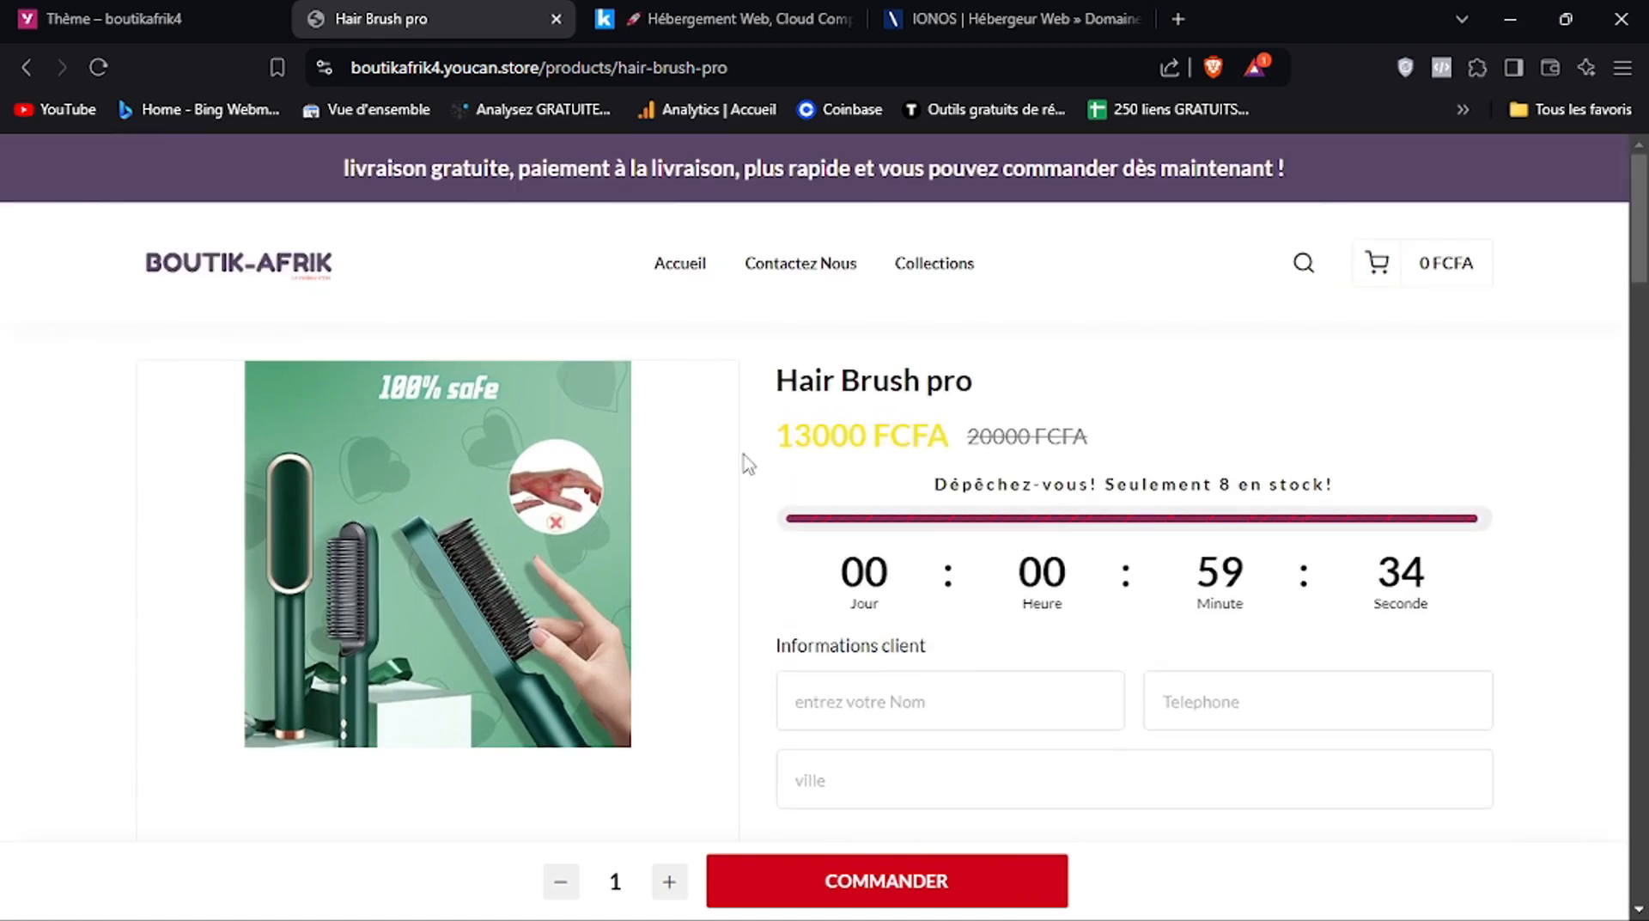
left_click_drag(1644, 257, 1647, 662)
left_click_drag(1645, 604, 1644, 206)
Open the product settings of the theme in the store admin and go to the "Produit" style colours
left_click(176, 12)
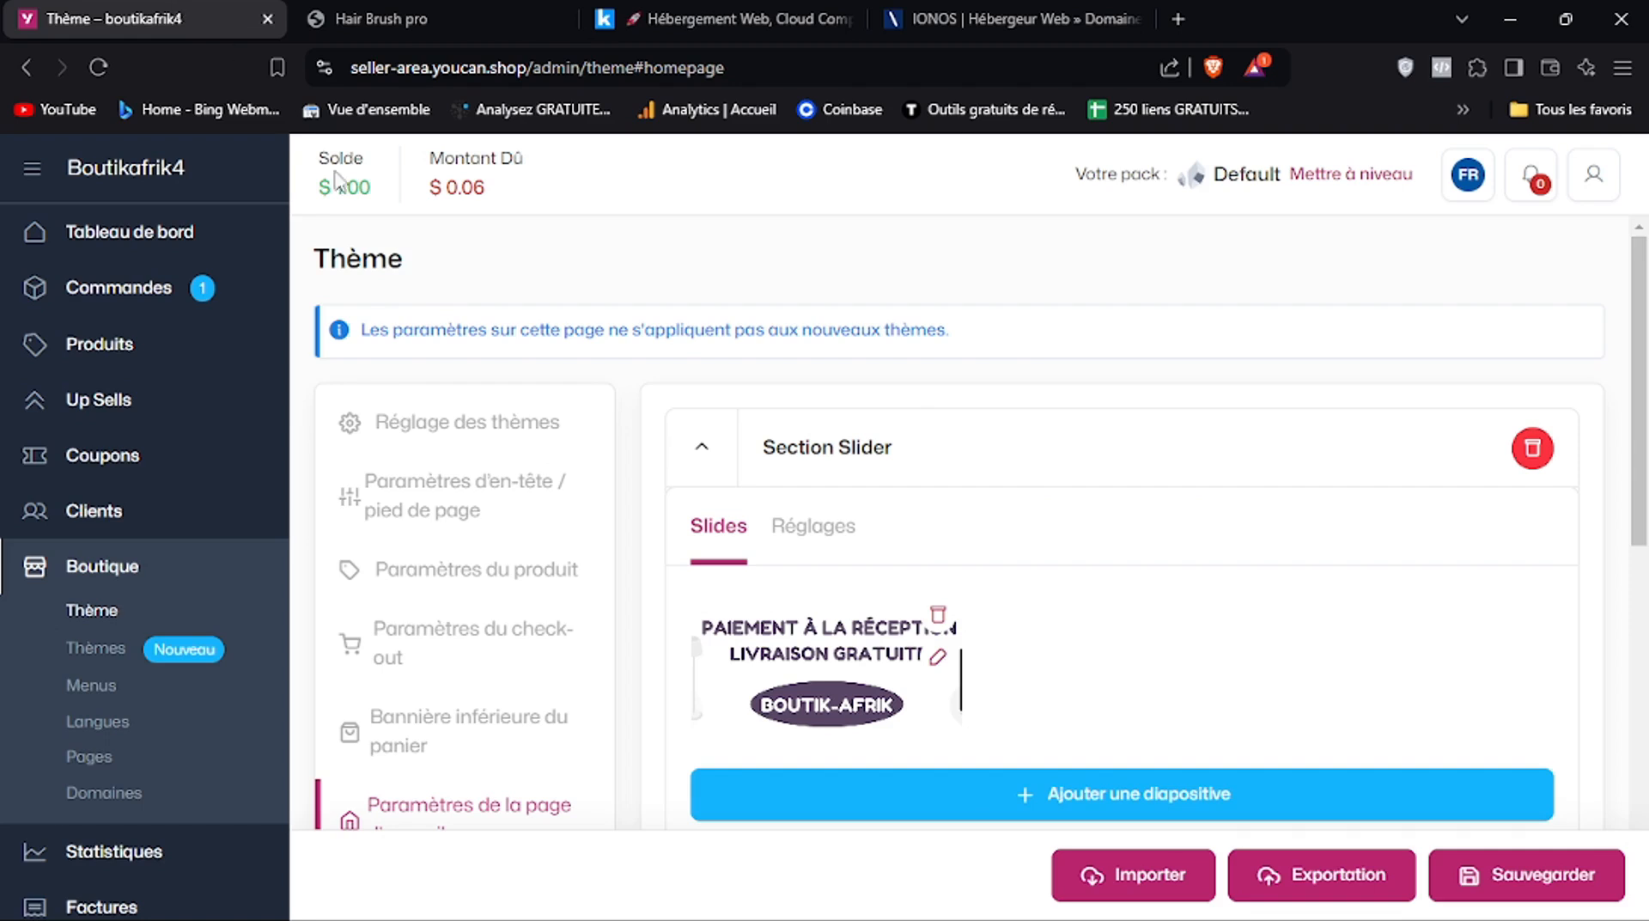
left_click(128, 347)
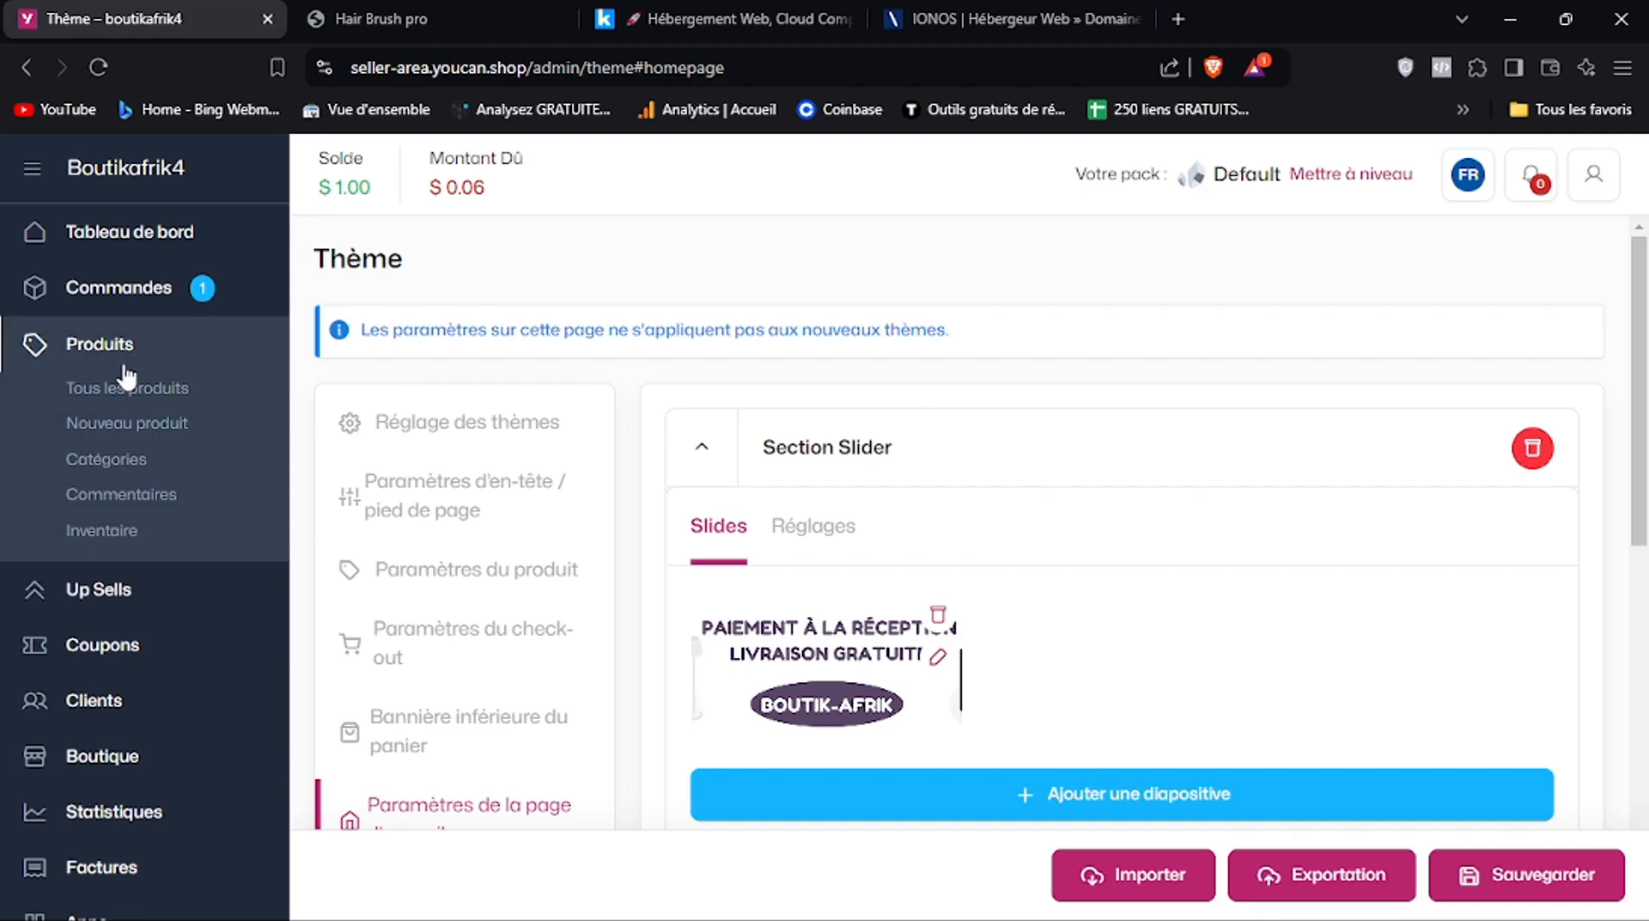
left_click(471, 570)
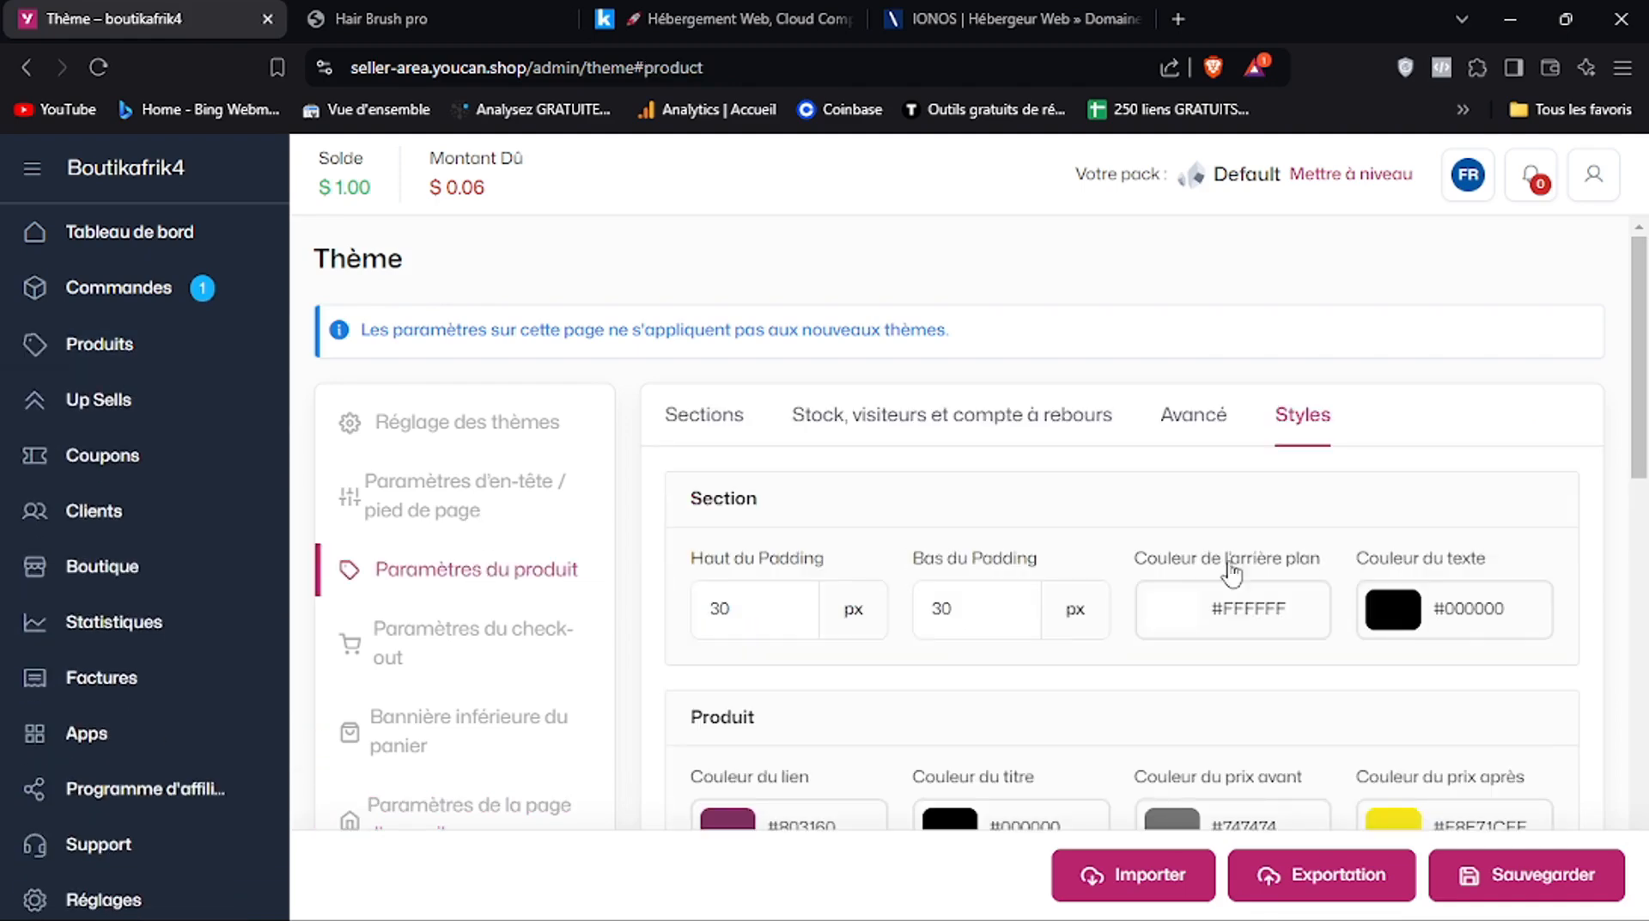
scroll(1371, 651, "down", 3)
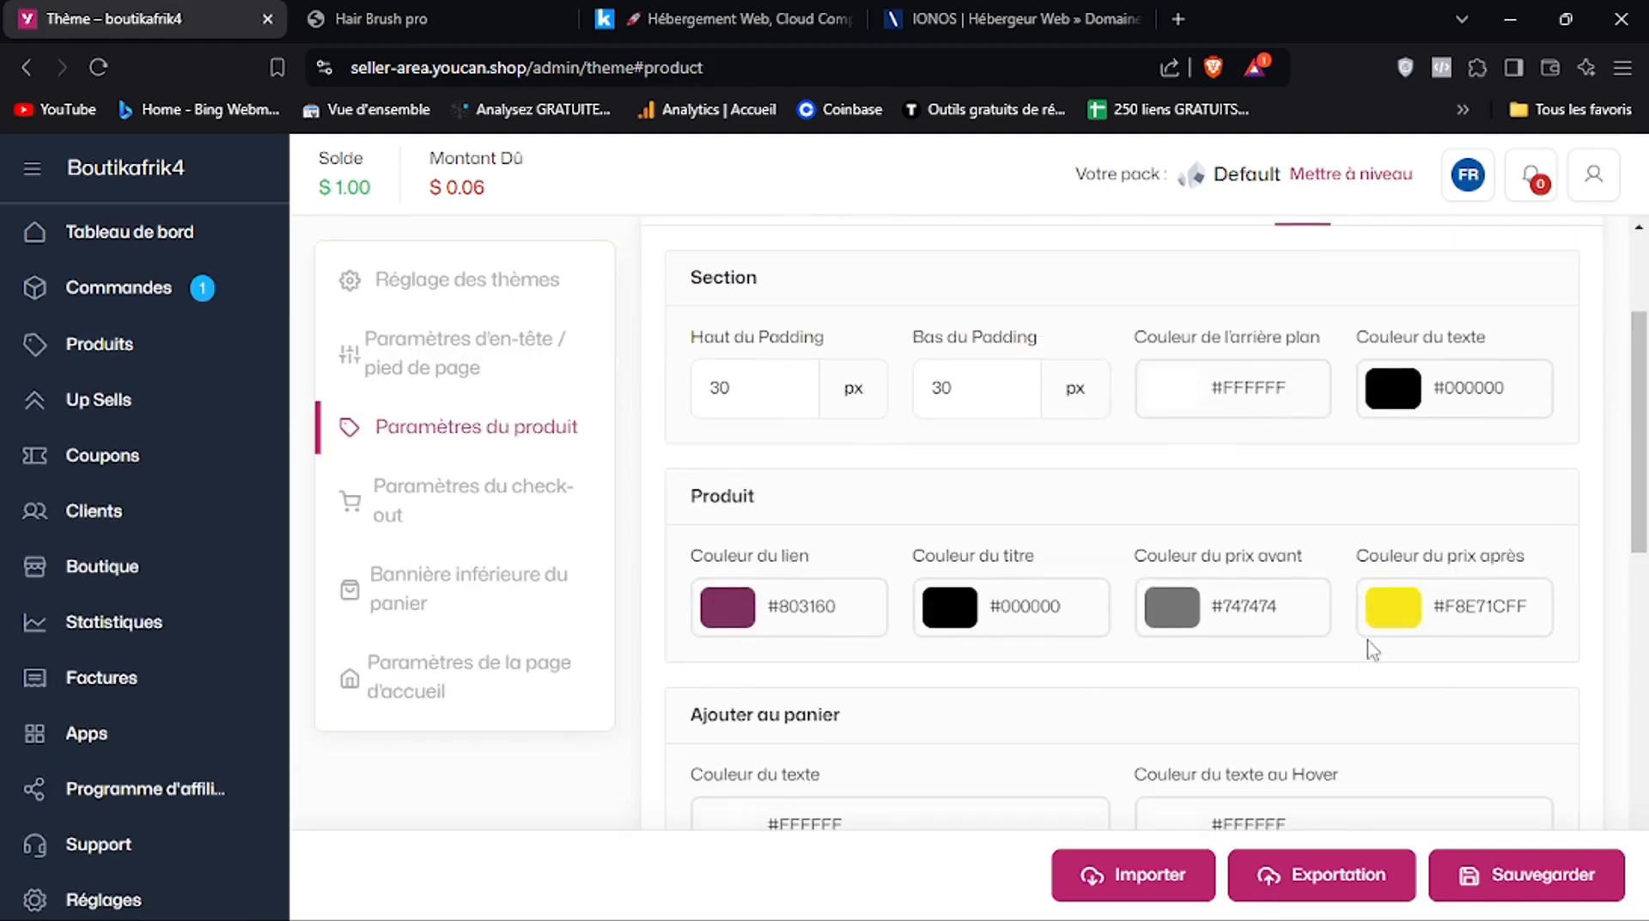
Open the colour picker of "Couleur du prix après" and copy the code f77a07 from the Notepad note
left_click(1393, 608)
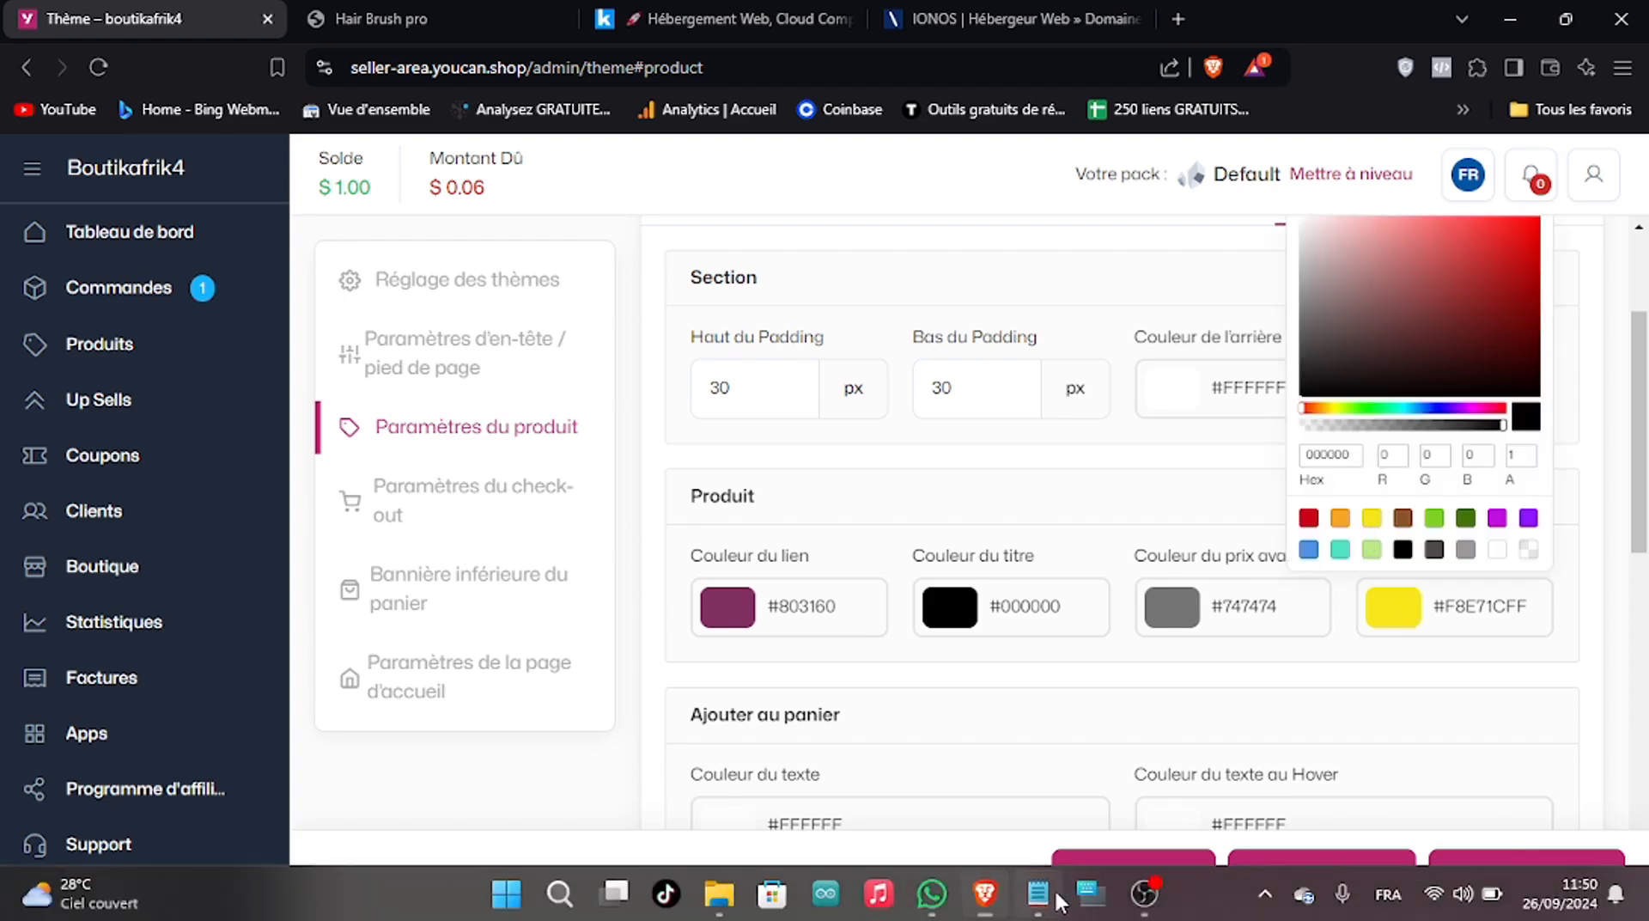
left_click(1039, 894)
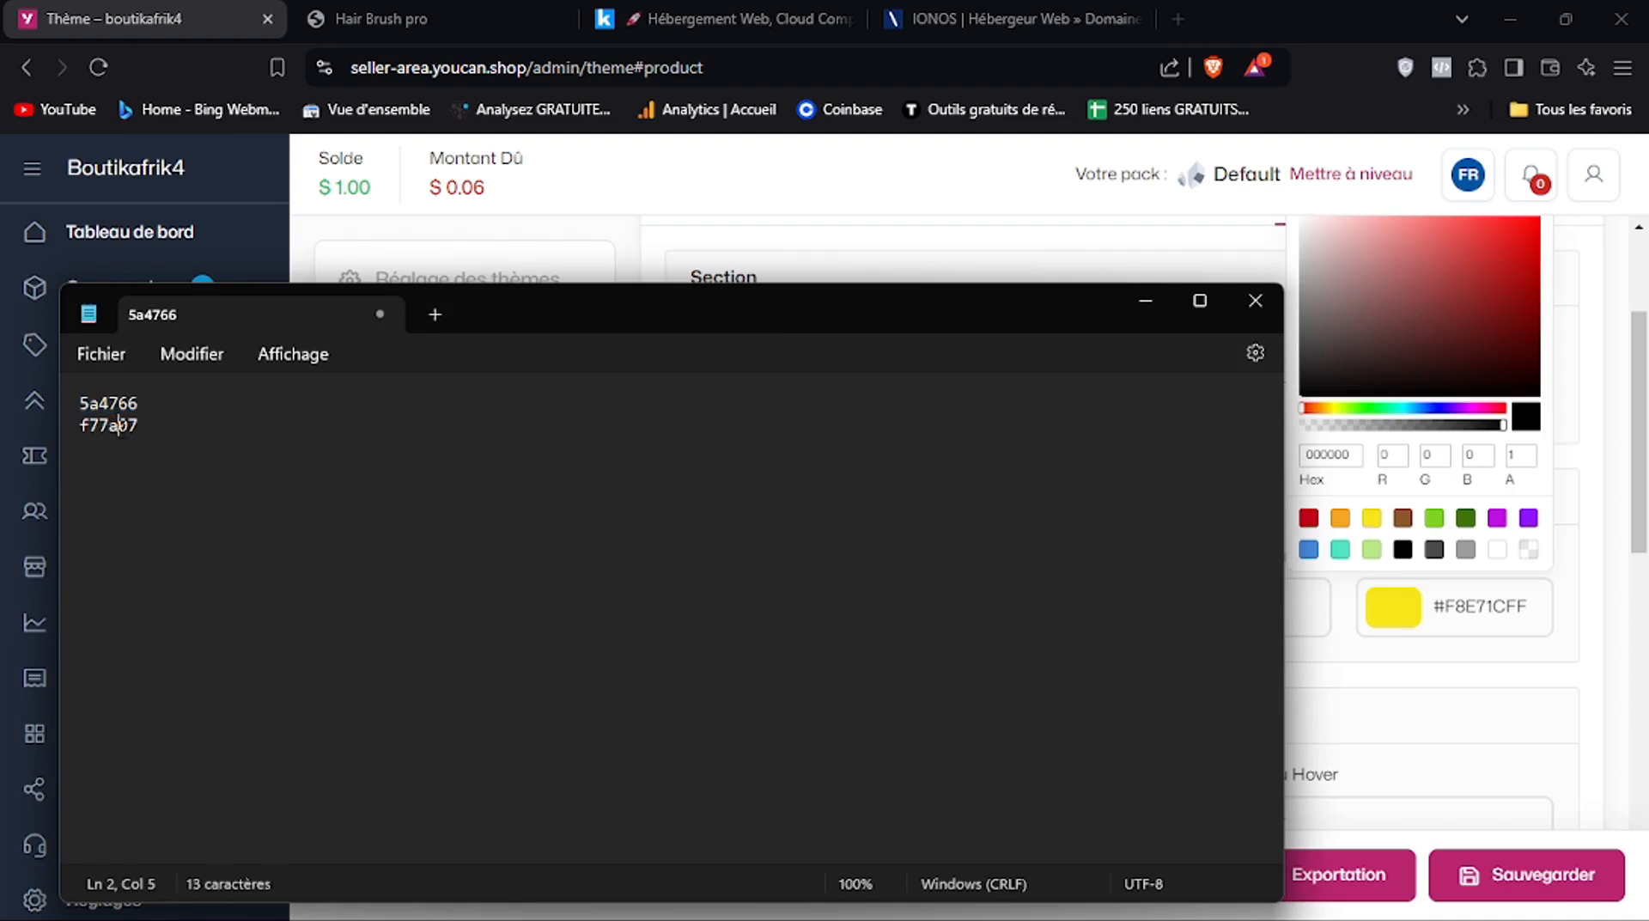
double_click(137, 431)
right_click(119, 430)
left_click(297, 129)
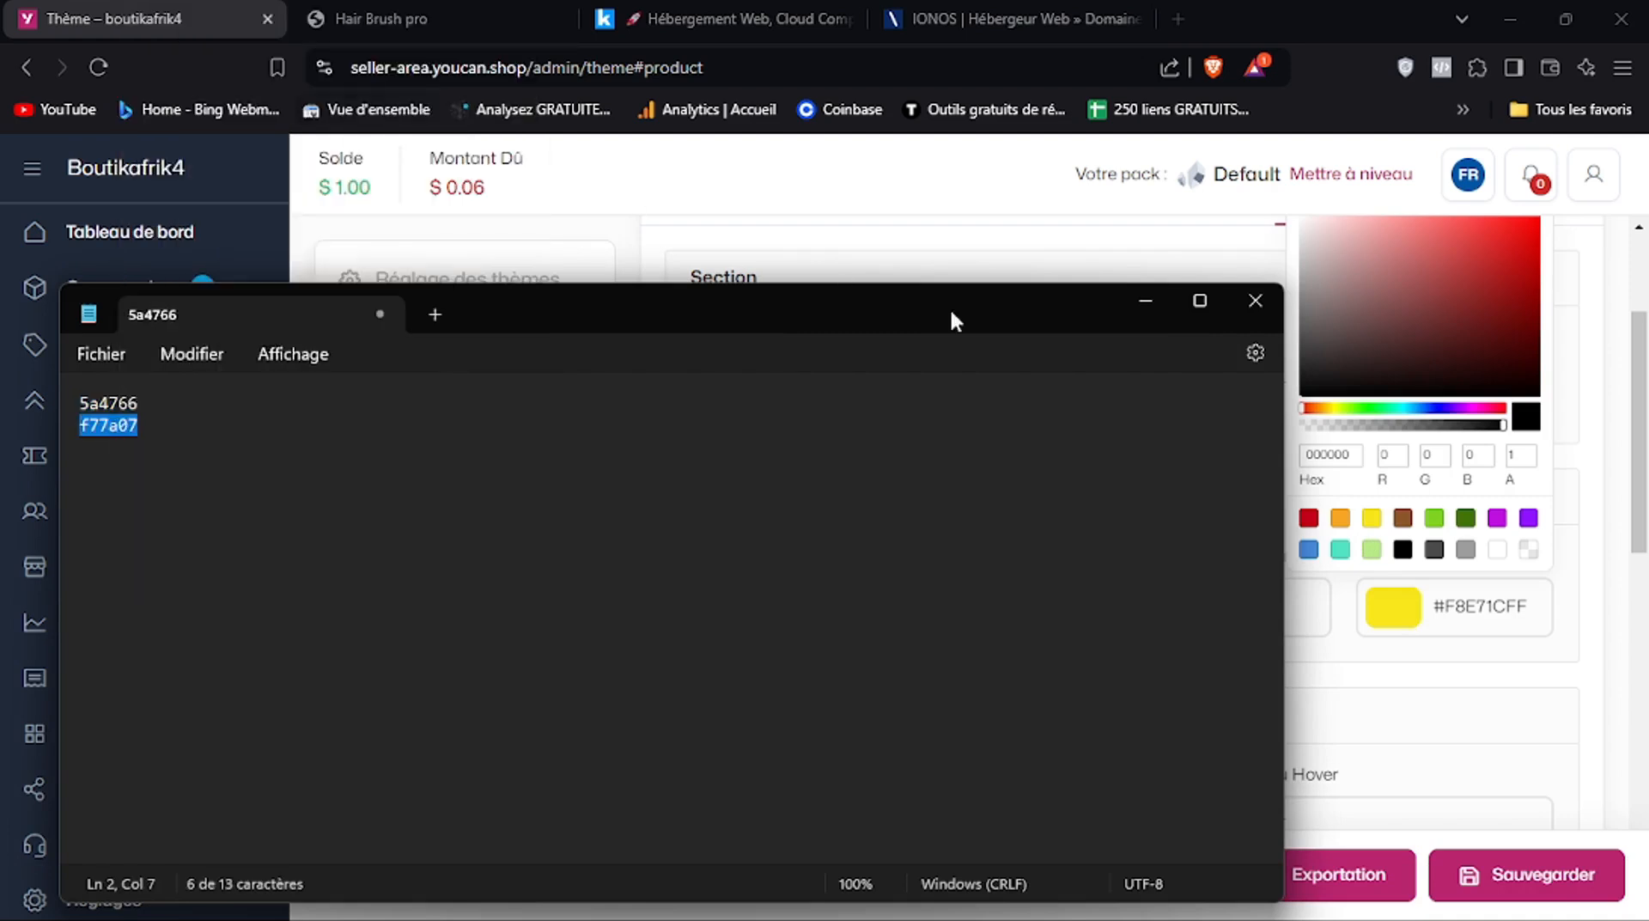
left_click(1151, 297)
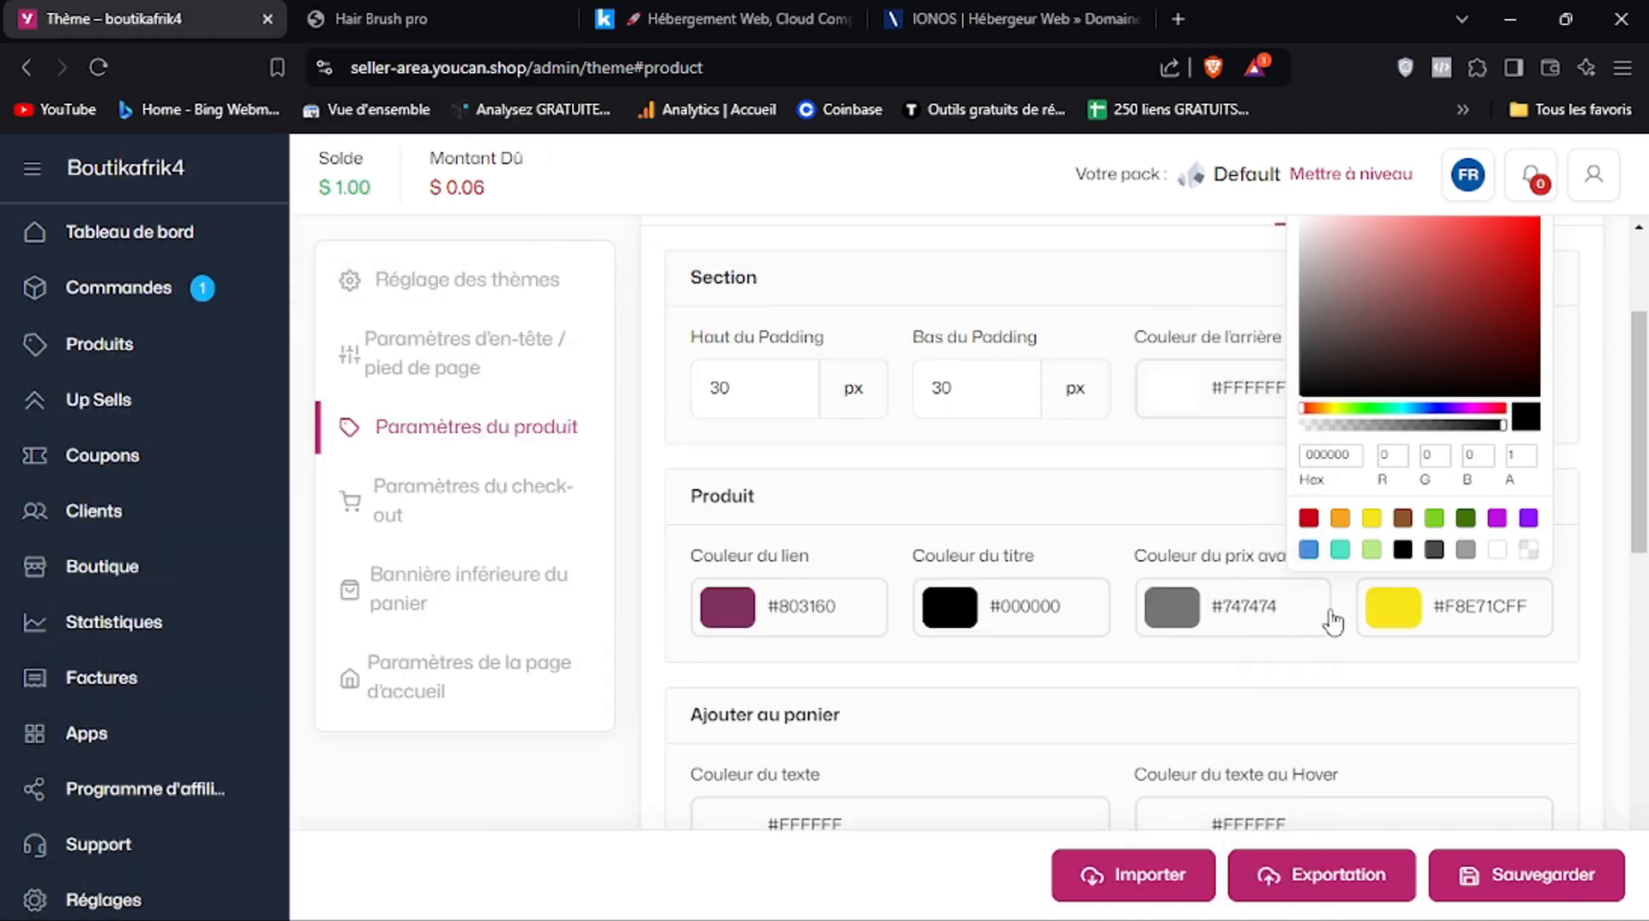
Set "Couleur du prix après" to F77A07 and save the theme settings
double_click(1320, 453)
right_click(1320, 453)
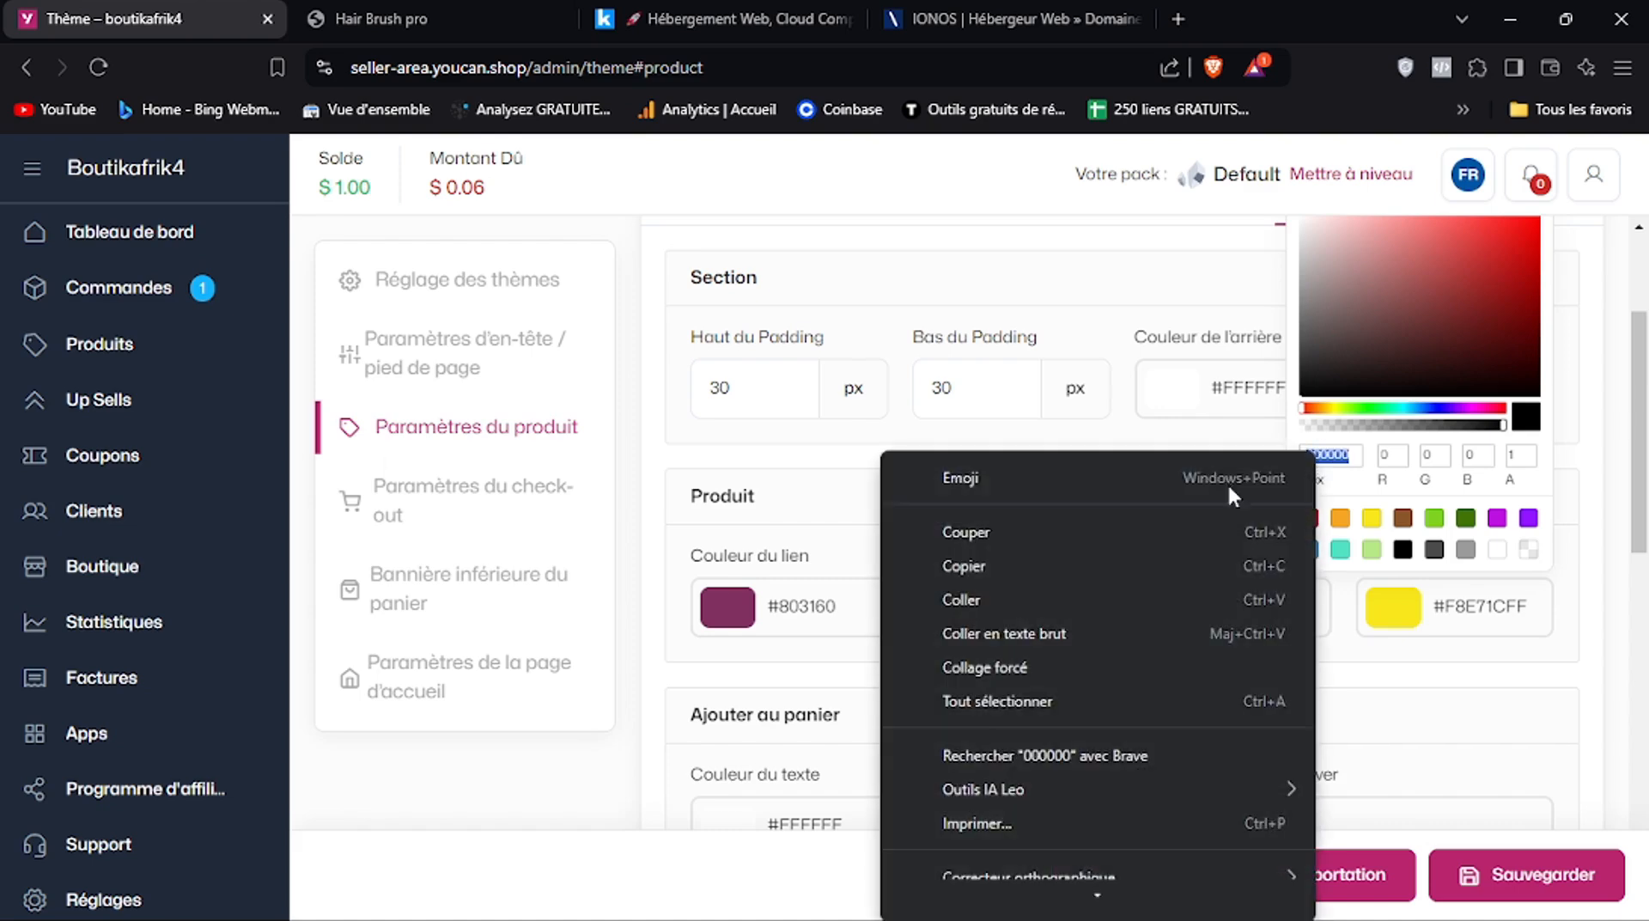
left_click(1013, 599)
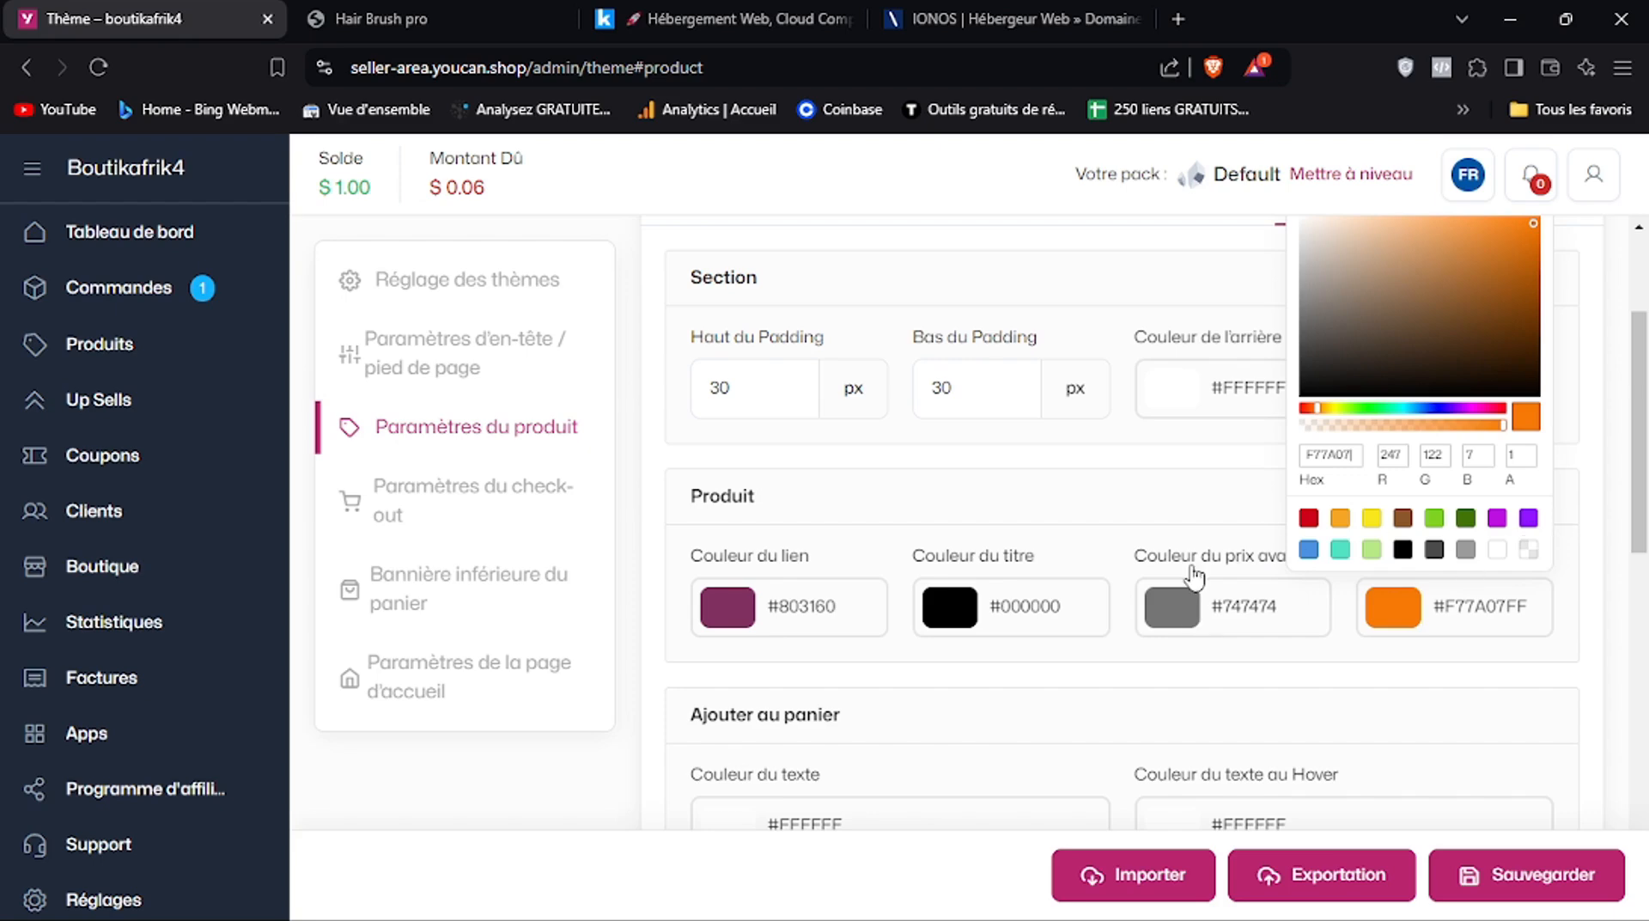
scroll(1289, 619, "down", 1)
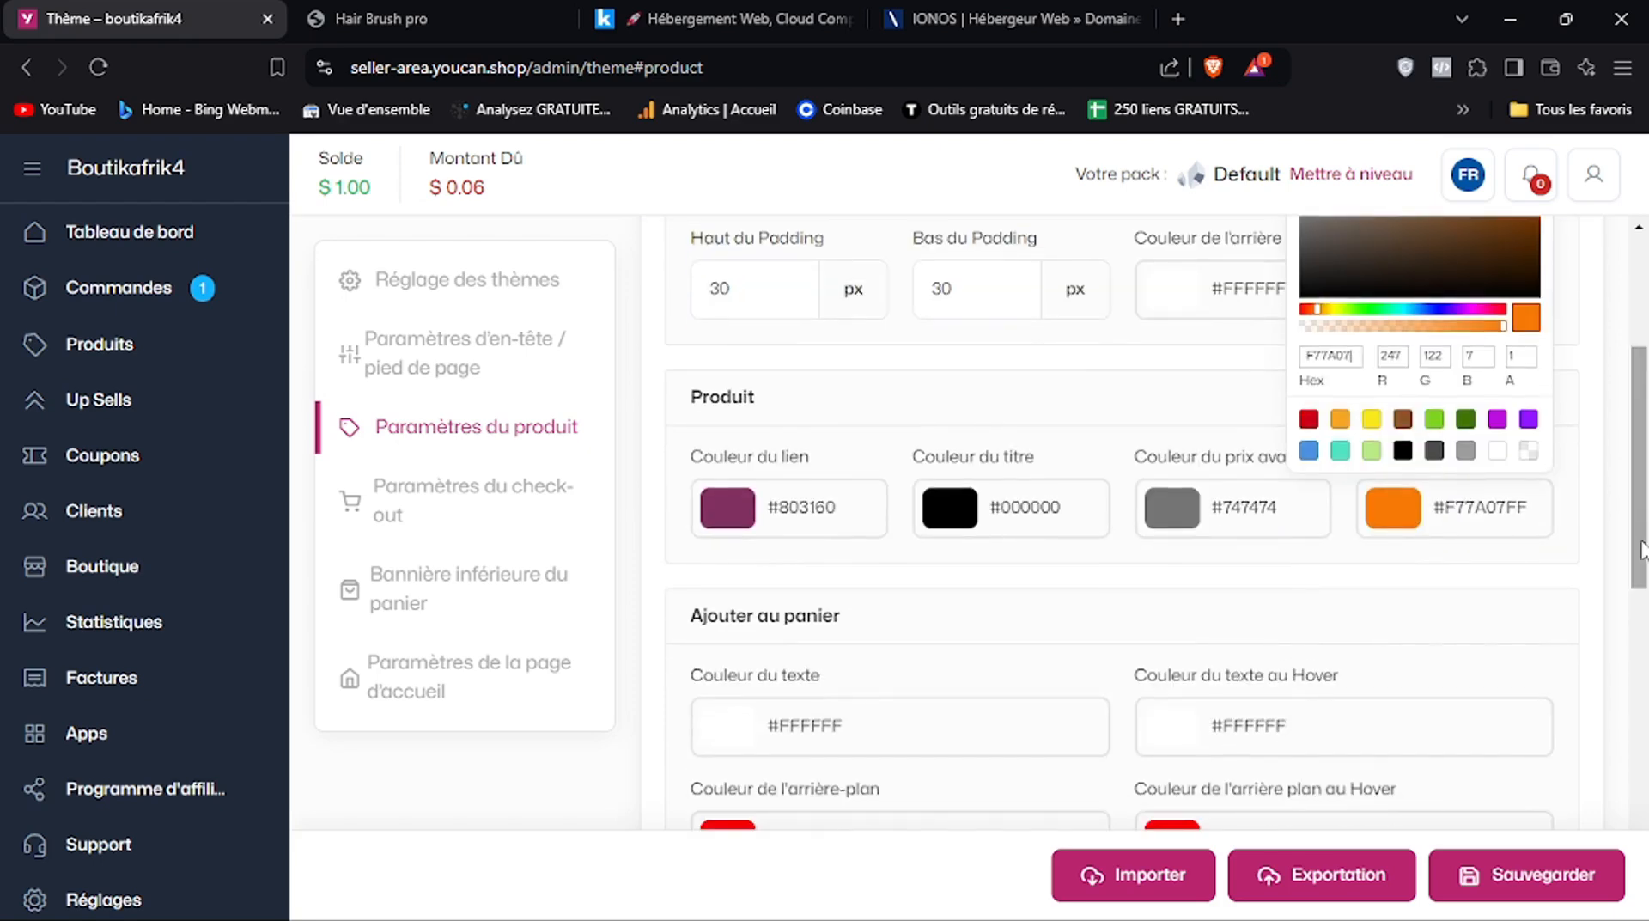
left_click(1520, 874)
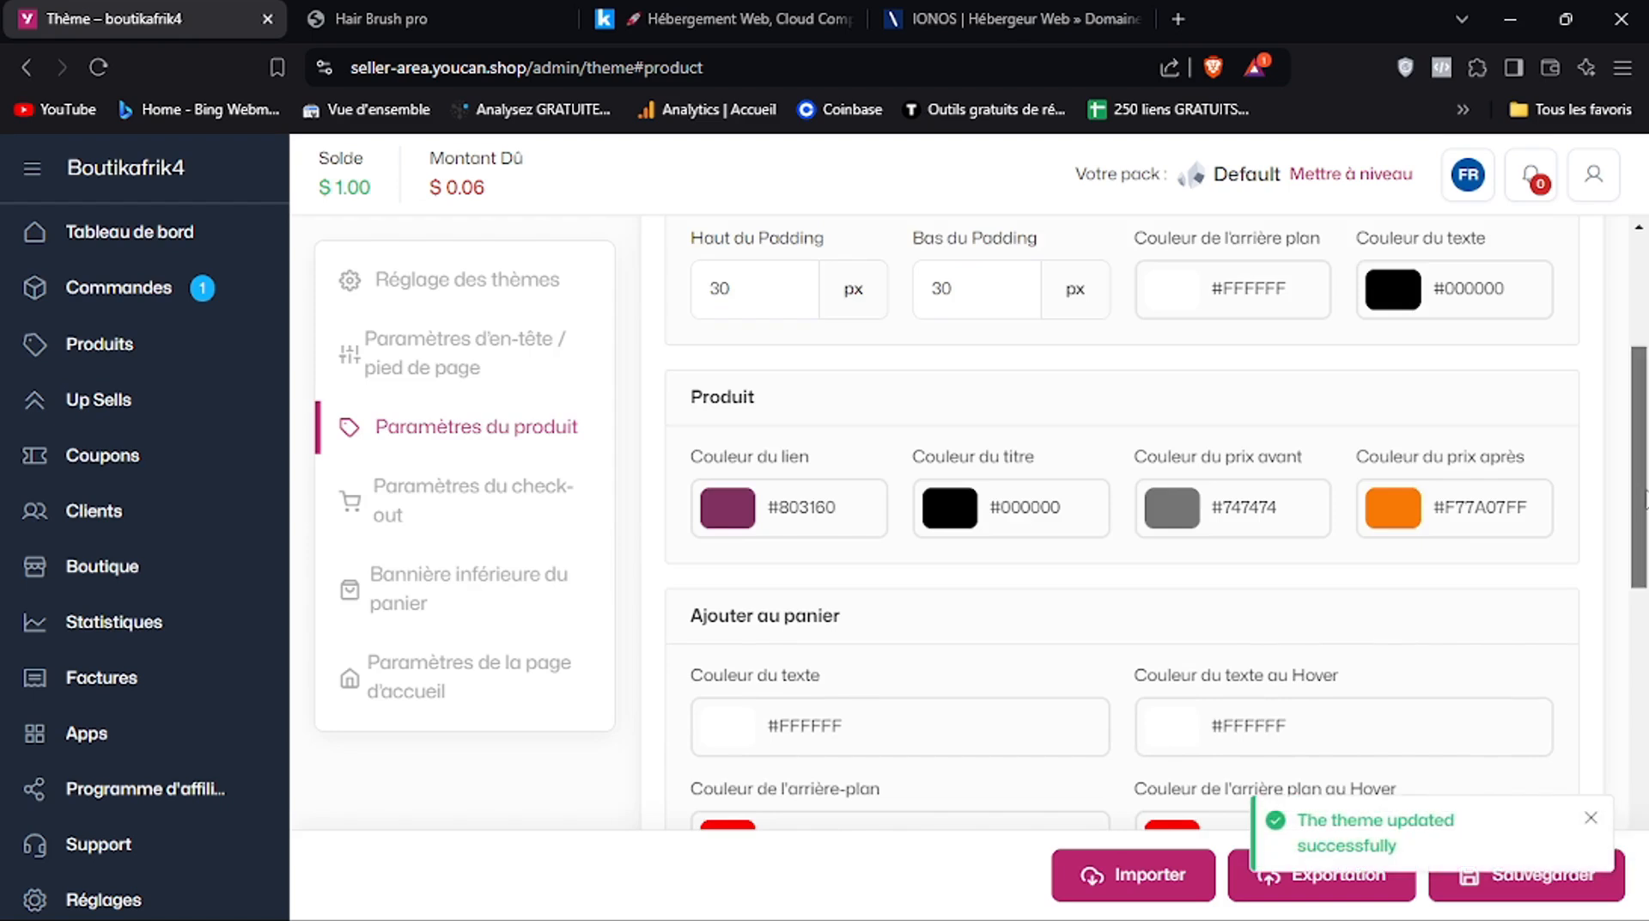
Set "Couleur de l'arrière-plan" of the "Ajouter au panier" button to F77A07
scroll(845, 567, "down", 3)
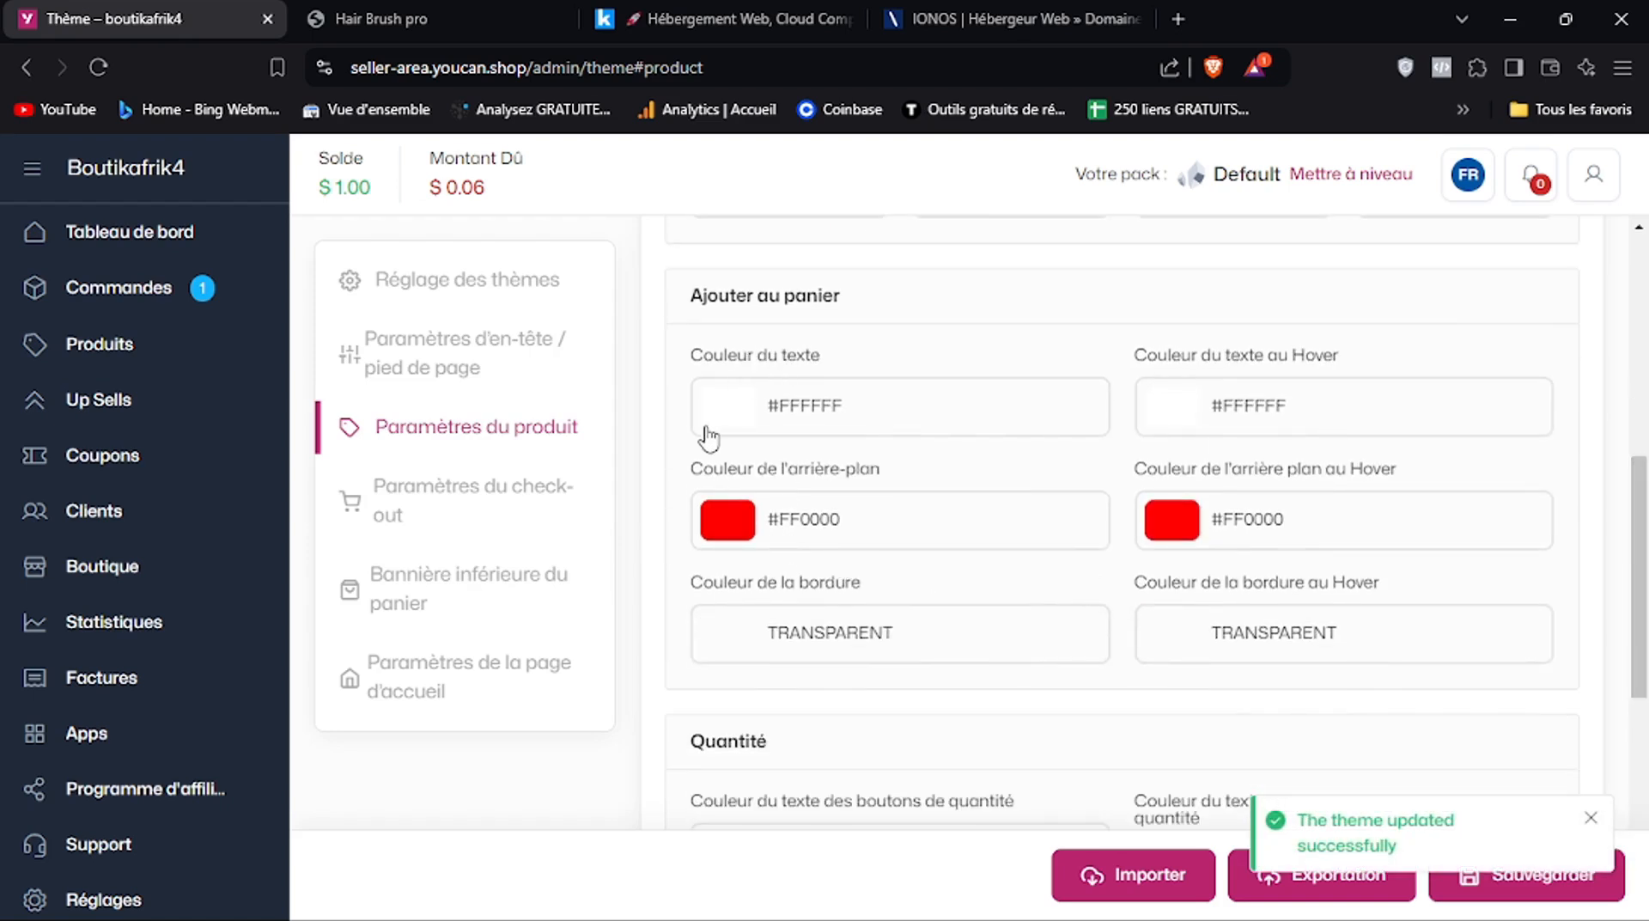
left_click(733, 524)
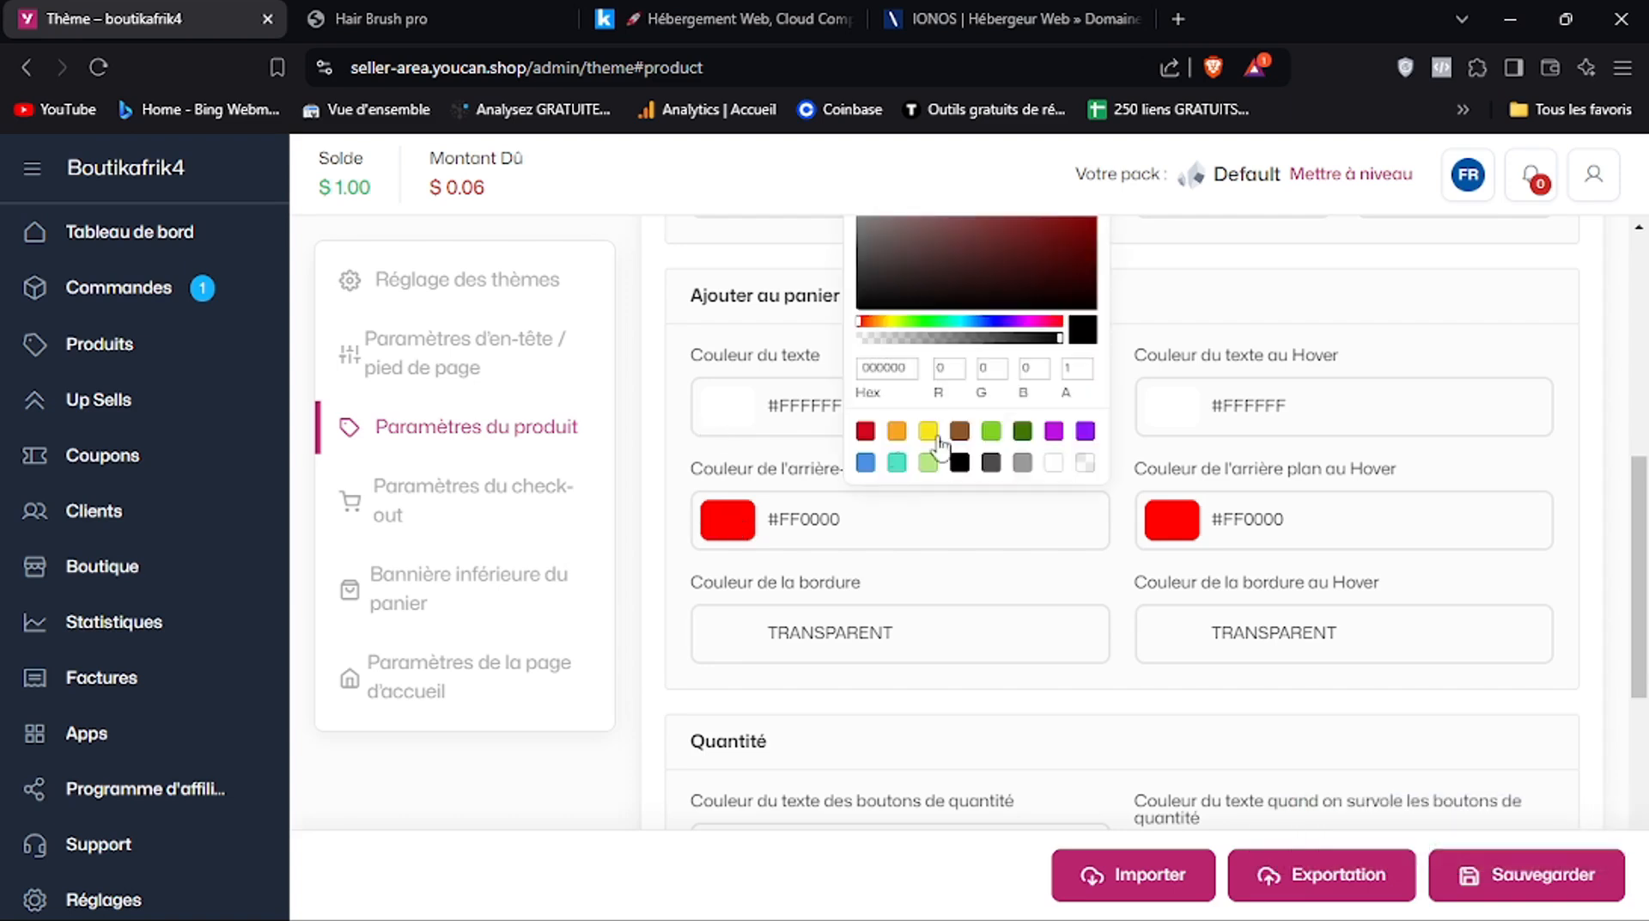
right_click(877, 367)
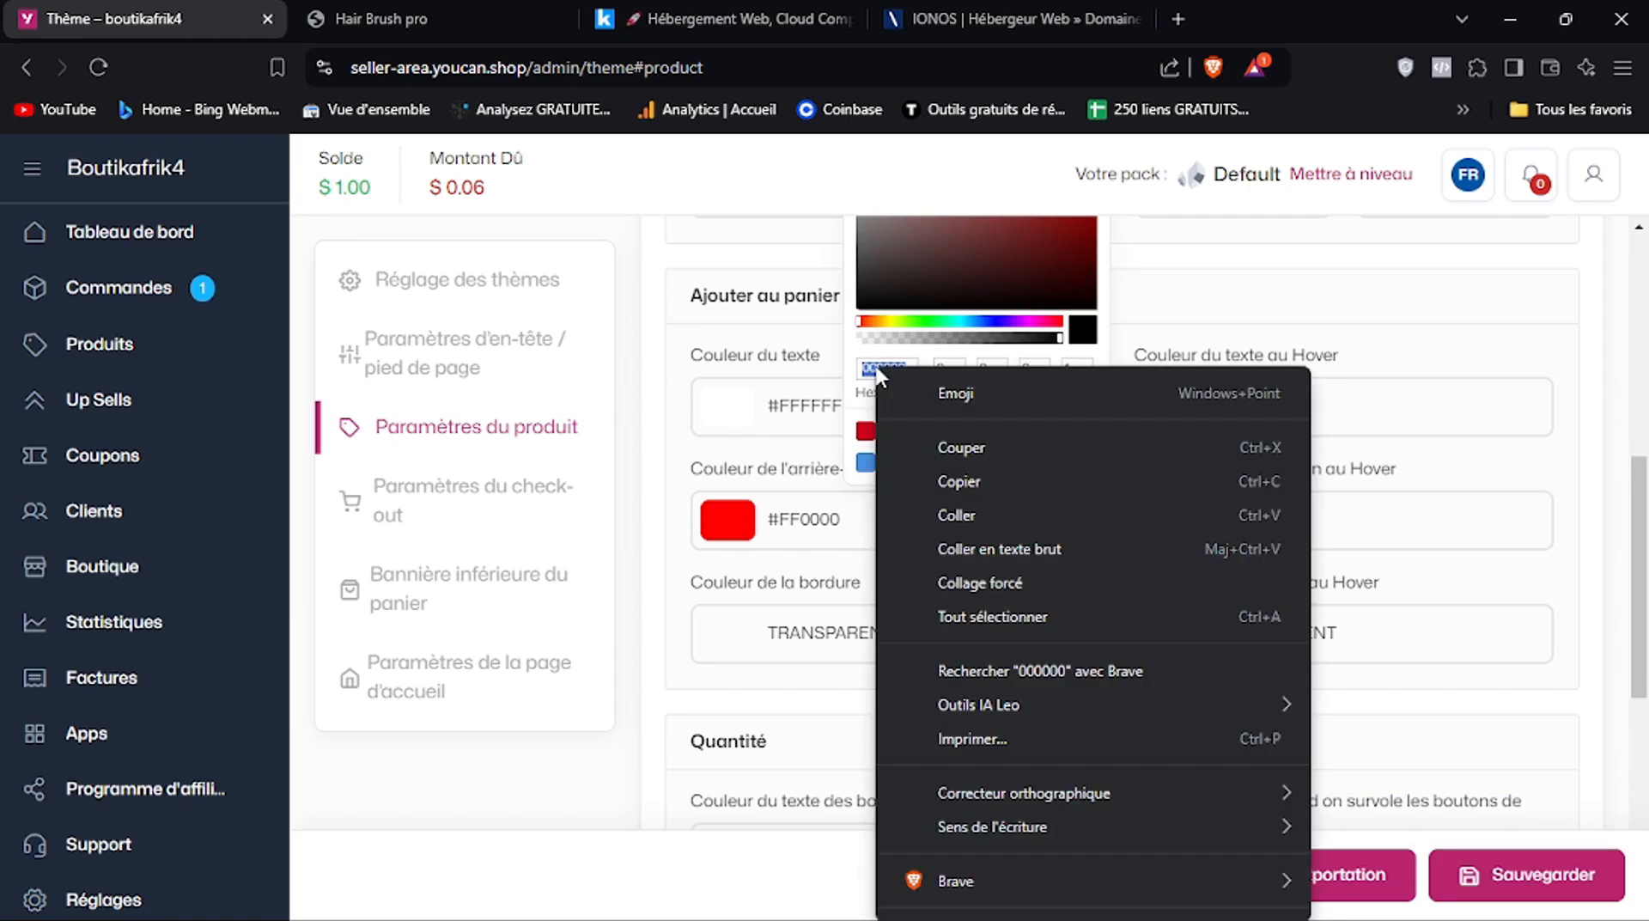
left_click(974, 514)
Set the "Ajouter au panier" hover text colour to F77A07 and hover background to white, FFFFFF, and save the theme settings
left_click(1191, 414)
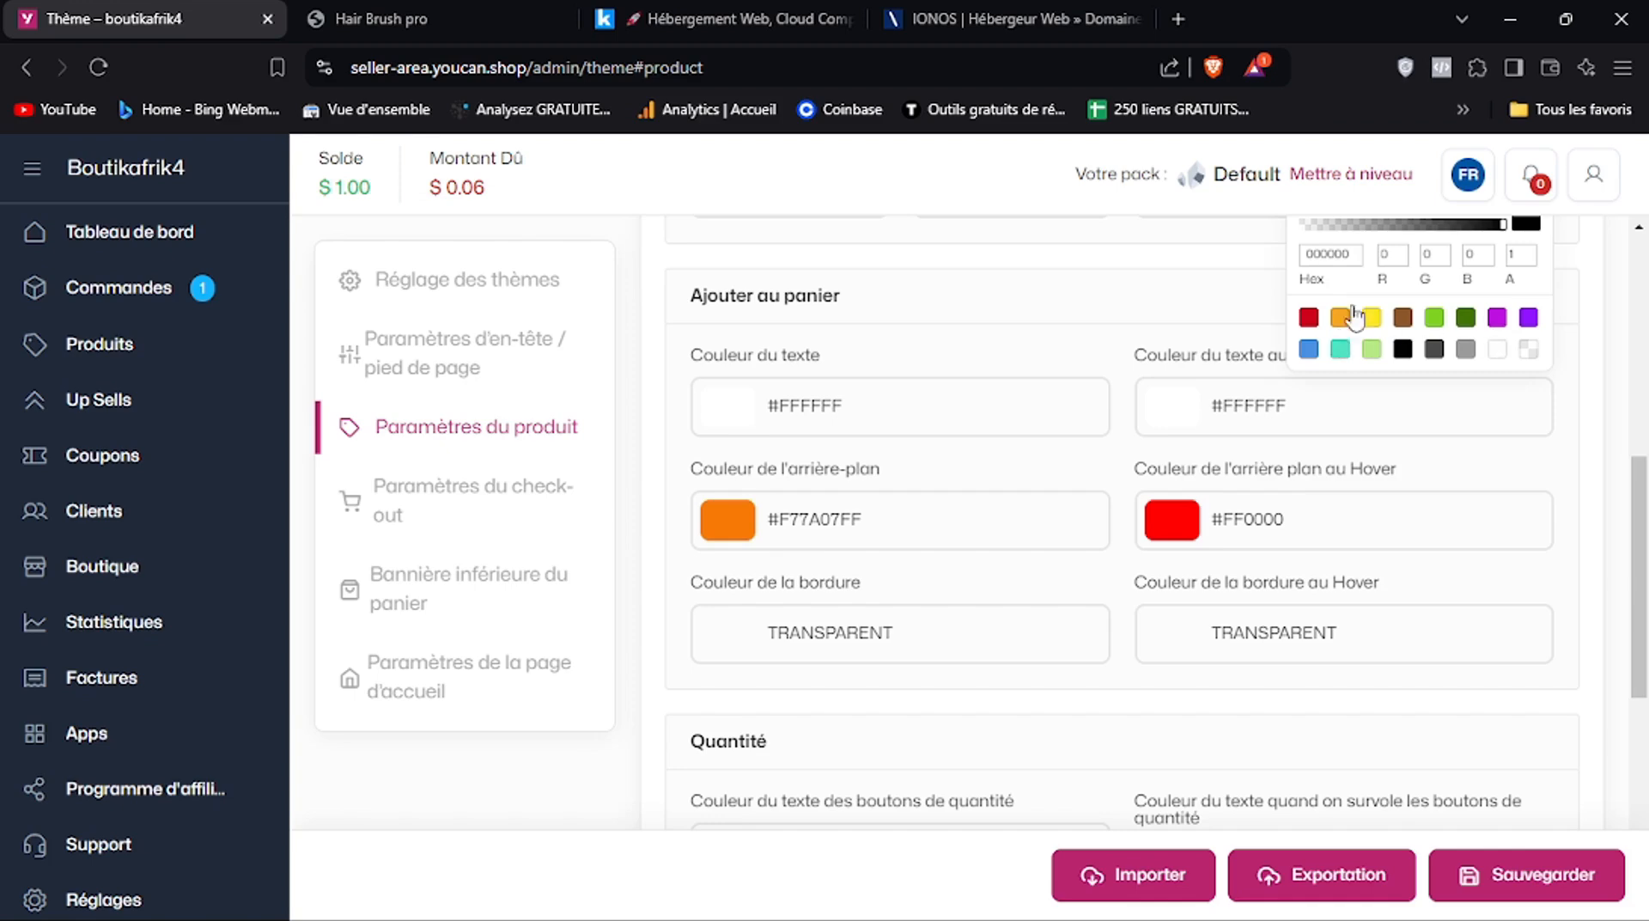
right_click(1323, 256)
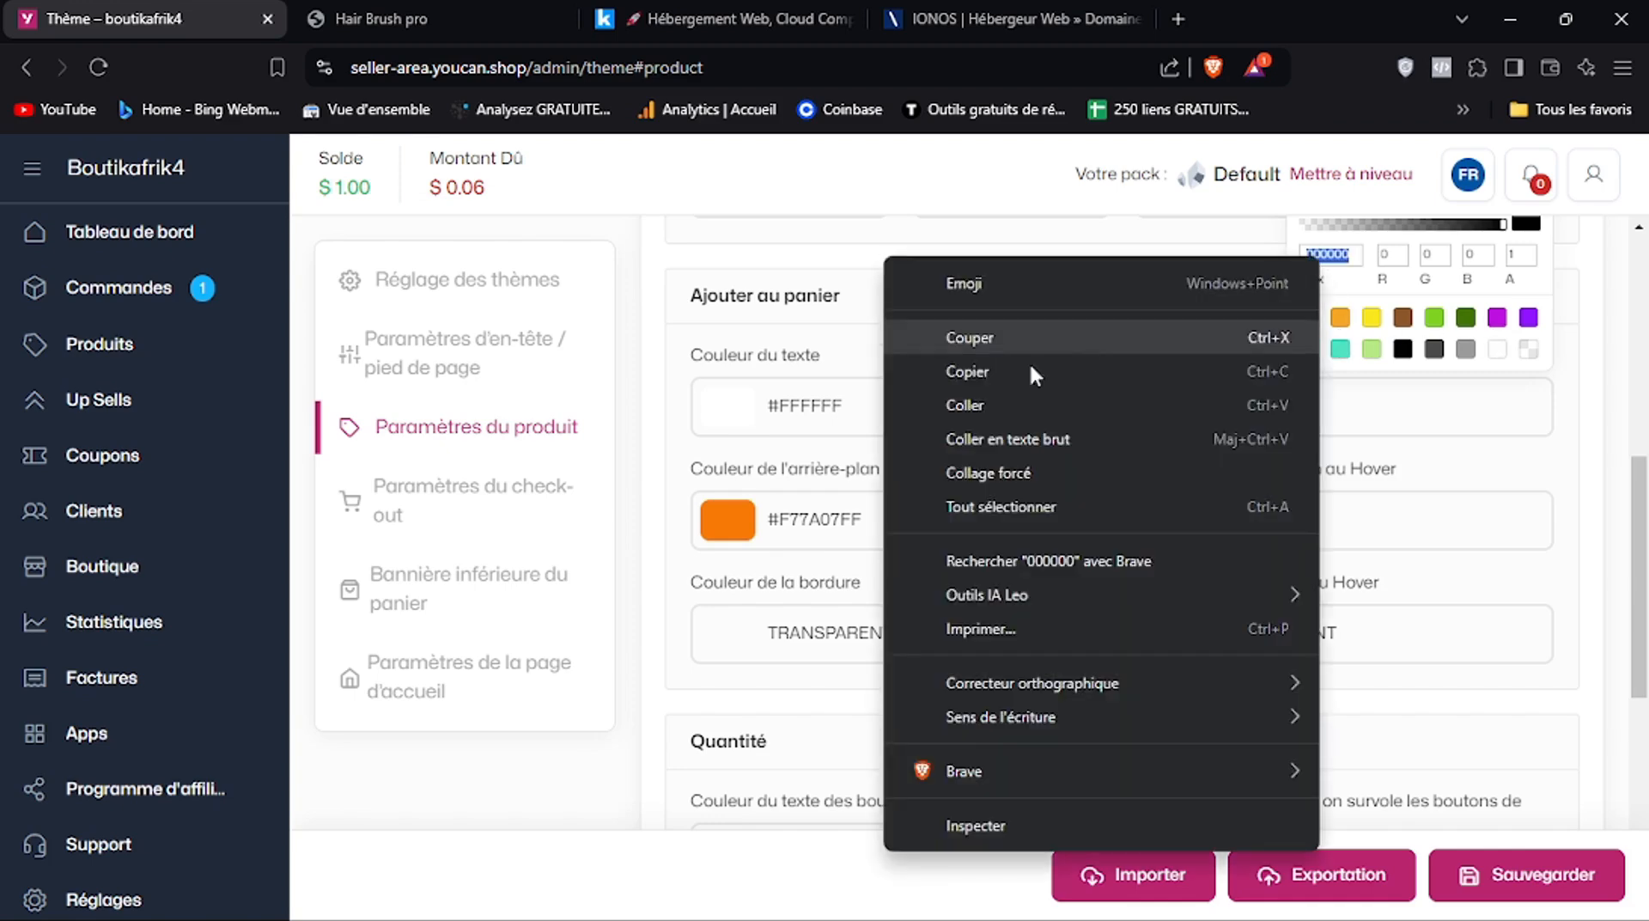
left_click(976, 416)
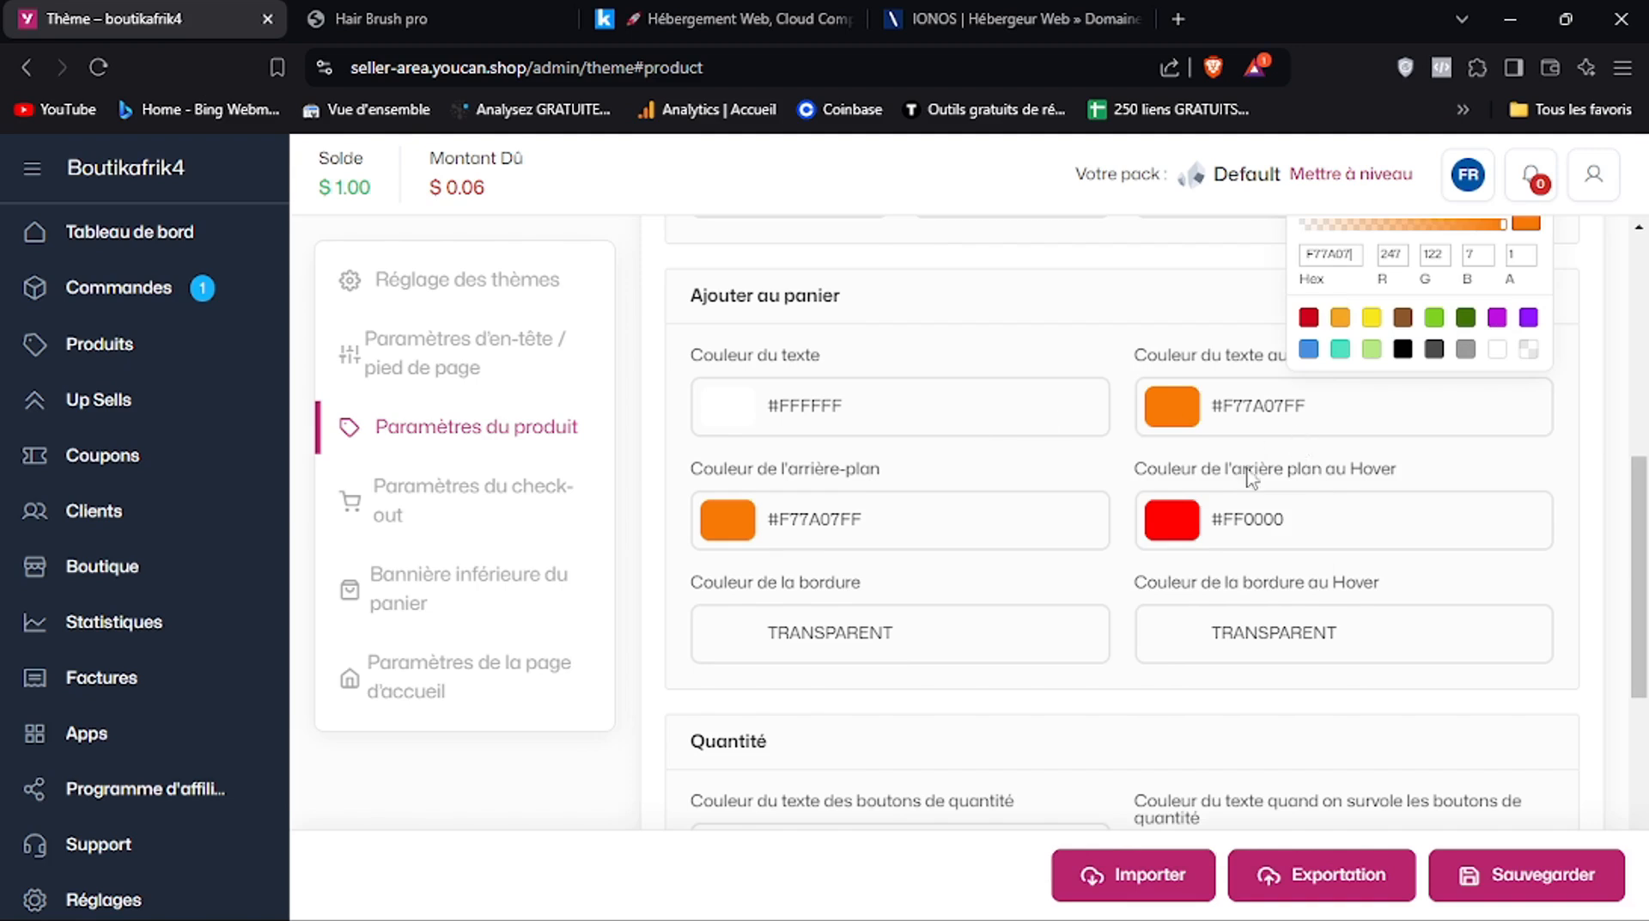
left_click(1168, 518)
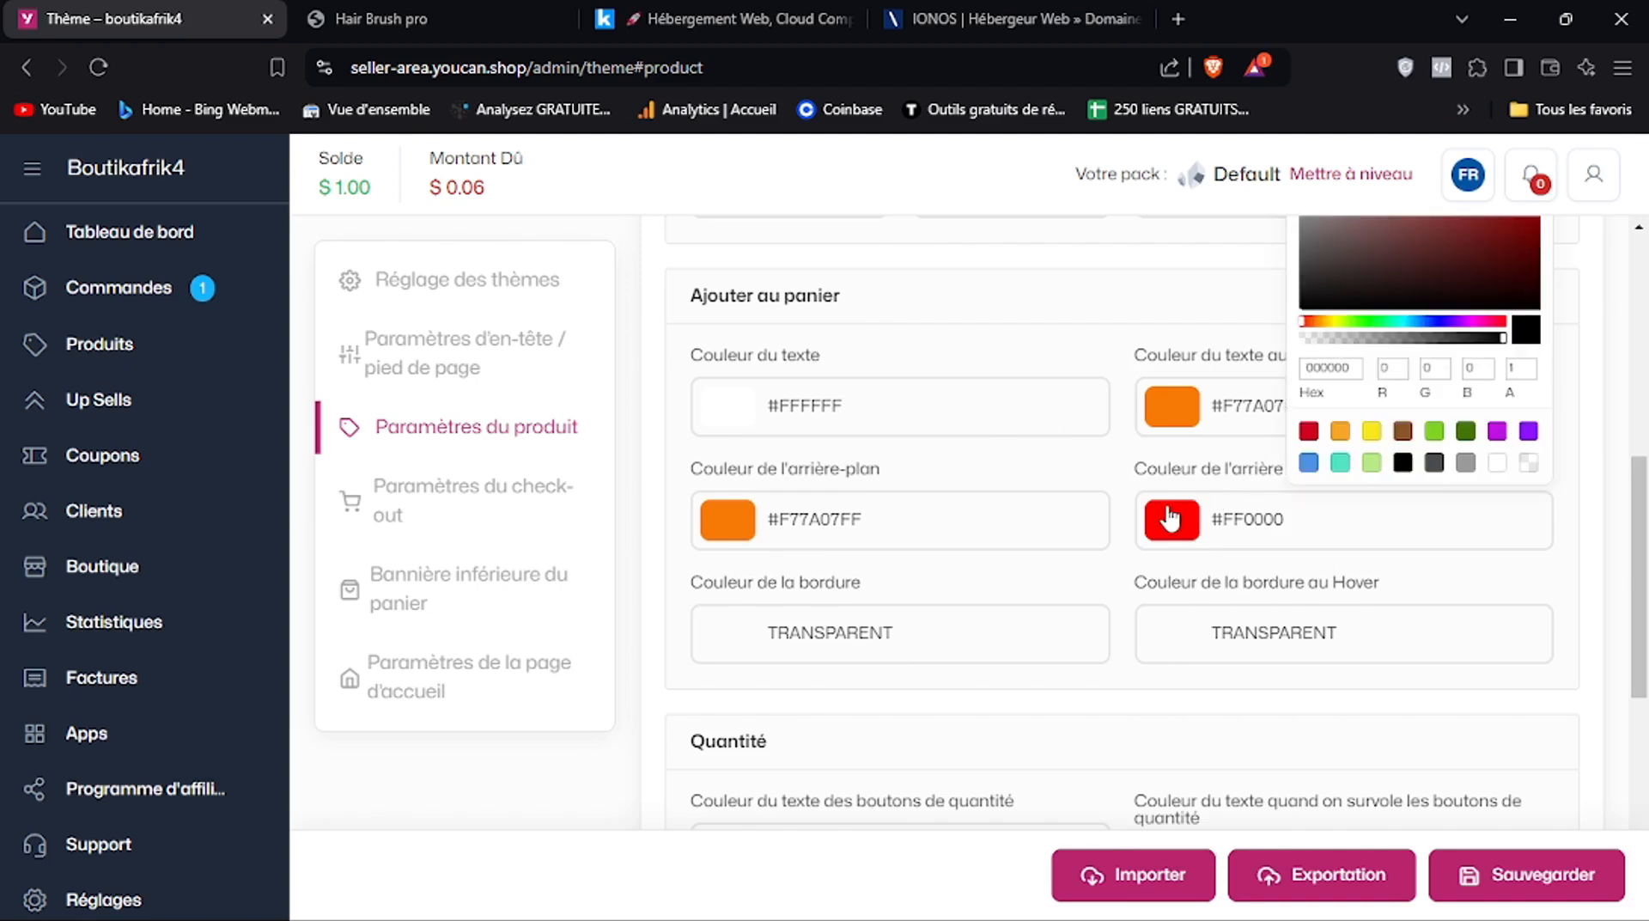
left_click(1497, 465)
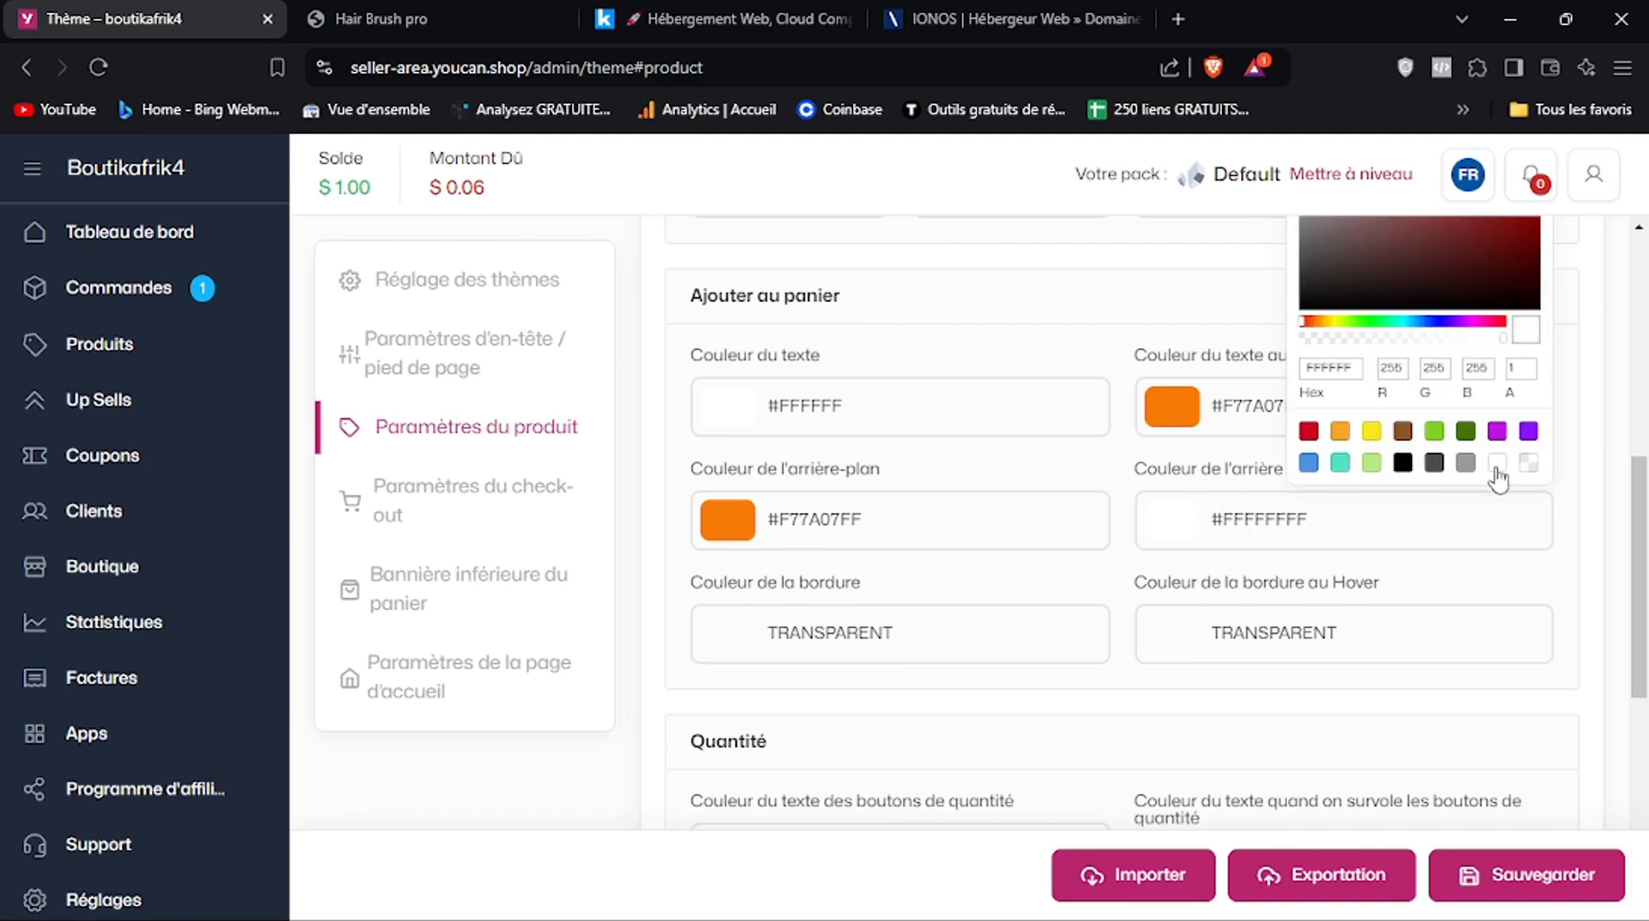
left_click(1503, 880)
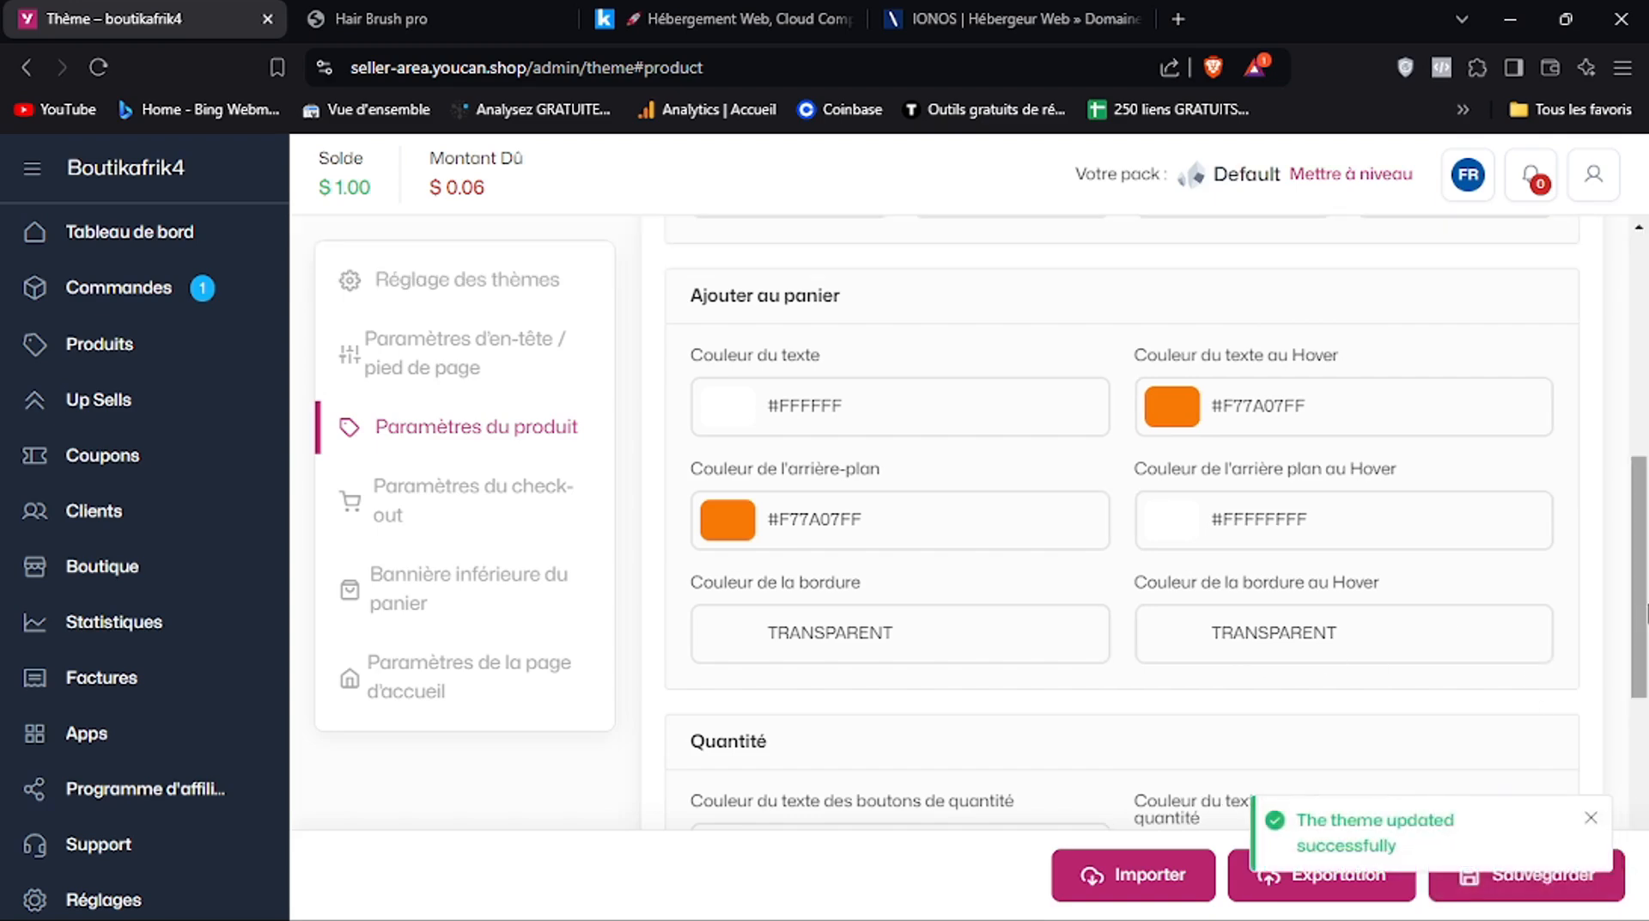
Set the product page's "Couleur secondaire" to F77A07
left_click_drag(1639, 622, 1644, 772)
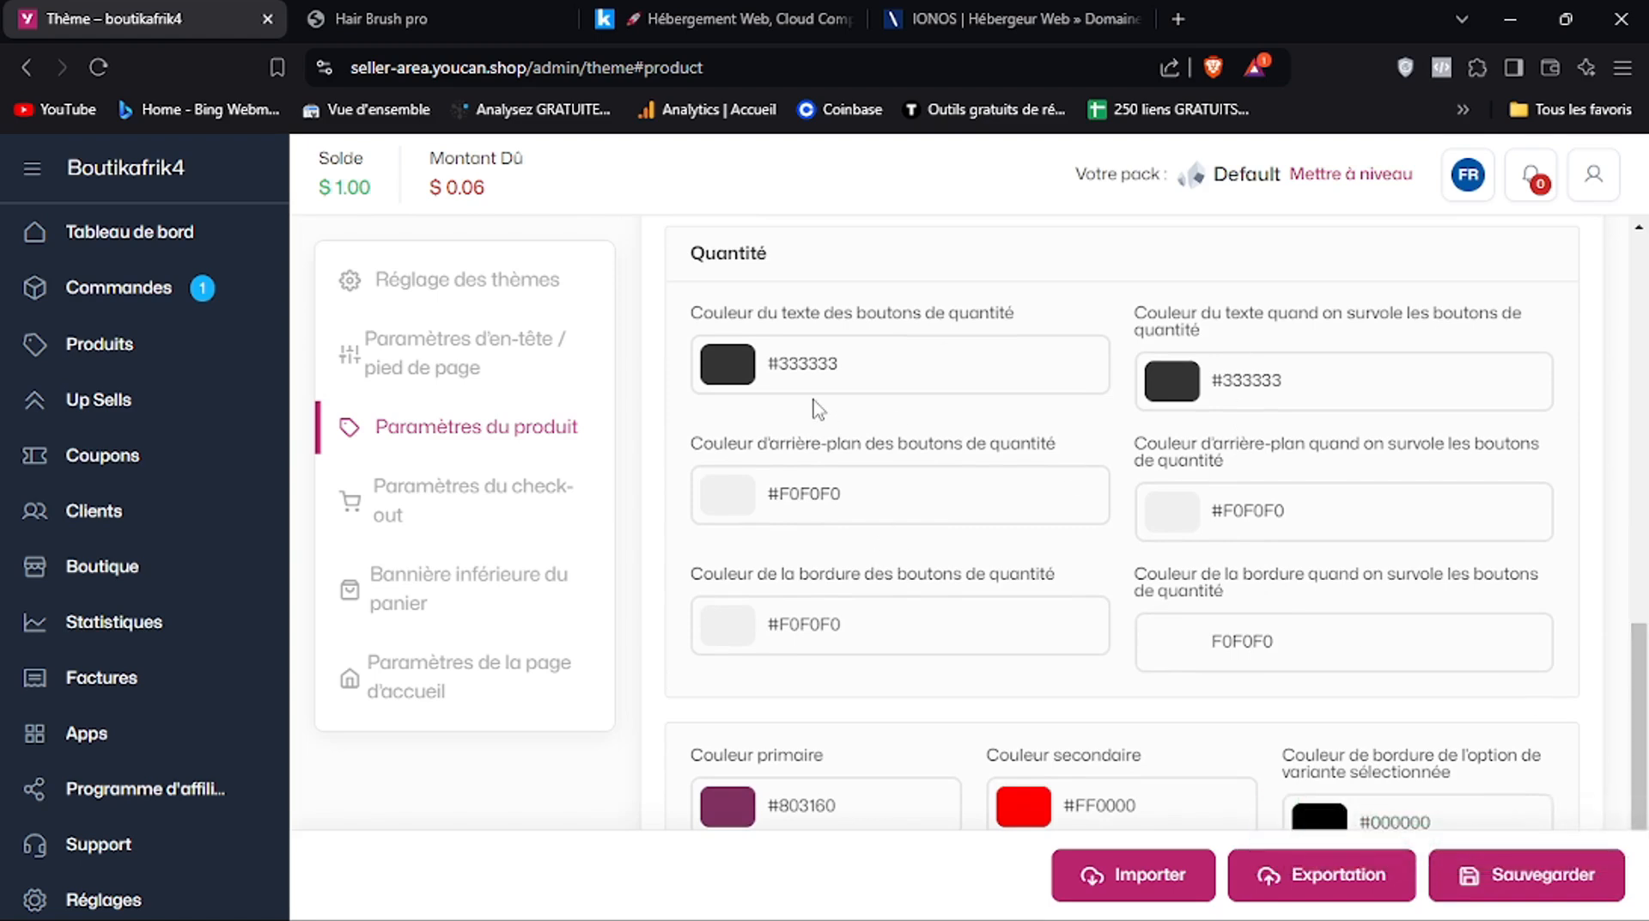
left_click_drag(1644, 729, 1644, 766)
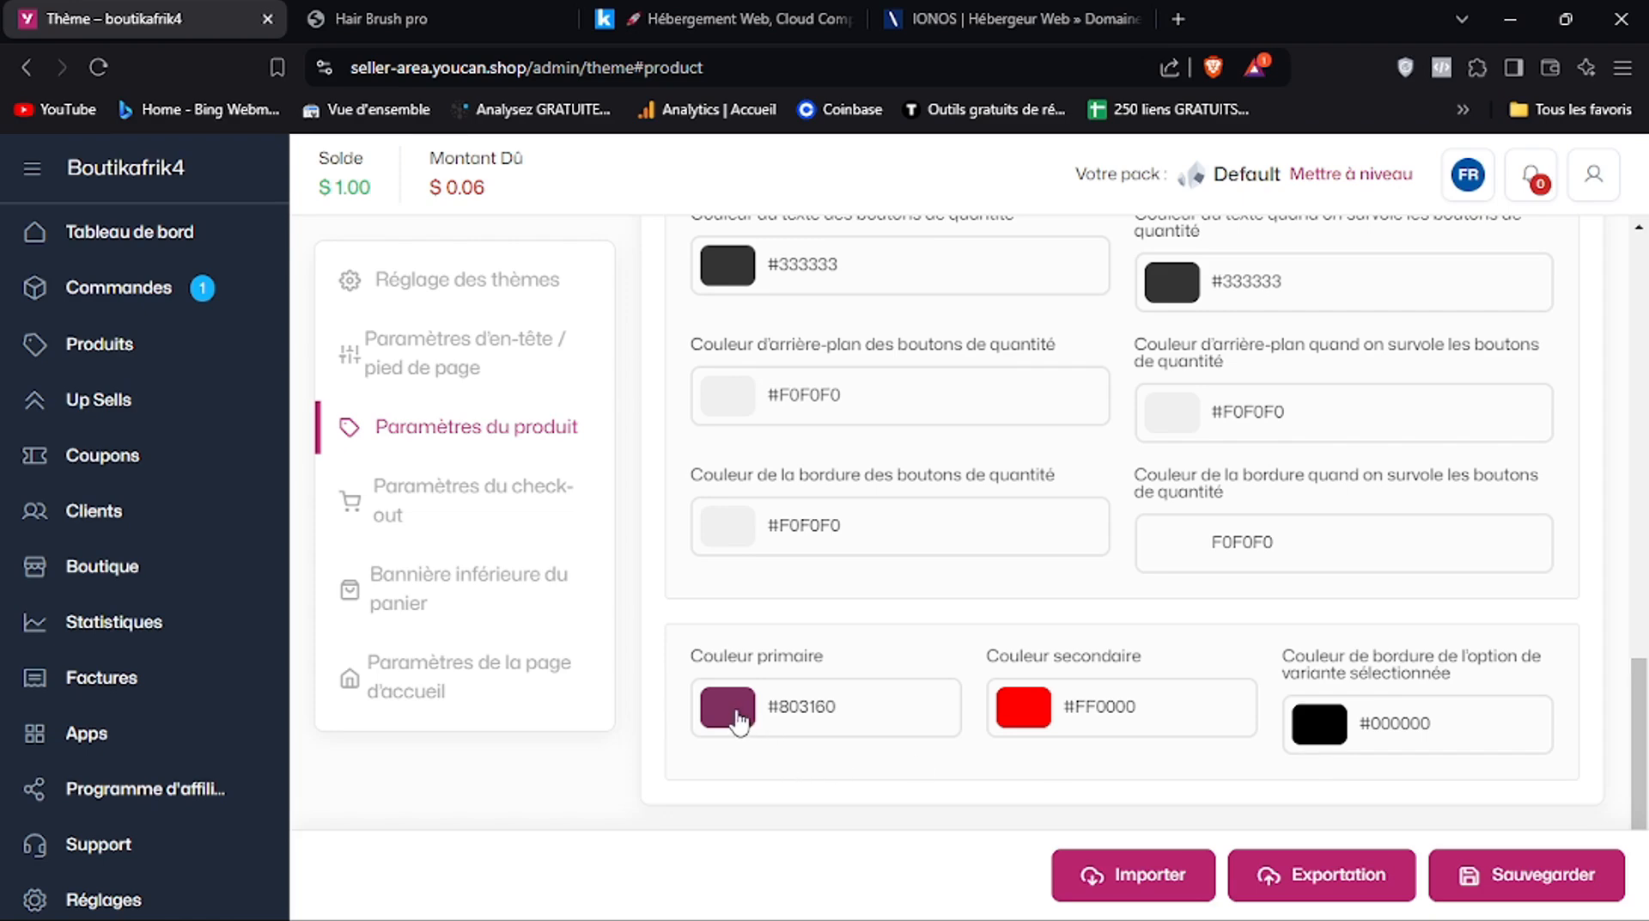
left_click(1036, 708)
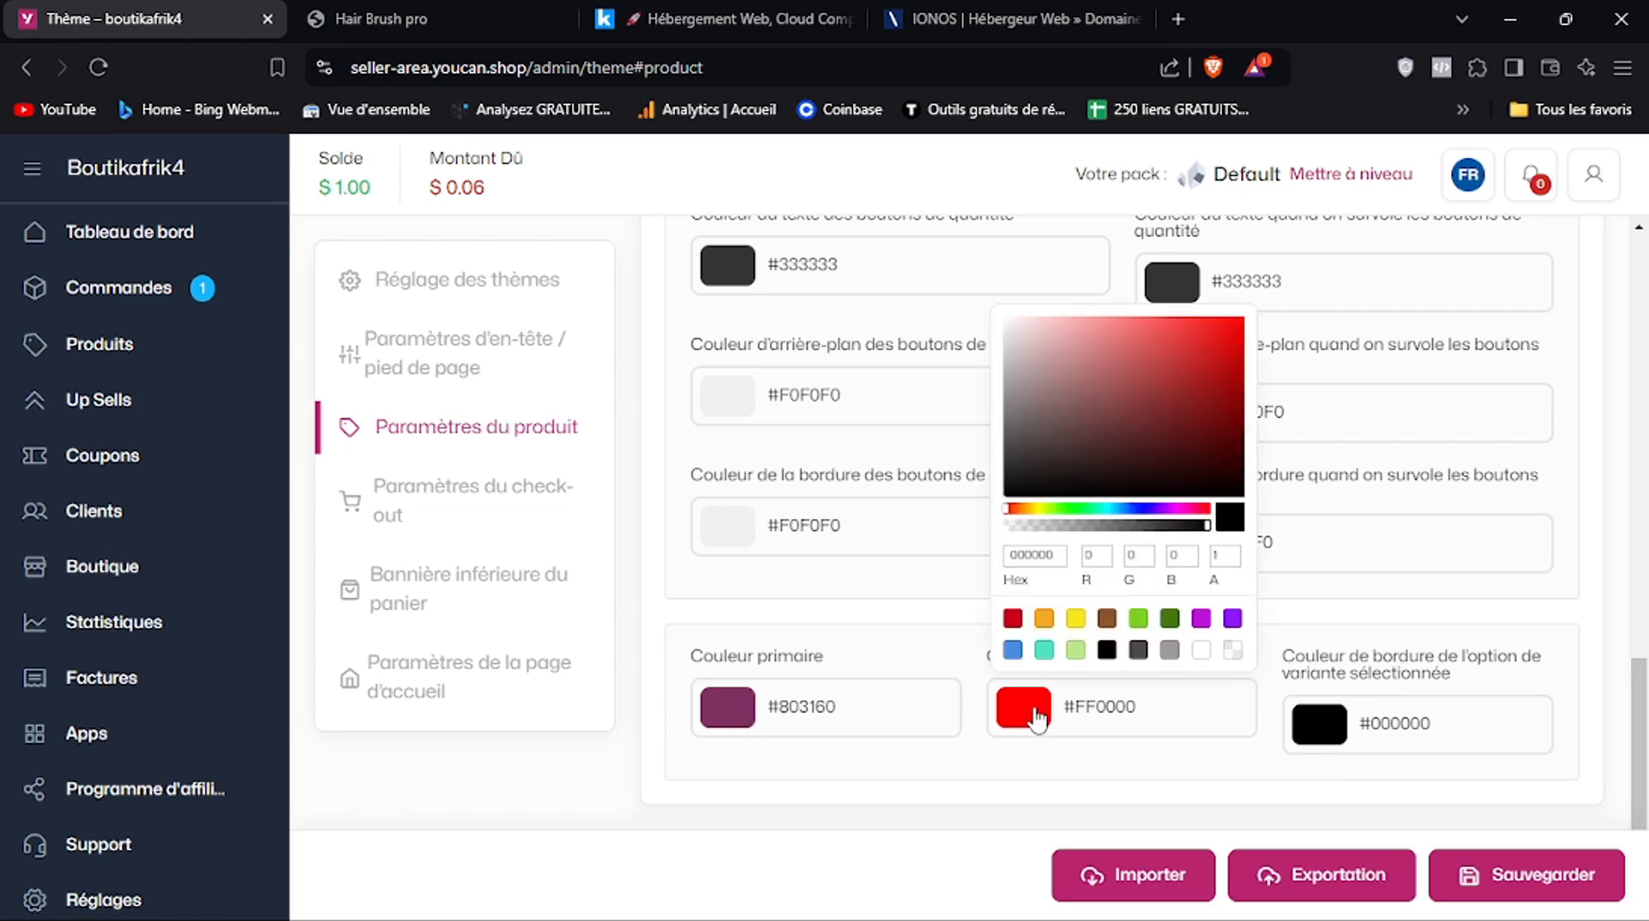
right_click(1049, 554)
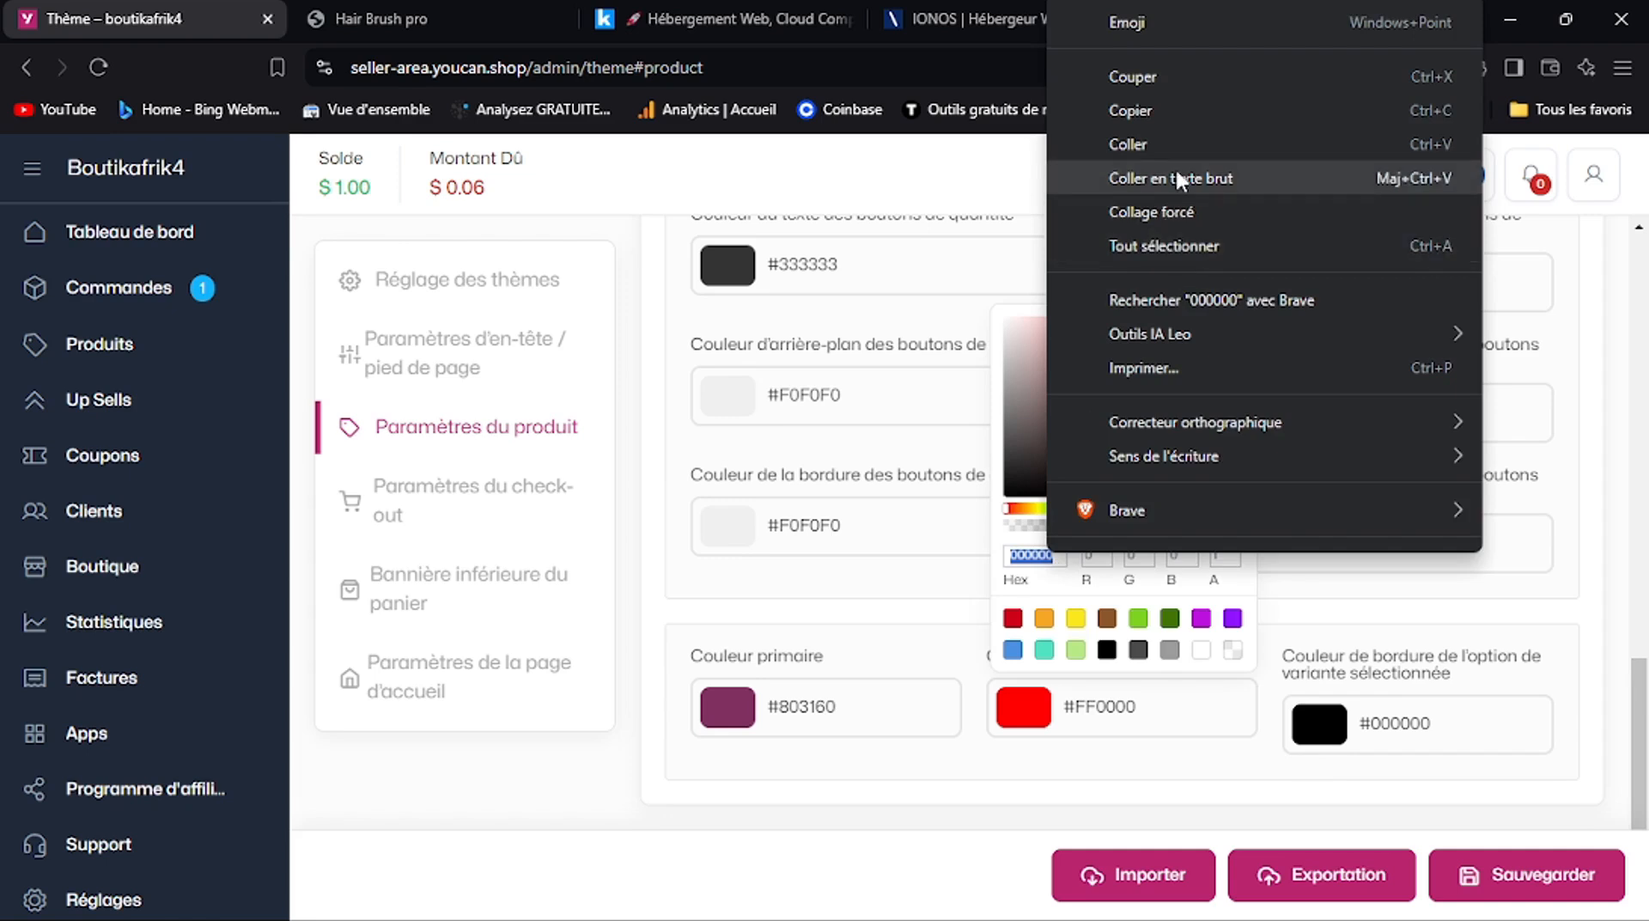
left_click(1144, 144)
Switch to the Notepad note, copy the colour code 5a4766 and return to the product theme settings
mouse_move(1237, 919)
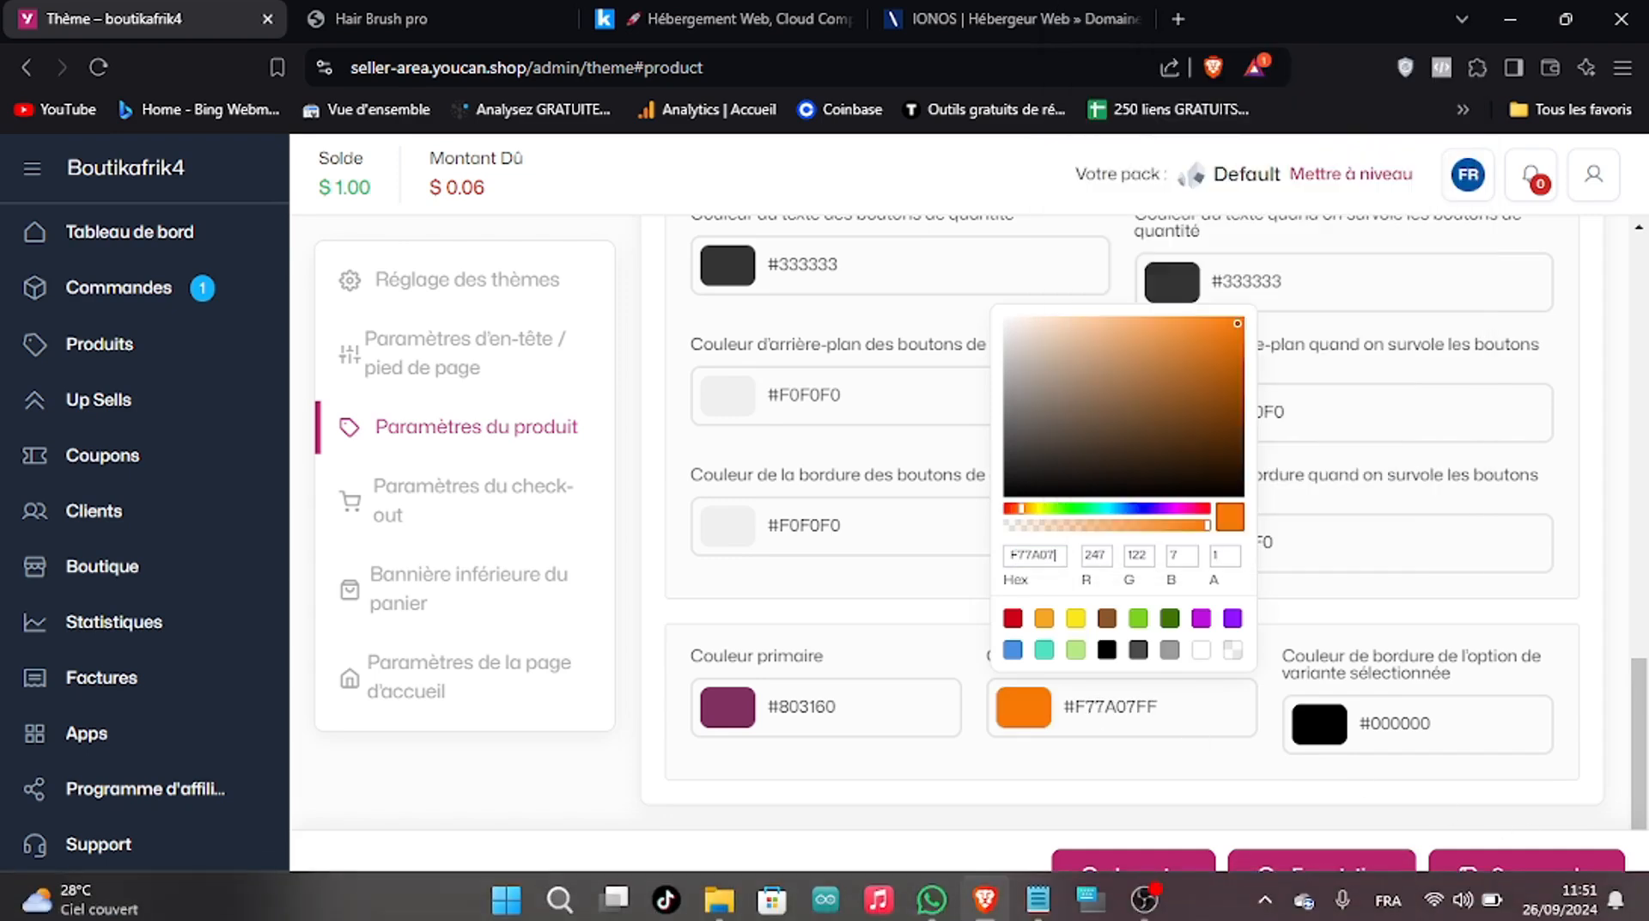
left_click(1039, 898)
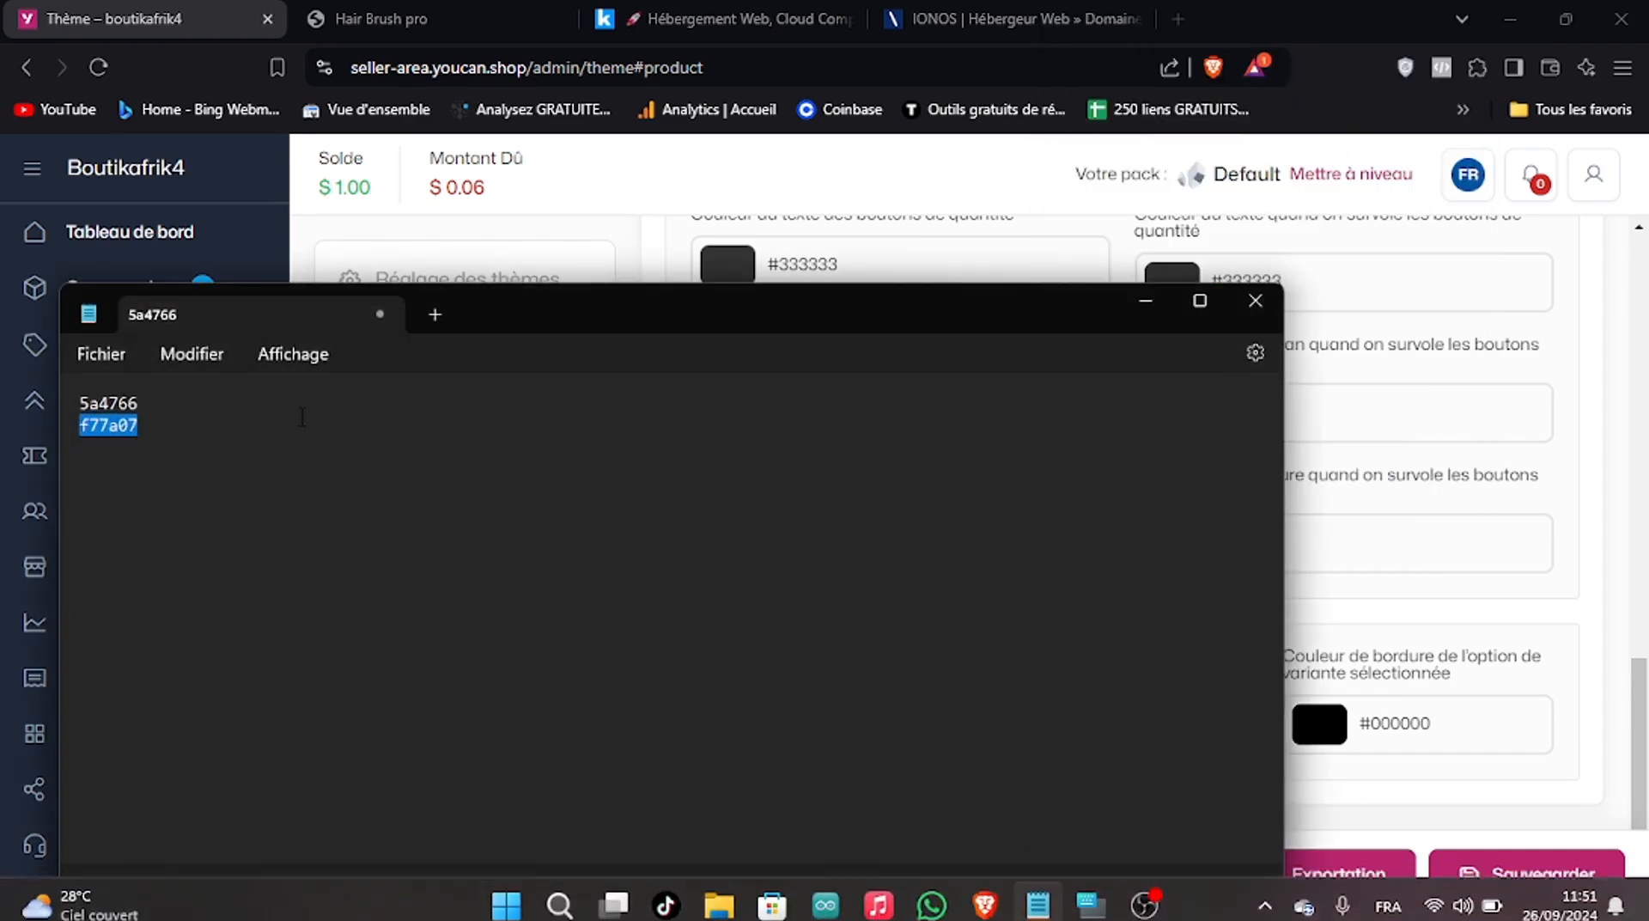
double_click(114, 404)
right_click(114, 408)
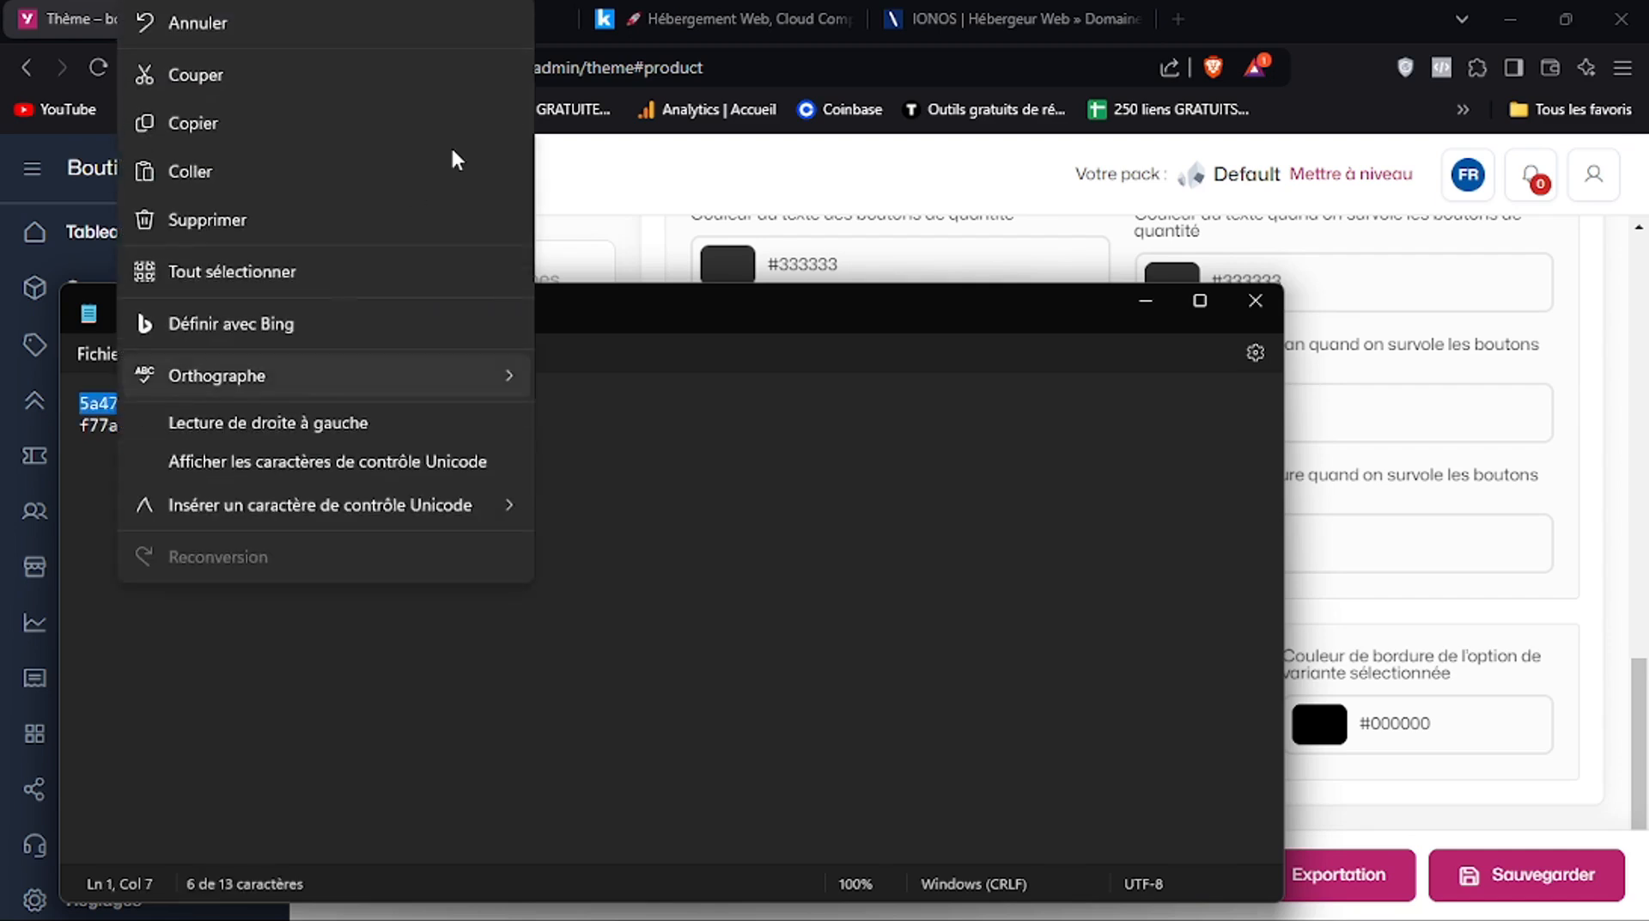
left_click(368, 129)
left_click(1149, 302)
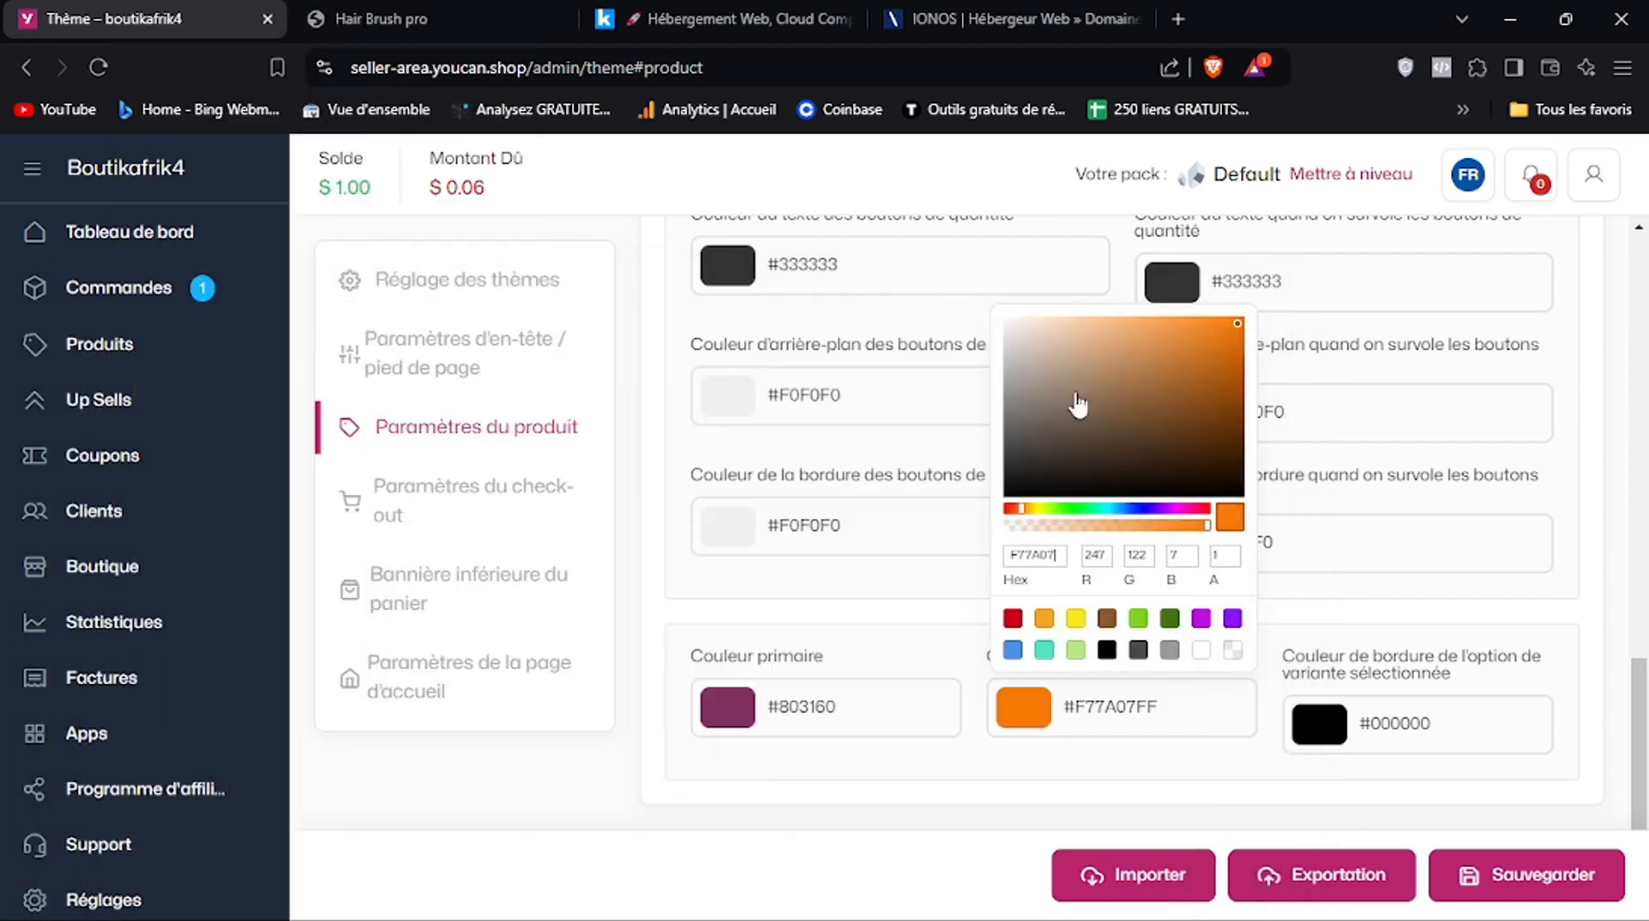
Set the product page's primary colour to #5A4766 by pasting the copied hex code, and save the theme
left_click(724, 726)
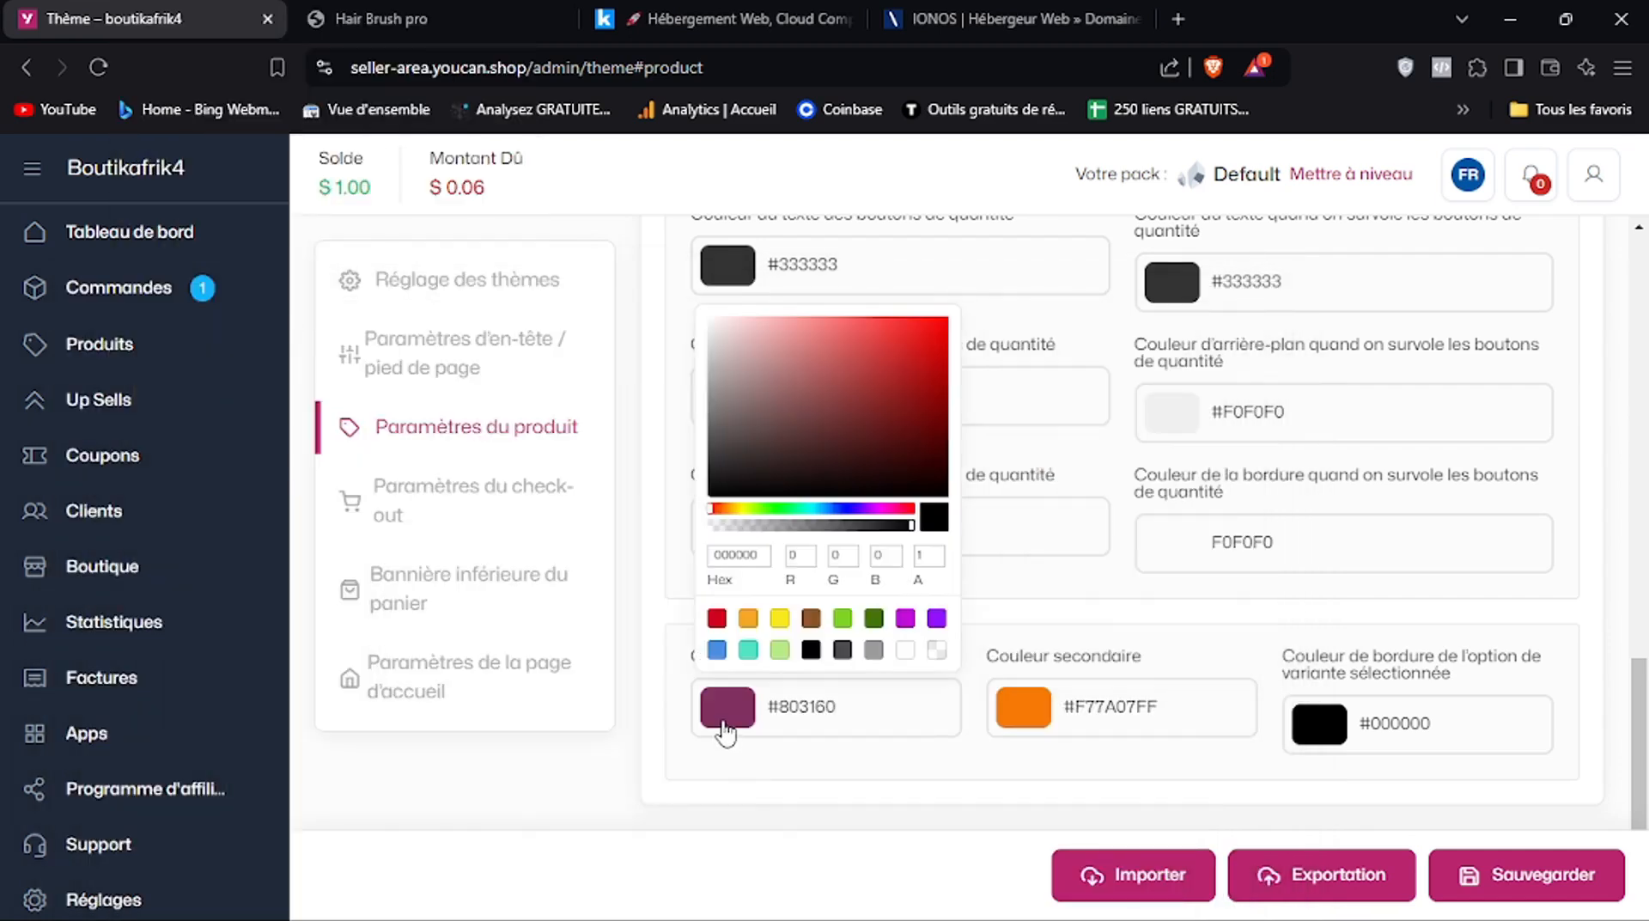
double_click(744, 554)
right_click(744, 554)
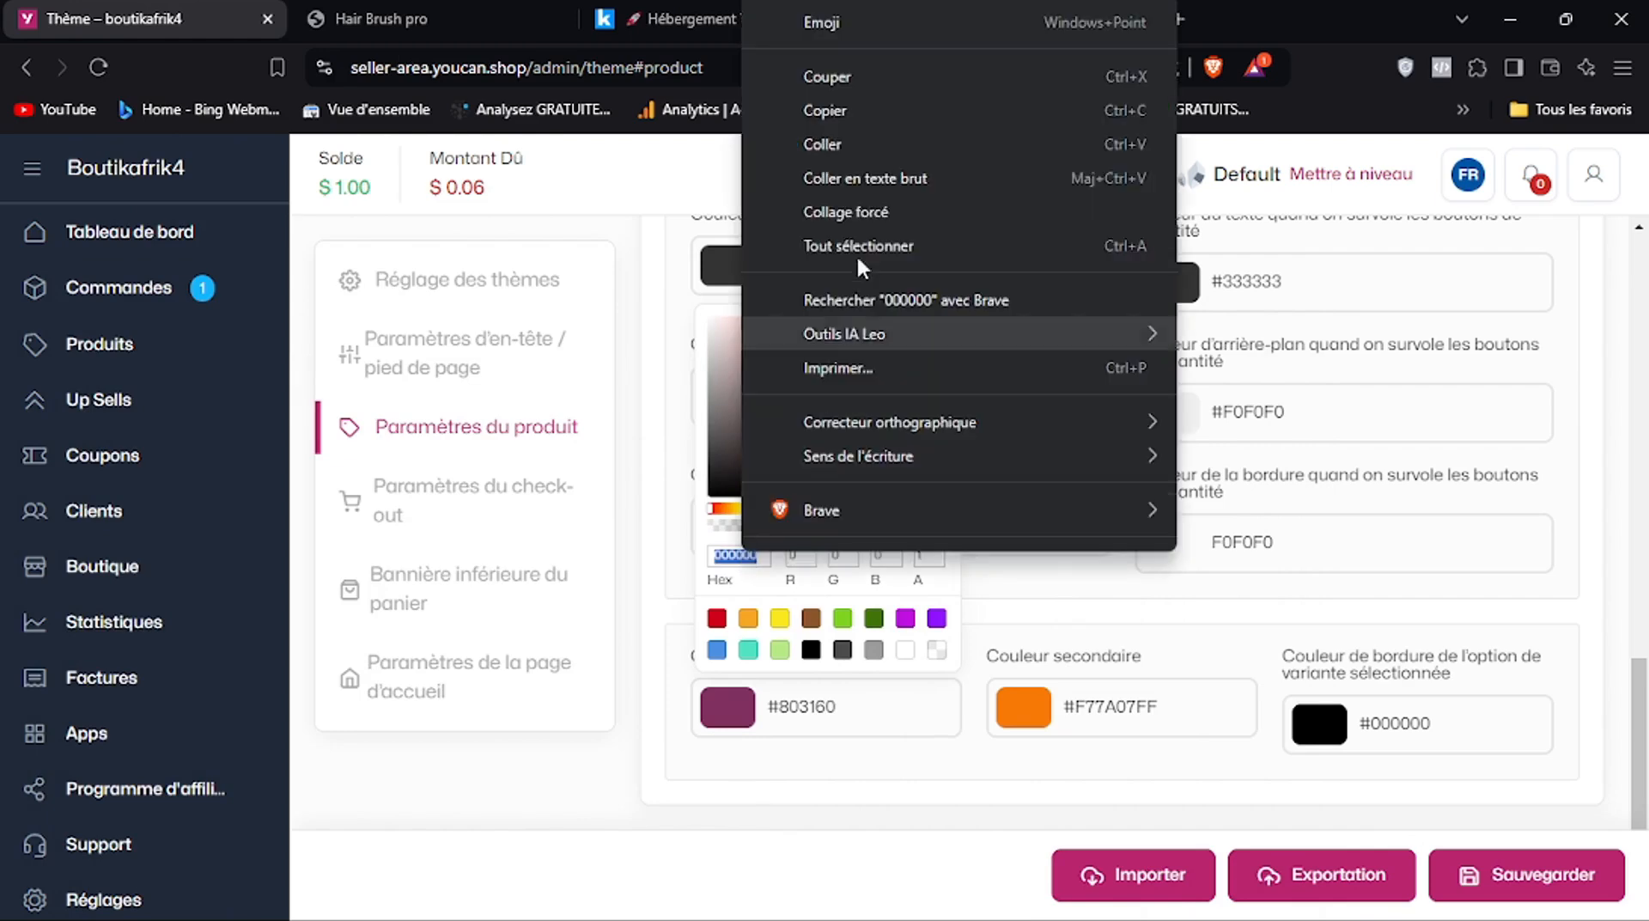
left_click(823, 148)
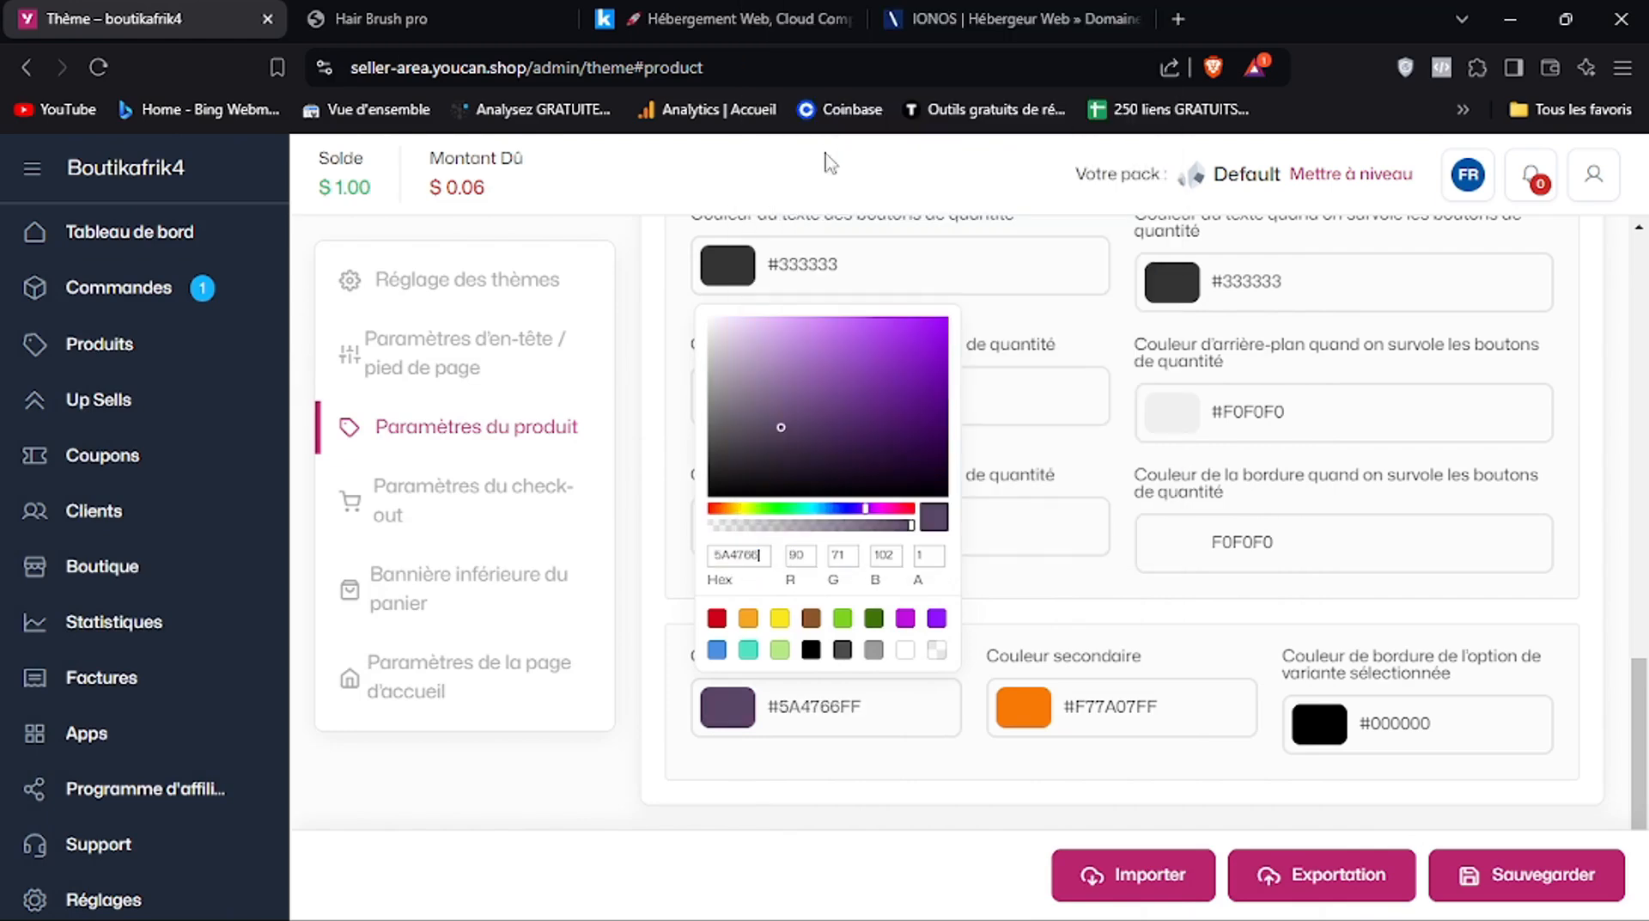
left_click(1491, 874)
Set the link colour in the Produit style section to #5A4766 and save the theme
left_click_drag(1643, 786, 1639, 490)
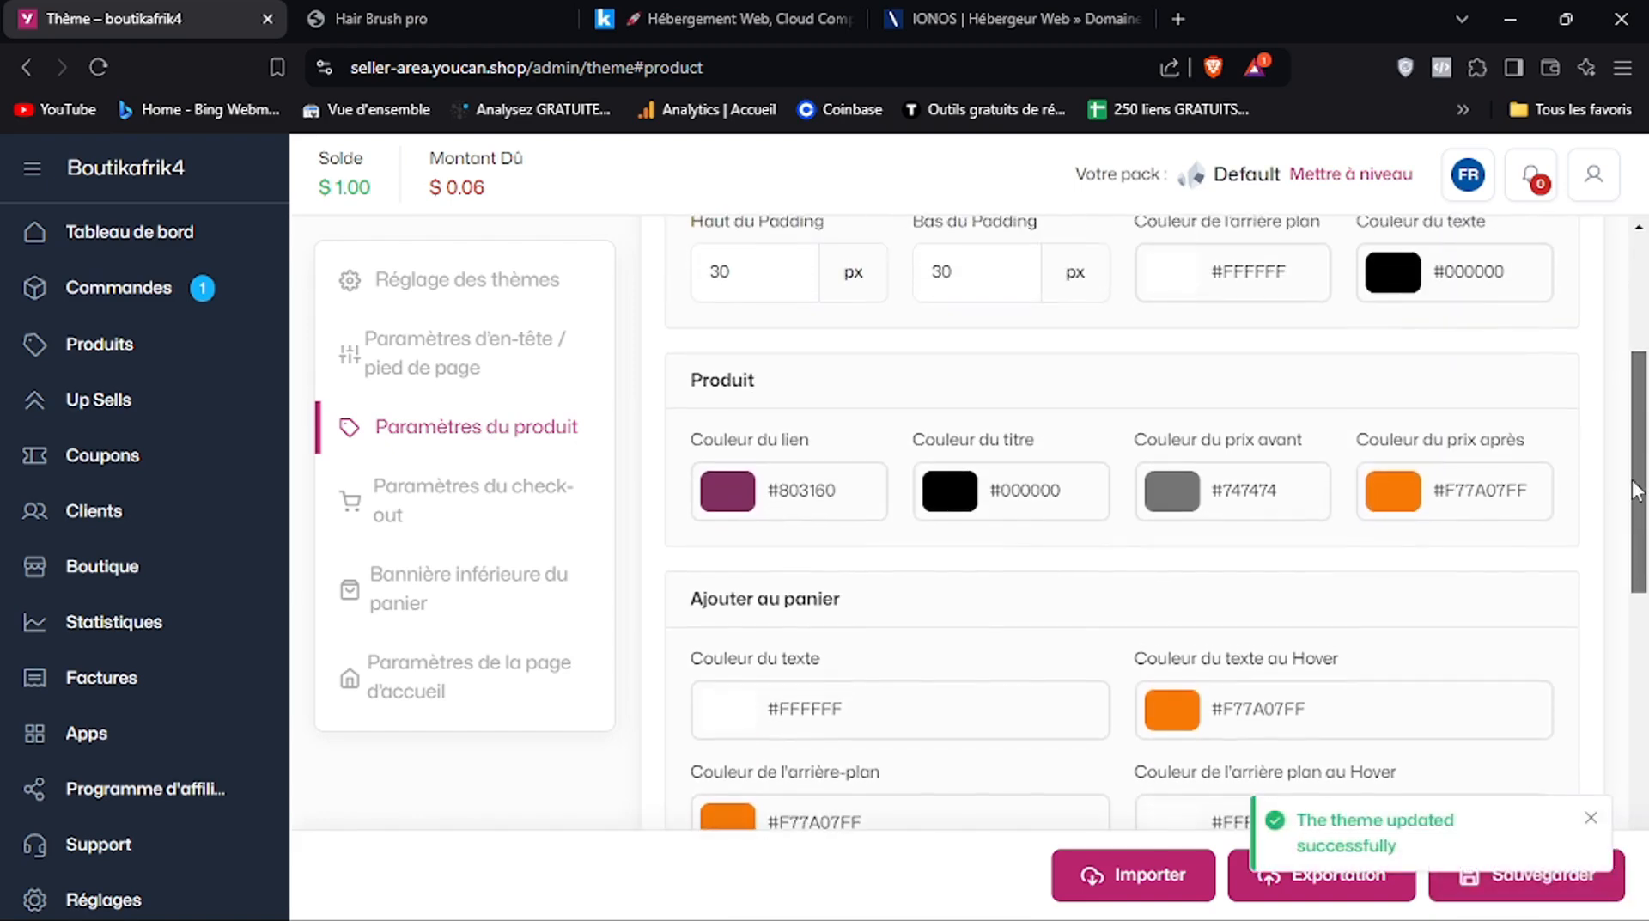
left_click(722, 515)
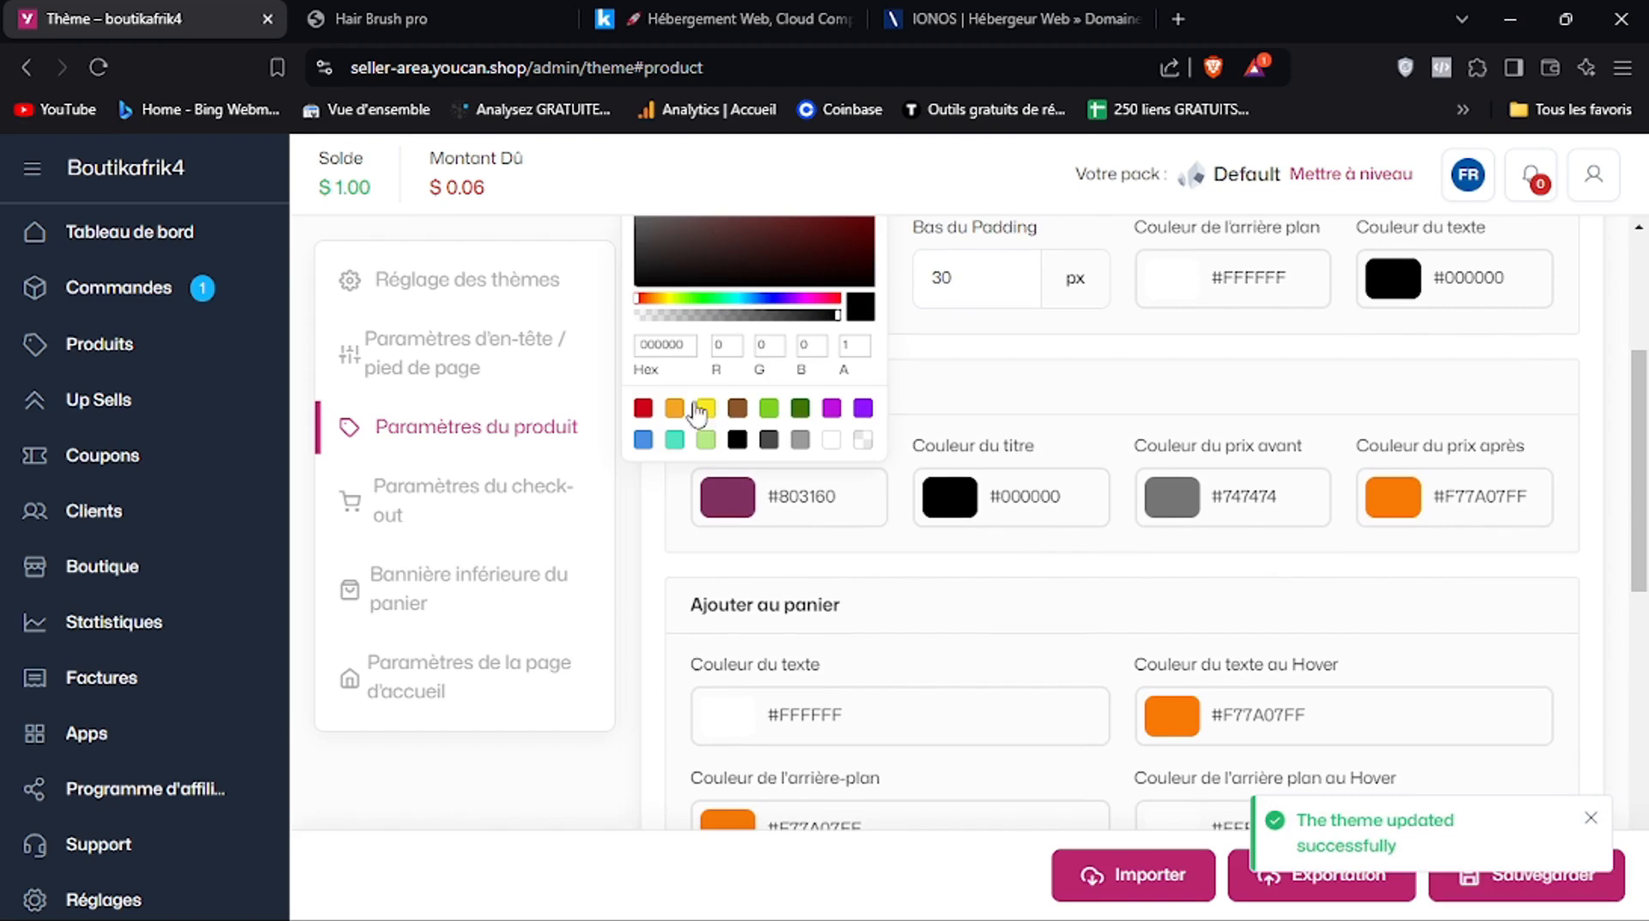
double_click(657, 343)
right_click(657, 344)
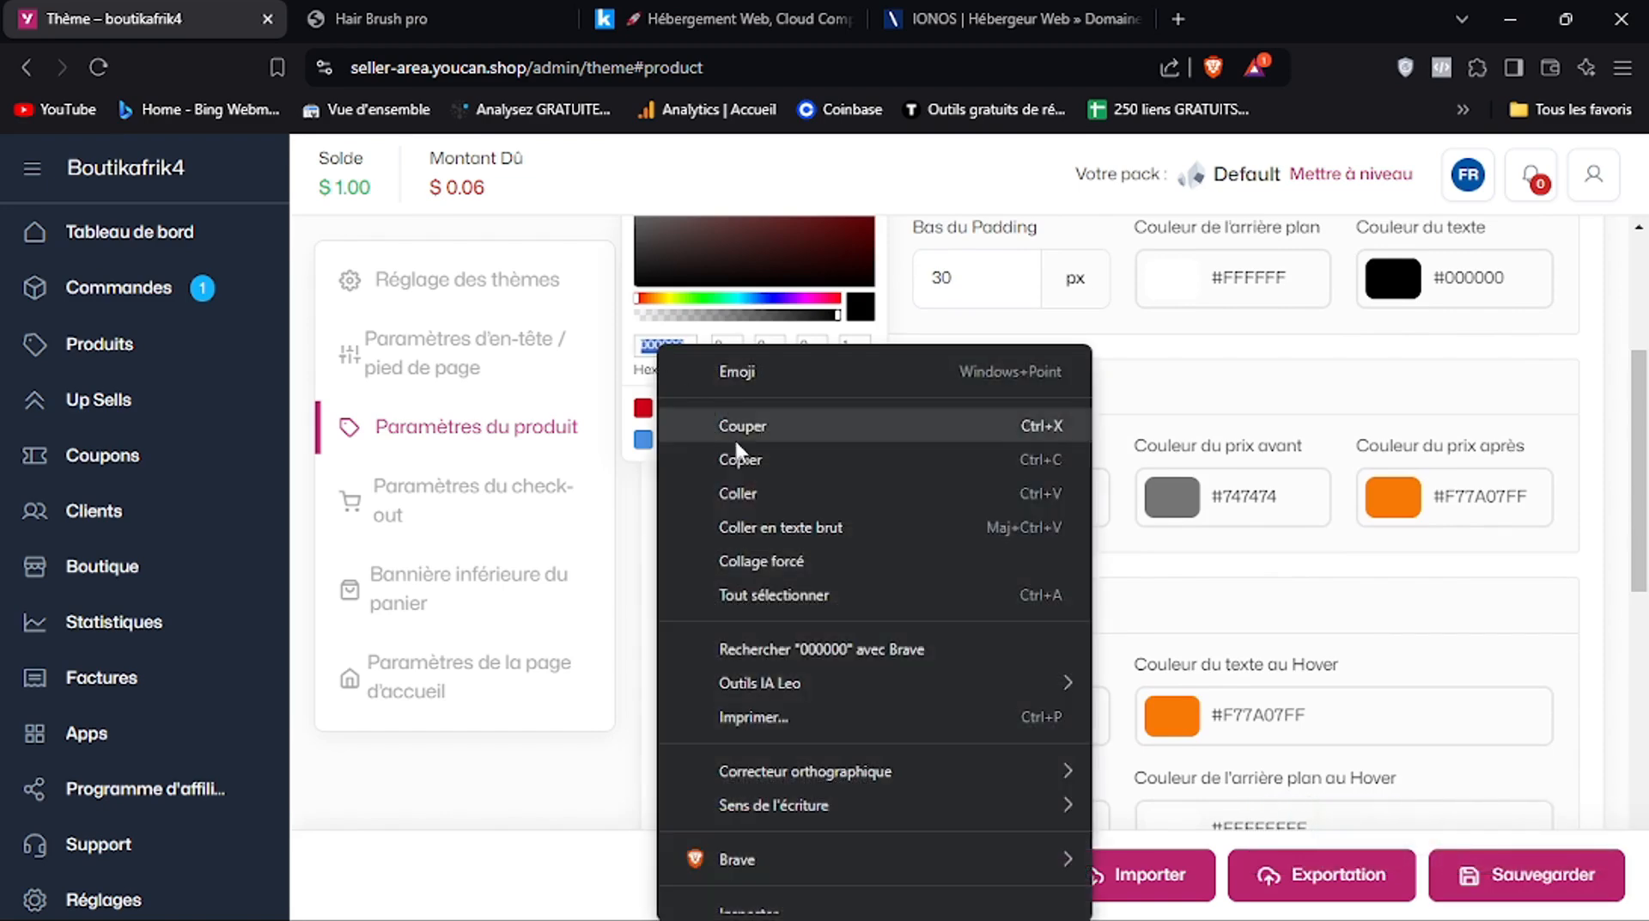
left_click(734, 493)
left_click(1145, 388)
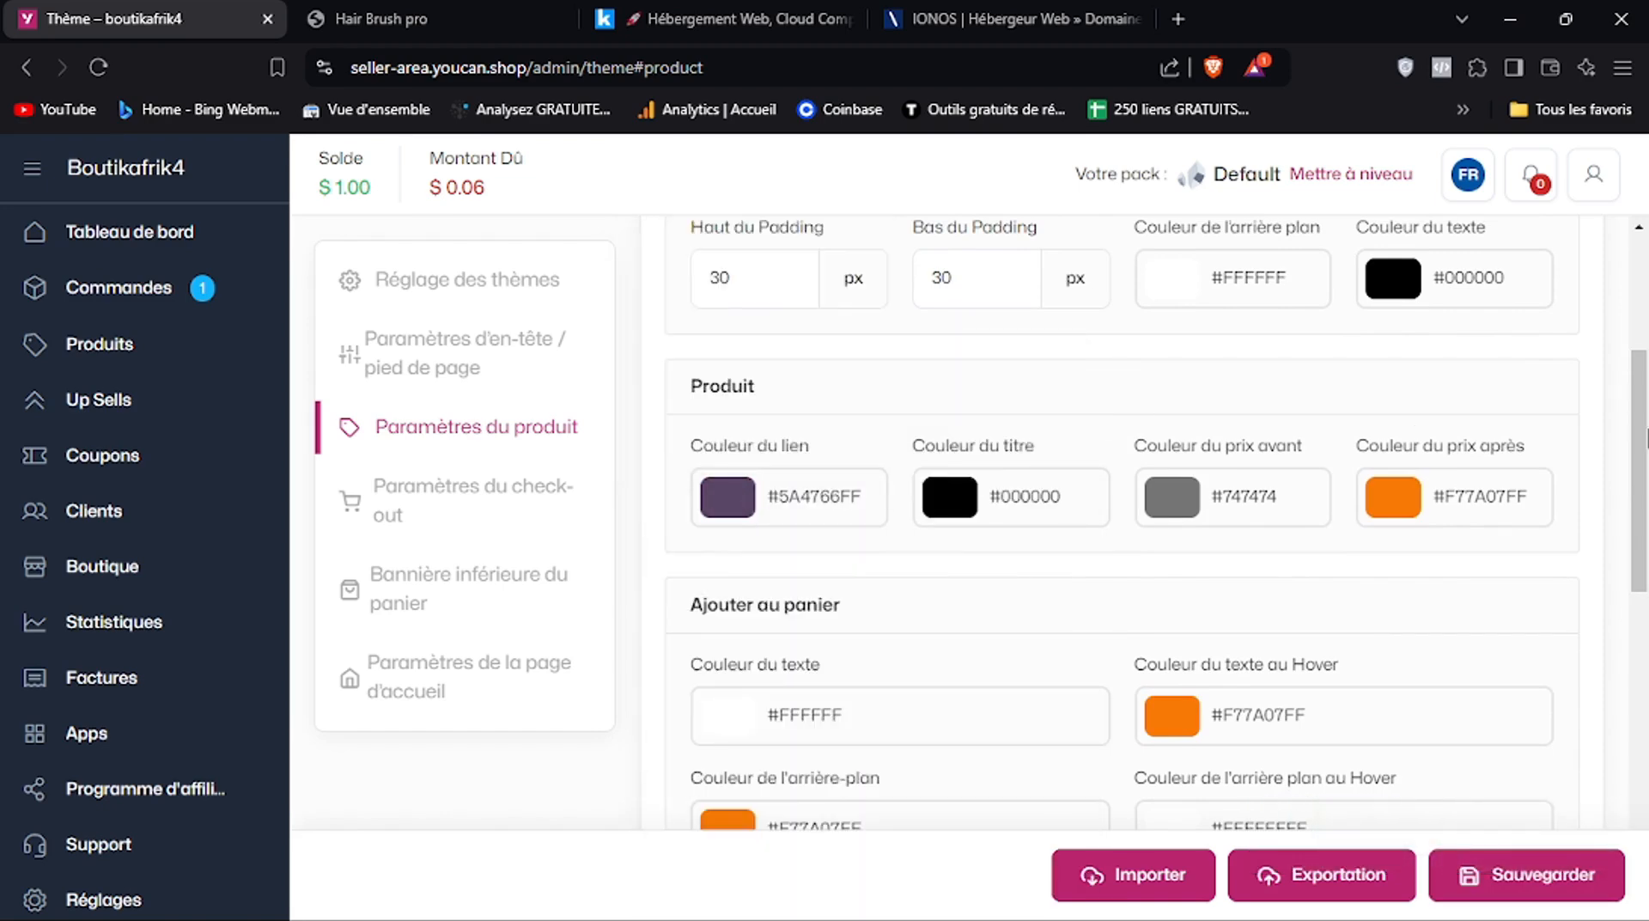
left_click_drag(1639, 451, 1627, 671)
left_click(1498, 888)
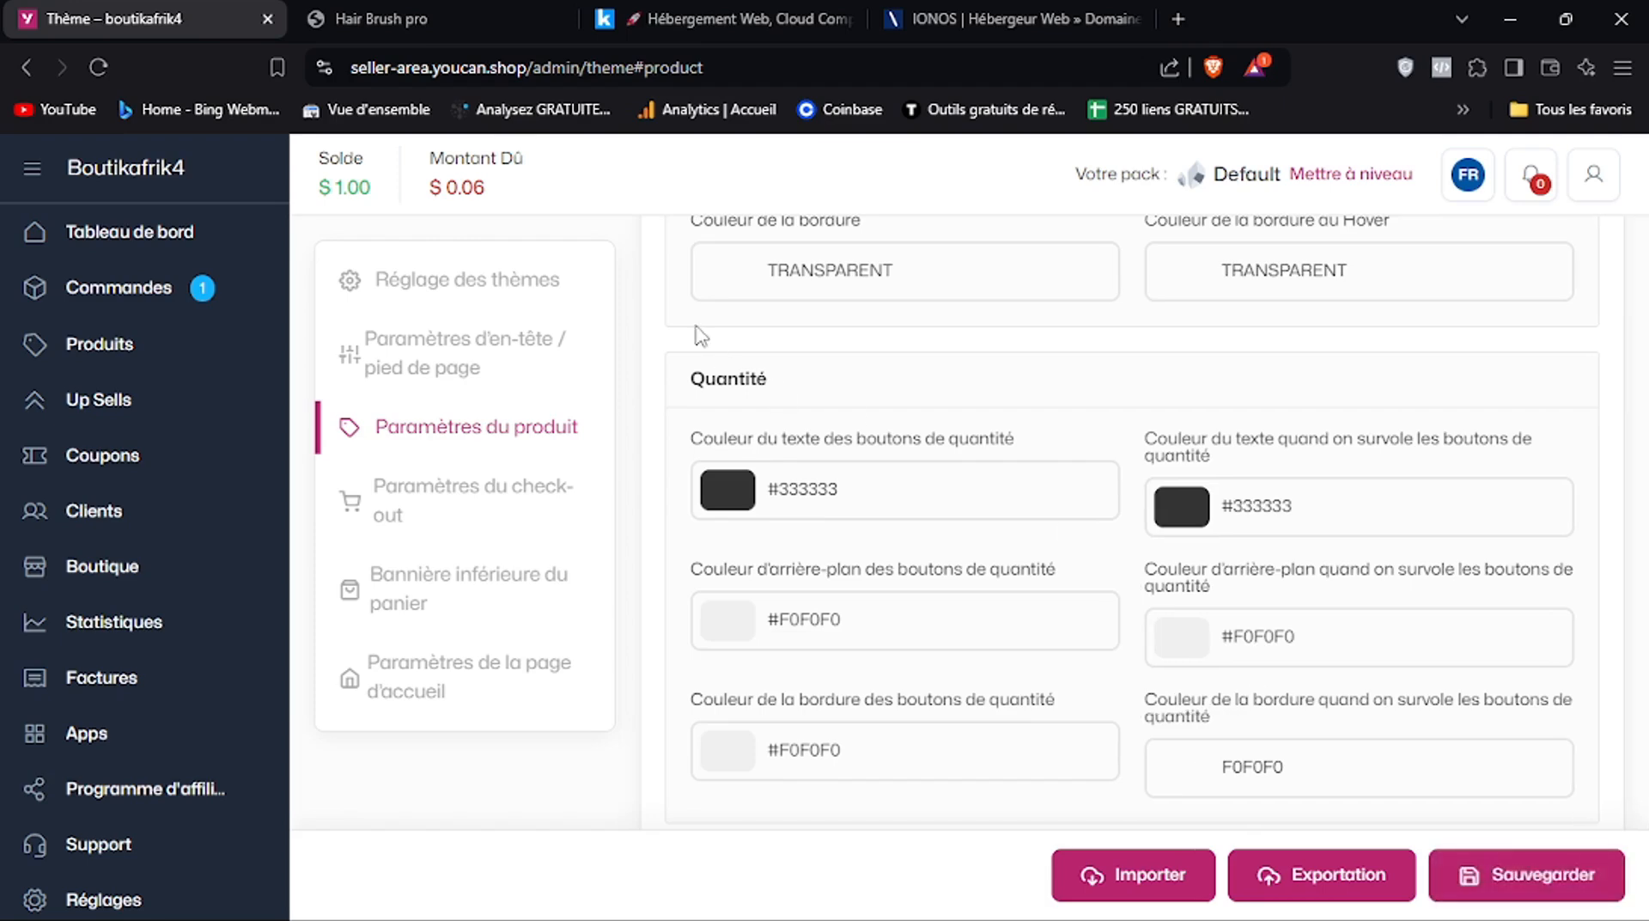
Reload the Hair Brush pro store page and check the new colours on it
left_click(393, 7)
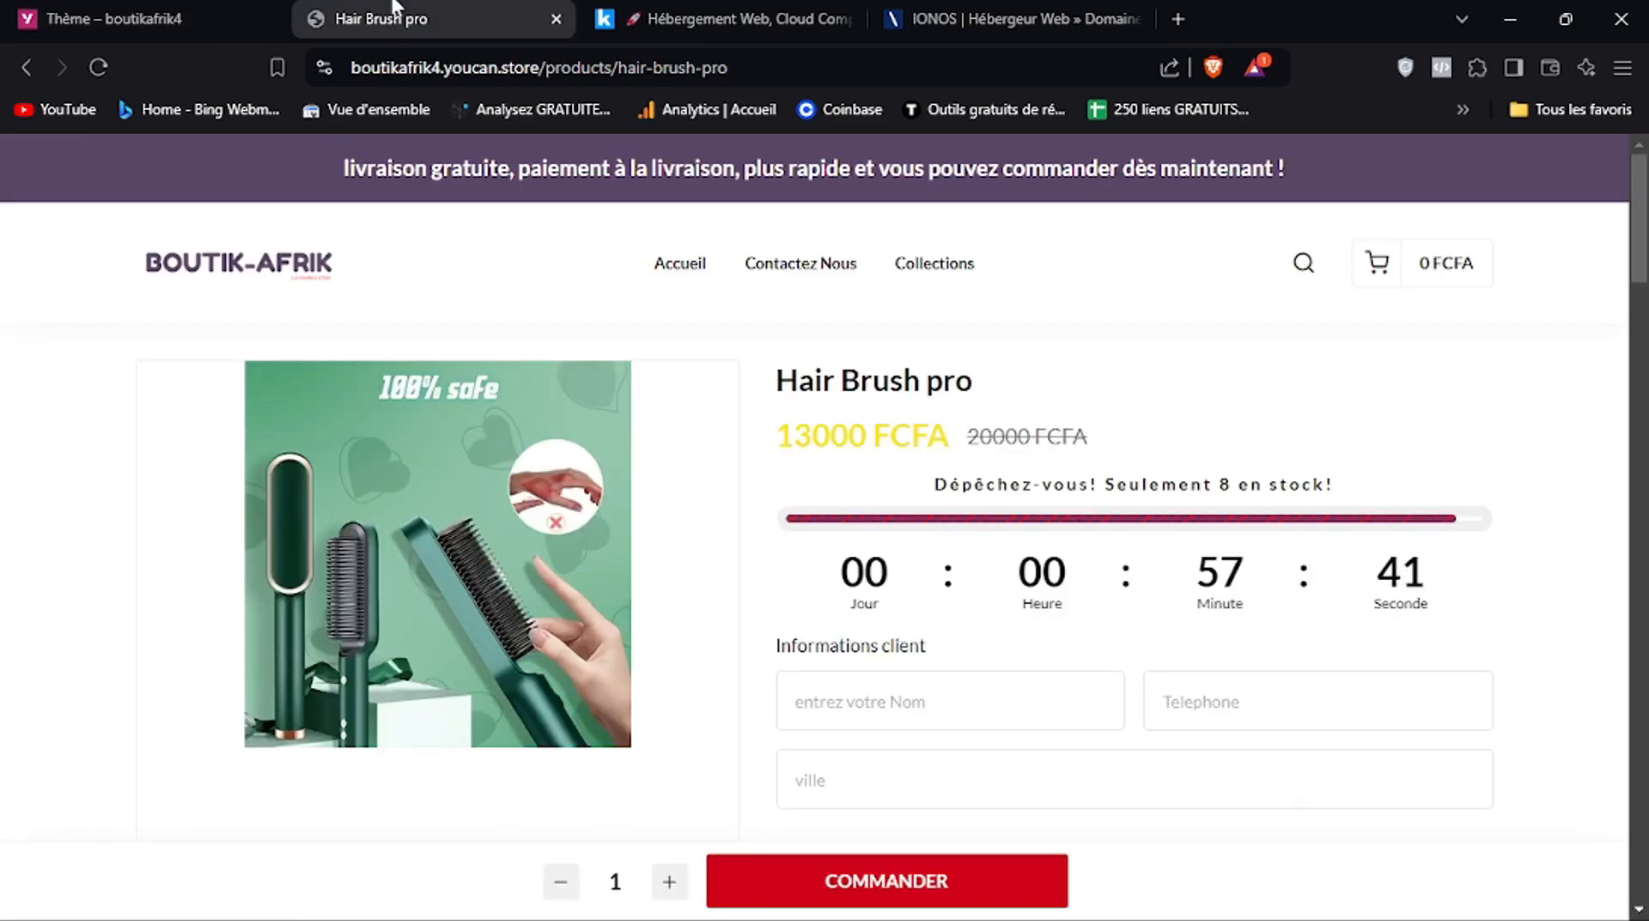
left_click(91, 69)
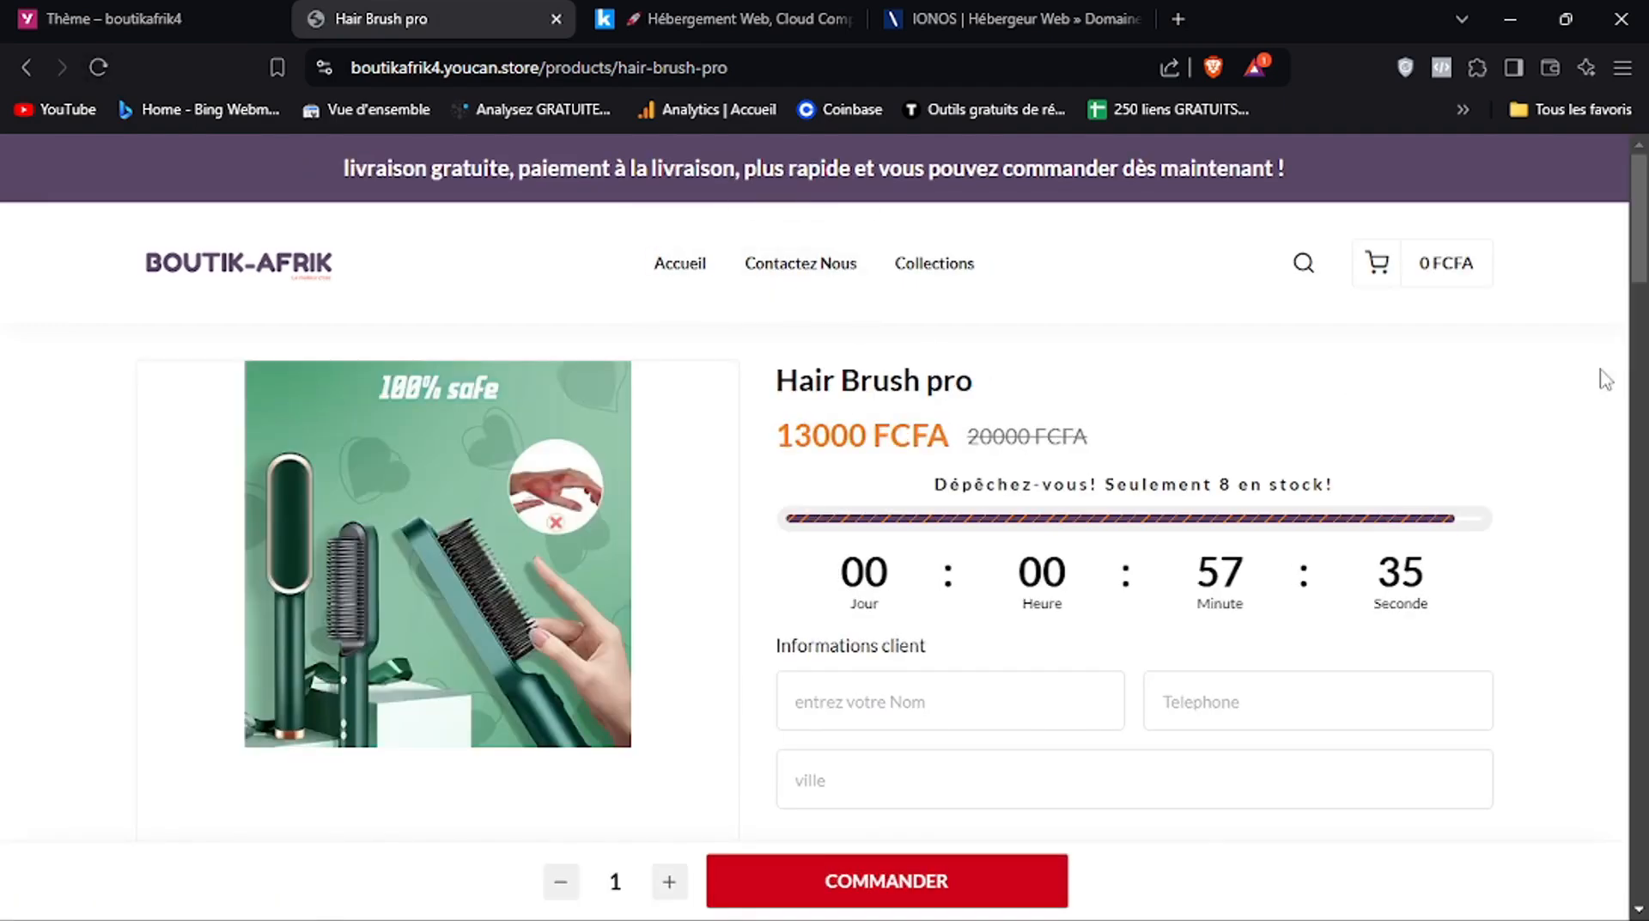
scroll(1602, 378, "down", 5)
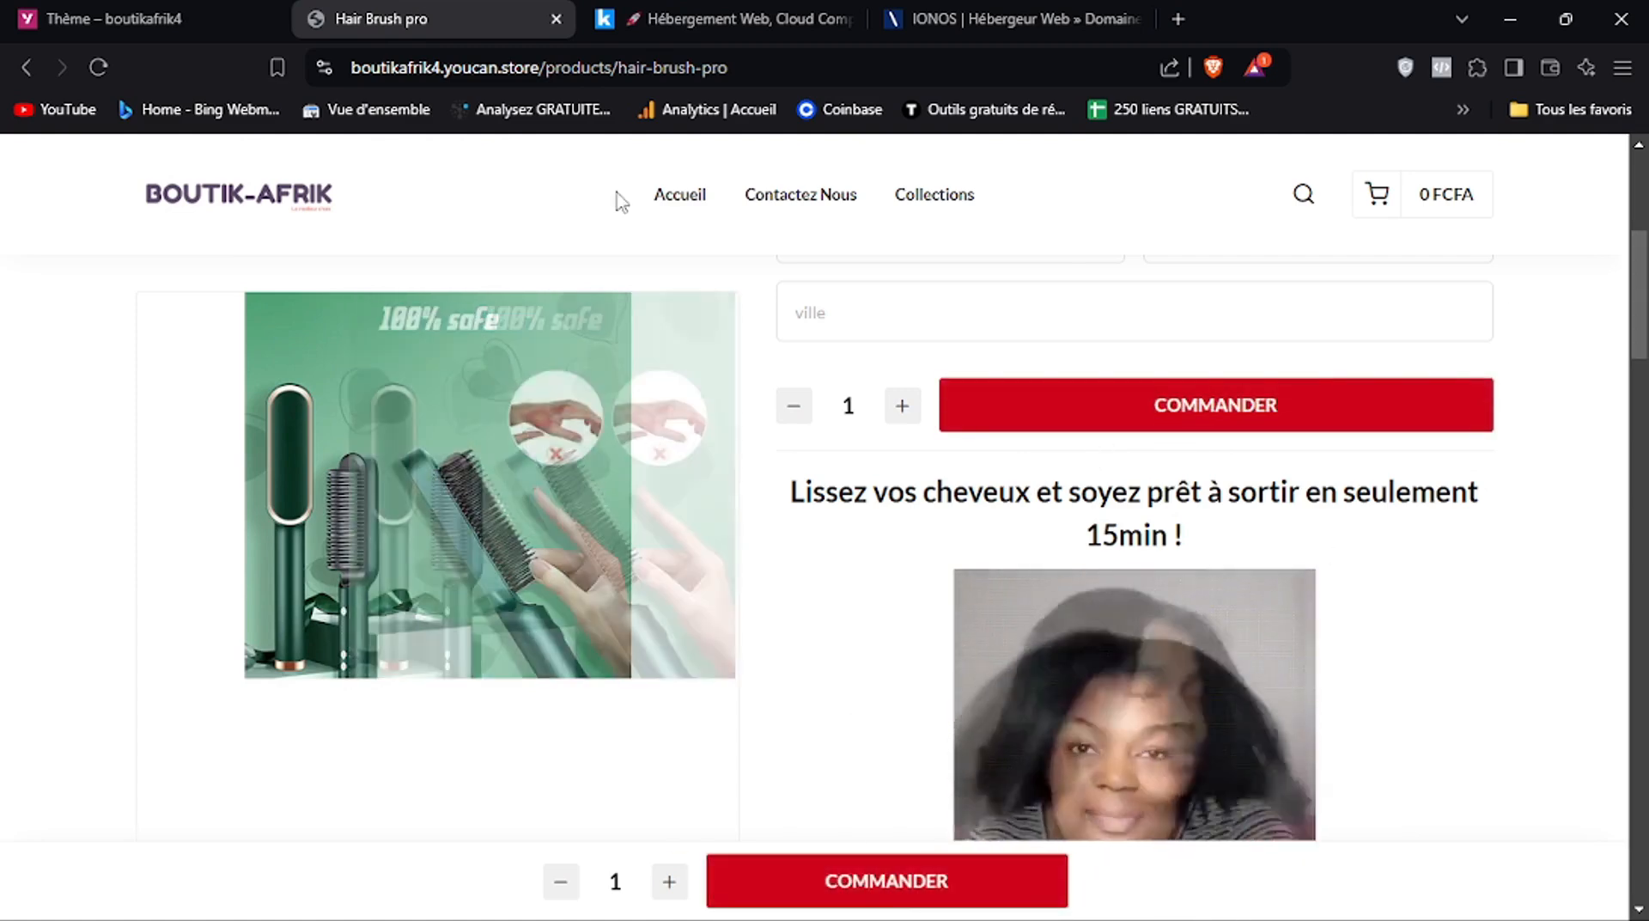
Return to the product style settings, review the quantity and primary colours, and save the theme again
left_click(177, 21)
left_click_drag(1645, 687, 1646, 721)
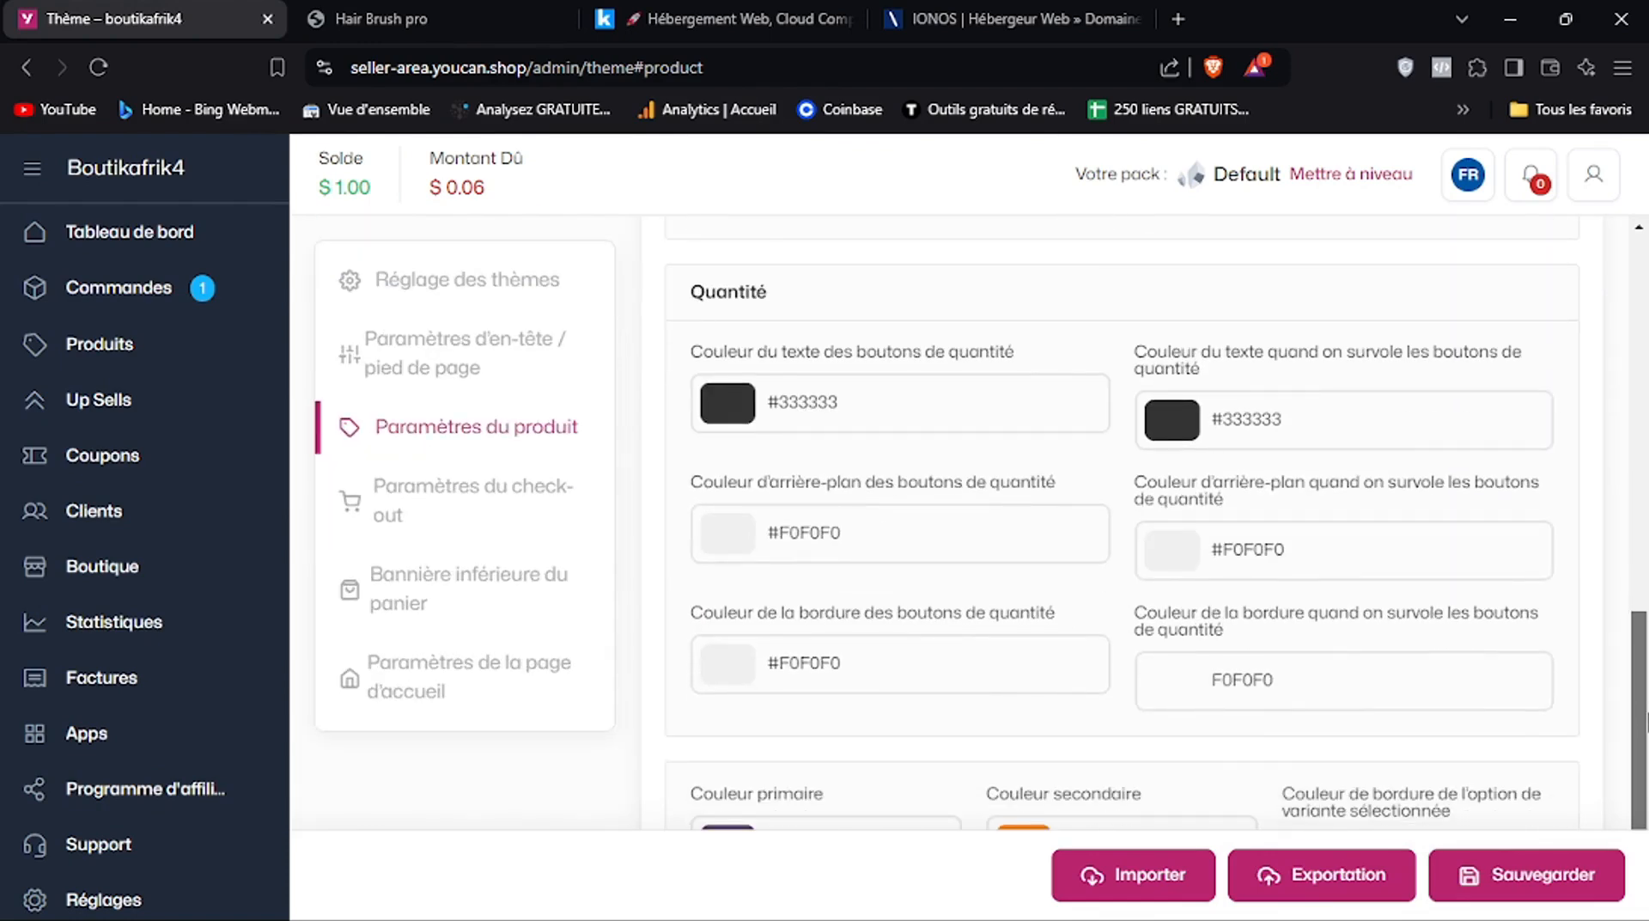
scroll(1098, 449, "down", 2)
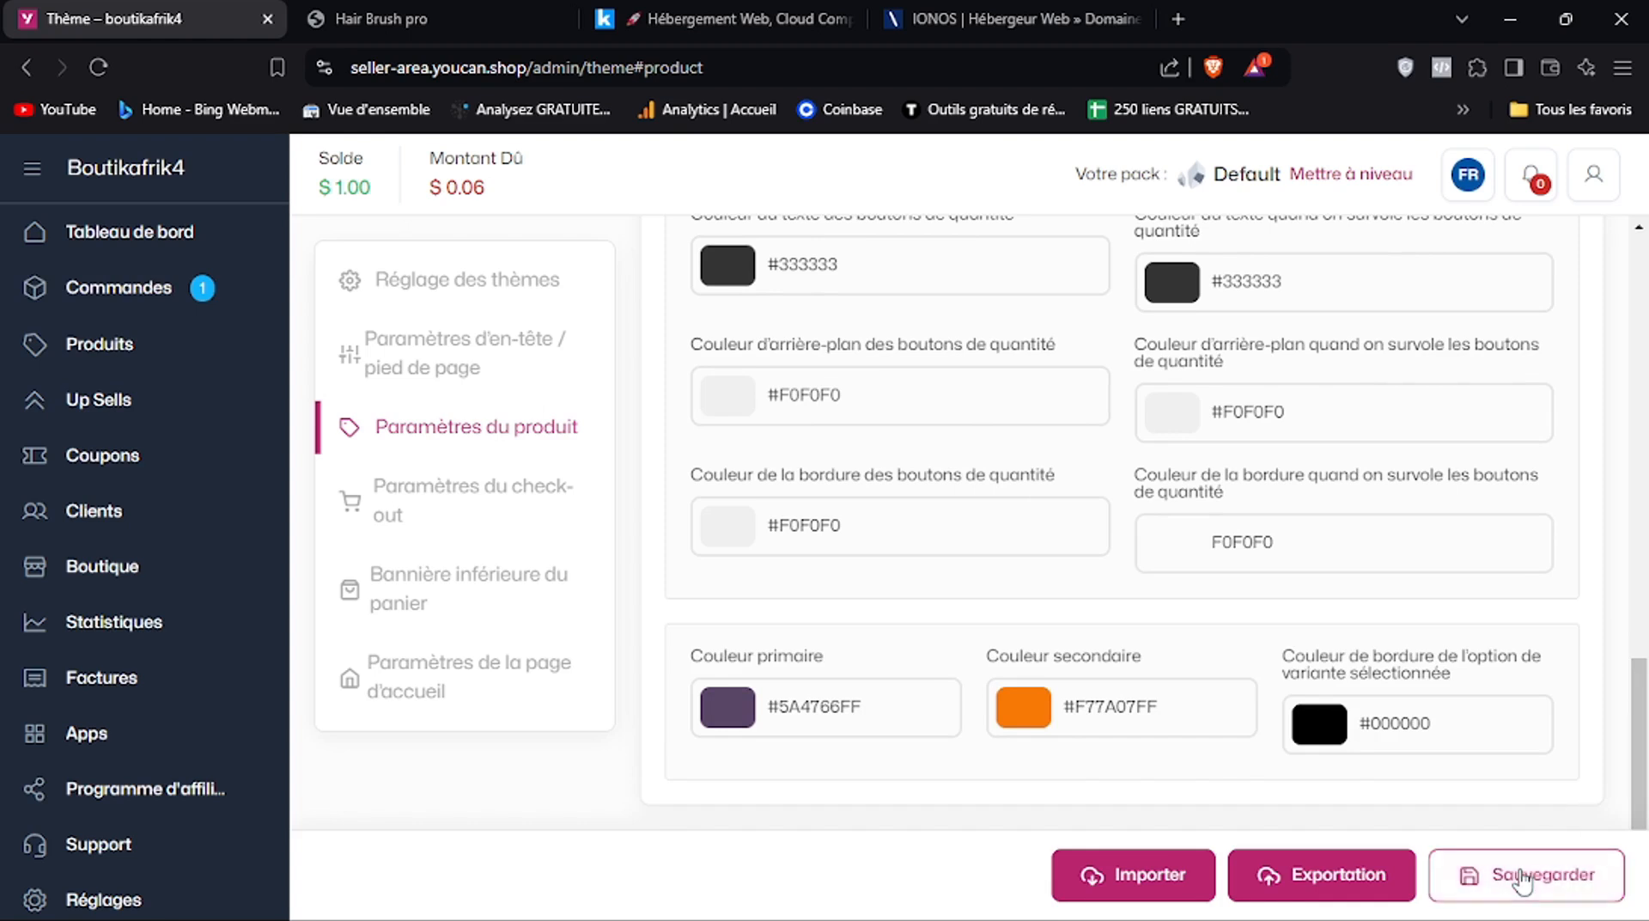
left_click(1472, 873)
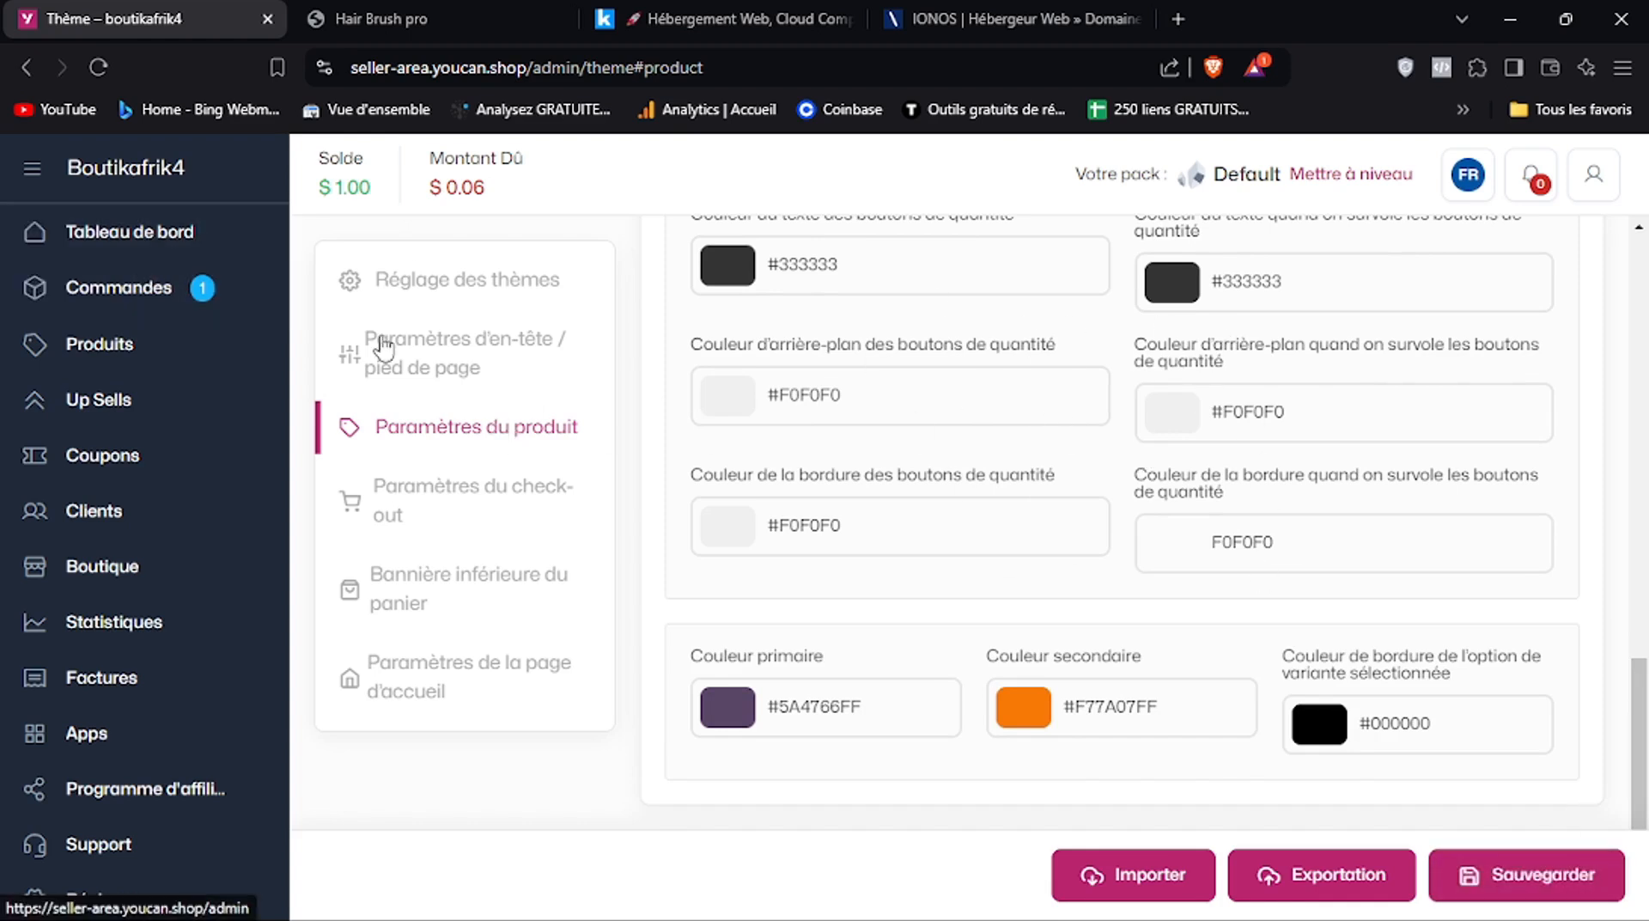
In the product sections, move the express check-out form and Ajouter au panier + Quantité above Description, and save the theme
scroll(717, 411, "up", 15)
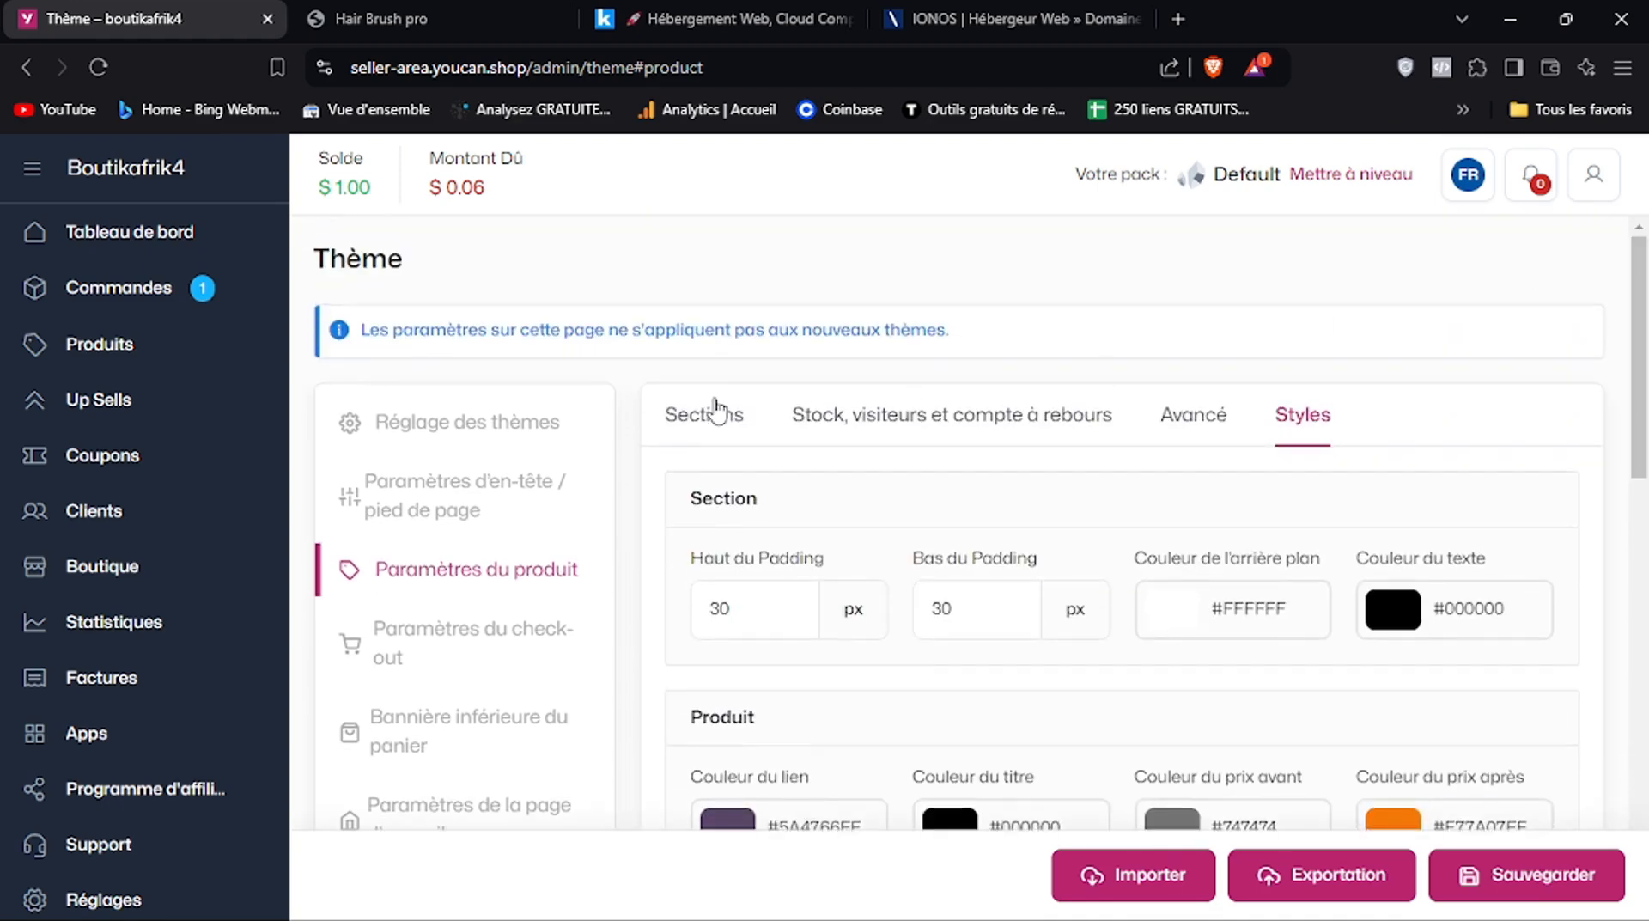
left_click(676, 434)
left_click_drag(1646, 409, 1643, 687)
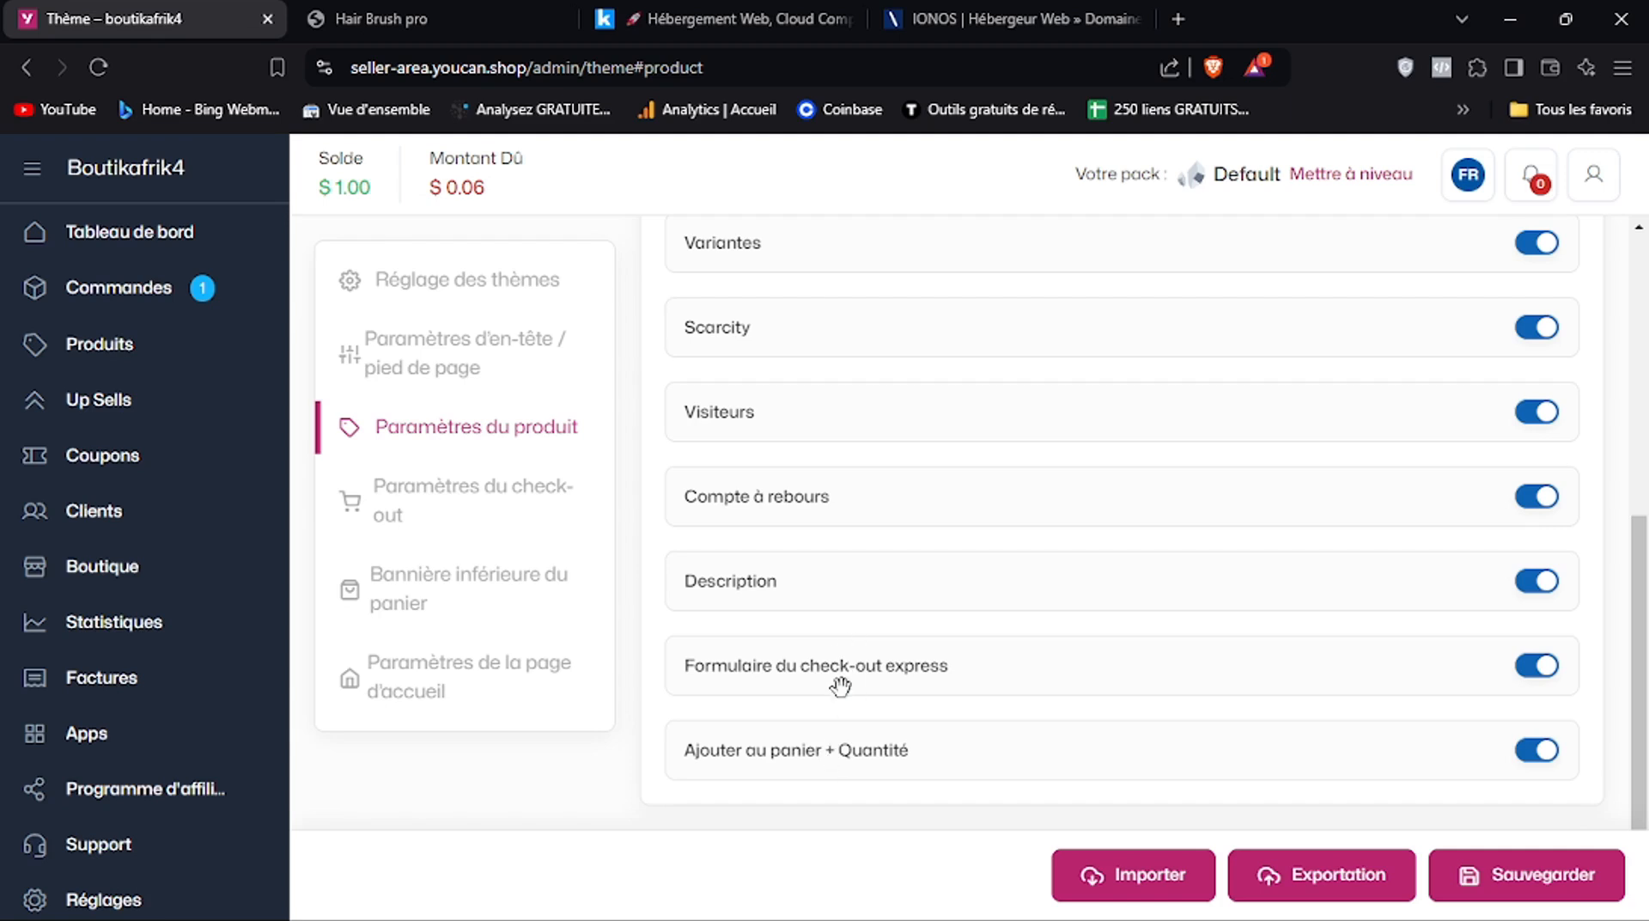
left_click_drag(838, 665, 829, 545)
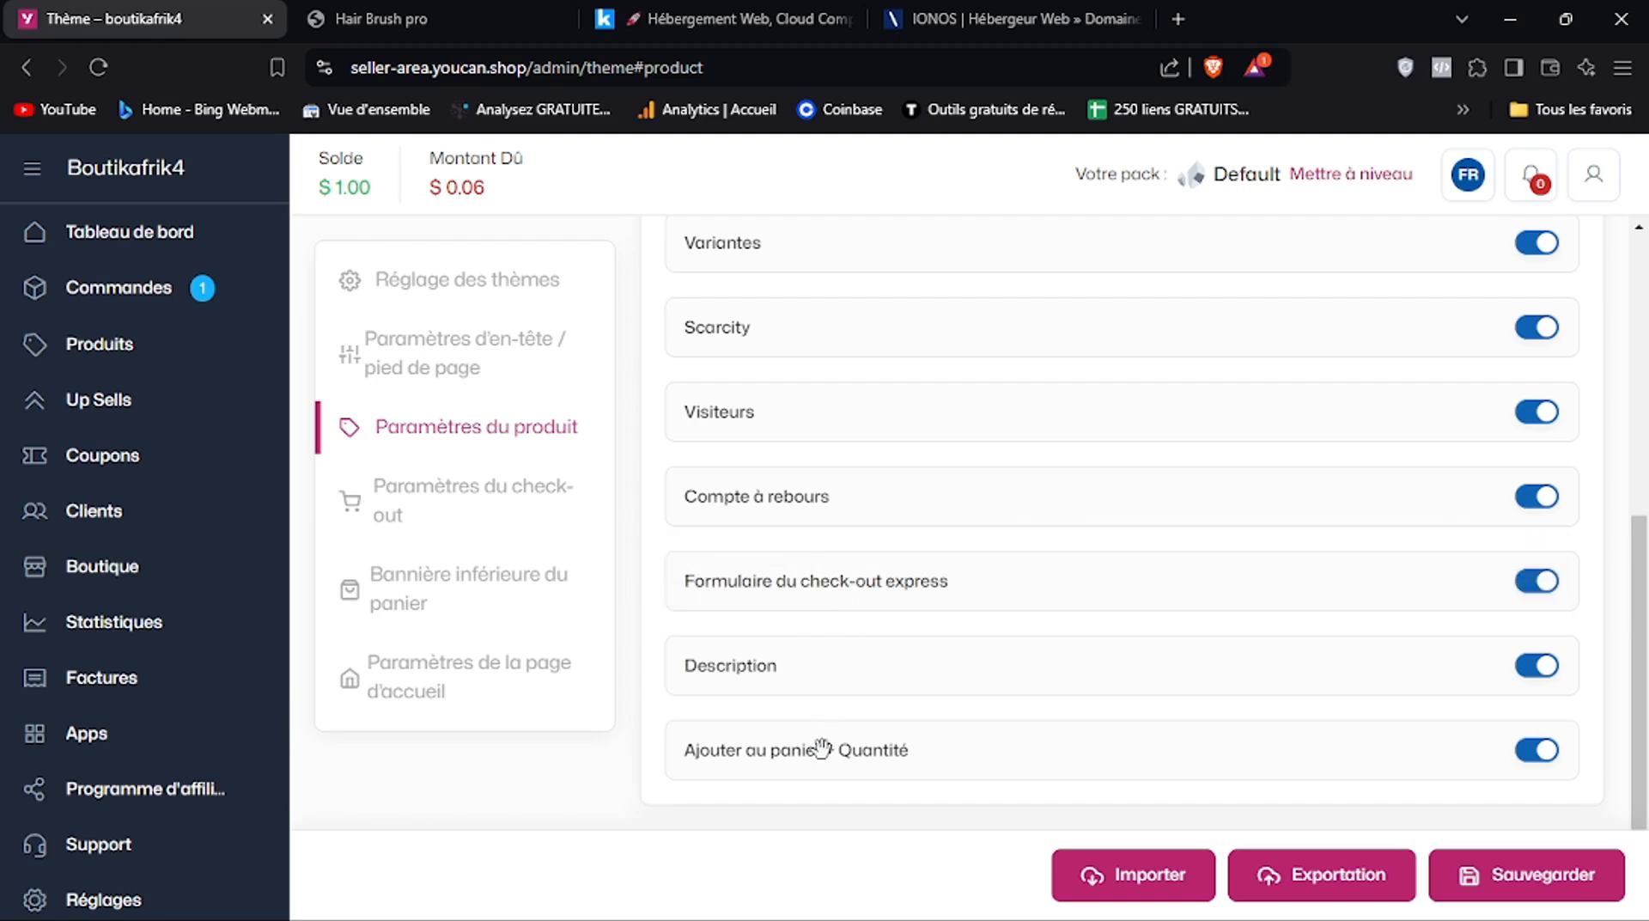
left_click_drag(818, 729, 812, 655)
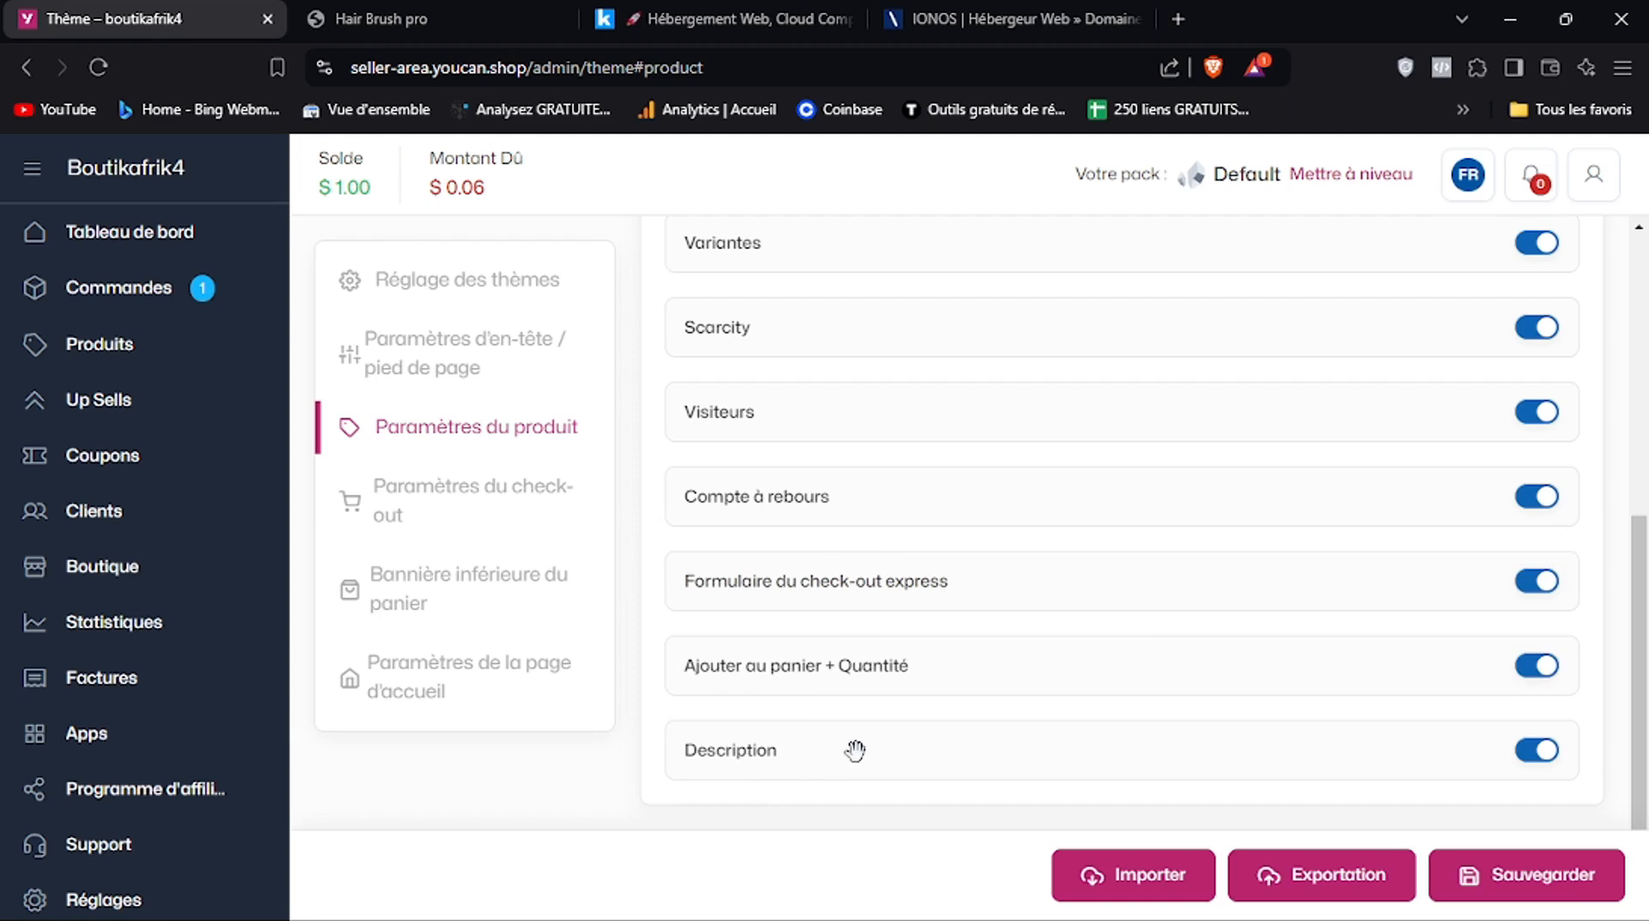
left_click(1528, 884)
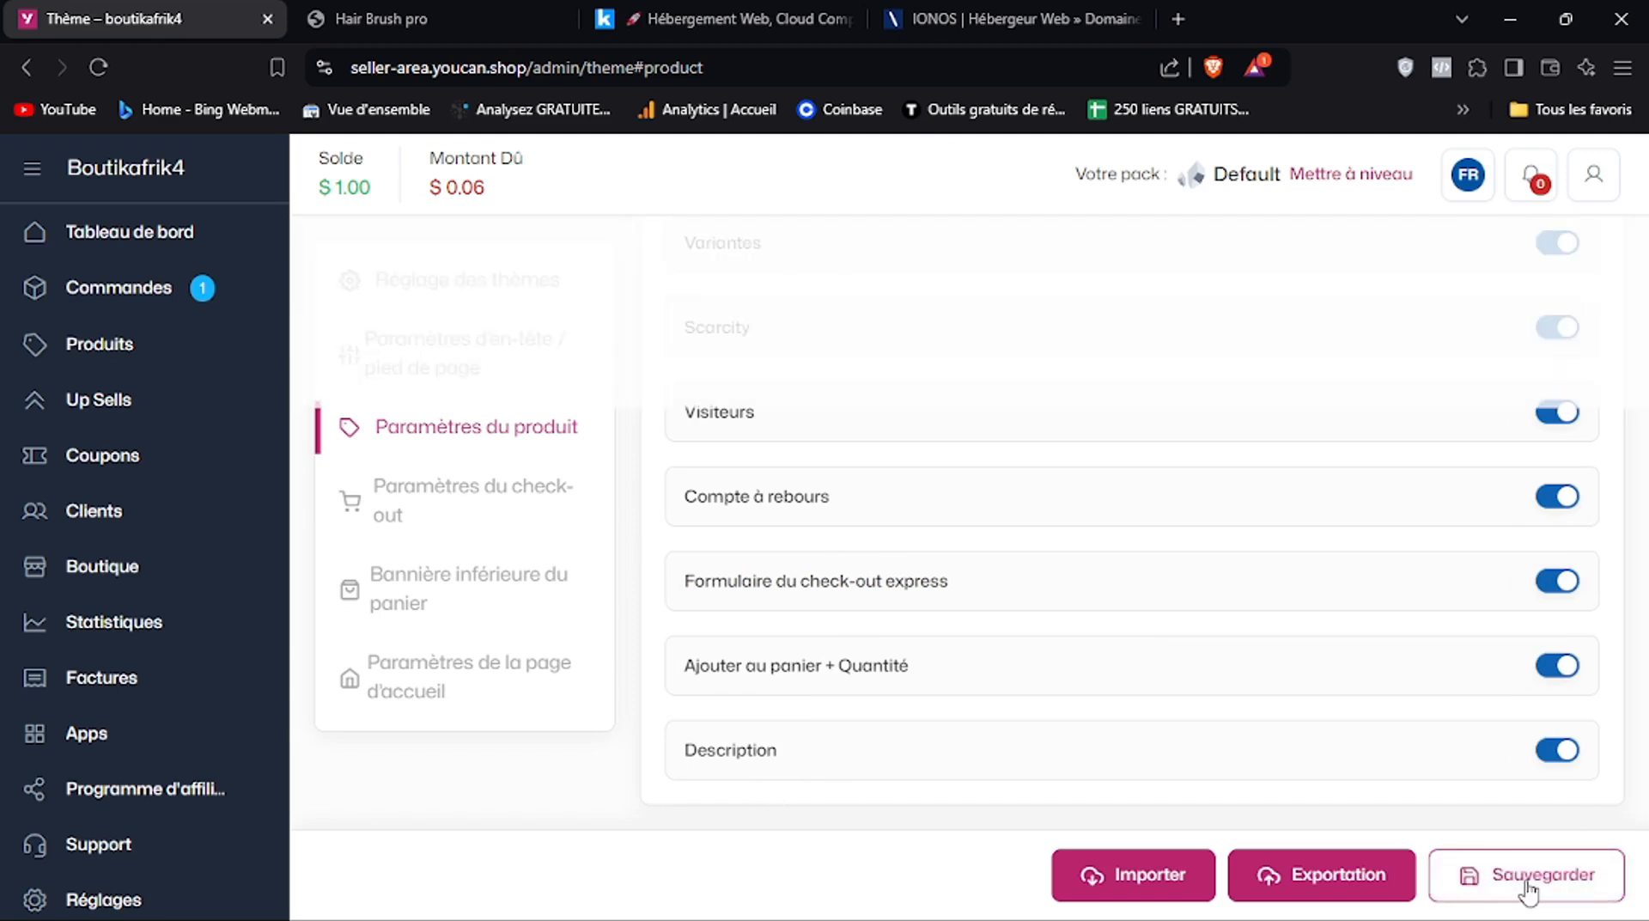
Review the product section order and compare it with the layout of the Hair Brush pro store page
scroll(1647, 706, "up", 1)
scroll(1647, 706, "up", 1)
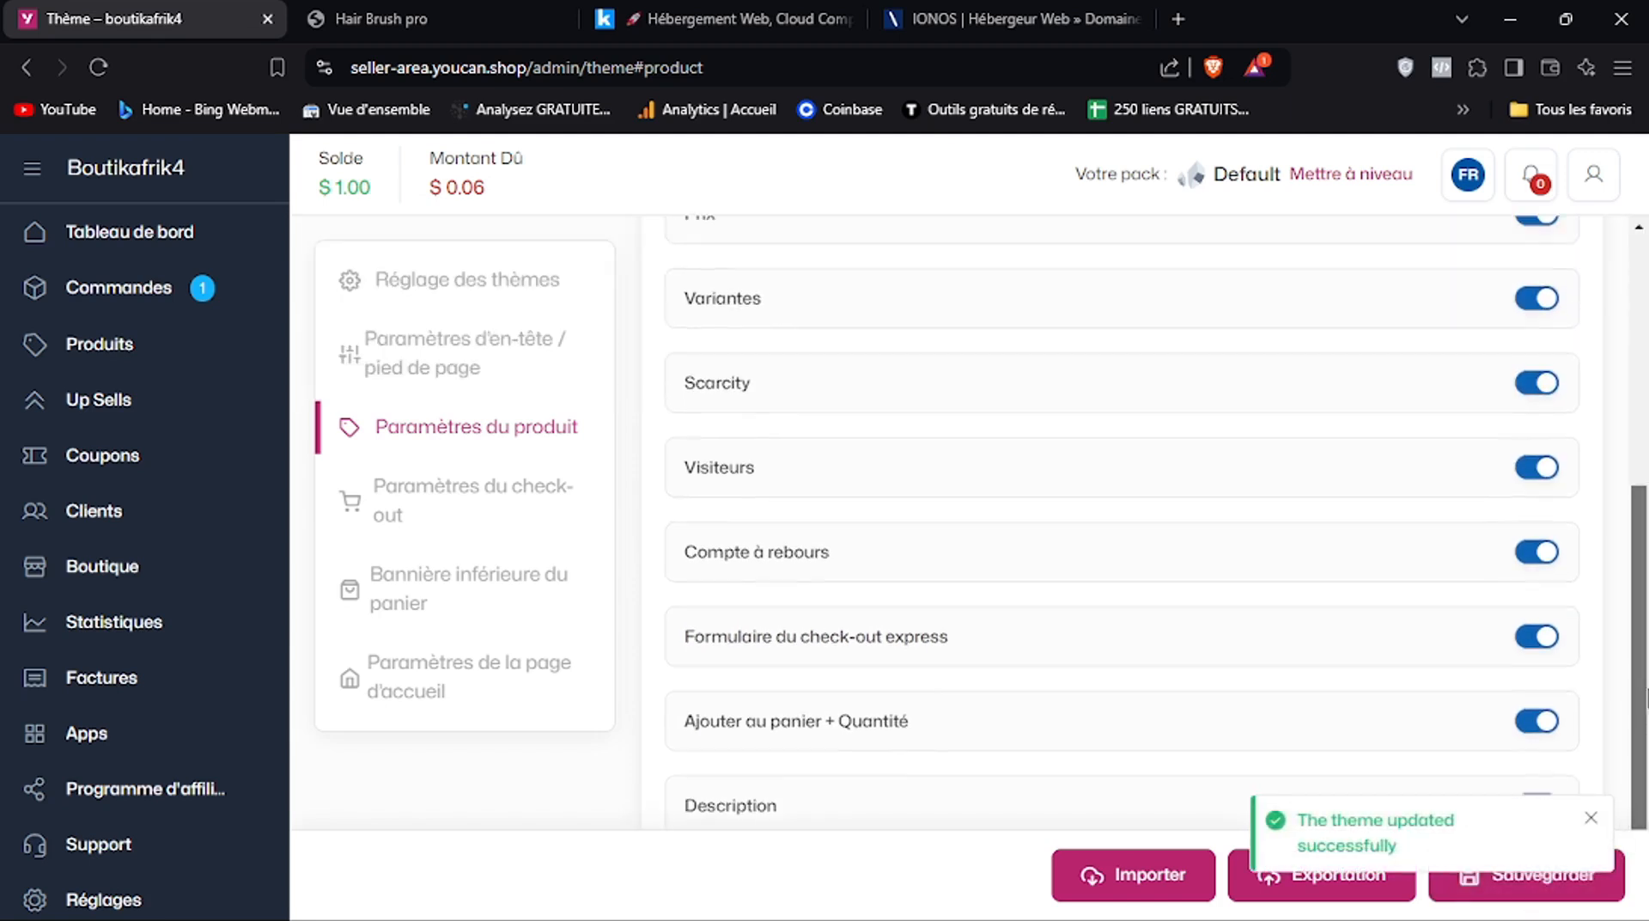
scroll(1647, 721, "down", 1)
scroll(1645, 738, "up", 1)
scroll(1643, 779, "down", 1)
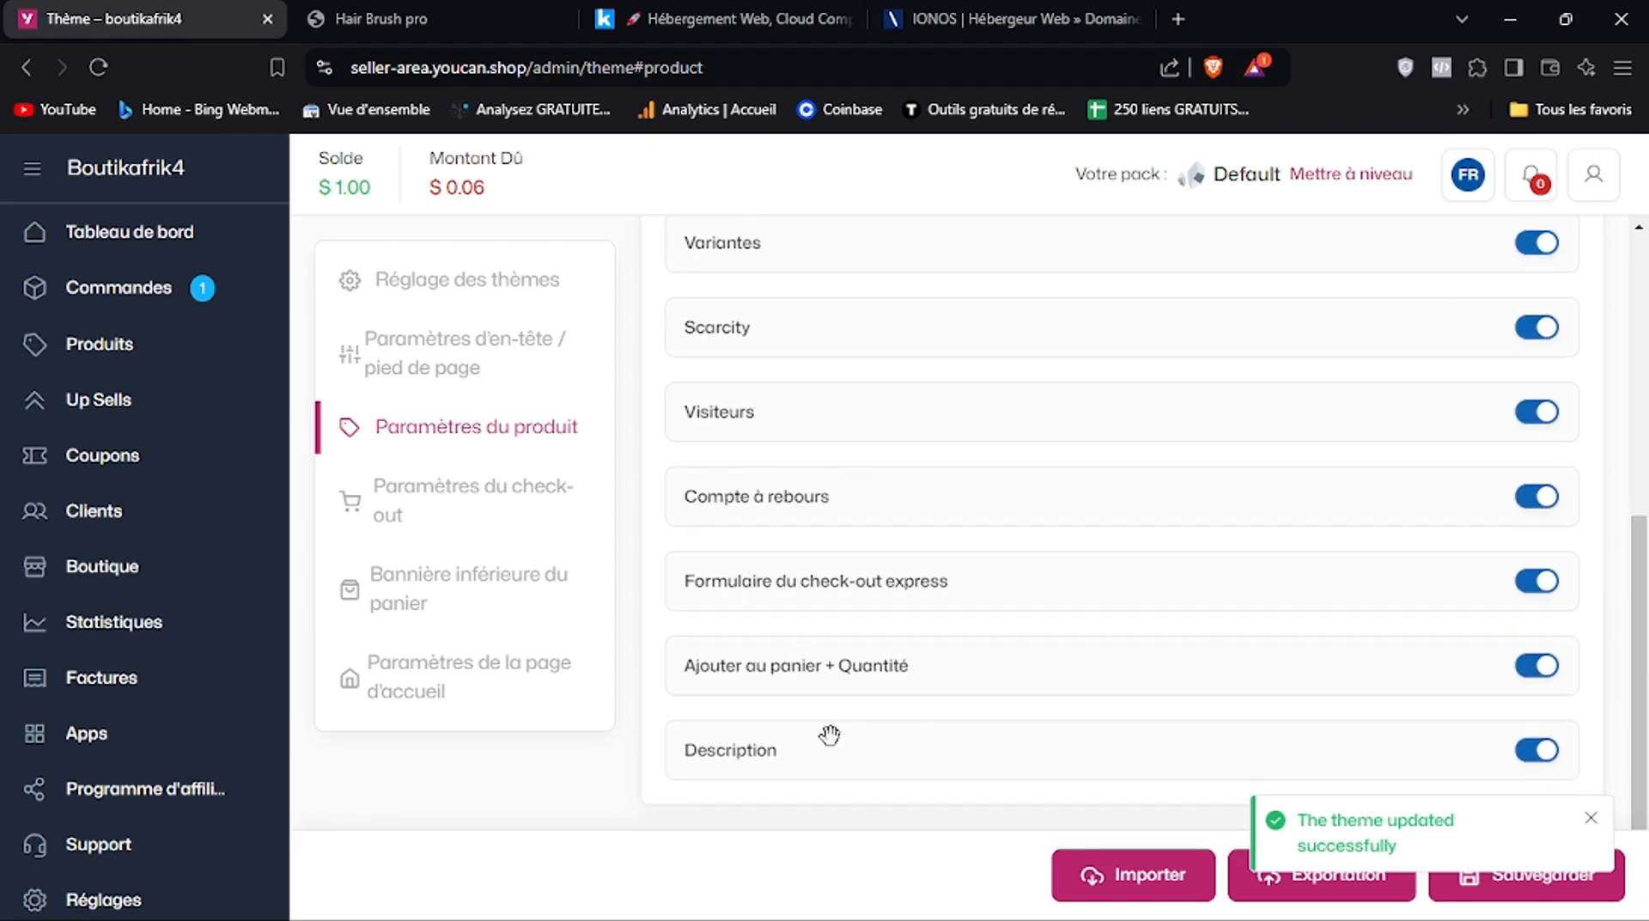
left_click(460, 17)
left_click_drag(1645, 361, 1645, 775)
scroll(1227, 683, "up", 15)
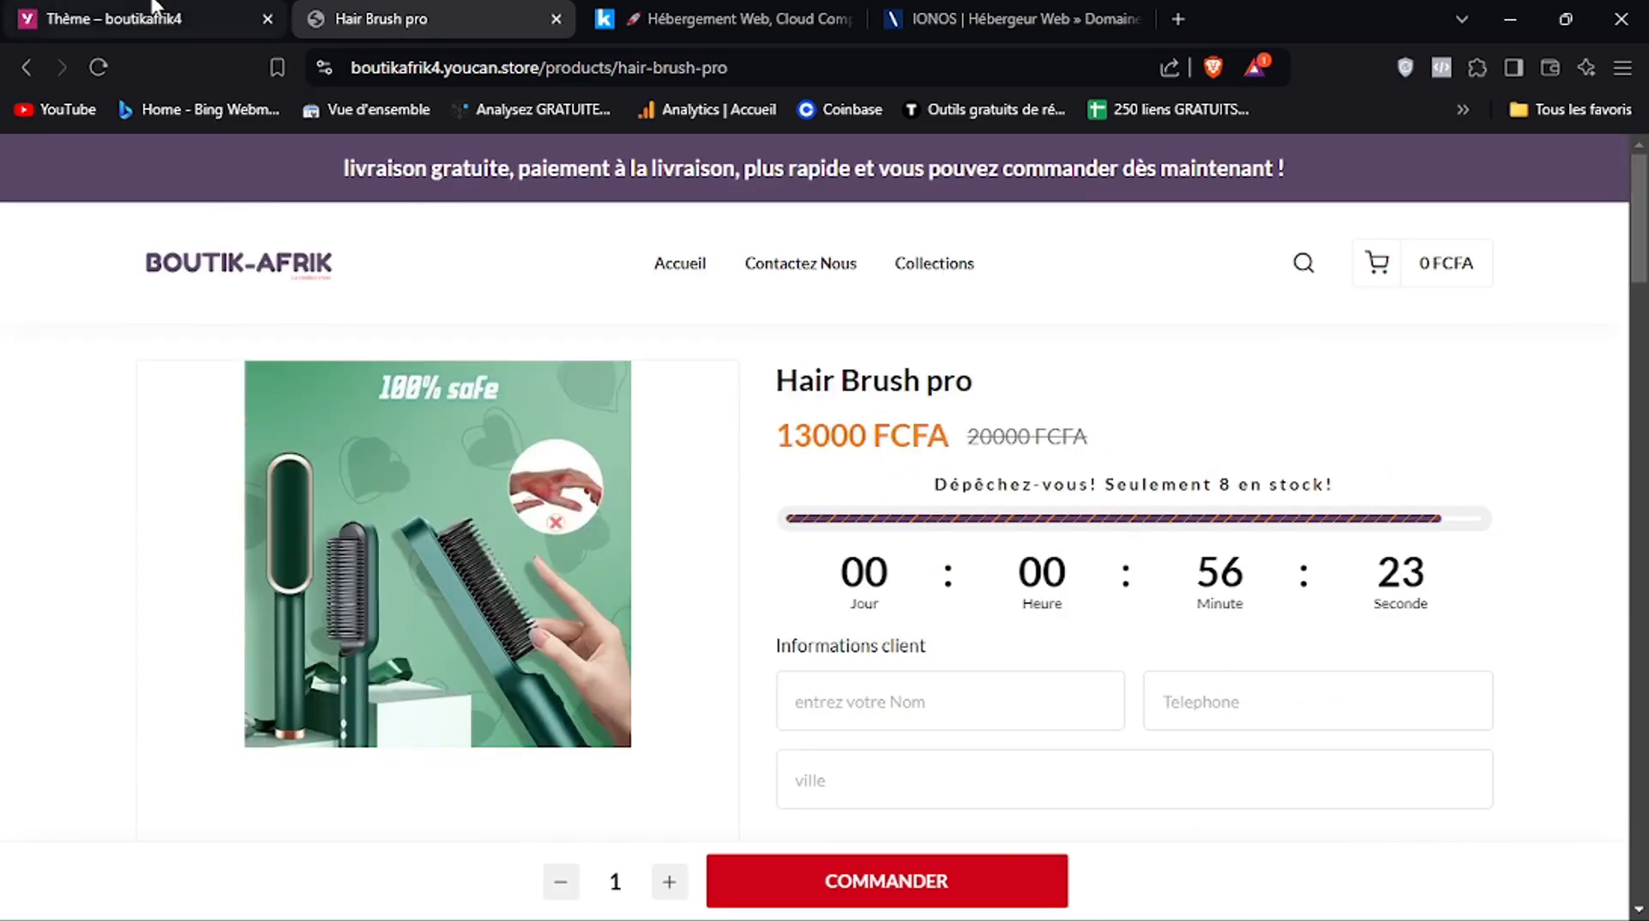
Examine the custom visitor, stock and countdown settings of the product page, comparing them with the Hair Brush pro store page
left_click(112, 18)
left_click_drag(1643, 605, 1648, 335)
left_click(944, 427)
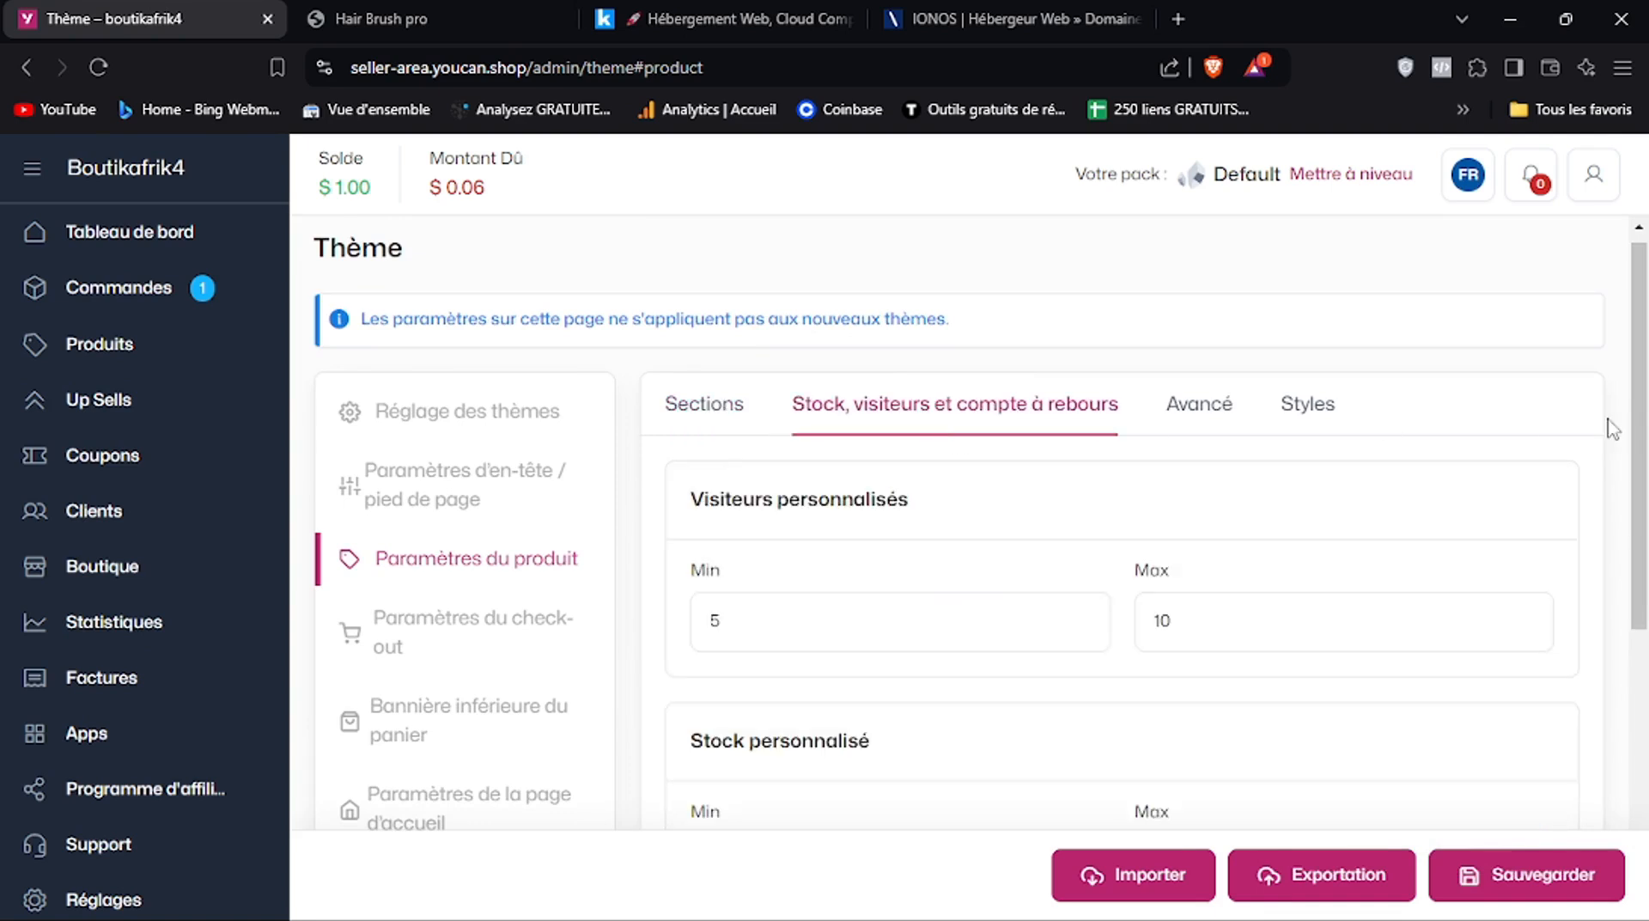
left_click_drag(1648, 395, 1648, 431)
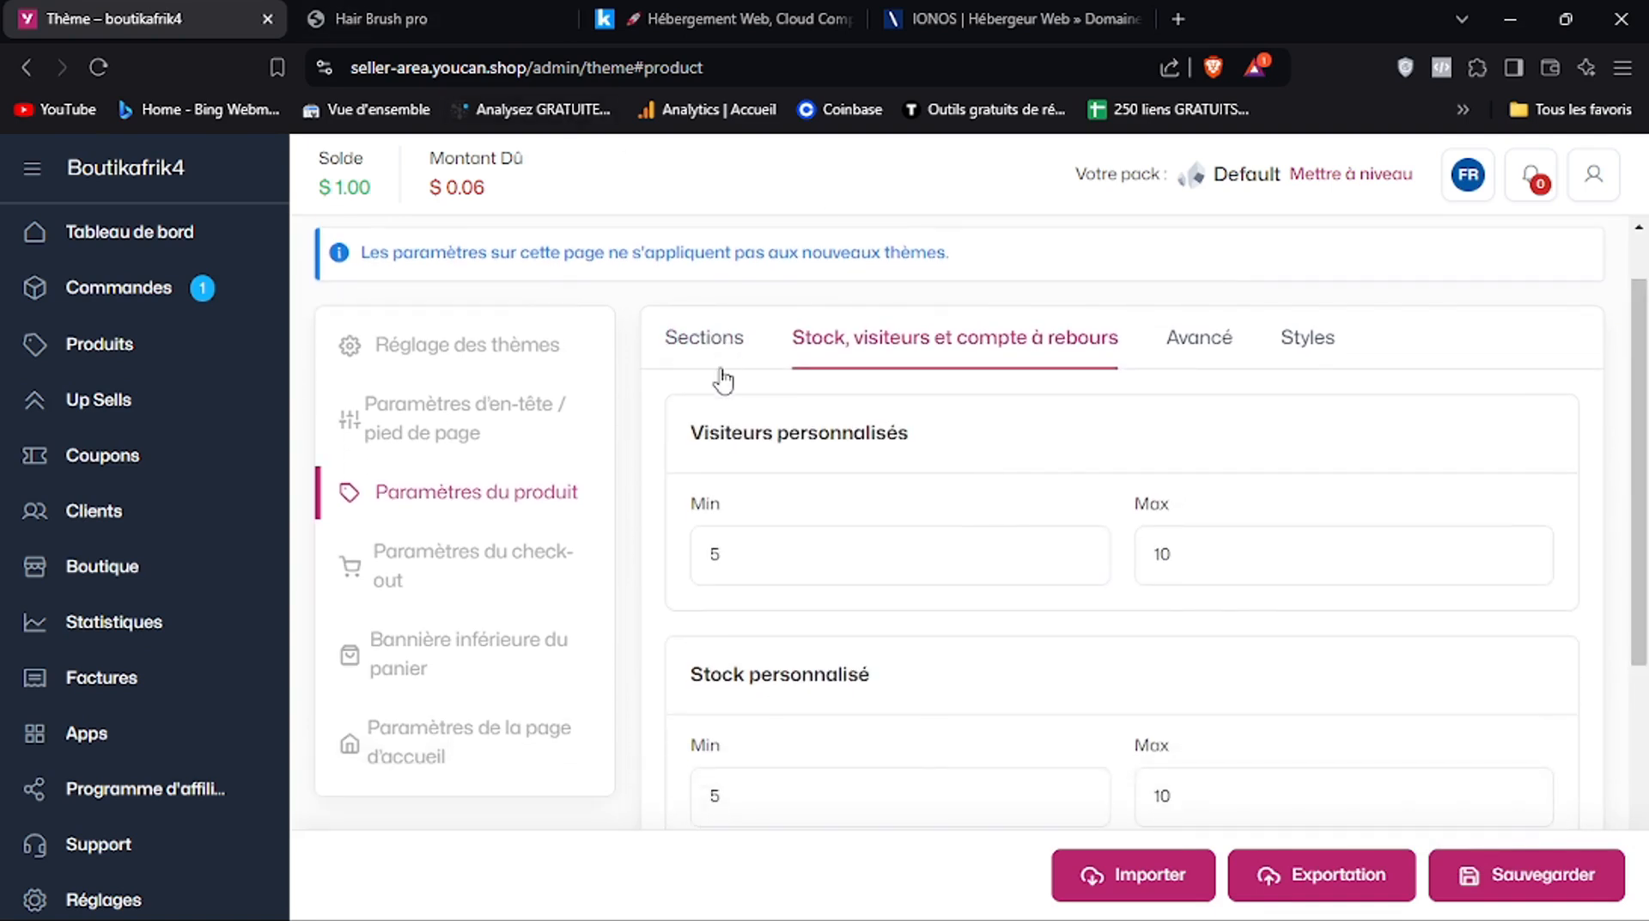
left_click(497, 17)
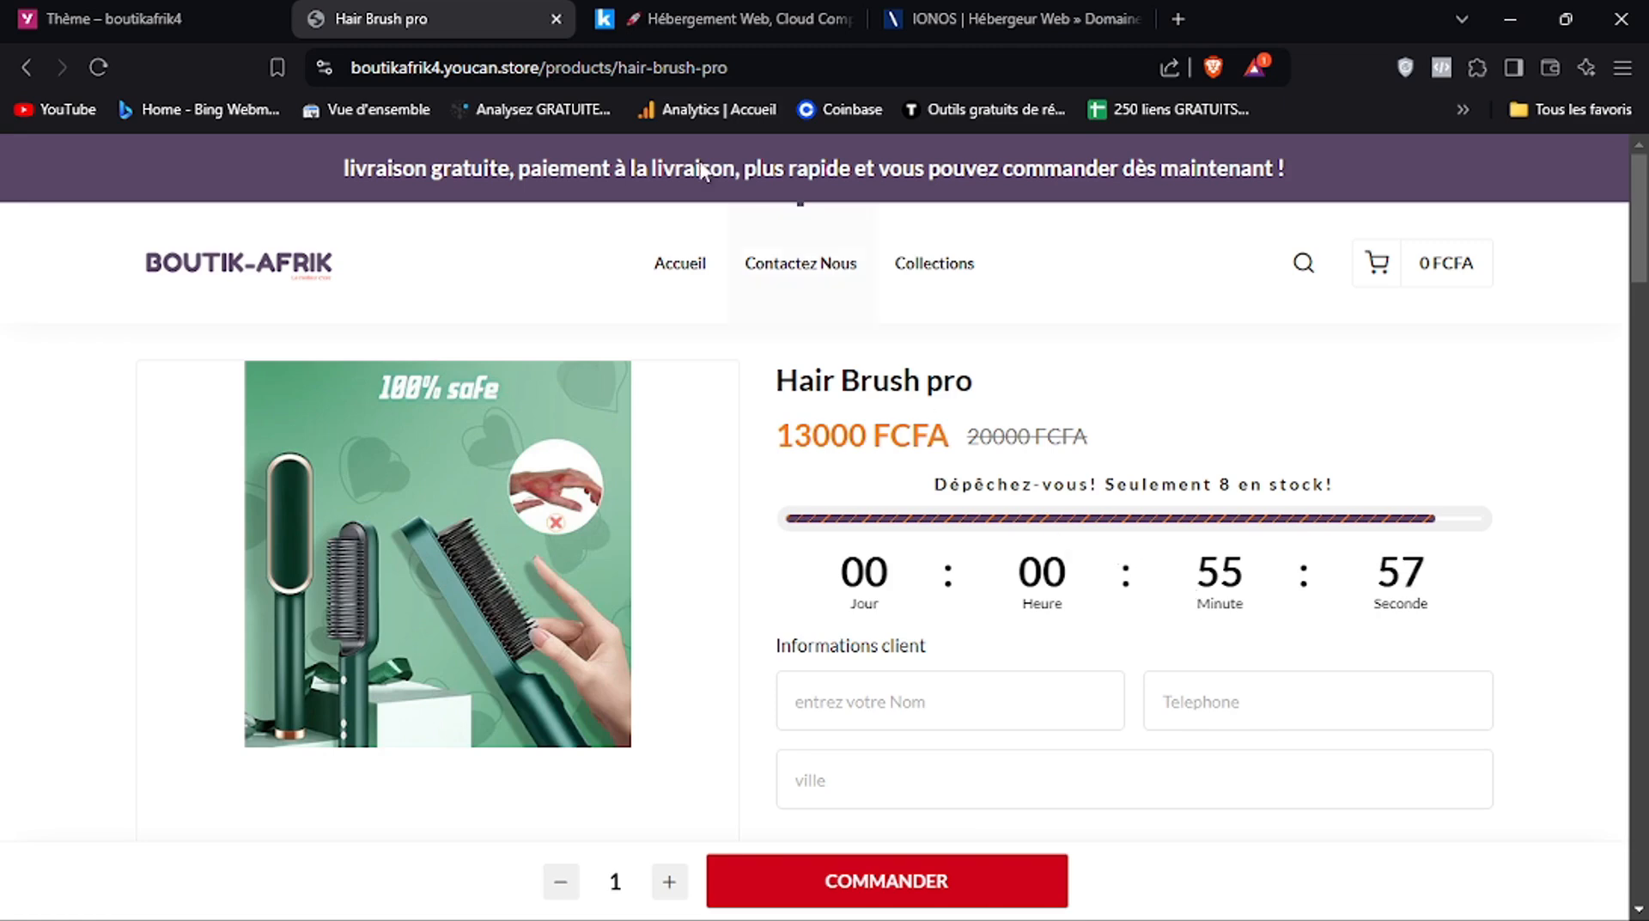
left_click(214, 9)
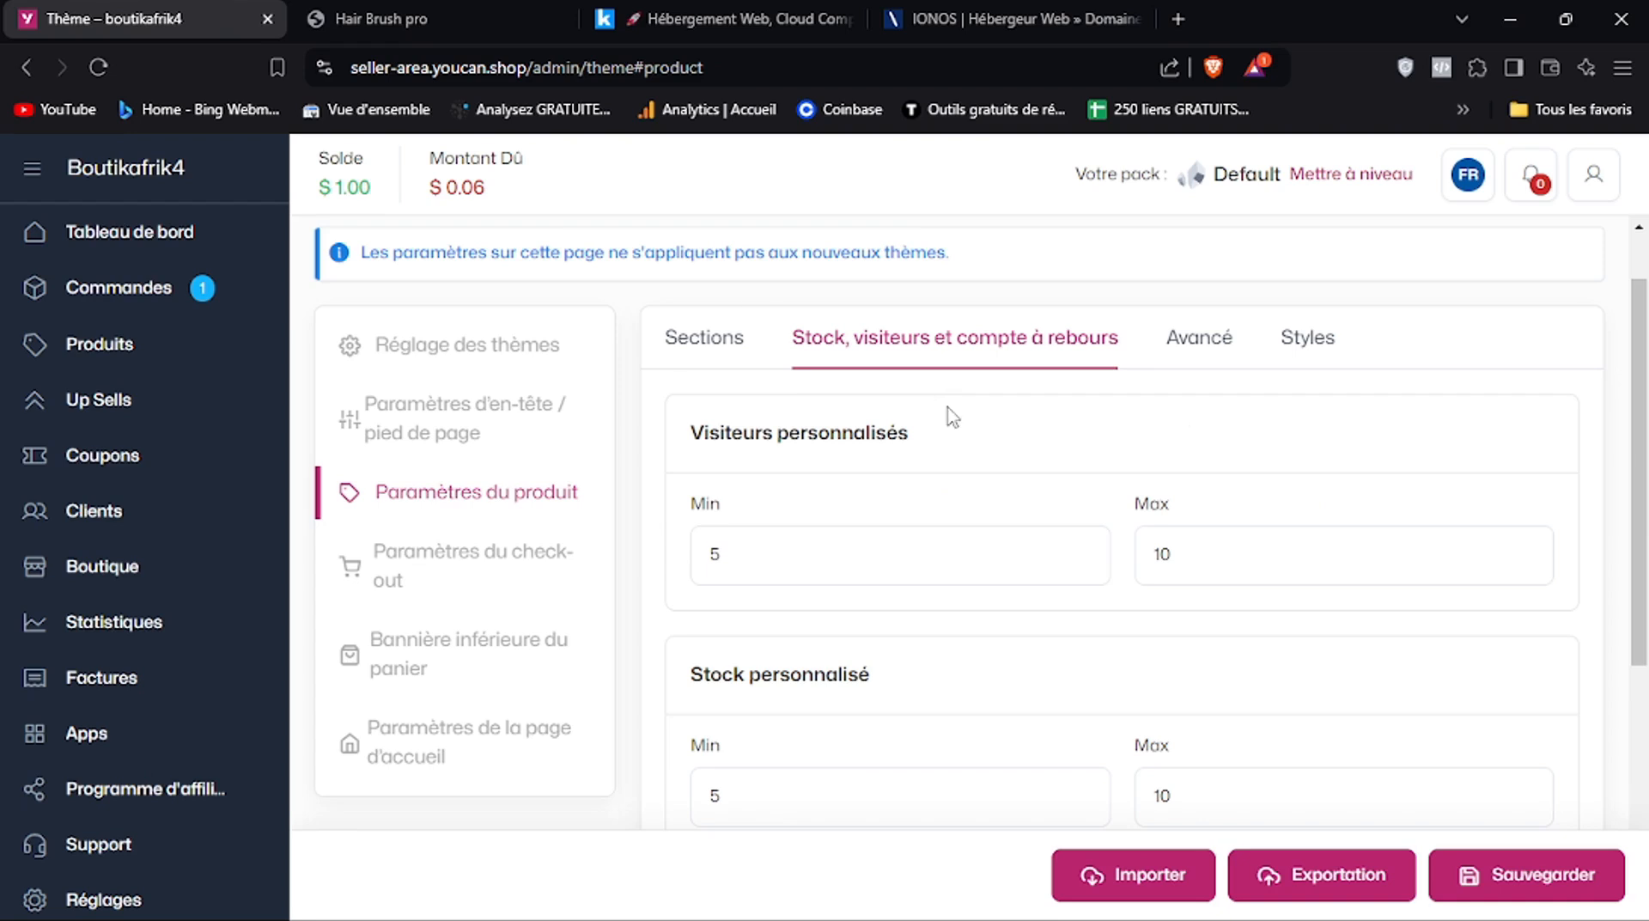
scroll(859, 403, "down", 1)
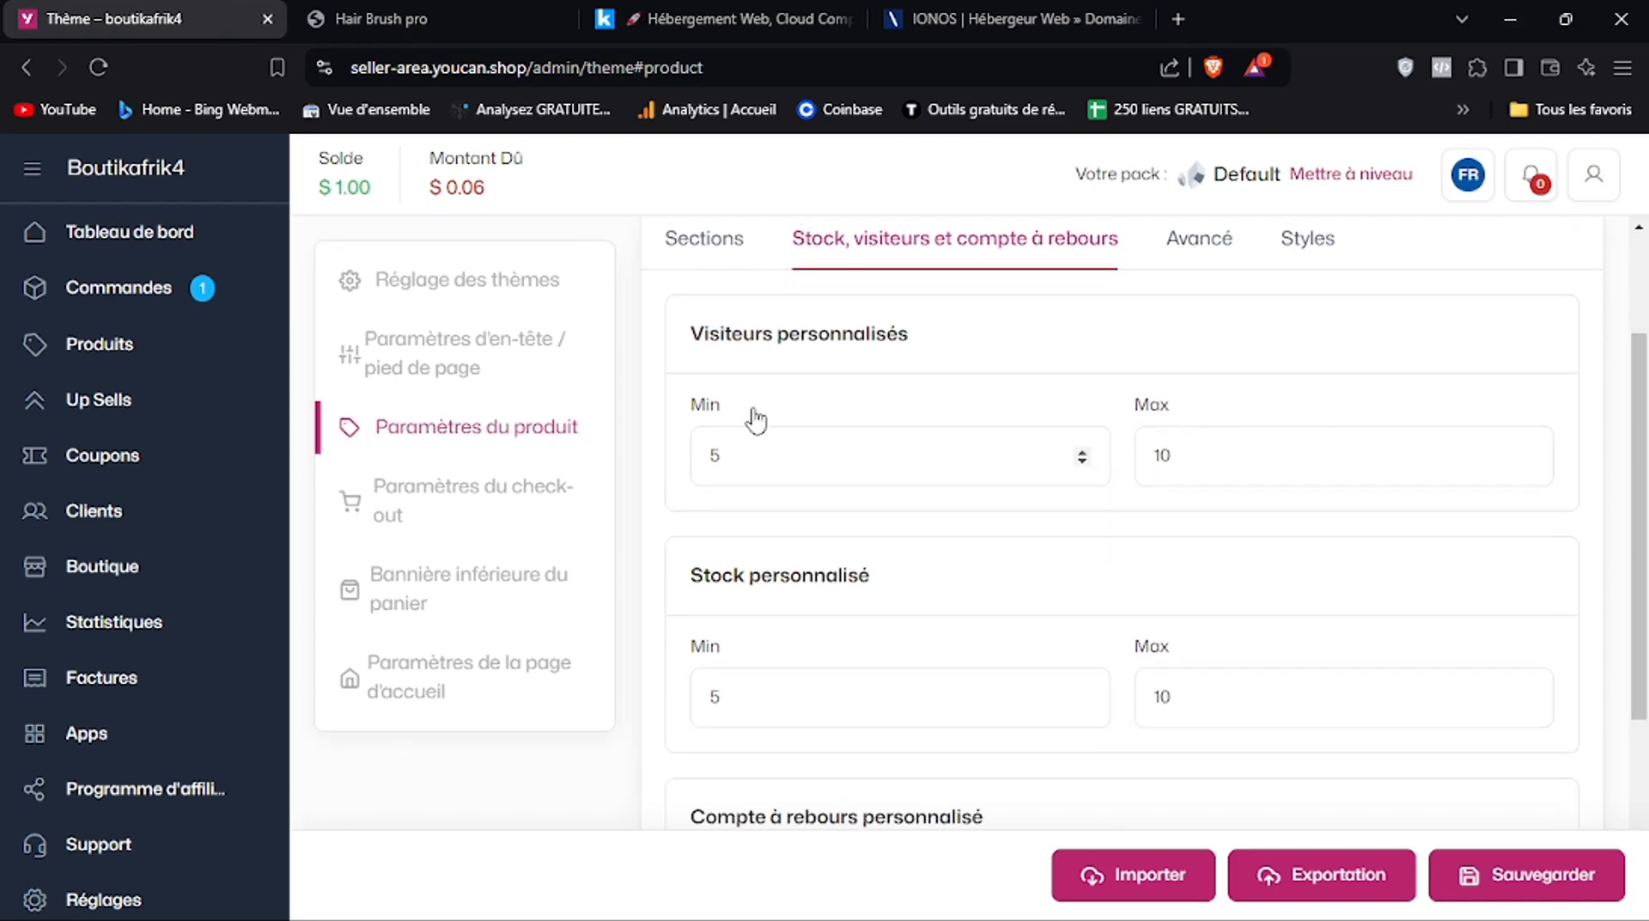
left_click_drag(1641, 492, 1642, 667)
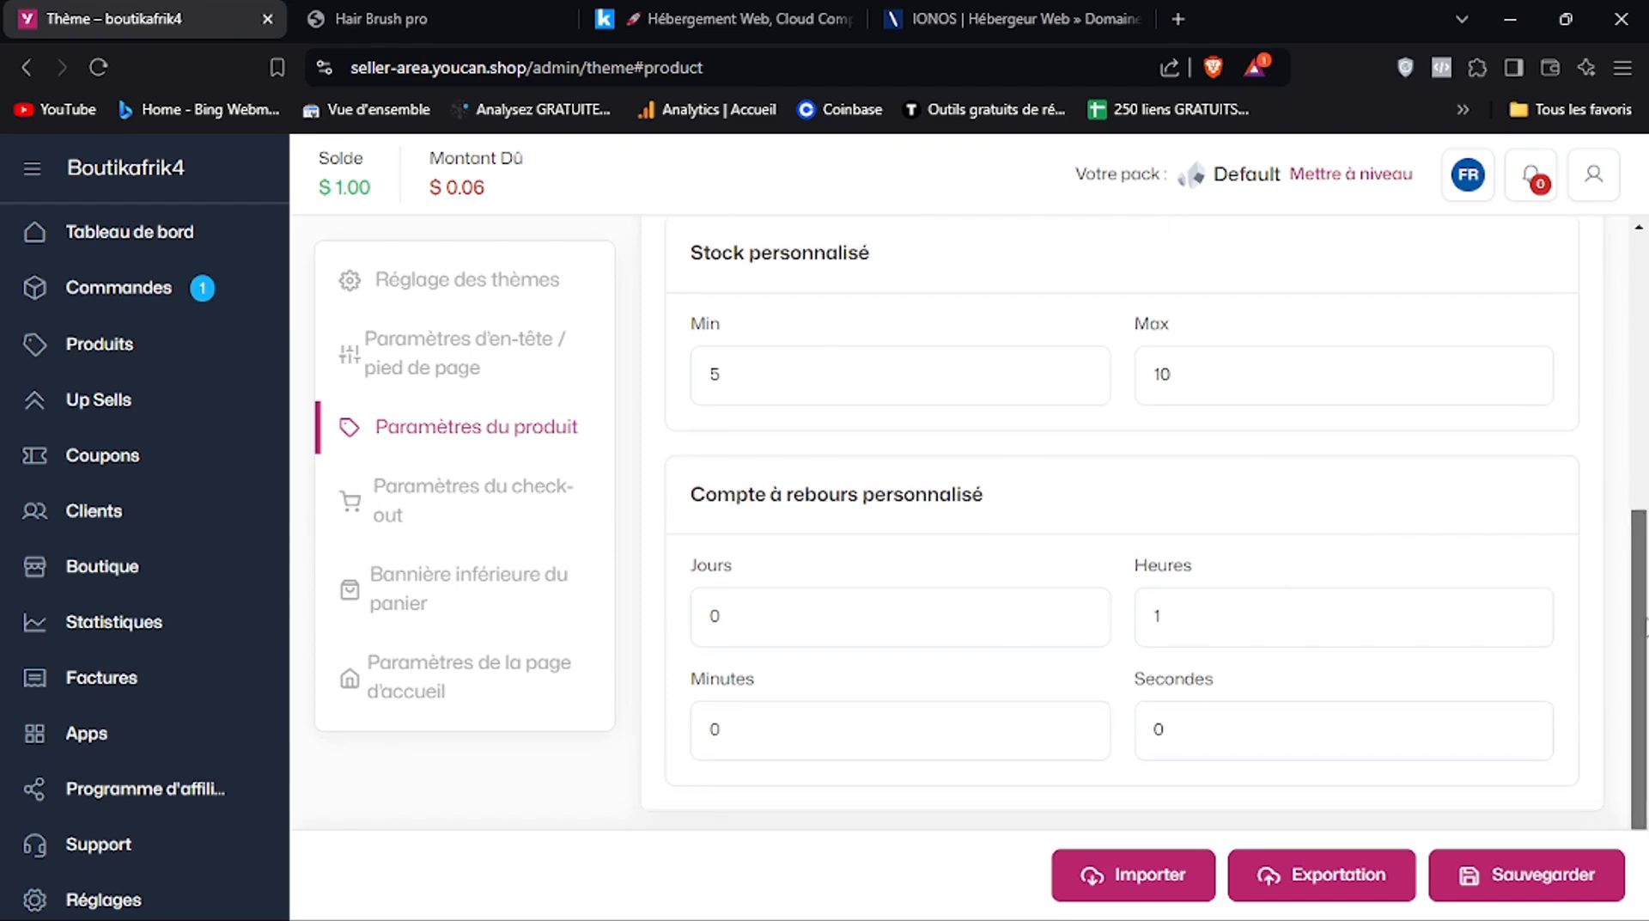
left_click_drag(1642, 615, 1645, 342)
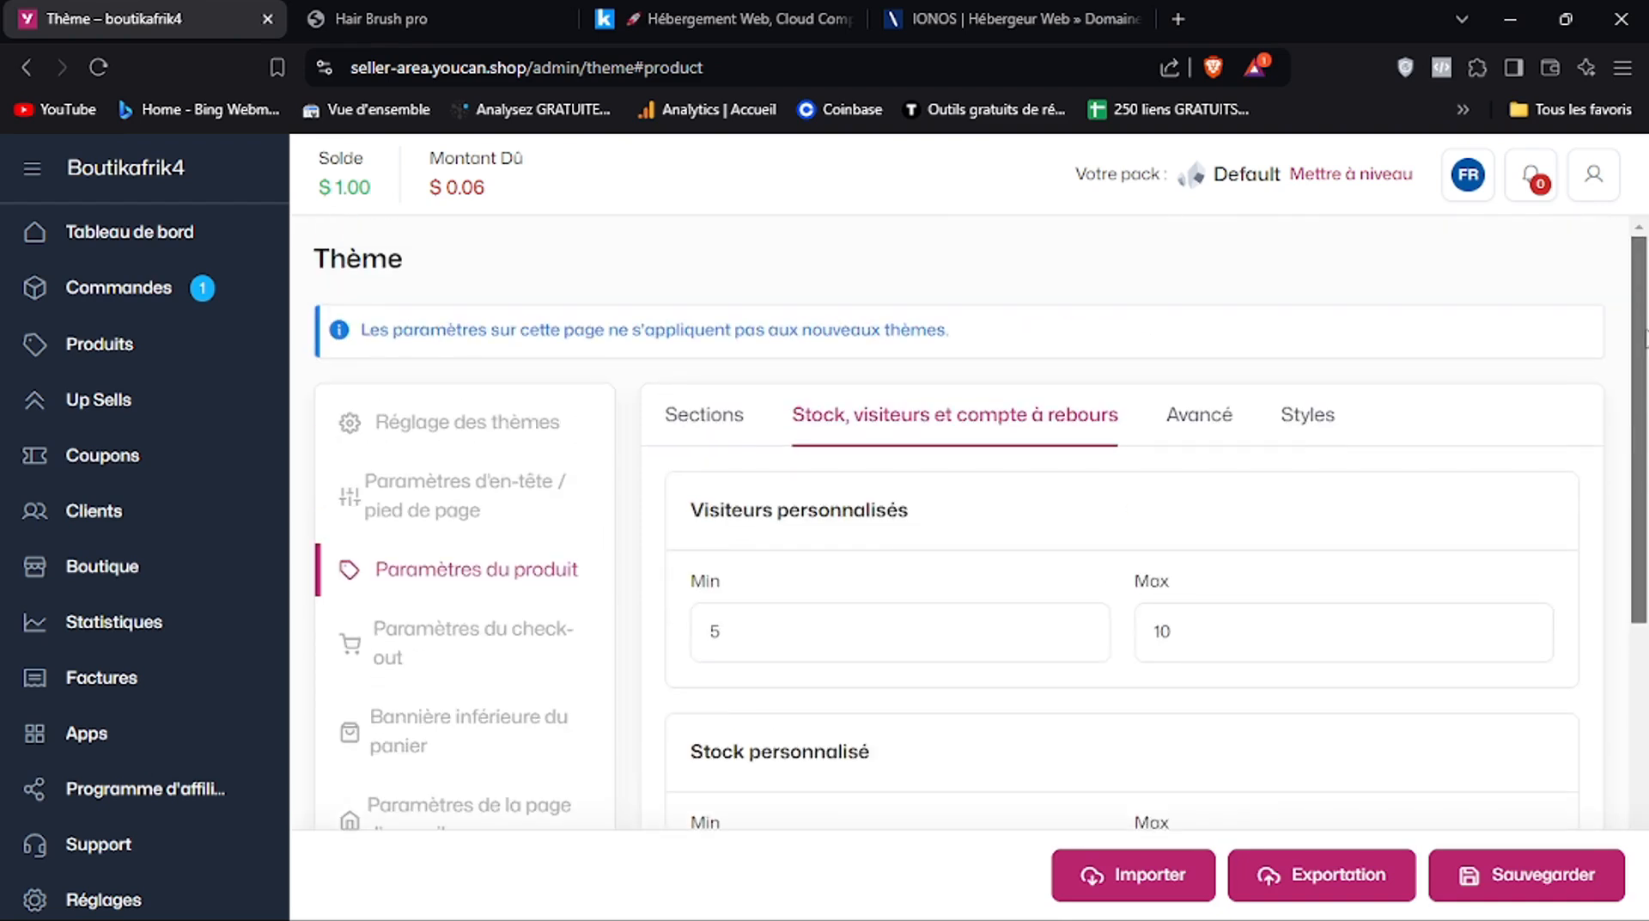
Review the advanced add-to-cart button options of the product settings and save the theme
left_click(1173, 430)
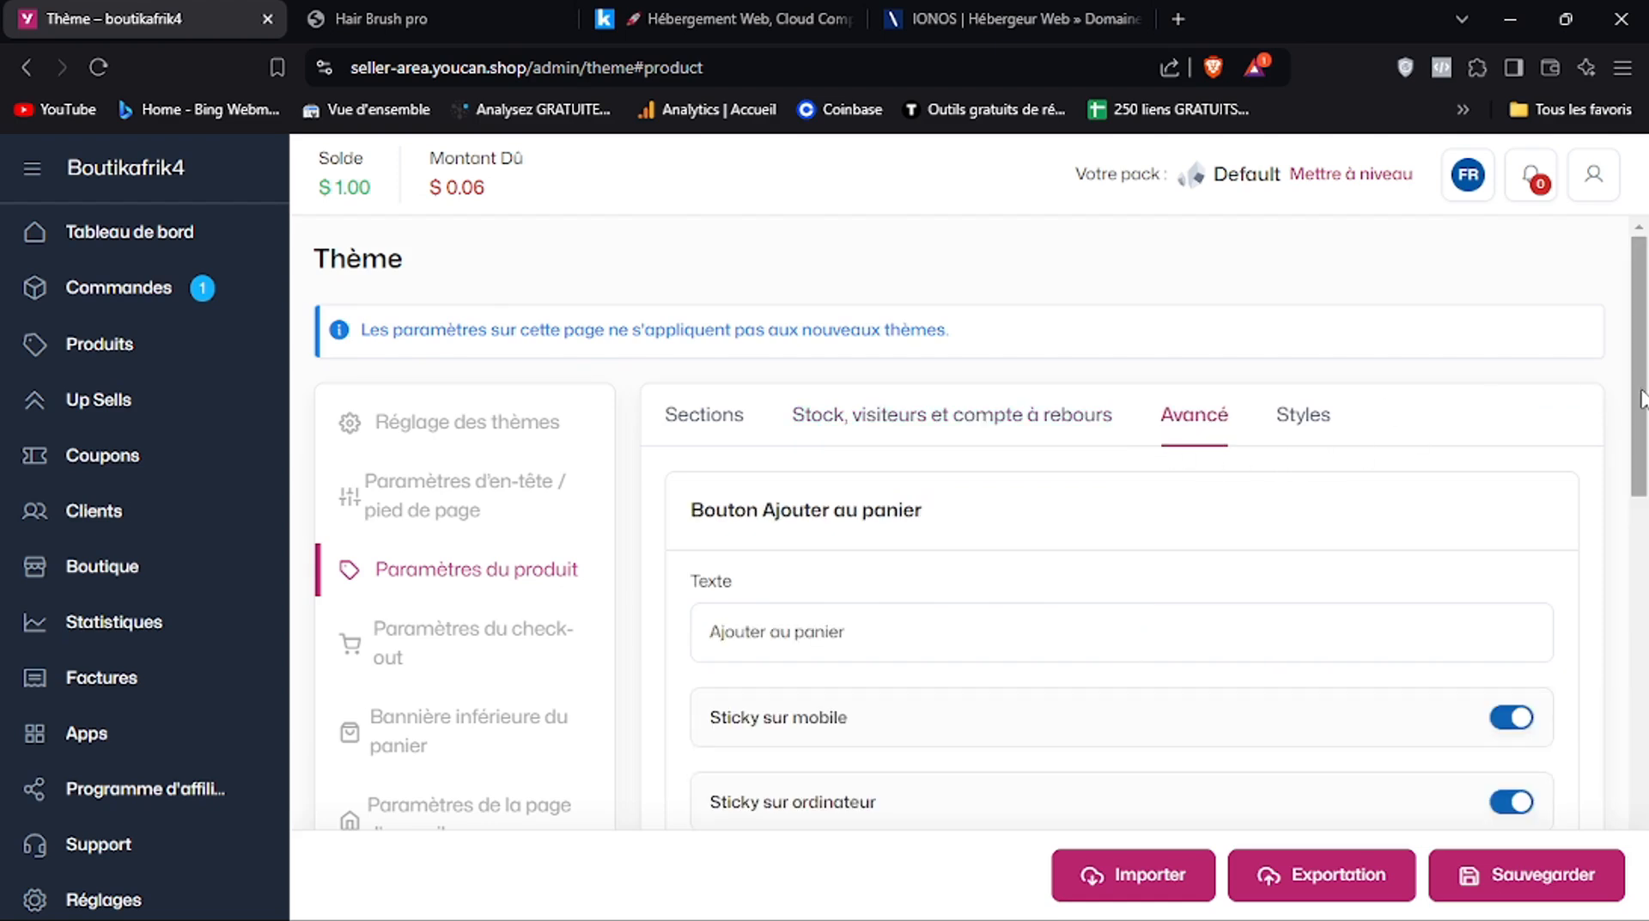
scroll(1642, 398, "down", 4)
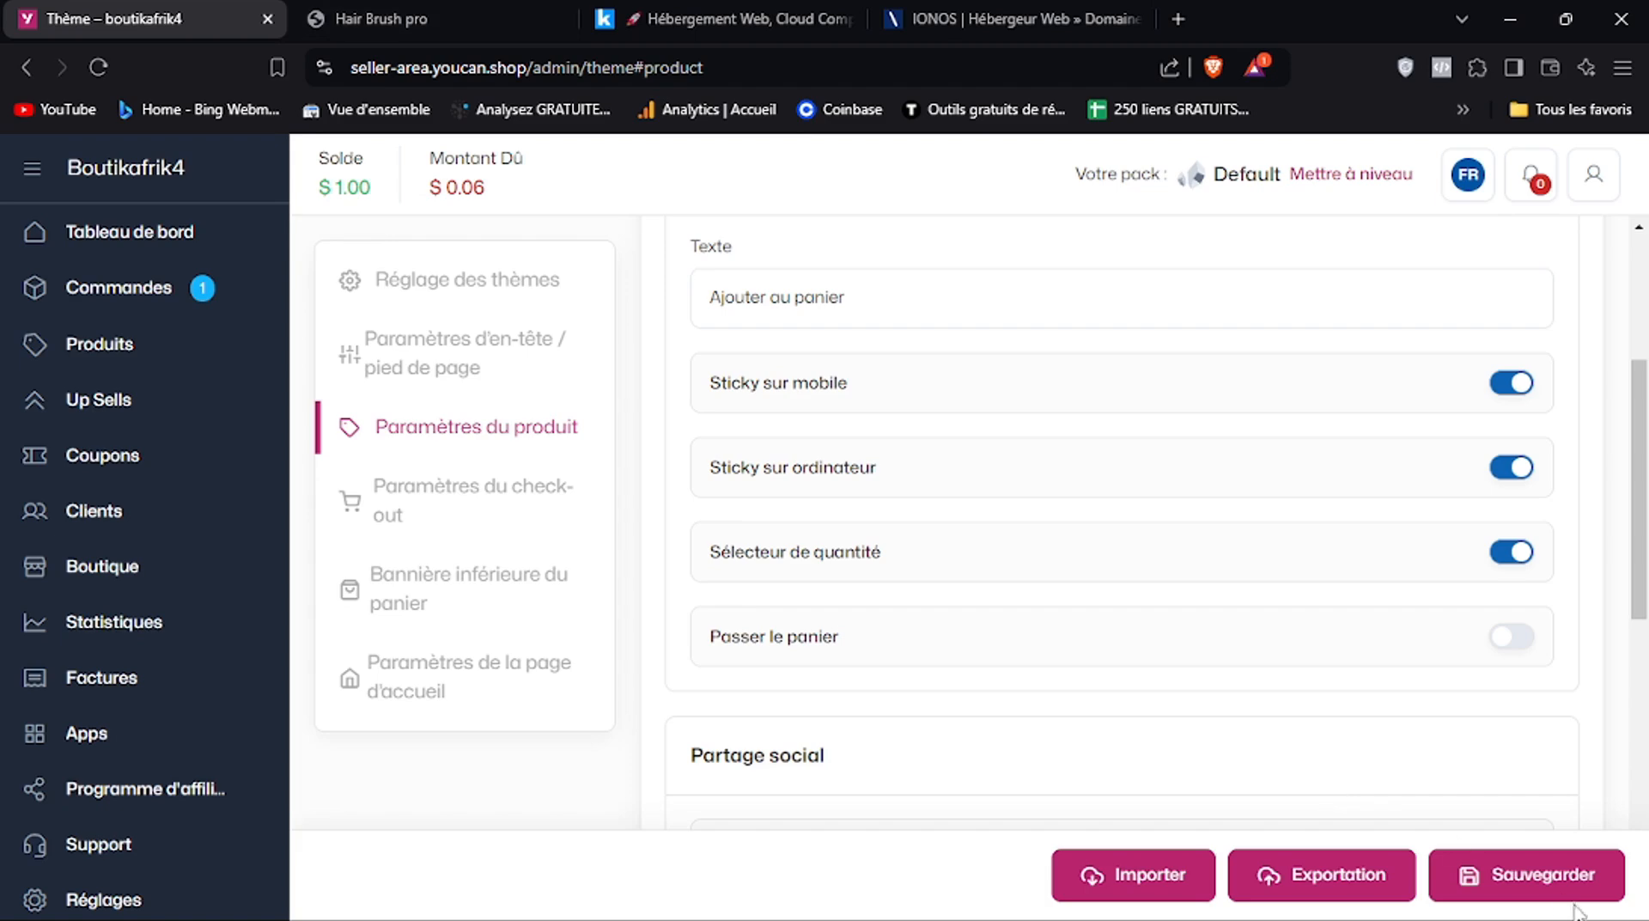
left_click(1539, 888)
Look through the Hair Brush pro store page and test that the sticky COMMANDER button leads to the order form
left_click(416, 21)
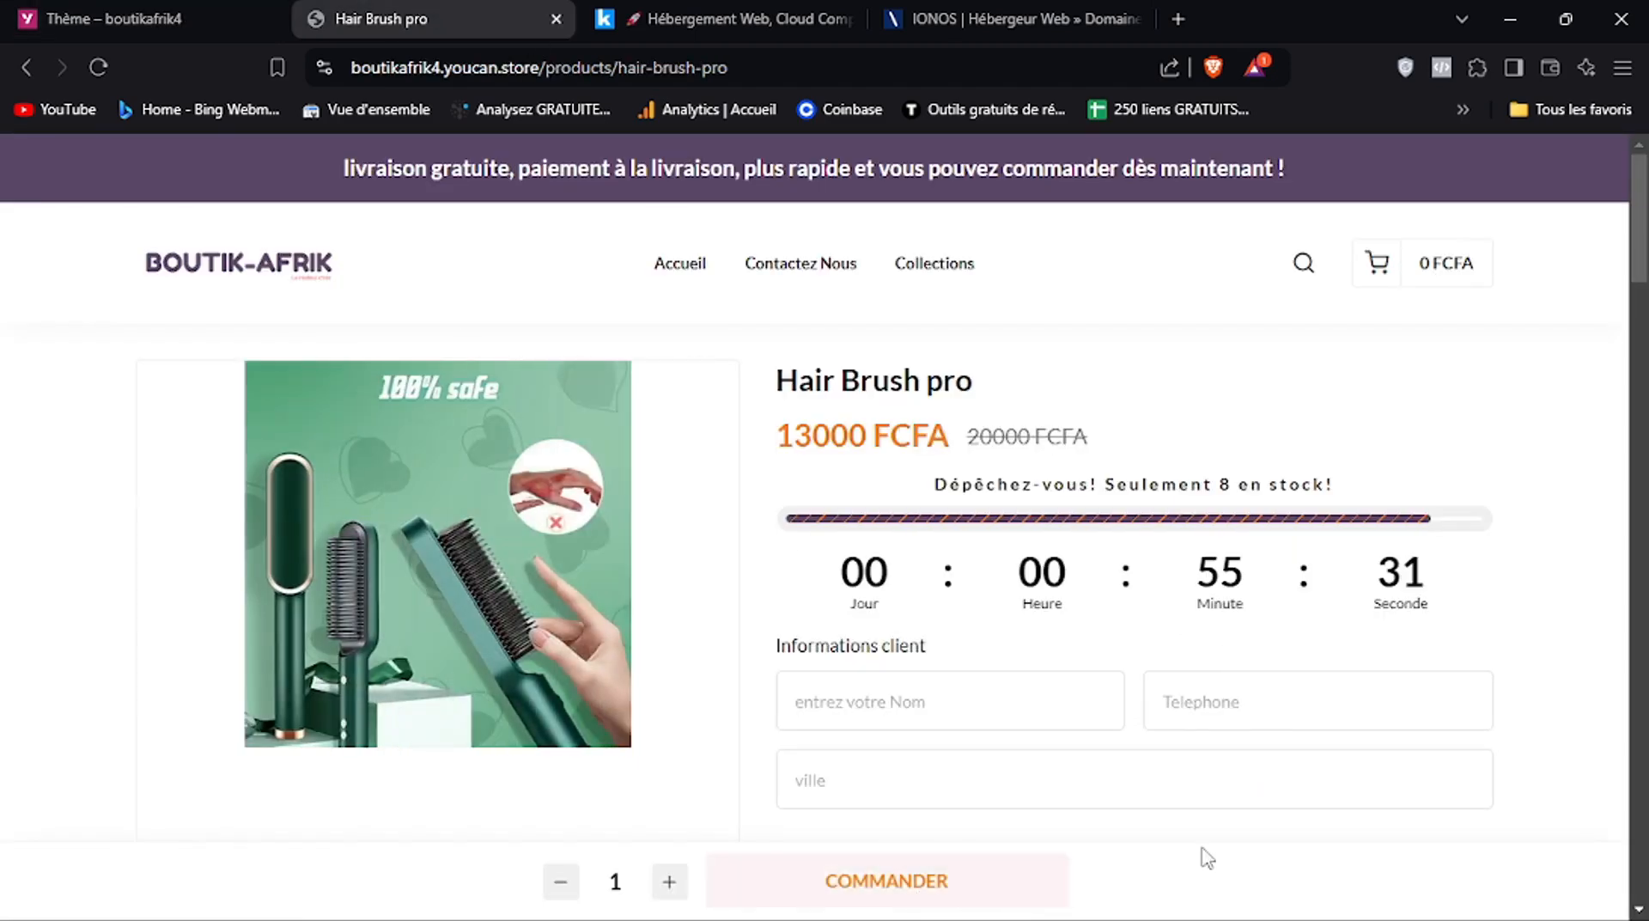
left_click_drag(1643, 278, 1643, 554)
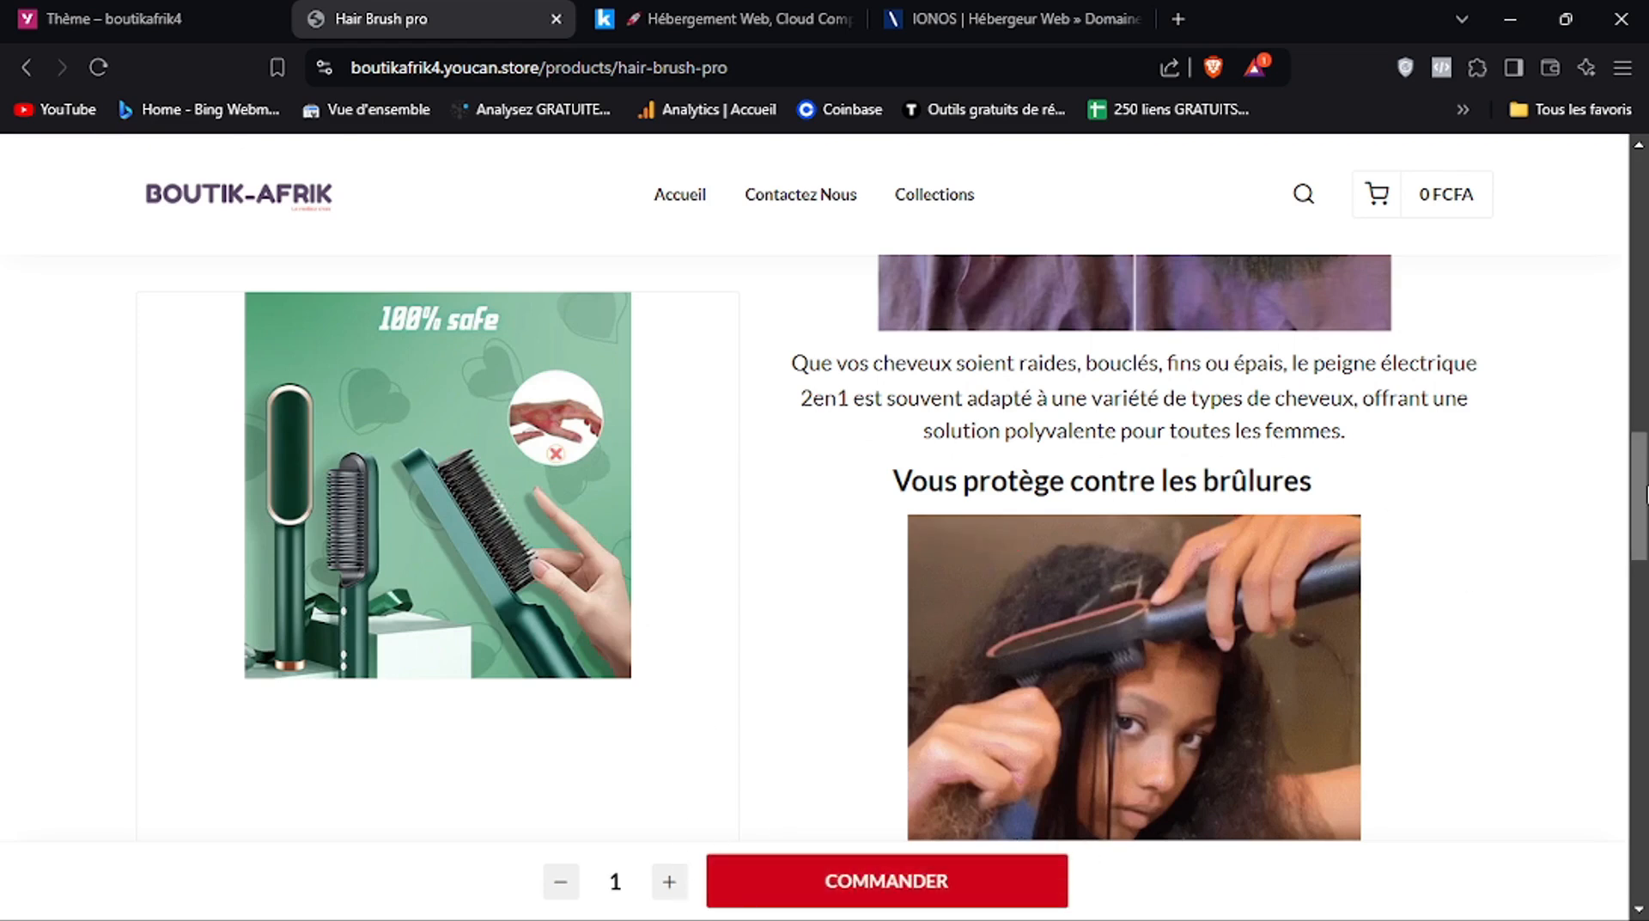
left_click_drag(1638, 503, 1638, 615)
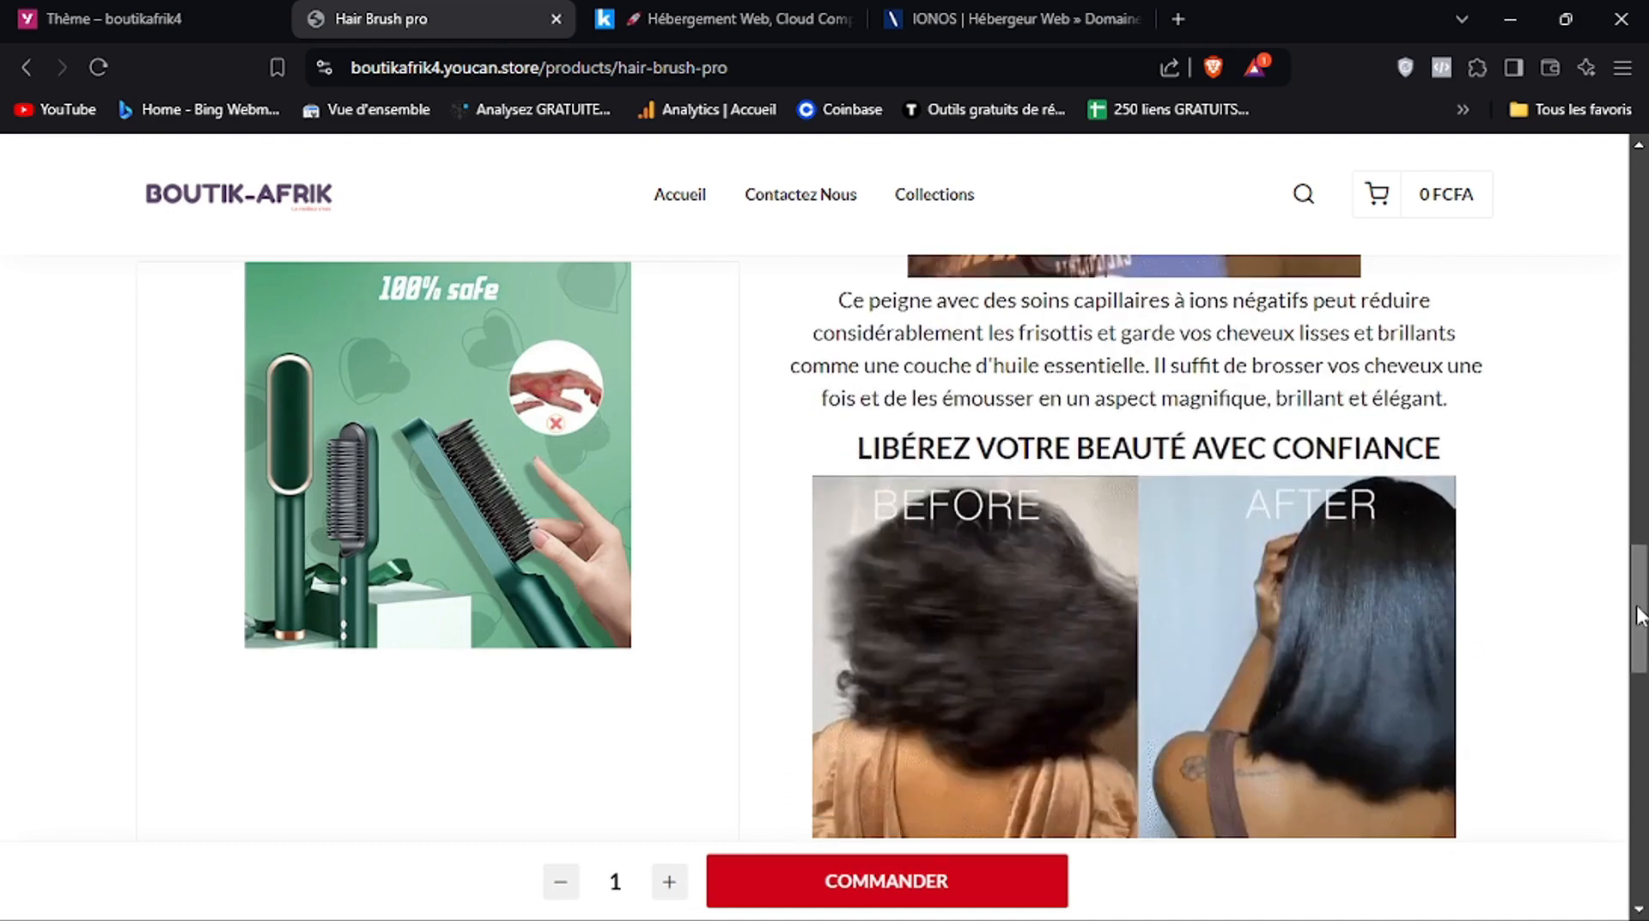
left_click(894, 878)
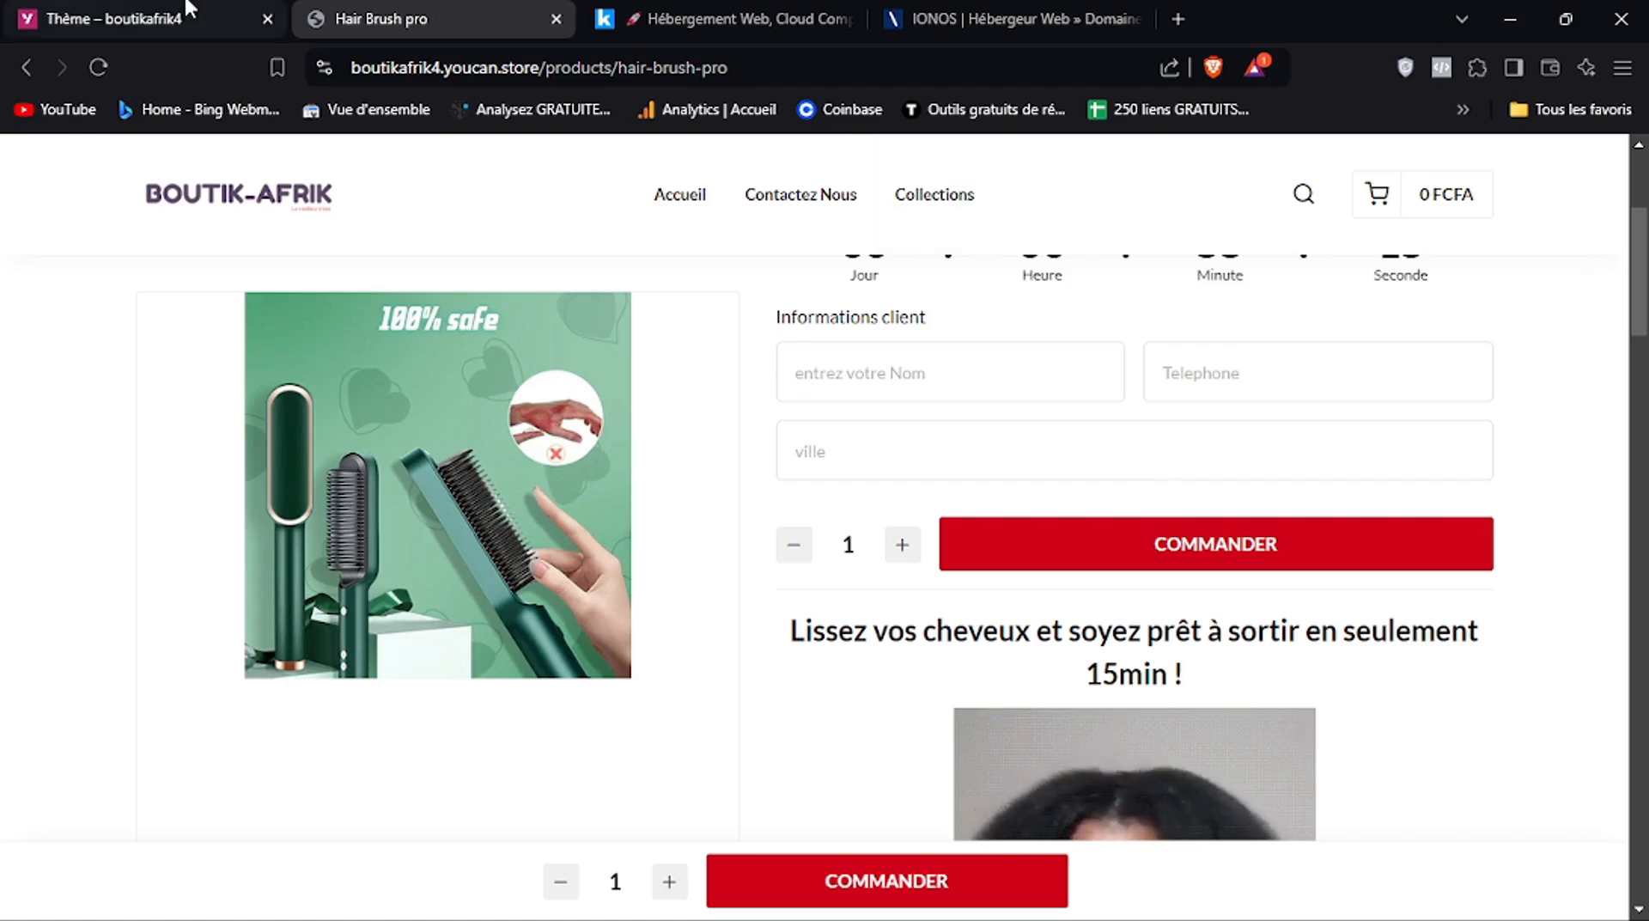
Return to the theme's product settings, review the remaining add-to-cart, social sharing and extra options, and save the theme
left_click(129, 18)
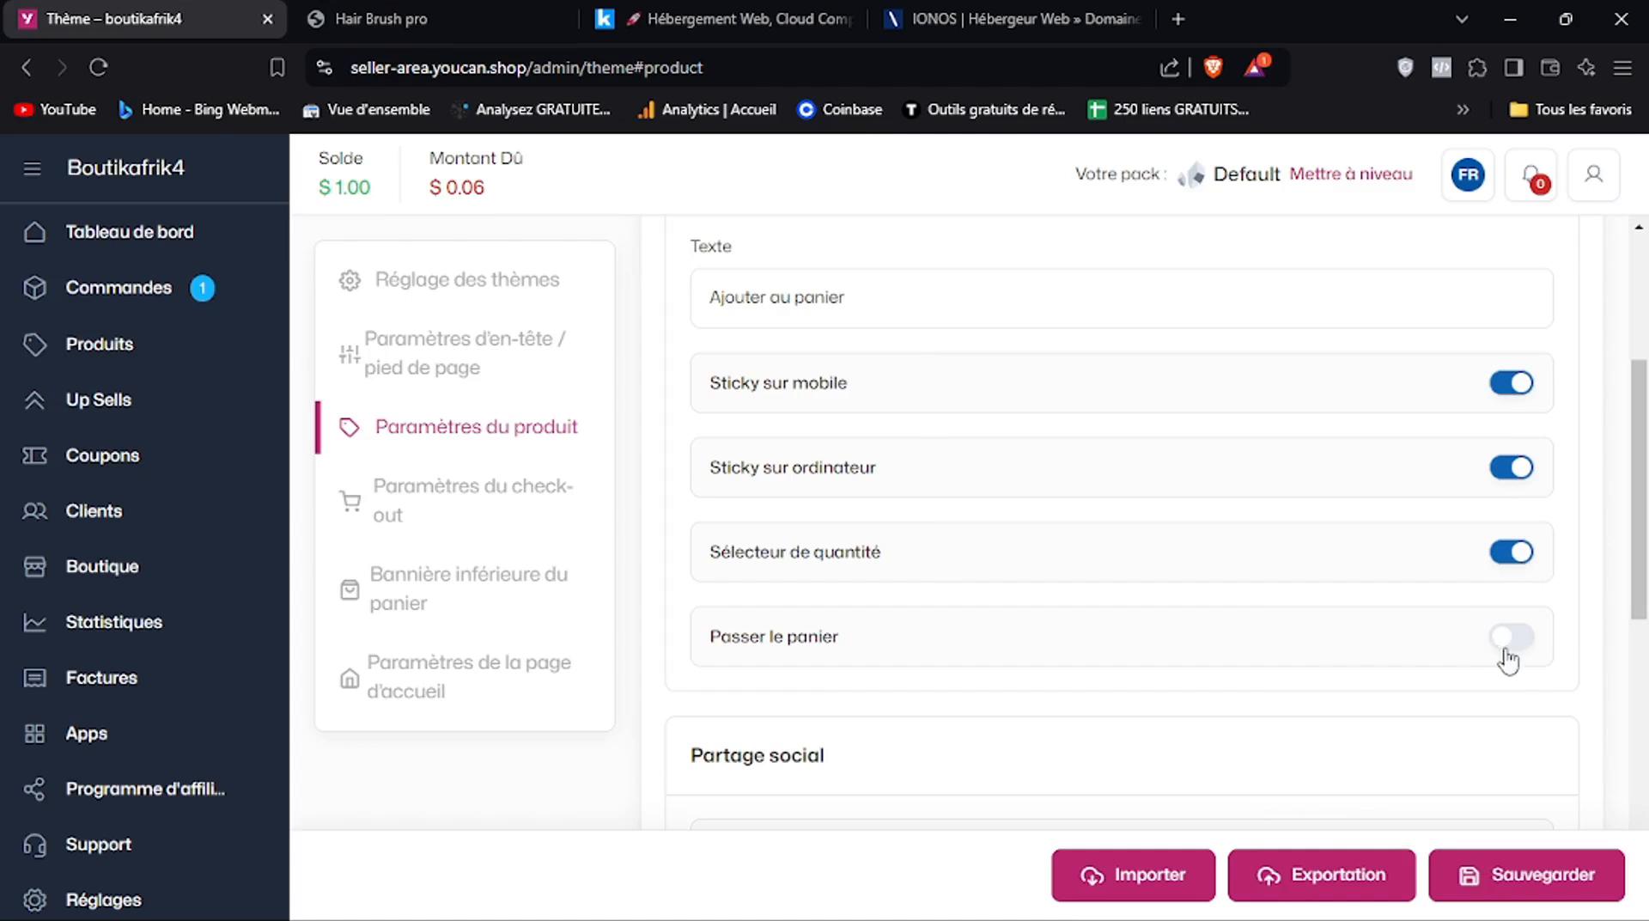
left_click_drag(1647, 592, 1644, 840)
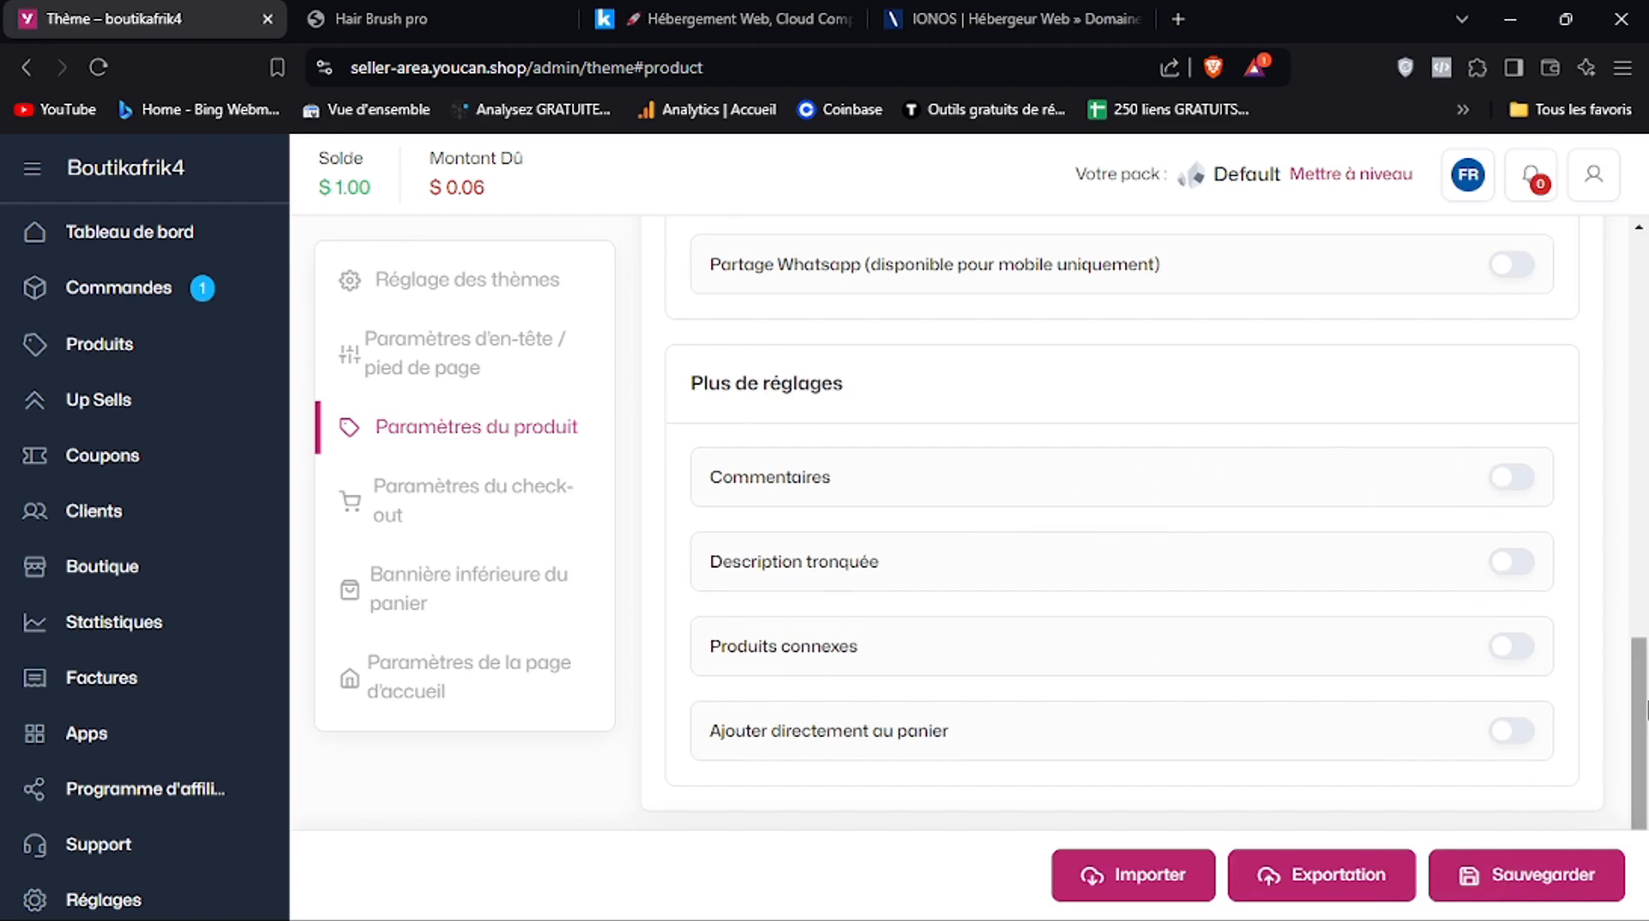
left_click(1539, 875)
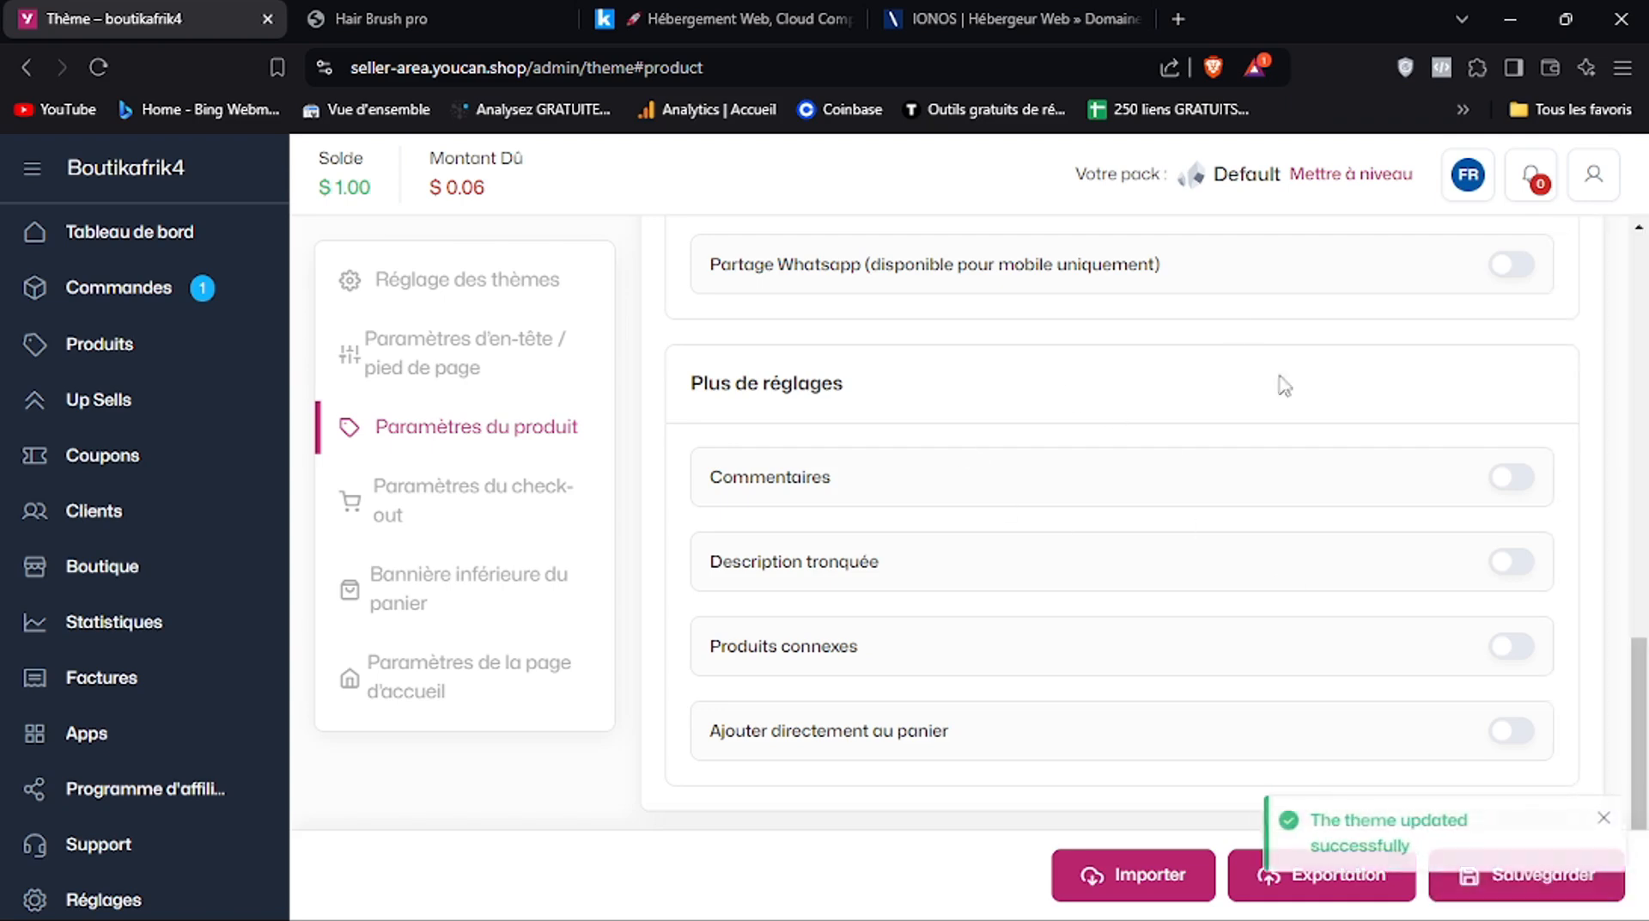
left_click_drag(1640, 720, 1643, 316)
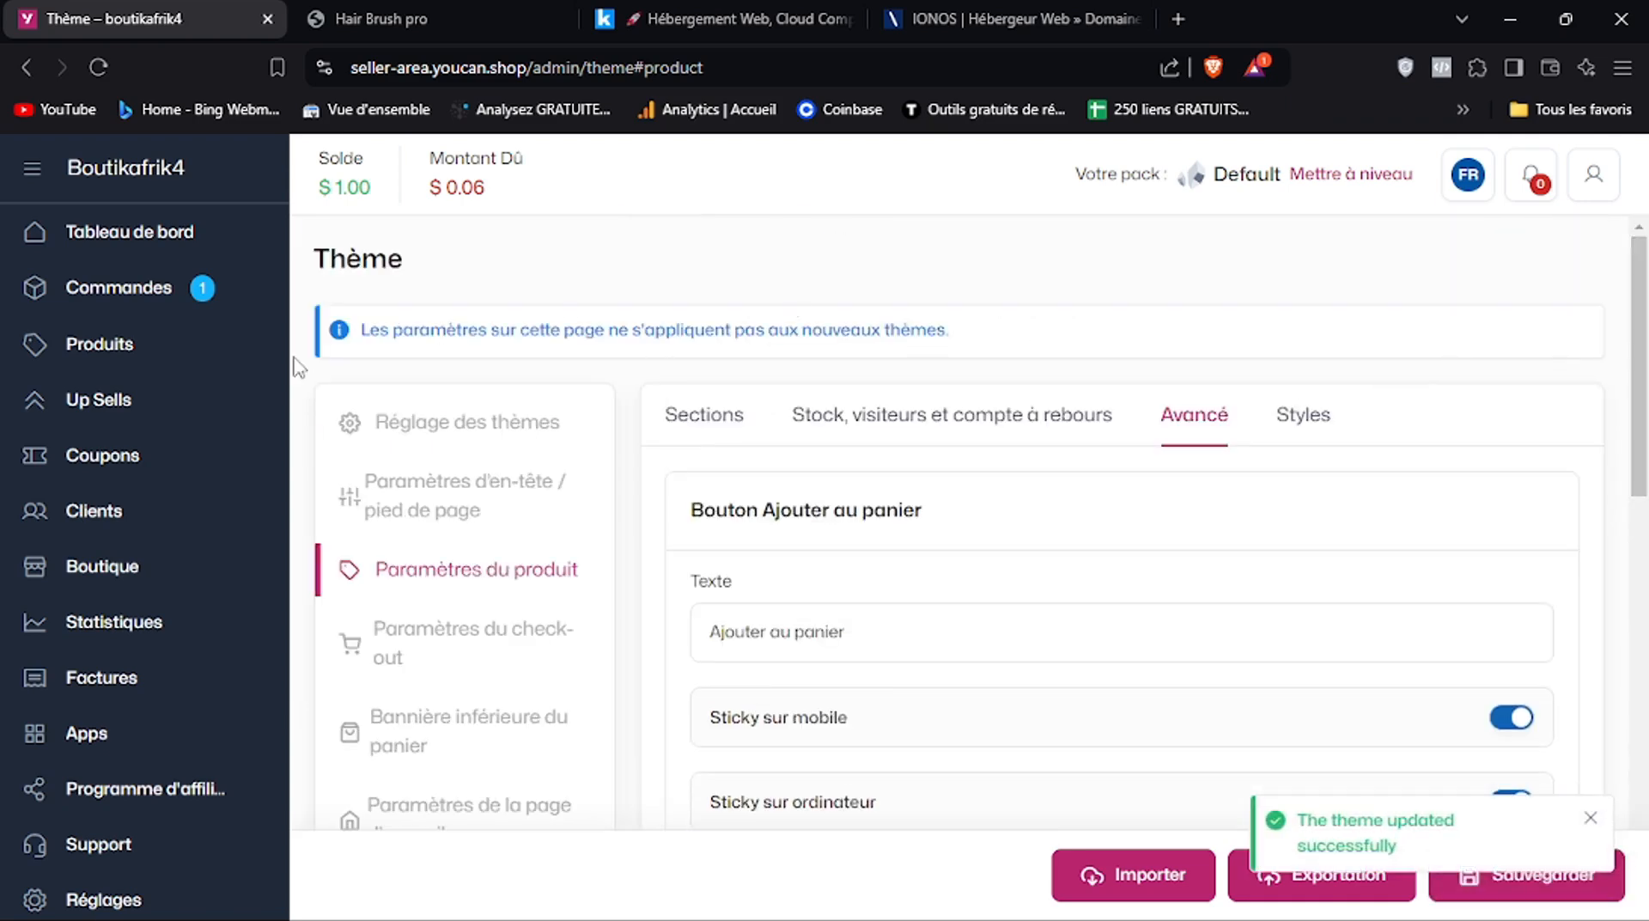
Open the product categories and delete Le Deuxiéme Classement and Le Premier Classement, keeping only Beauté
left_click(114, 359)
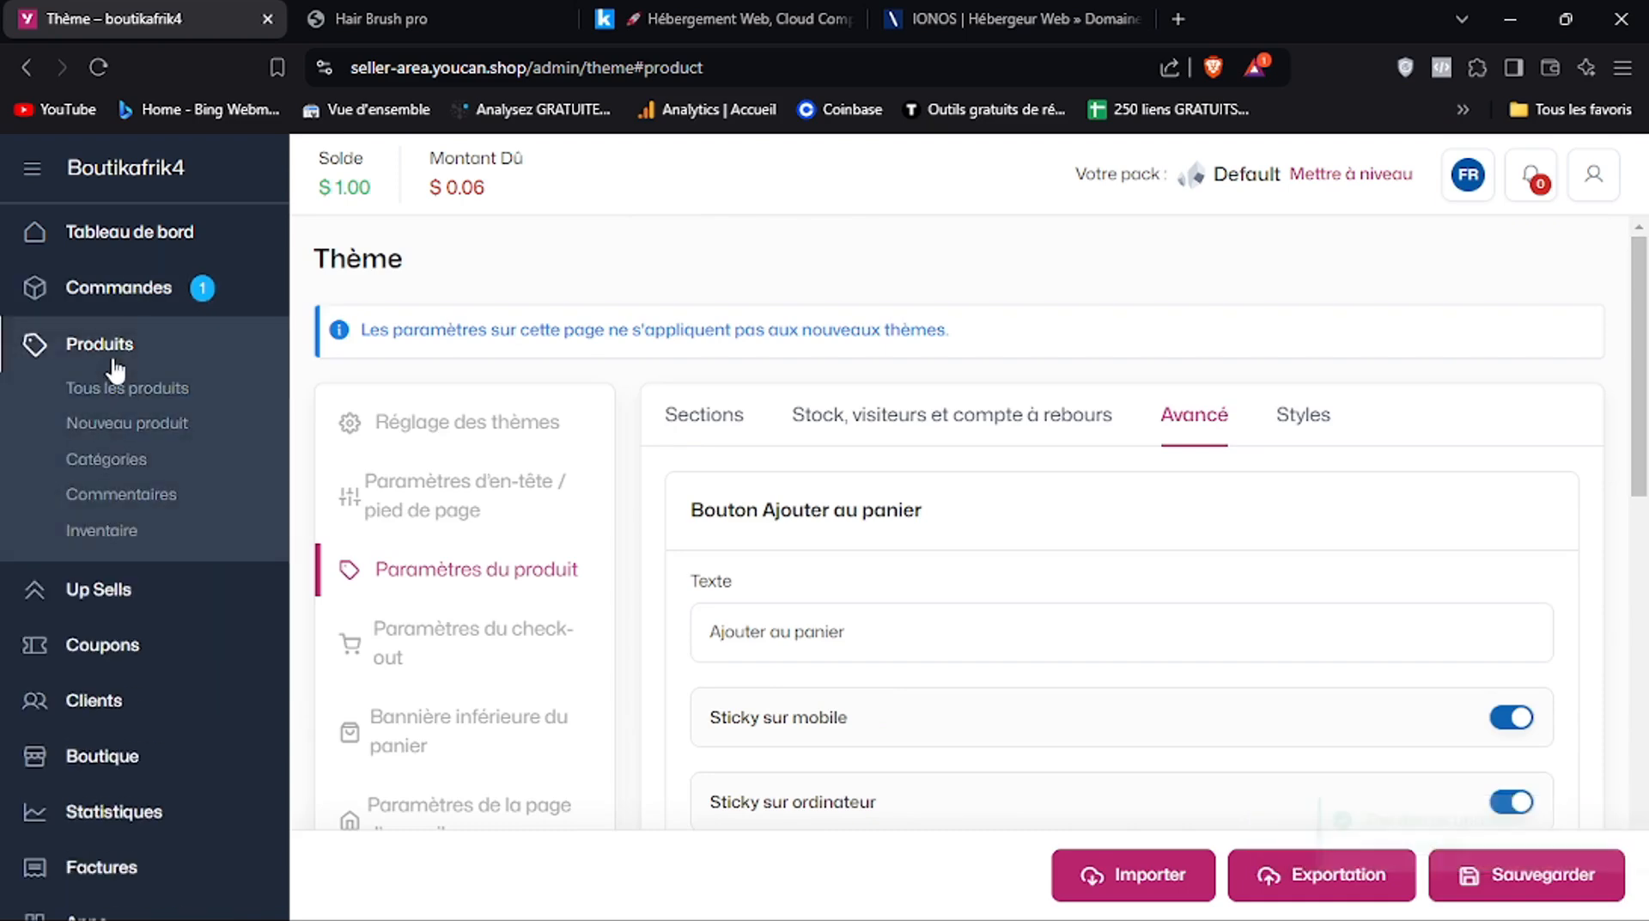
left_click(145, 455)
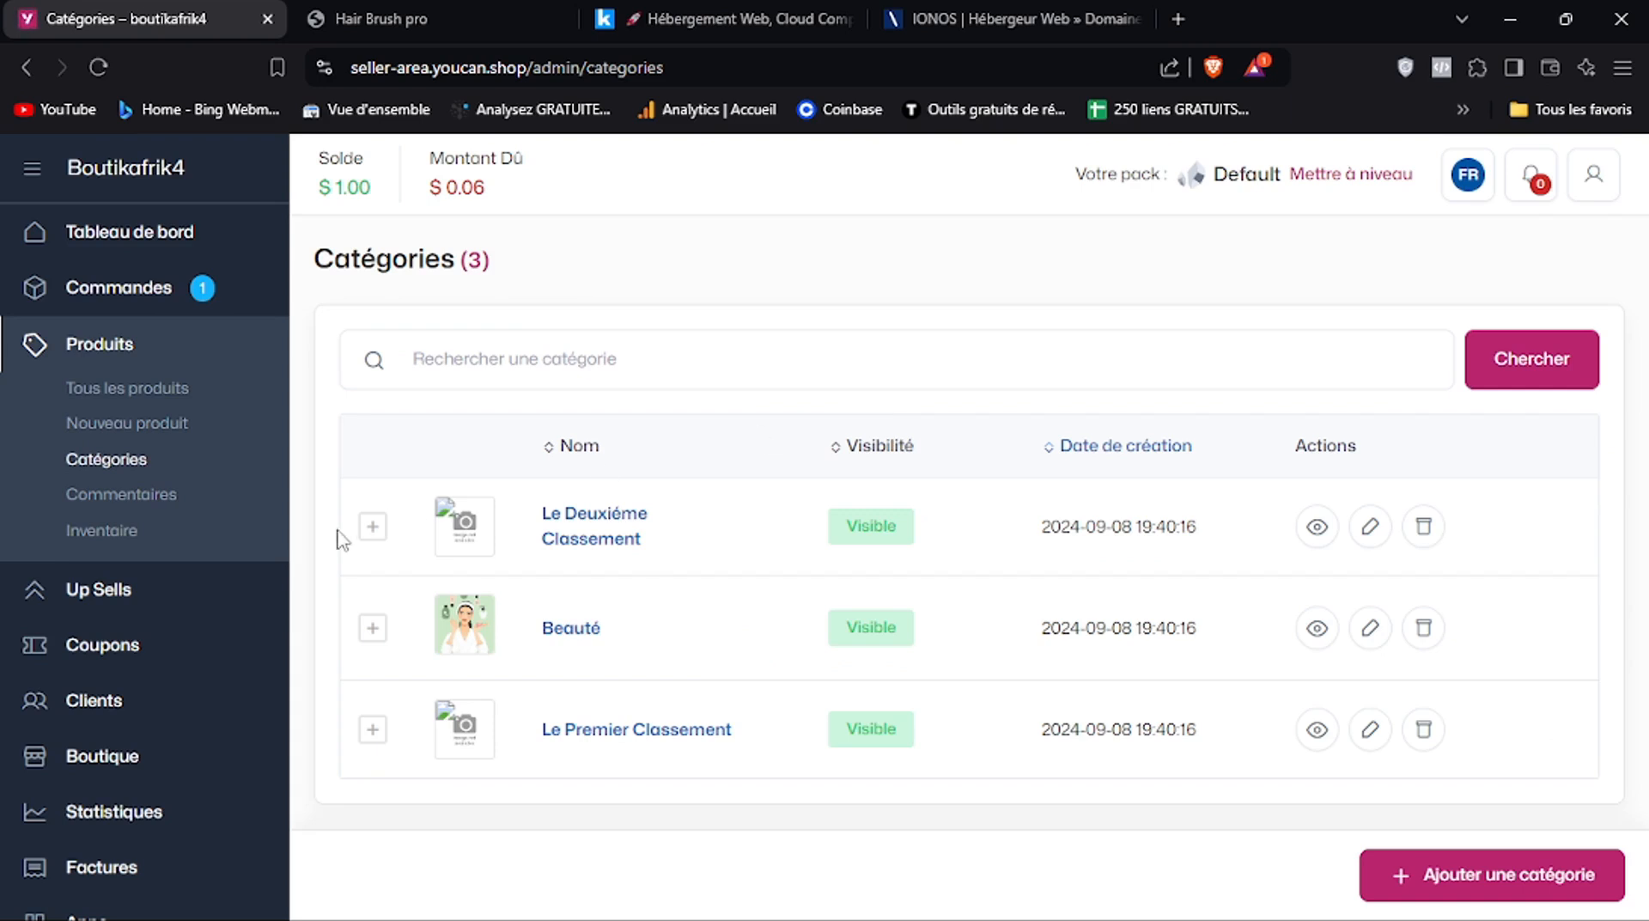
left_click(1423, 528)
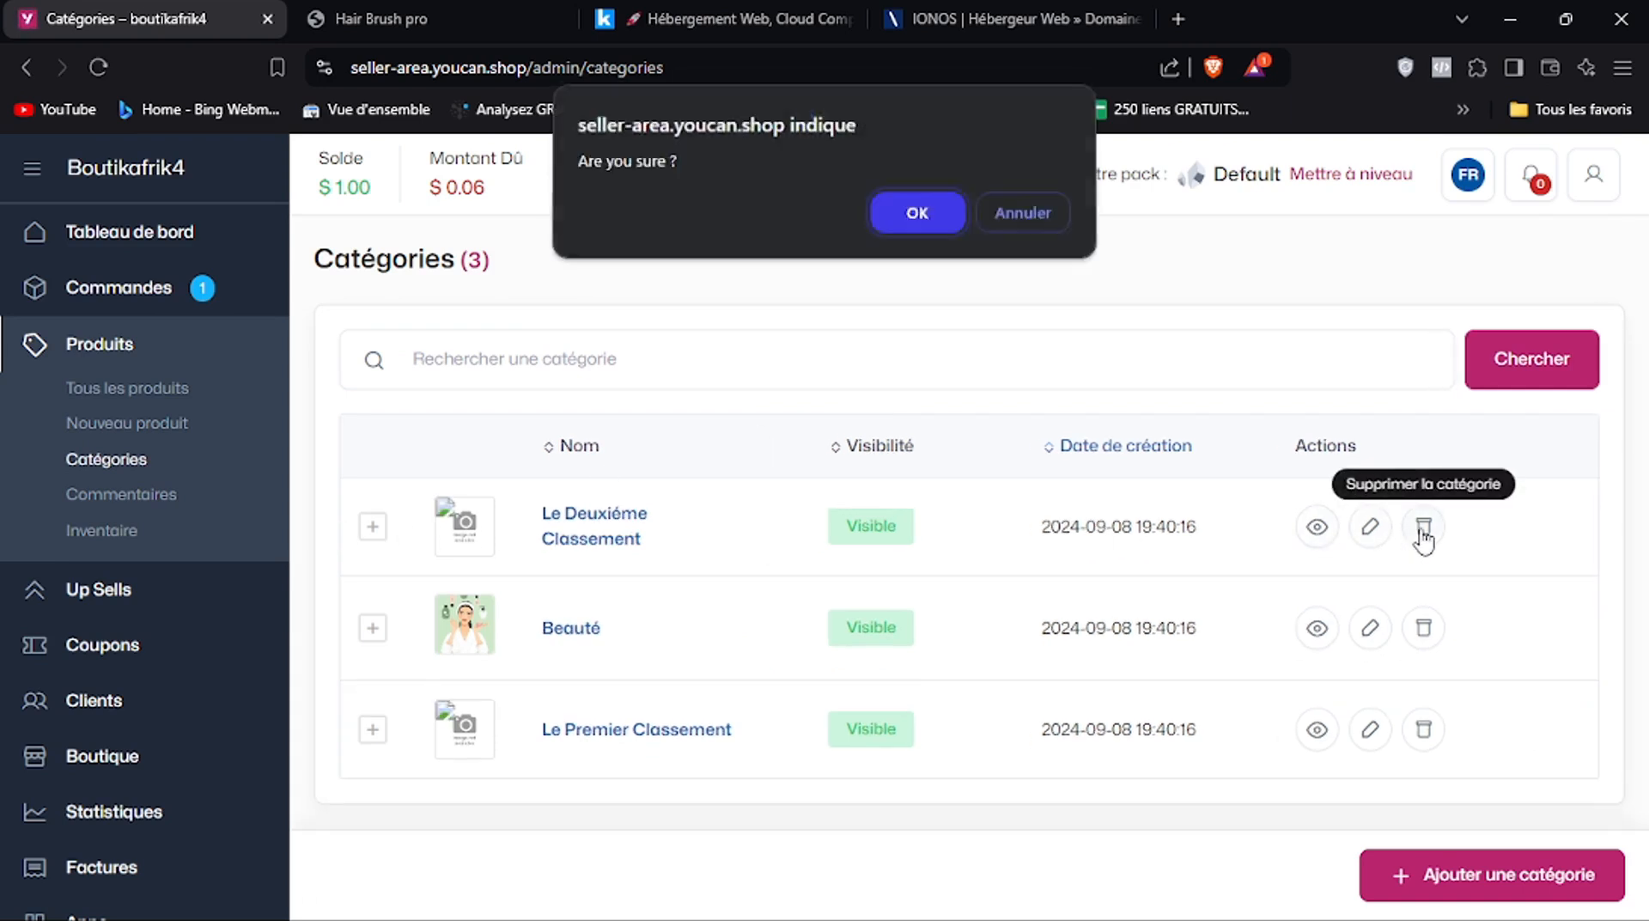
left_click(950, 210)
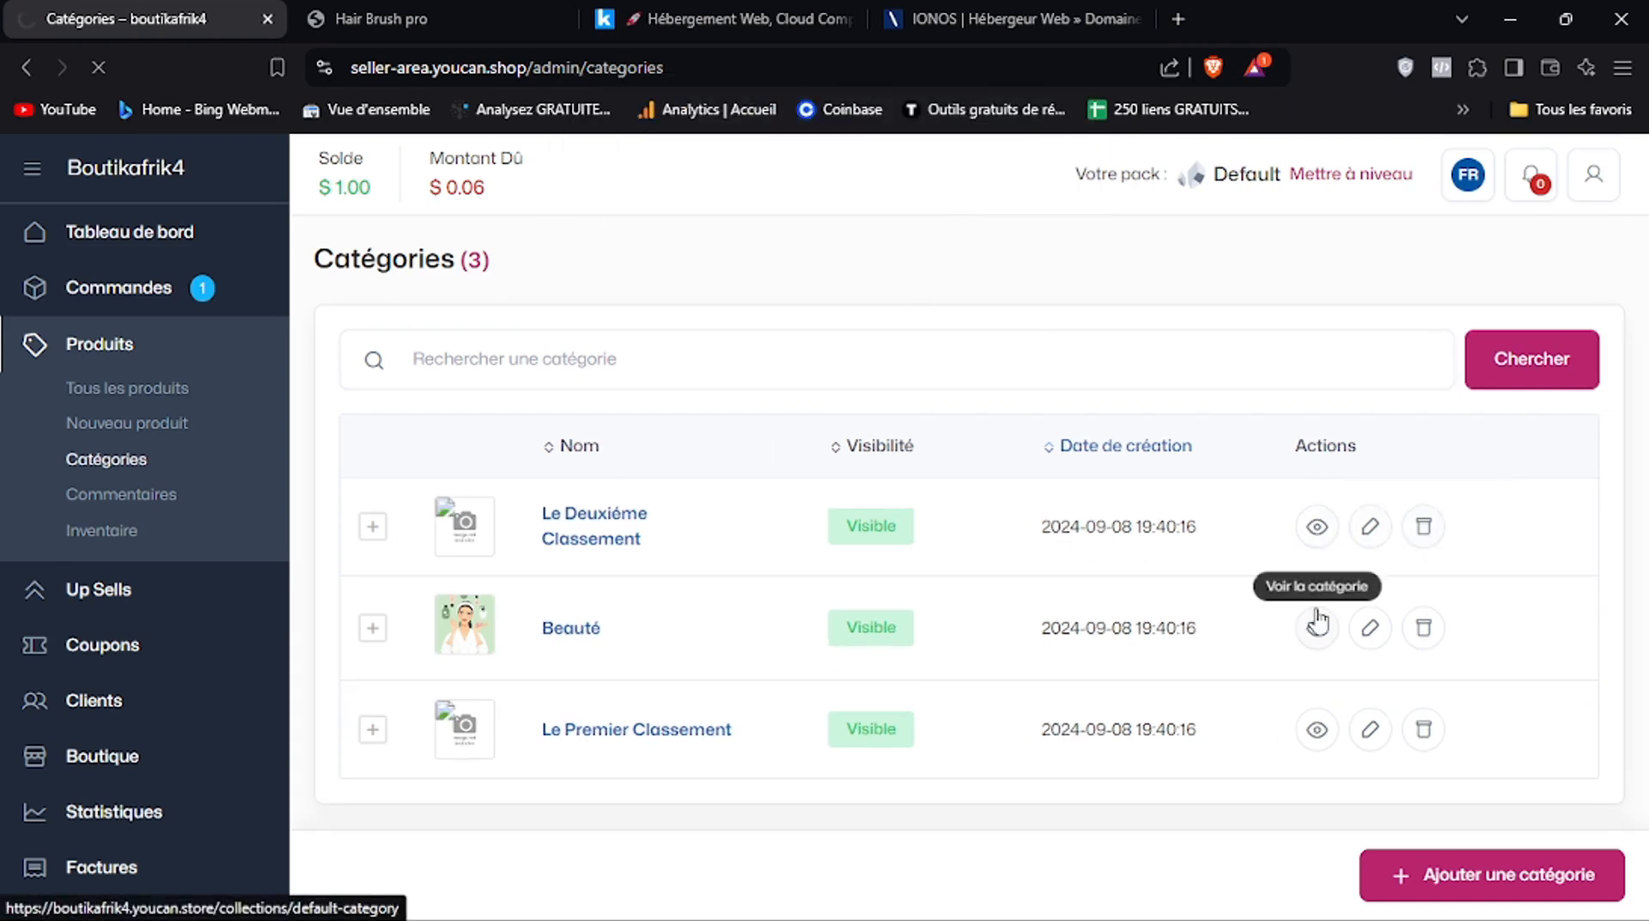
left_click(1424, 637)
left_click(919, 210)
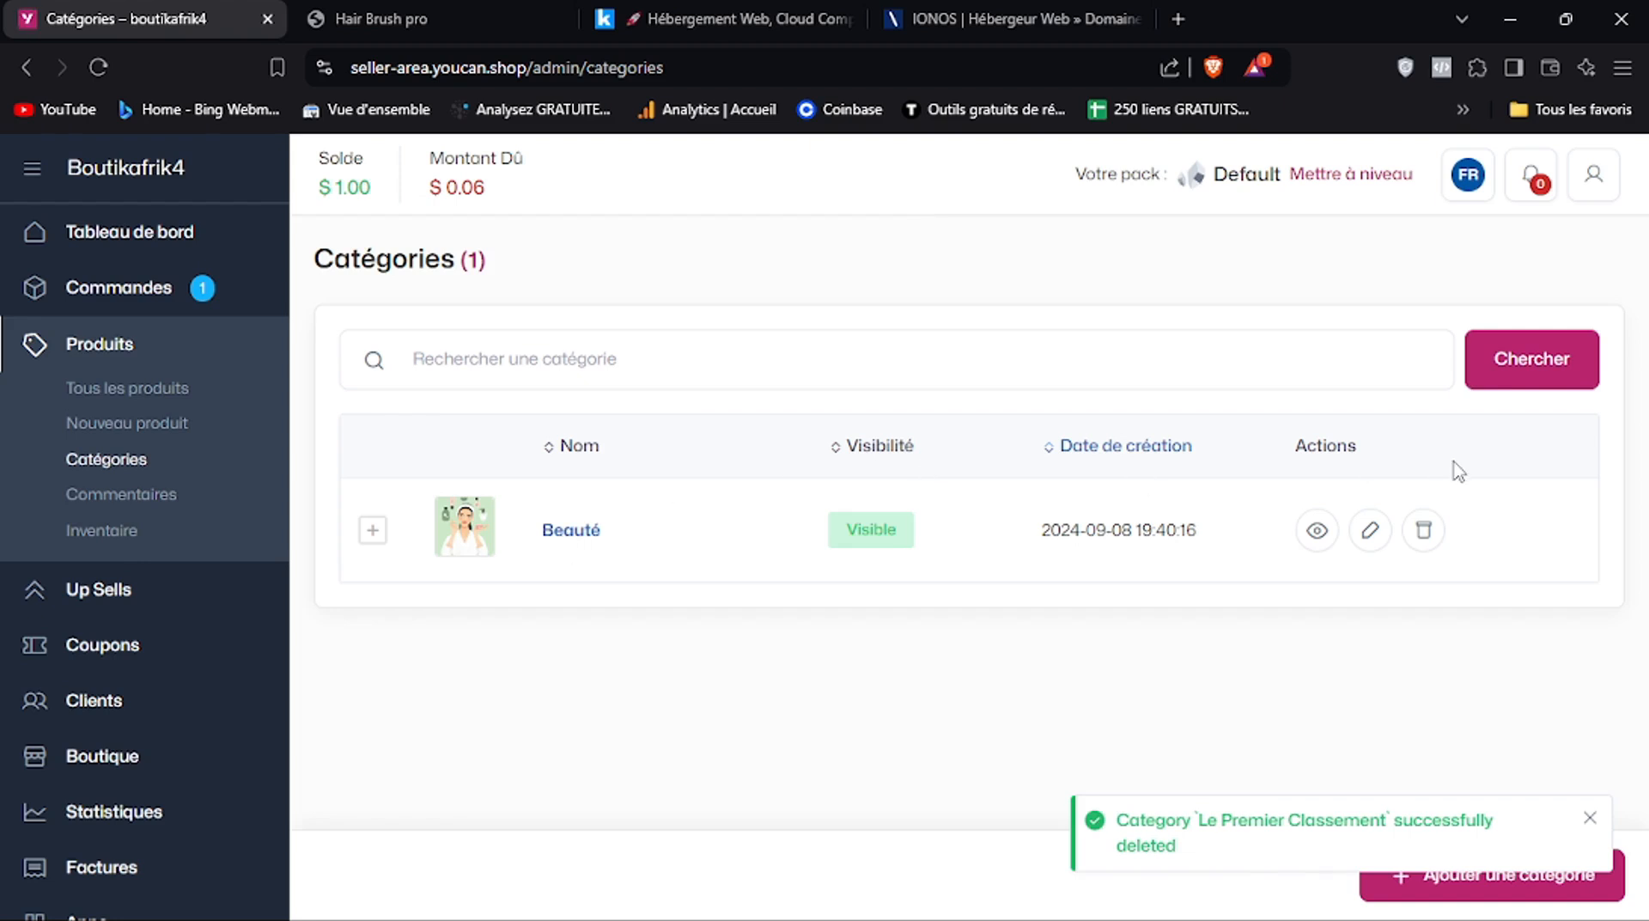
Start a new category named Santé with the slug sante
left_click(1561, 885)
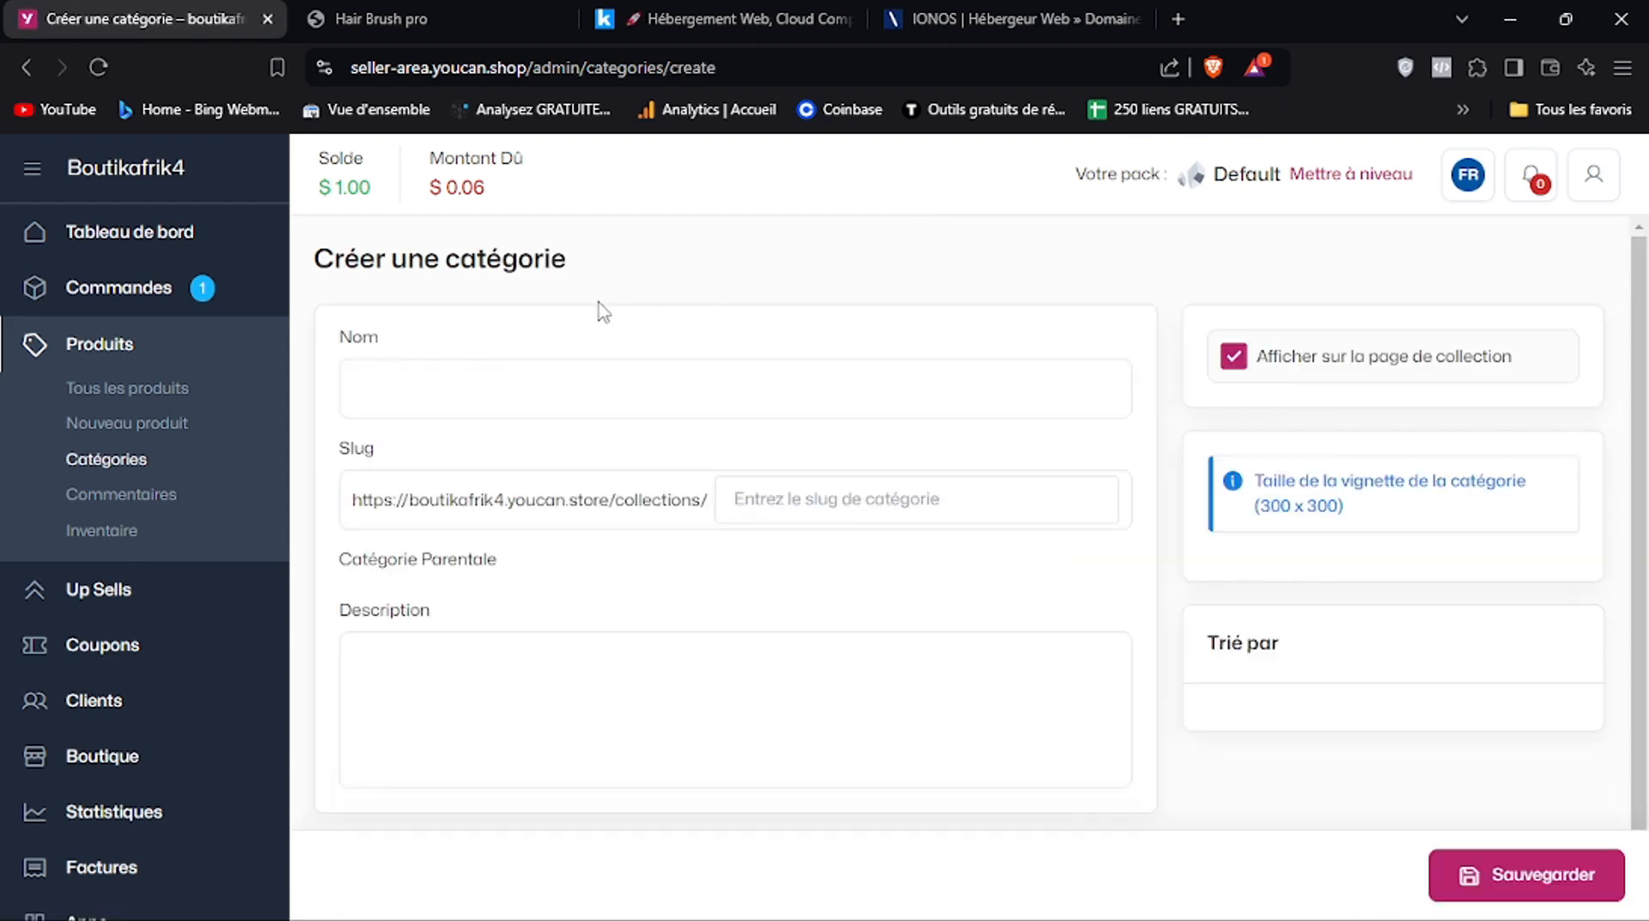
left_click(534, 375)
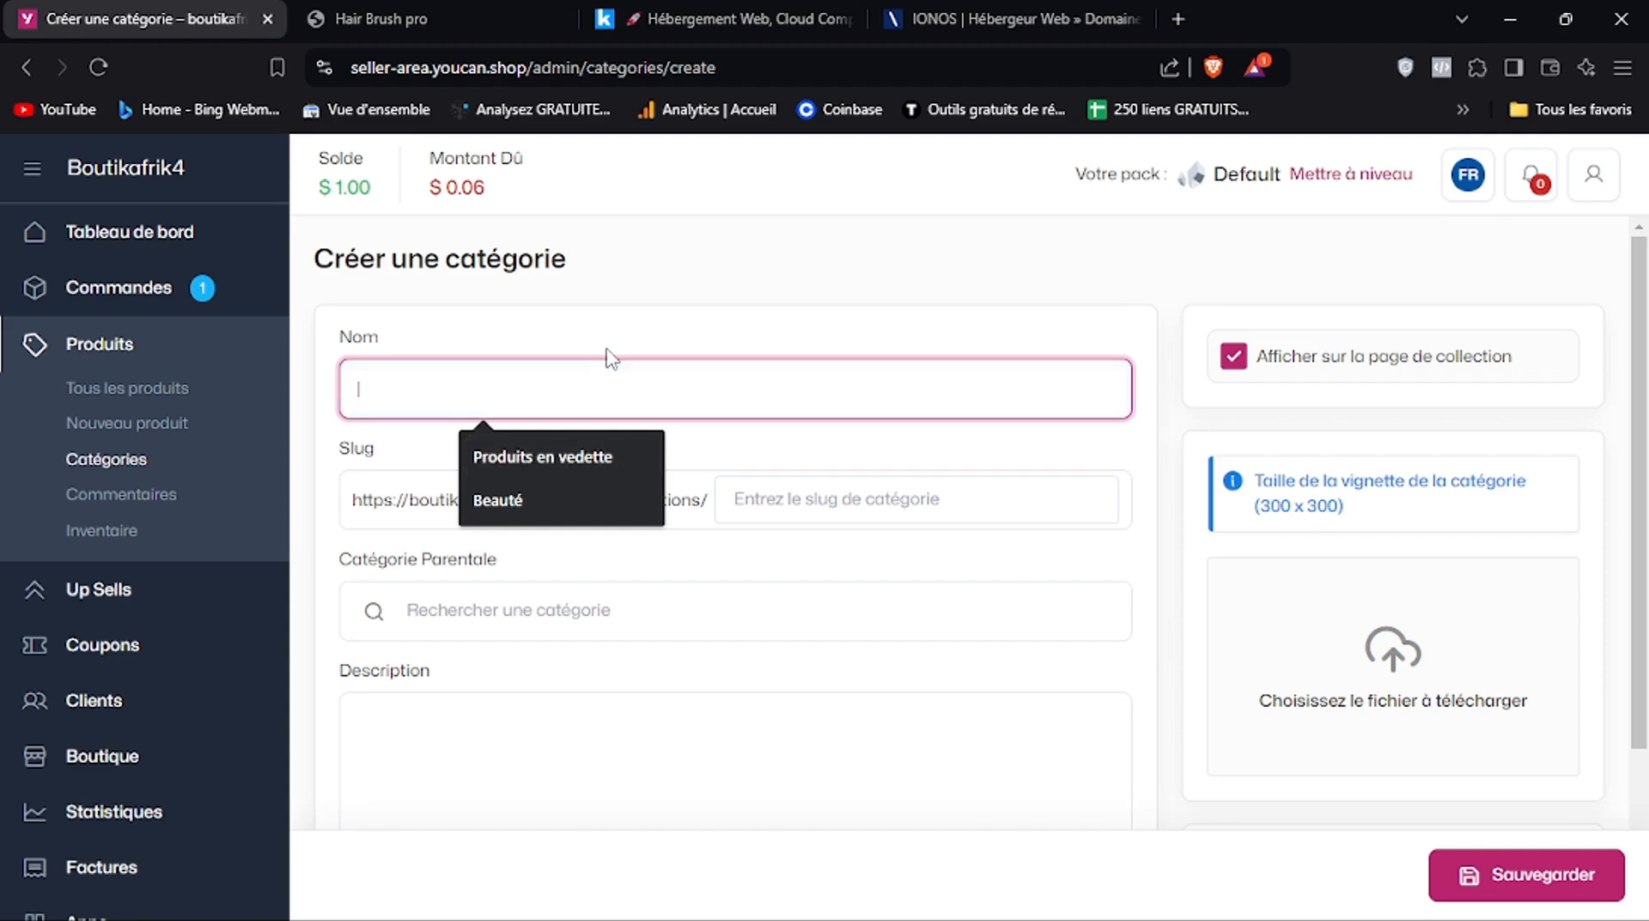
type("Sang")
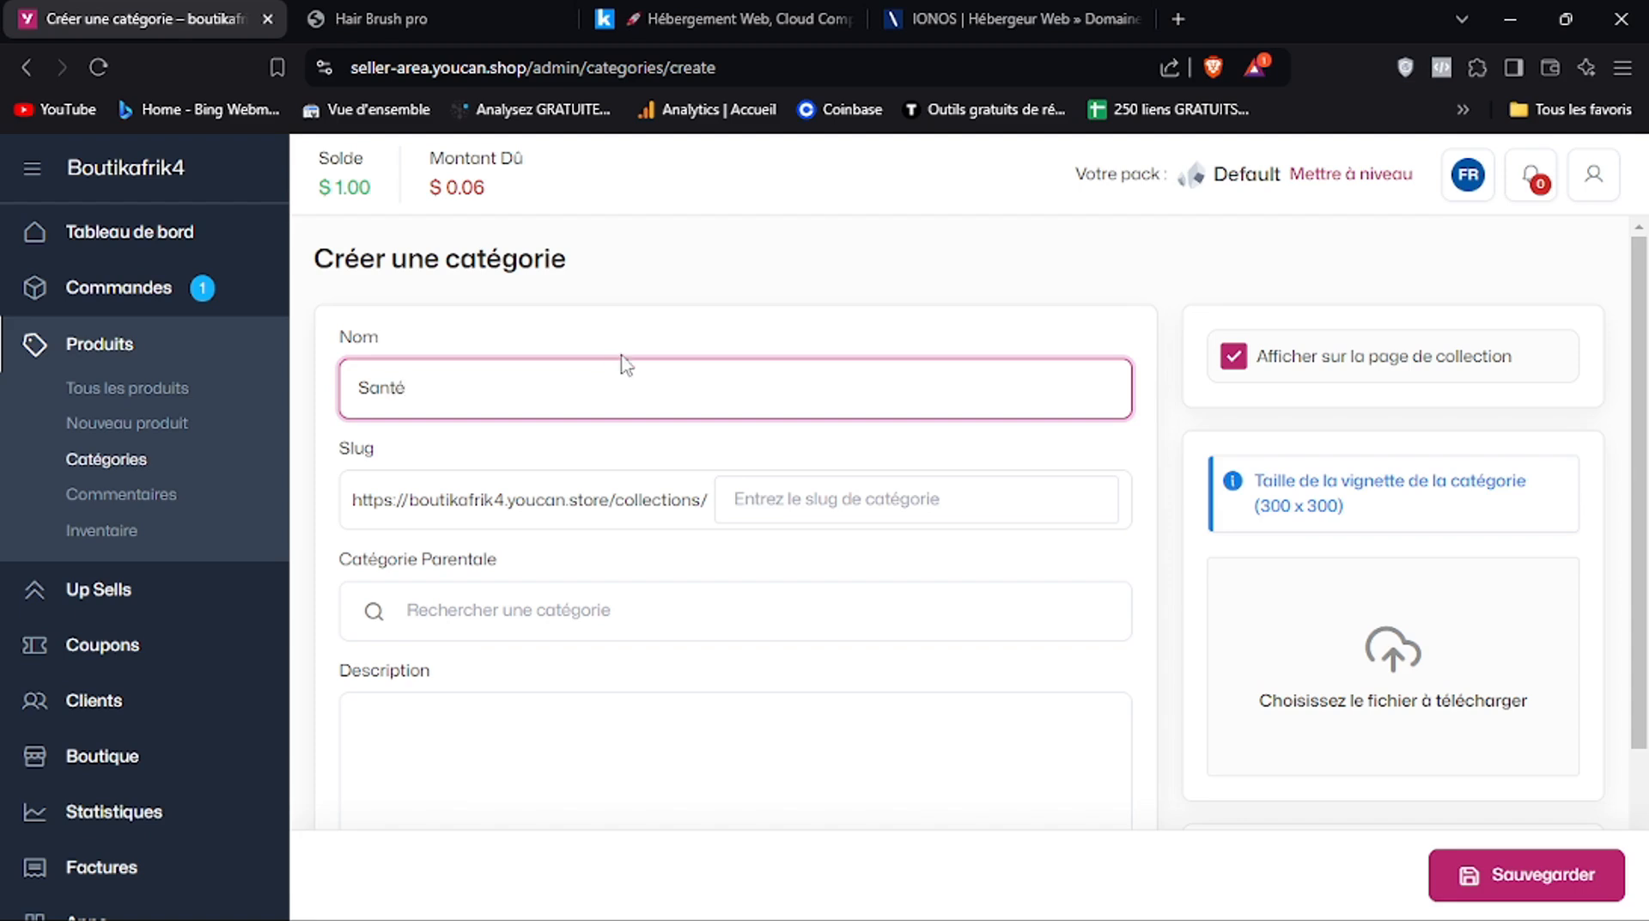
left_click(881, 519)
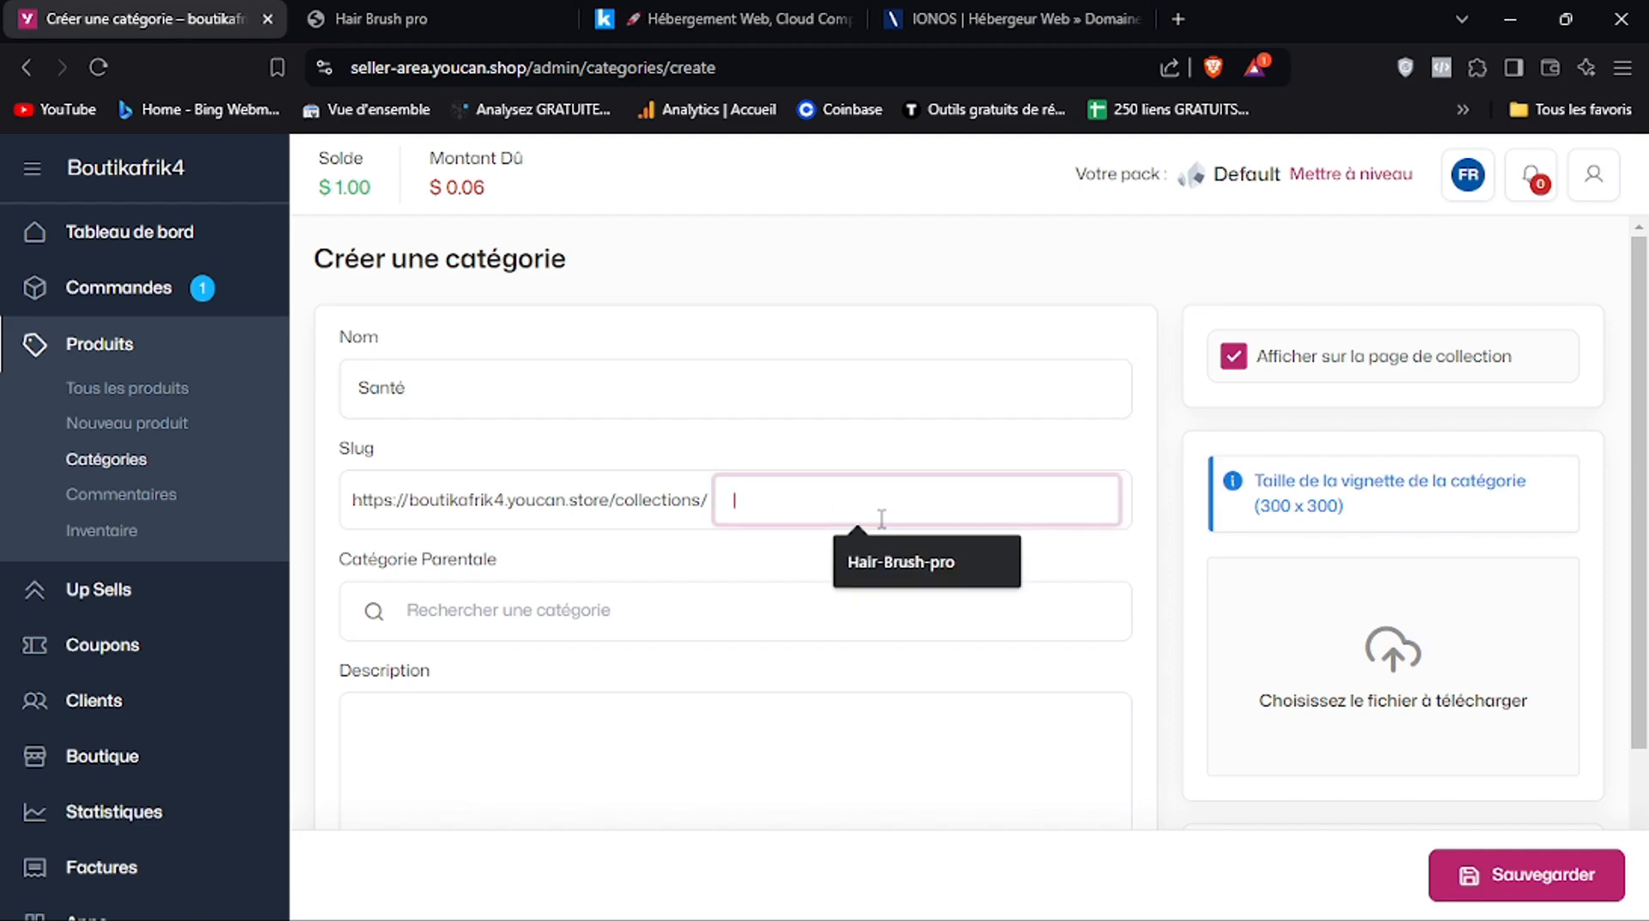
type("sante")
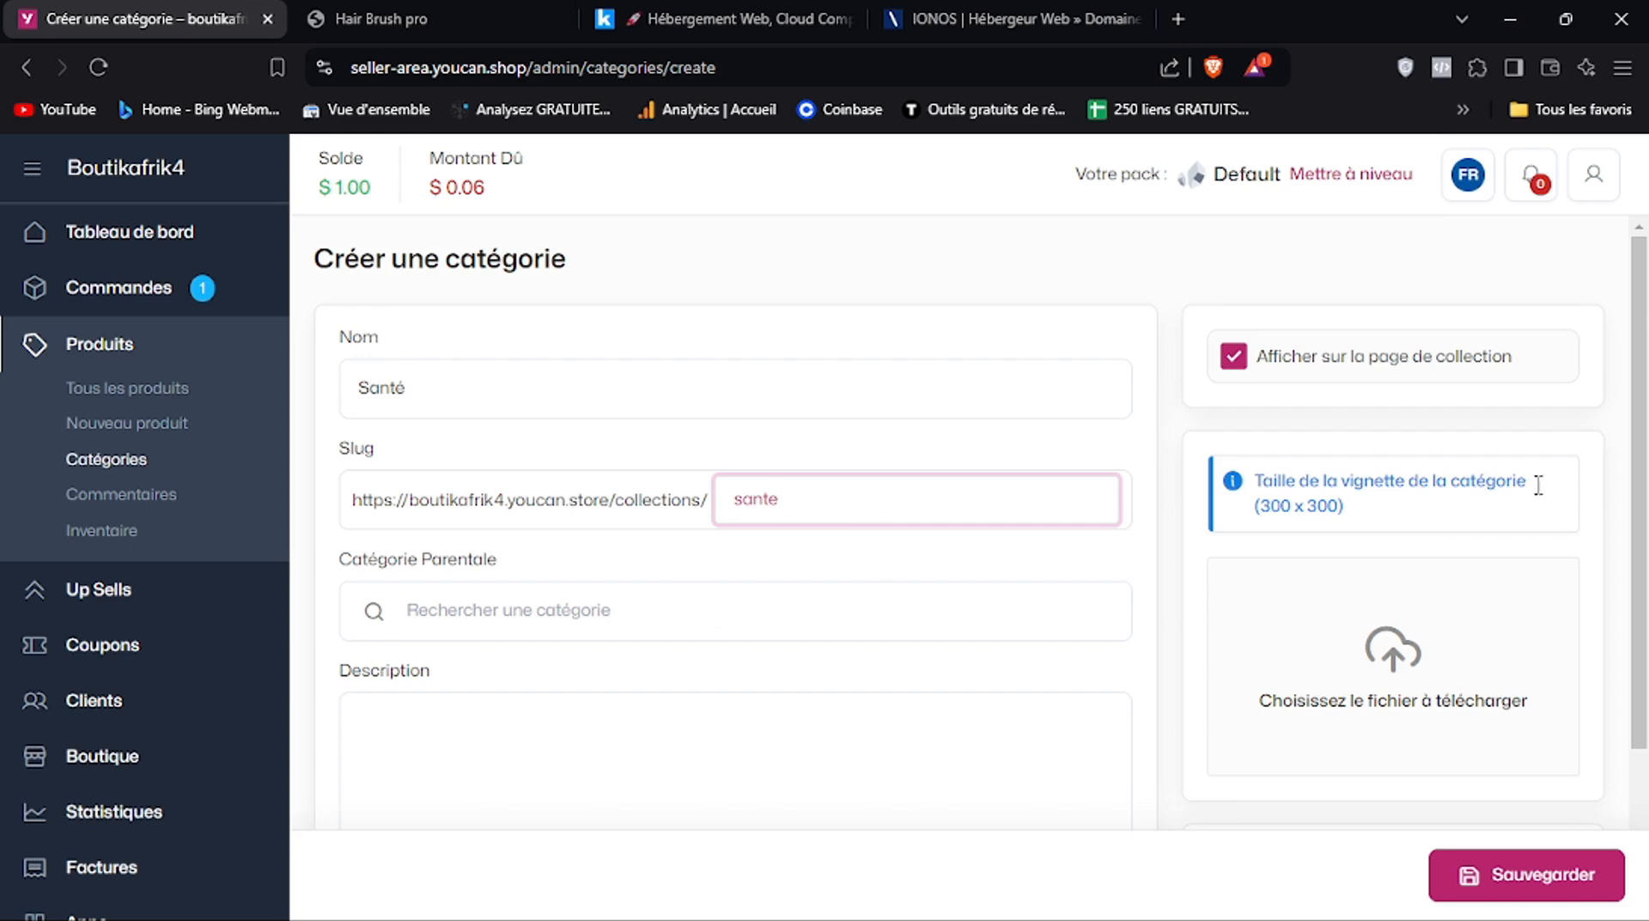
left_click_drag(1646, 453, 1642, 488)
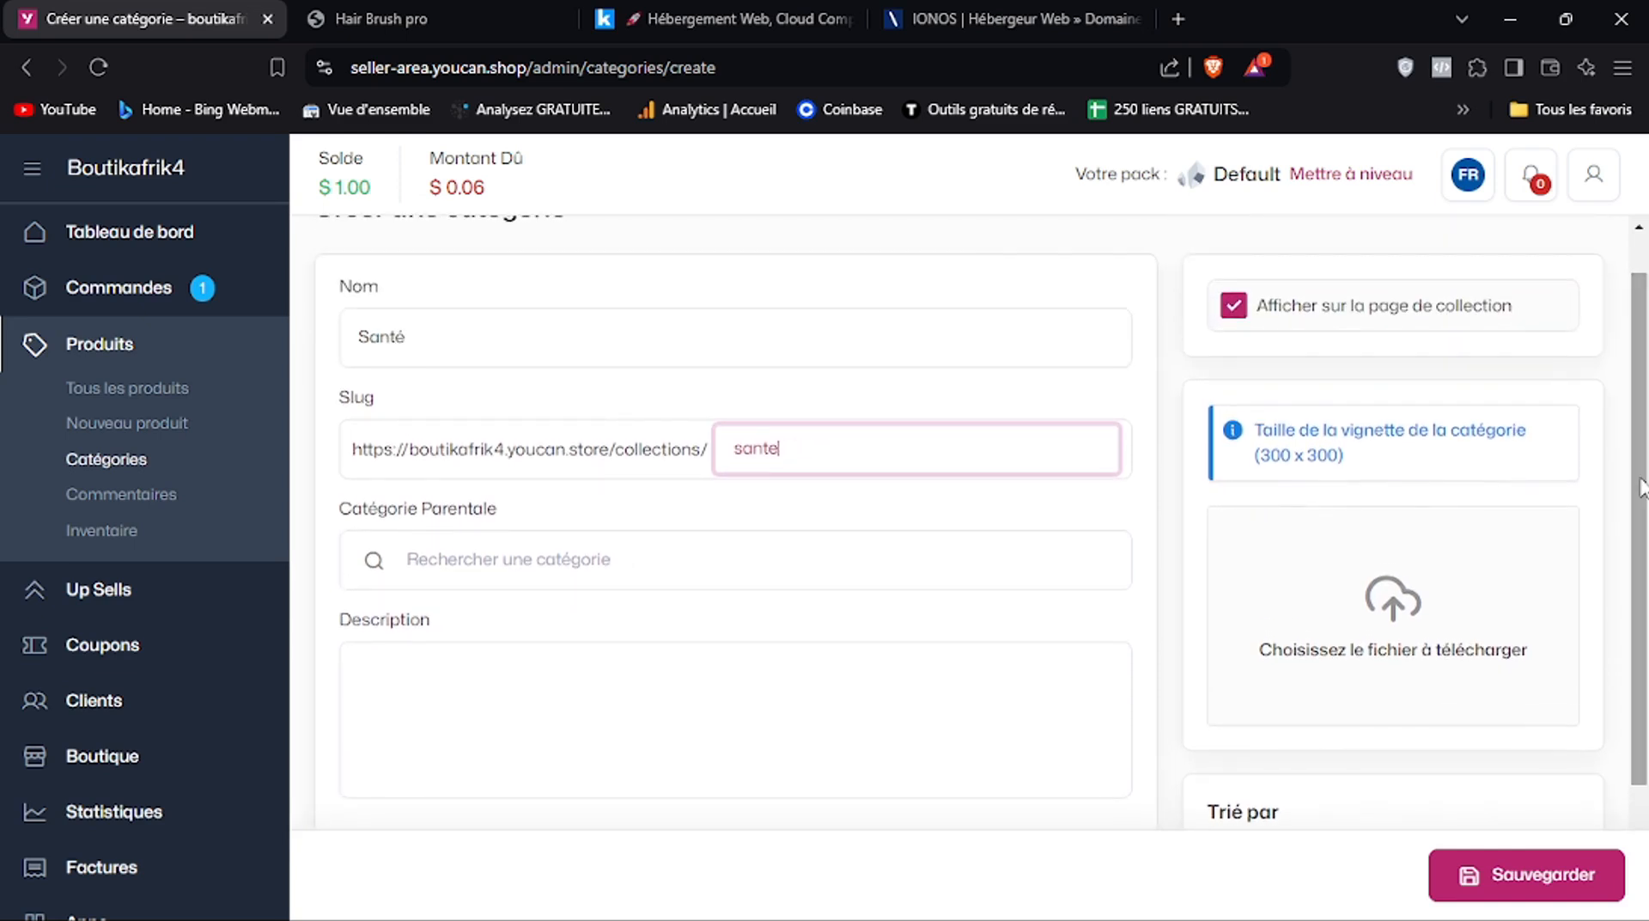
left_click(430, 4)
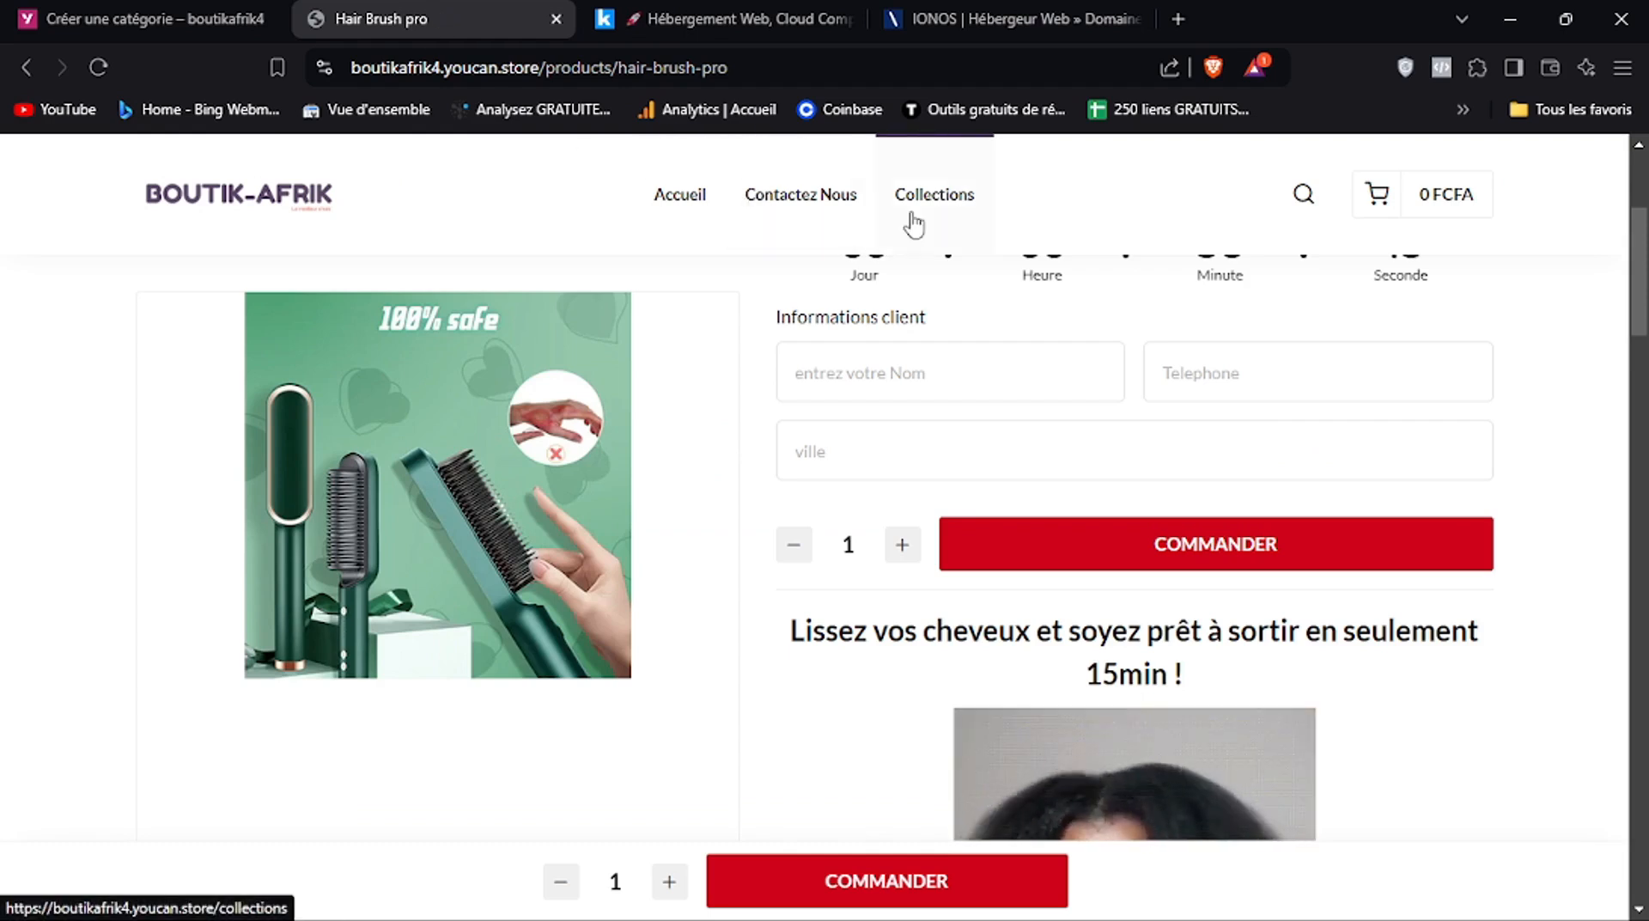
left_click(133, 15)
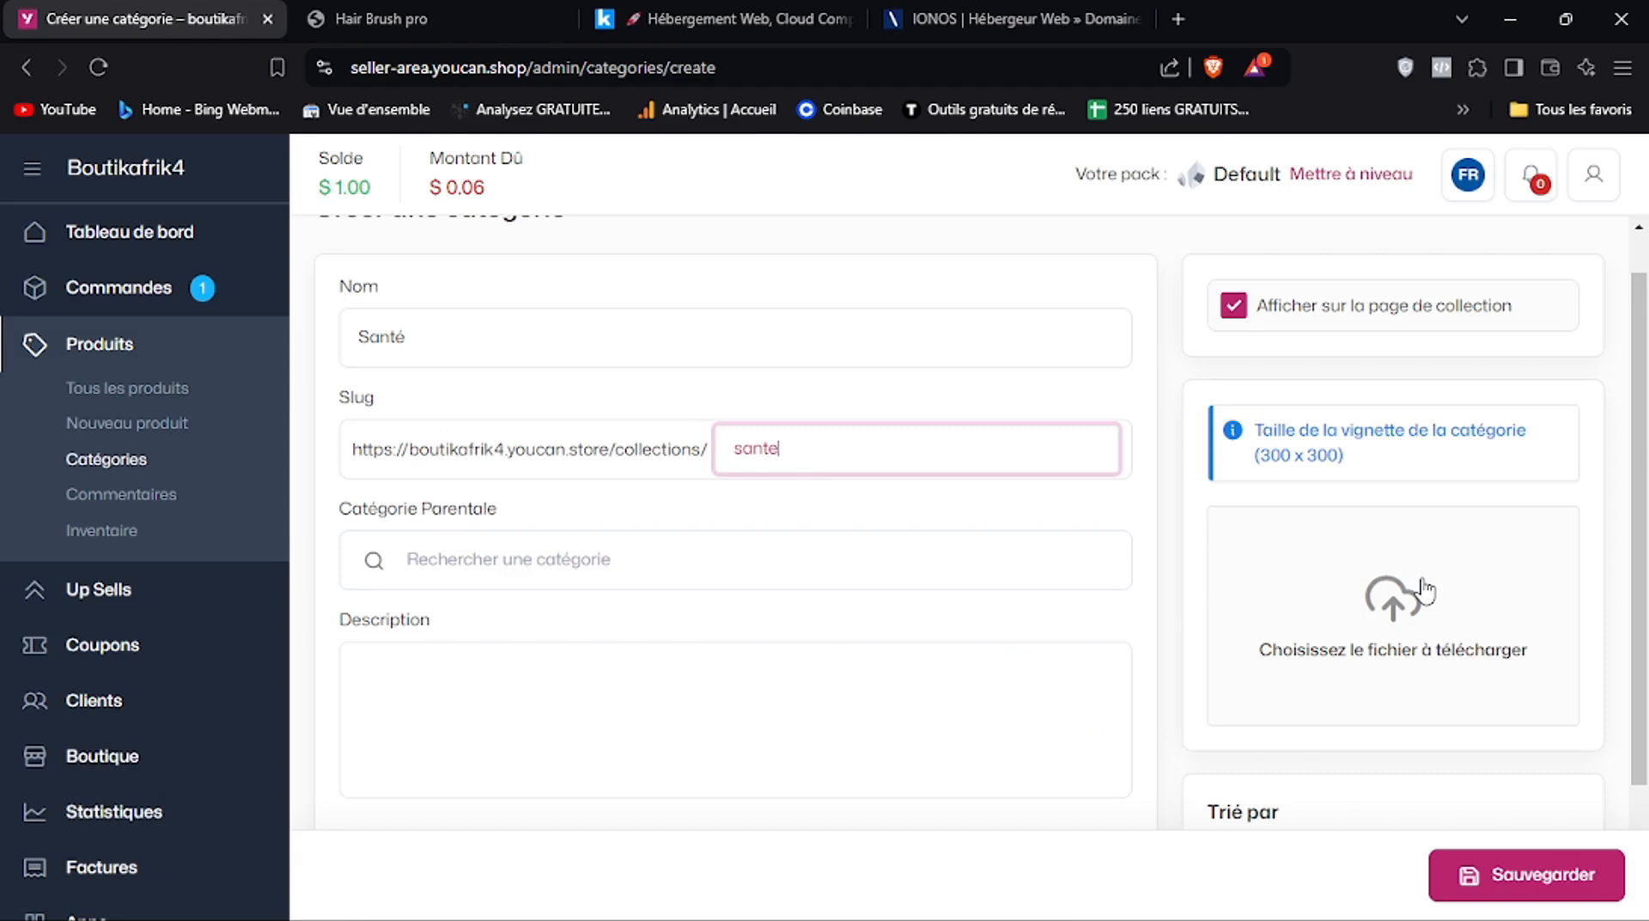
left_click(1393, 600)
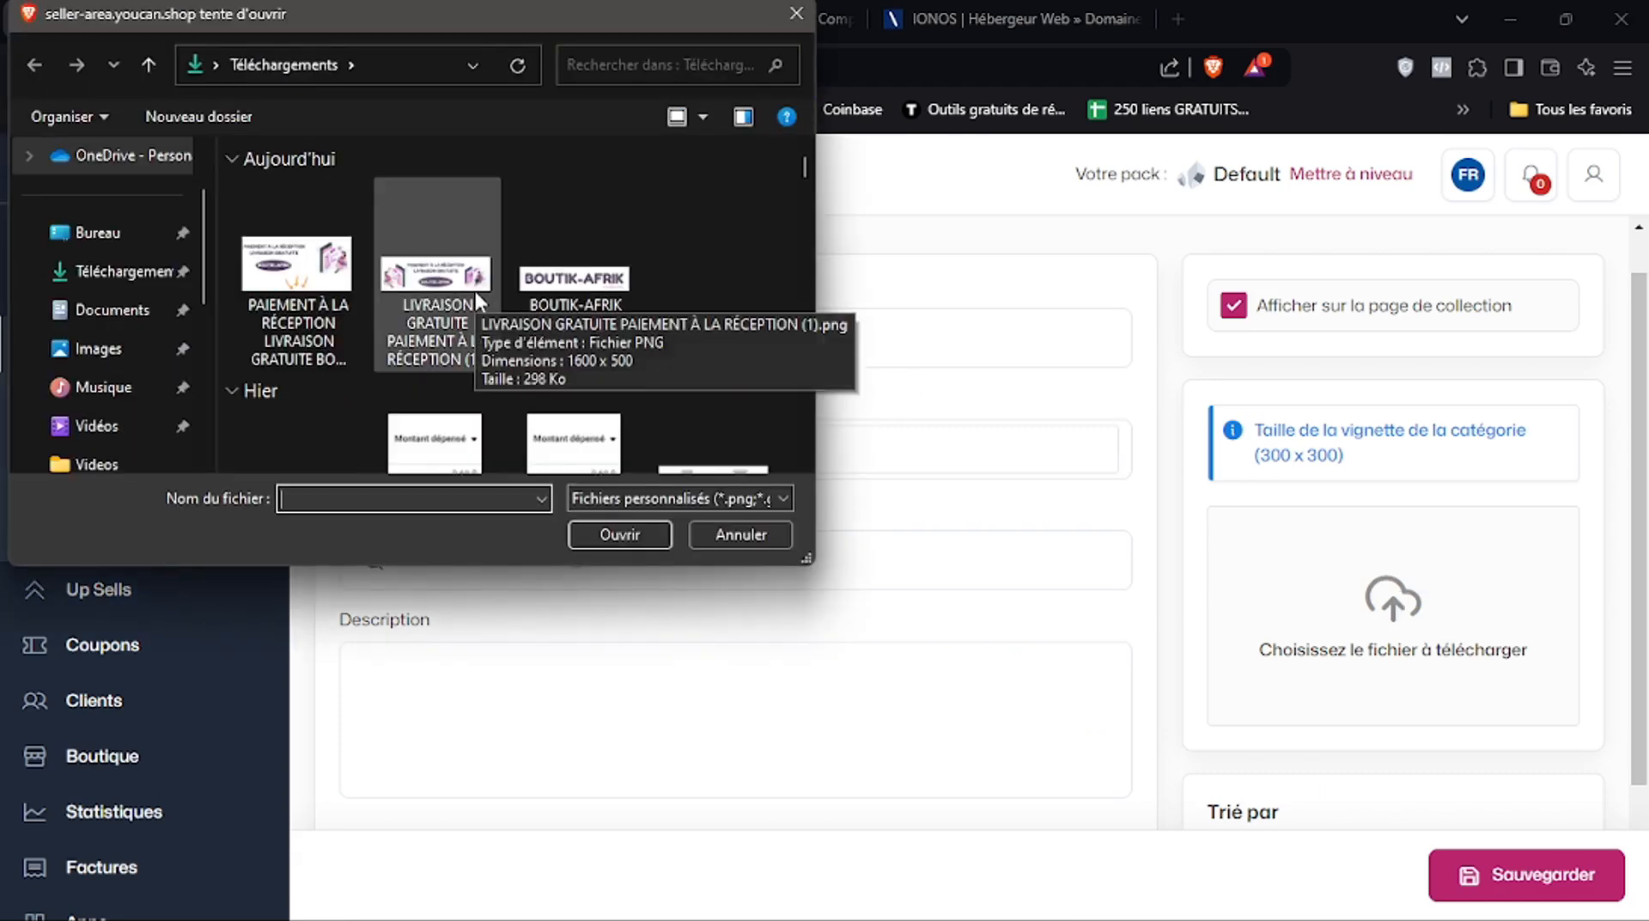
left_click(442, 446)
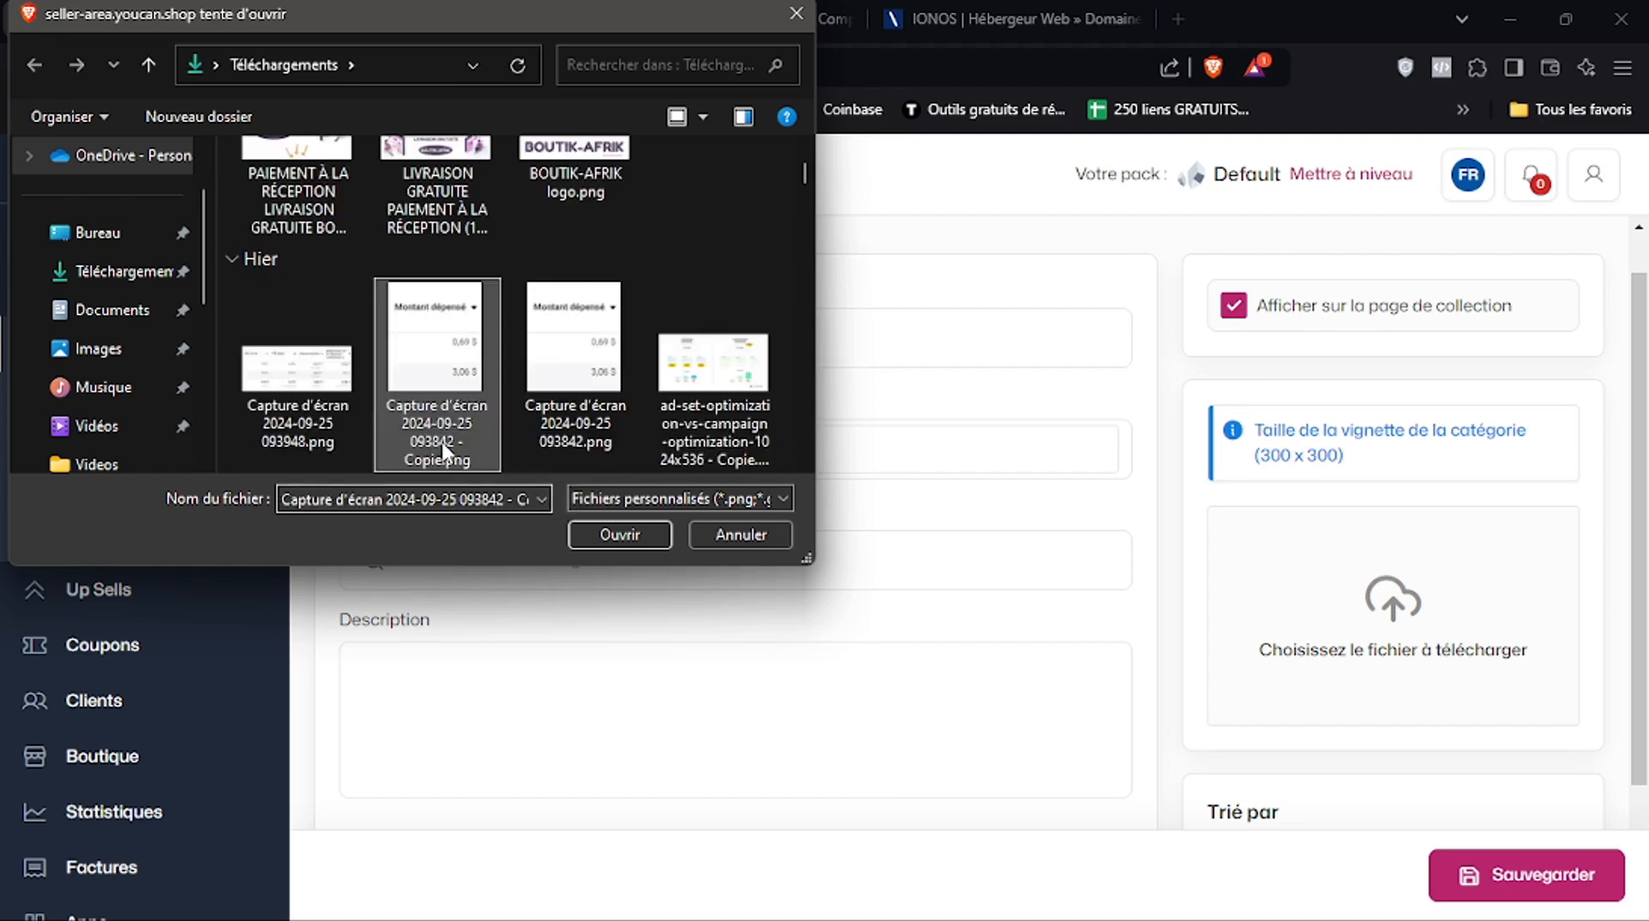
left_click(619, 534)
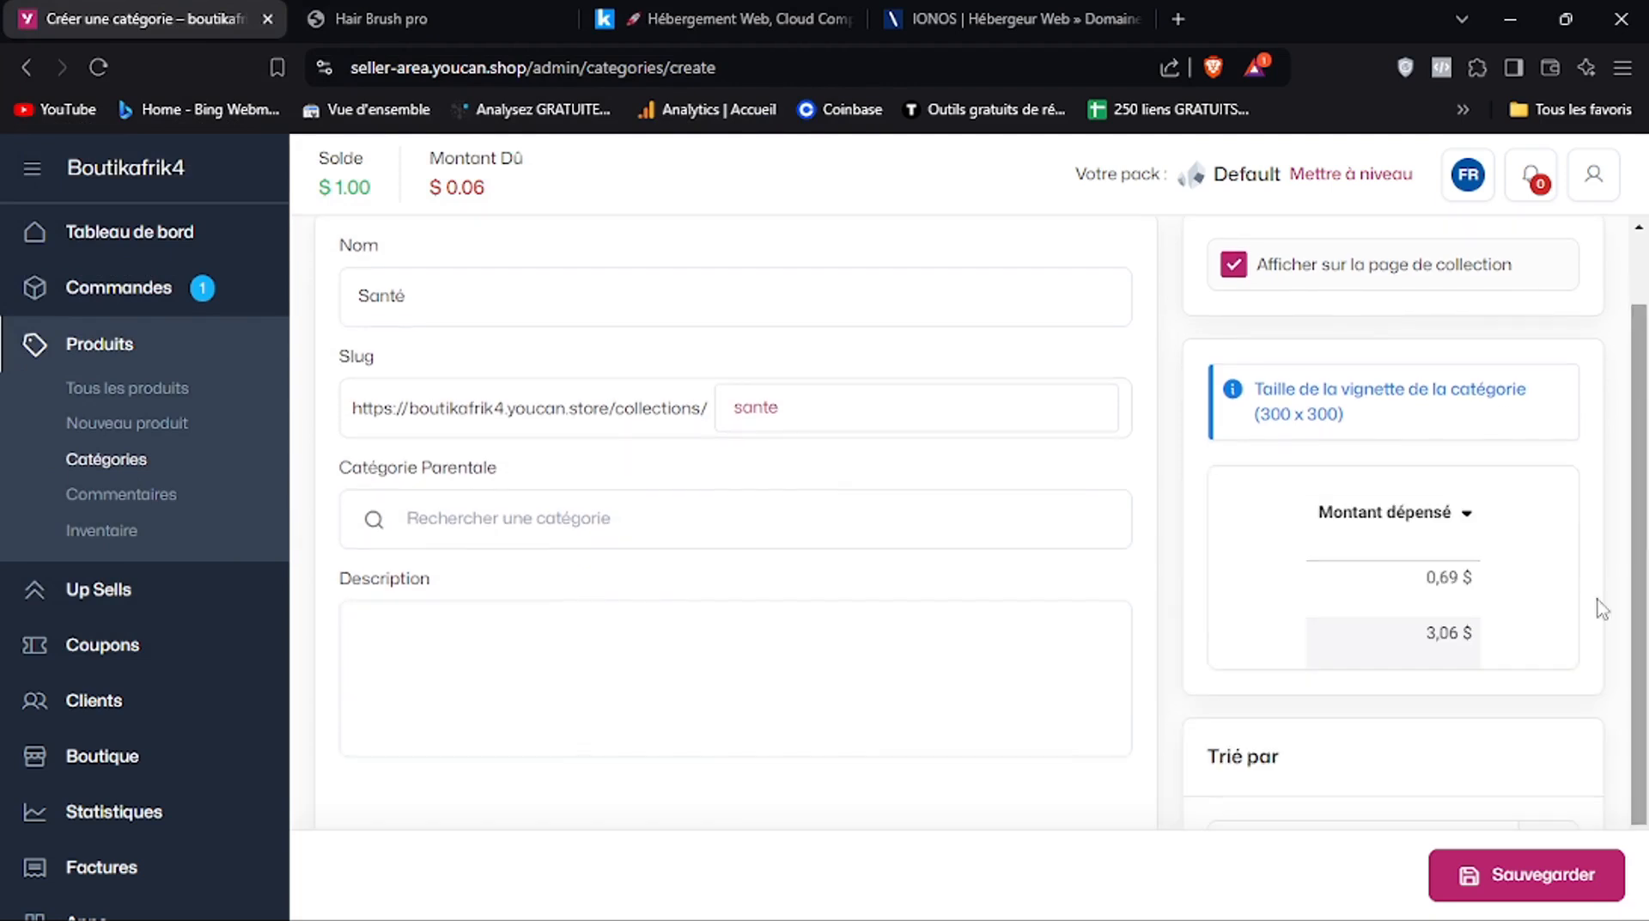
left_click(1484, 881)
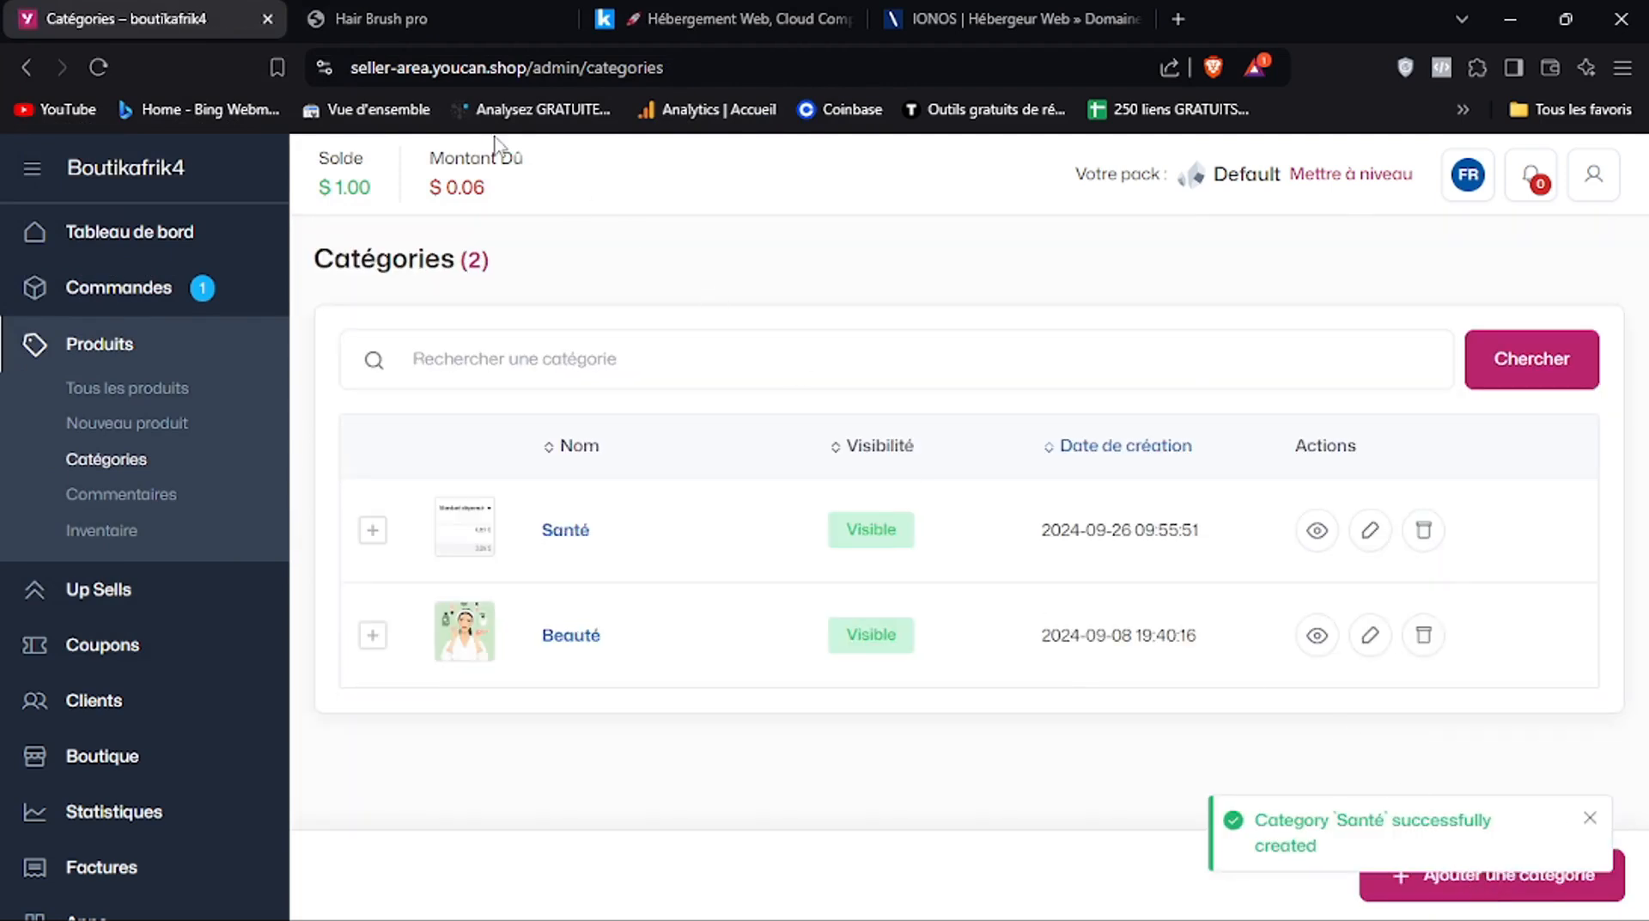
Check the store's Collections page for the Santé category and open its collection page
left_click(407, 20)
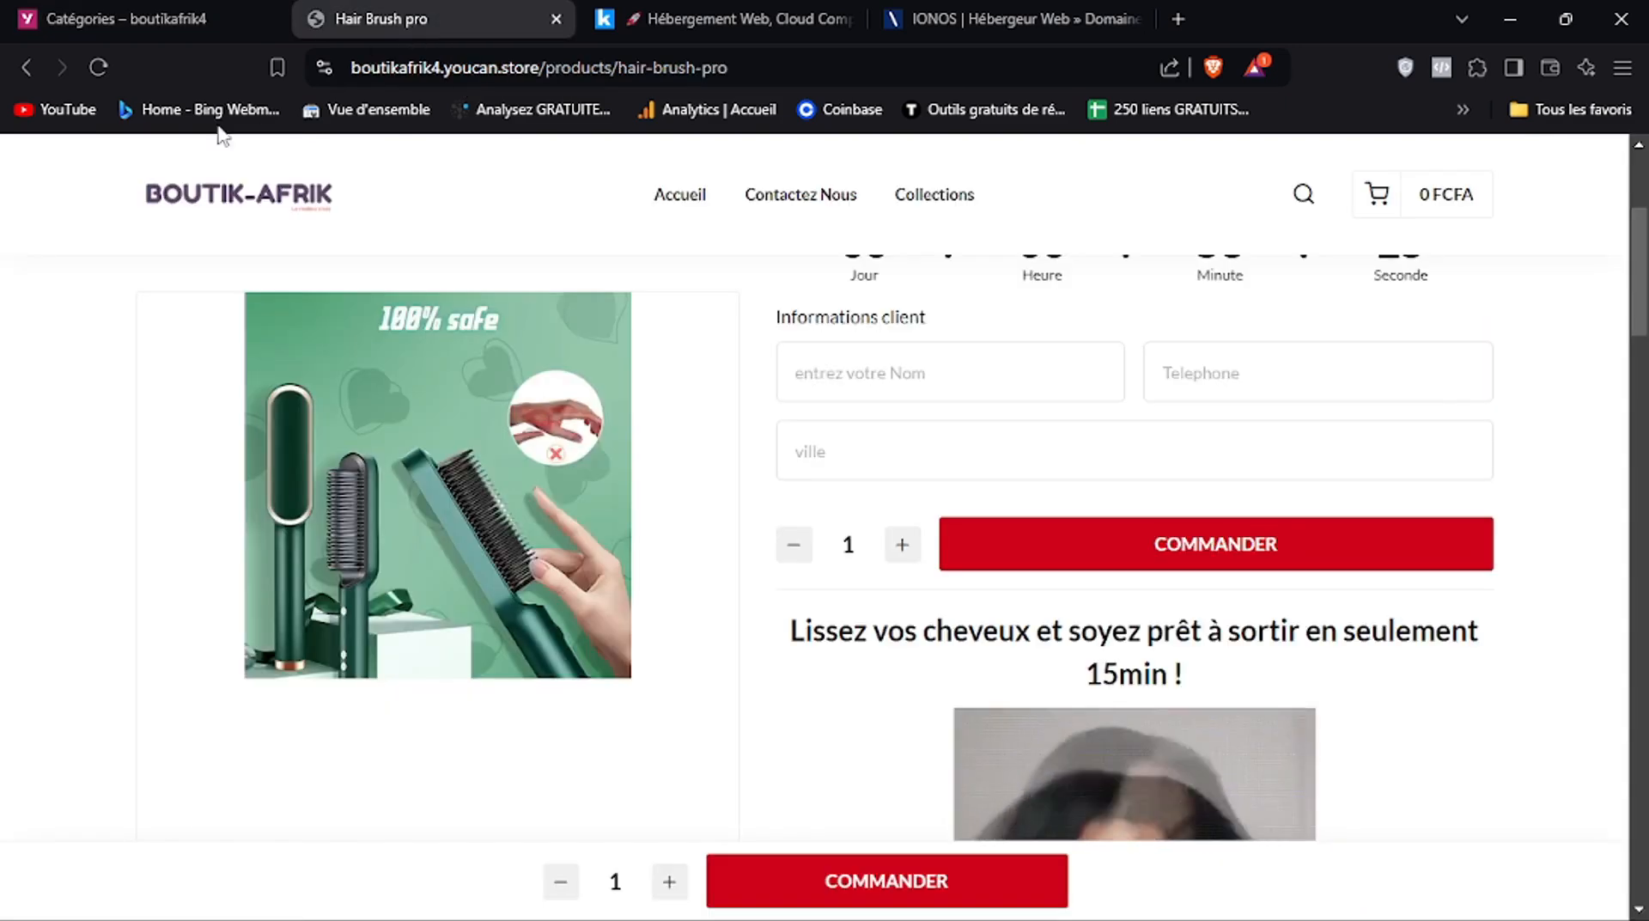
left_click(903, 205)
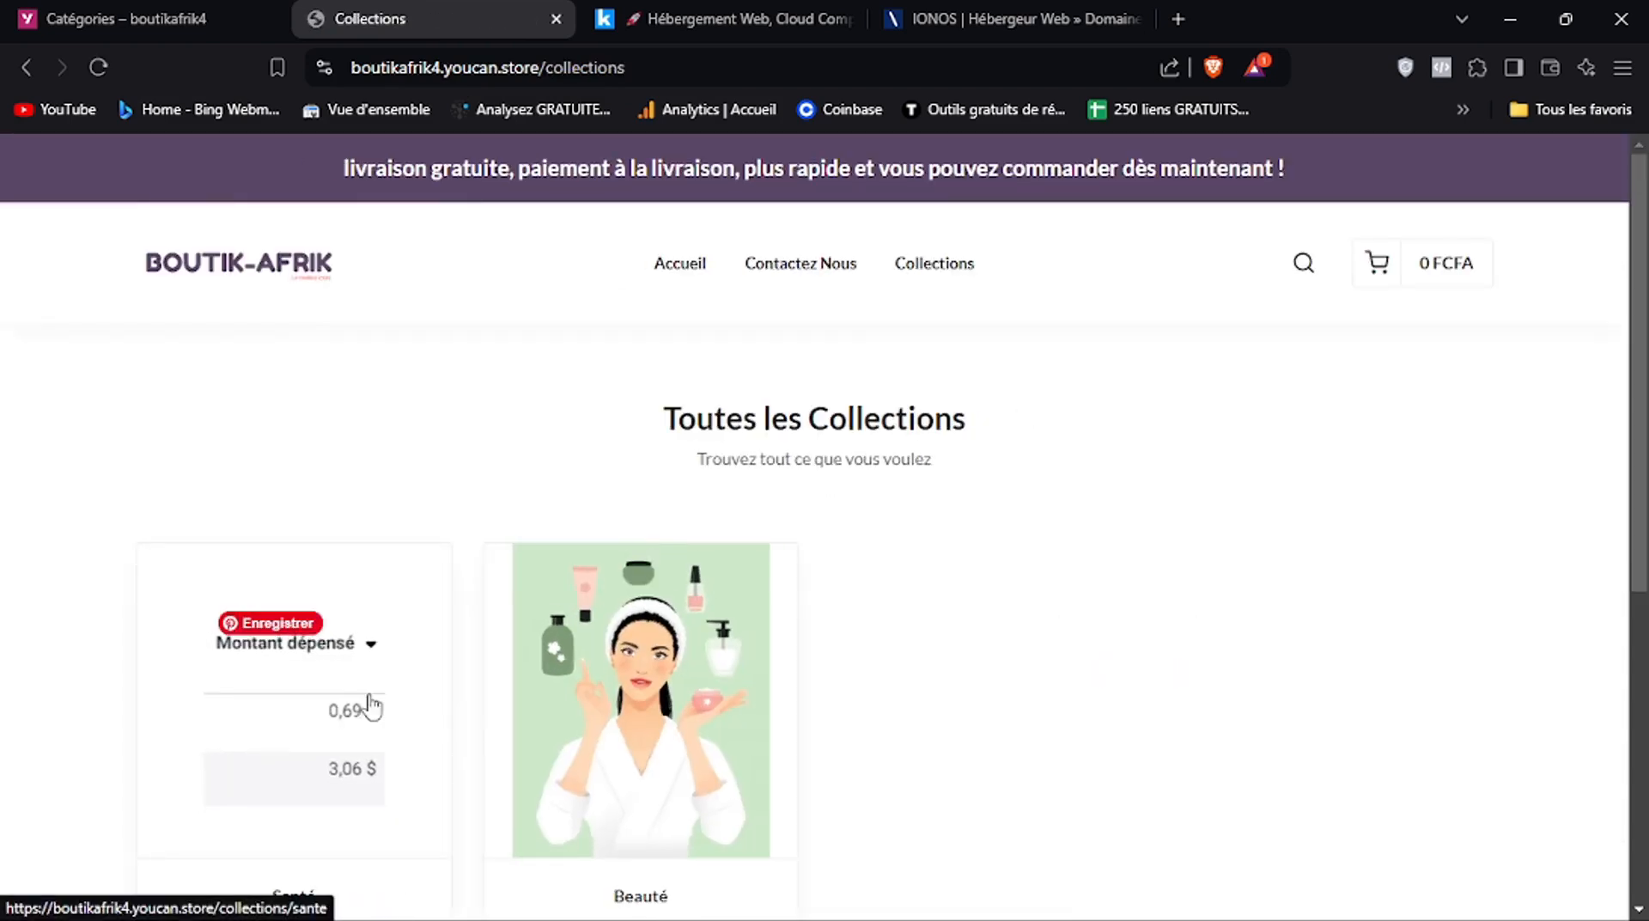
left_click(1643, 620)
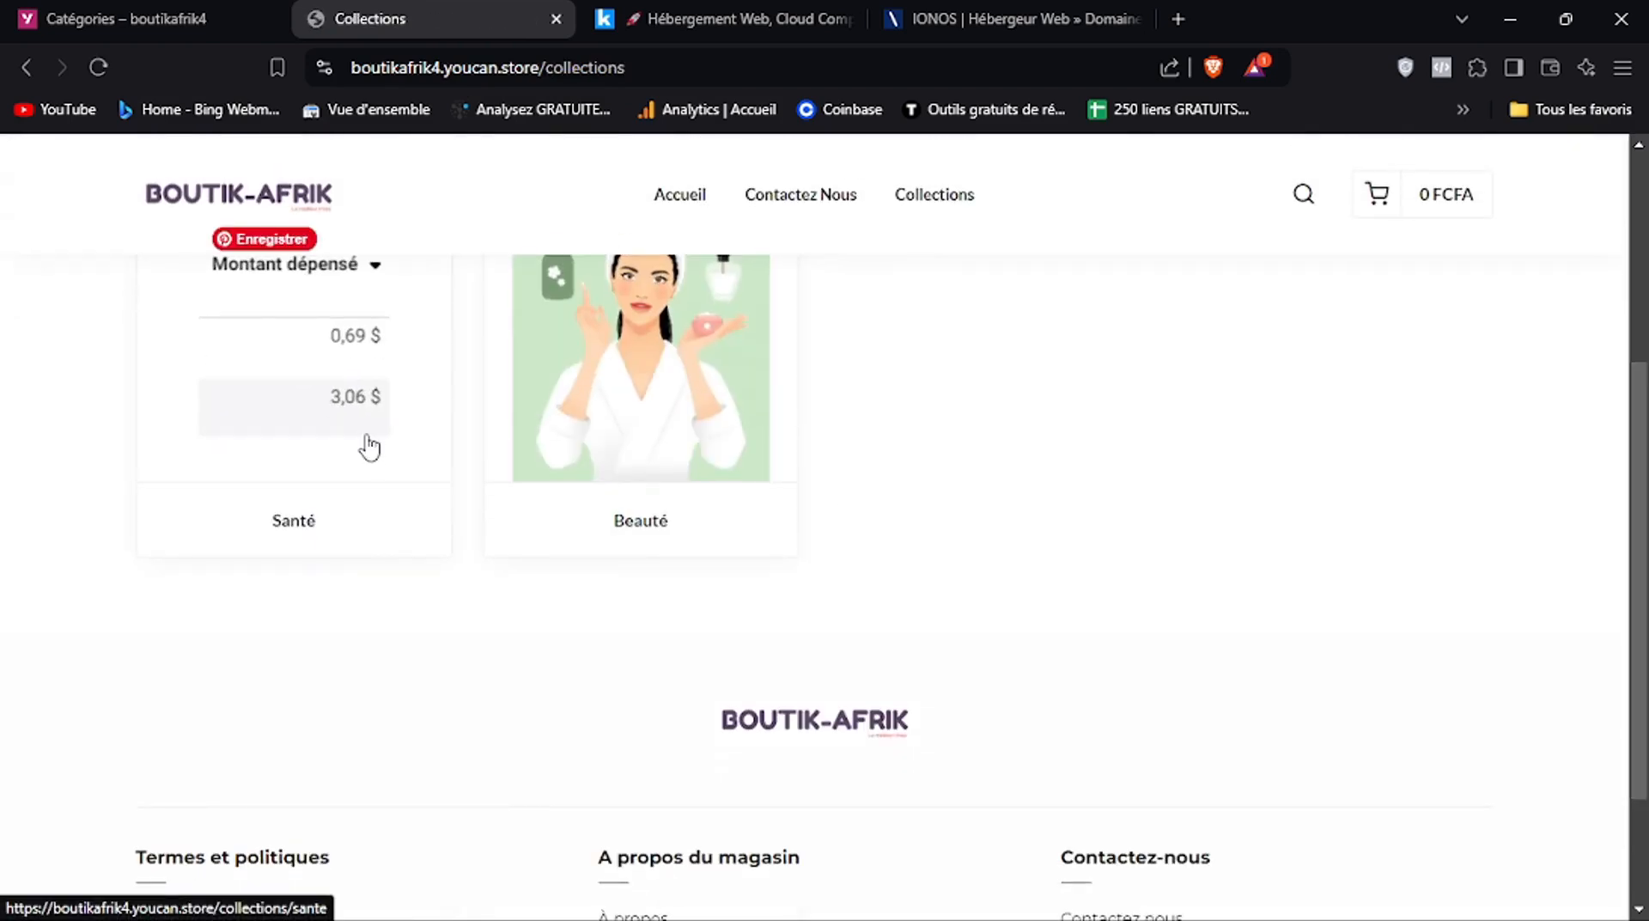
left_click(367, 445)
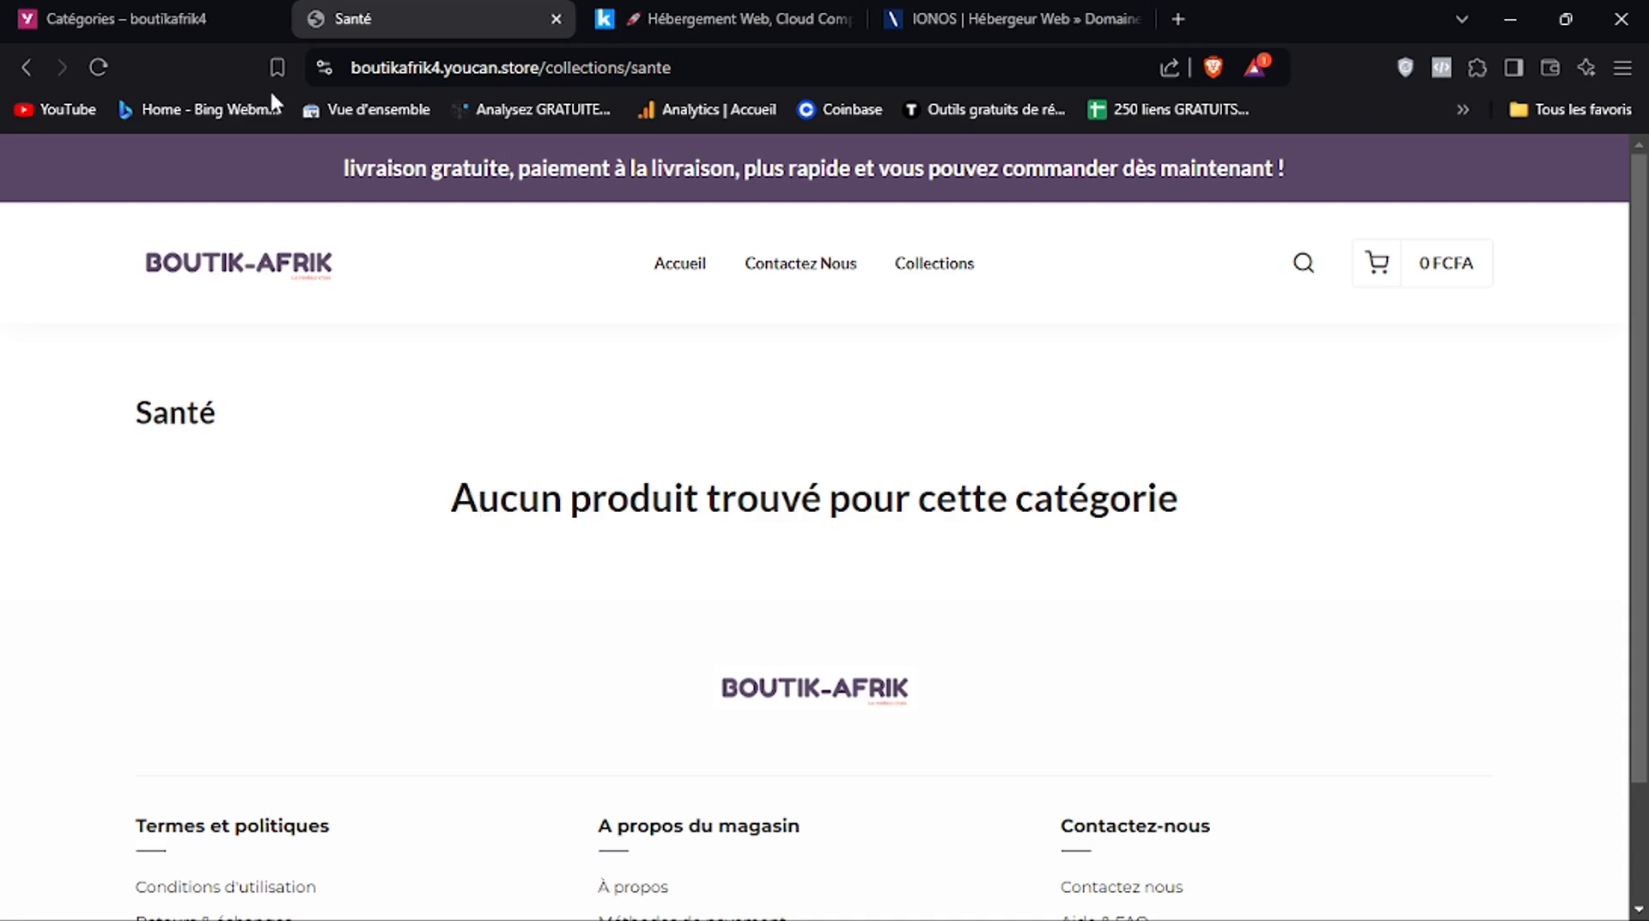
Go to the store's products and start a new product named Seche Cheveux with the slug sèche-cheveux
left_click(202, 18)
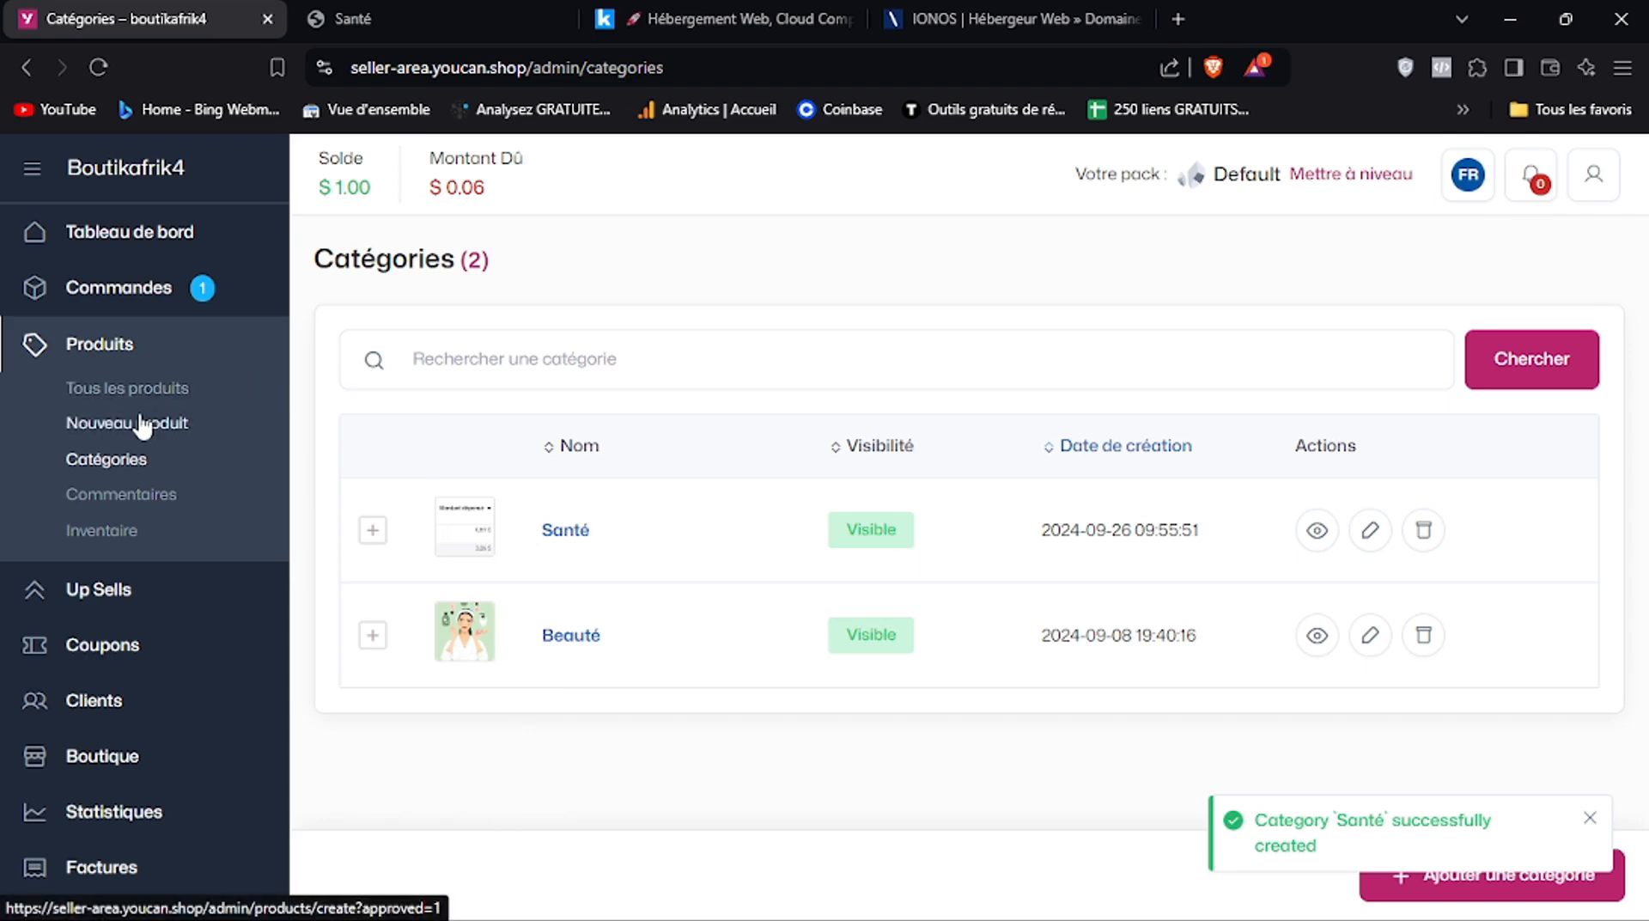
left_click(136, 390)
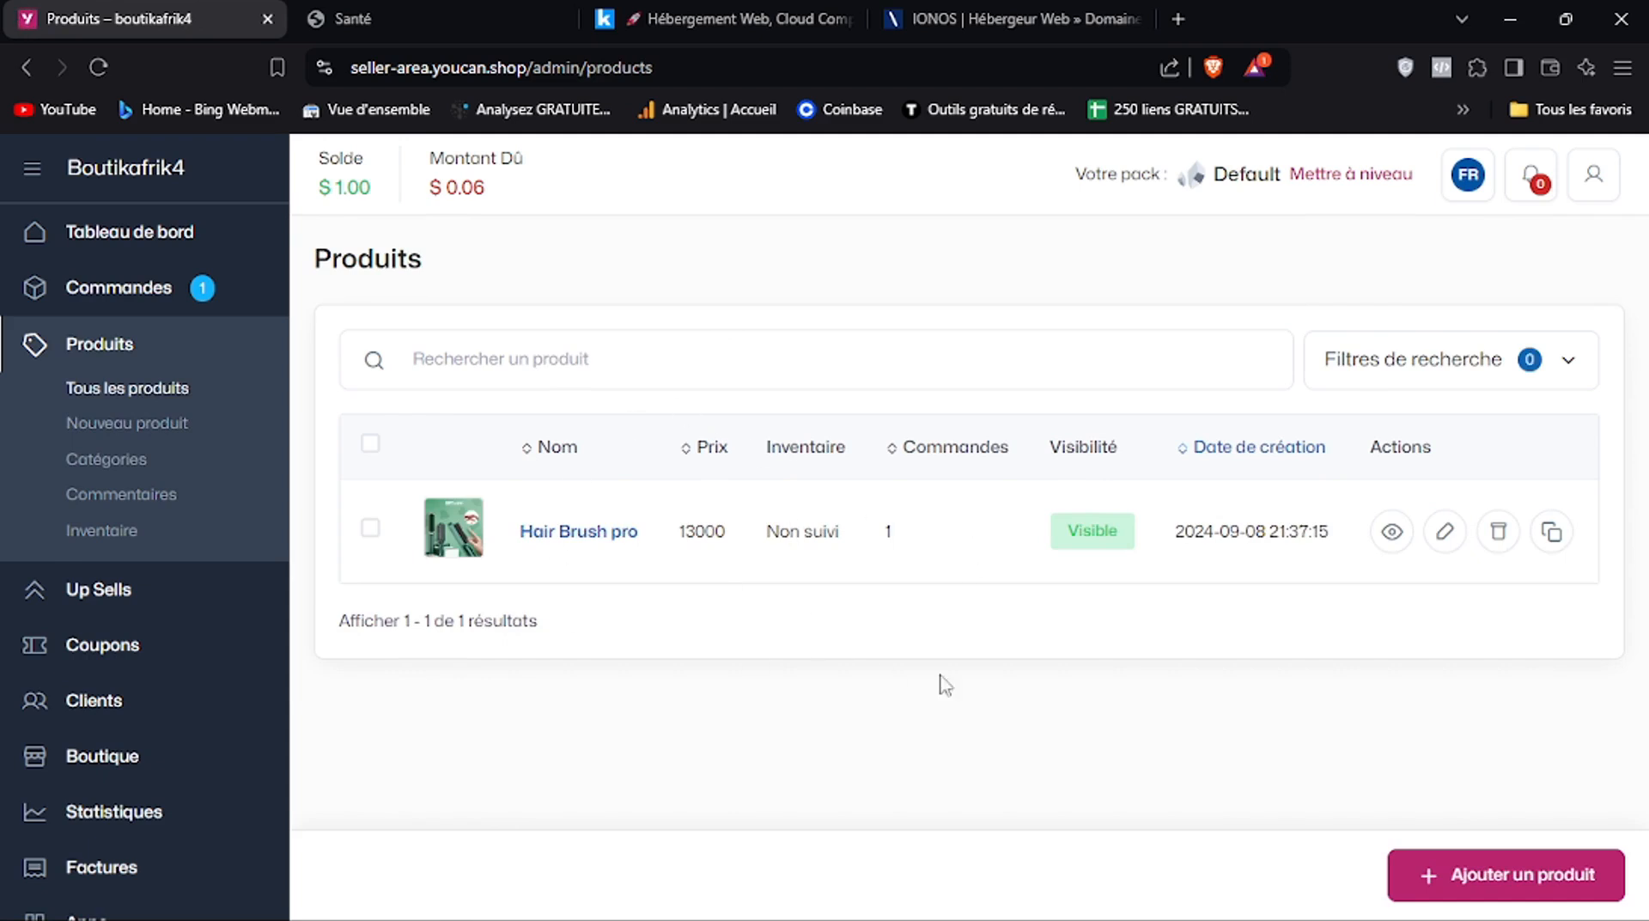
left_click(184, 425)
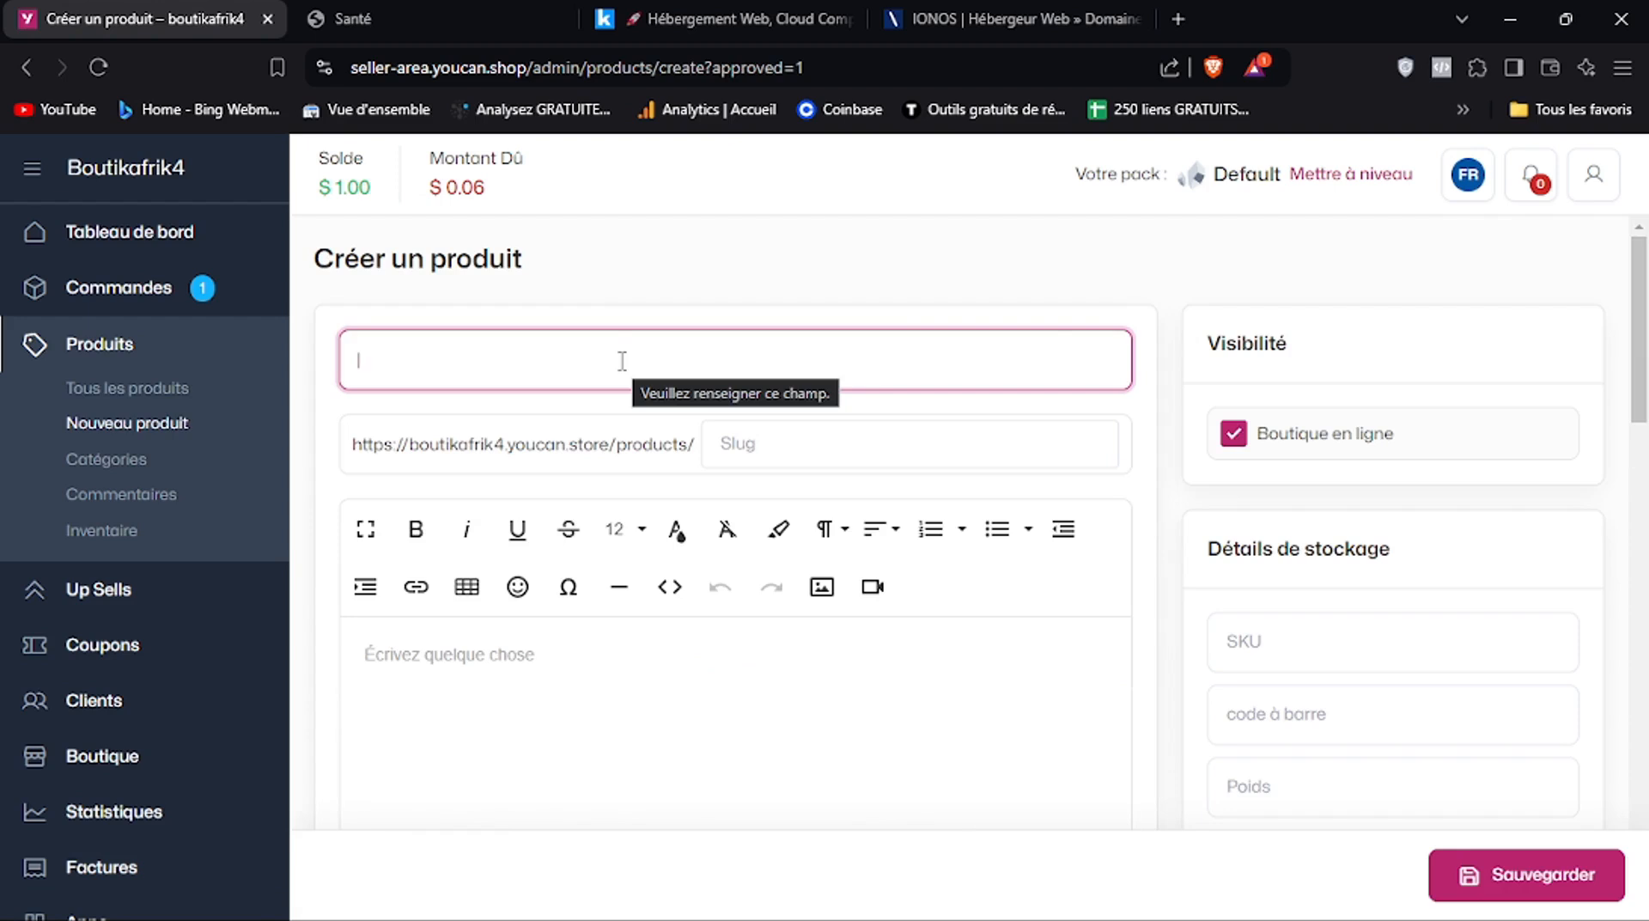
type("Seche Cheveux")
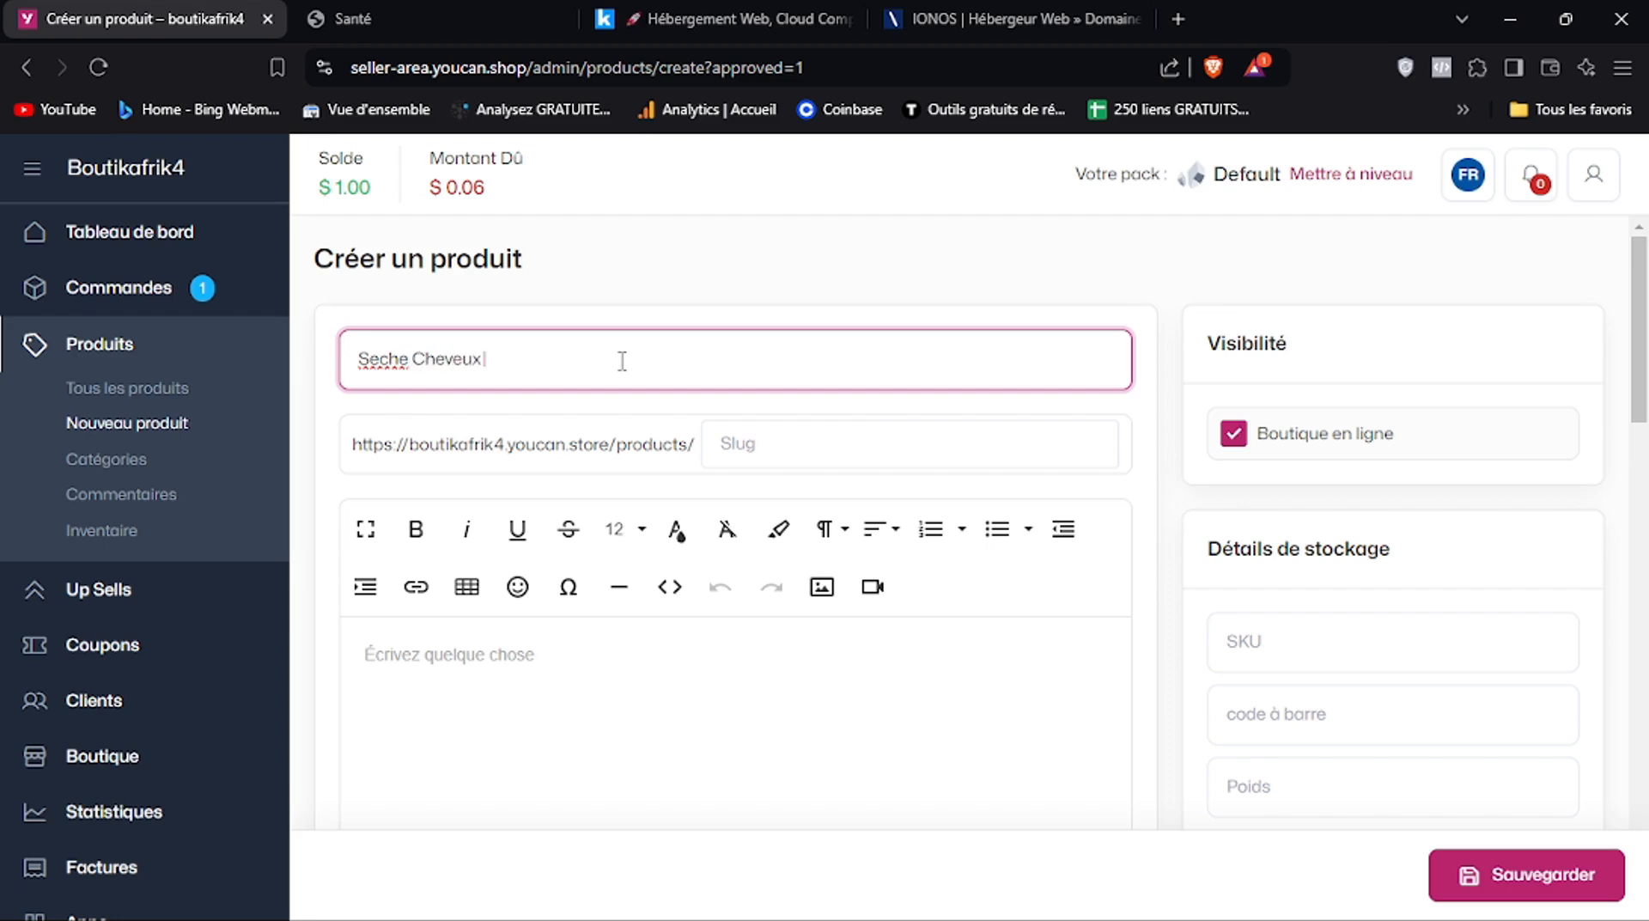
left_click(745, 436)
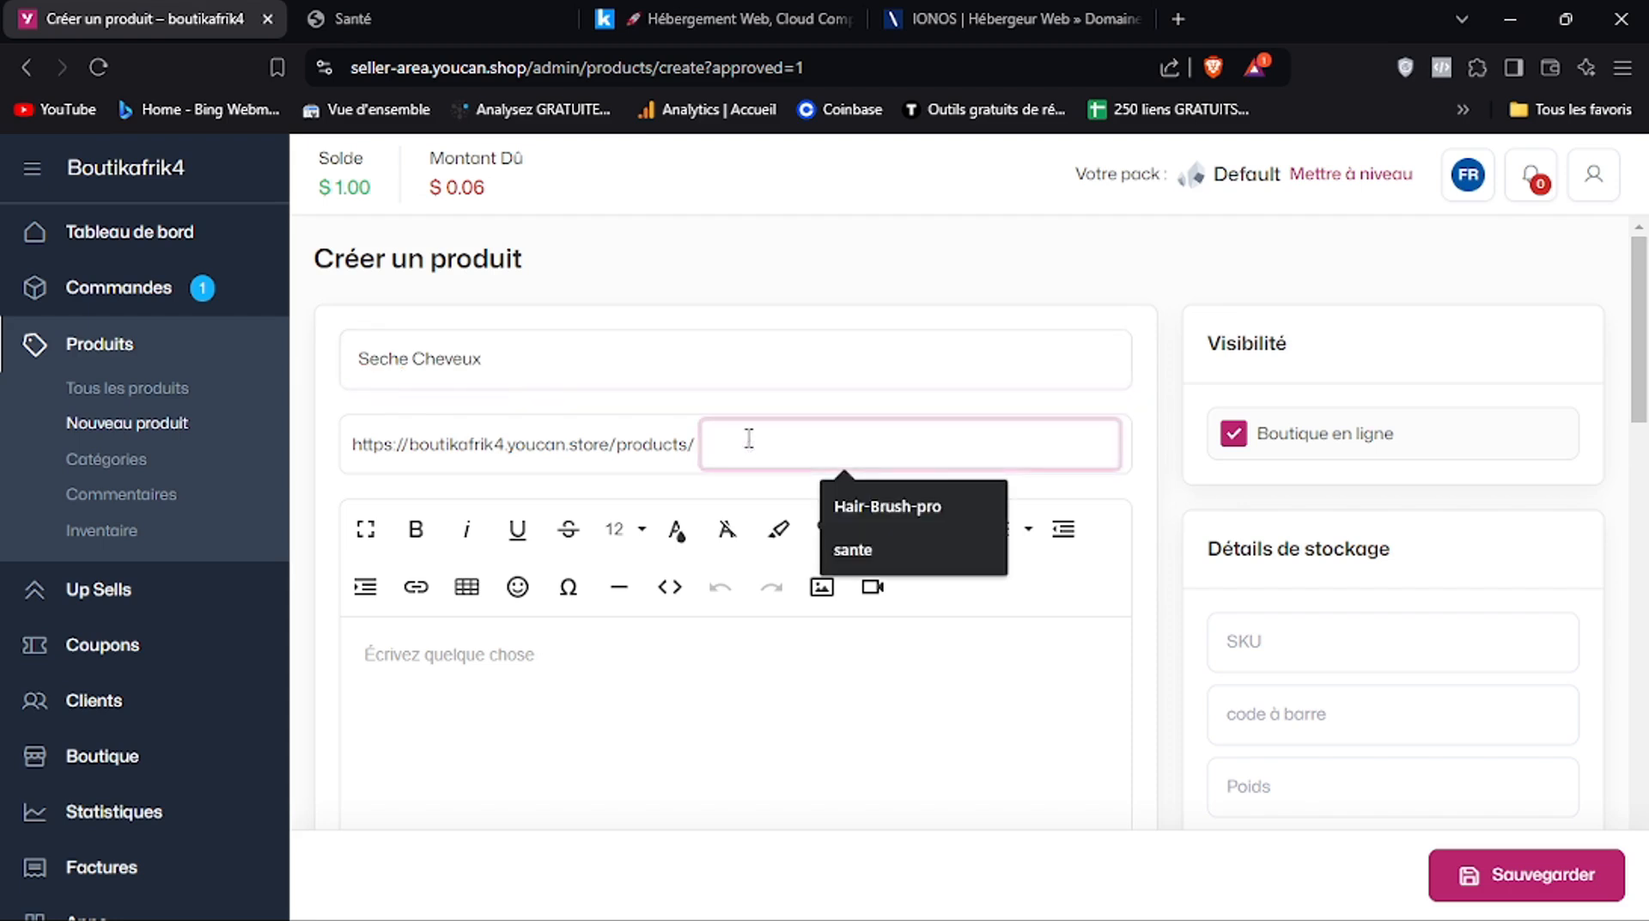
type("seche")
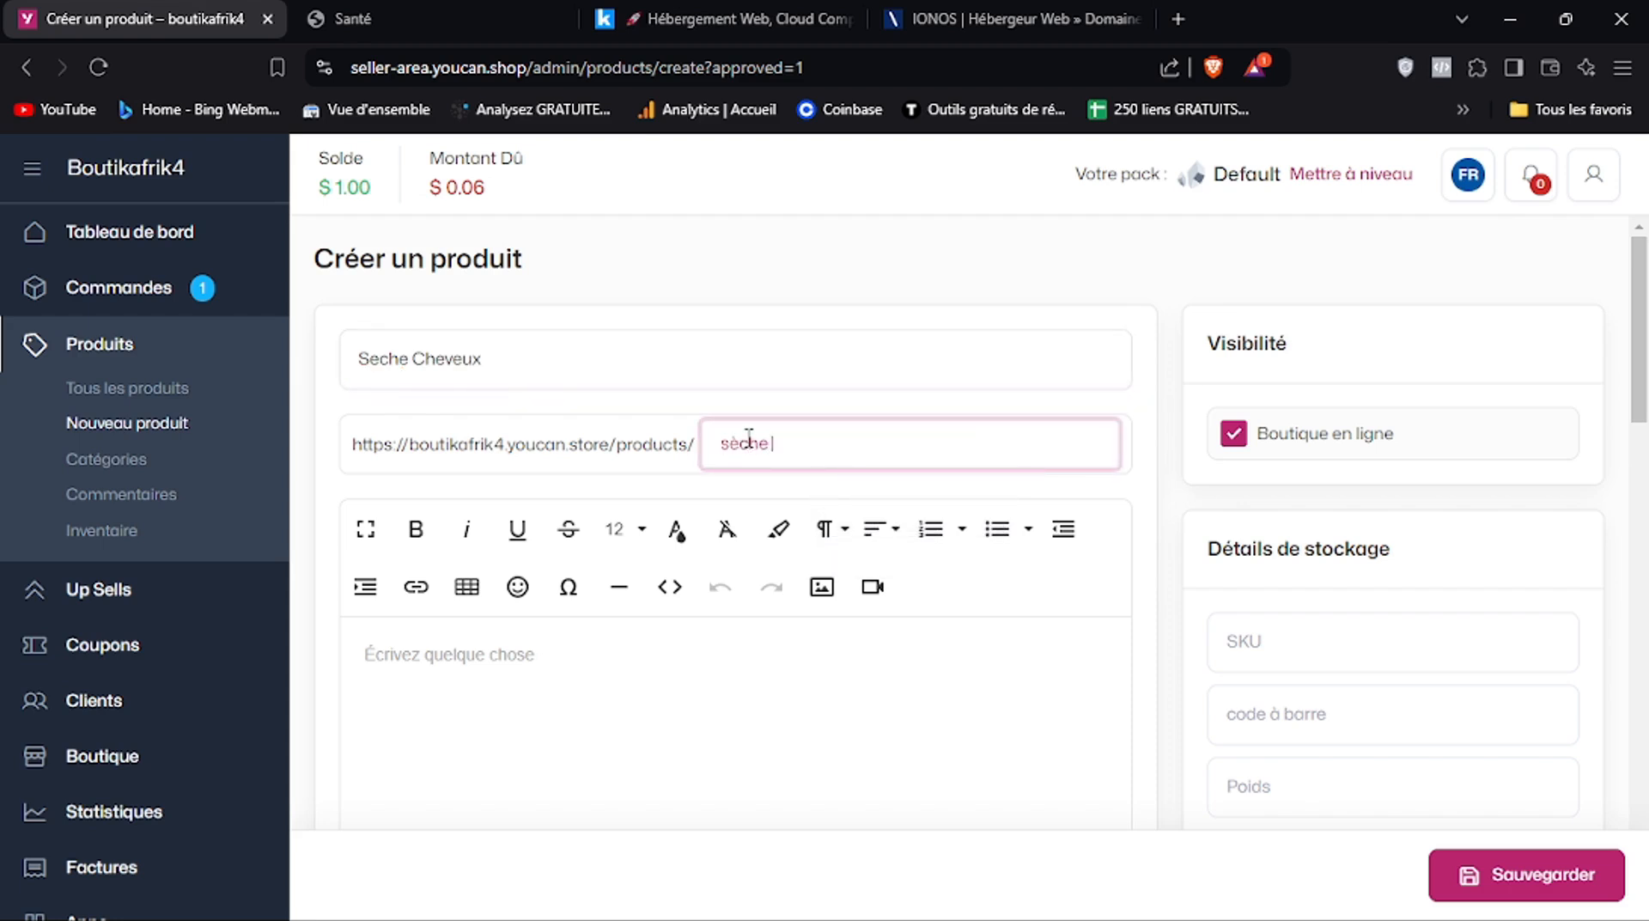
type(" cheveux")
left_click(771, 445)
left_click(930, 407)
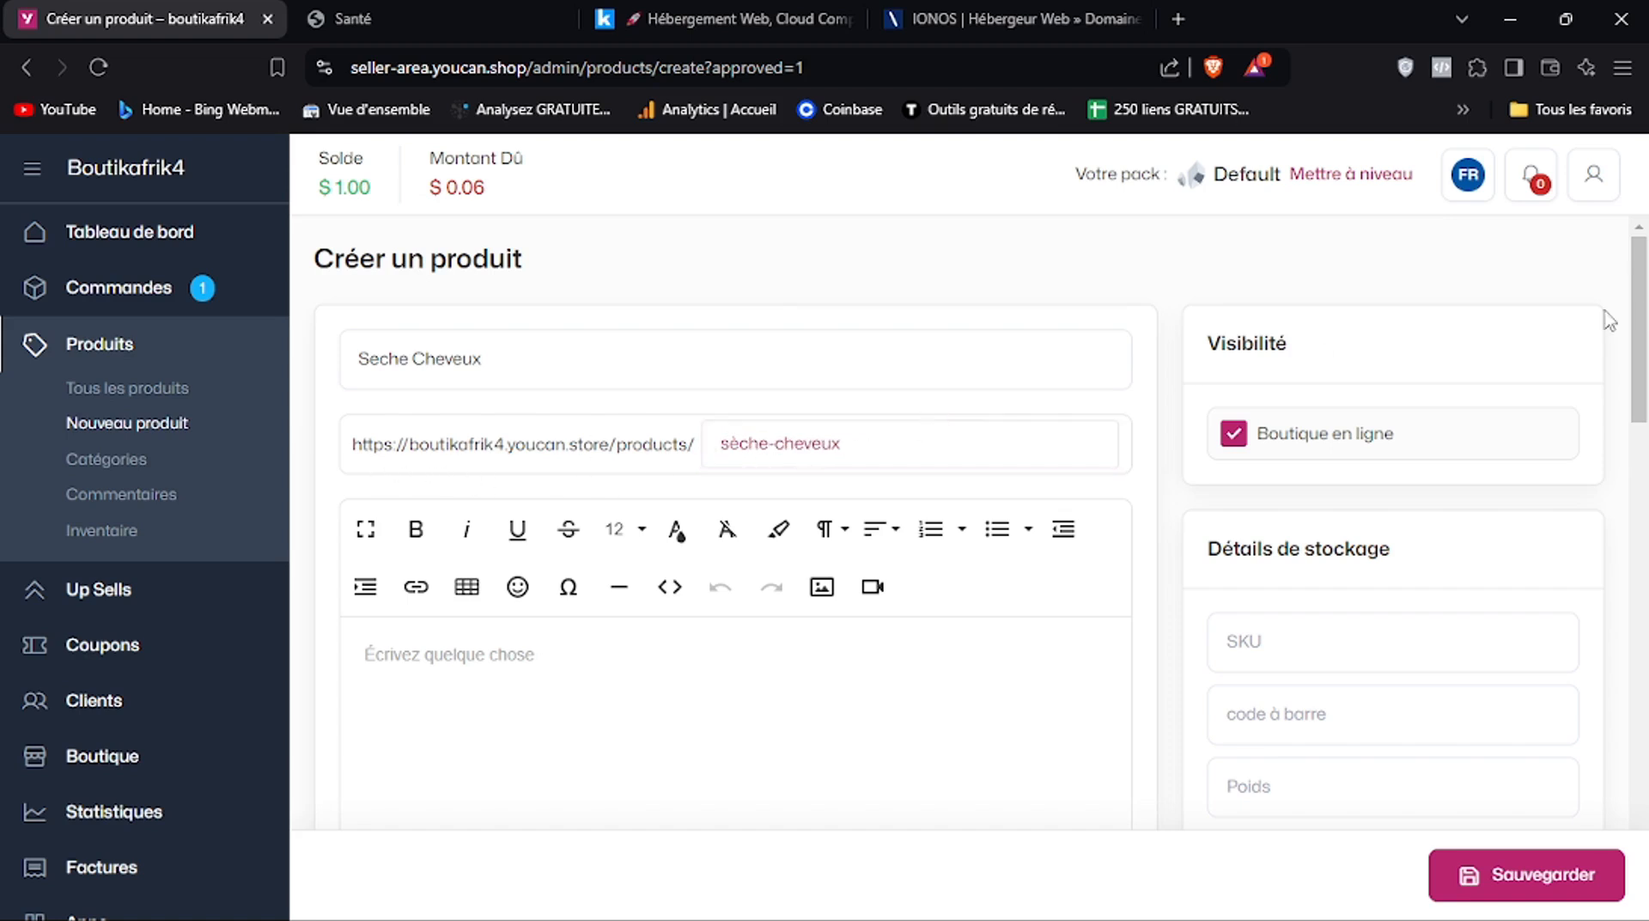
Turn on inventory tracking (Suivre l'inventaire) for the new Seche Cheveux product
left_click_drag(1643, 306, 1626, 354)
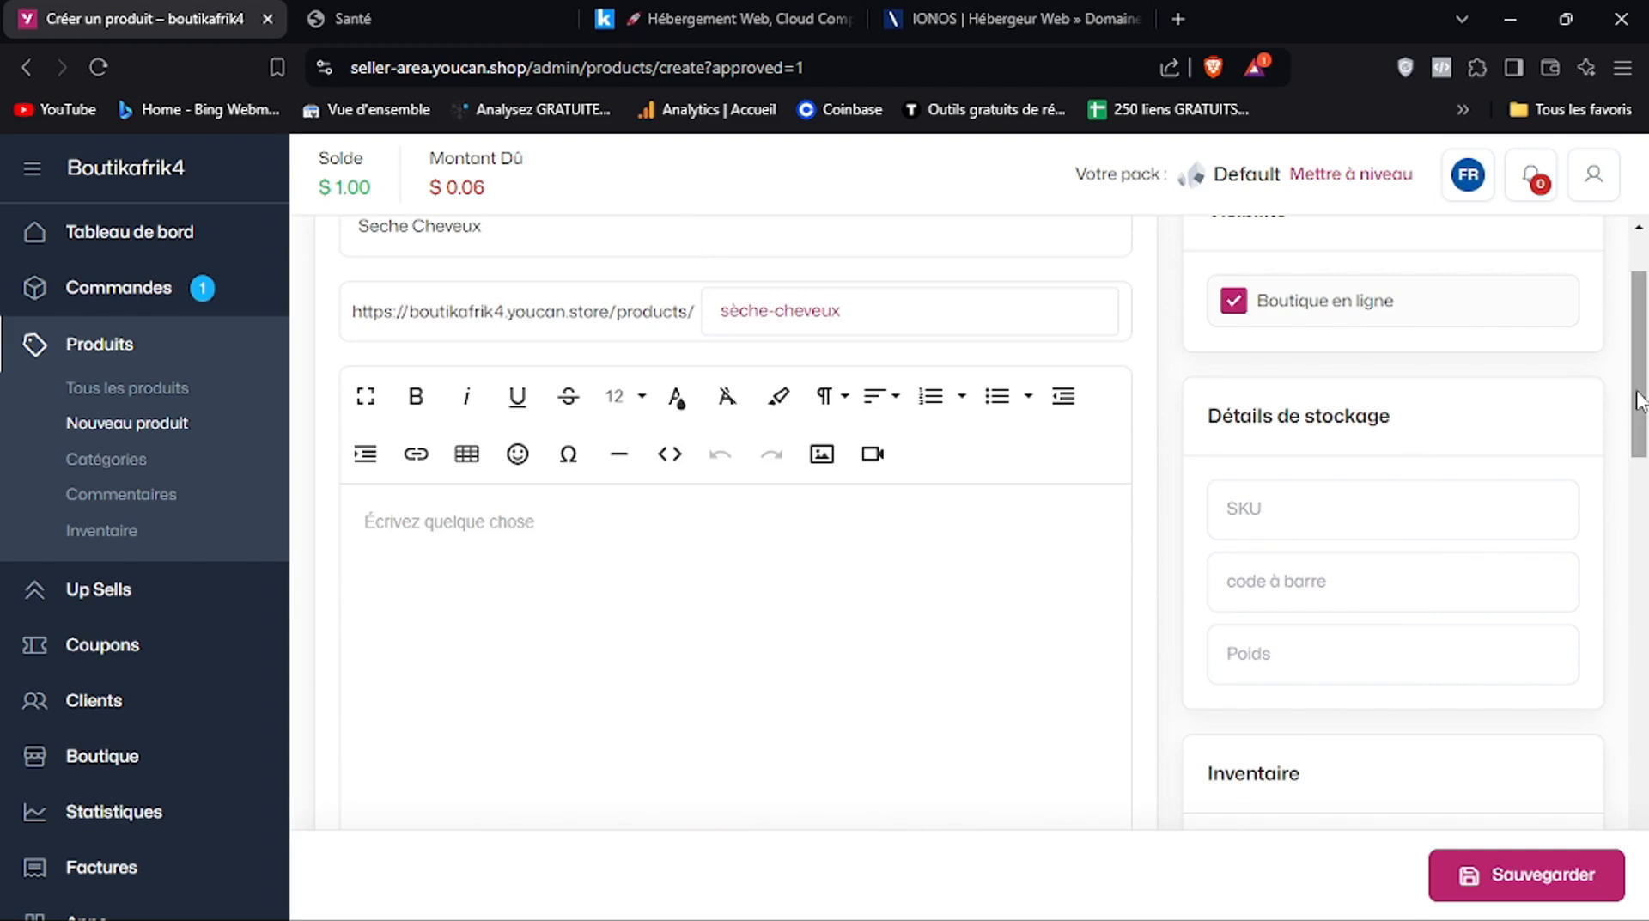
left_click_drag(1636, 387, 1635, 510)
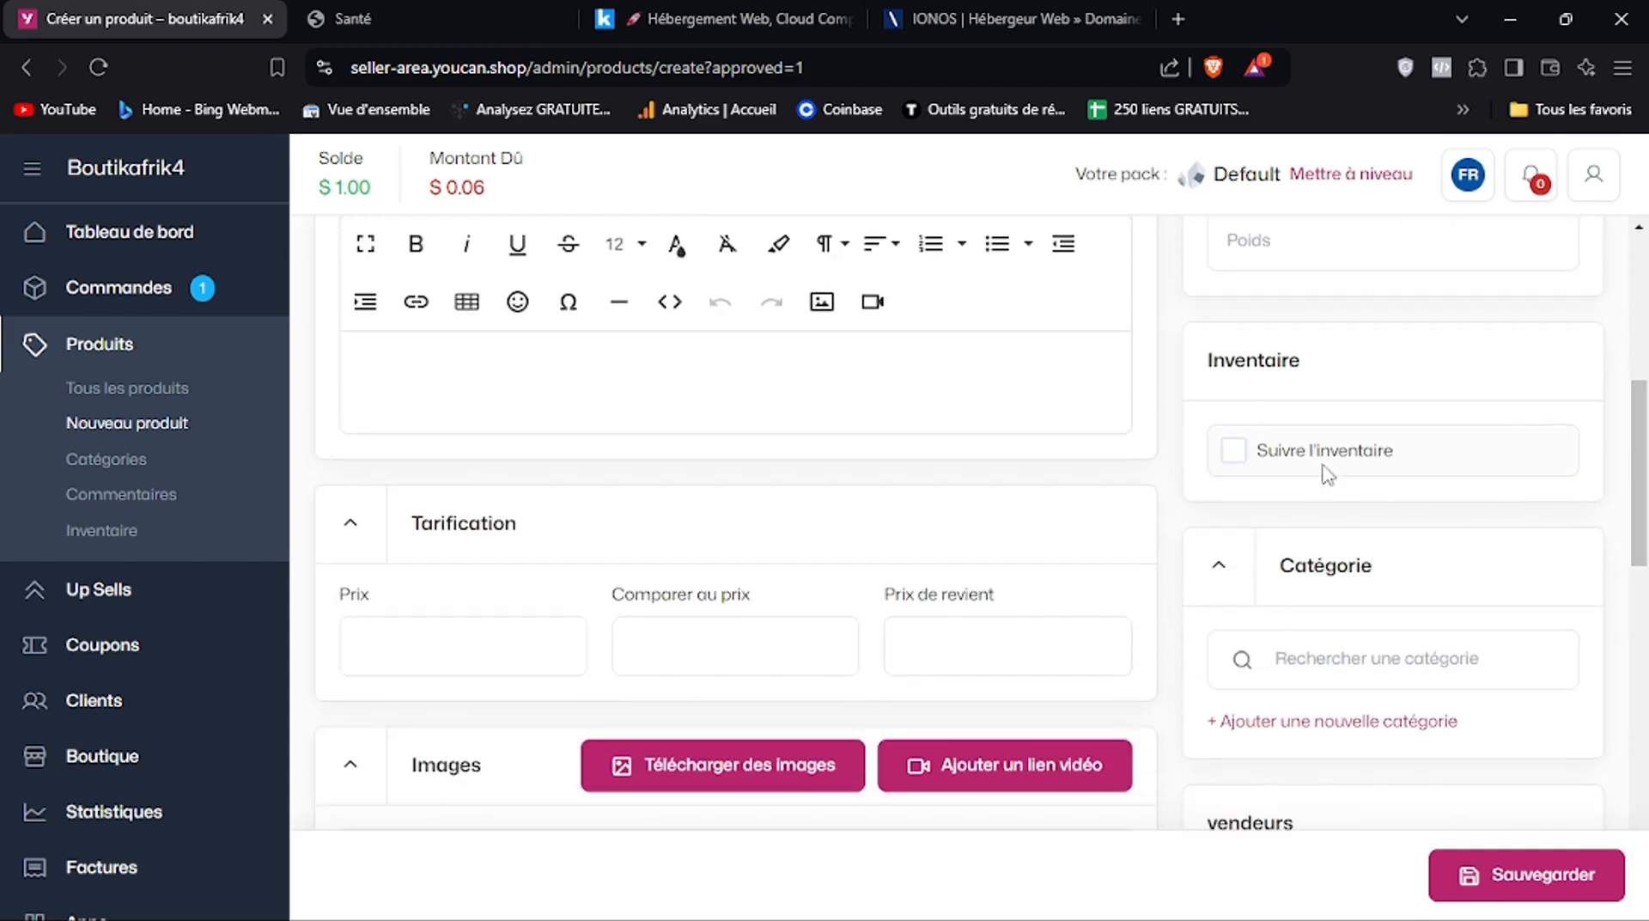
left_click(1237, 451)
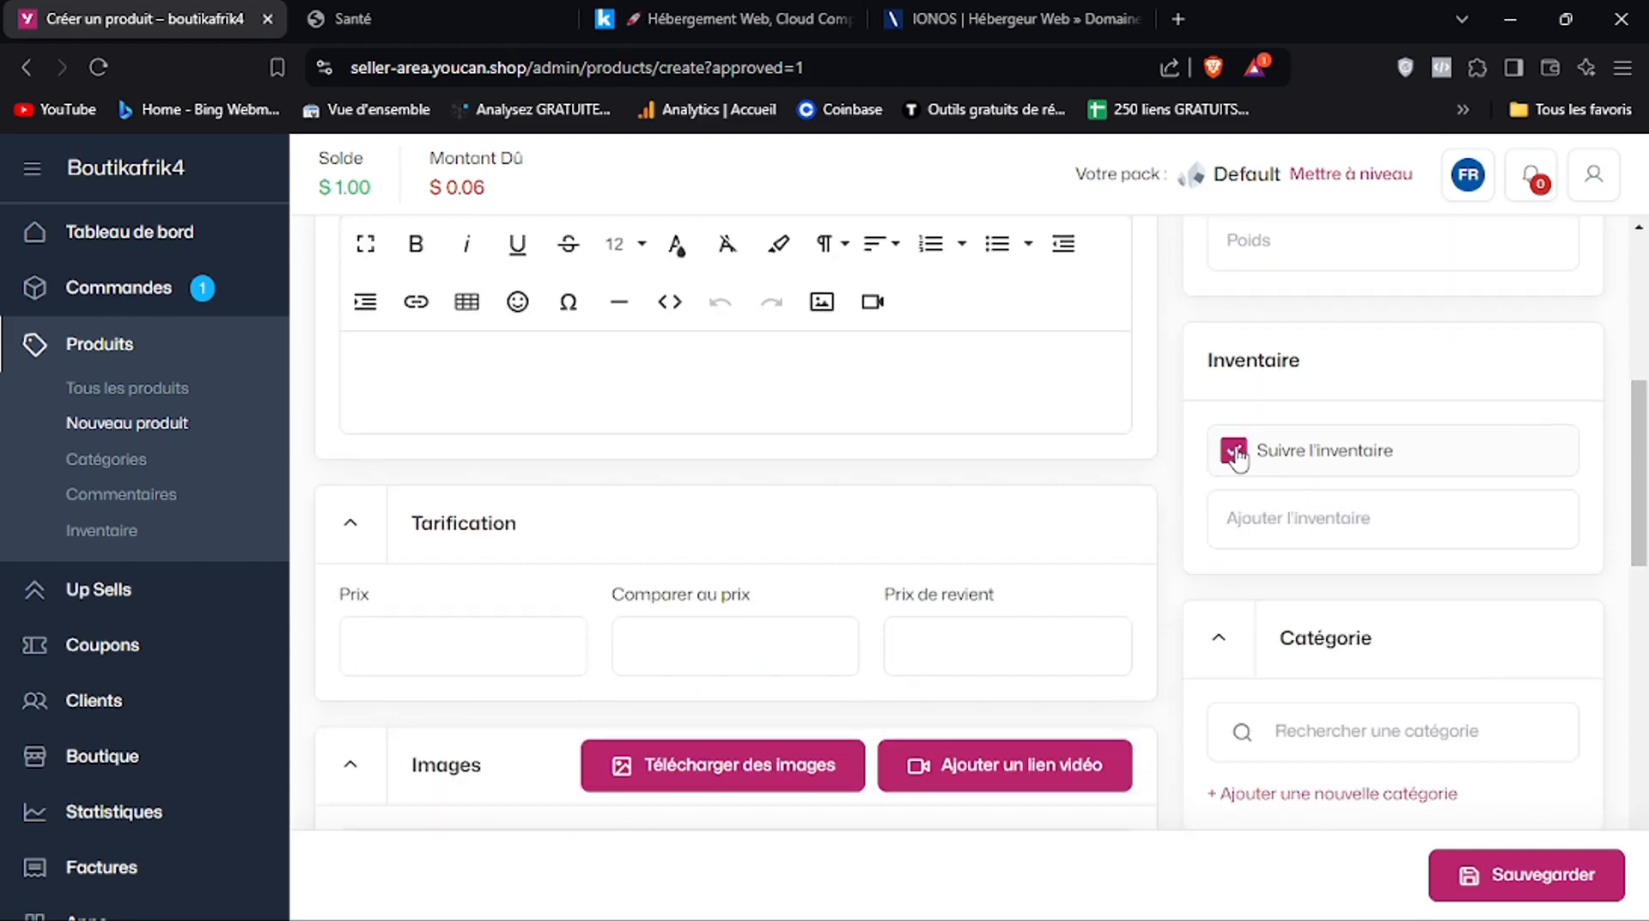
Enter 10000 as the product's inventory quantity and turn inventory tracking (Suivre l'inventaire) back off
left_click(1240, 518)
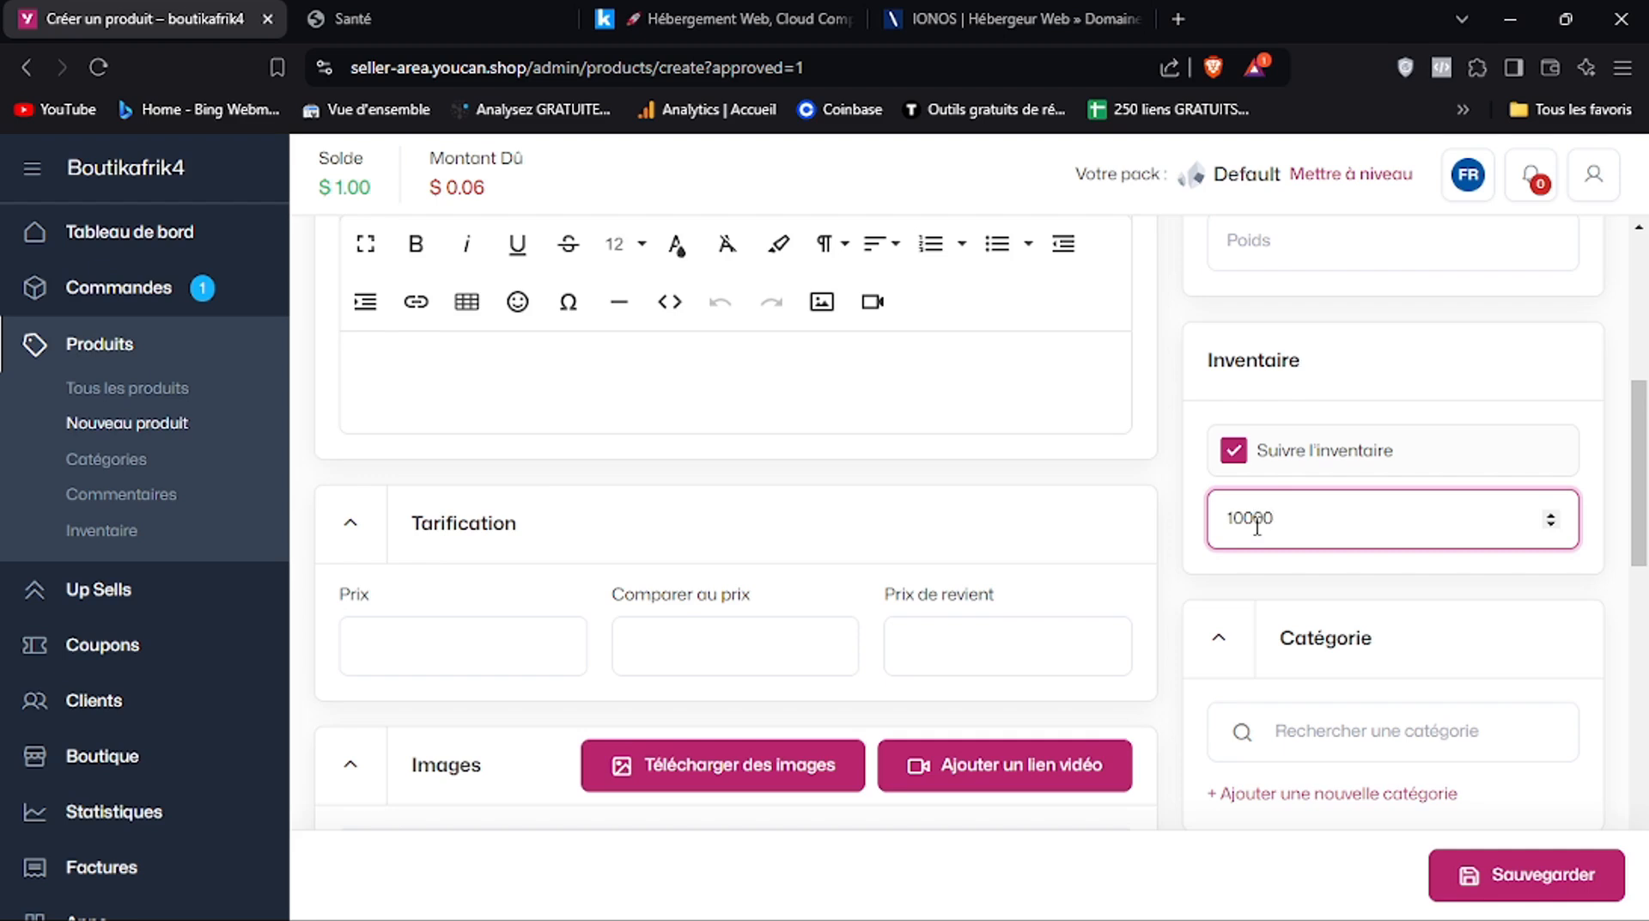
left_click(1269, 452)
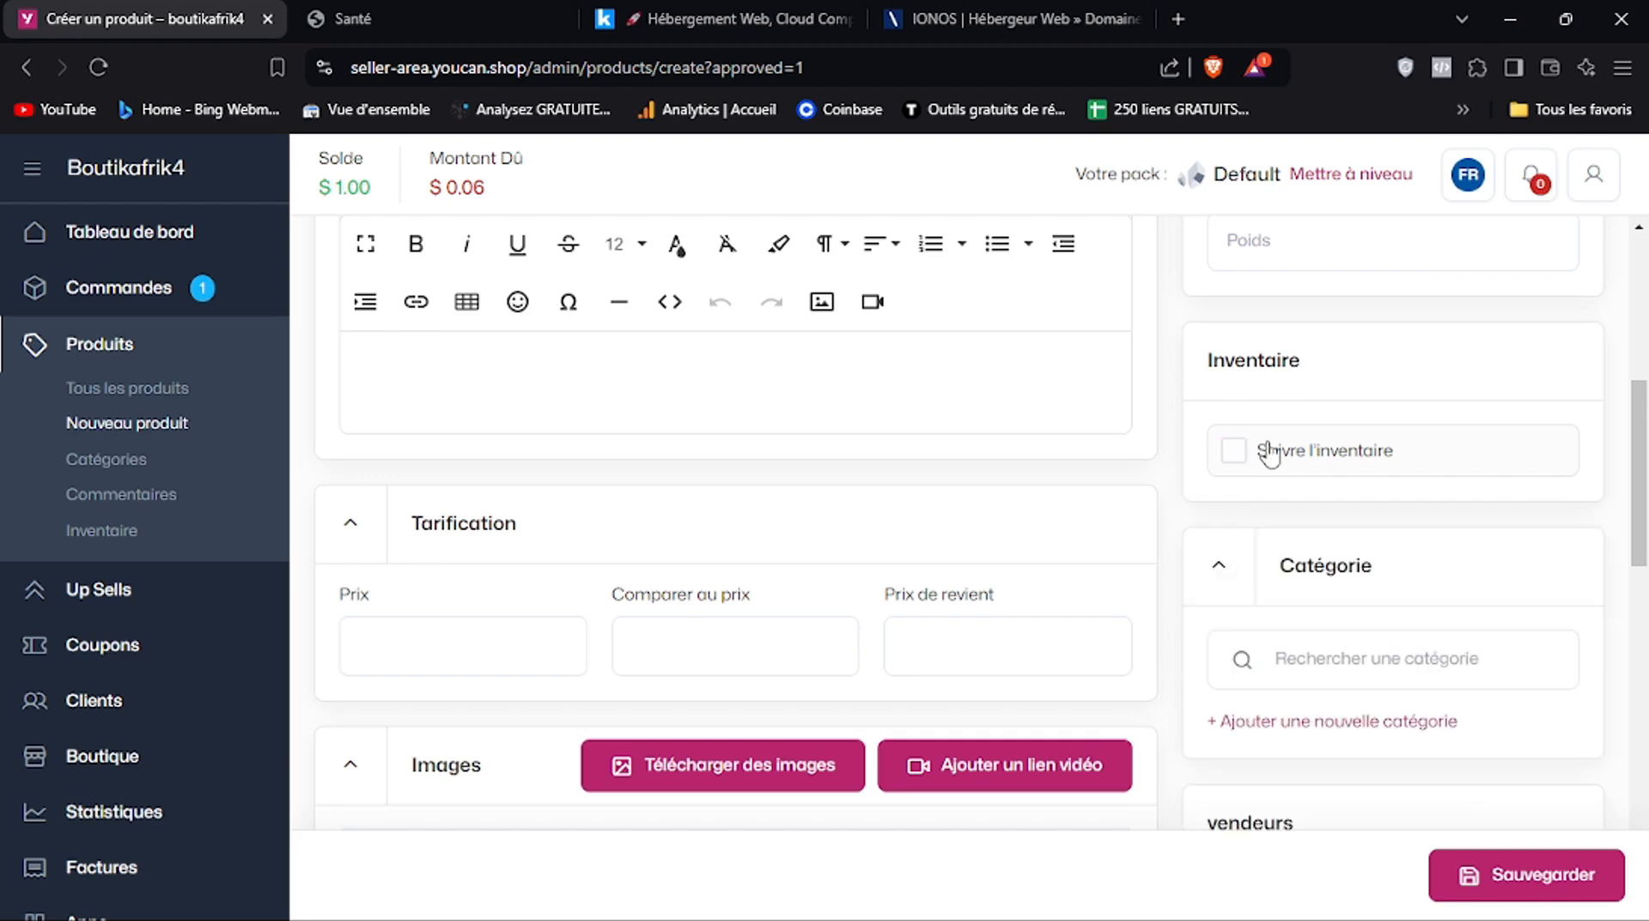
left_click(1342, 469)
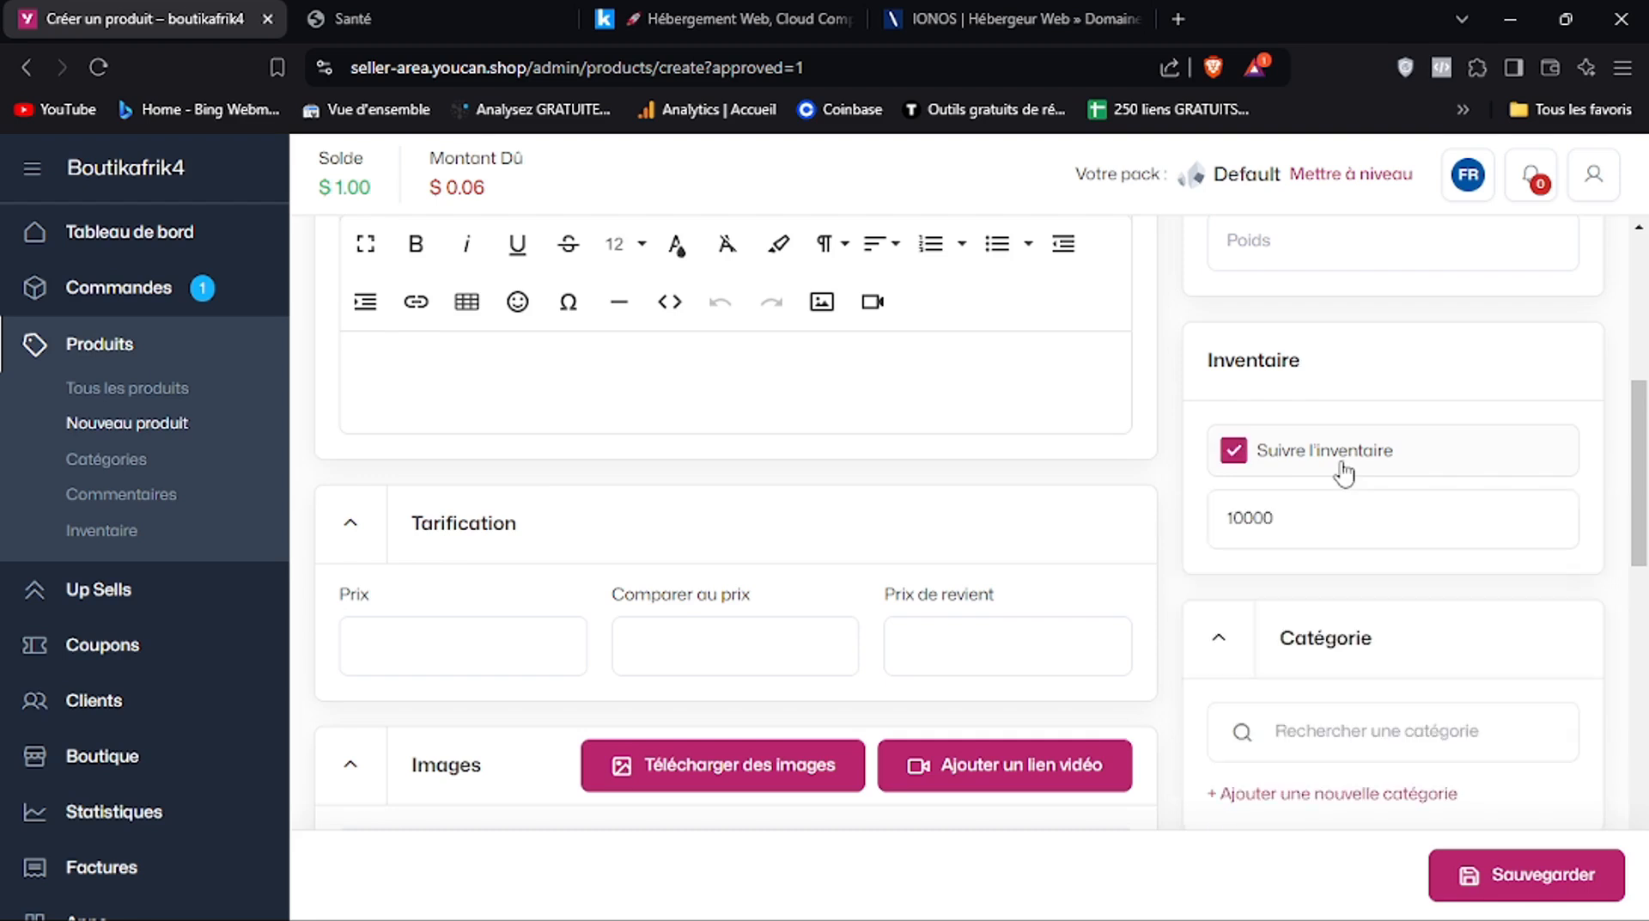
left_click(1342, 471)
Set the product's Prix to 10000, Comparer au prix to 15000 and Prix de revient to 2500
scroll(736, 607, "down", 1)
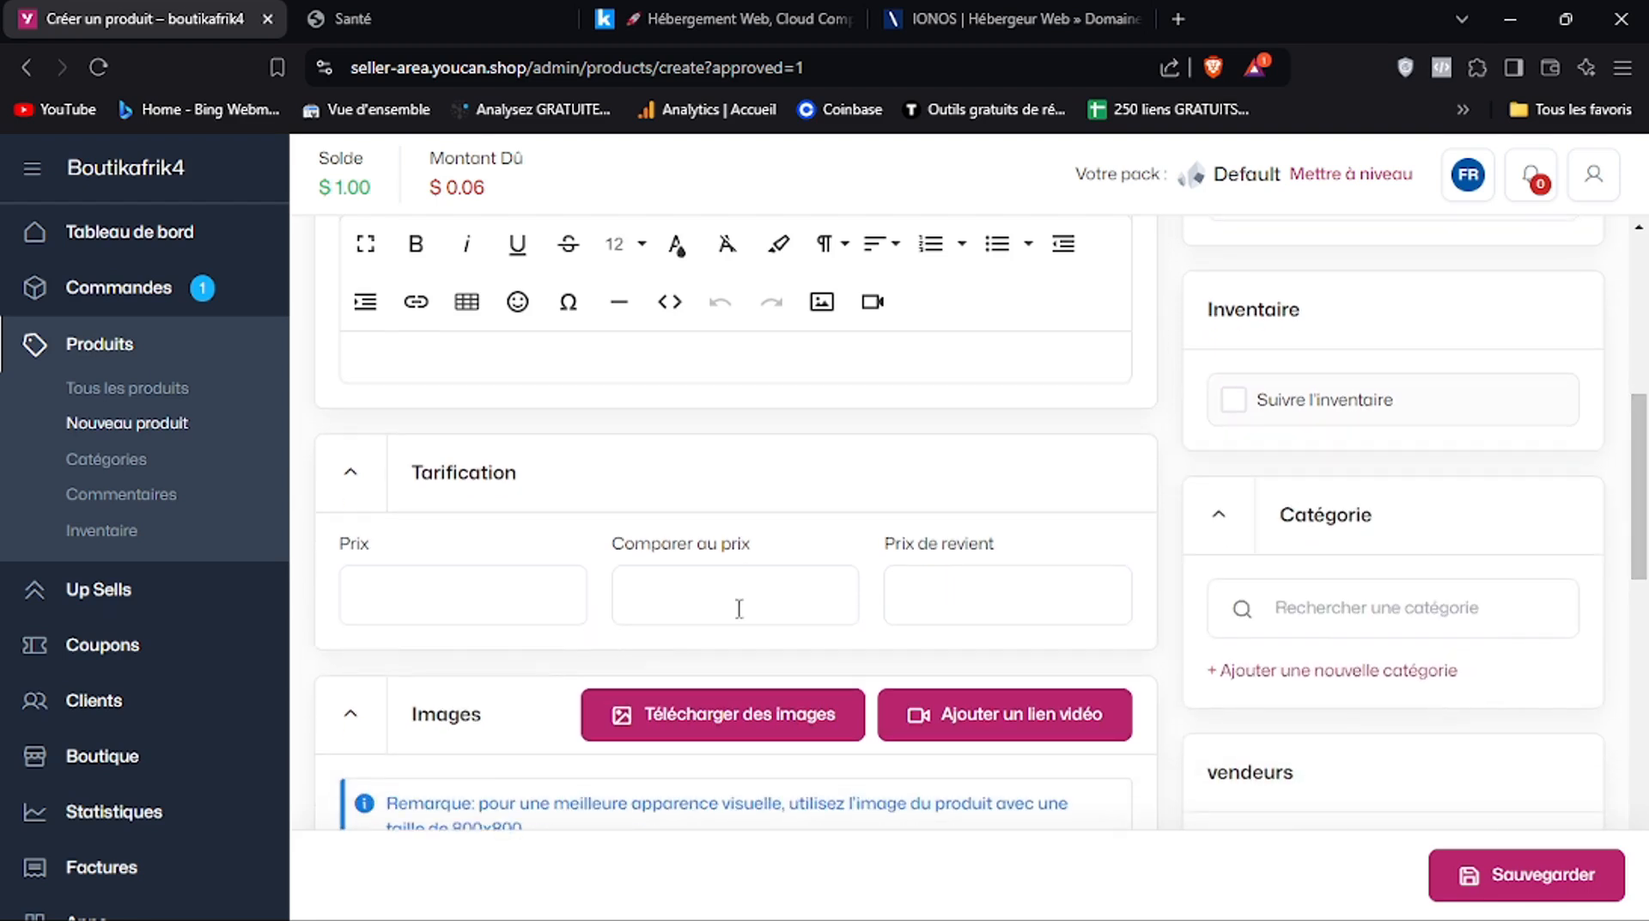
left_click(478, 591)
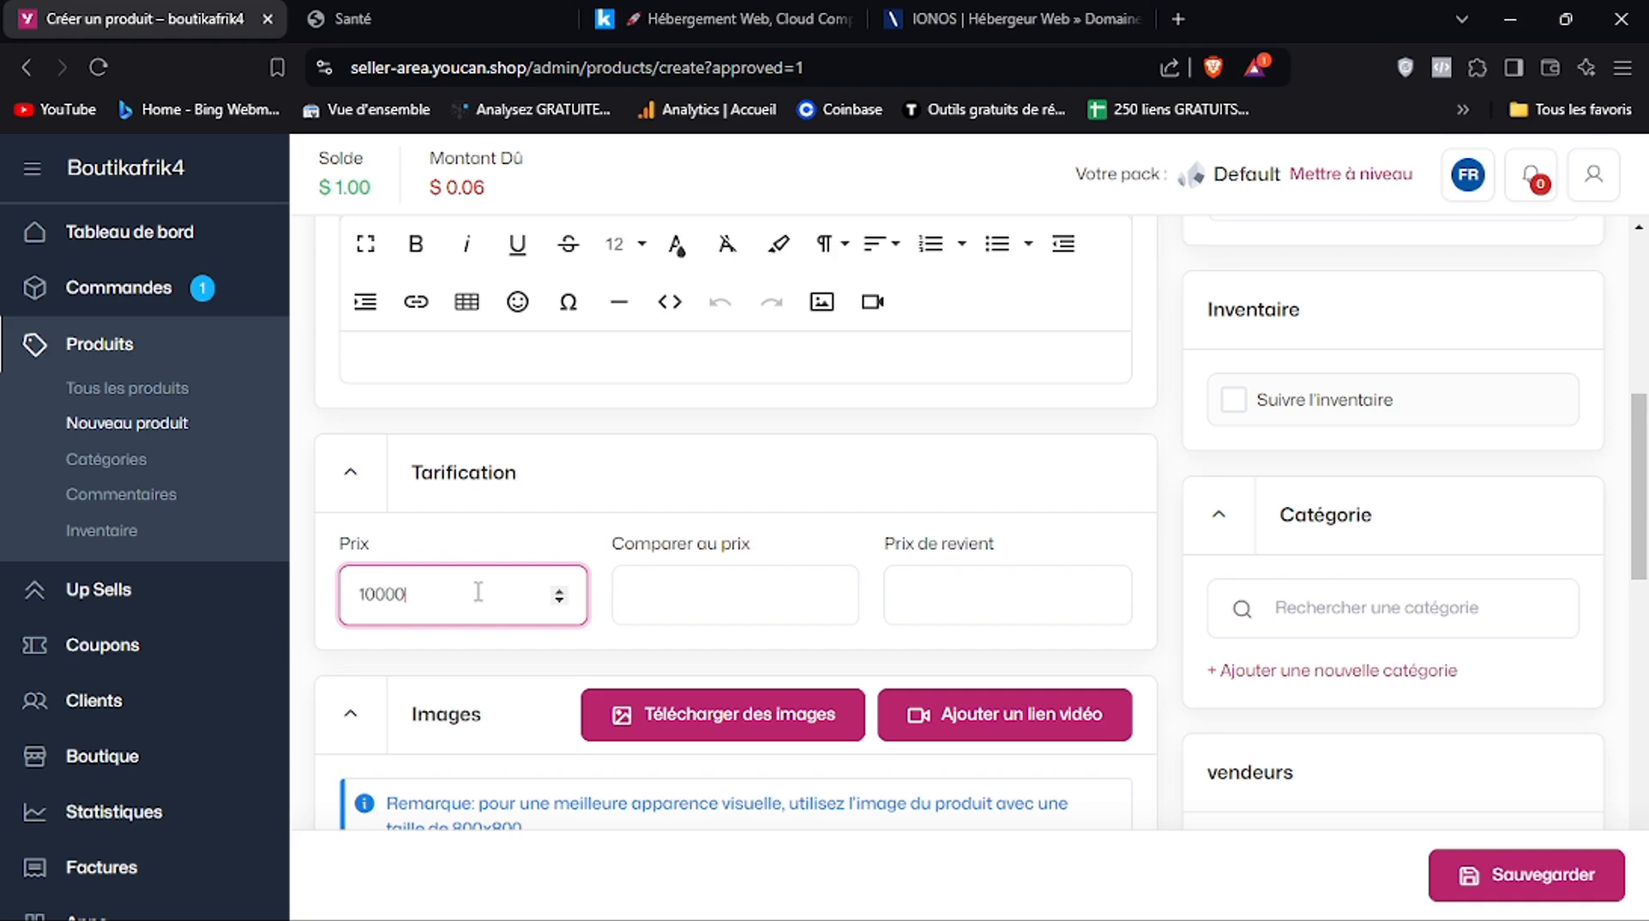
left_click(647, 601)
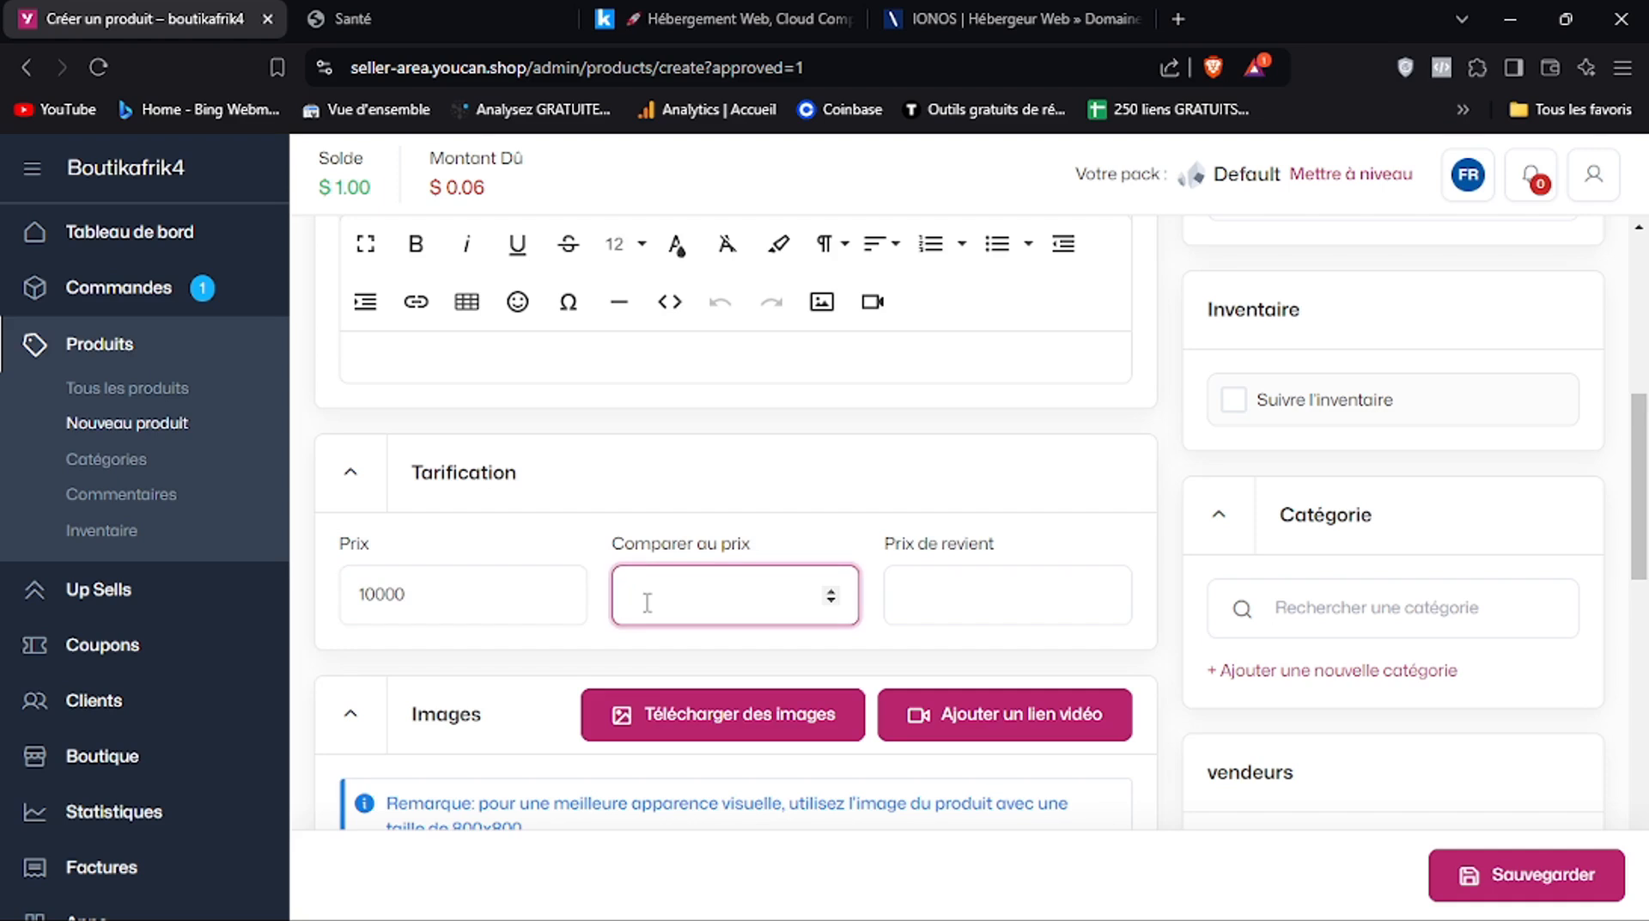
type("15000")
left_click(946, 592)
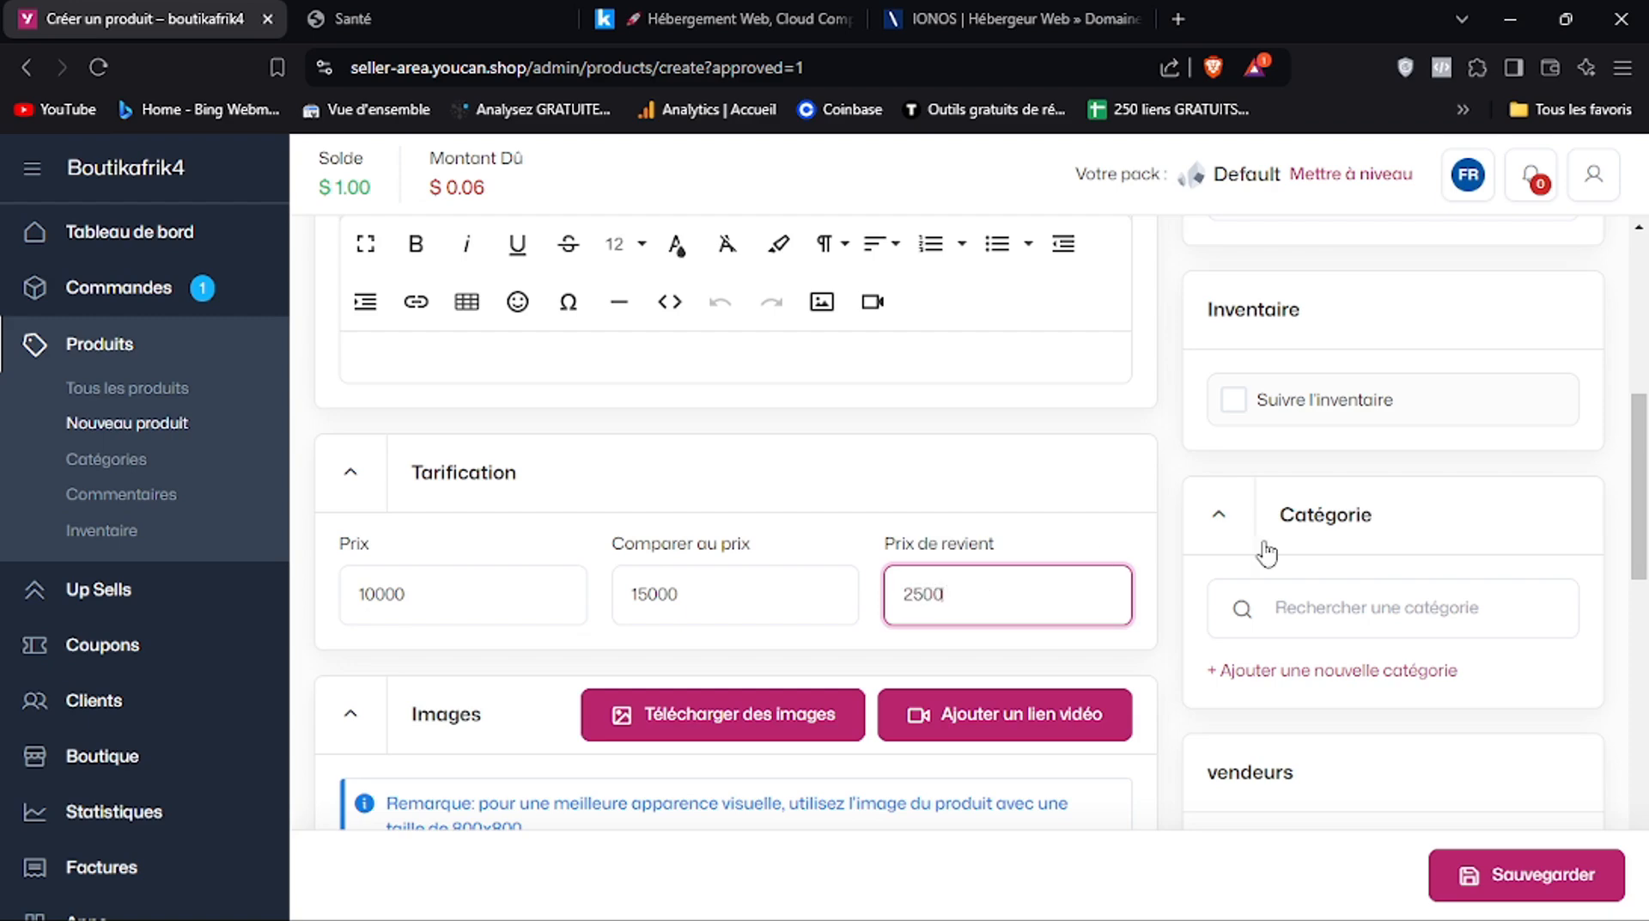
Upload yesterday's "Montant dépensé" screenshot from Téléchargements as the product image and save the new product
left_click_drag(1643, 491, 1643, 584)
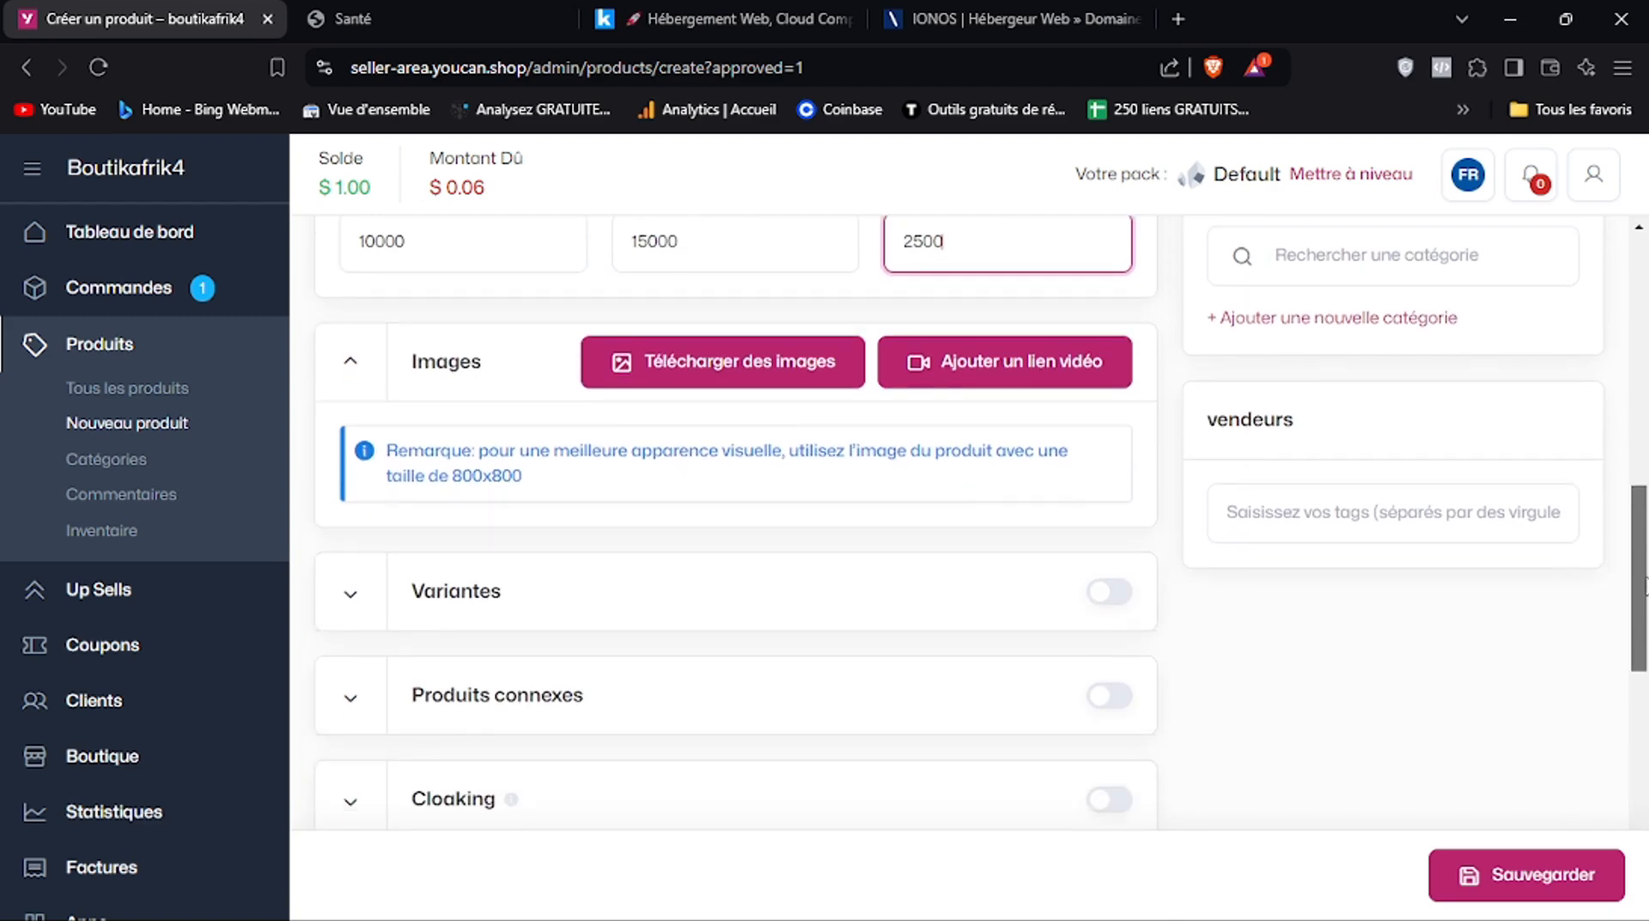
left_click(668, 383)
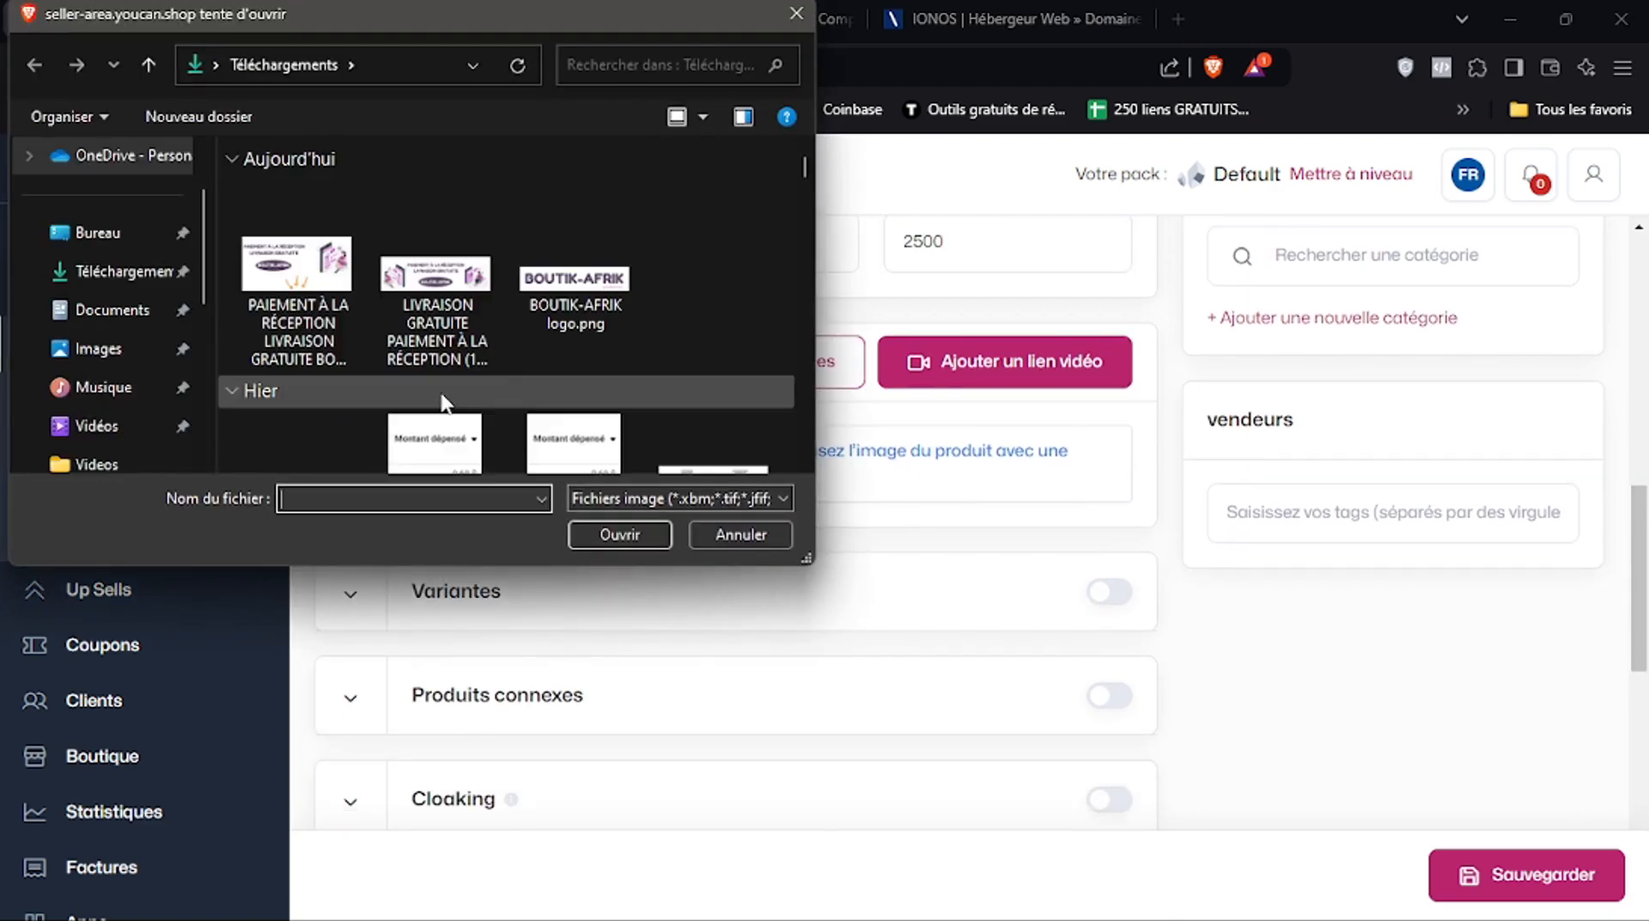
left_click(427, 446)
left_click(621, 533)
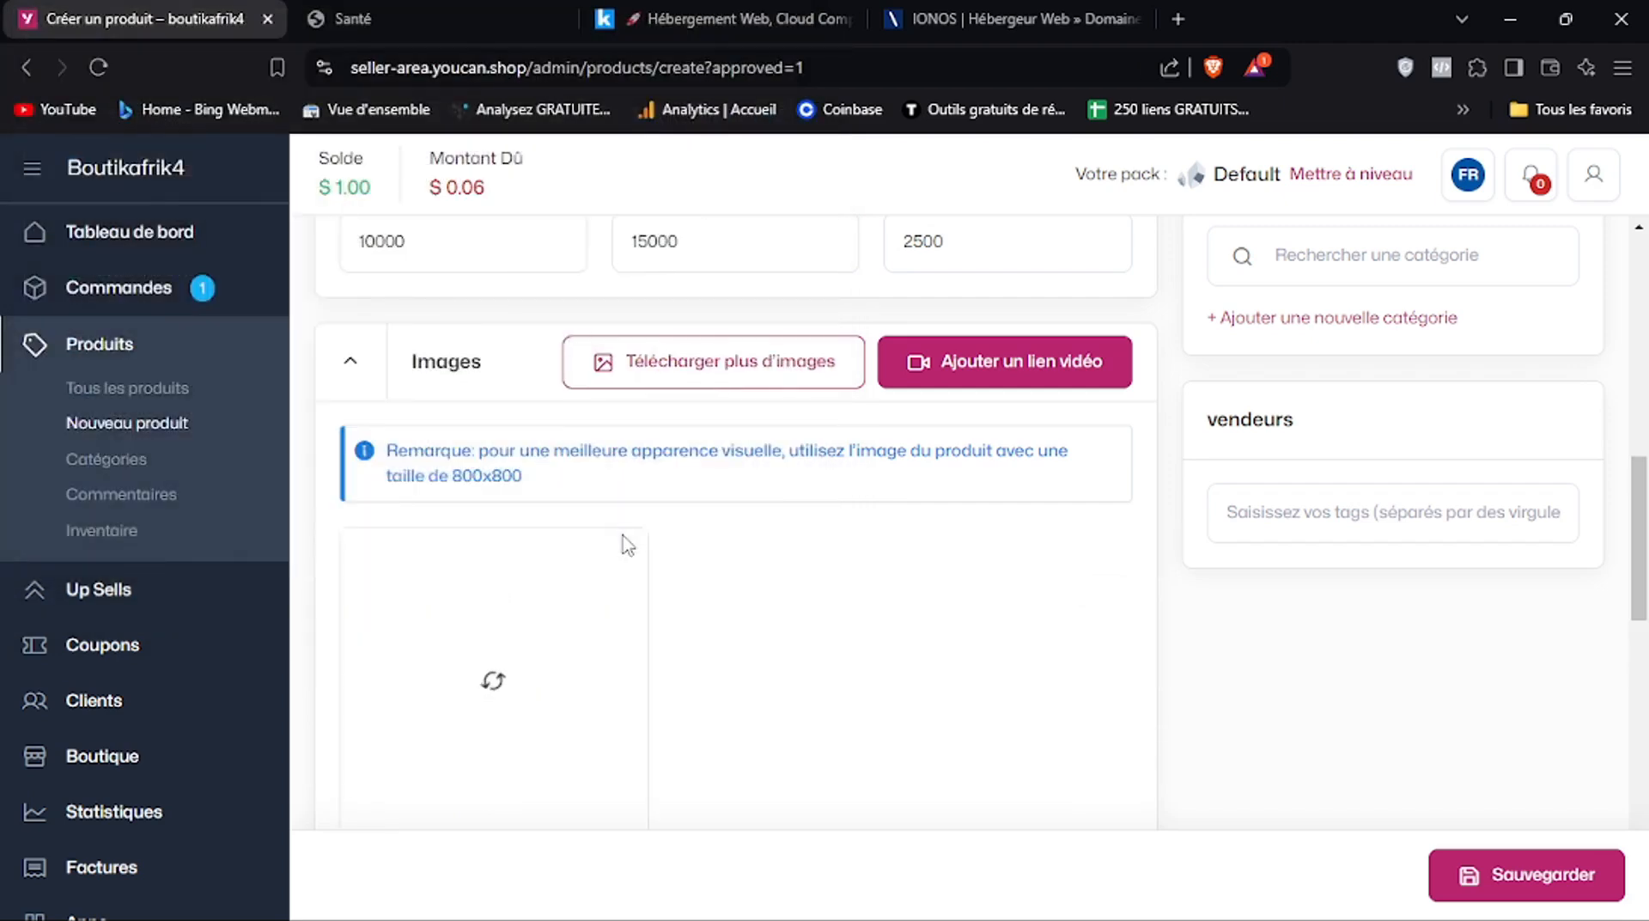
left_click_drag(1646, 529, 1646, 599)
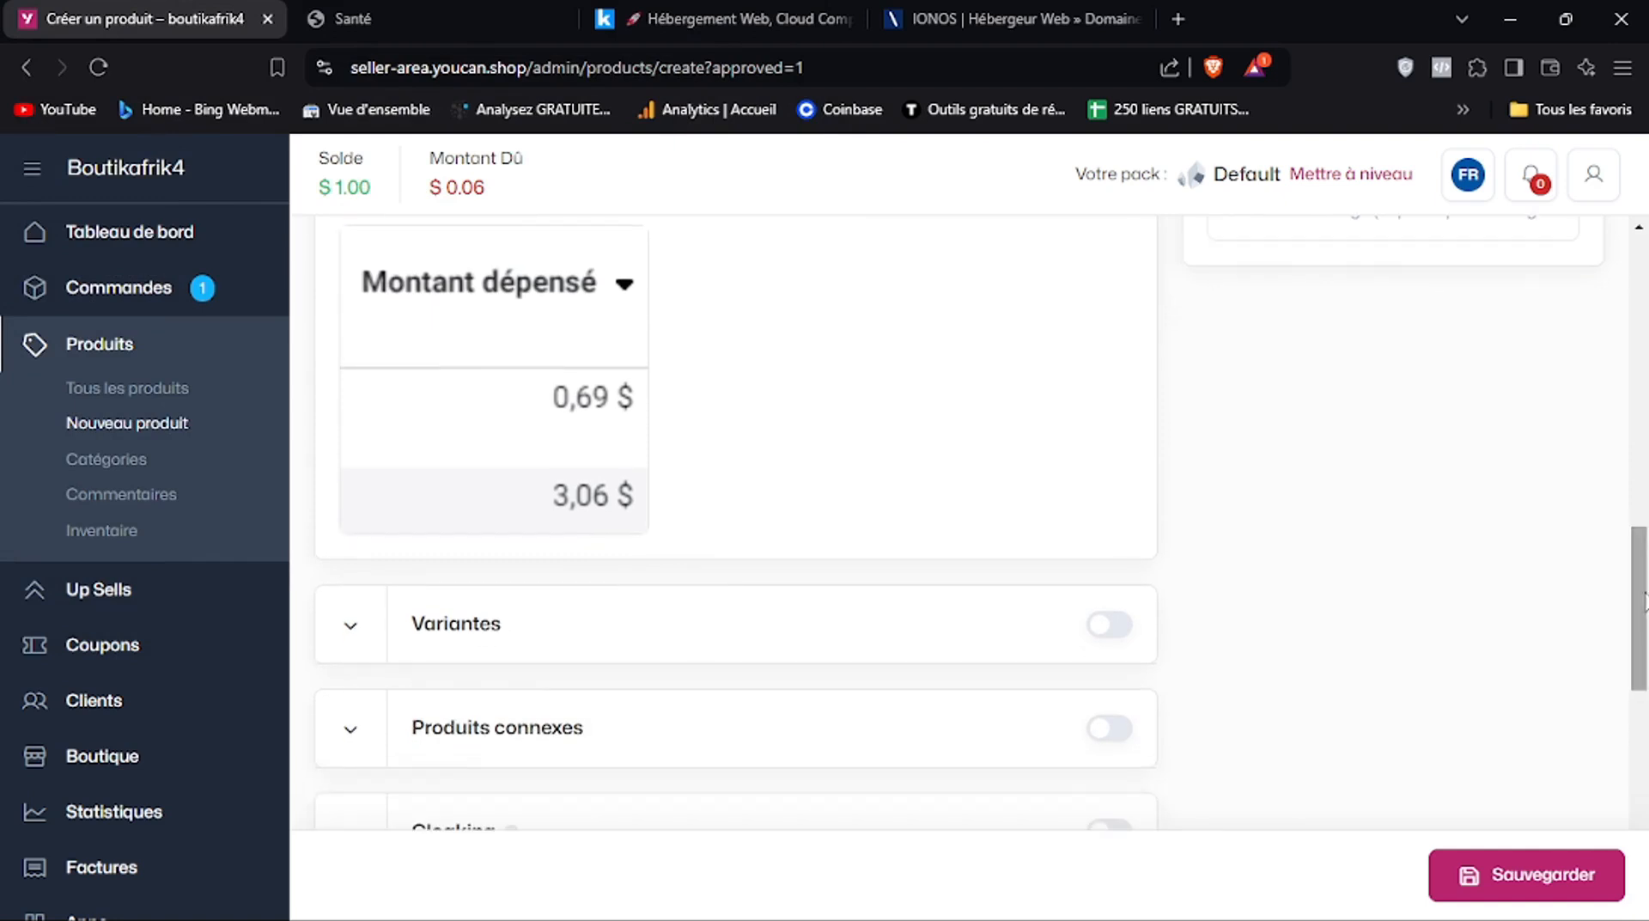
left_click(1561, 873)
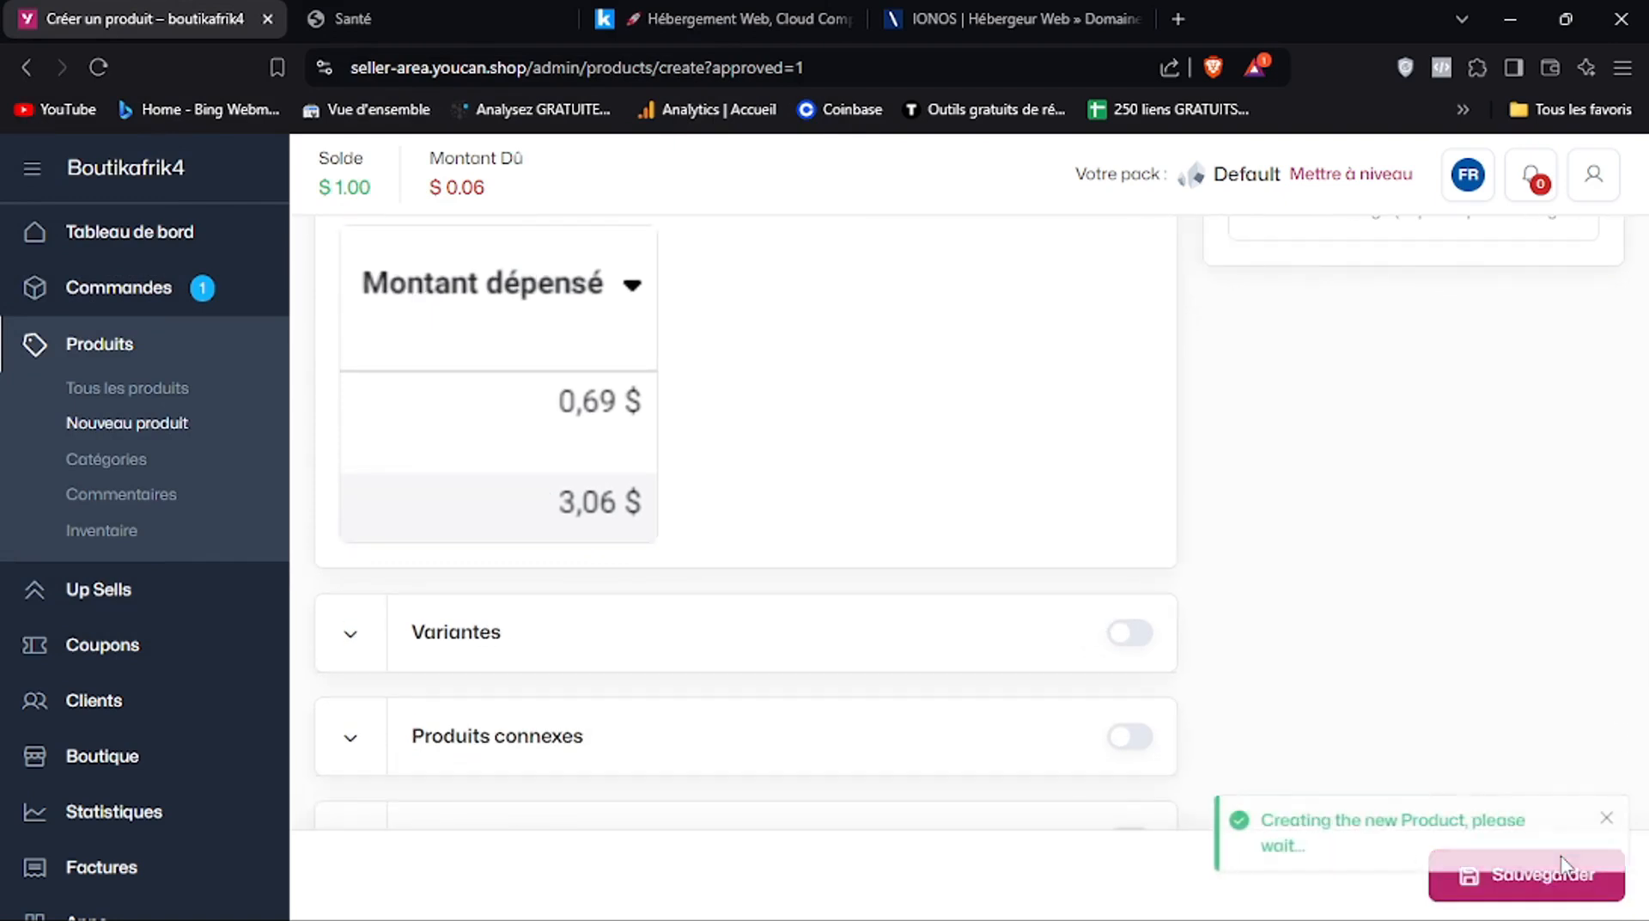
Check the store's Santé collection page and reopen Seche Cheveux for editing from the list of all products
left_click(465, 8)
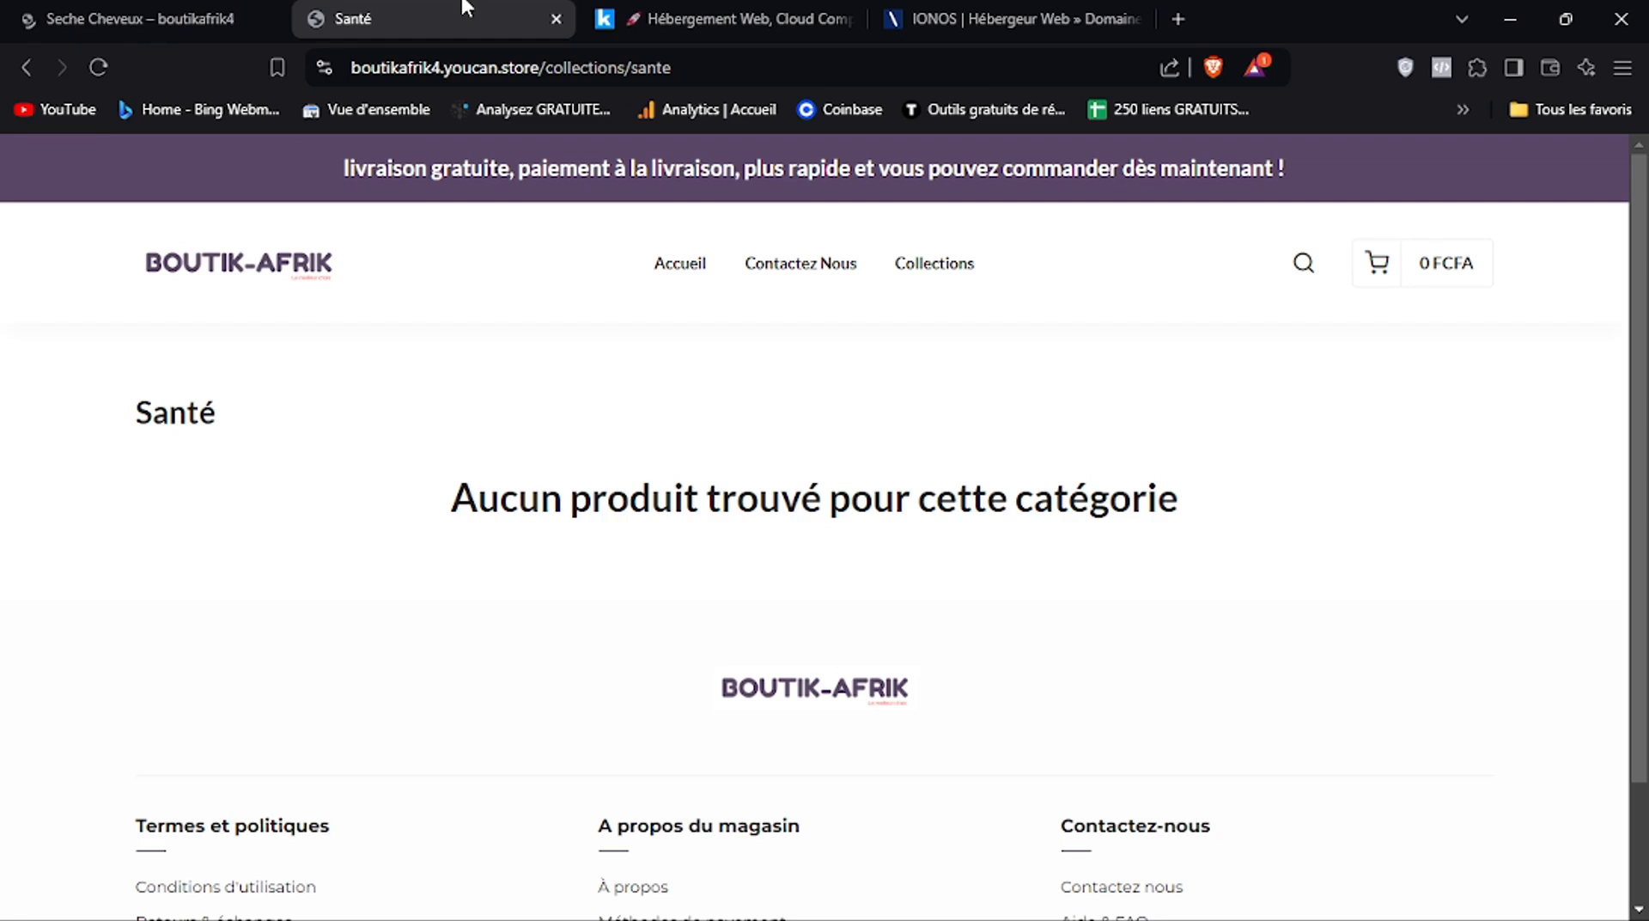
left_click(184, 17)
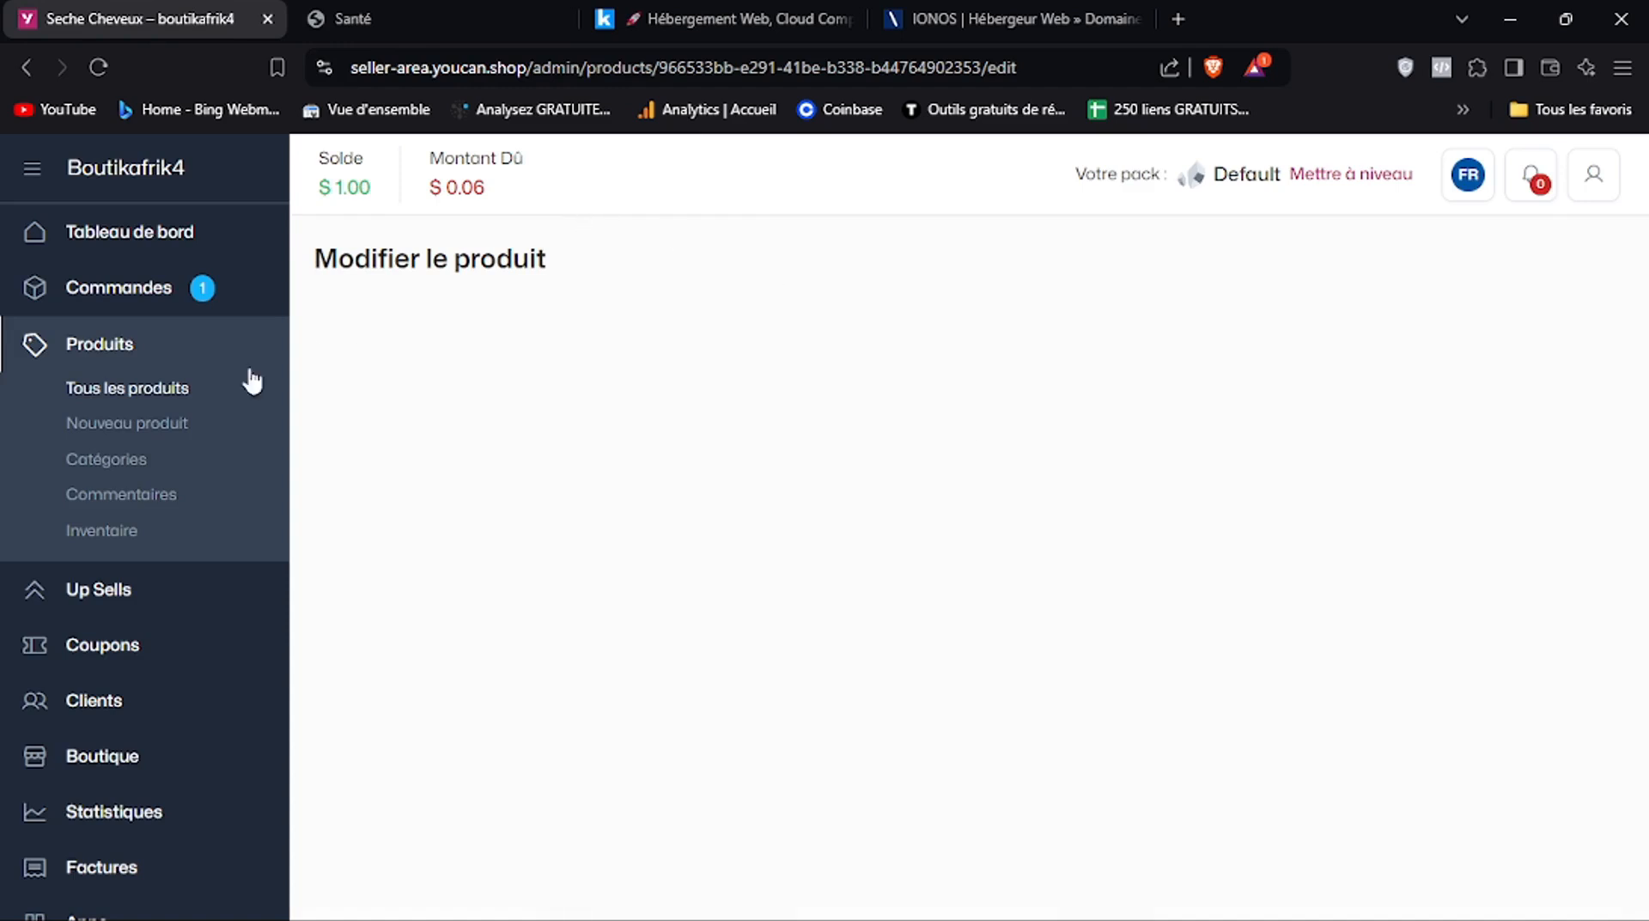
left_click(167, 388)
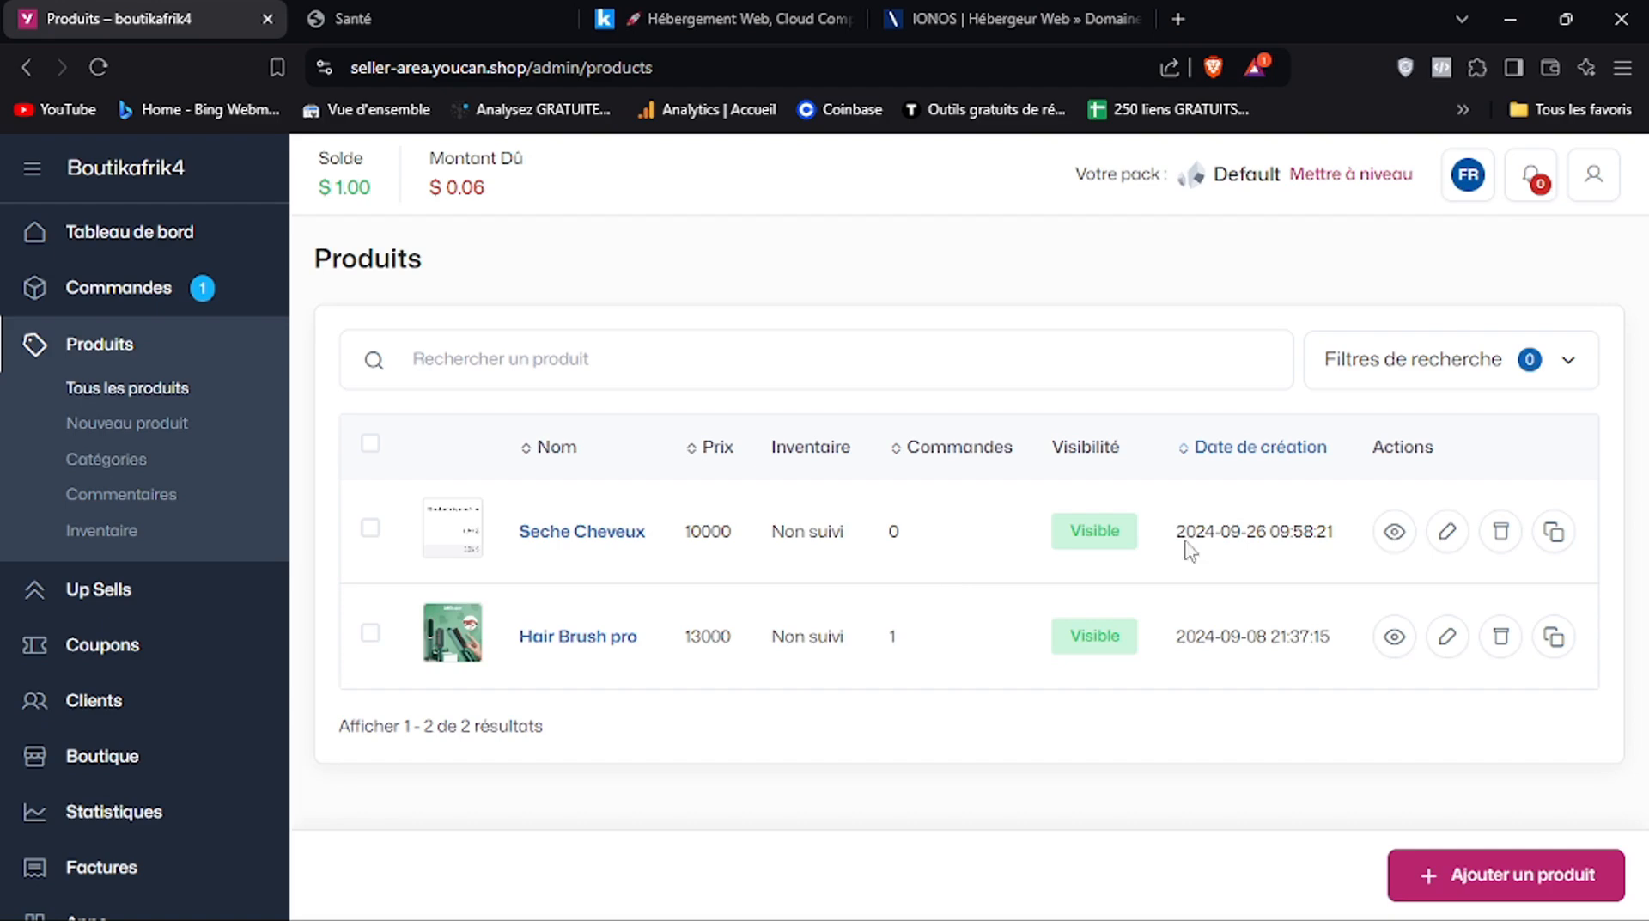
left_click(1448, 532)
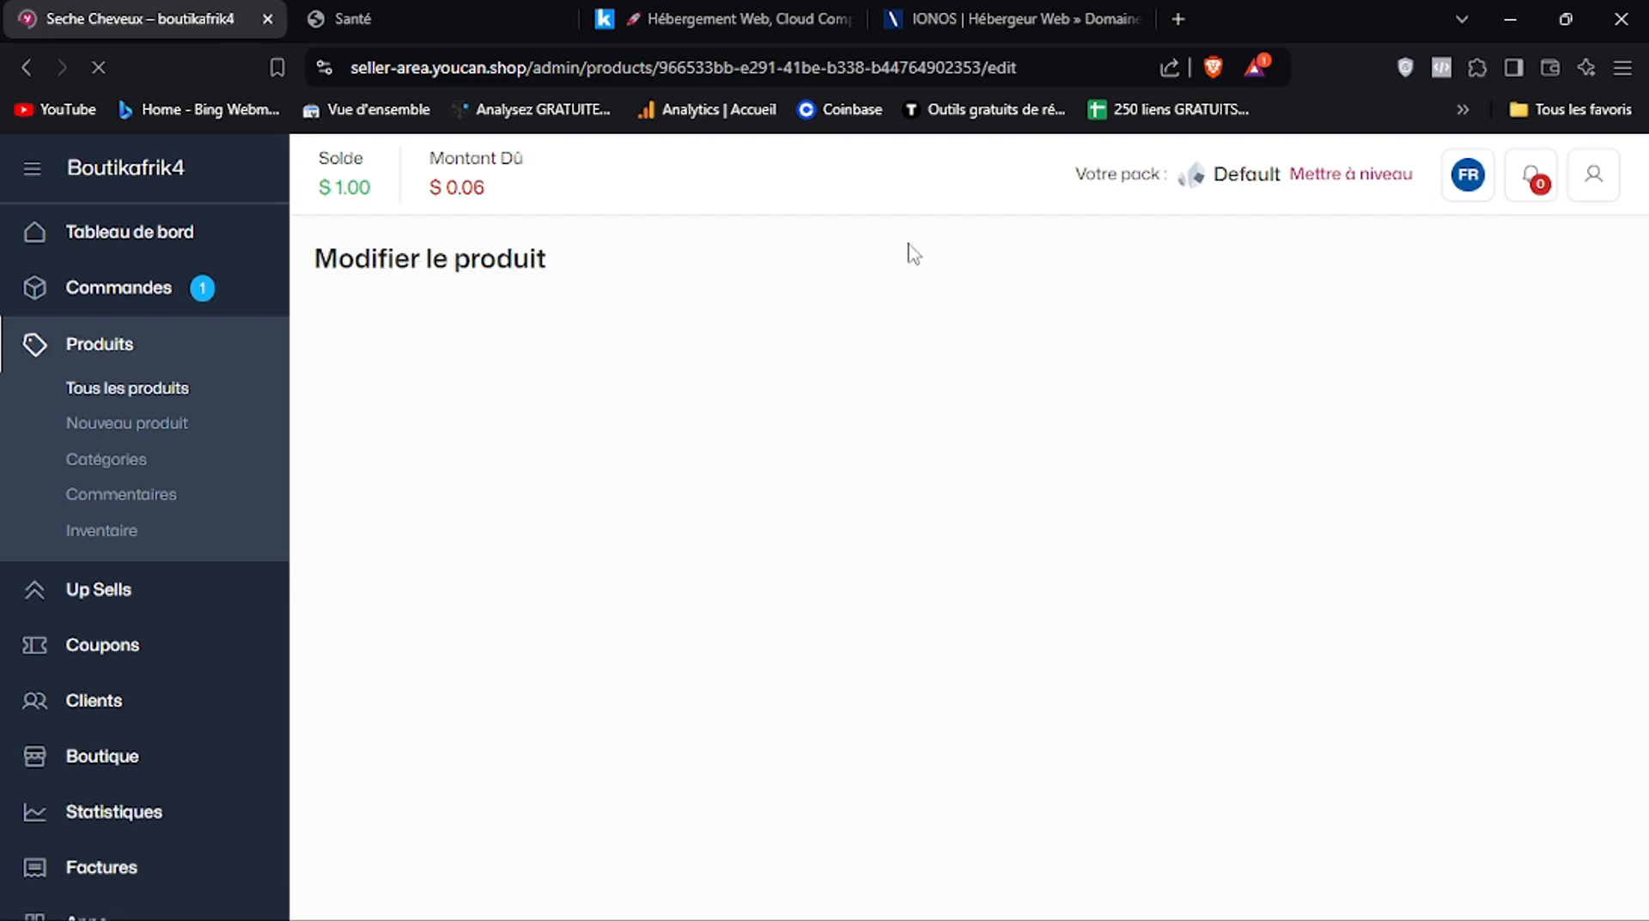
Assign the Santé category to the Seche Cheveux product and save the change
scroll(1641, 413, "down", 5)
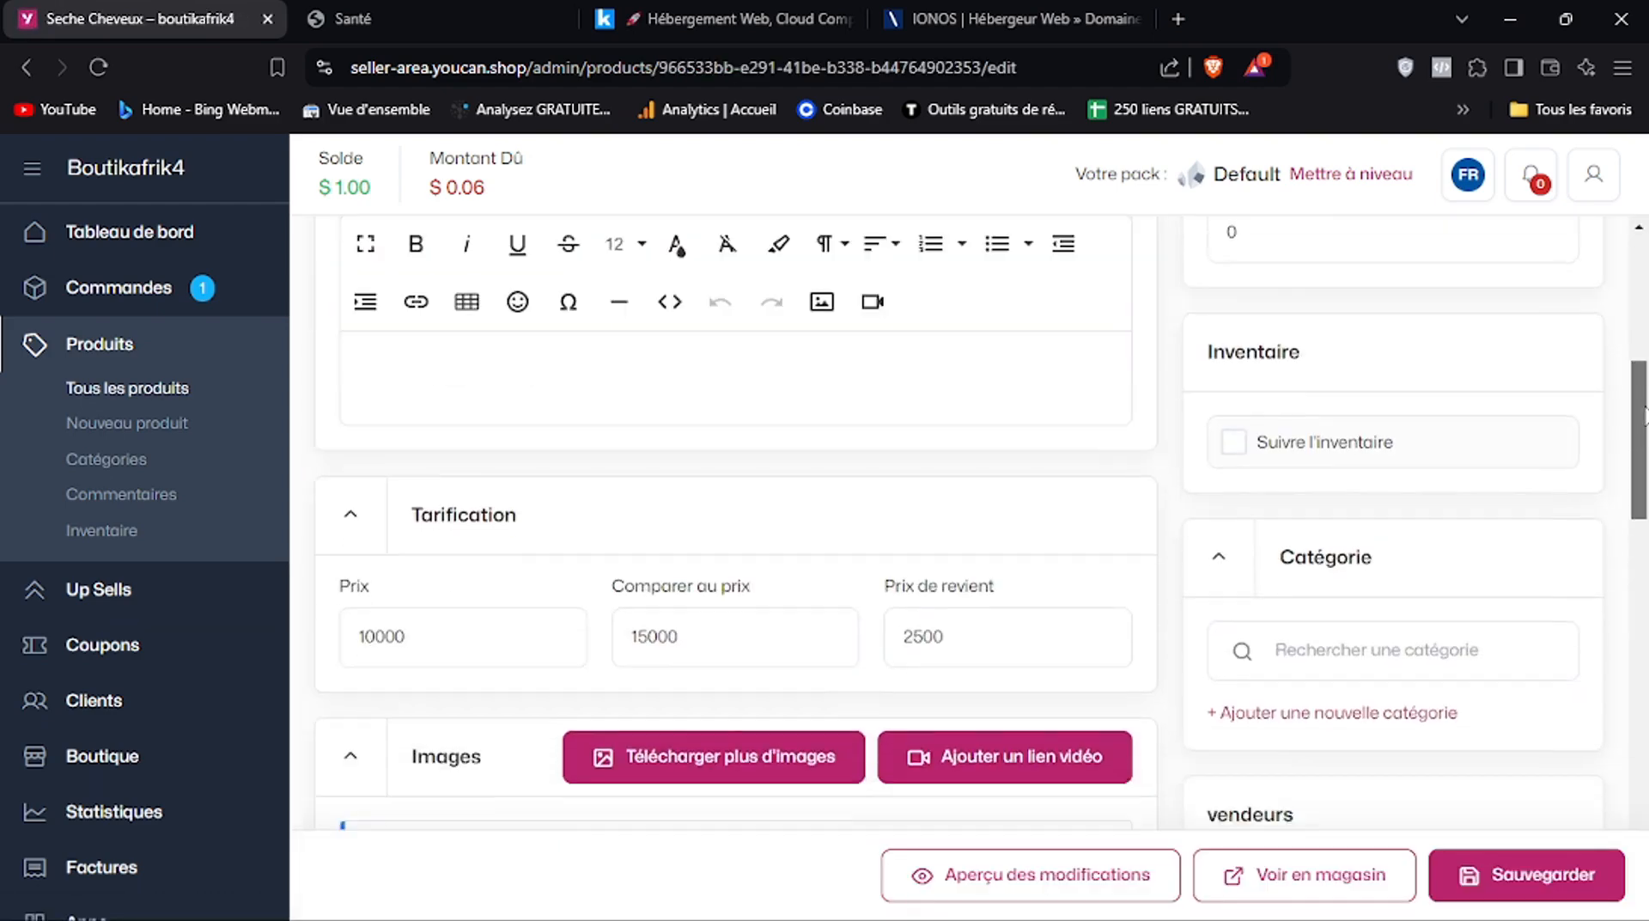
scroll(1645, 416, "down", 2)
left_click(1349, 530)
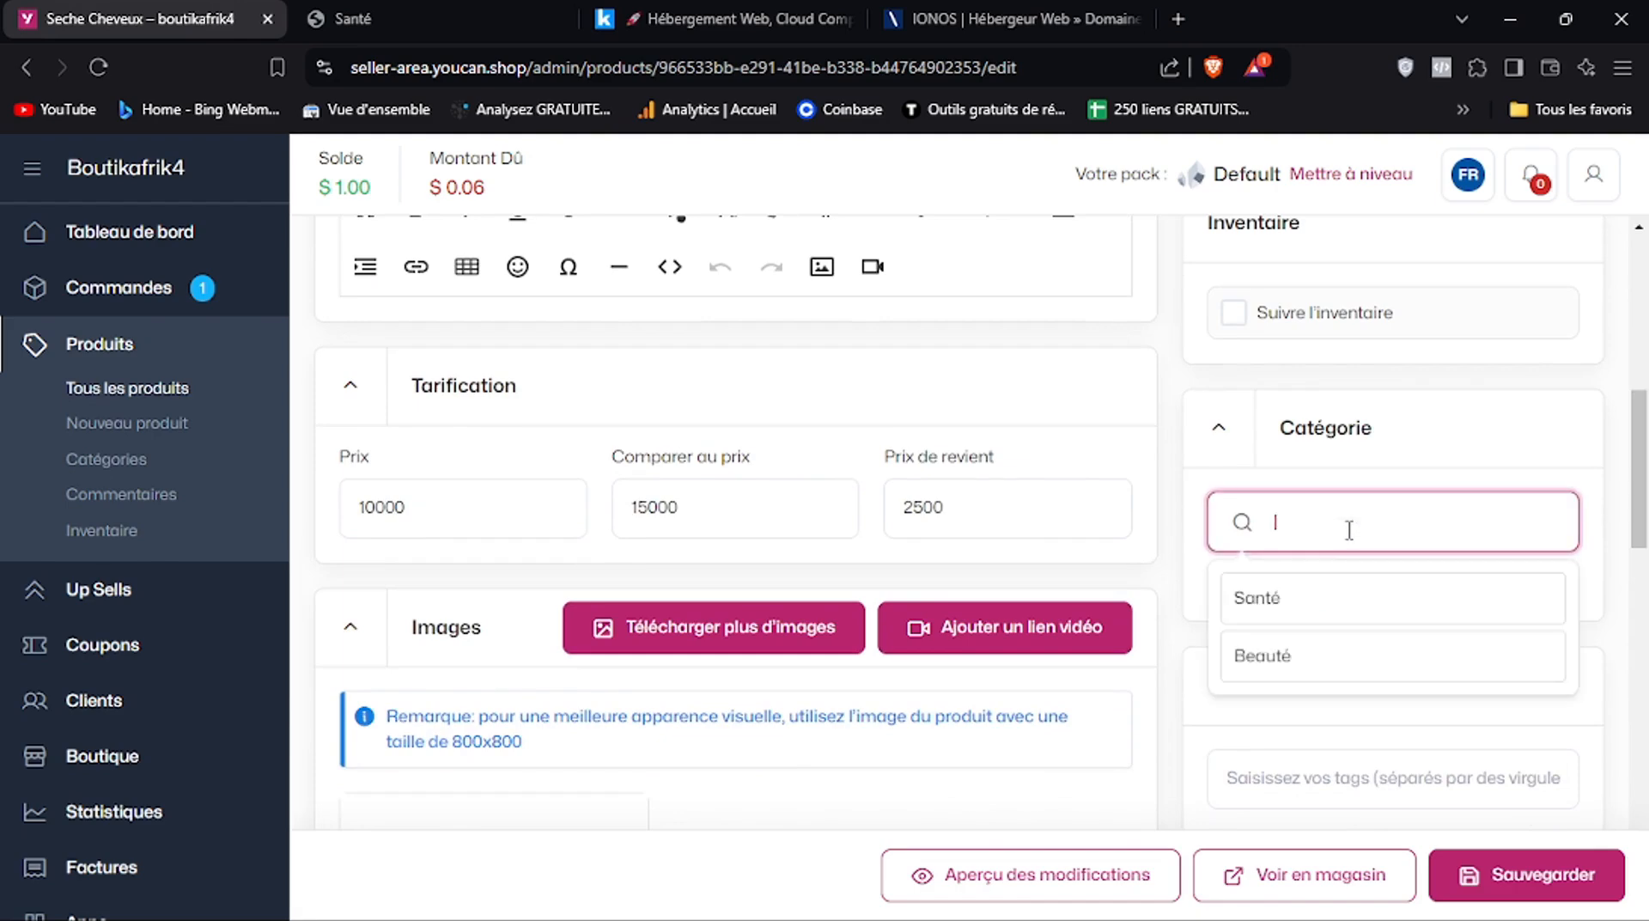
left_click(1280, 602)
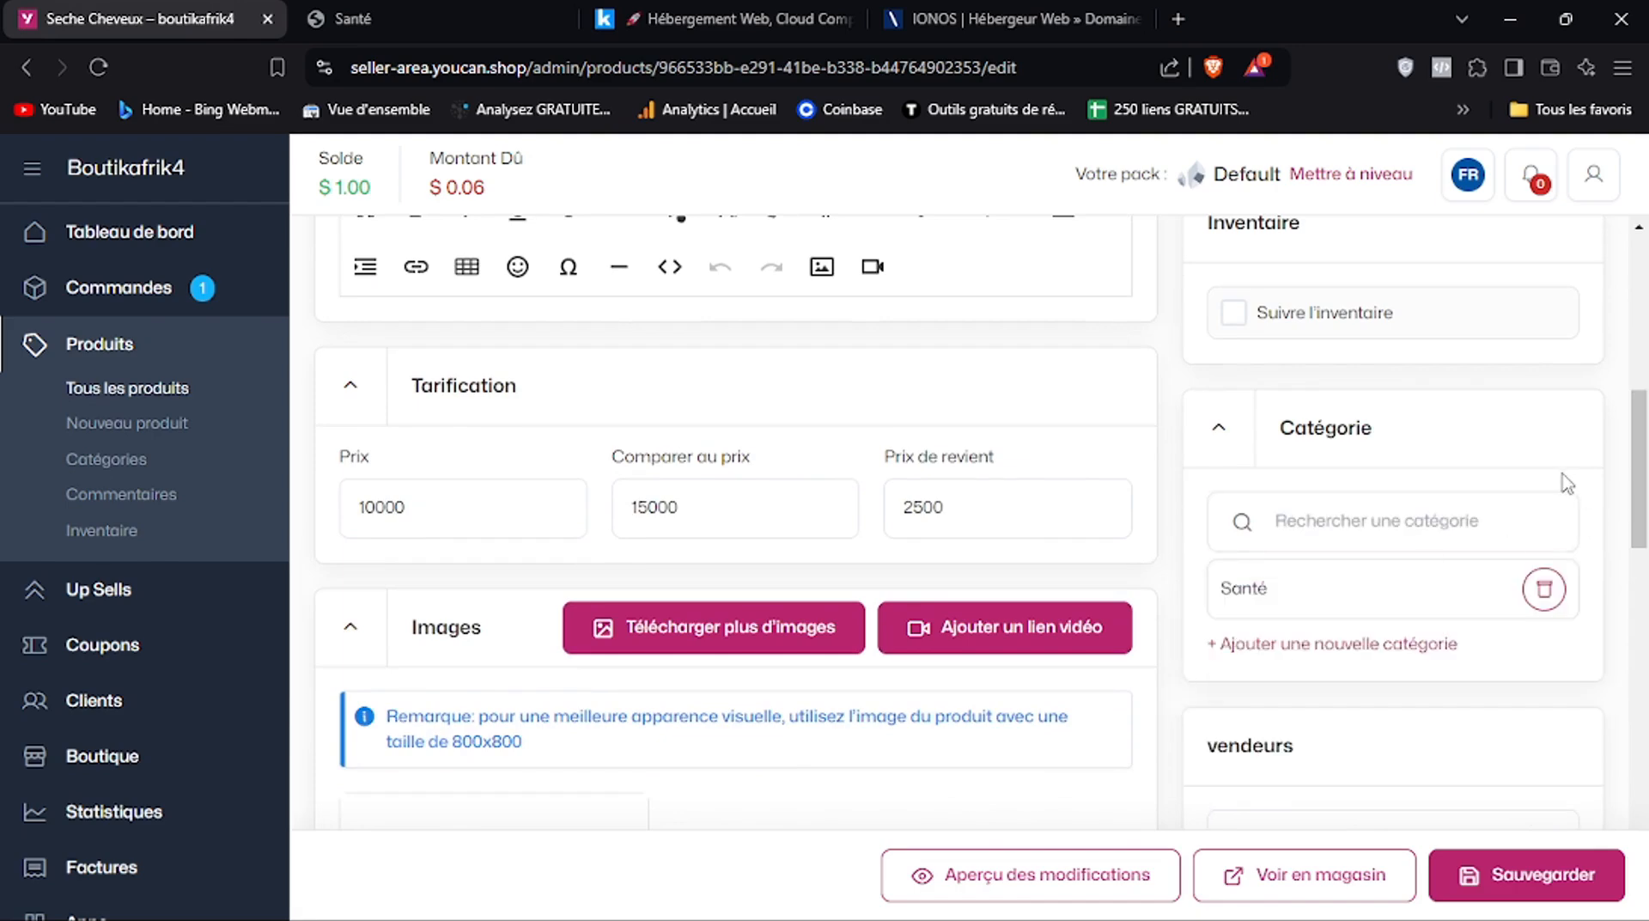
scroll(1641, 464, "down", 3)
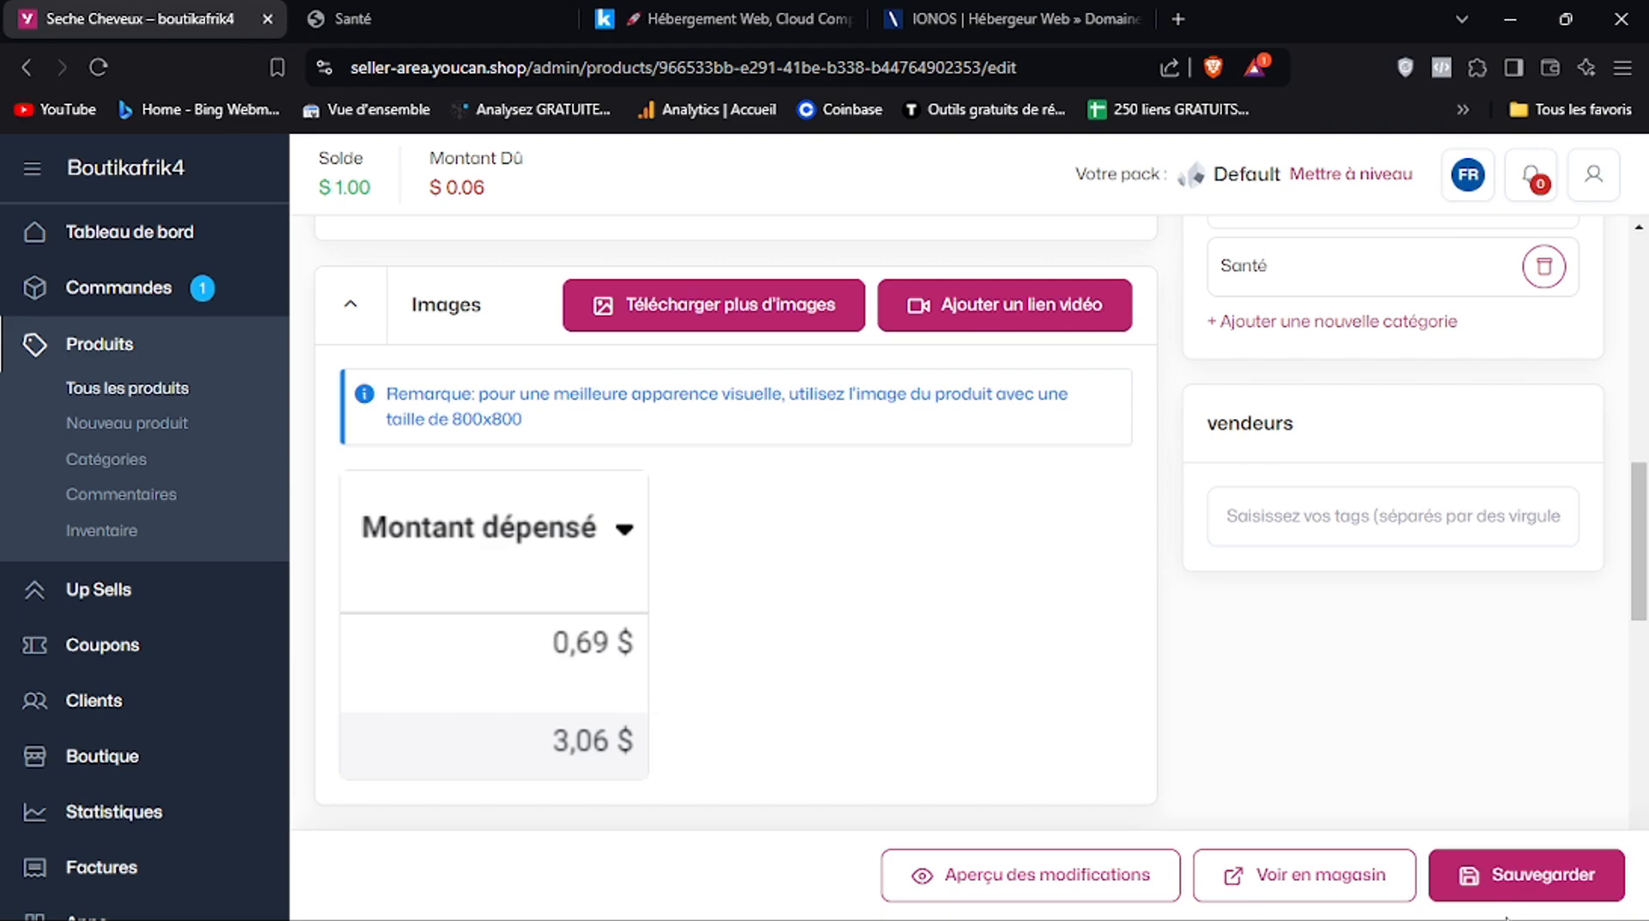
left_click(1510, 895)
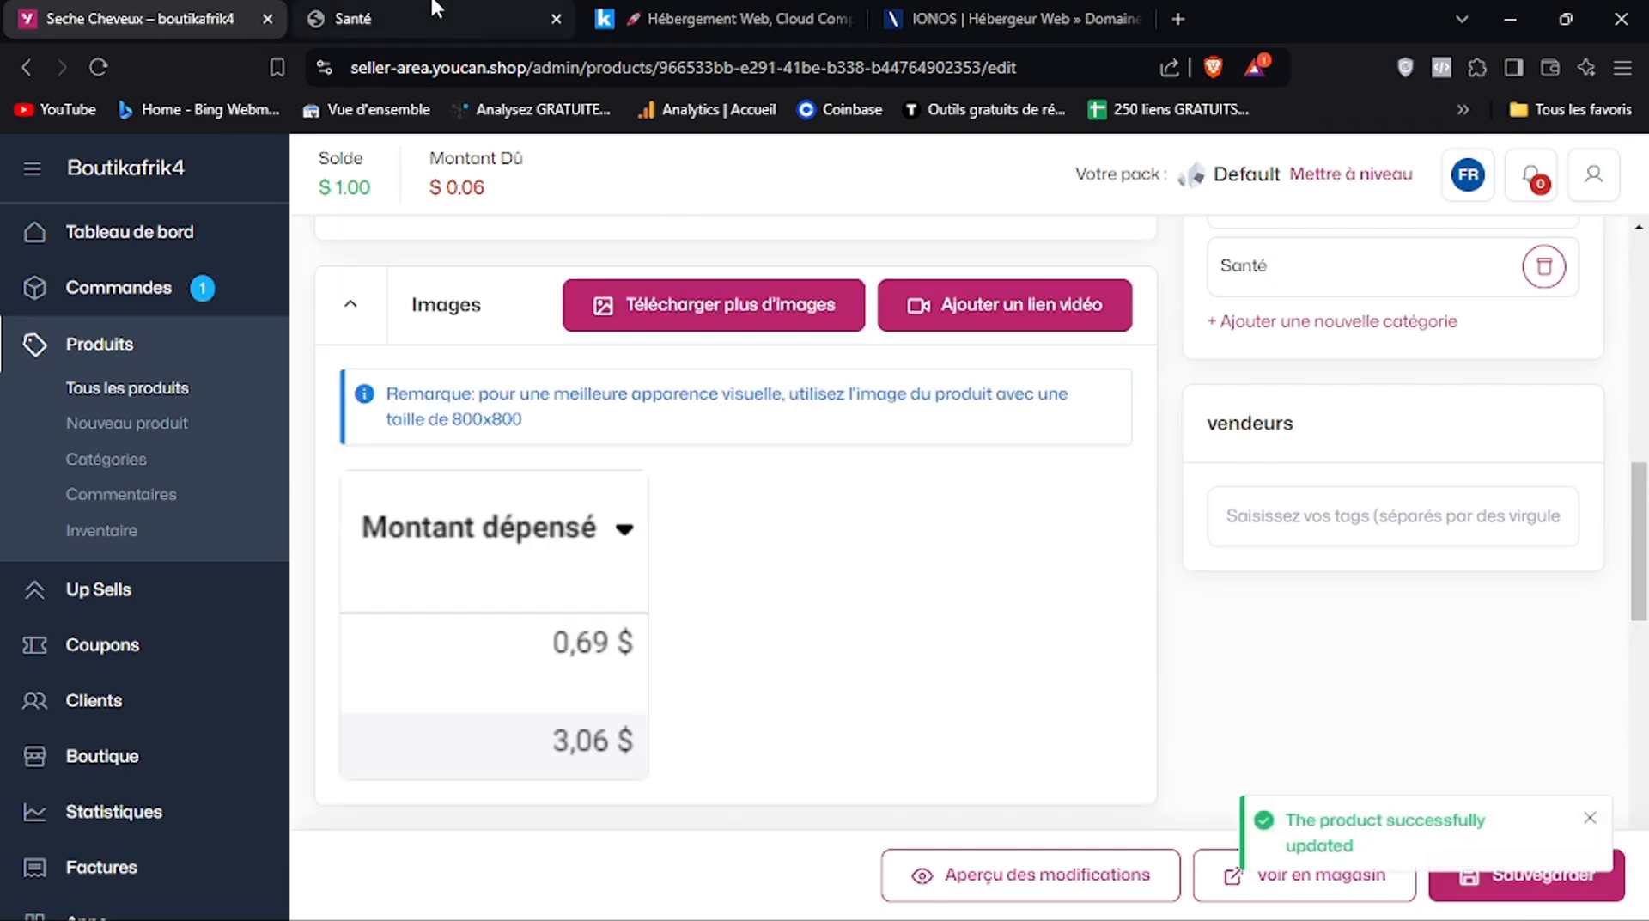
Reload the store's Santé collection page and open the Seche Cheveux product from it
left_click(436, 12)
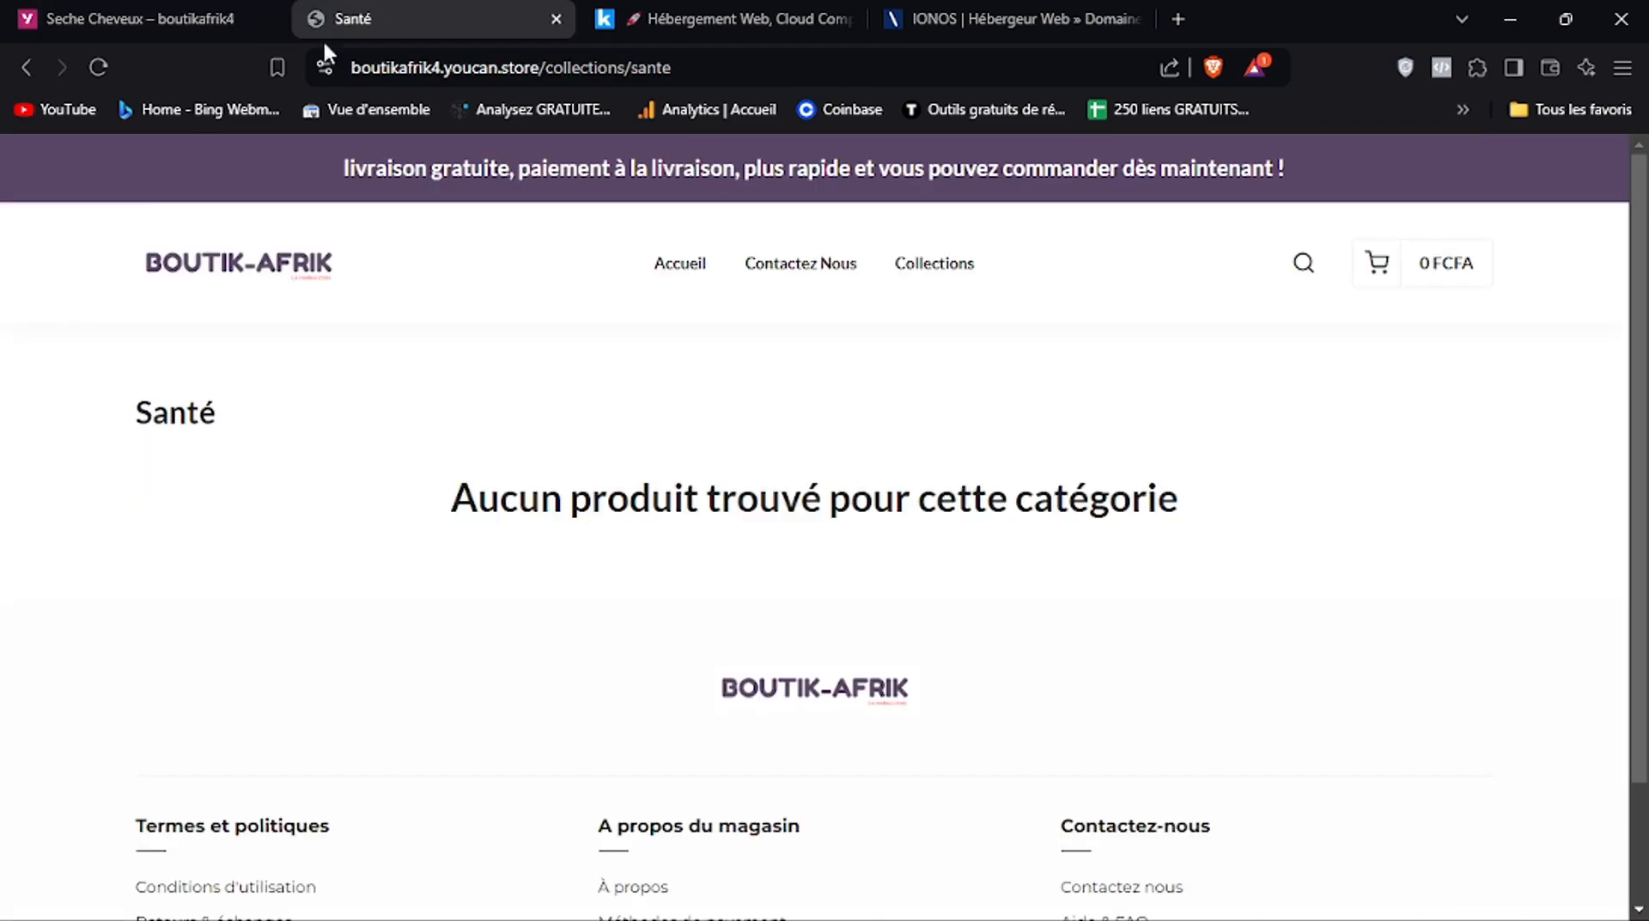
left_click(97, 79)
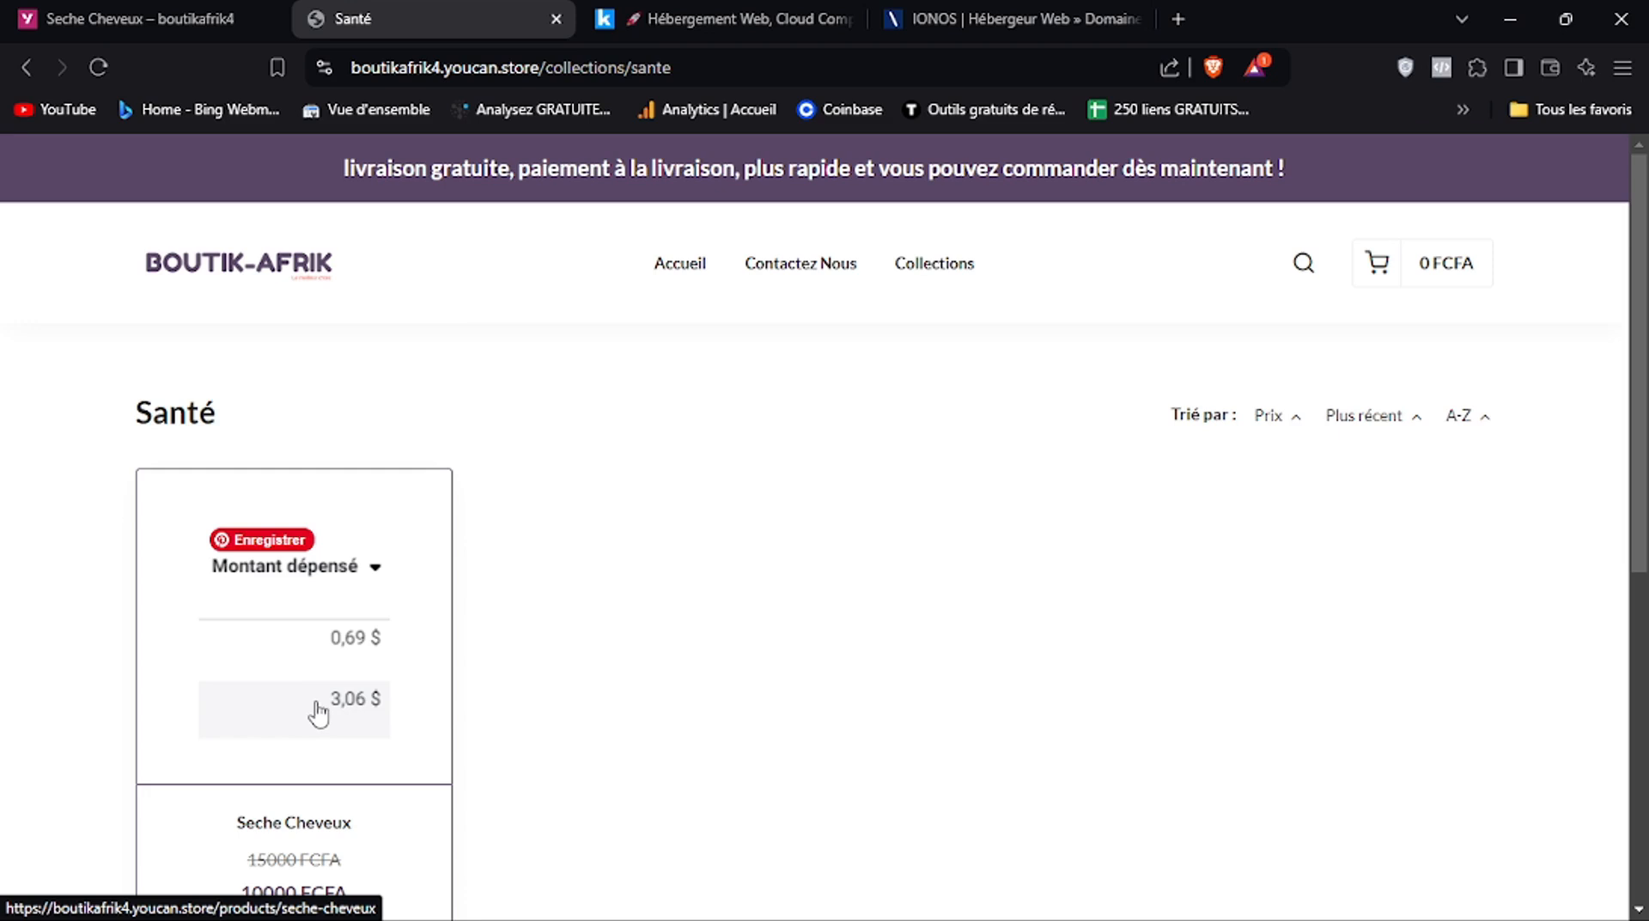
left_click(319, 713)
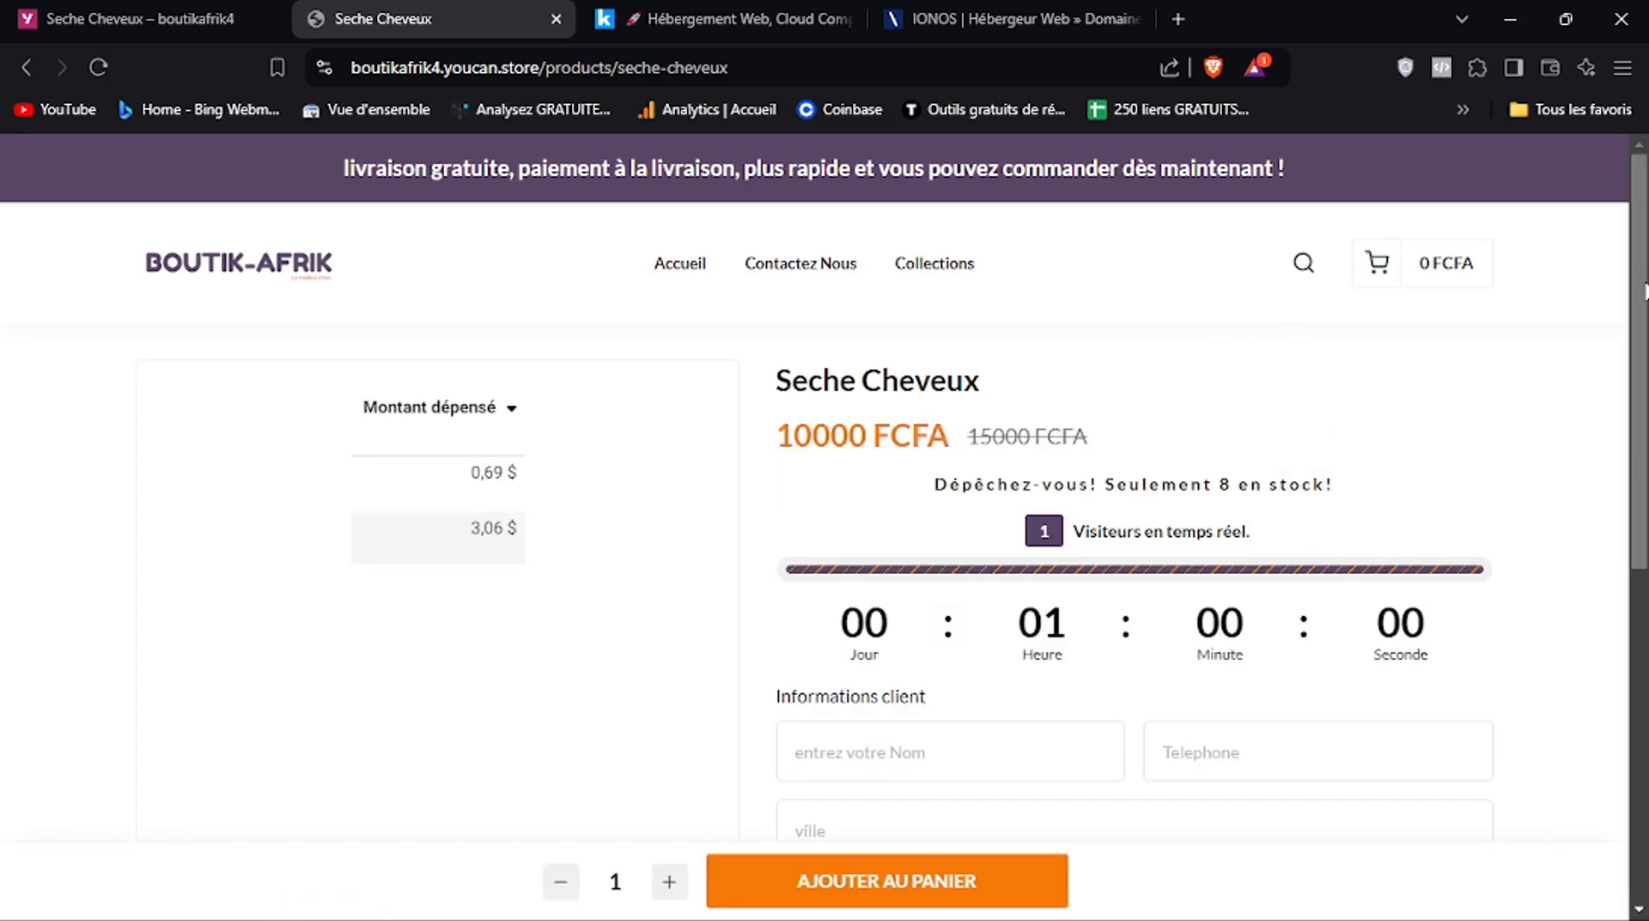
Review the Seche Cheveux store page, examining its image, prices, countdown, customer information form, add-to-cart button and footer
scroll(1643, 291, "down", 3)
scroll(1632, 326, "up", 3)
scroll(1623, 352, "down", 1)
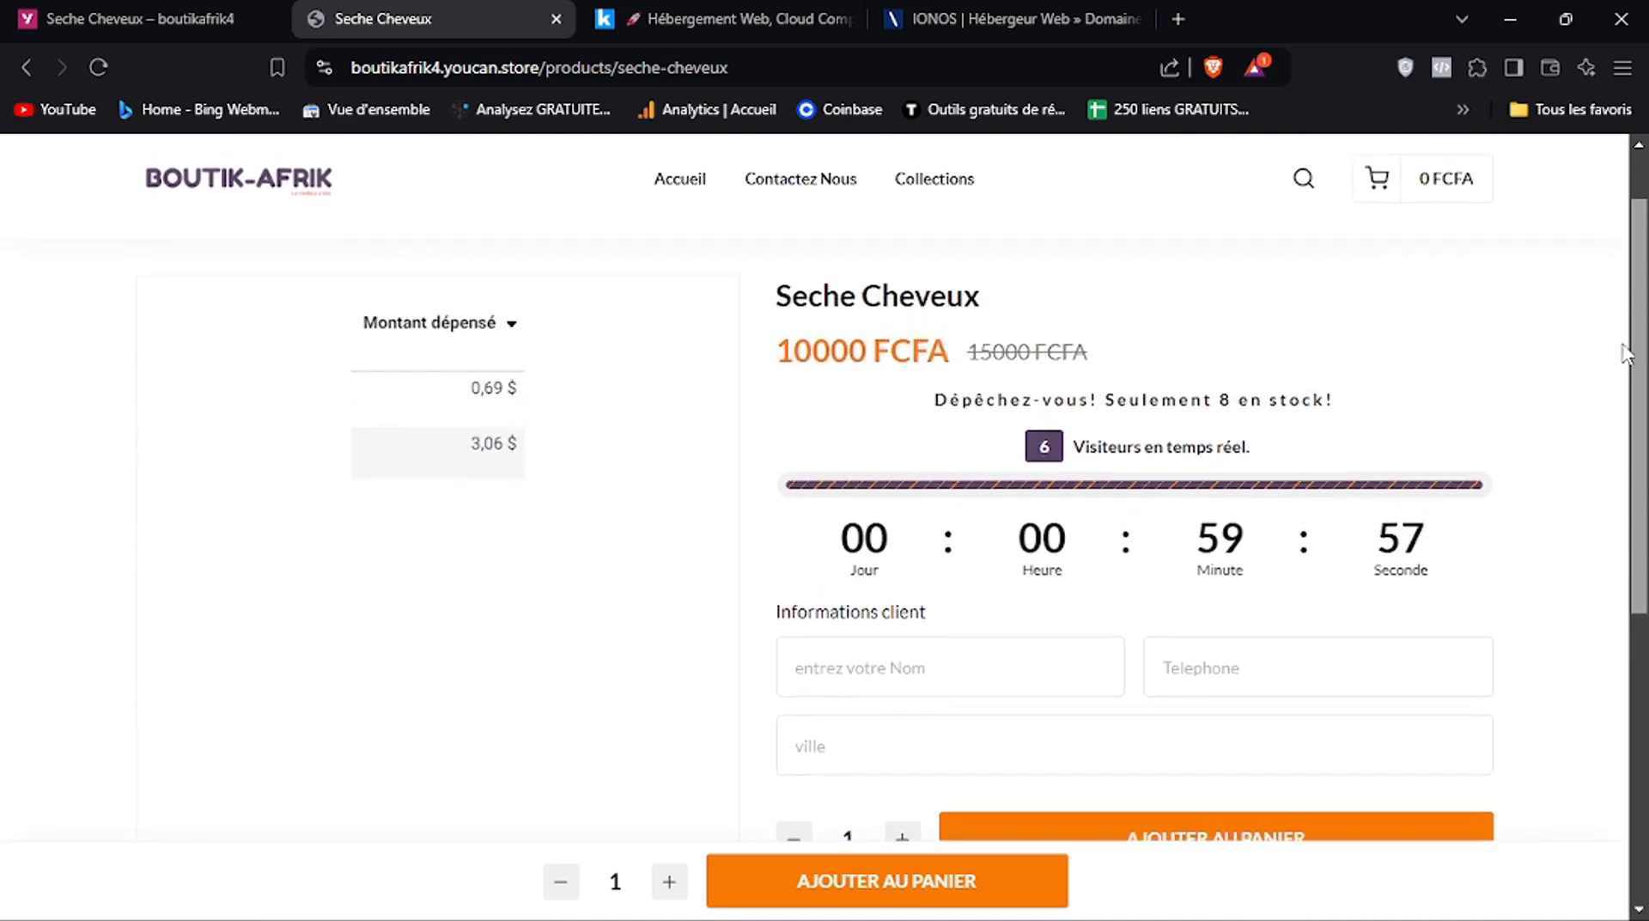
scroll(1628, 360, "down", 5)
scroll(1637, 378, "up", 4)
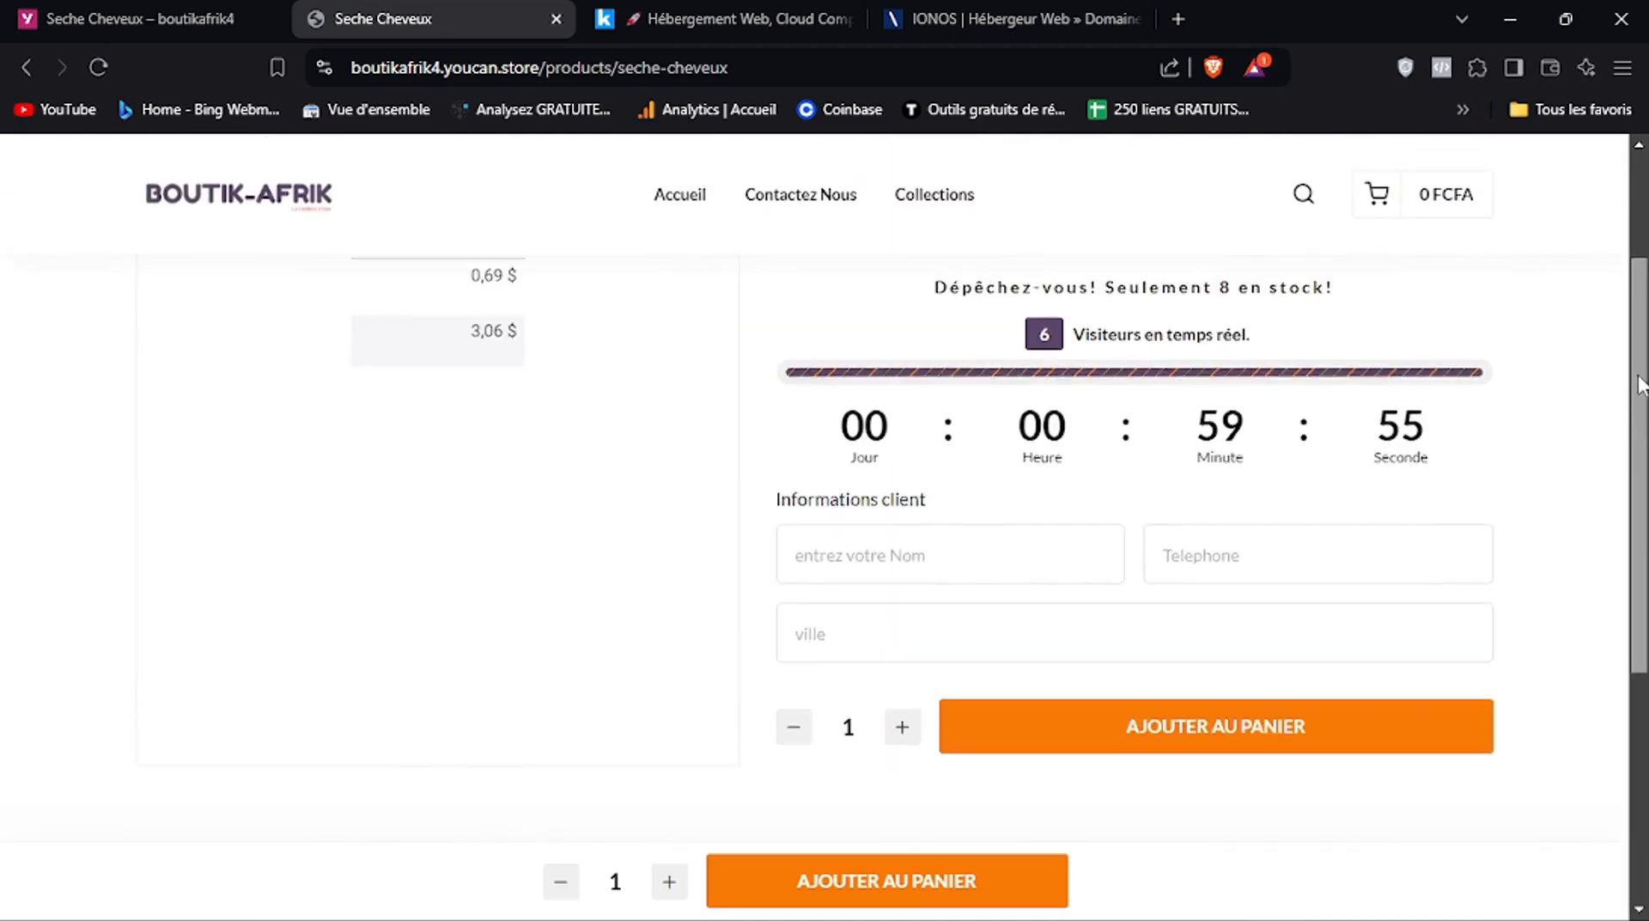
scroll(1641, 384, "up", 2)
scroll(1641, 384, "down", 5)
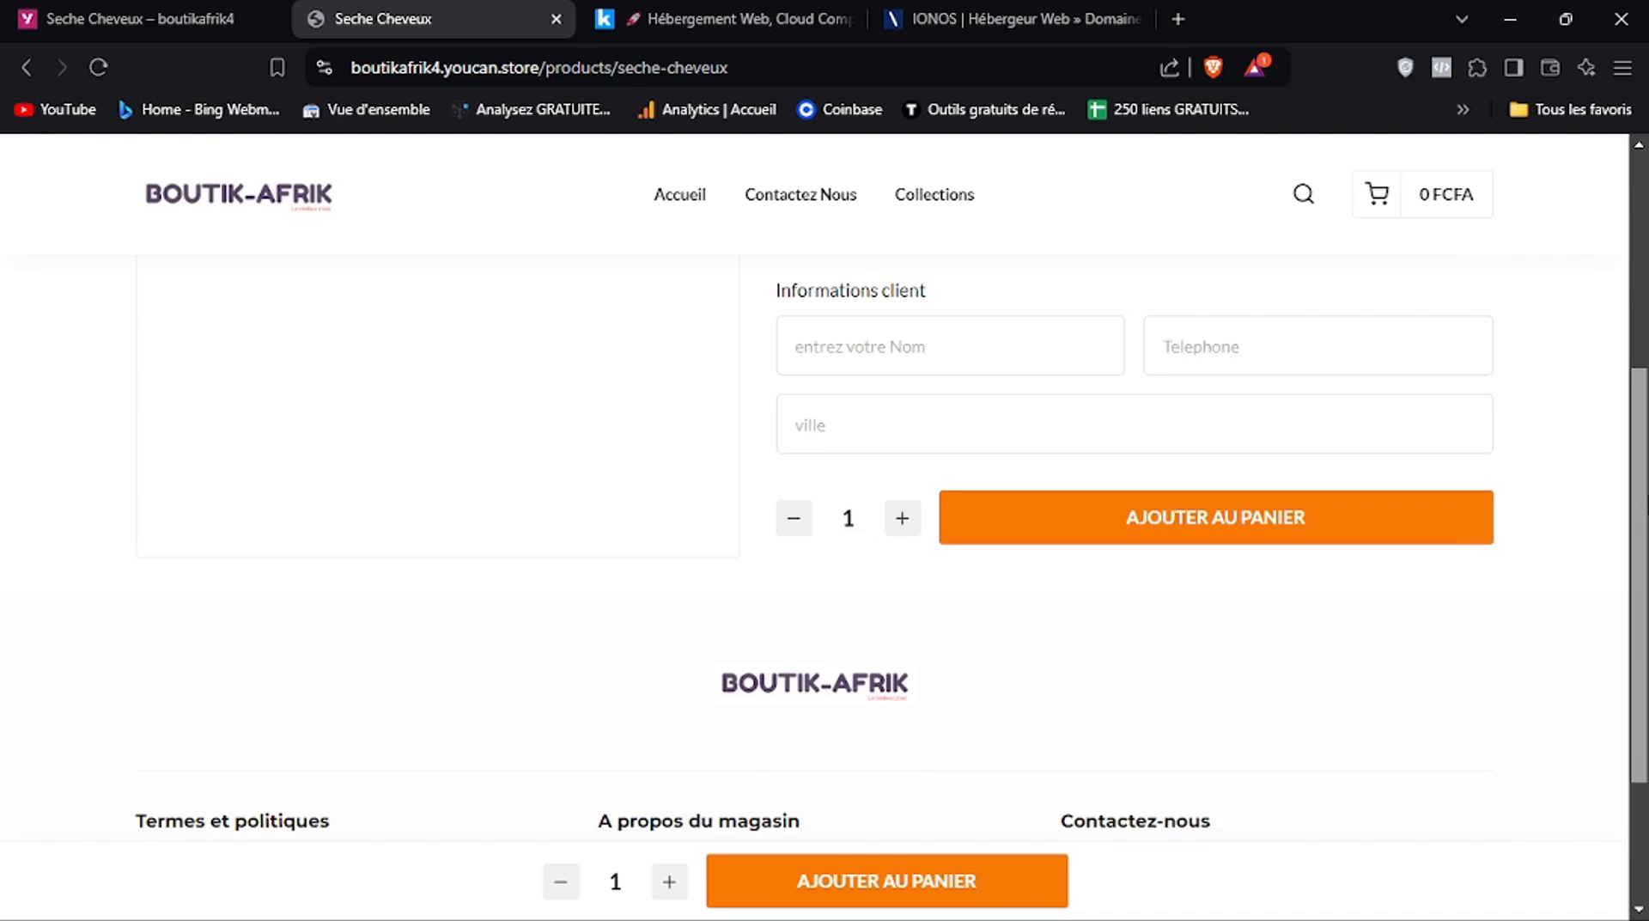
scroll(1640, 384, "up", 5)
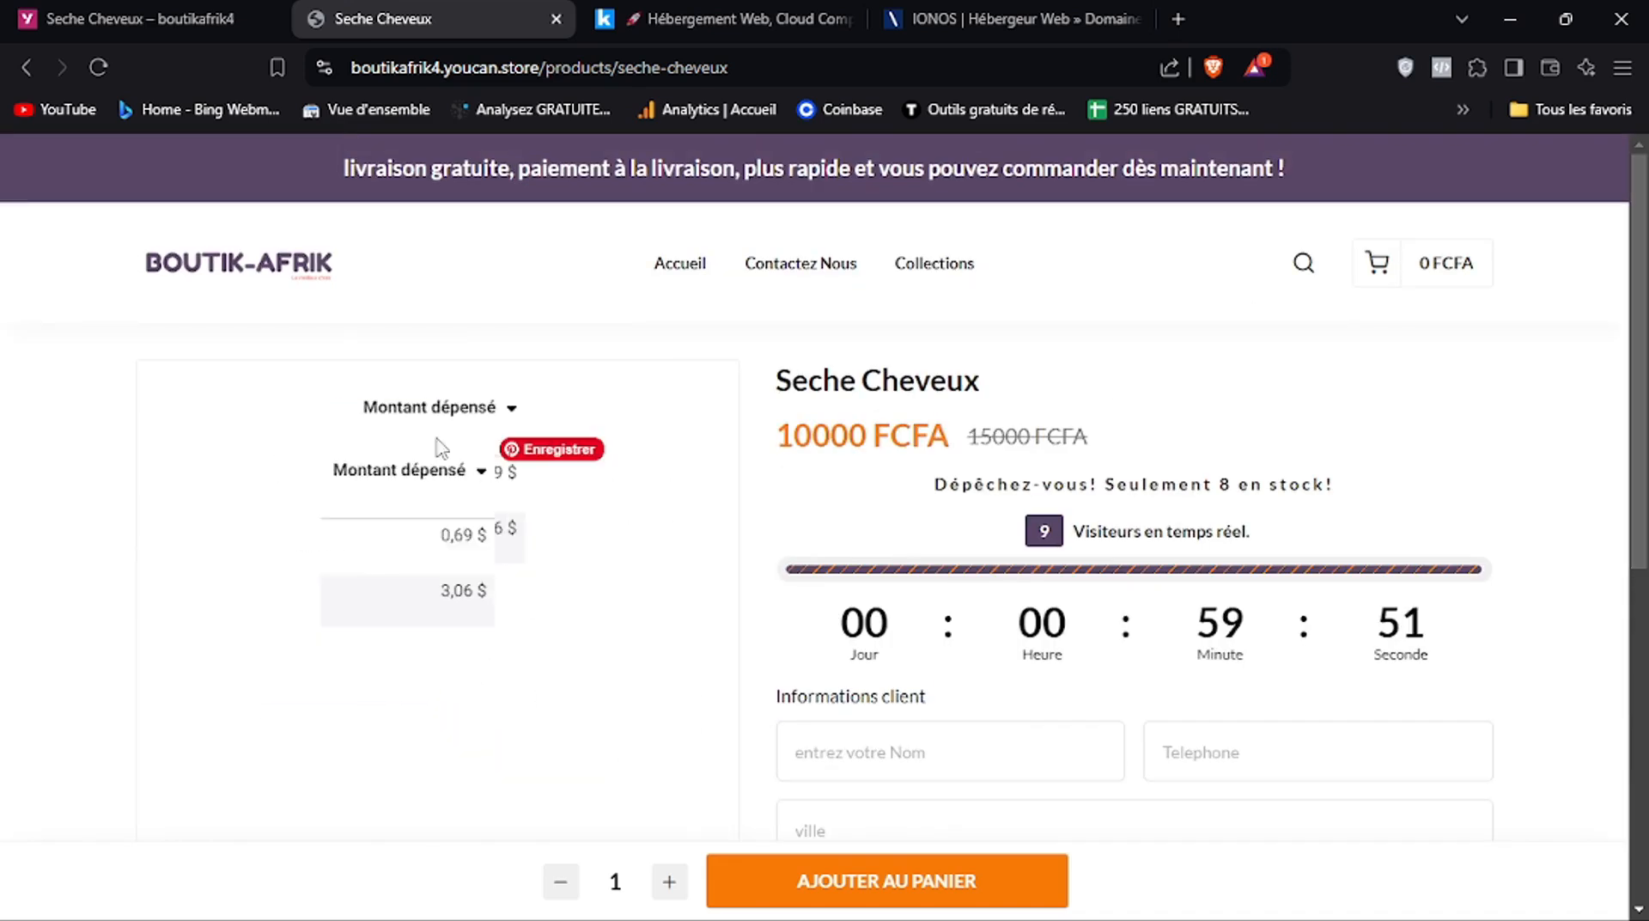
scroll(1641, 384, "down", 1)
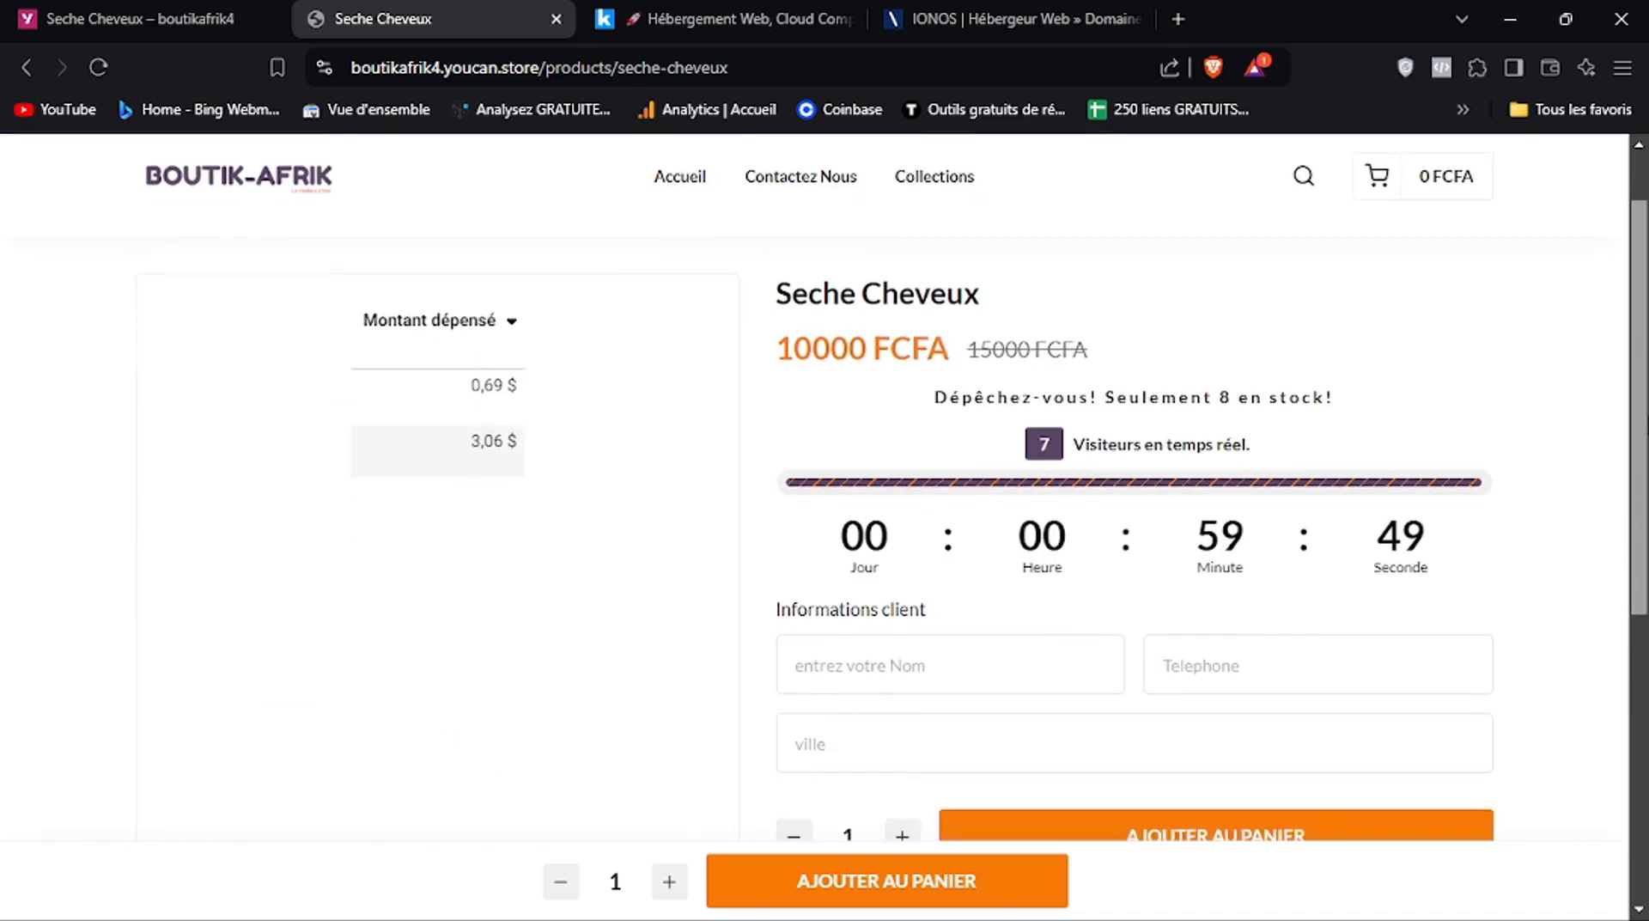
scroll(825, 516, "down", 6)
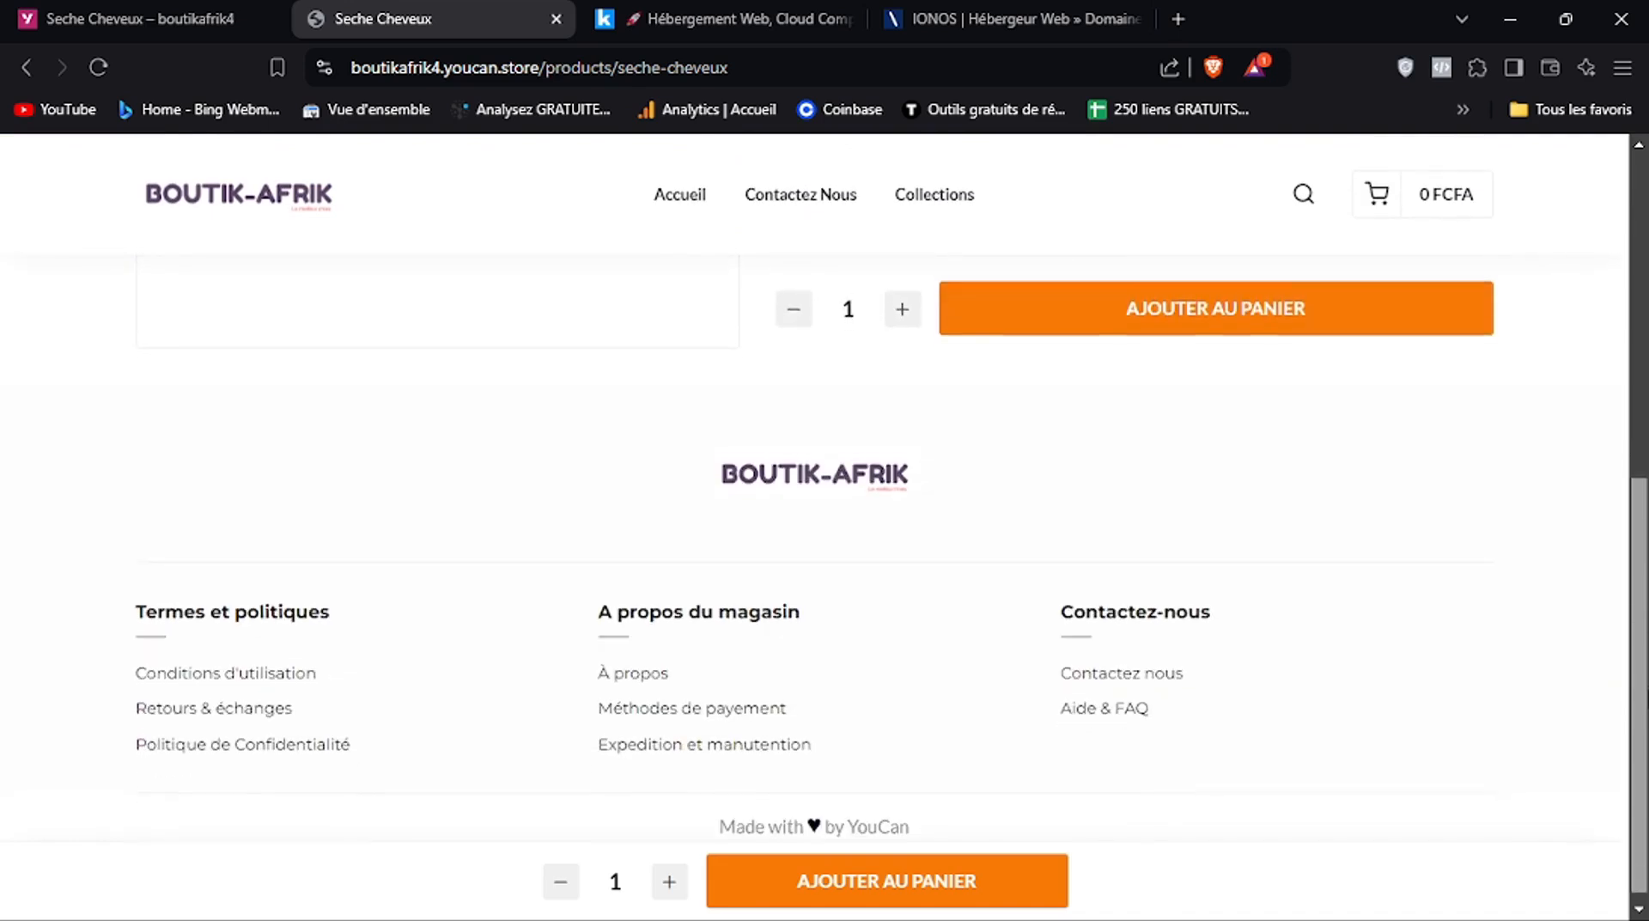
scroll(1023, 740, "up", 1)
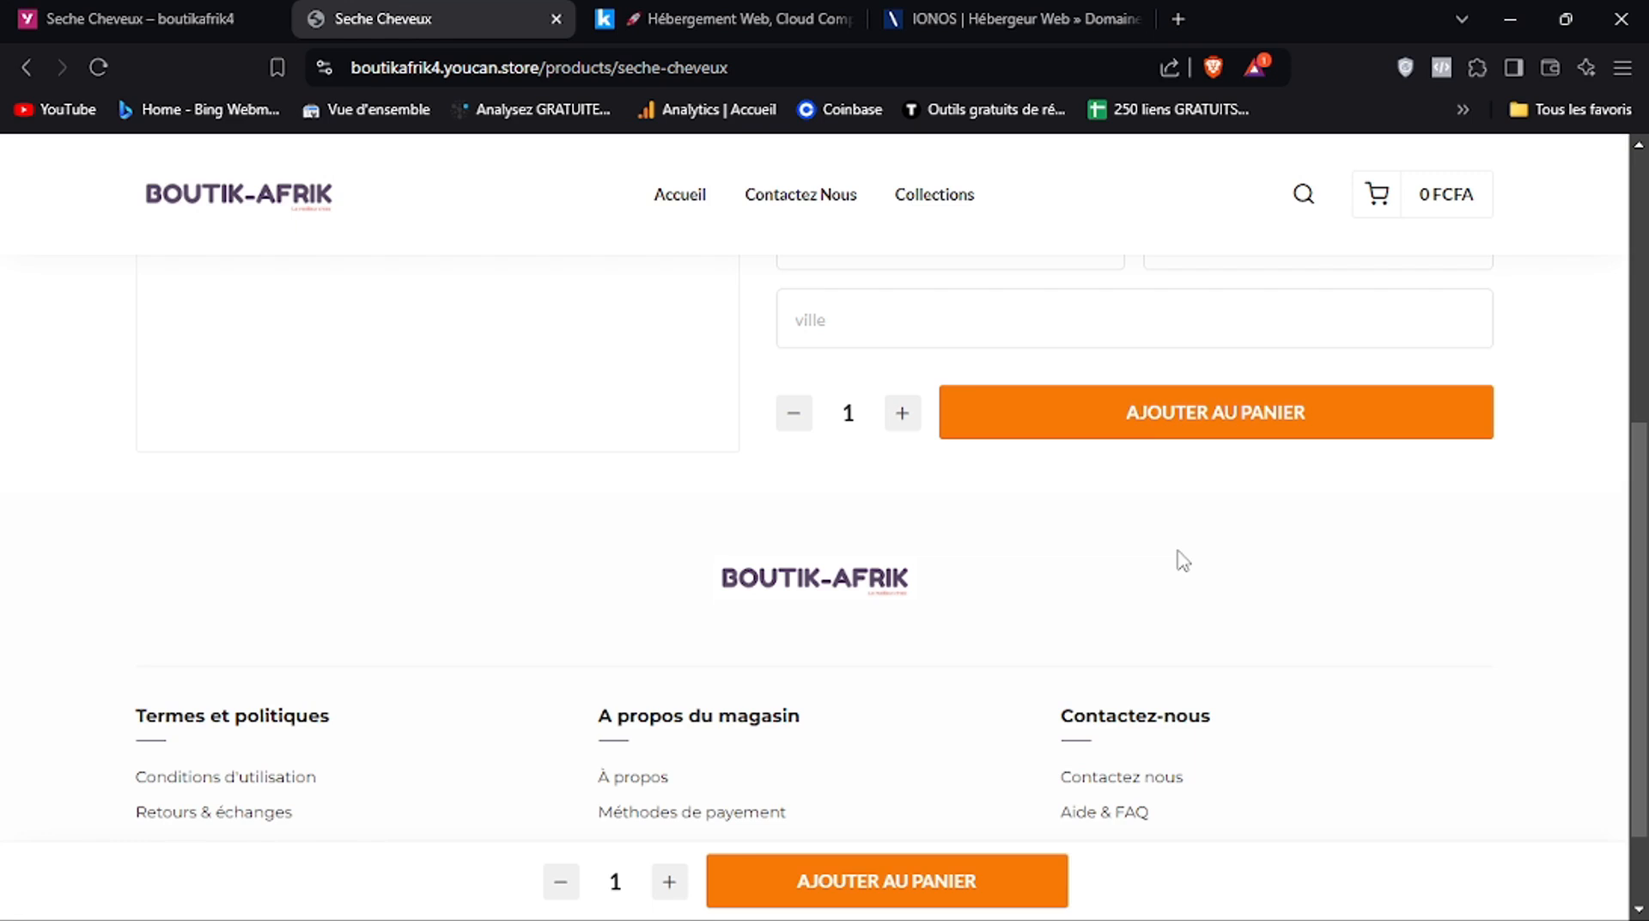
scroll(1045, 762, "down", 1)
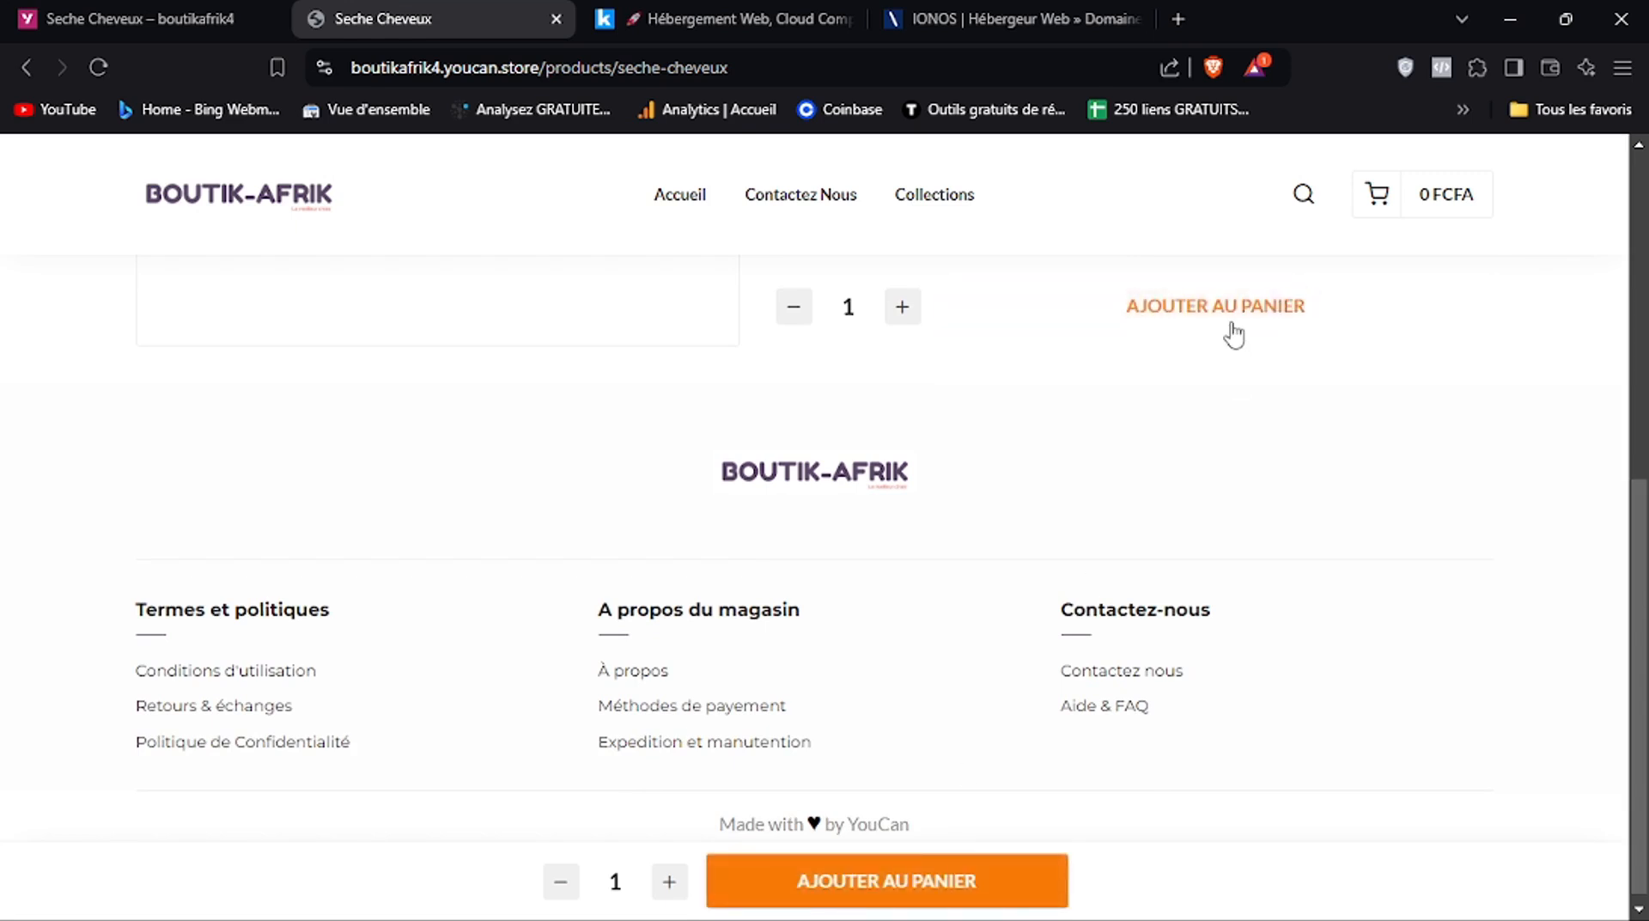
left_click_drag(1647, 619, 1646, 488)
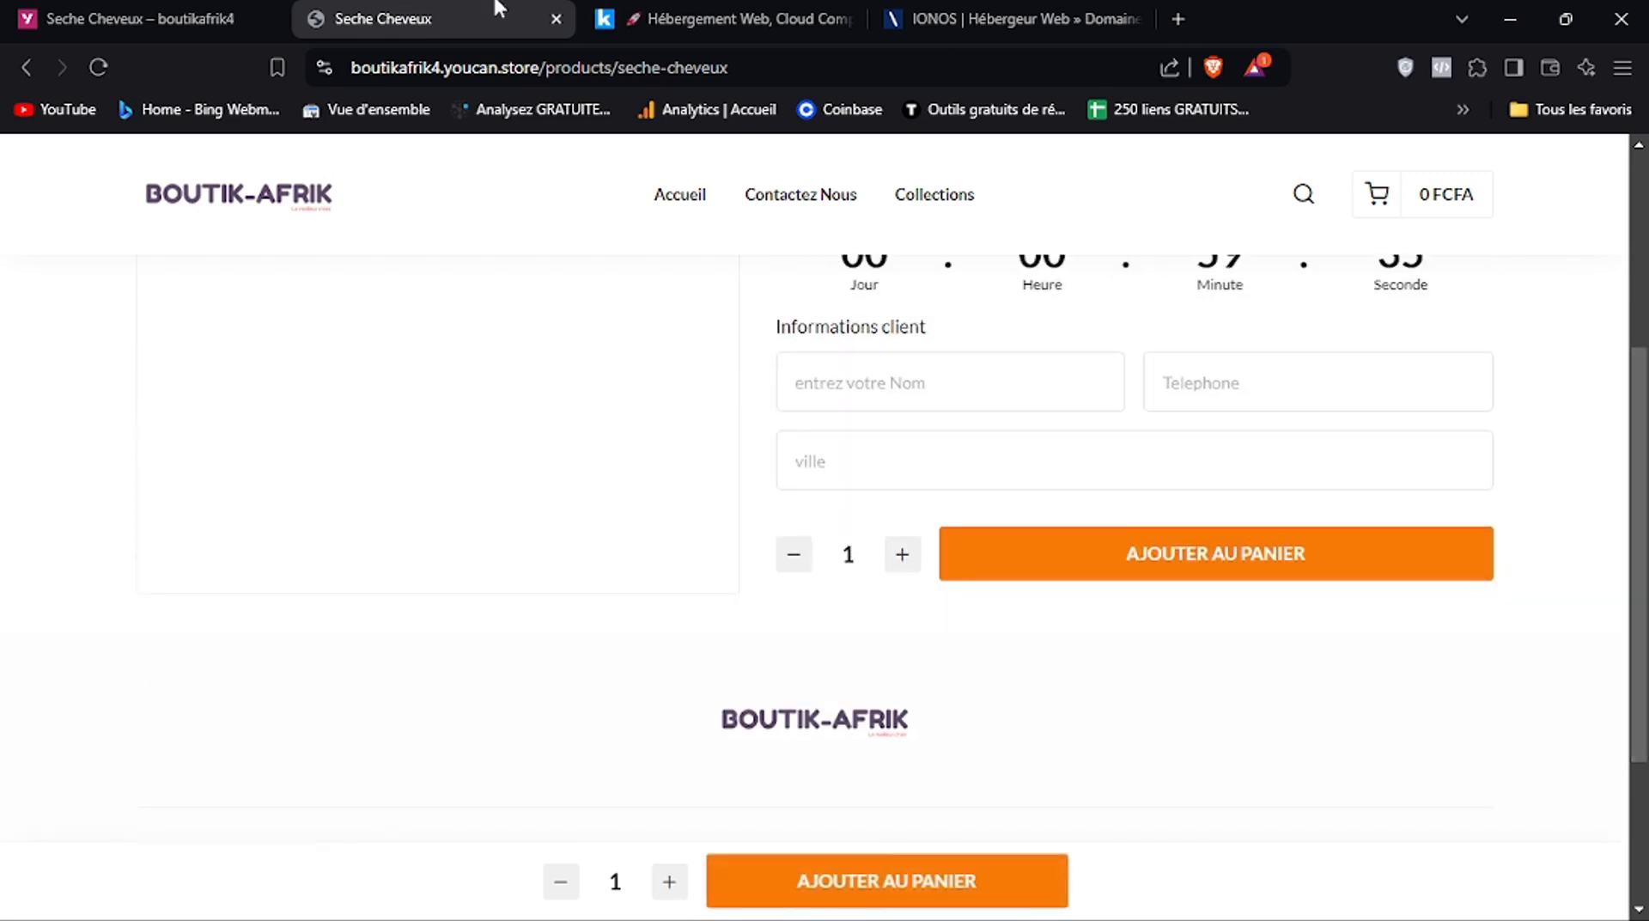
left_click(1648, 275)
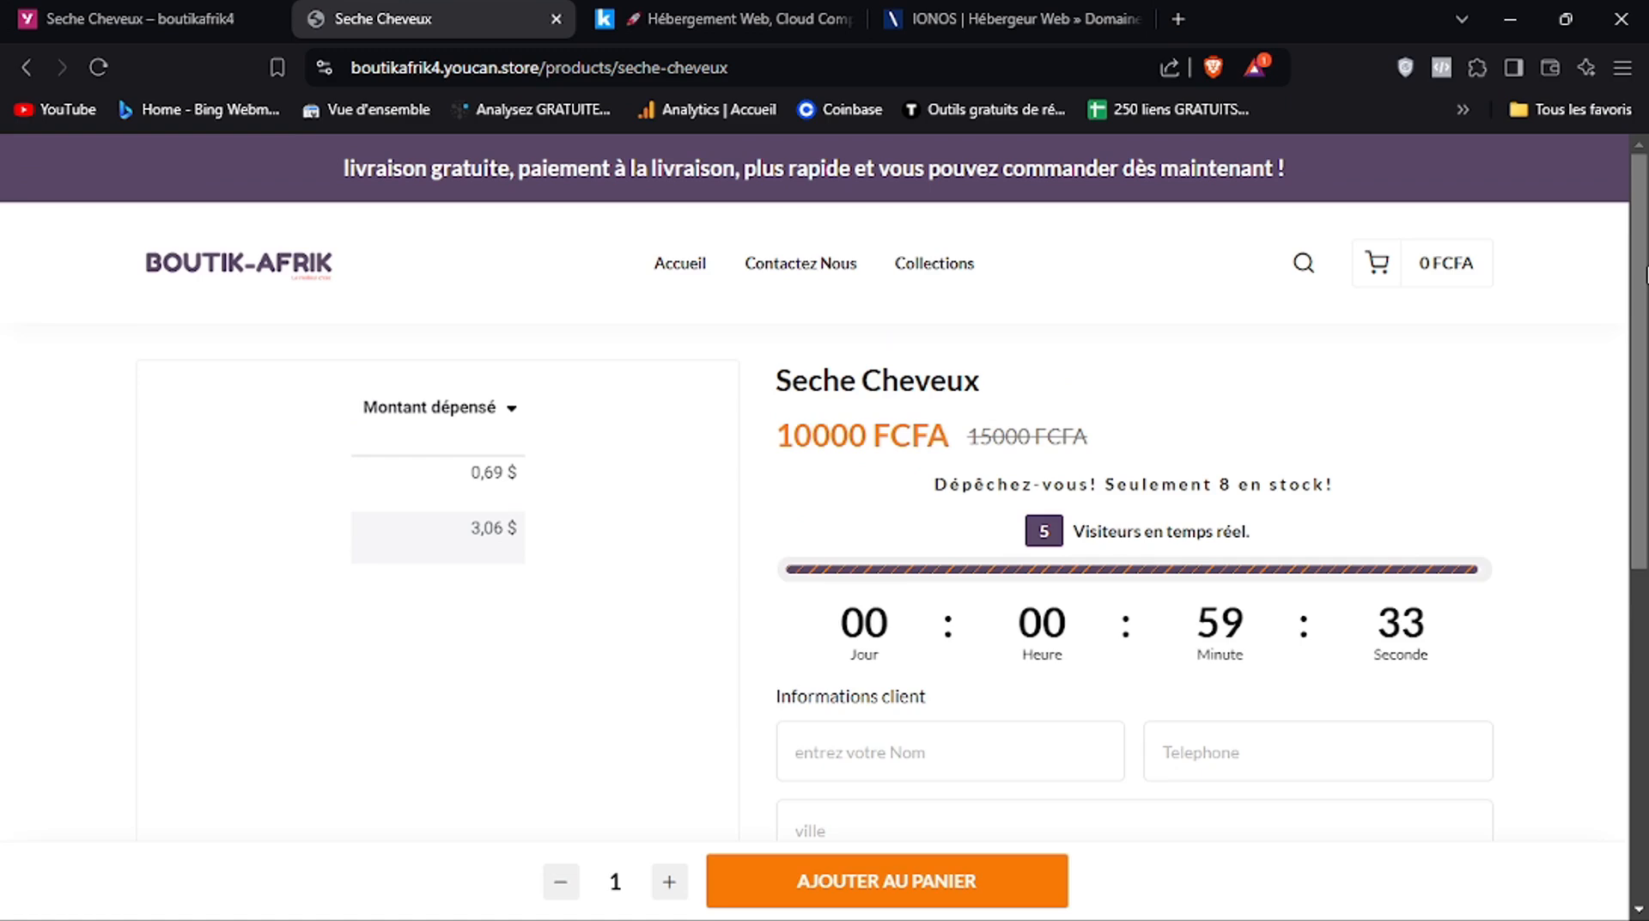
left_click_drag(1647, 275, 1647, 418)
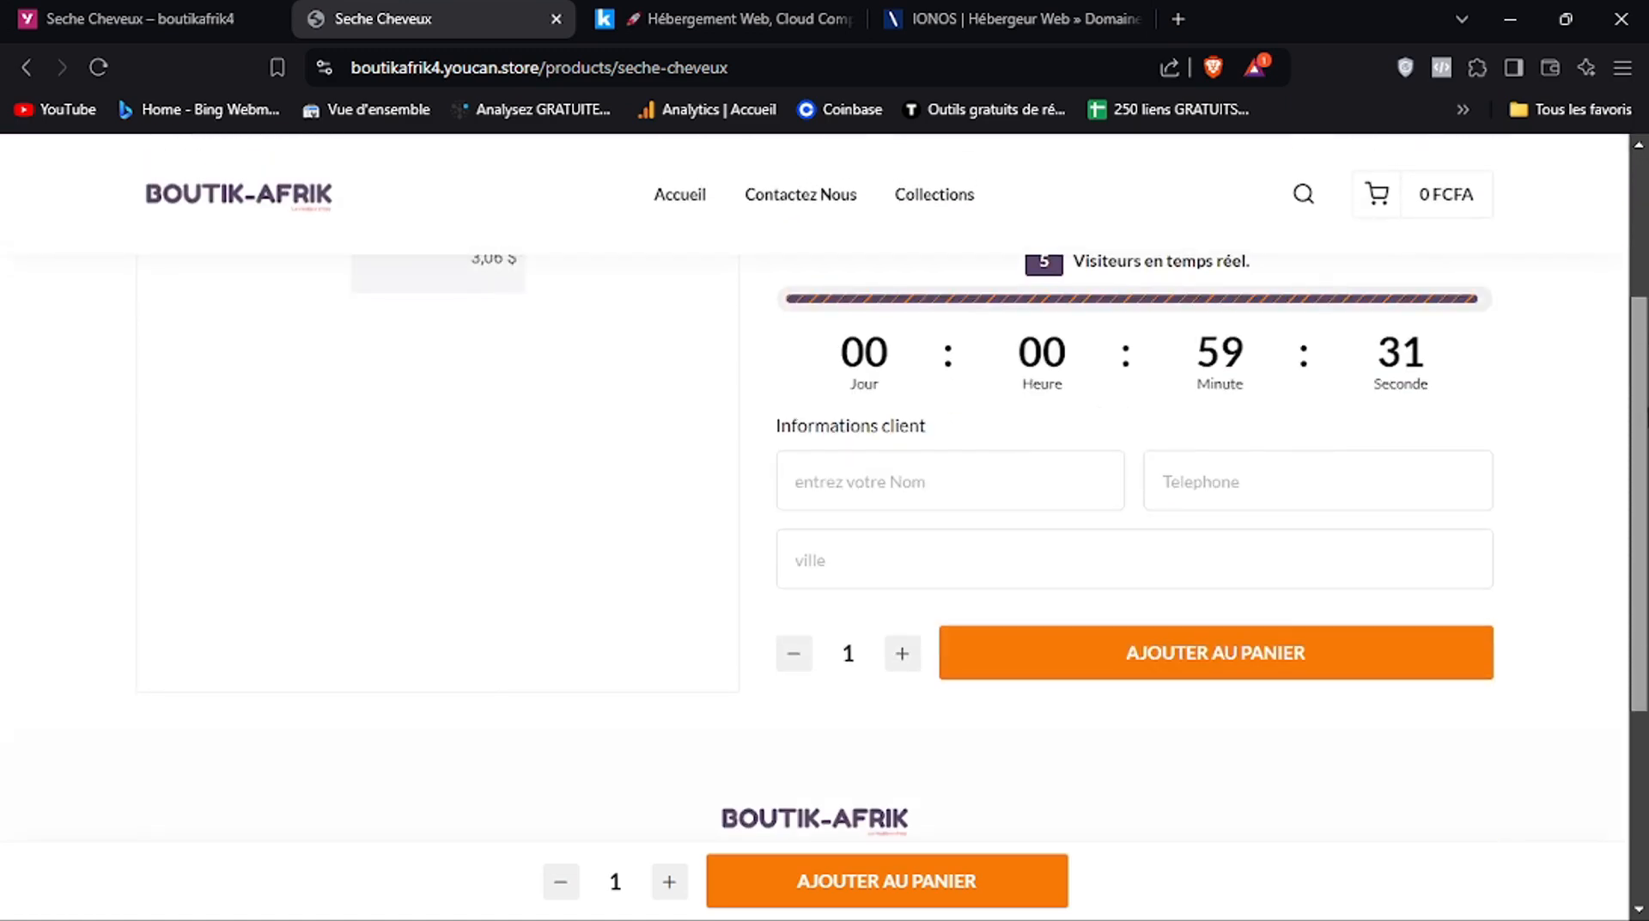
Compare the Seche Cheveux store page's price, stock message, visitor counter, countdown and customer form with its product edit page
scroll(1646, 491, "up", 1)
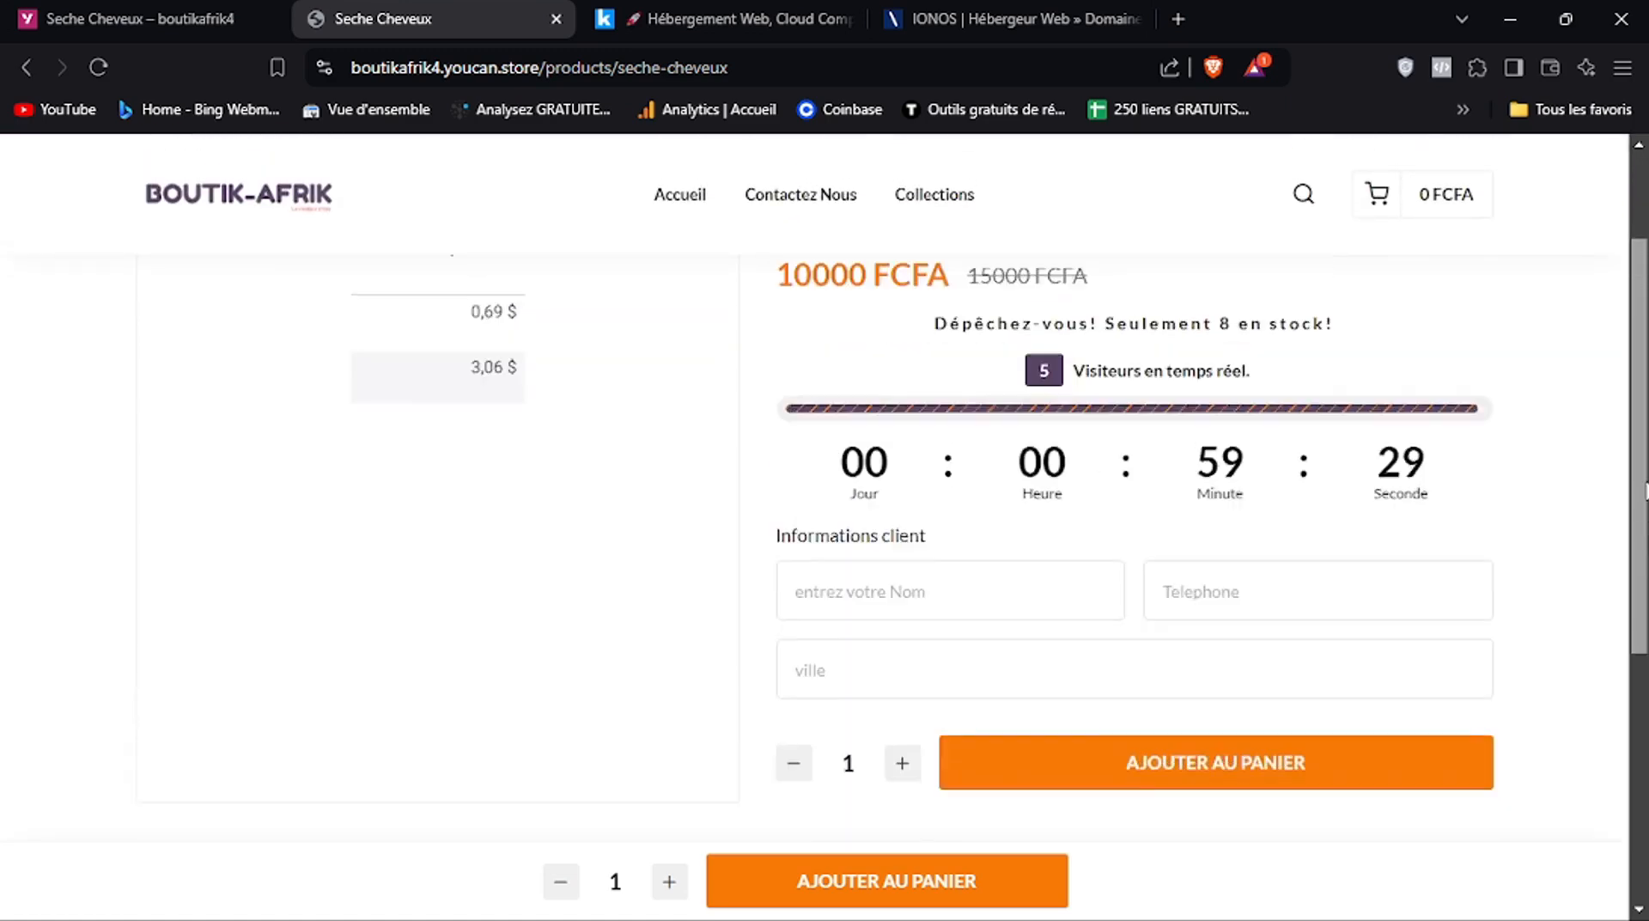
scroll(1644, 478, "up", 1)
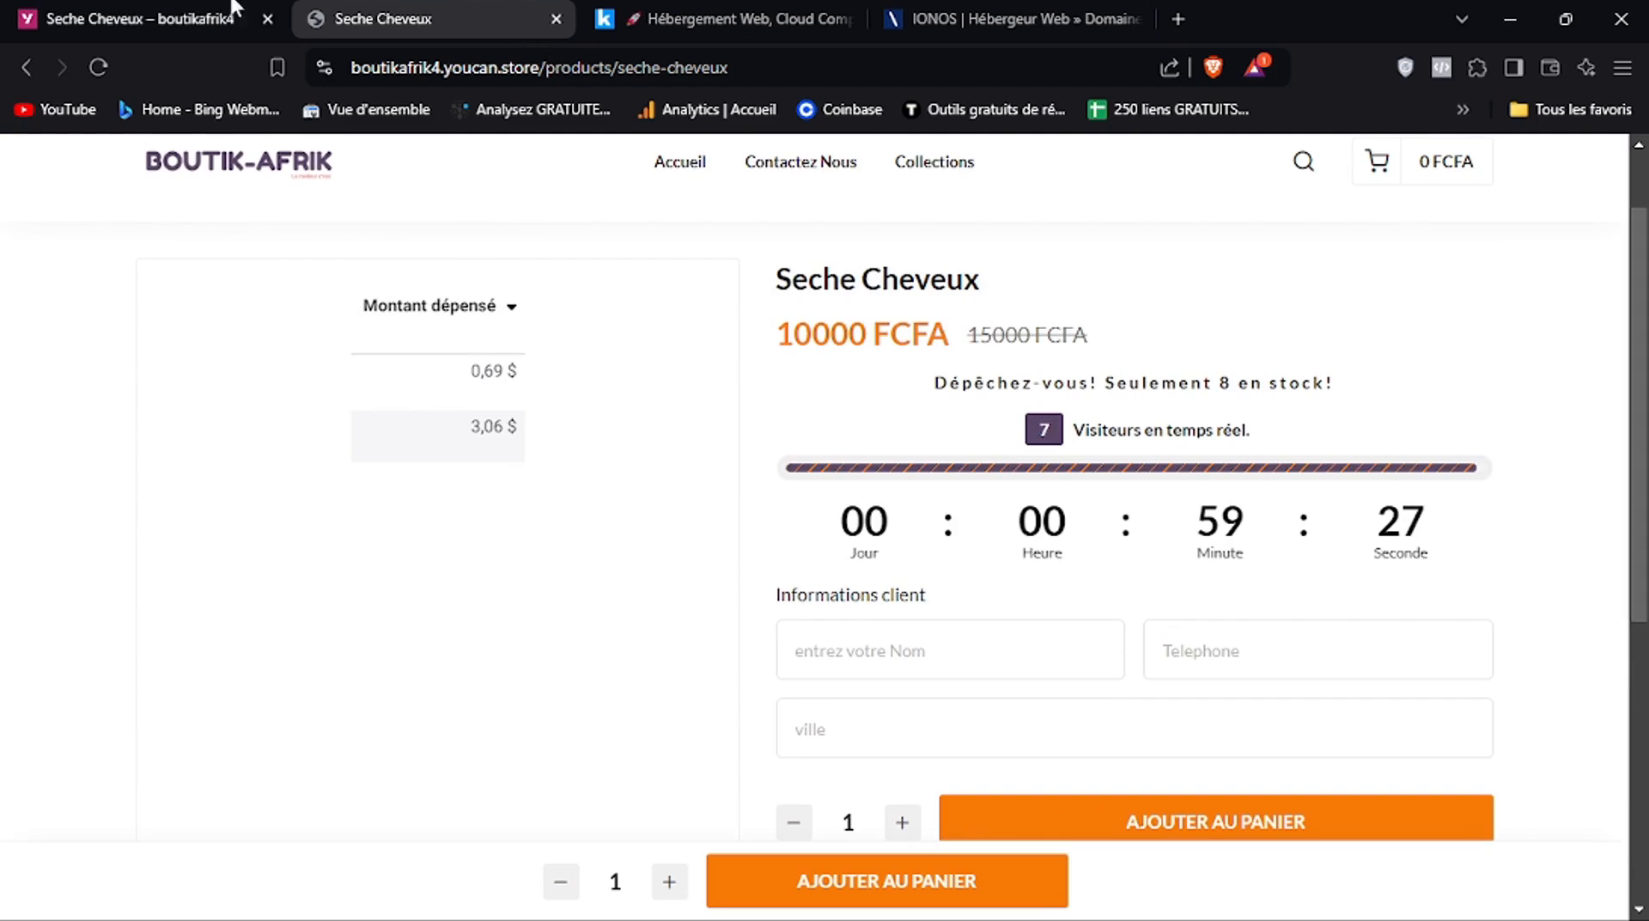
left_click(182, 12)
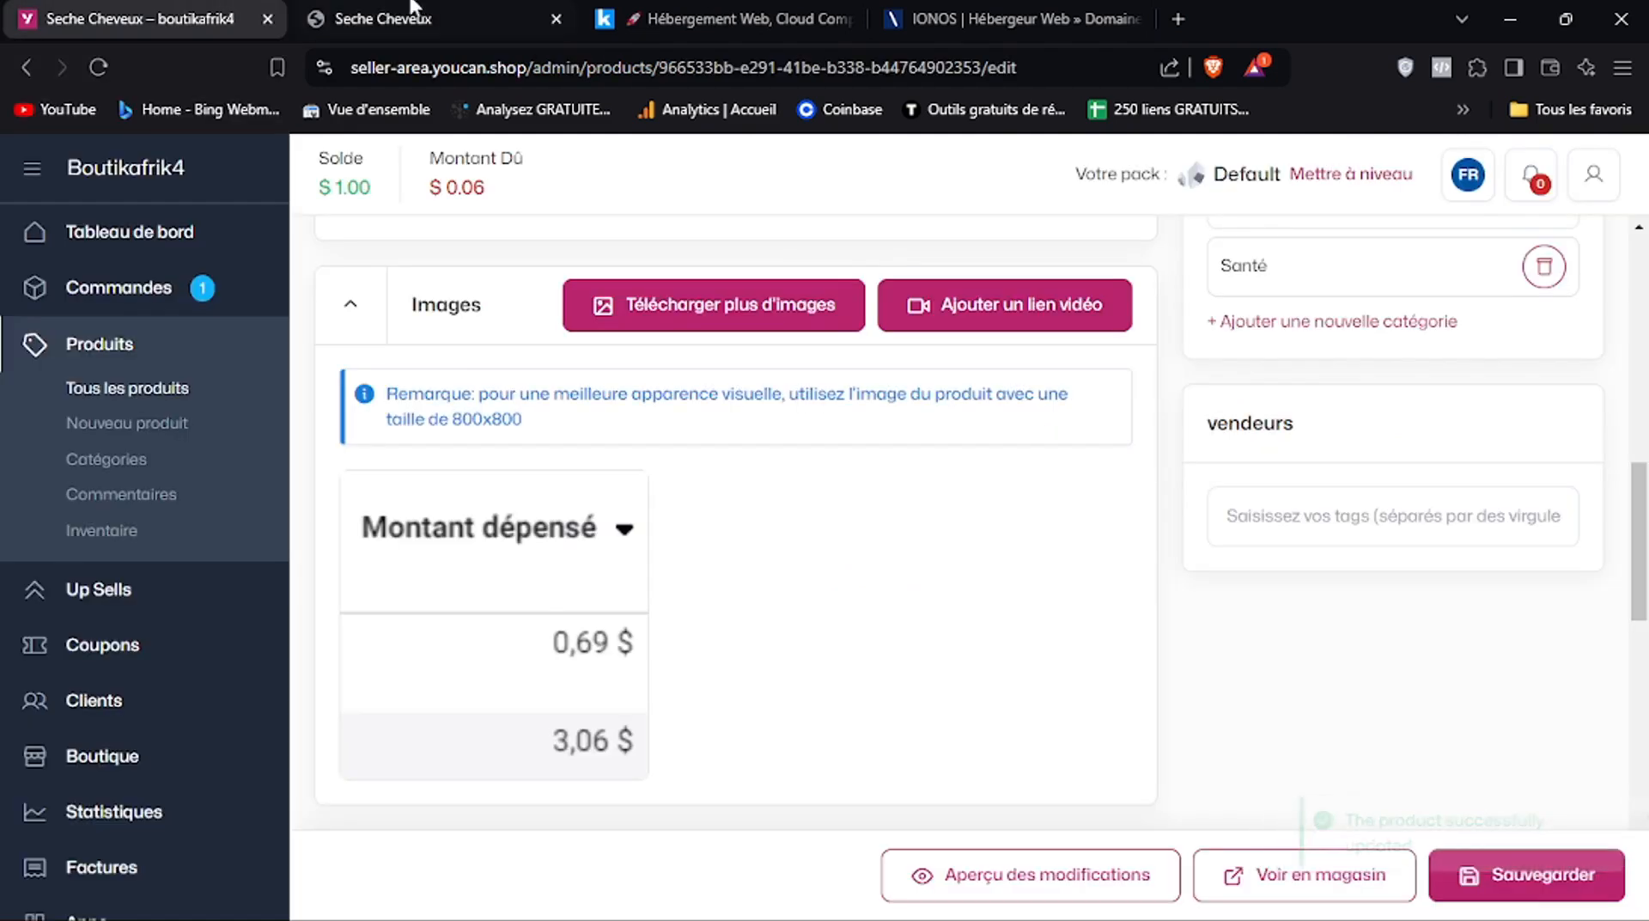
left_click(424, 15)
scroll(1636, 413, "down", 3)
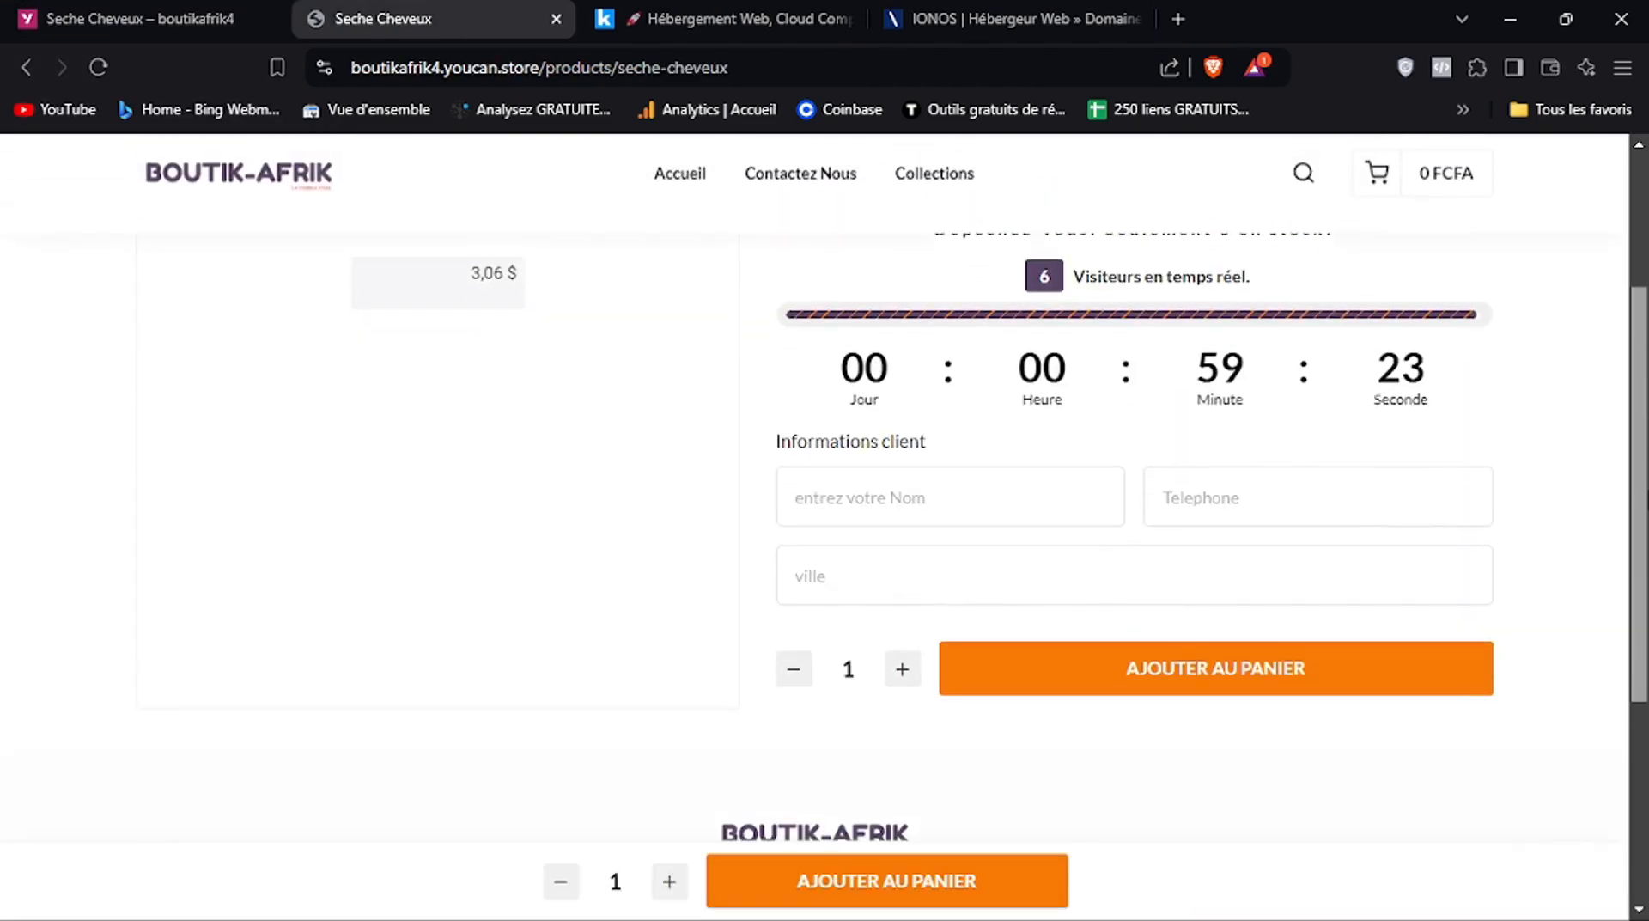
scroll(1636, 413, "up", 3)
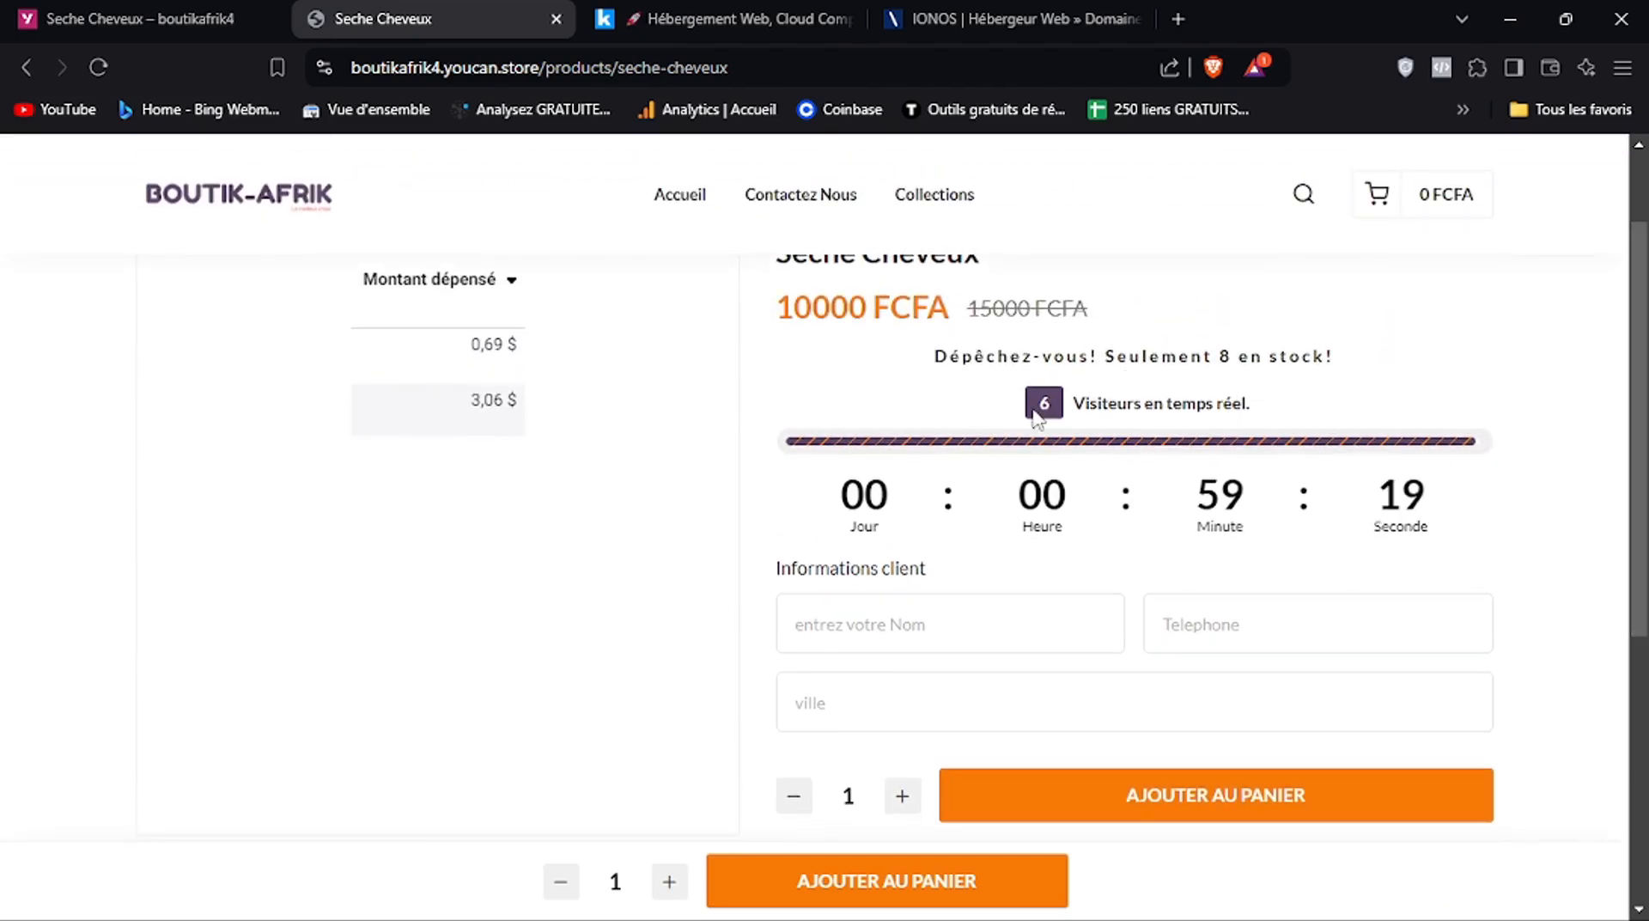
Expand the advanced options of the Seche Cheveux product and enable Paramètres de produit personnalisés
left_click(172, 11)
left_click_drag(1641, 507, 1642, 619)
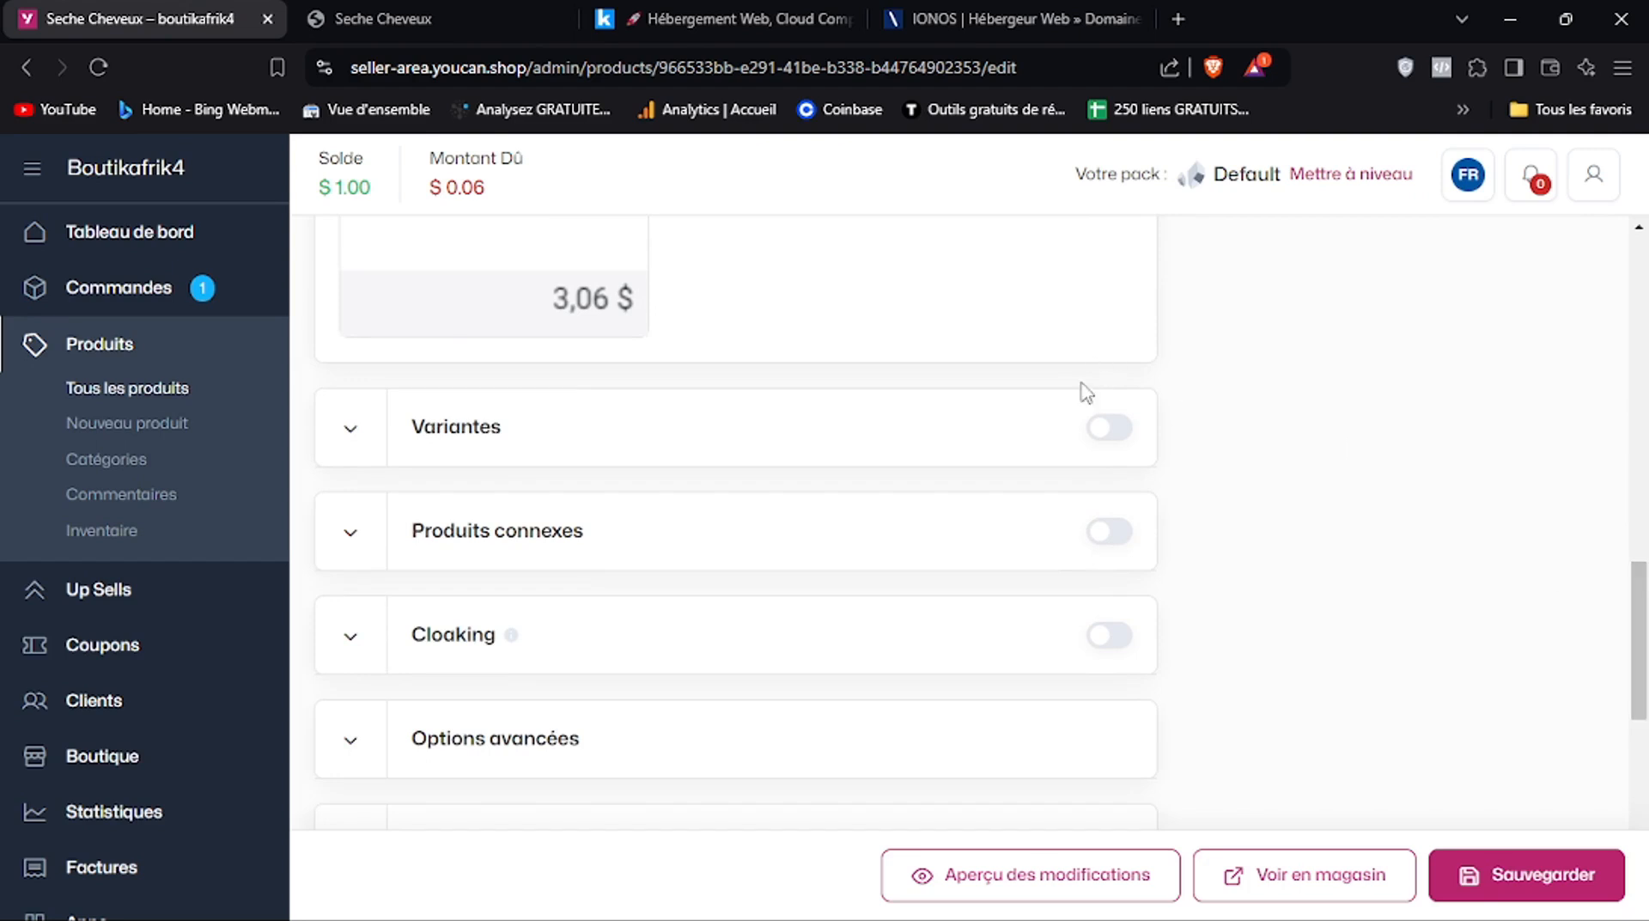
left_click_drag(1644, 602, 1645, 645)
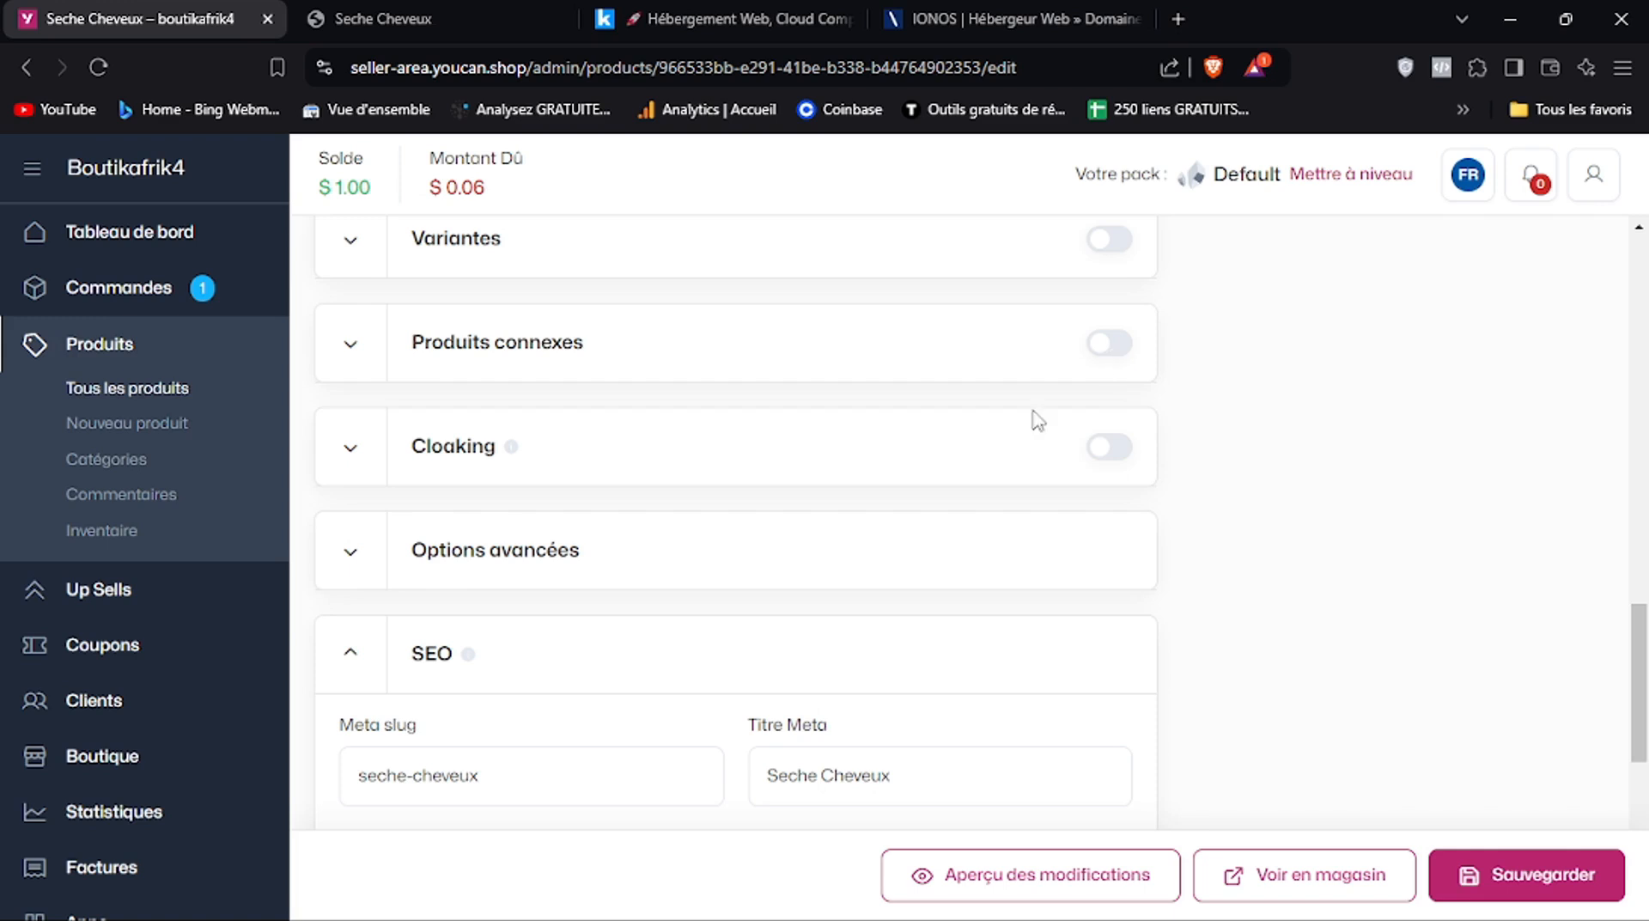
left_click(436, 9)
scroll(817, 515, "down", 5)
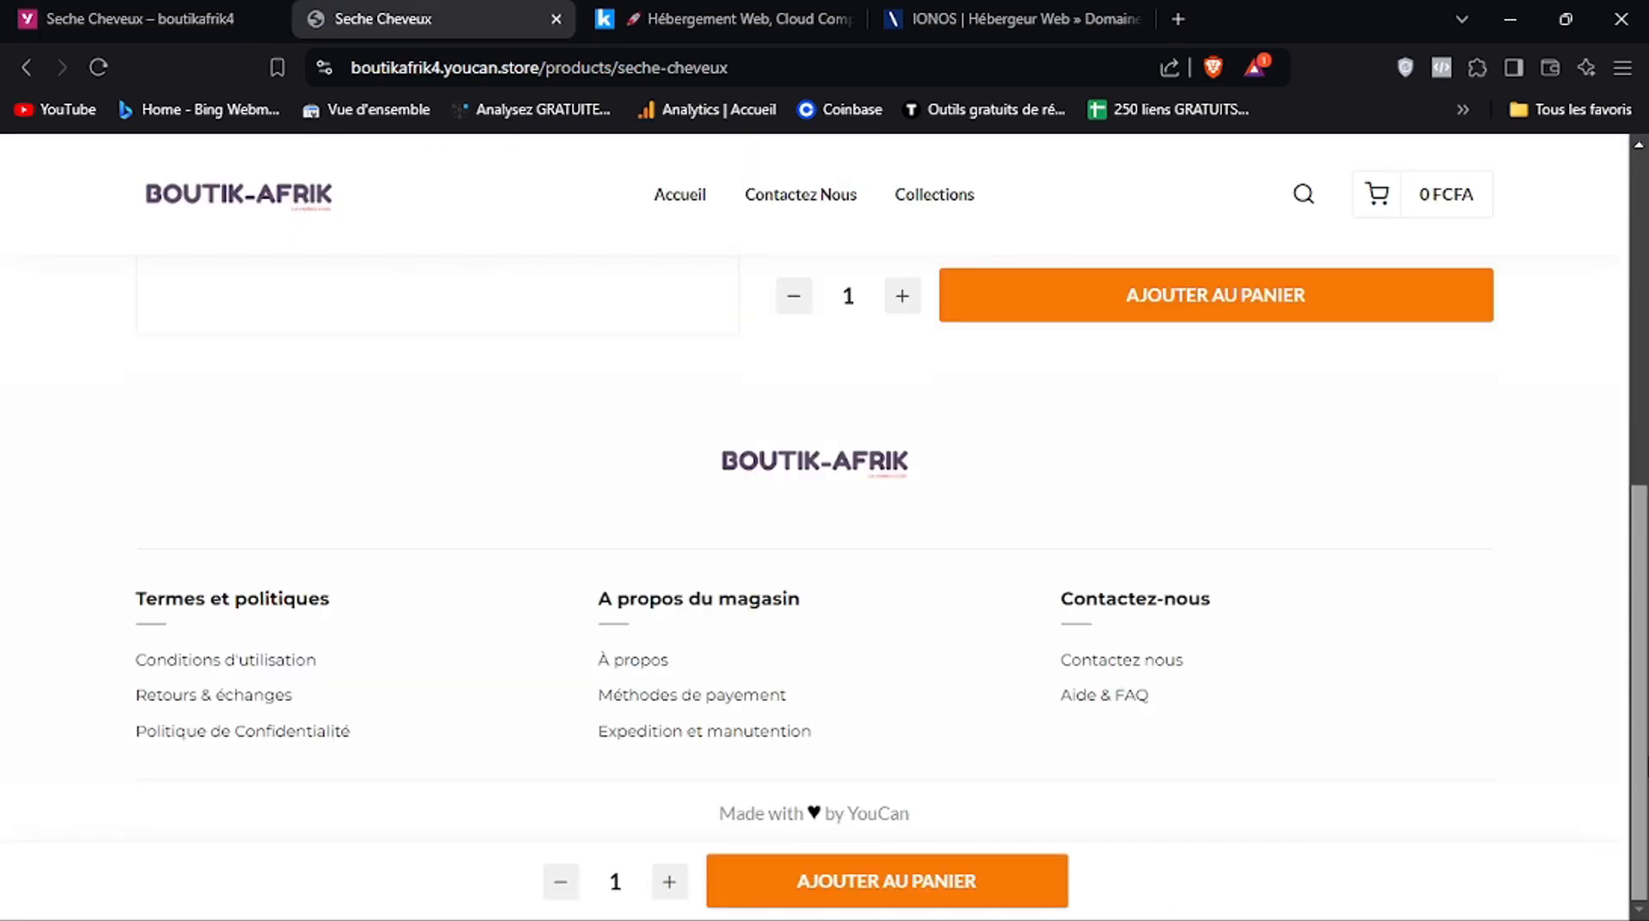
left_click(108, 12)
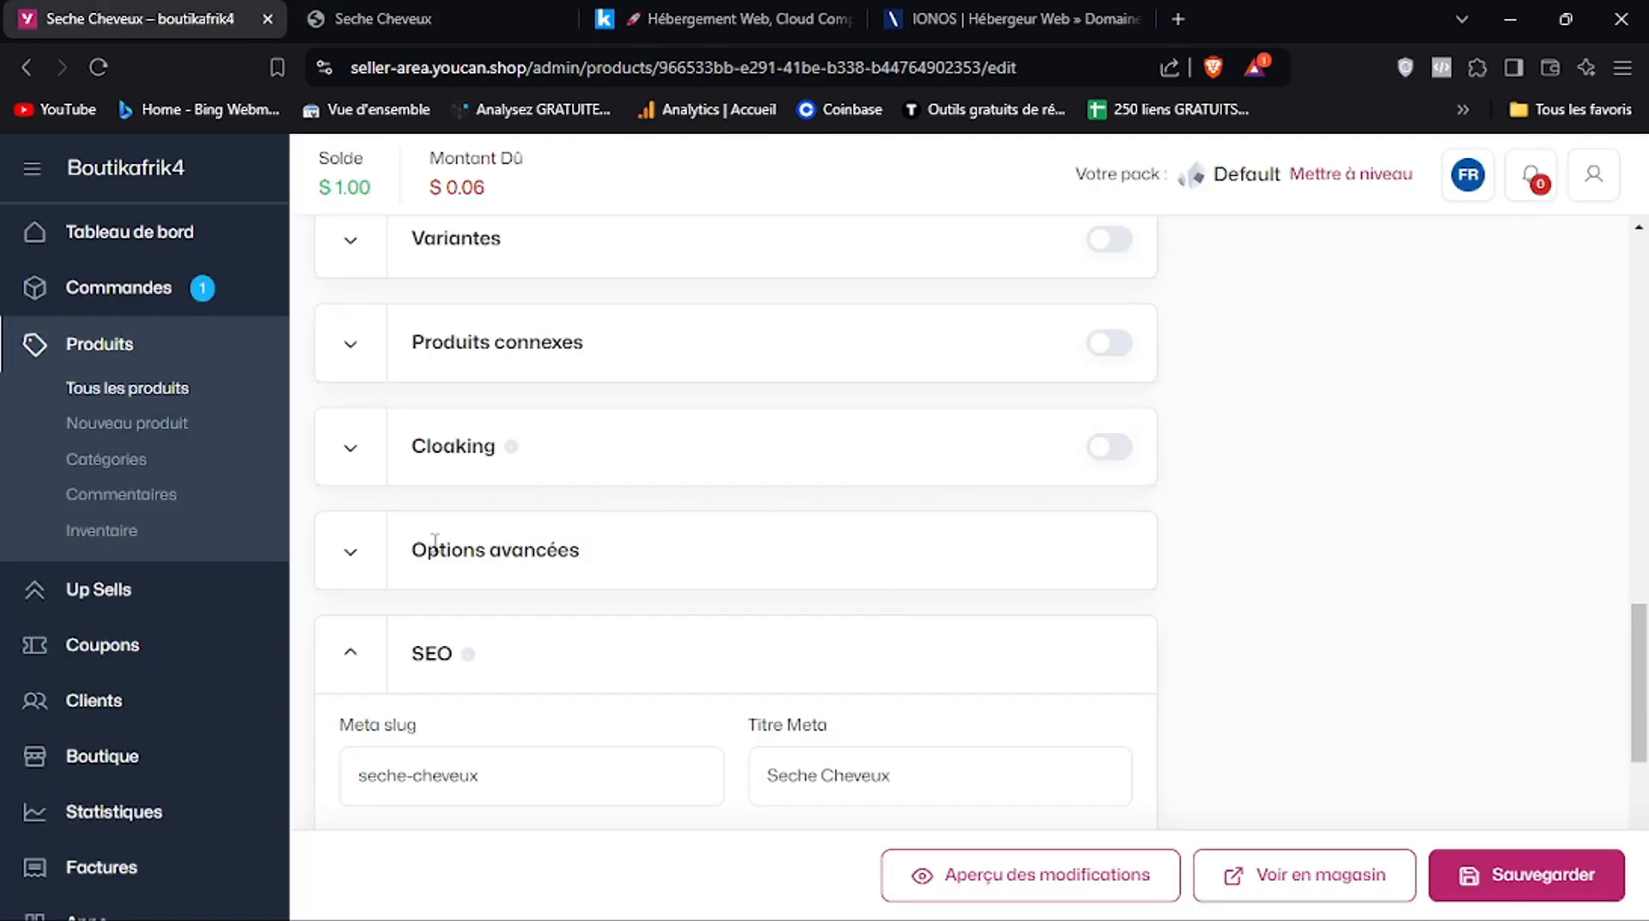
left_click(352, 556)
scroll(1642, 709, "down", 1)
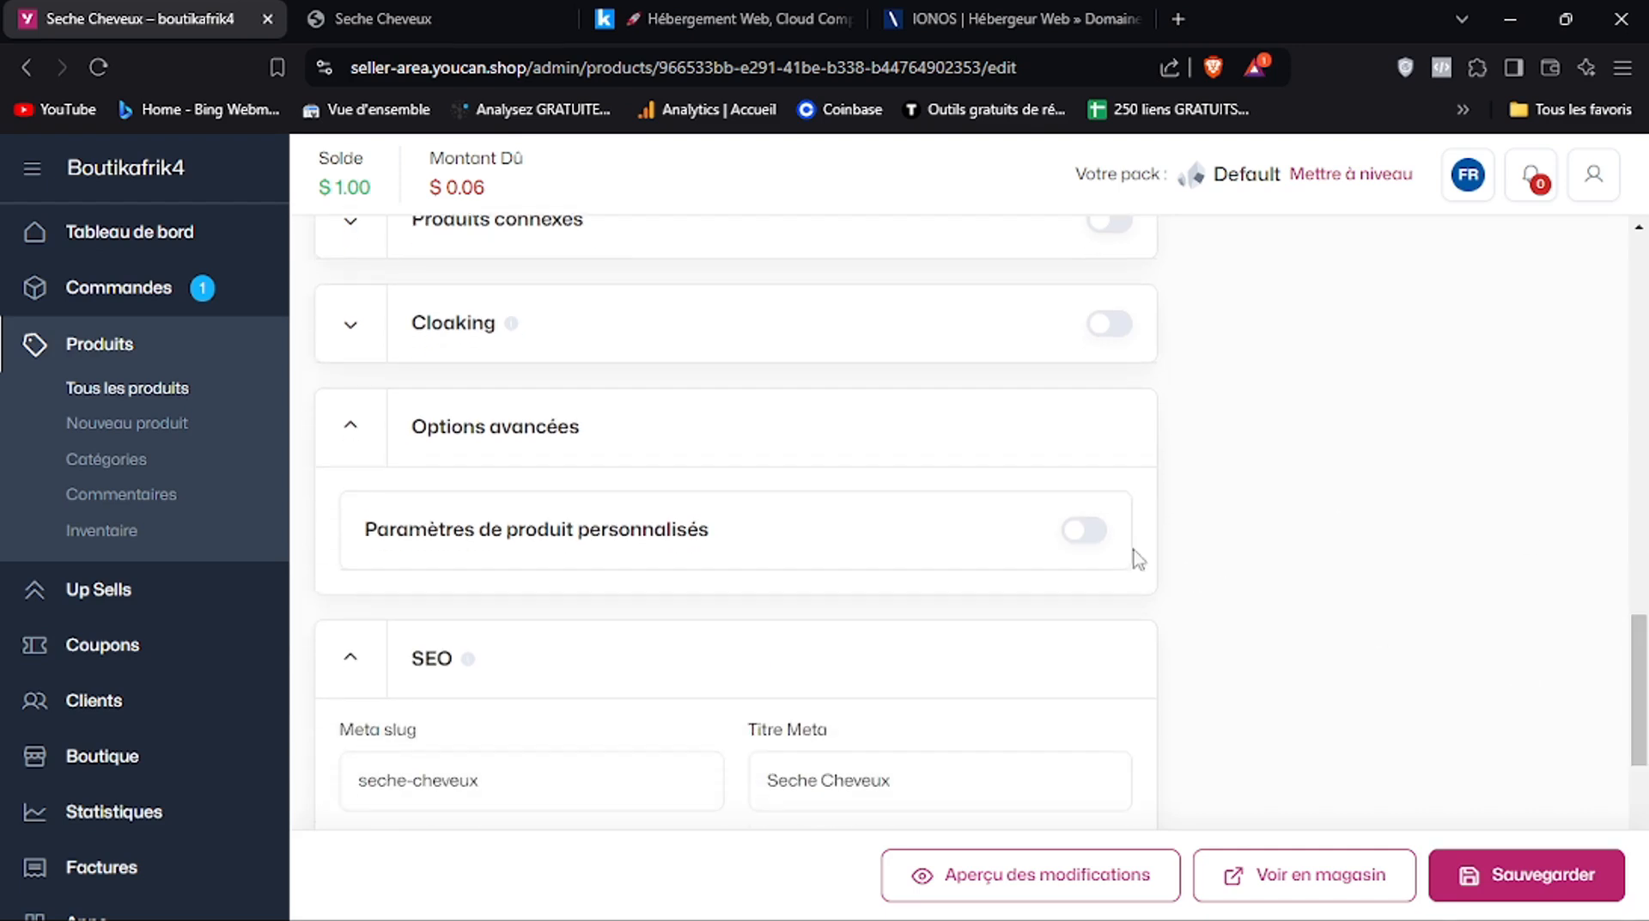
left_click(1089, 533)
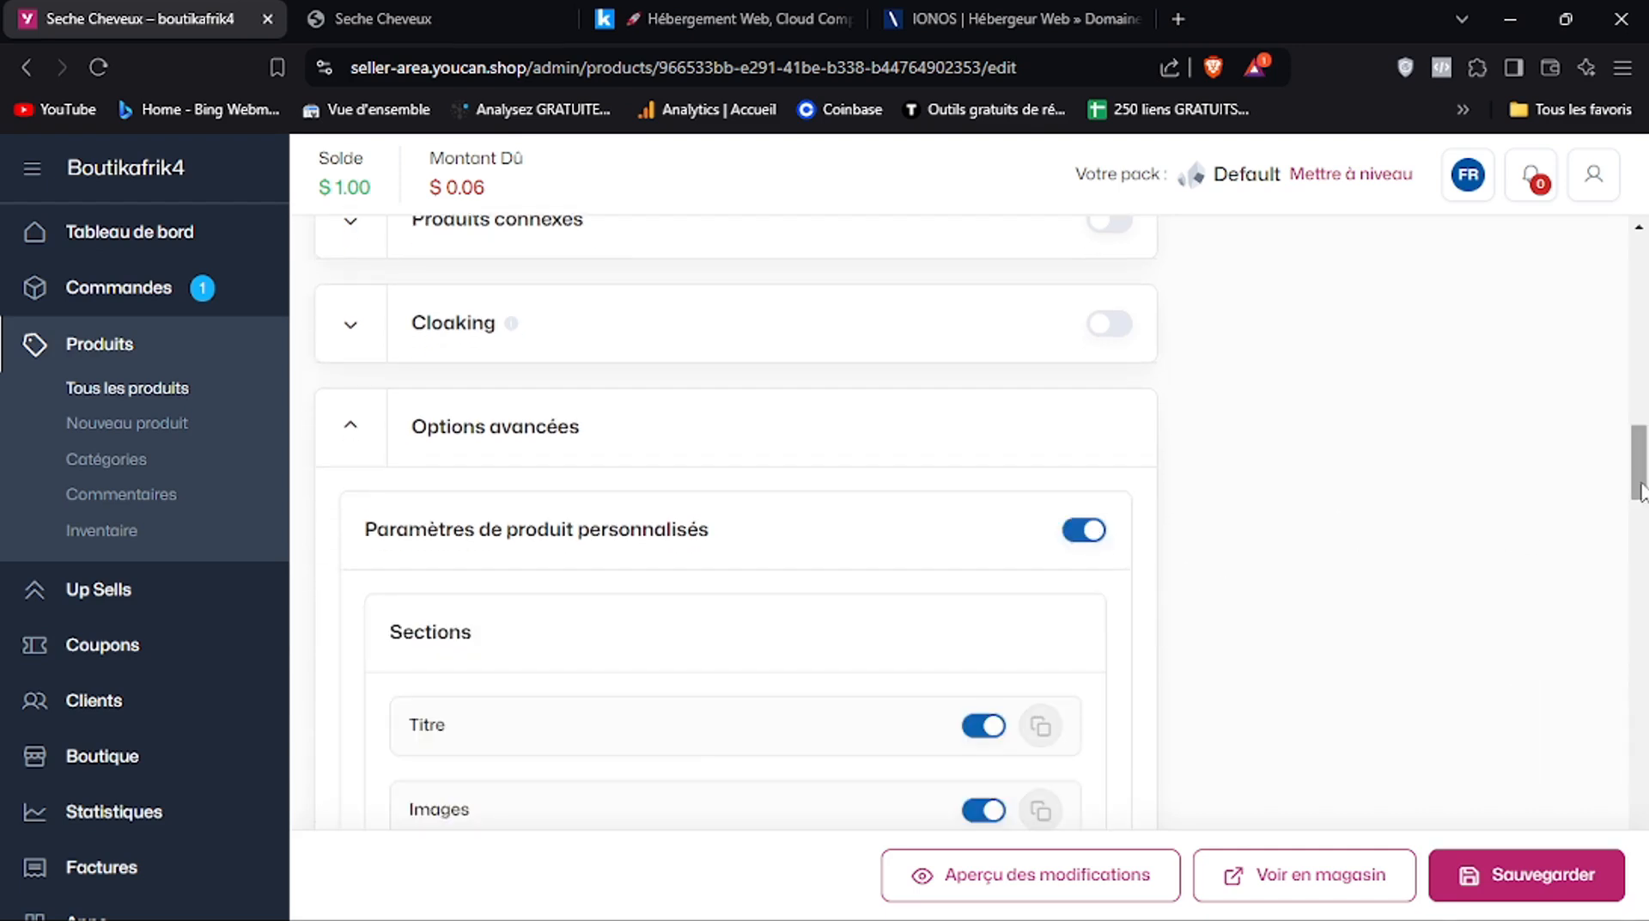
scroll(1641, 481, "down", 4)
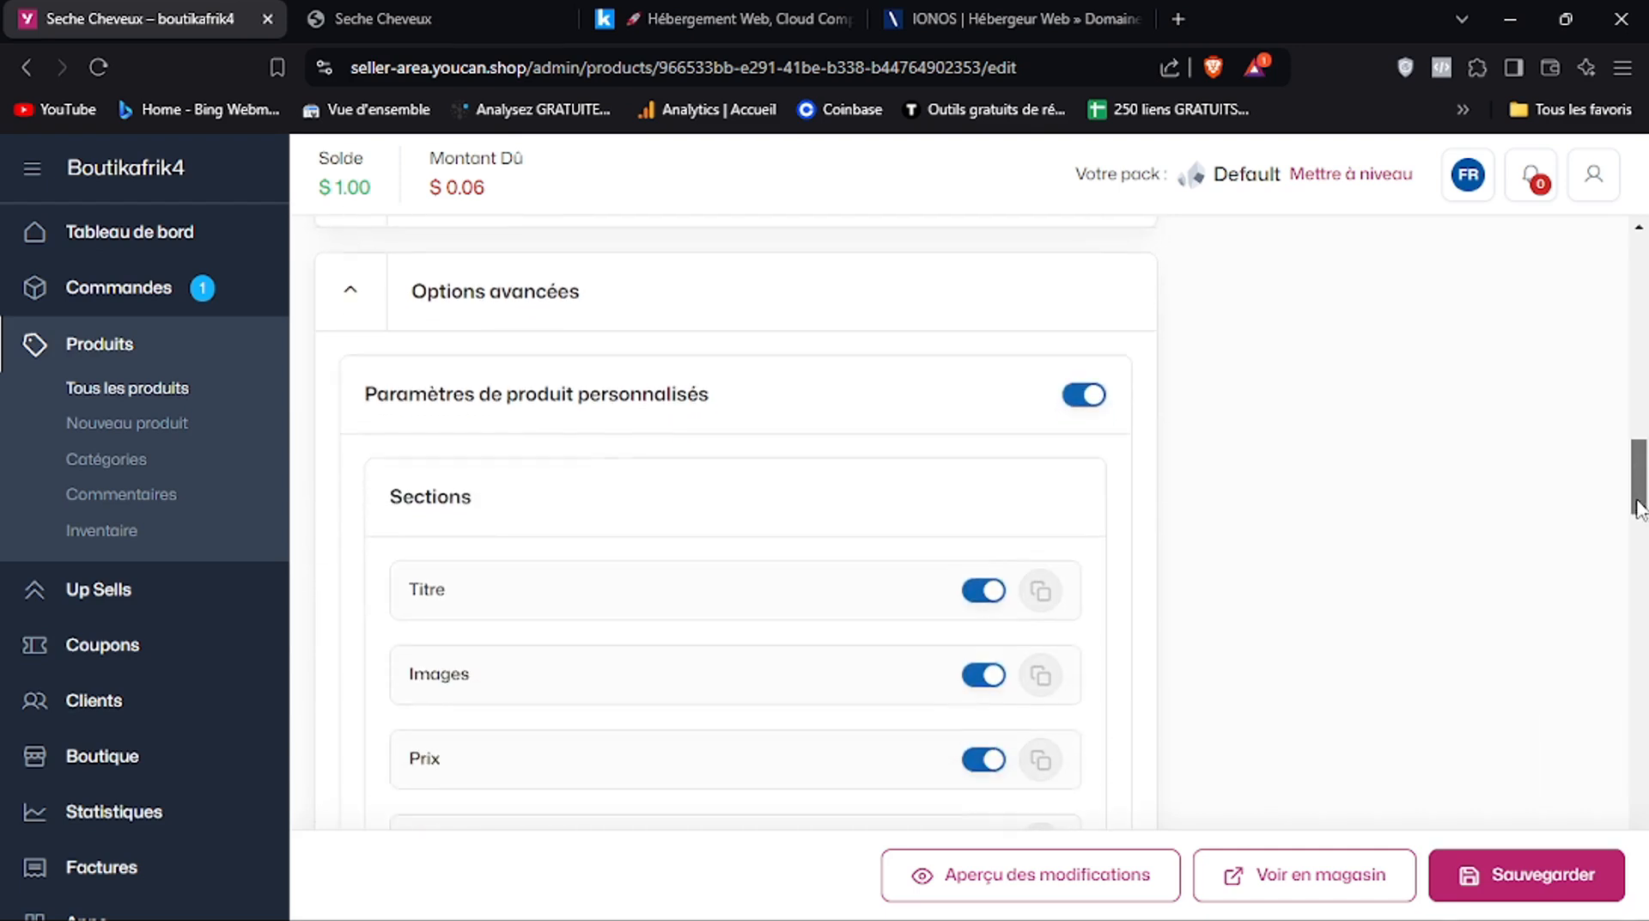
Compare the Titre, Images and Prix sections with the Seche Cheveux store page, and turn off the Variantes section
left_click(387, 8)
scroll(1648, 473, "up", 7)
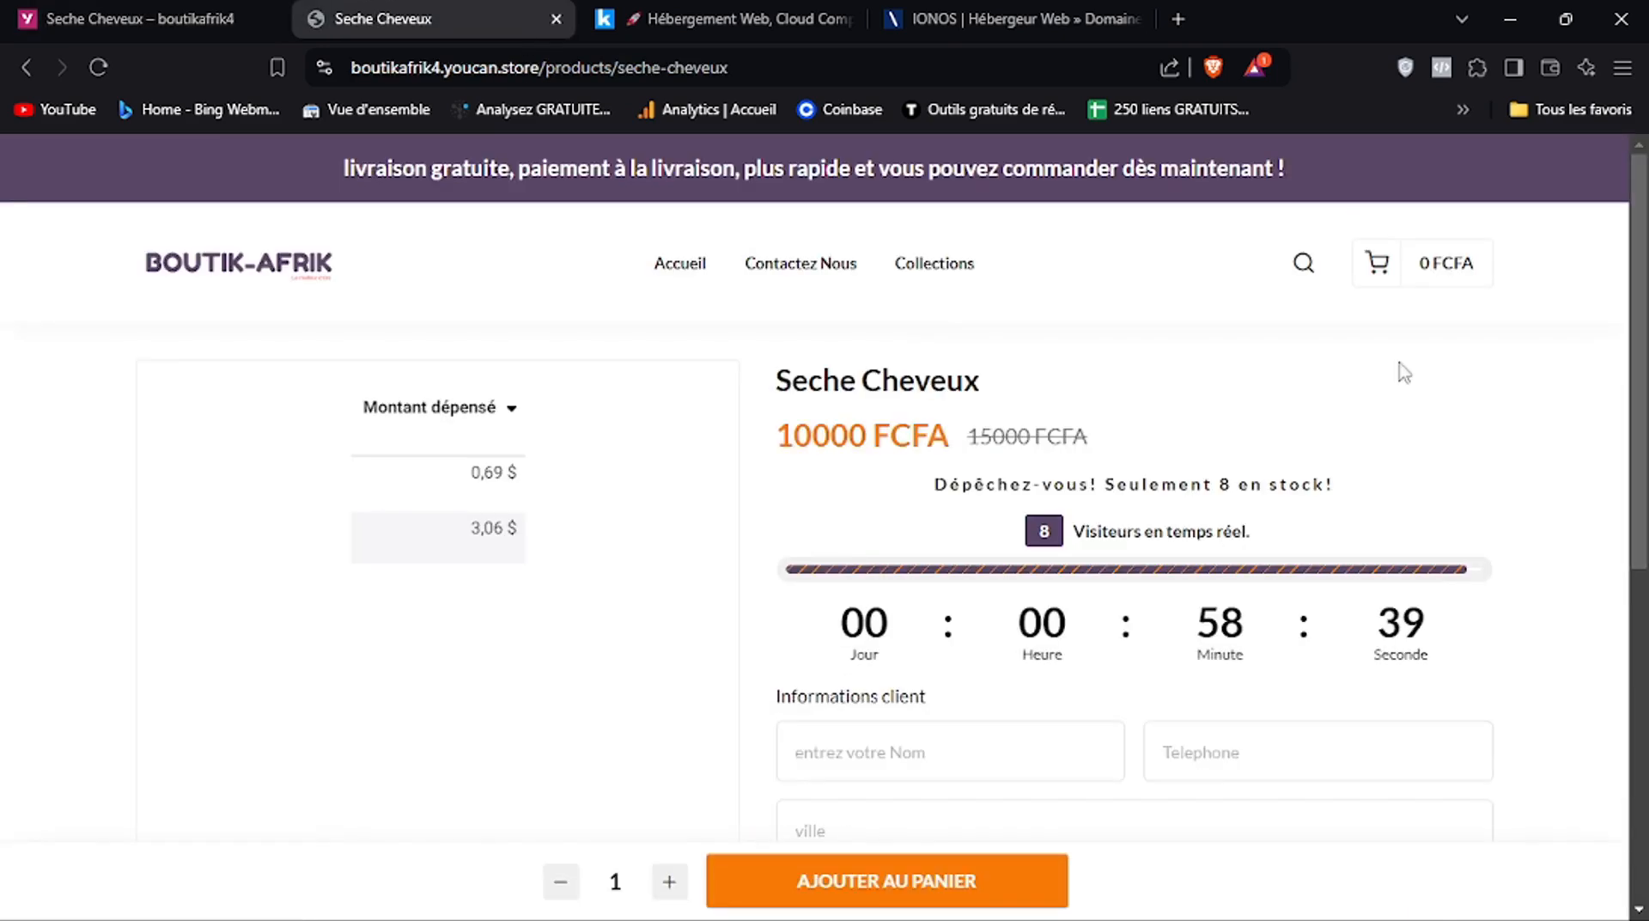
left_click(133, 13)
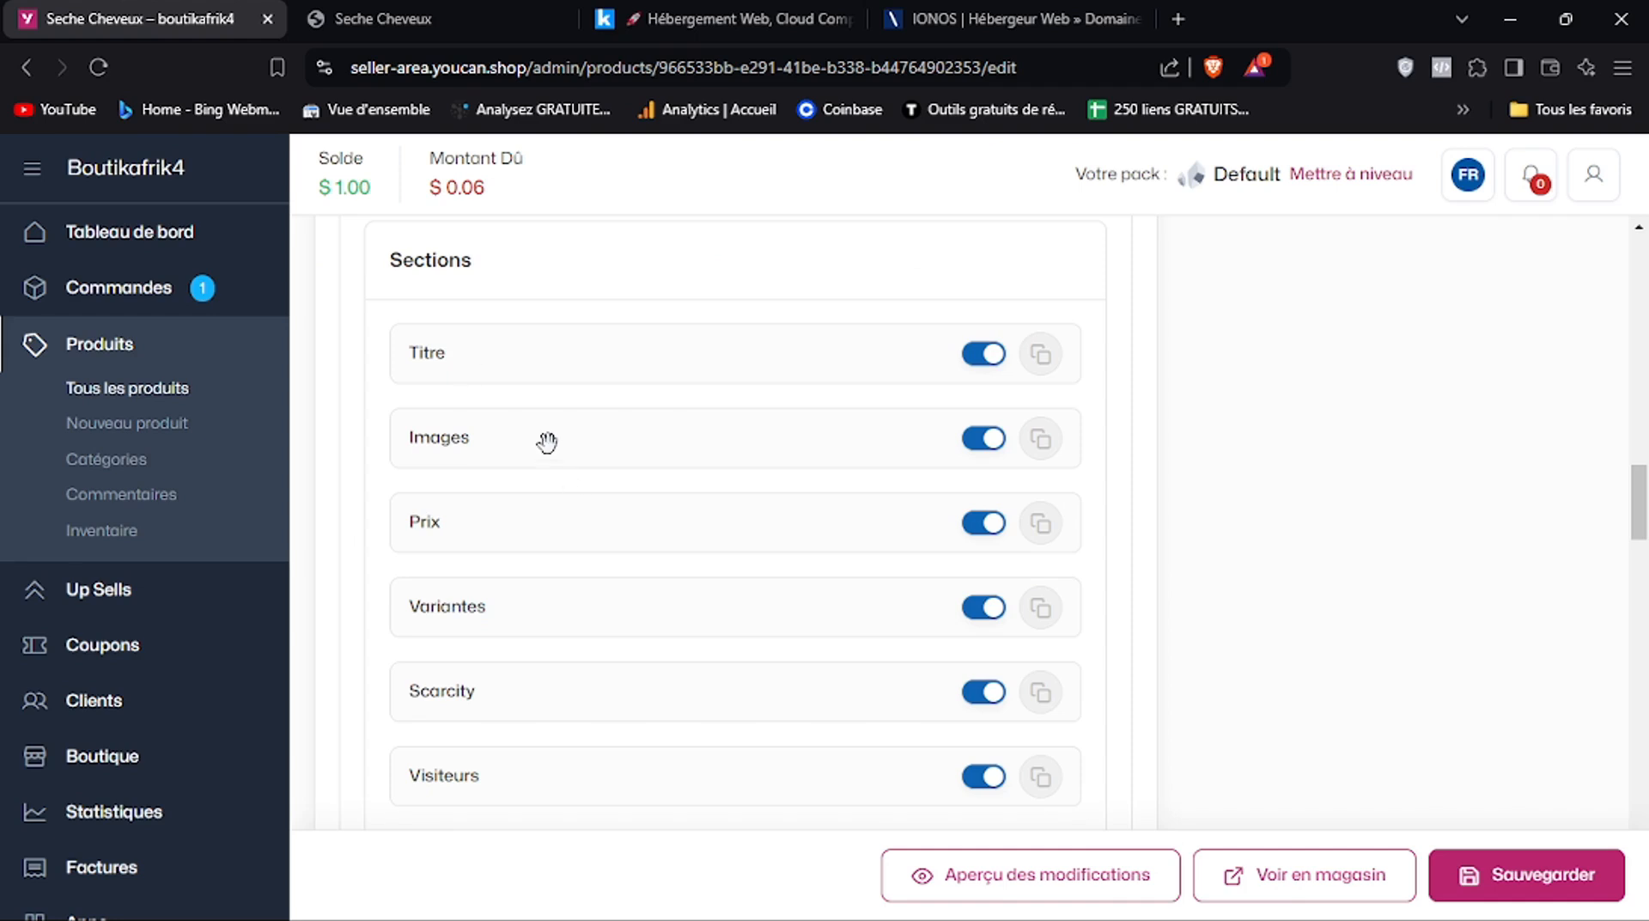
left_click(502, 7)
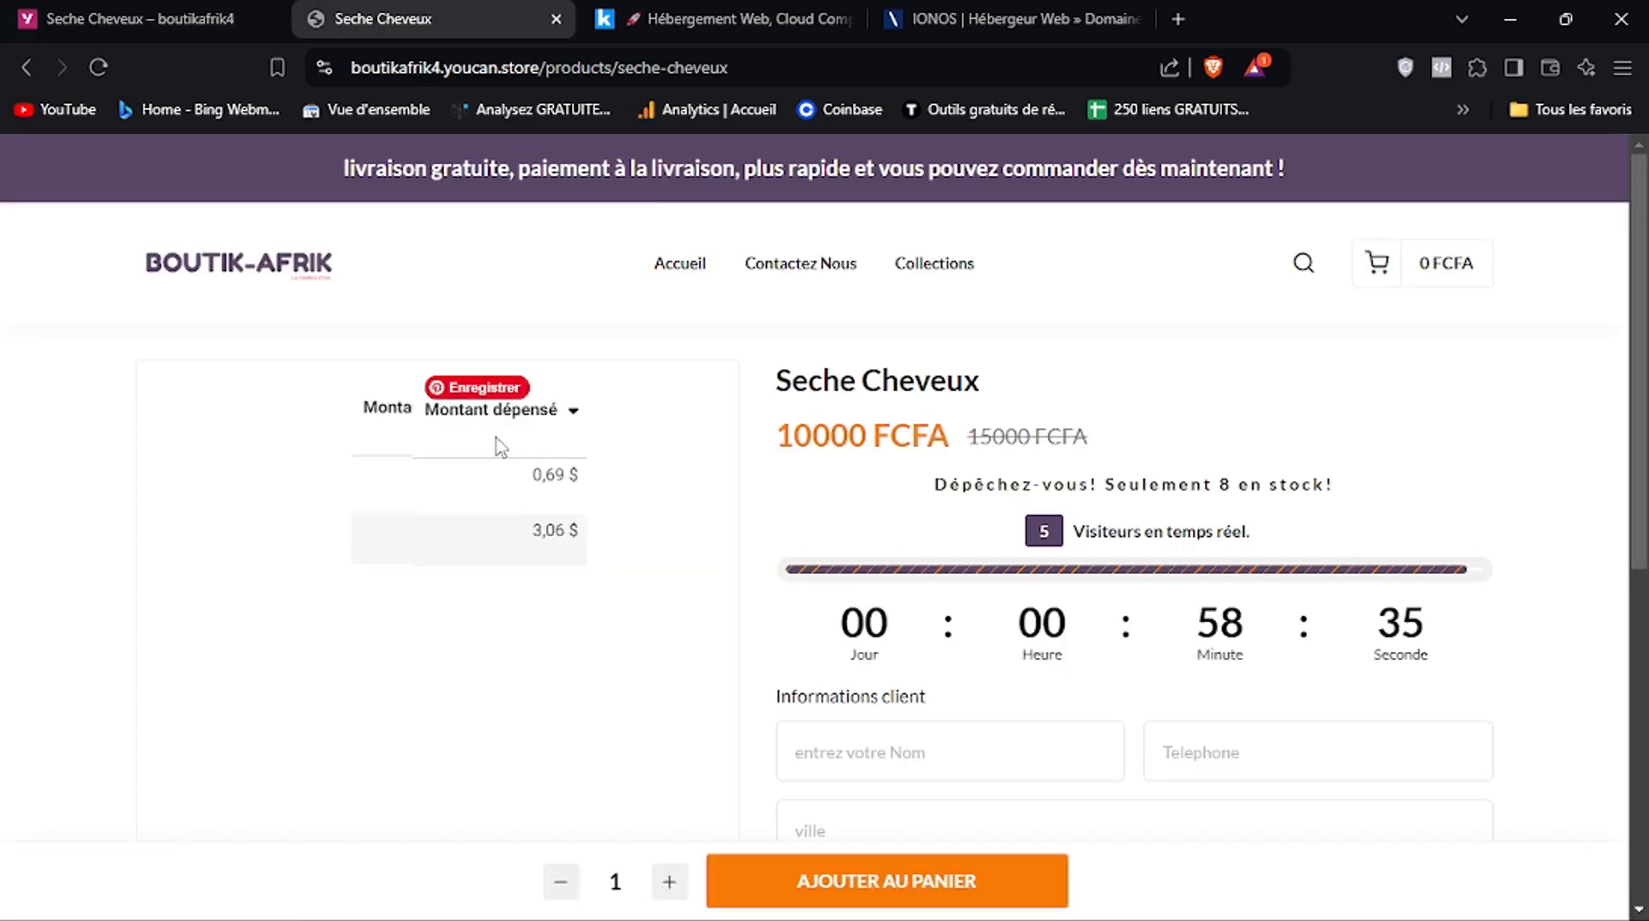
left_click(146, 17)
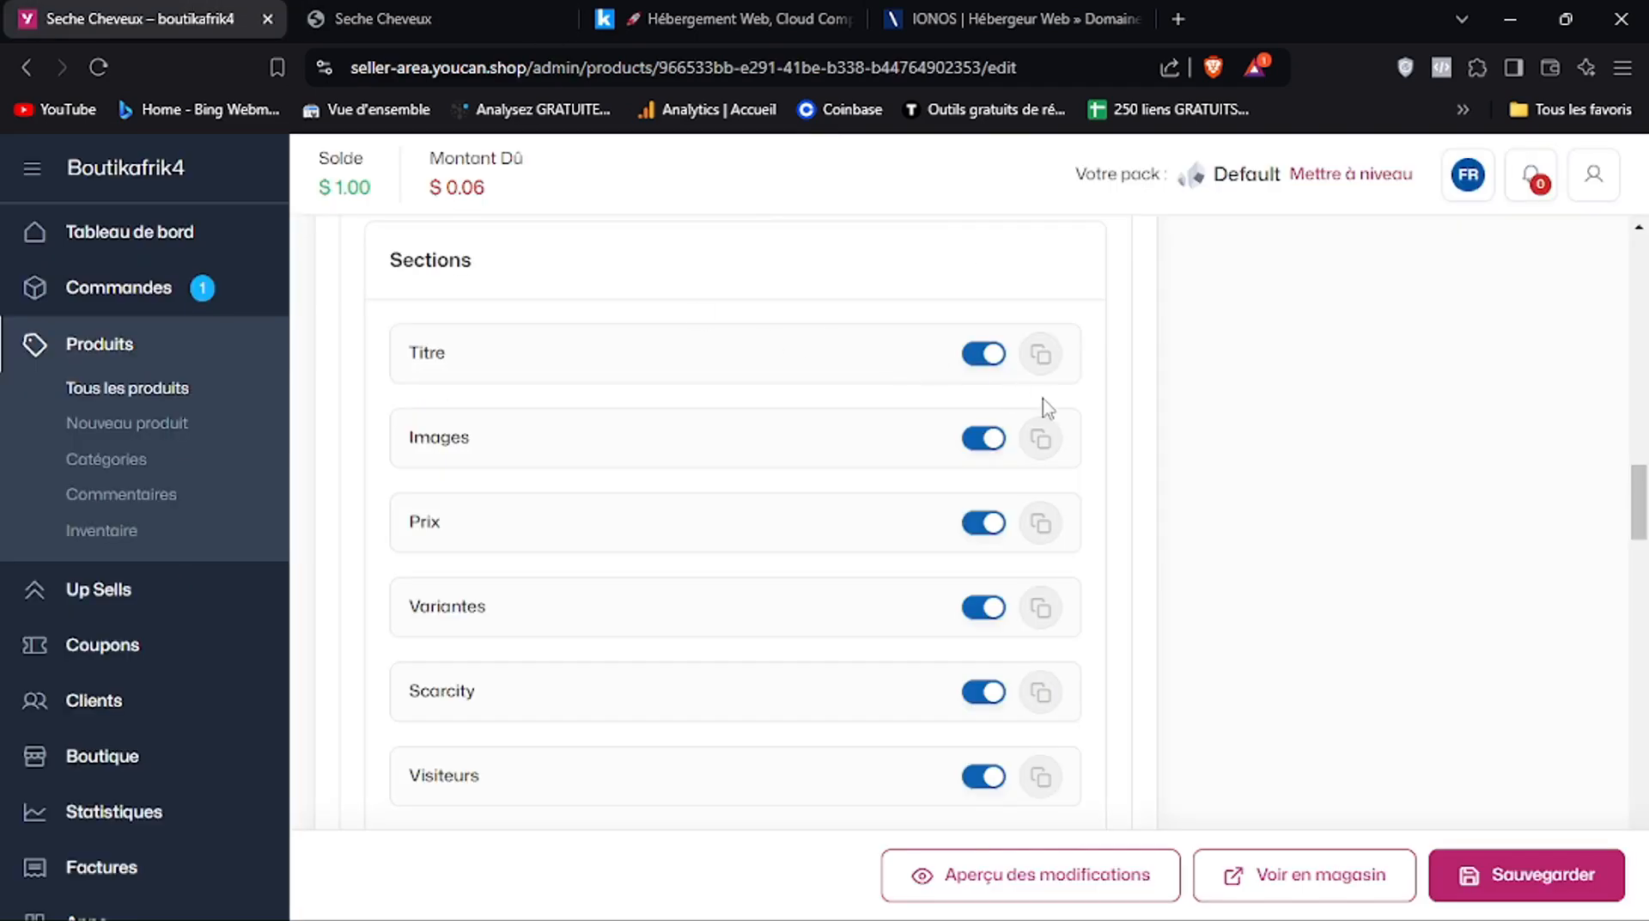
left_click(453, 17)
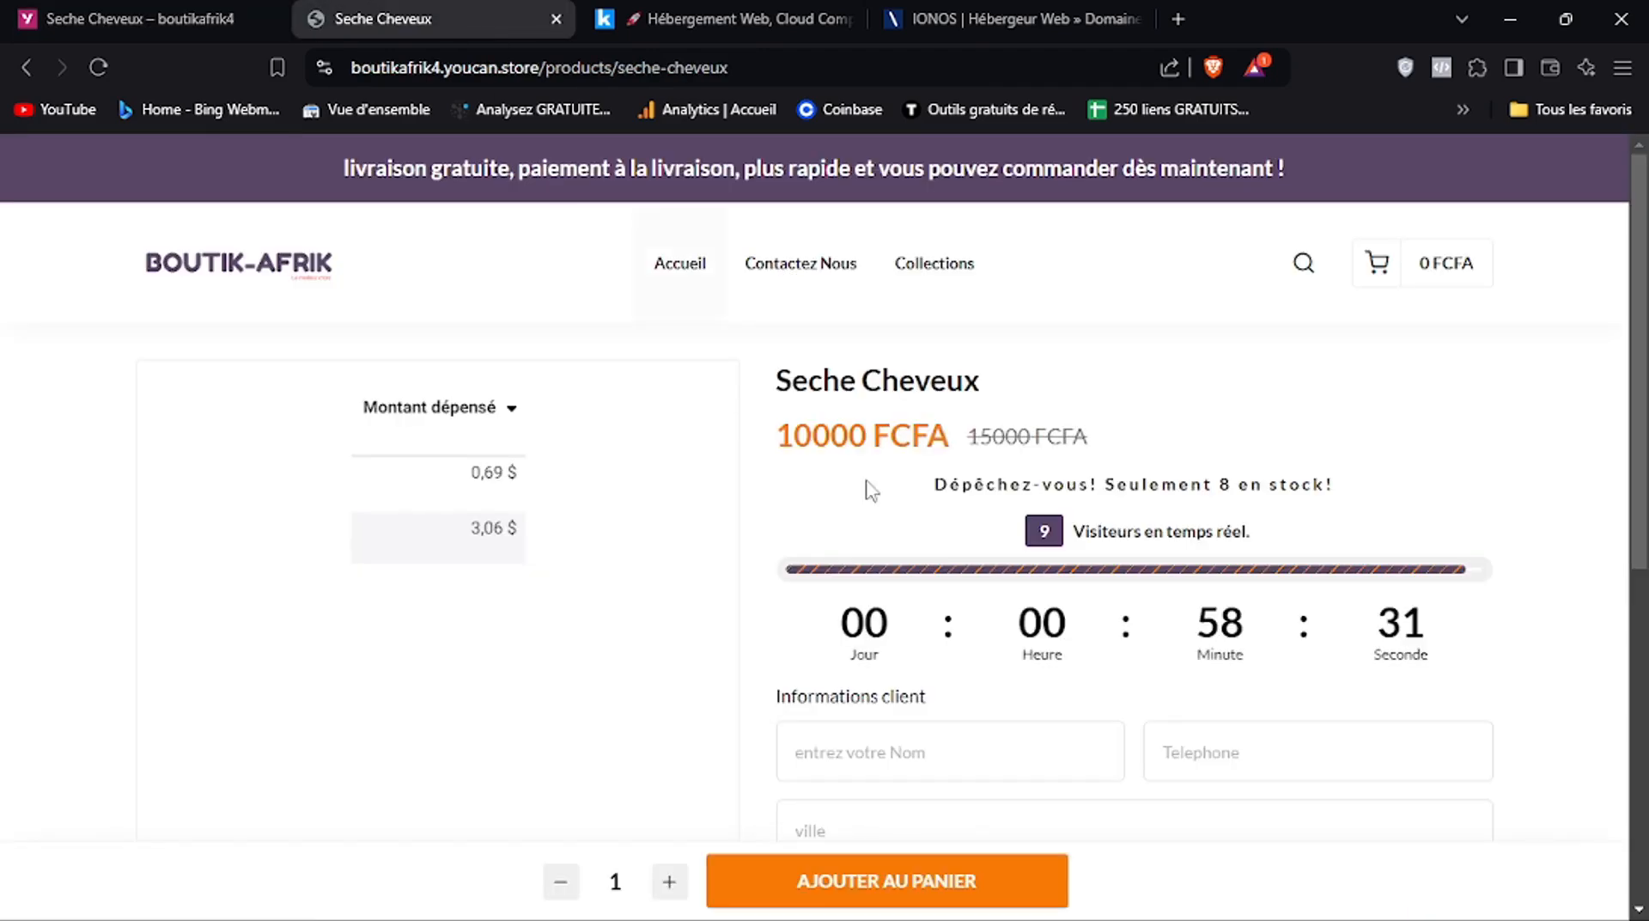
left_click(216, 16)
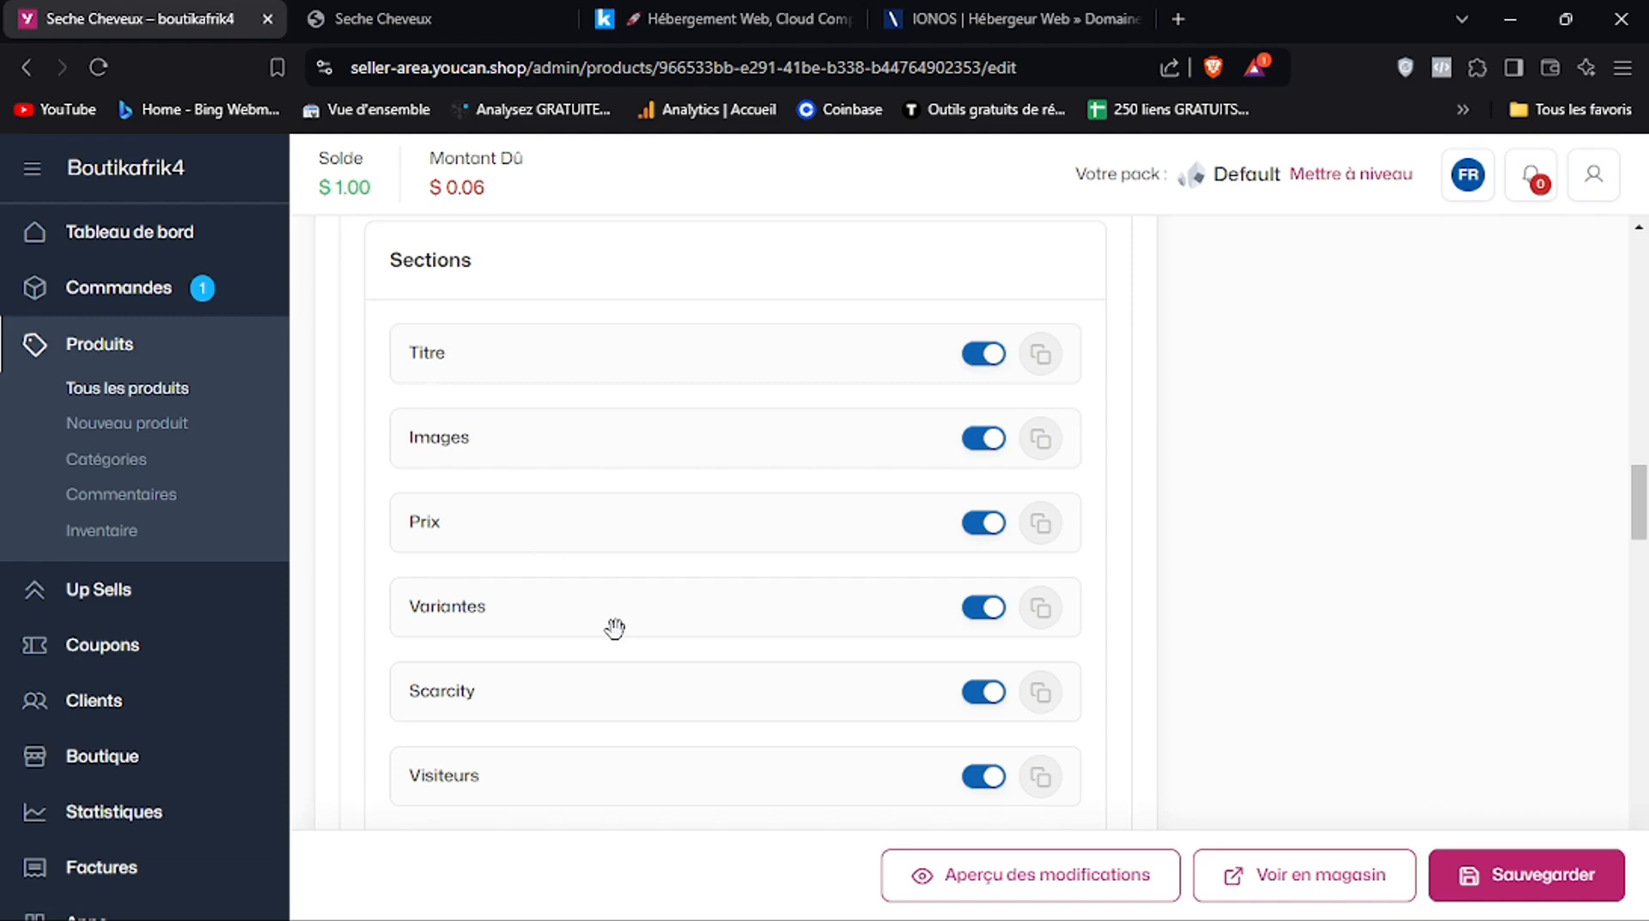
left_click(993, 617)
Match the Scarcity and Visiteurs sections to the stock message and real-time visitor counter on the store page
left_click(386, 18)
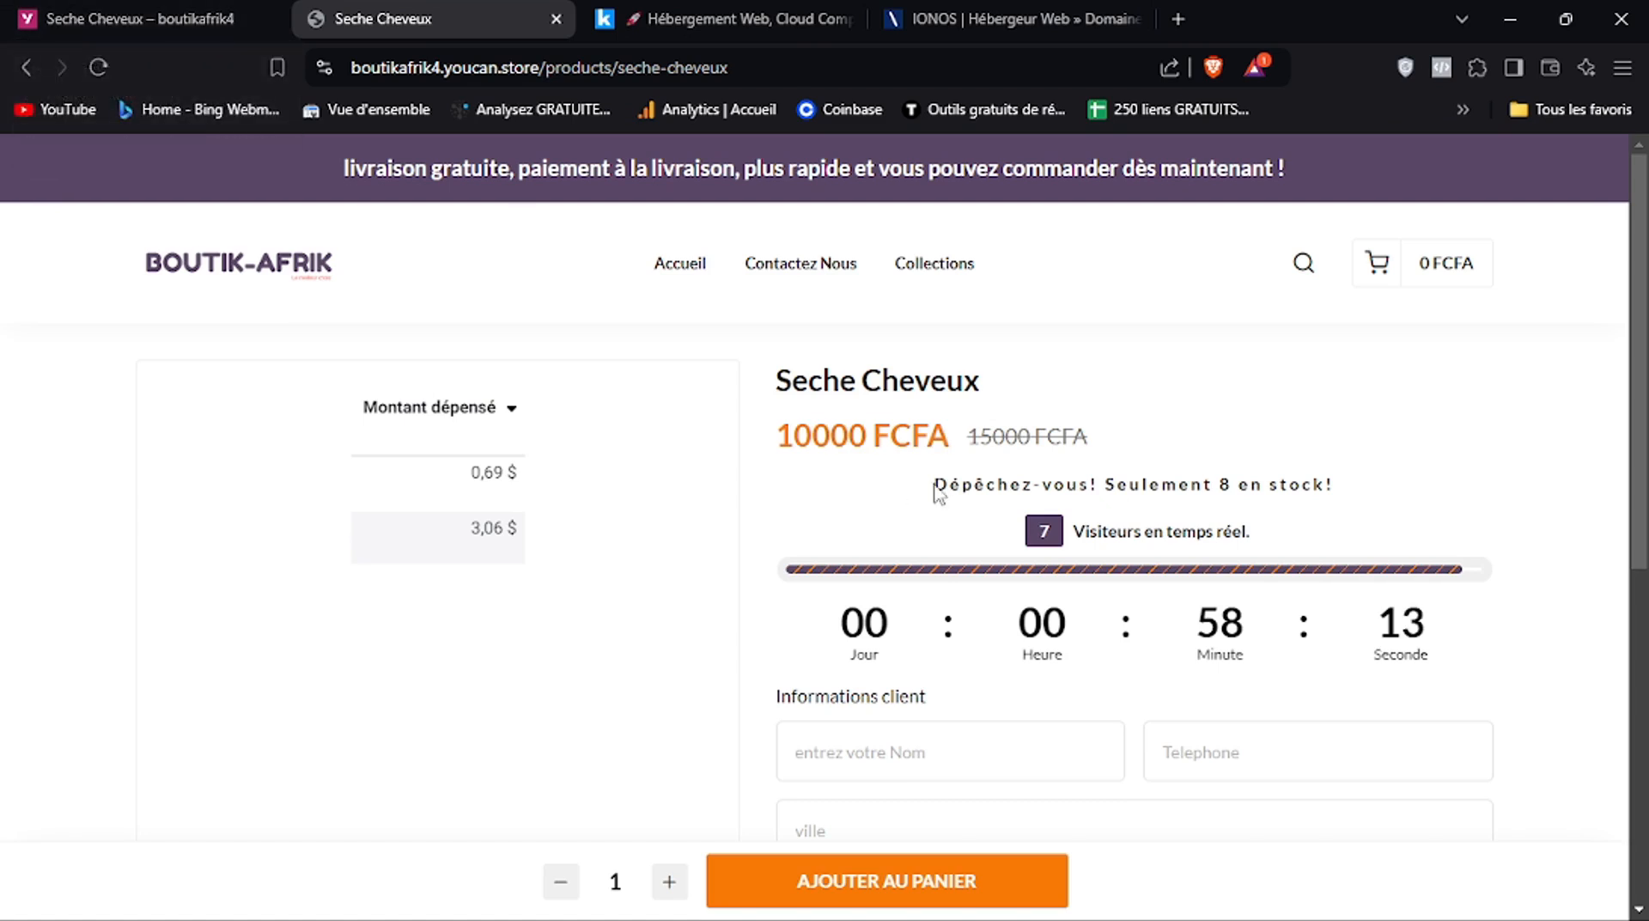
left_click(104, 12)
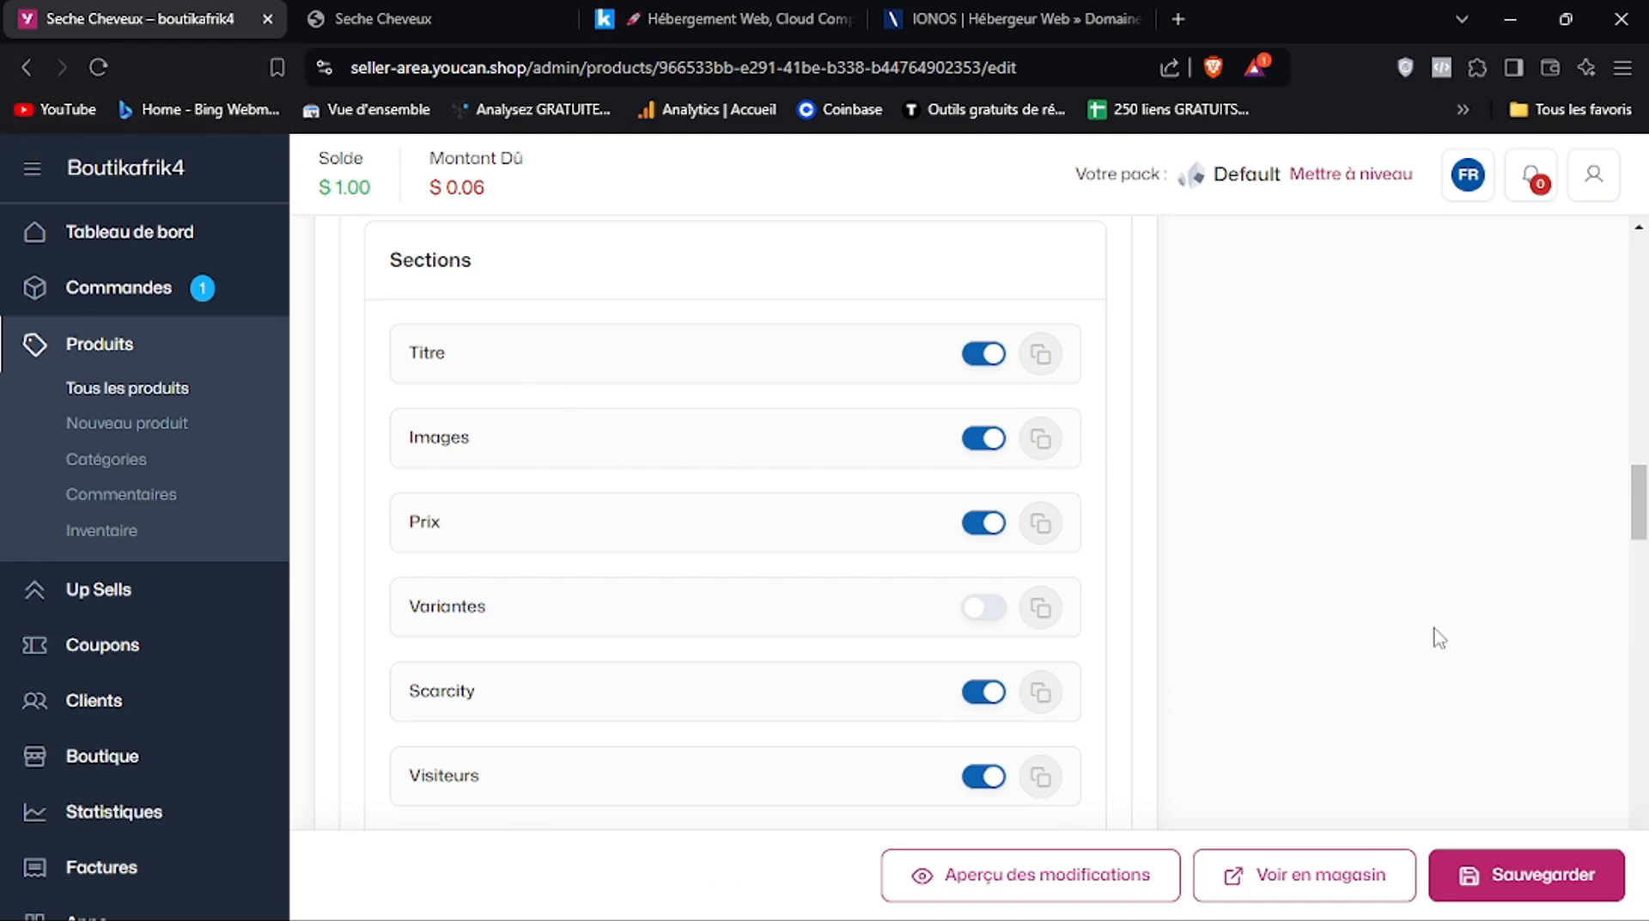
scroll(1637, 516, "down", 2)
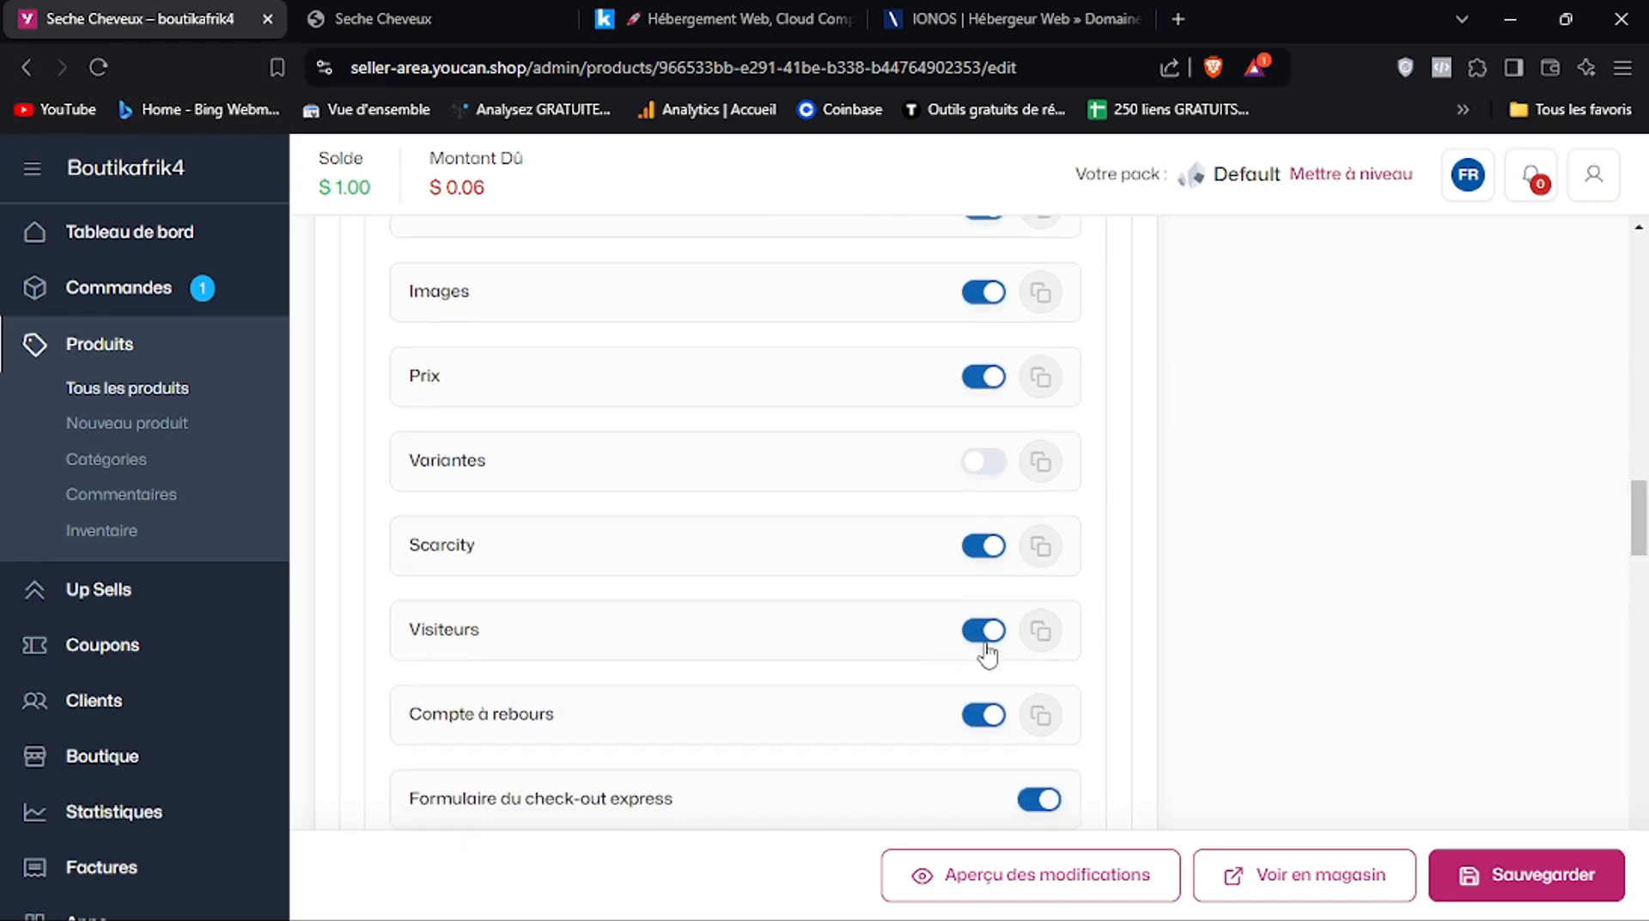
left_click(373, 19)
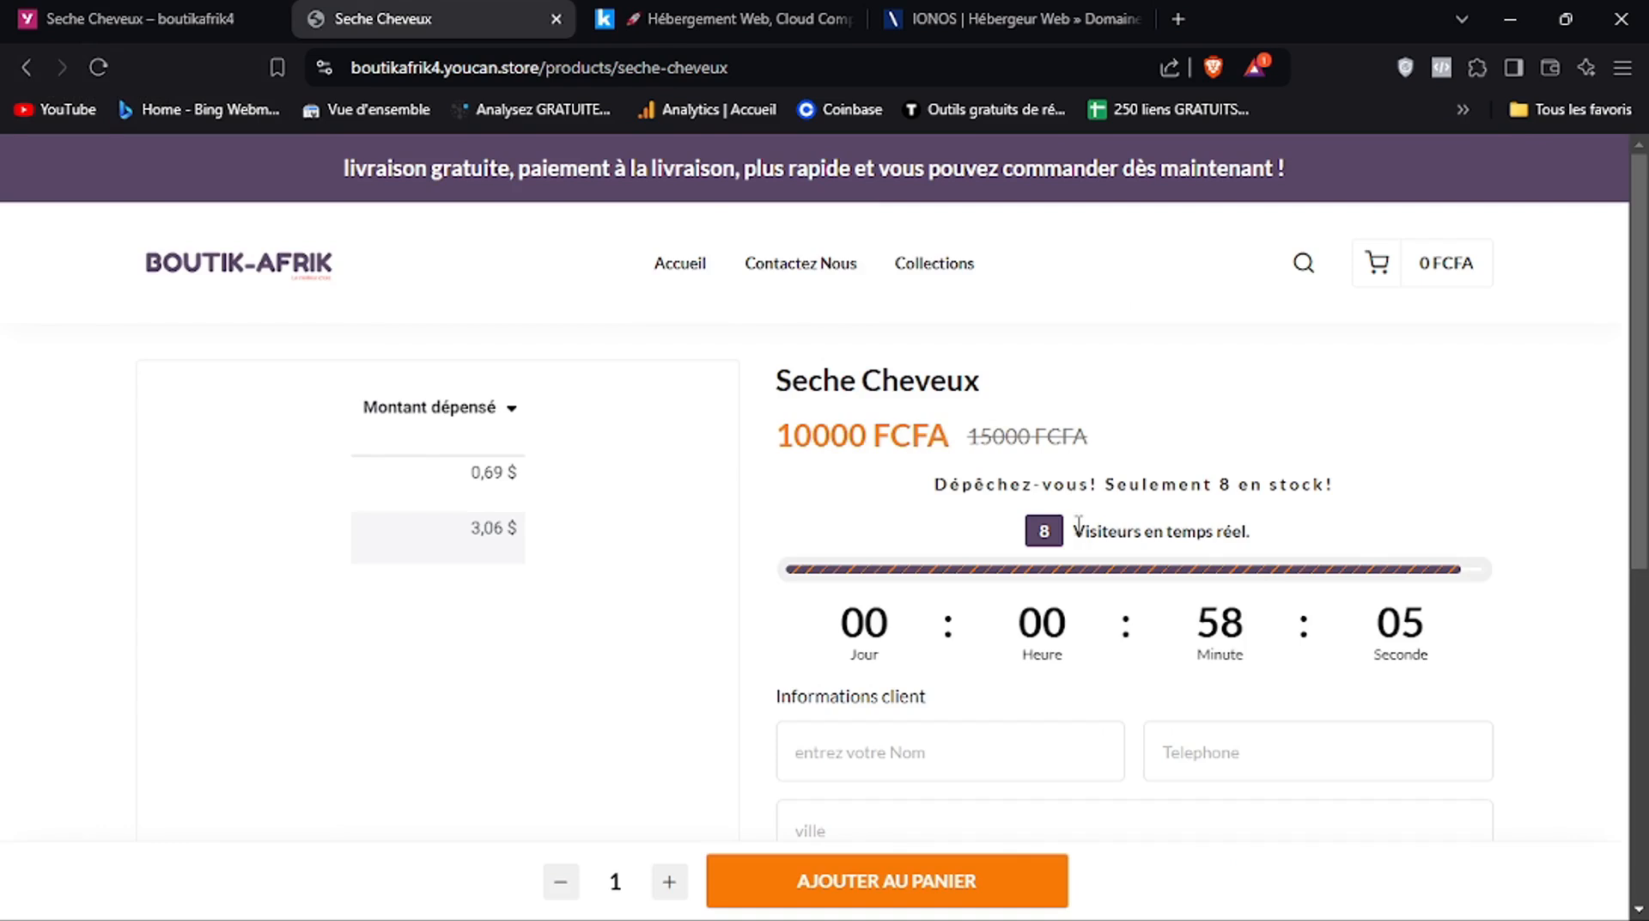
left_click(193, 17)
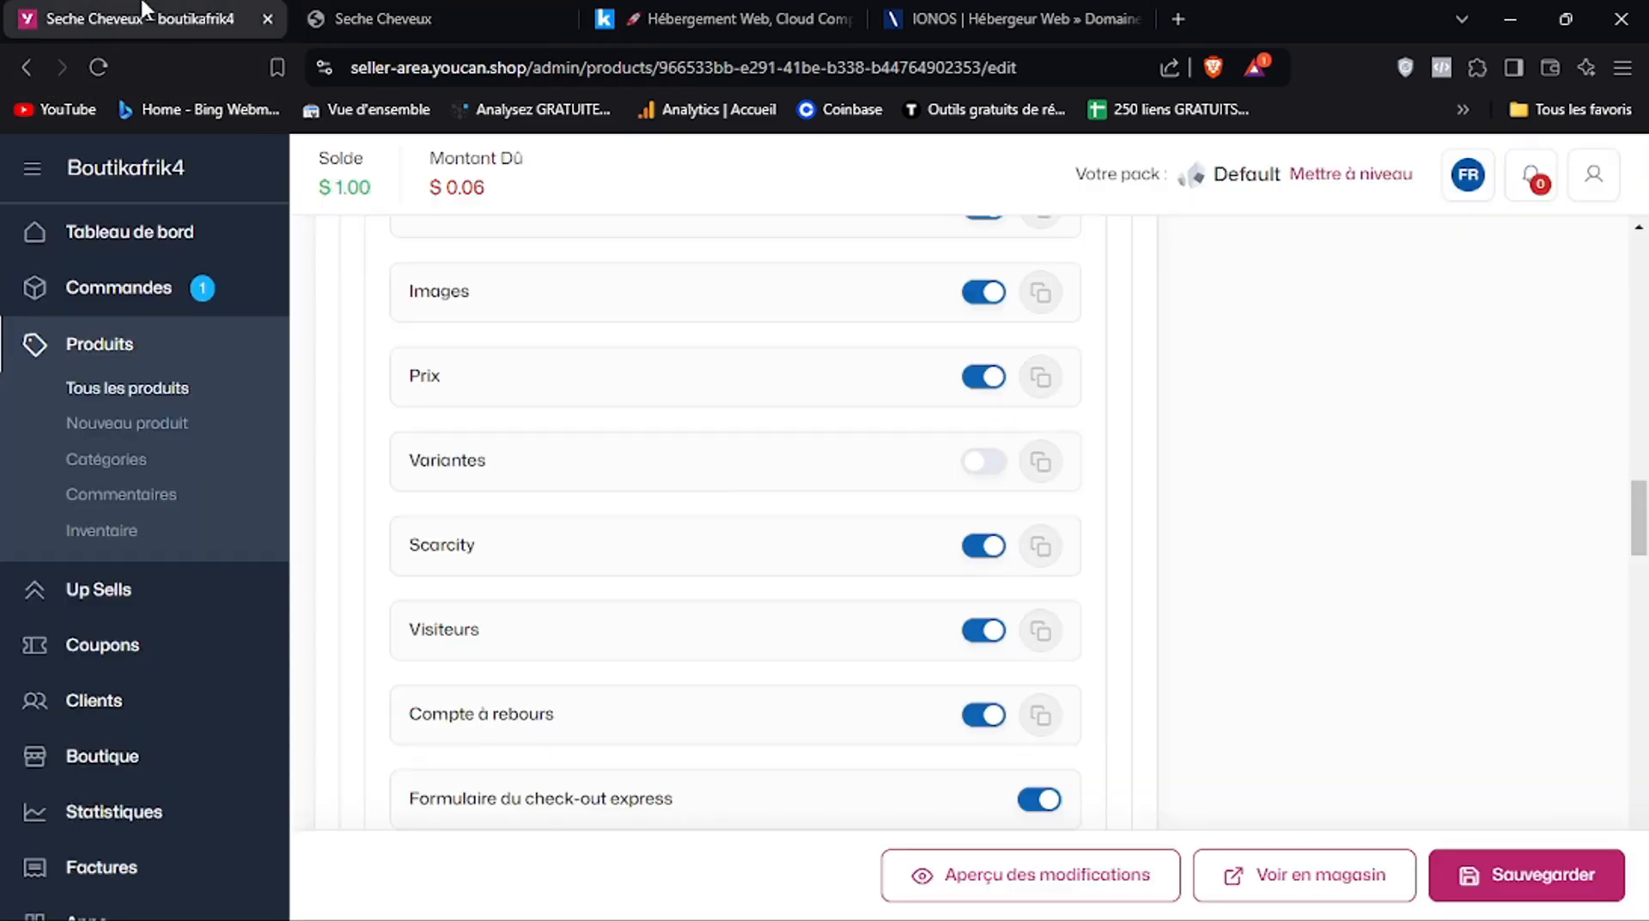
Turn off the Visiteurs section, save the product, and reload the Seche Cheveux store page to check the change
left_click(986, 630)
left_click(1467, 869)
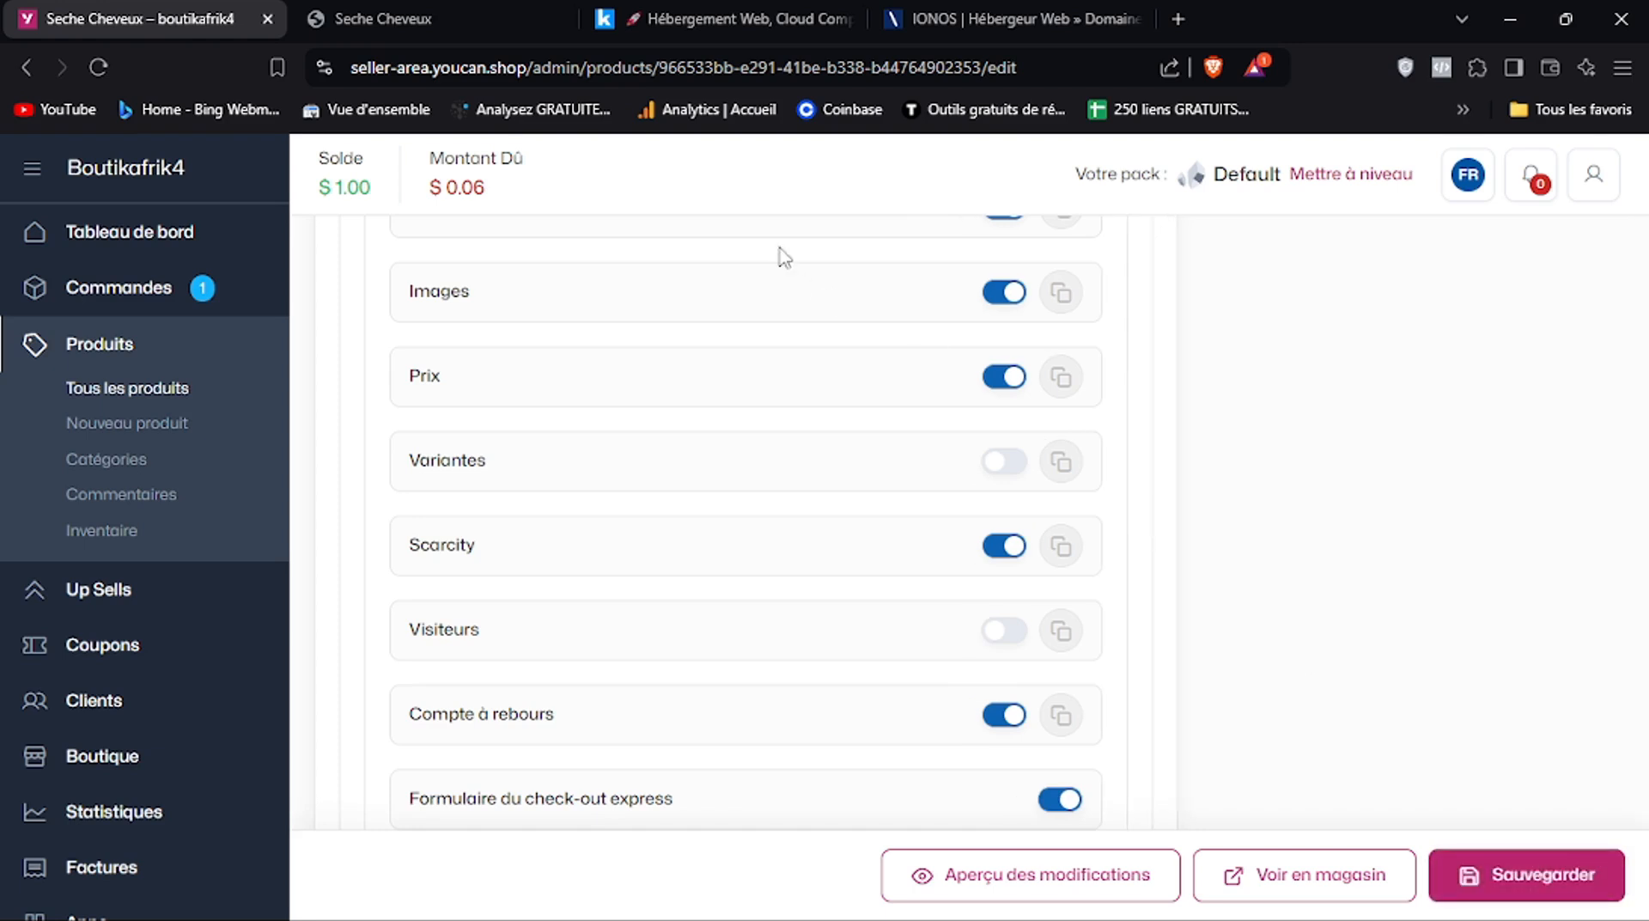
left_click(434, 17)
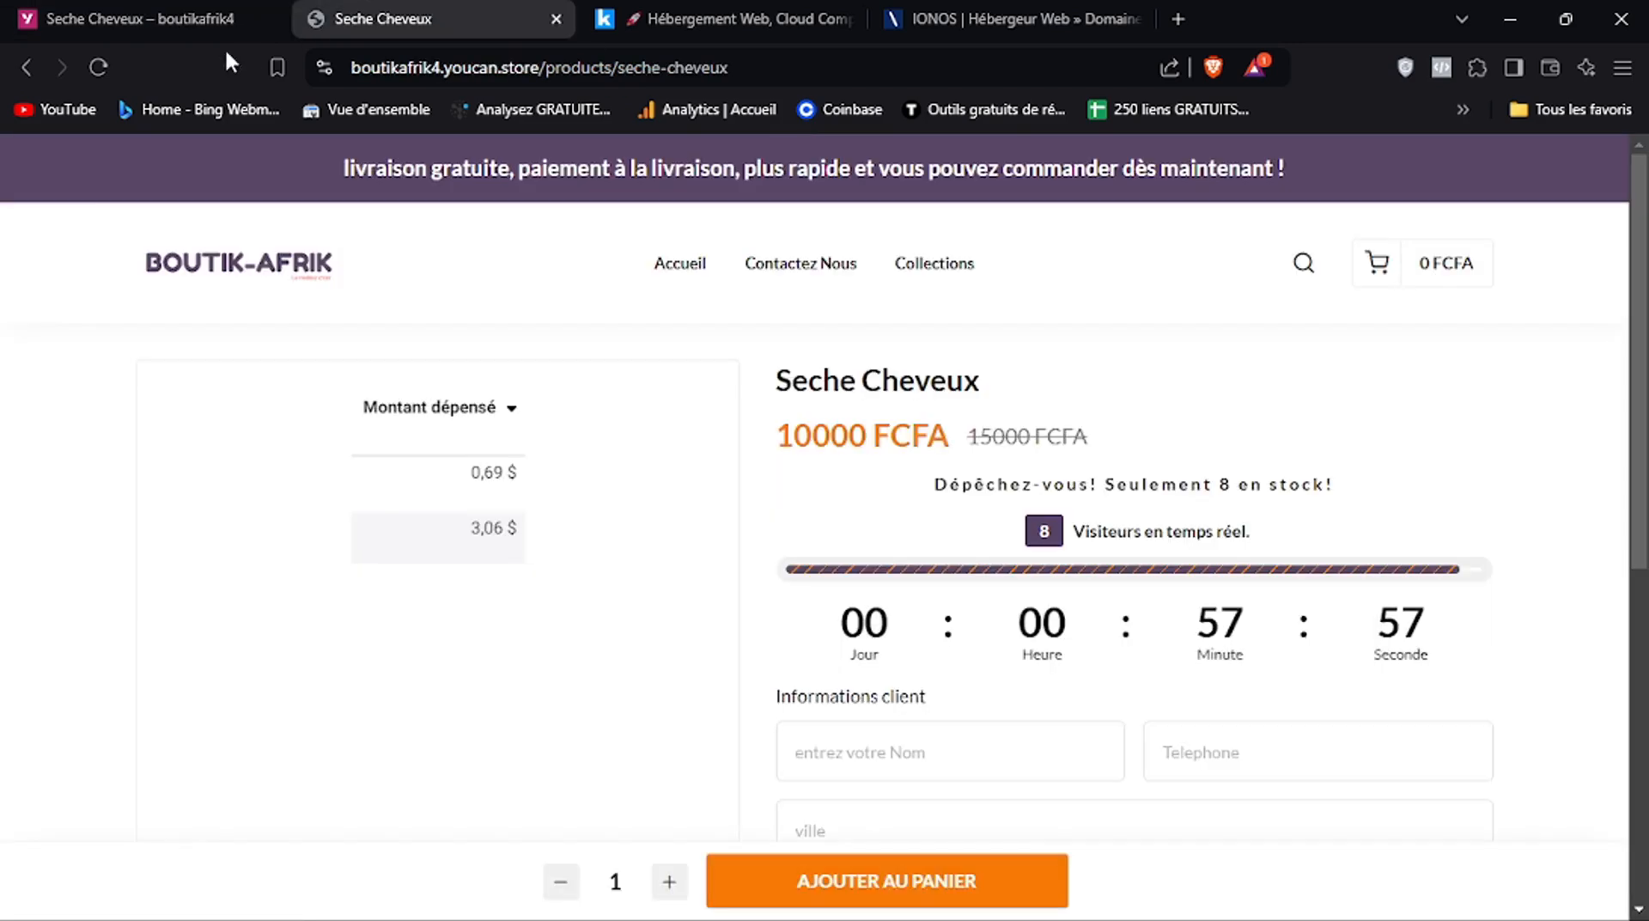
left_click(100, 66)
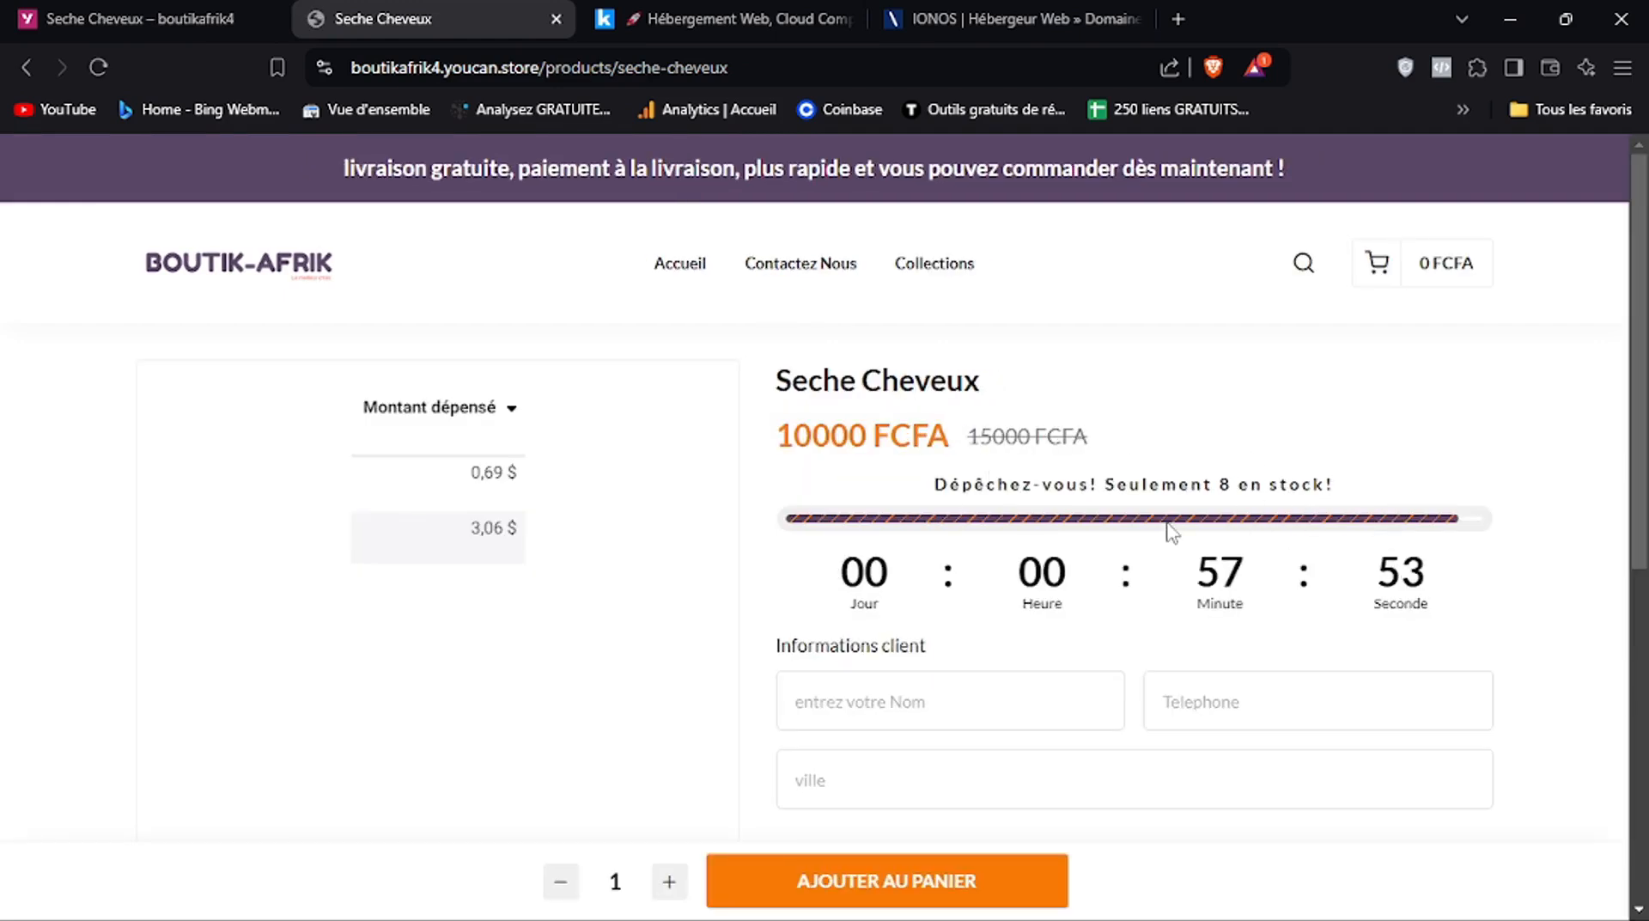
Compare the countdown, express check-out form and add-to-cart sections with the store page, and examine the Ajouter au panier button settings
left_click(238, 7)
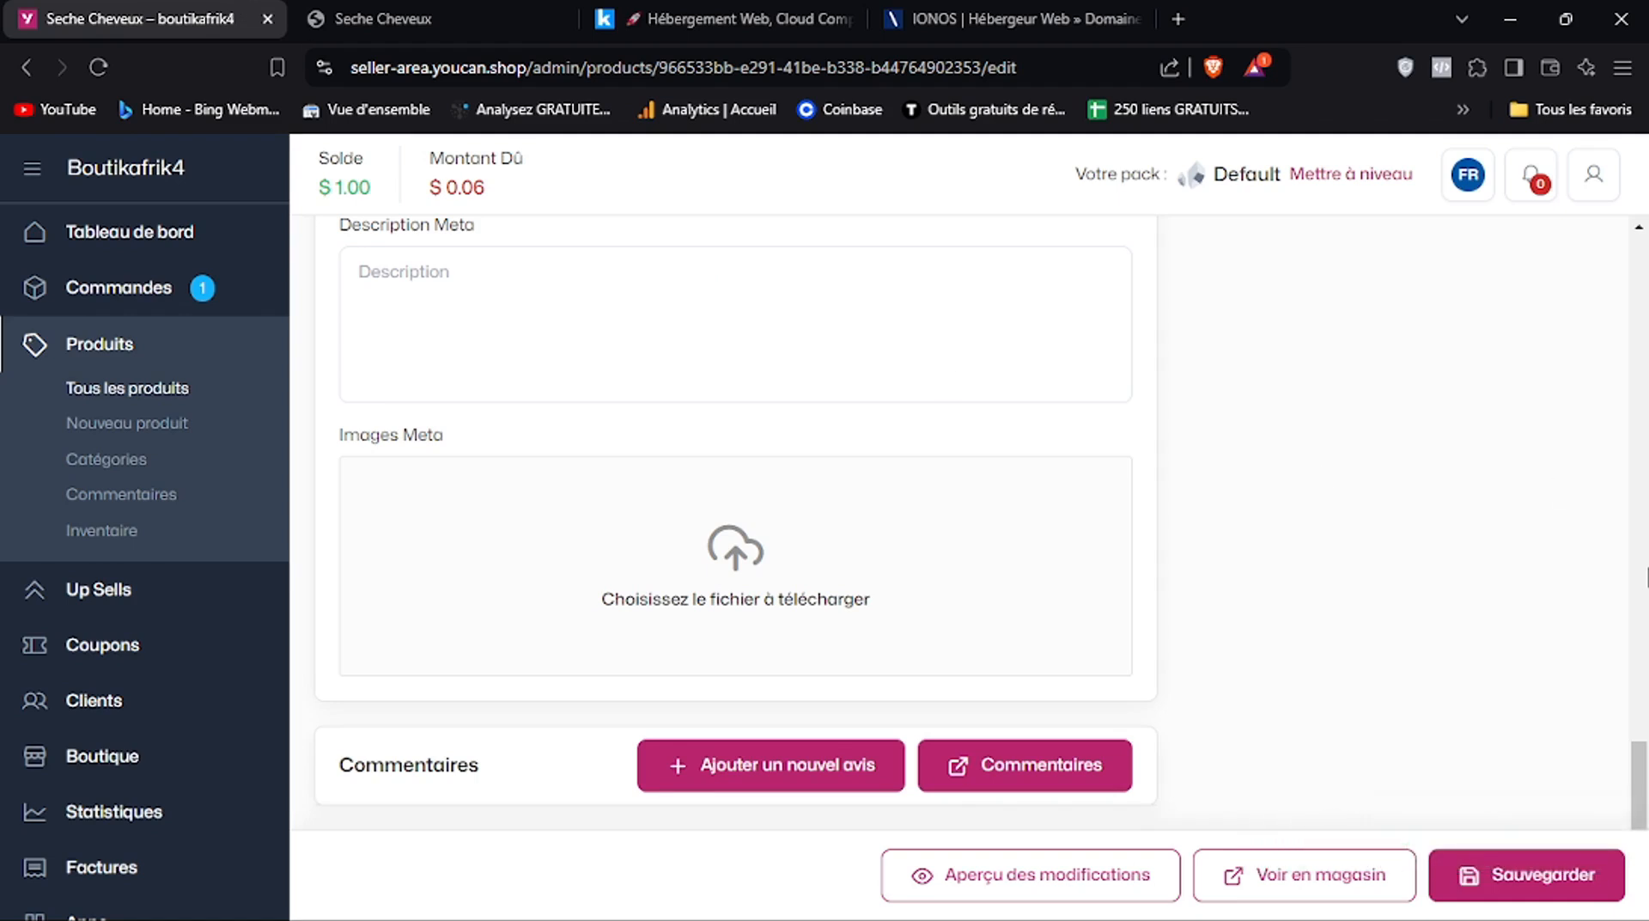
left_click_drag(1641, 756, 1640, 601)
left_click(334, 663)
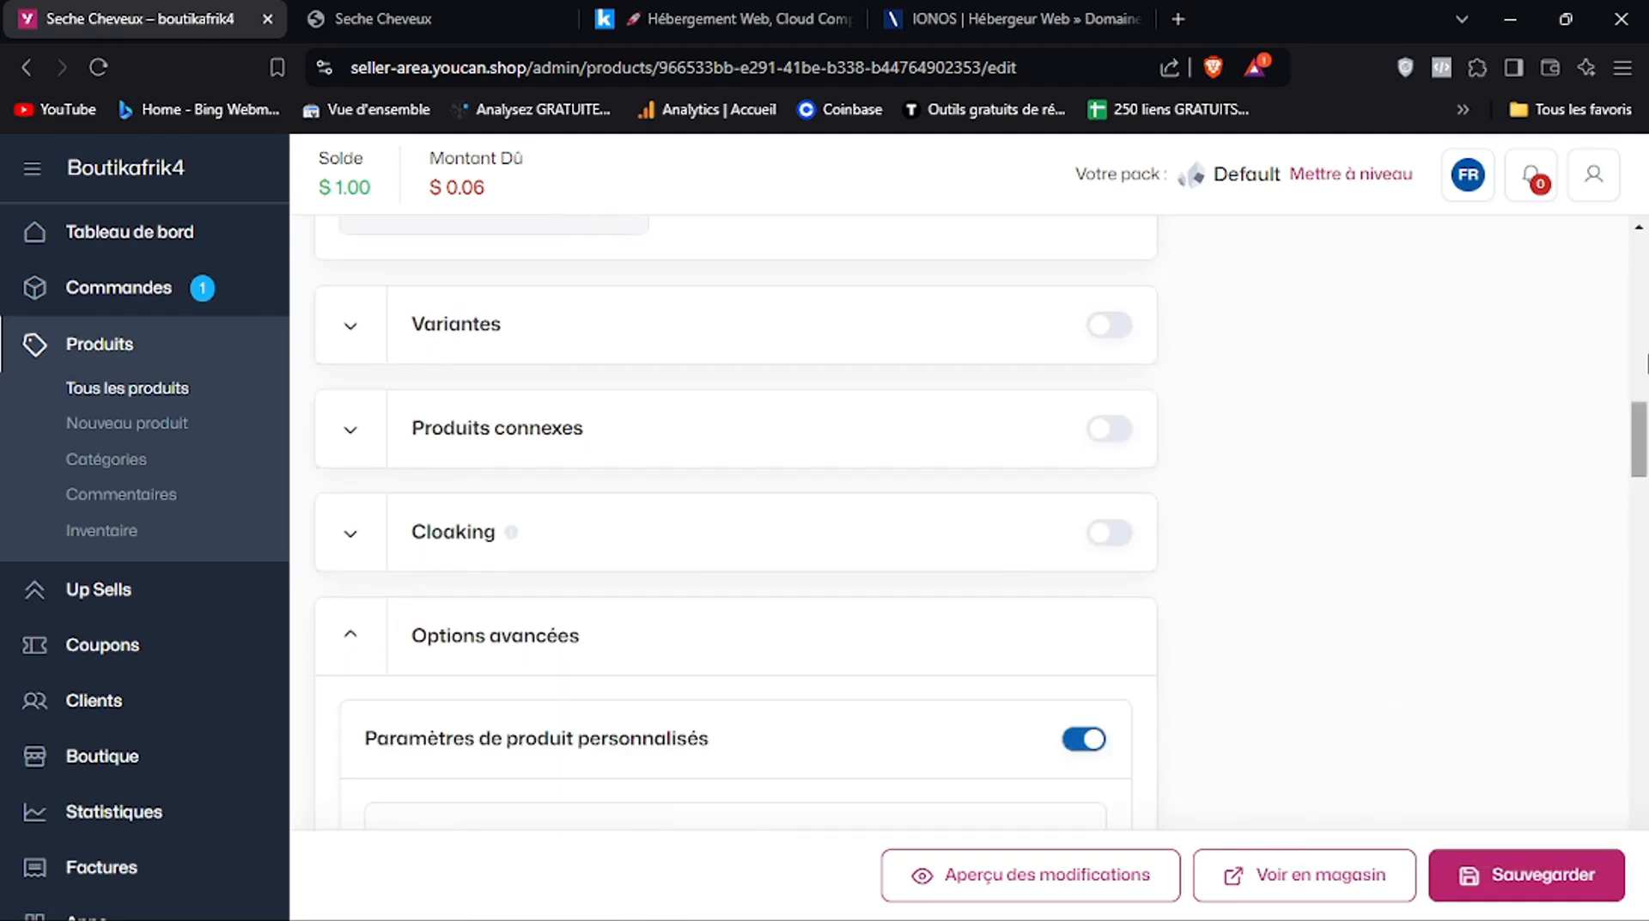
left_click_drag(1640, 429, 1644, 537)
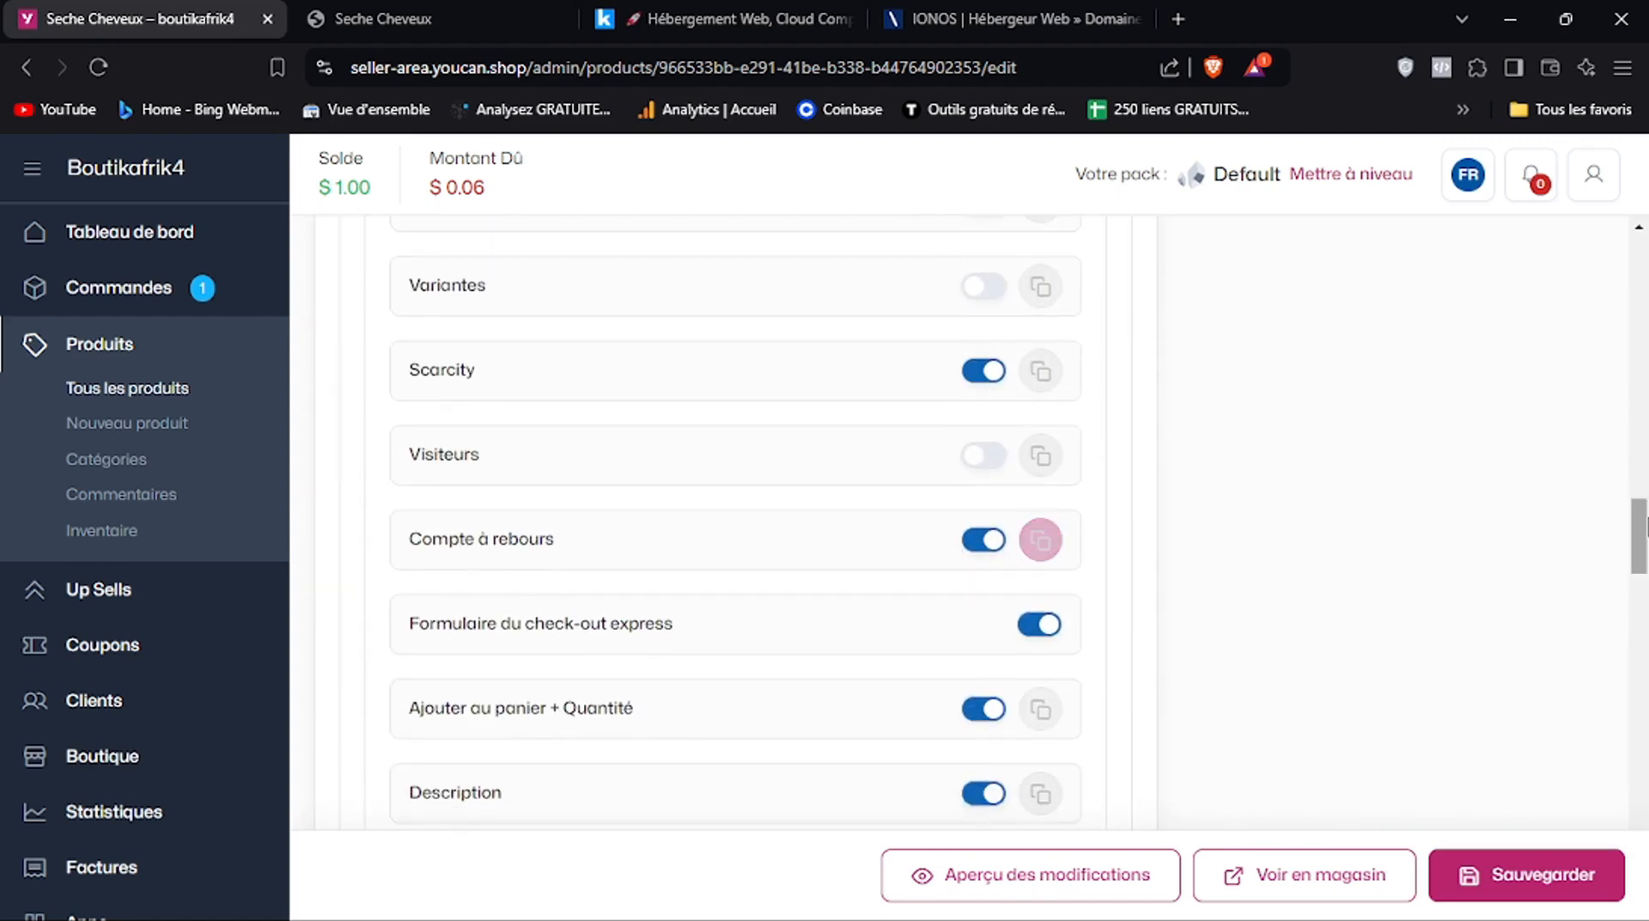
scroll(1641, 537, "down", 1)
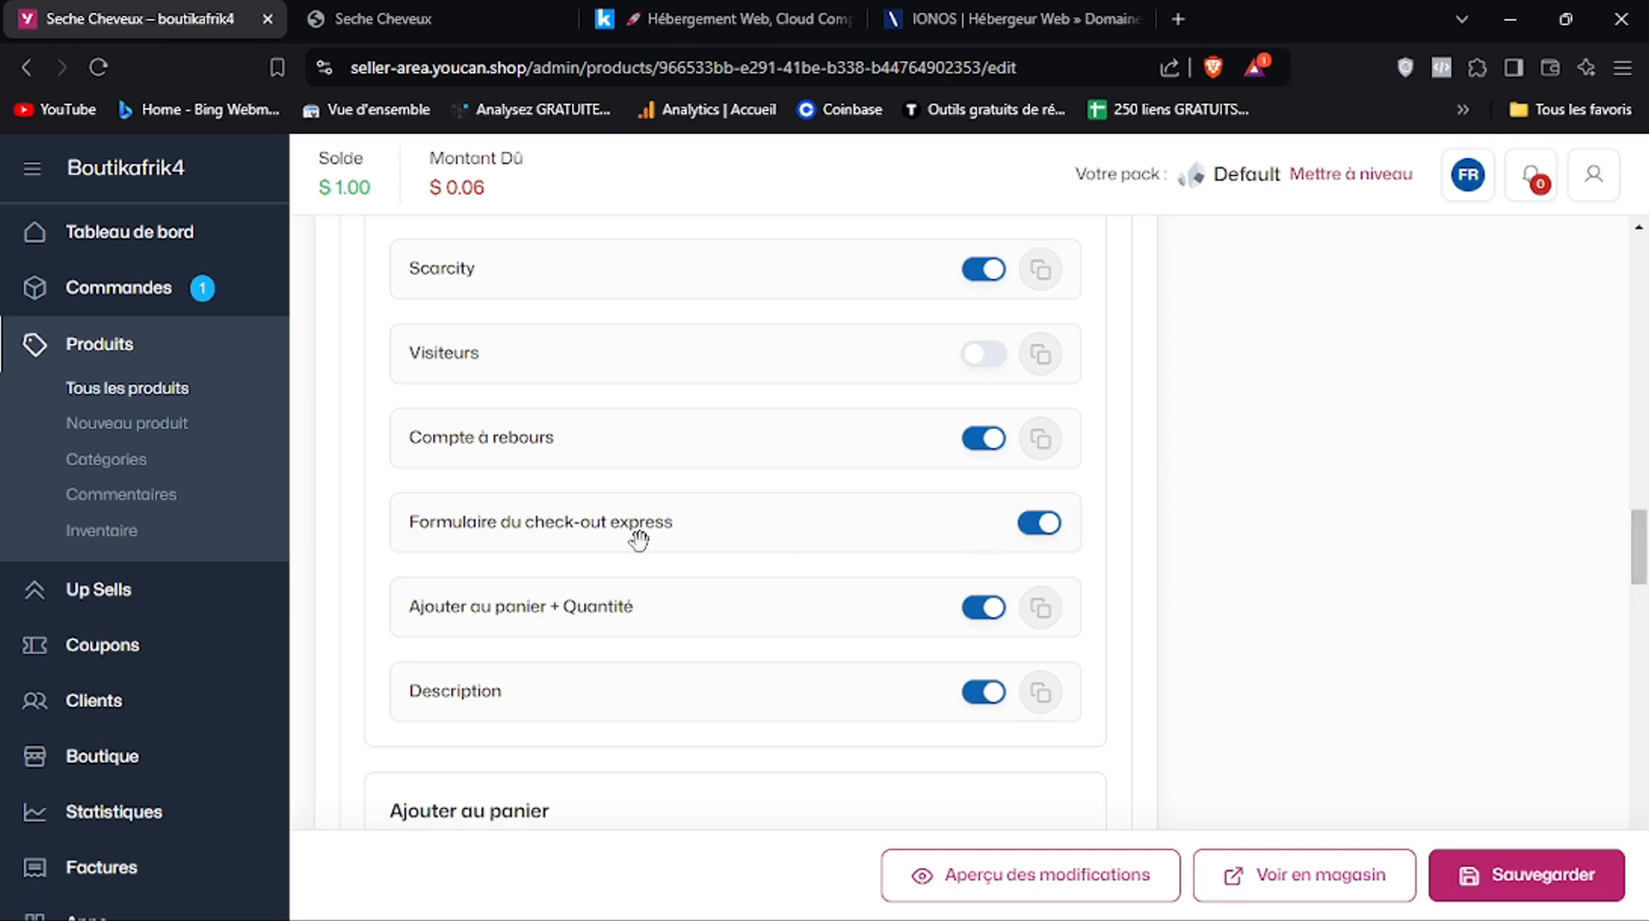
left_click(367, 7)
scroll(1639, 492, "down", 1)
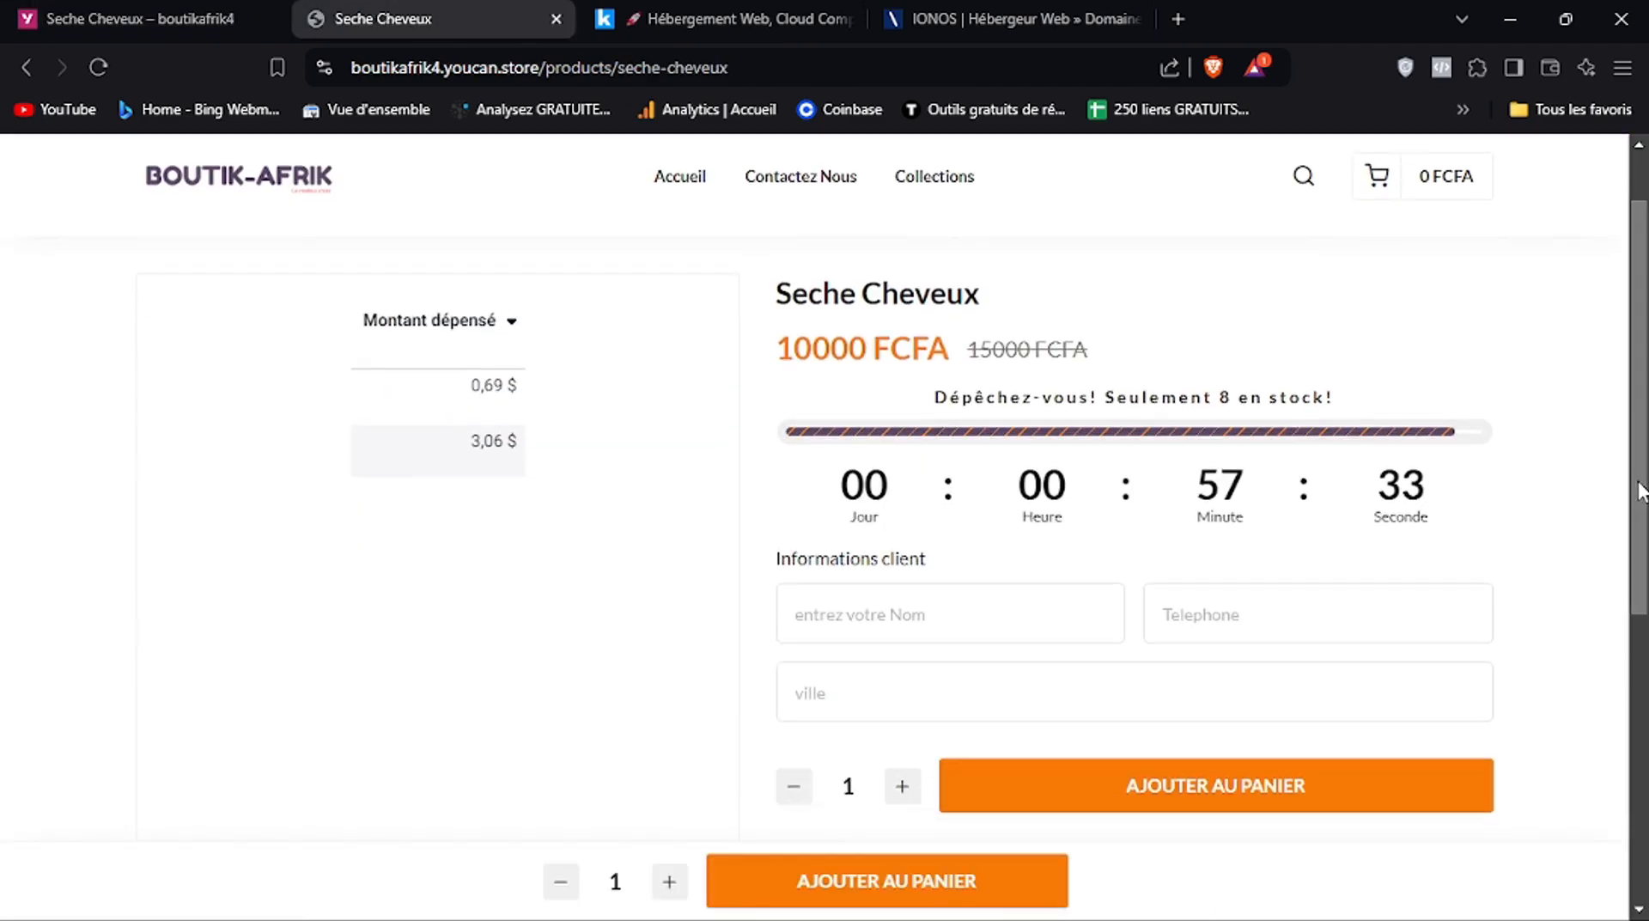
left_click(130, 10)
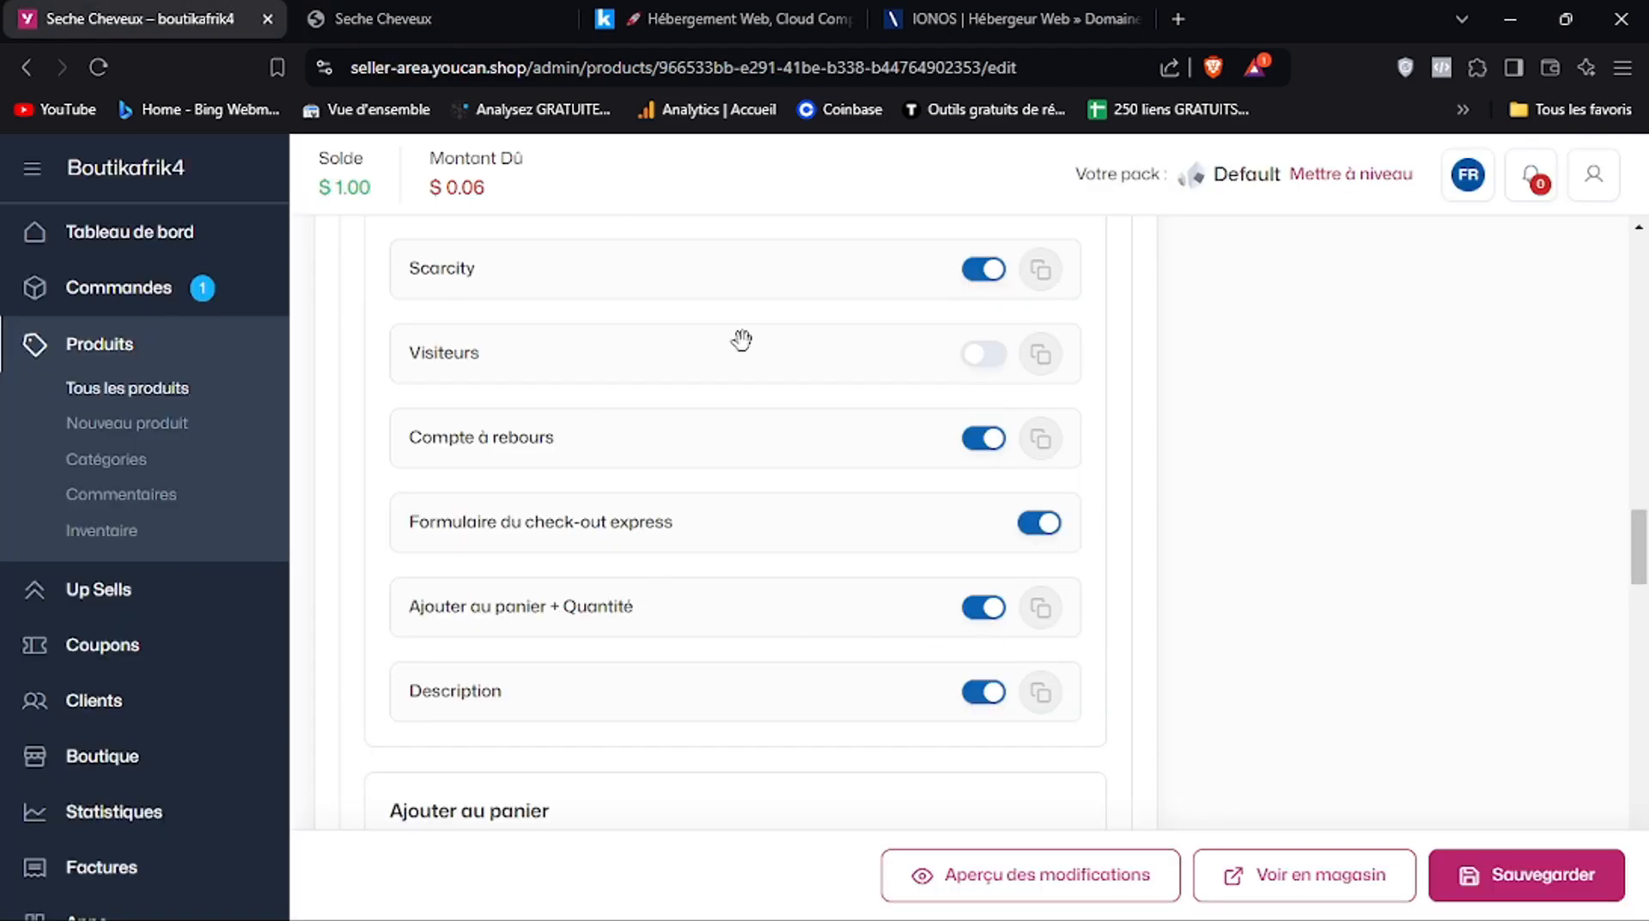
left_click(430, 12)
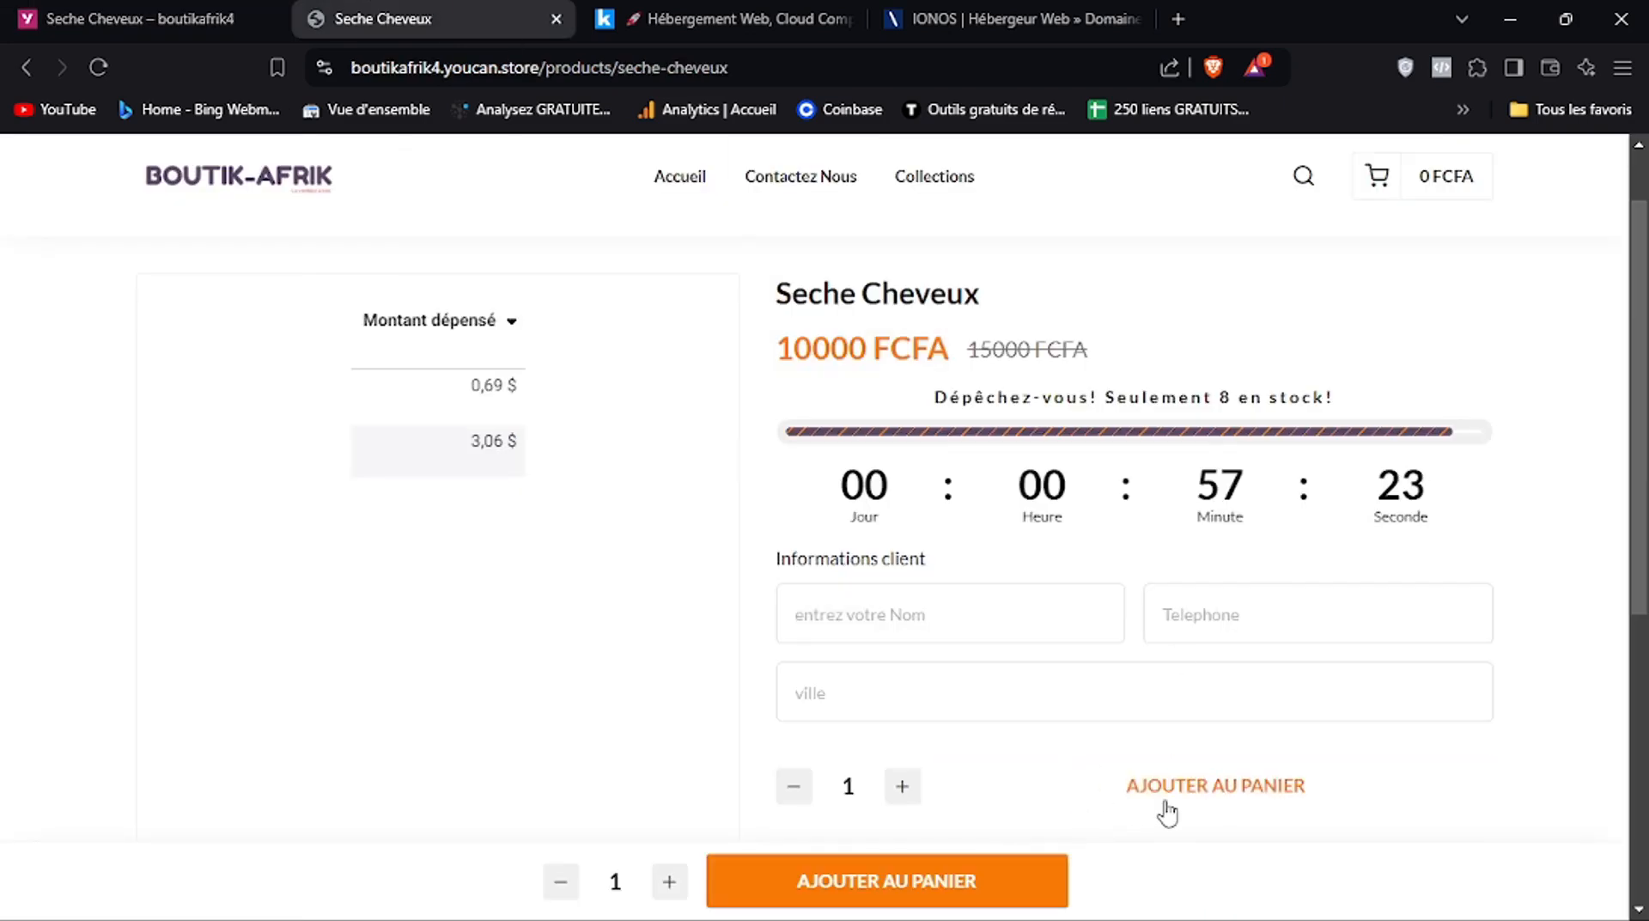
left_click(256, 7)
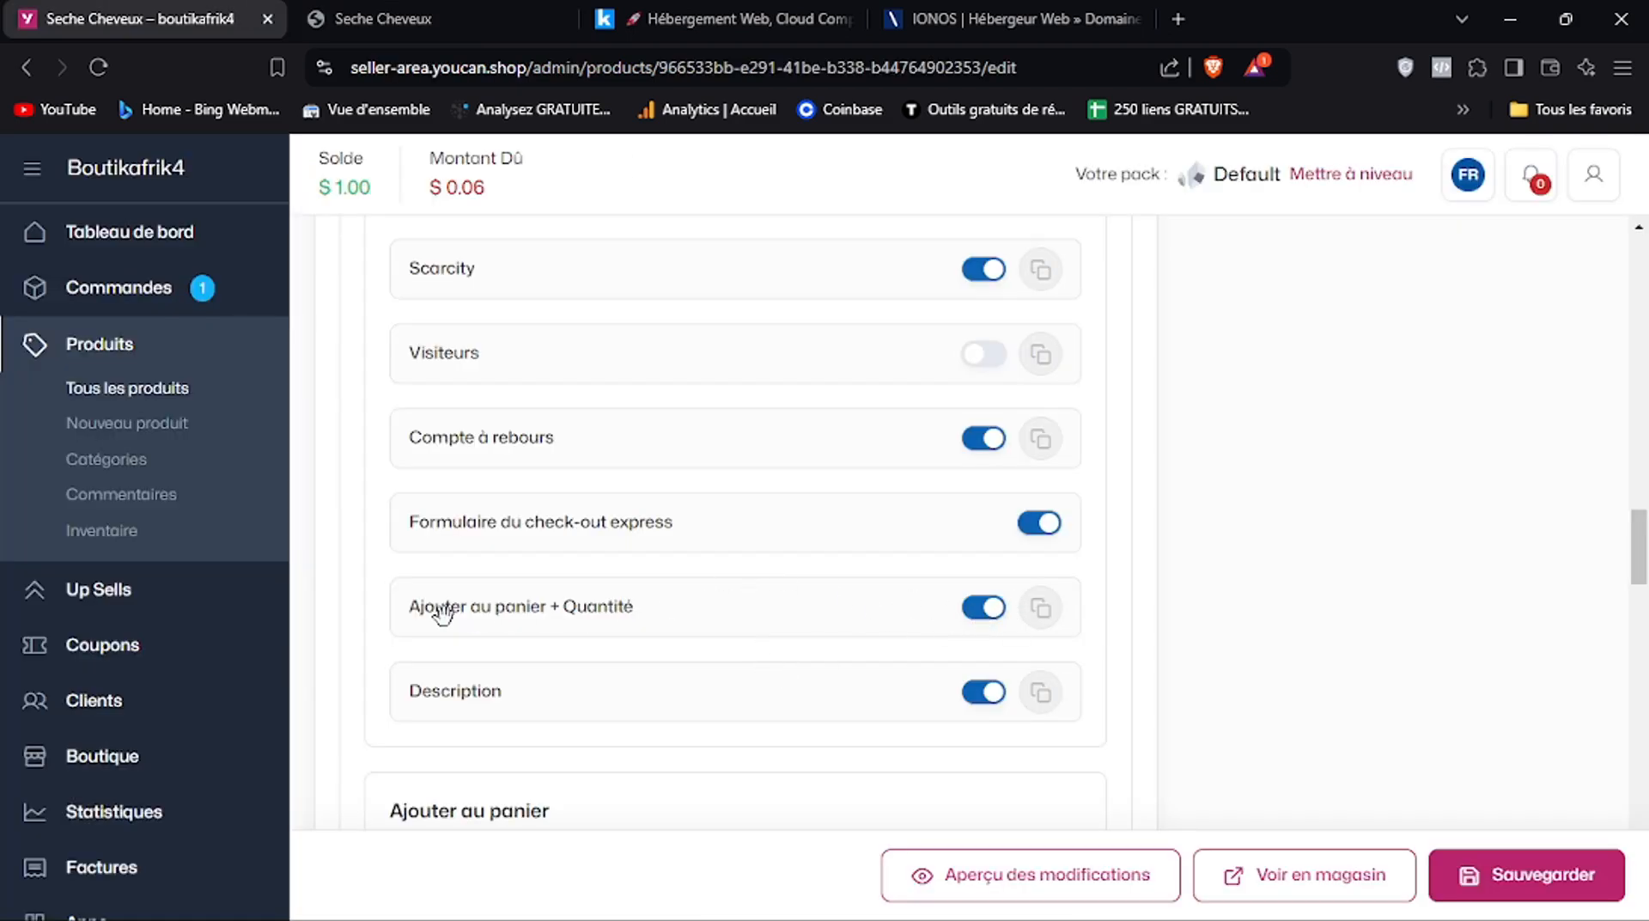
left_click_drag(1645, 567, 1645, 629)
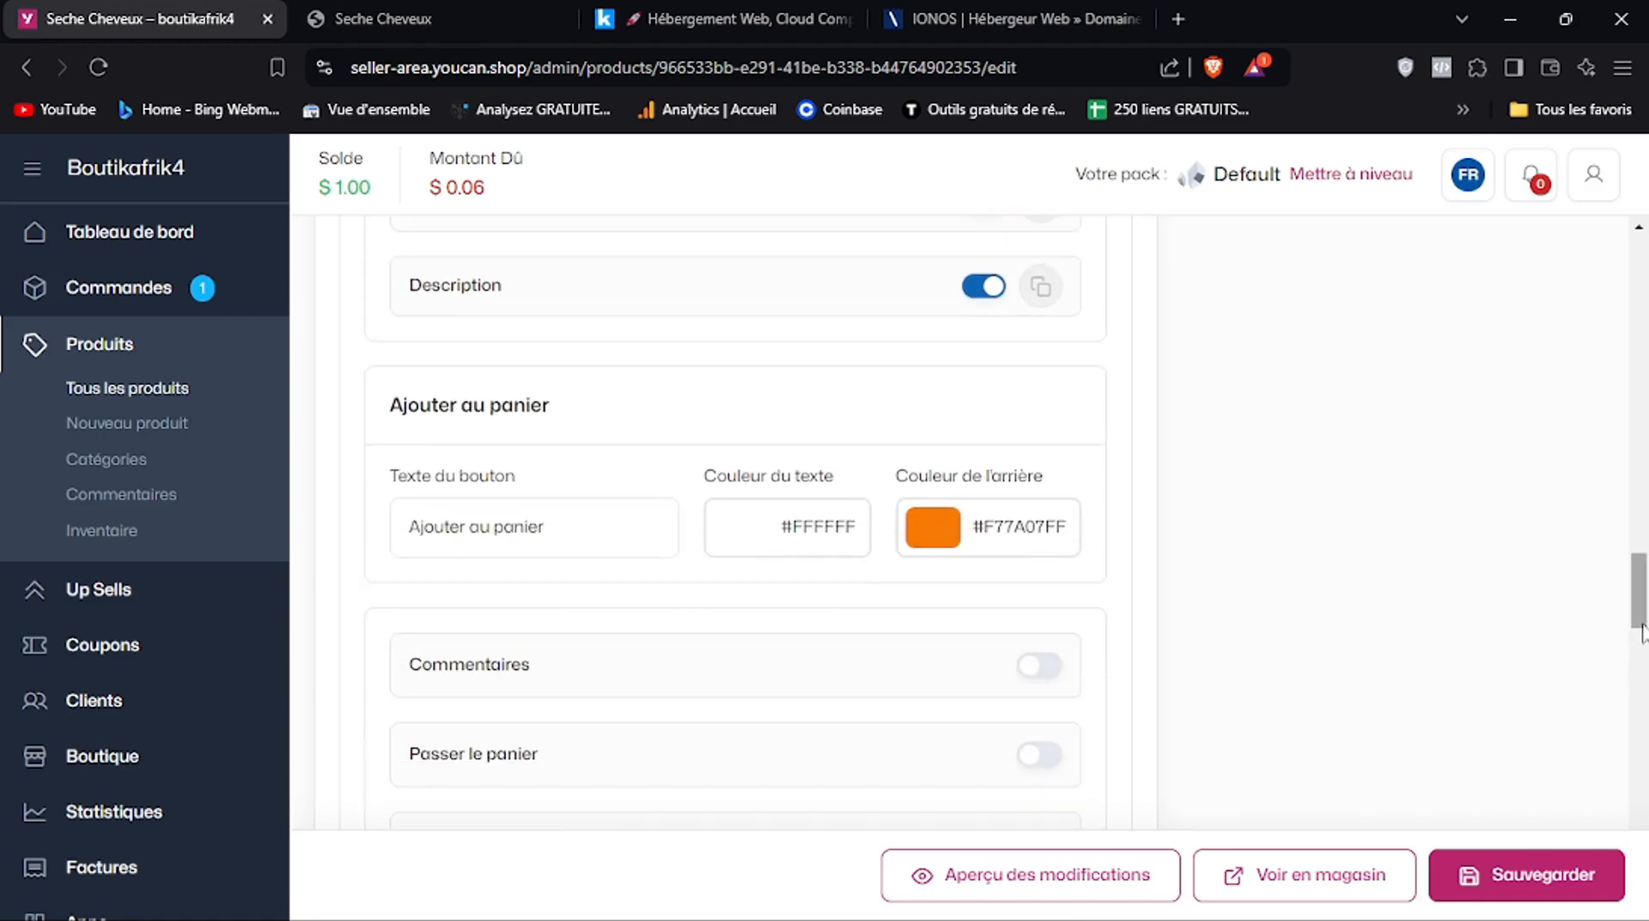
Set the Seche Cheveux add-to-cart button text to "Commander maintenant" and save the product
left_click_drag(622, 526, 323, 534)
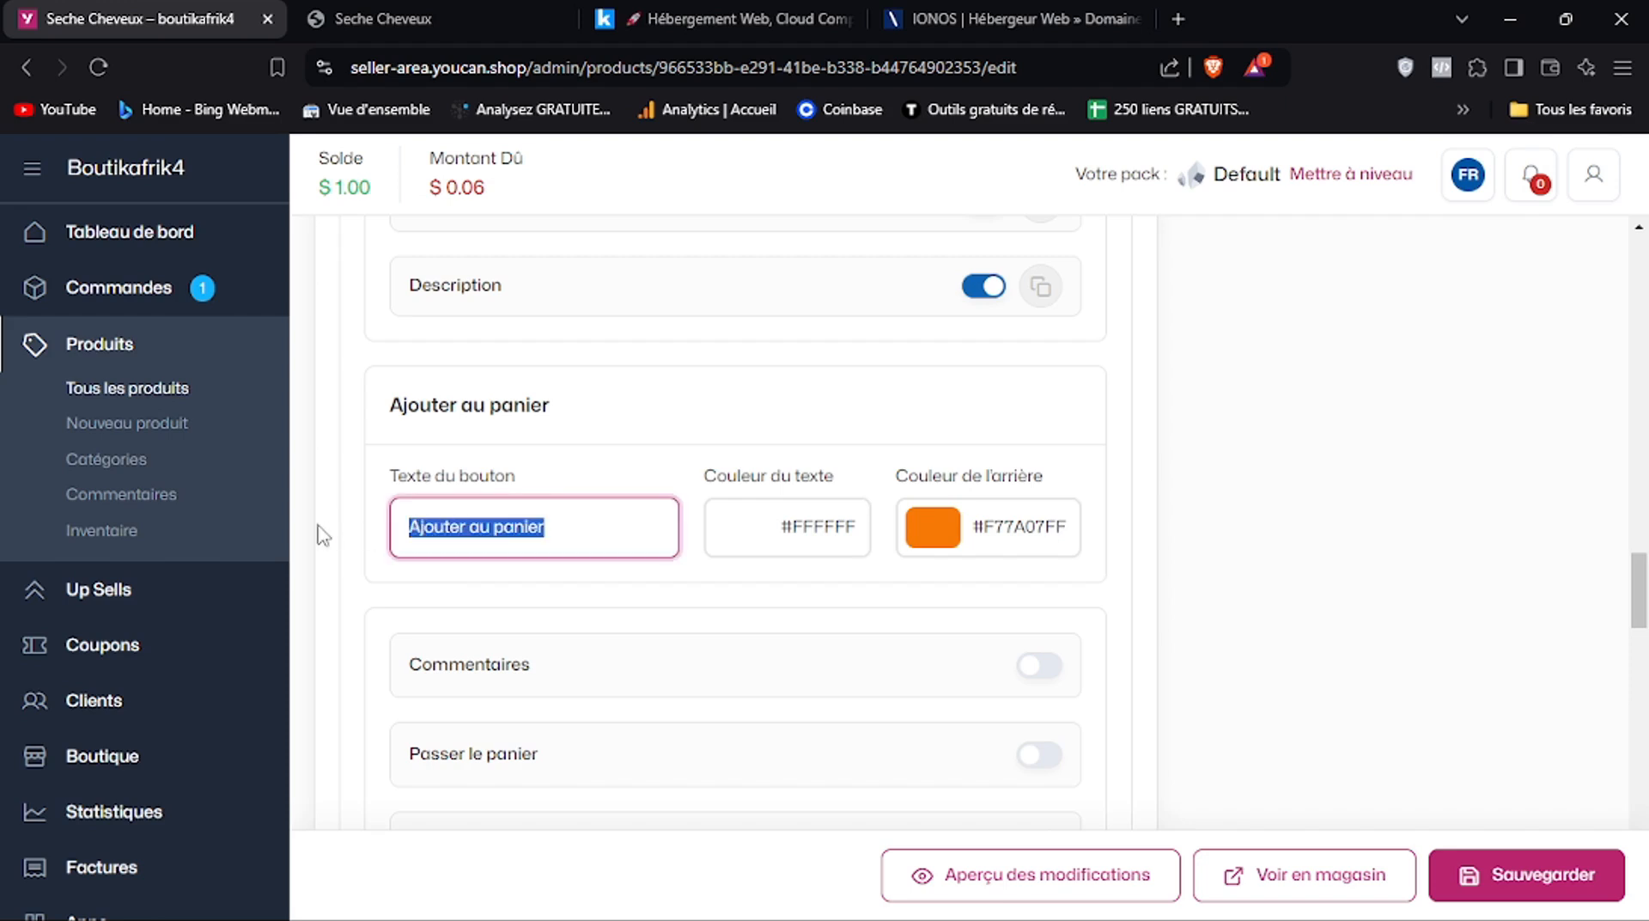
type("Commander main")
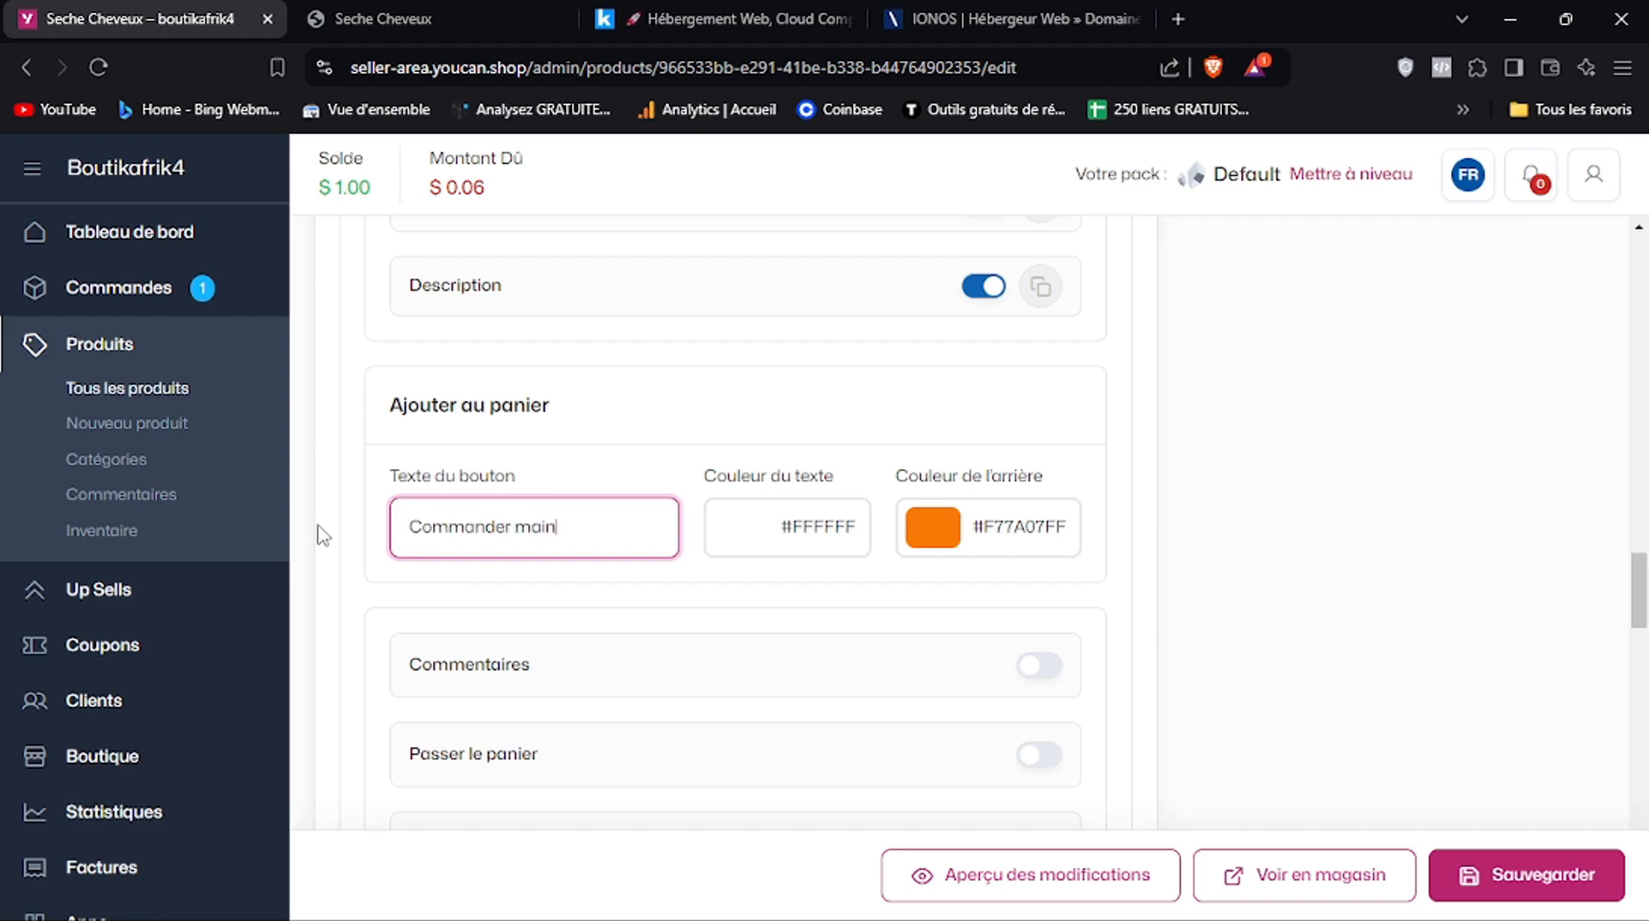
type("tenant")
left_click(1487, 872)
Reload the Seche Cheveux store page and check the text on its order buttons
left_click(378, 17)
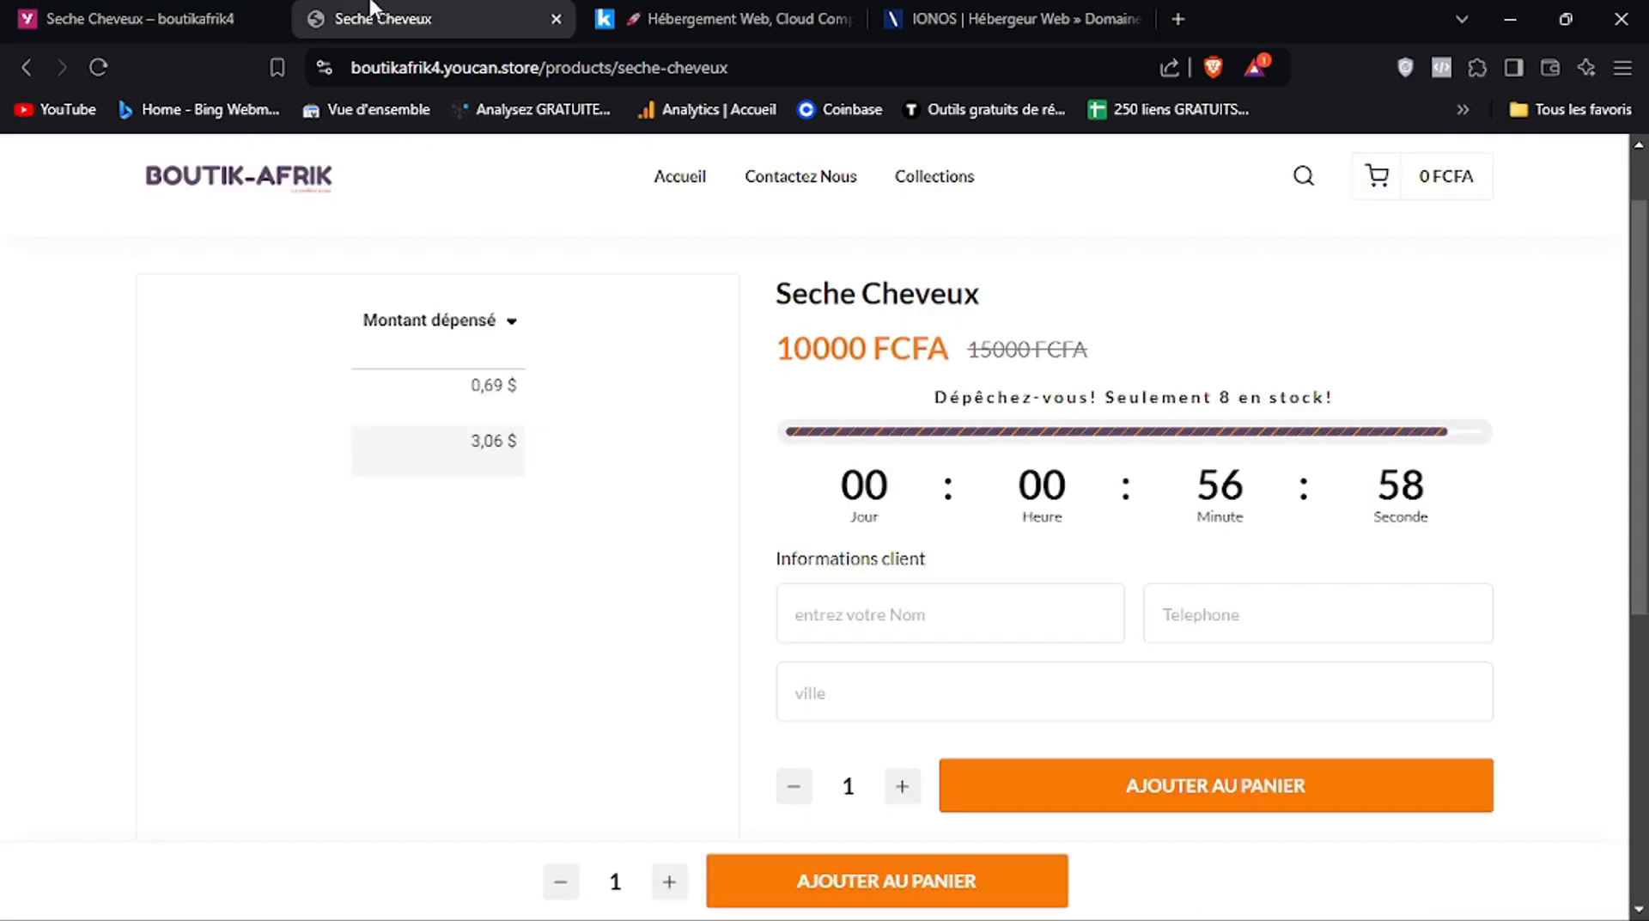
left_click(104, 68)
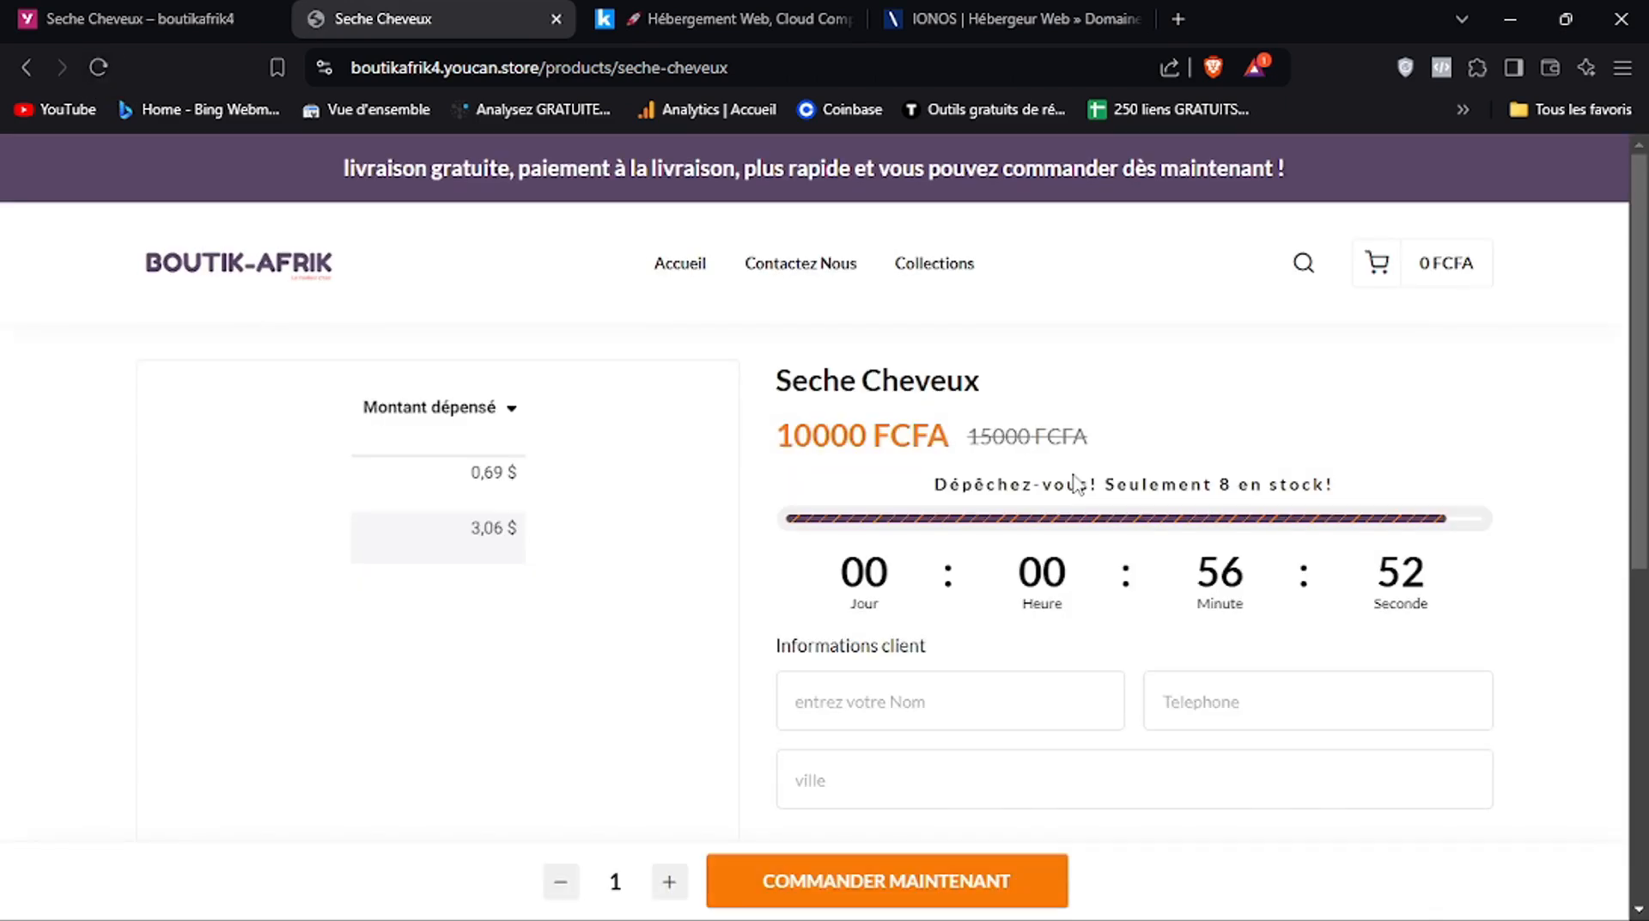
left_click_drag(1641, 493, 1641, 611)
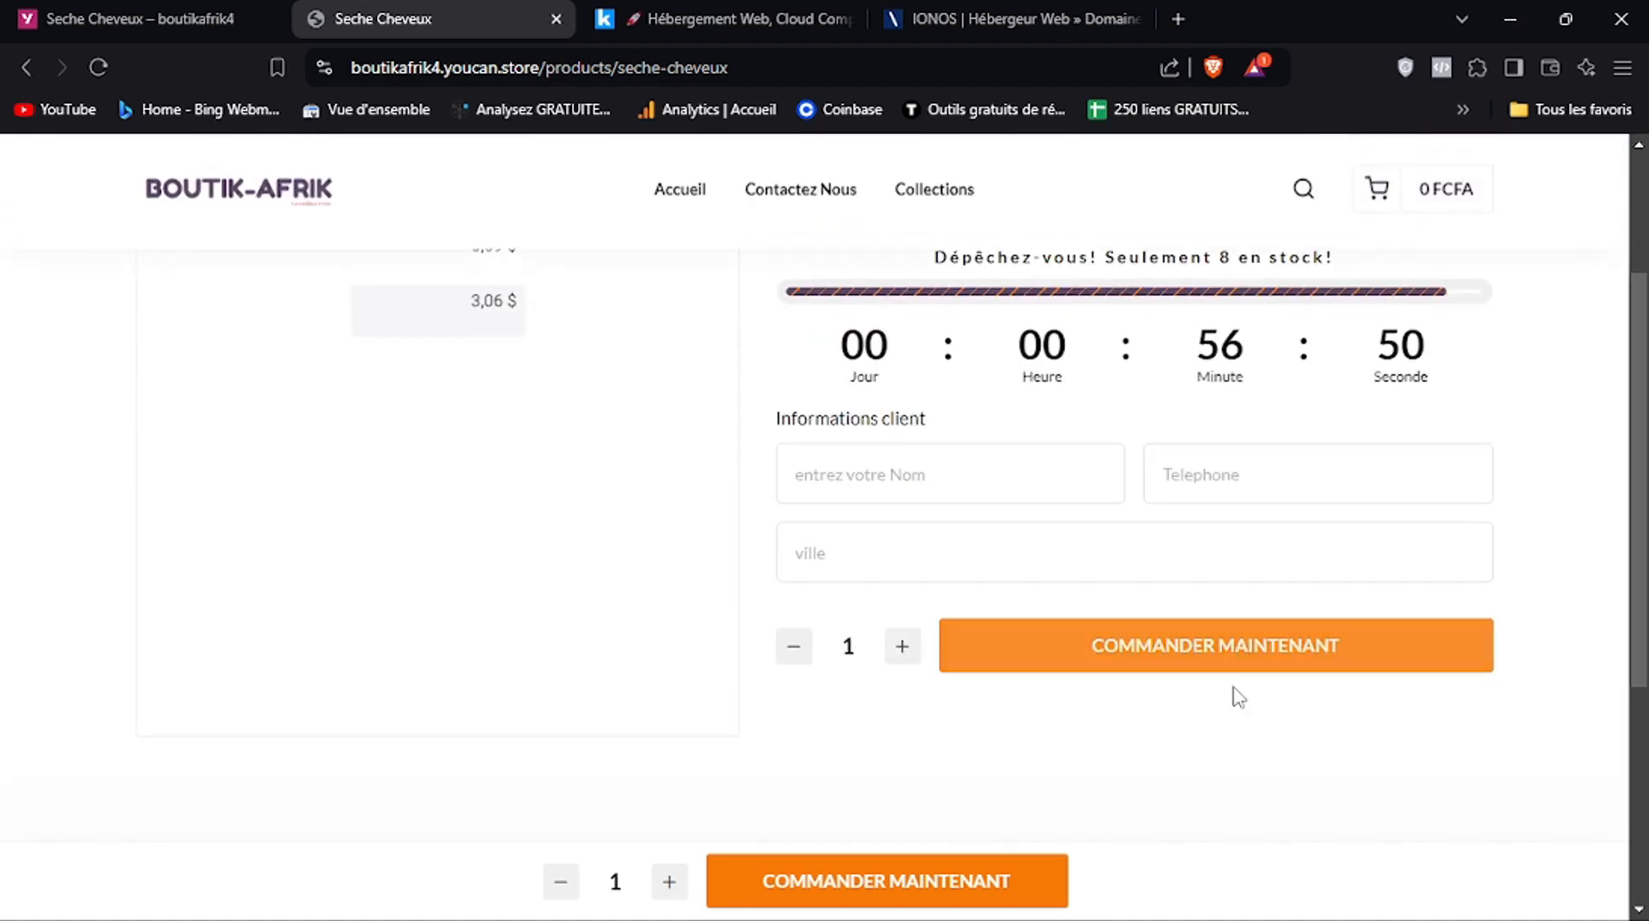
Return to the product editor, expand Options avancées, and examine the toggles from Commentaires to Ajouter directement au panier
left_click(171, 30)
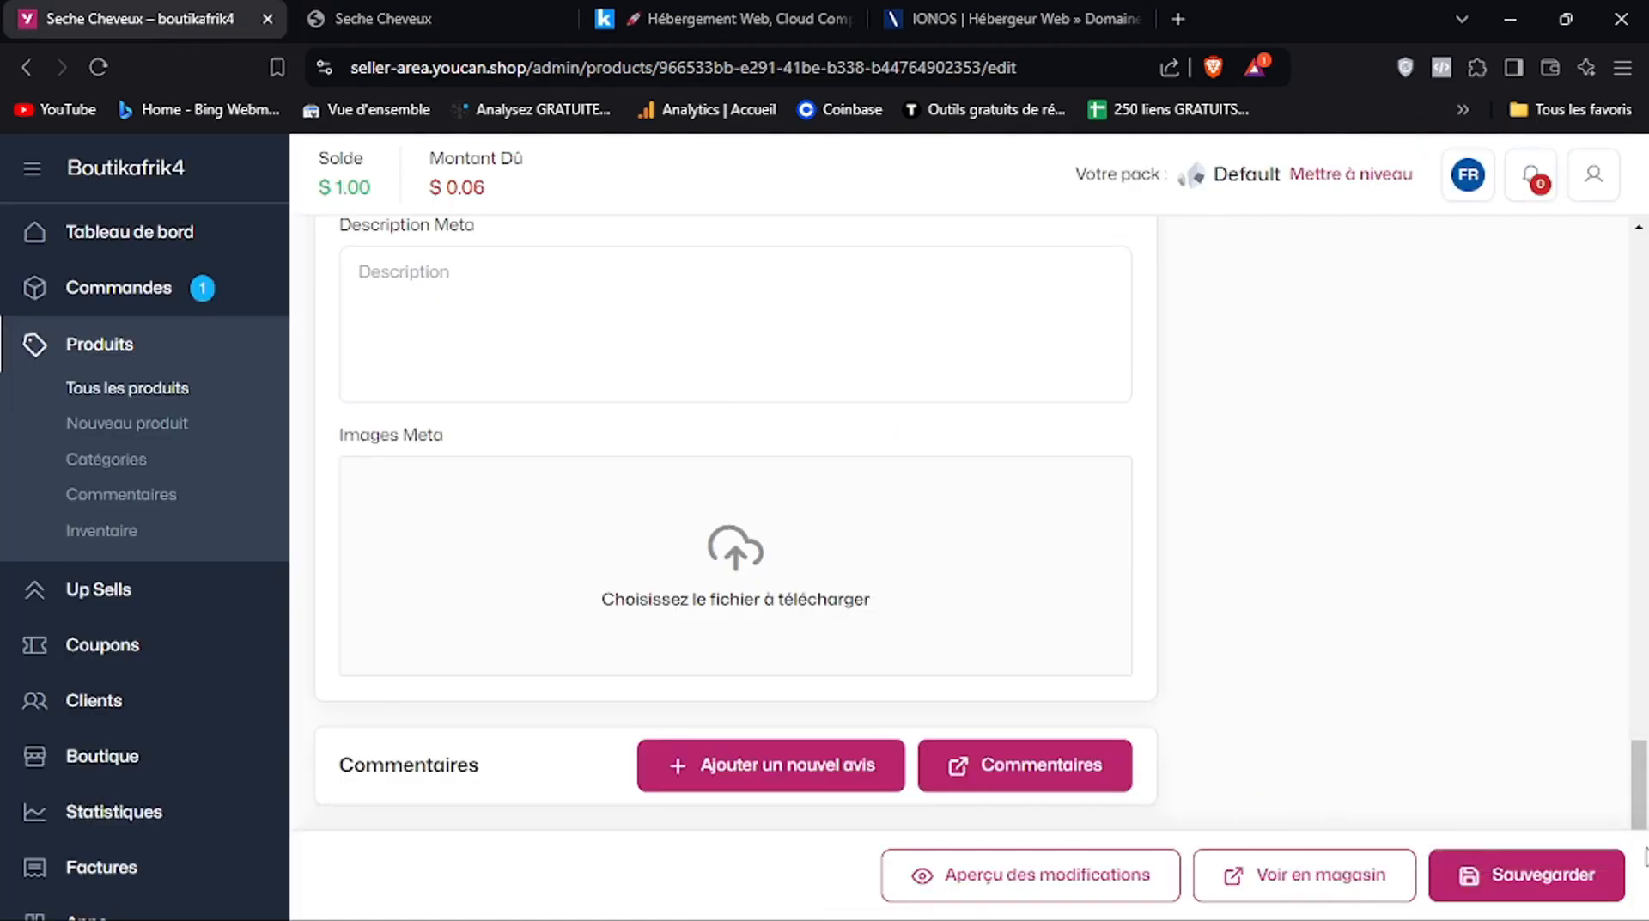
left_click_drag(1647, 735, 1628, 578)
scroll(1638, 589, "down", 3)
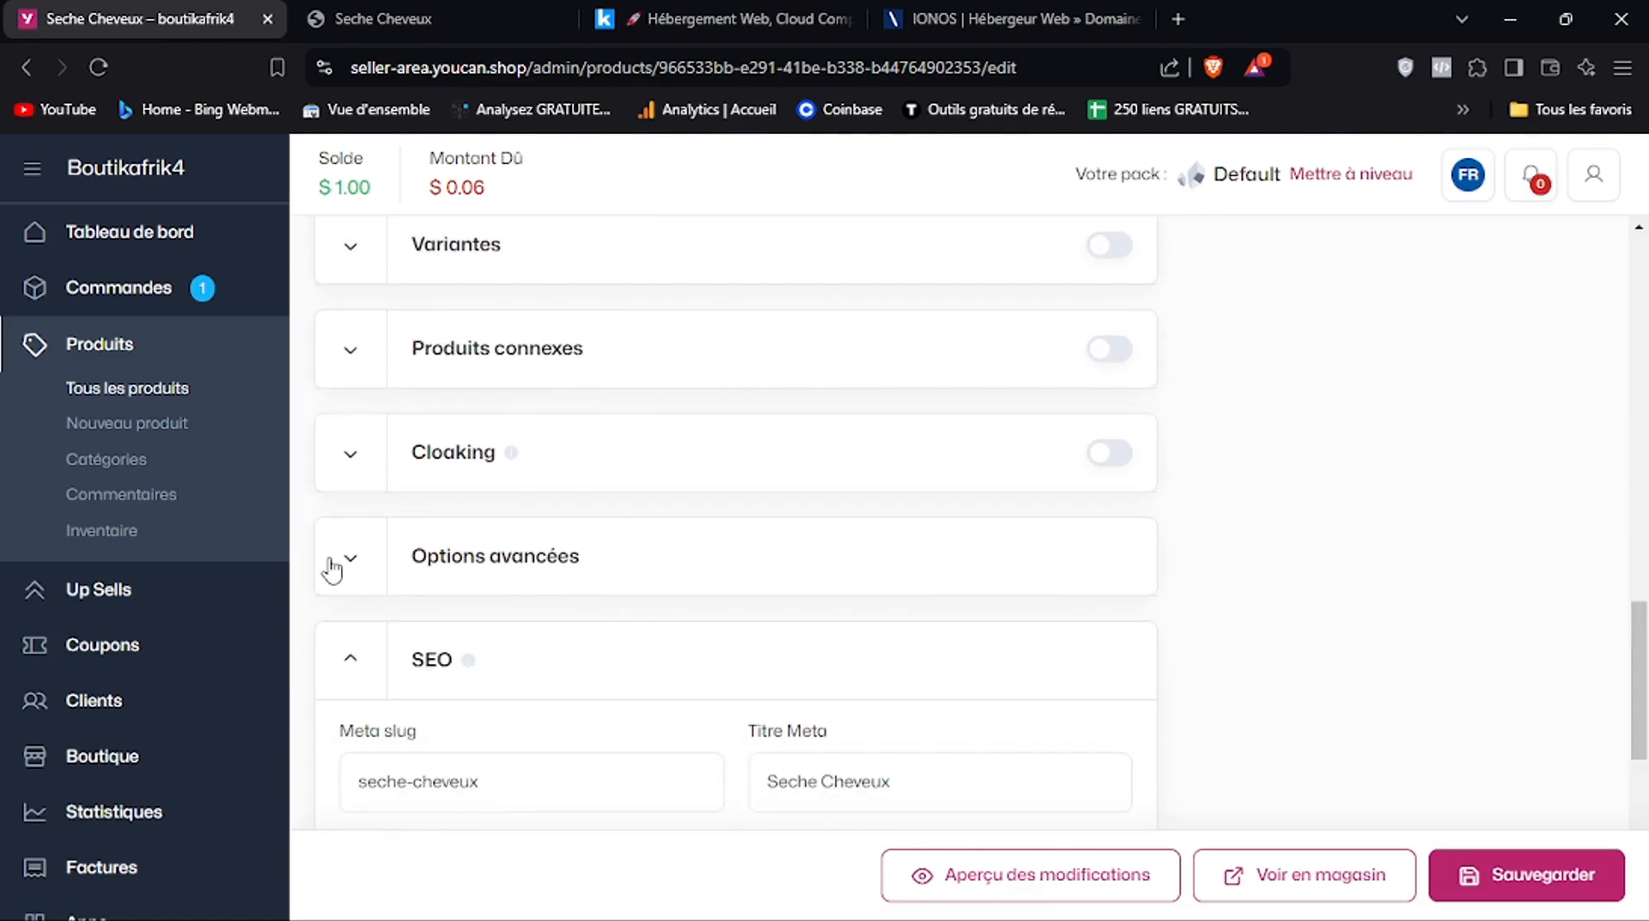
left_click(343, 558)
left_click_drag(1640, 429, 1646, 608)
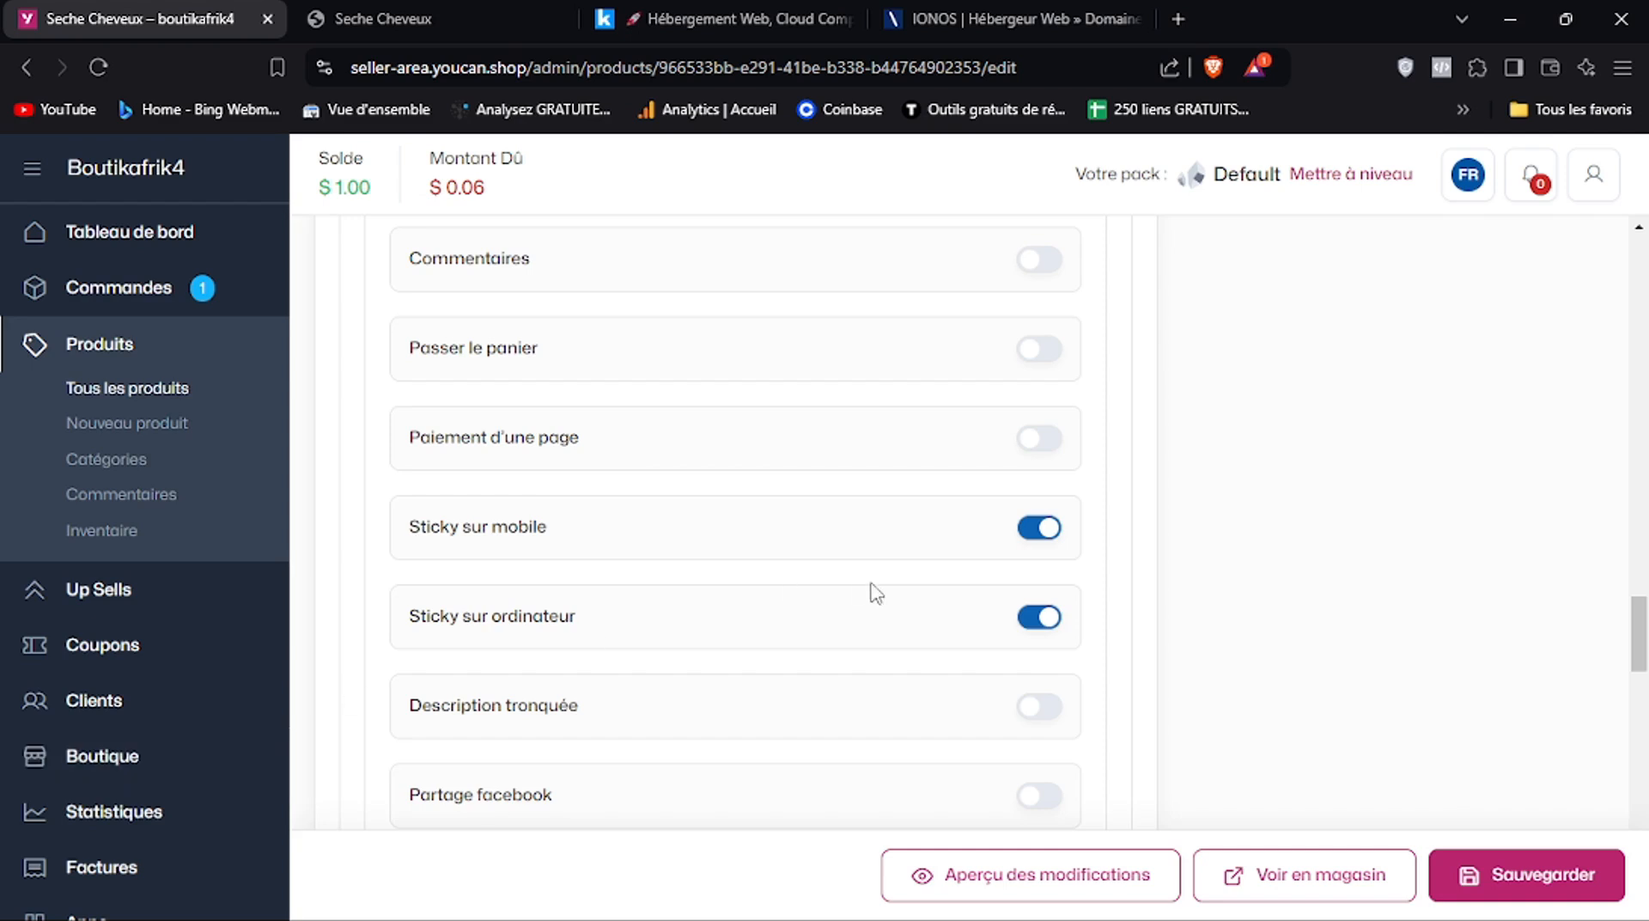
left_click_drag(1643, 657, 1643, 725)
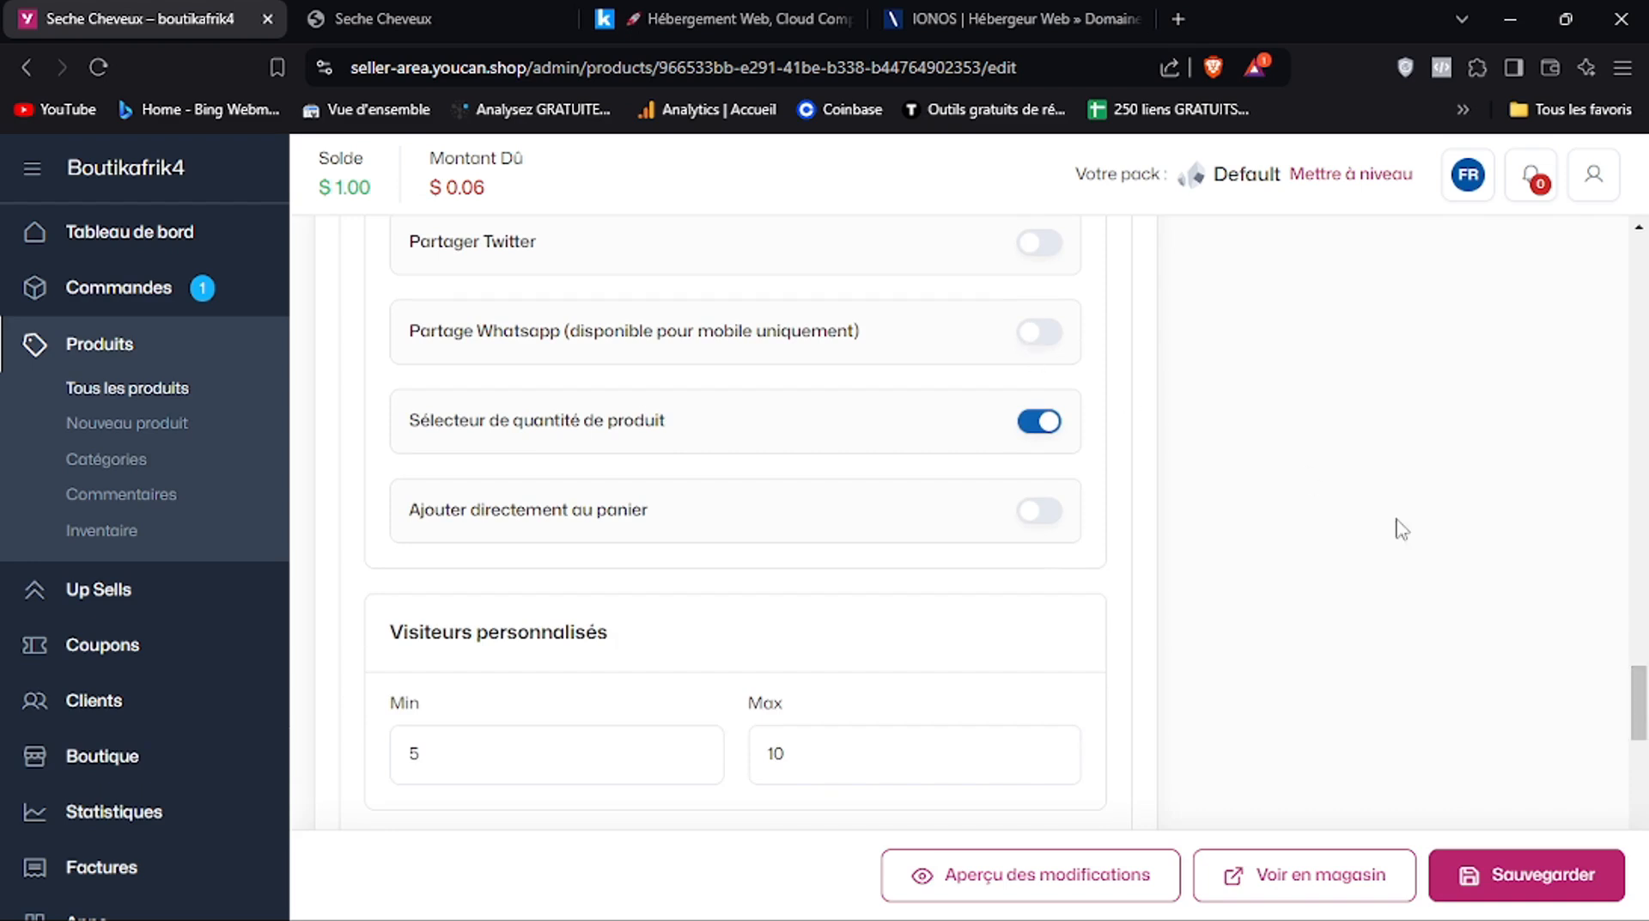
Examine the Visiteurs personnalisés, Stock personnalisé and Compte à rebours personnalisé settings
left_click_drag(1642, 703, 1643, 742)
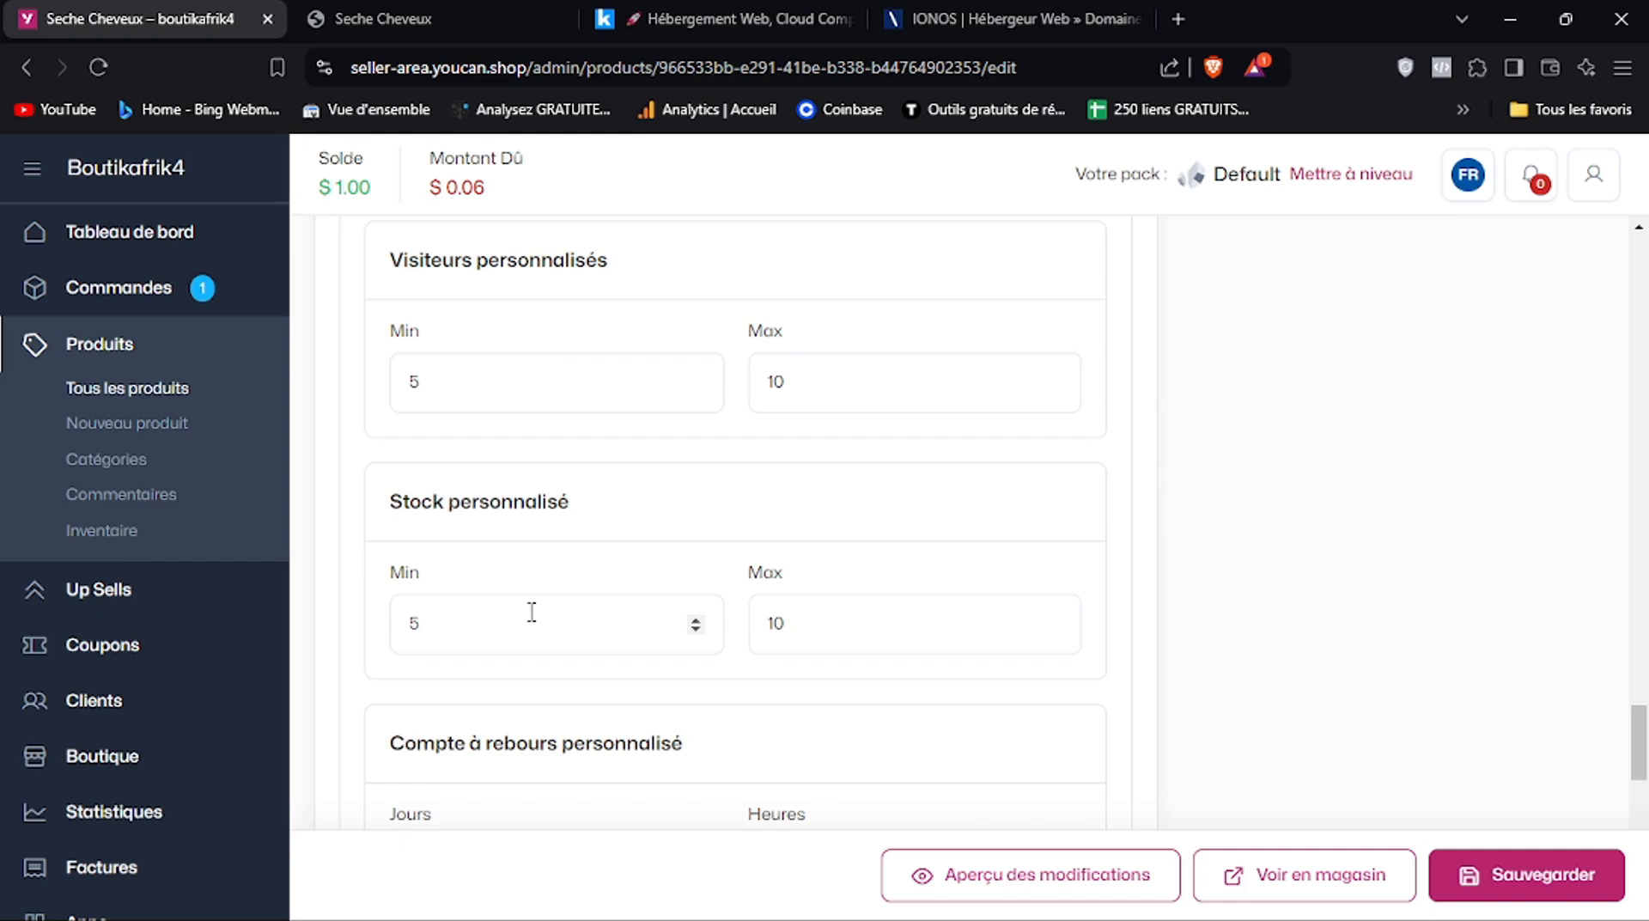
scroll(1646, 799, "down", 2)
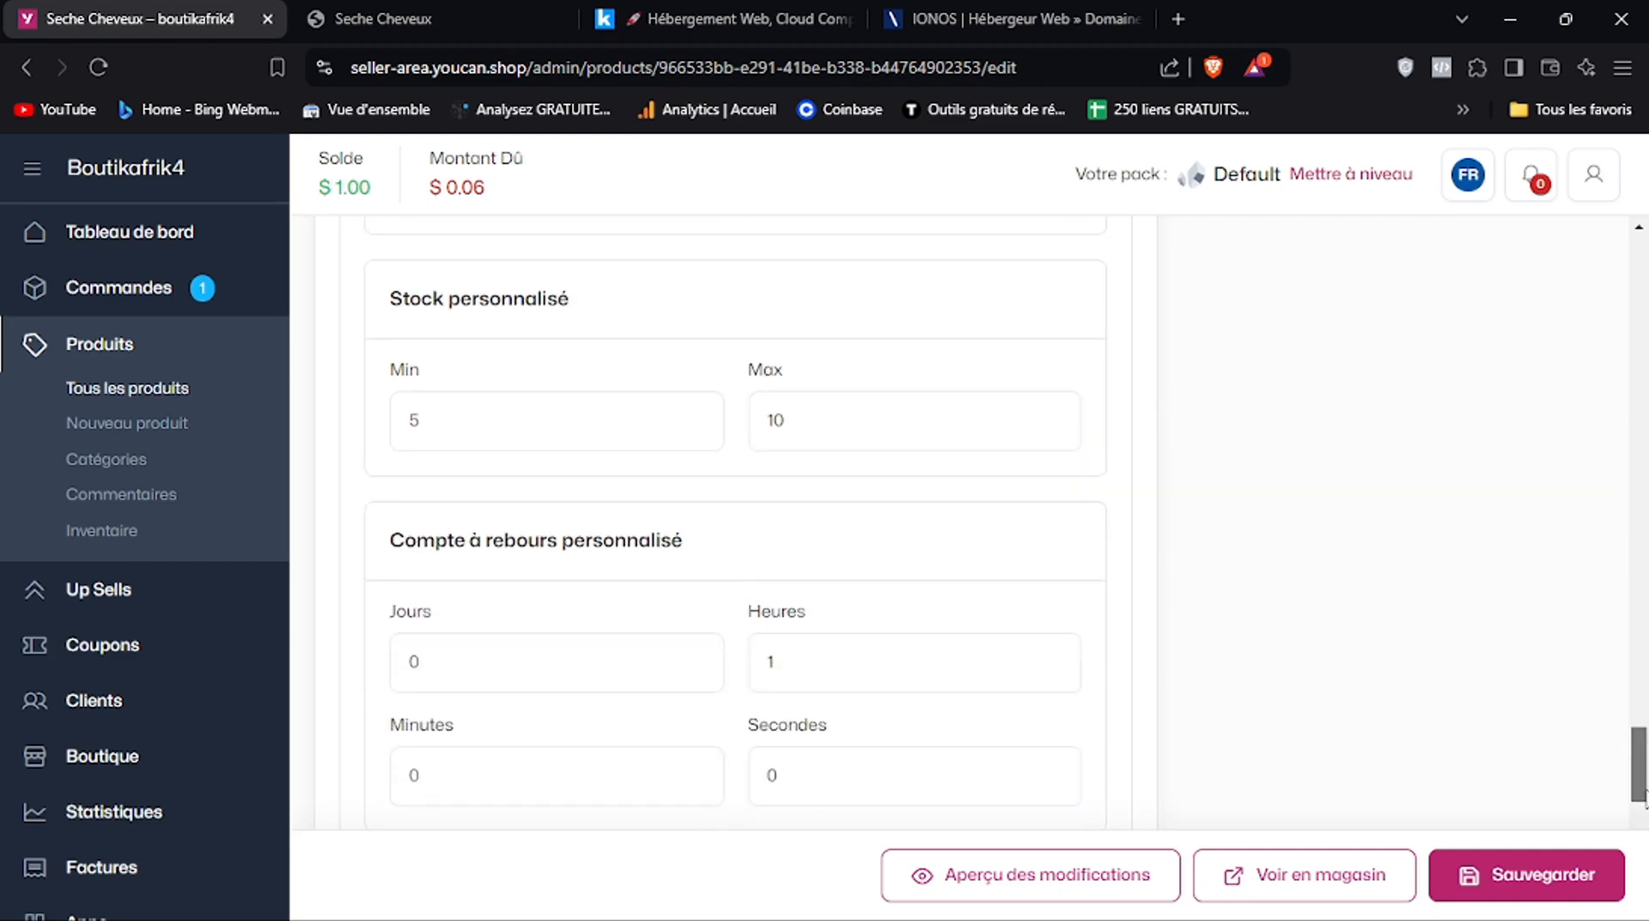
scroll(1646, 781, "down", 4)
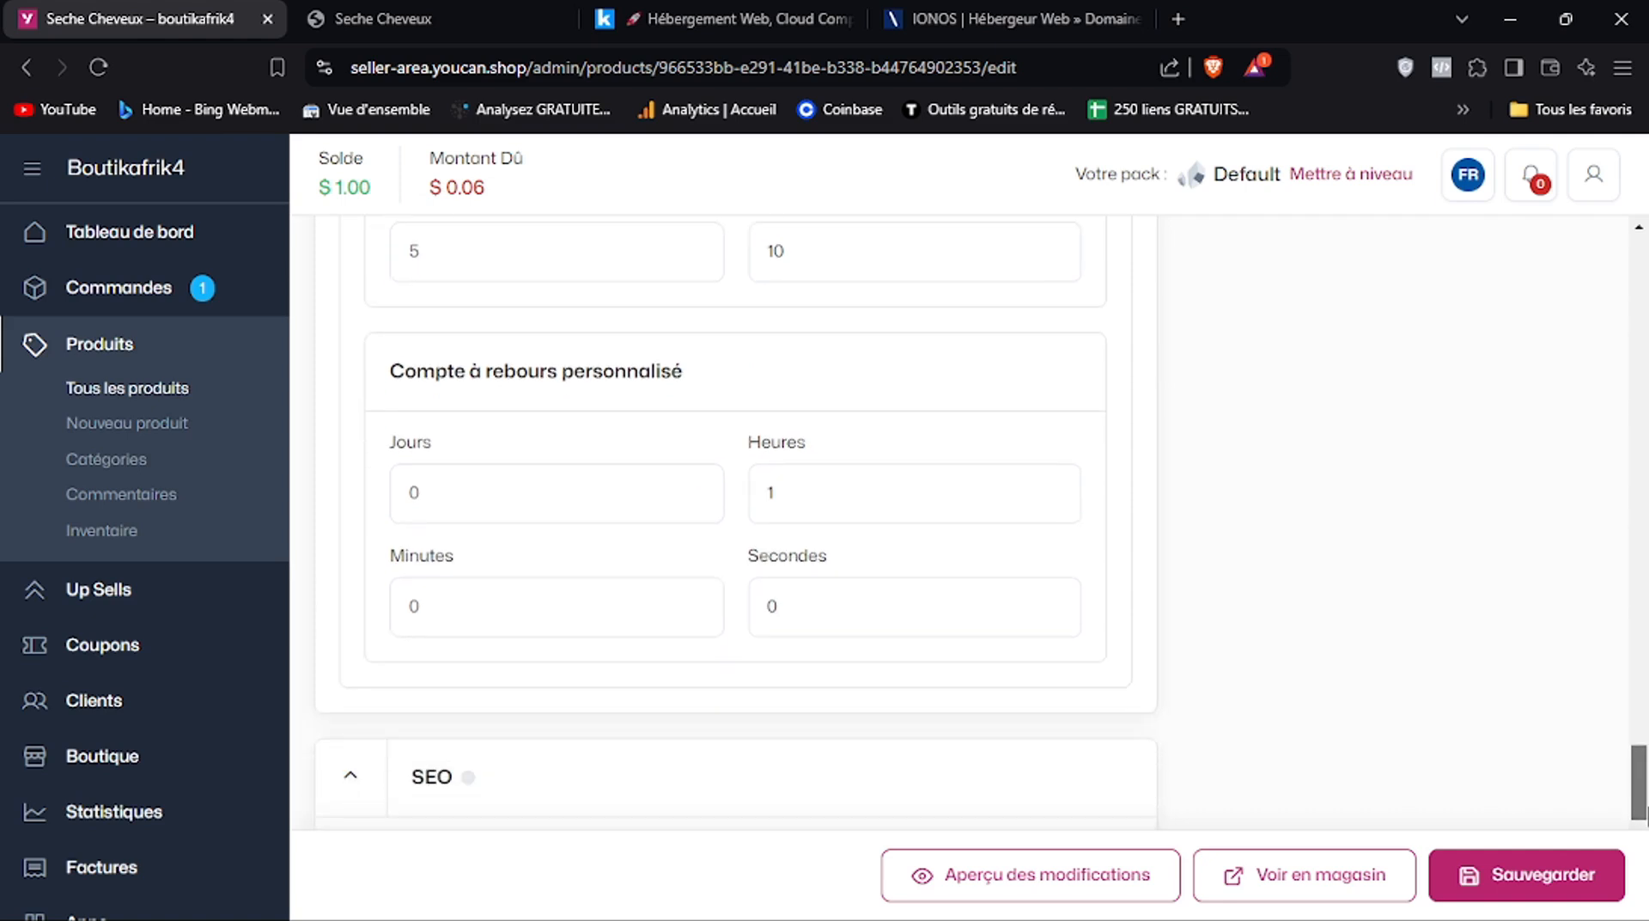
scroll(1645, 811, "up", 1)
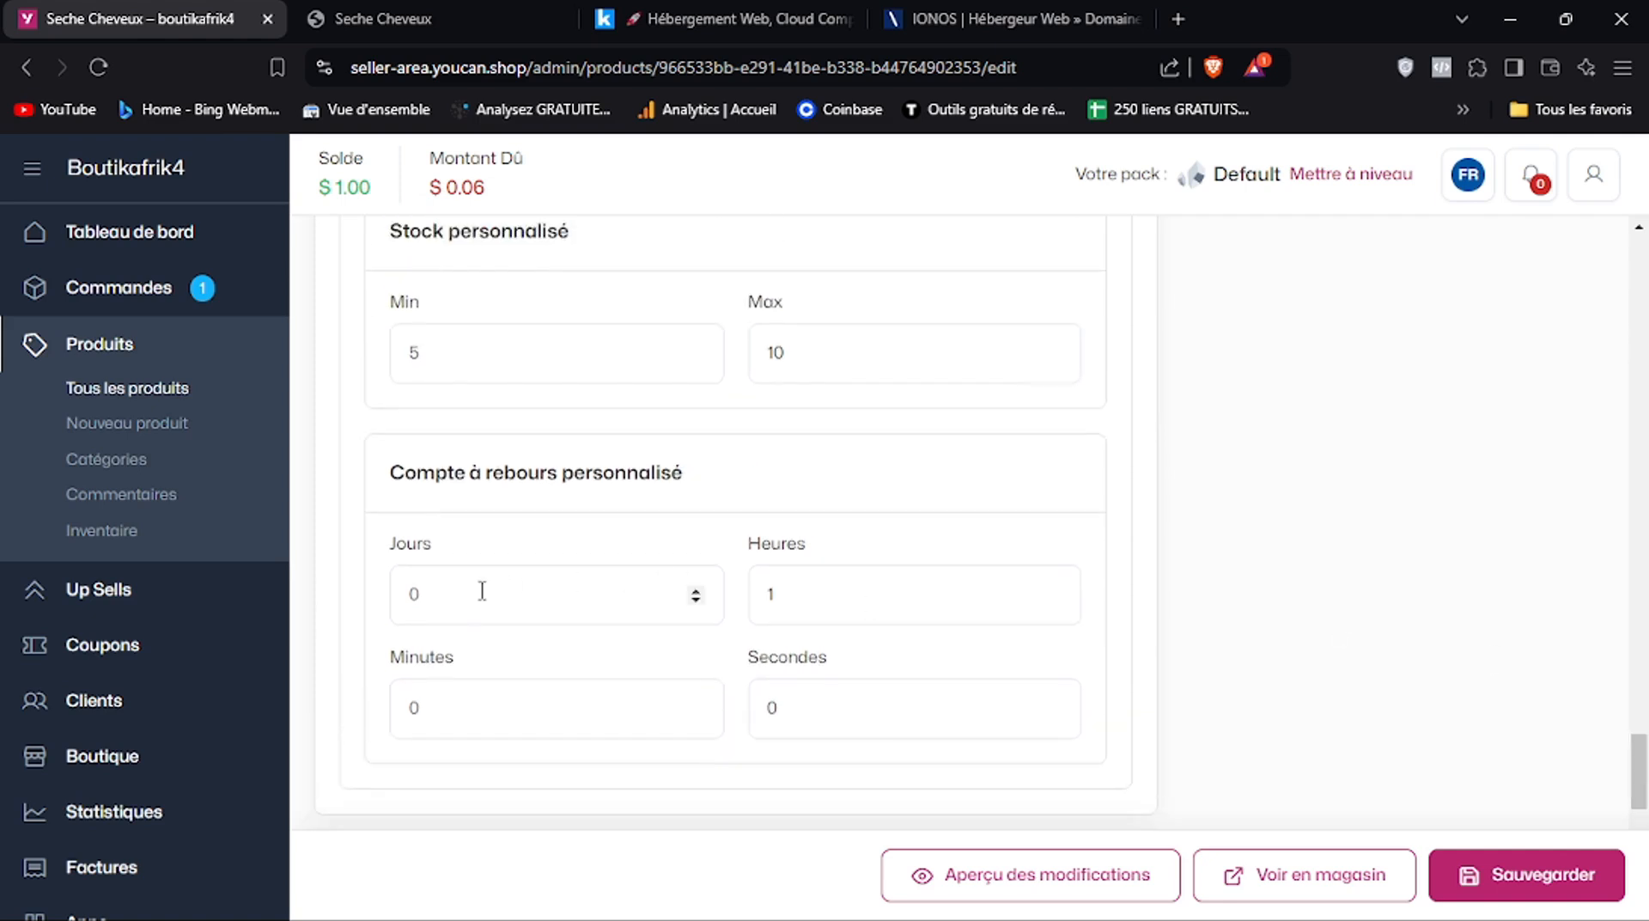
Save the Seche Cheveux product and look over its store page from the top
left_click_drag(1639, 788, 1639, 907)
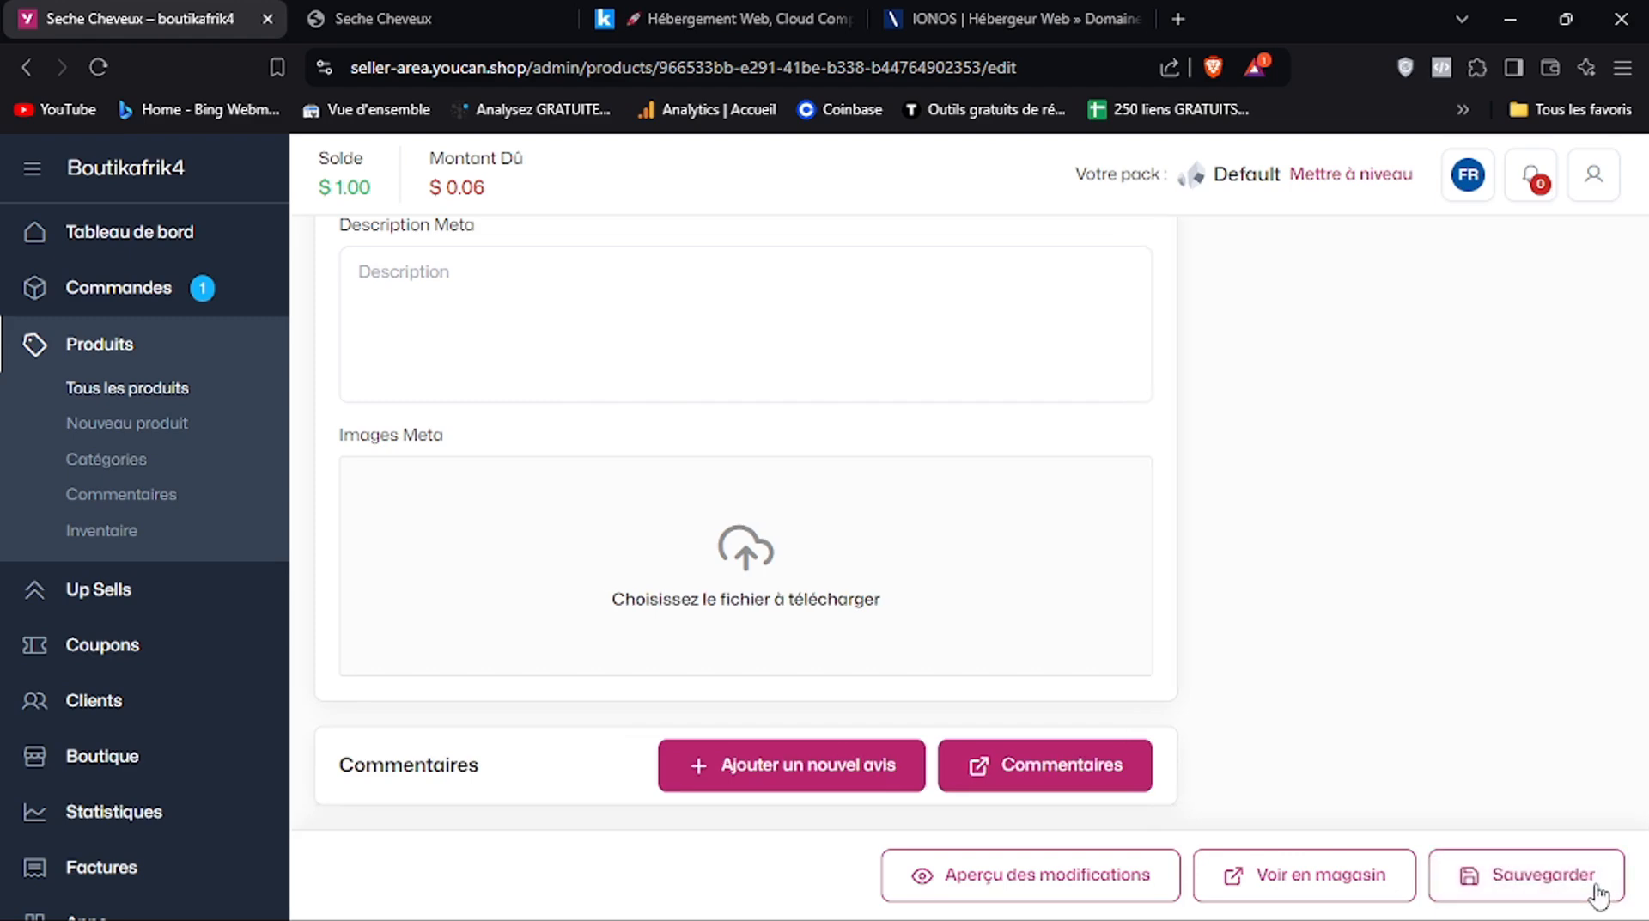
left_click_drag(1644, 773, 1633, 271)
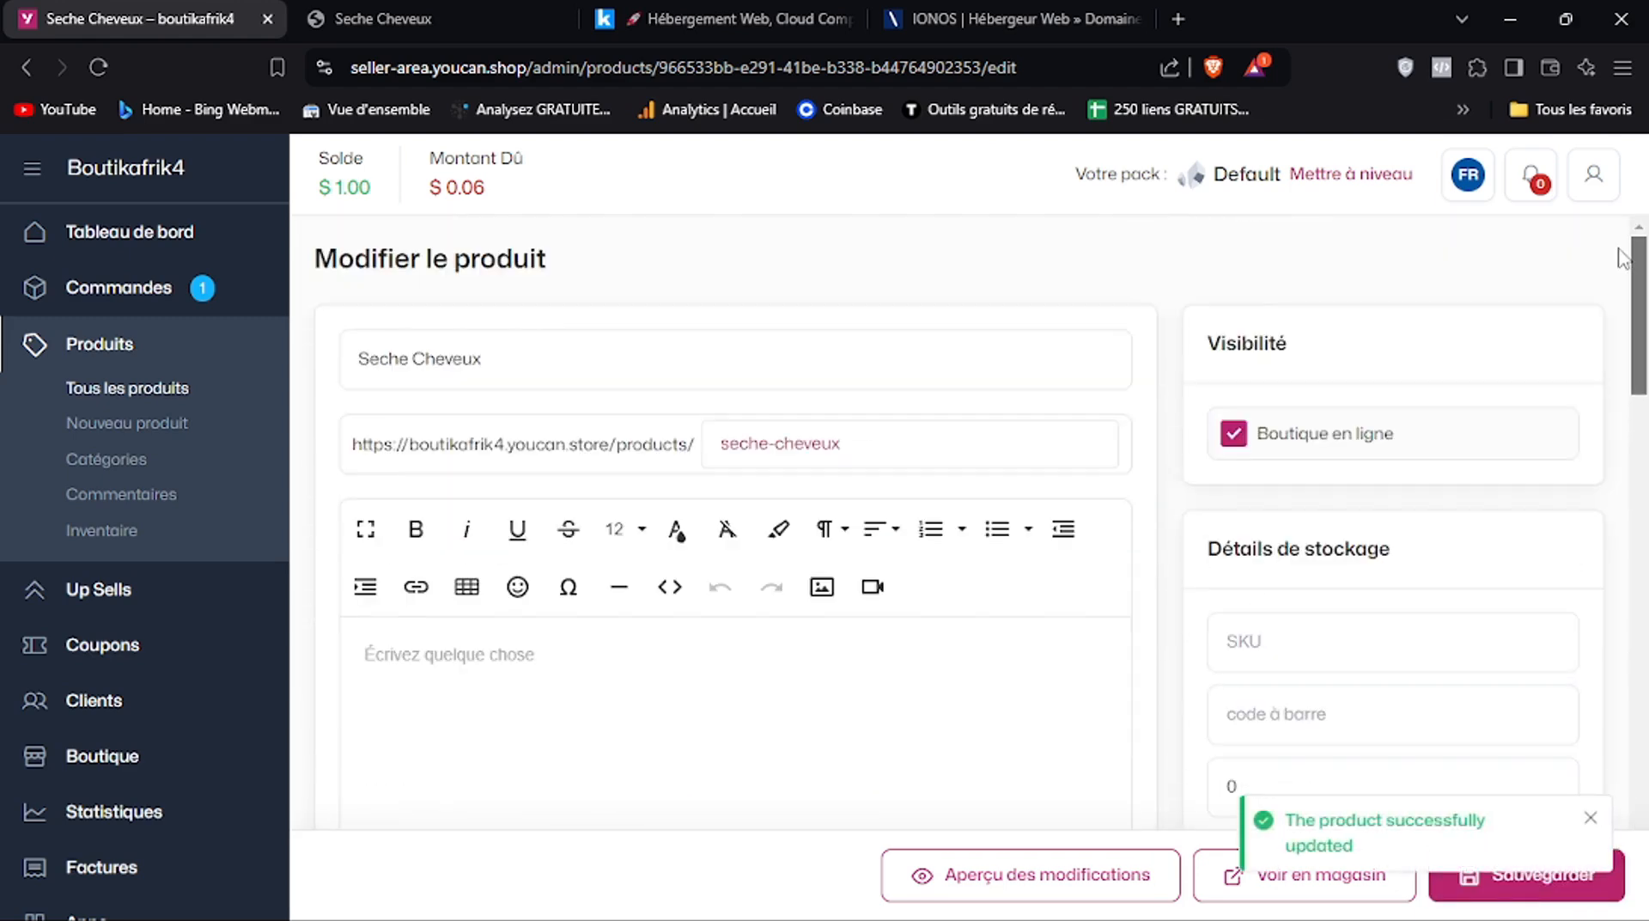
left_click(457, 16)
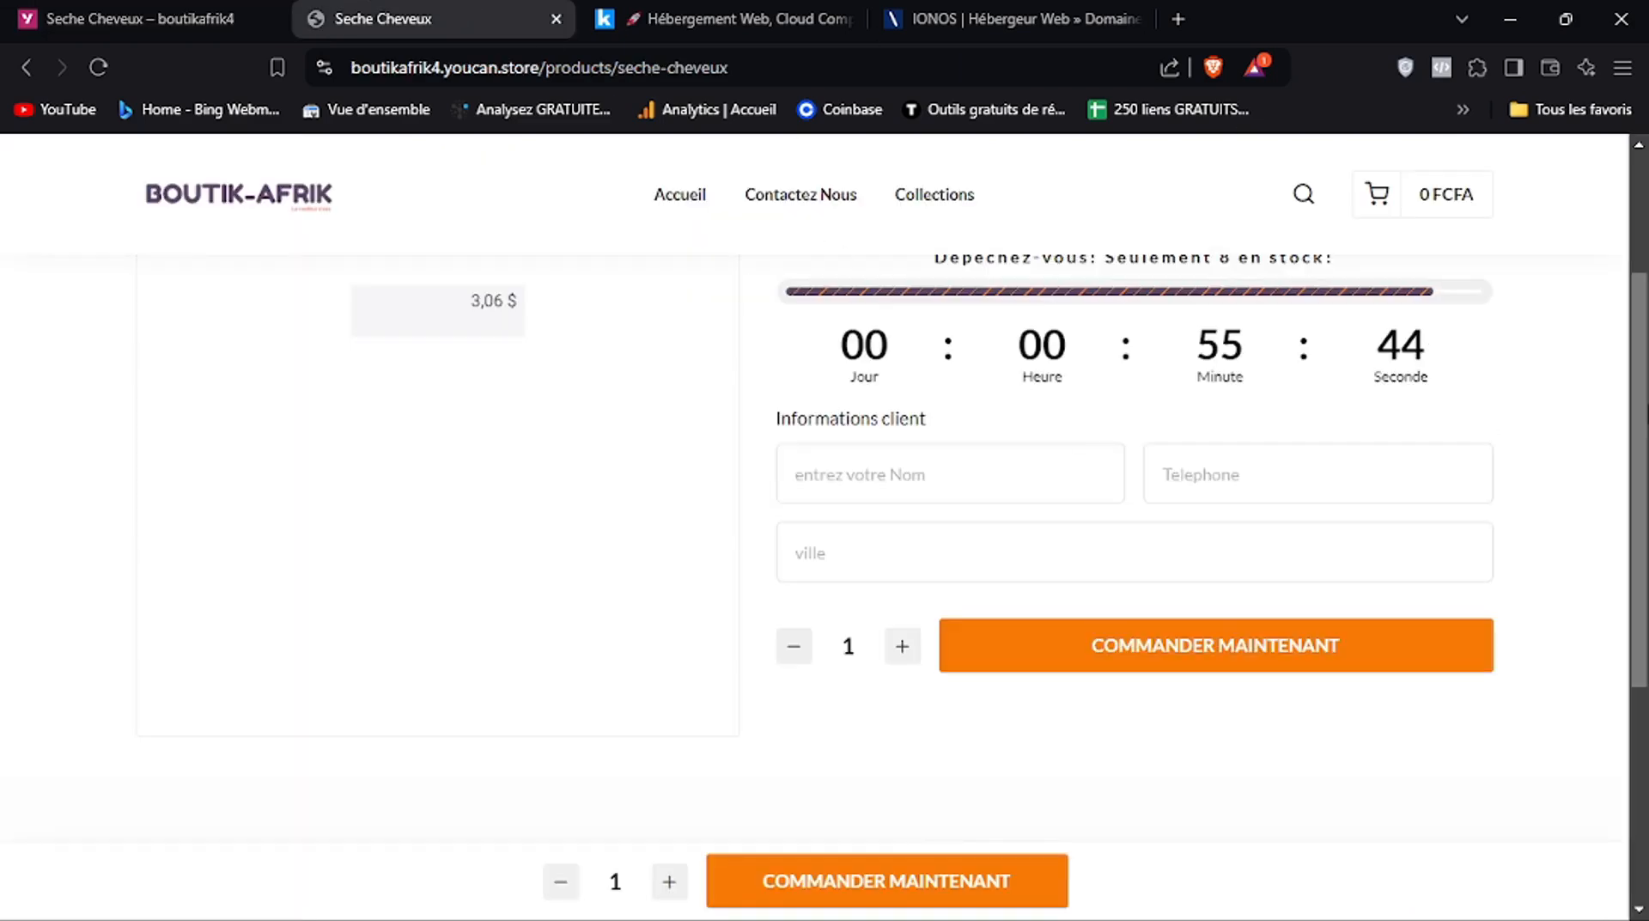
scroll(1099, 448, "up", 3)
left_click_drag(1641, 385, 1632, 282)
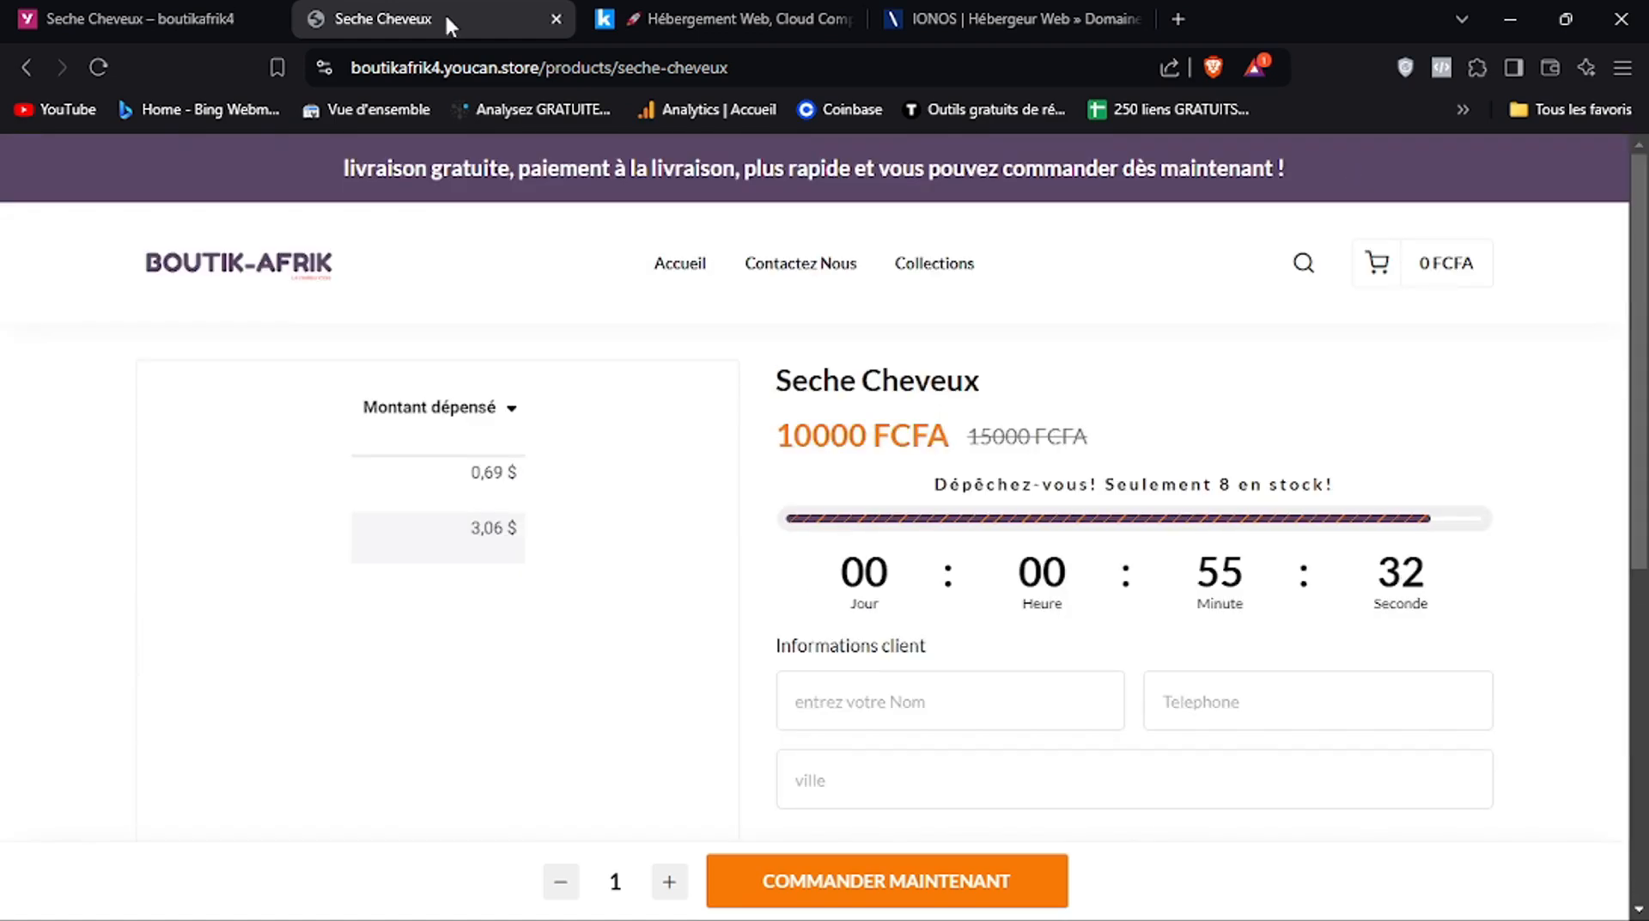
Open the Hair Brush pro product for editing from the list of all products
left_click(198, 19)
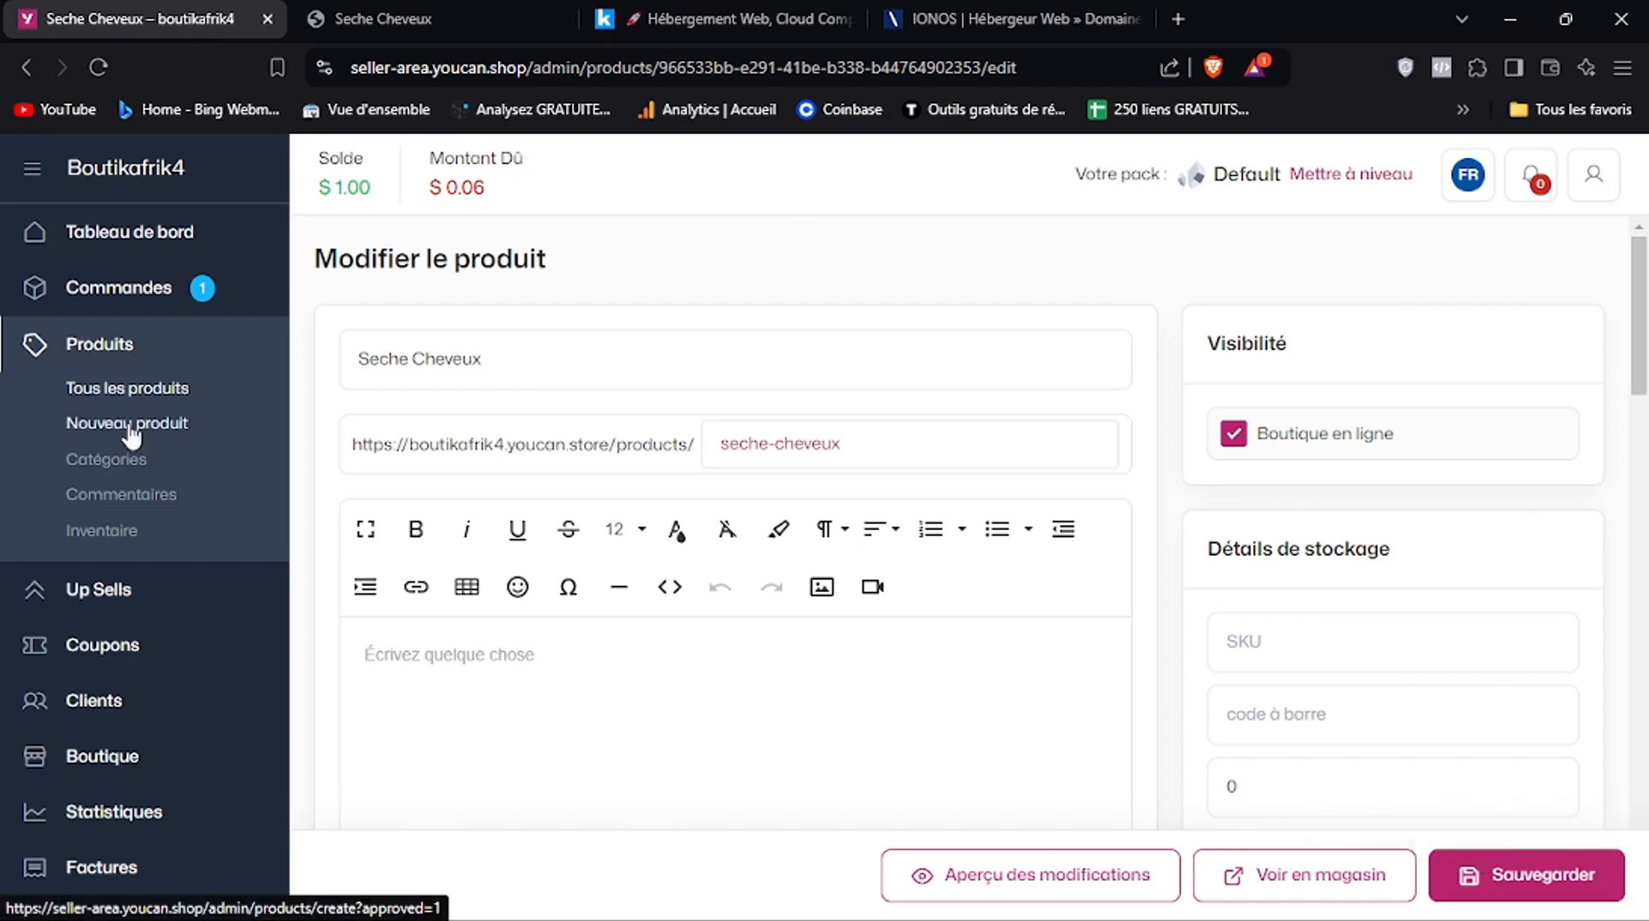
left_click(134, 393)
left_click(921, 238)
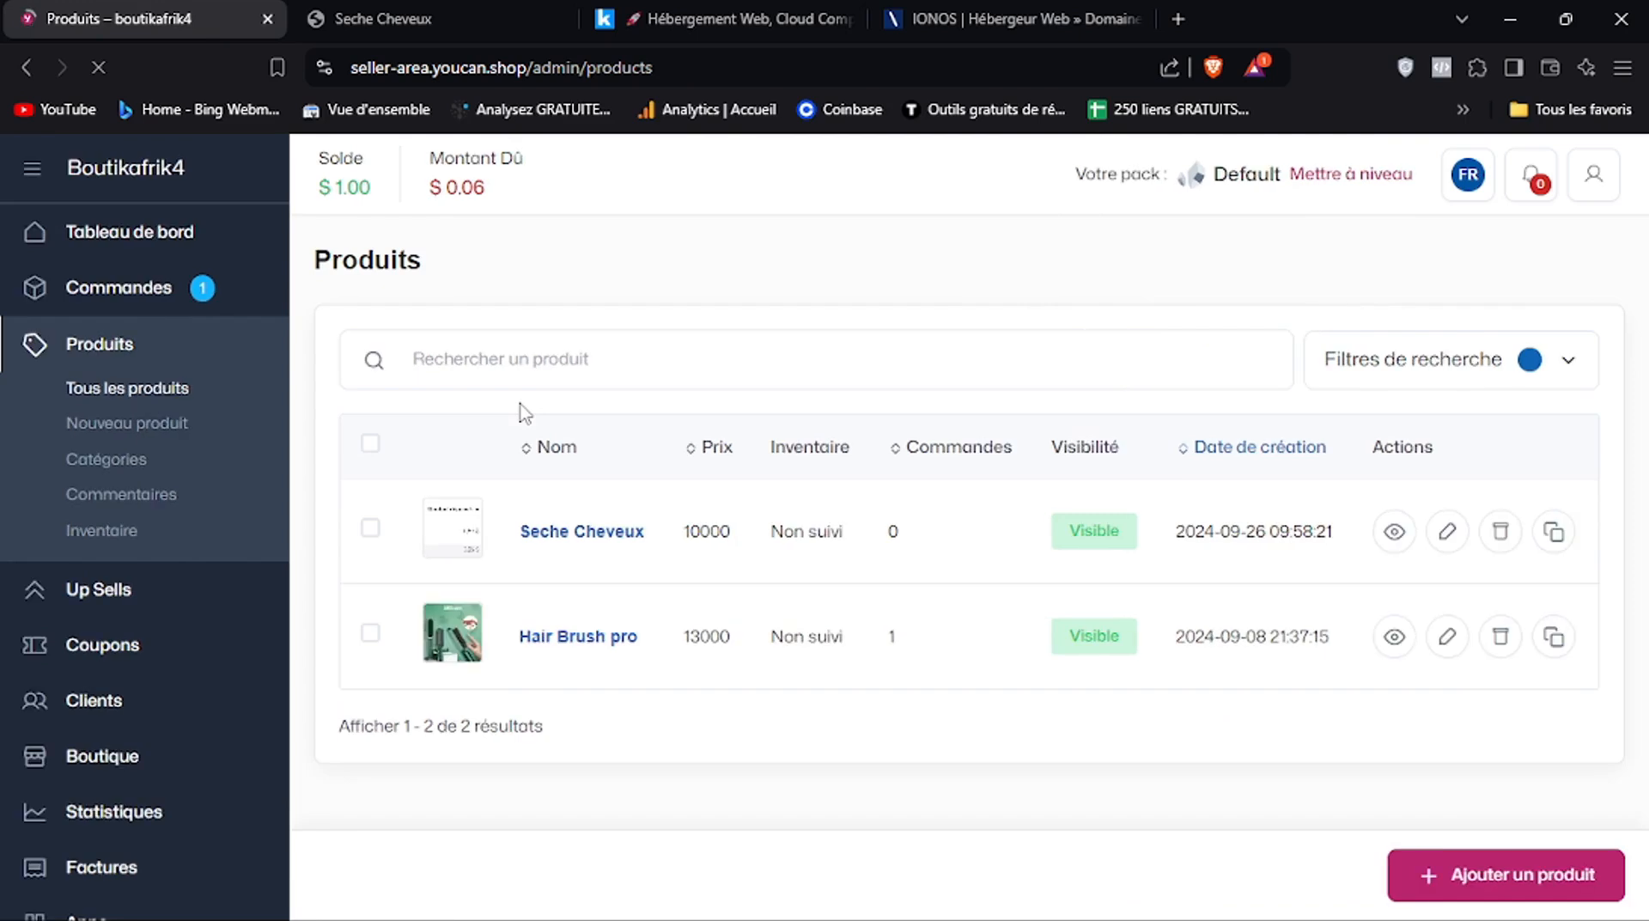
left_click(1456, 634)
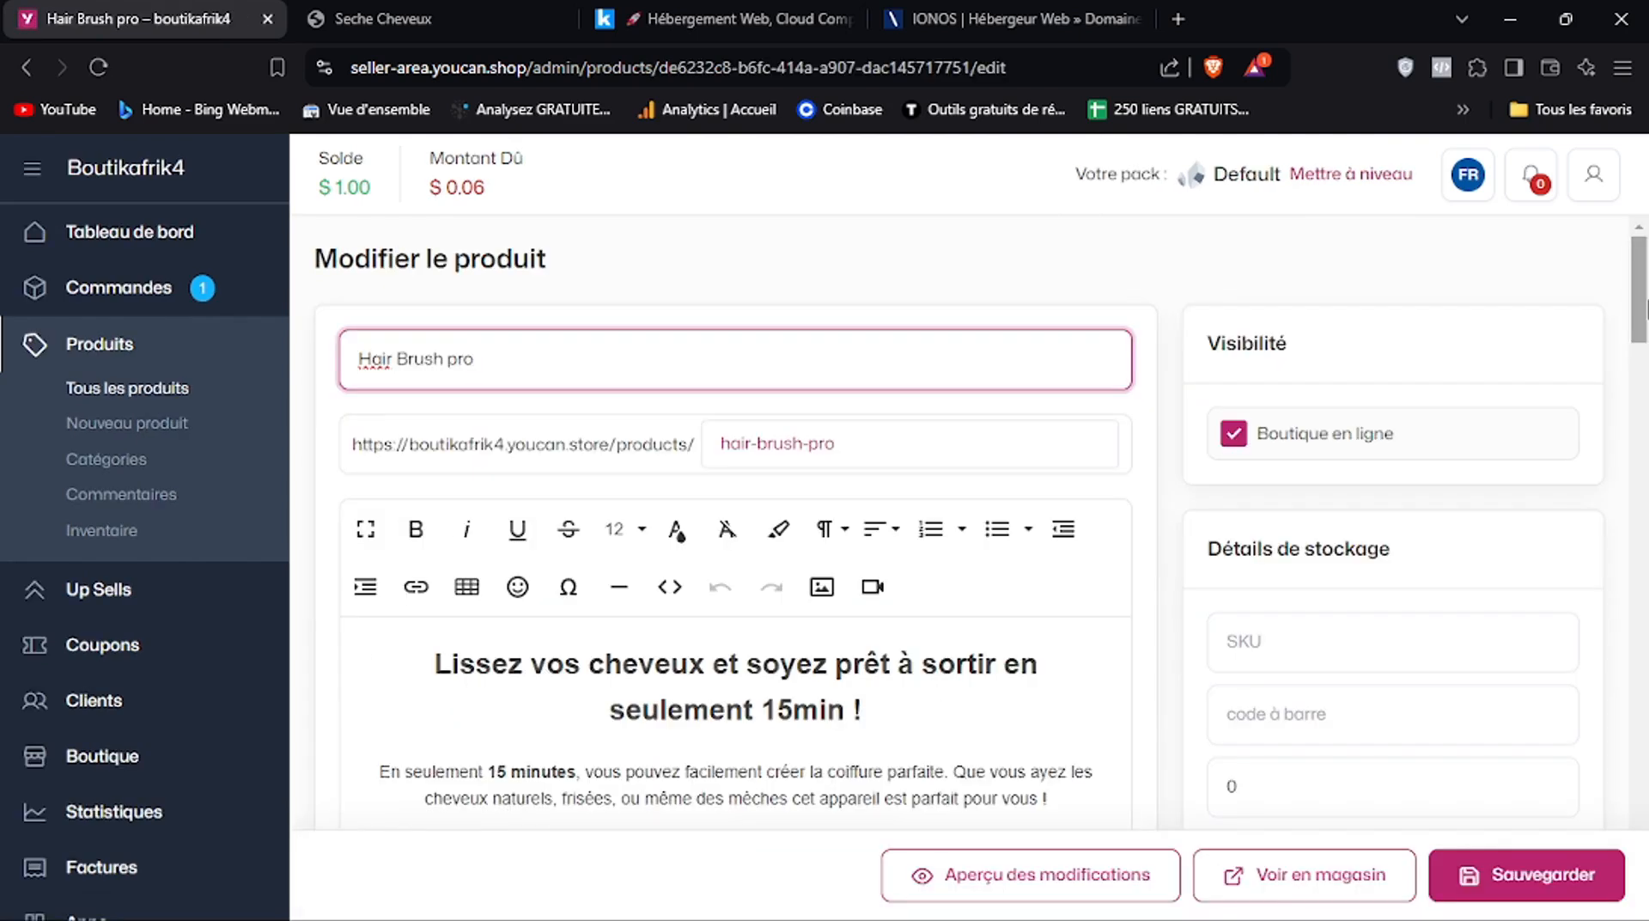
Expand Hair Brush pro's Options avancées, and compare its product image with the image on the Seche Cheveux store page
left_click_drag(1645, 305, 1626, 752)
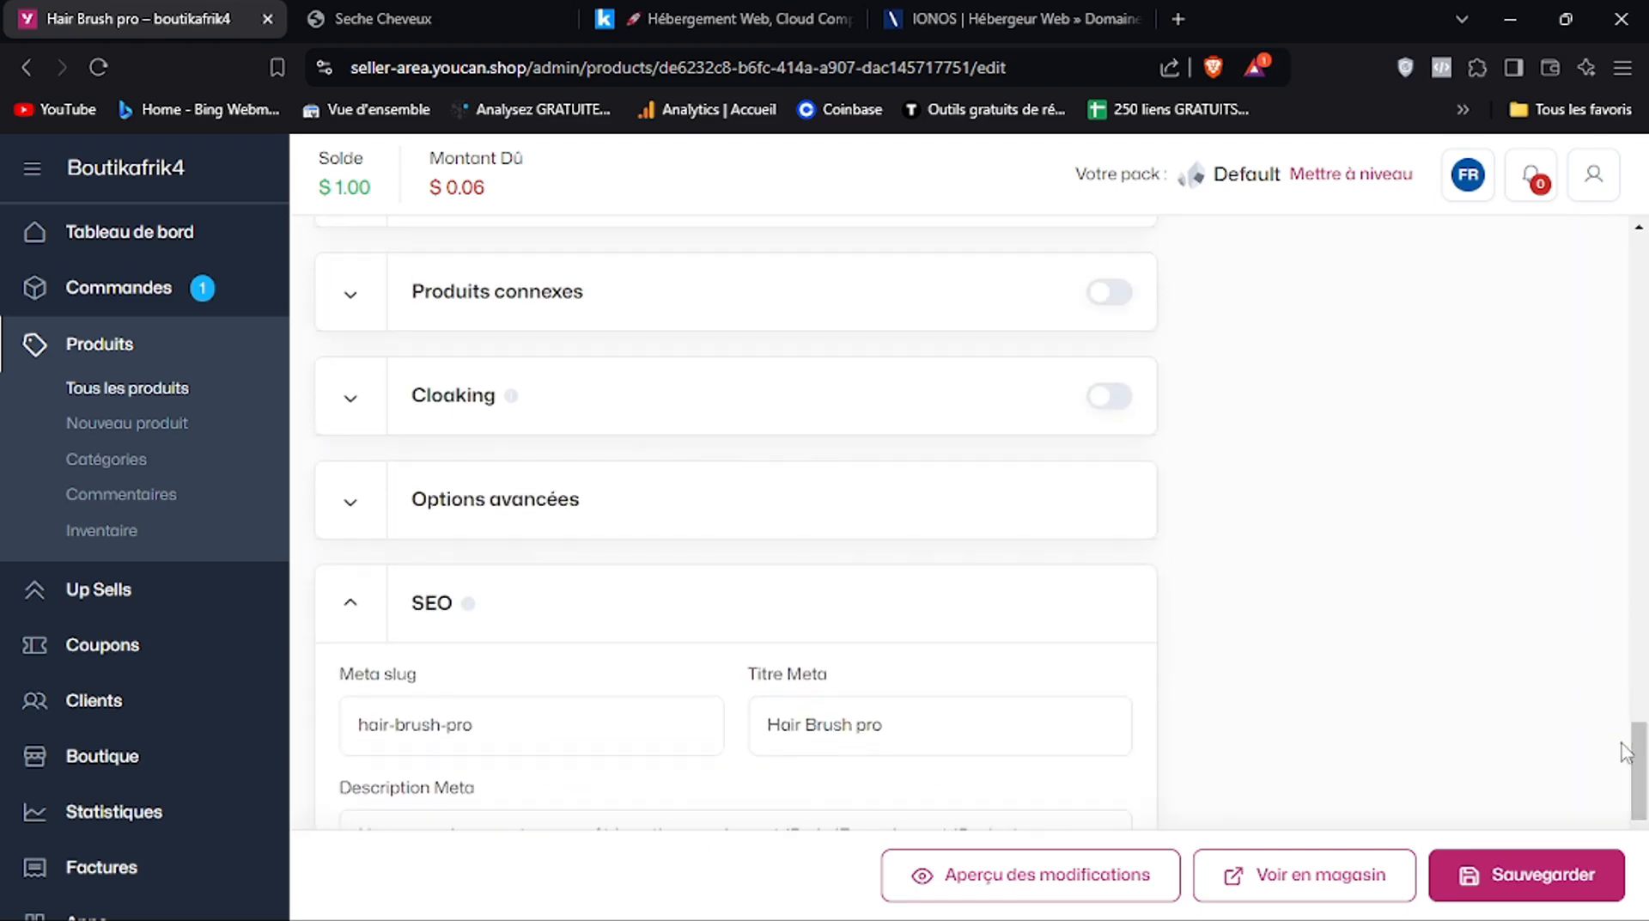
left_click(328, 506)
left_click_drag(1642, 575, 1641, 526)
left_click(736, 472)
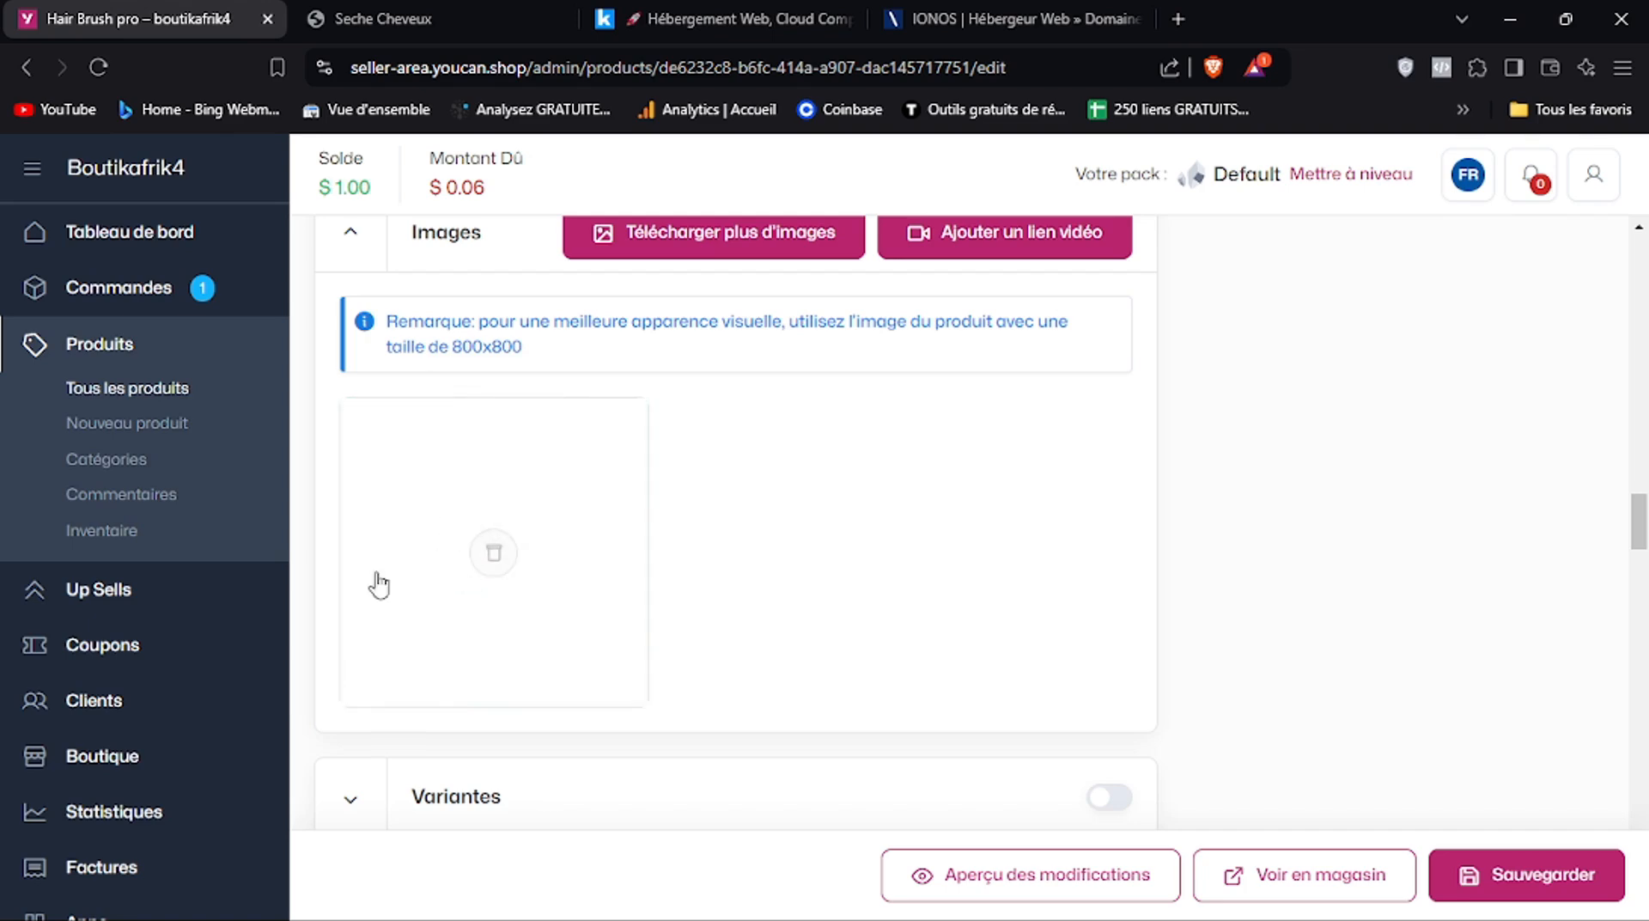
left_click(382, 20)
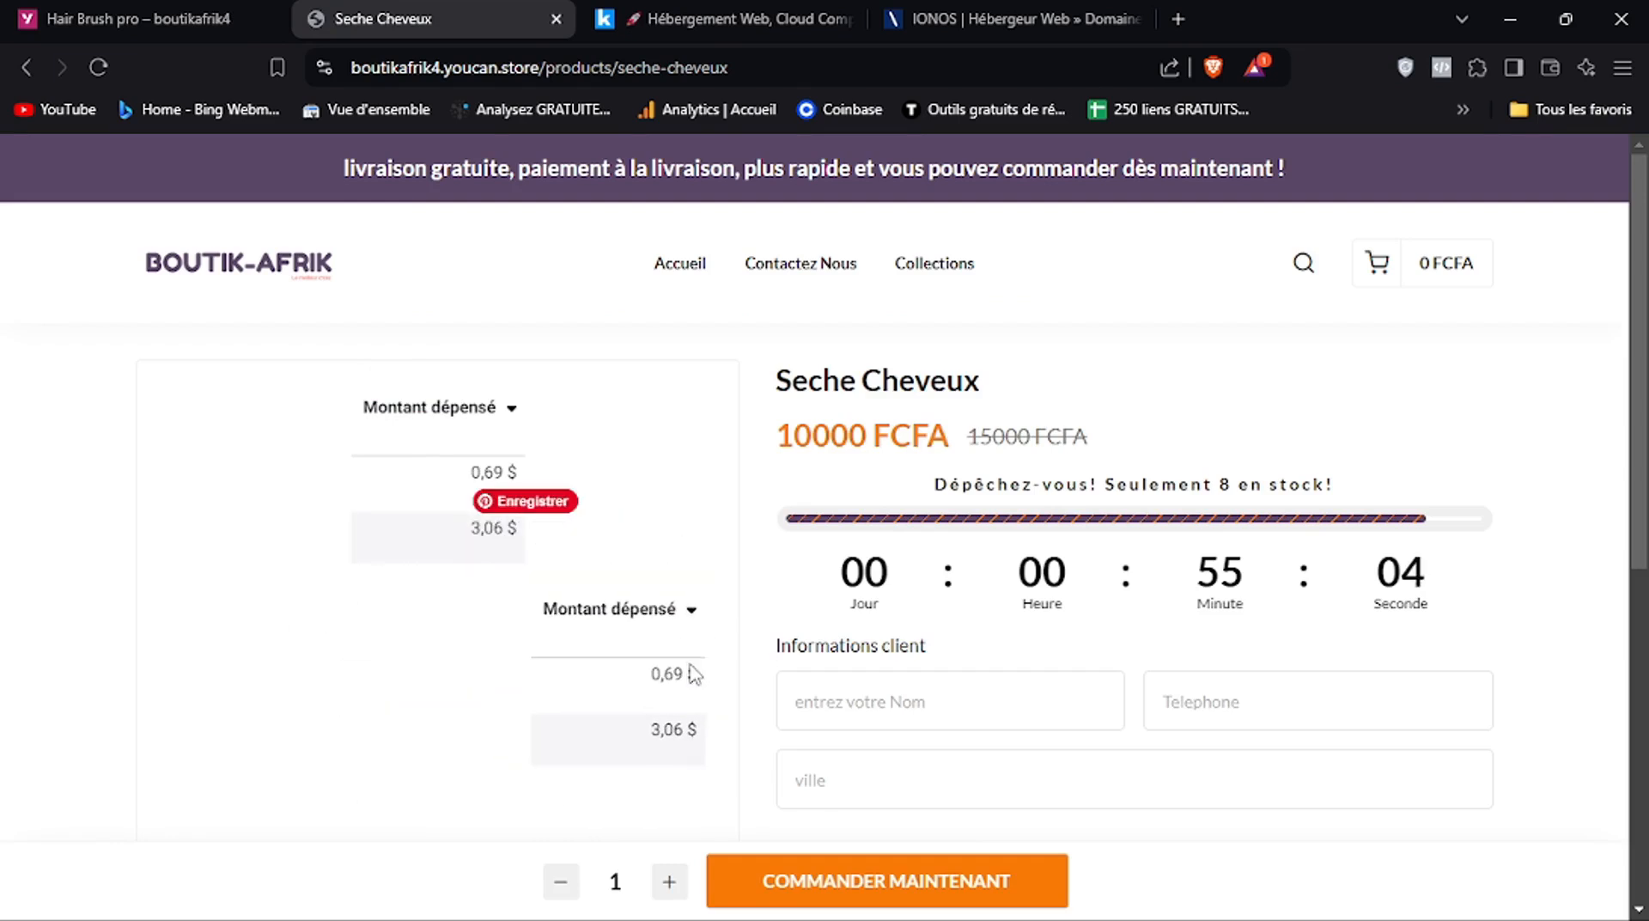
left_click(193, 8)
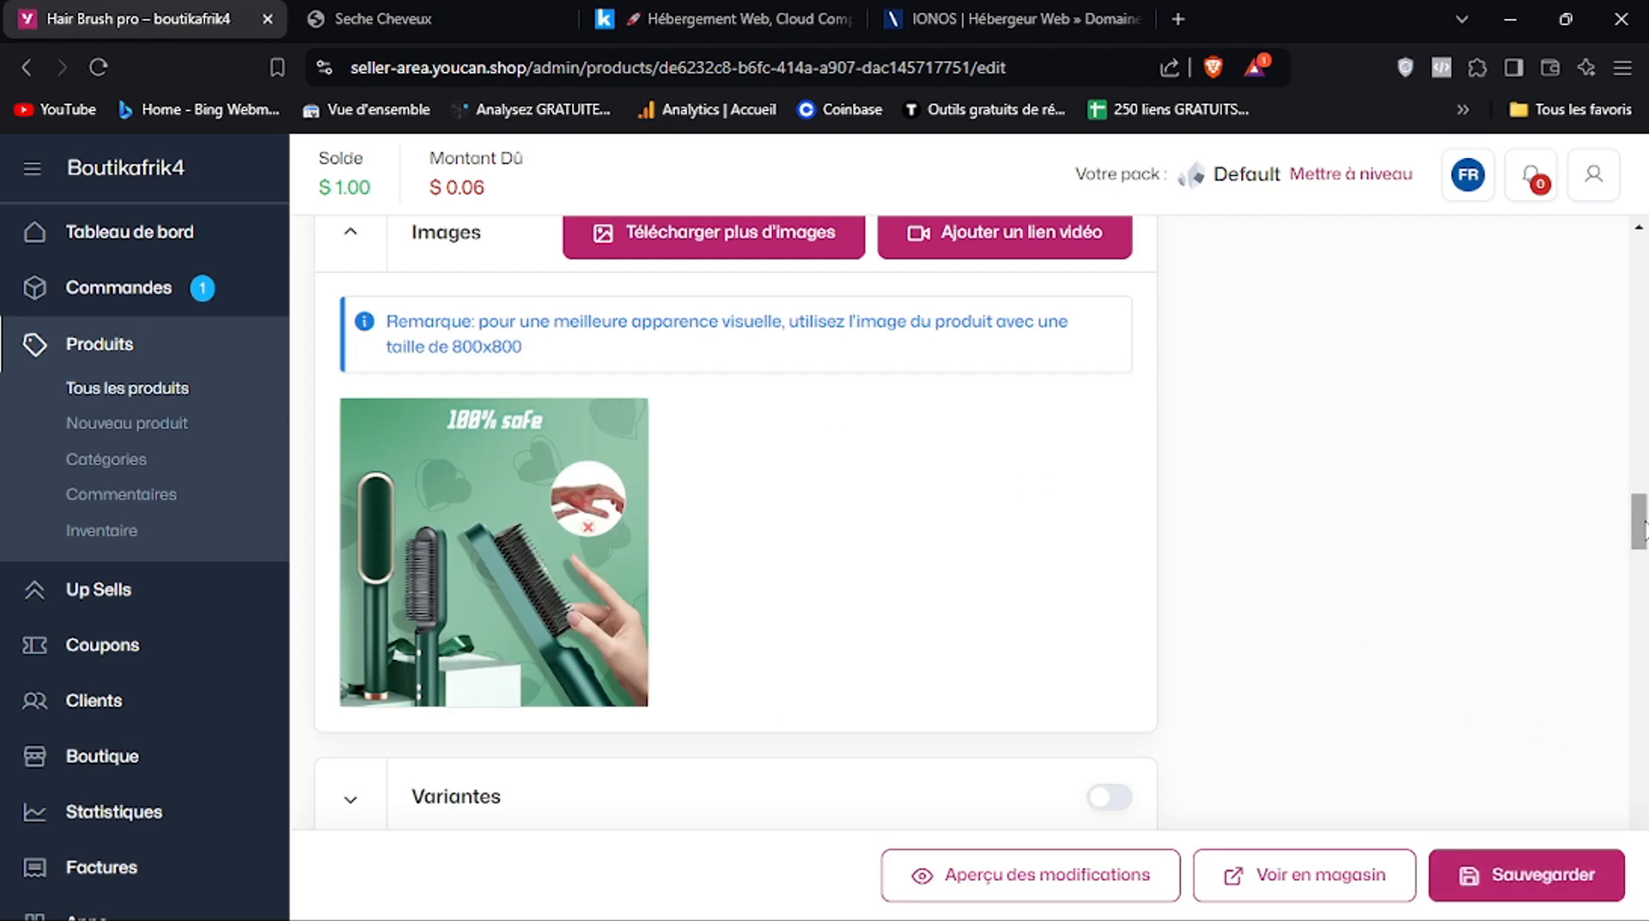
Find Hair Brush pro's Ajouter au panier settings, and copy the colour code f77a07 from the Notepad note
left_click_drag(1638, 521, 1638, 685)
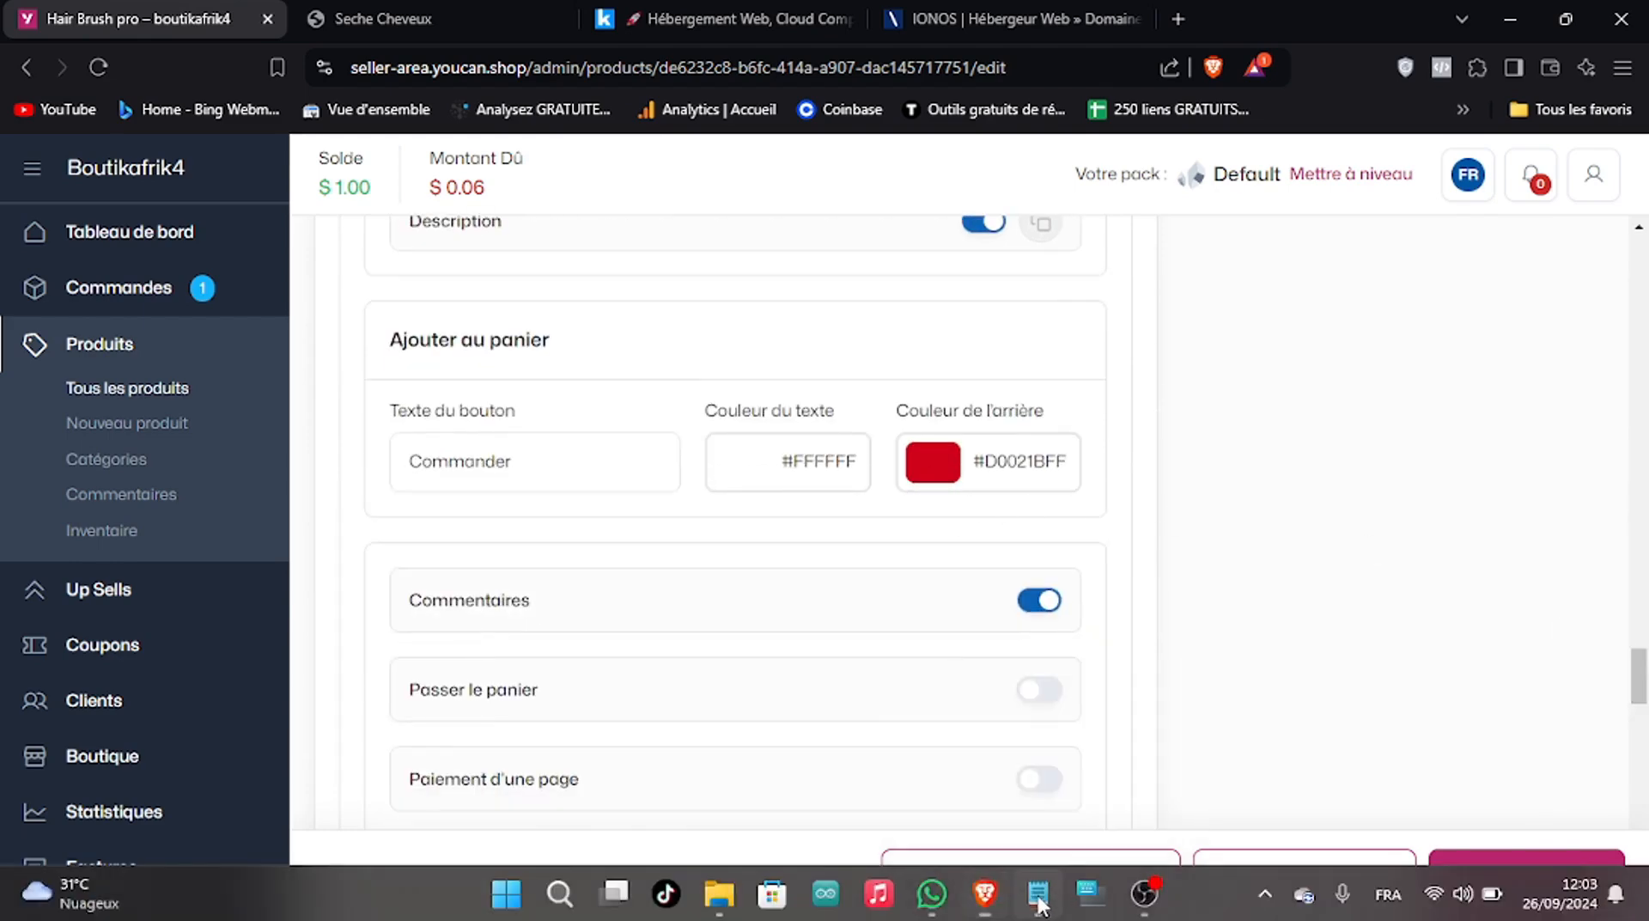
left_click(1037, 894)
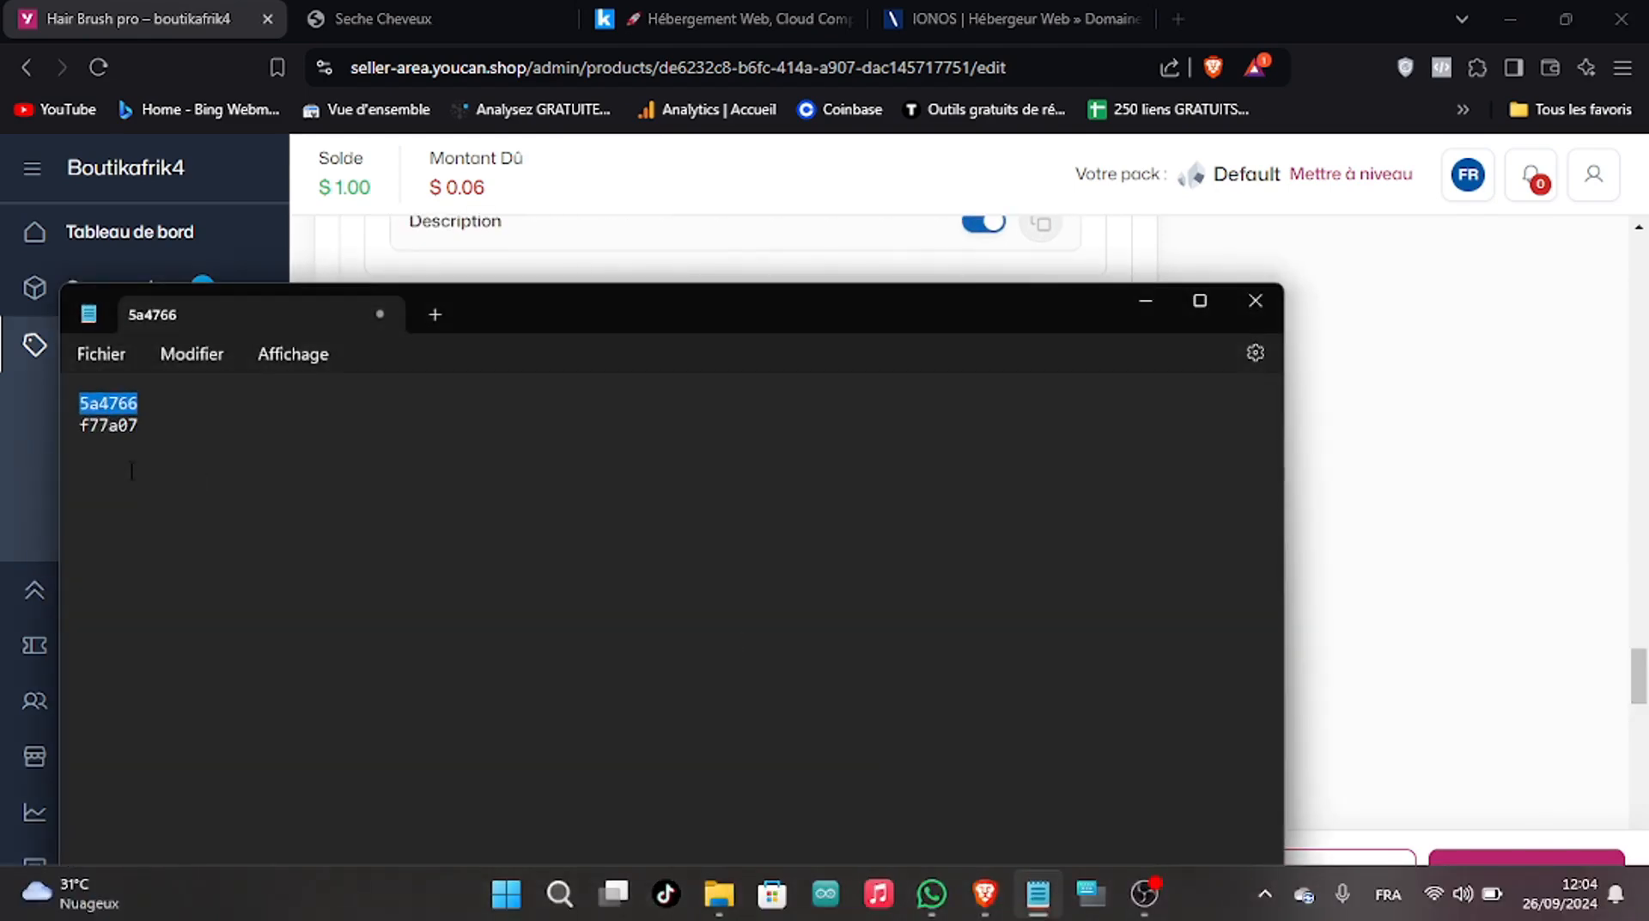
double_click(107, 424)
right_click(107, 424)
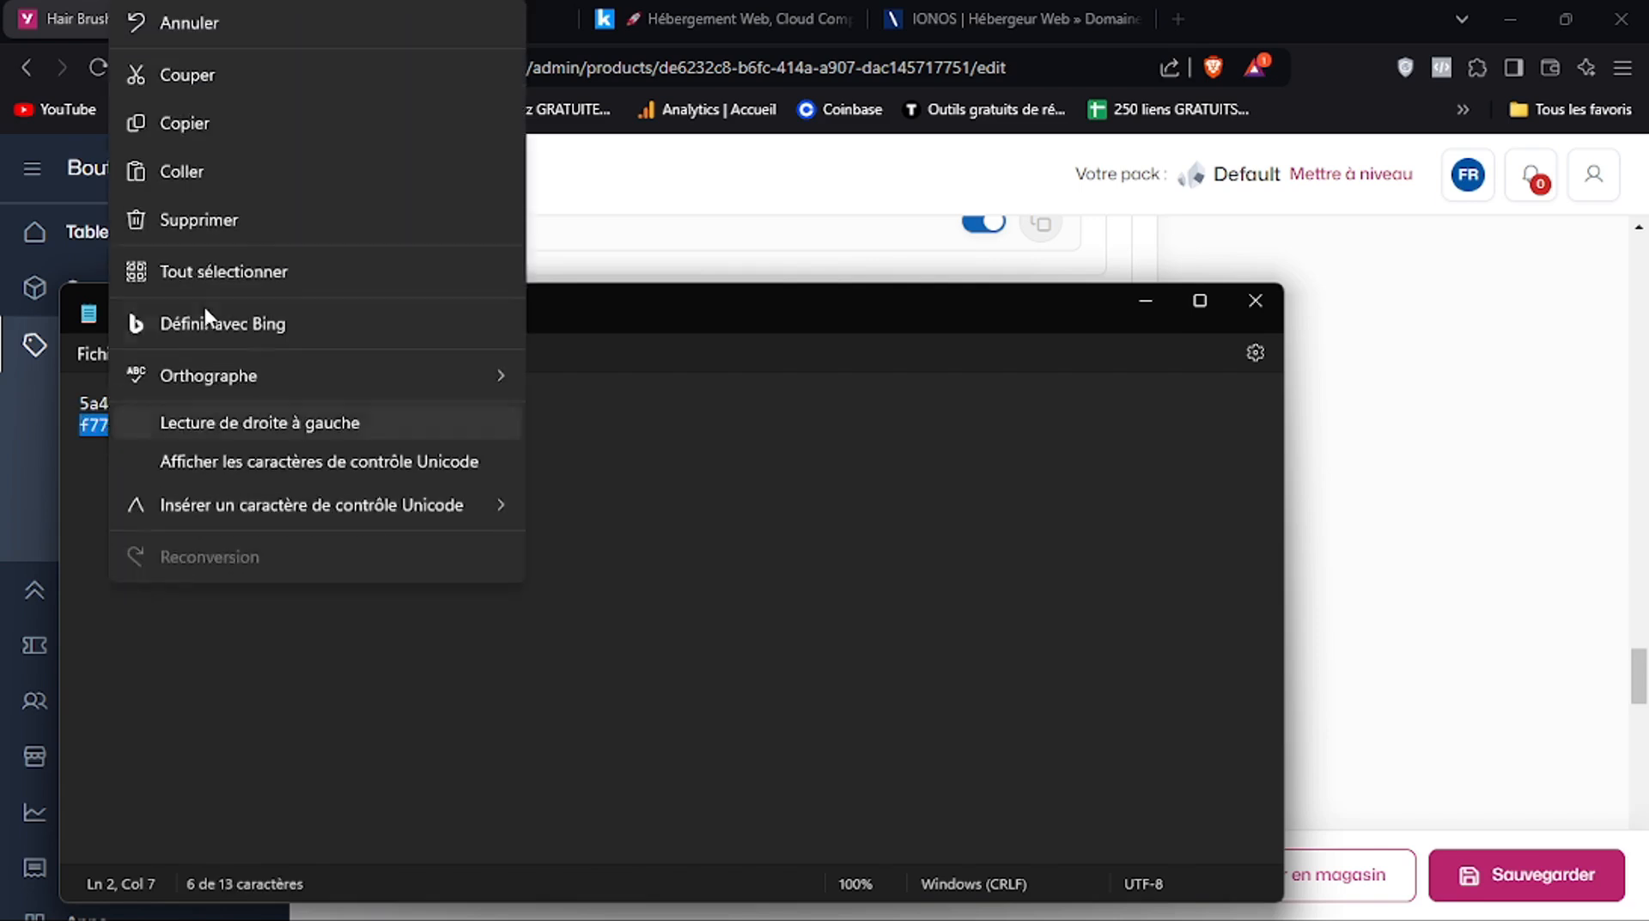
left_click(203, 134)
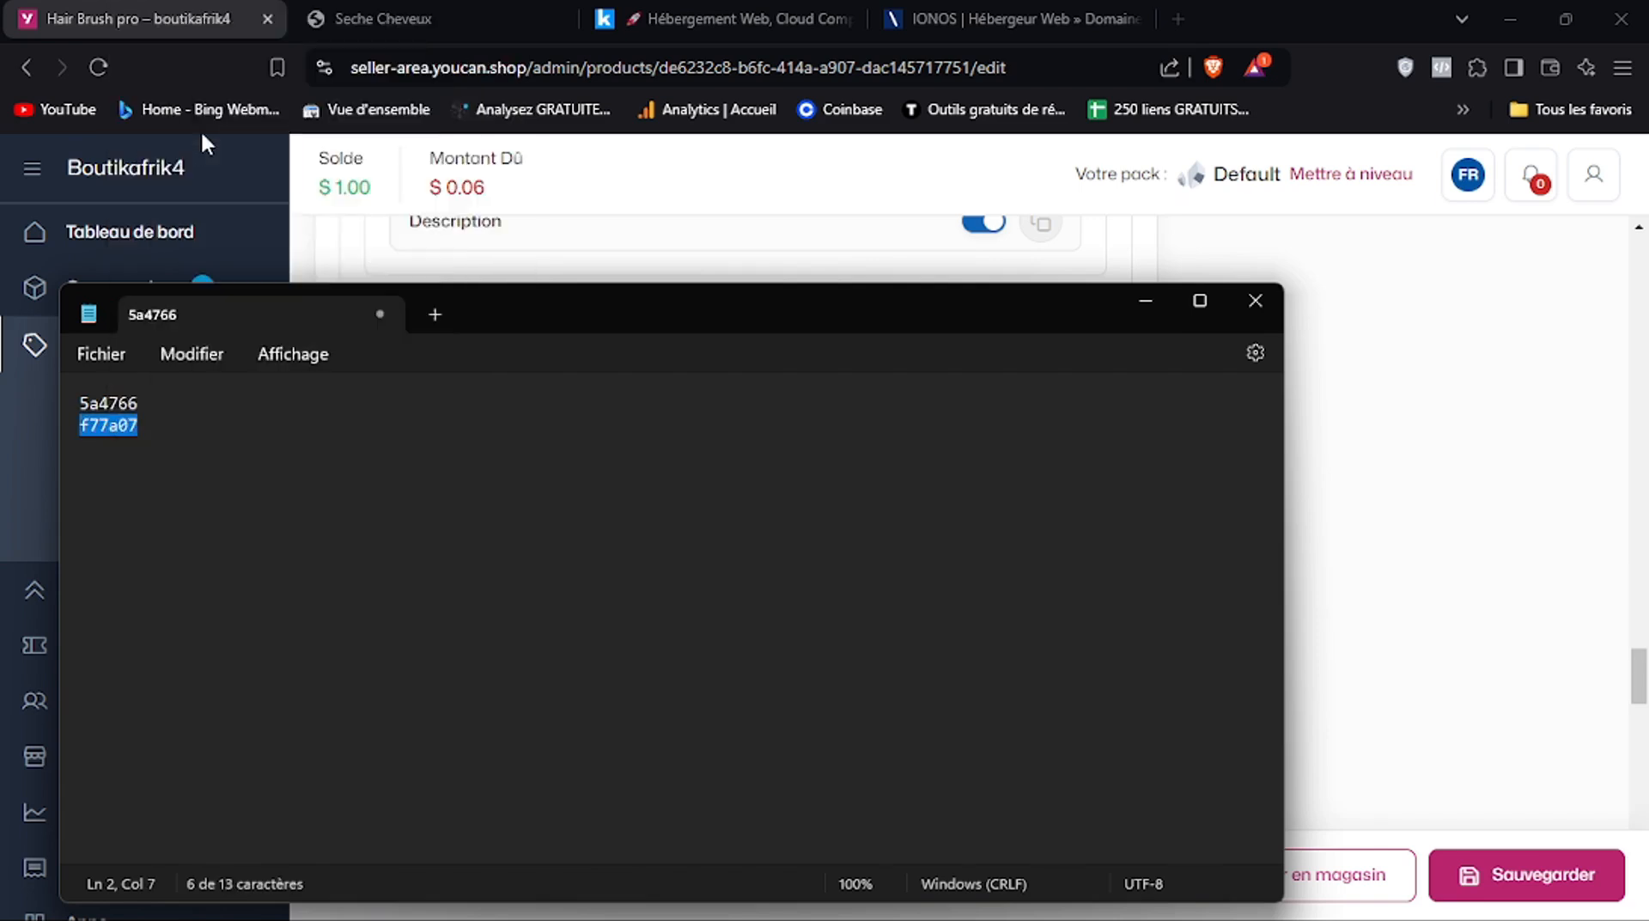
left_click(1146, 302)
Set the background colour of Hair Brush pro's add-to-cart button to F77A07 and save the product
left_click(934, 482)
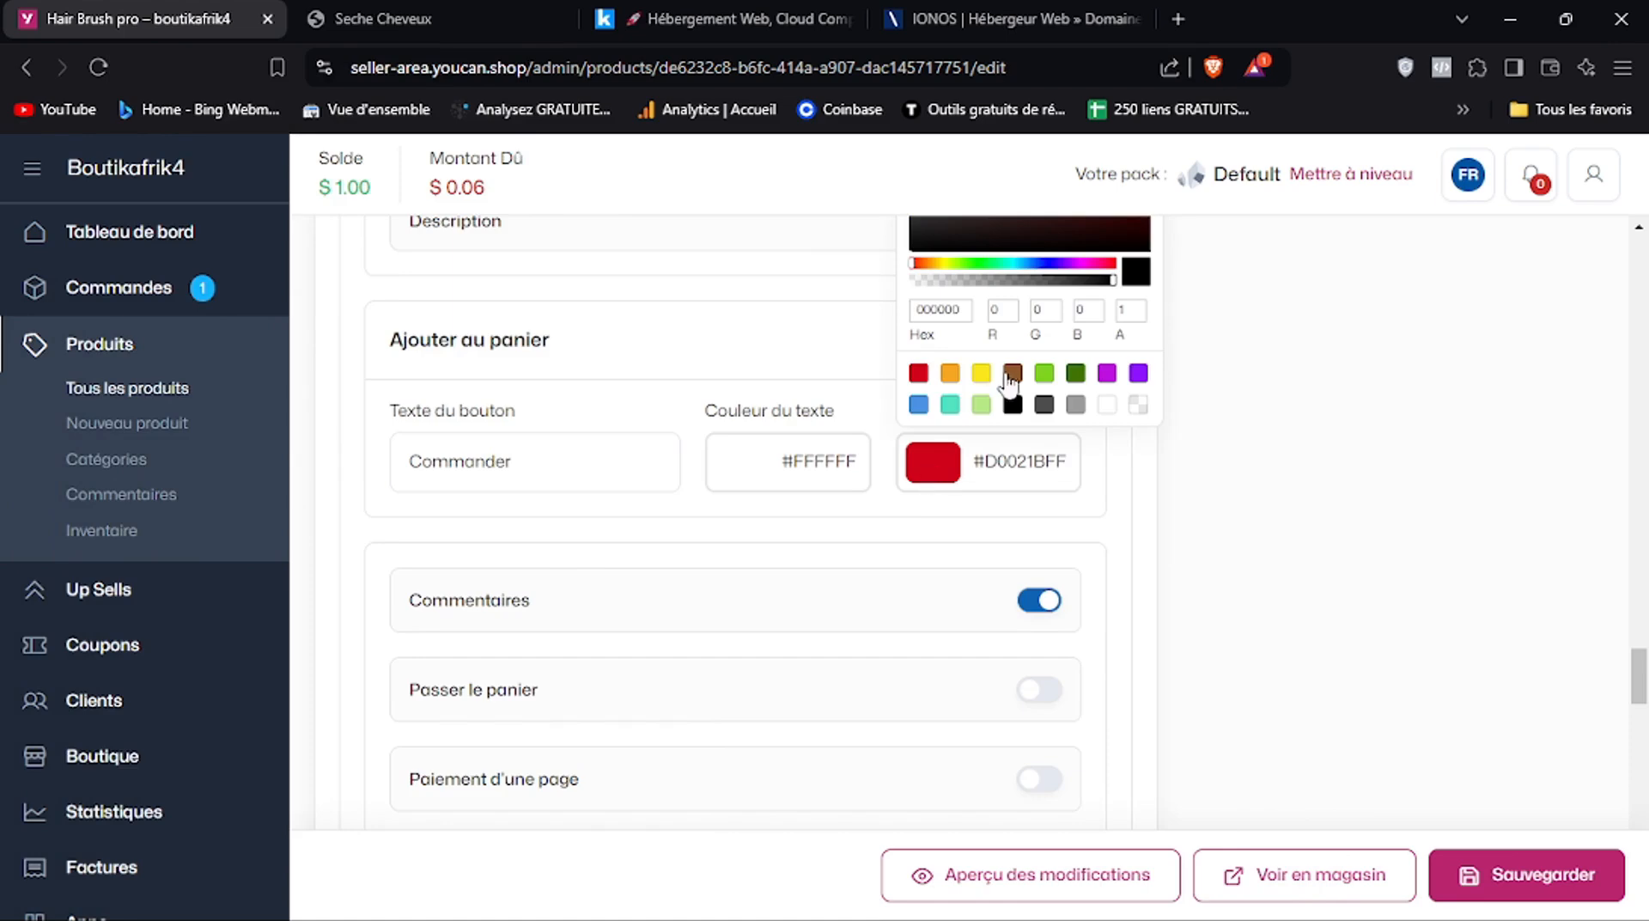
right_click(938, 318)
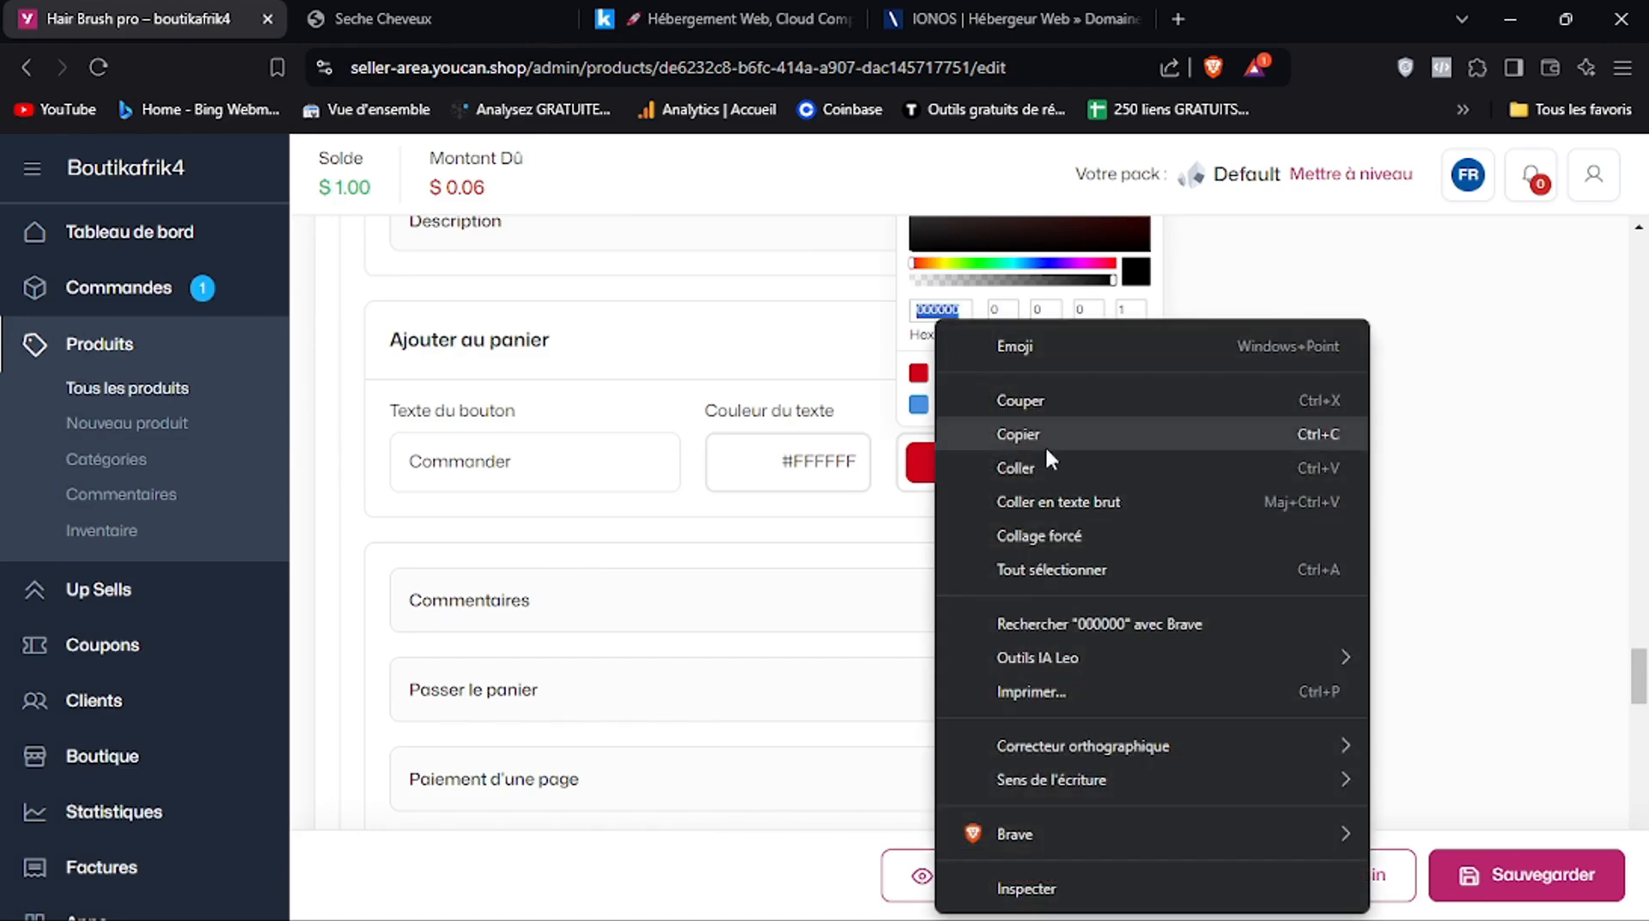
left_click(1016, 467)
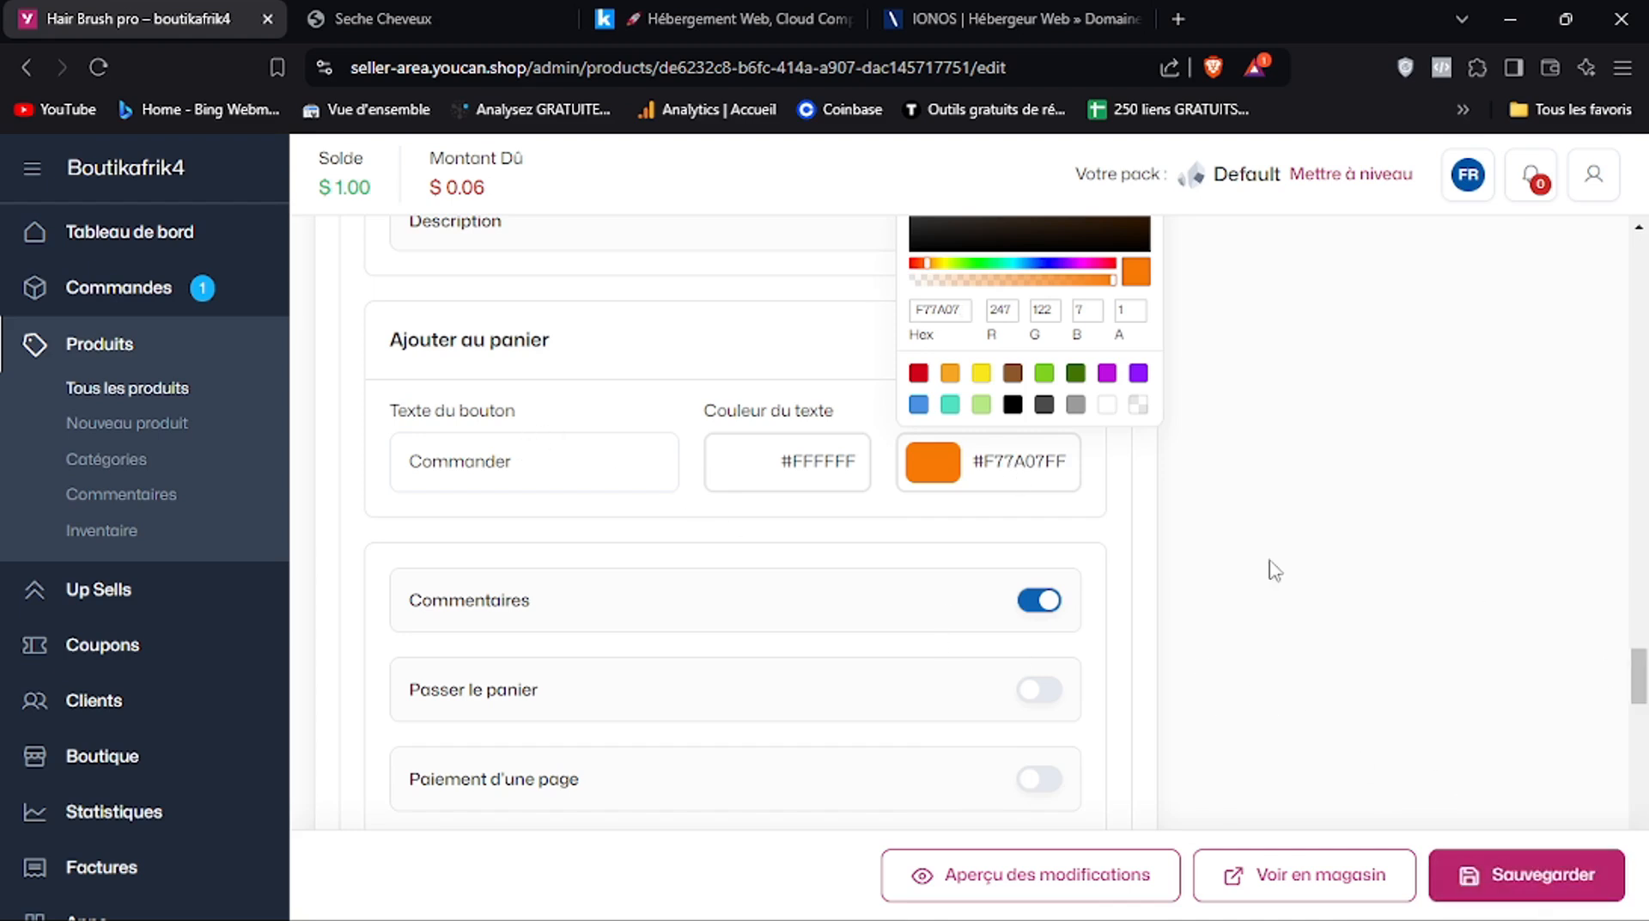
left_click(1406, 611)
left_click_drag(1643, 674, 1643, 694)
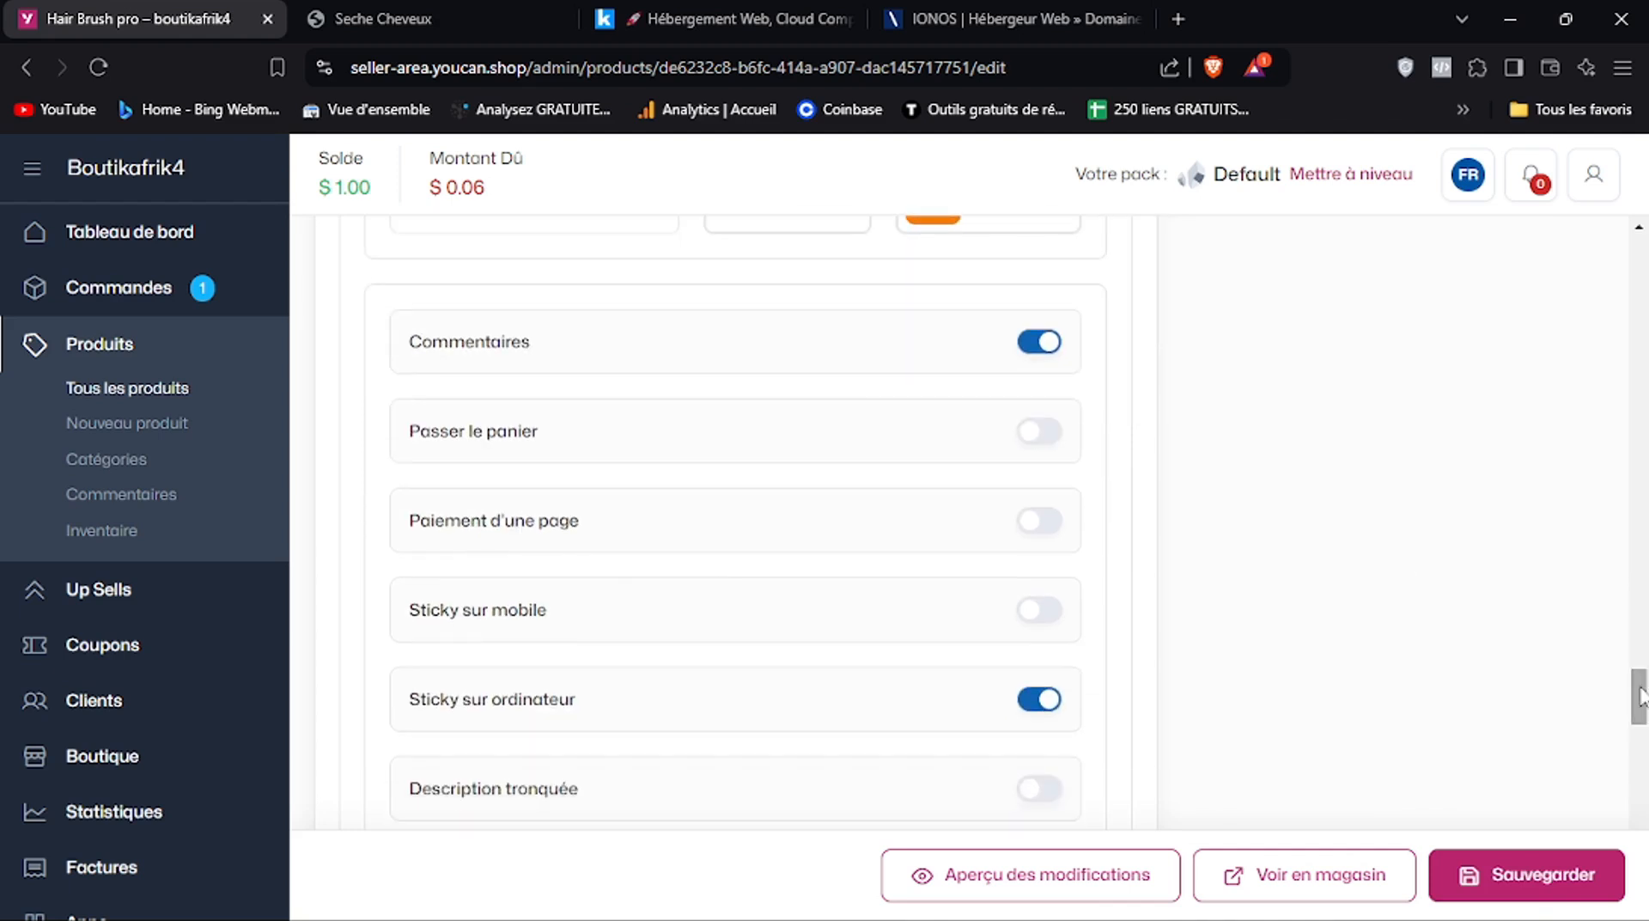
left_click(1505, 894)
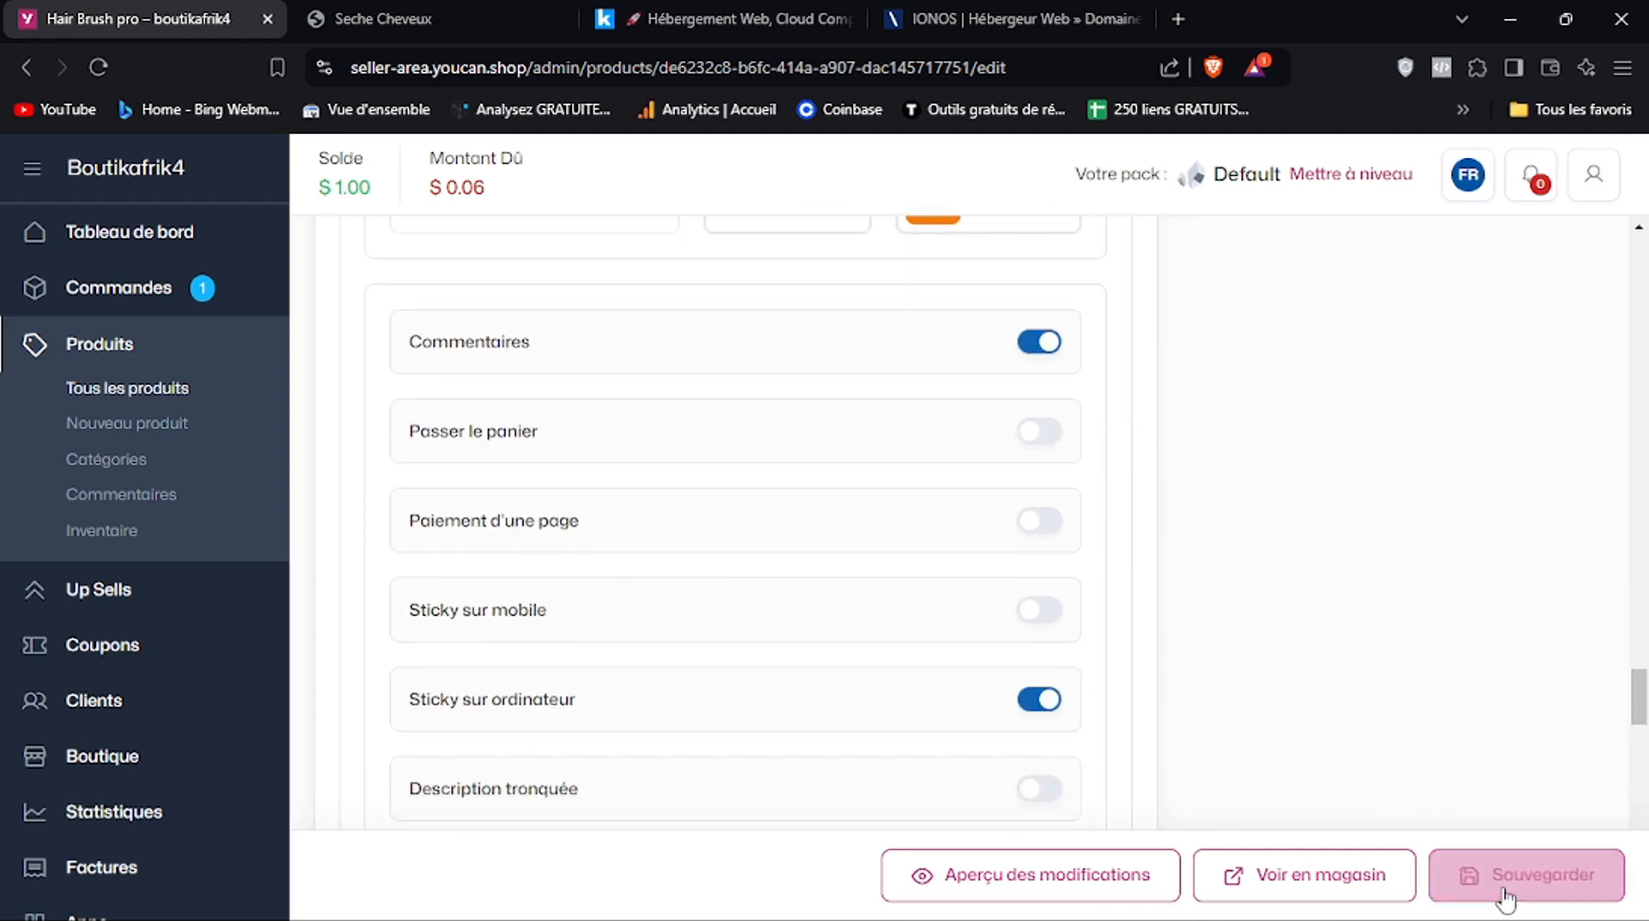
Open the Hair Brush pro product page from the store's home page to check the order button
left_click(456, 12)
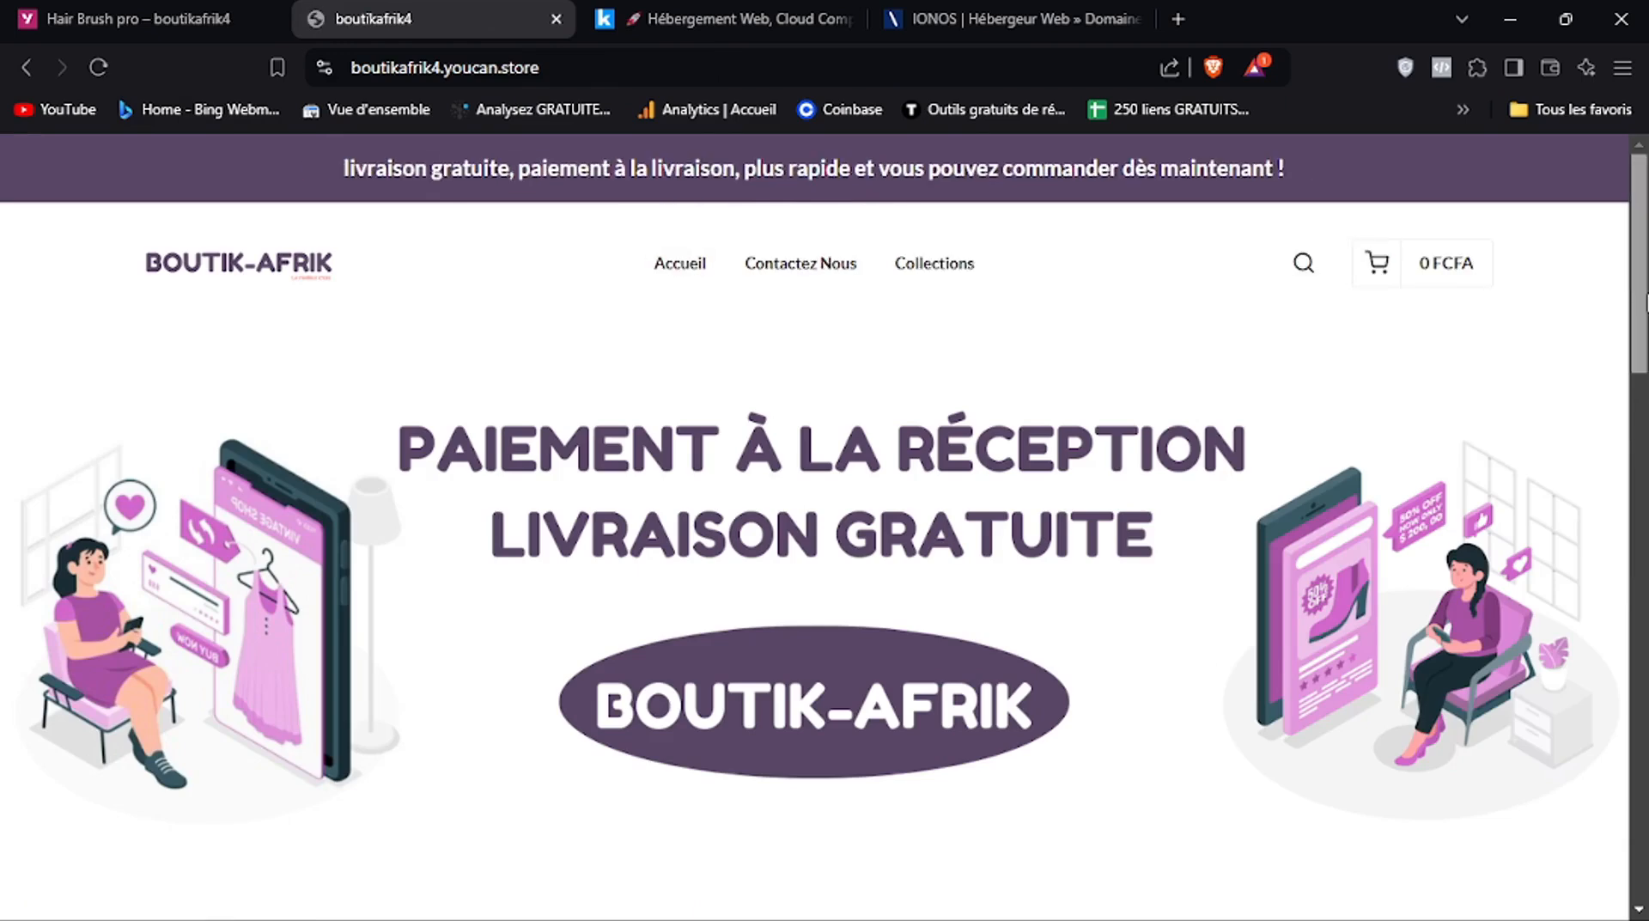
left_click_drag(1642, 303, 1643, 562)
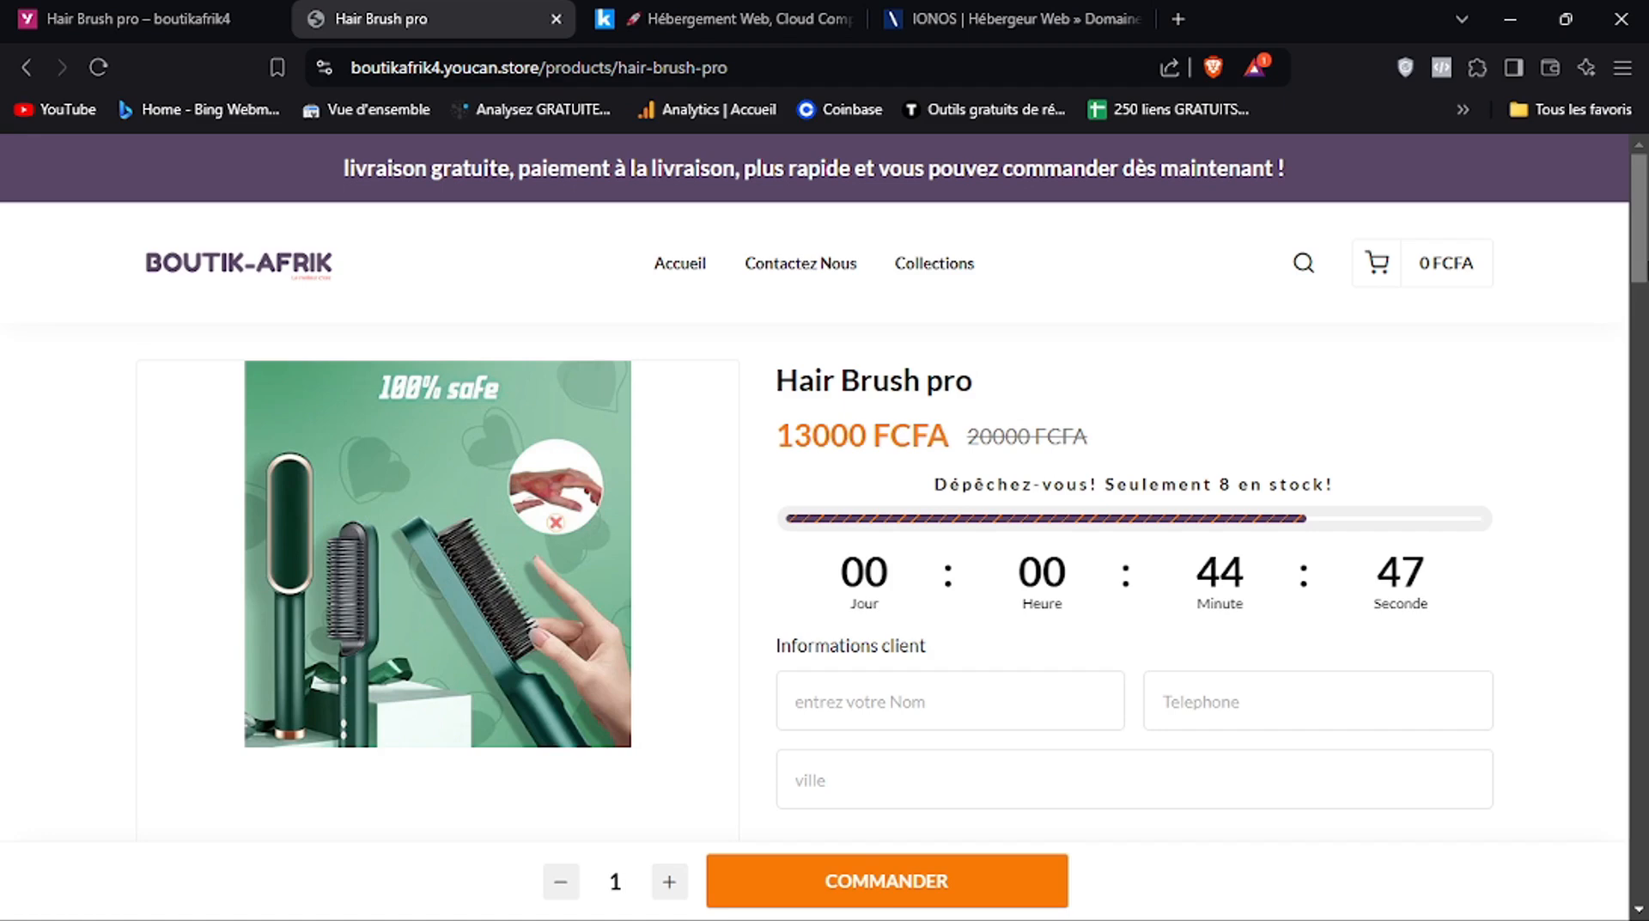
Review Hair Brush pro's description on its store page, and compare it with the text and images in the product's description editor
left_click_drag(1644, 237, 1641, 370)
key("ctrl+shift+Tab")
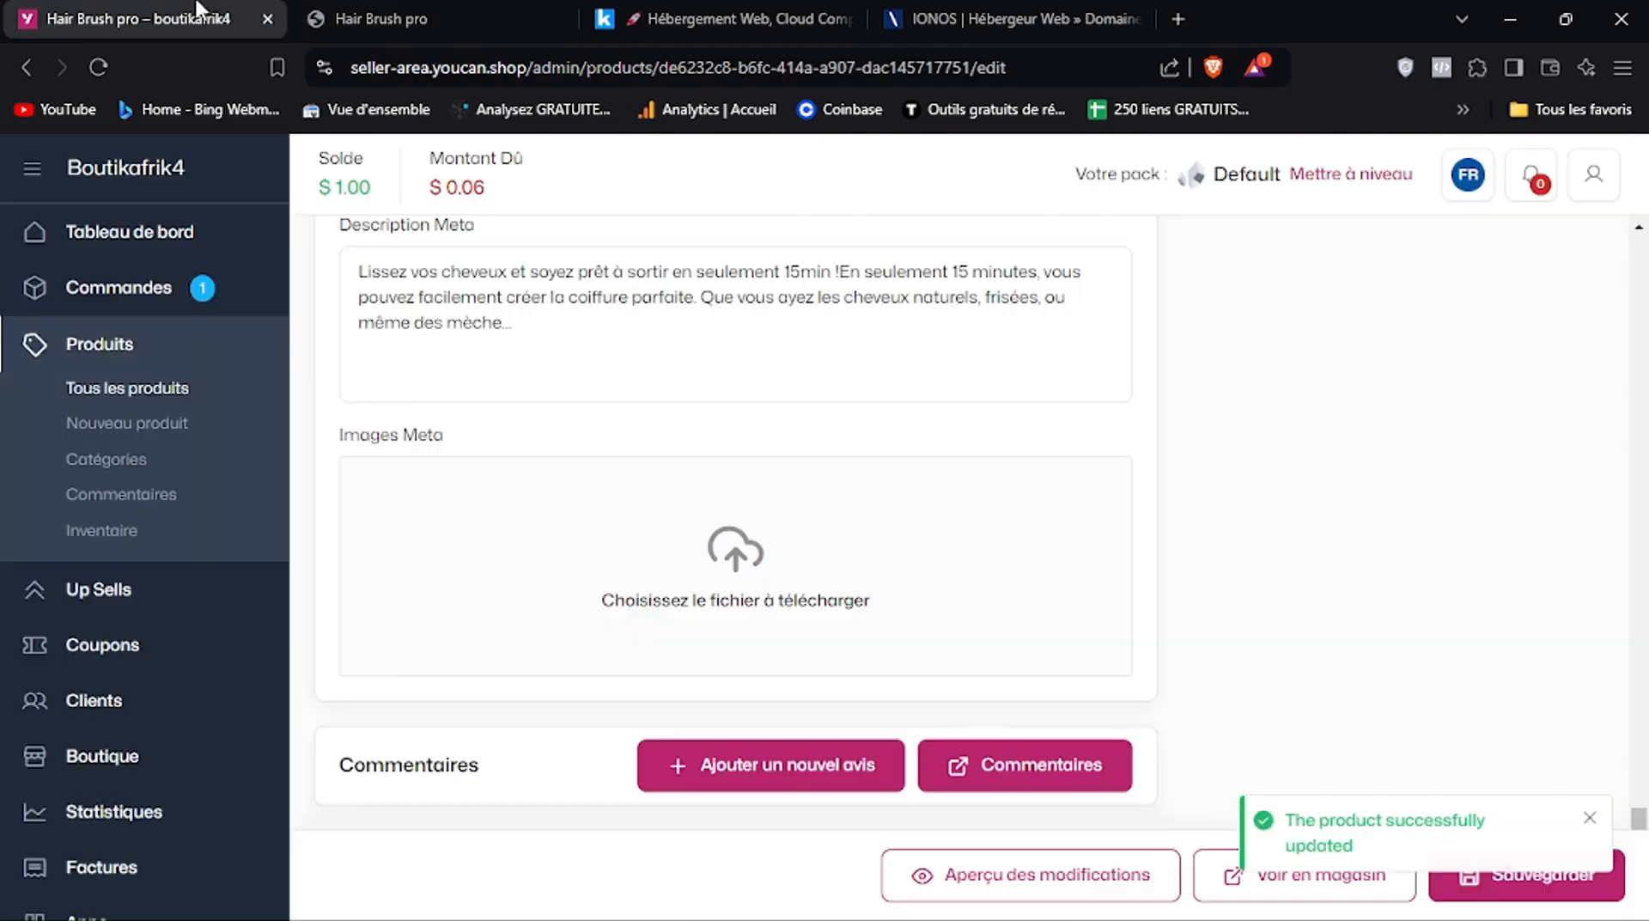
left_click(1645, 387)
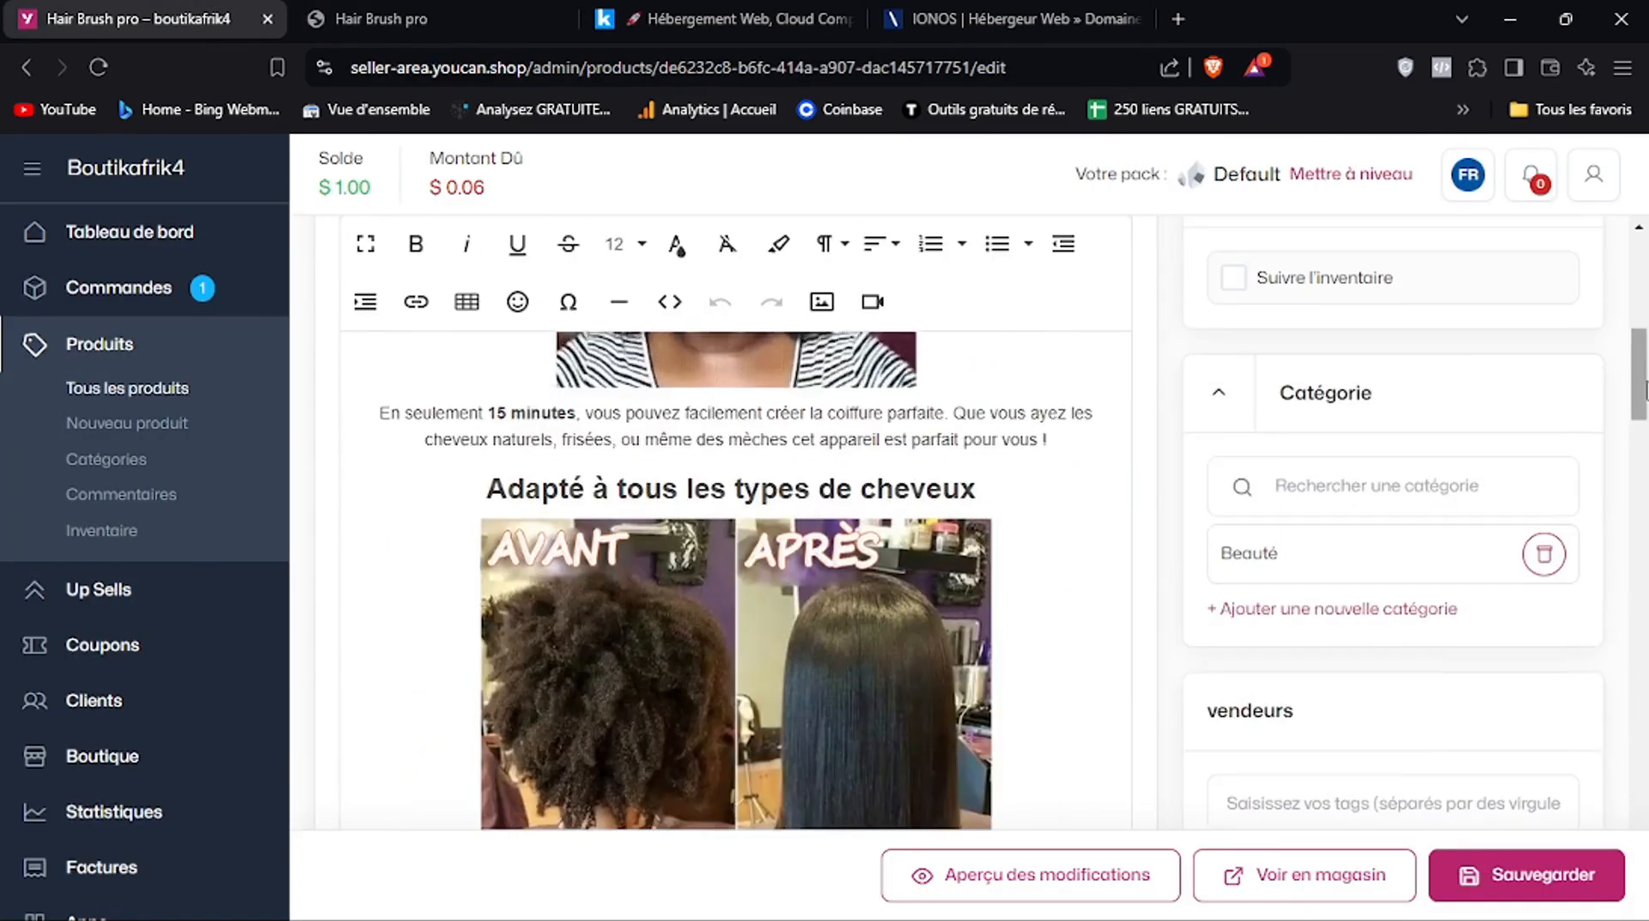
left_click_drag(1645, 386, 1644, 339)
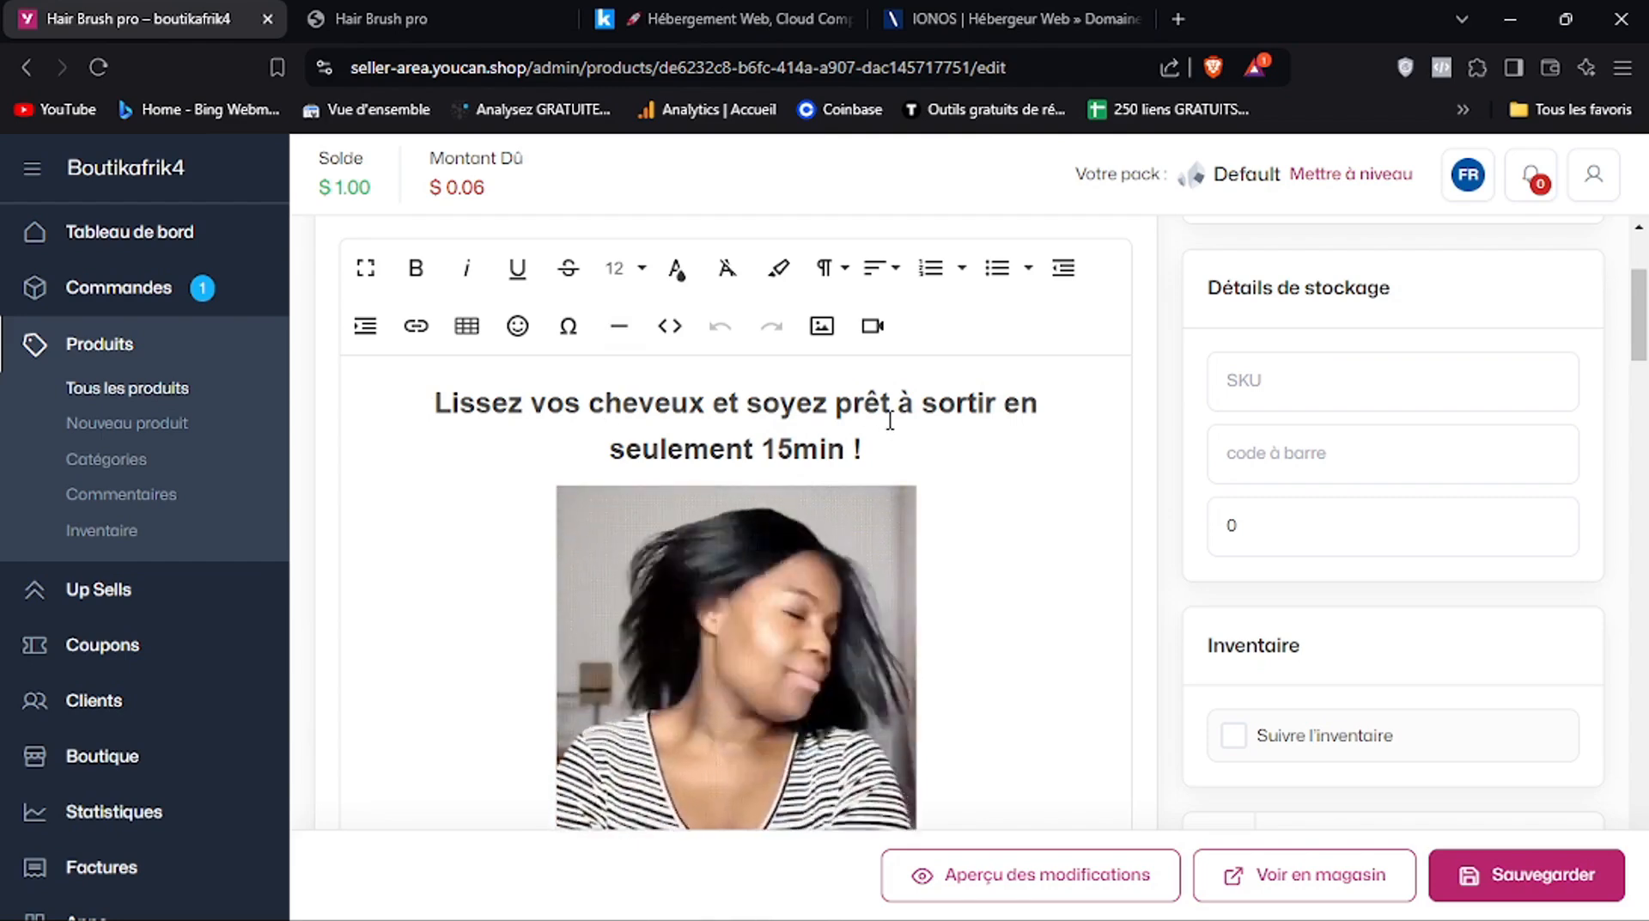
left_click_drag(1643, 330, 1643, 344)
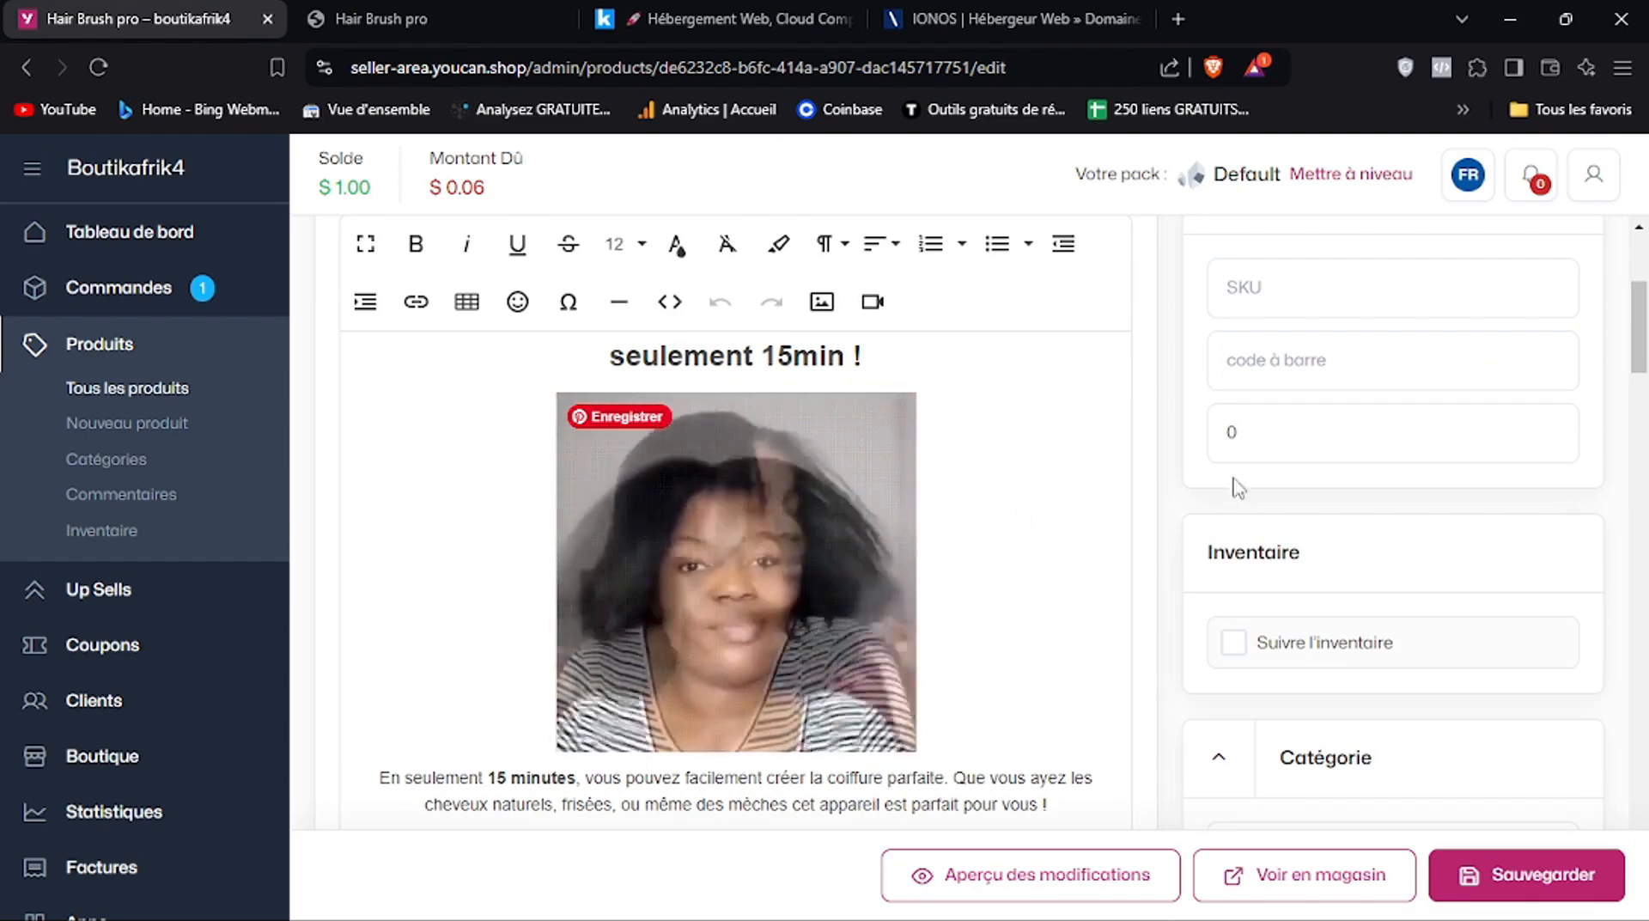
scroll(1632, 381, "down", 4)
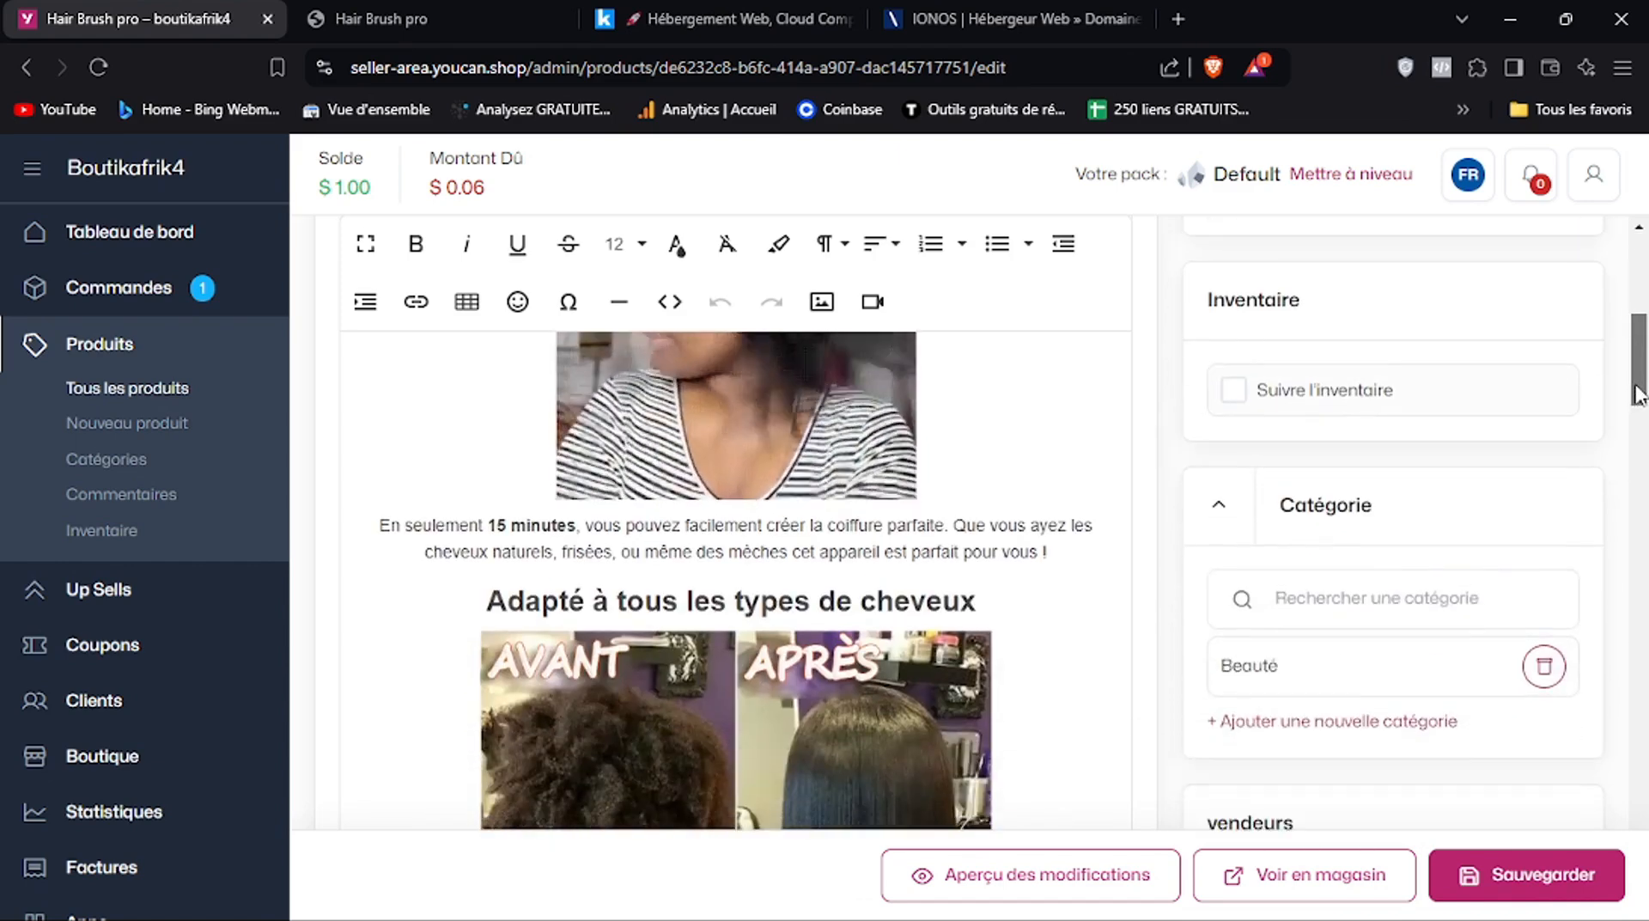
scroll(1636, 403, "up", 1)
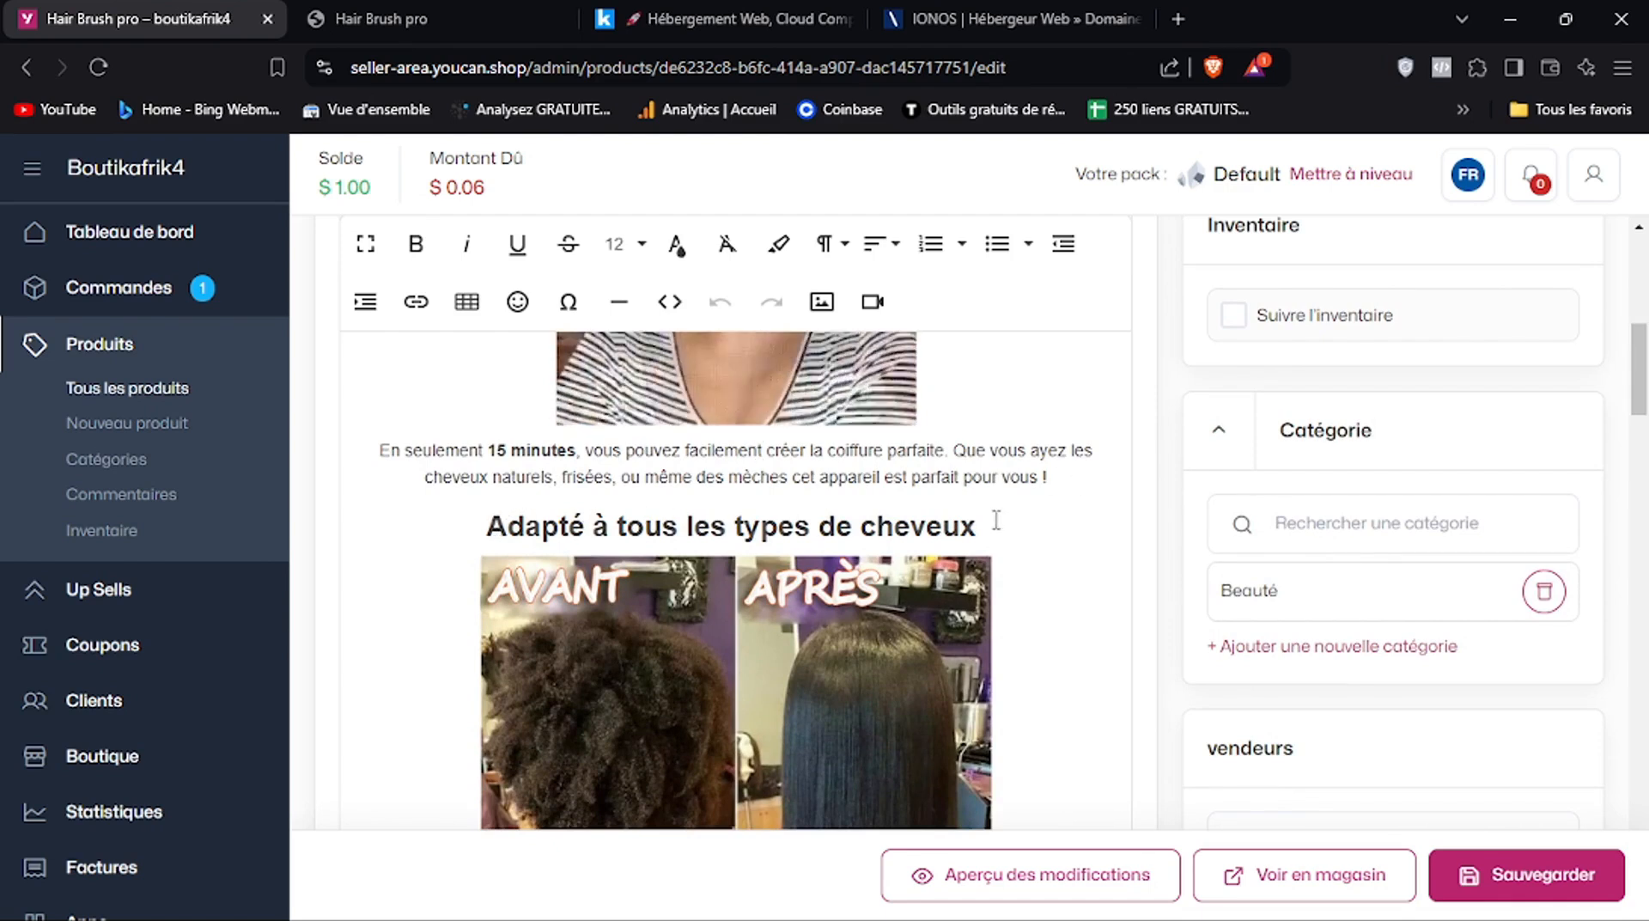
Try font size 30 on the description heading "Lissez vos cheveux et soyez prêt à sortir en seulement 15min !", and return it to 24
left_click_drag(1640, 340, 1640, 275)
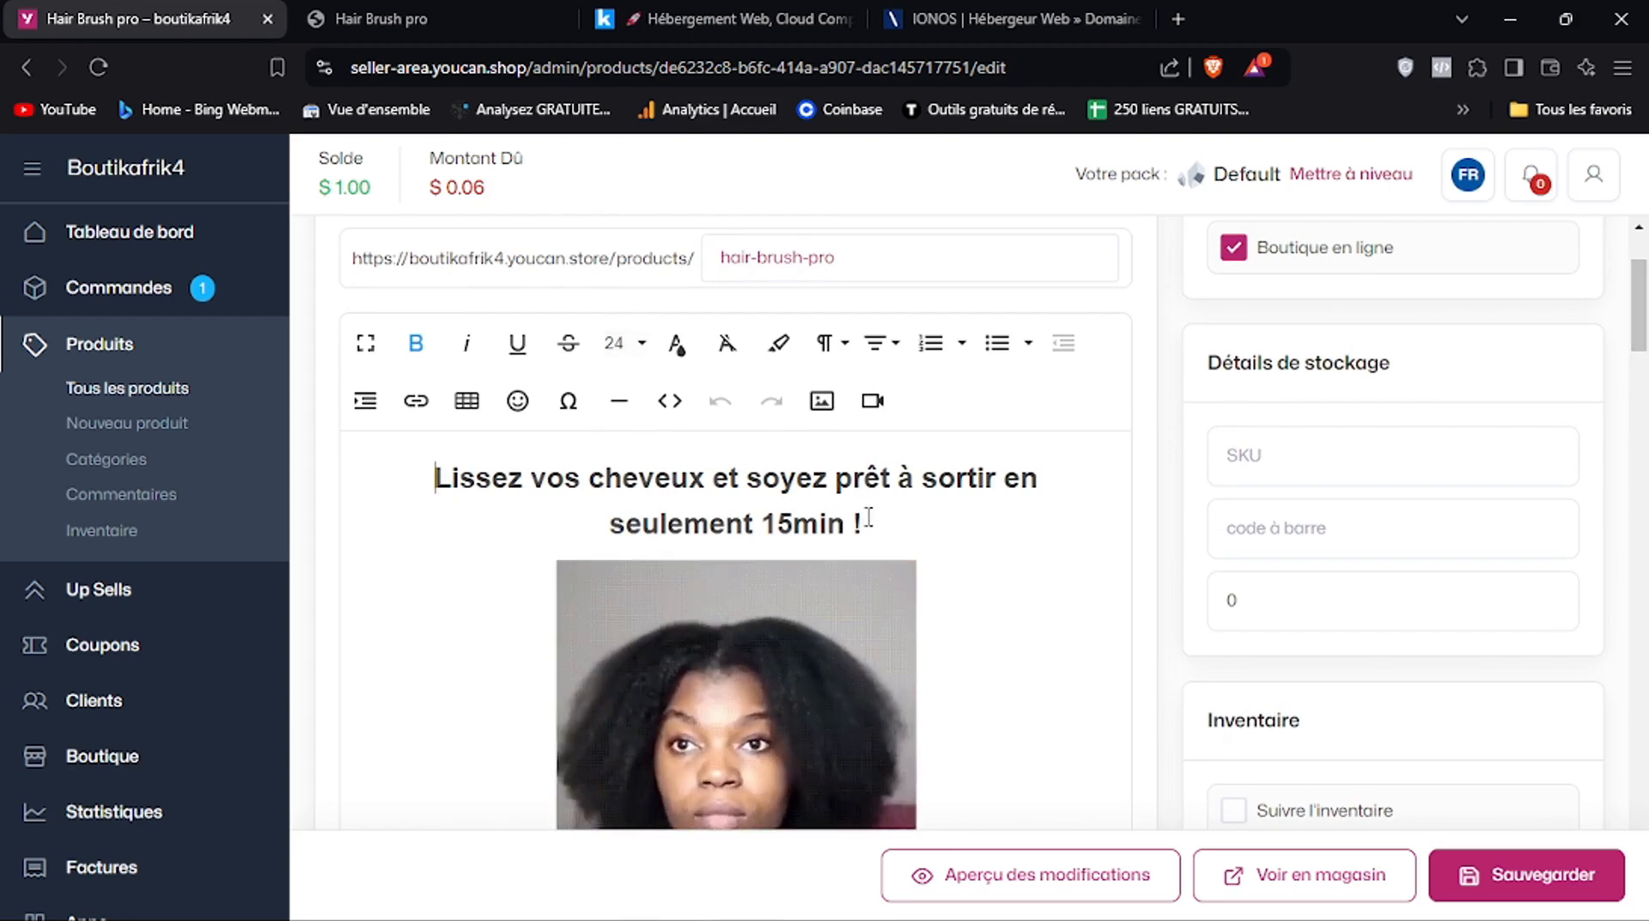
left_click_drag(868, 517, 496, 499)
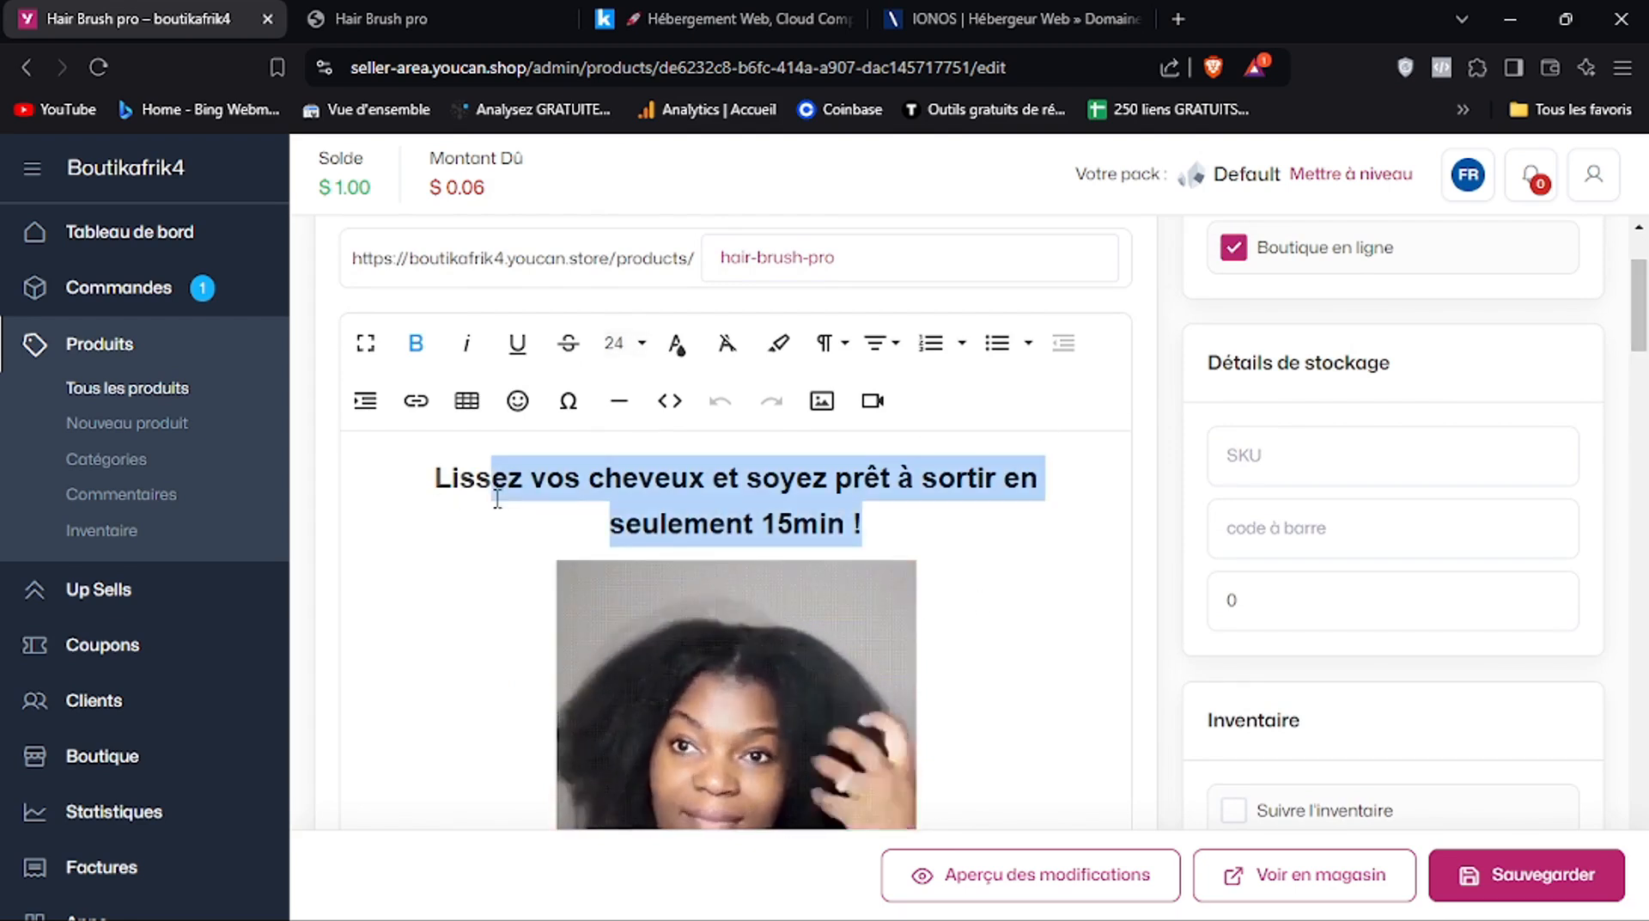
left_click(612, 348)
left_click(632, 487)
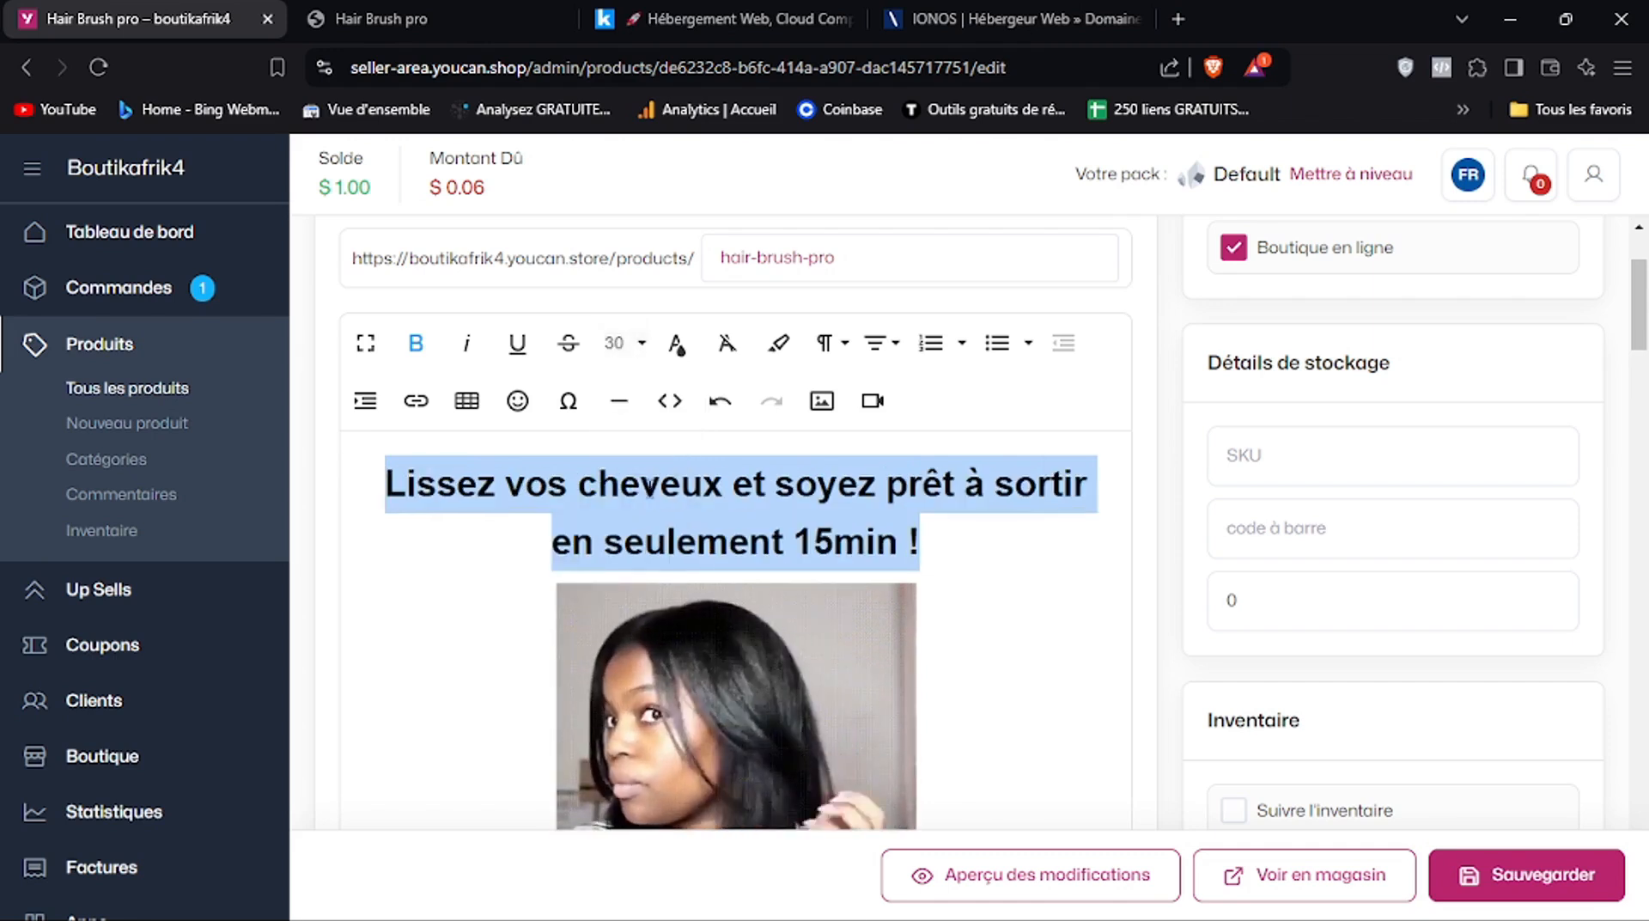
left_click(835, 345)
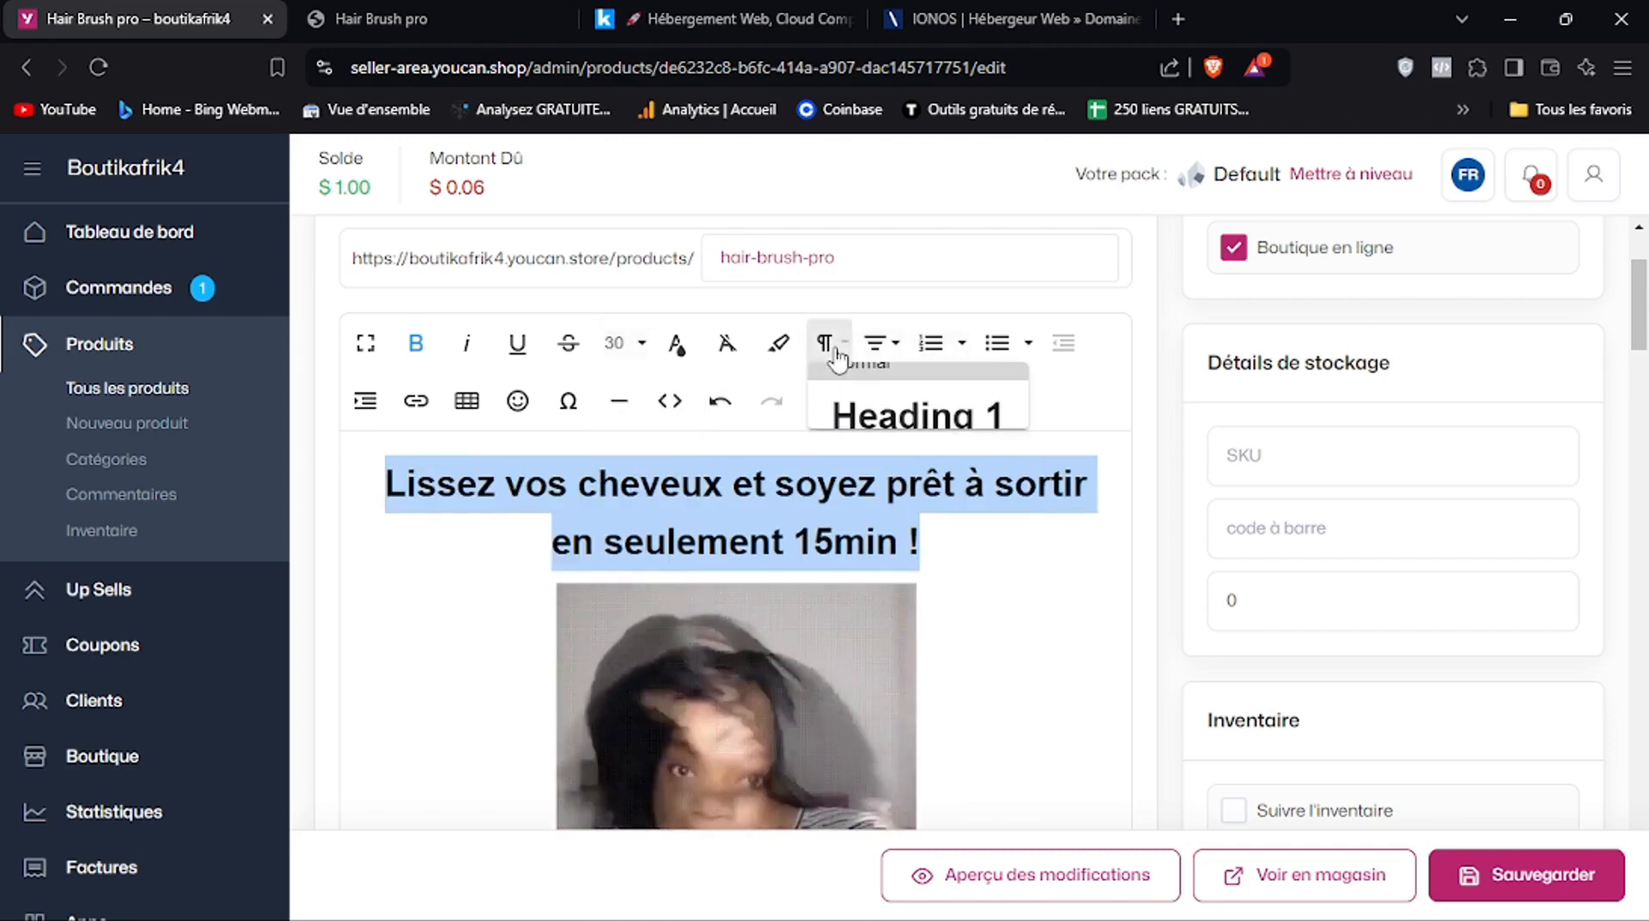
left_click(619, 343)
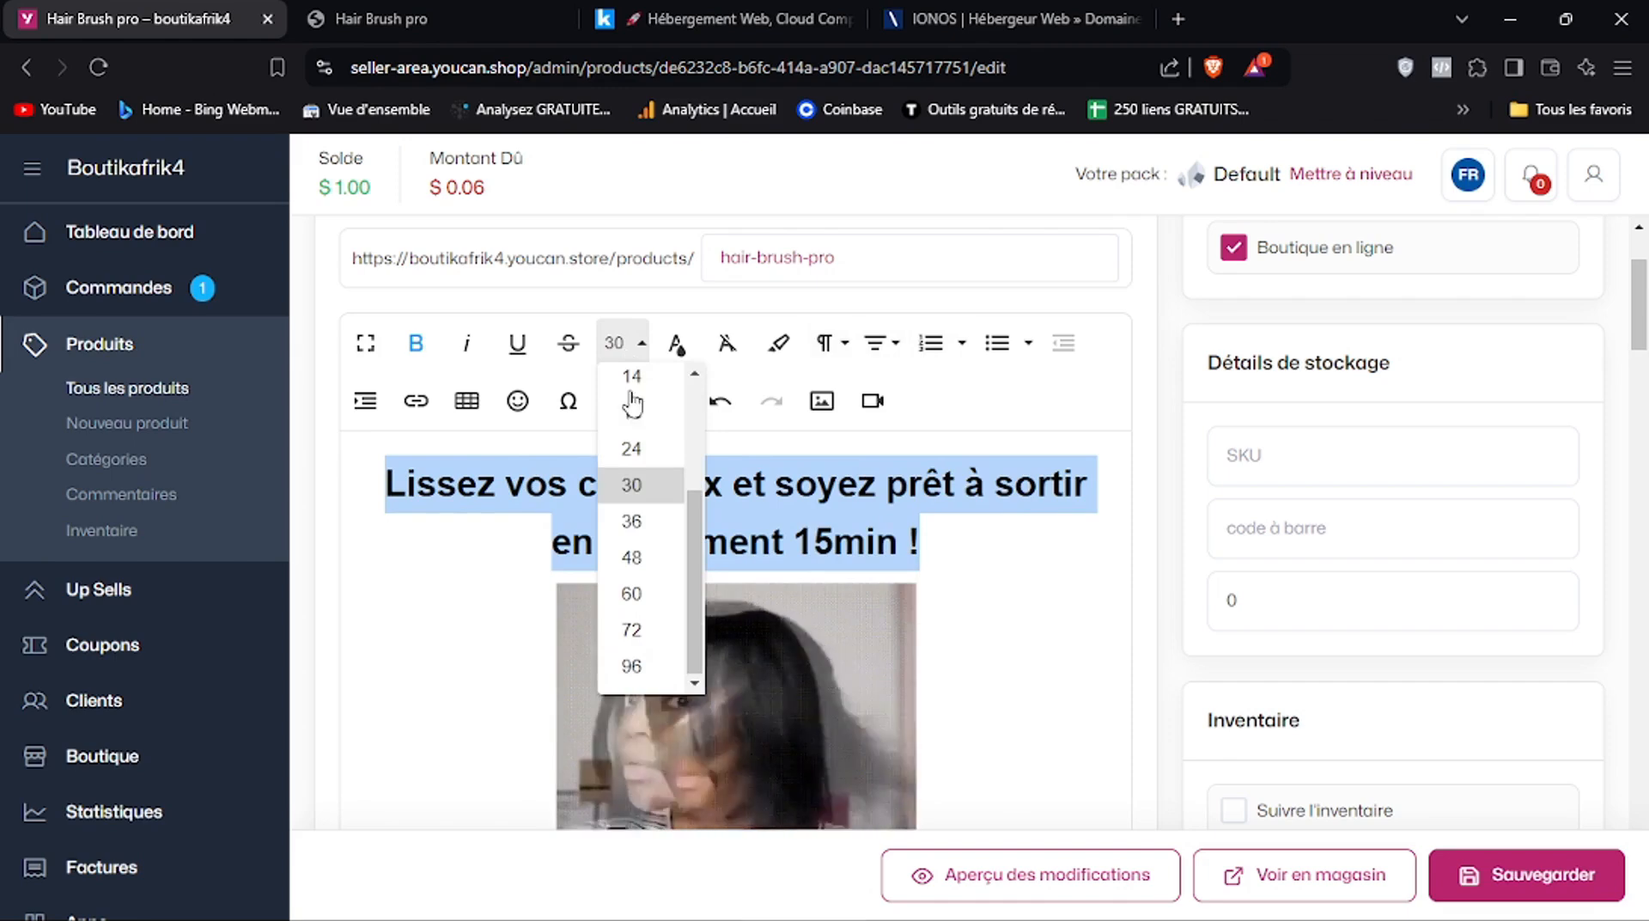
left_click(633, 449)
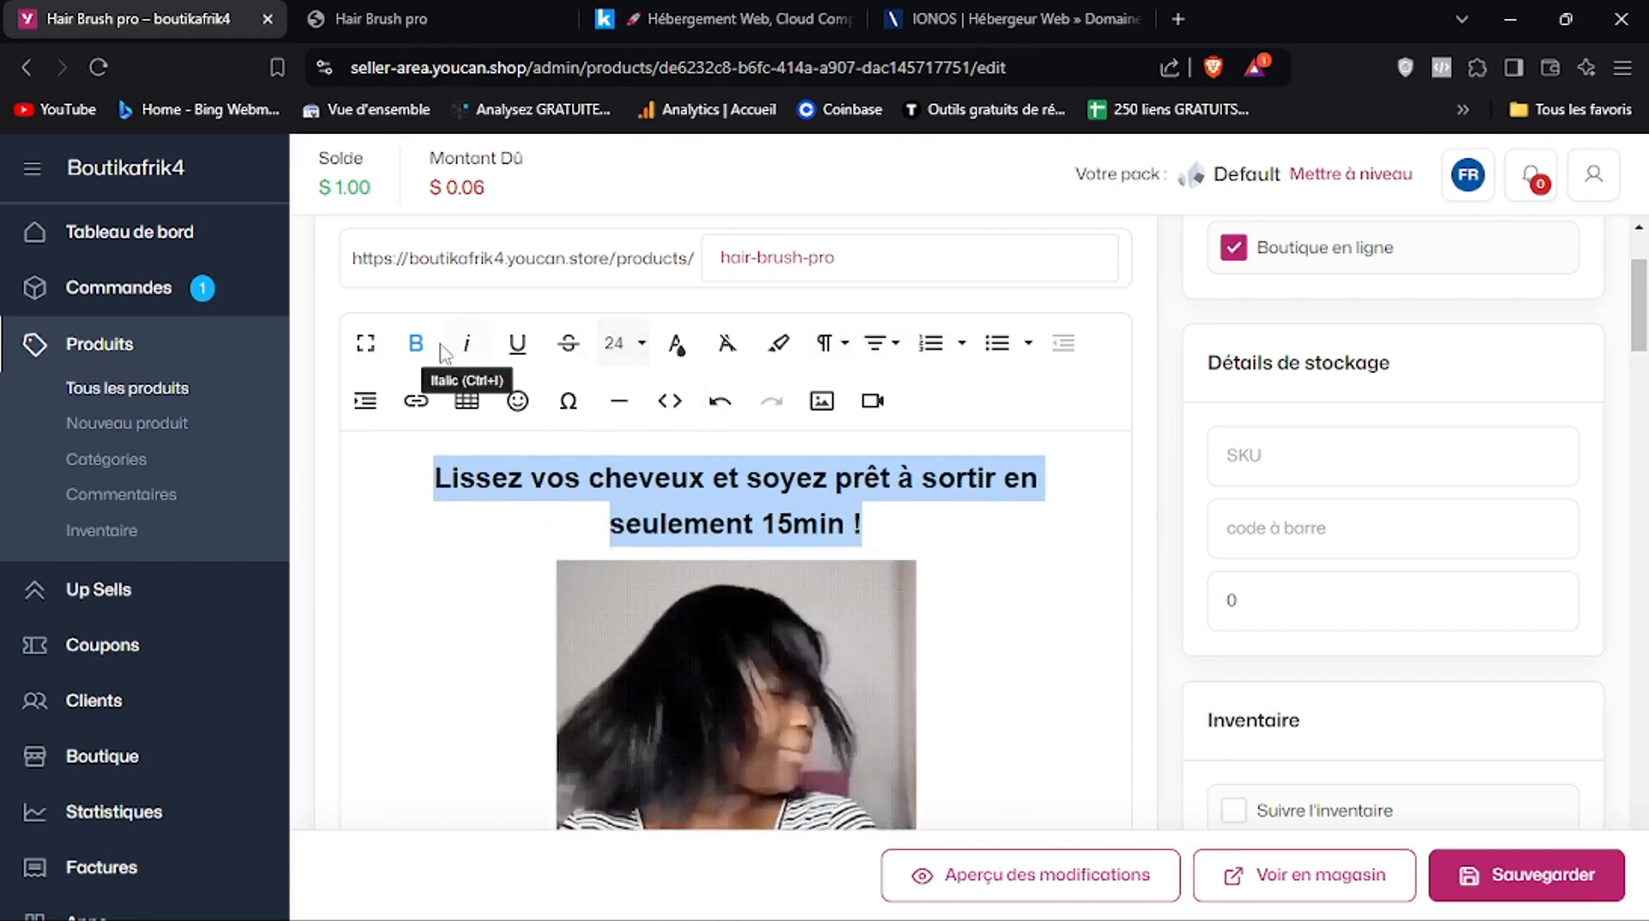
Toggle bold on the words "15 minutes" in the paragraph below the first description image, leaving them bold
left_click_drag(1647, 326, 1647, 374)
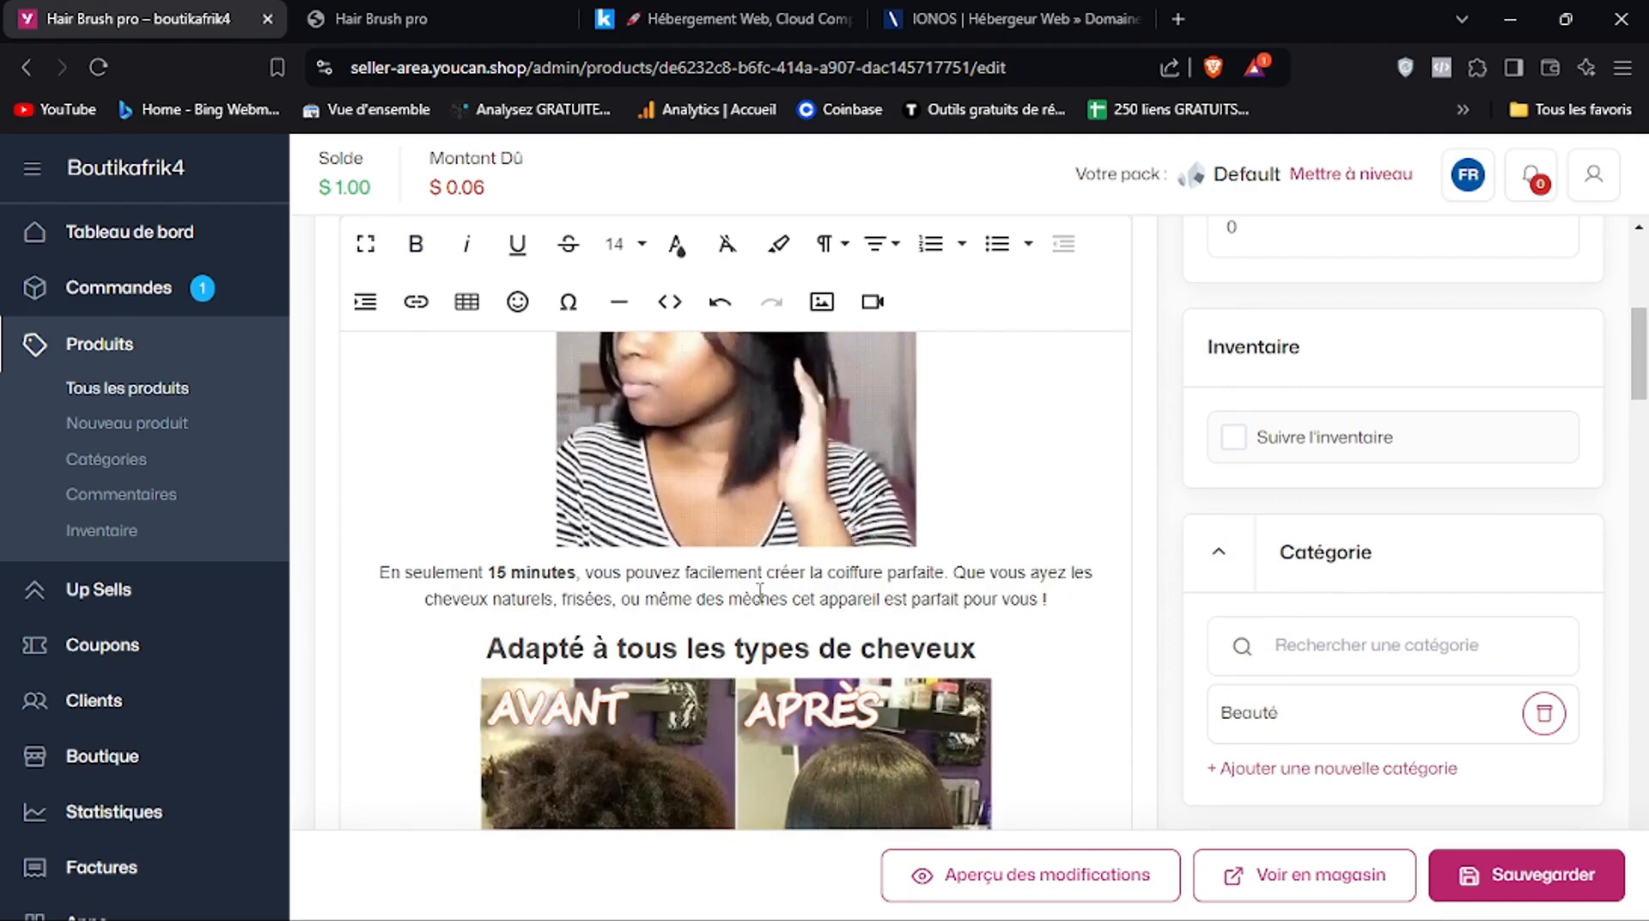
left_click(415, 243)
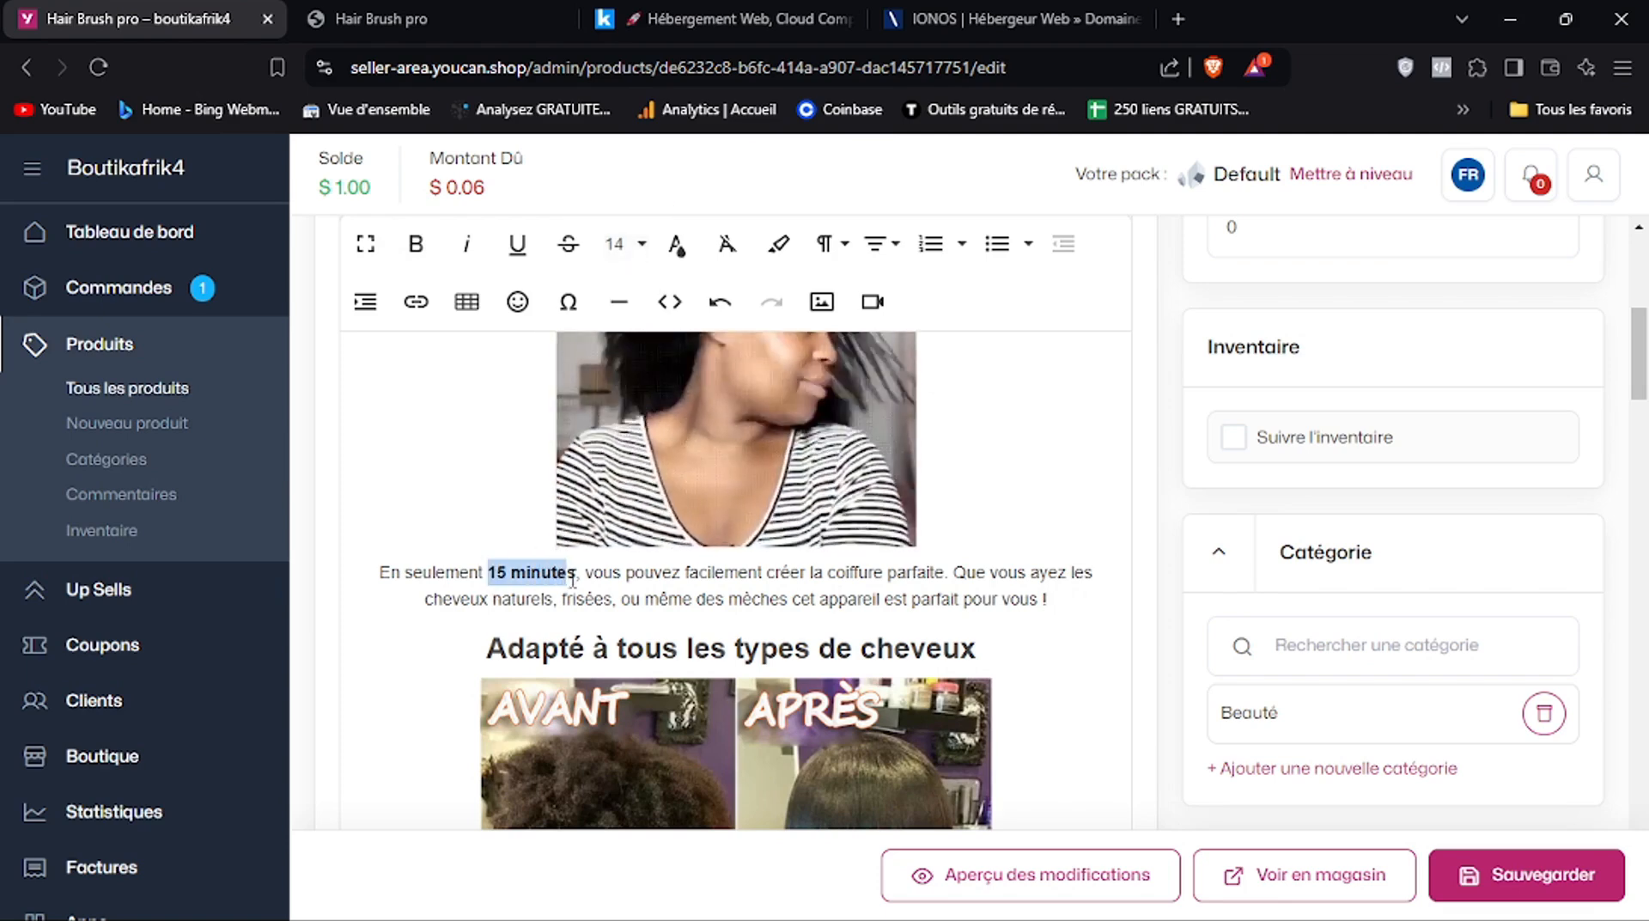
left_click(416, 245)
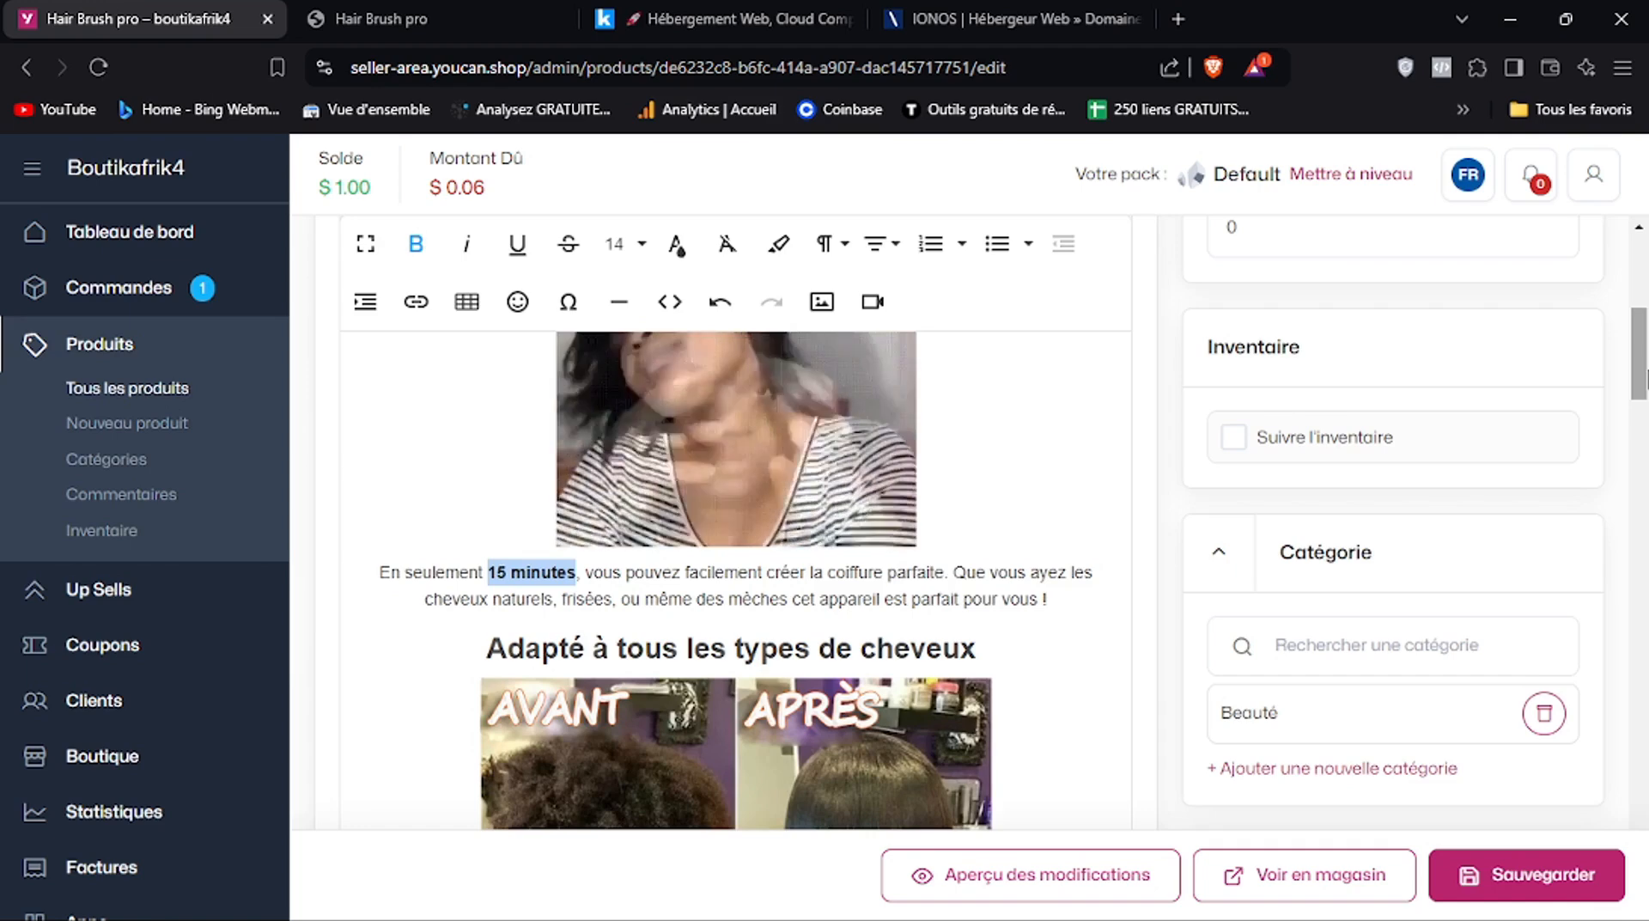
Set the font size of the description paragraph beginning "Que vos cheveux soient raides" to 14
left_click_drag(1643, 381, 1643, 411)
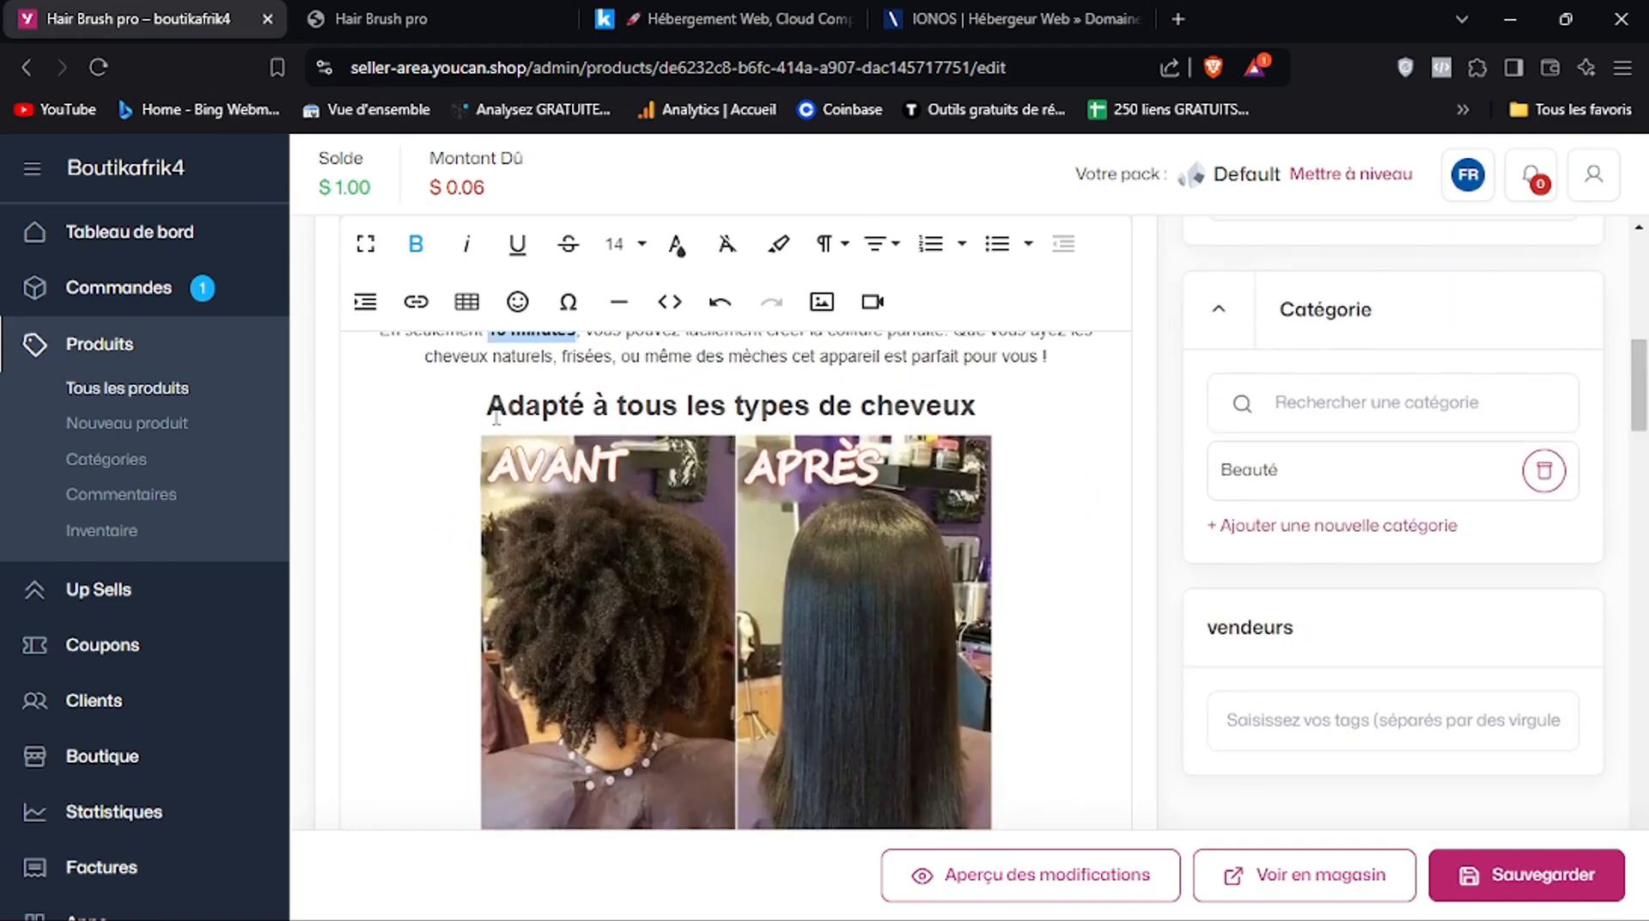
scroll(795, 343, "up", 5)
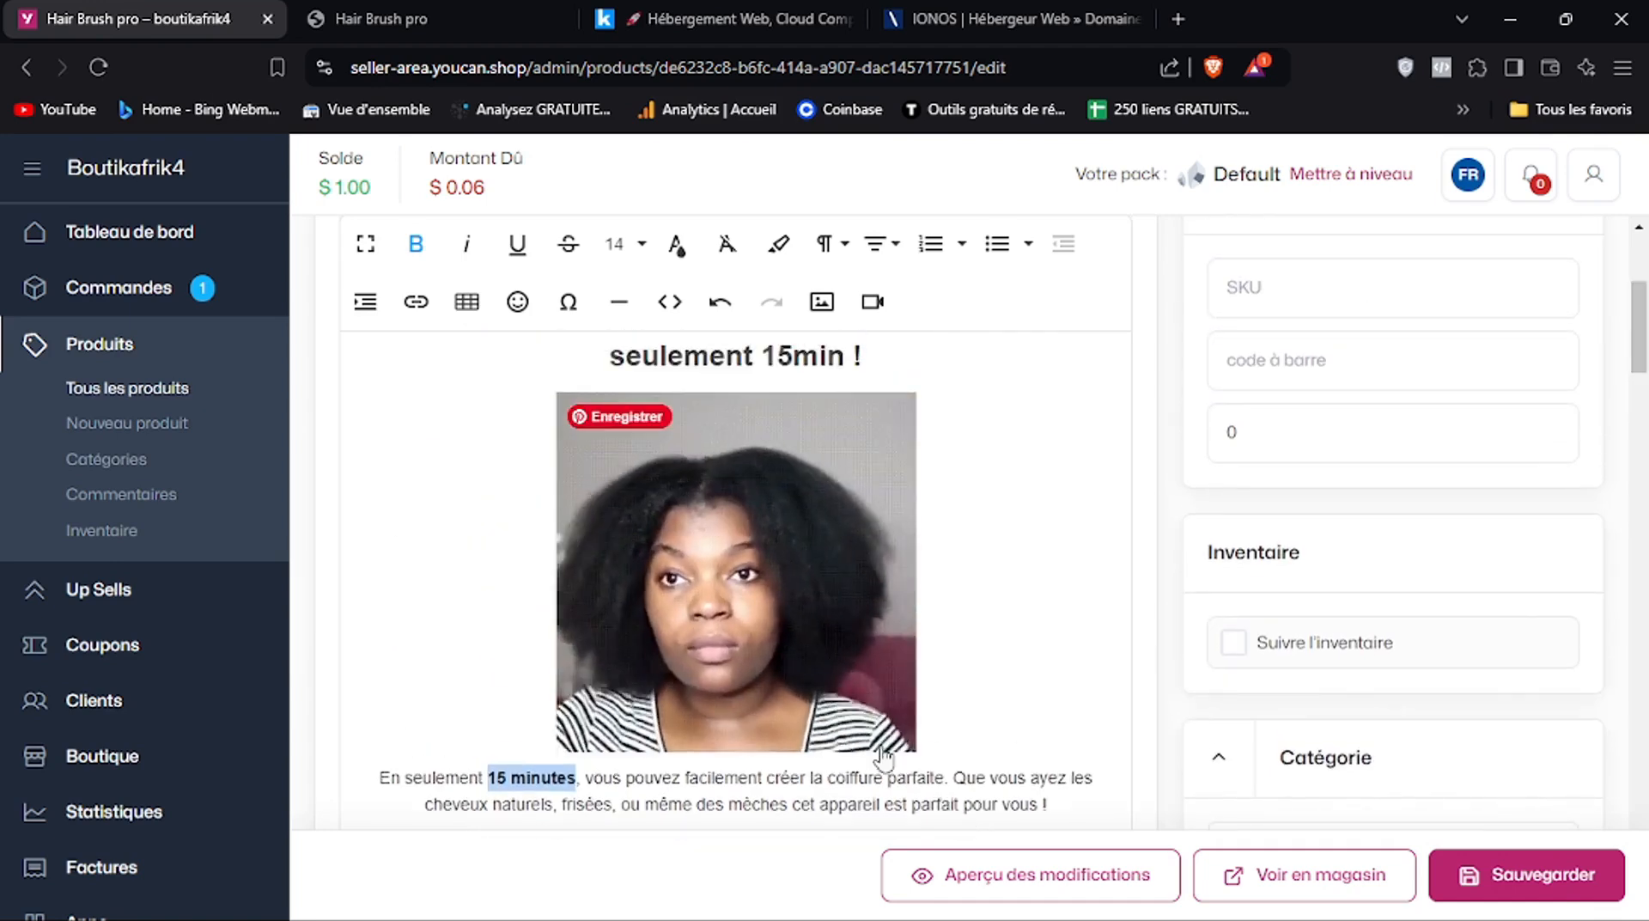
left_click_drag(1643, 327, 1643, 387)
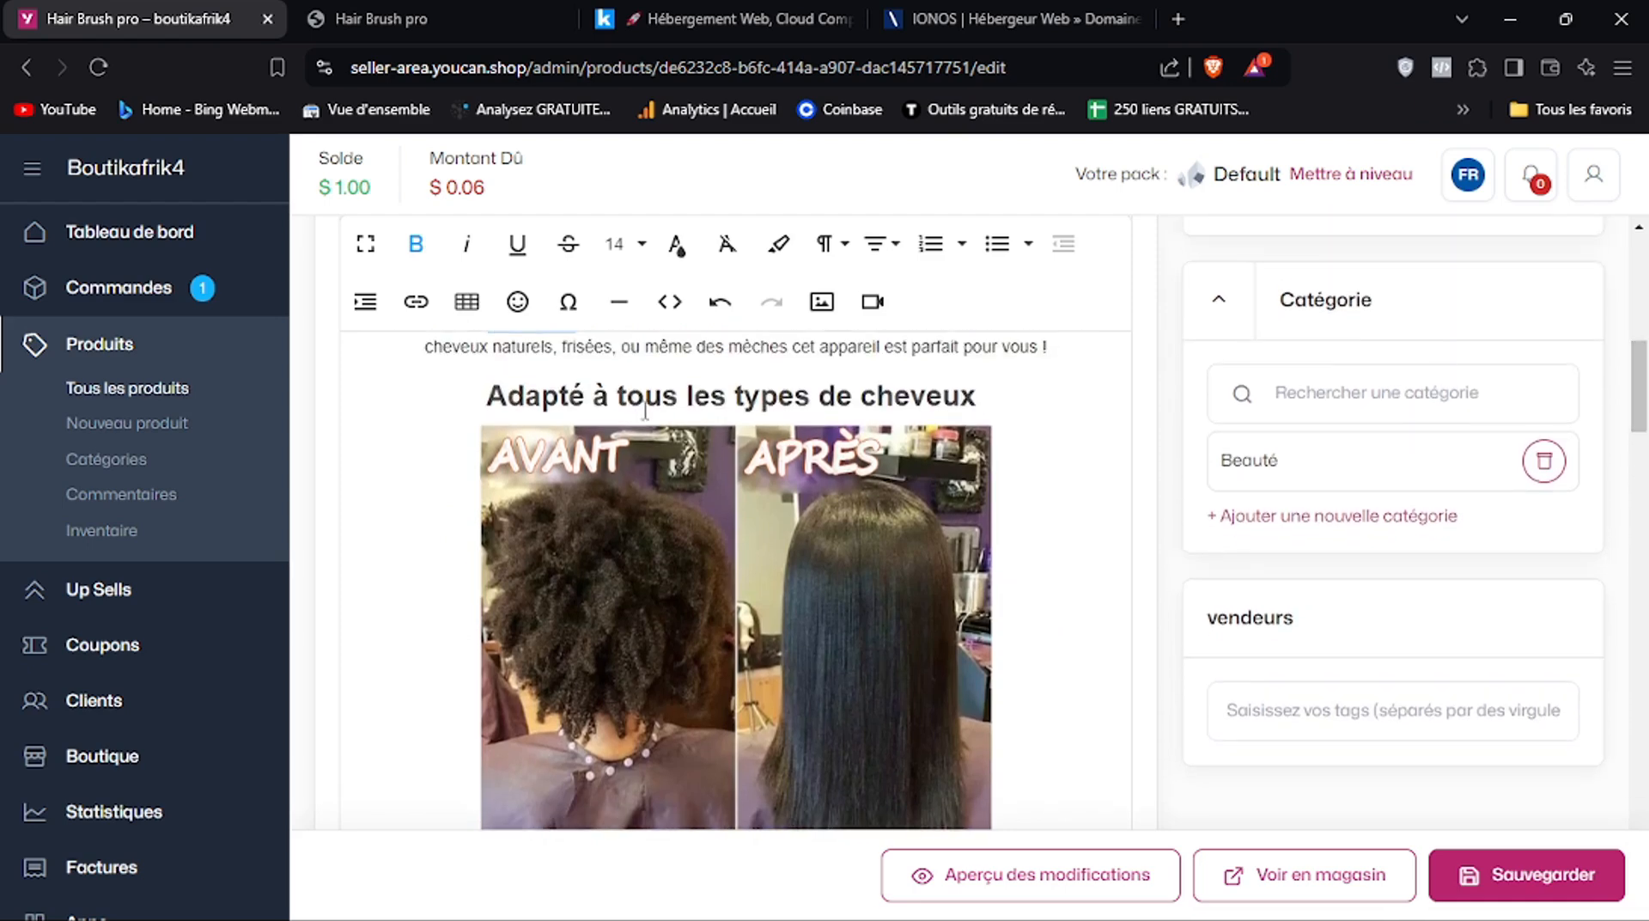
left_click_drag(1642, 414, 1643, 479)
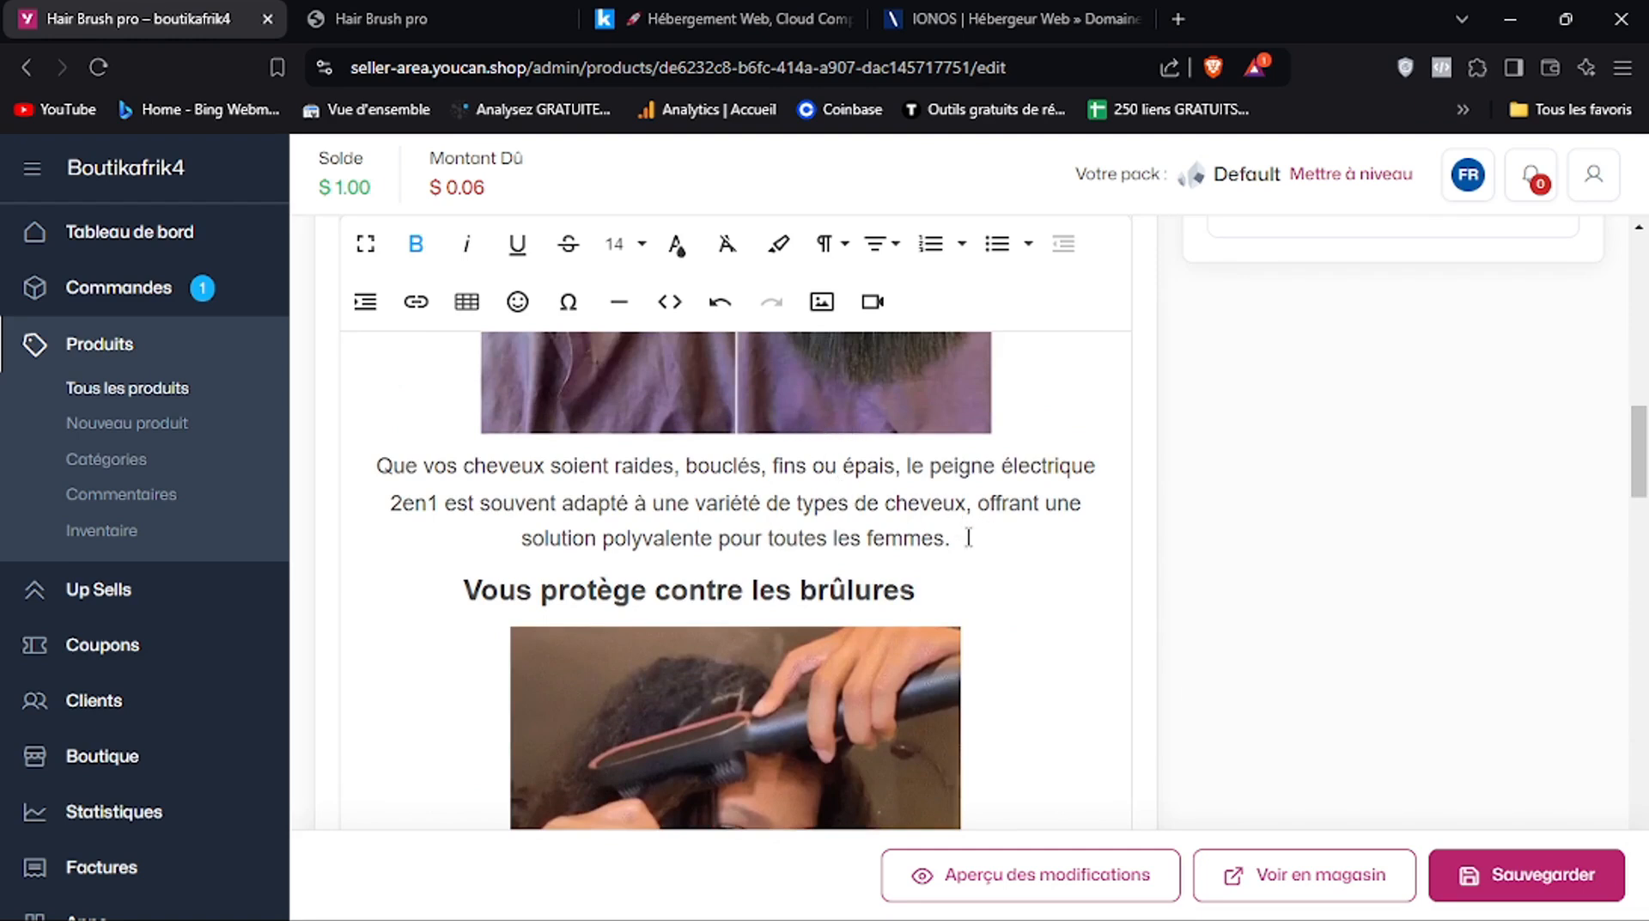
left_click_drag(968, 539, 375, 466)
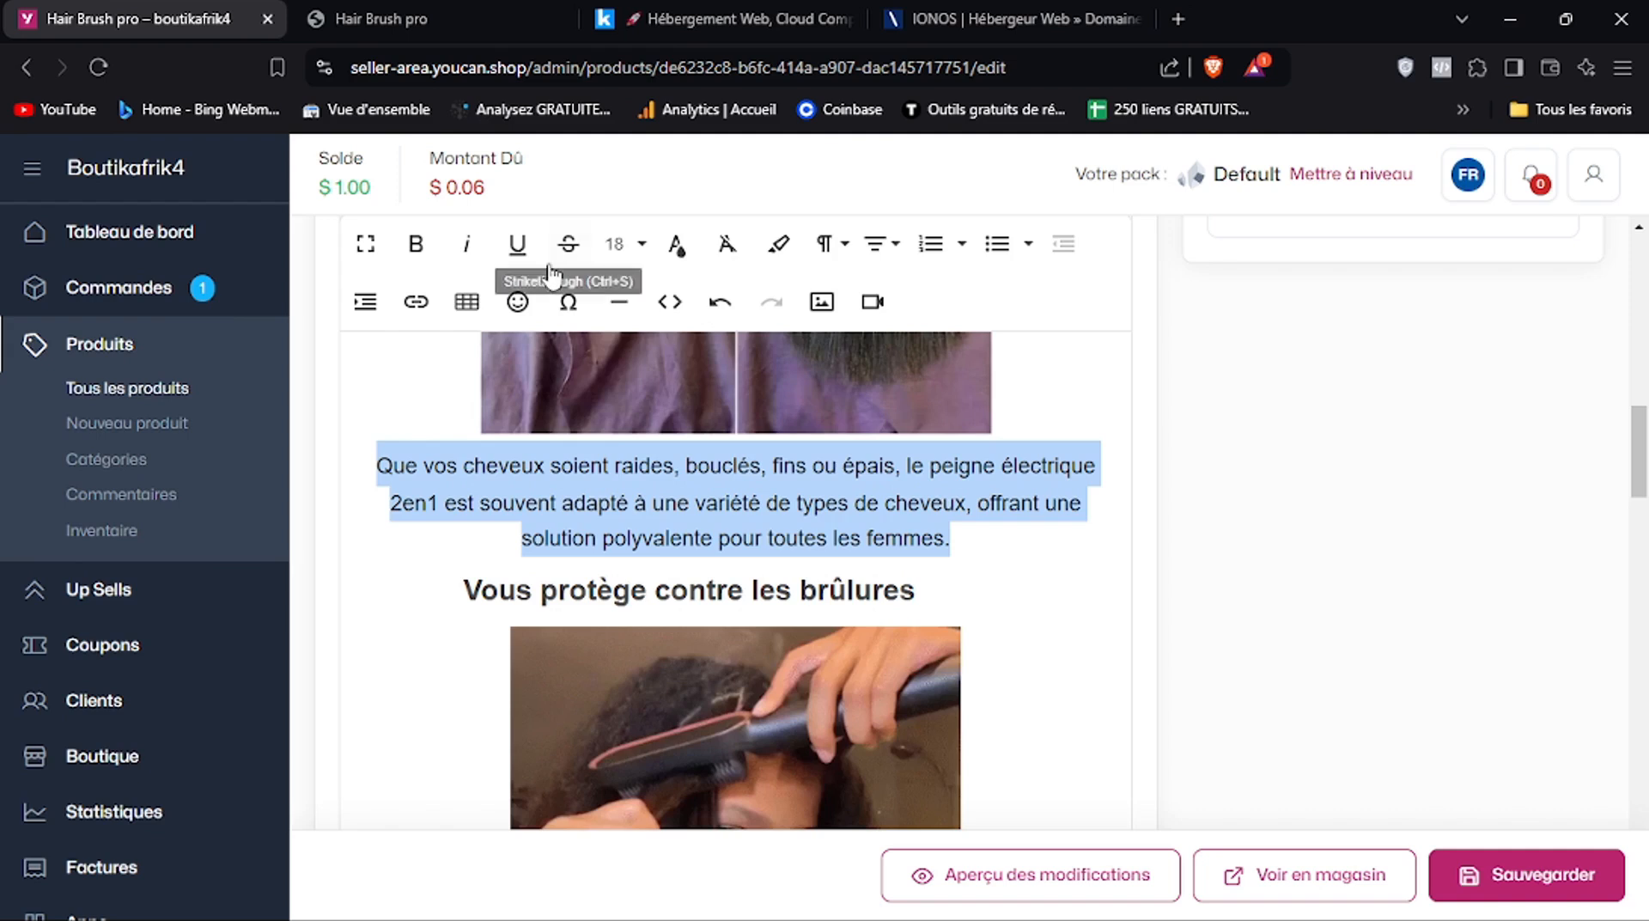
left_click(622, 244)
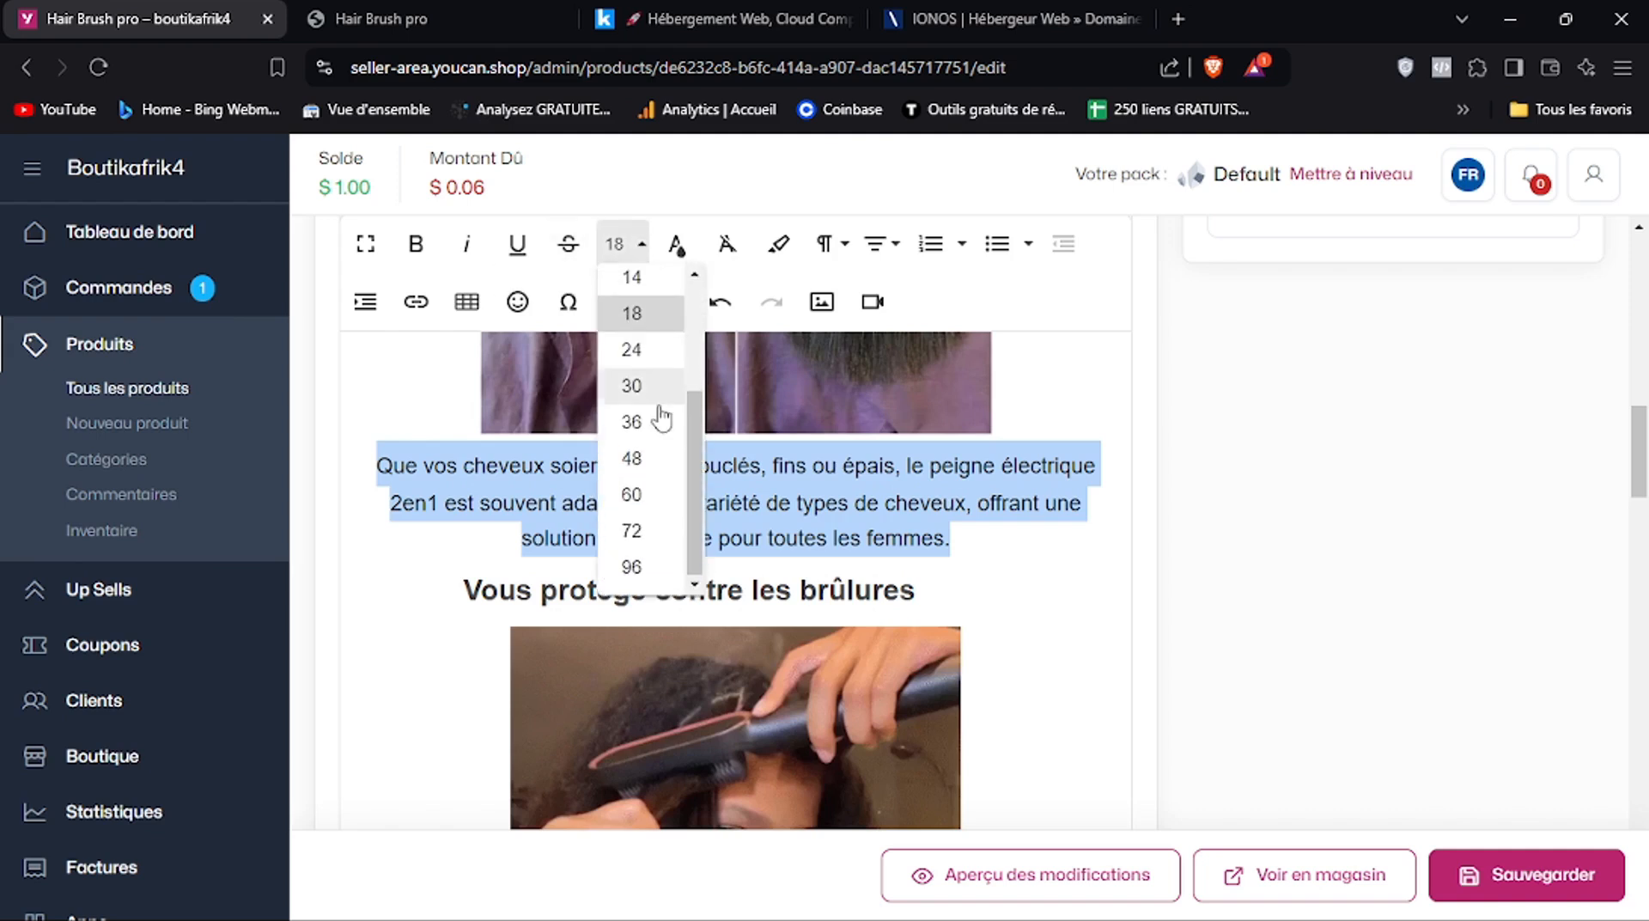
left_click(632, 279)
Set the font size of the paragraph beginning "Ce peigne avec des soins capillaires" to 14
left_click_drag(1642, 501, 1640, 580)
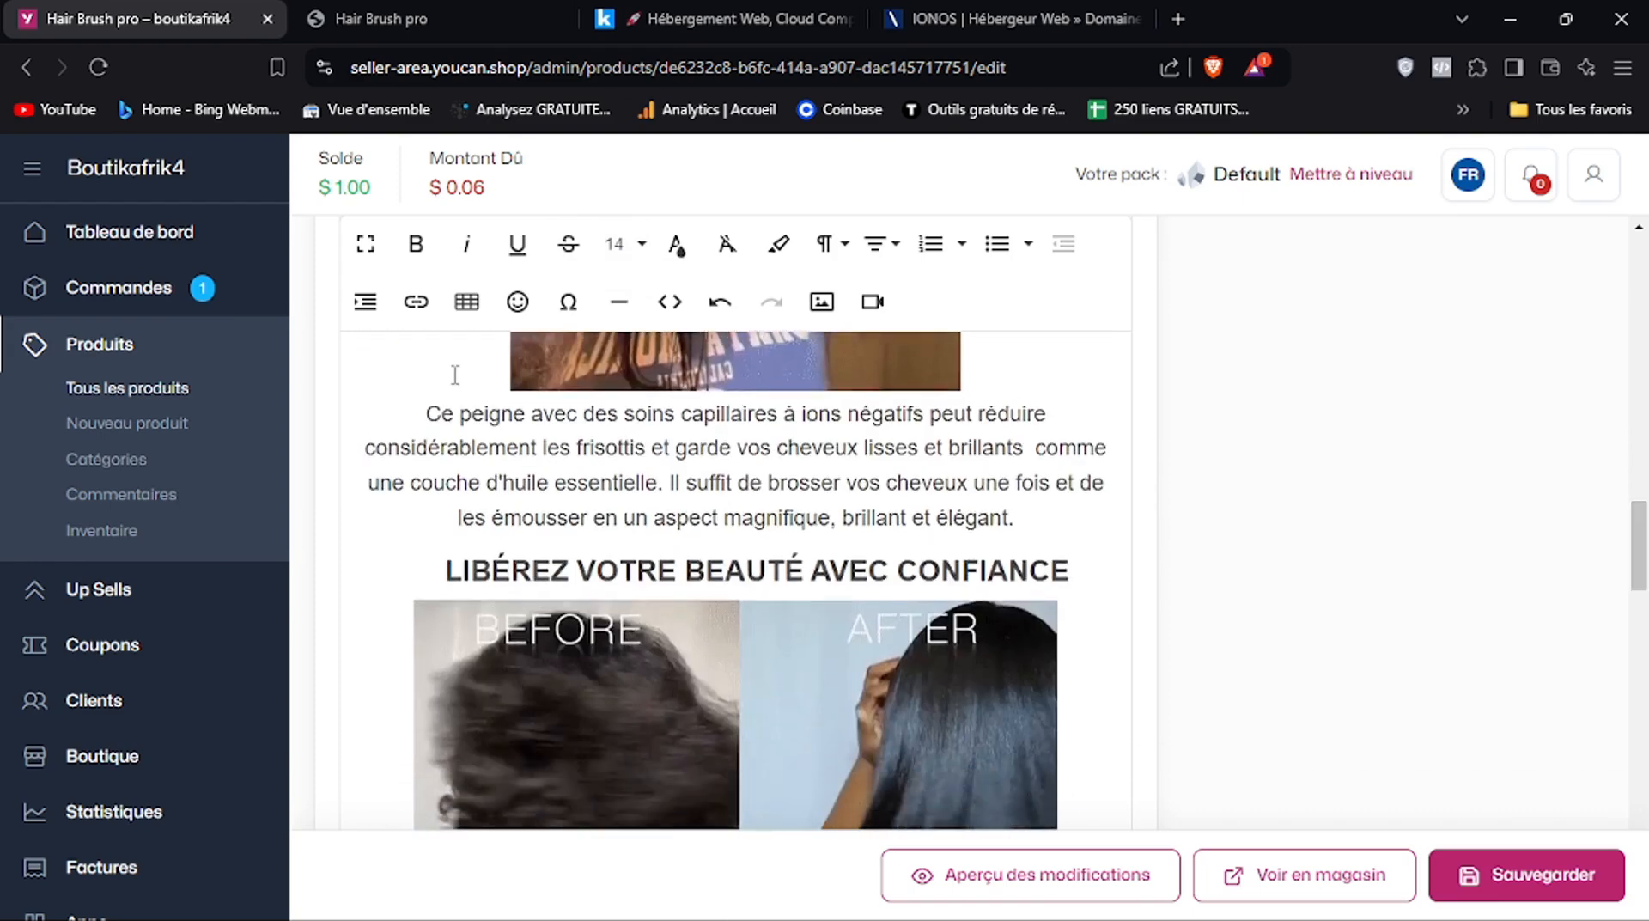
left_click_drag(426, 414, 1017, 513)
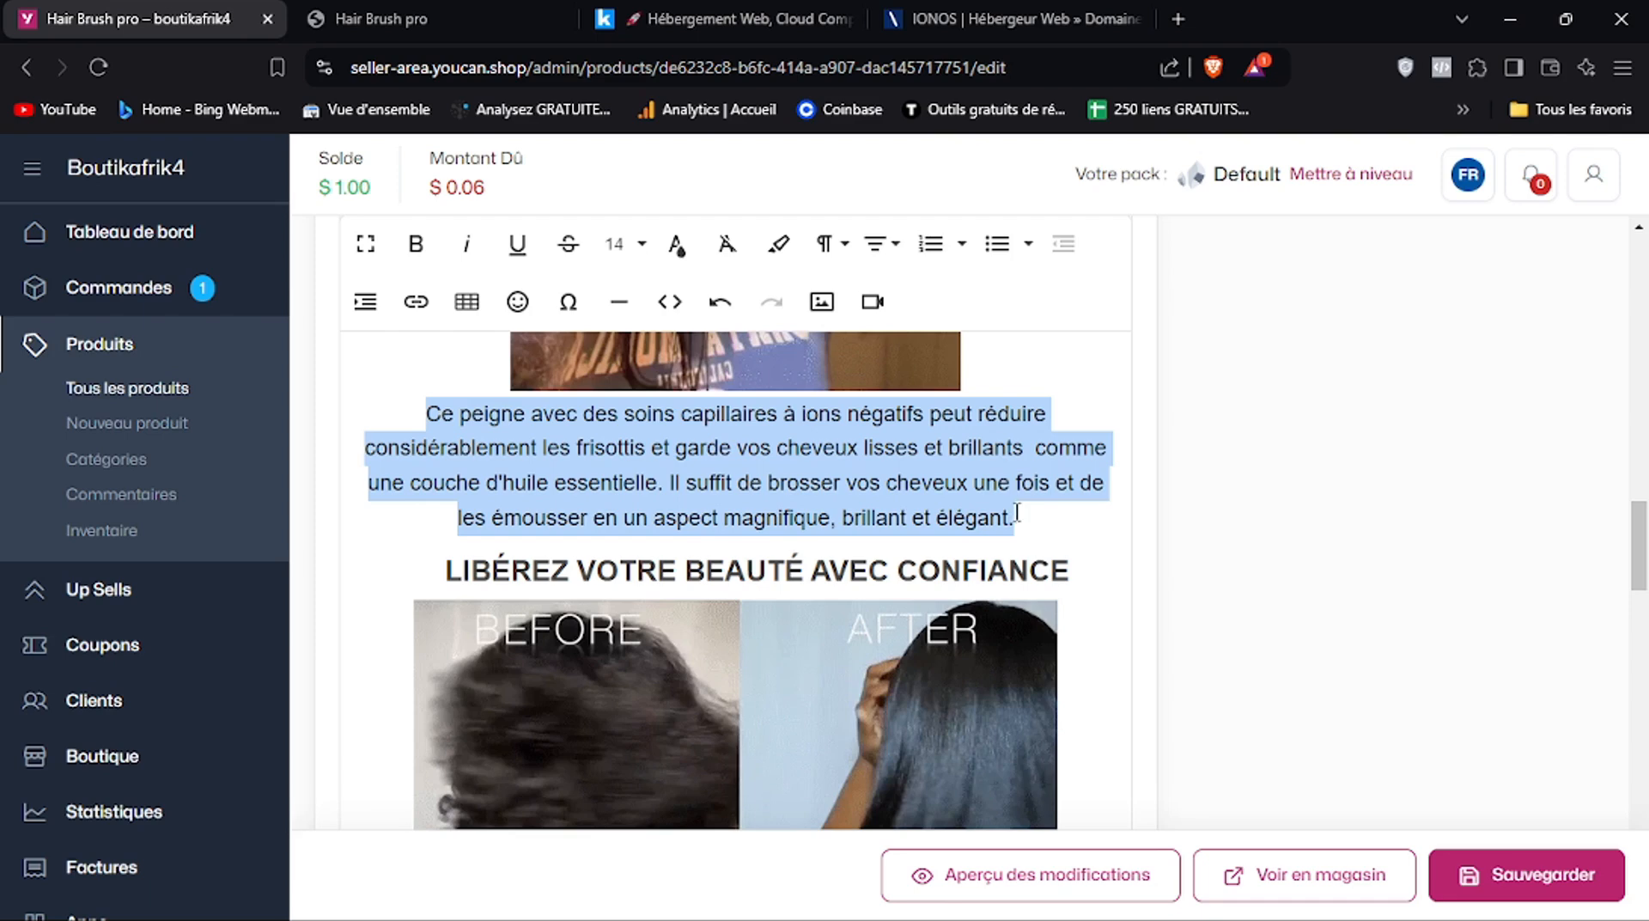
left_click(620, 244)
scroll(636, 284, "up", 1)
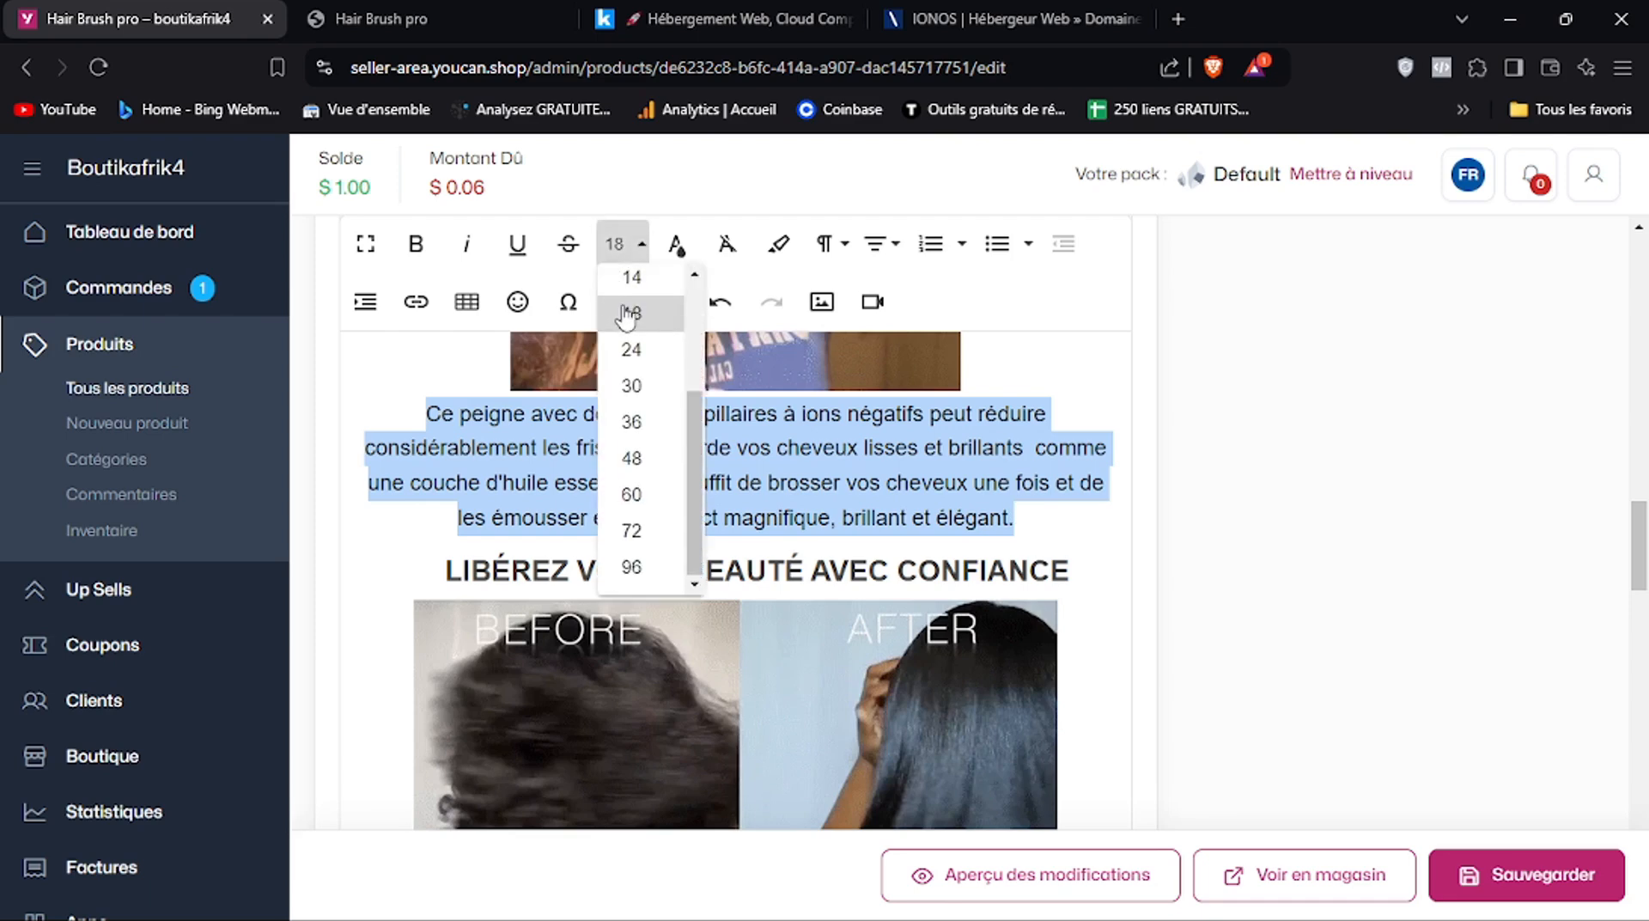
left_click(652, 287)
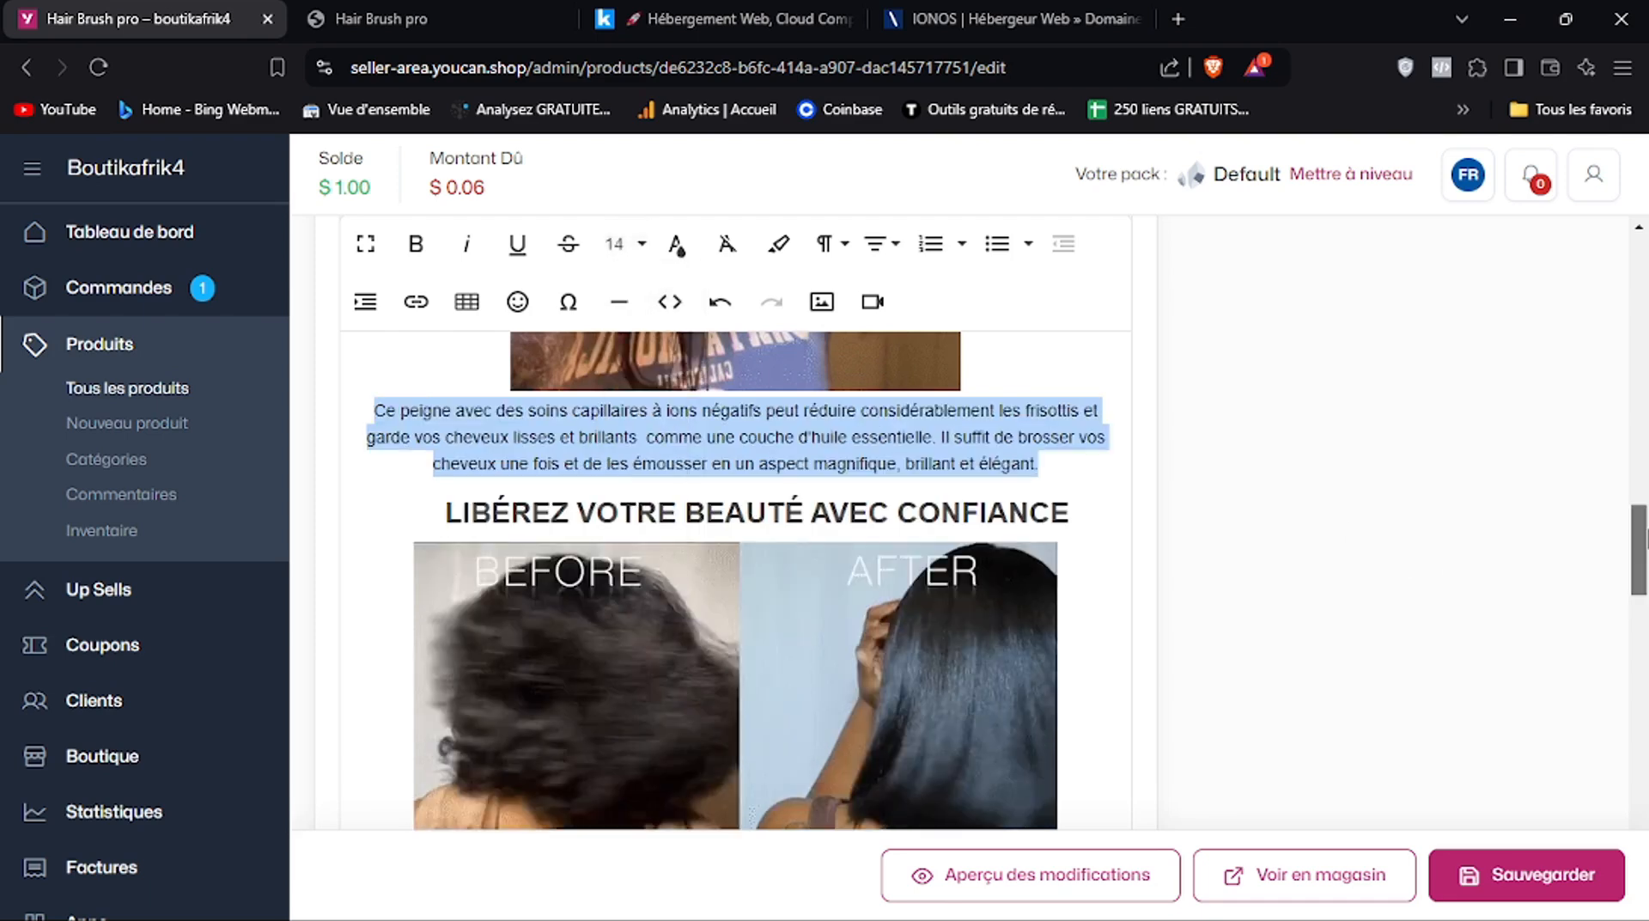
Set the font size of the text beginning "Ce peigne coiffant vous donne" below the BEFORE/AFTER image to 14, and save the product
left_click_drag(1641, 538, 1642, 478)
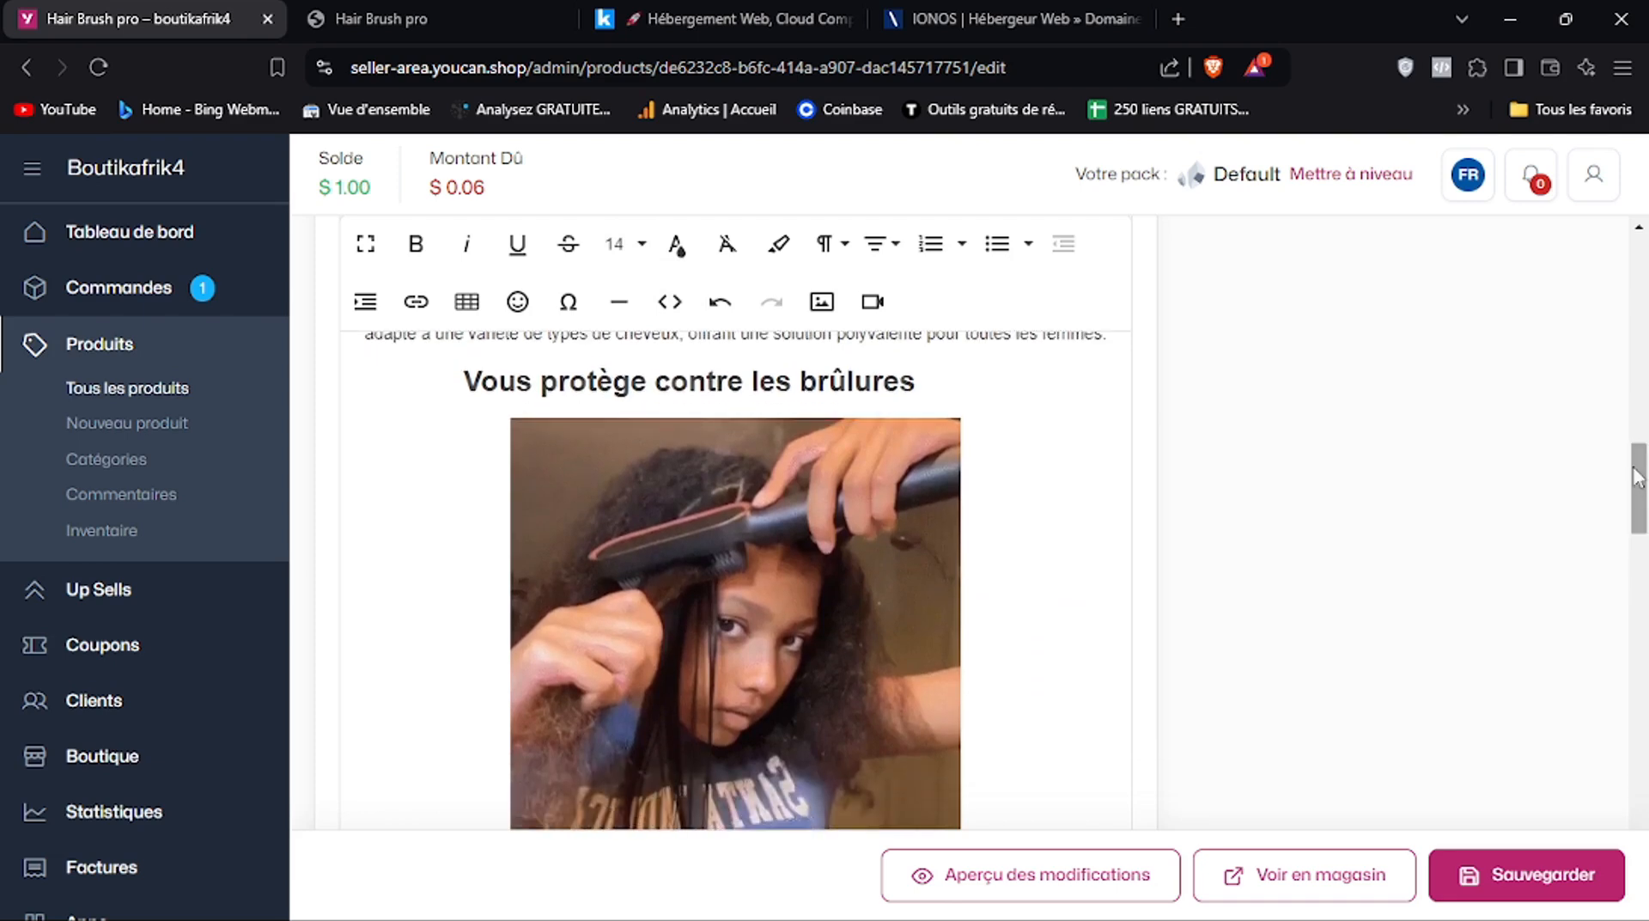
left_click_drag(1641, 510, 1643, 605)
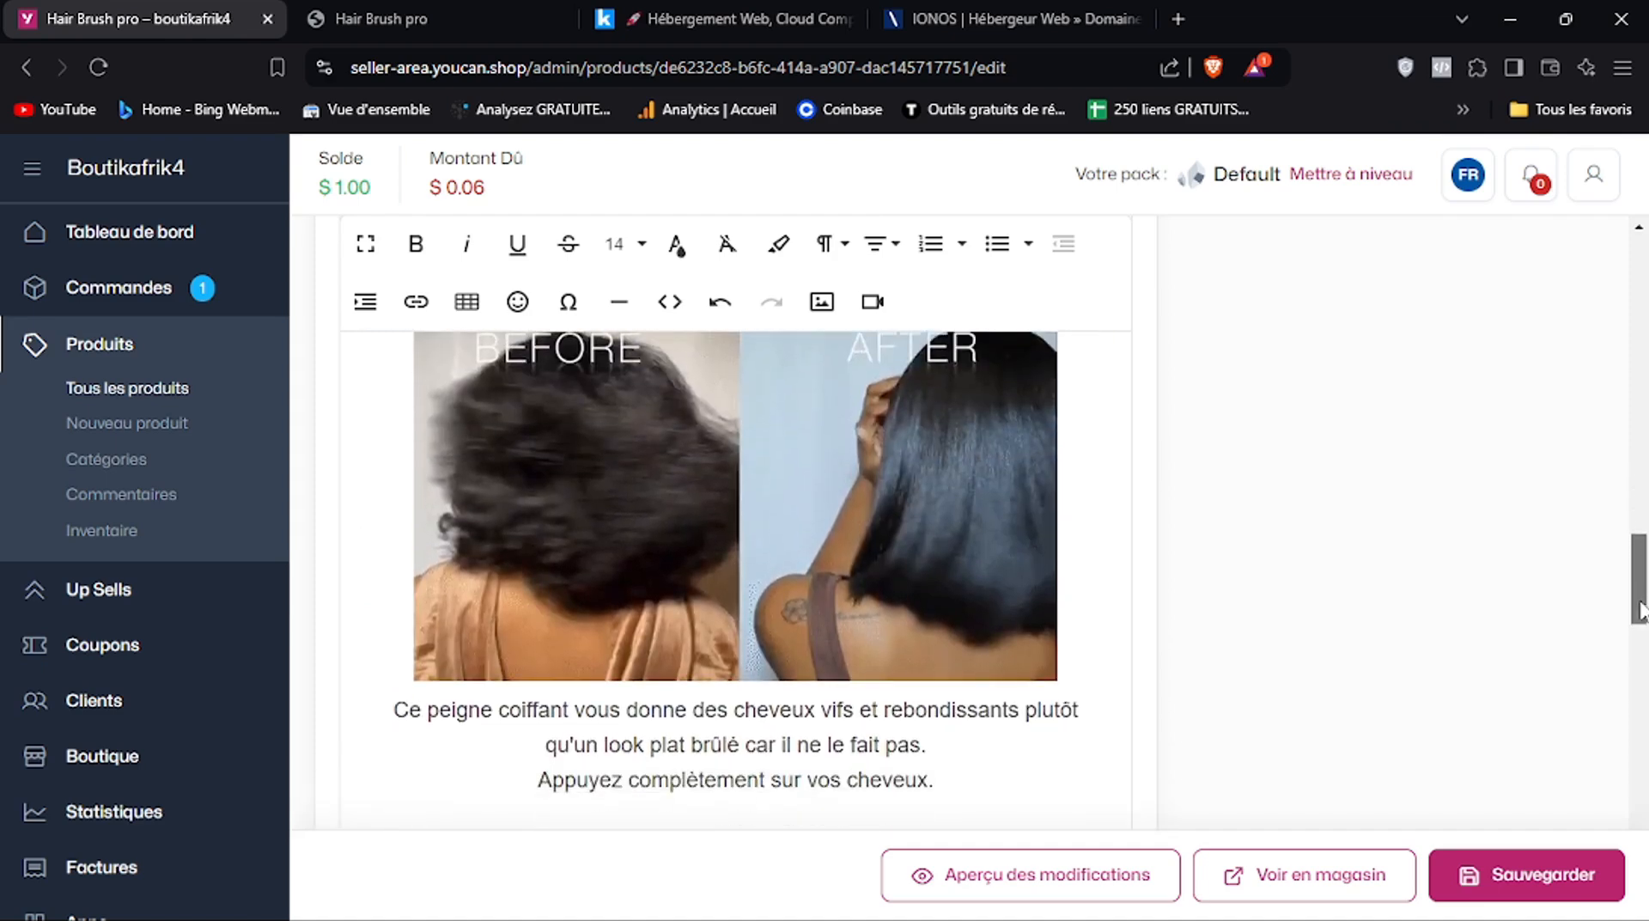
left_click_drag(403, 710, 918, 769)
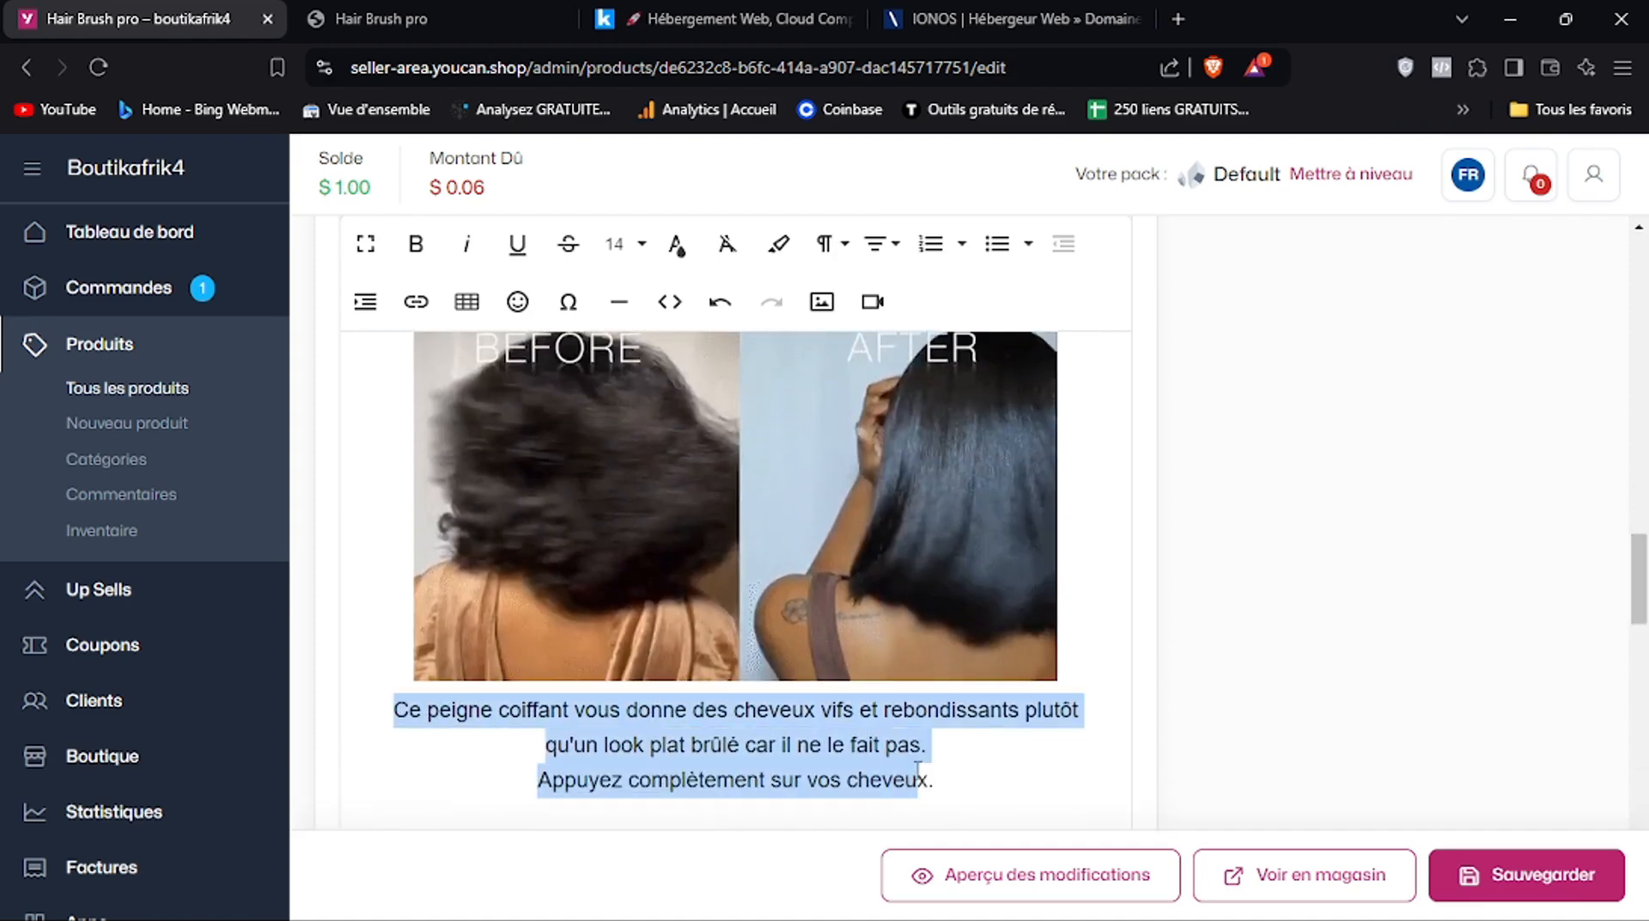
left_click(622, 245)
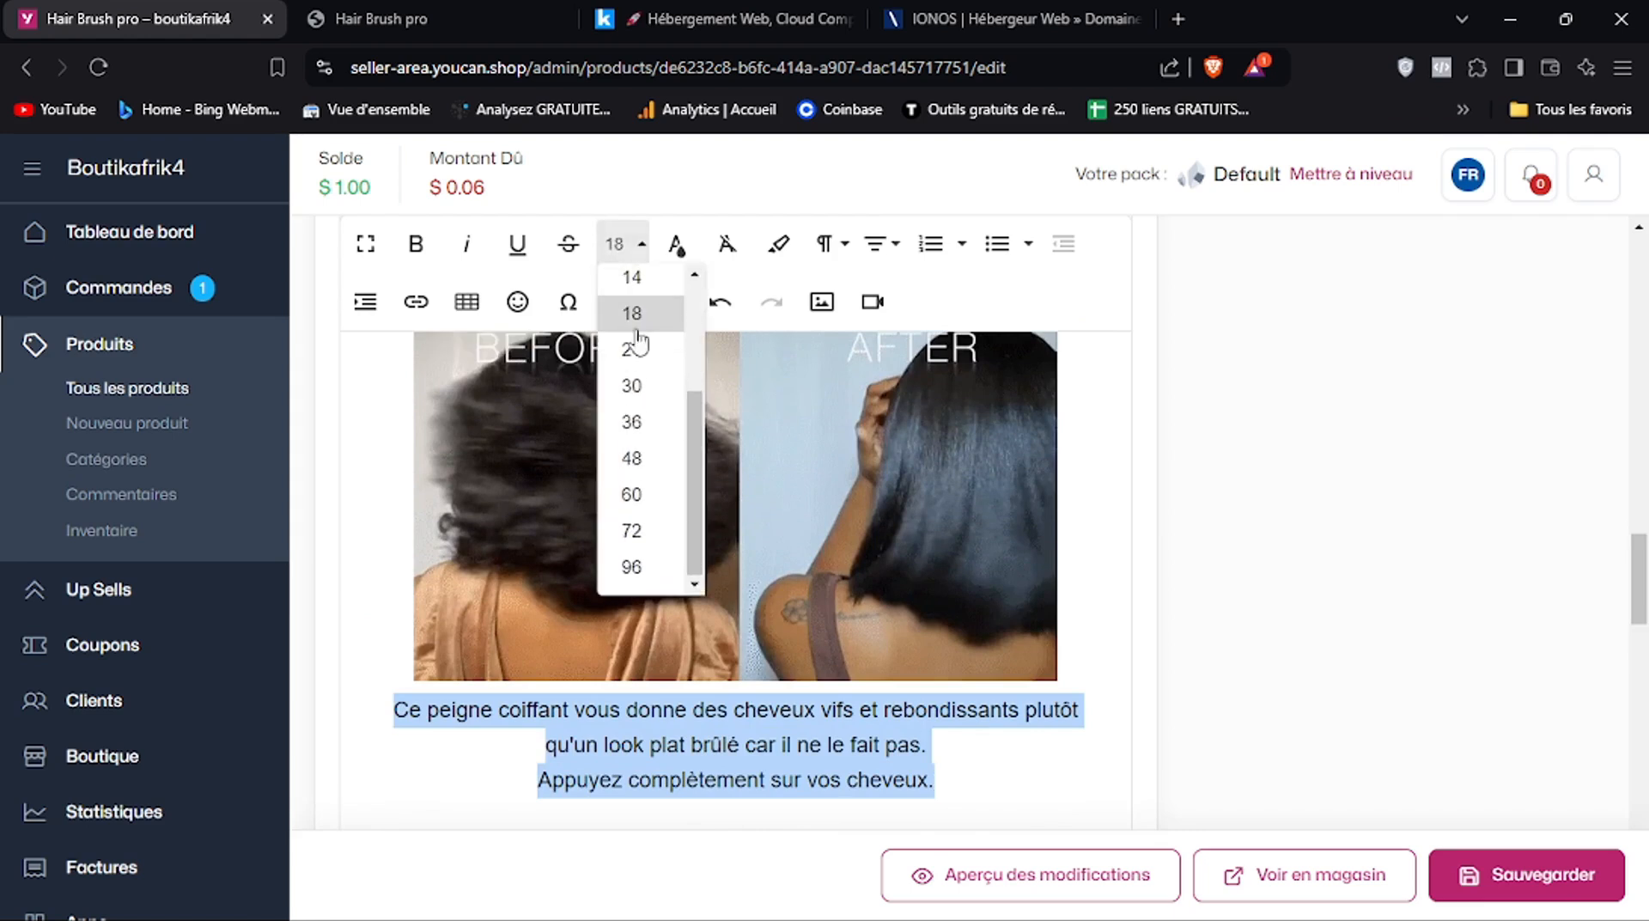
left_click(631, 279)
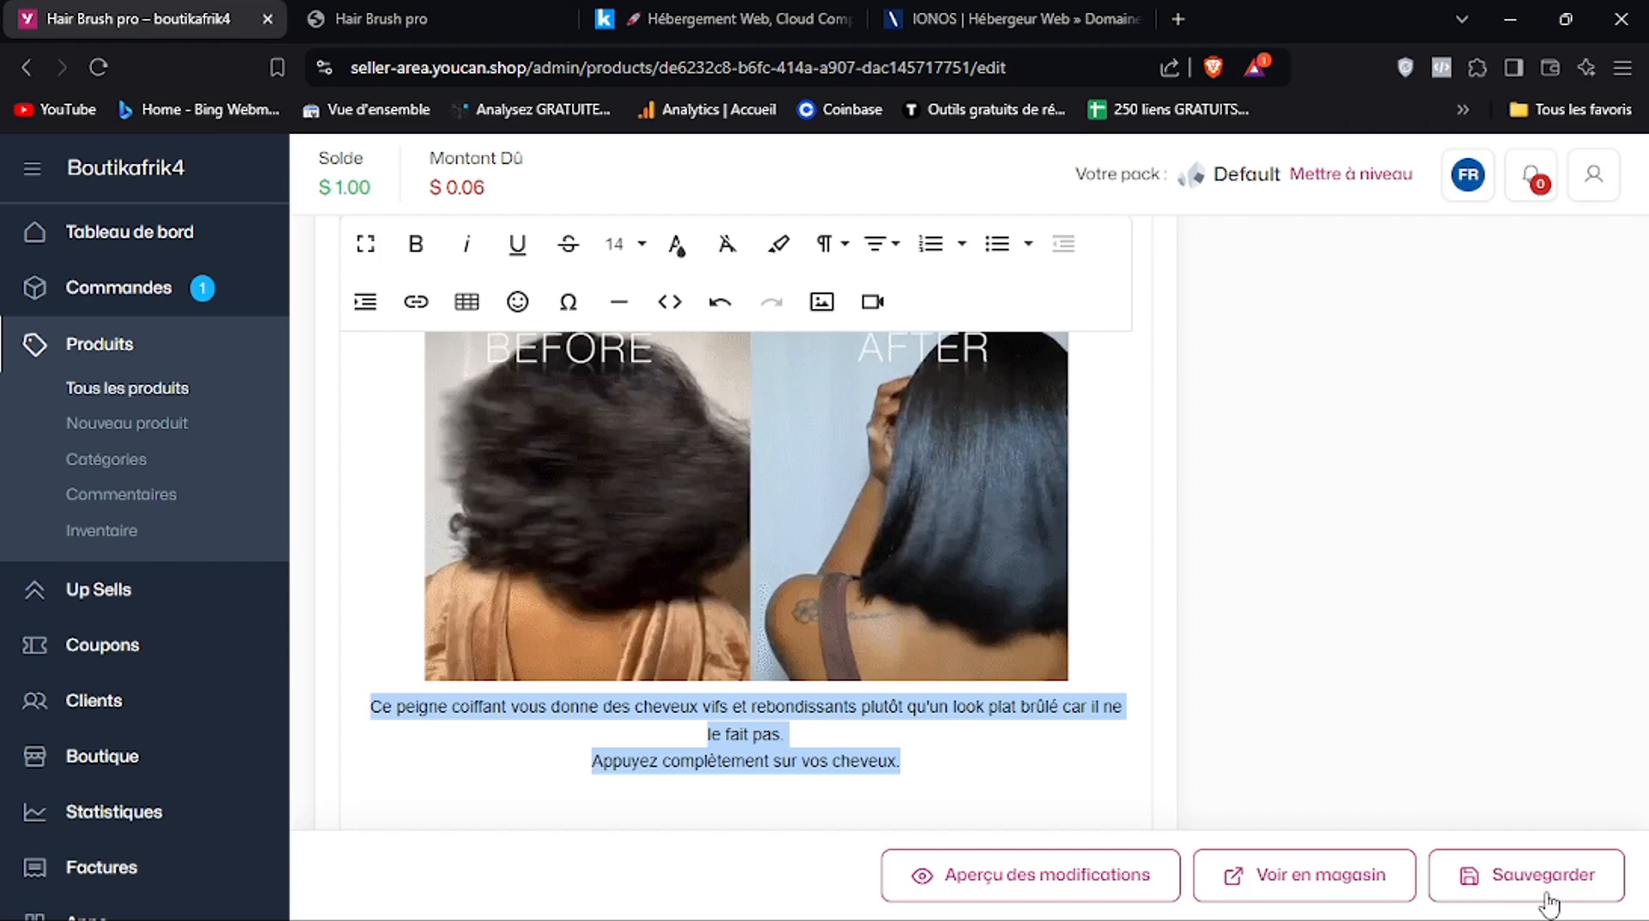
key("ctrl+s")
Reload the Hair Brush pro store page and check the description's headings, images and resized paragraphs
left_click(486, 38)
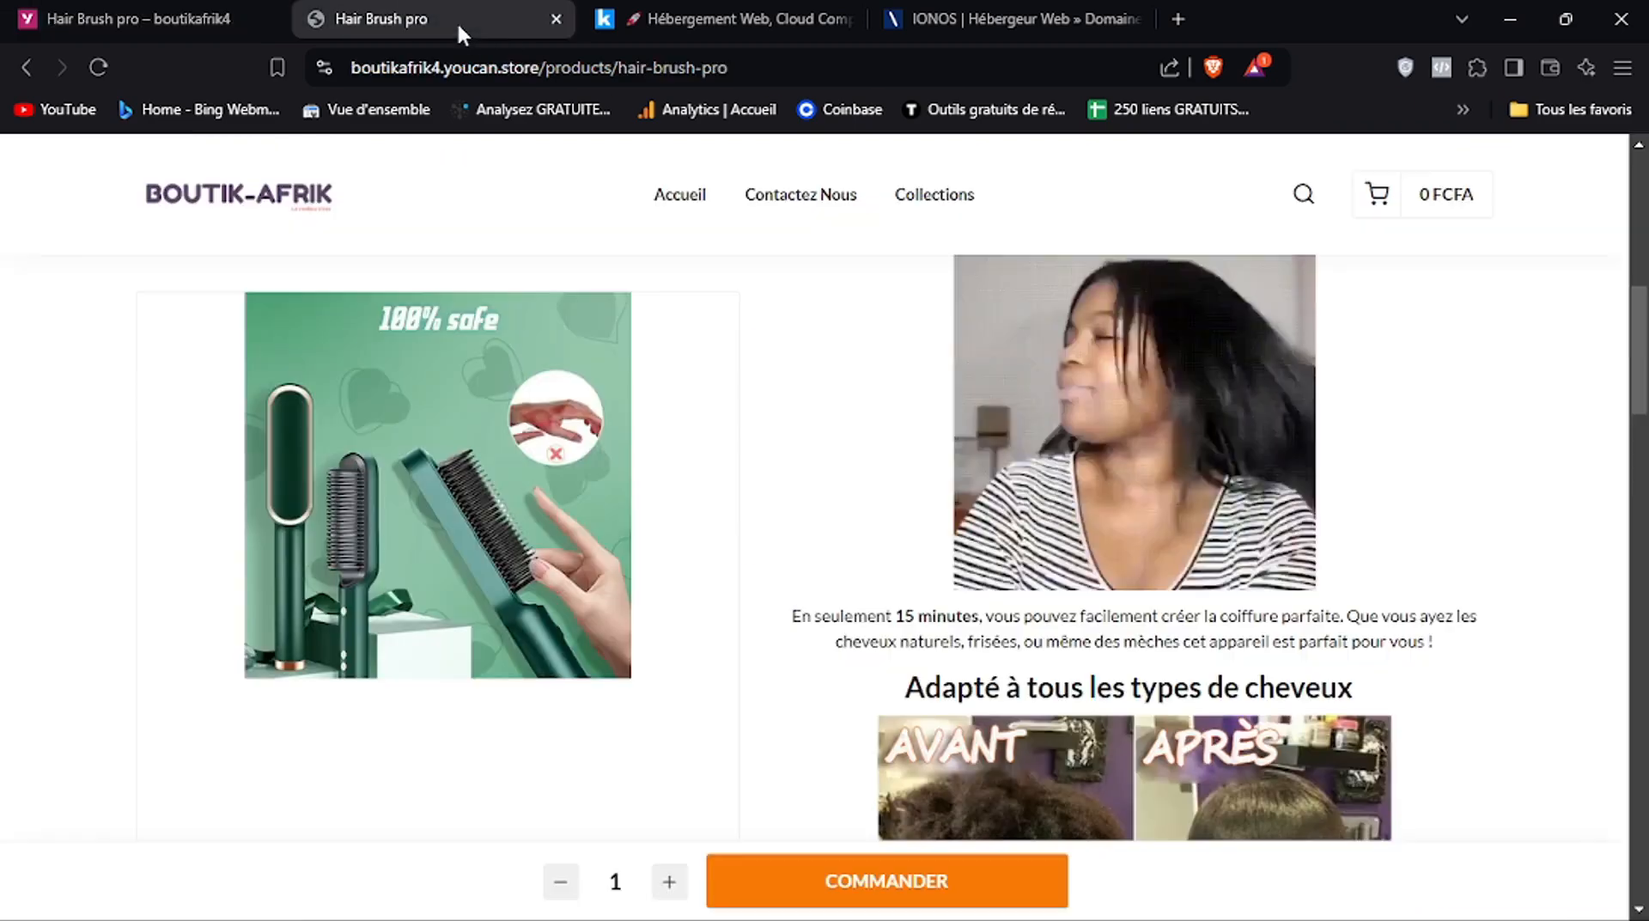
left_click(100, 67)
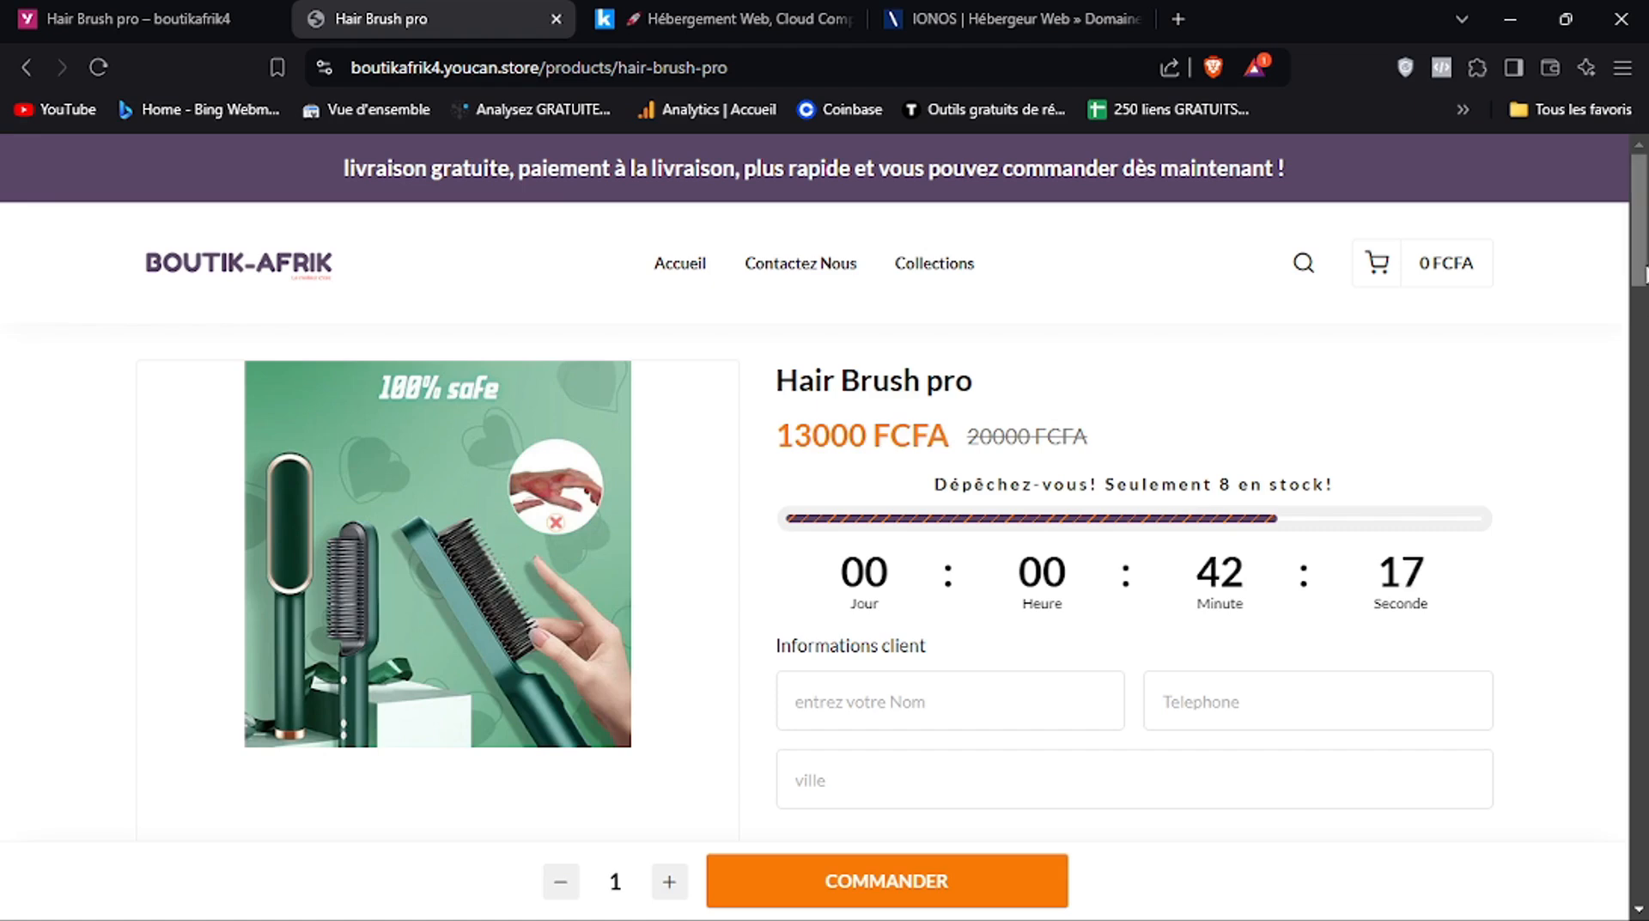
left_click_drag(1642, 273, 1644, 617)
left_click_drag(1643, 549, 1644, 617)
scroll(1644, 447, "up", 5)
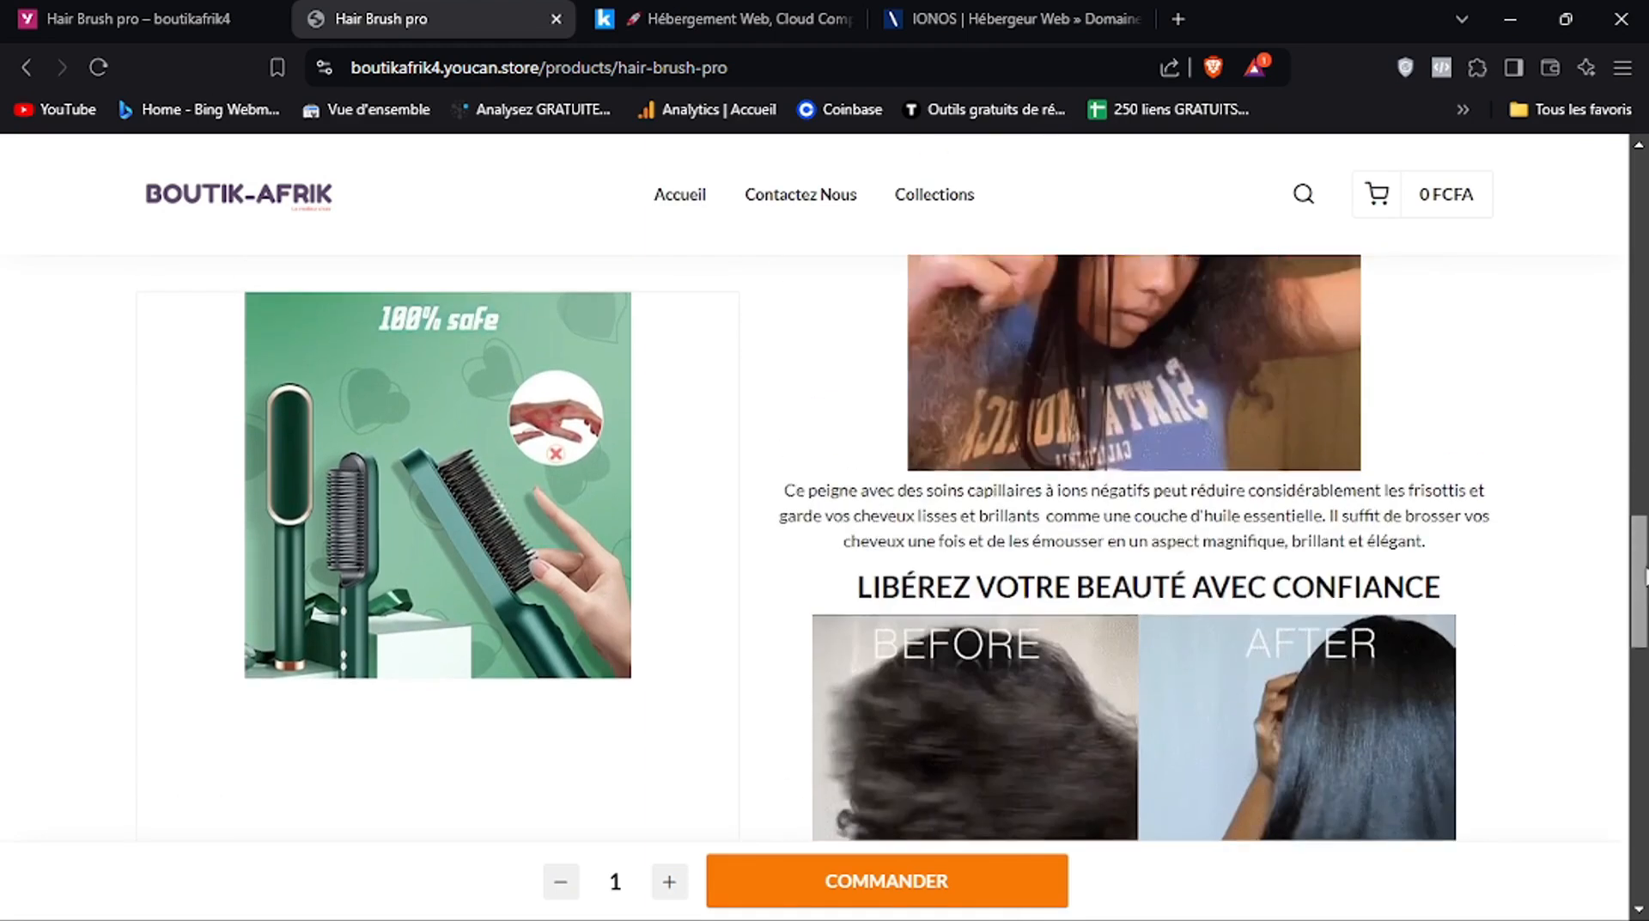
scroll(1645, 447, "up", 12)
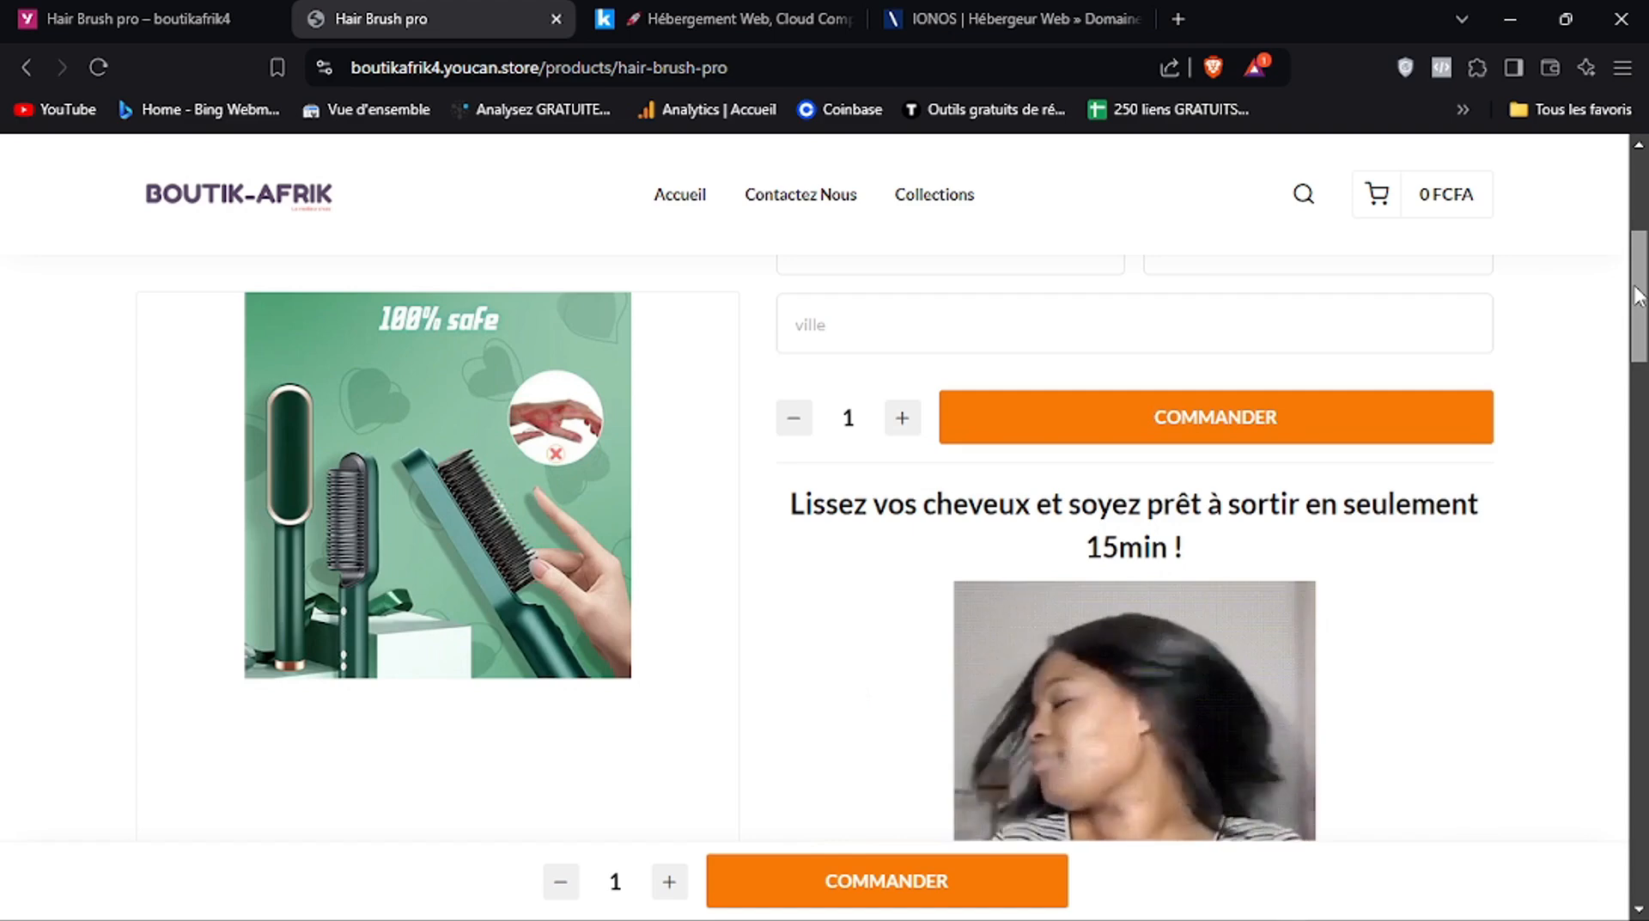
left_click_drag(1640, 322, 1642, 335)
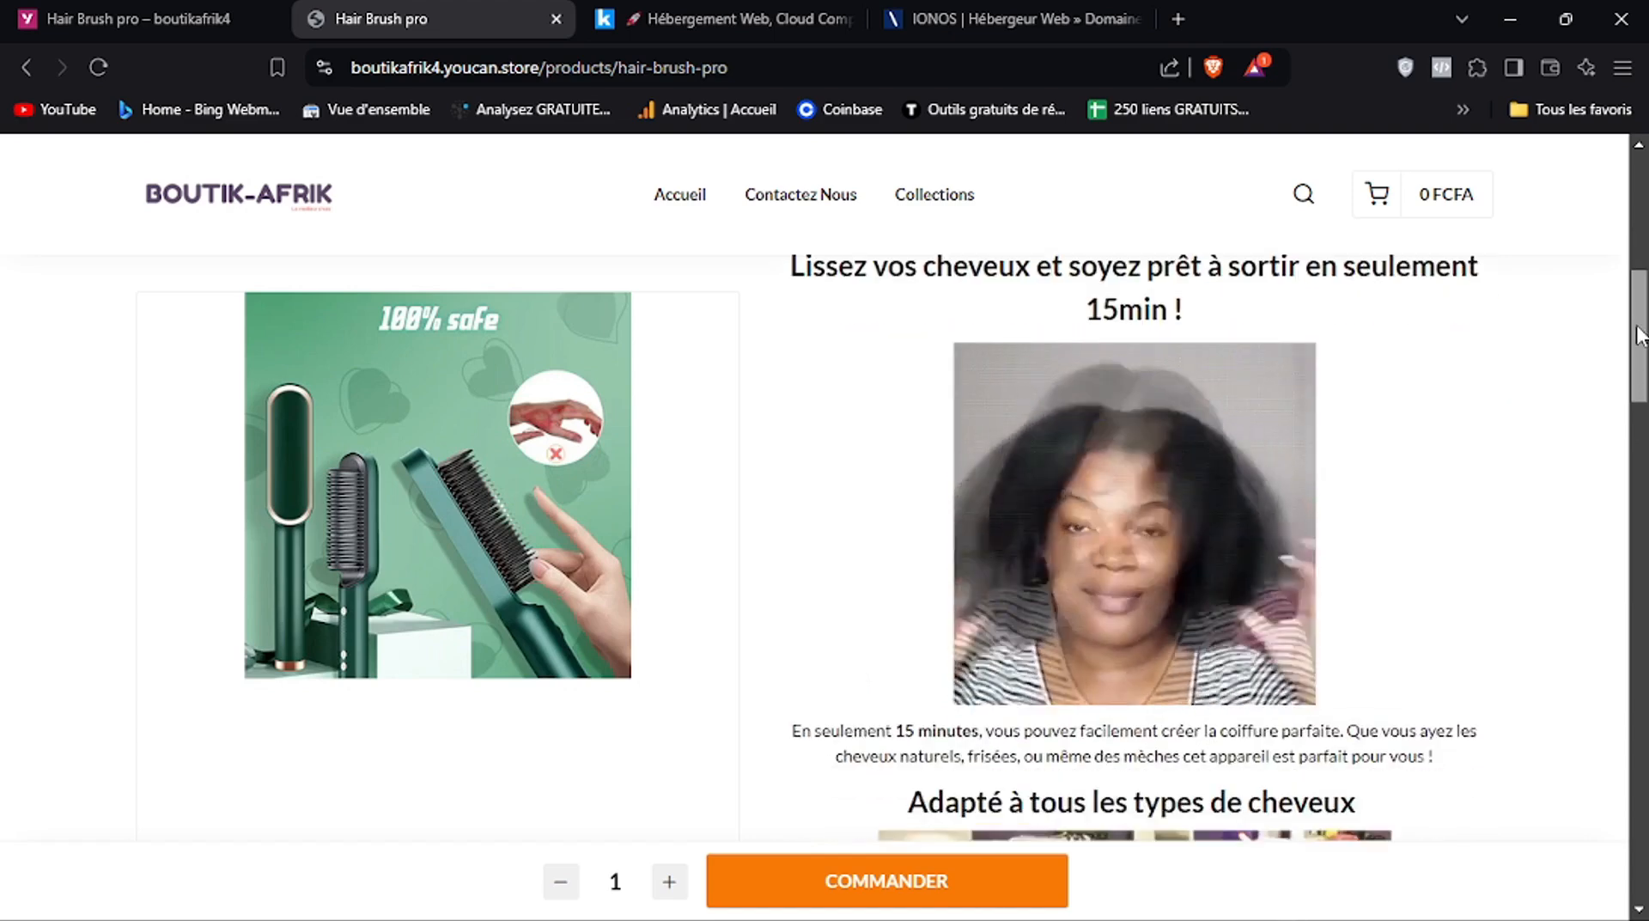
Return to the Hair Brush pro product editor, check the Commentaires setting in the advanced options, and save the product
left_click_drag(1641, 335, 1641, 185)
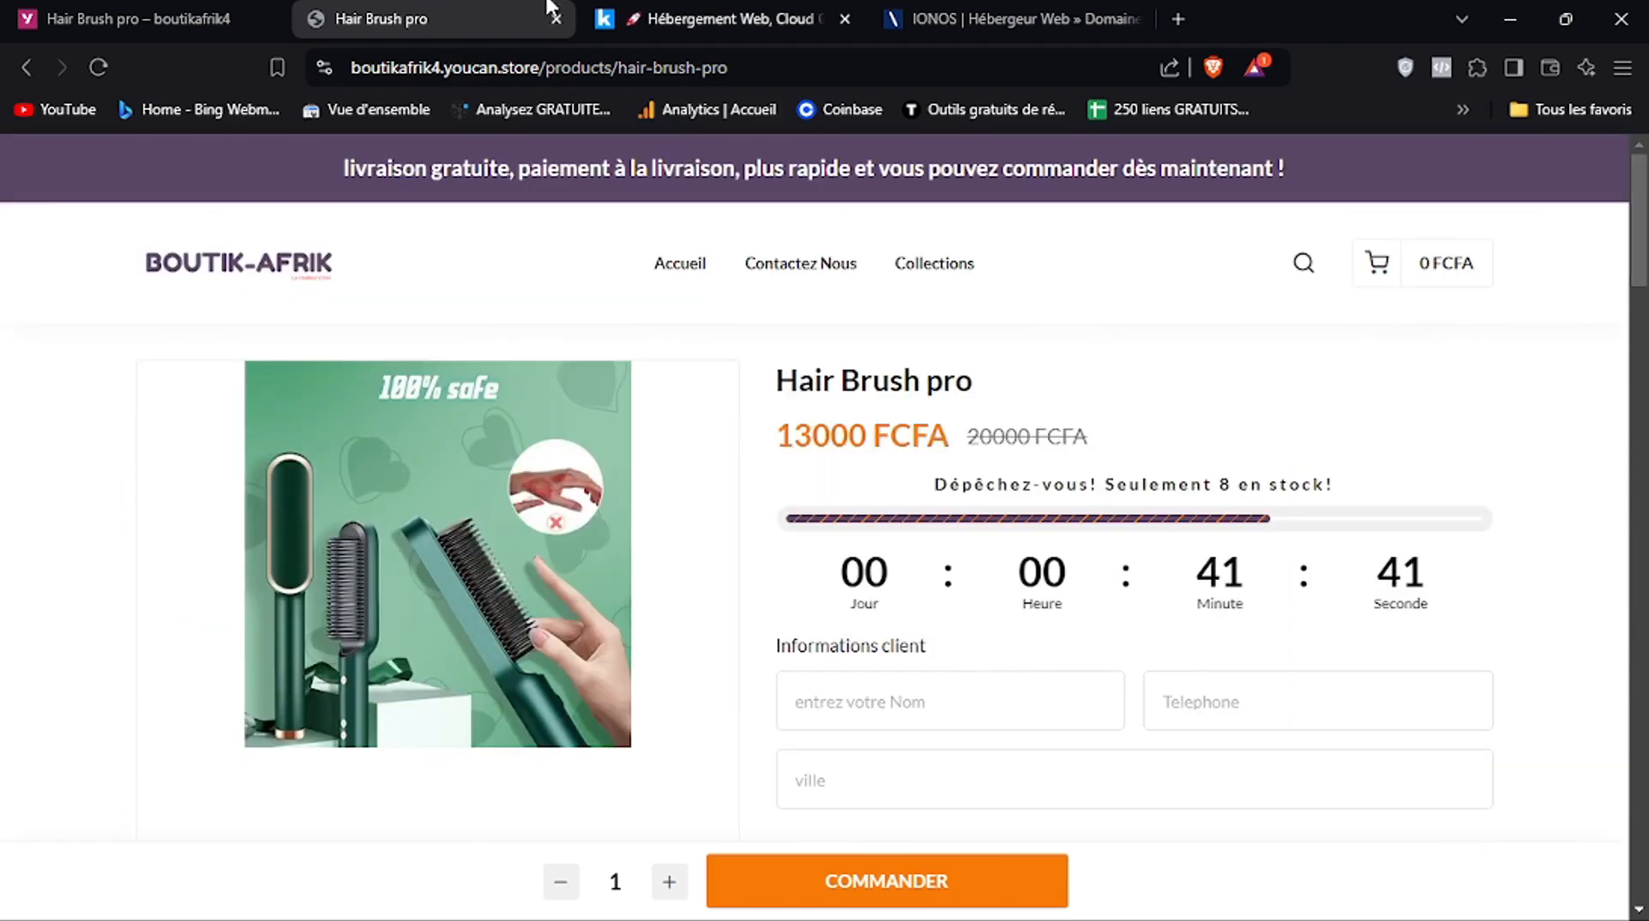
left_click(225, 17)
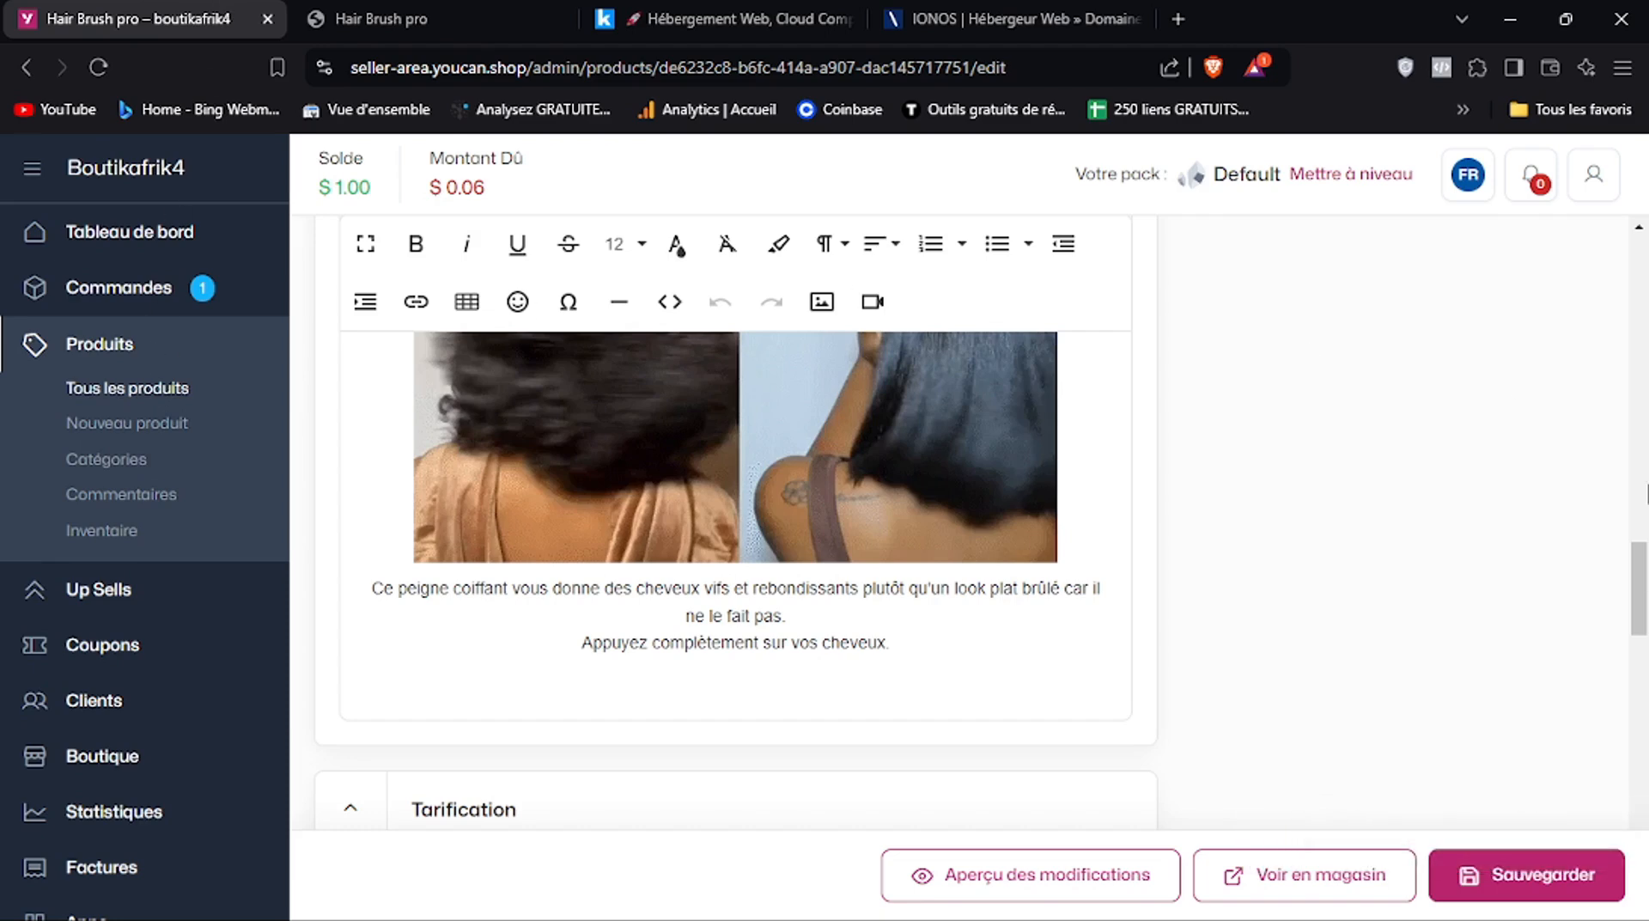
left_click_drag(1641, 592, 1644, 757)
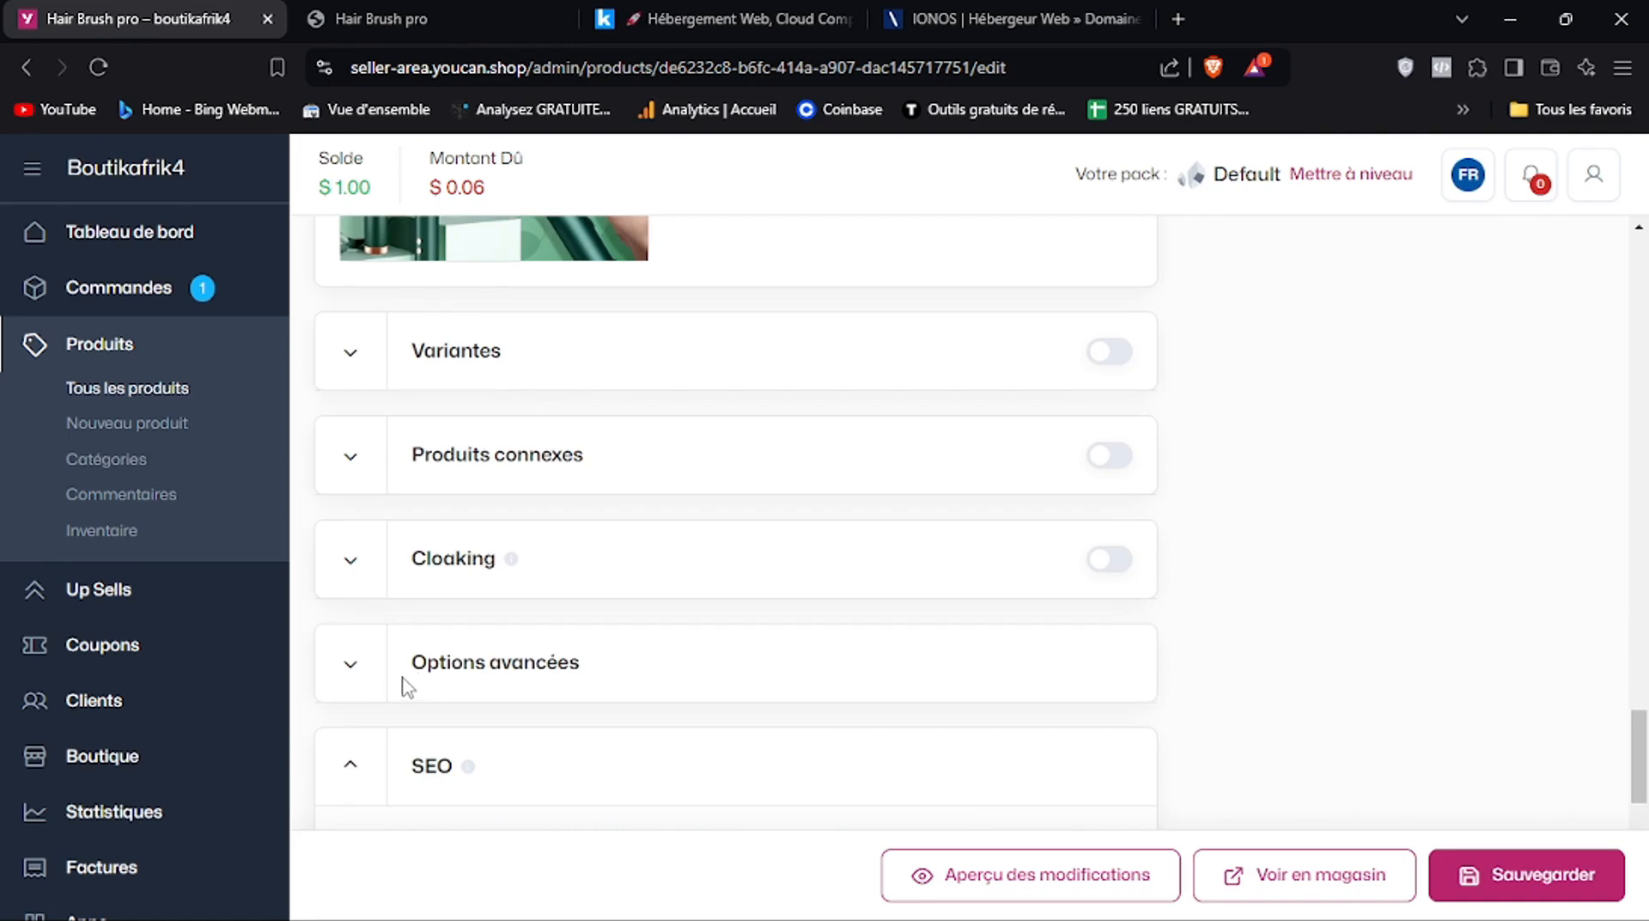
left_click(347, 675)
left_click_drag(1641, 566, 1642, 705)
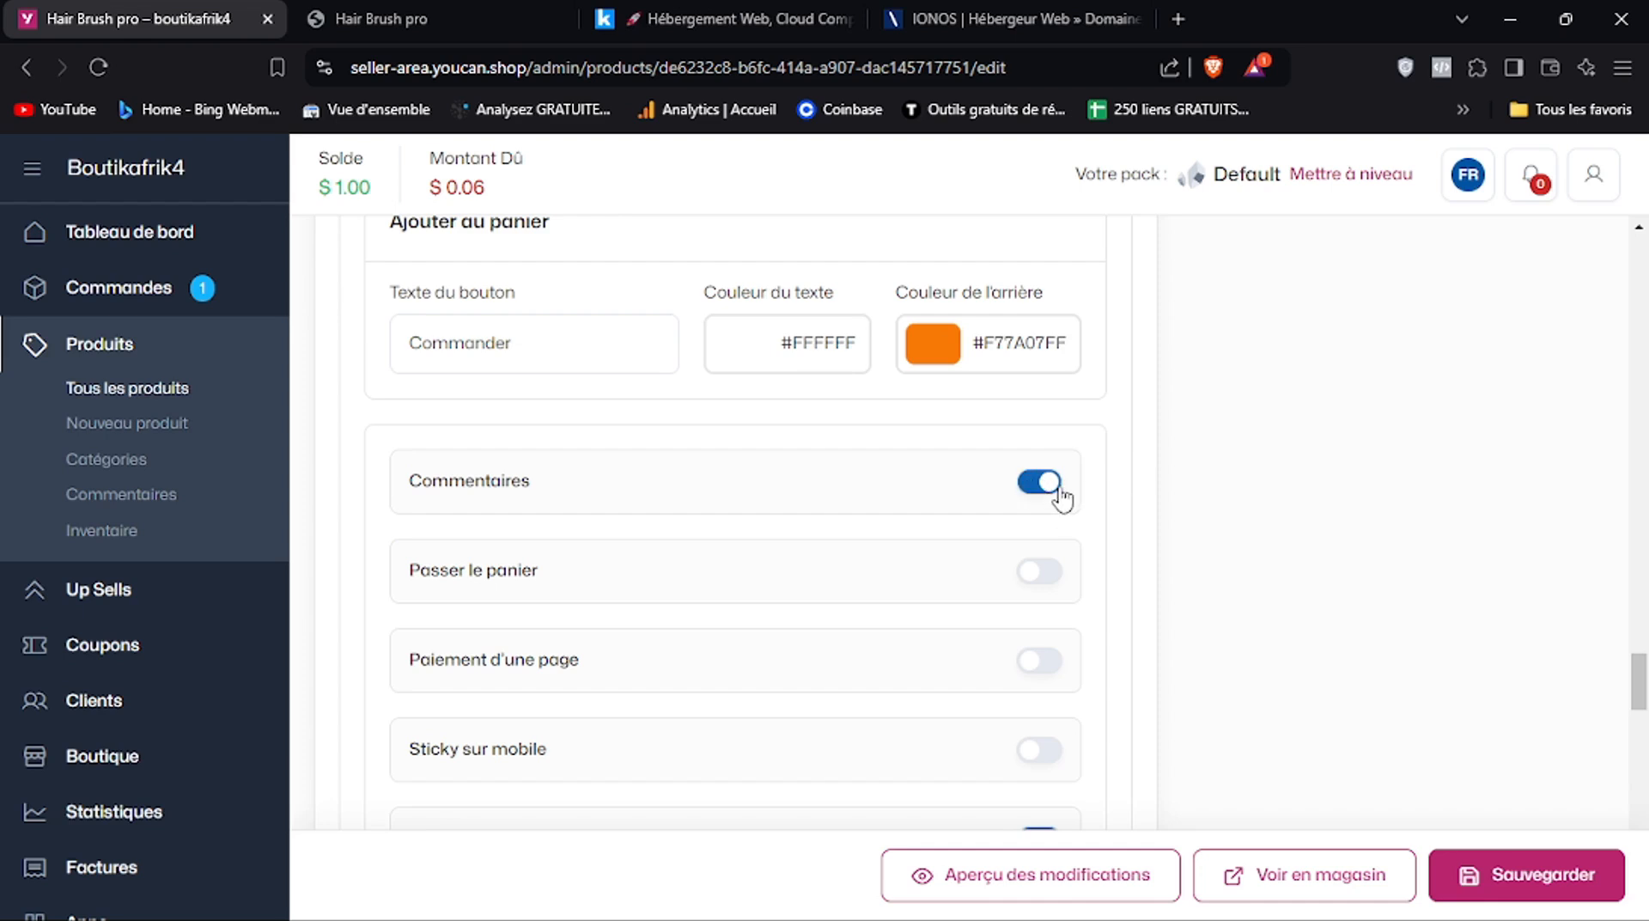
left_click(1537, 874)
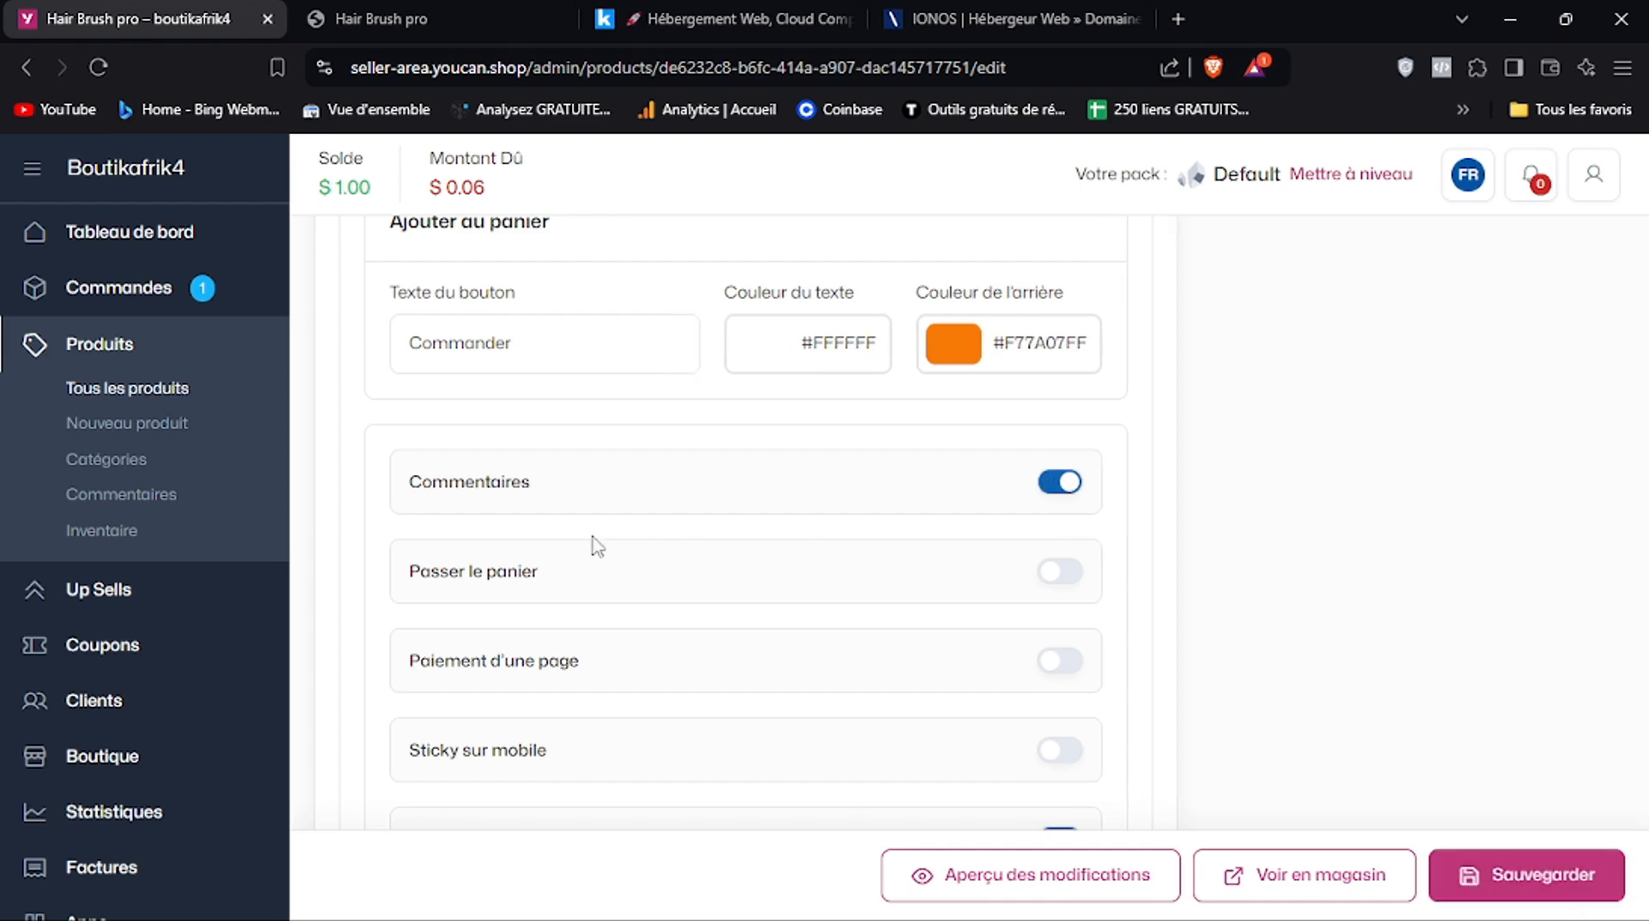
Create a review for Hair Brush pro with first name "Anonyme 2", a five-star rating and the description "super produit"
left_click(134, 494)
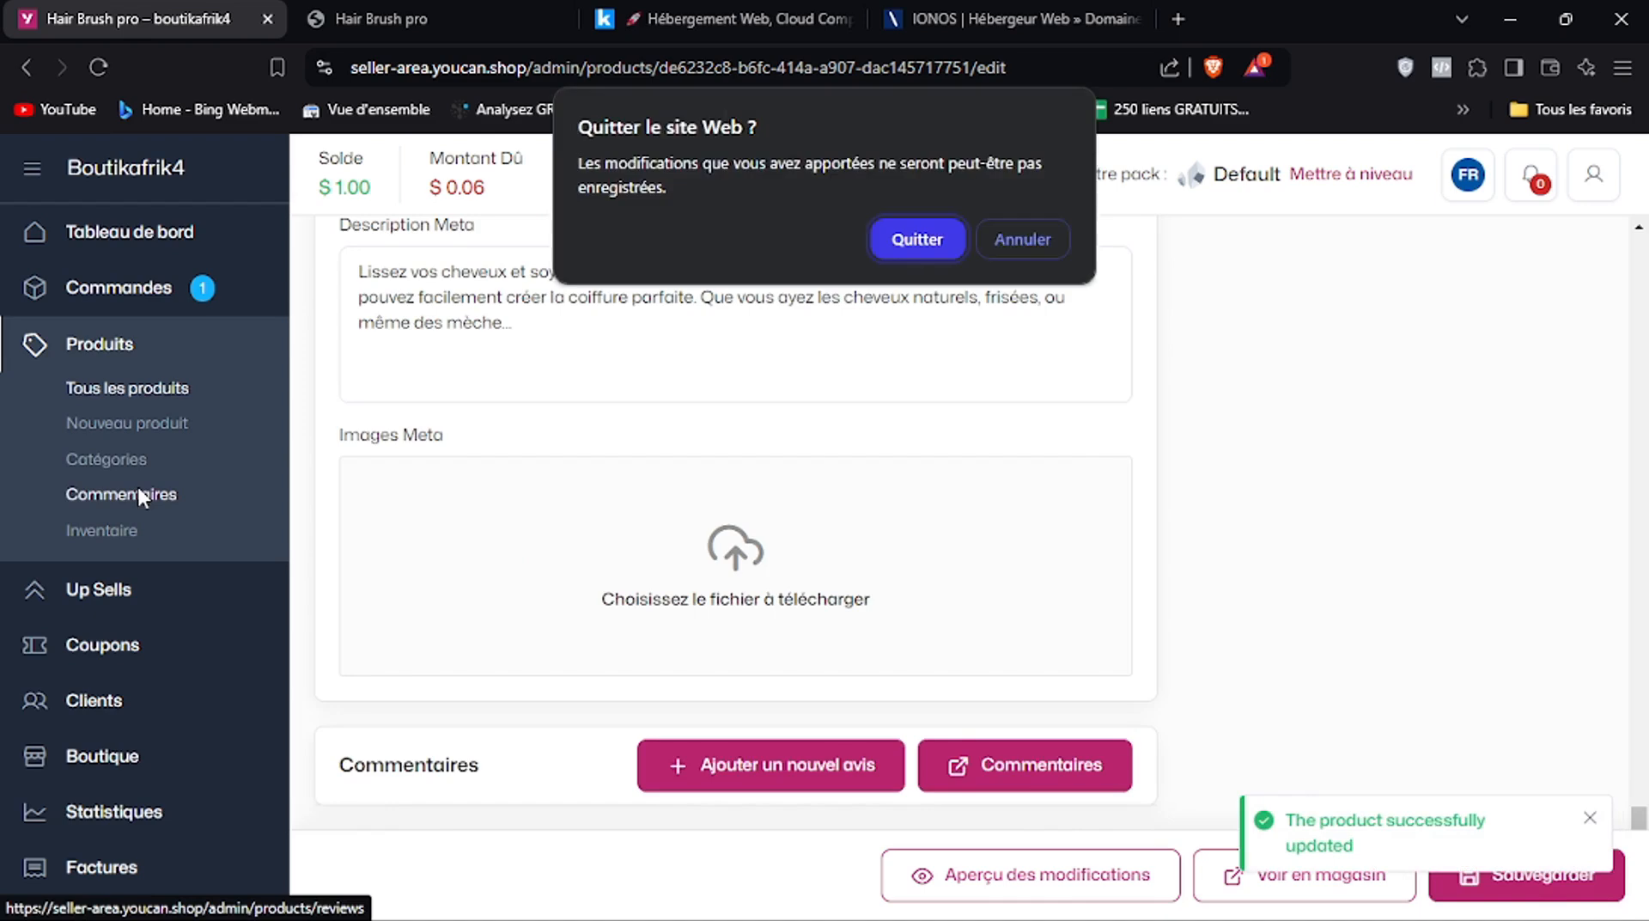
left_click(943, 240)
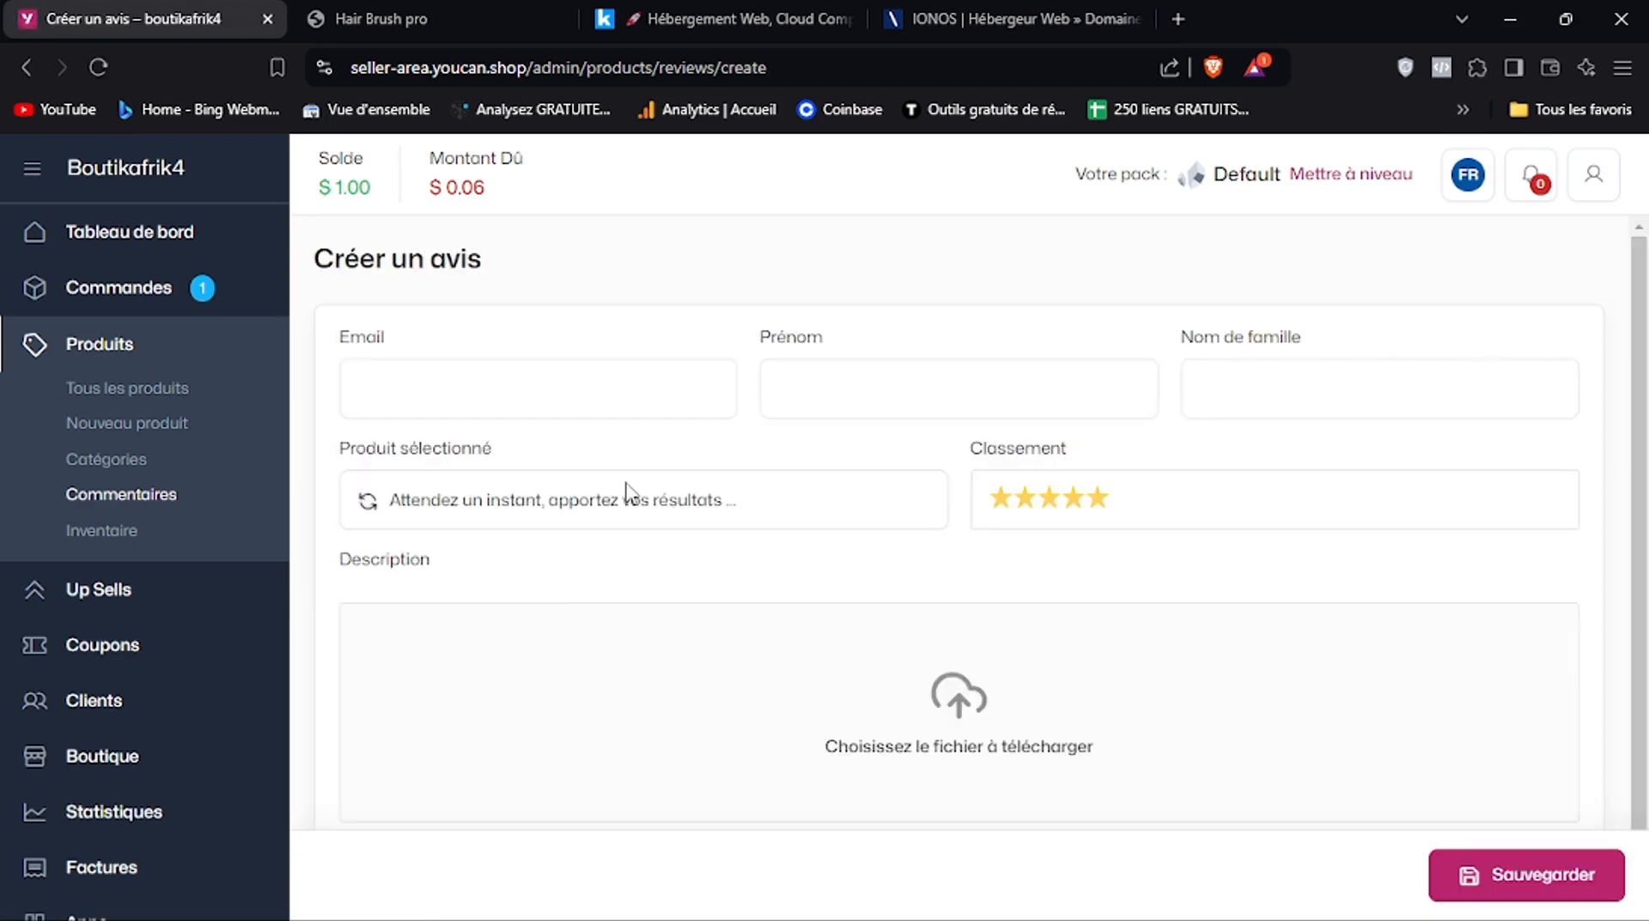
left_click(798, 395)
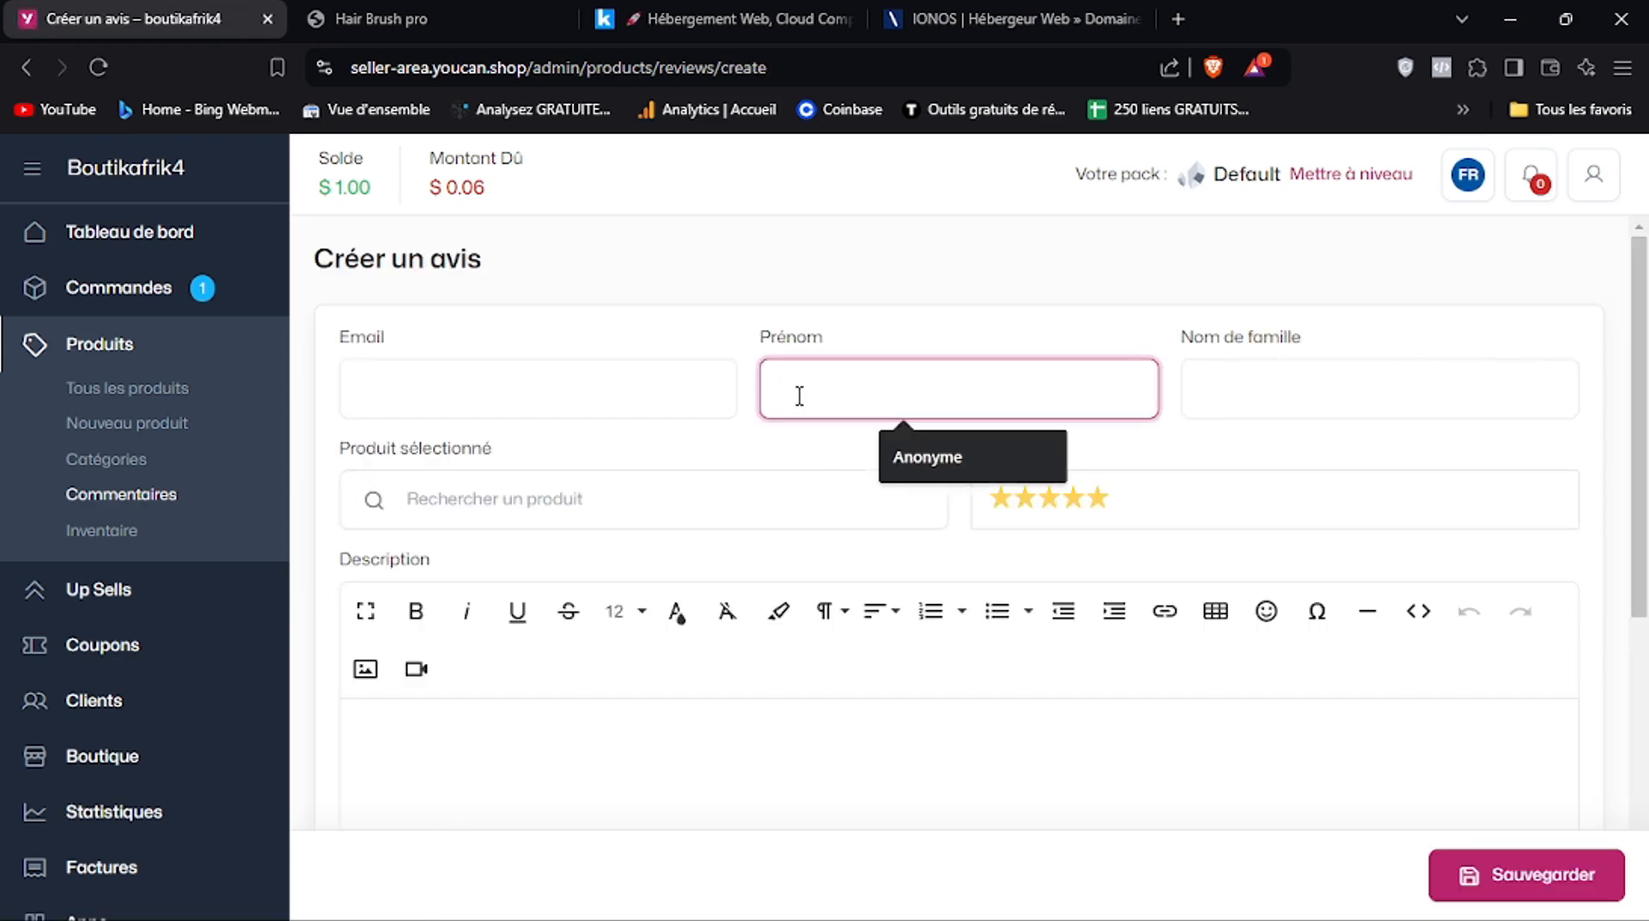
left_click(894, 457)
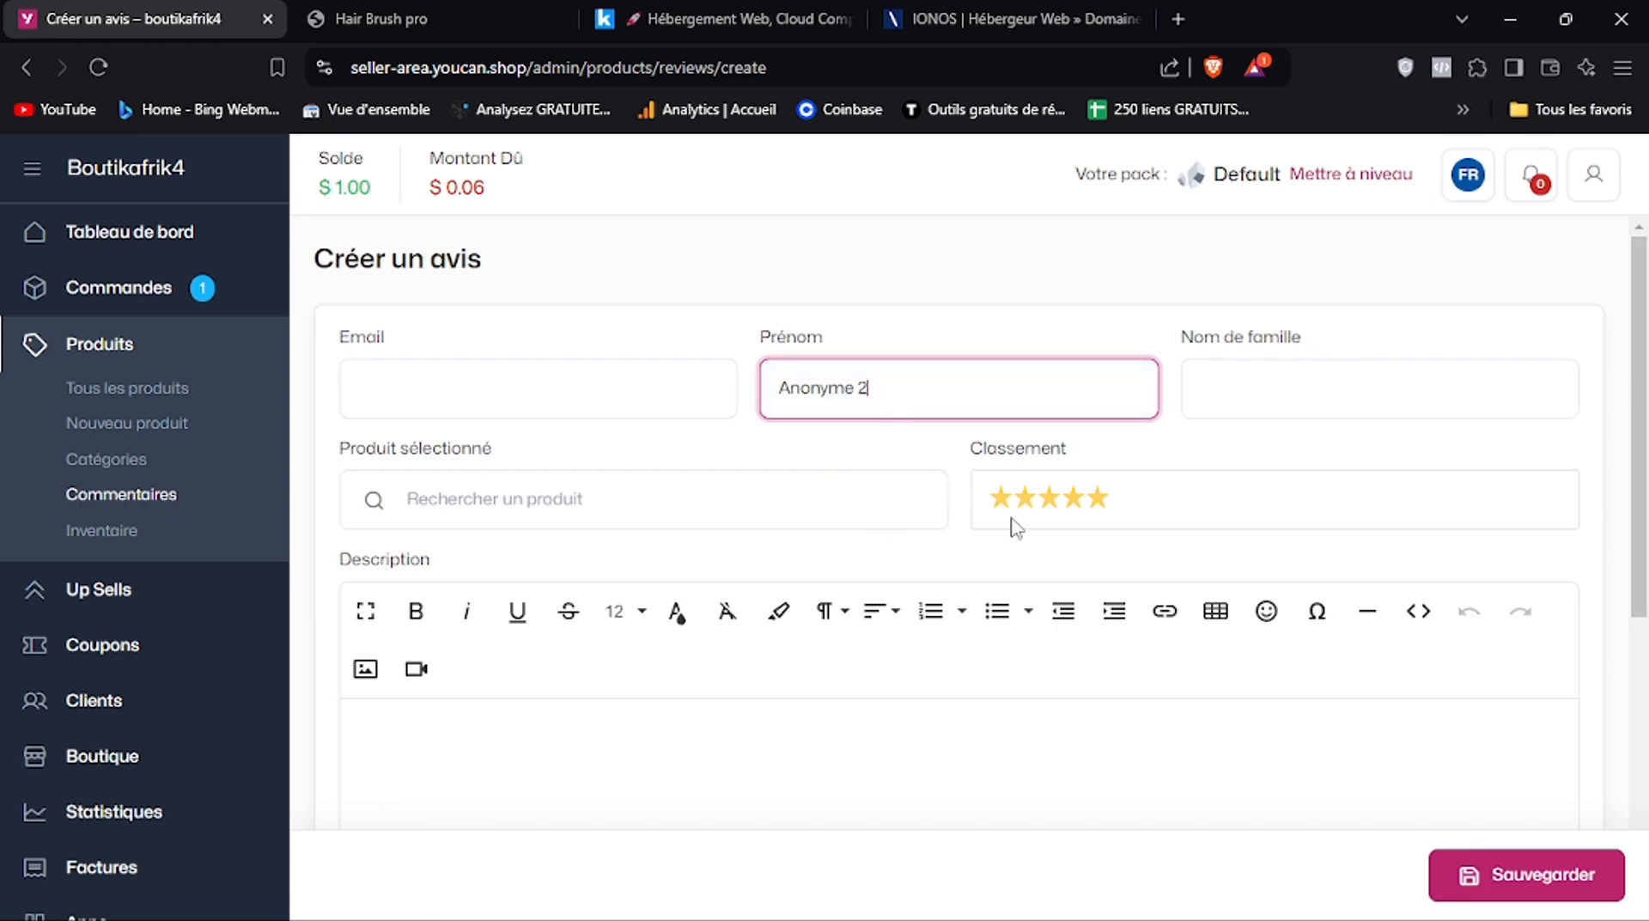
left_click(527, 513)
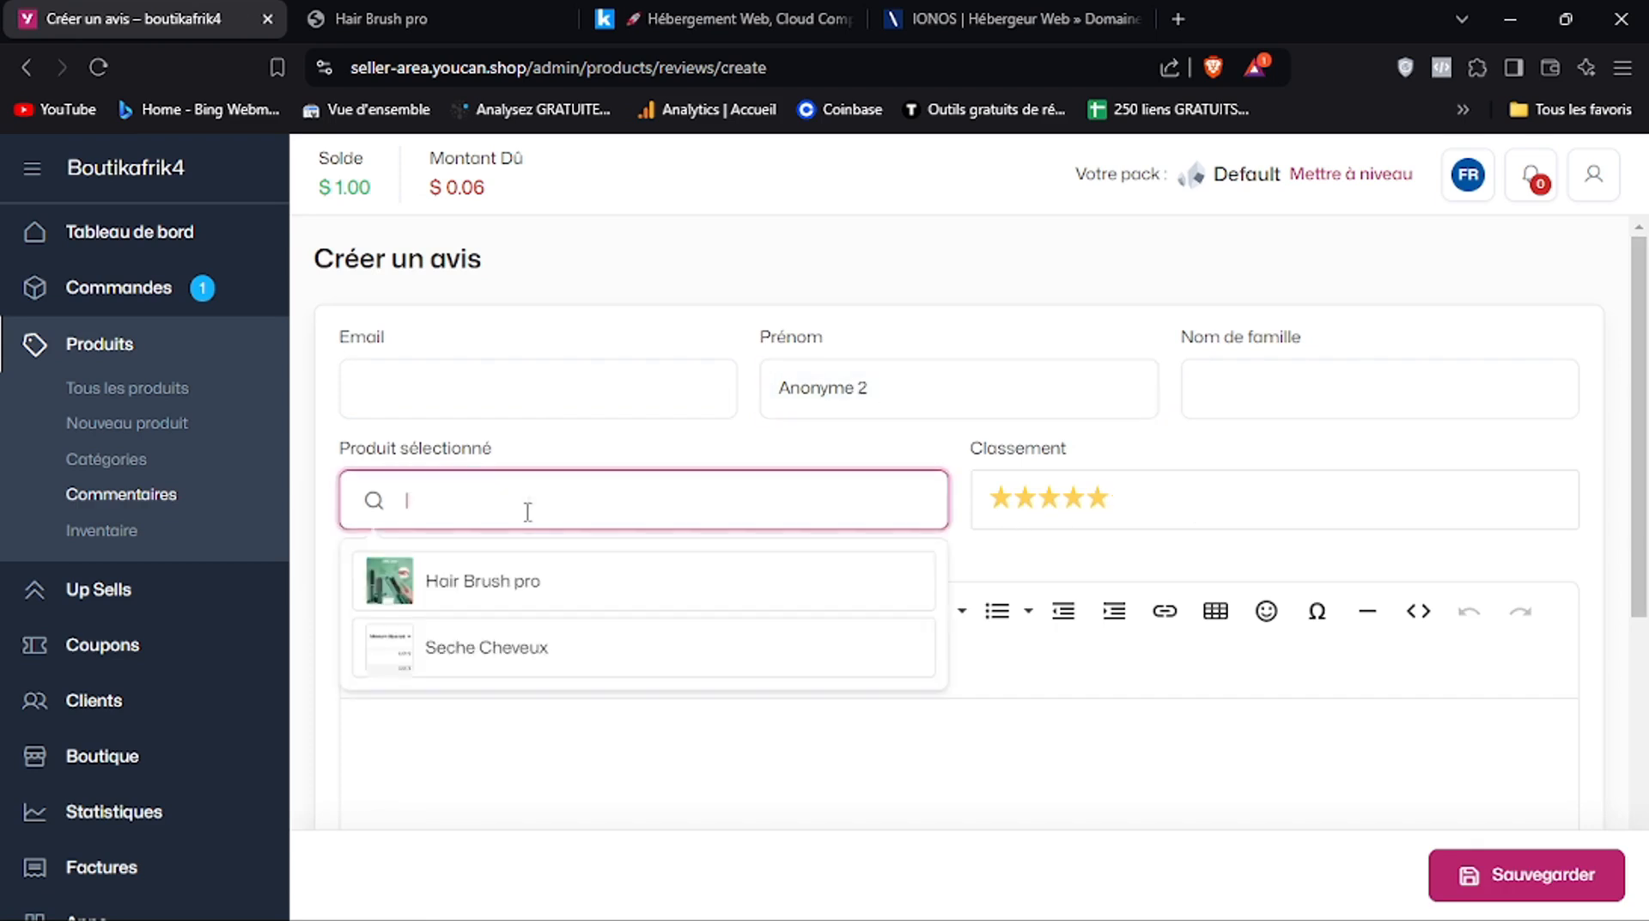
left_click(512, 599)
scroll(1641, 524, "down", 2)
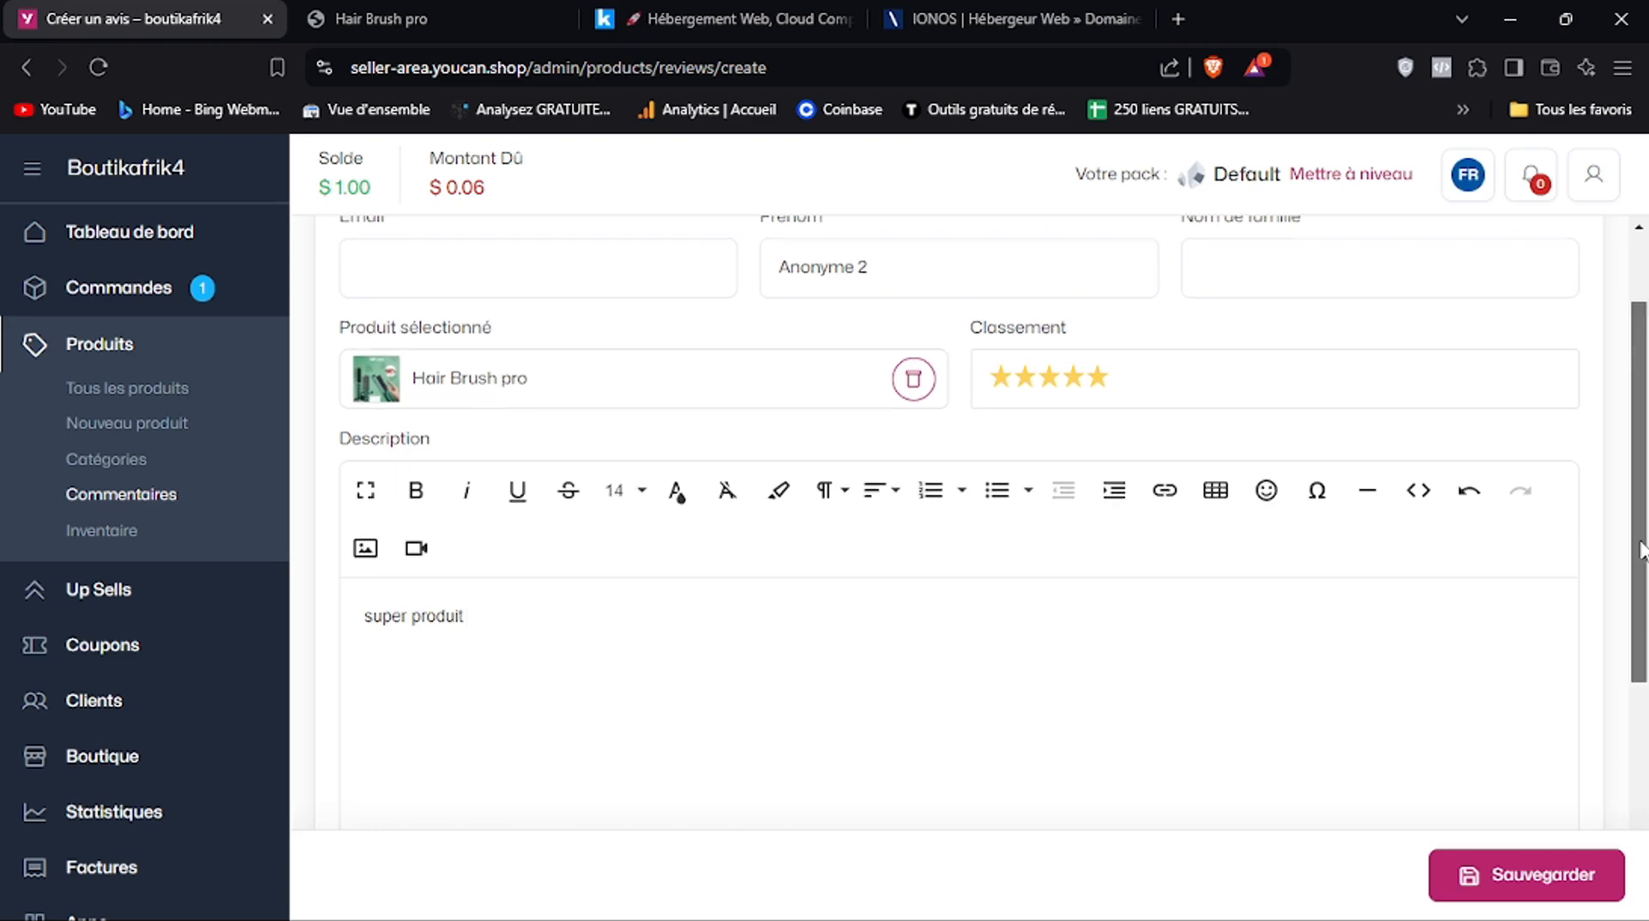
scroll(1632, 554, "down", 3)
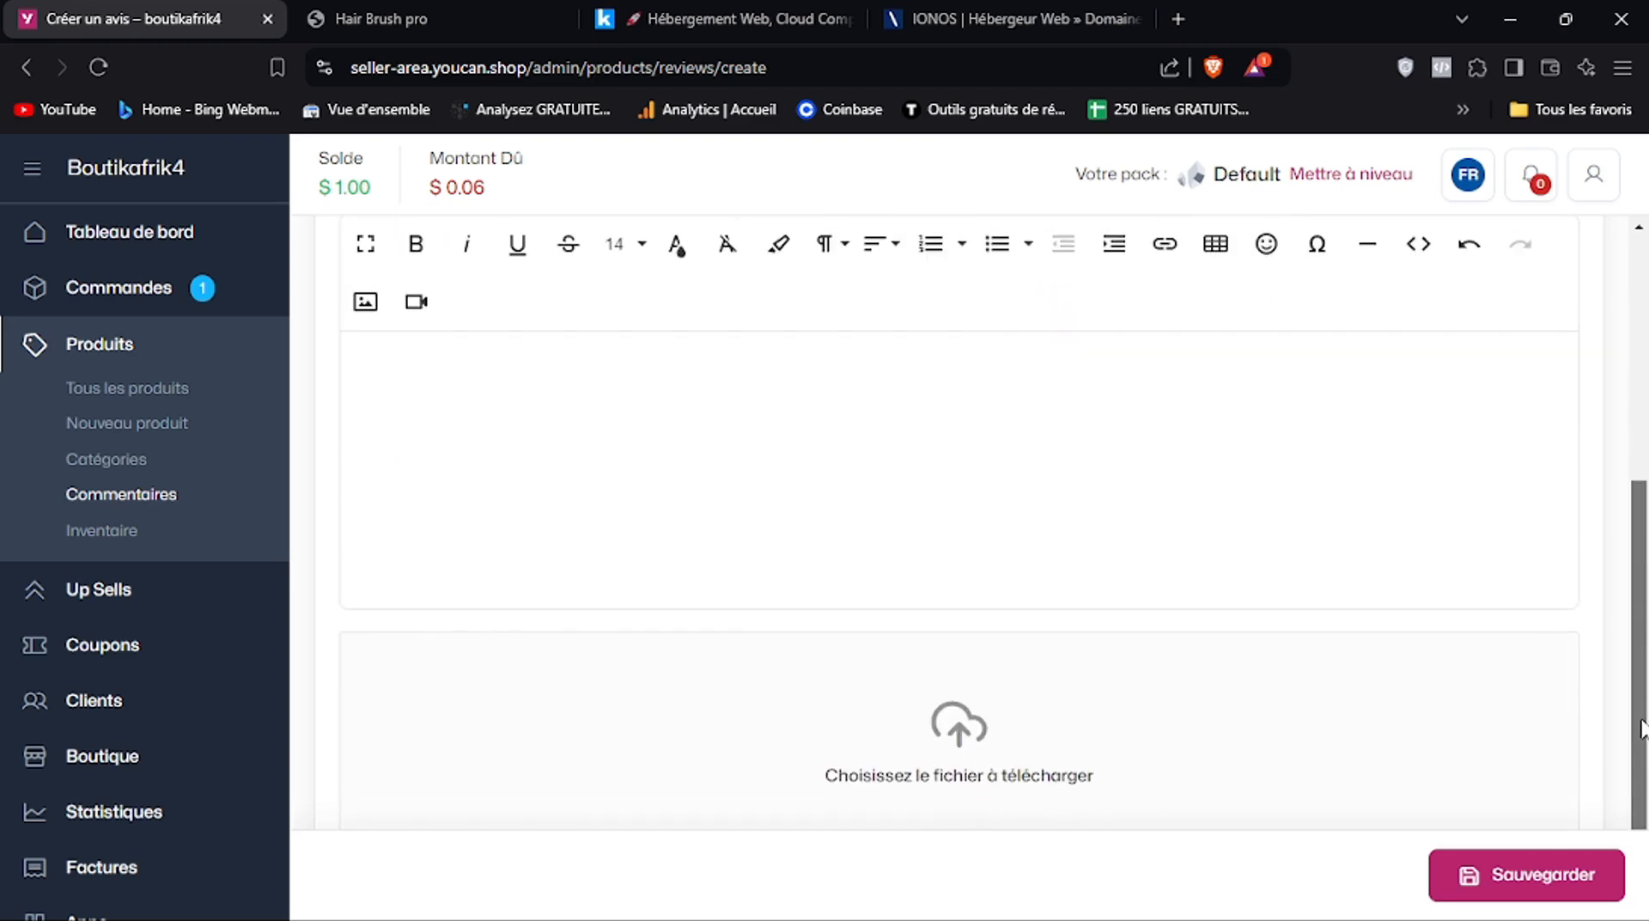
left_click(939, 782)
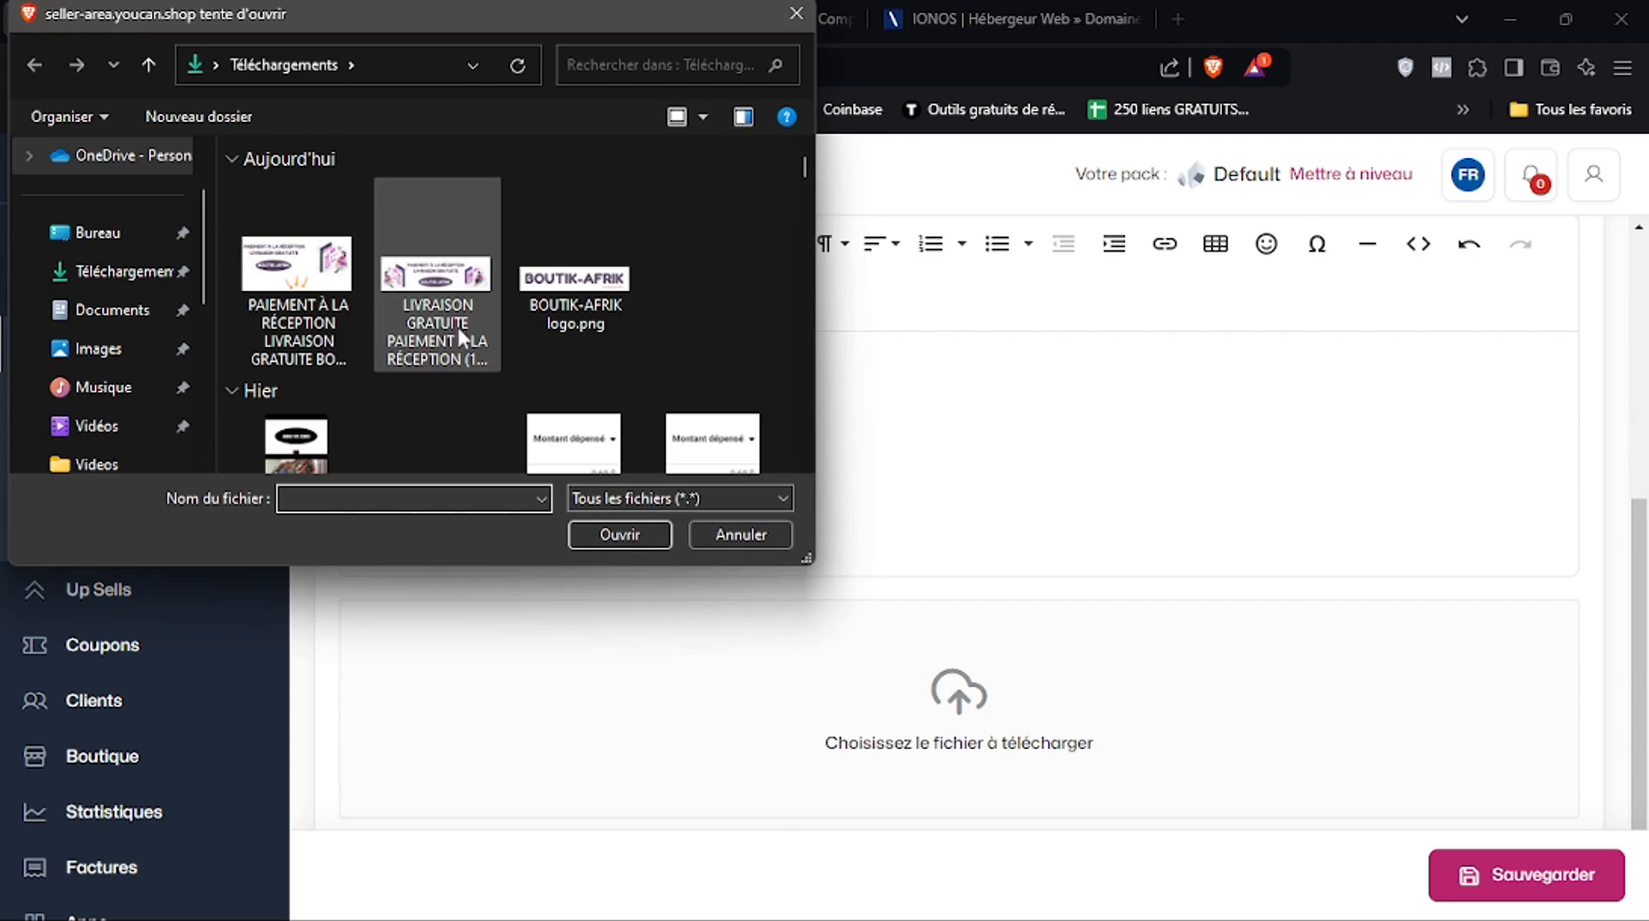
left_click(587, 459)
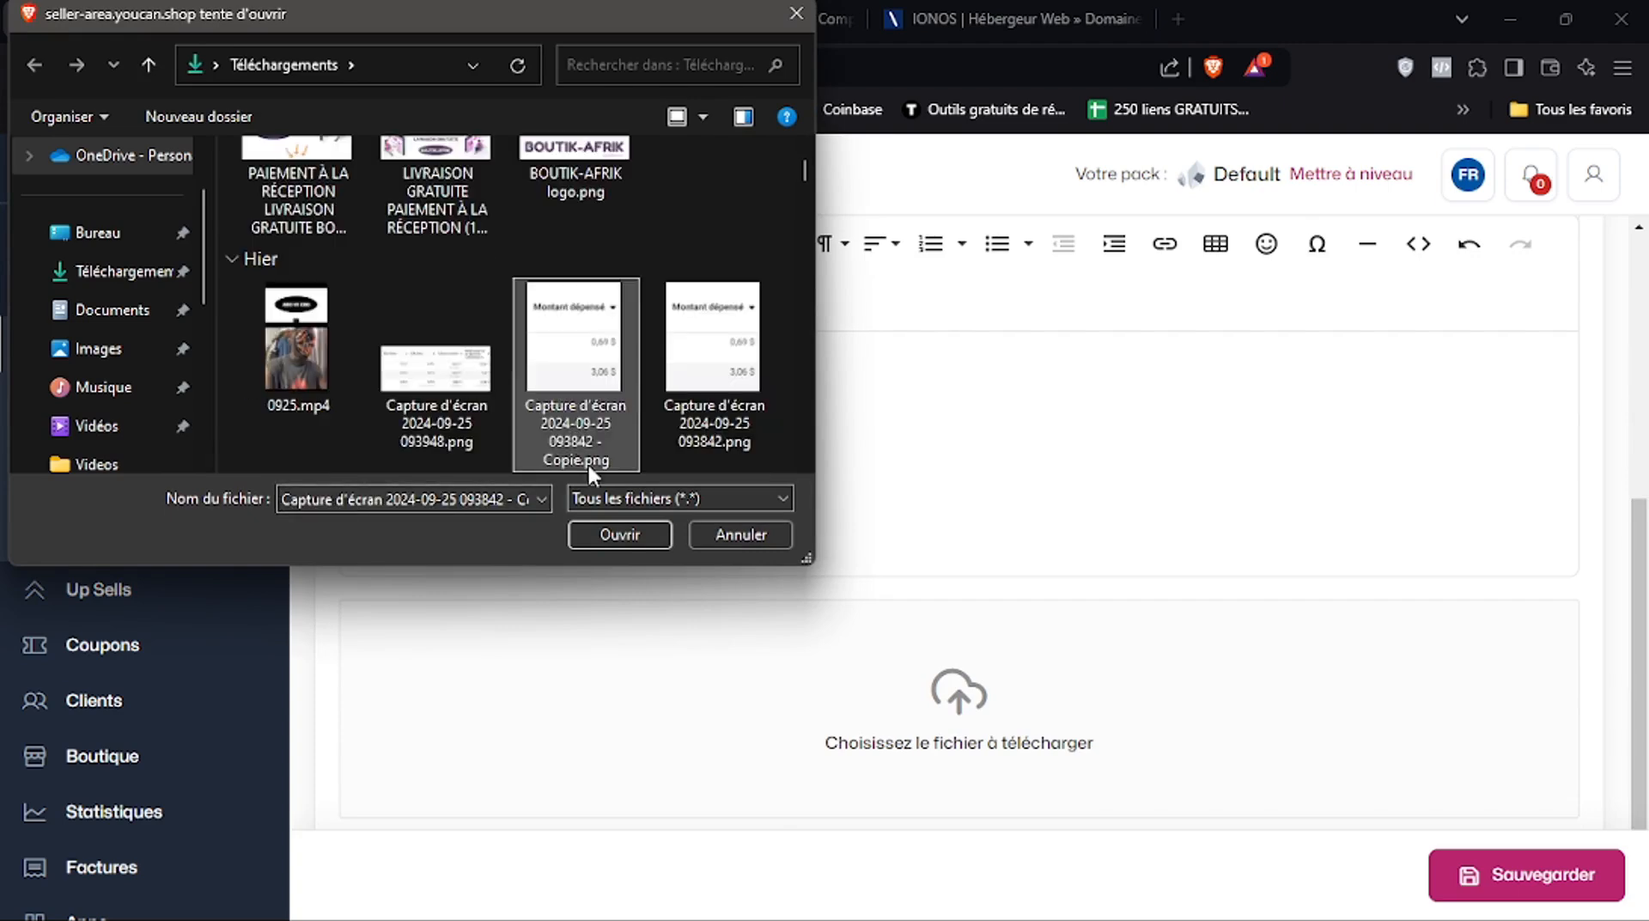
left_click(617, 536)
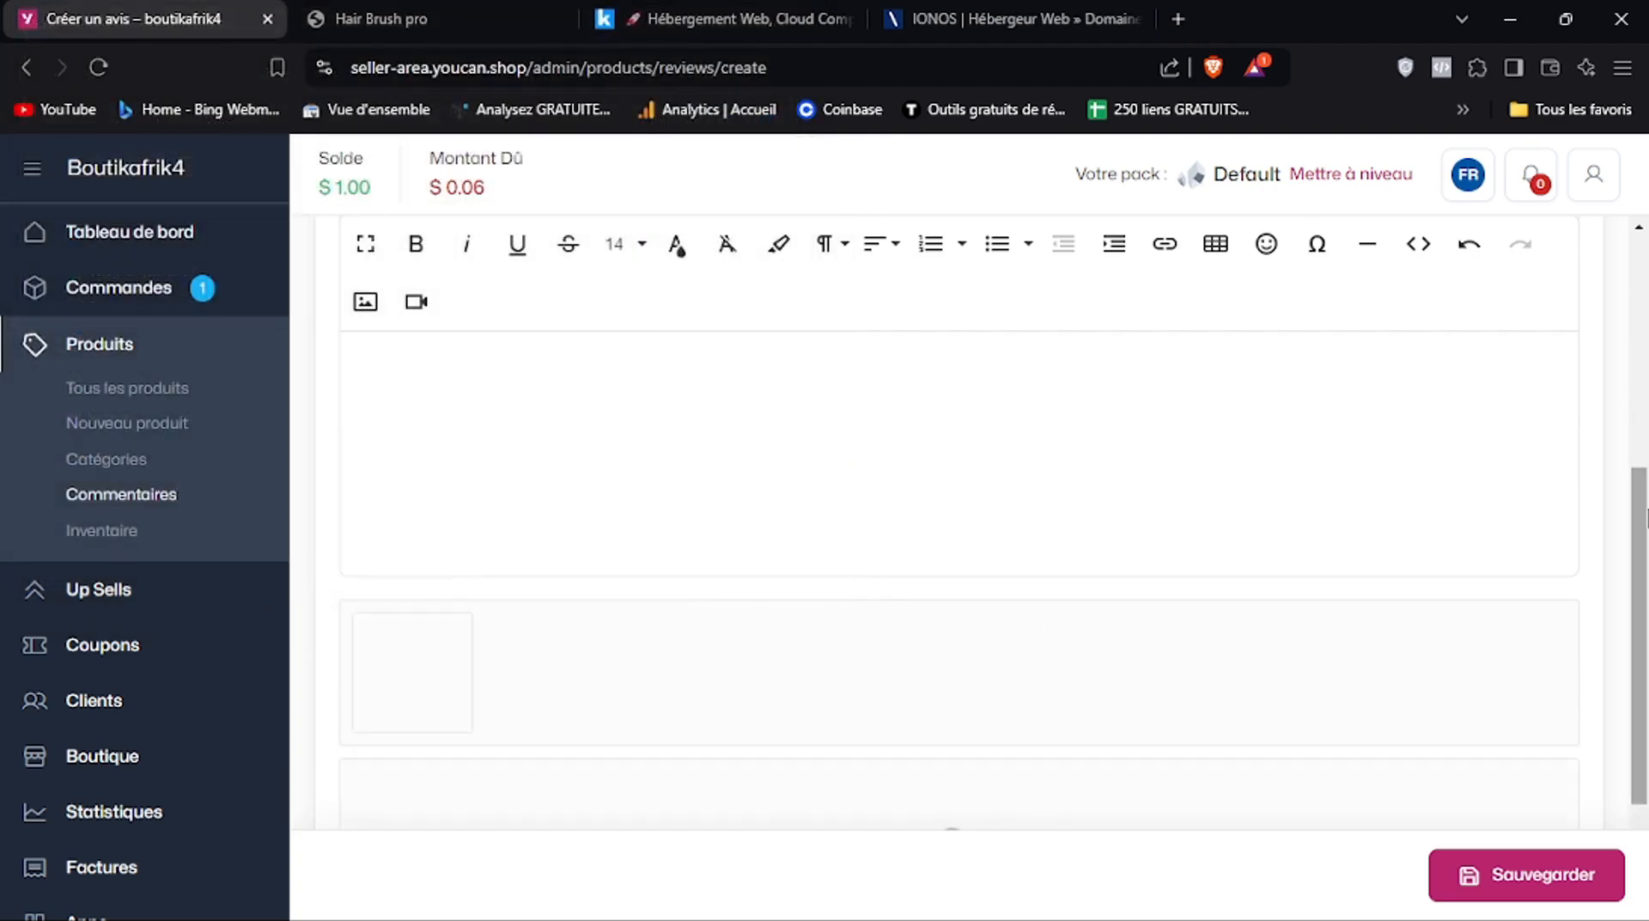
scroll(1645, 516, "down", 3)
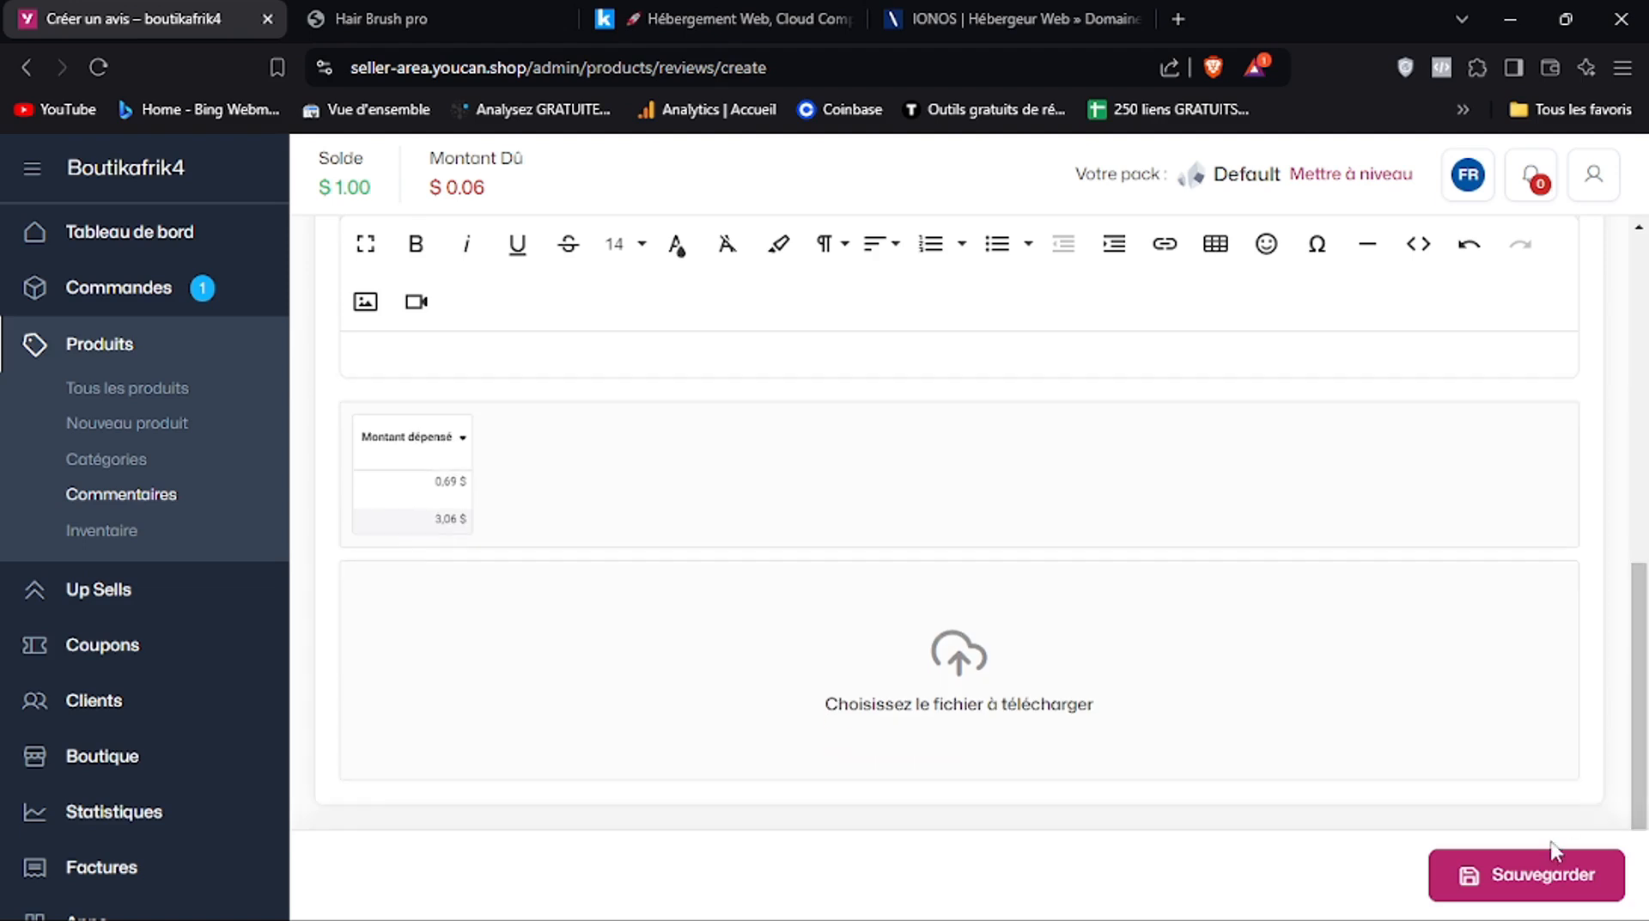
left_click(1472, 873)
Reload the Hair Brush pro store page and look for the new review below the description
left_click(463, 19)
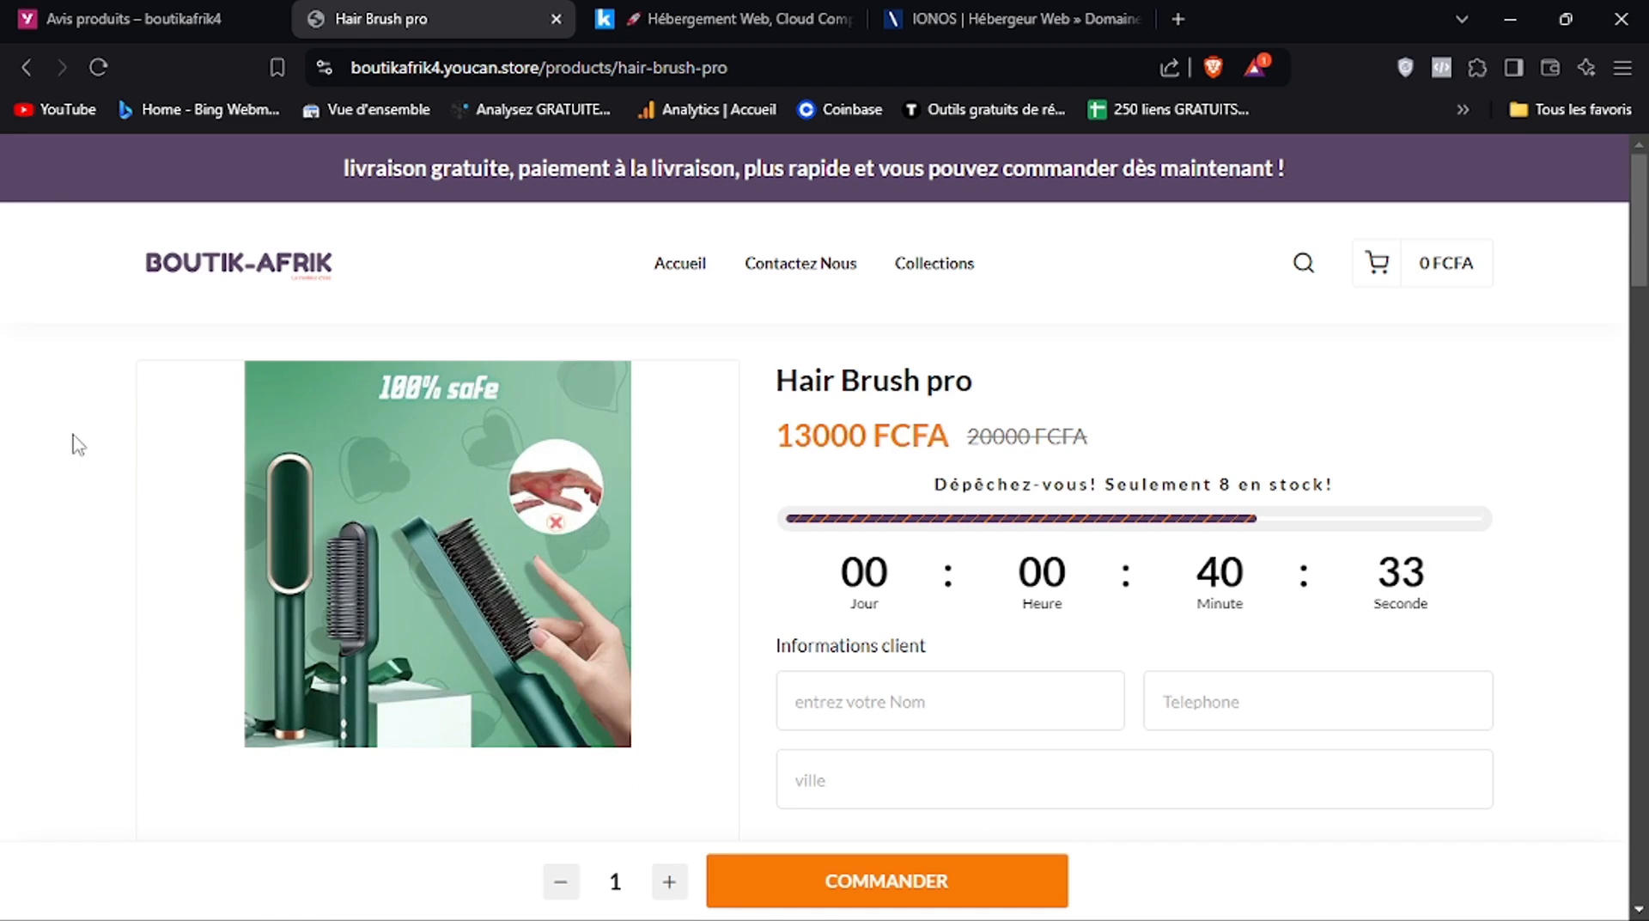
left_click(94, 69)
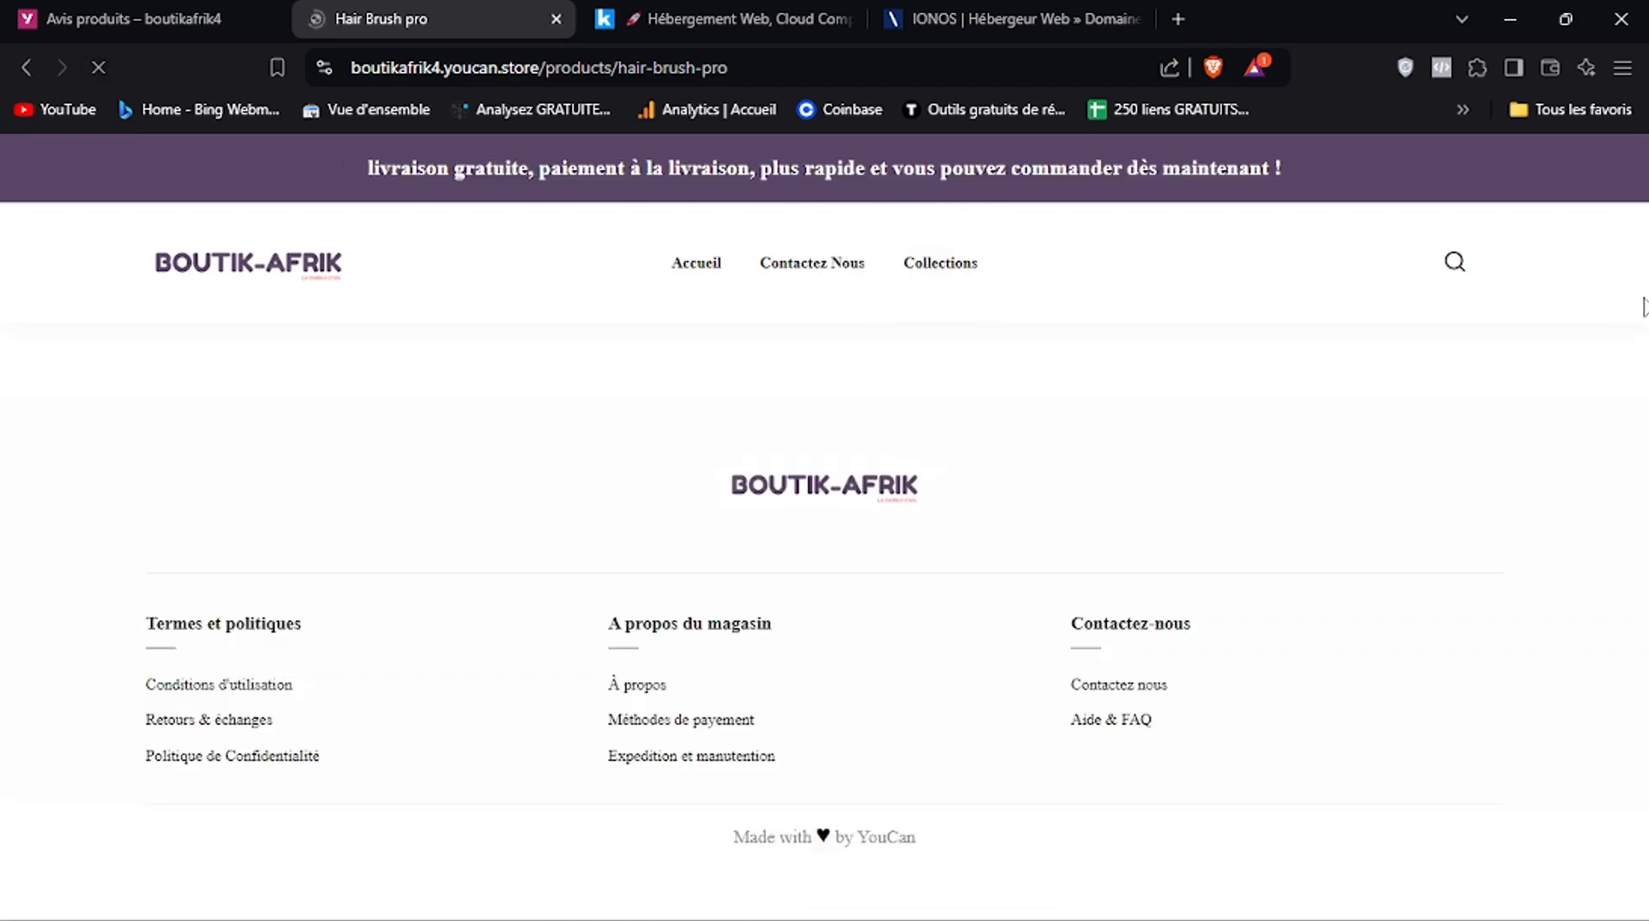
left_click_drag(1640, 296, 1643, 799)
Approve the "Anonyme 2" review in the product reviews list and check the reloaded store page's Avis section
left_click(129, 12)
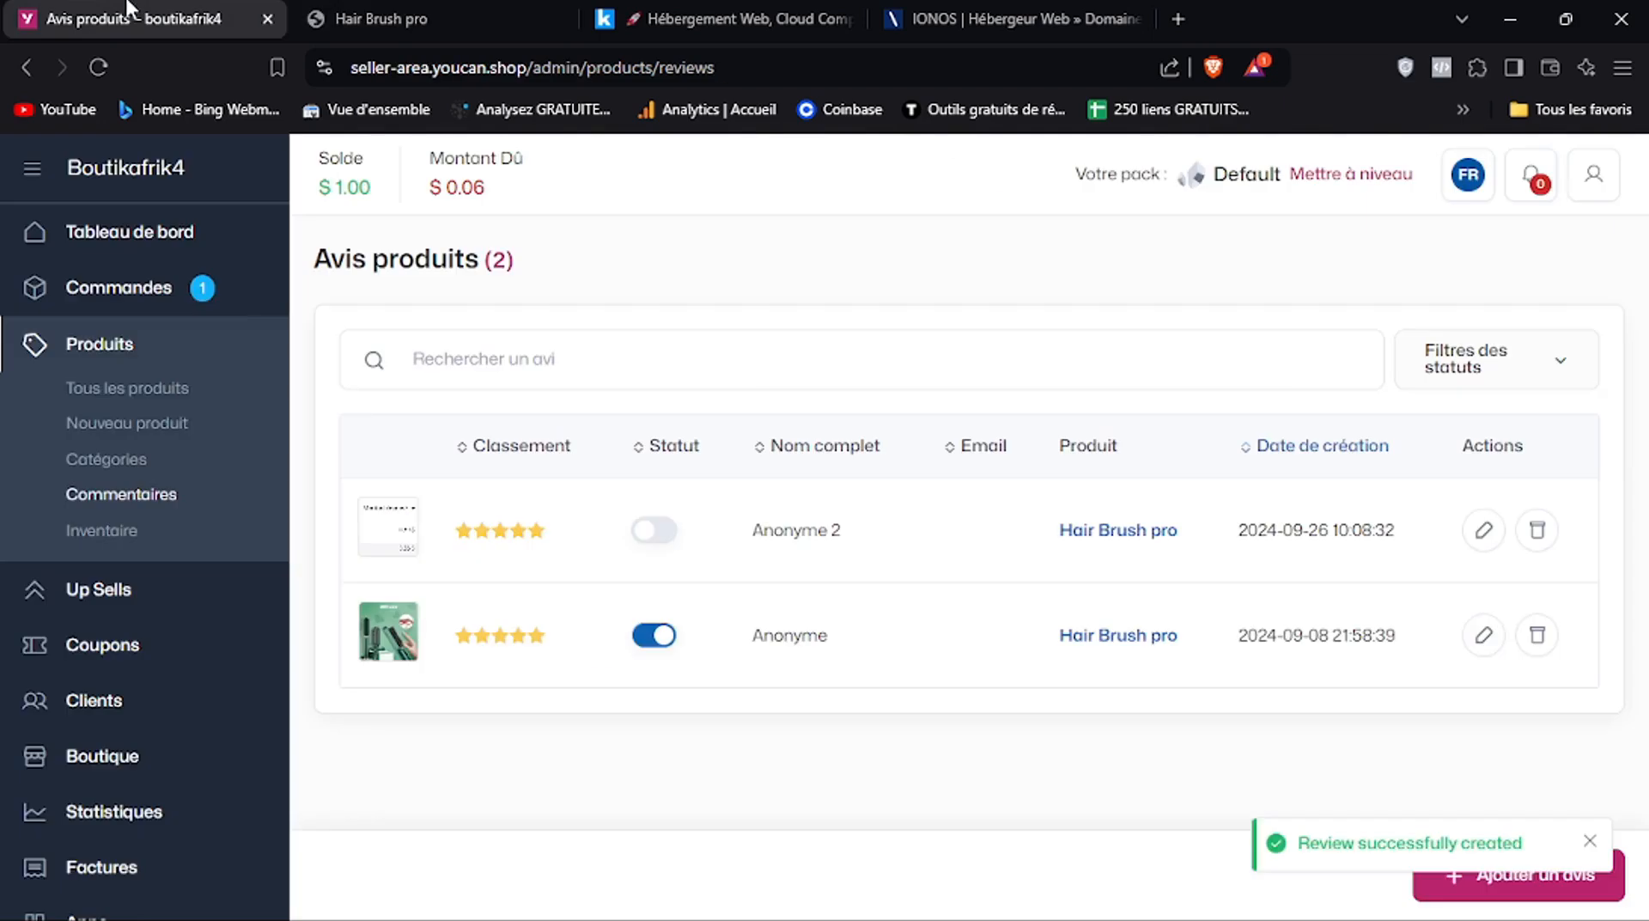
left_click(676, 531)
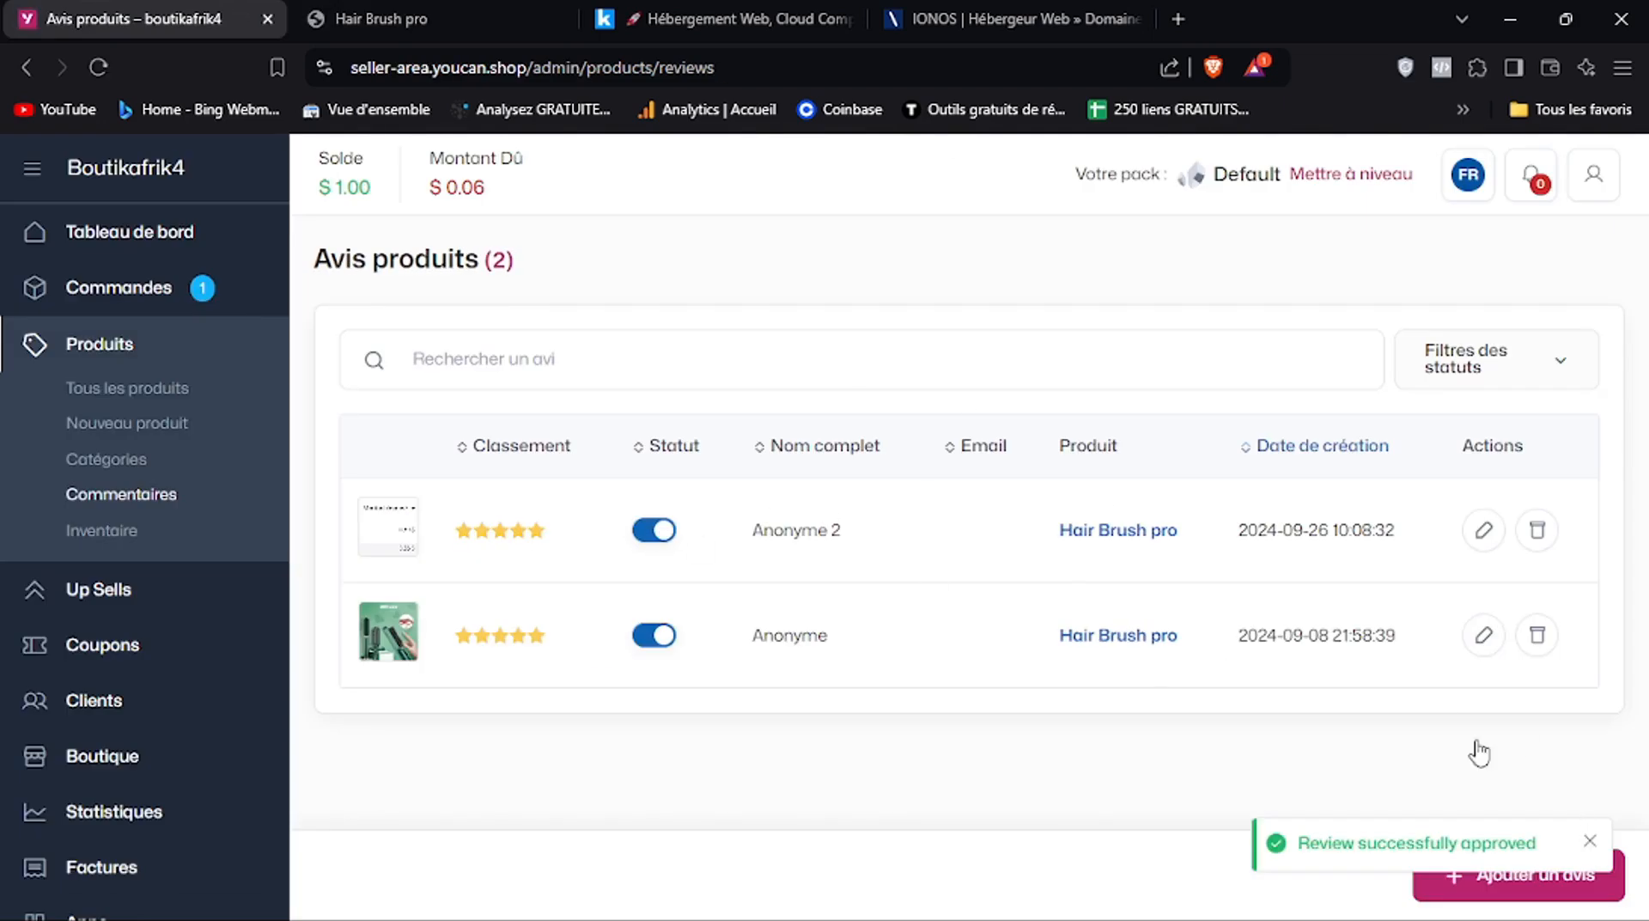
left_click(364, 9)
left_click(99, 67)
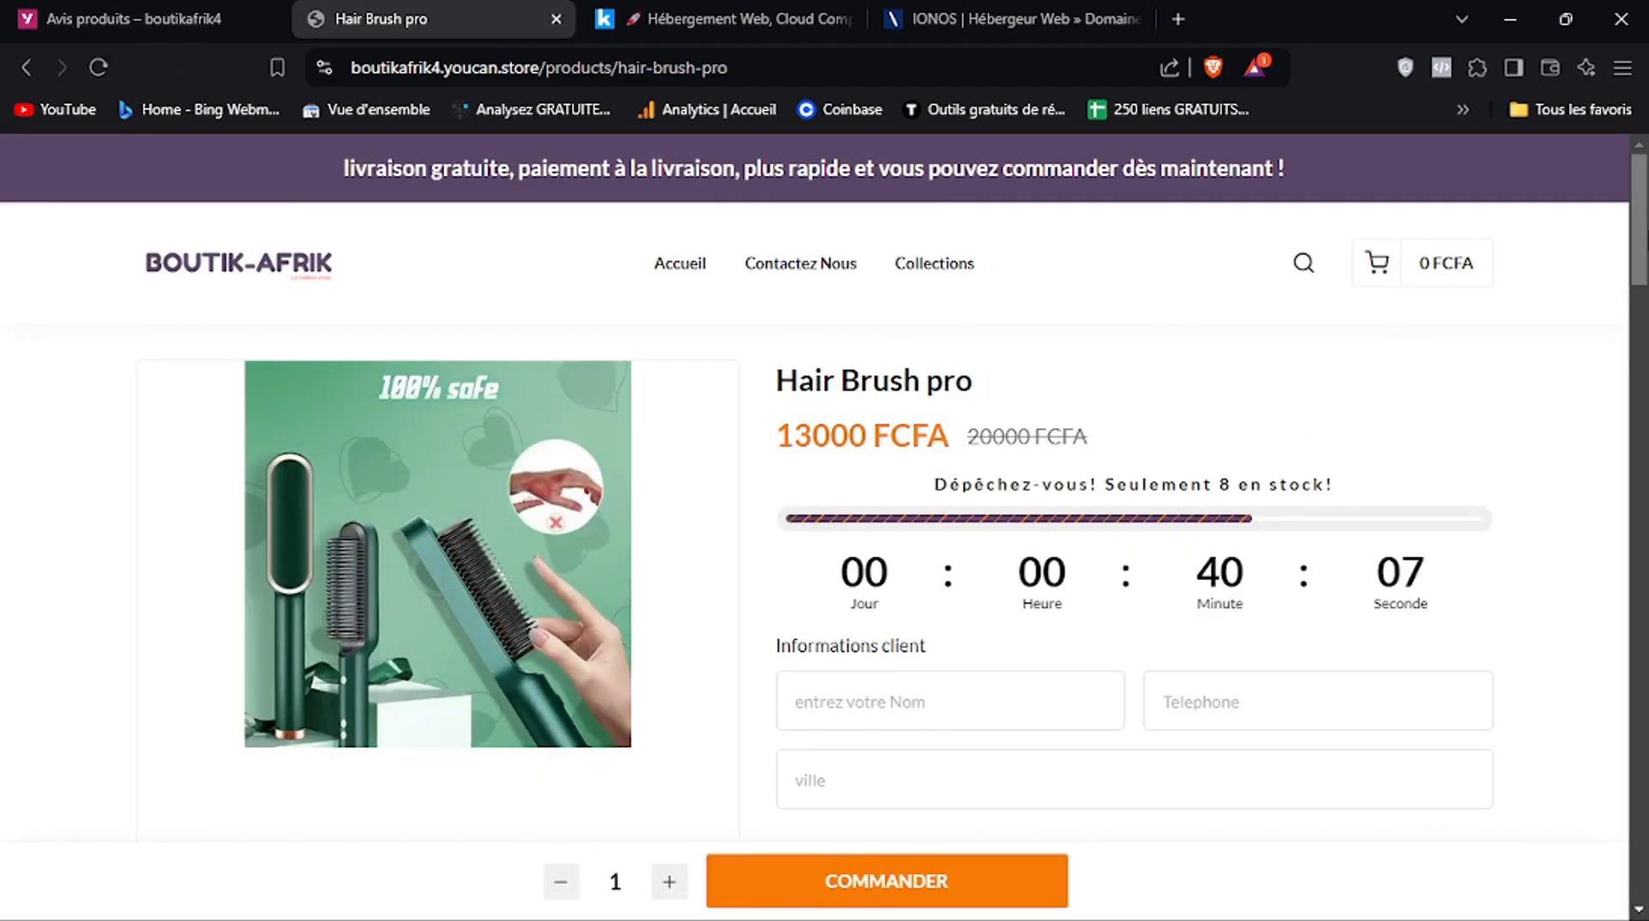
left_click_drag(1640, 232, 1644, 782)
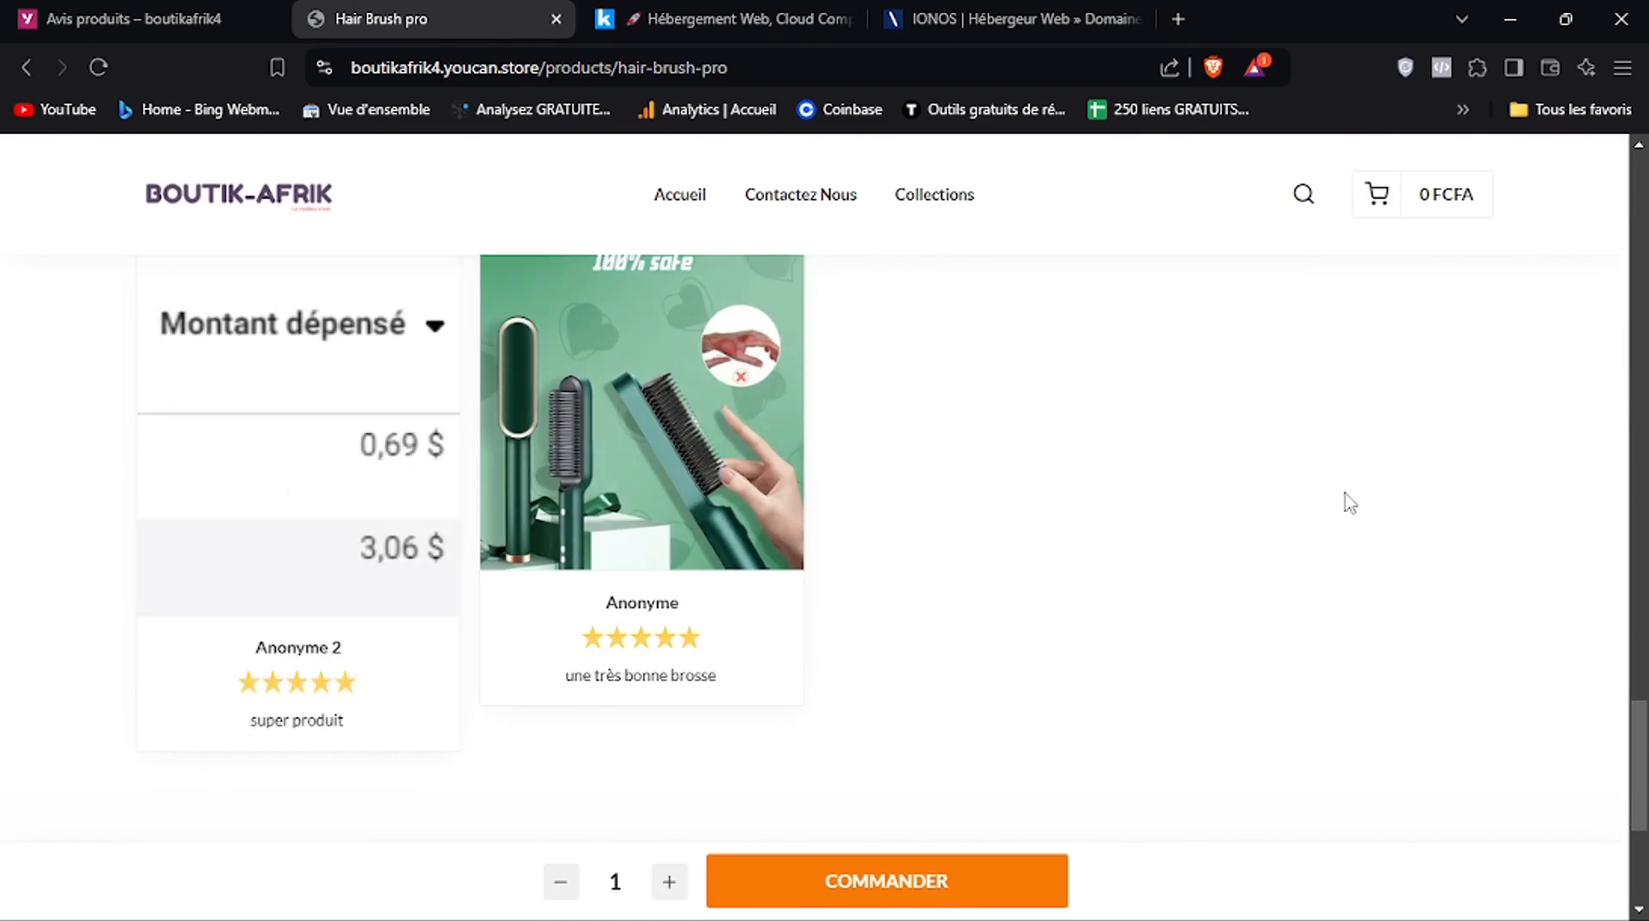
left_click_drag(1643, 747, 1643, 713)
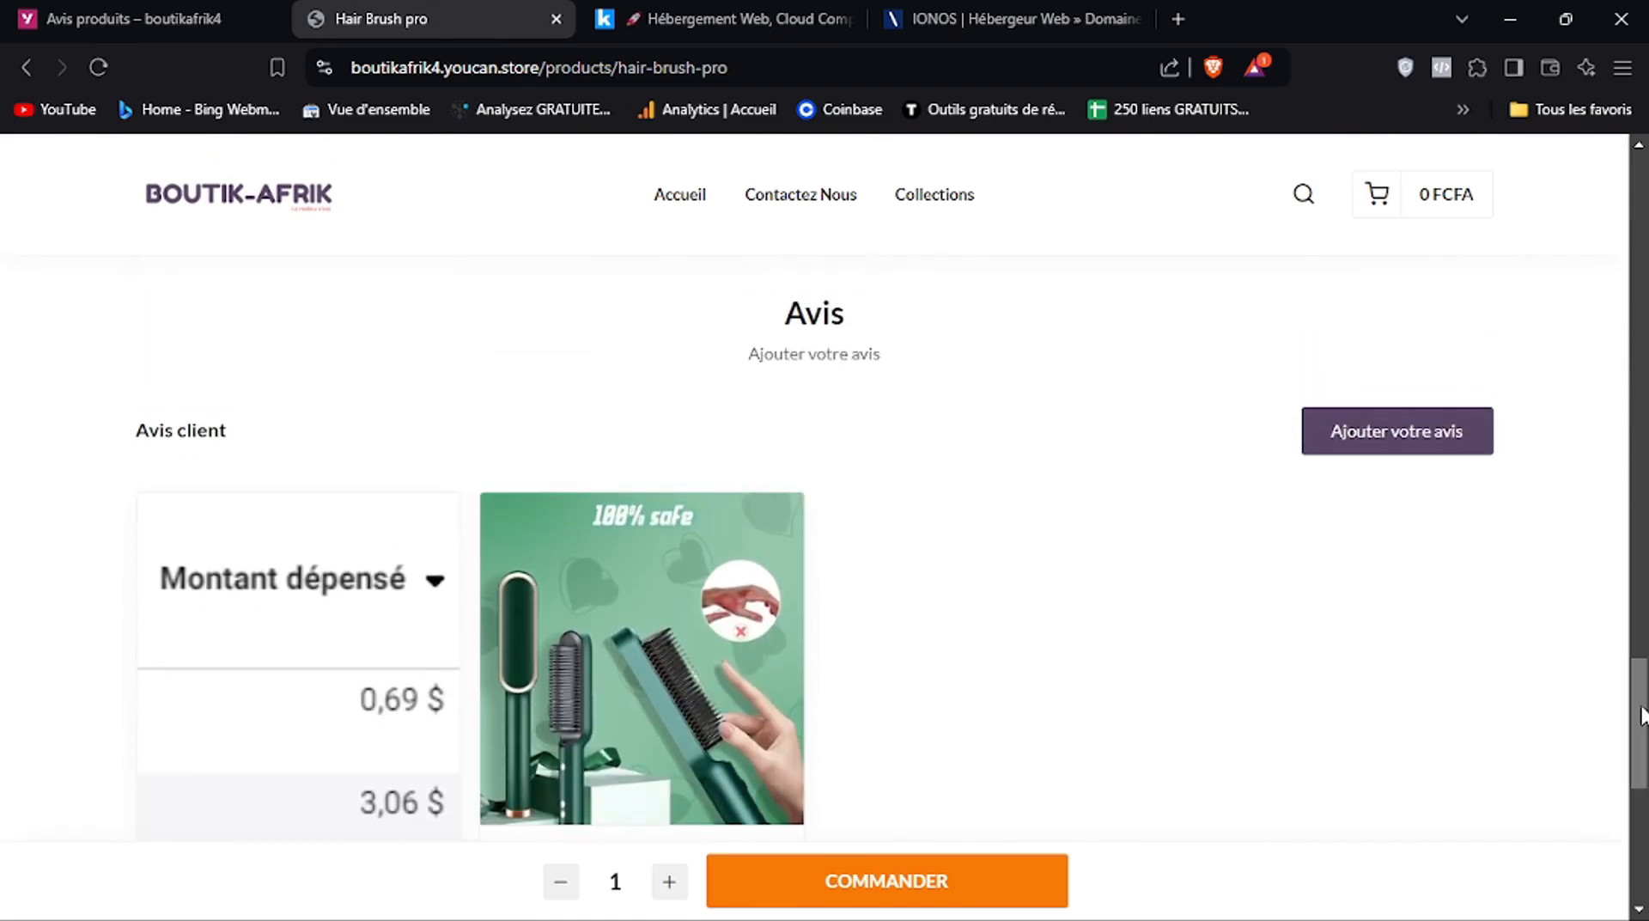
Open the customer review form on the product page, examine its fields, and close it without submitting
left_click(1429, 429)
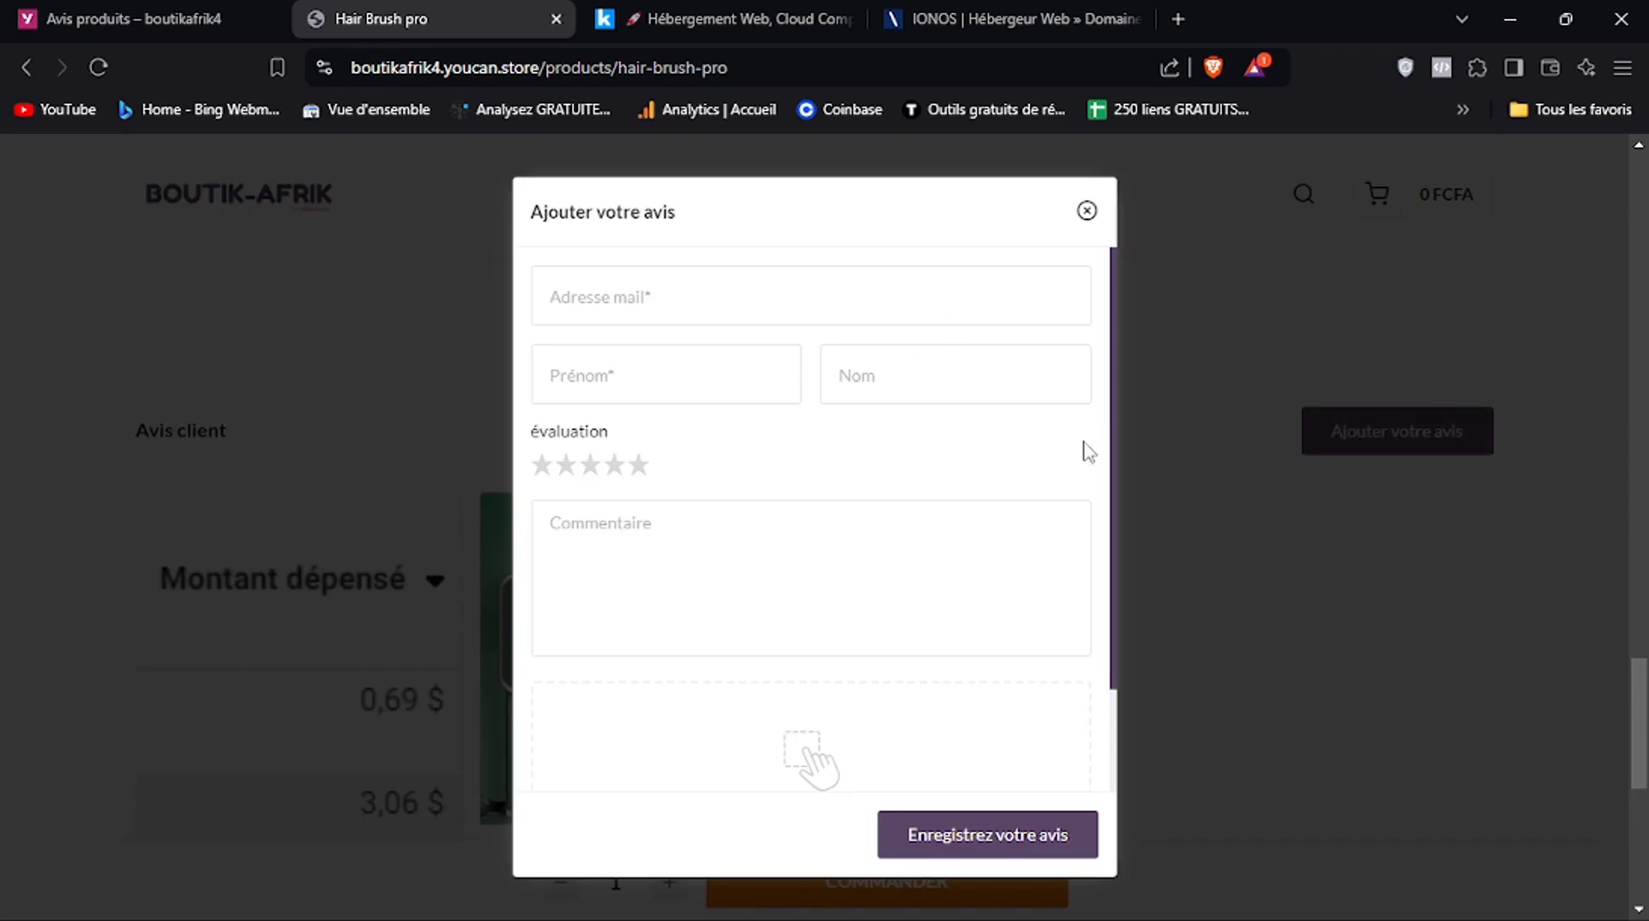
mouse_move(1114, 421)
left_mouse_down()
mouse_move(1100, 581)
mouse_move(1104, 402)
left_mouse_up()
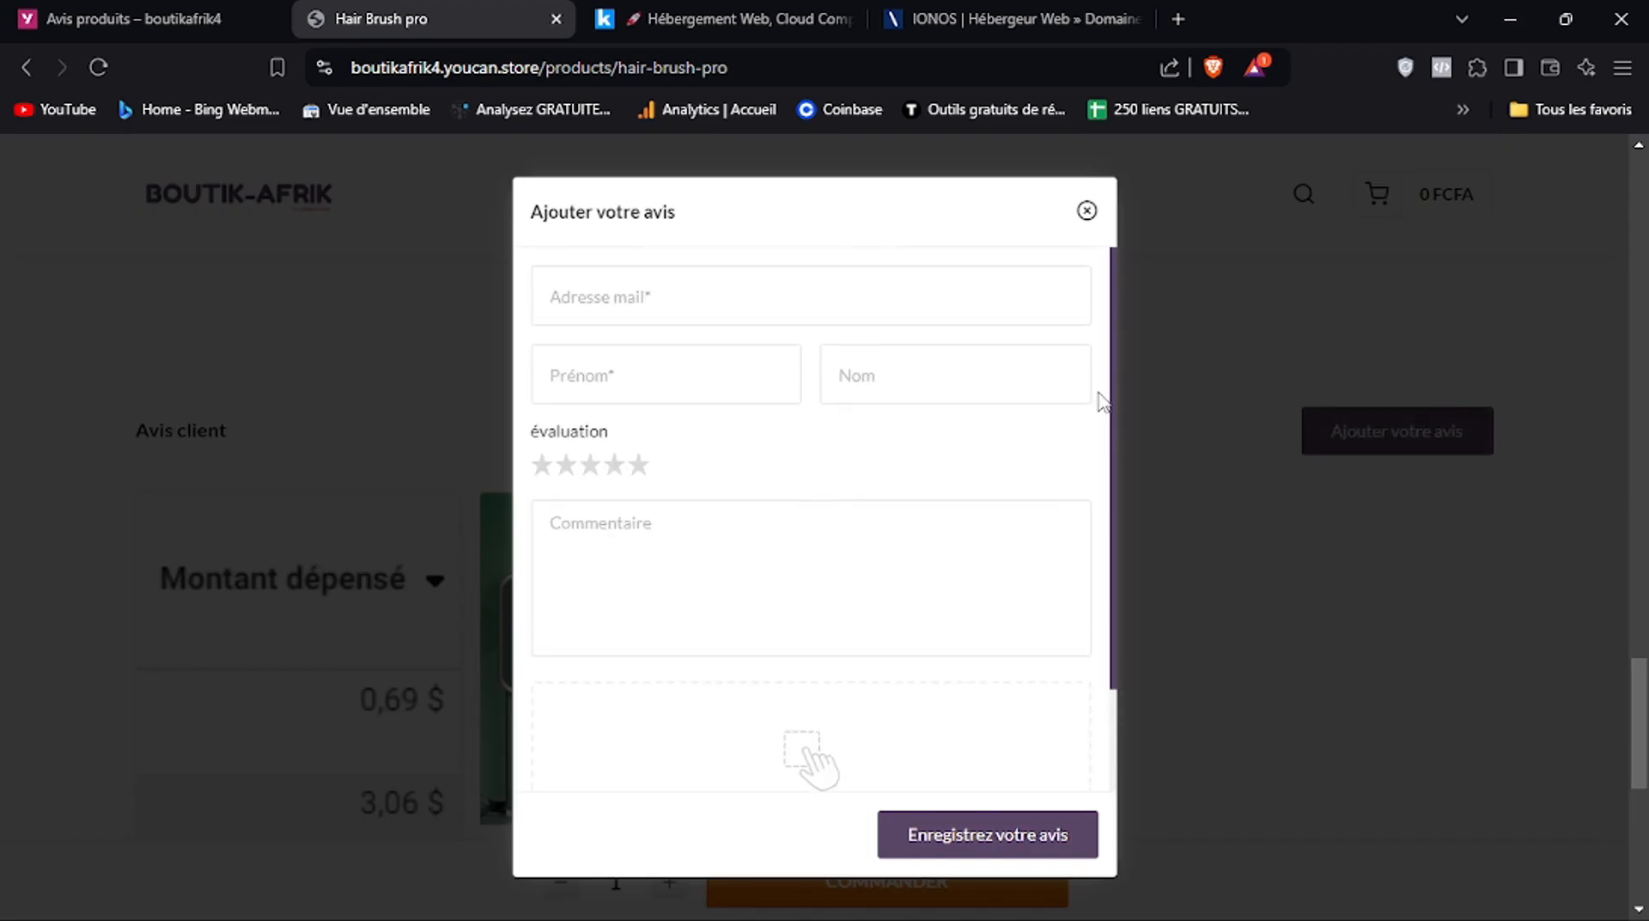
left_click(1087, 211)
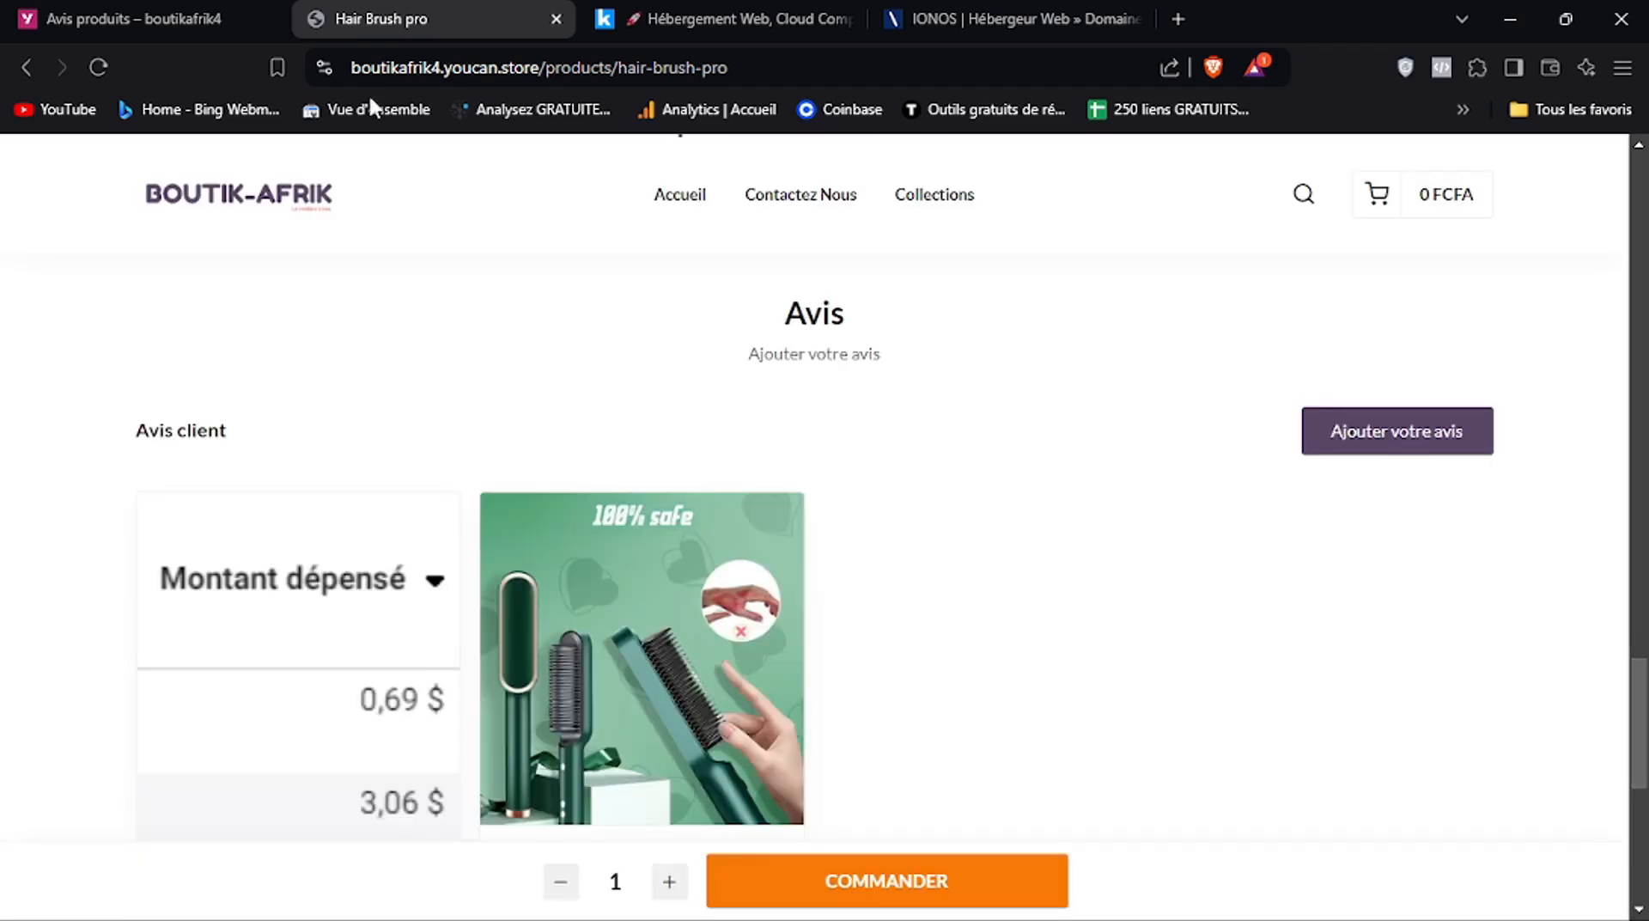
Look over the product reviews list, the published reviews on the store page, and its footer links
left_click(129, 19)
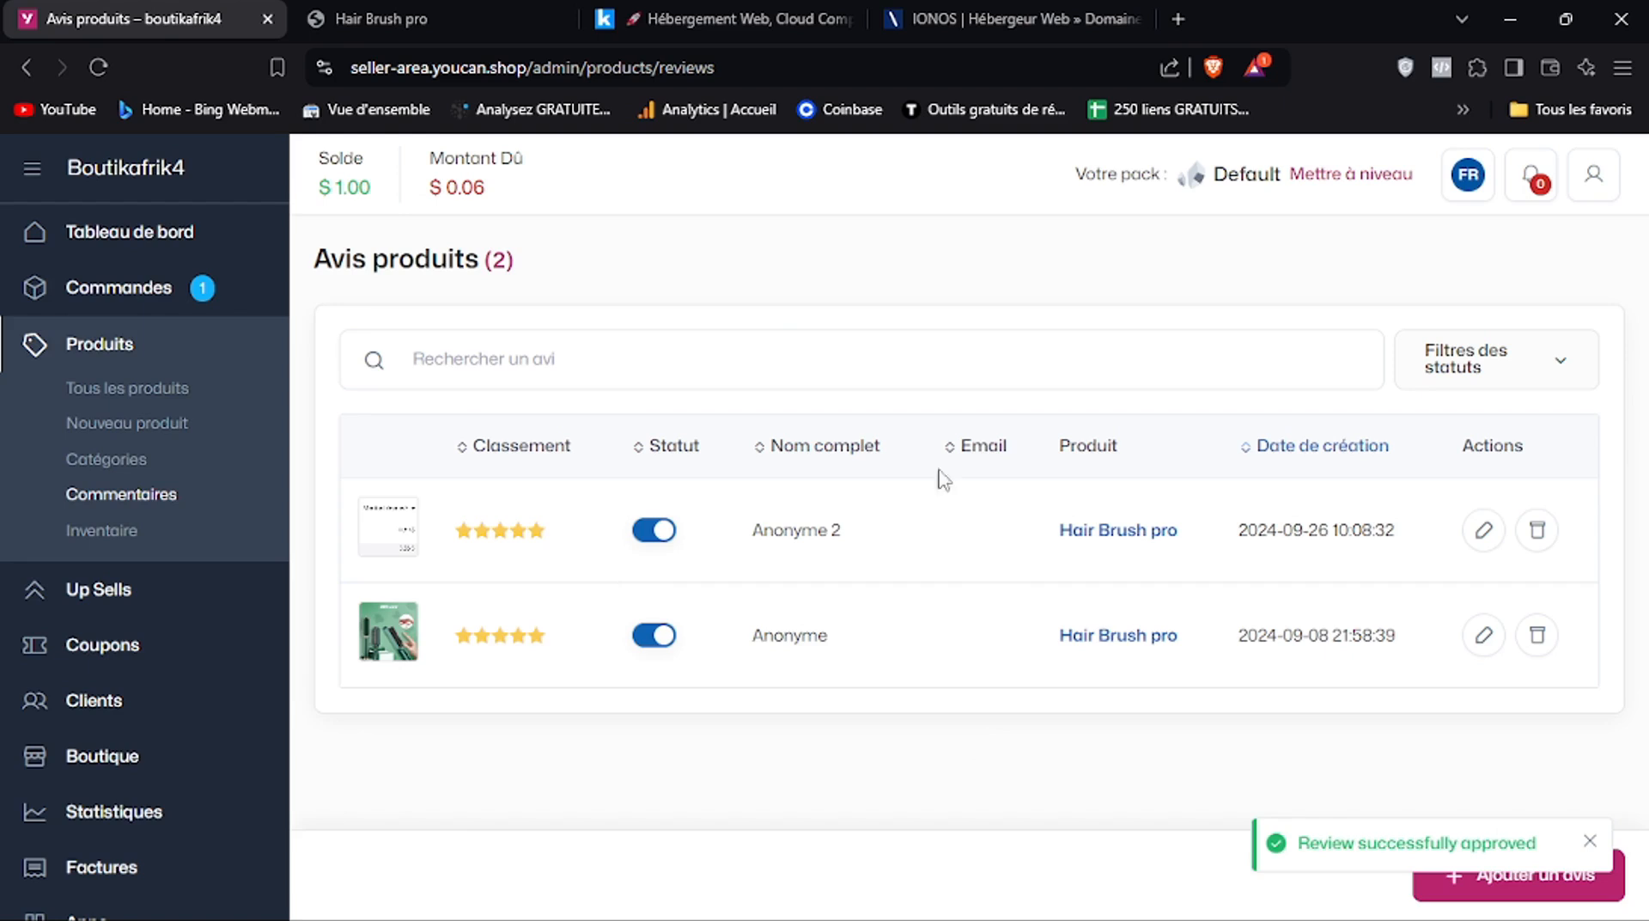
left_click(421, 10)
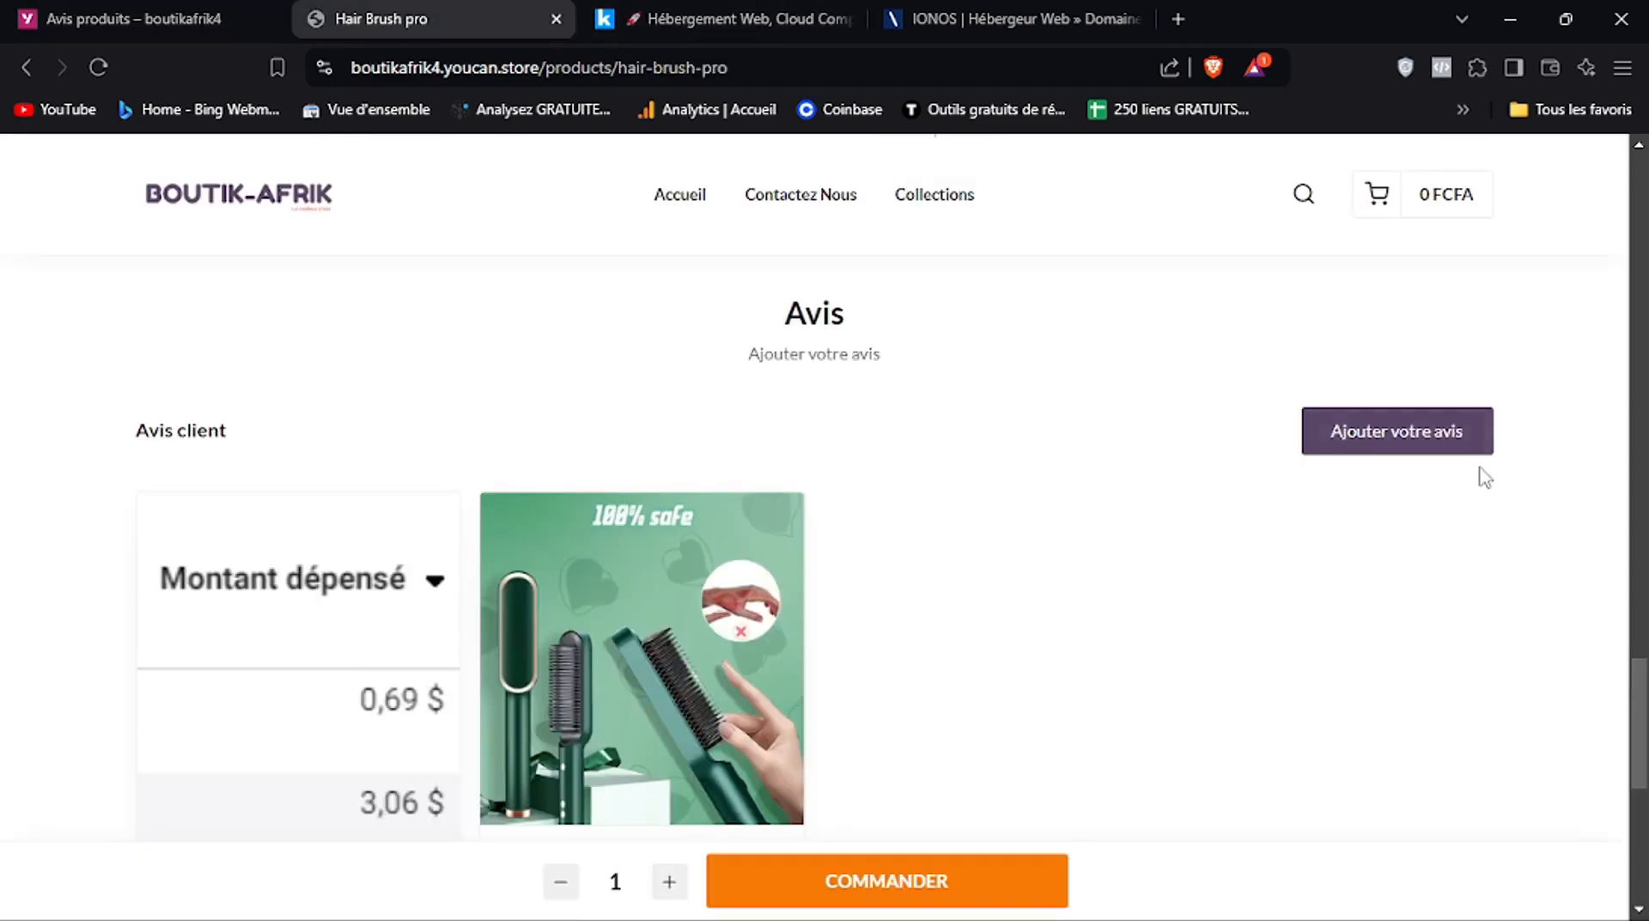
left_click_drag(1641, 706, 1643, 792)
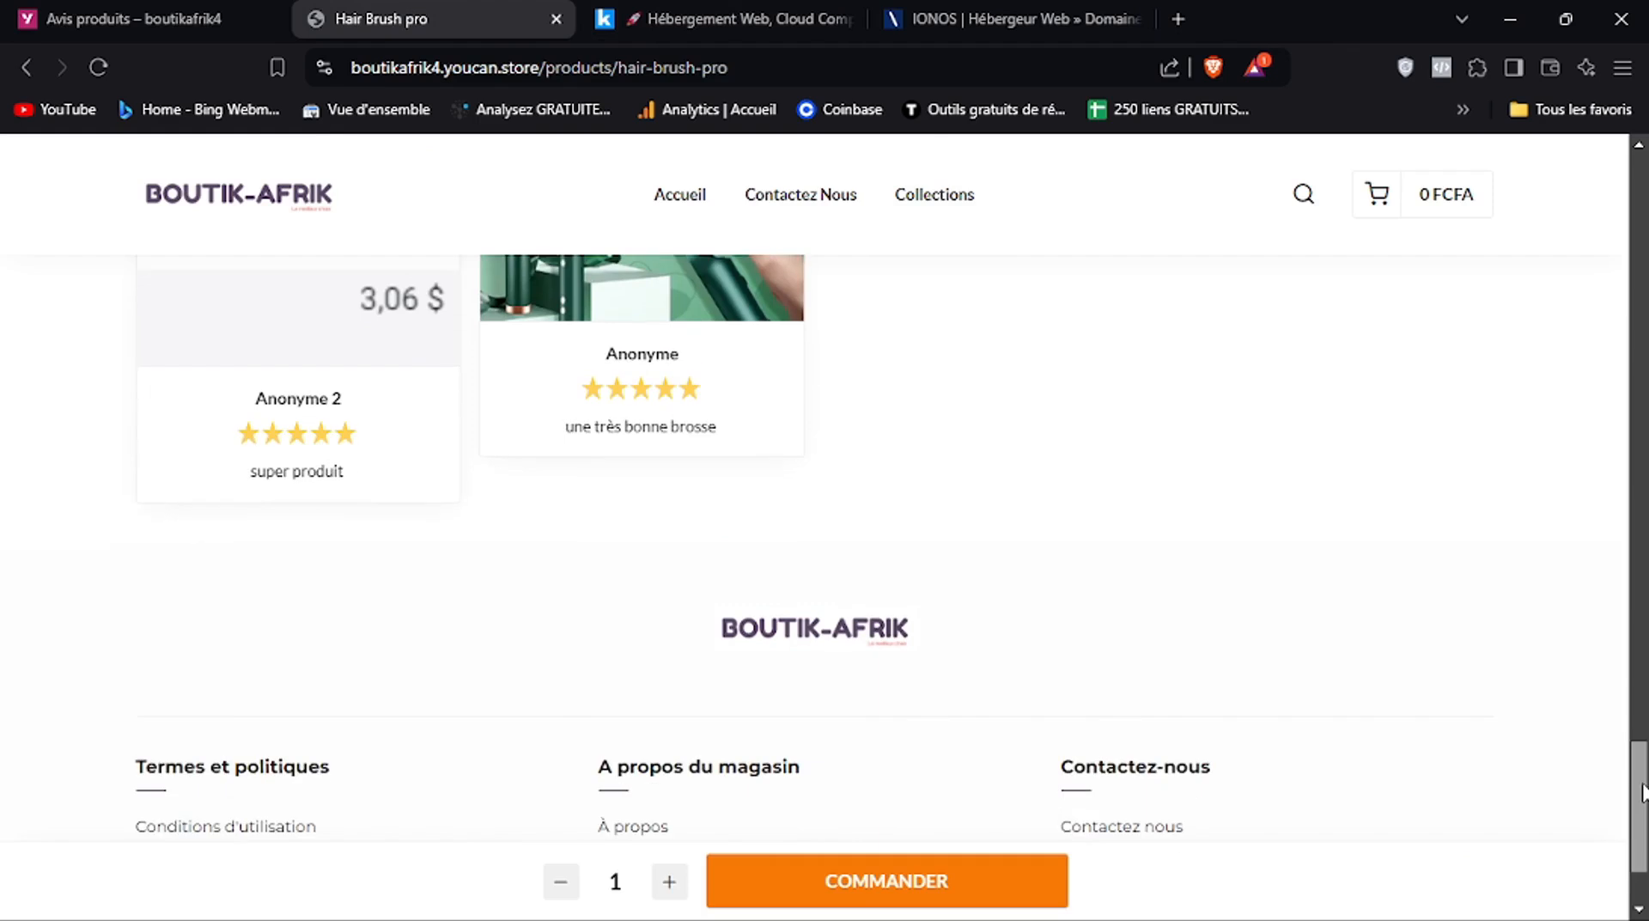
left_click_drag(1642, 792, 1643, 818)
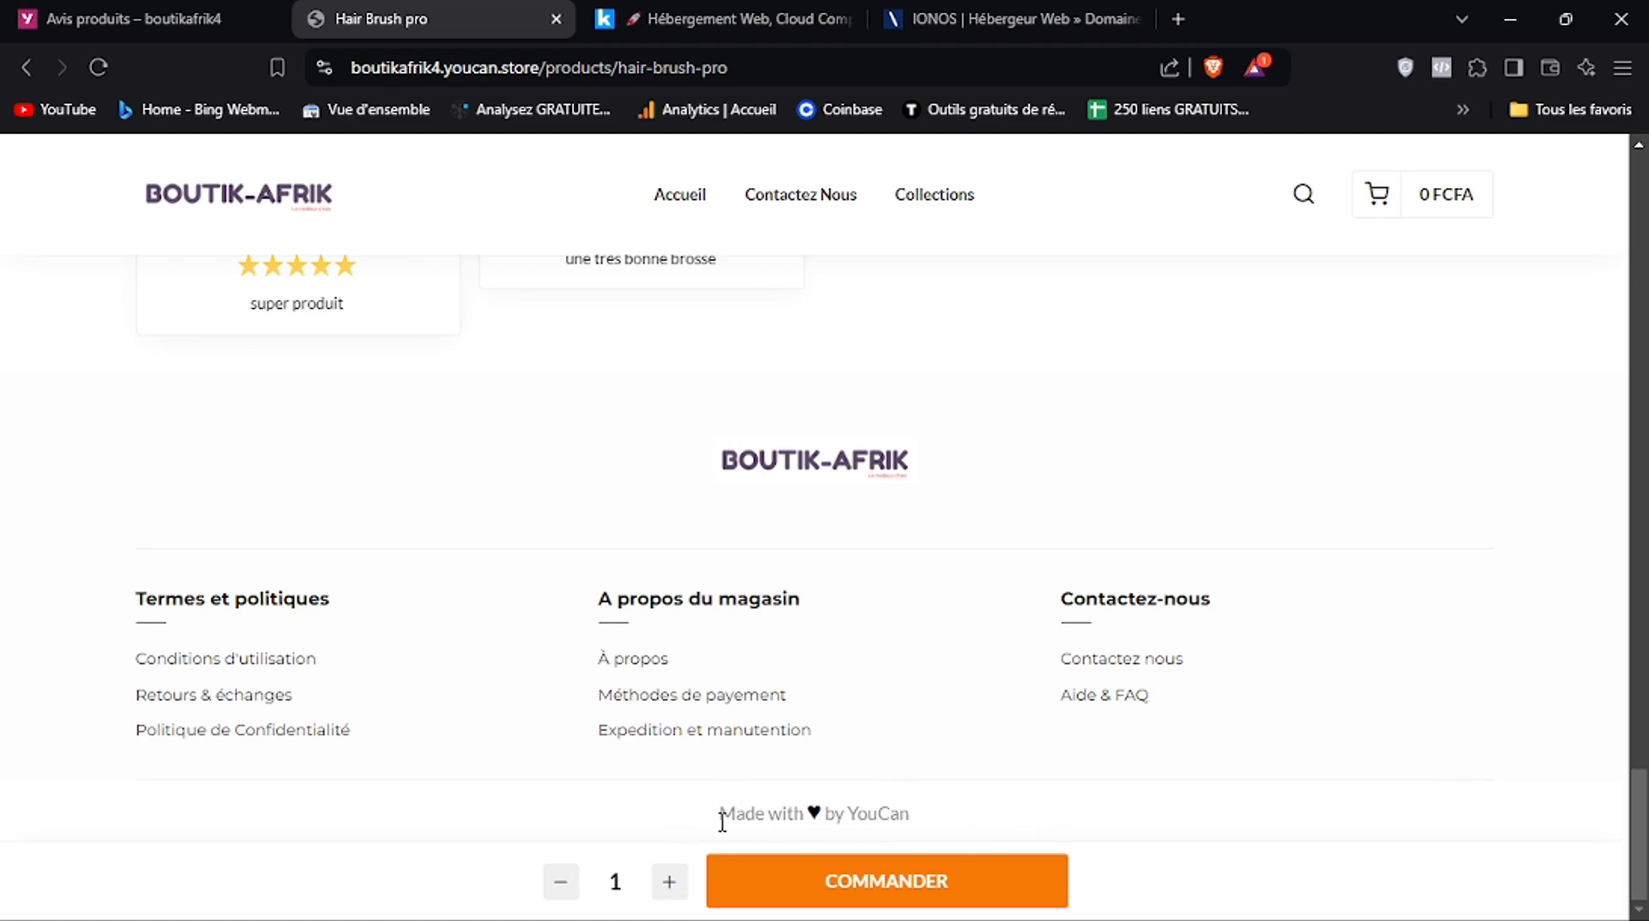
left_click_drag(1641, 808, 1642, 859)
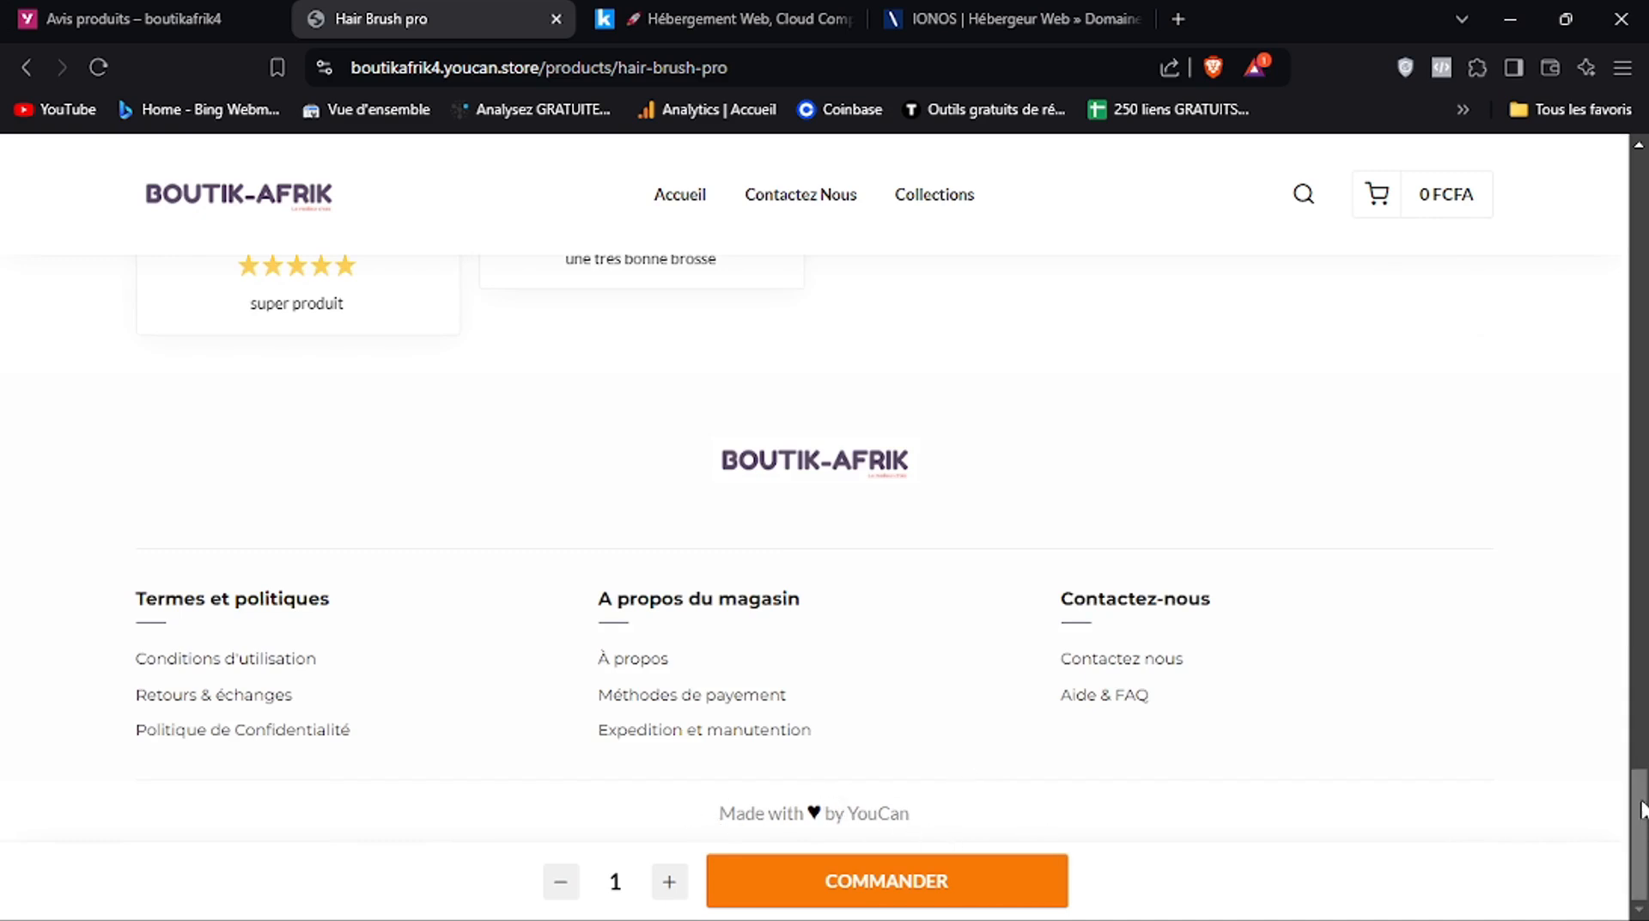
left_click_drag(1642, 808, 1499, 133)
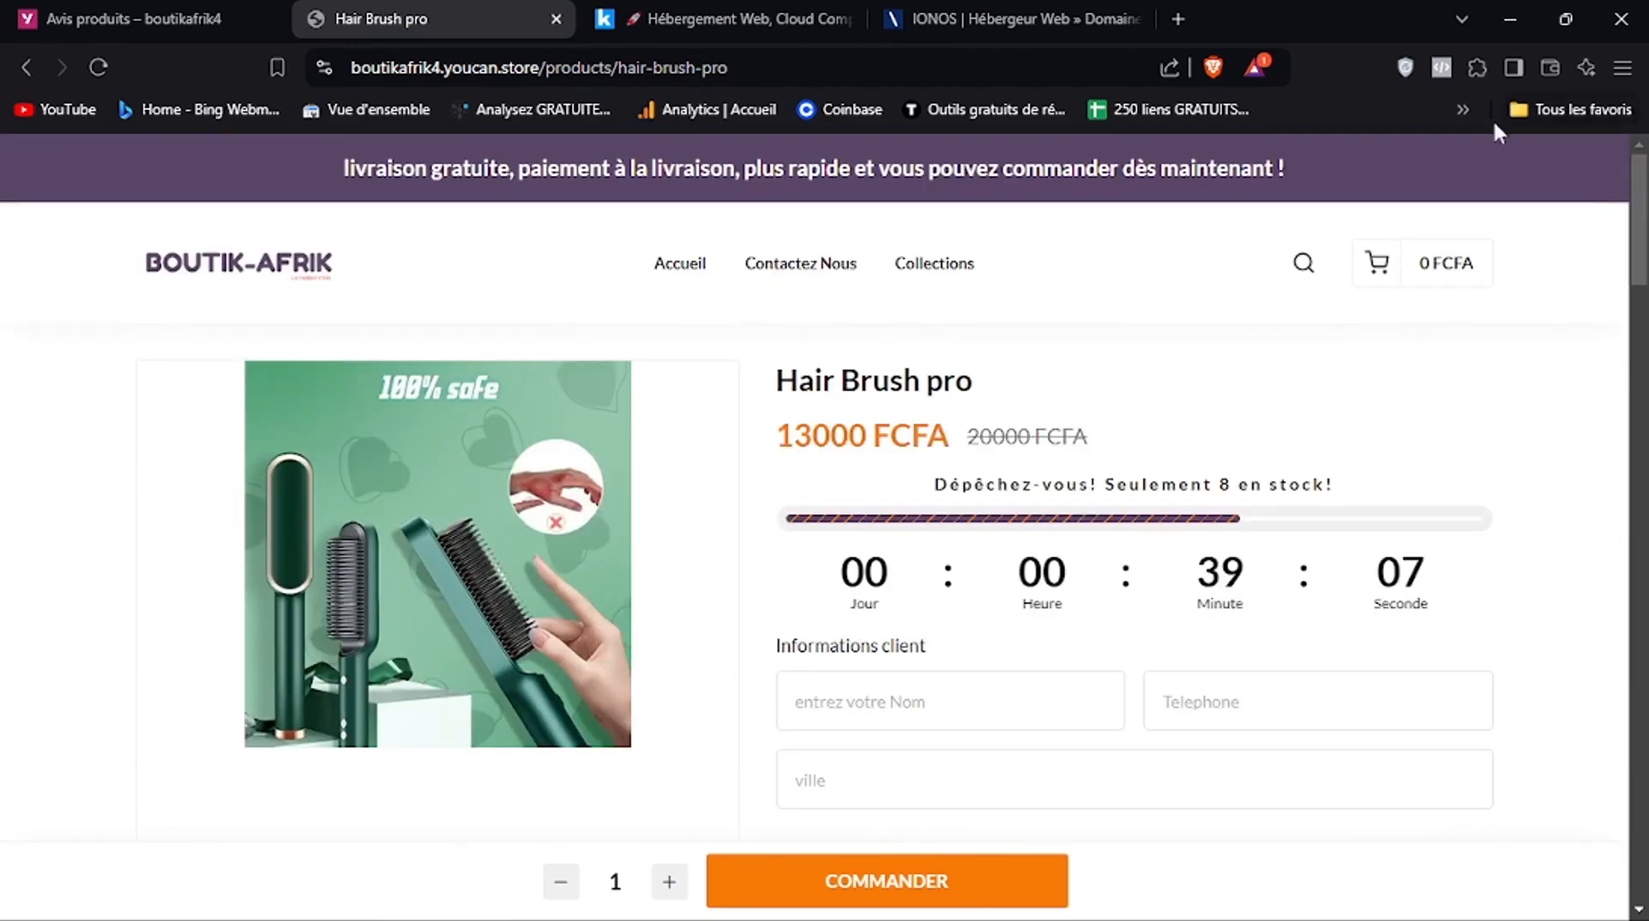
Open the BOUTIK-AFRIK store home page and look over its banner and the "Produits en vedette" section
left_click(274, 281)
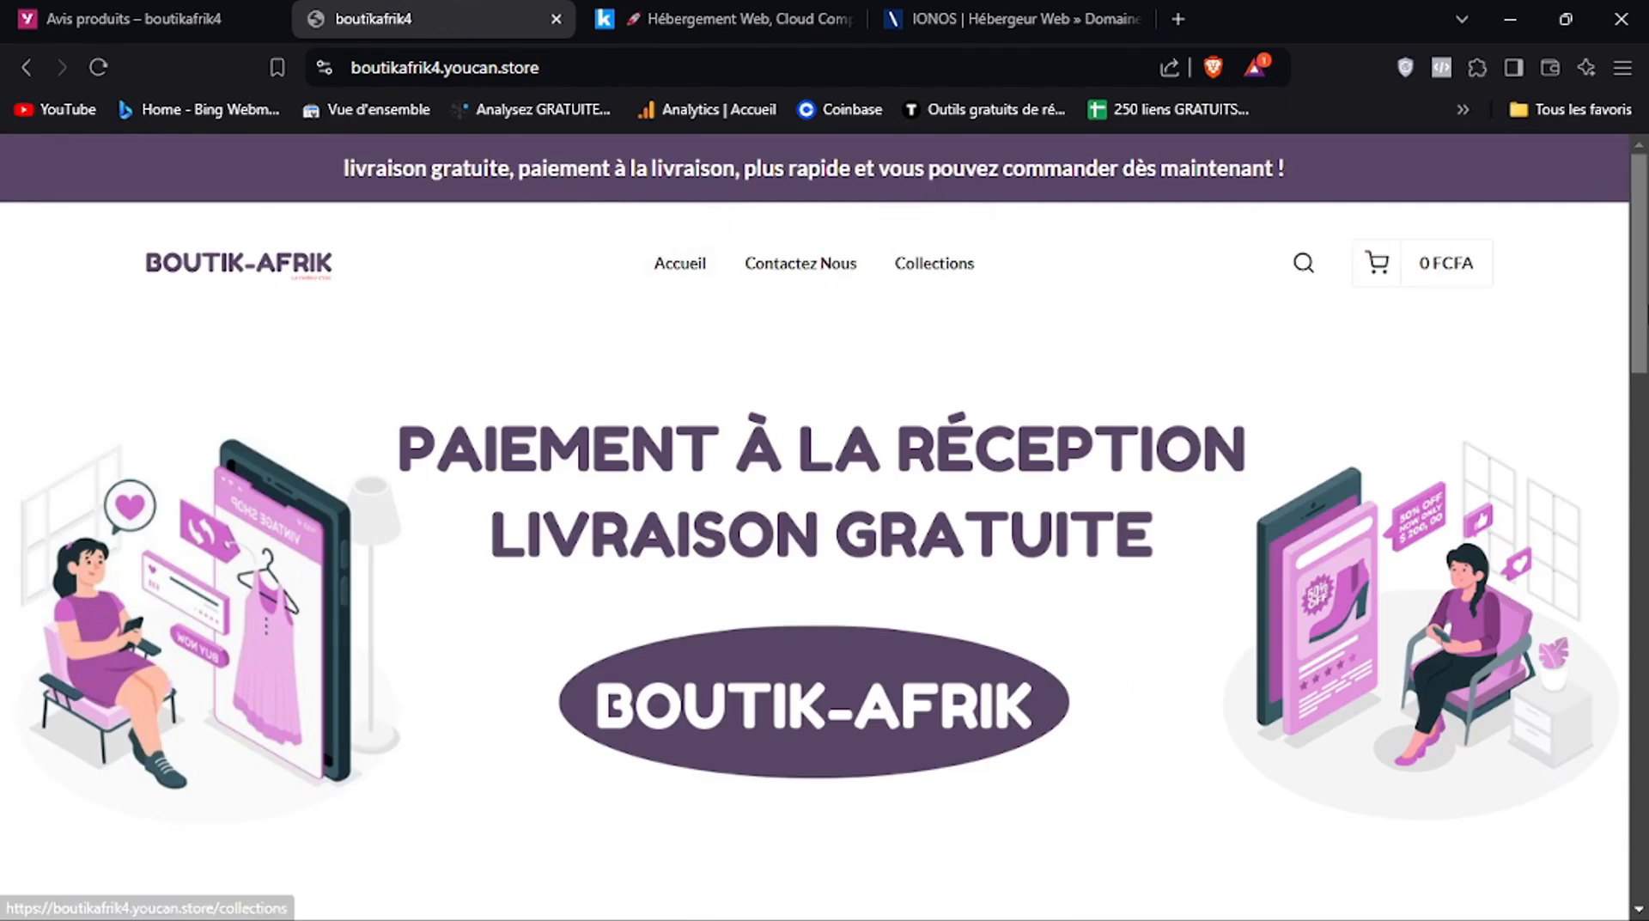
scroll(825, 473, "down", 4)
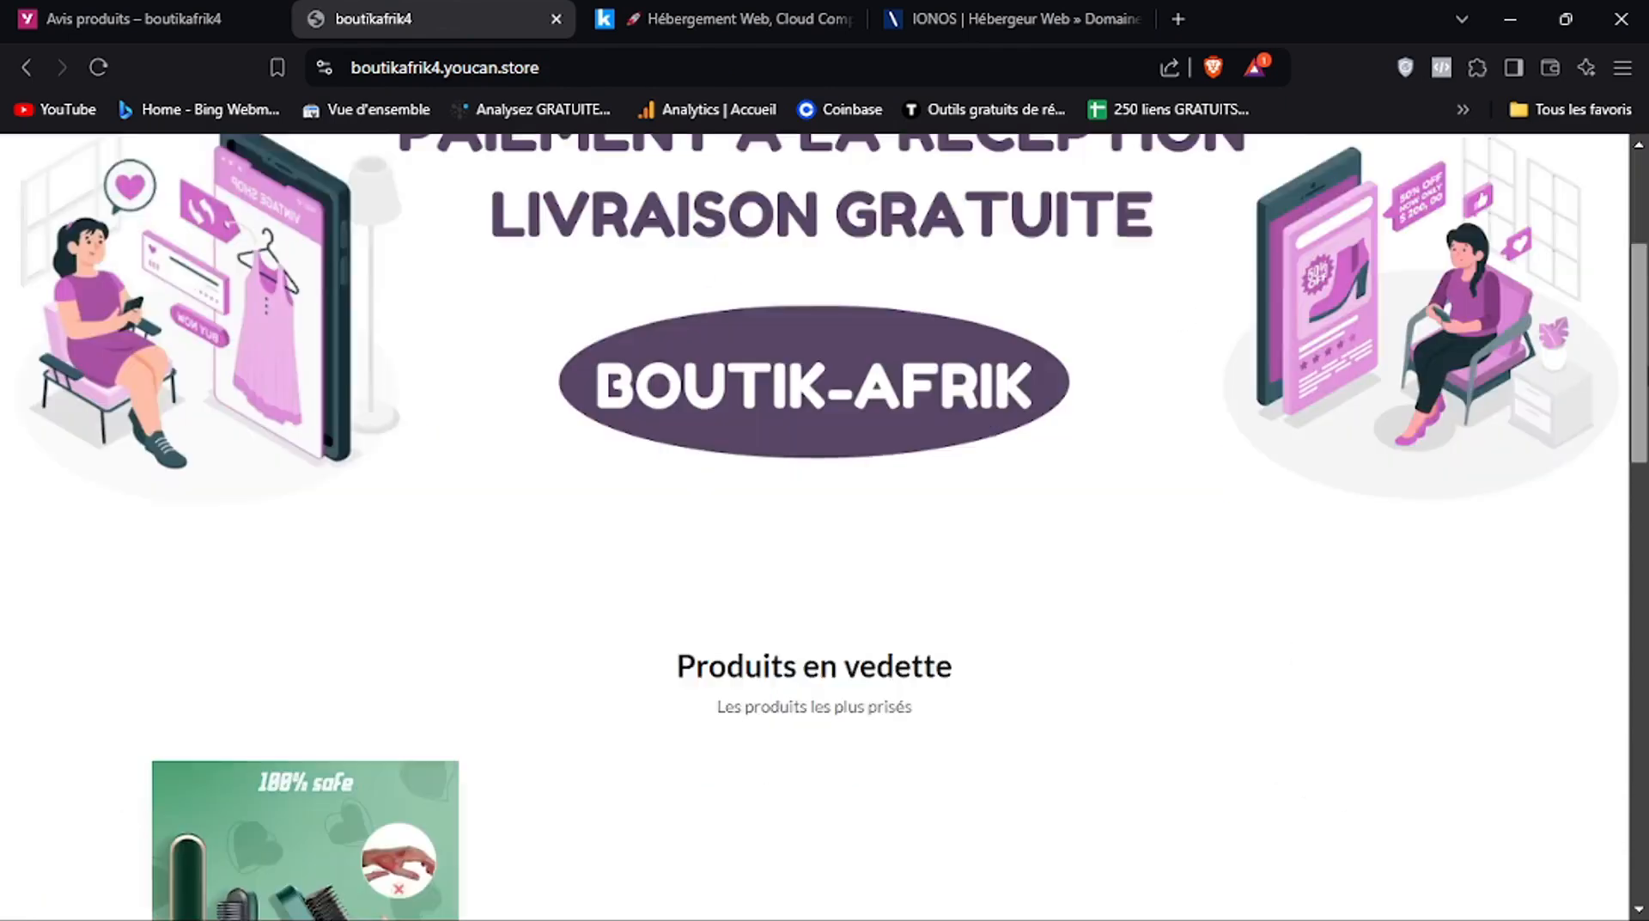
scroll(1645, 278, "up", 4)
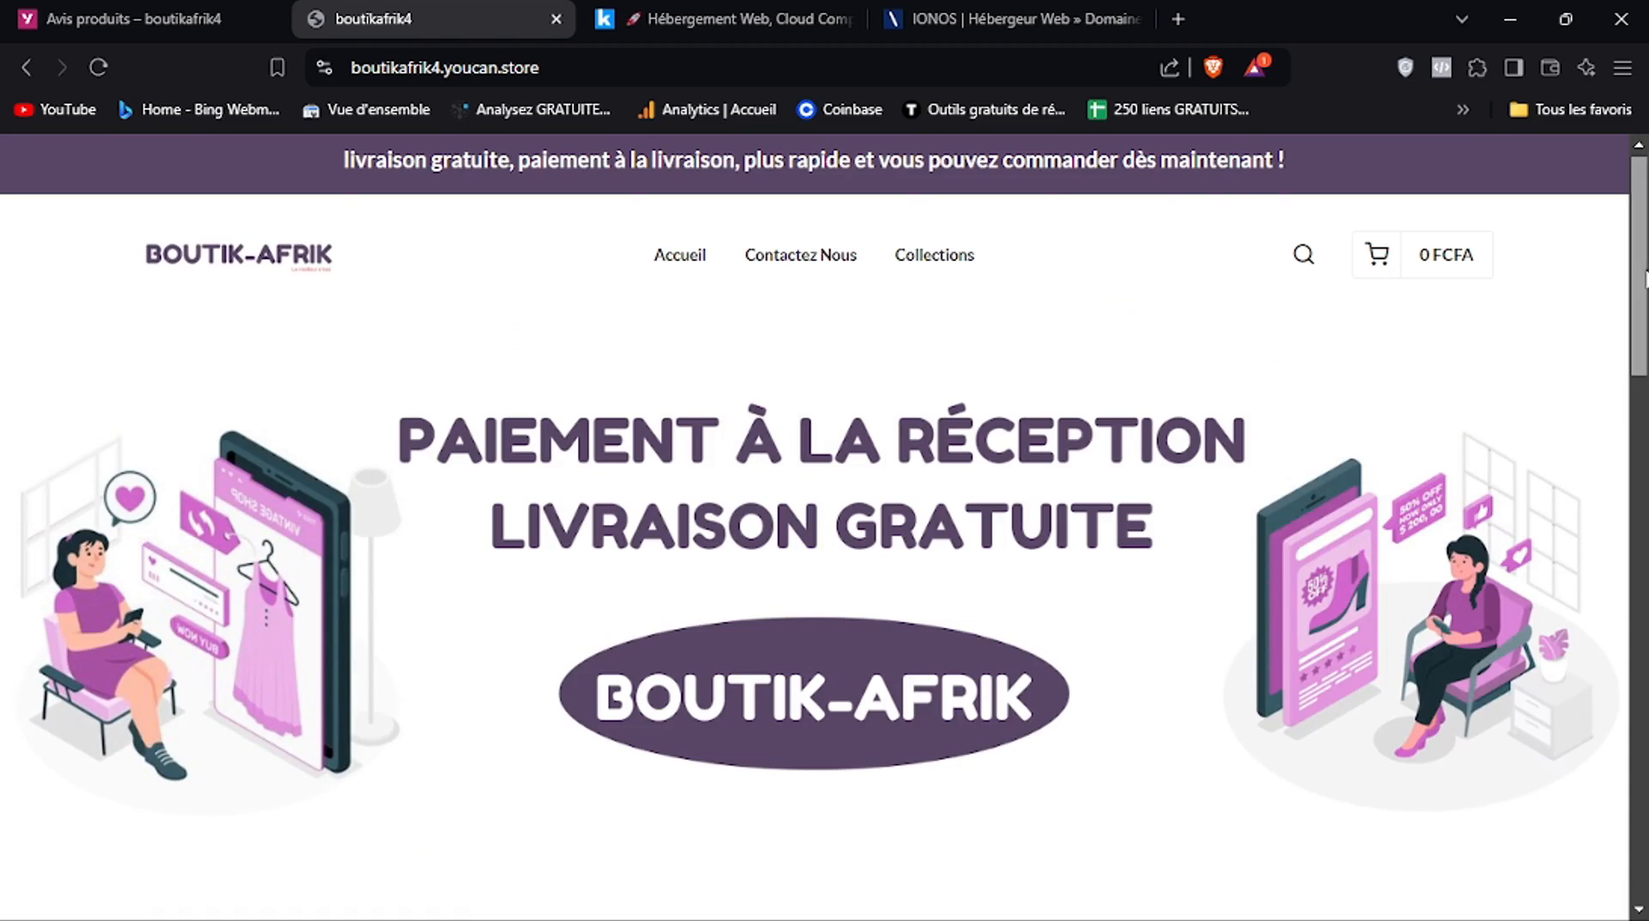
Look over the store home page from the banner through the "Produits en vedette" and "catégories" sections to the footer
left_click_drag(1645, 278, 1645, 399)
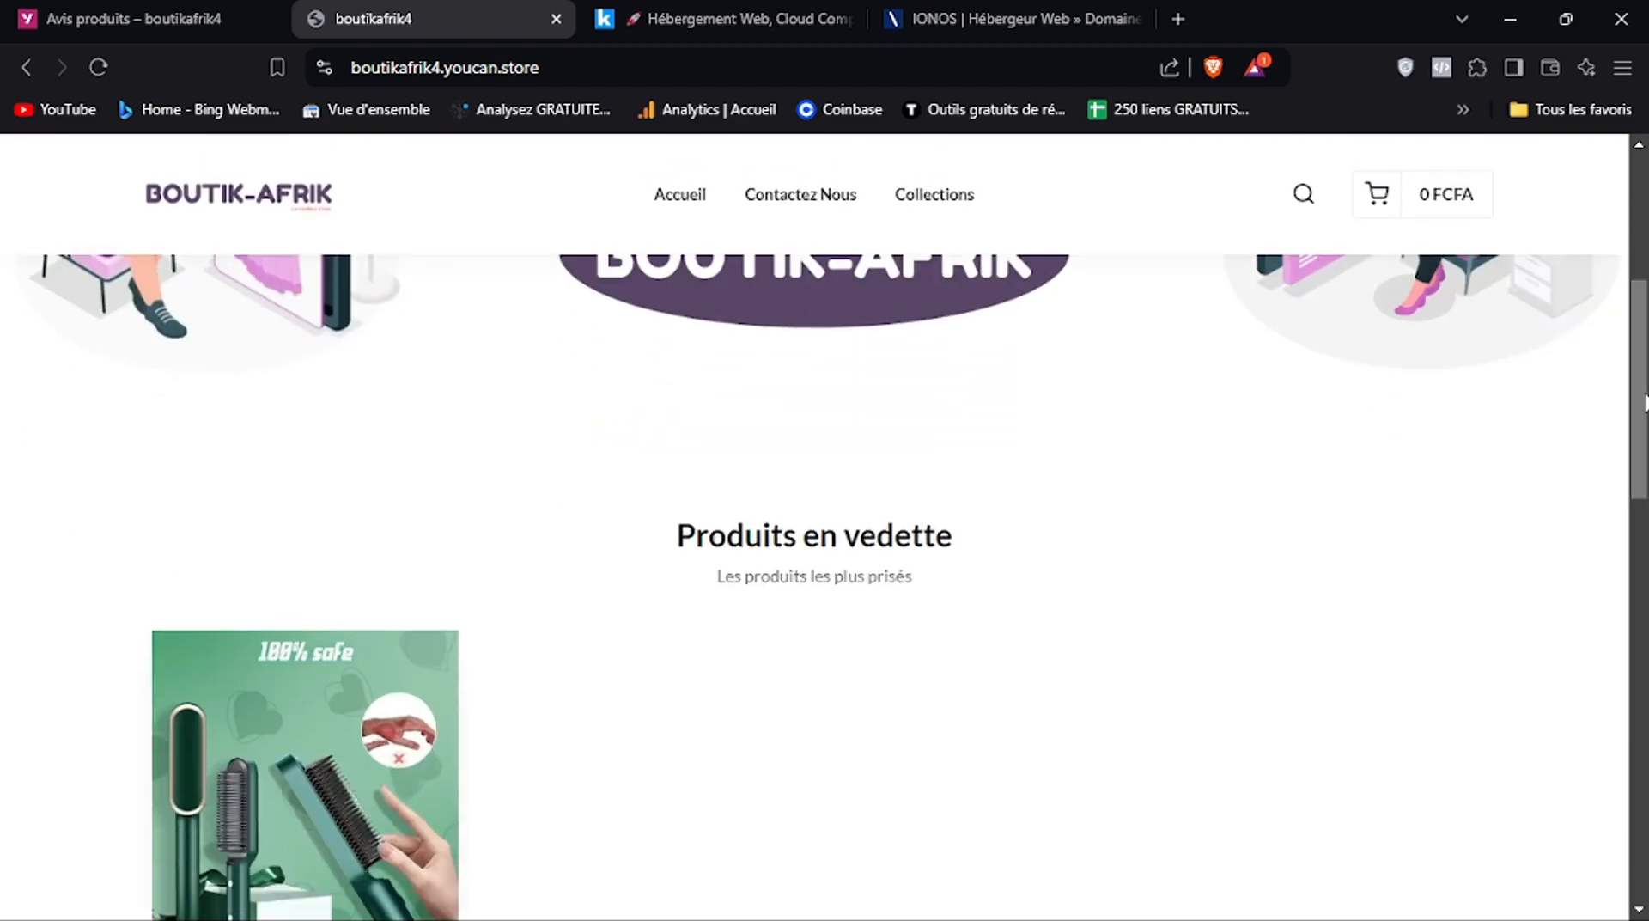
left_click_drag(1645, 400, 1645, 277)
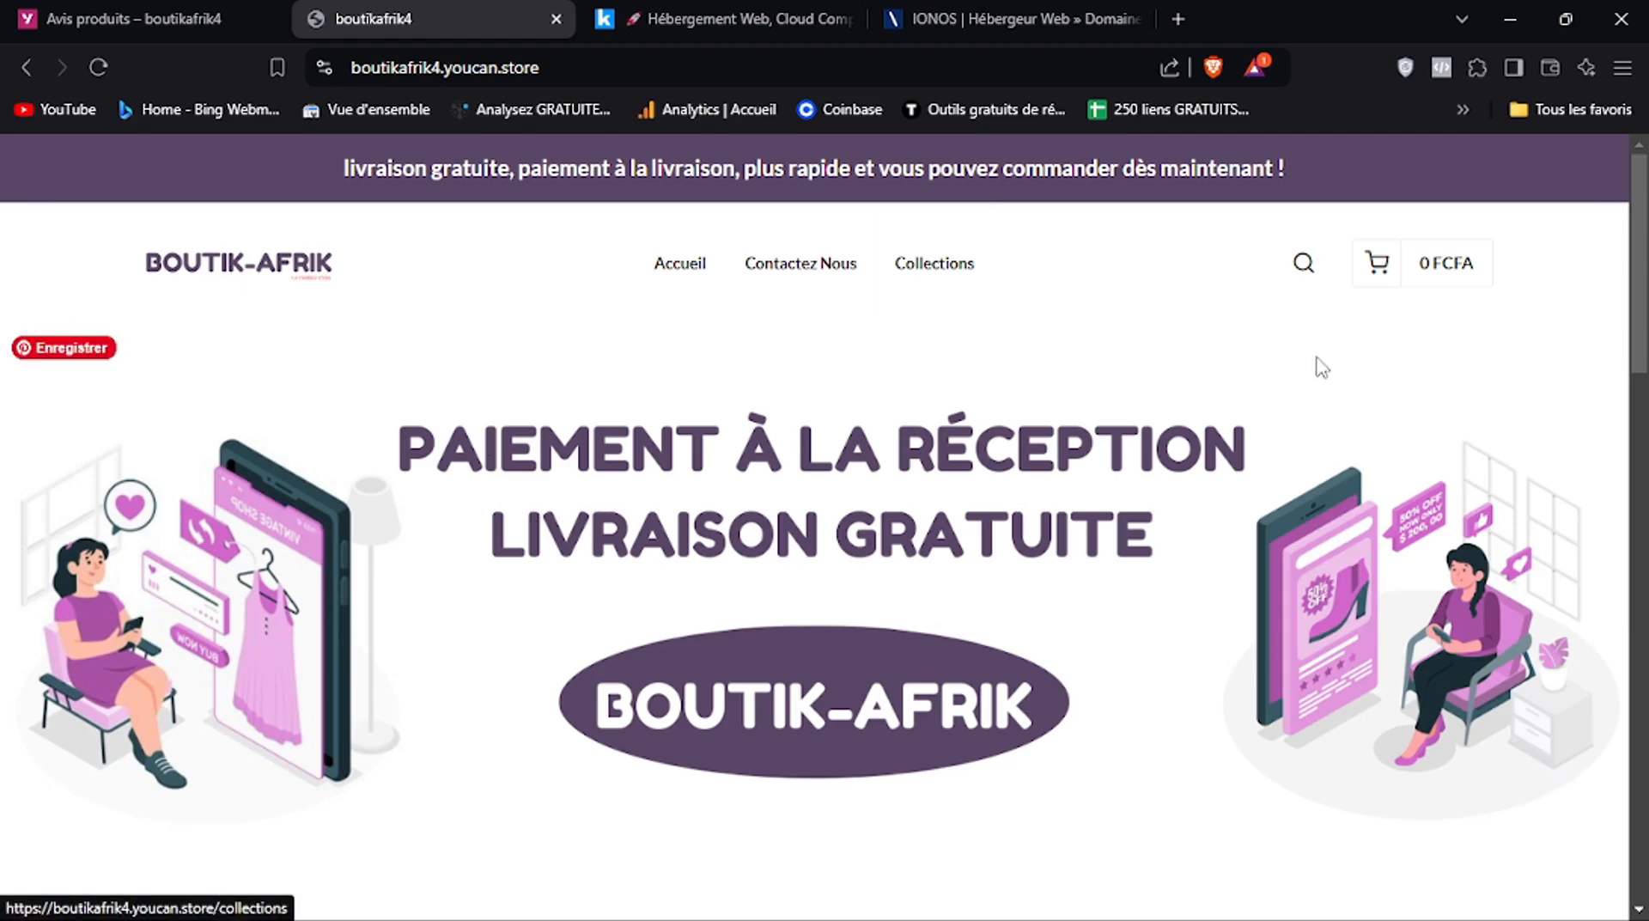
scroll(825, 524, "down", 10)
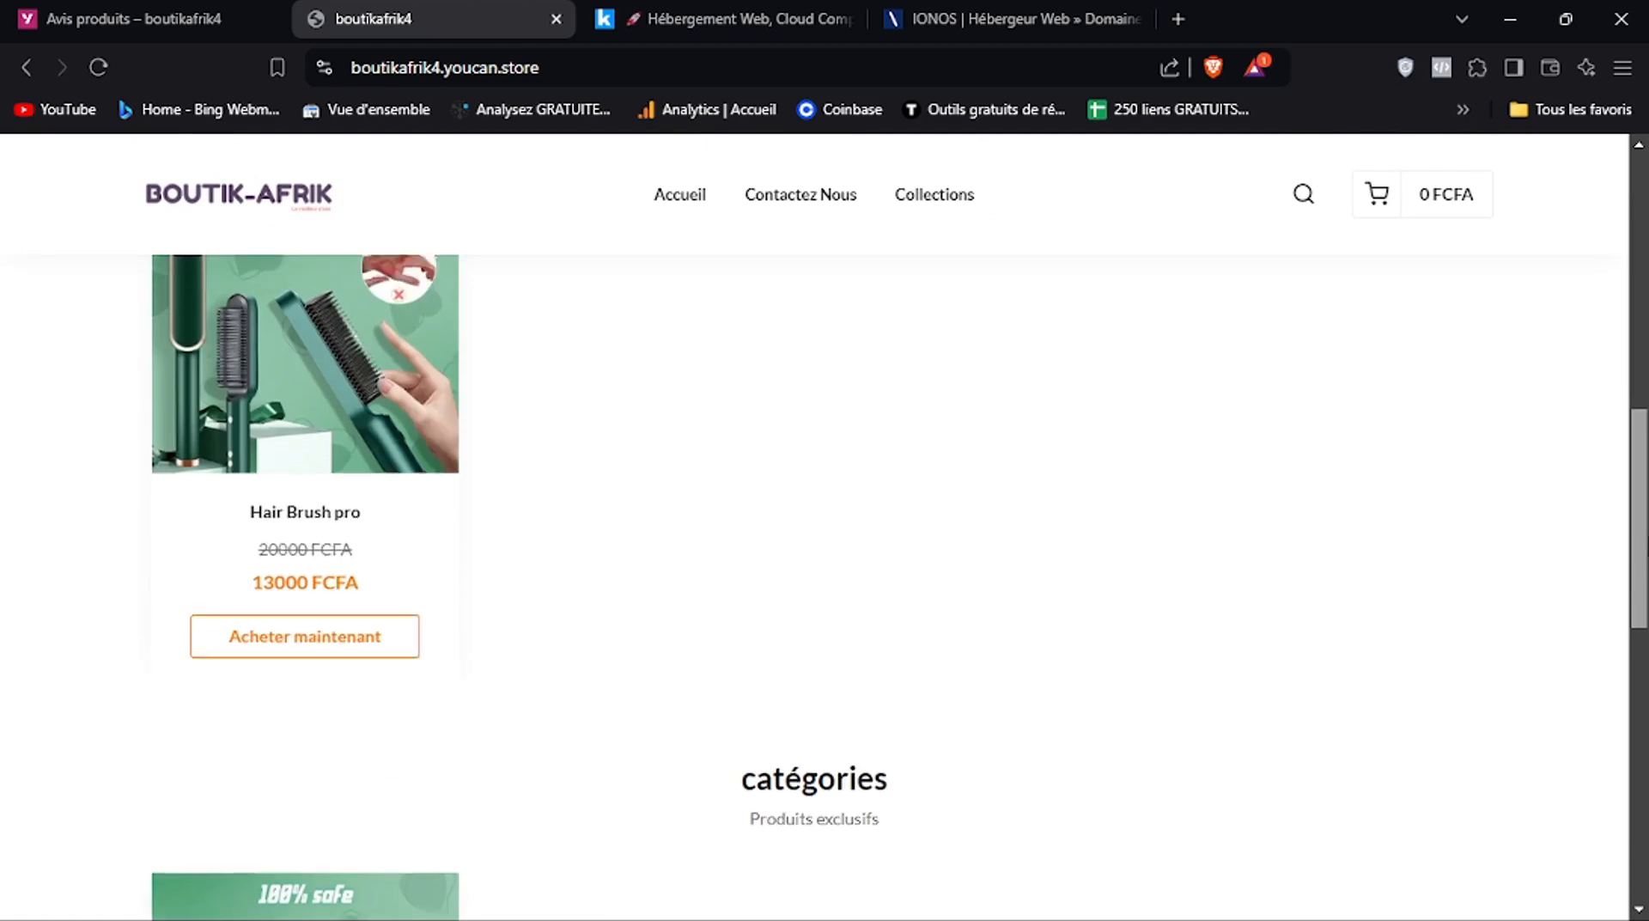
scroll(825, 524, "up", 4)
scroll(1454, 478, "down", 1)
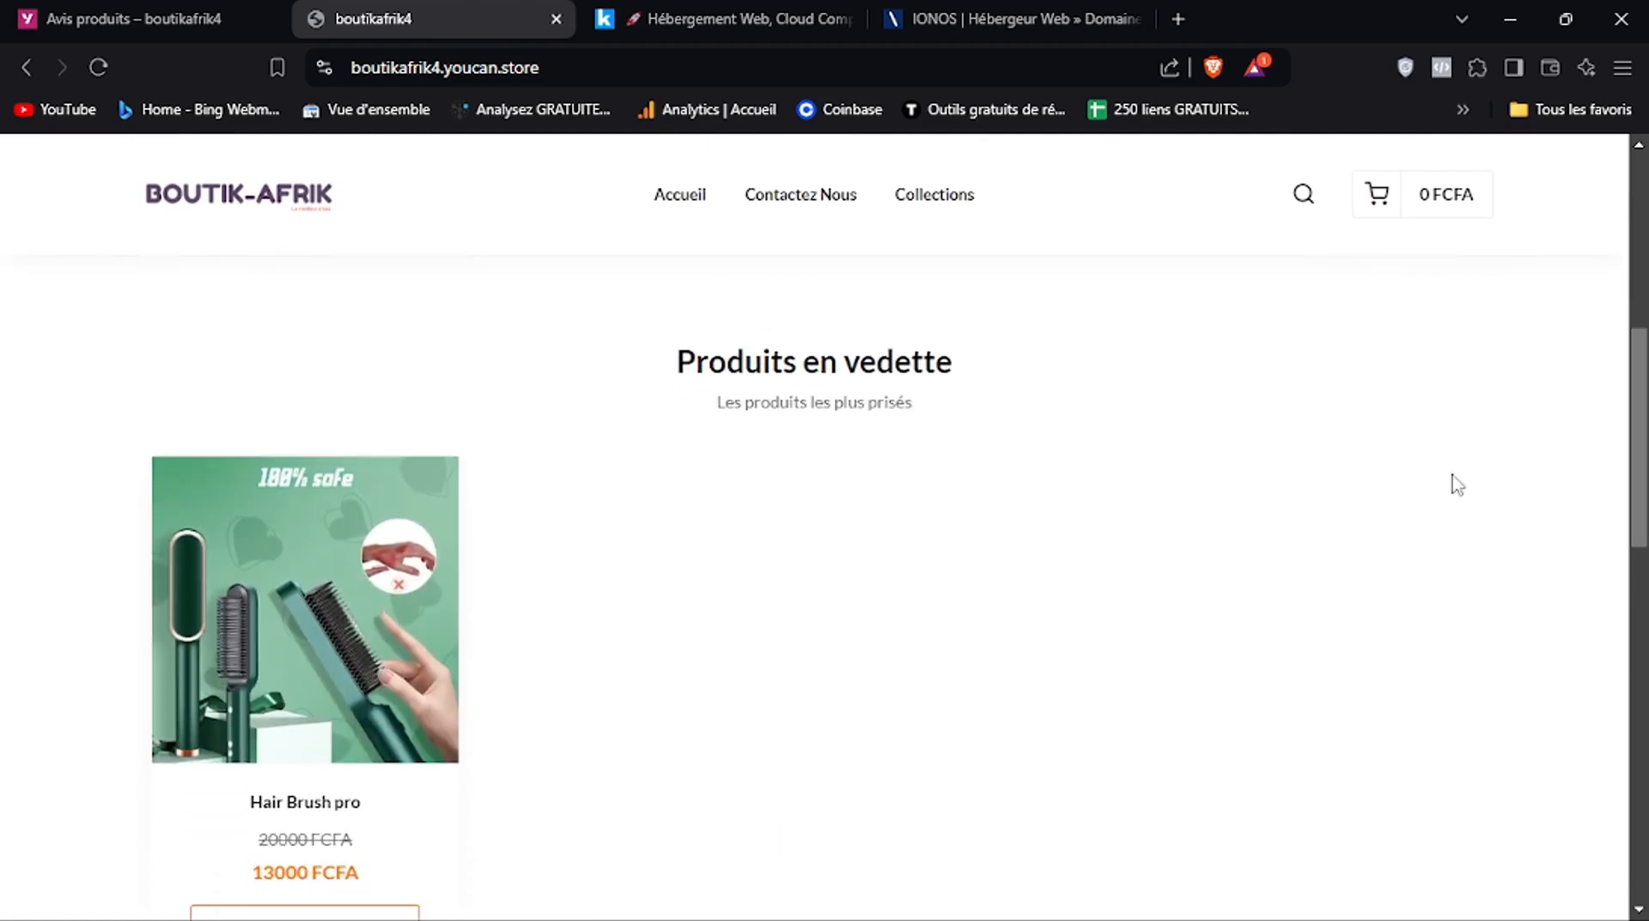
scroll(1646, 513, "down", 5)
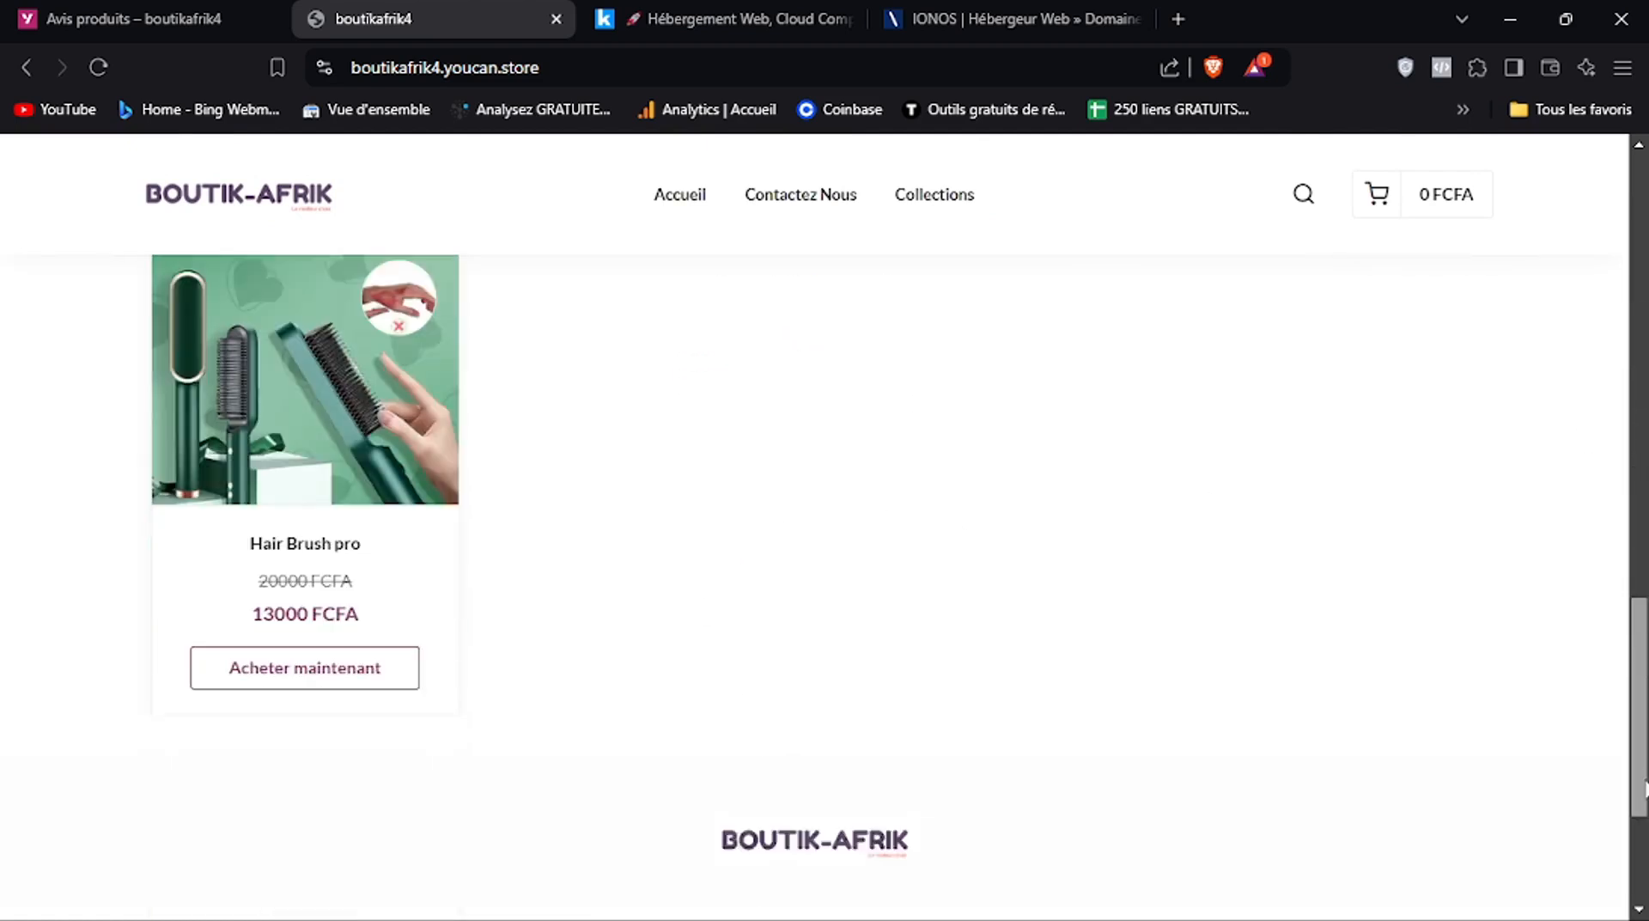
mouse_move(1646, 719)
left_mouse_down()
mouse_move(1646, 257)
mouse_move(1646, 778)
mouse_move(1646, 251)
left_mouse_up()
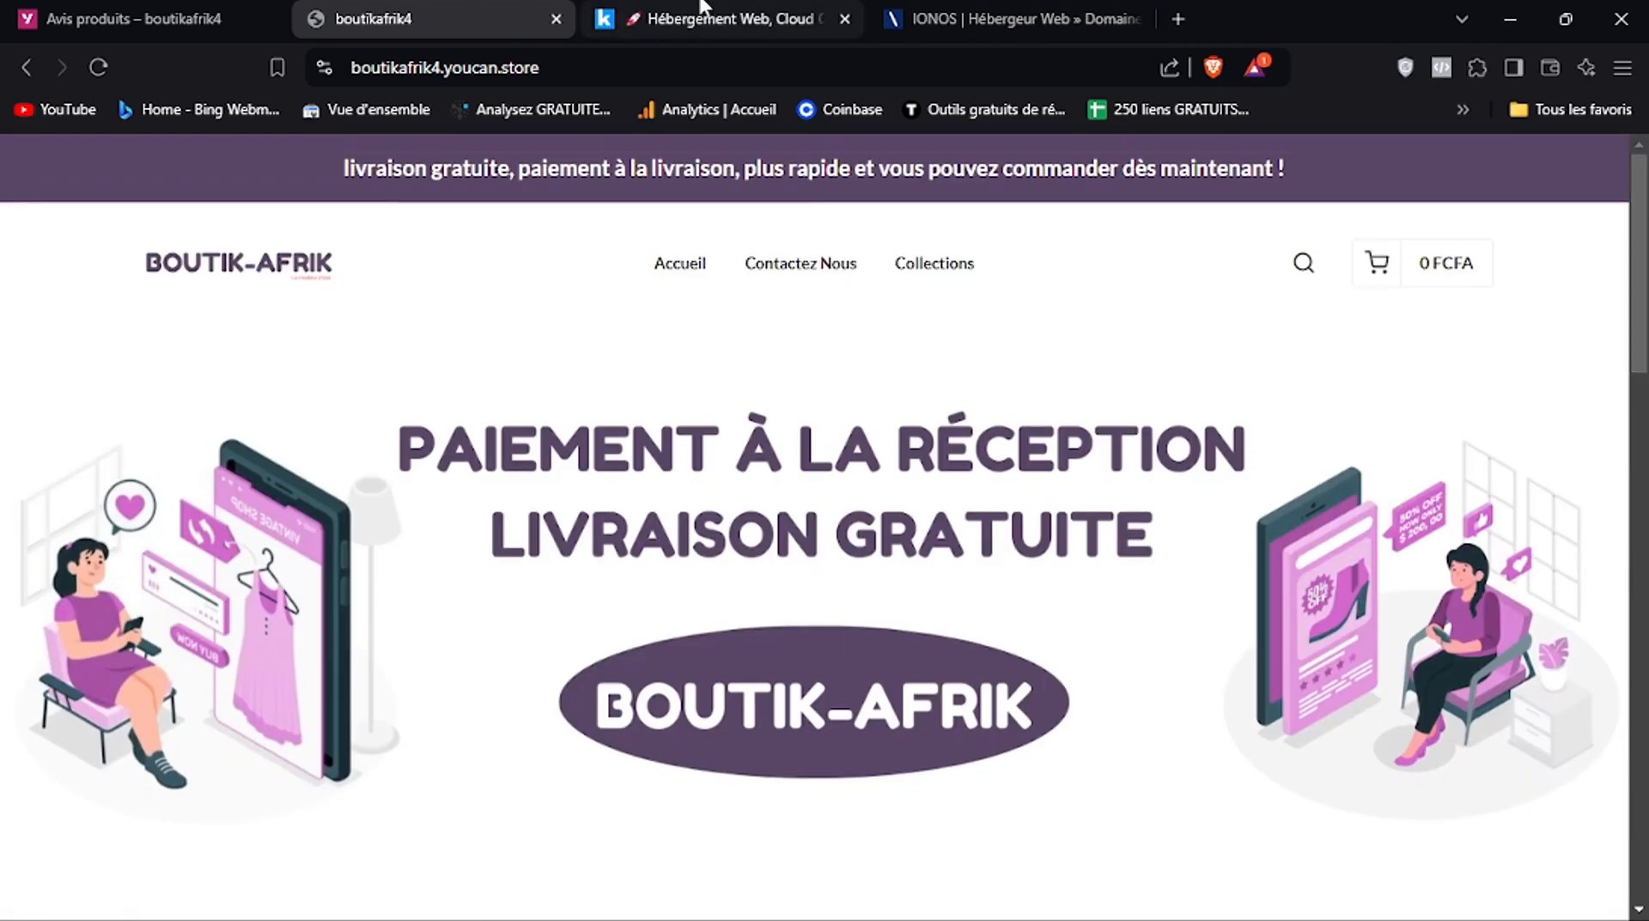
Check the store's web address on its home page and return to the product reviews list
left_click(213, 10)
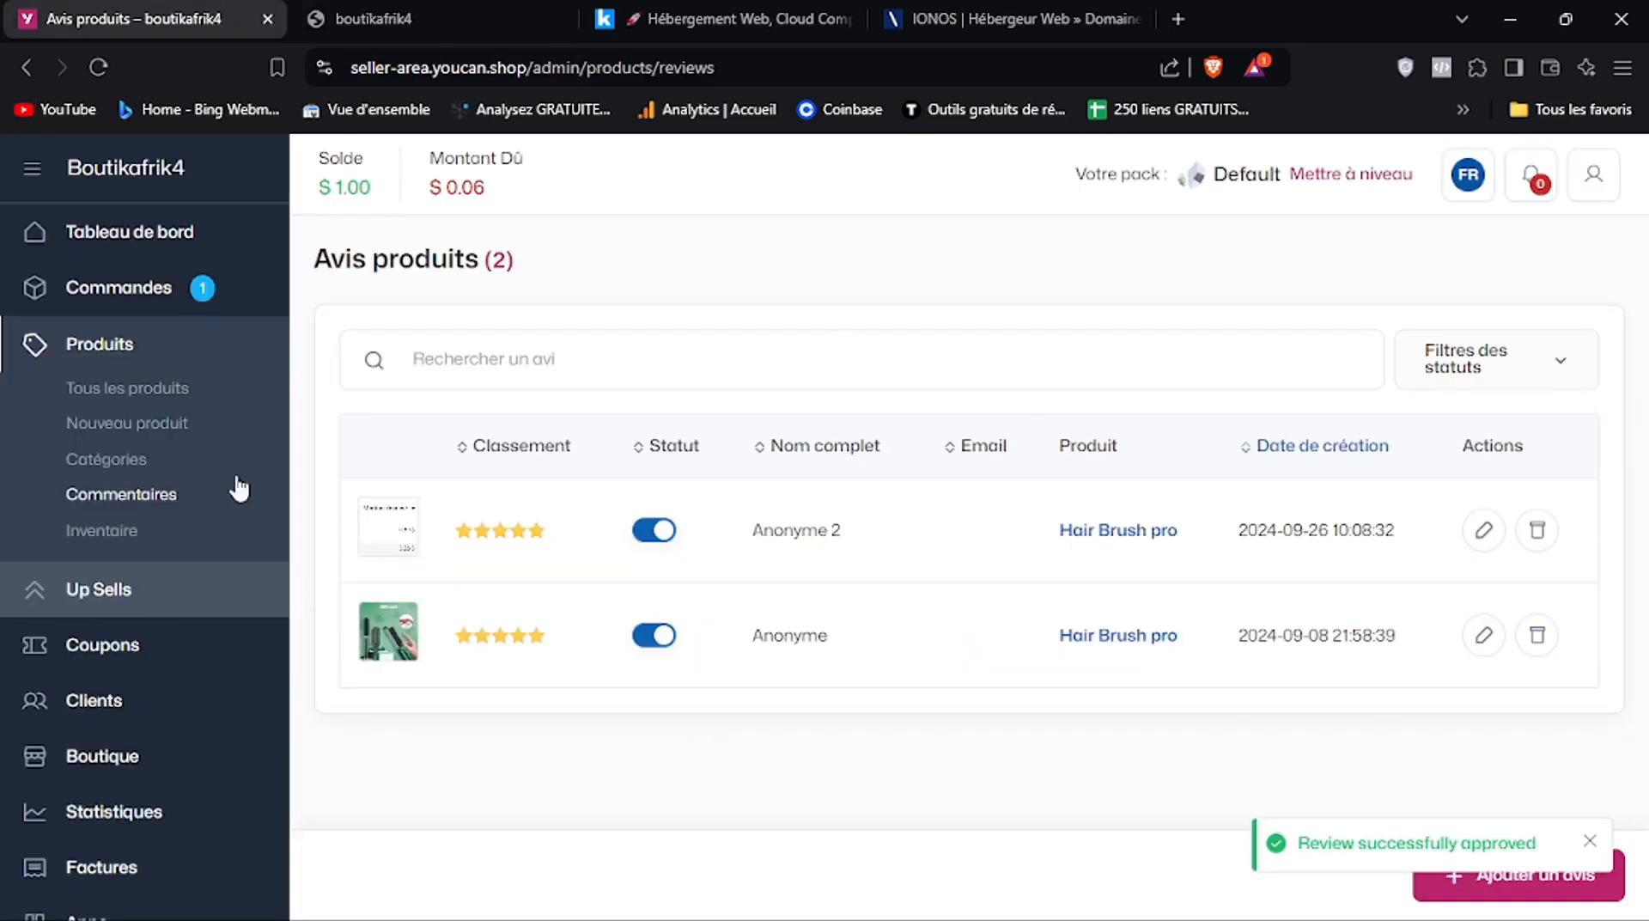
left_click(447, 11)
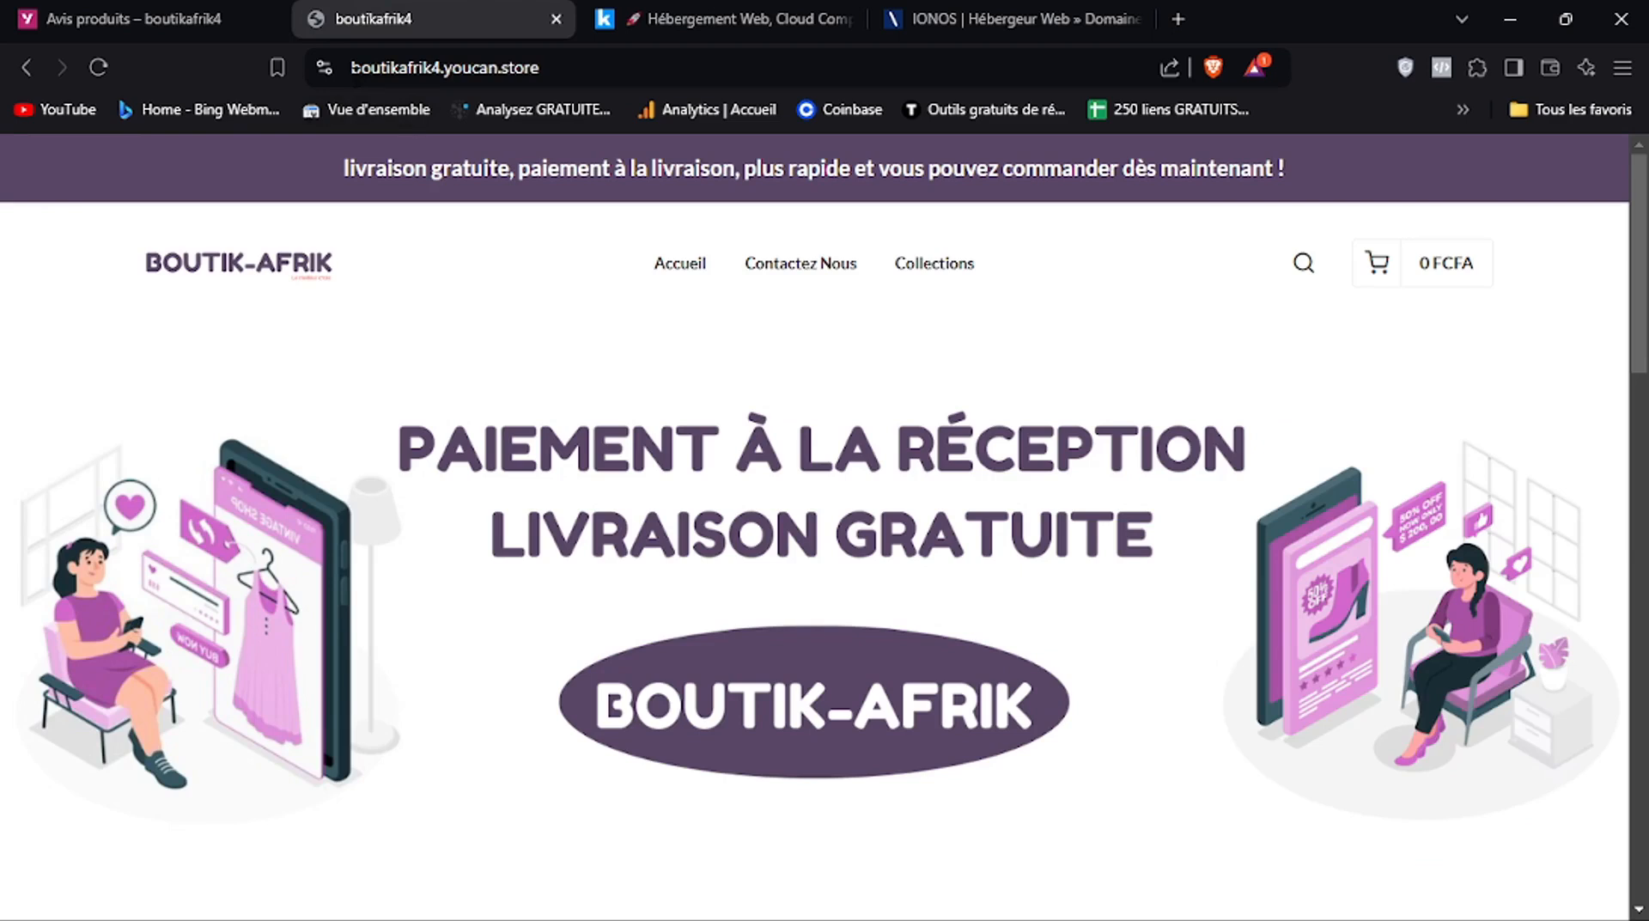
left_click(594, 72)
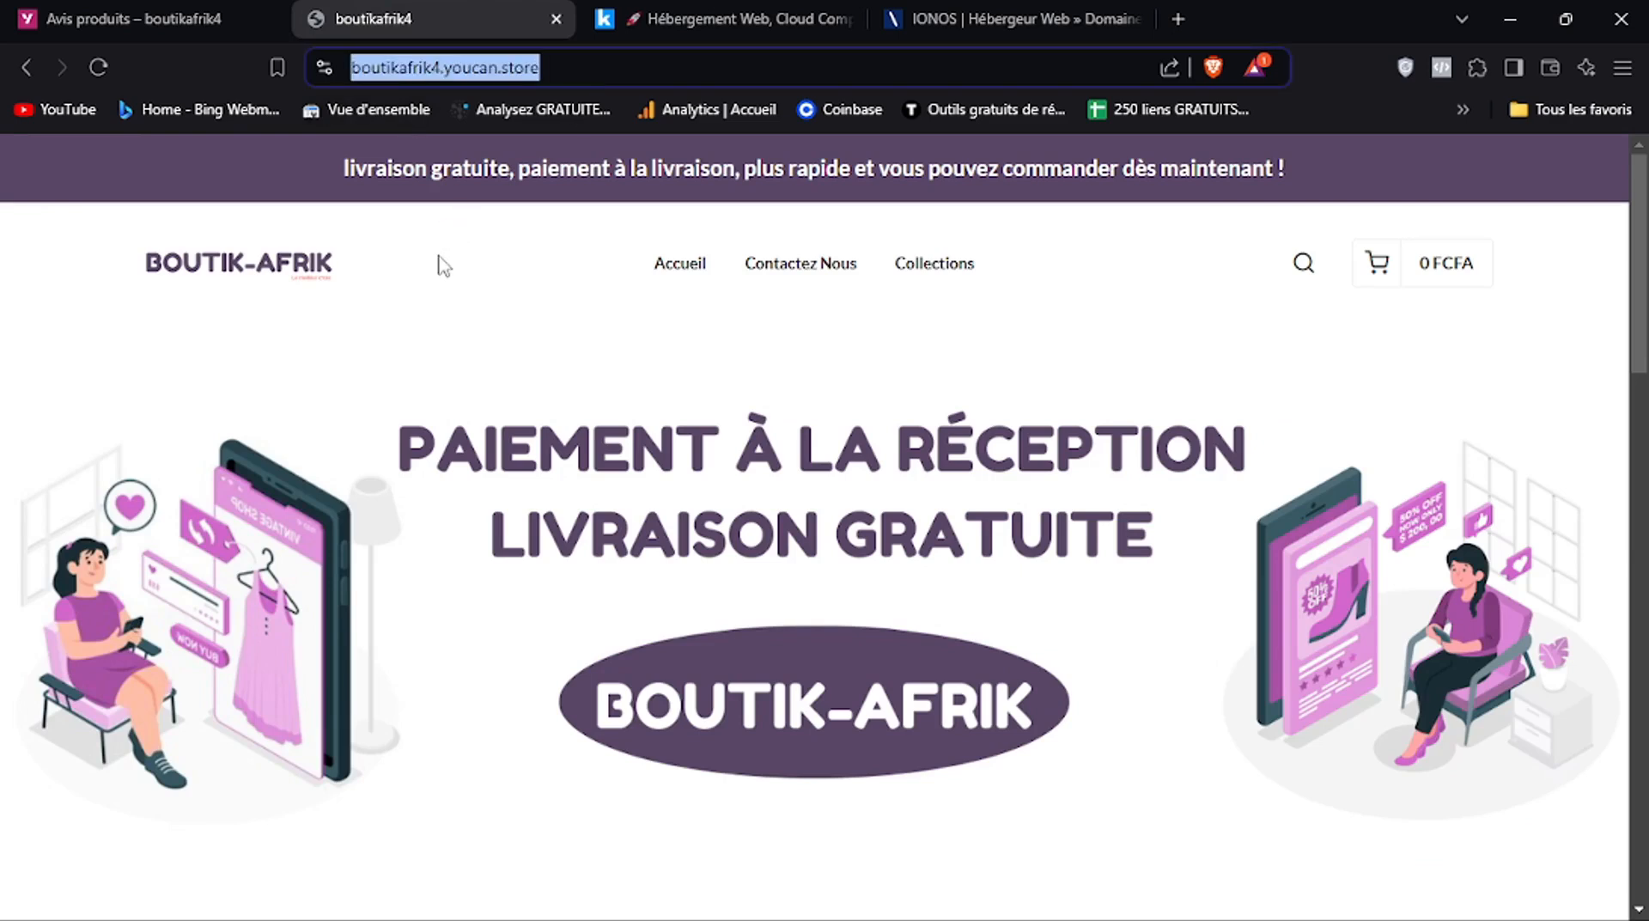
left_click(566, 245)
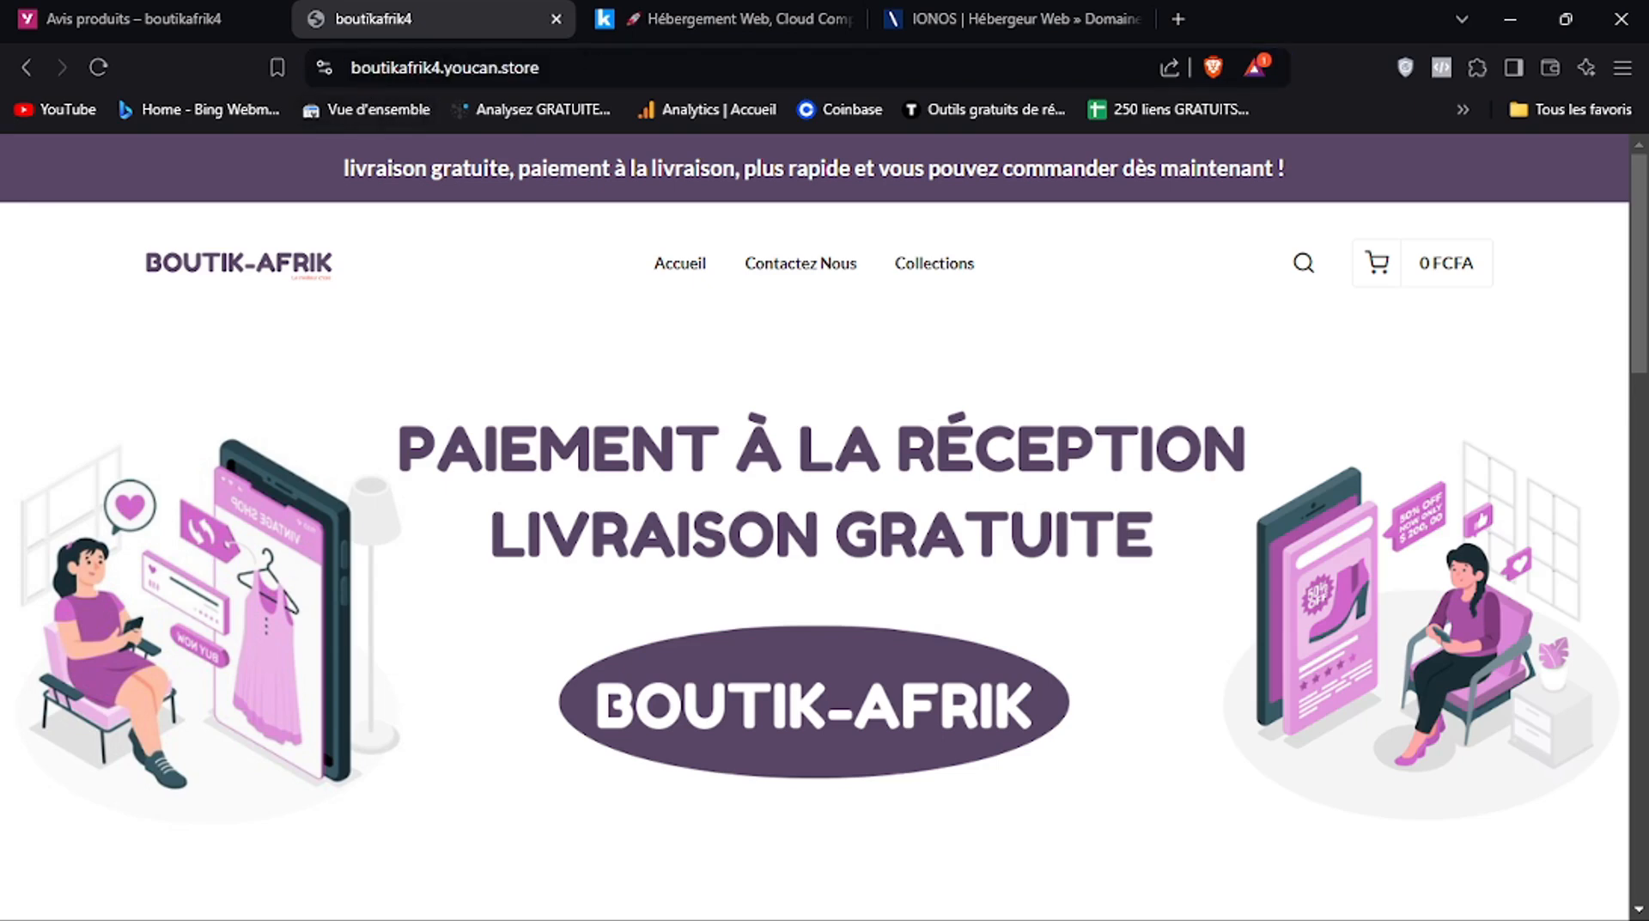
left_click(277, 17)
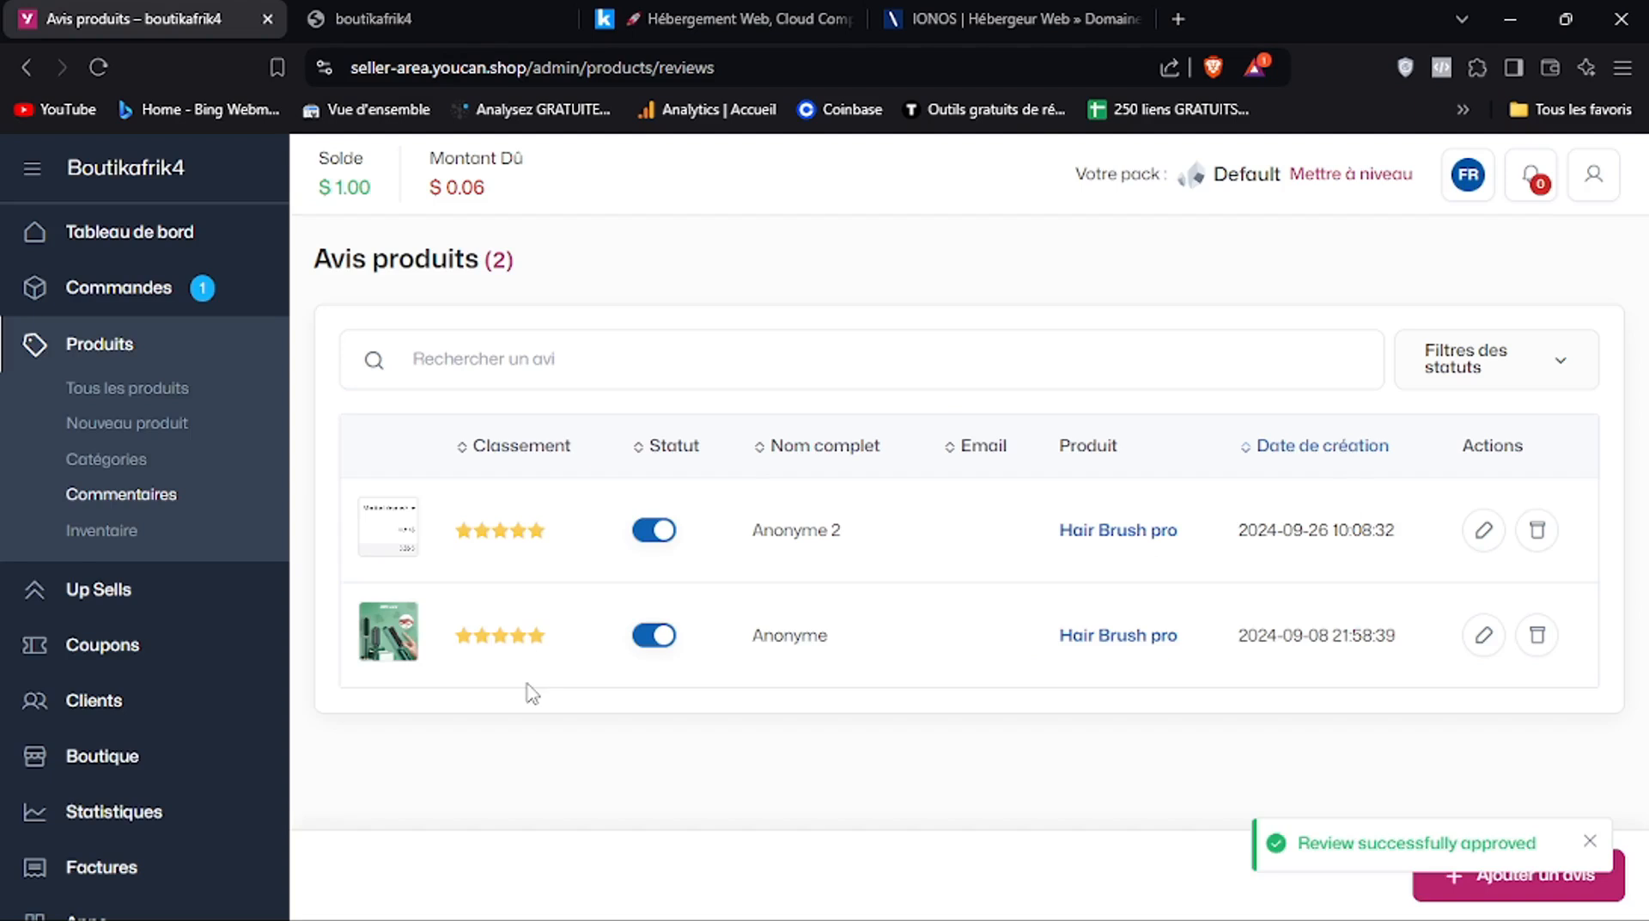
Open the Boutique domain management page, look over its contents, and view the Infomaniak domain provider site
left_click(160, 754)
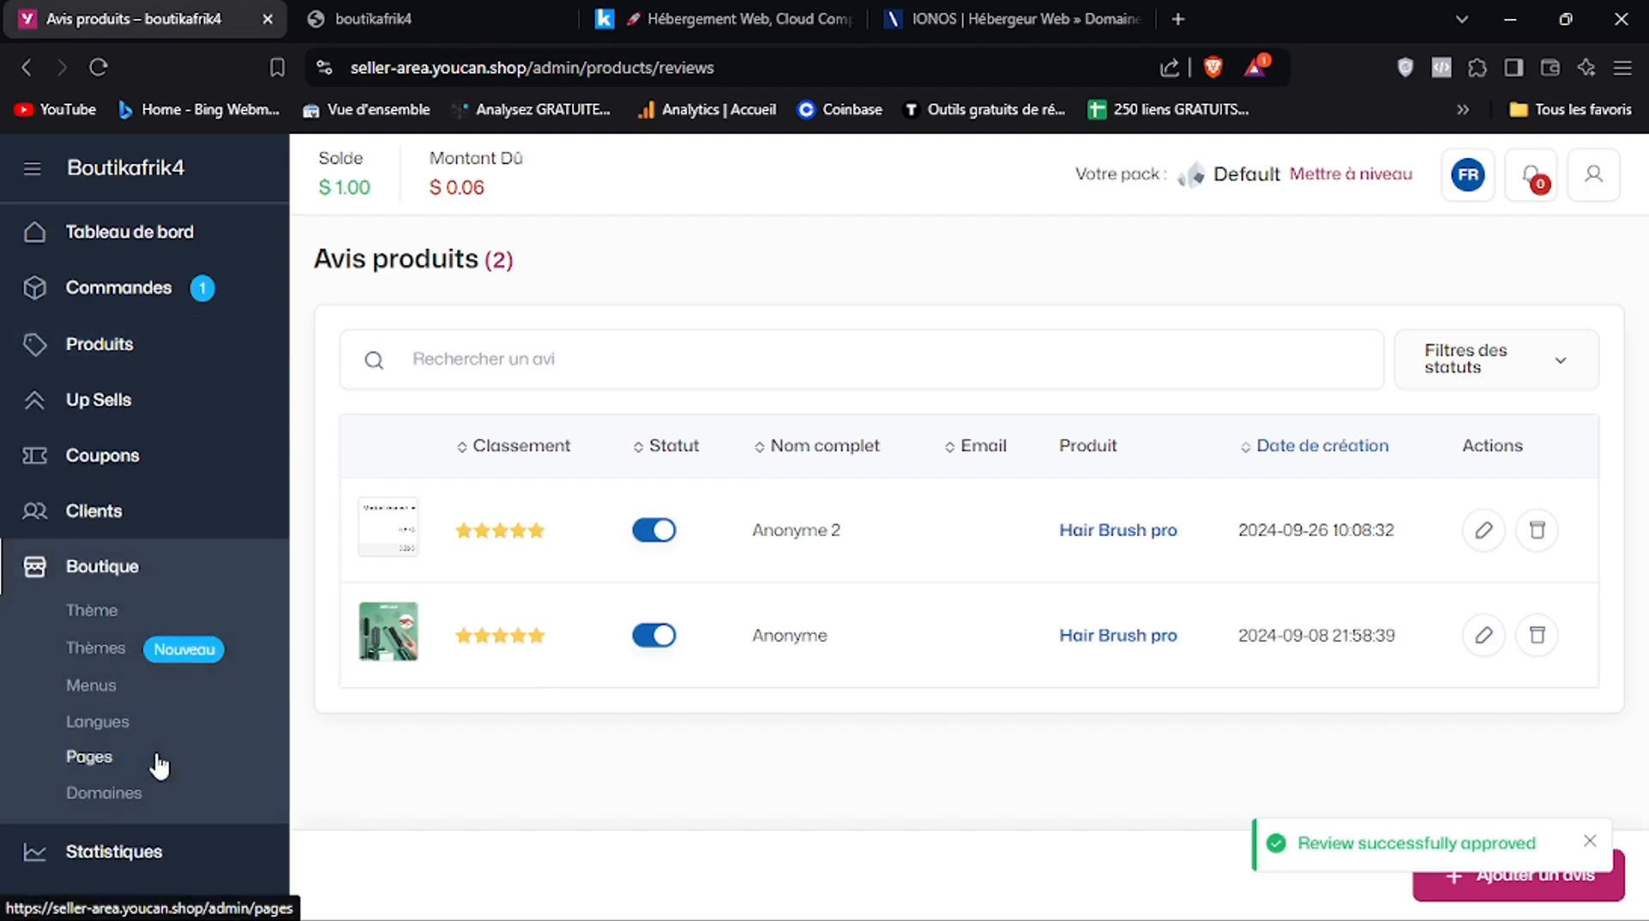
left_click(349, 6)
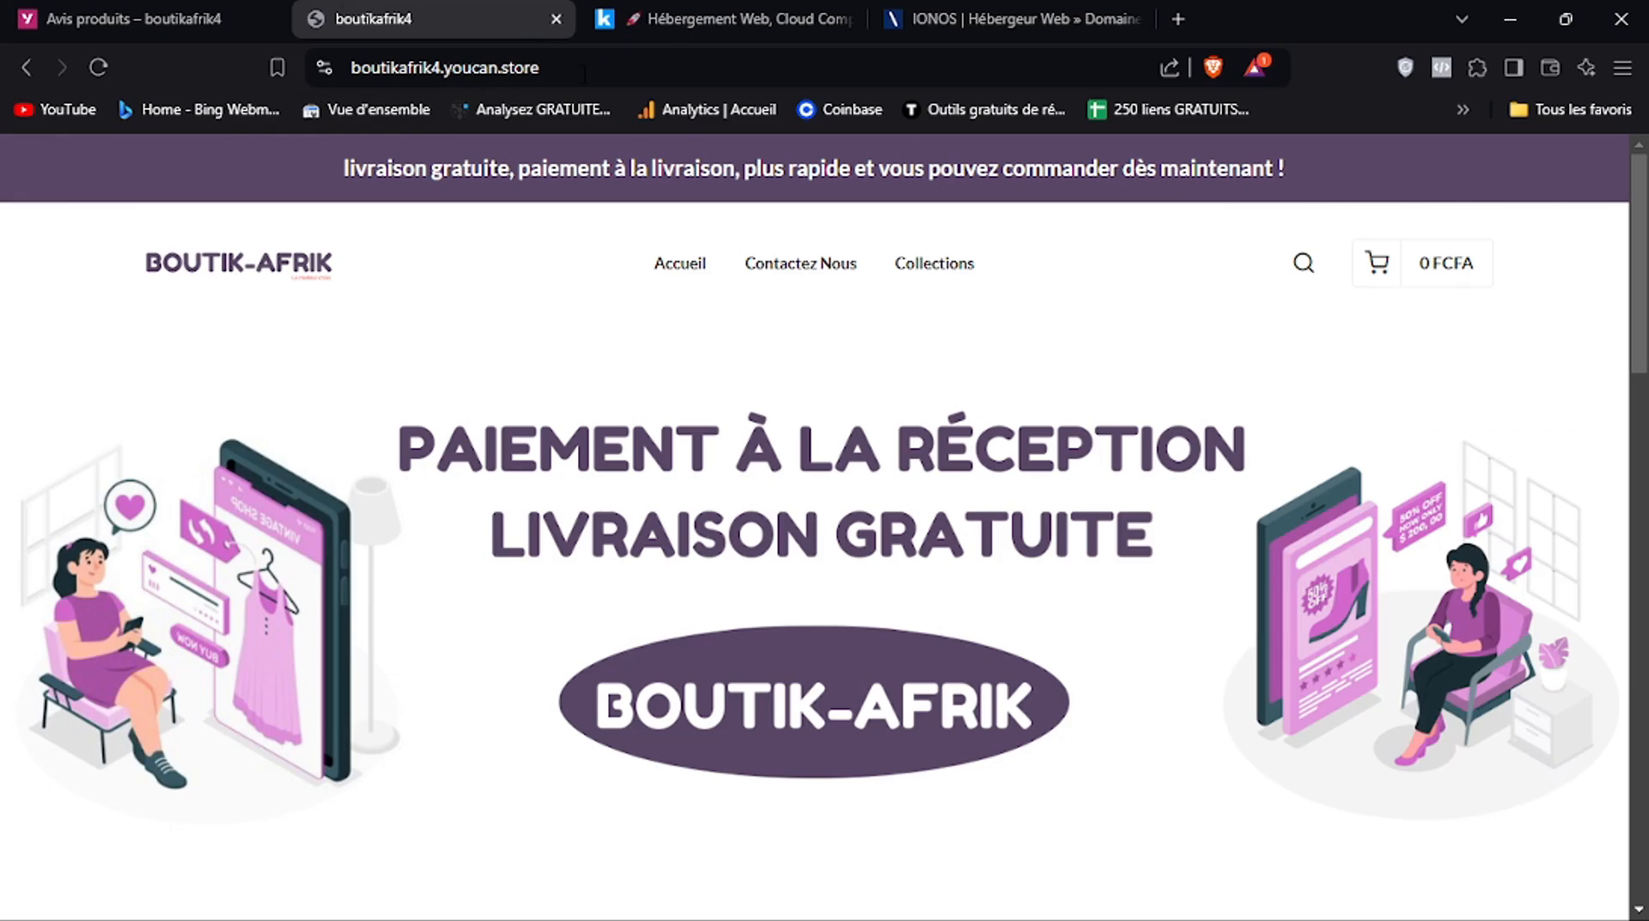
left_click(124, 9)
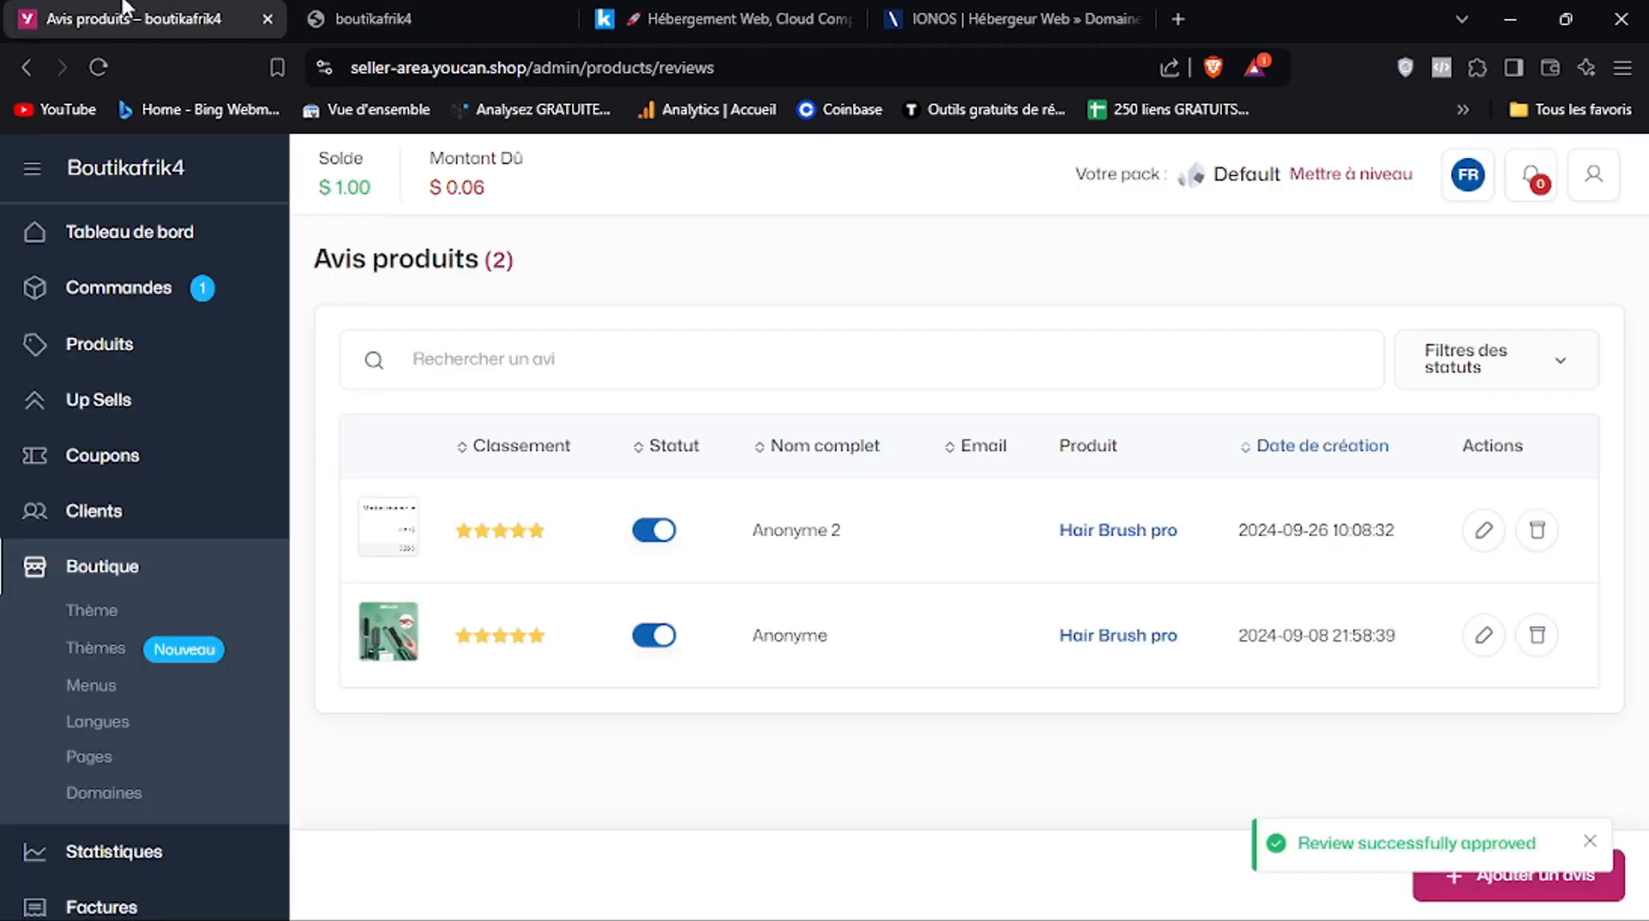
left_click(141, 807)
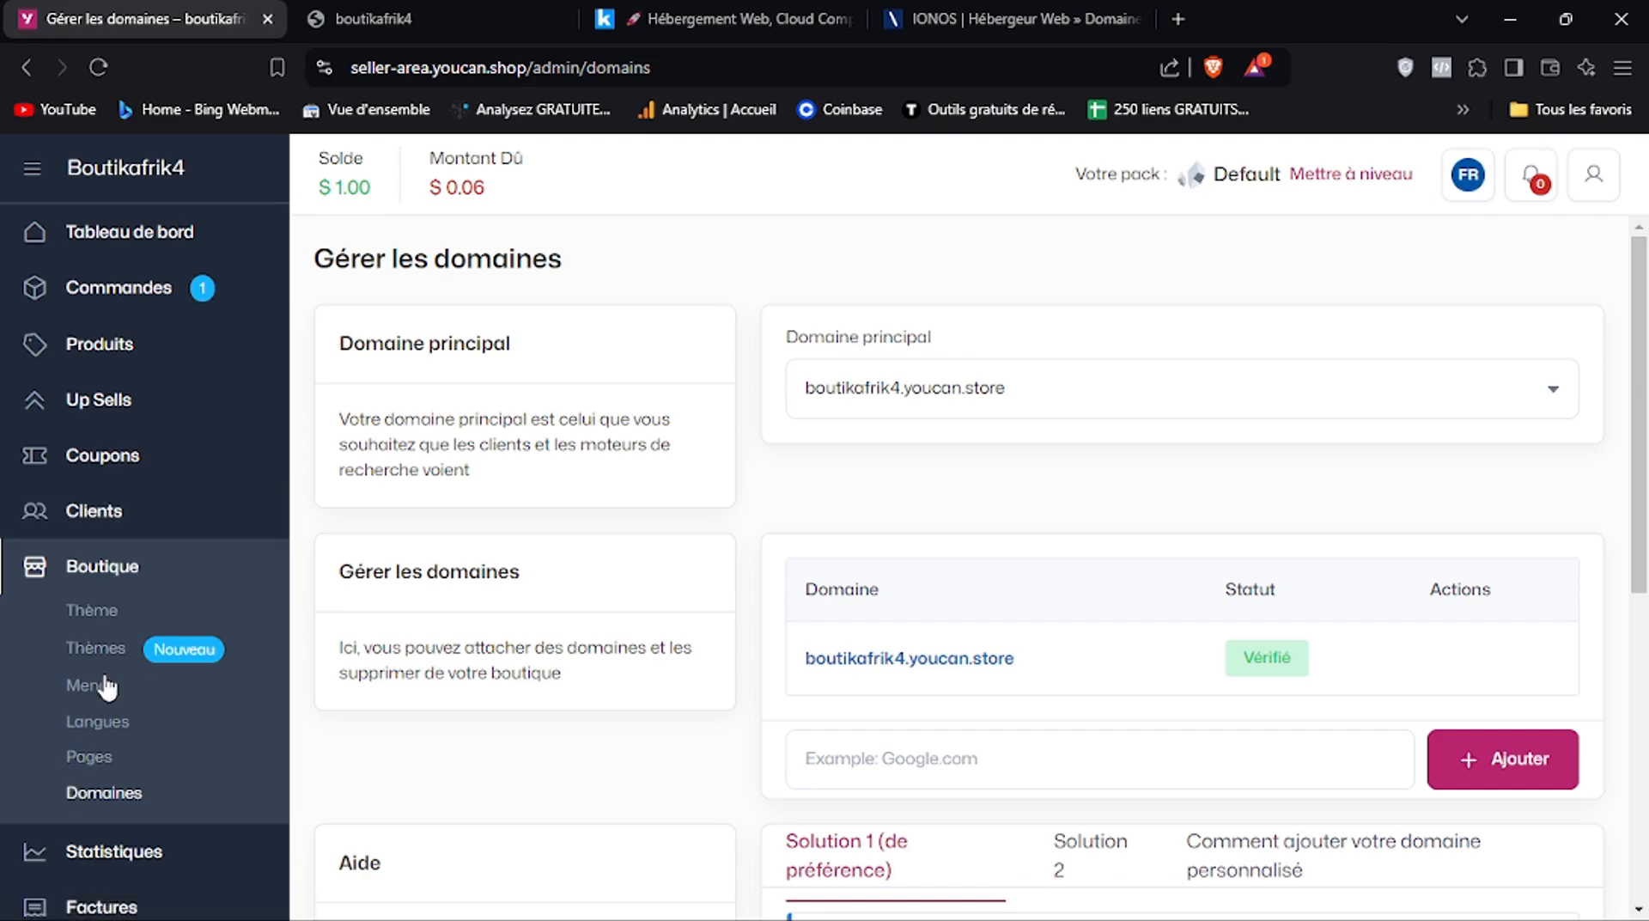
left_click_drag(1642, 406, 1645, 550)
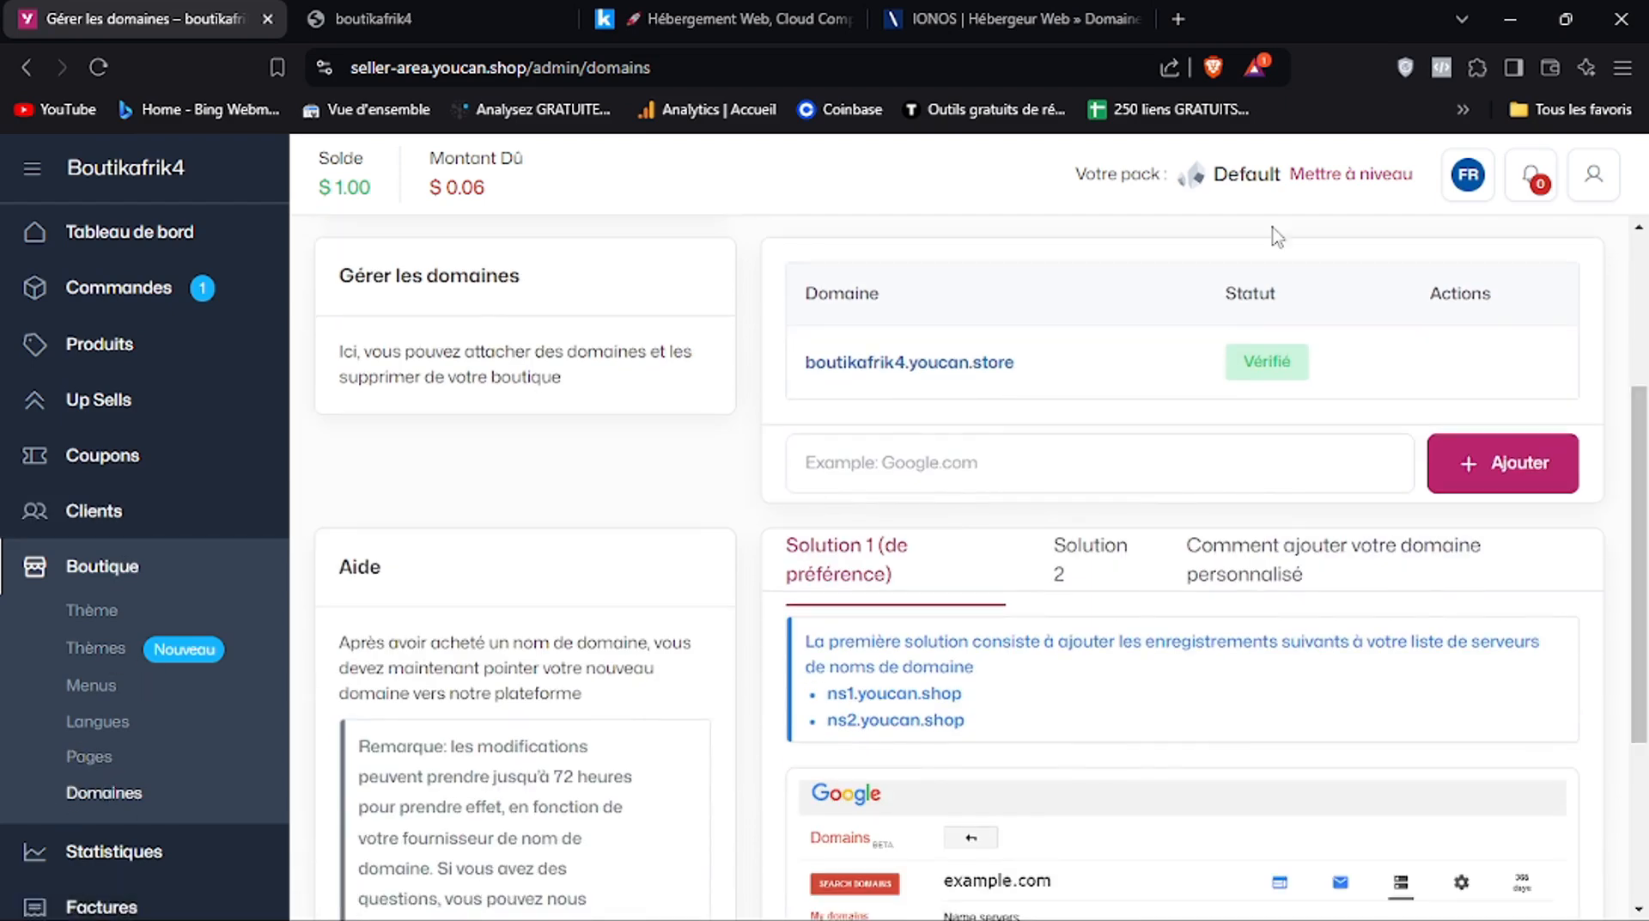
left_click(725, 14)
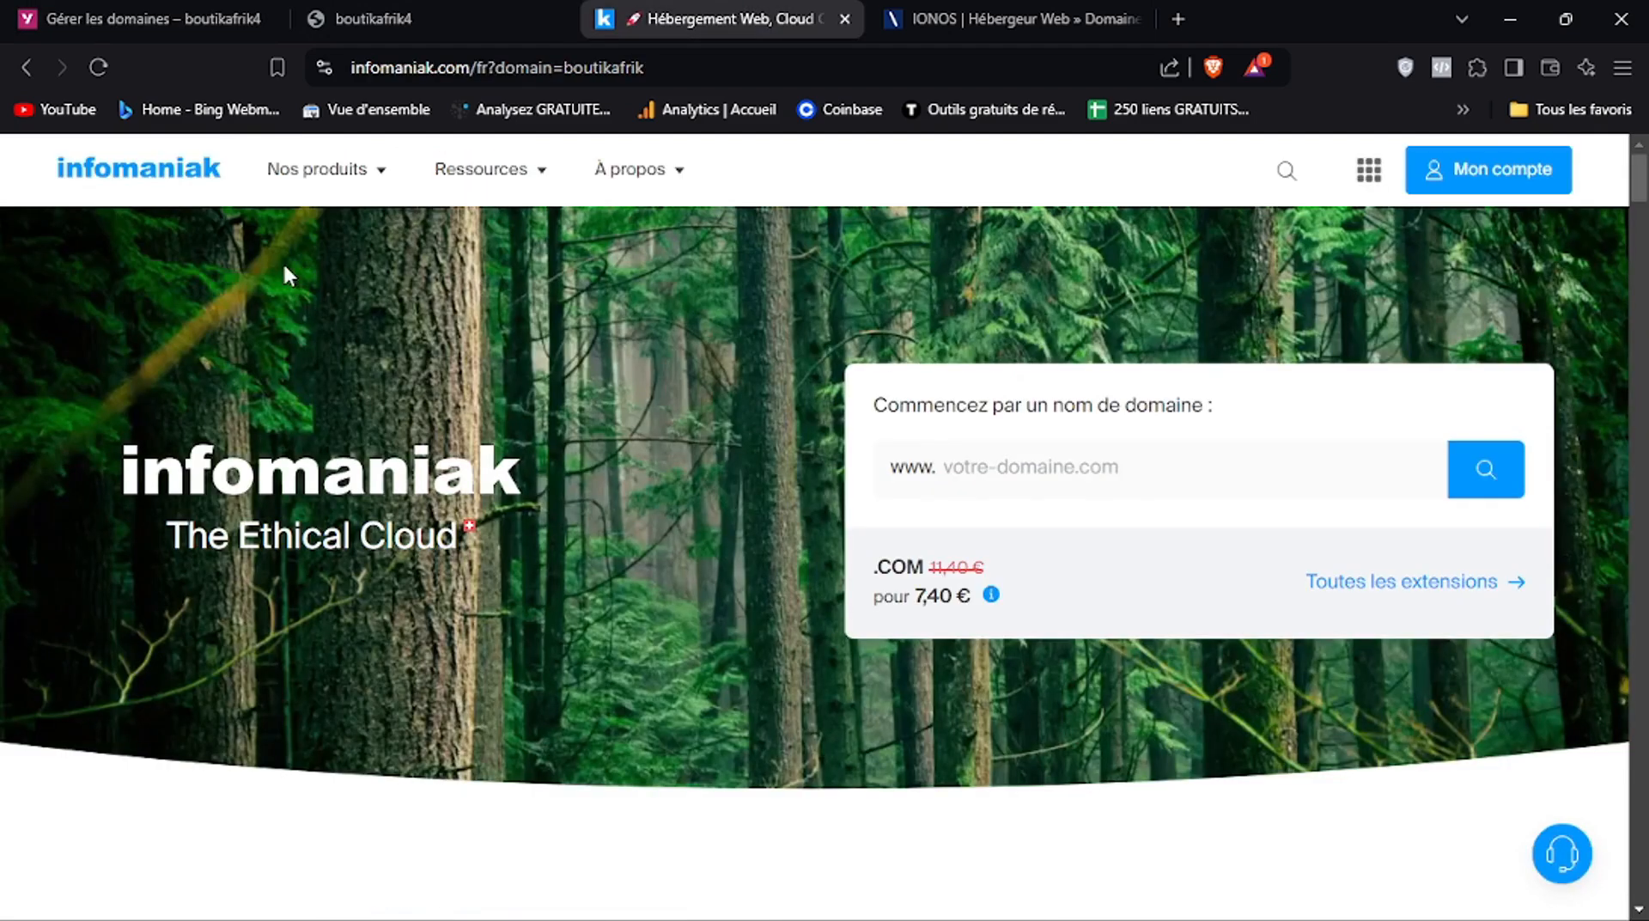
scroll(1645, 172, "down", 15)
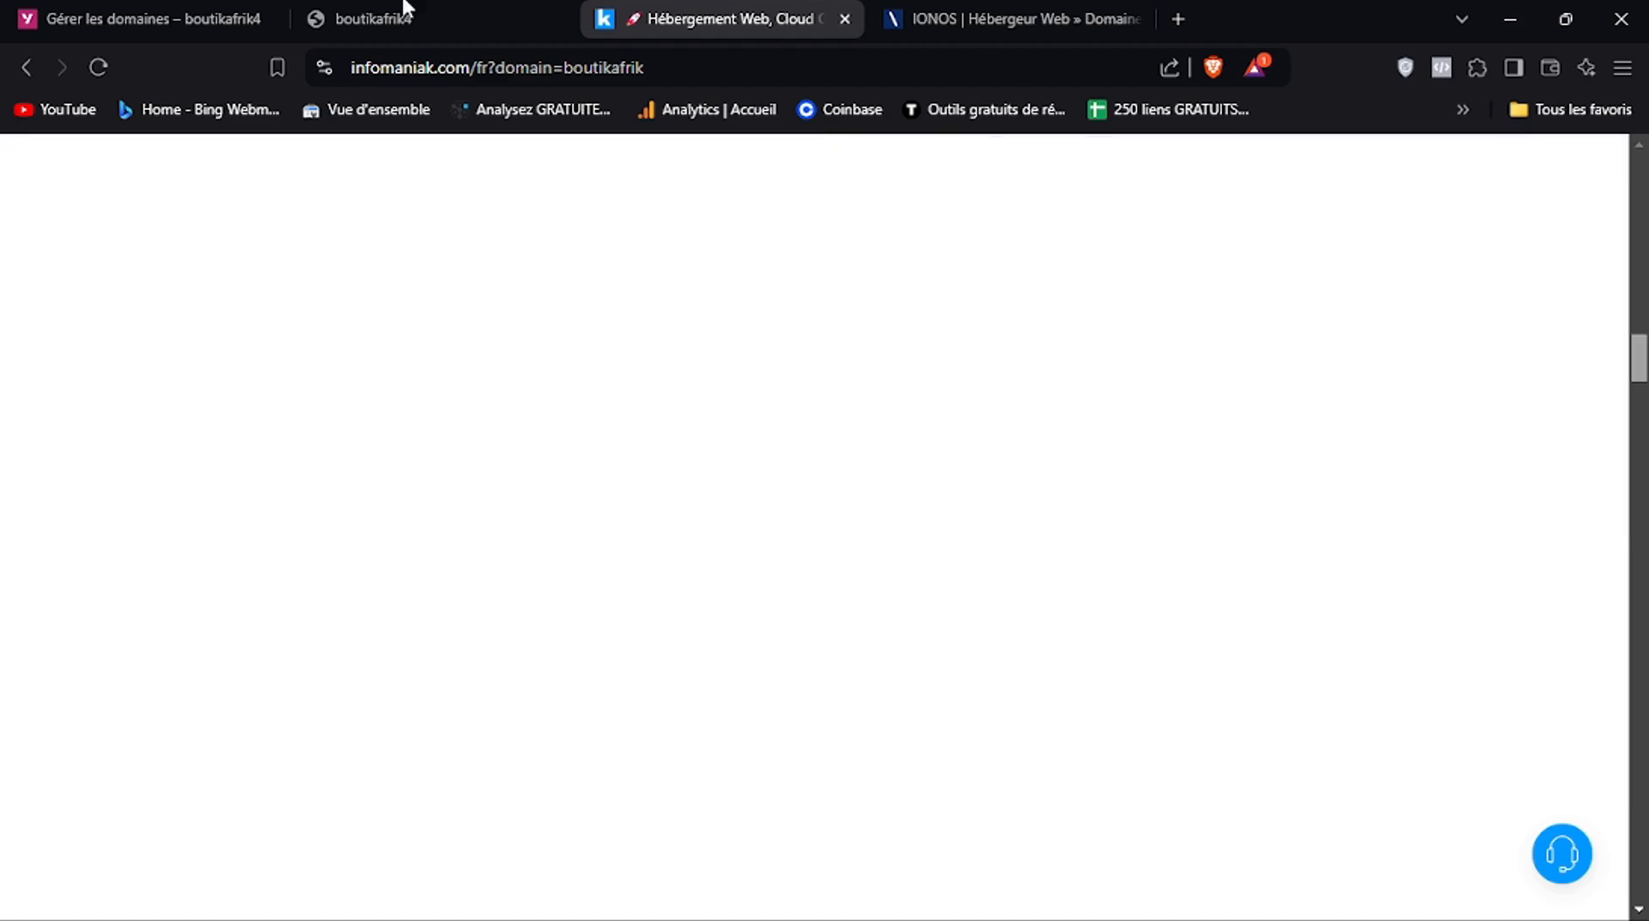
Examine the domain connection help: Solution 1, the custom domain video, and the CNAME-based Solution 2
left_click(154, 15)
scroll(1645, 498, "down", 1)
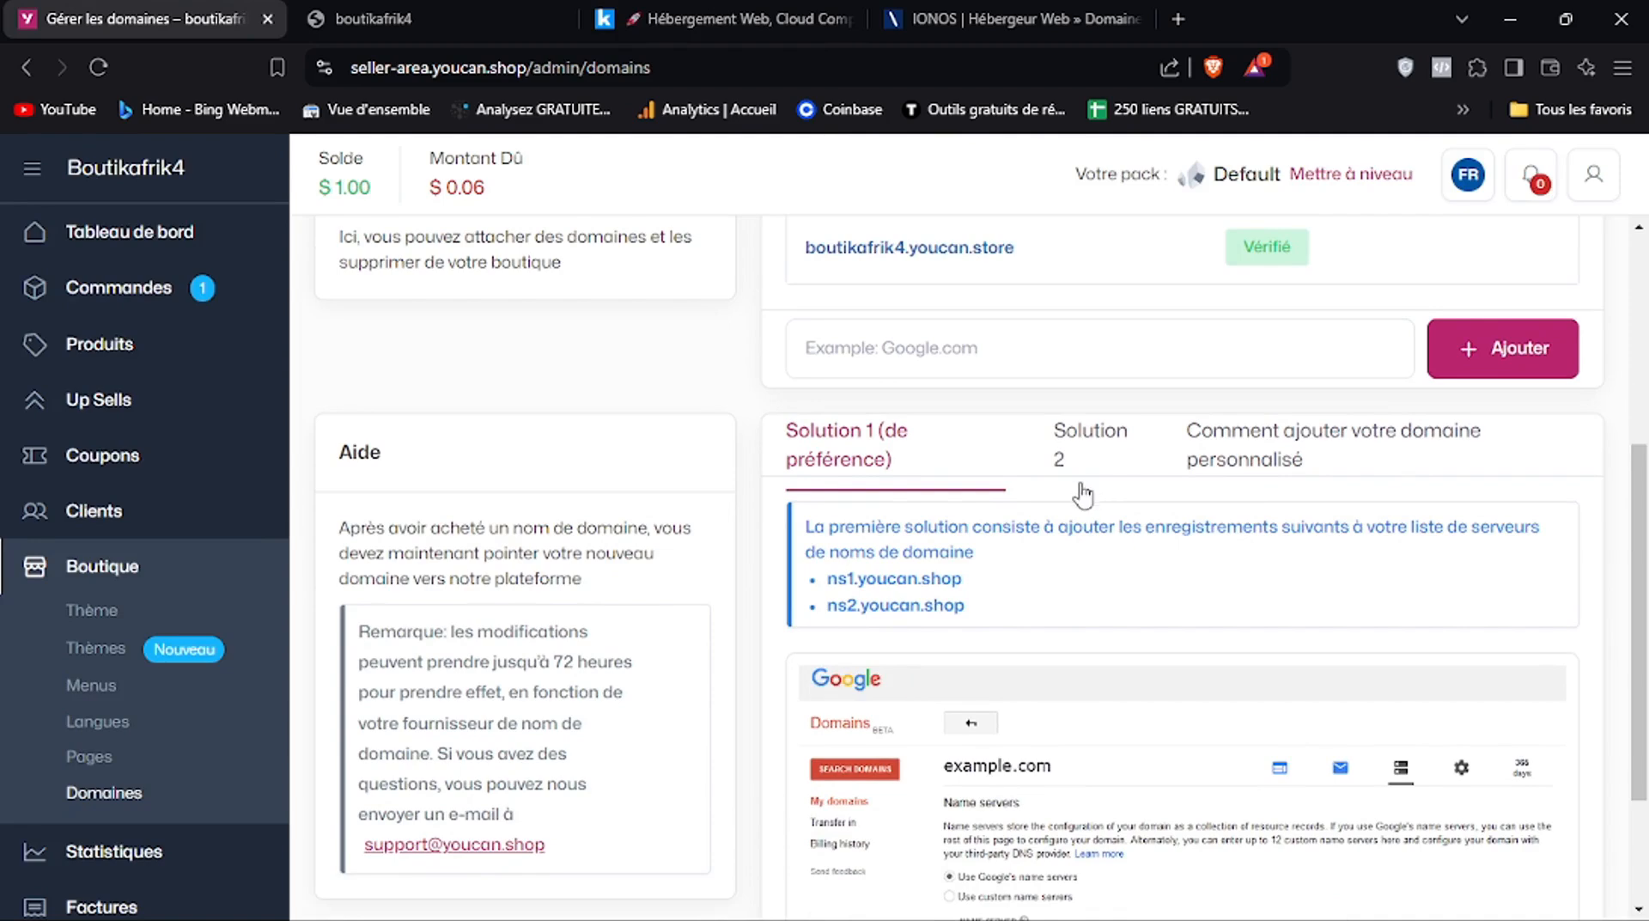
scroll(1643, 558, "down", 2)
scroll(1645, 525, "up", 3)
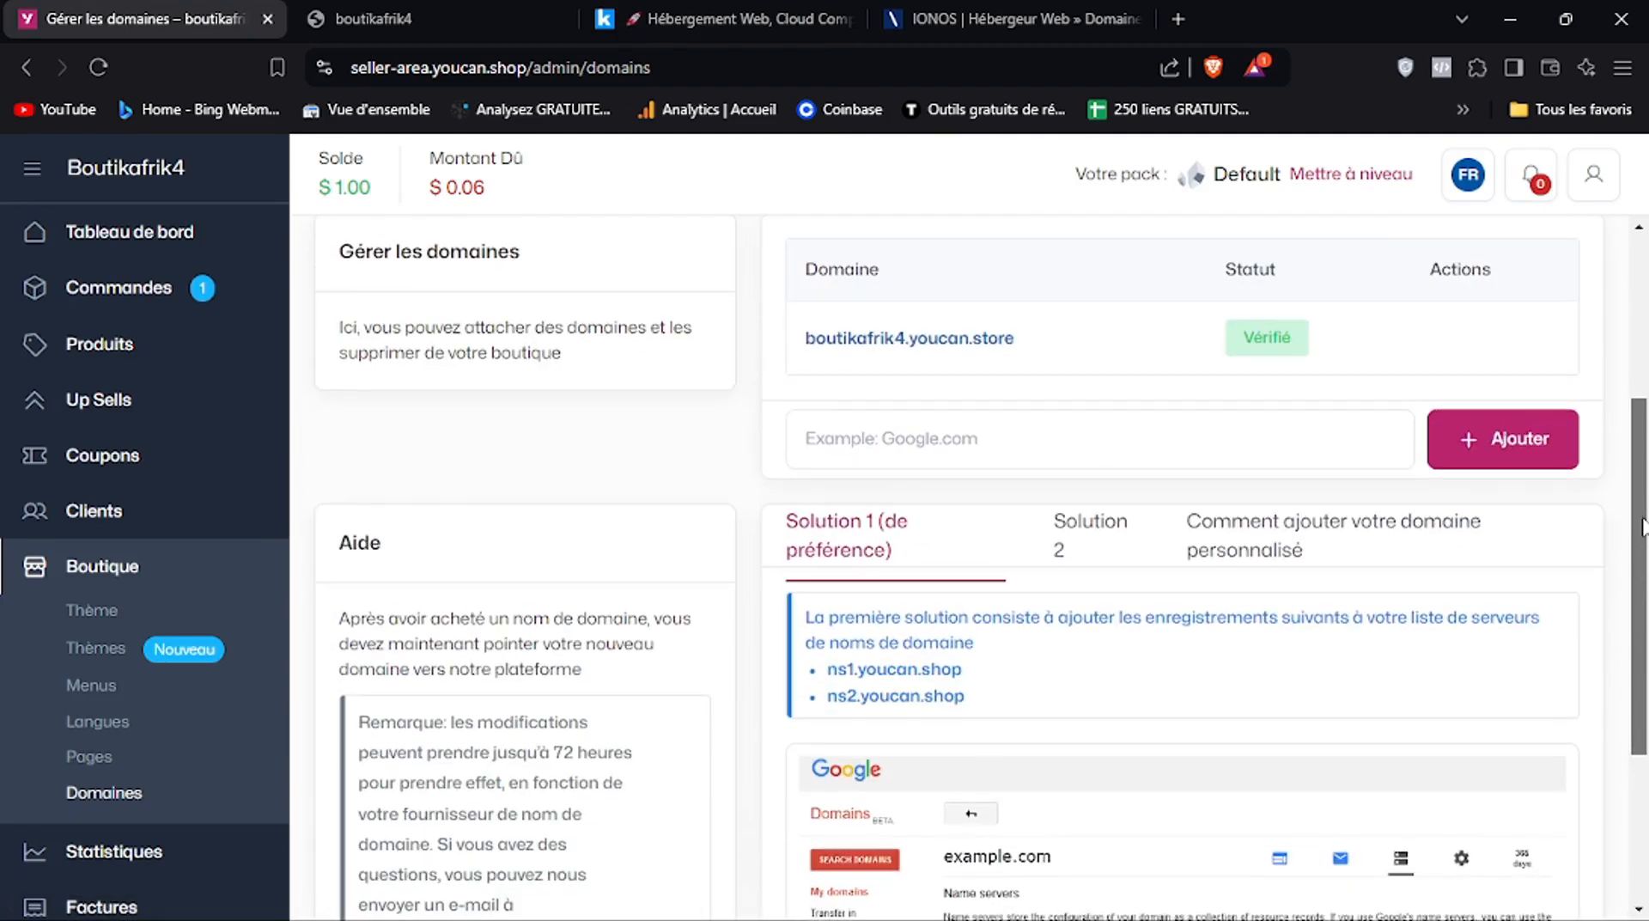
scroll(1645, 526, "down", 1)
left_click(1286, 492)
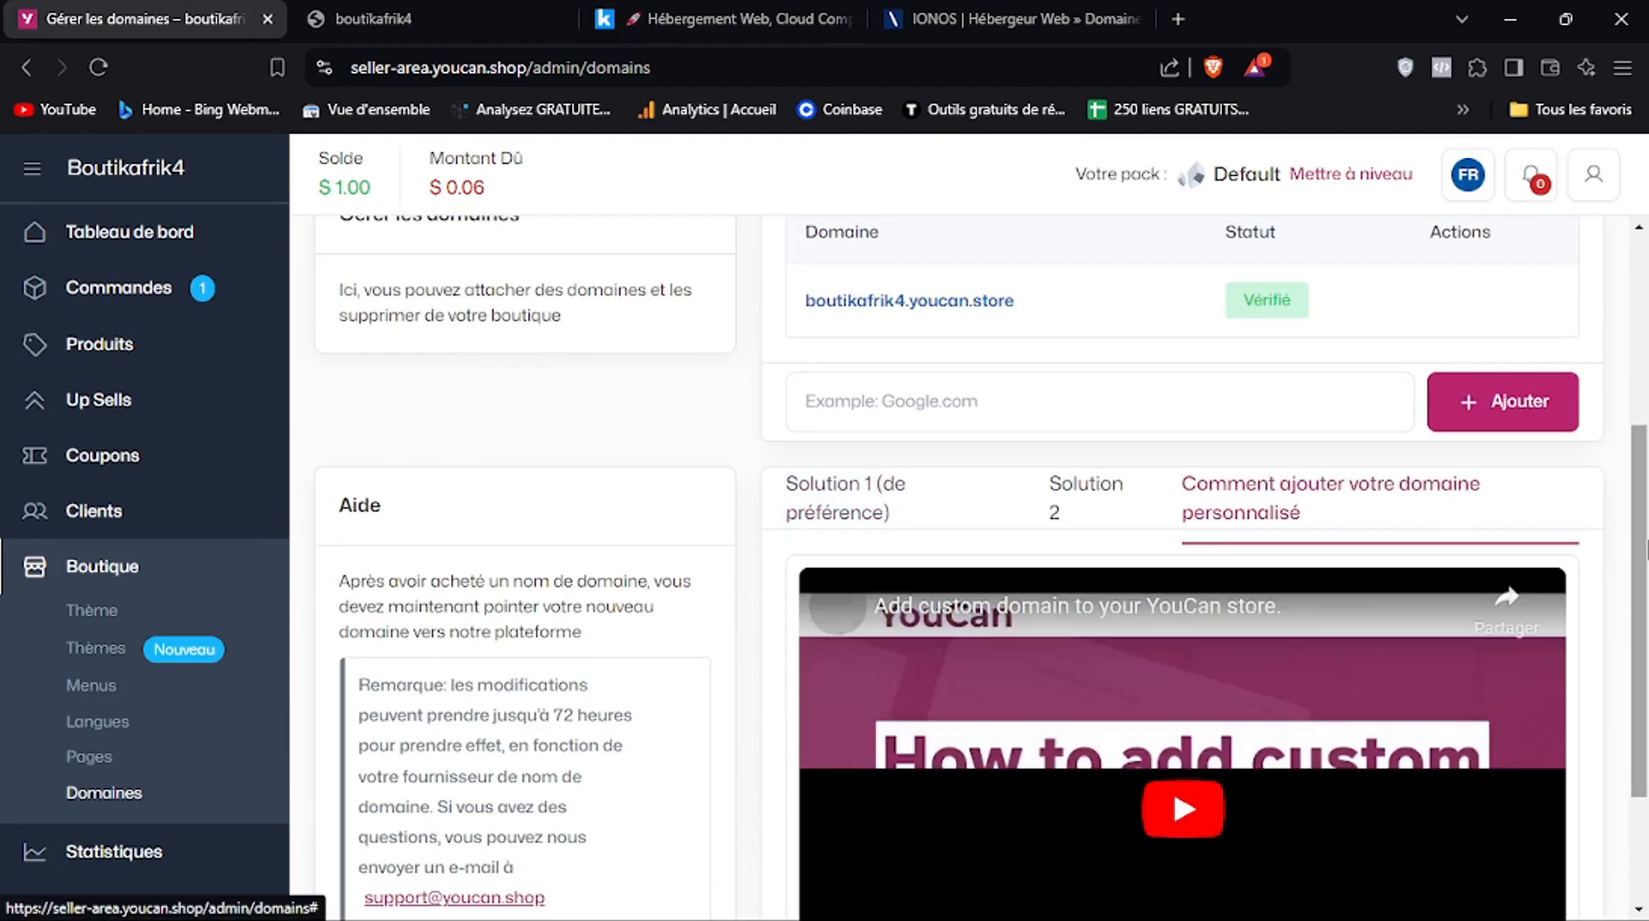
scroll(1286, 515, "down", 2)
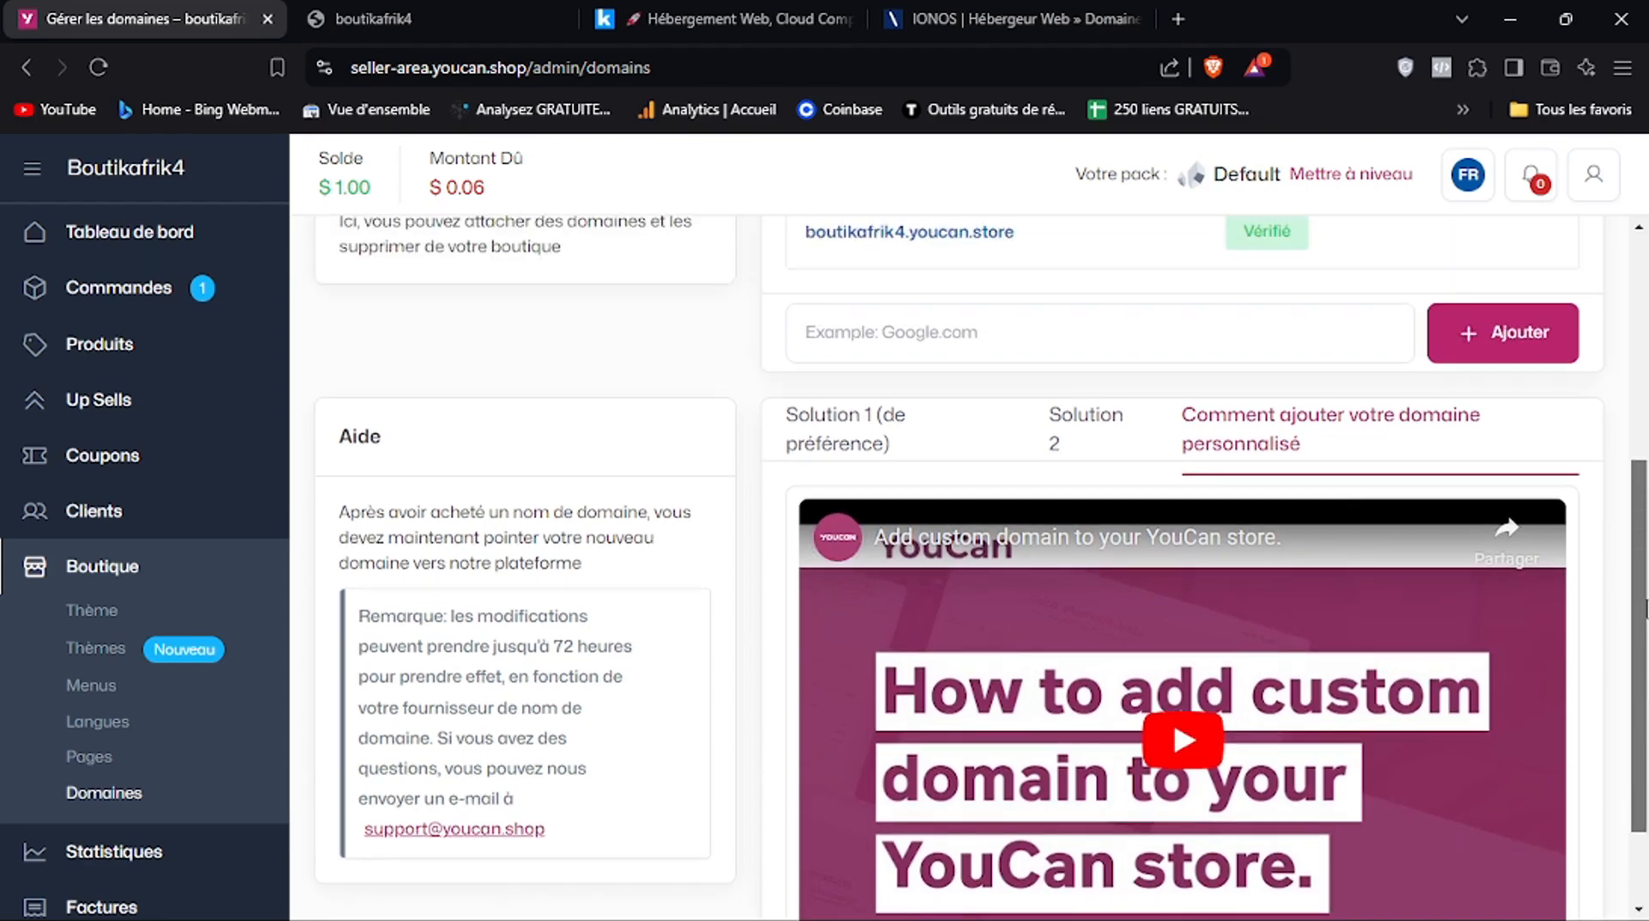
scroll(1591, 584, "up", 1)
left_click(1093, 441)
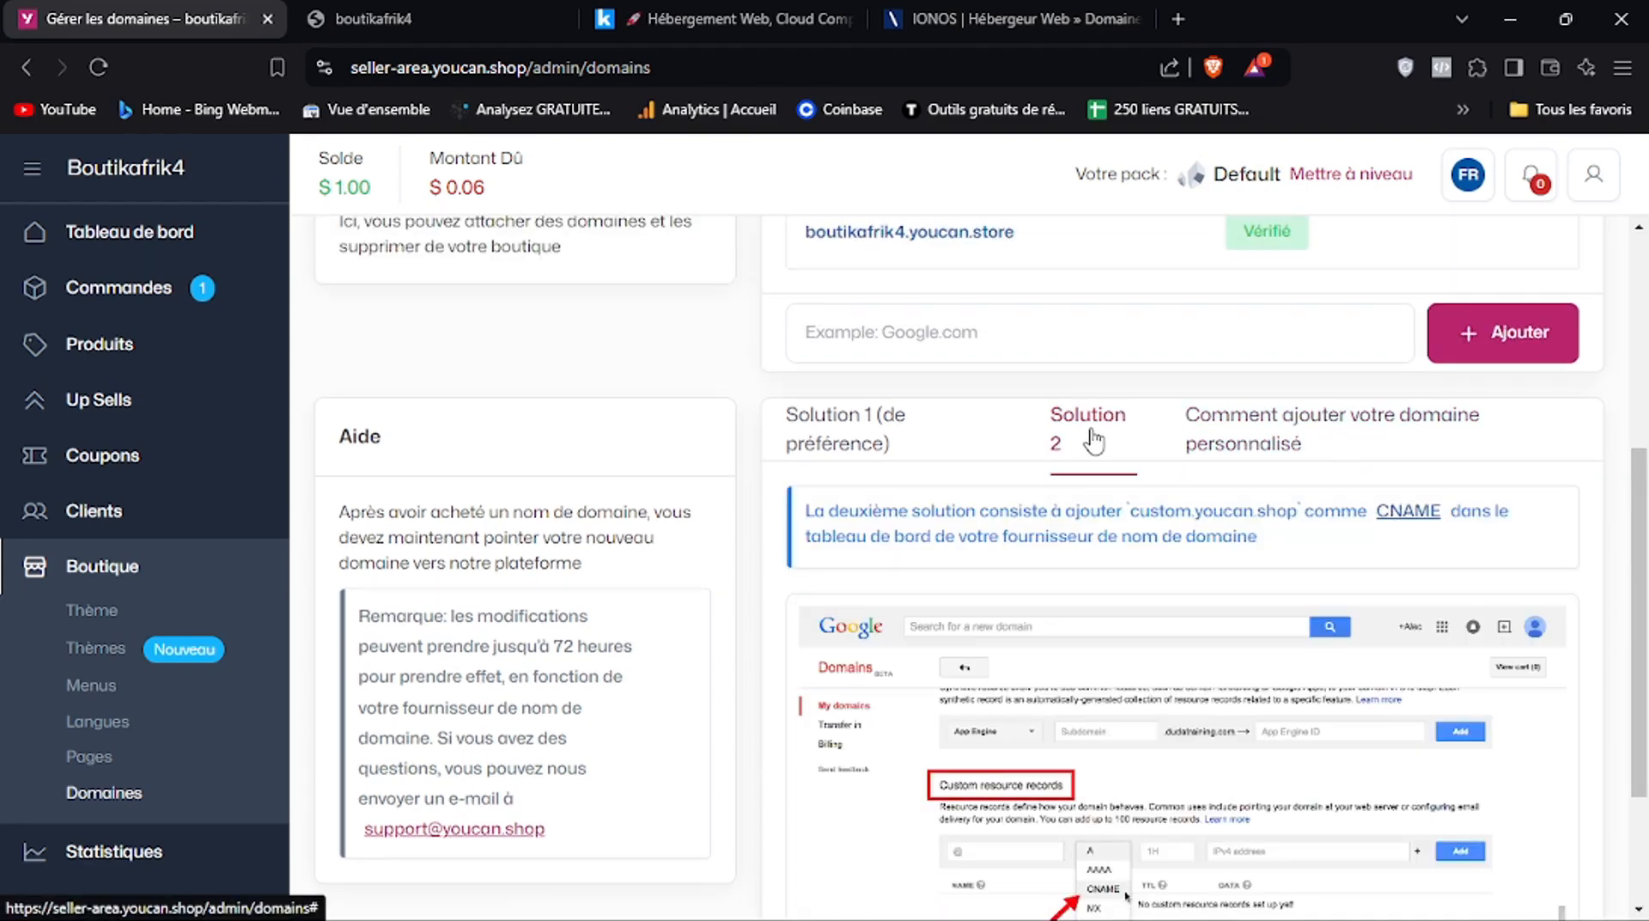
left_click(816, 429)
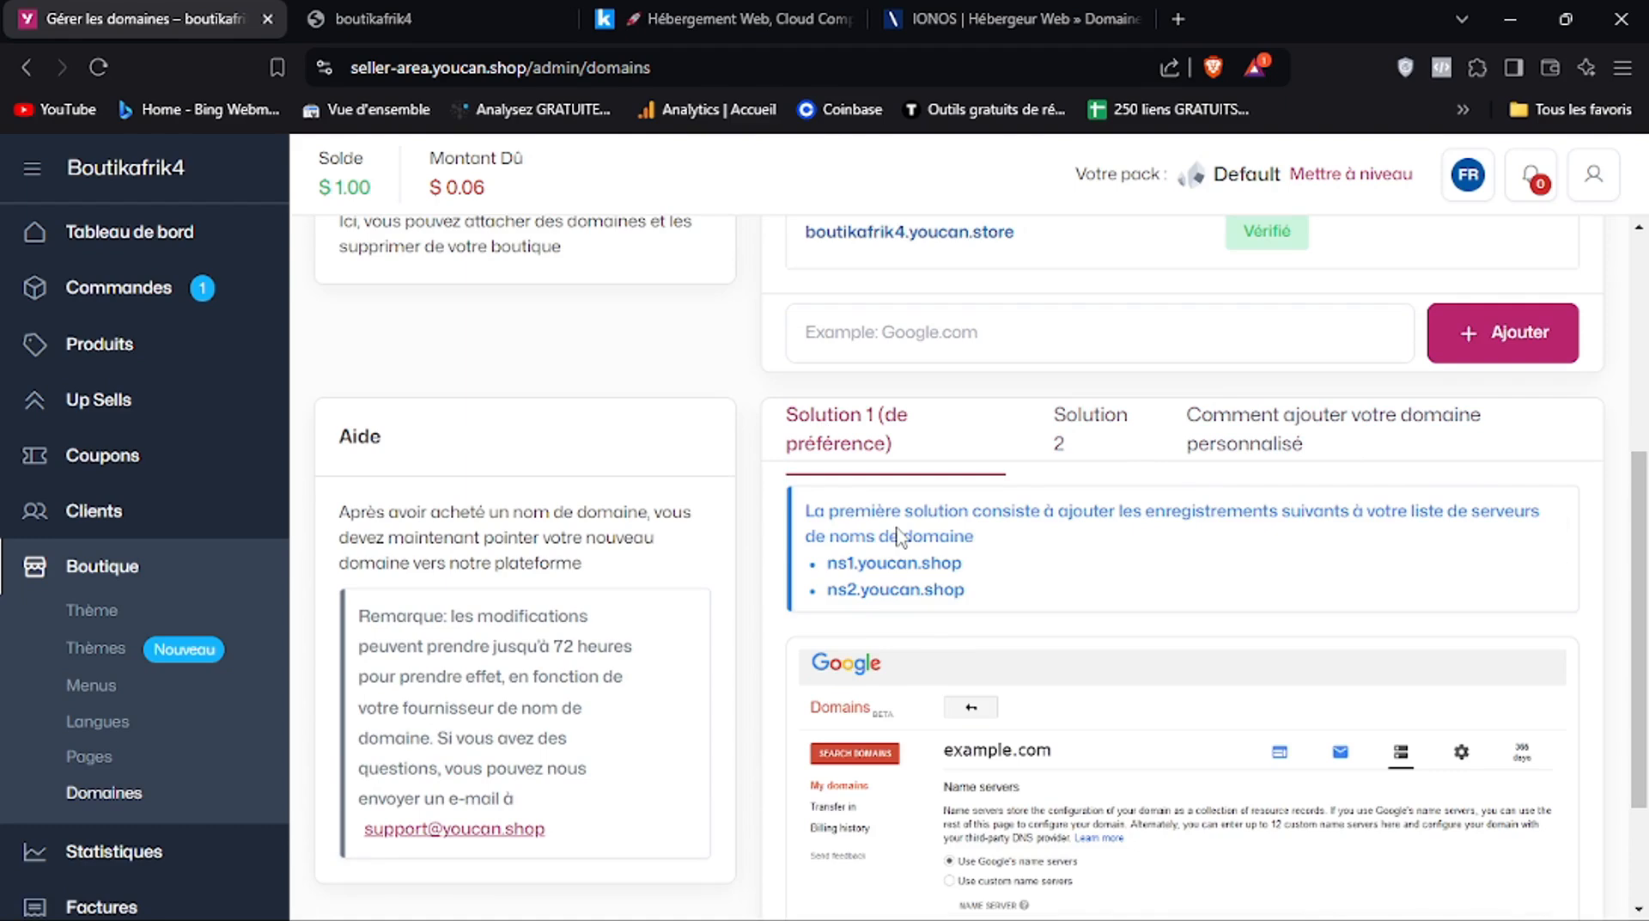
Look at the domain search offers on the IONOS and Infomaniak home pages
left_click(515, 12)
left_click(633, 12)
left_click(984, 12)
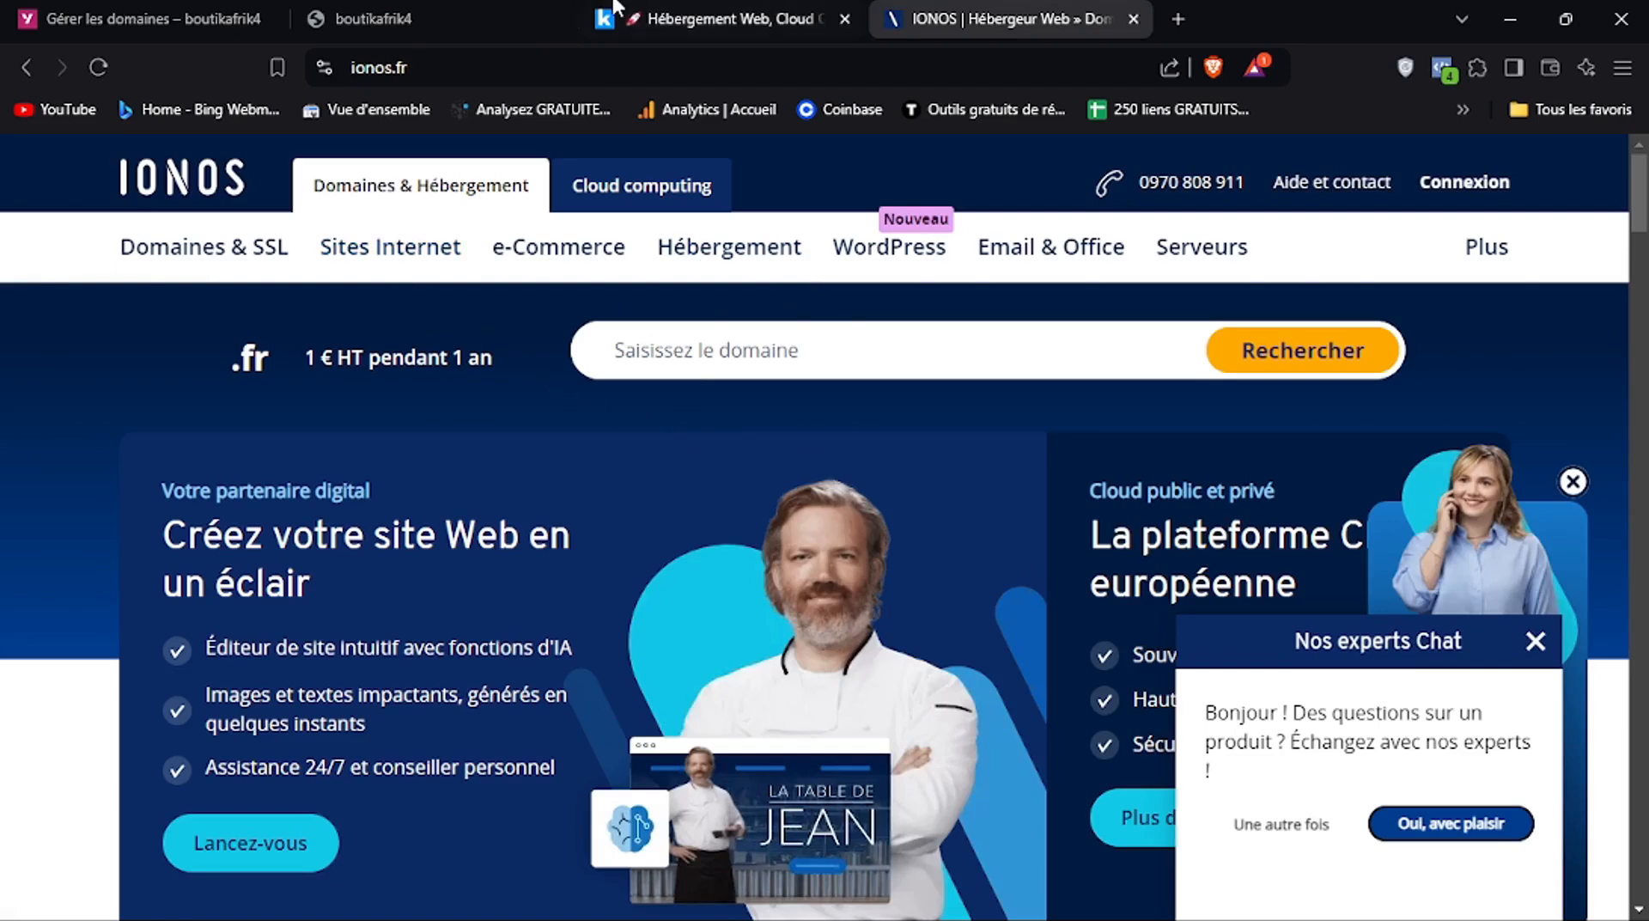
left_click(696, 18)
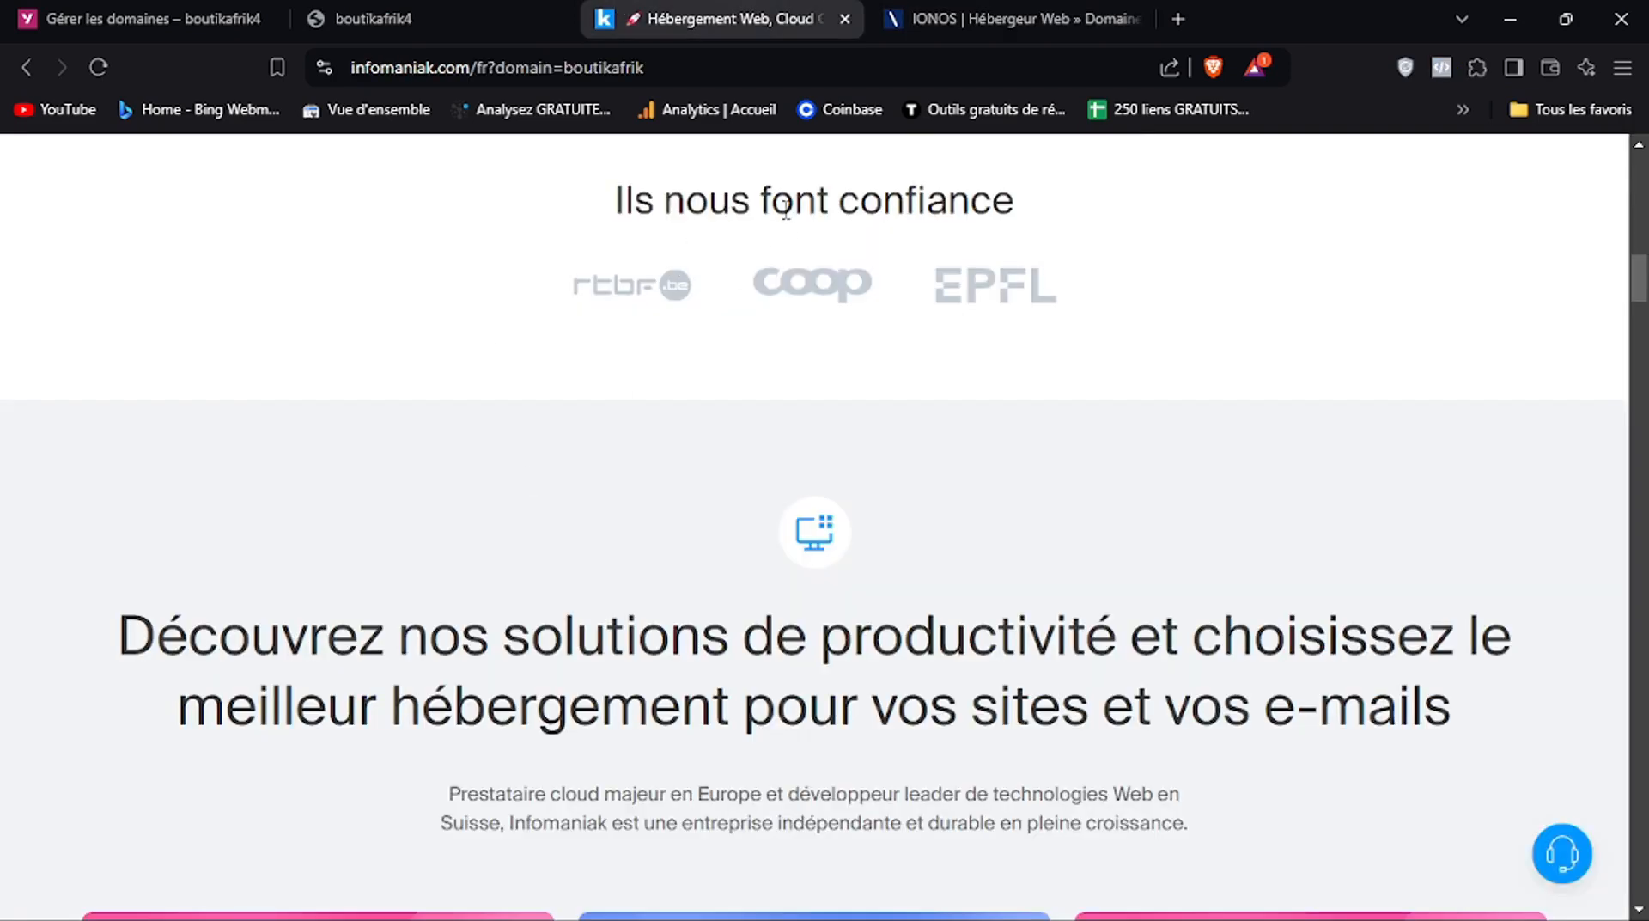
scroll(1579, 192, "up", 8)
left_click(1063, 12)
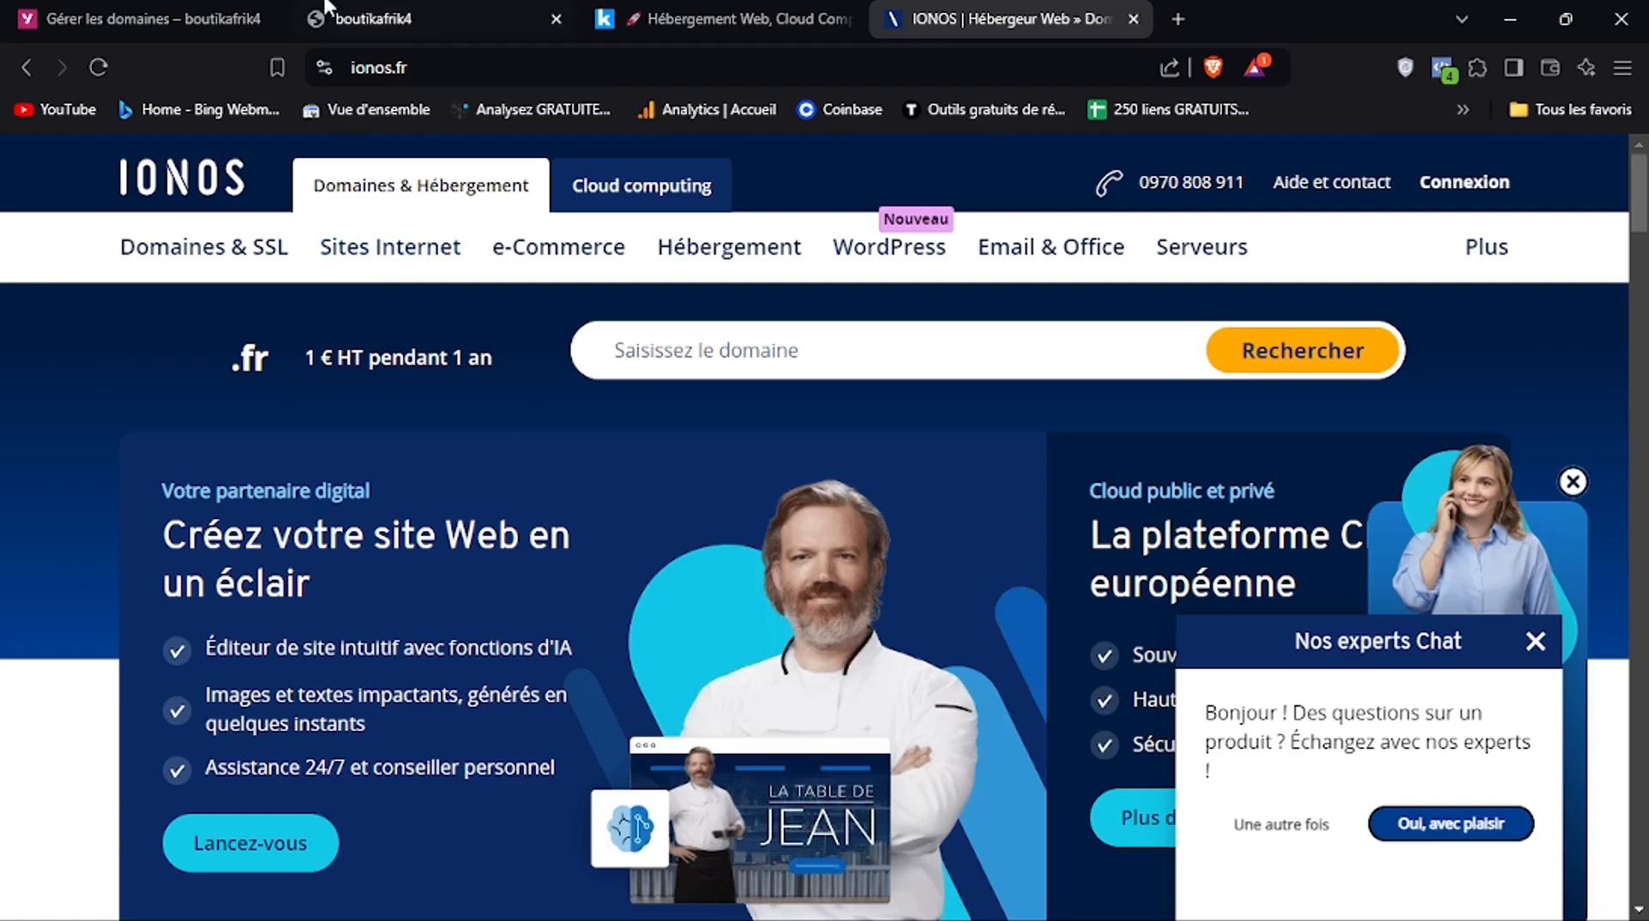
Review the Solution 1 name server instructions and the Google Domains example on the YouCan domain management page
left_click(174, 12)
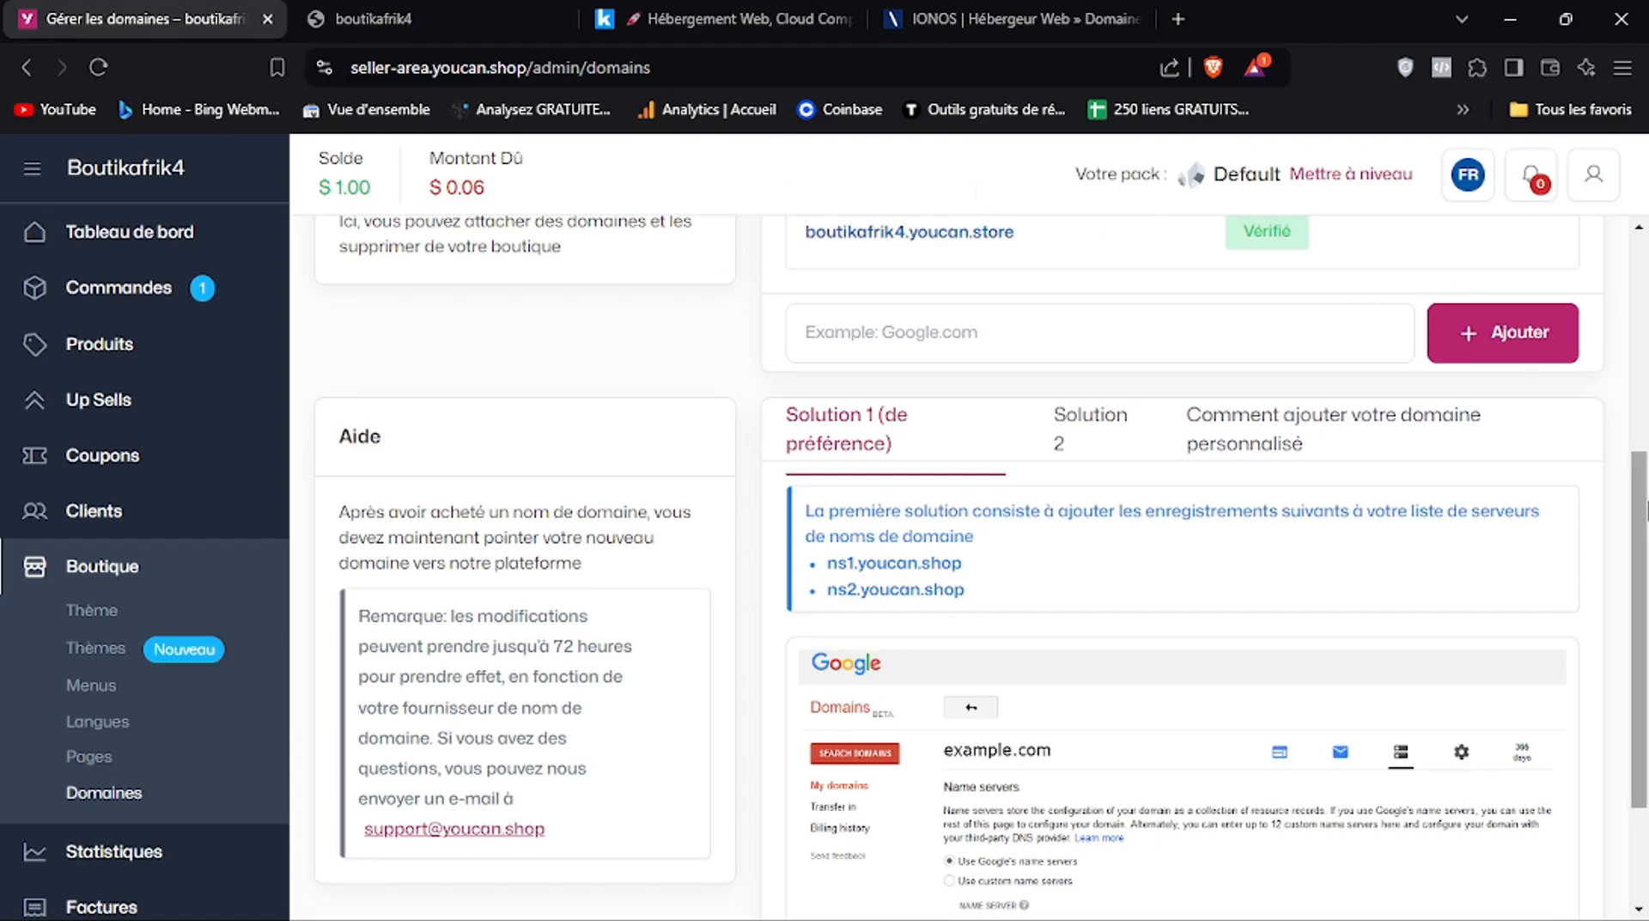
left_click_drag(1647, 511, 1646, 574)
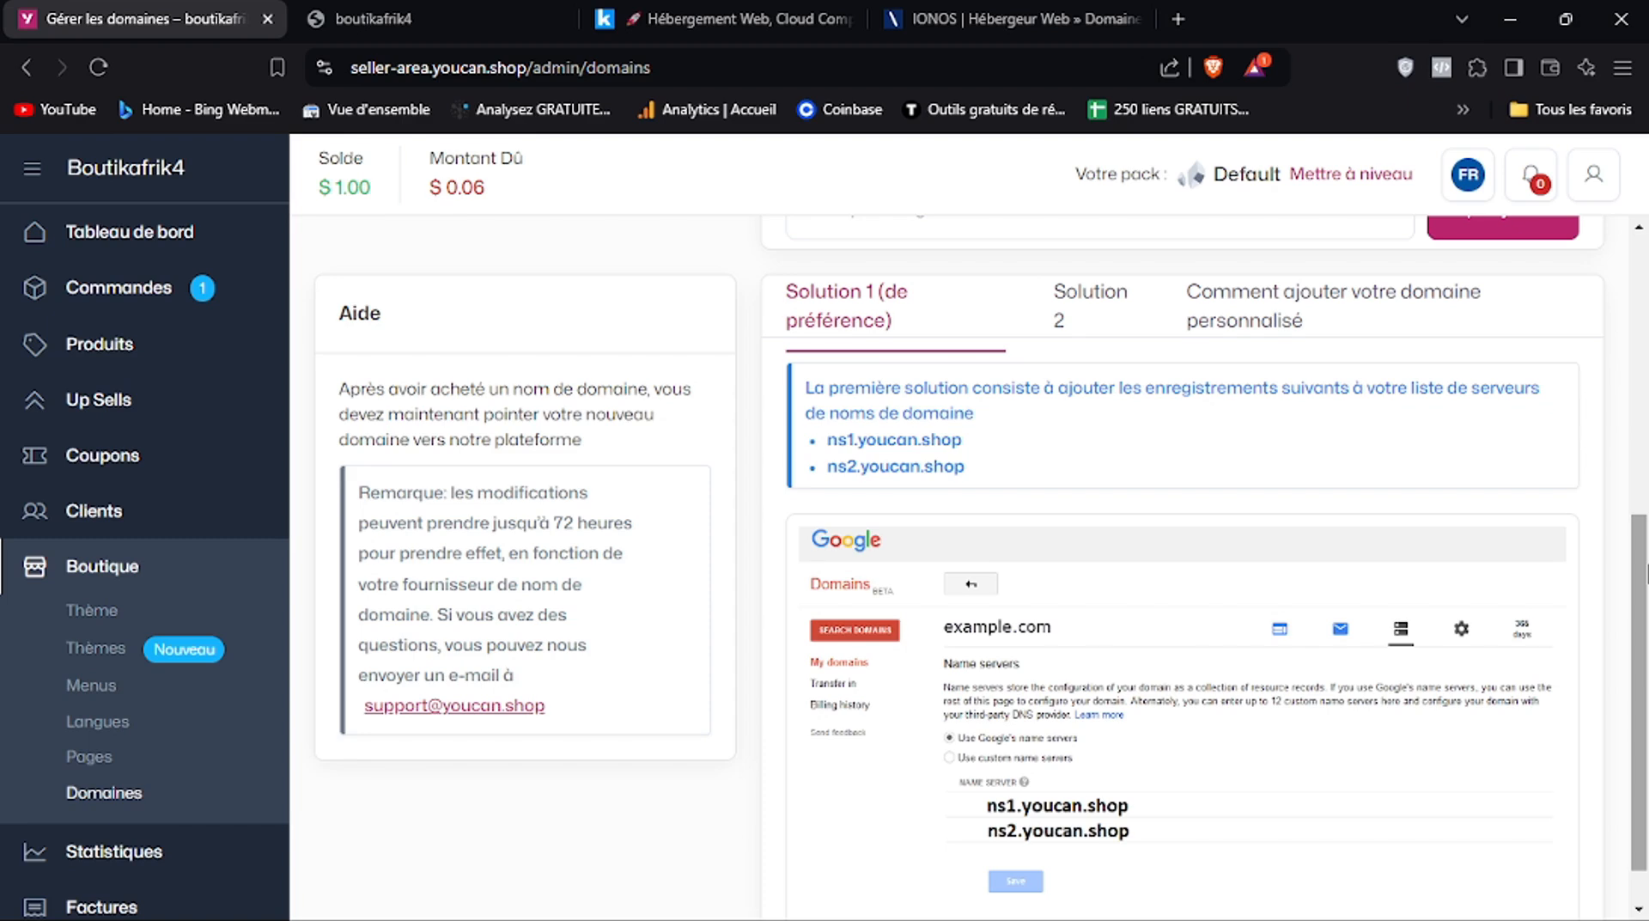
left_click_drag(1646, 574, 1644, 598)
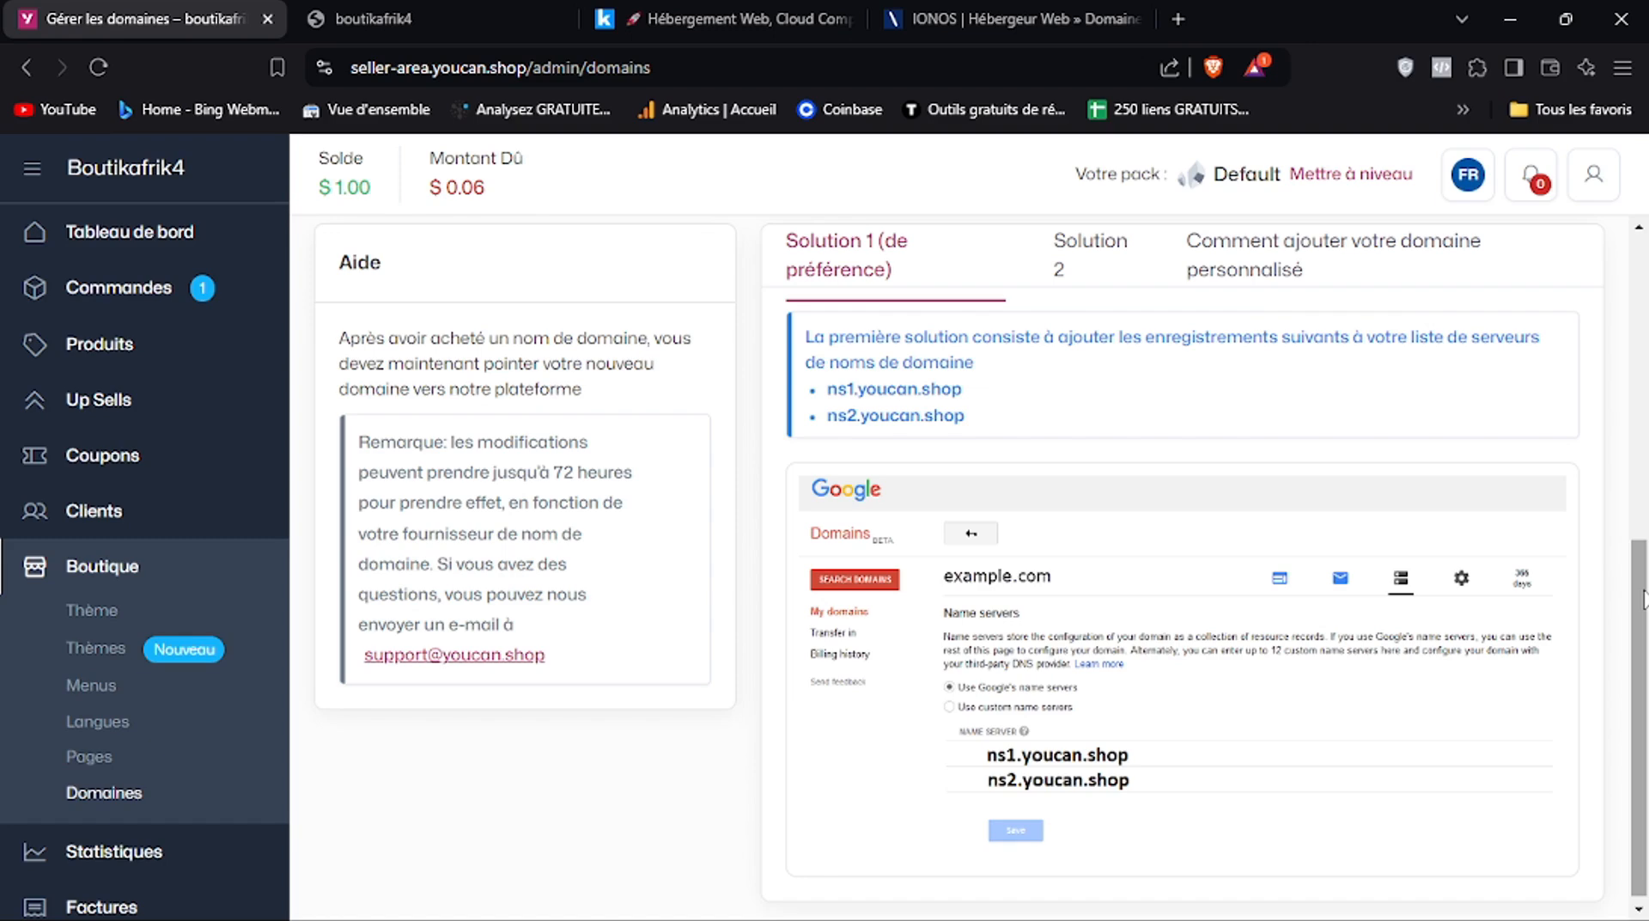
scroll(1643, 598, "up", 10)
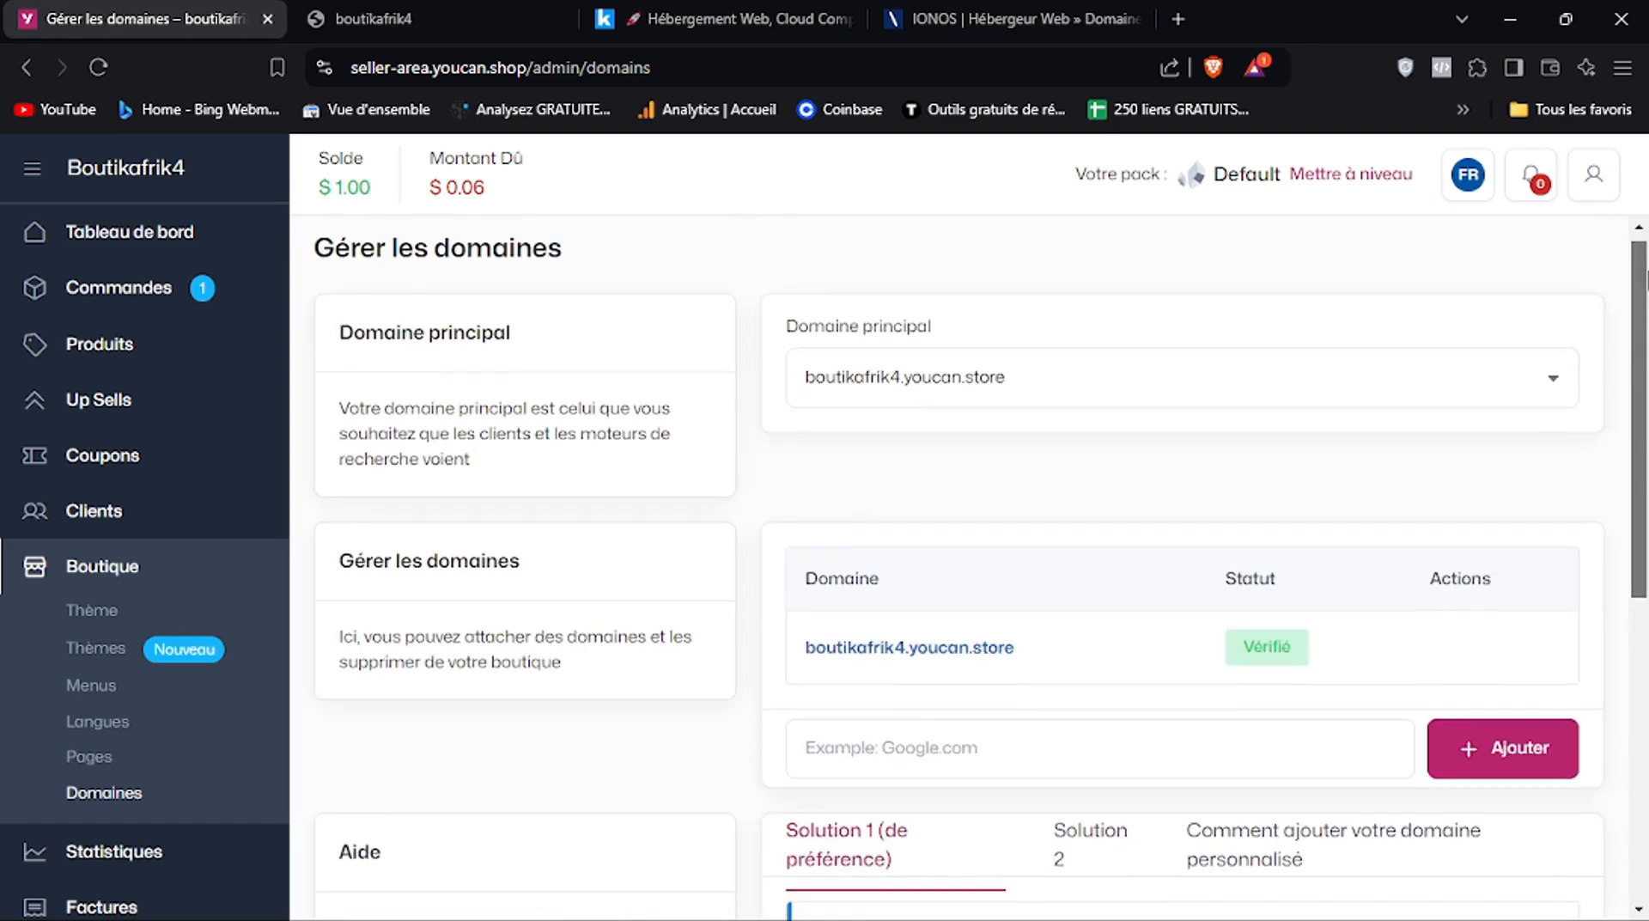
Revisit the BOUTIK-AFRIK store home page and glance through its sections
left_click(704, 18)
left_click(453, 7)
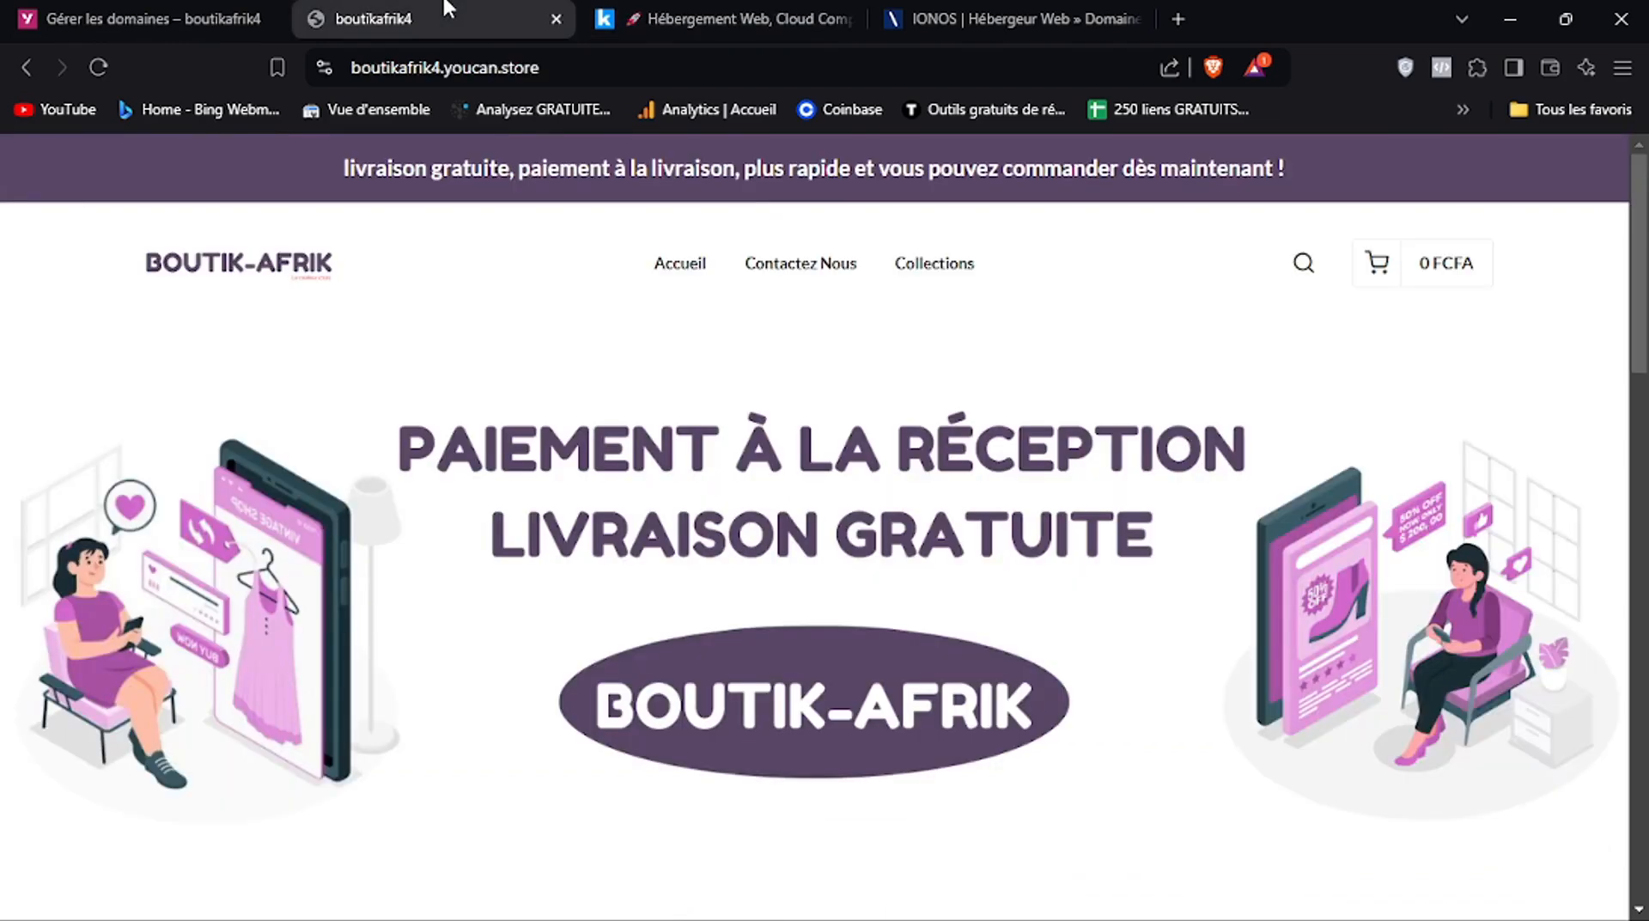
scroll(1644, 402, "down", 4)
left_click_drag(1646, 404, 1636, 220)
Open keepa.online in a new tab and look through the Keepashop home page down to its footer
left_click(1177, 18)
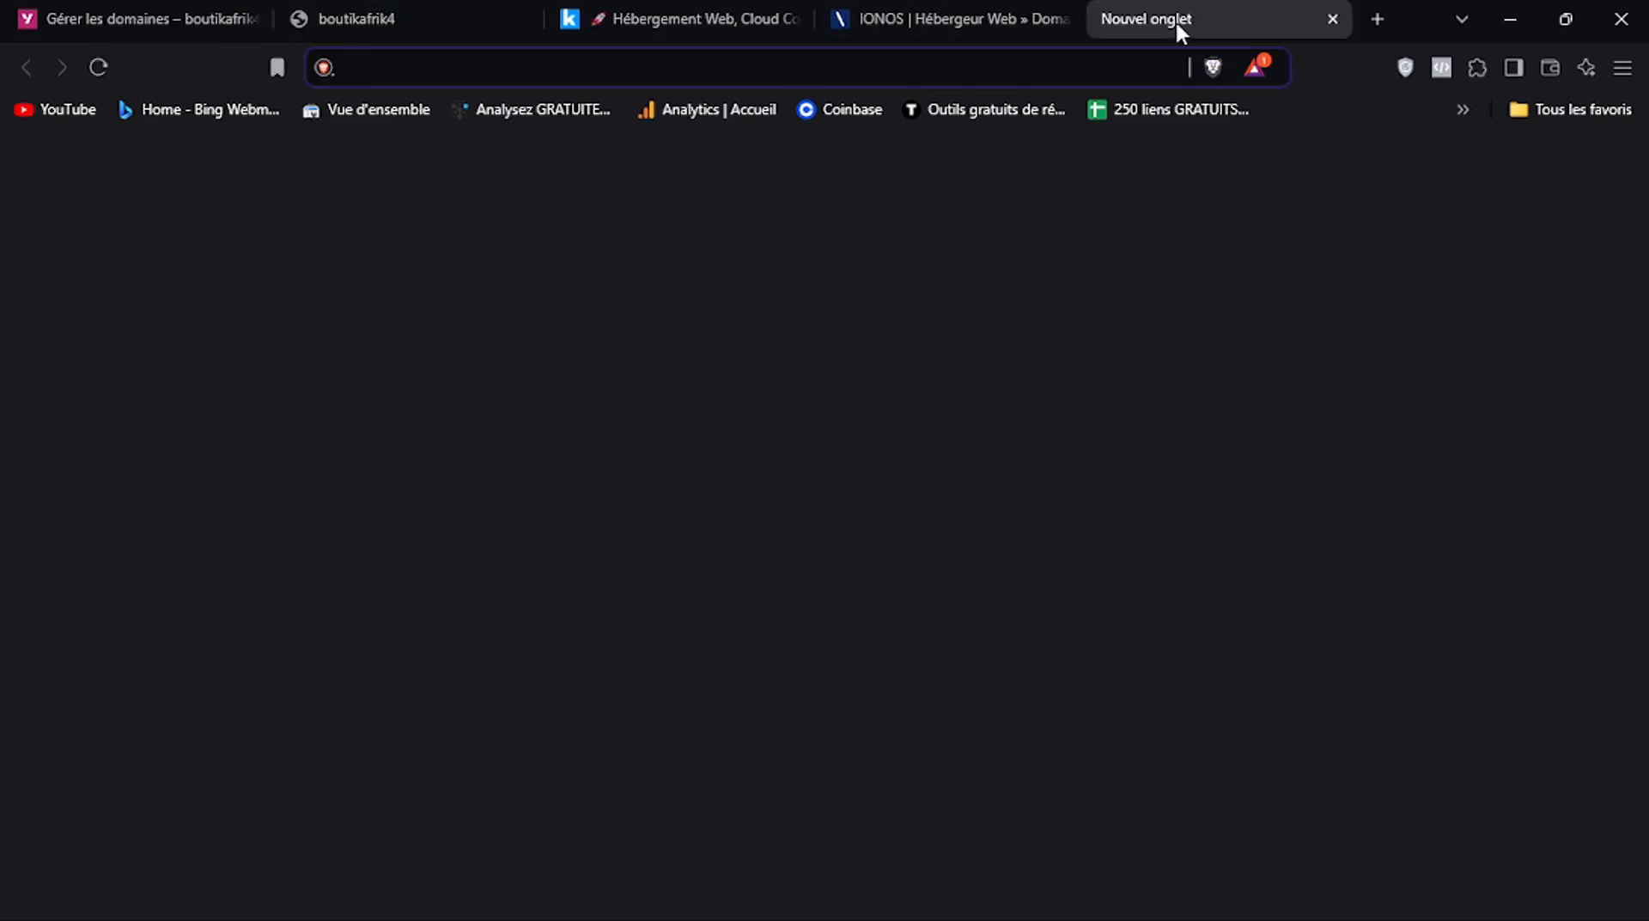
type("keepa")
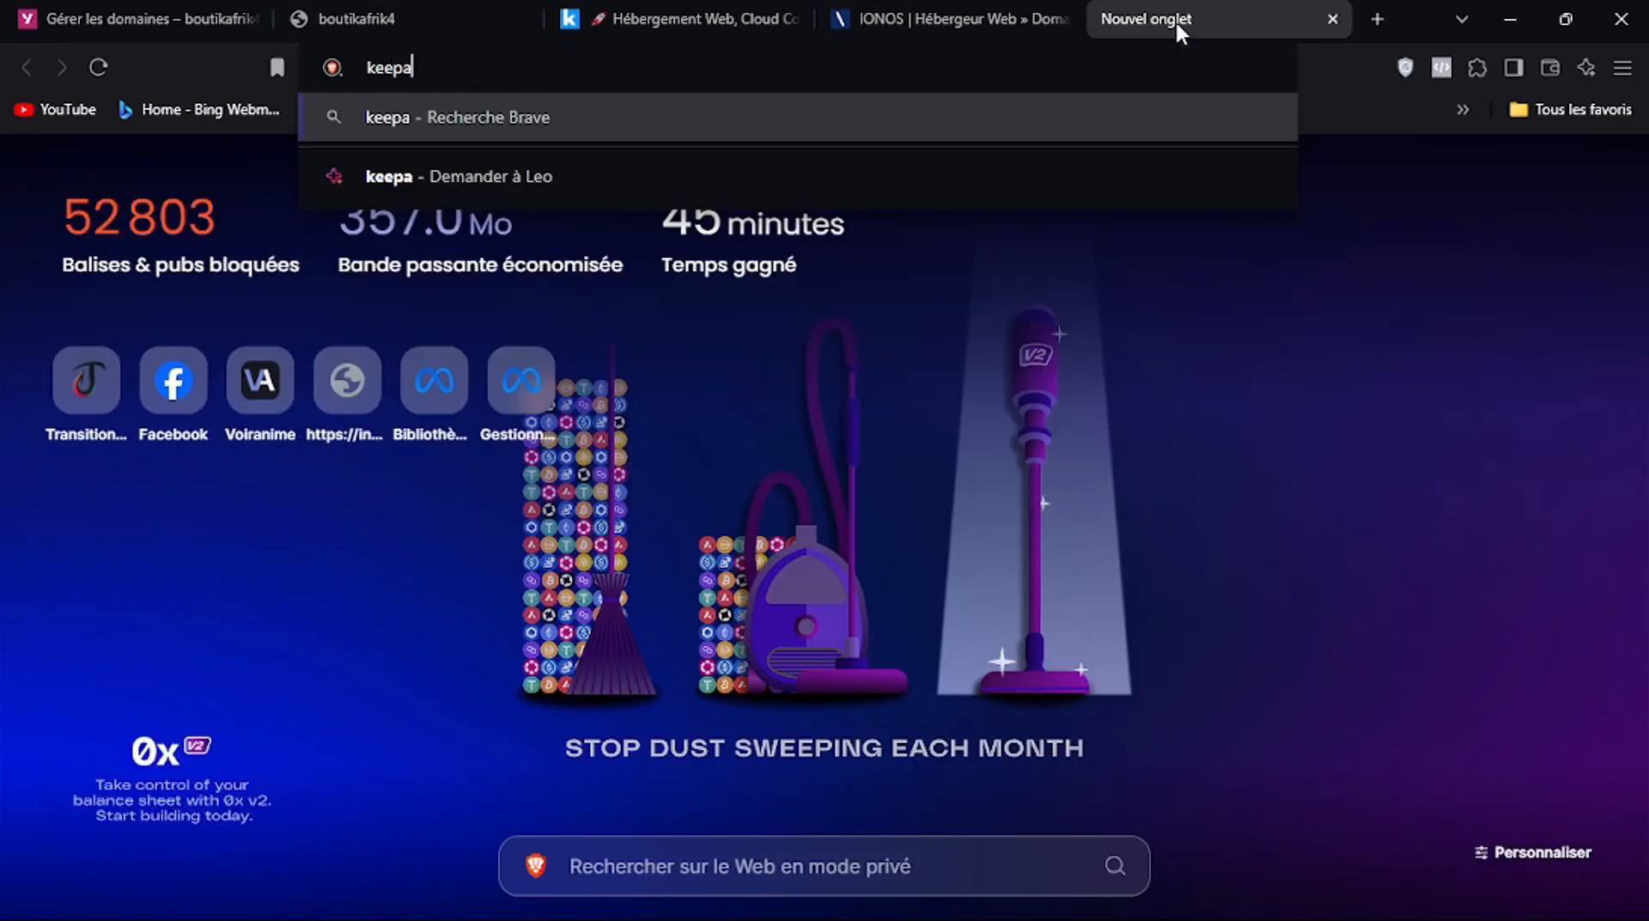
key("BackSpace")
key("BackSpace")
key("BackSpace")
key("BackSpace")
key("BackSpace")
type("jeep à.online")
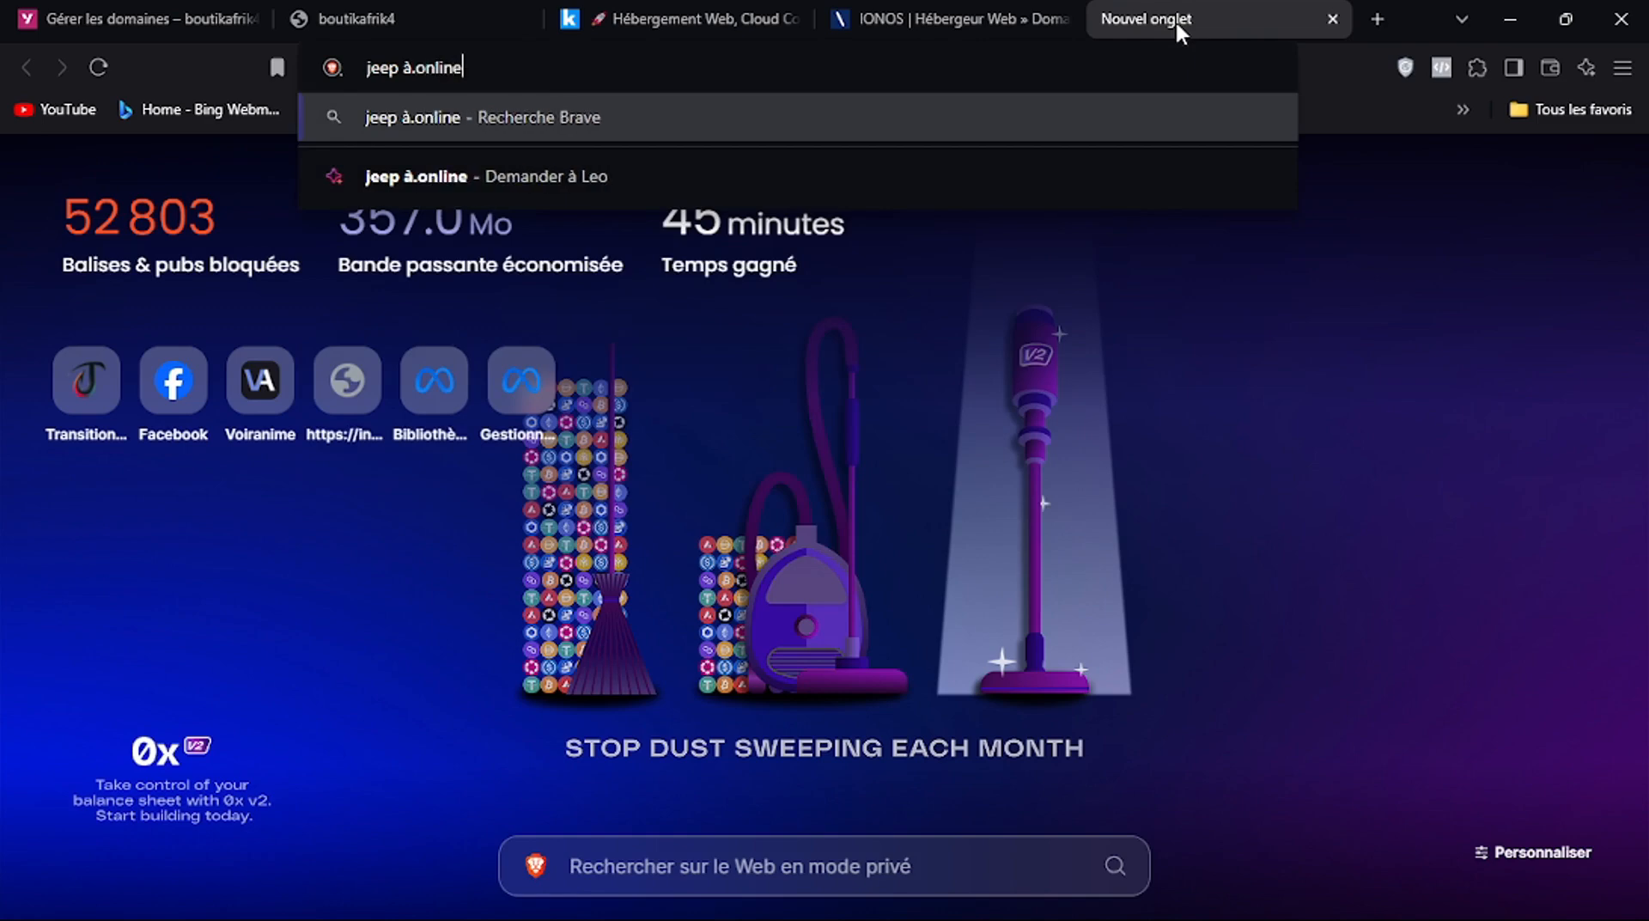
key("BackSpace")
key("BackSpace")
key("BackSpace")
key("BackSpace")
key("BackSpace")
key("BackSpace")
key("BackSpace")
key("BackSpace")
key("BackSpace")
key("BackSpace")
key("BackSpace")
key("BackSpace")
key("BackSpace")
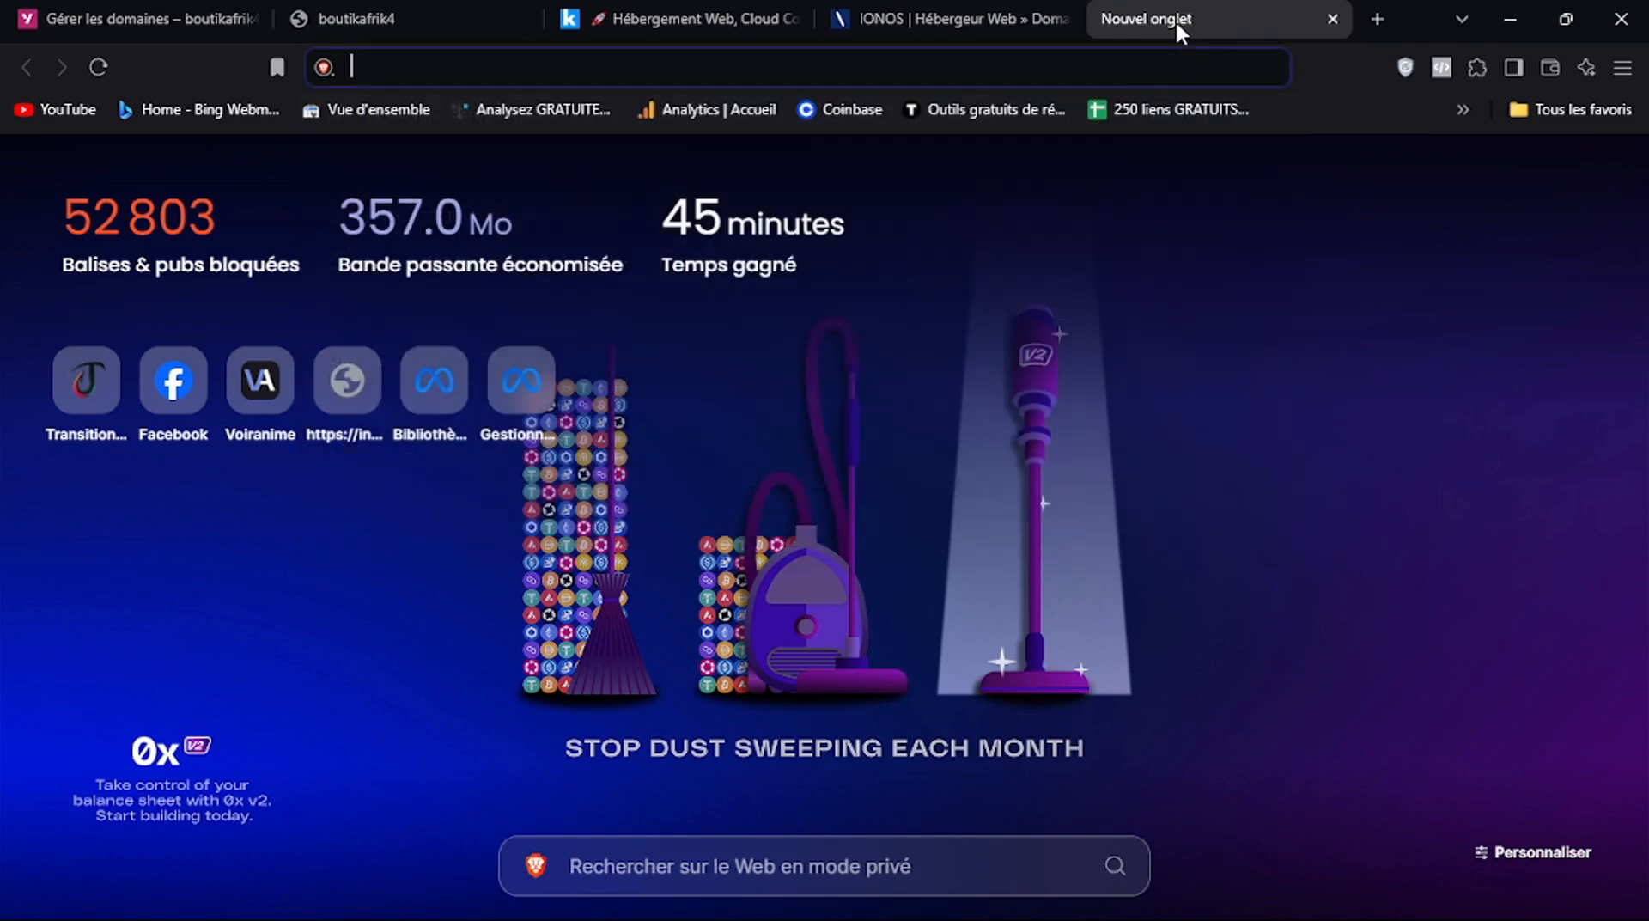
type("keepa")
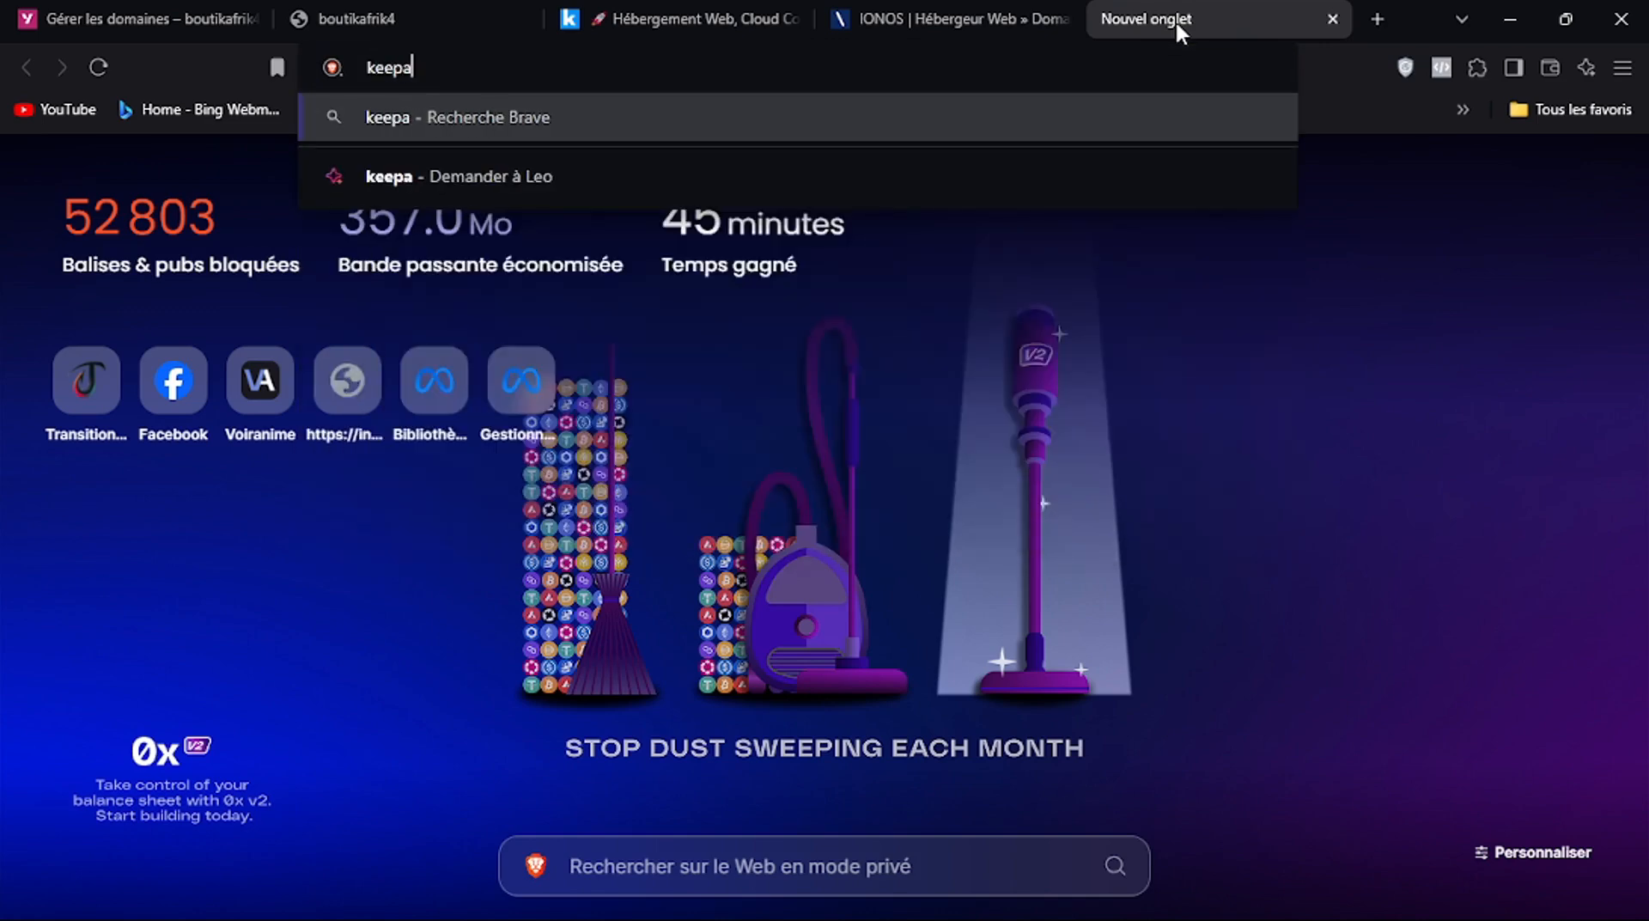
type(".online")
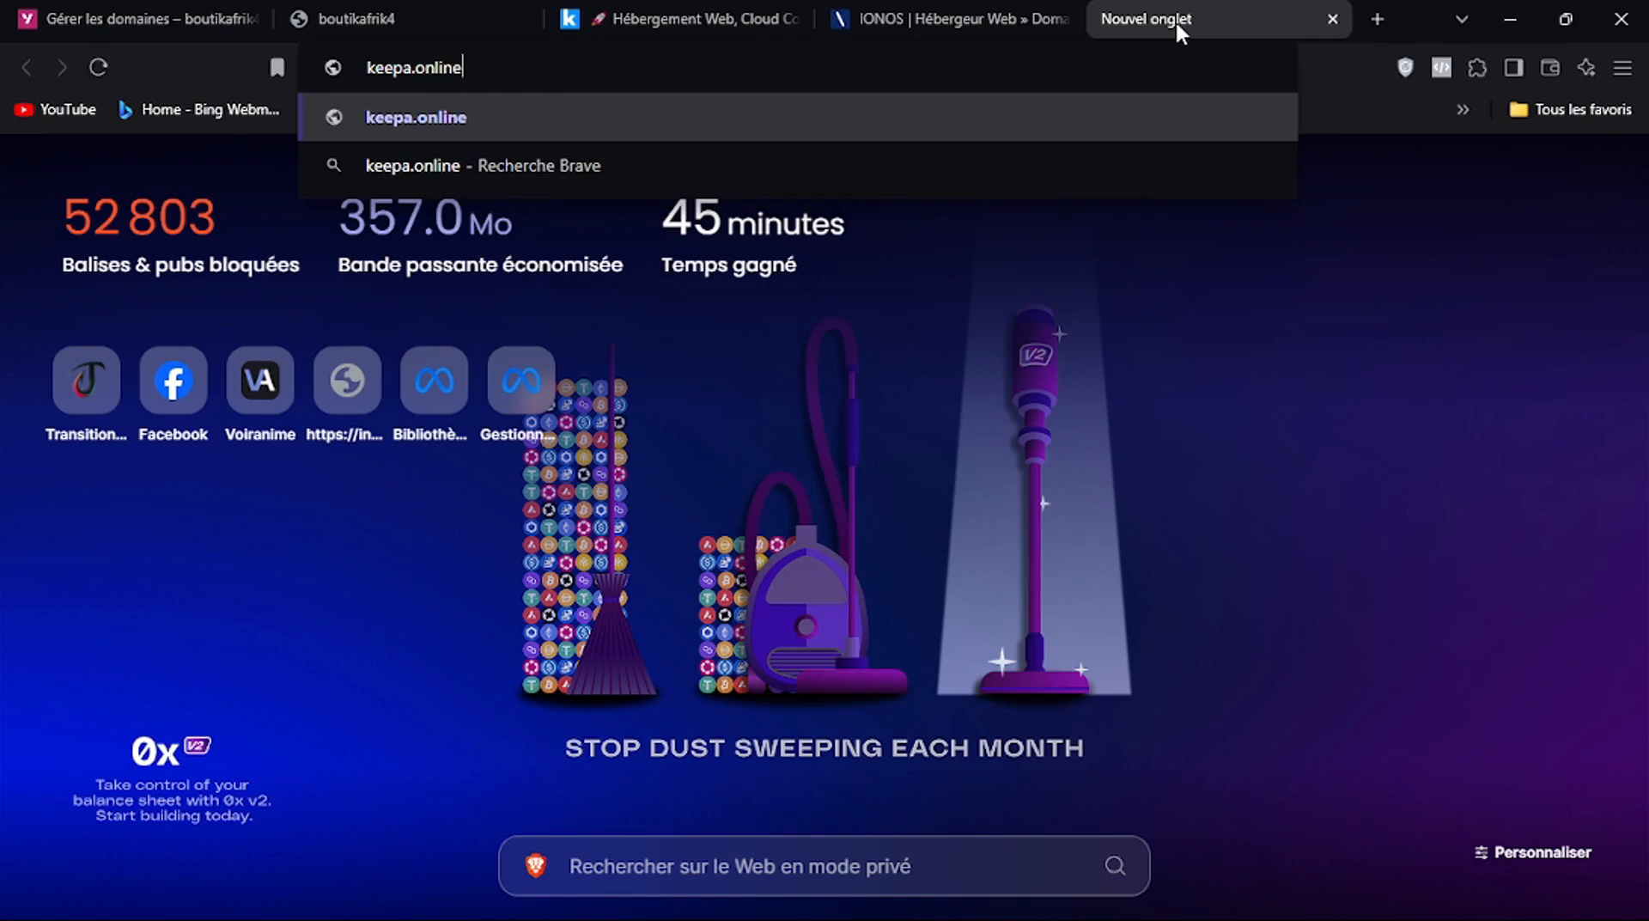
key("Return")
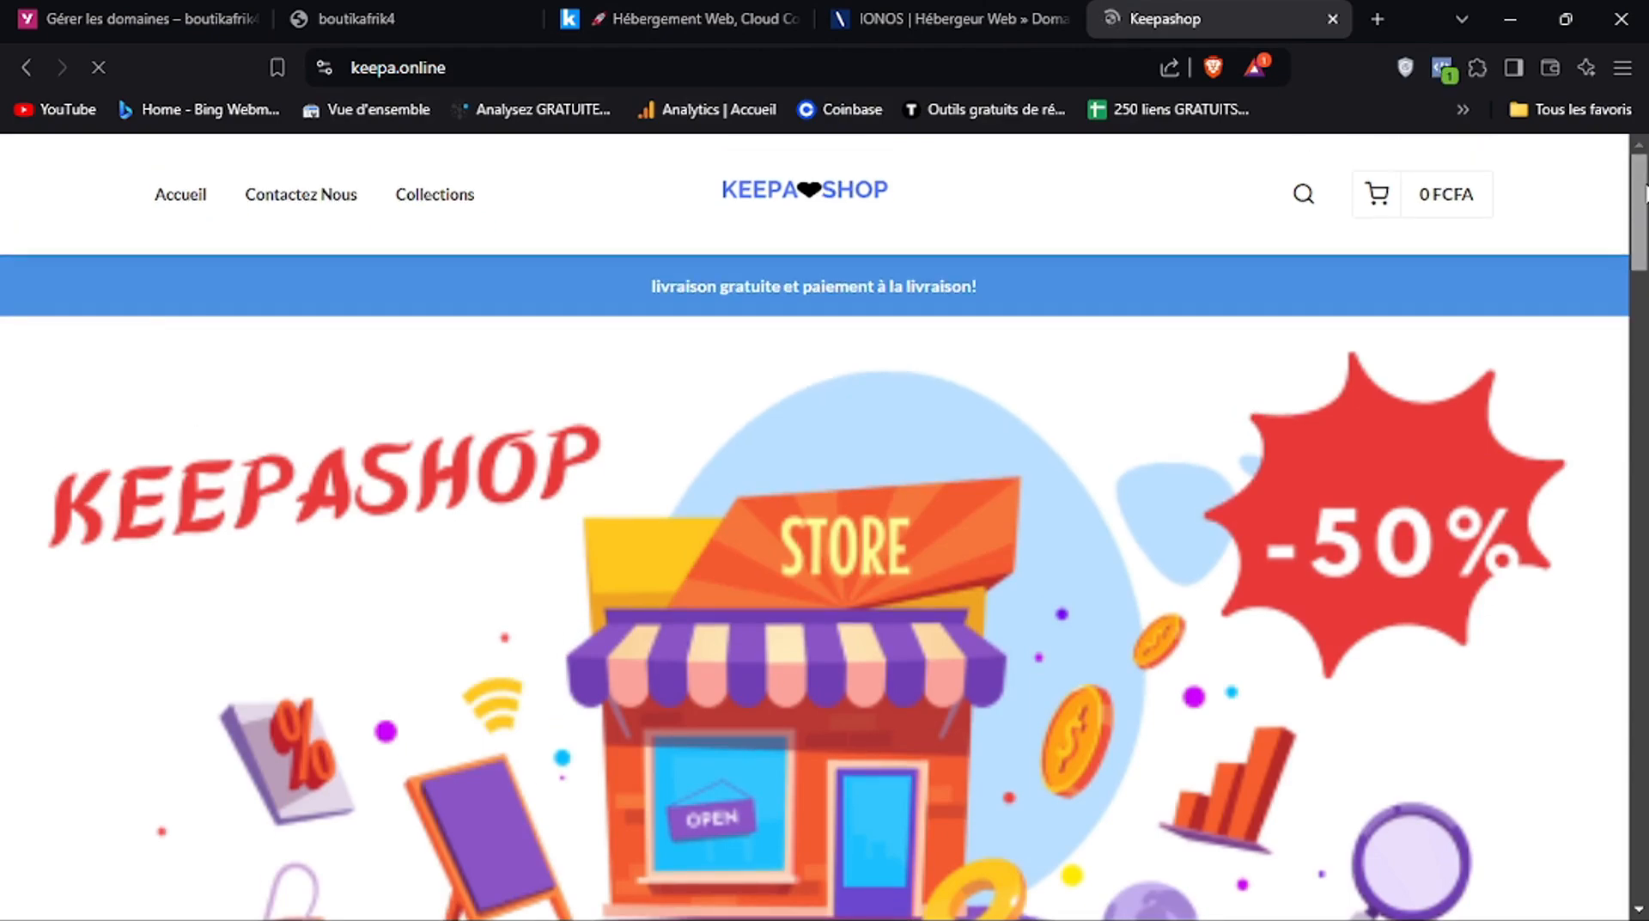
left_click_drag(1643, 228, 1645, 331)
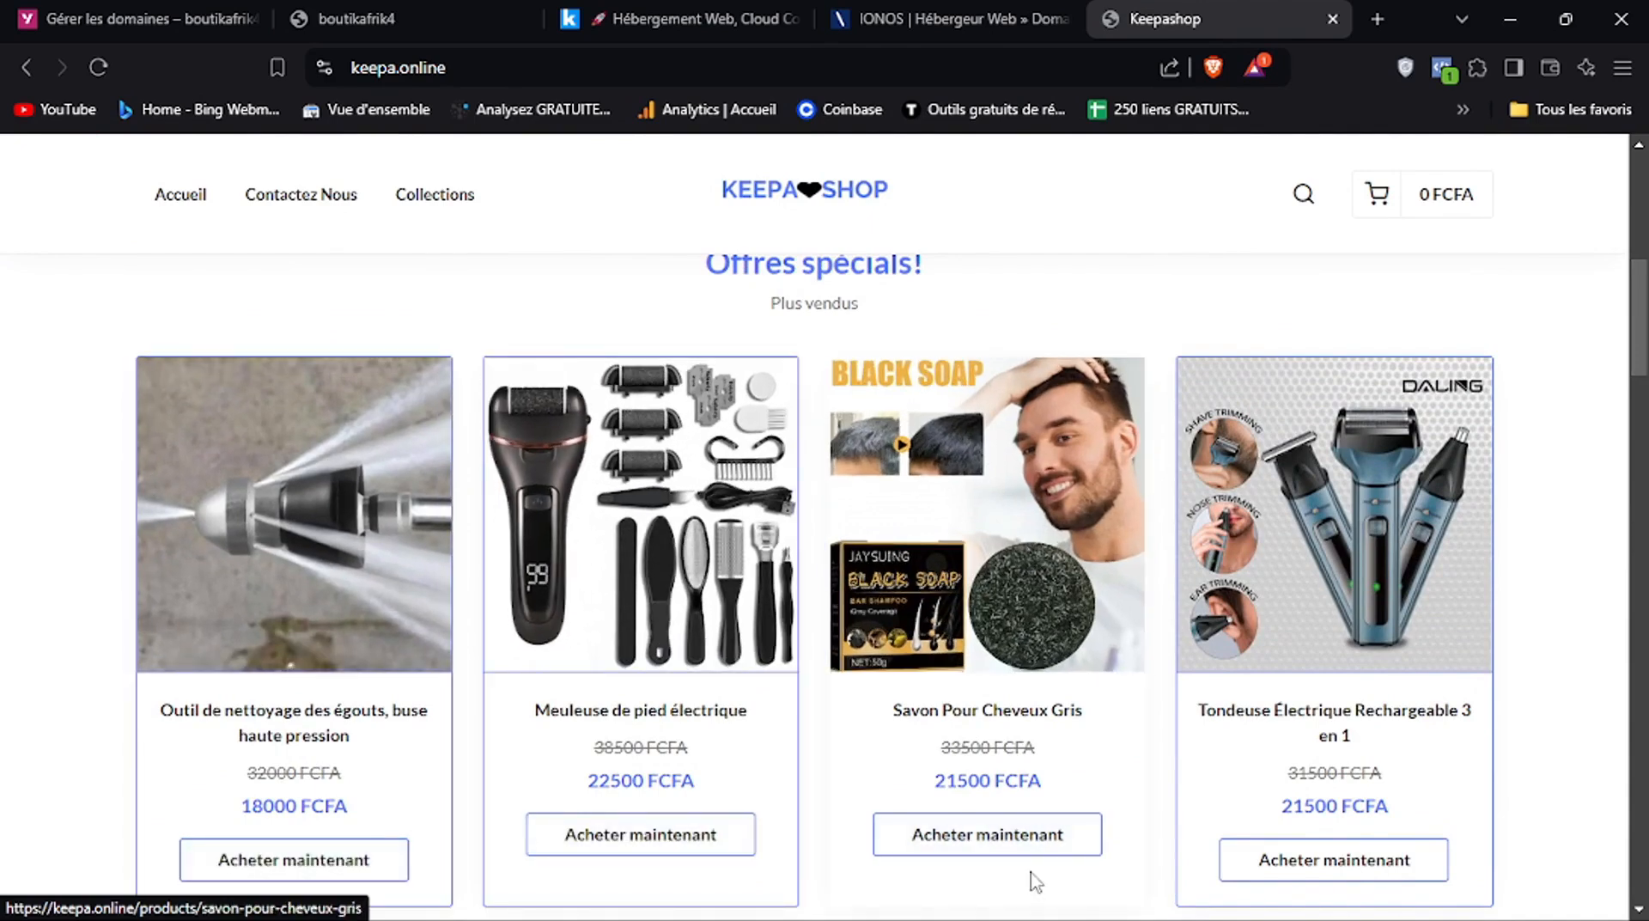
left_click_drag(1642, 341, 1642, 842)
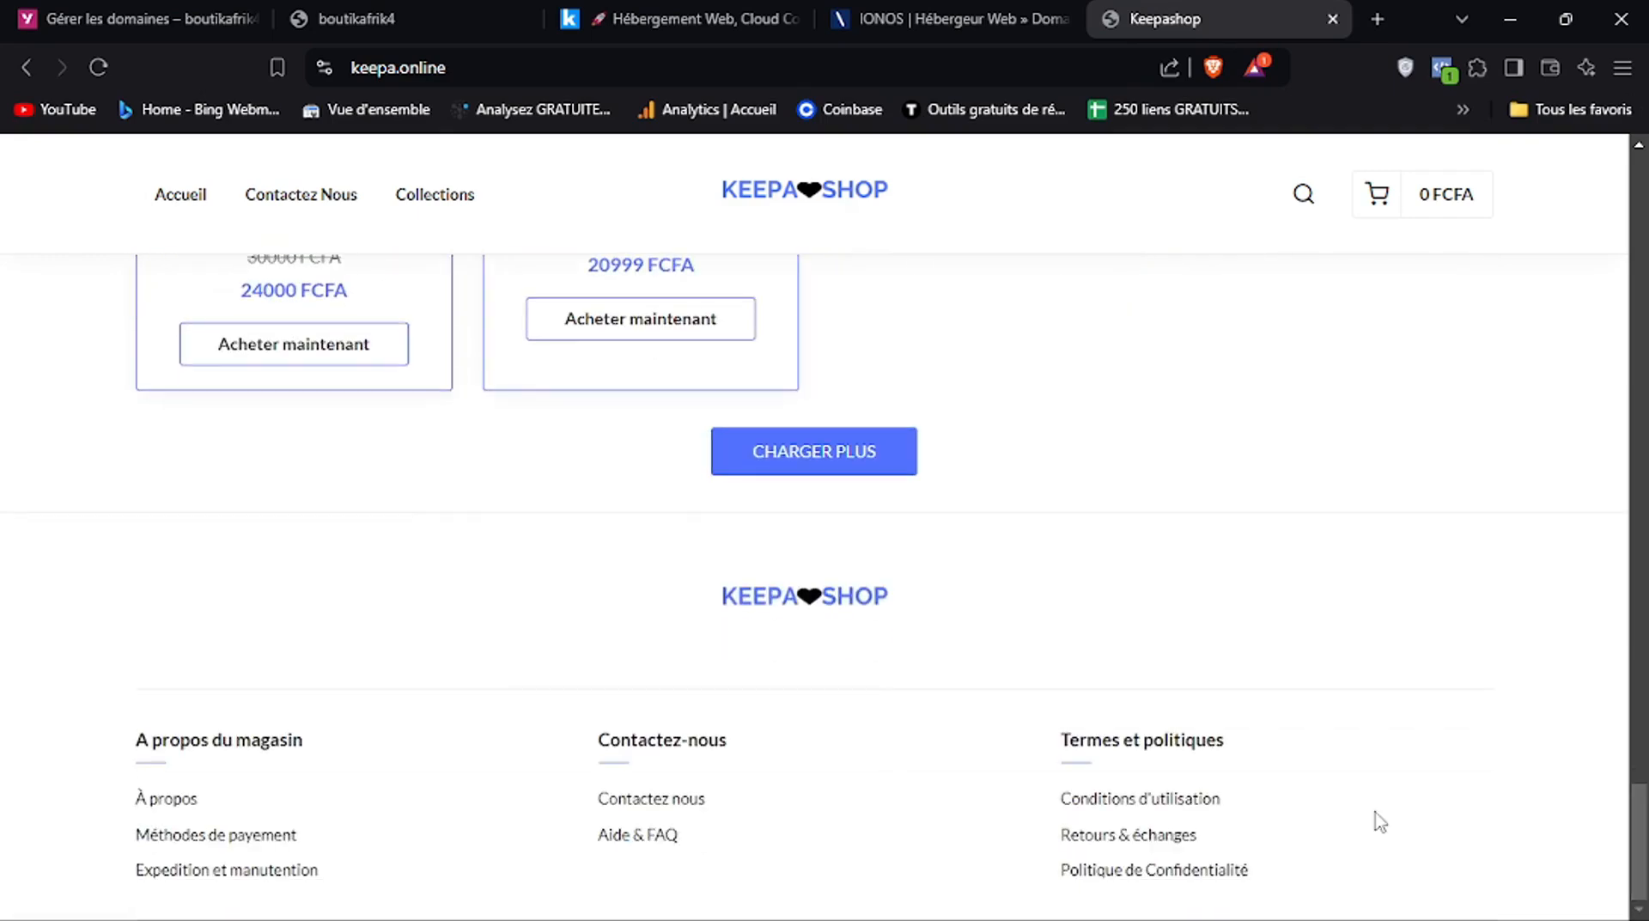
Place the boutikafrik4 store tab beside the Keepashop tab and compare the two stores' headers and banners
left_click_drag(429, 19, 1084, 19)
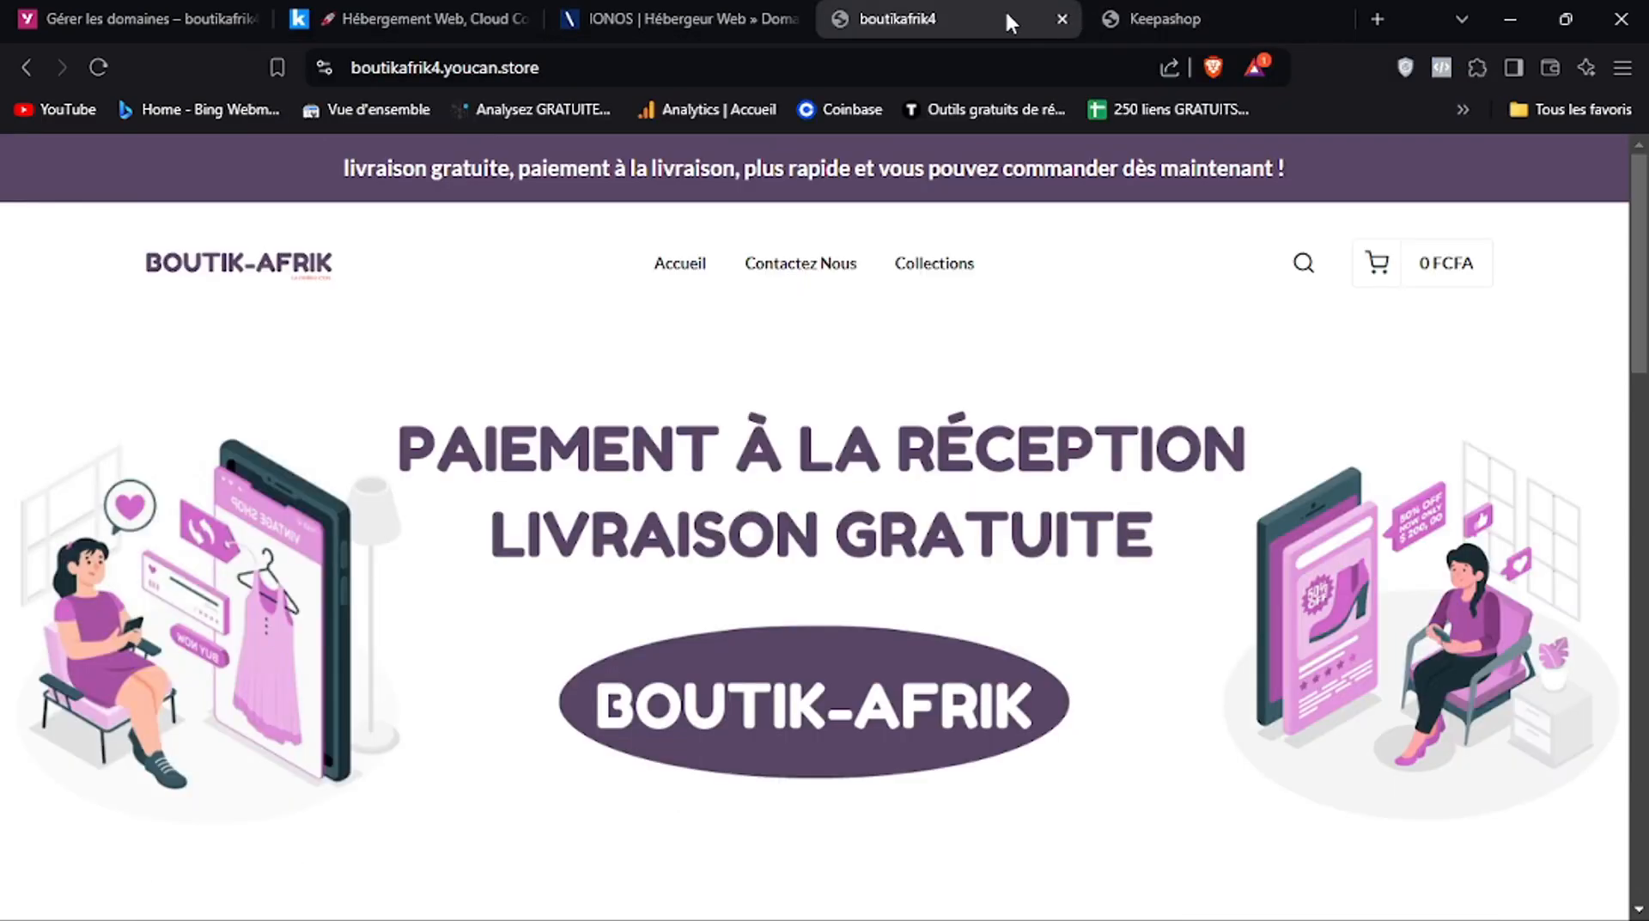
left_click(1165, 7)
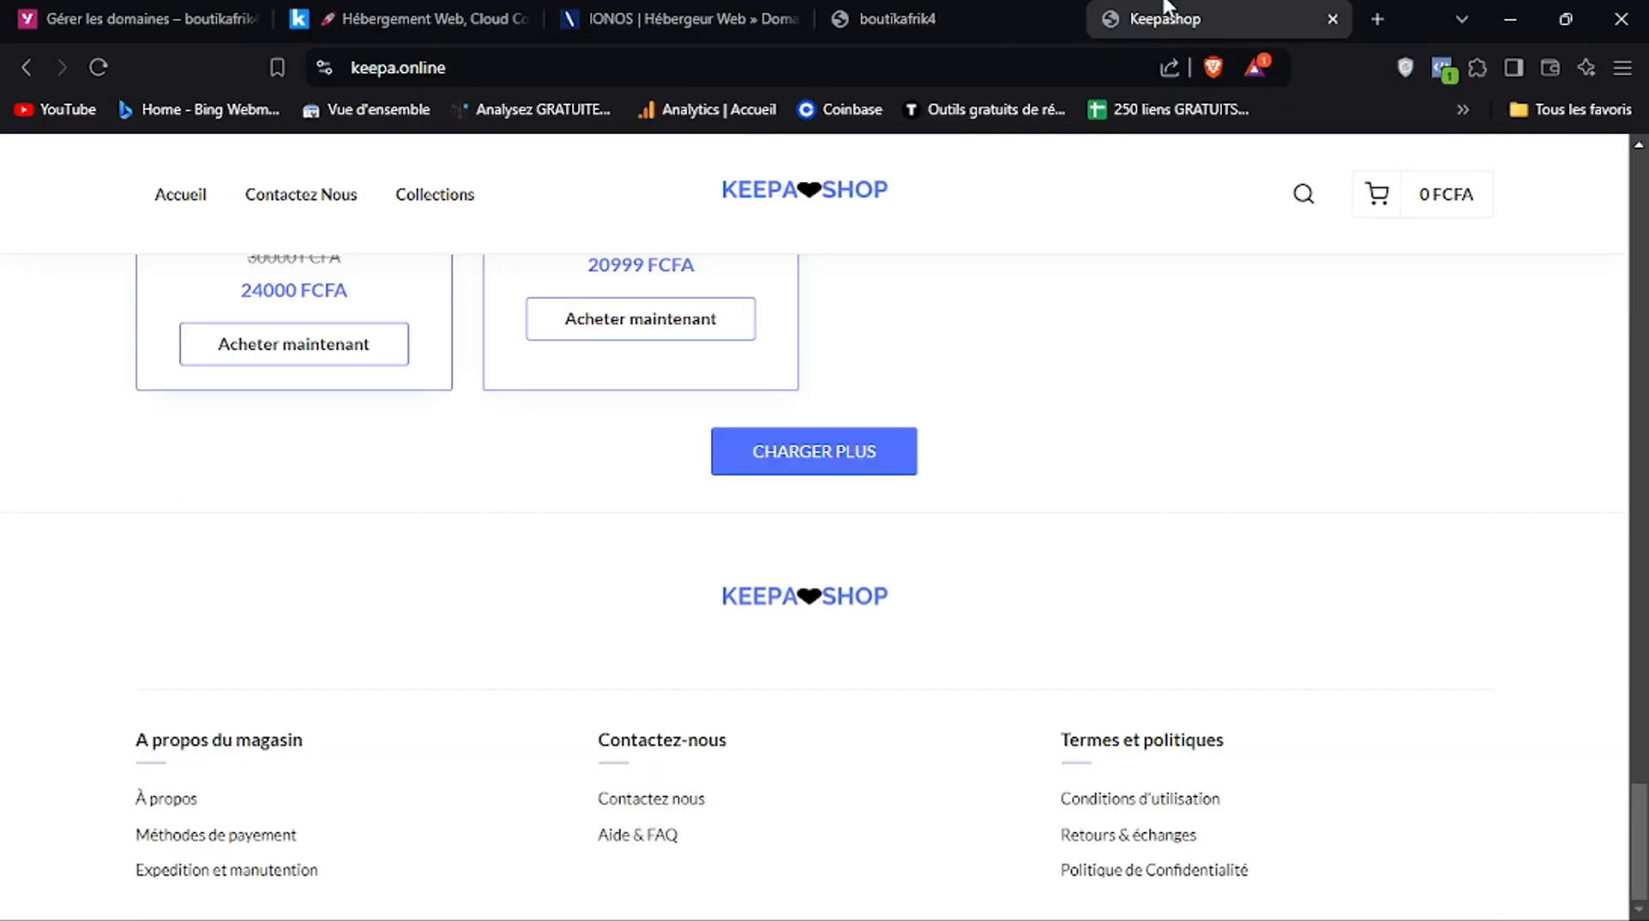
scroll(1645, 271, "up", 20)
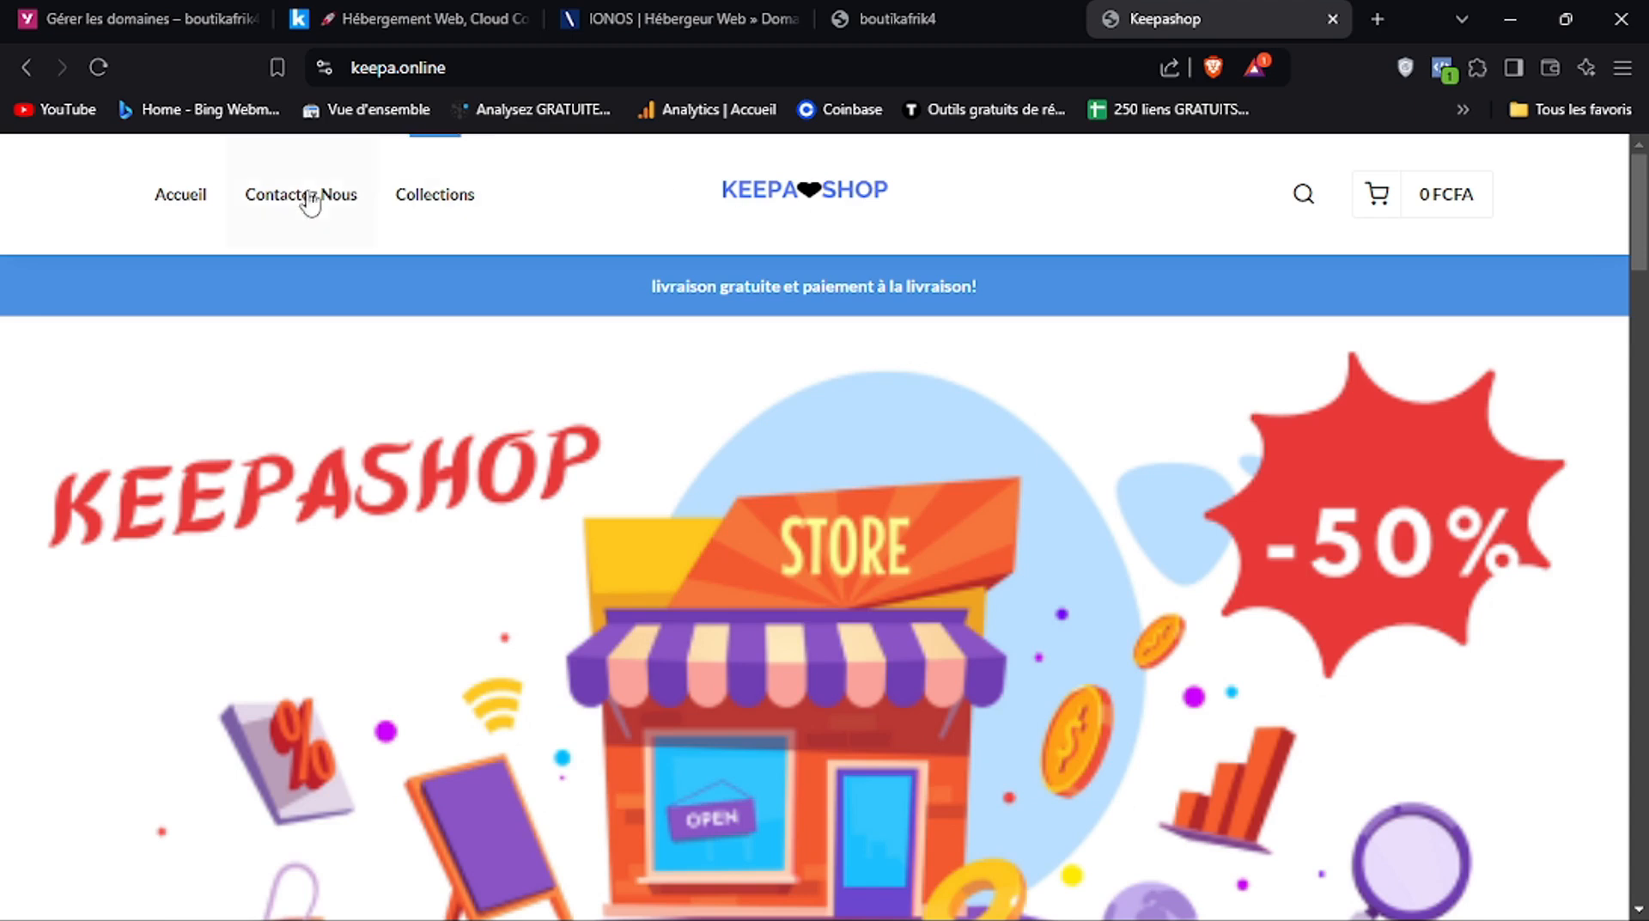
left_click(964, 7)
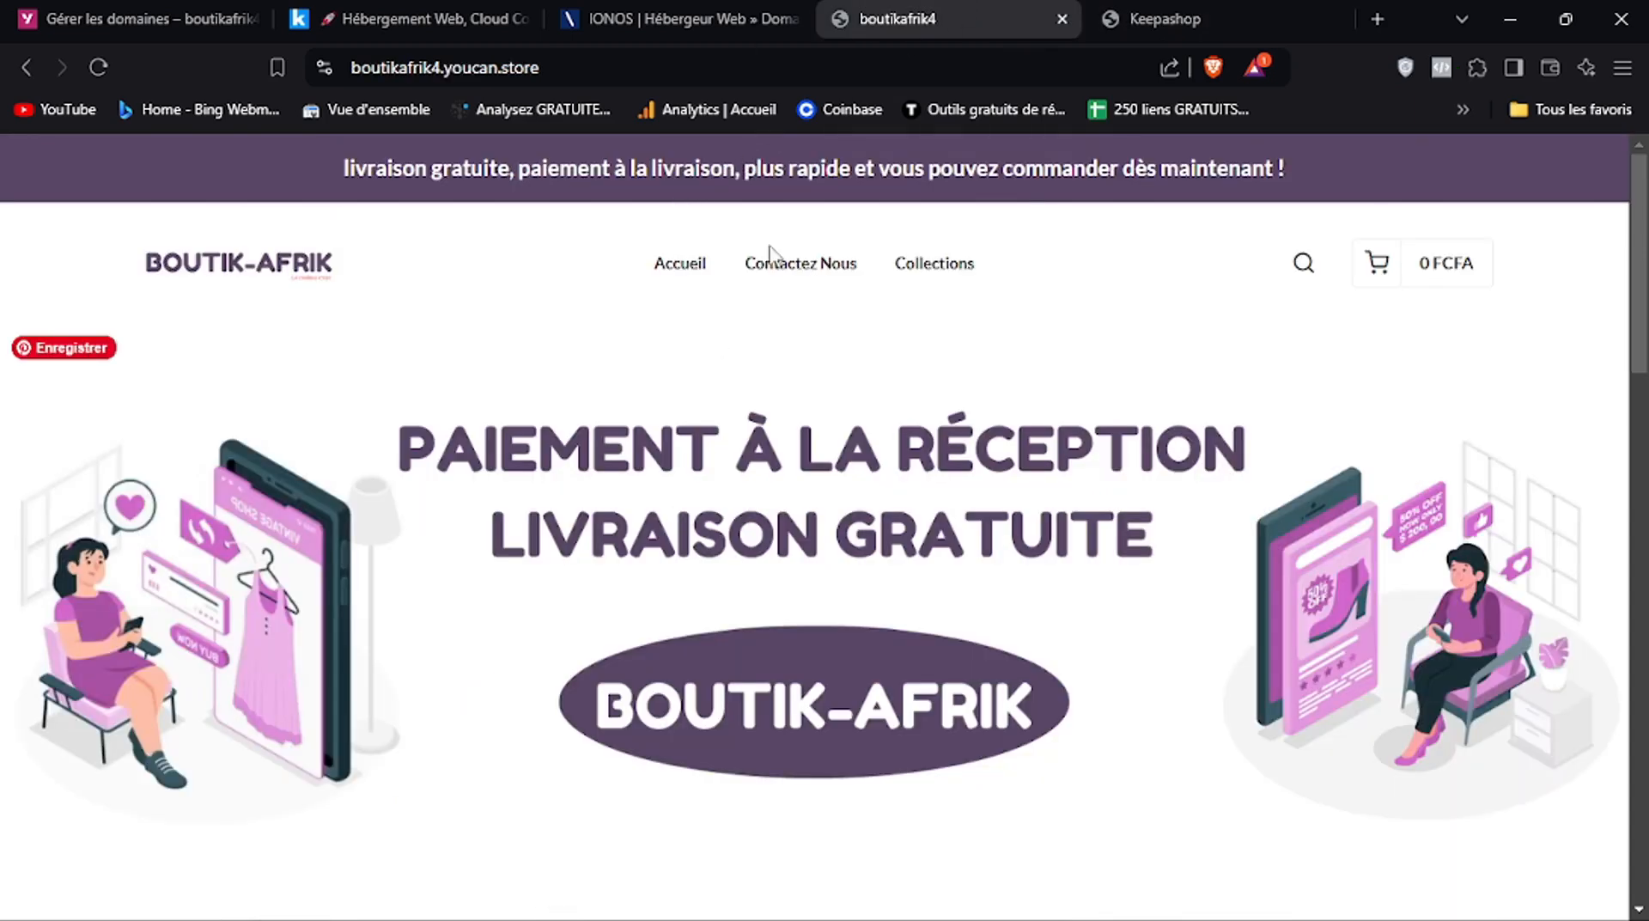
left_click(1142, 12)
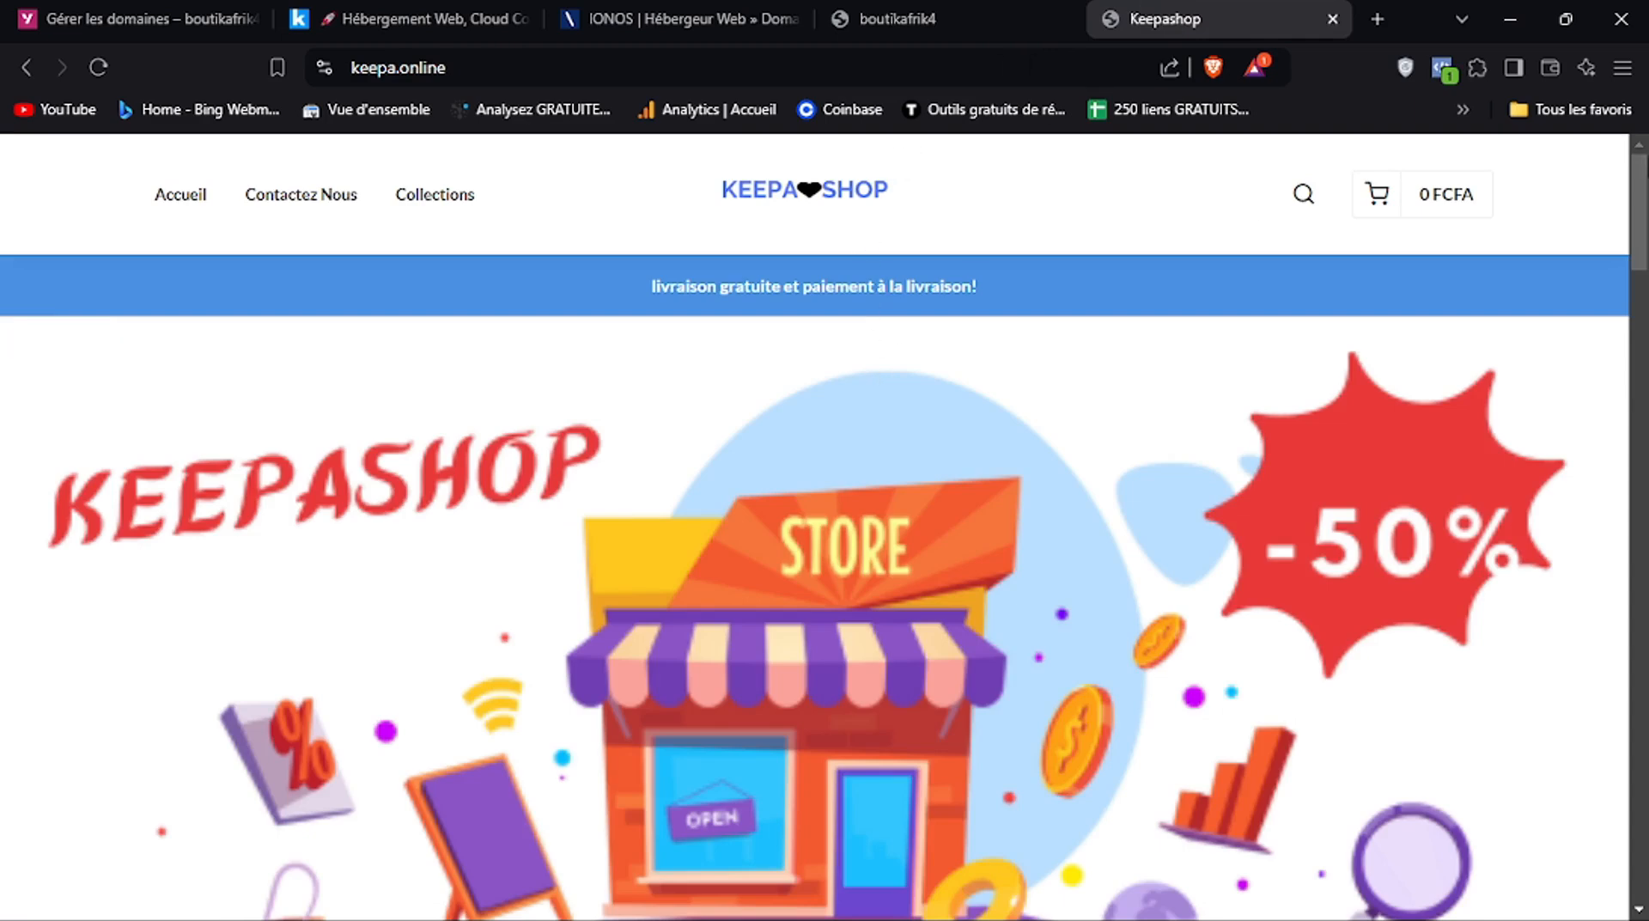
mouse_move(1644, 161)
left_mouse_down()
mouse_move(1645, 196)
mouse_move(1645, 162)
left_mouse_up()
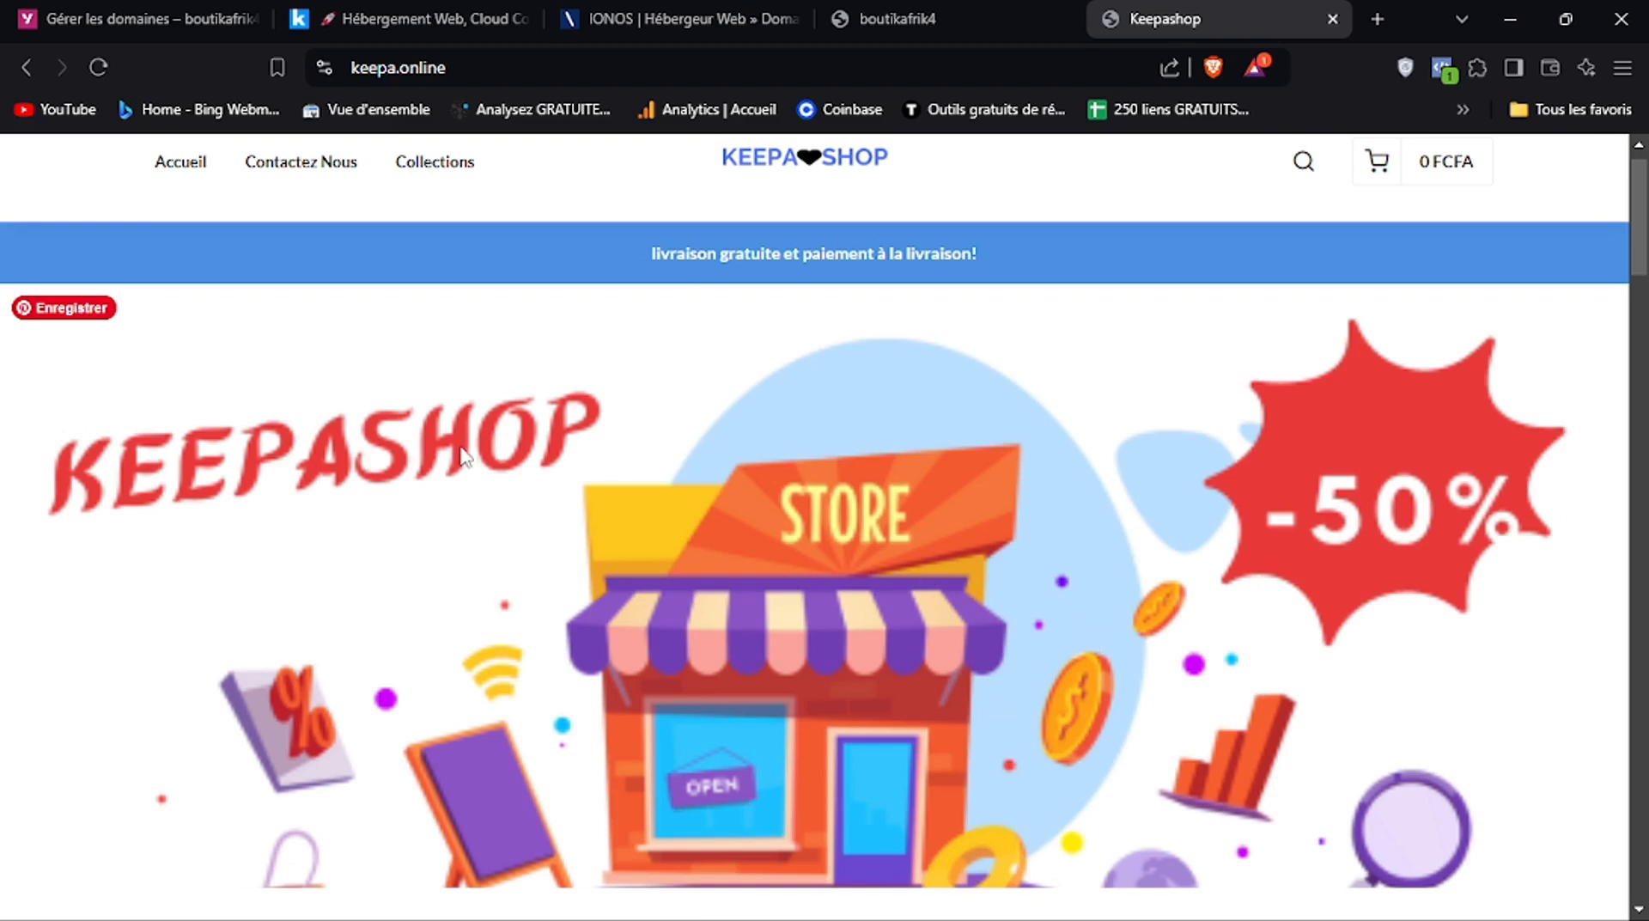
left_click(920, 15)
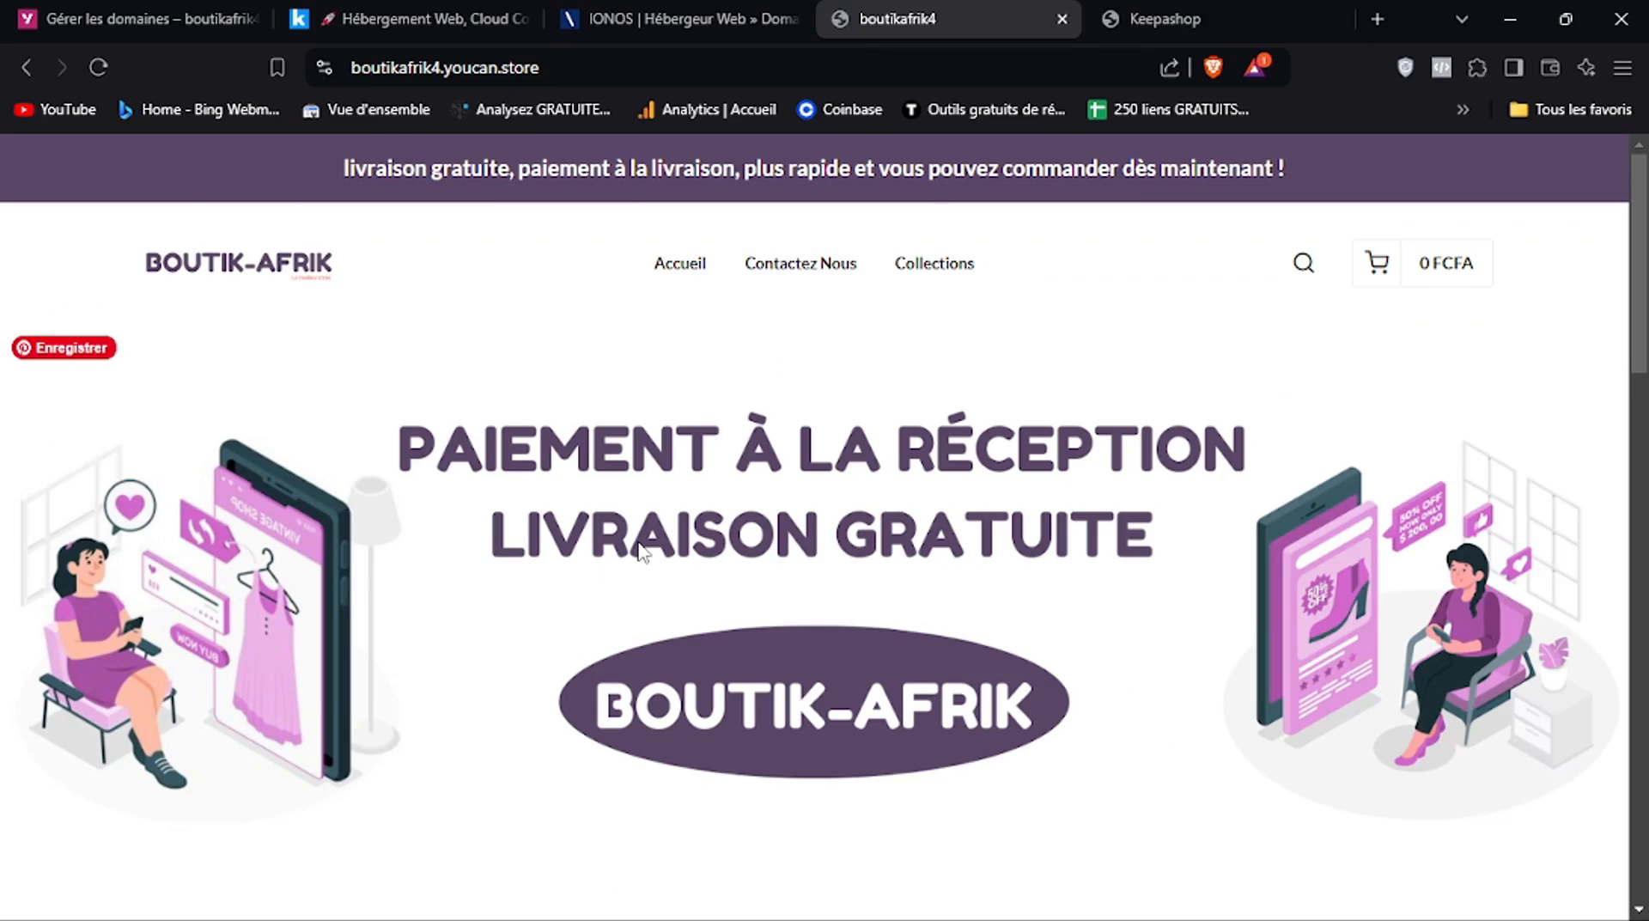
left_click(1223, 19)
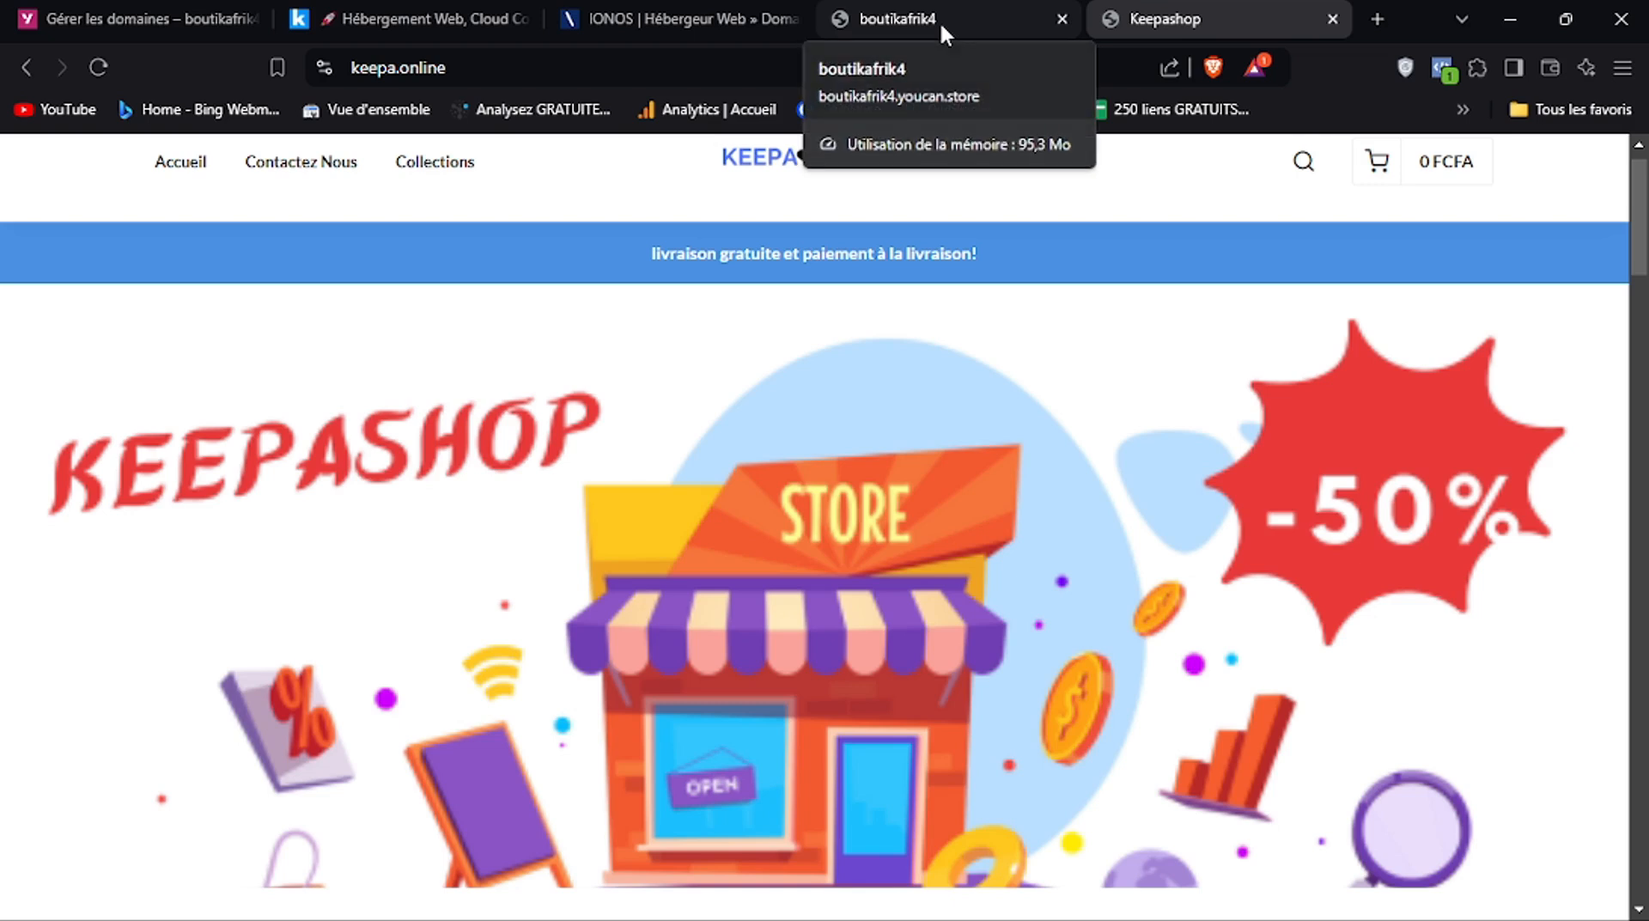
Look through the special offers on Keepashop and compare them with the BOUTIK-AFRIK featured products
scroll(1644, 258, "down", 2)
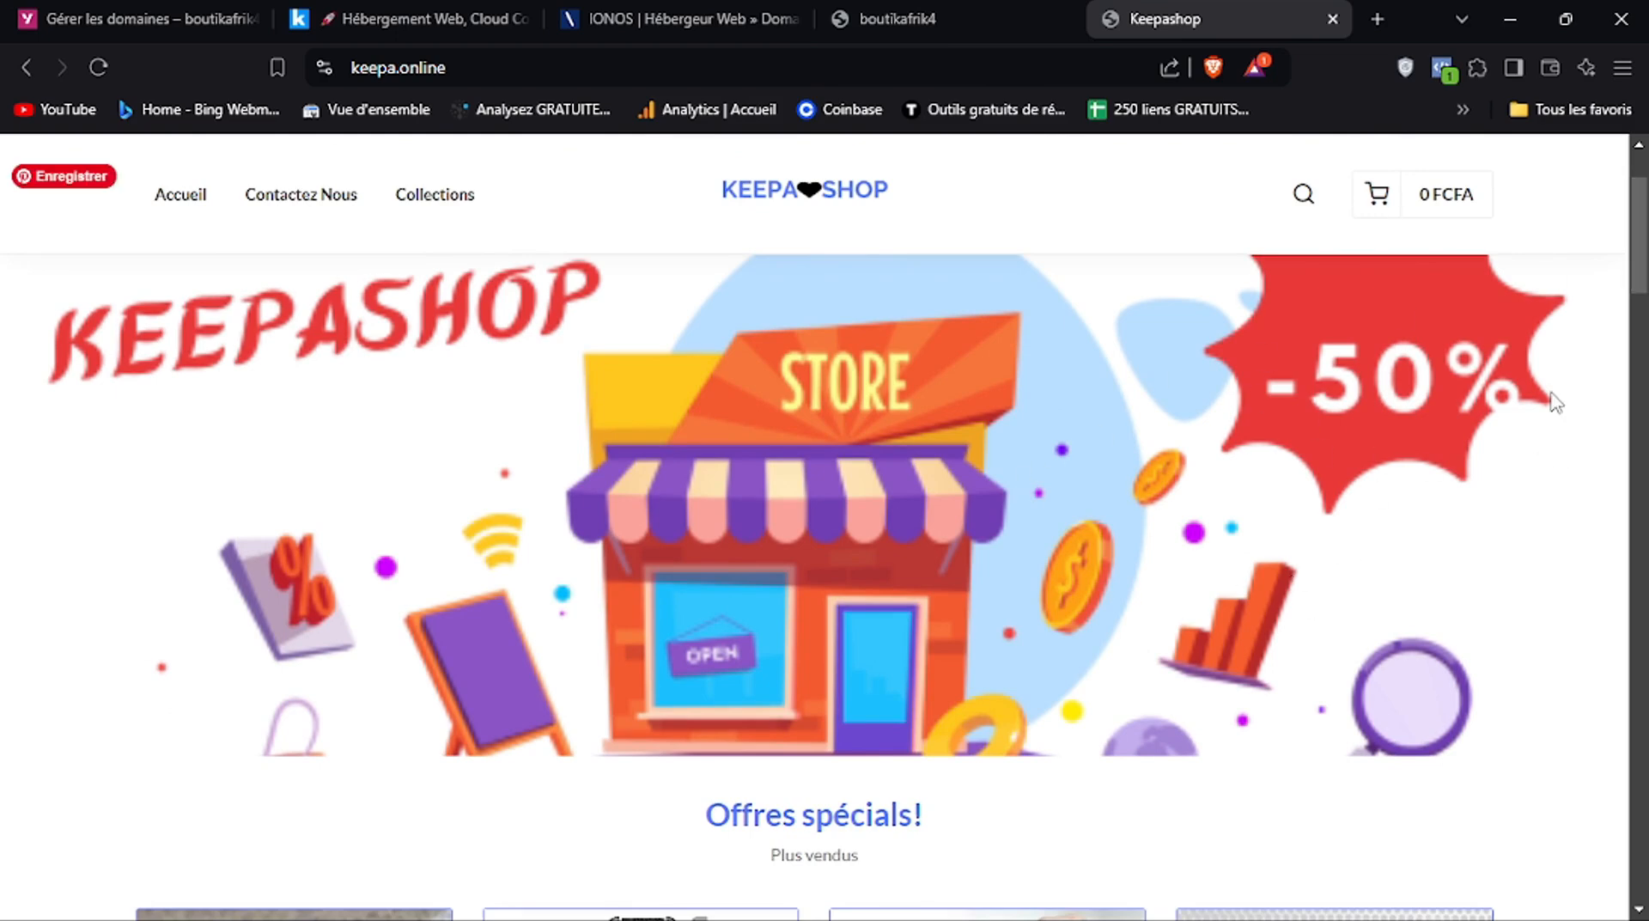
scroll(1644, 331, "down", 7)
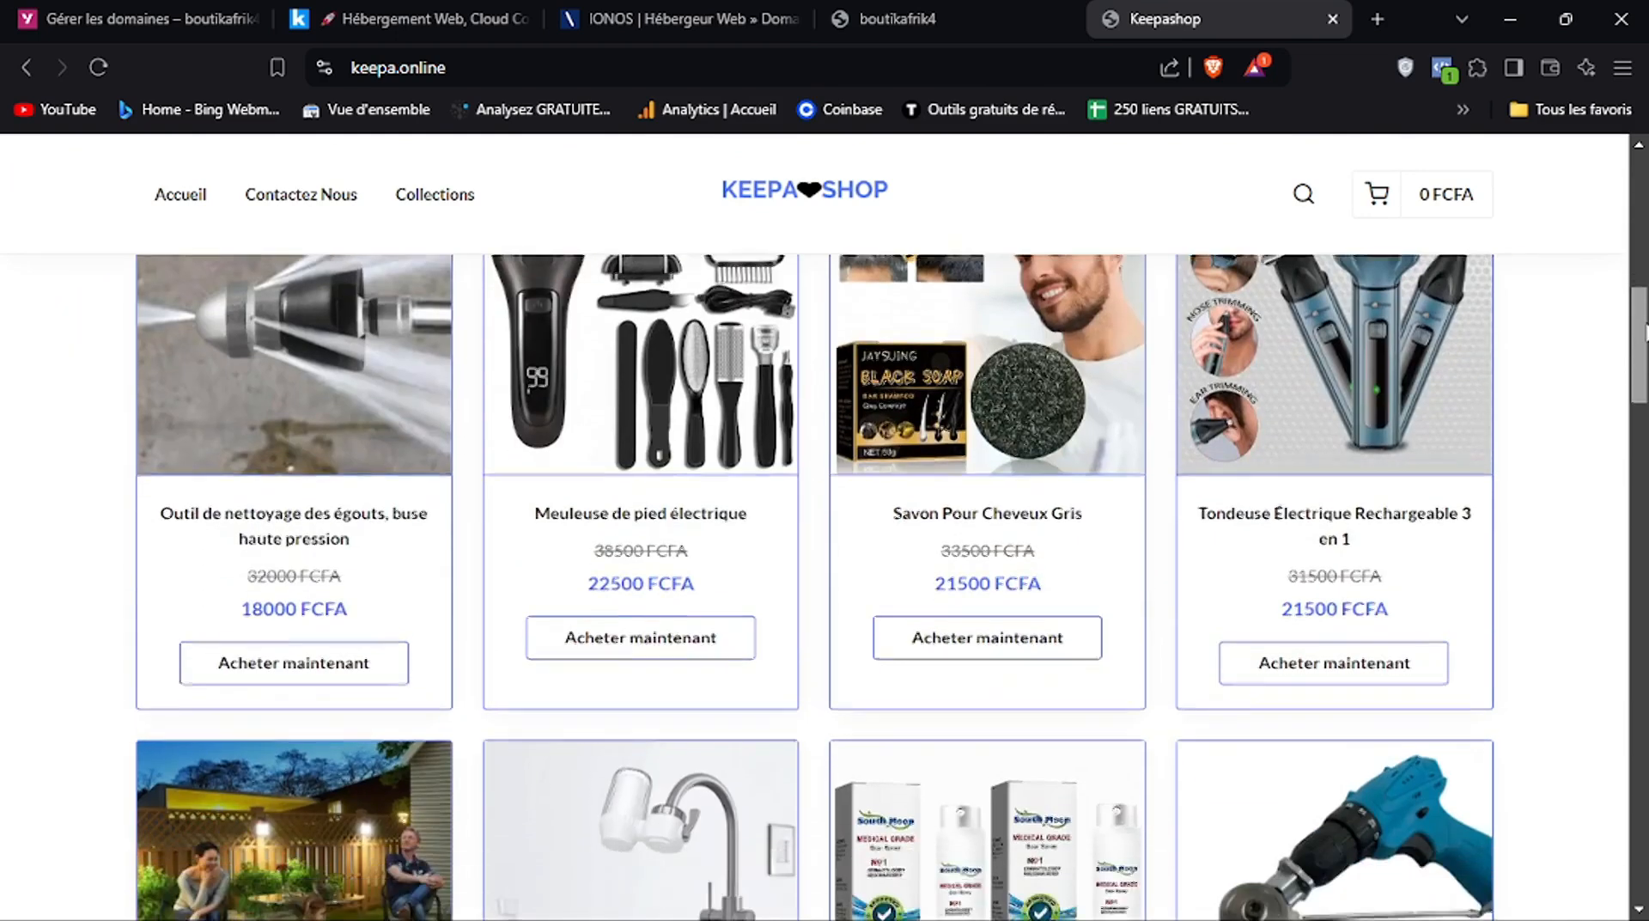
left_click_drag(1644, 331, 1642, 270)
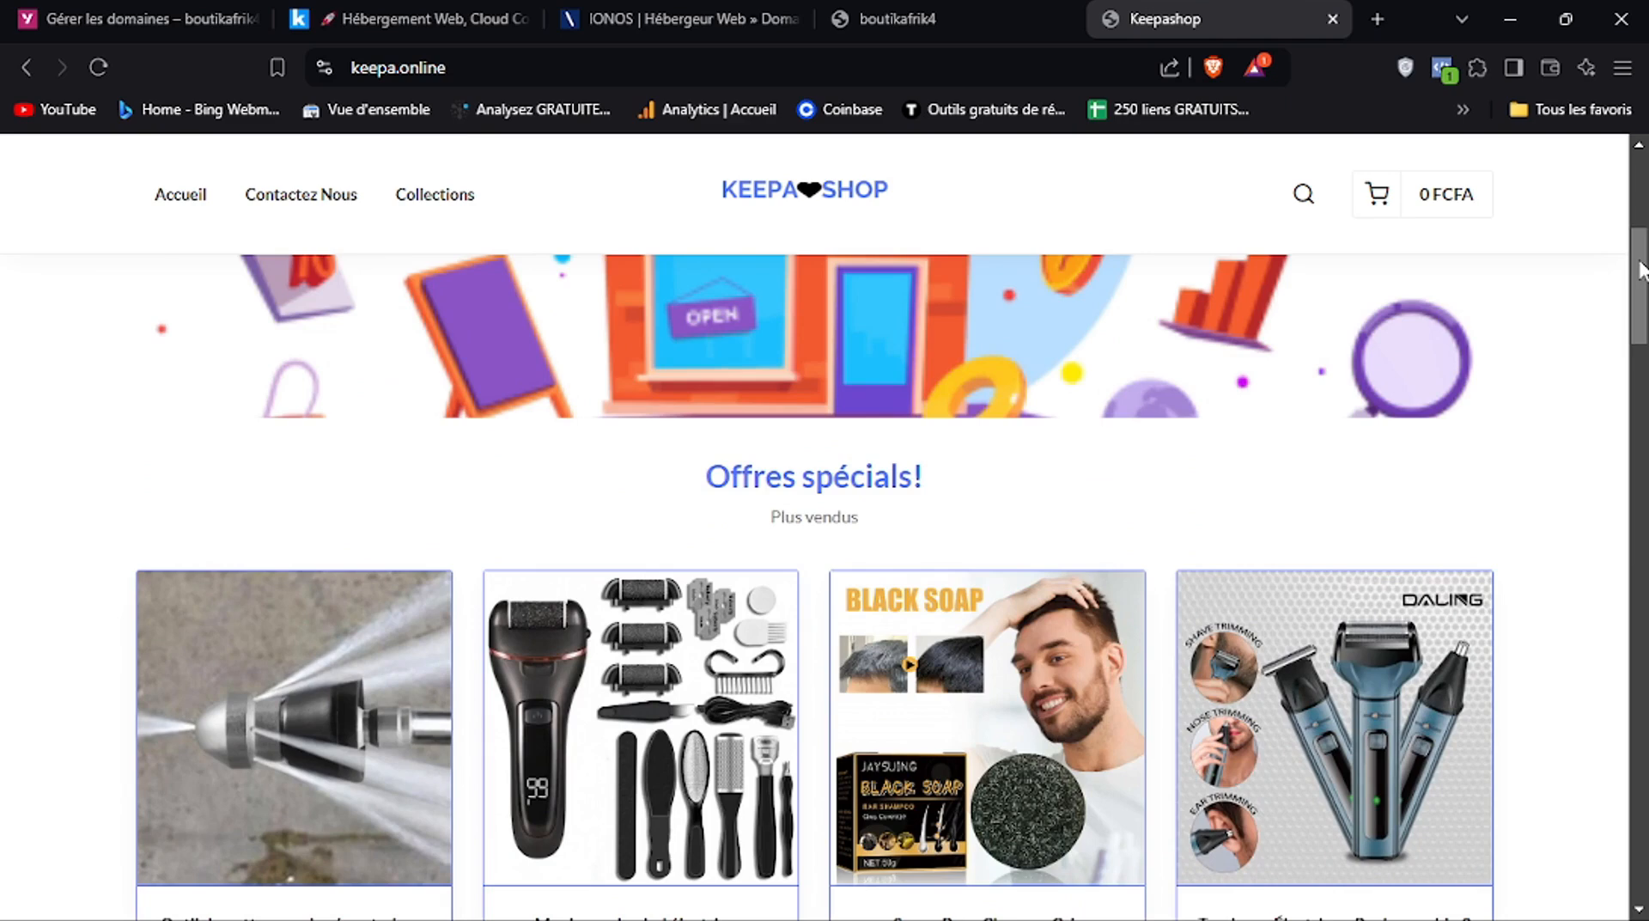
mouse_move(1641, 270)
left_mouse_down()
mouse_move(1641, 304)
mouse_move(1642, 287)
left_mouse_up()
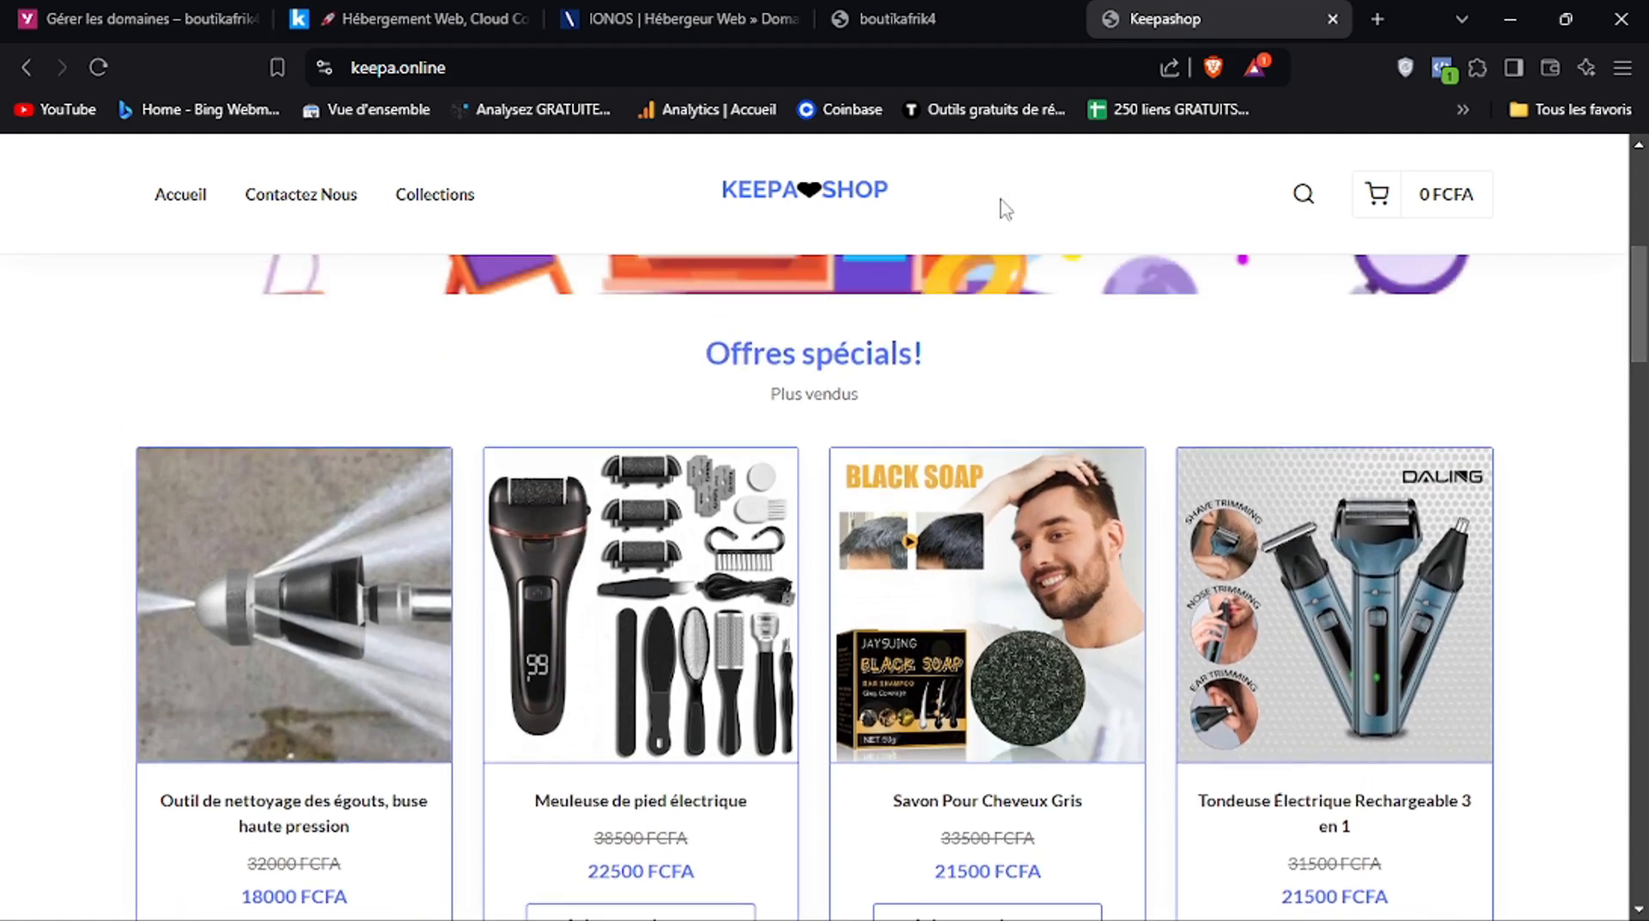
left_click(951, 17)
left_click_drag(1641, 299, 1639, 469)
left_click(1247, 19)
left_click_drag(1641, 344, 1640, 631)
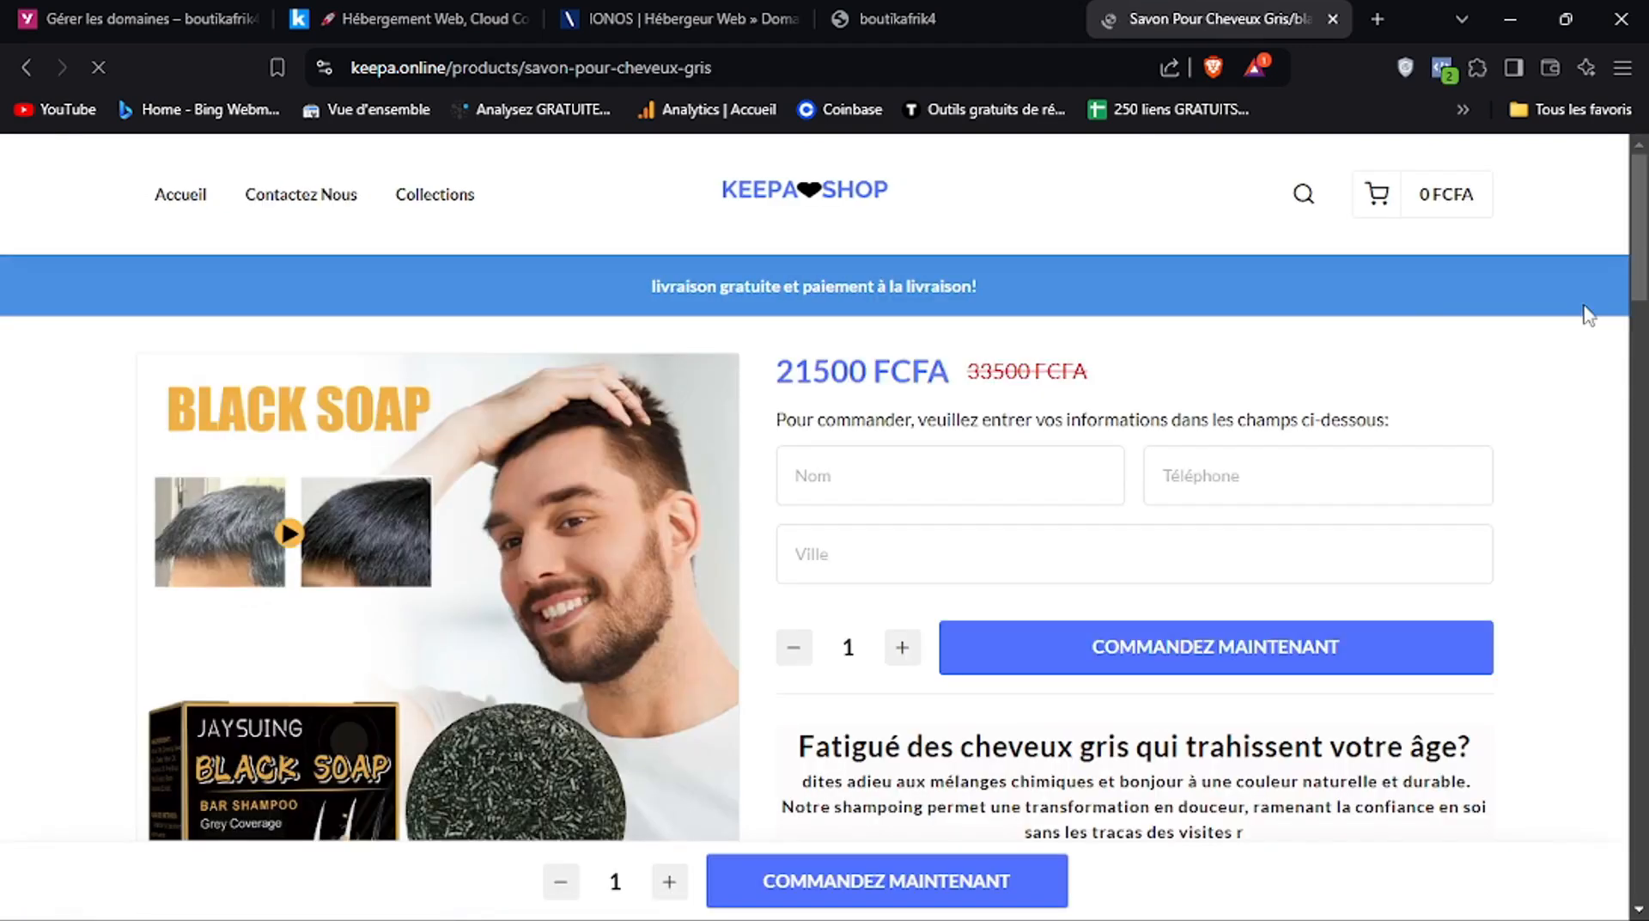
Open the Savon Pour Cheveux Gris product on Keepashop and examine its page through the customer reviews to the footer
left_click_drag(1640, 255, 1647, 772)
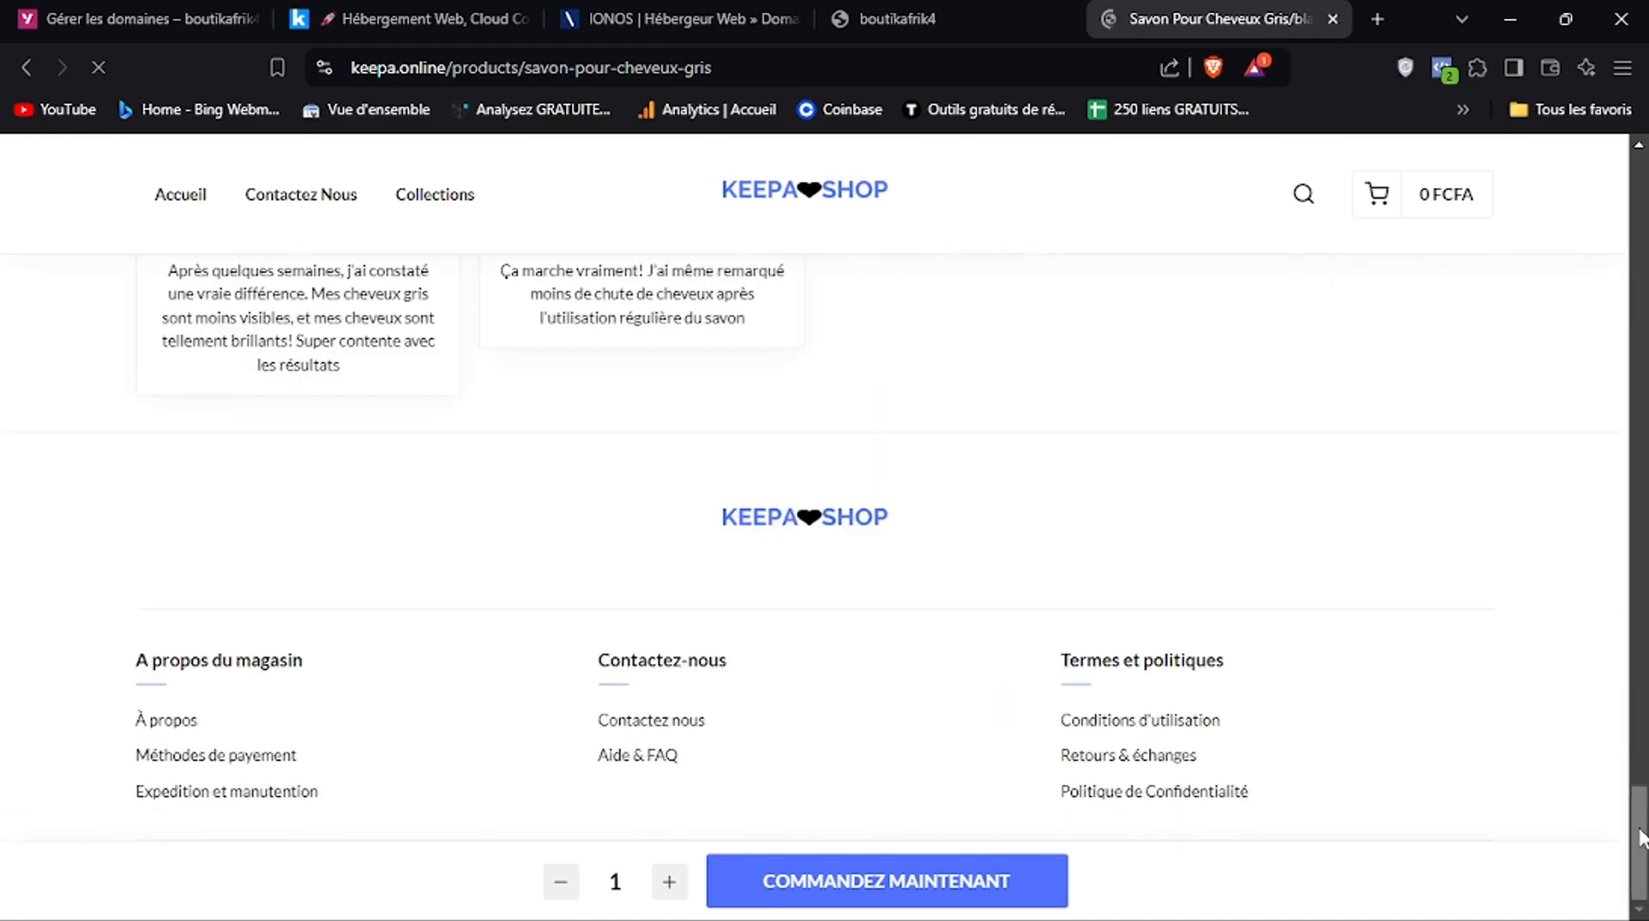
mouse_move(1642, 835)
left_mouse_down()
mouse_move(1642, 789)
mouse_move(1642, 863)
left_mouse_up()
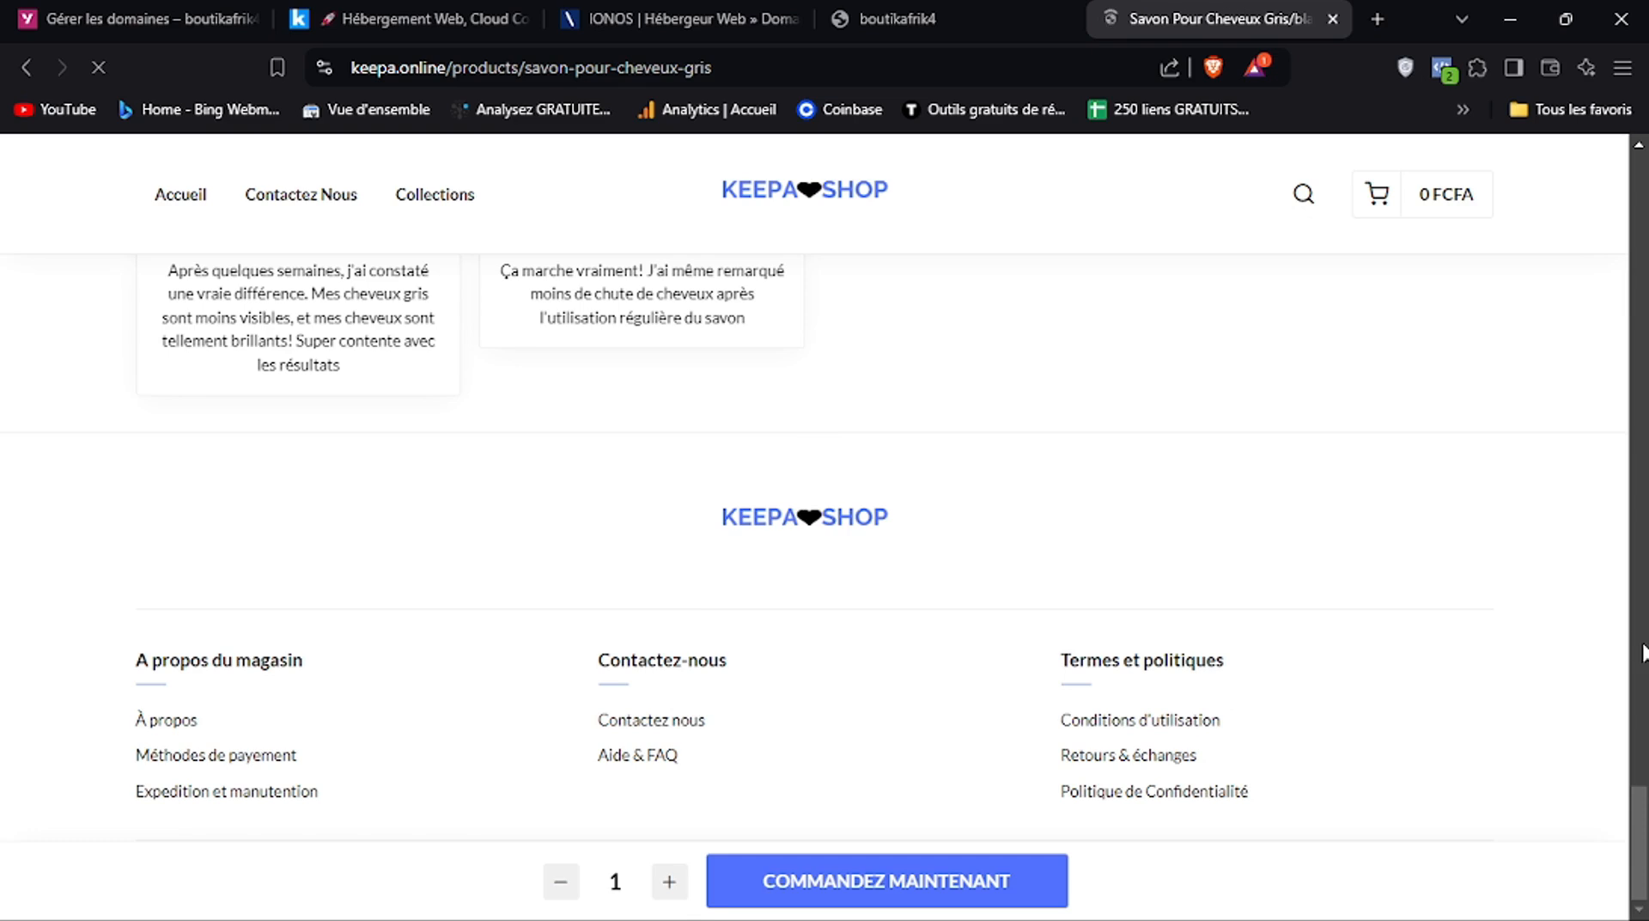
scroll(1643, 653, "up", 2)
Return to the BOUTIK-AFRIK store and review its home page banner, featured Hair Brush pro product and footer
left_click(970, 12)
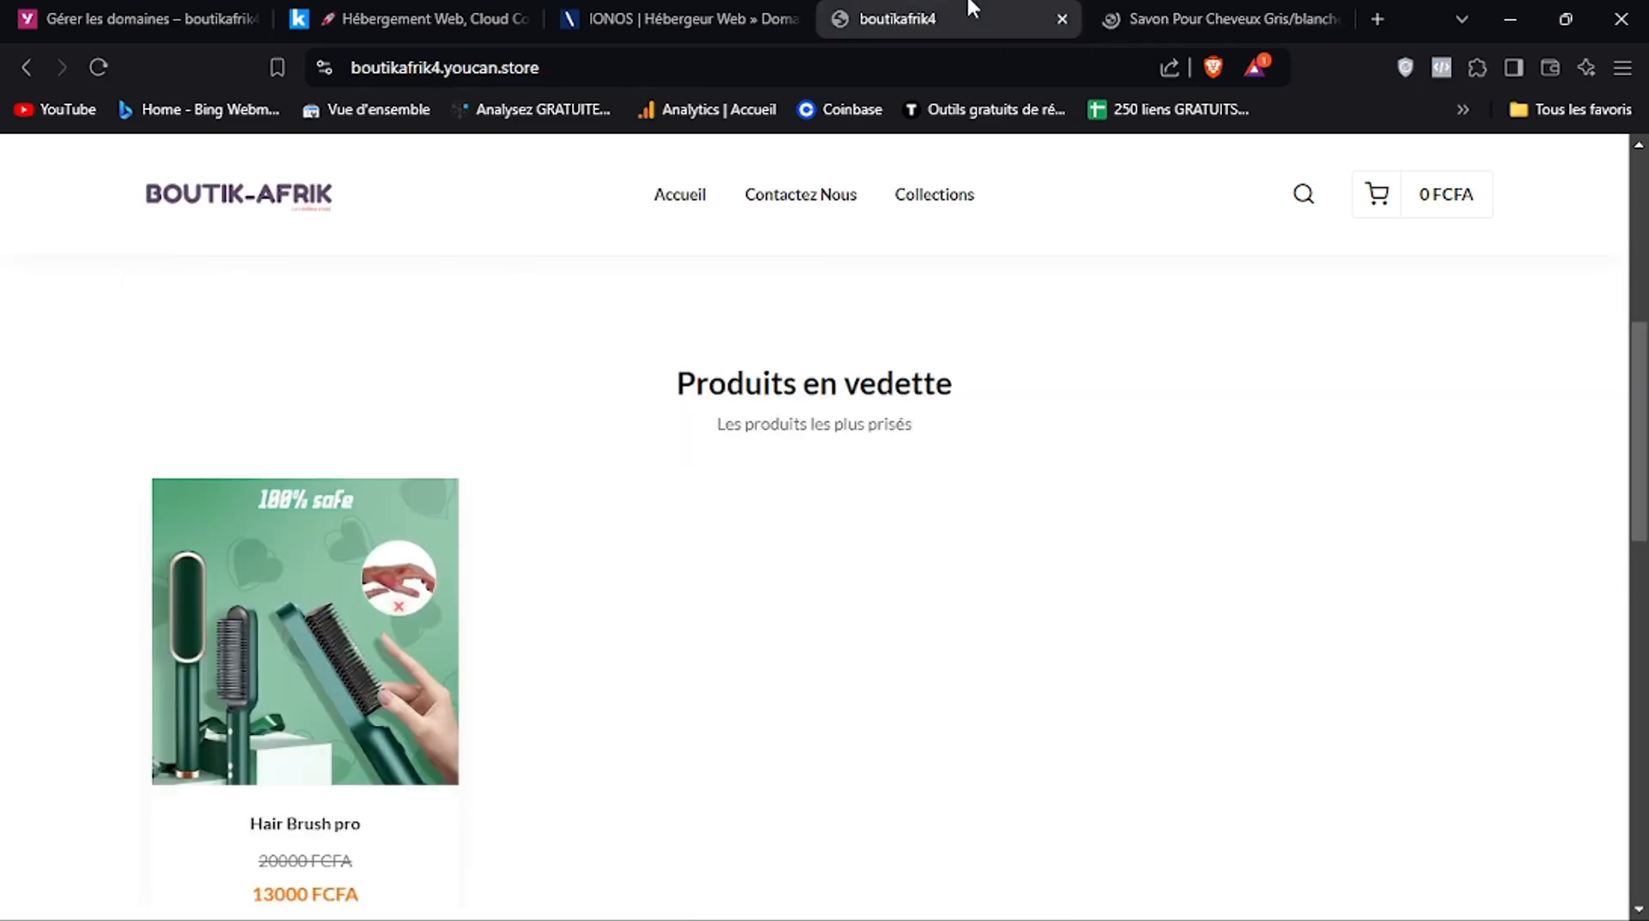
left_click_drag(1642, 460, 1642, 822)
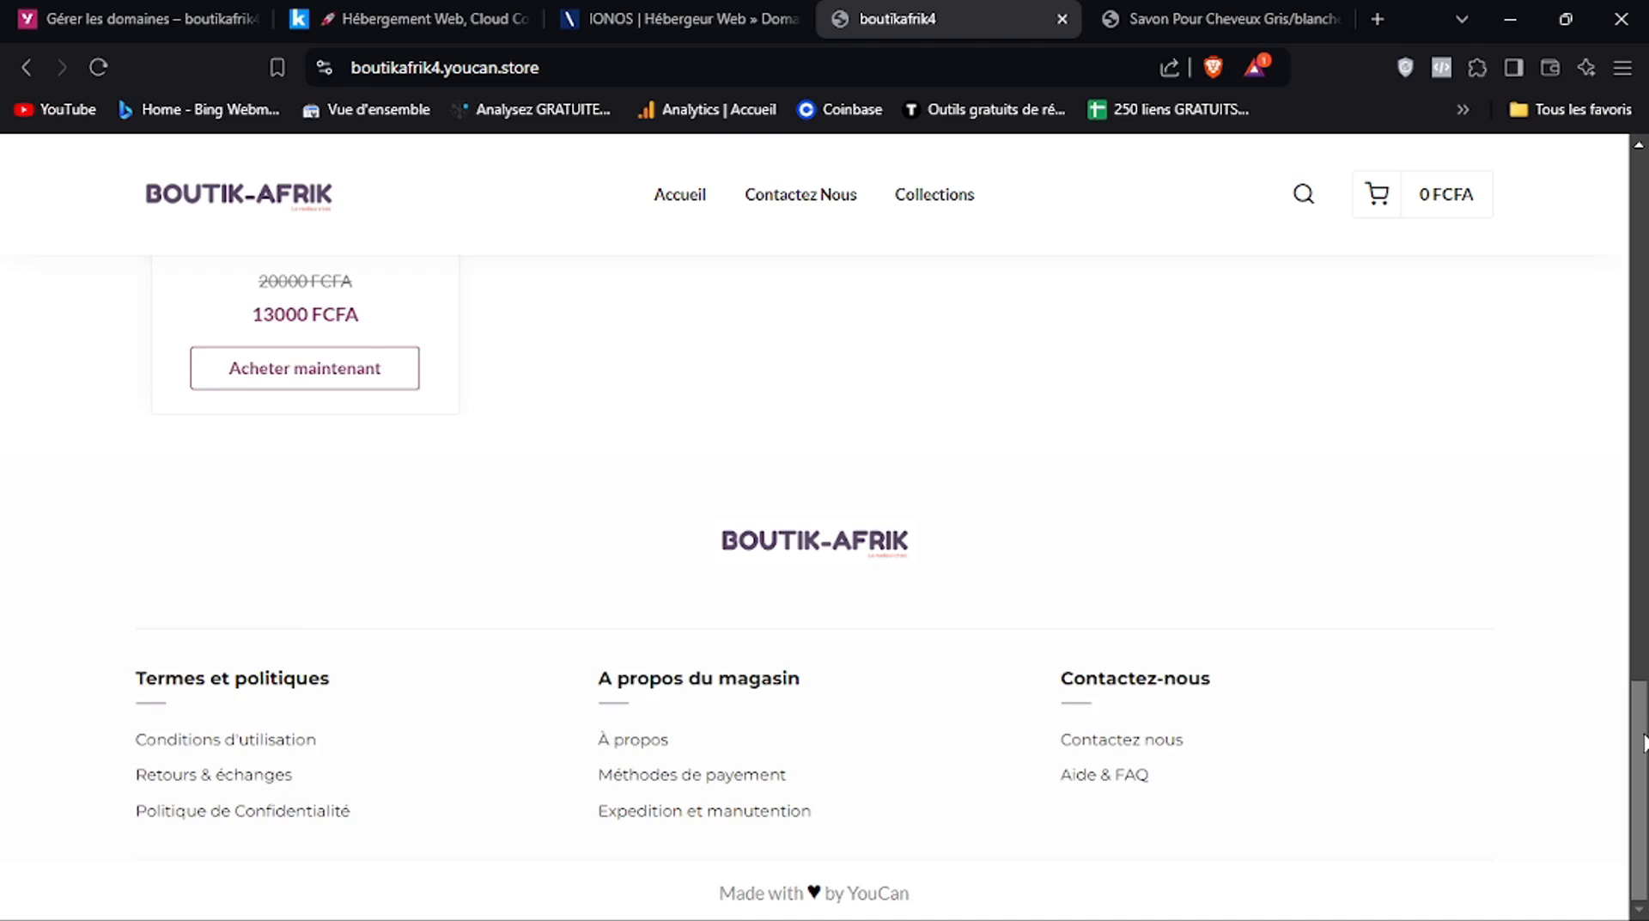
left_click_drag(1642, 740, 1621, 236)
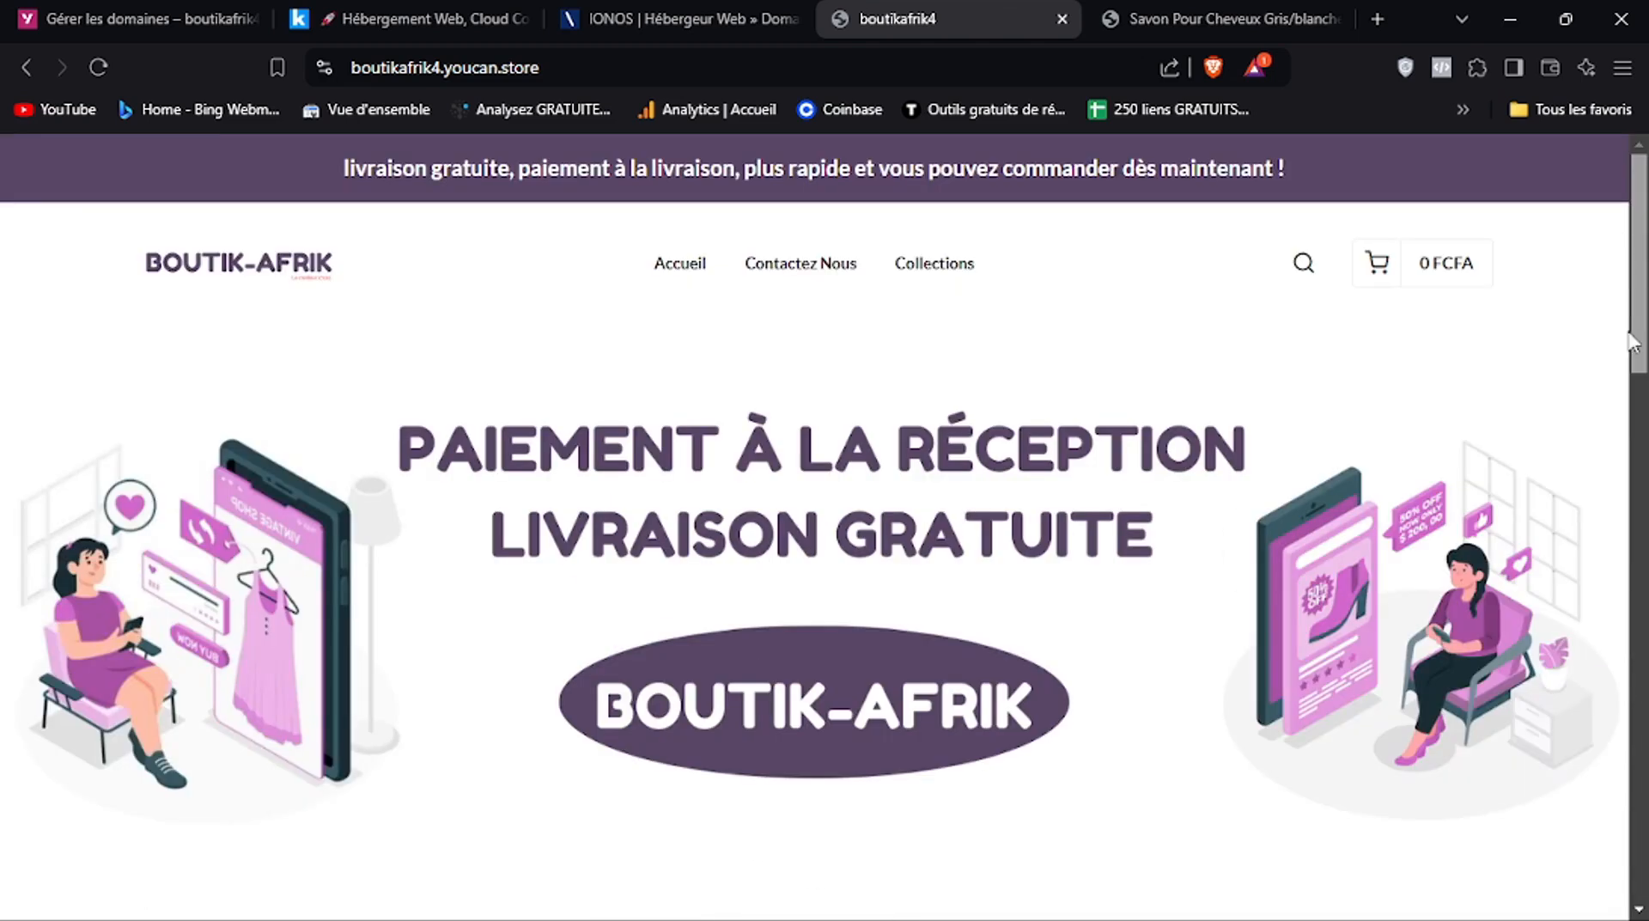
mouse_move(1629, 333)
left_mouse_down()
mouse_move(1646, 583)
mouse_move(1648, 273)
left_mouse_up()
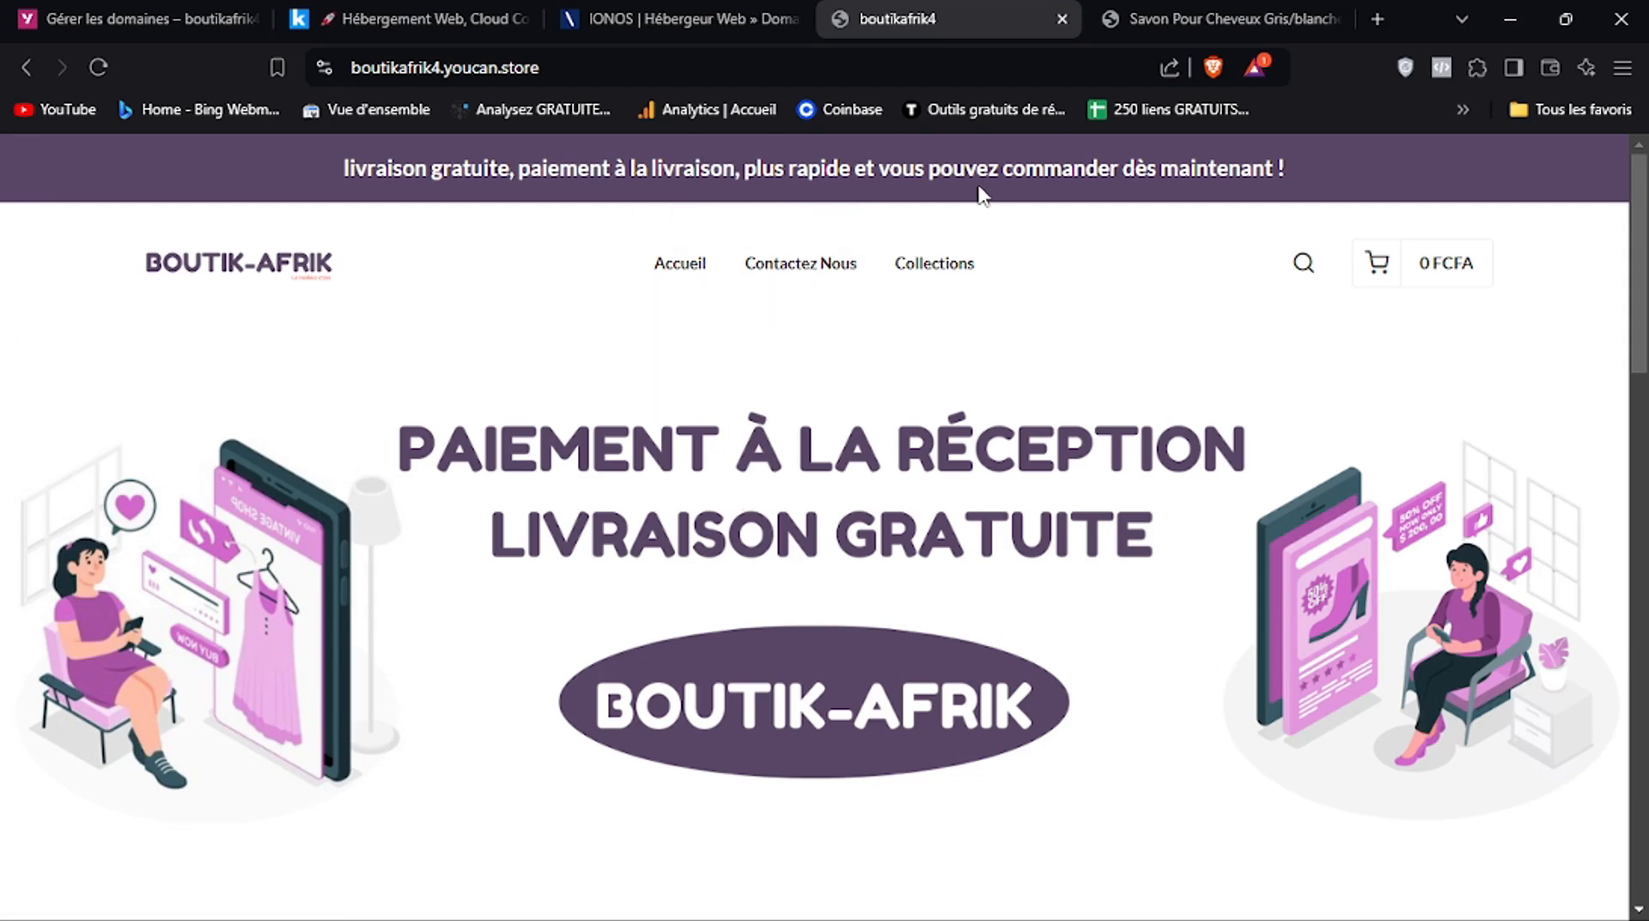
scroll(773, 206, "down", 1)
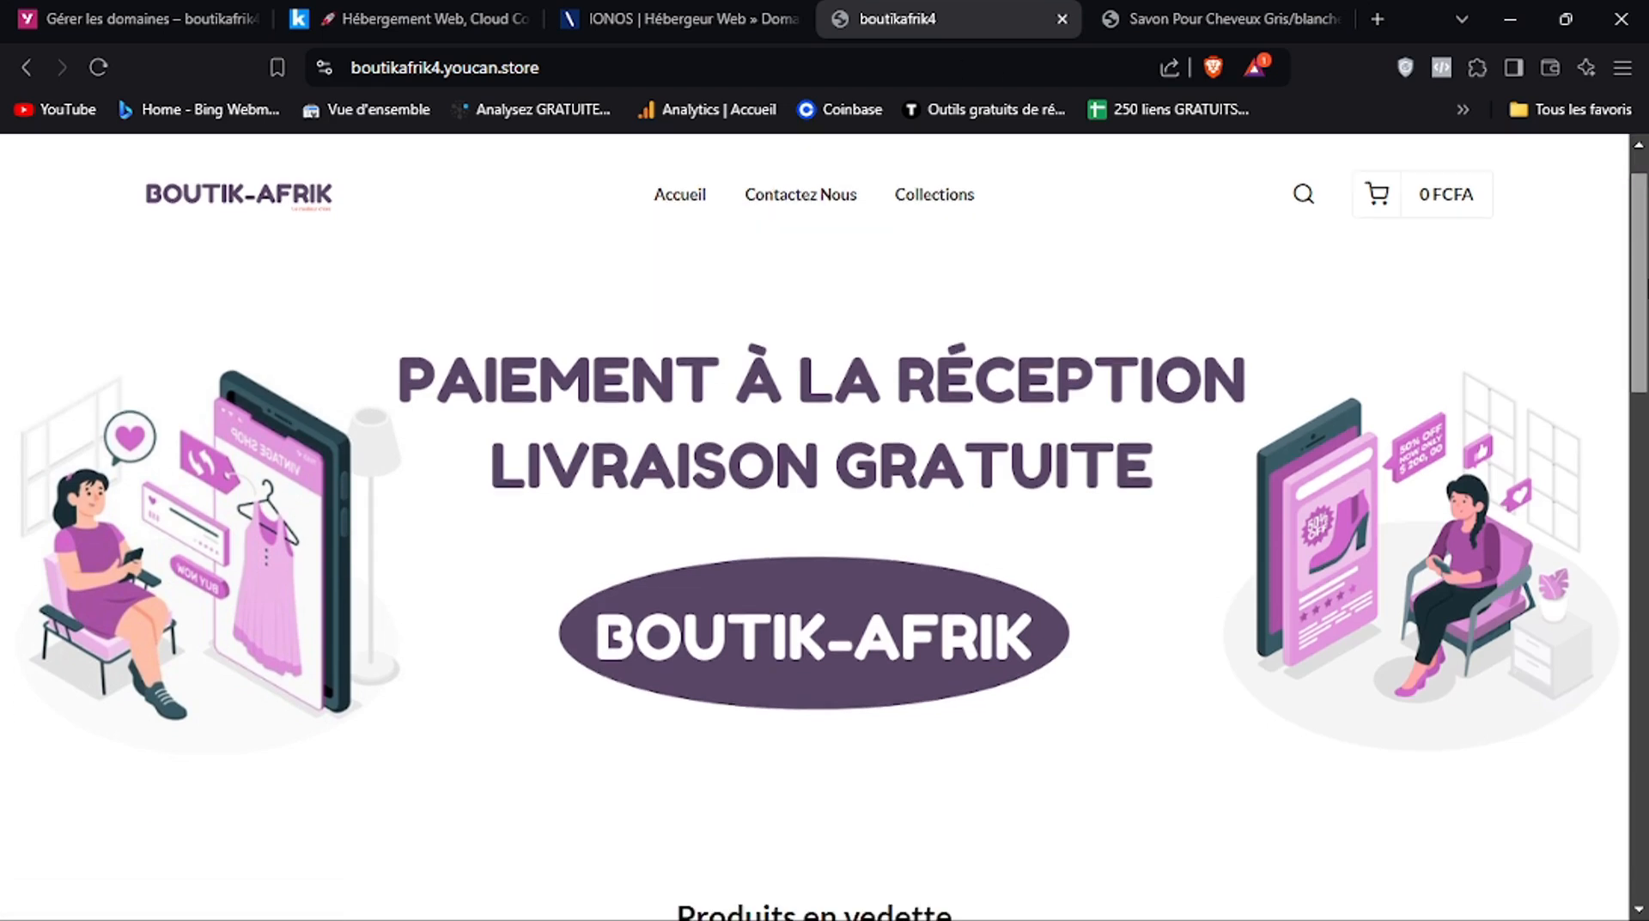
scroll(558, 219, "up", 1)
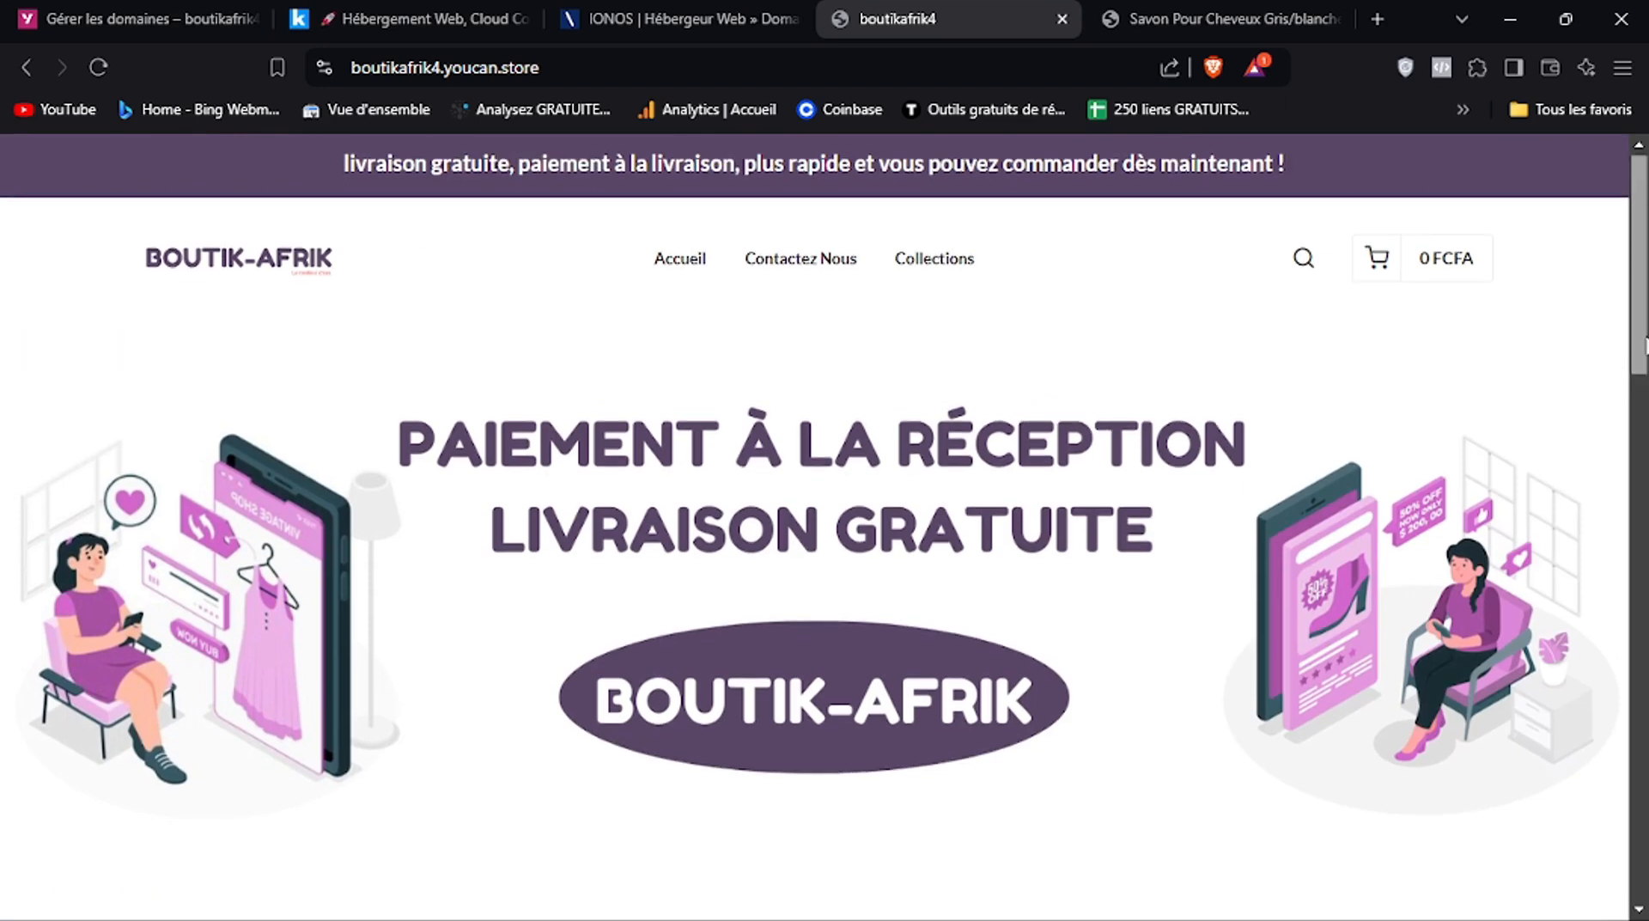
scroll(824, 528, "down", 3)
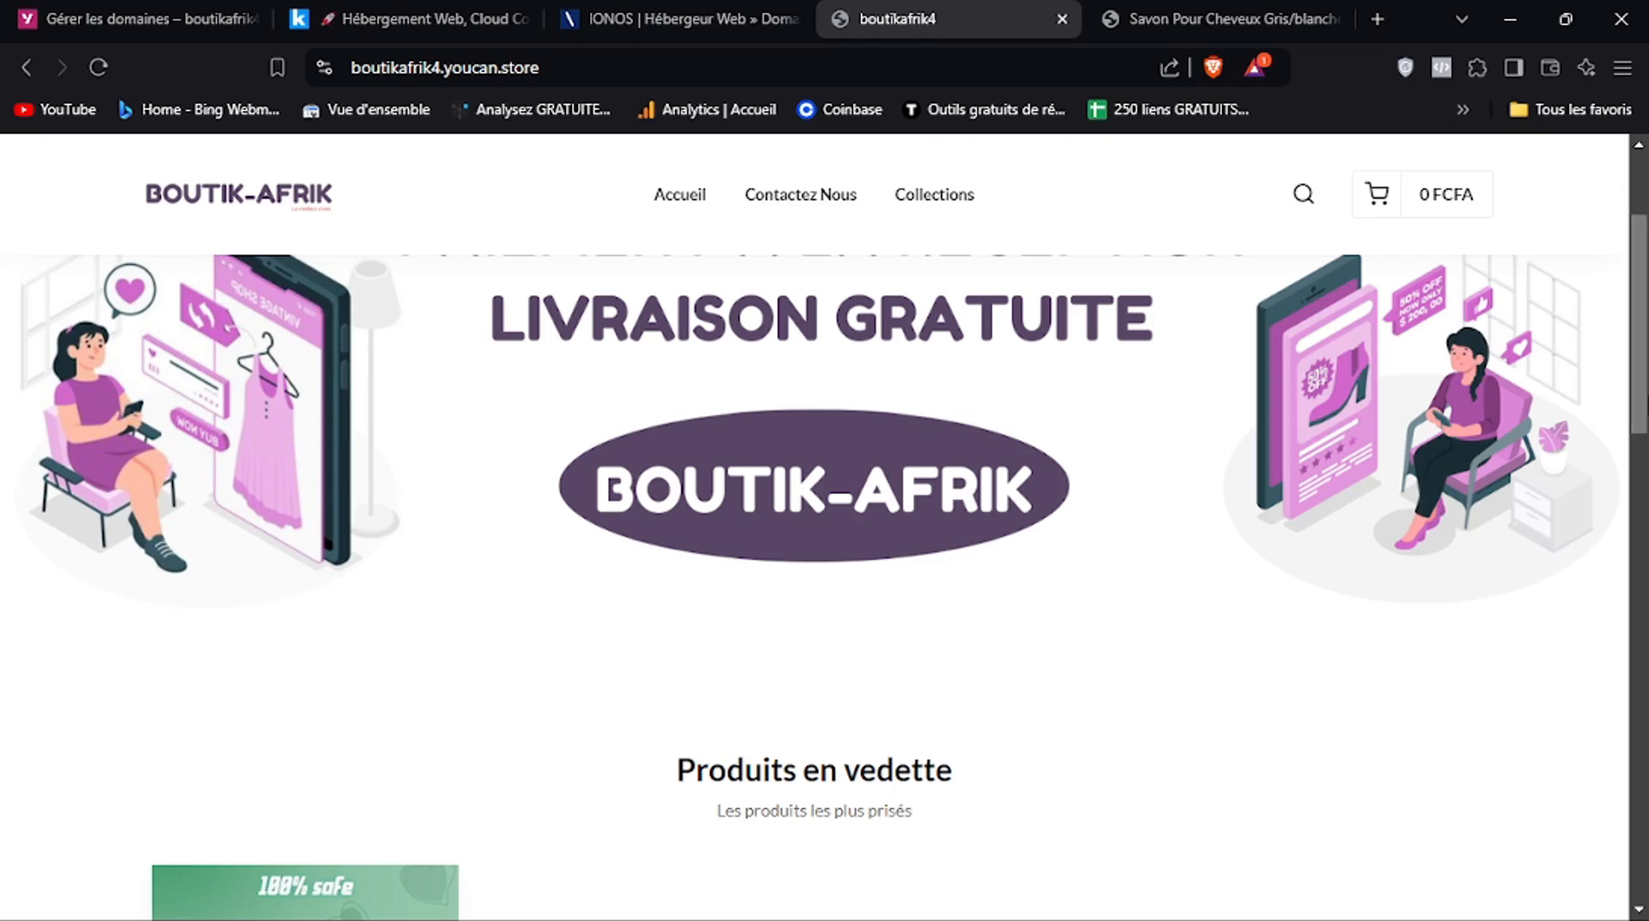
scroll(825, 563, "up", 1)
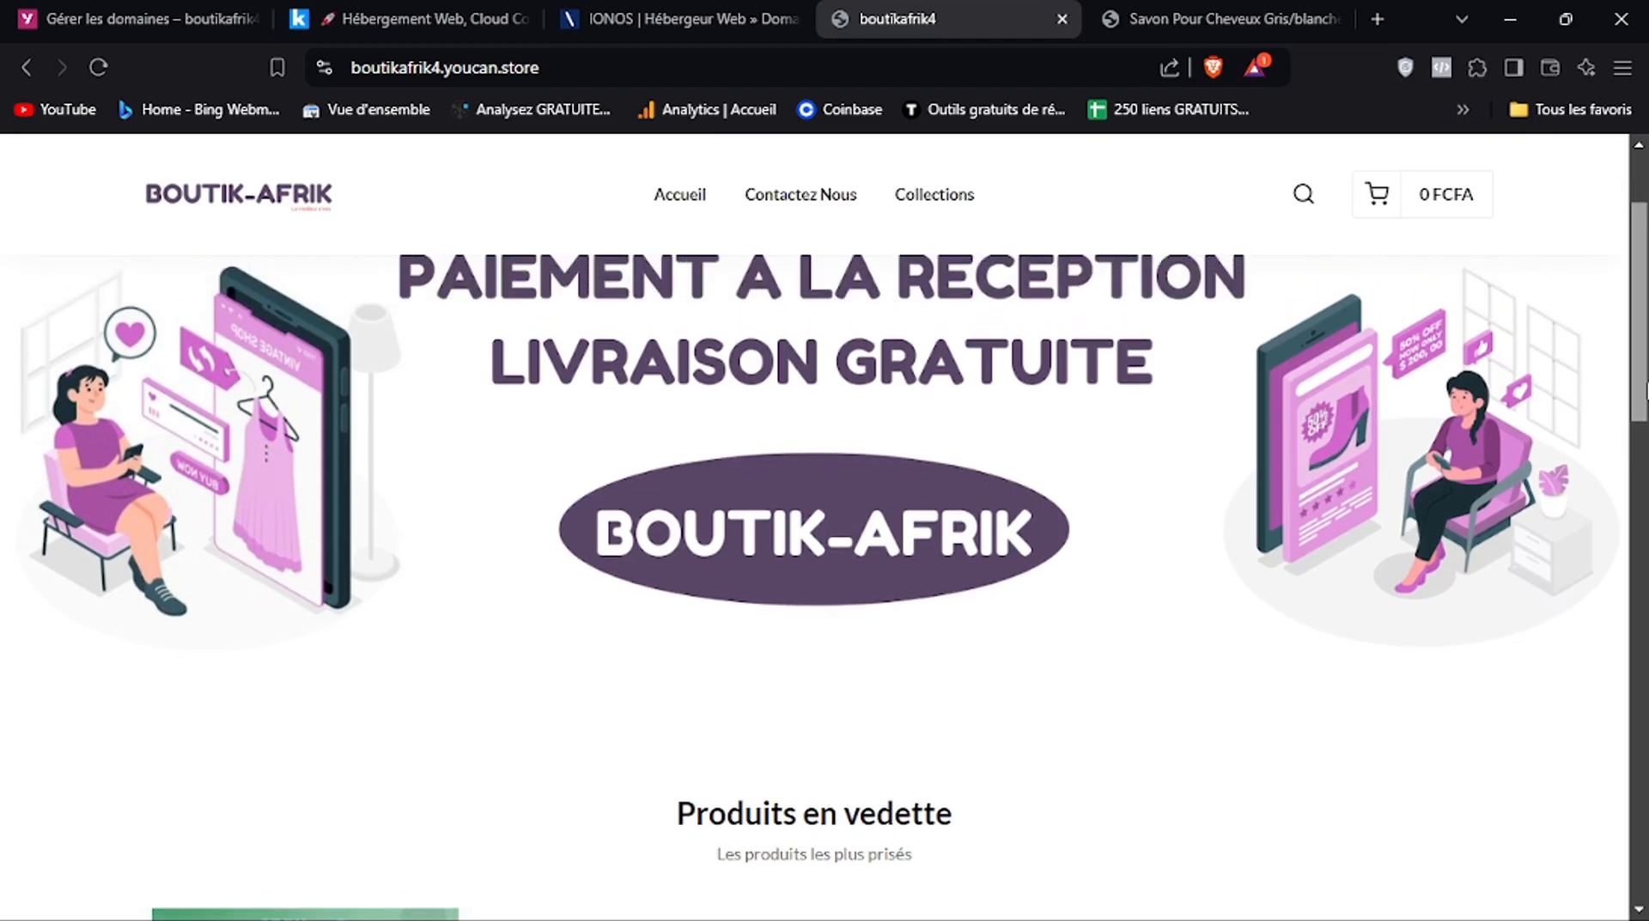
mouse_move(1646, 387)
left_mouse_down()
mouse_move(1646, 350)
mouse_move(1645, 627)
mouse_move(1643, 550)
left_mouse_up()
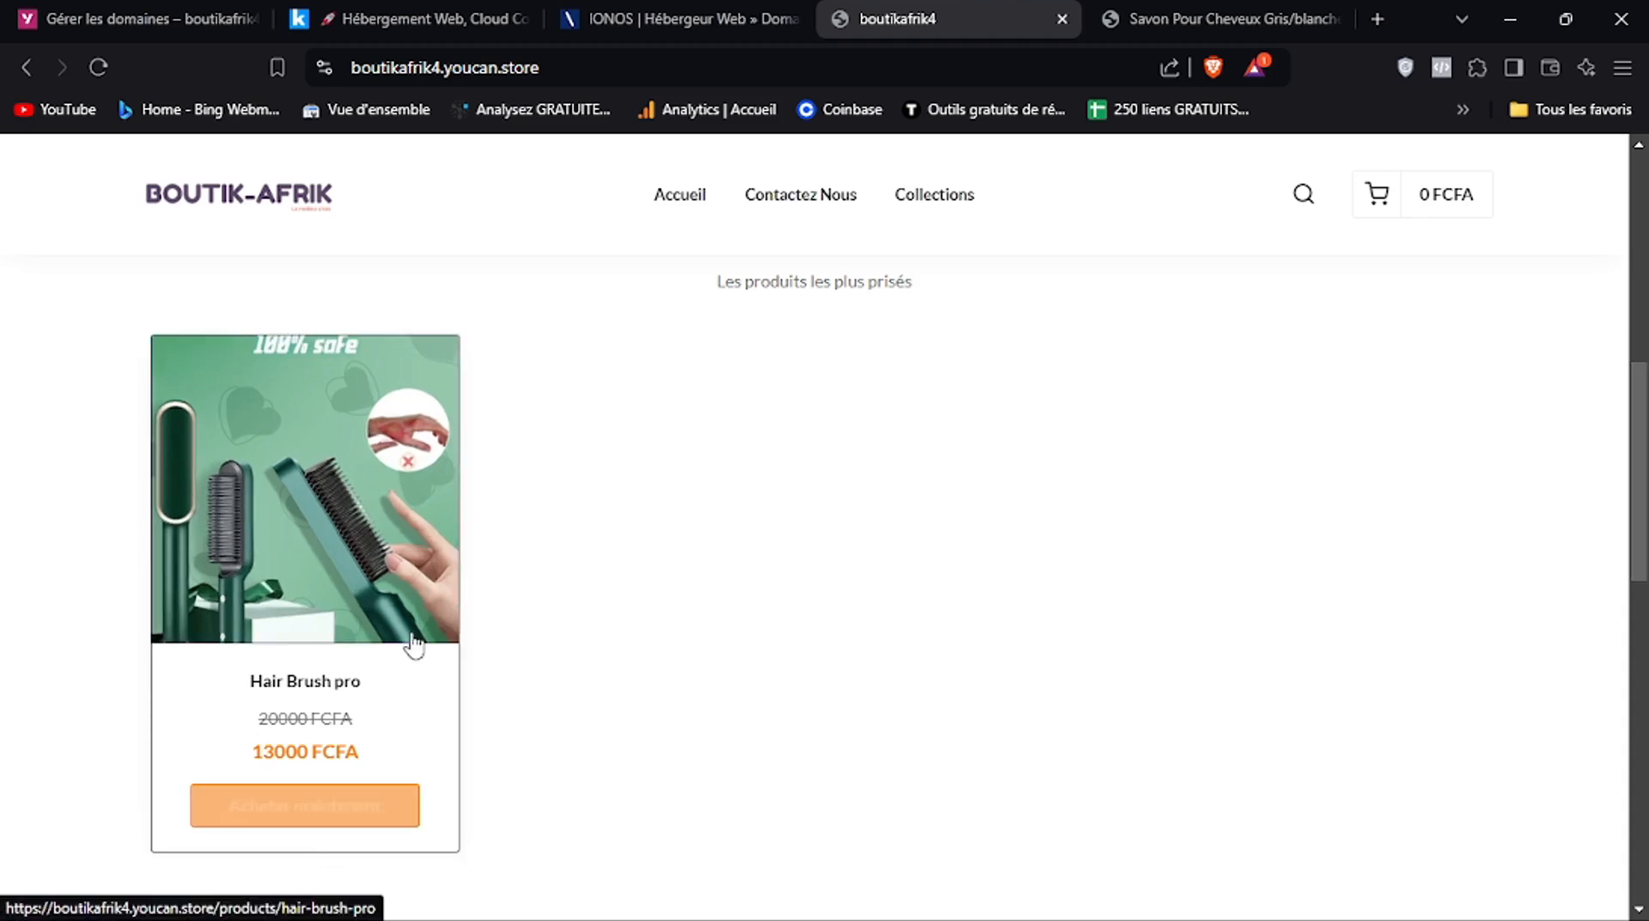
scroll(784, 530, "up", 8)
left_click_drag(1647, 196, 1620, 238)
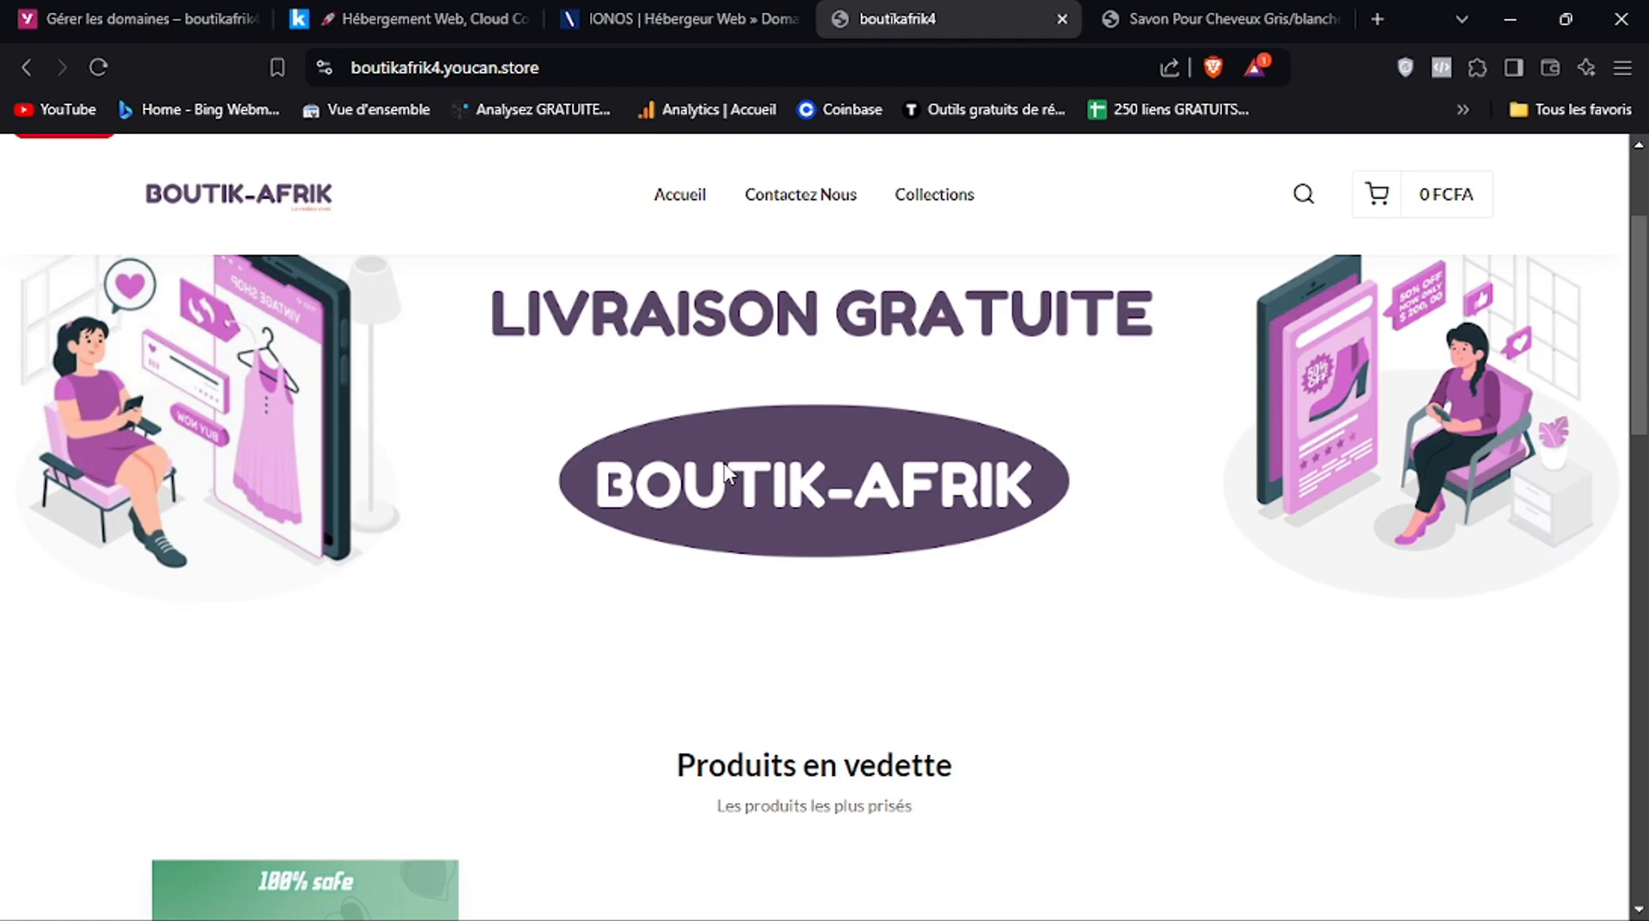
scroll(893, 455, "down", 5)
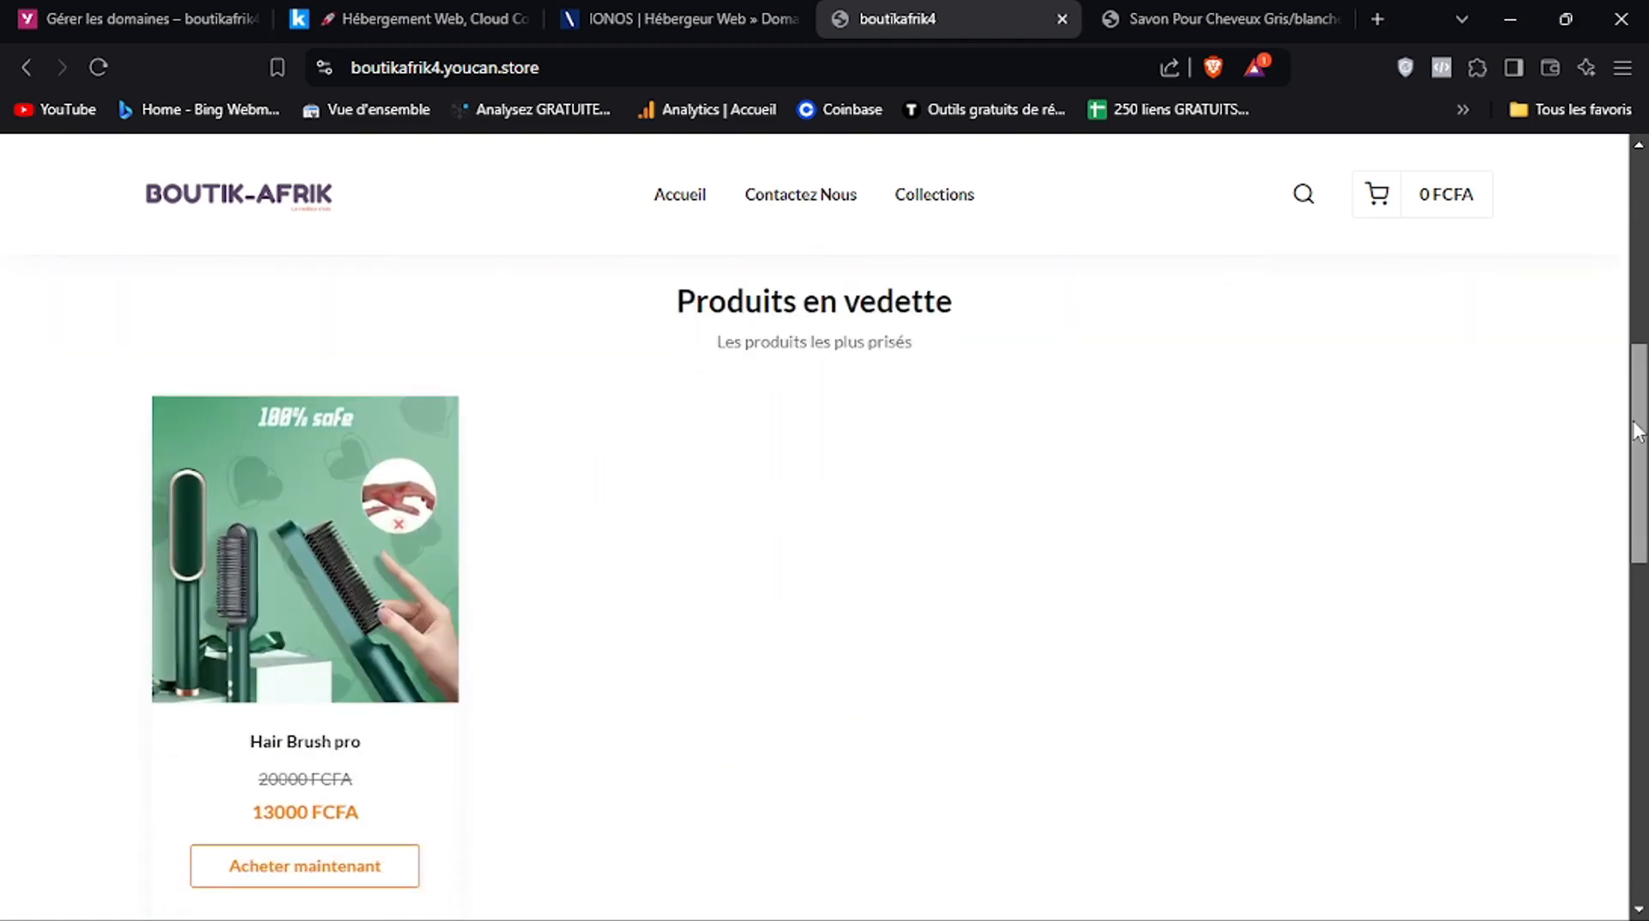
Preview the BOUTIK-AFRIK home page in the browser's developer tools as an iPhone XR and look through its mobile layout
right_click(460, 293)
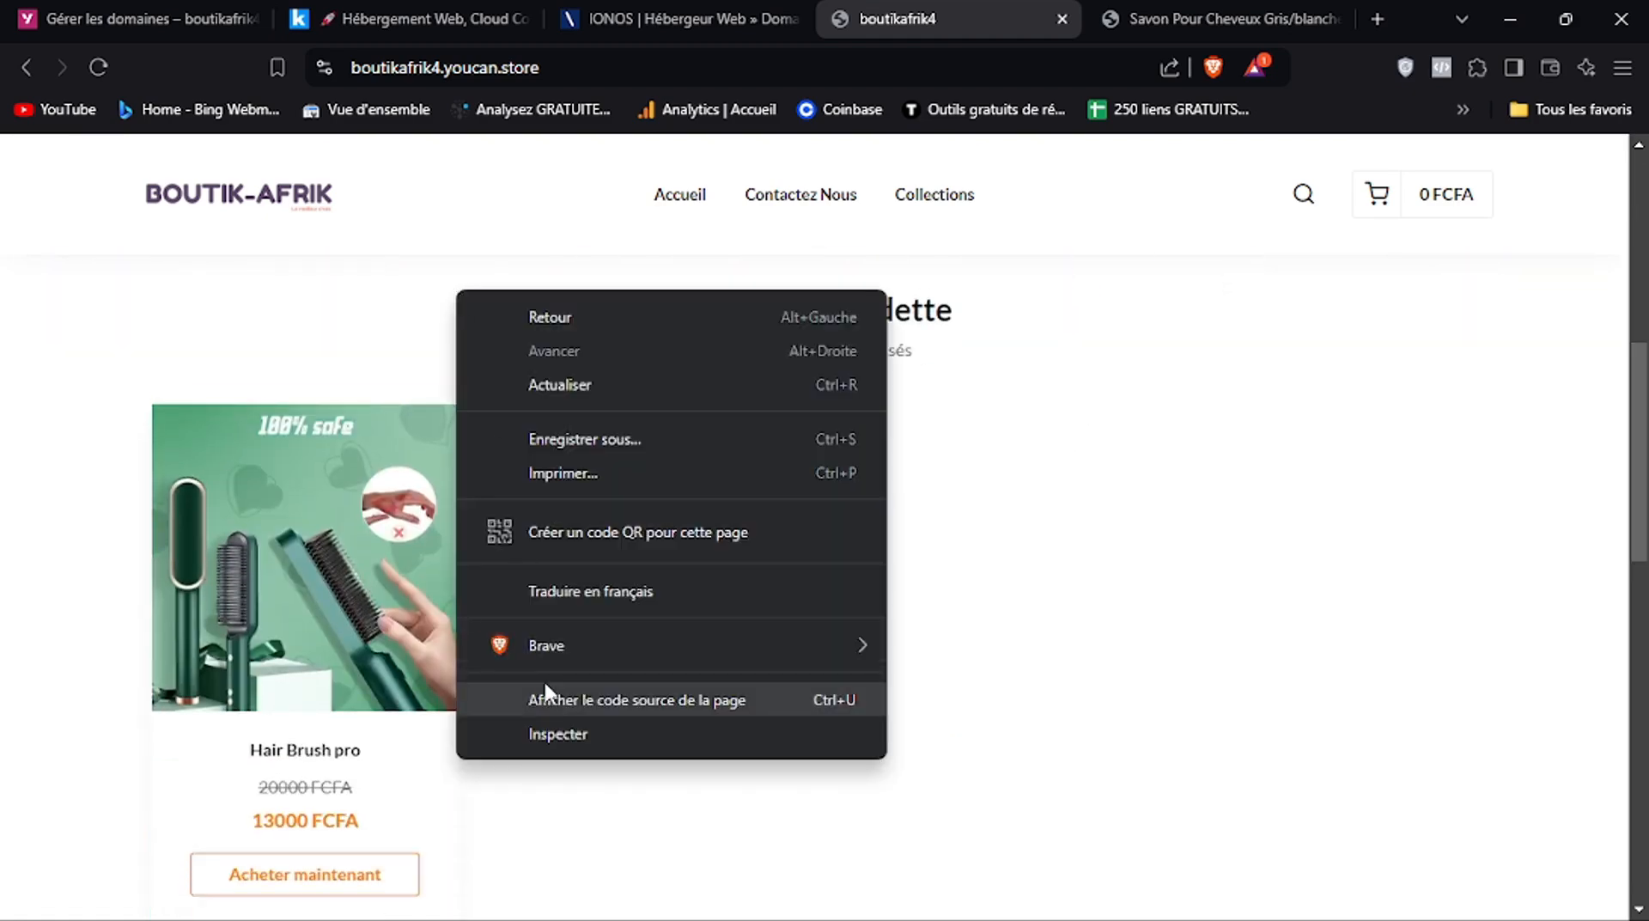
left_click(554, 732)
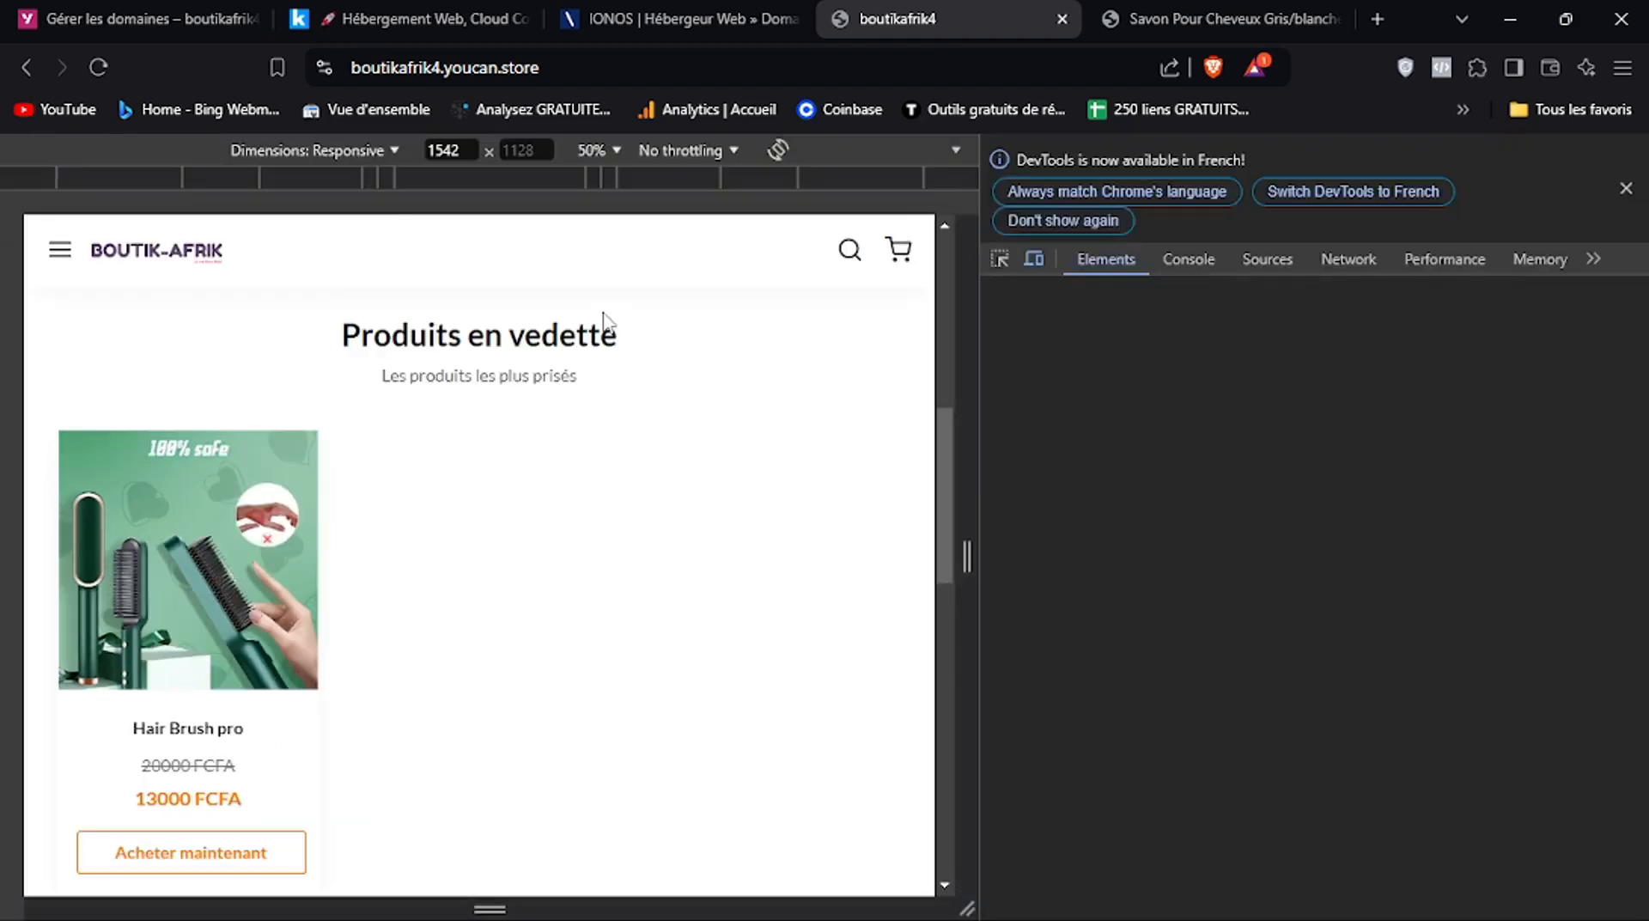
left_click(344, 150)
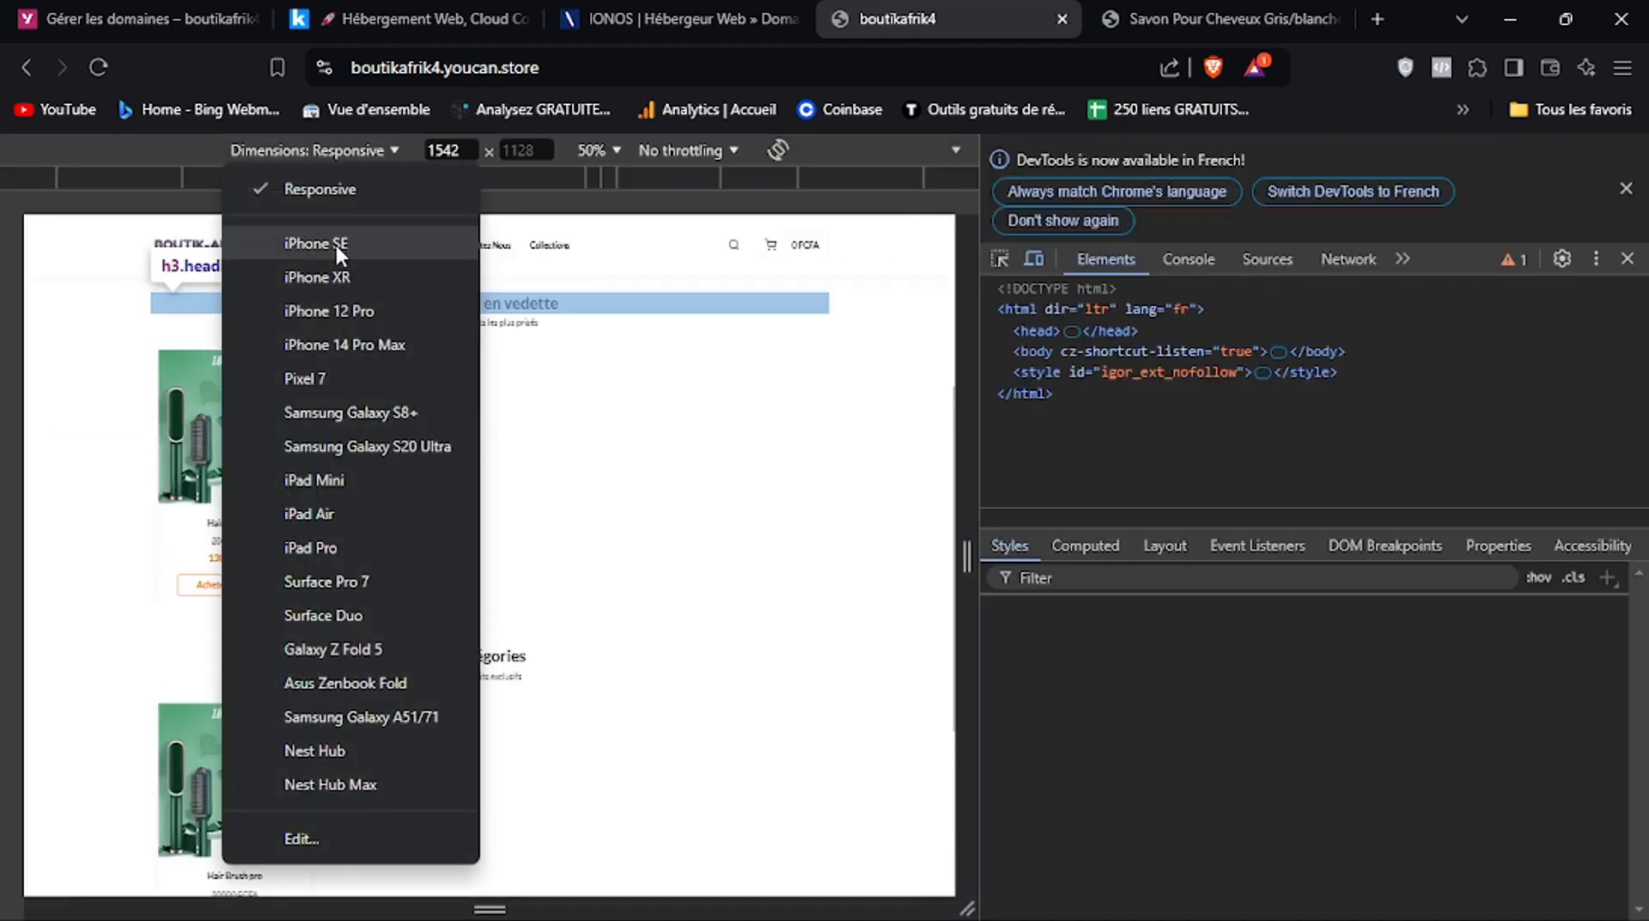
left_click(335, 275)
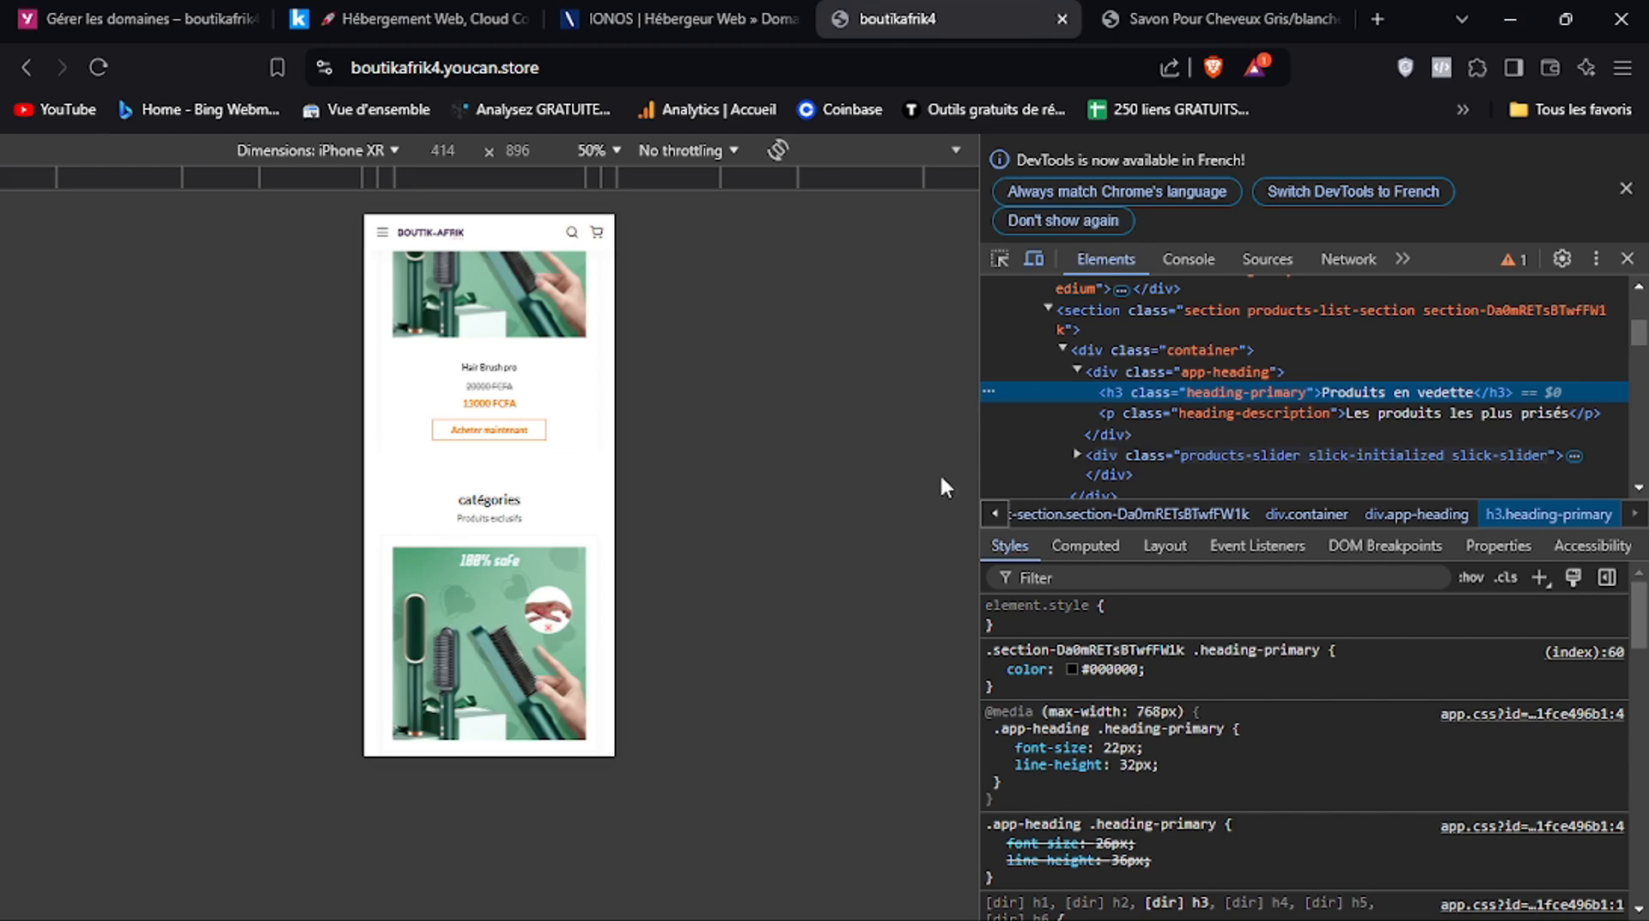
scroll(533, 429, "up", 5)
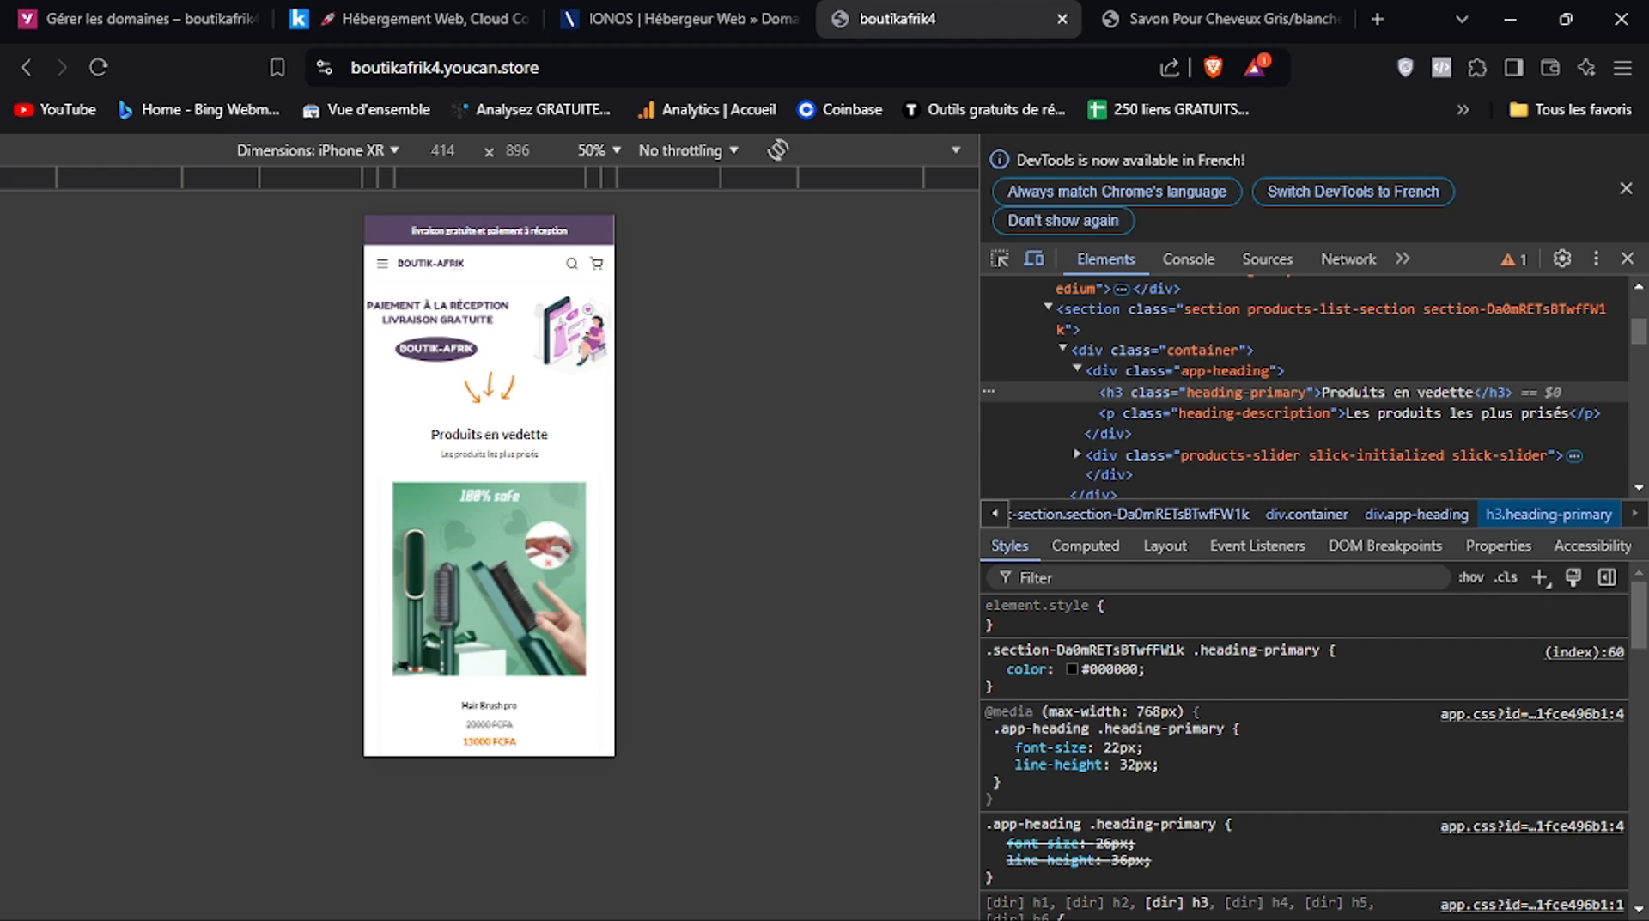
scroll(582, 524, "down", 8)
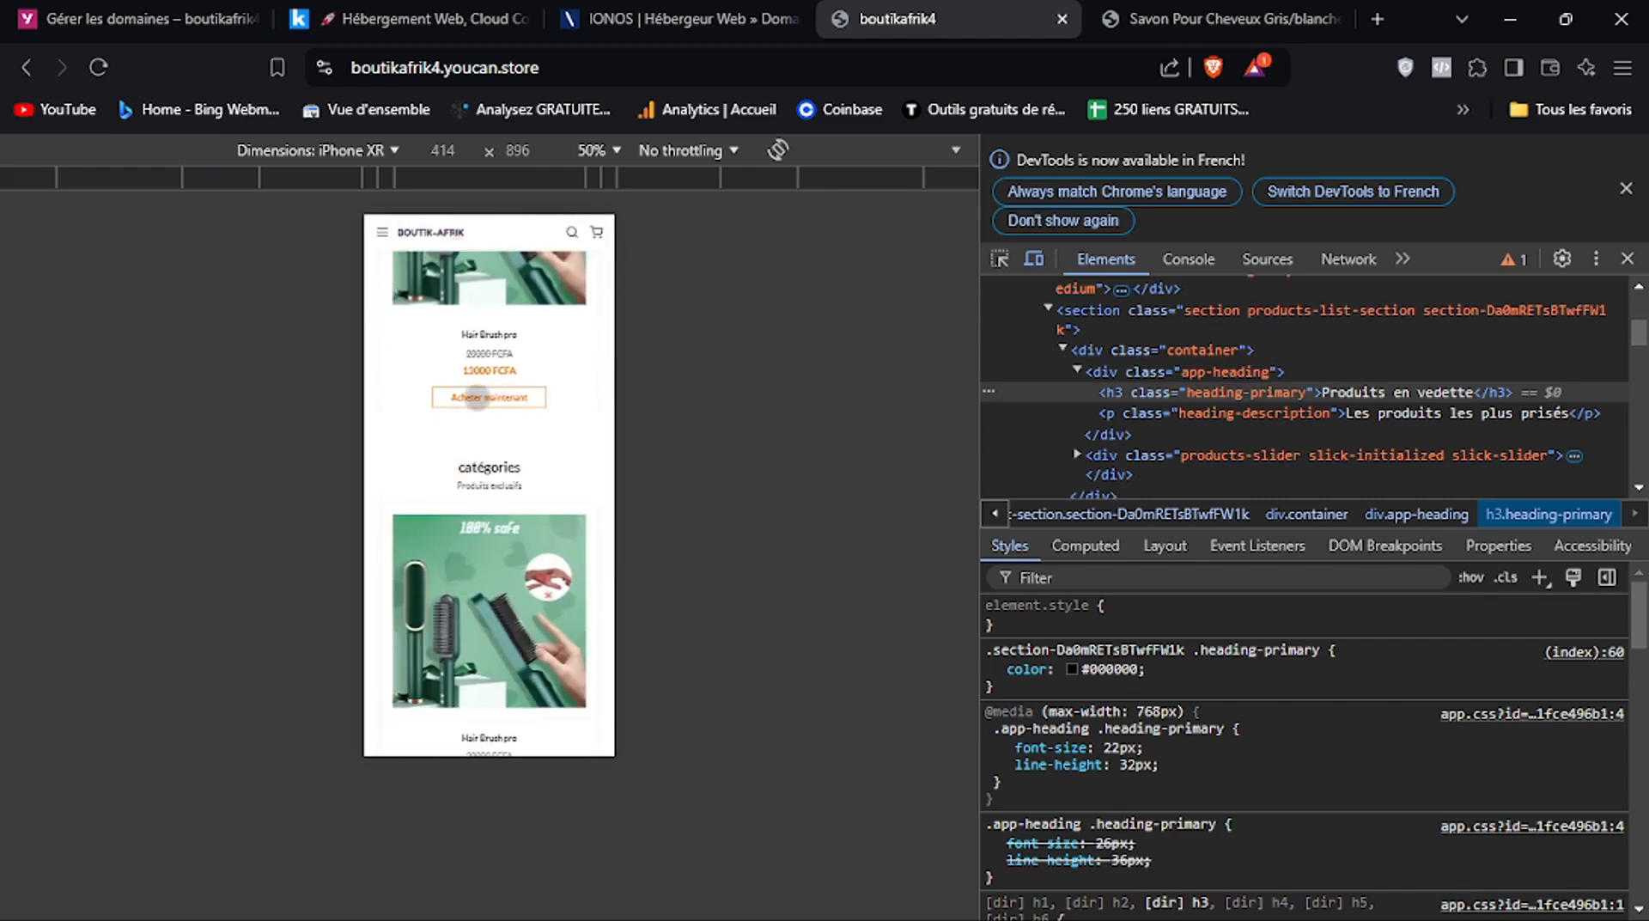
Open the Hair Brush pro product in the mobile preview and examine its page down to the customer reviews section
left_click(478, 398)
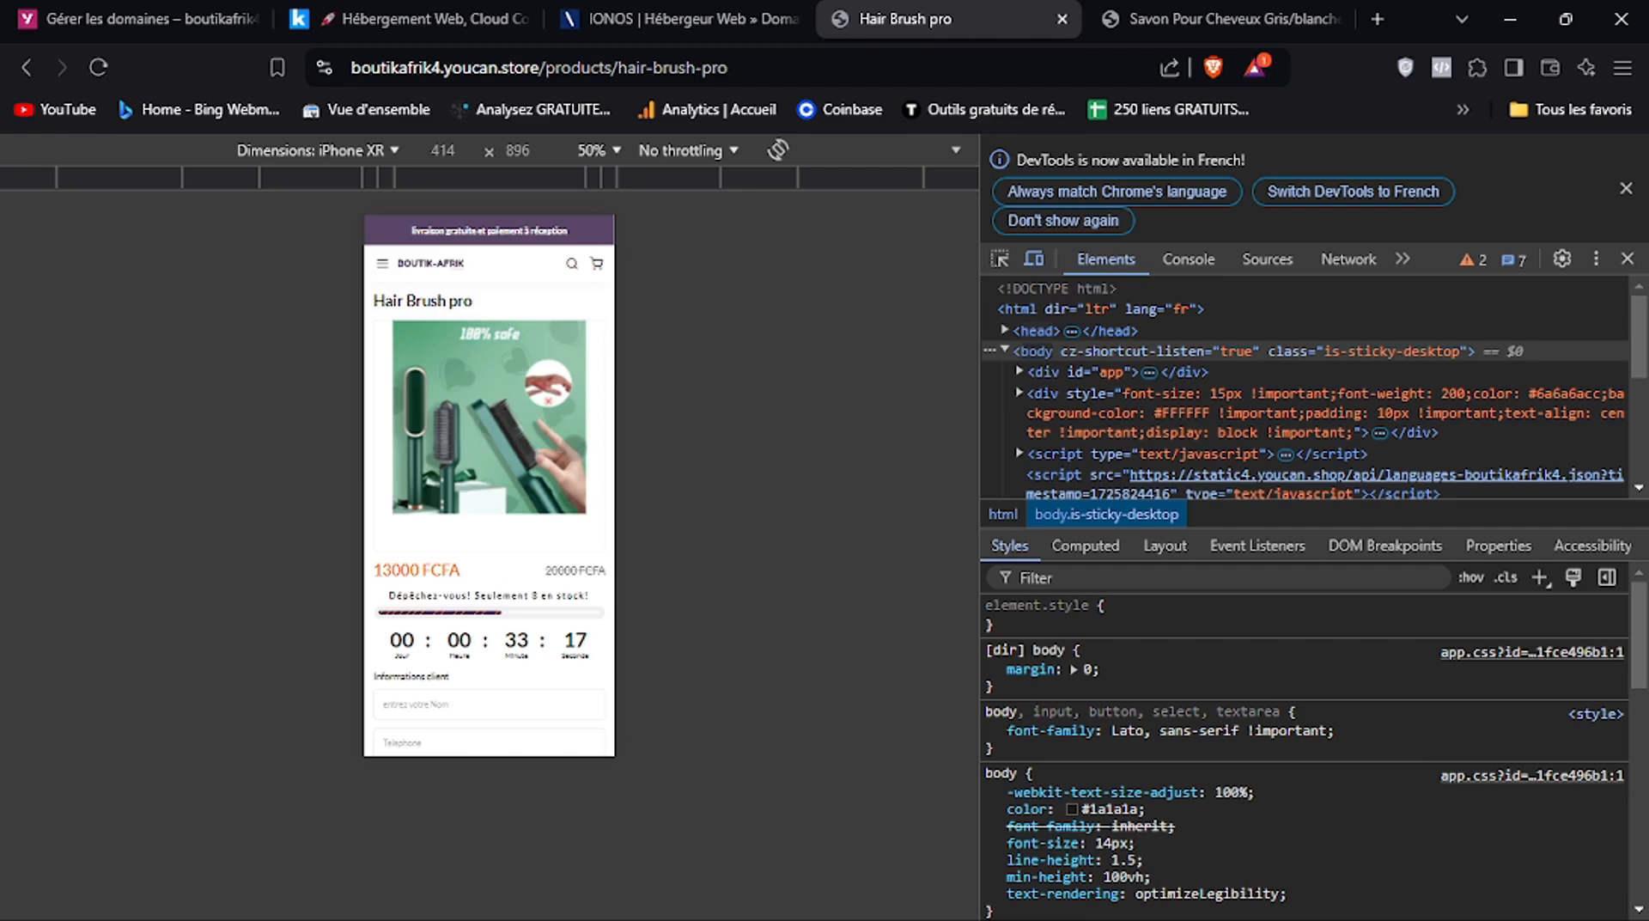
scroll(572, 434, "down", 4)
scroll(541, 464, "down", 2)
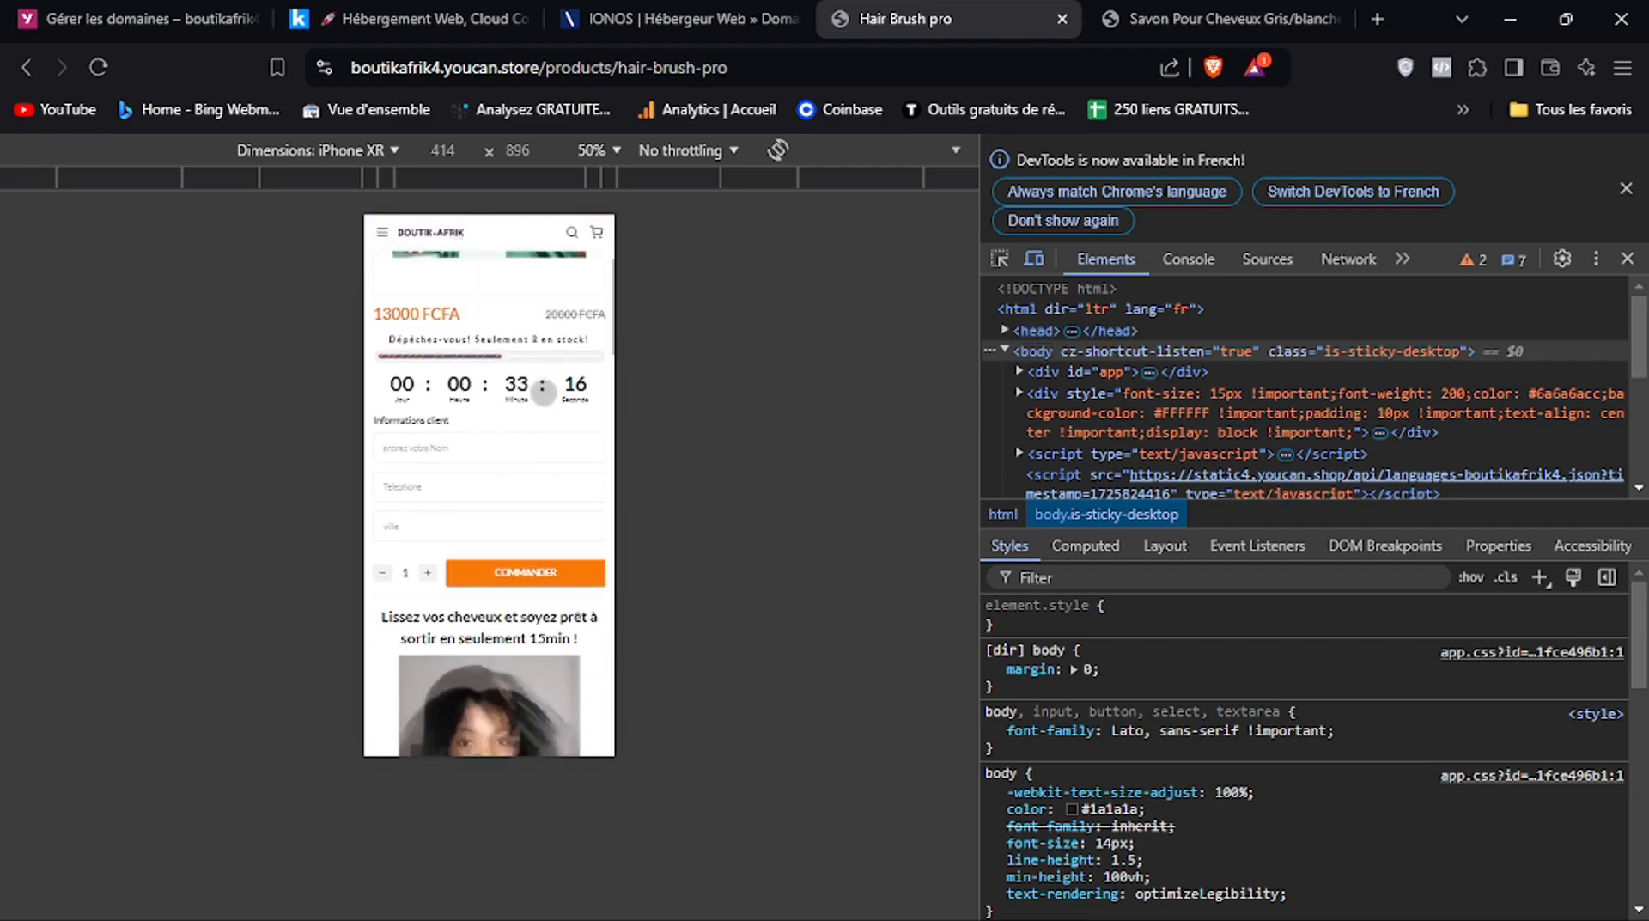
scroll(515, 558, "down", 8)
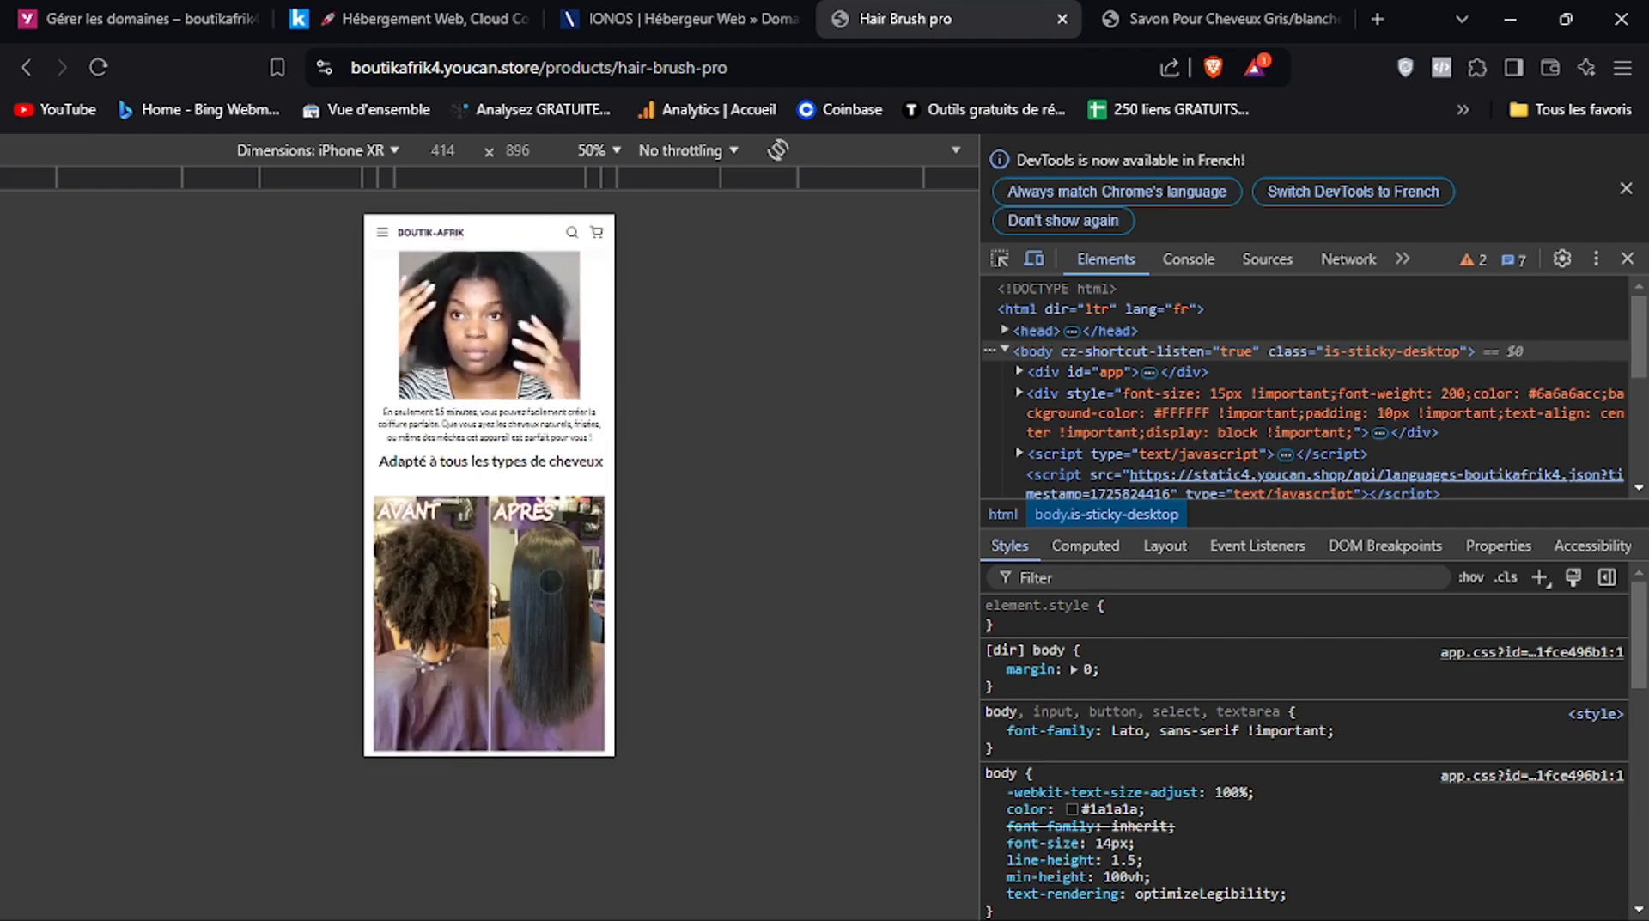
scroll(545, 524, "down", 5)
left_click_drag(550, 547, 535, 208)
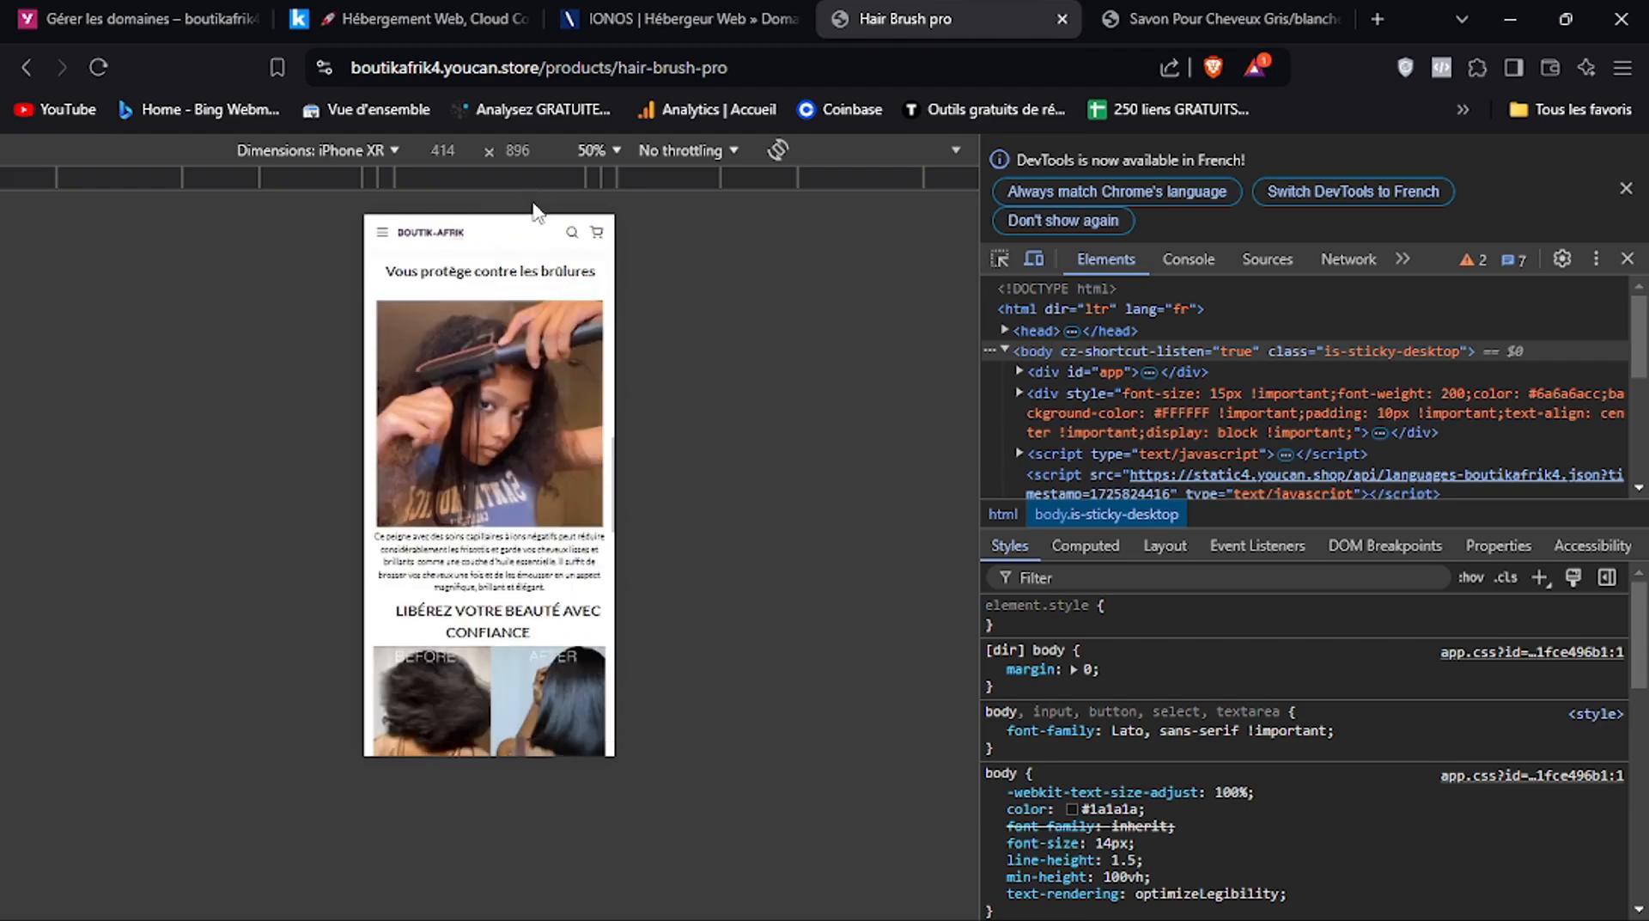
scroll(528, 573, "down", 4)
scroll(525, 375, "down", 5)
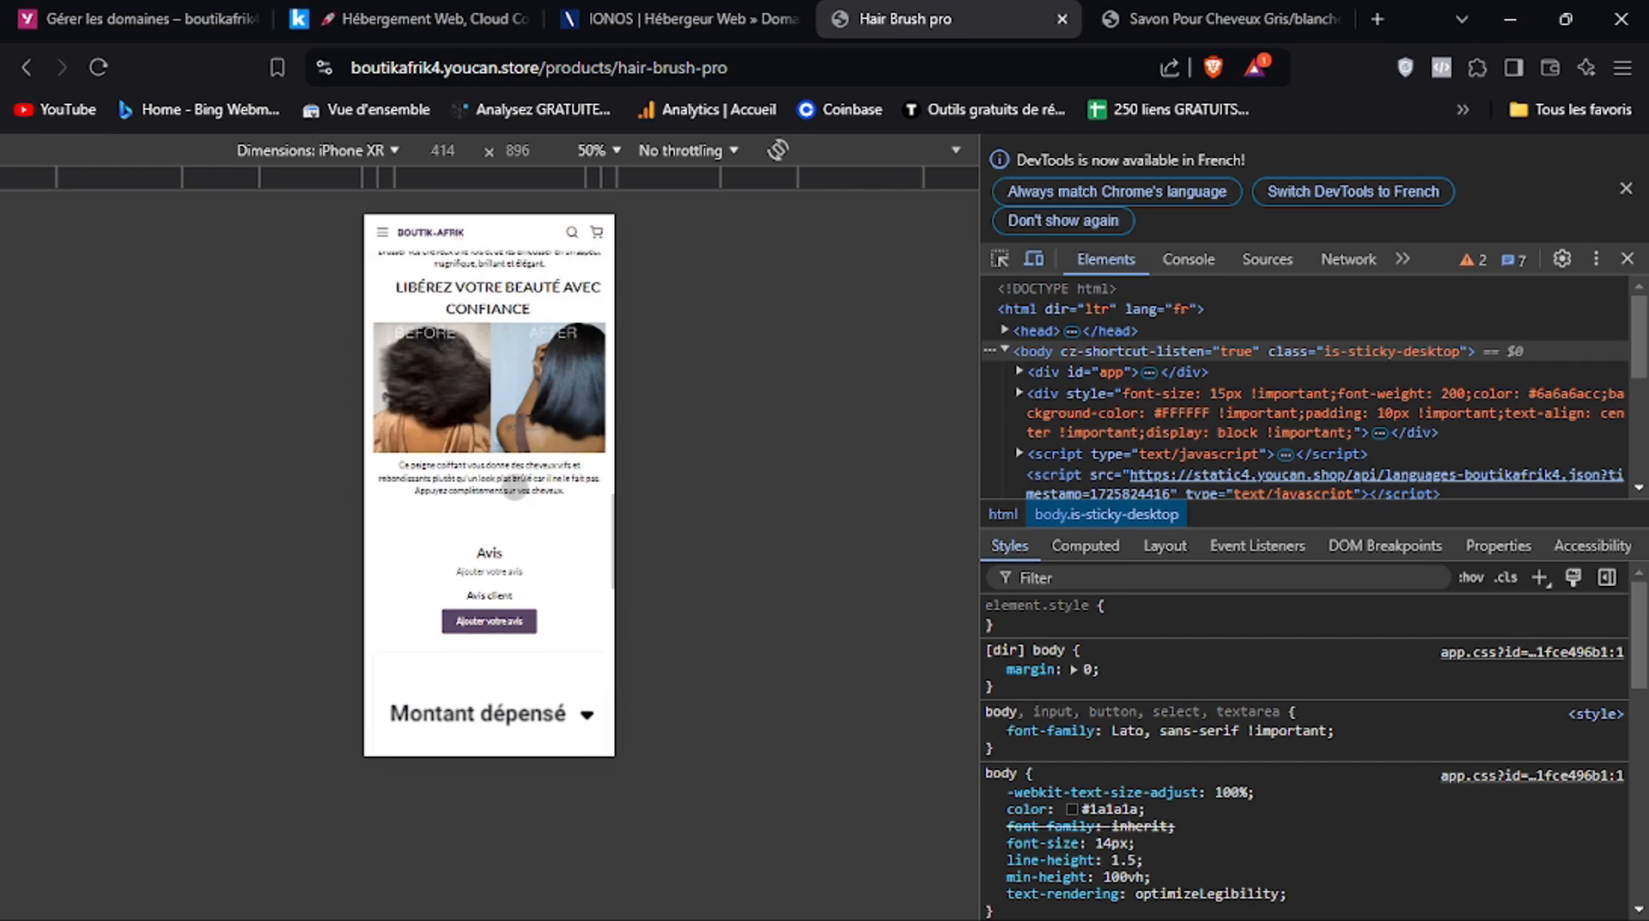
Review the mobile product page back up from the before/after images to the customer order form
left_click_drag(524, 370, 557, 640)
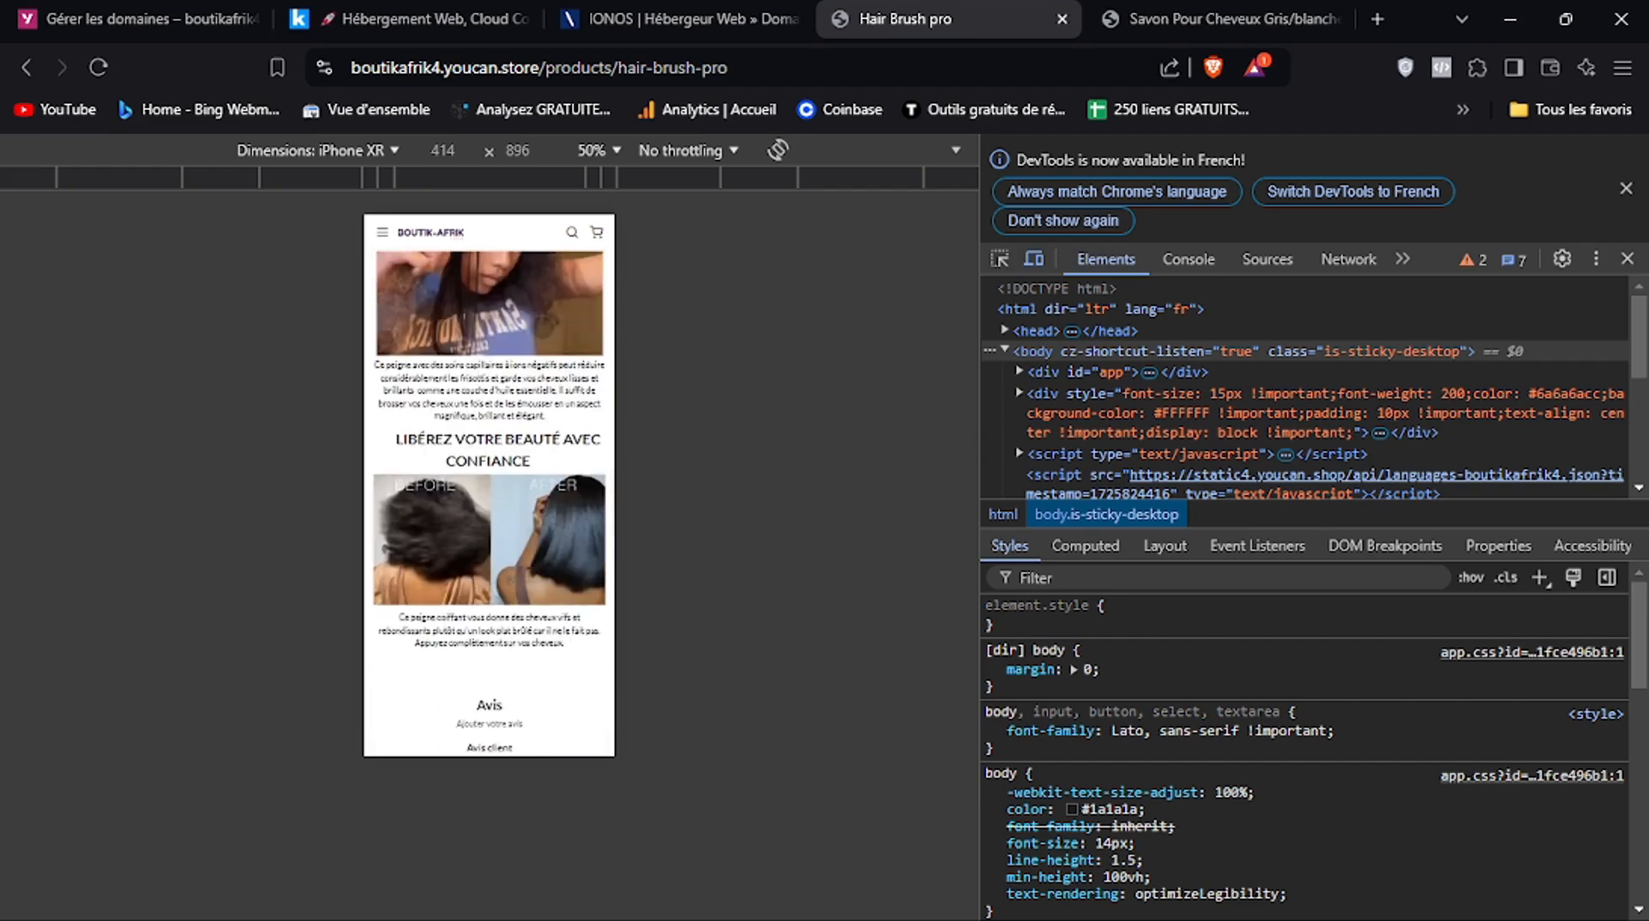
scroll(550, 660, "up", 7)
left_click_drag(536, 287, 528, 534)
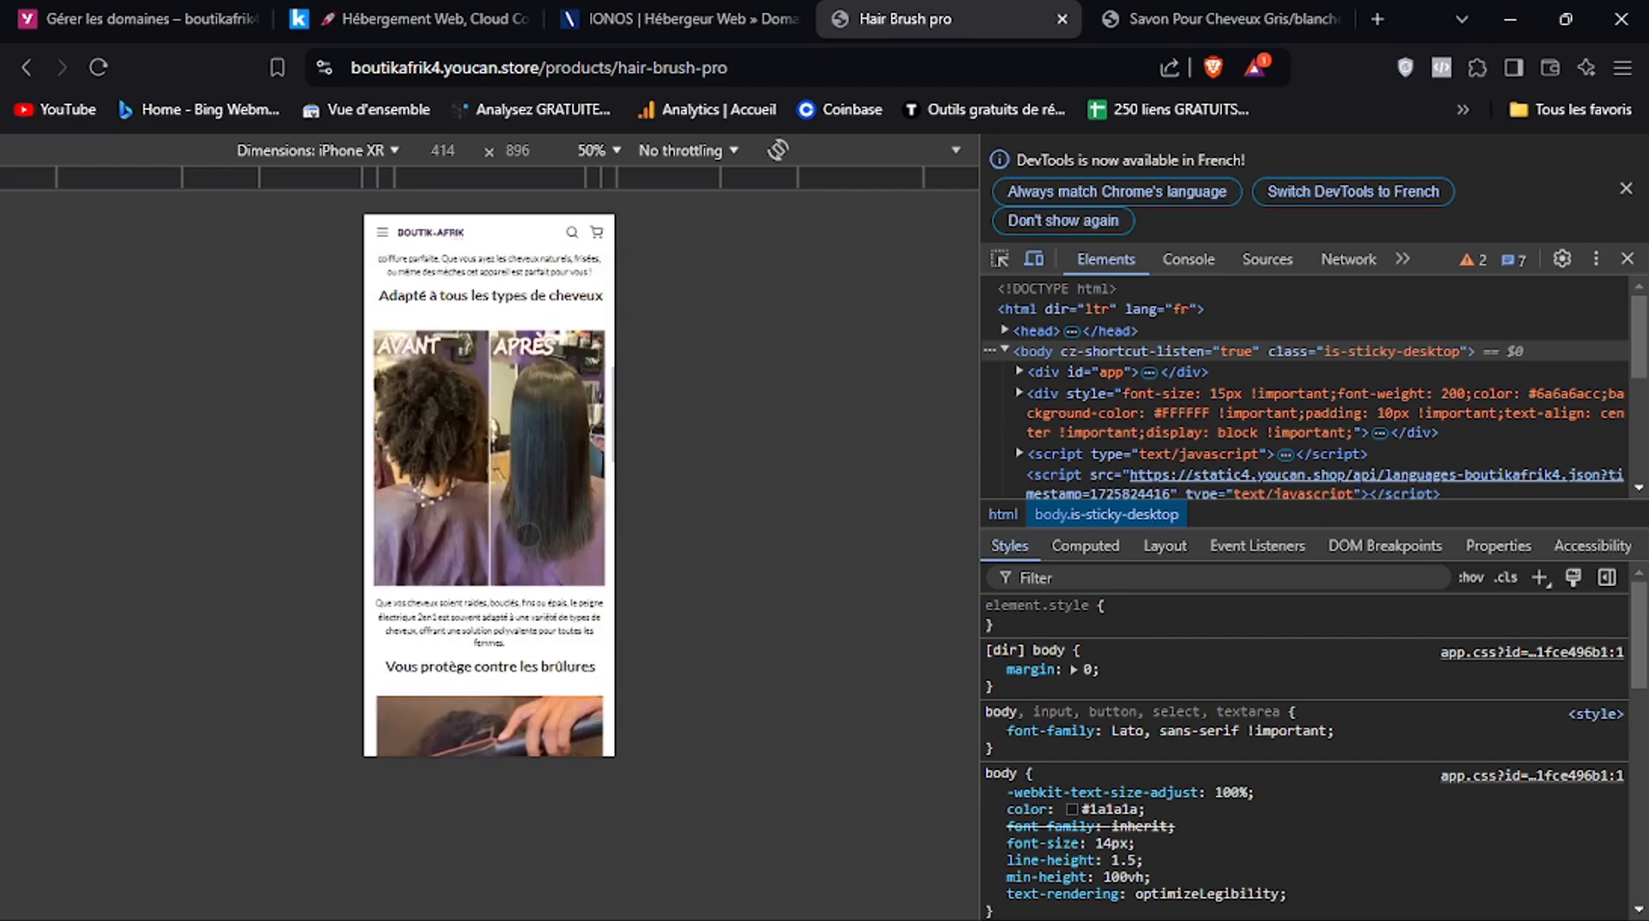
scroll(490, 485, "up", 3)
scroll(490, 485, "up", 5)
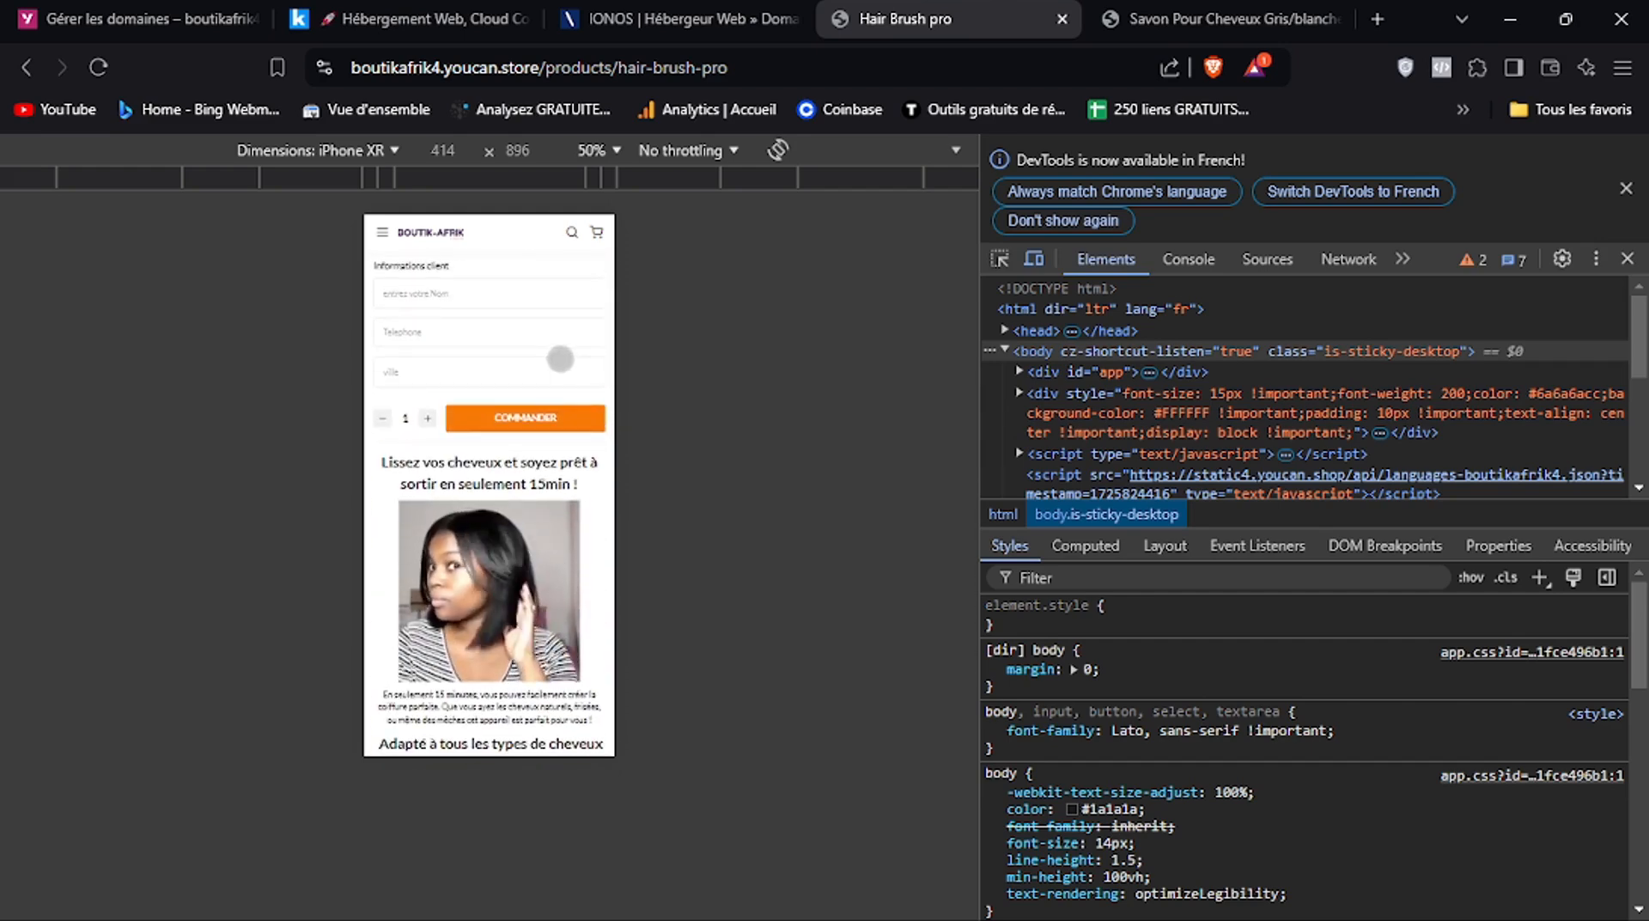
scroll(560, 353, "up", 3)
scroll(541, 478, "up", 4)
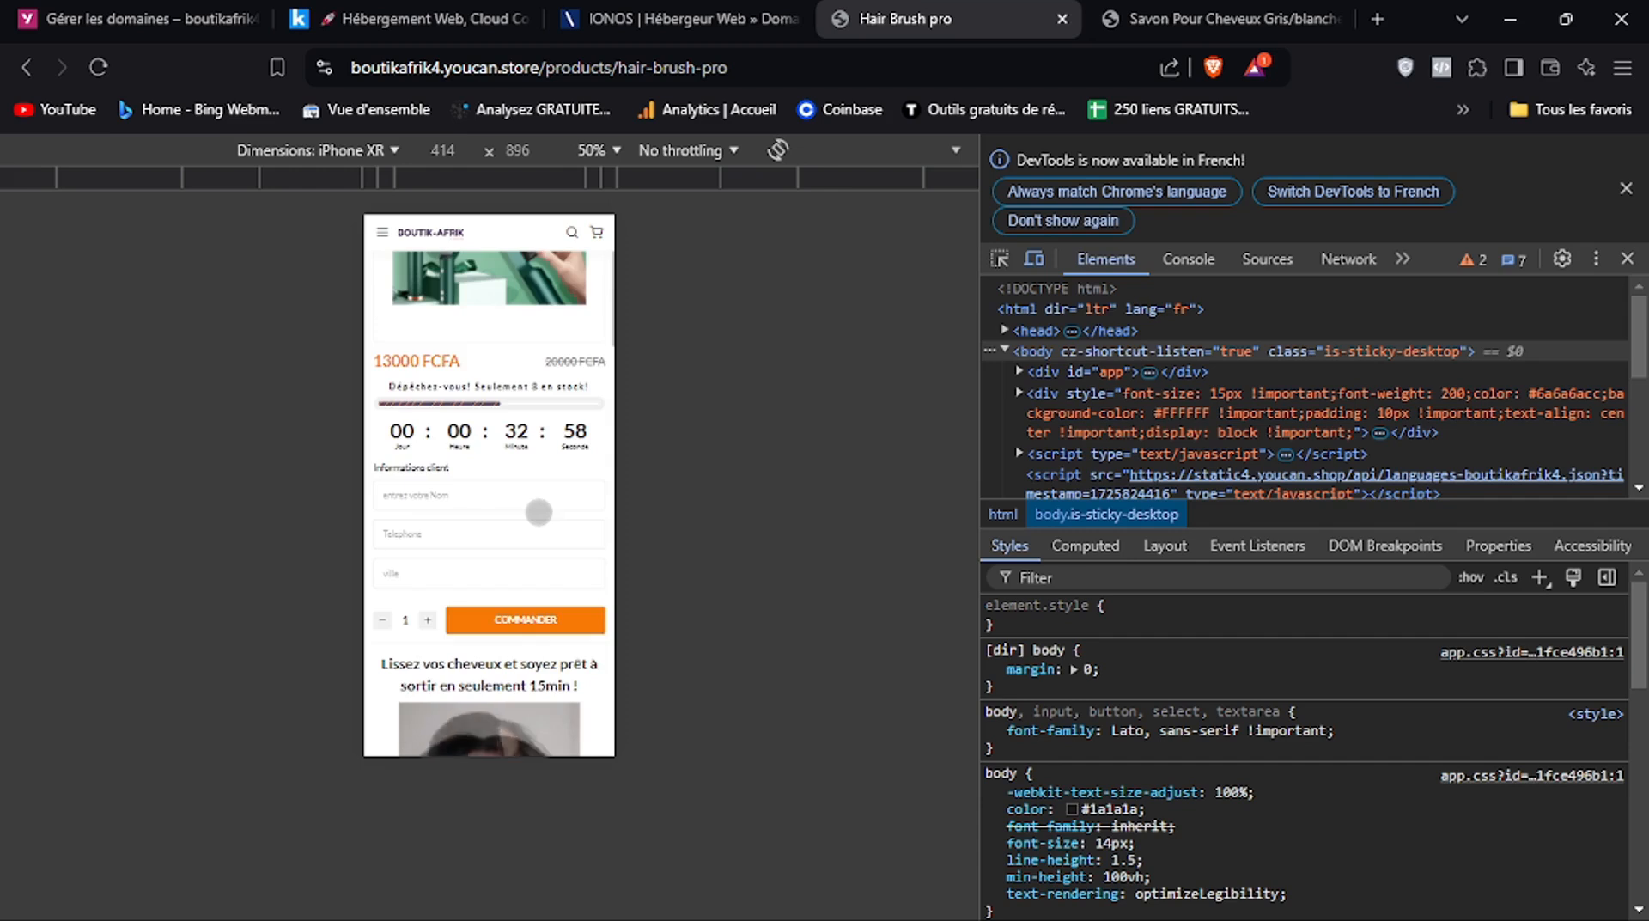
scroll(468, 562, "down", 2)
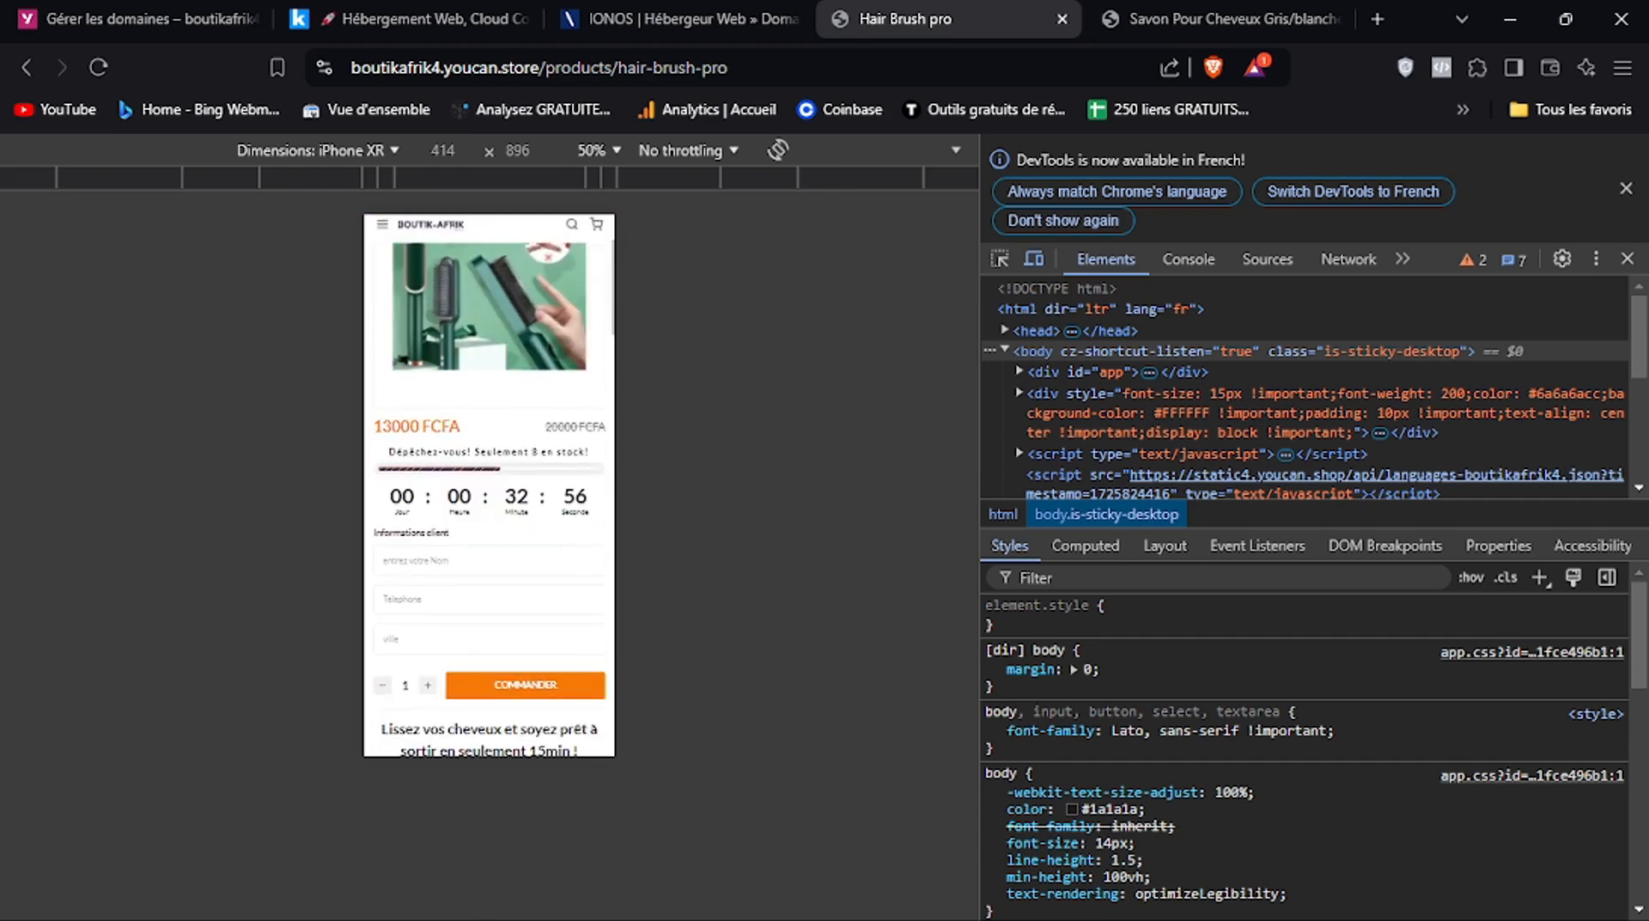
Place a test order for 2 Hair Brush pro units, filling in the customer's name, phone number and the city douala
left_click(468, 562)
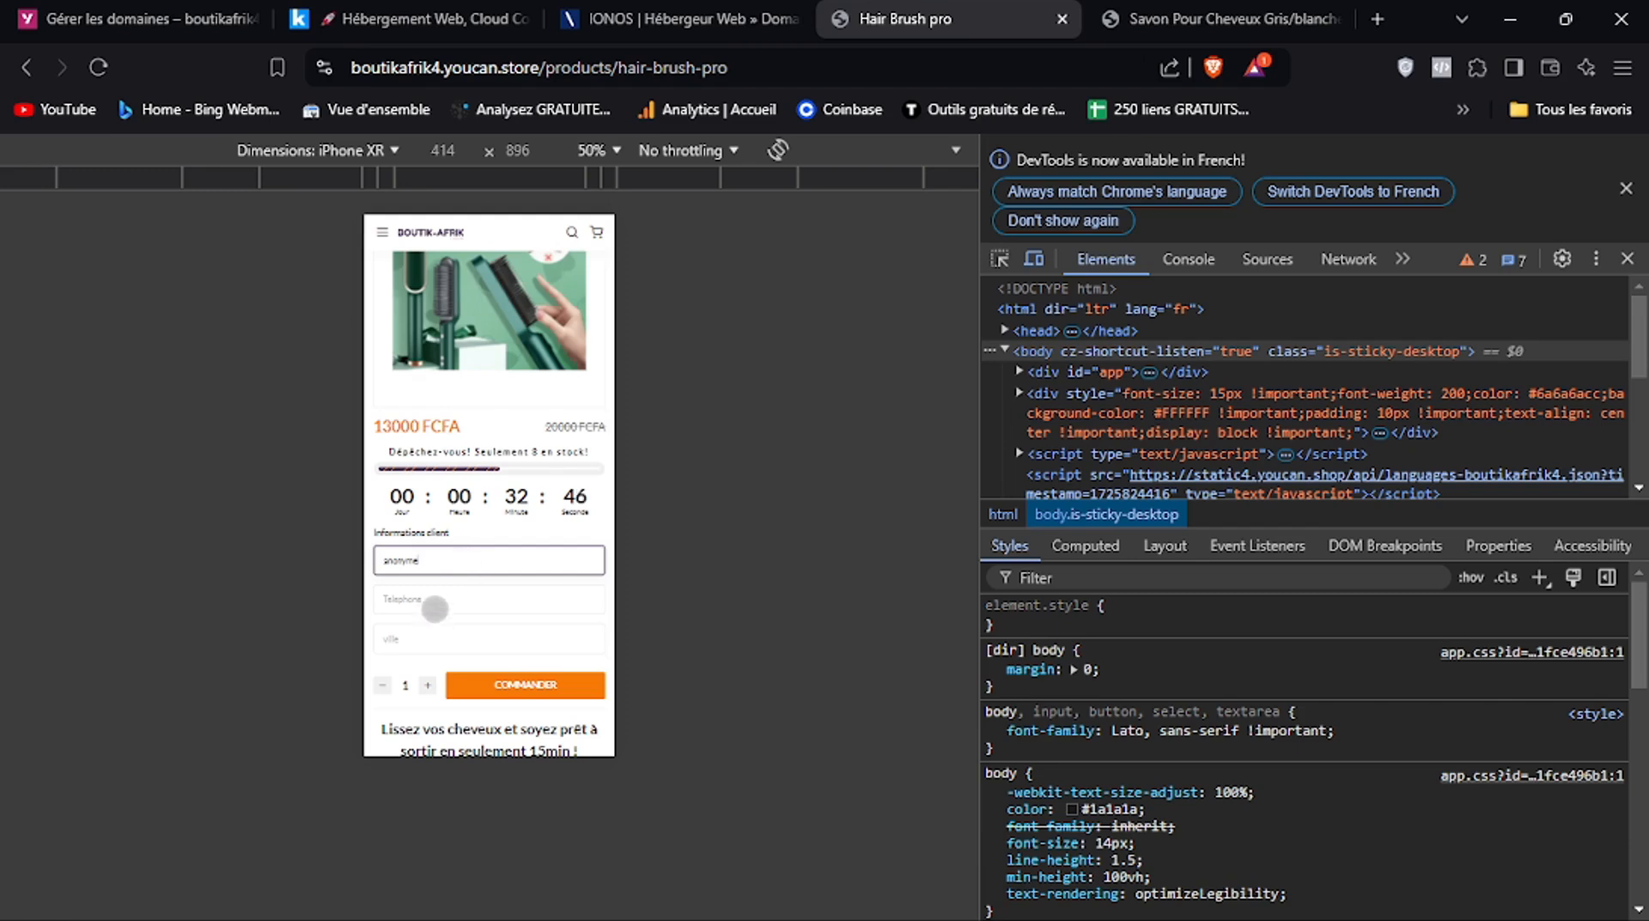
left_click(434, 605)
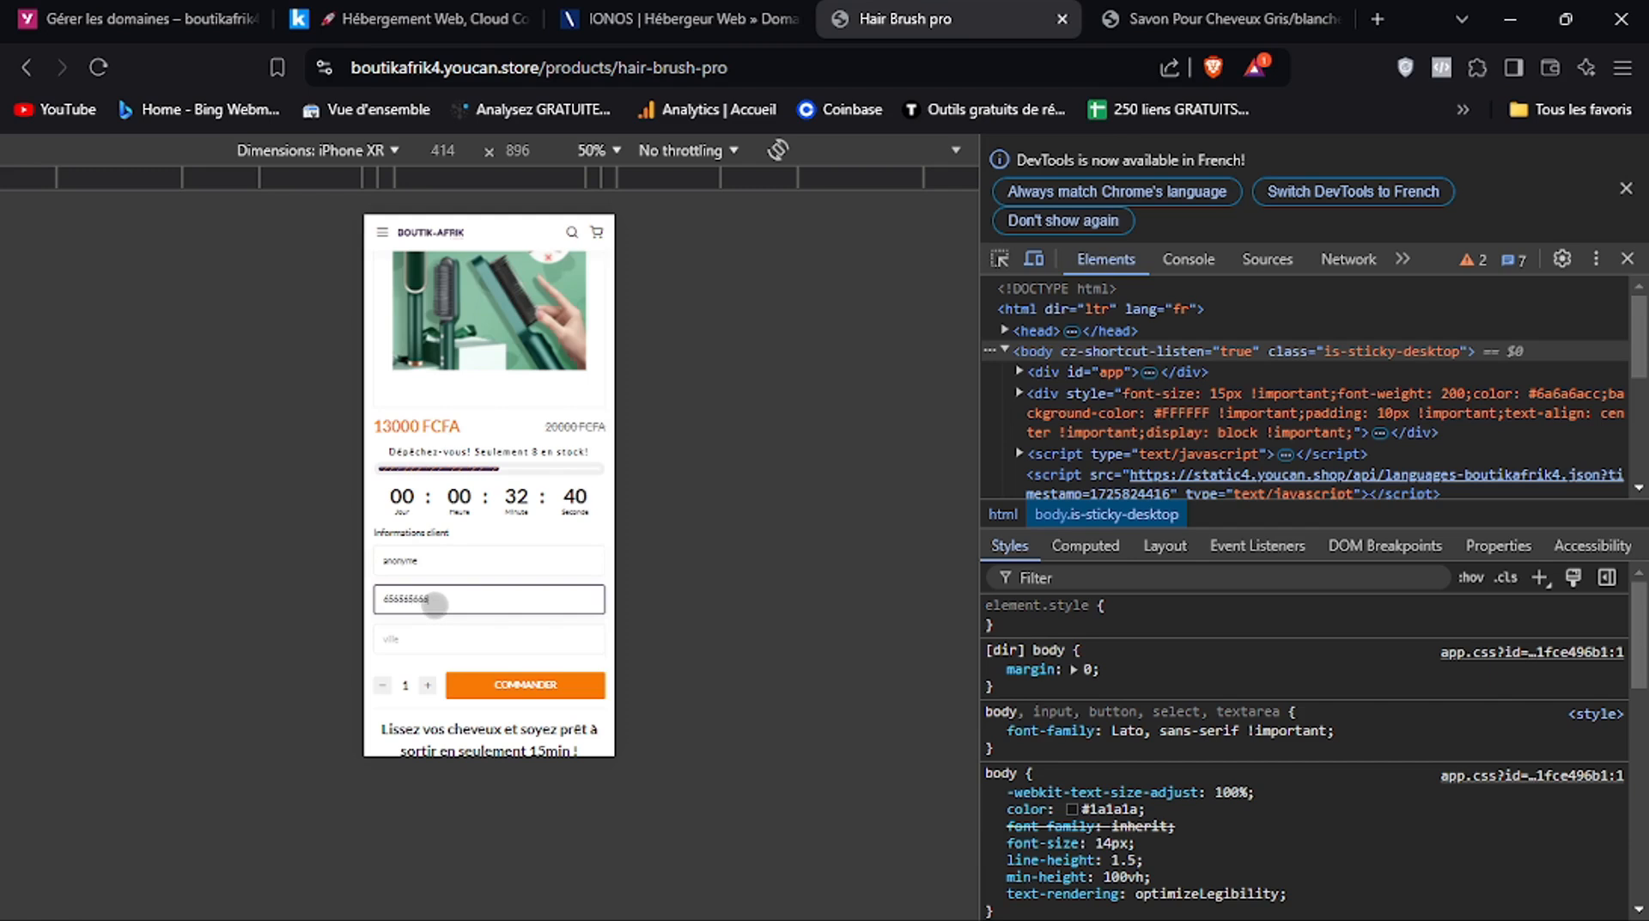
left_click(420, 644)
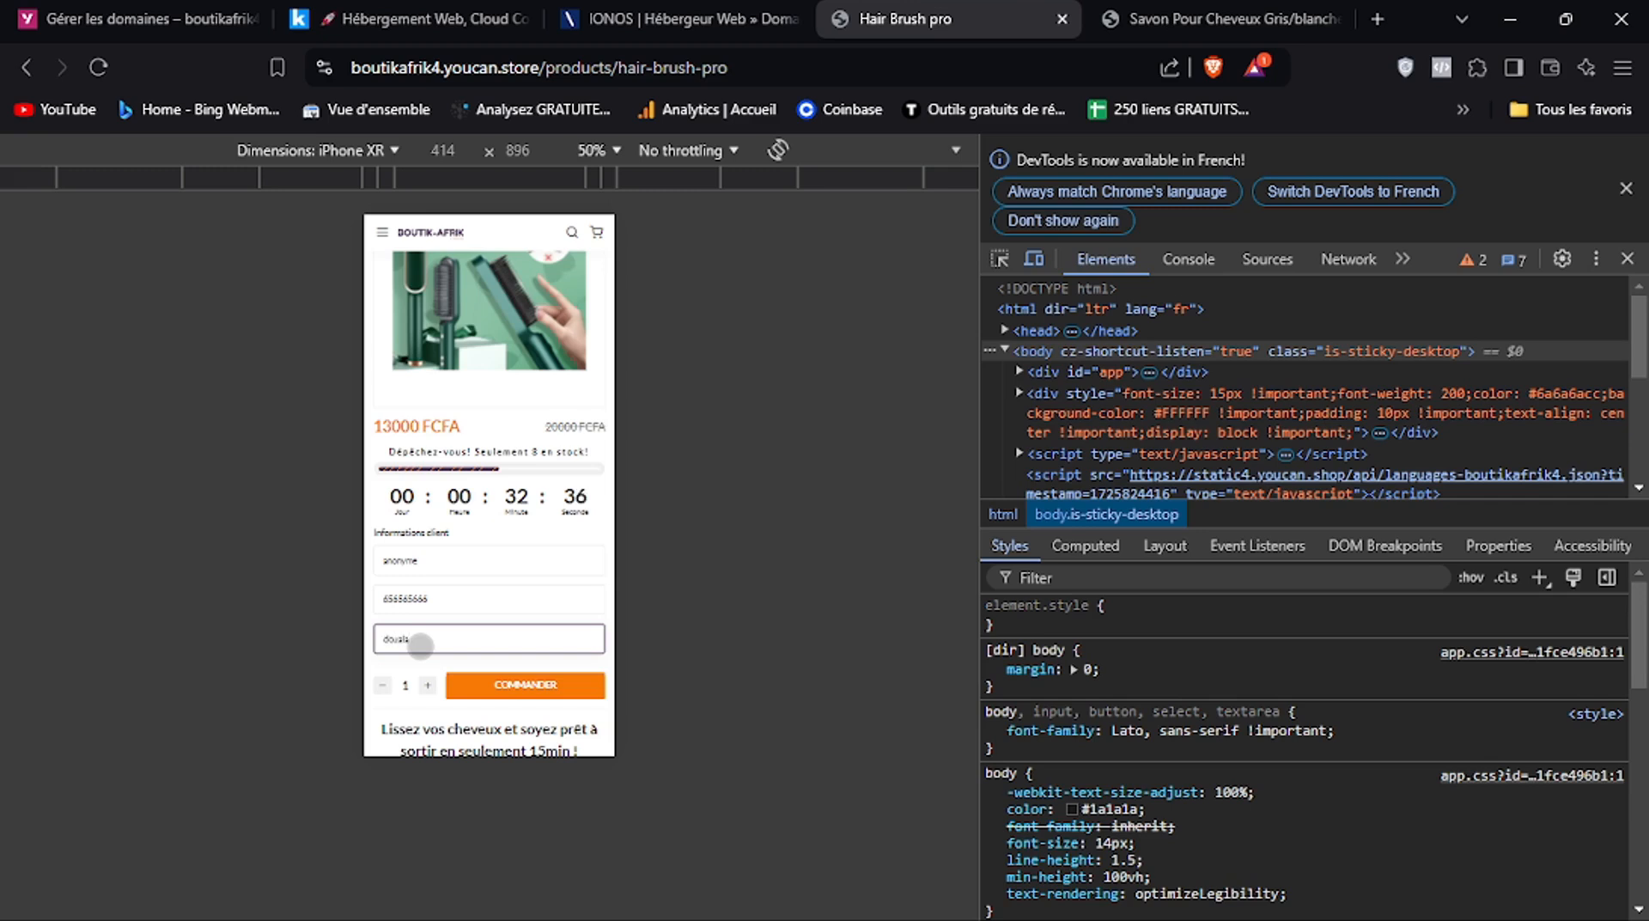
left_click(427, 685)
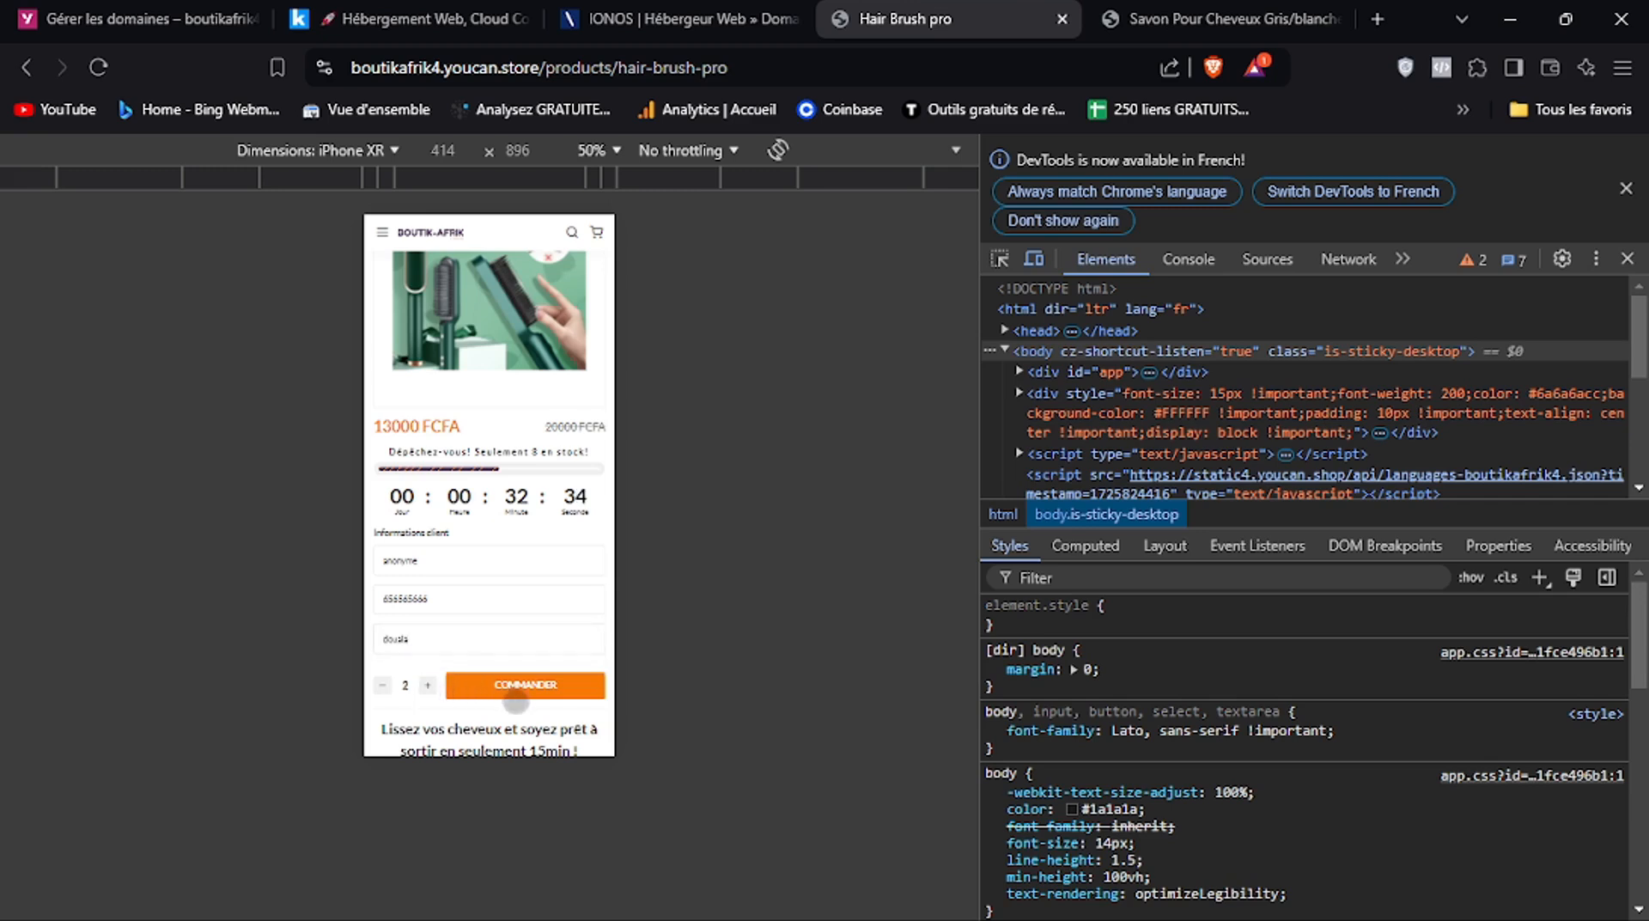
left_click(524, 687)
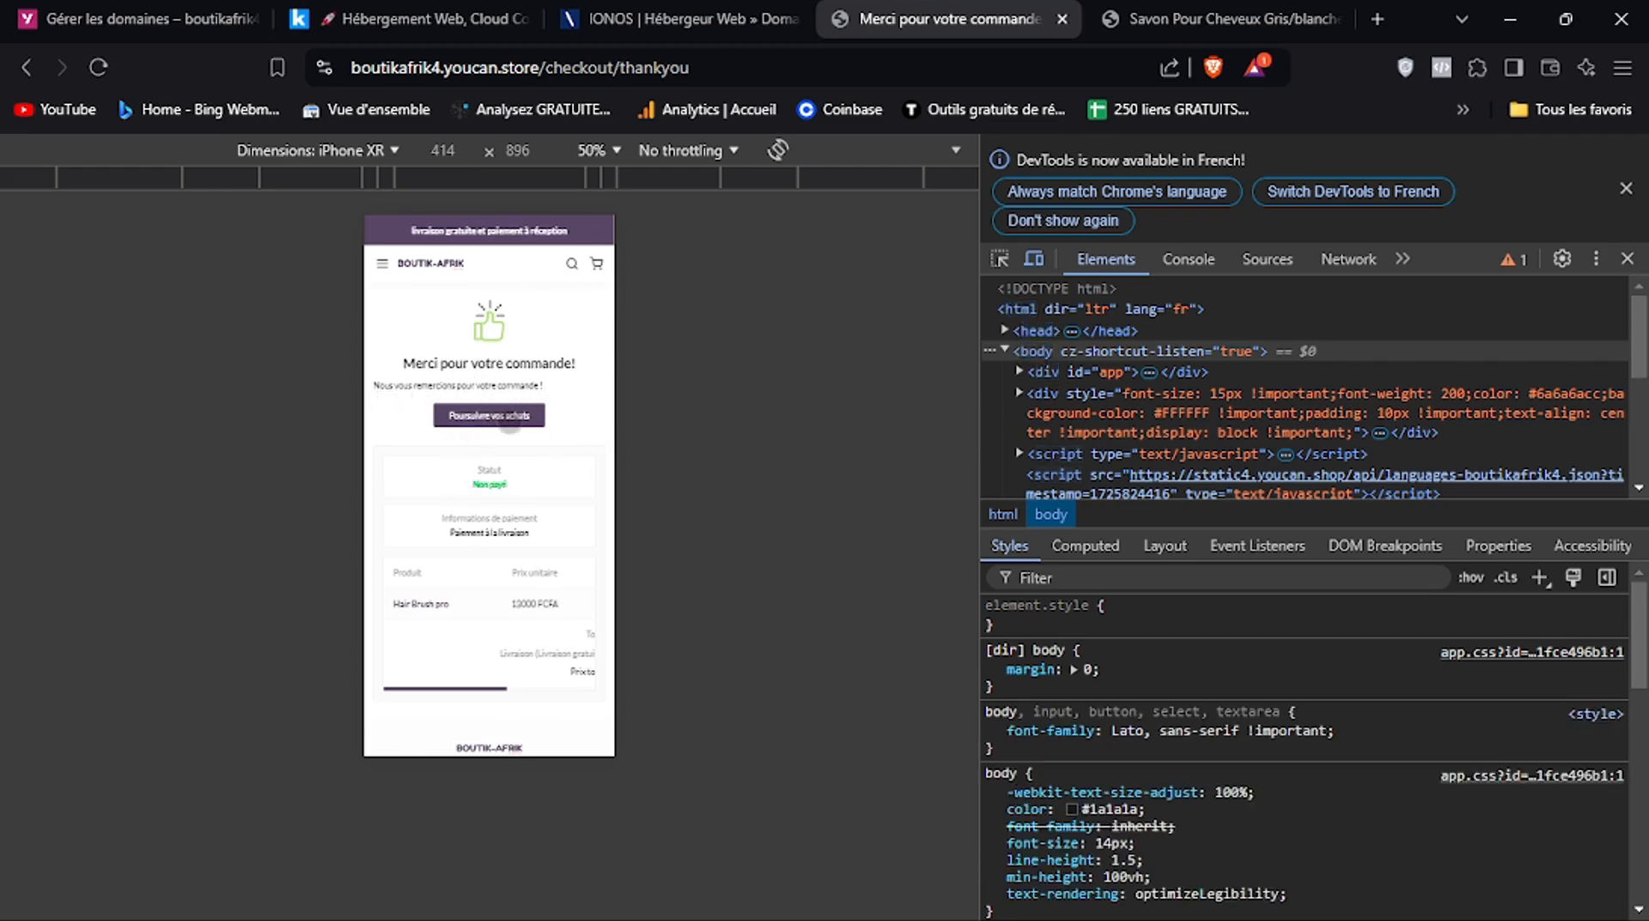
Continue shopping from the order thank-you page back to the store home page and close the mobile preview
left_click(507, 421)
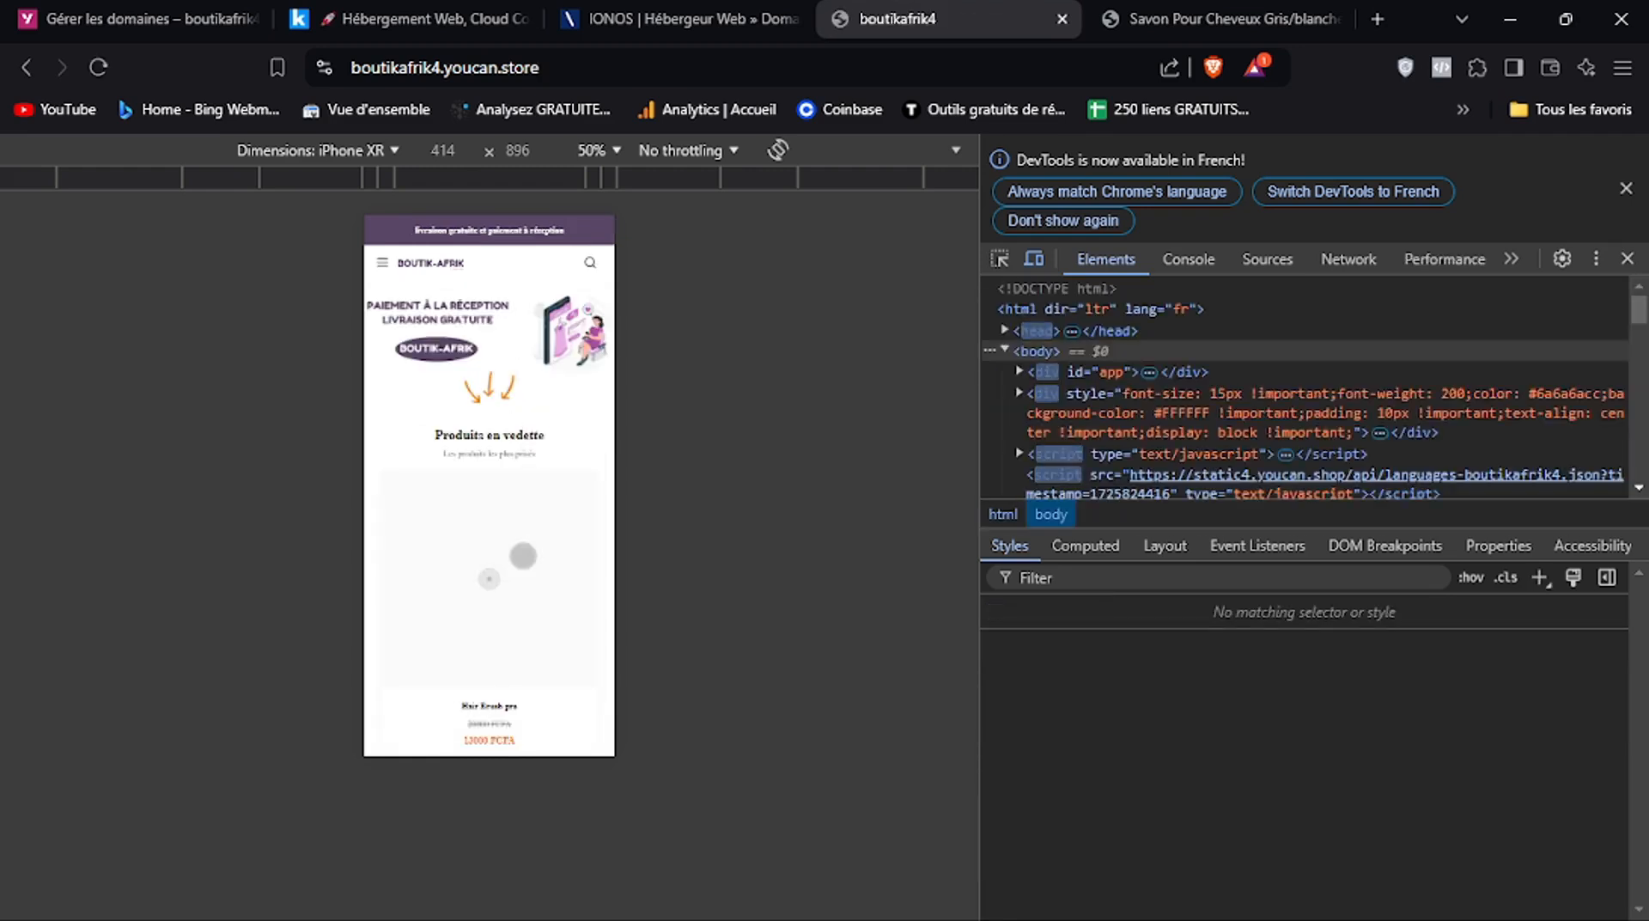
left_click_drag(522, 555, 526, 402)
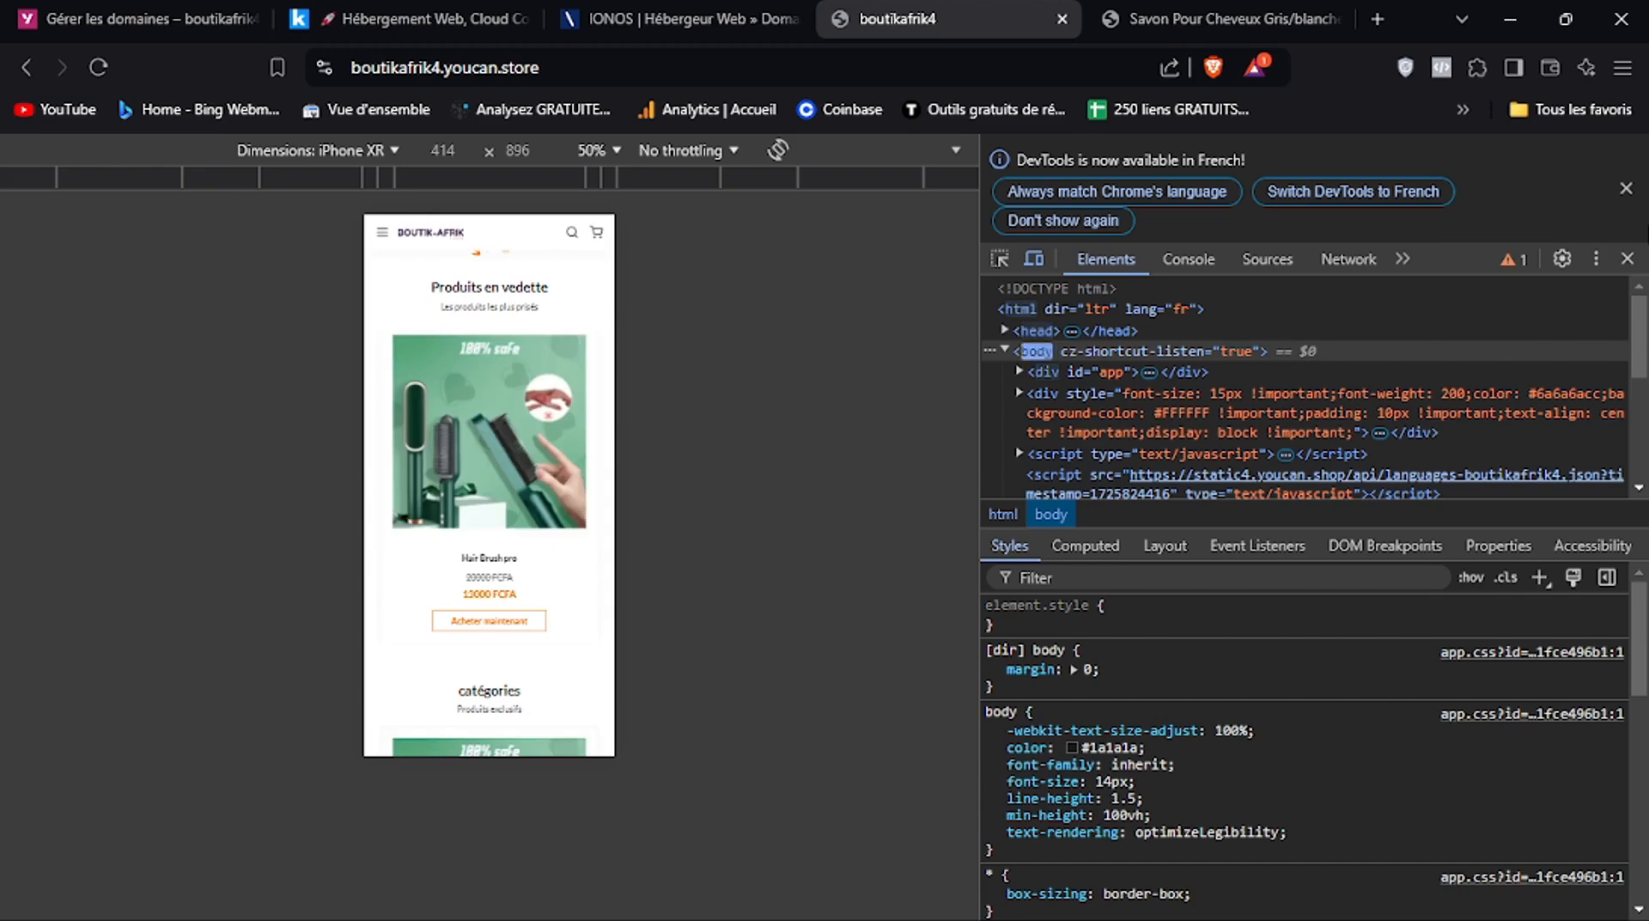
left_click(1627, 259)
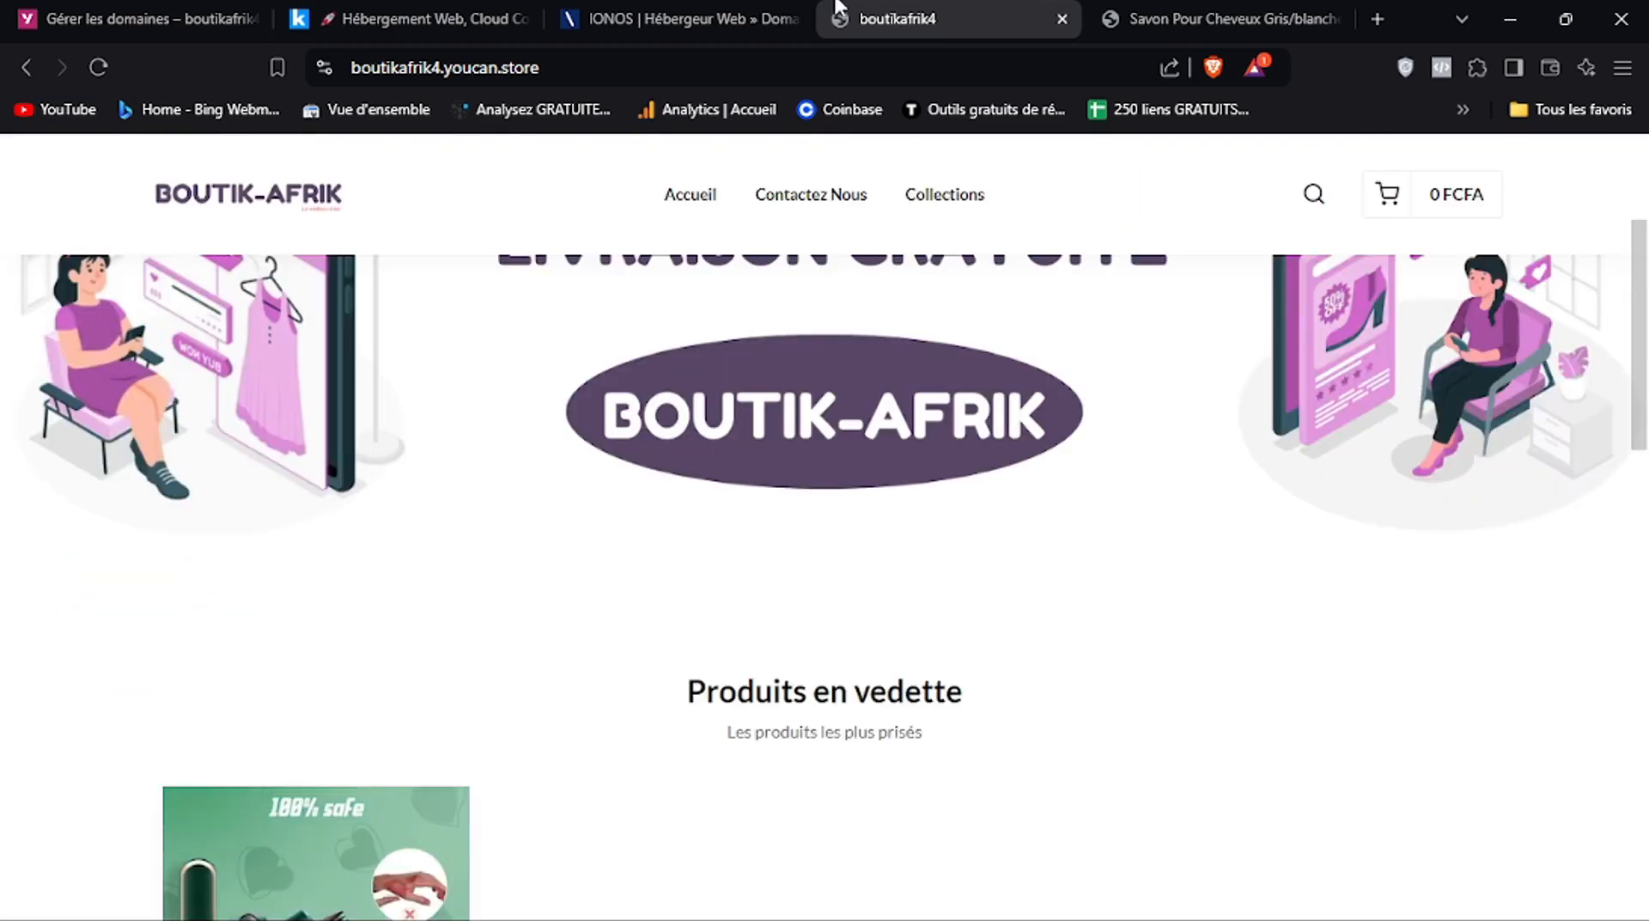
Return to the YouCan seller area and check the amount due and today's gains on the dashboard
left_click(185, 9)
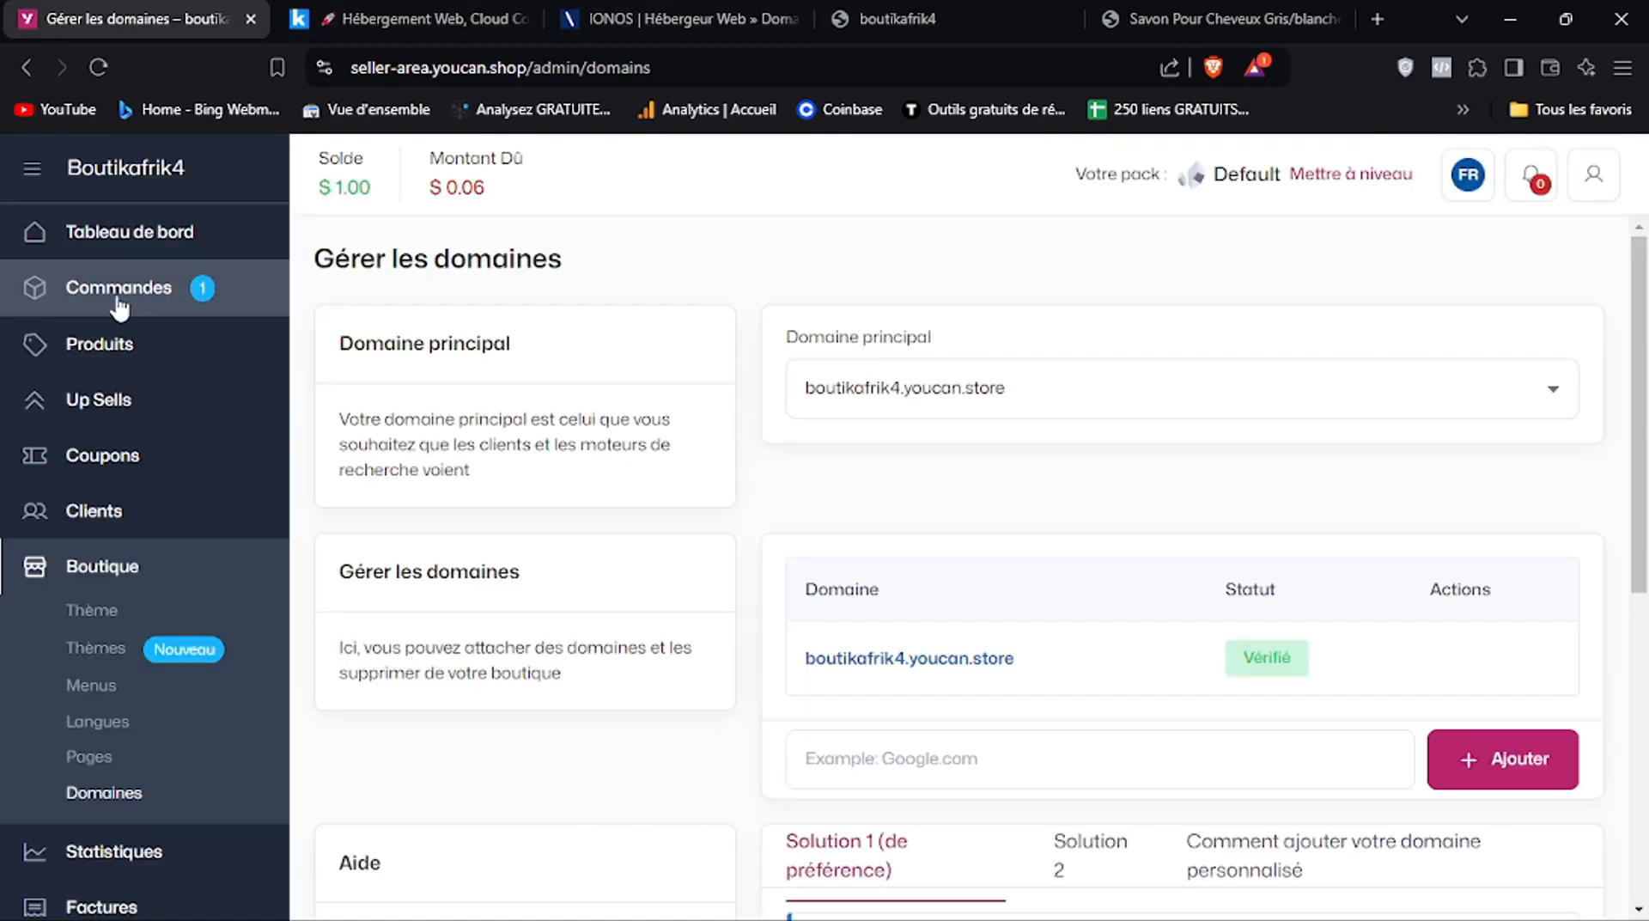
left_click(156, 248)
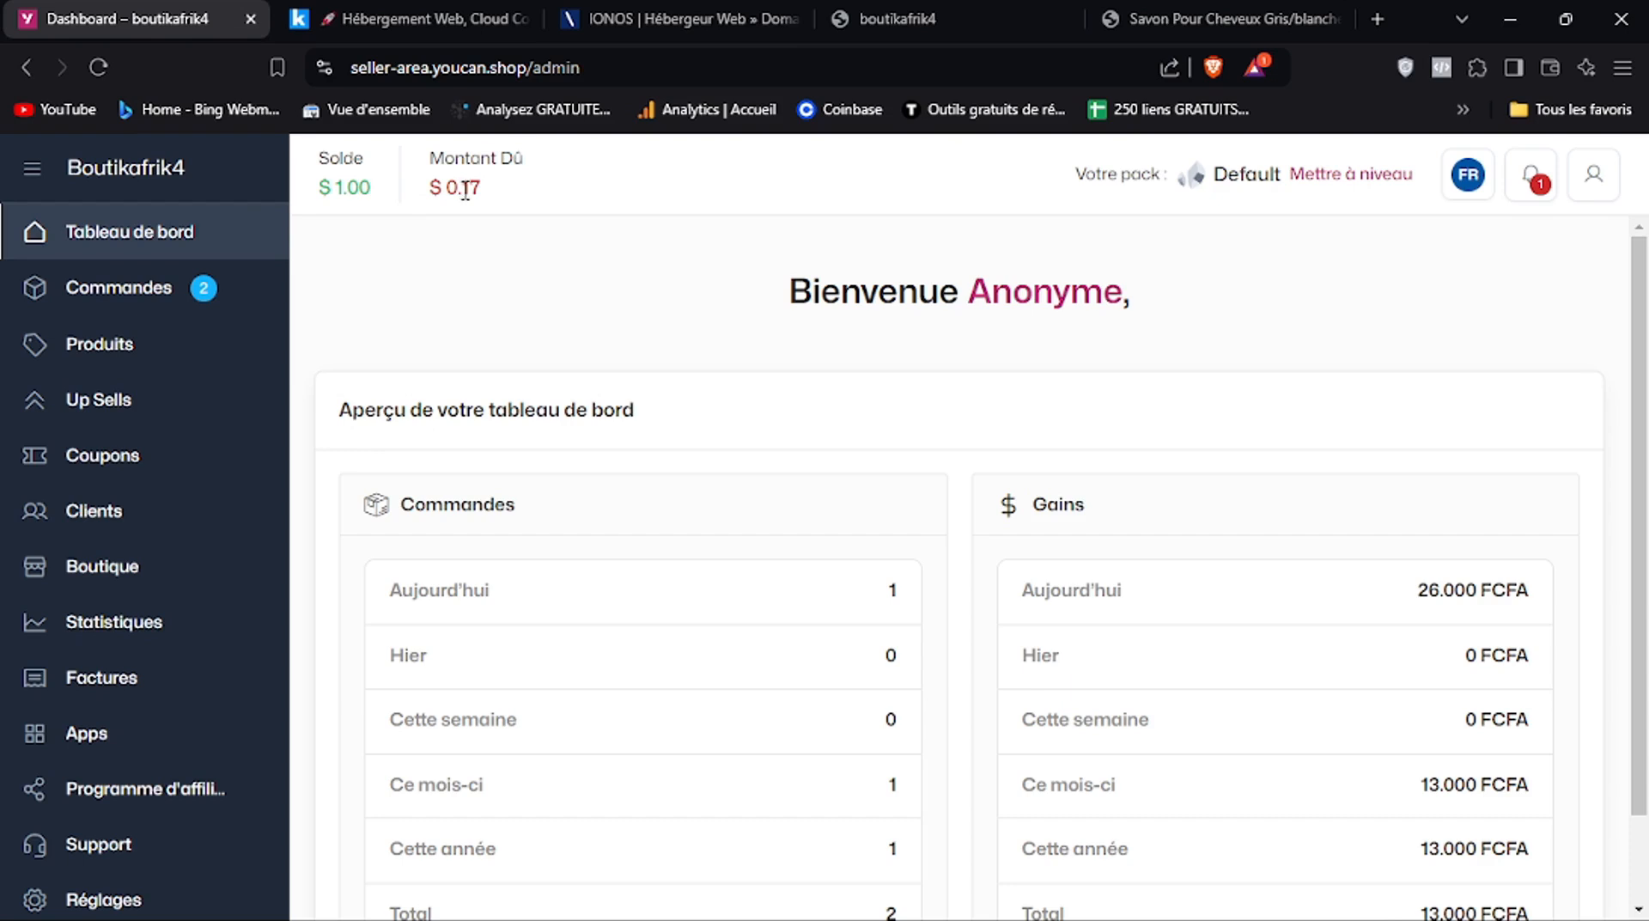
left_click_drag(468, 191, 492, 200)
scroll(1374, 446, "down", 1)
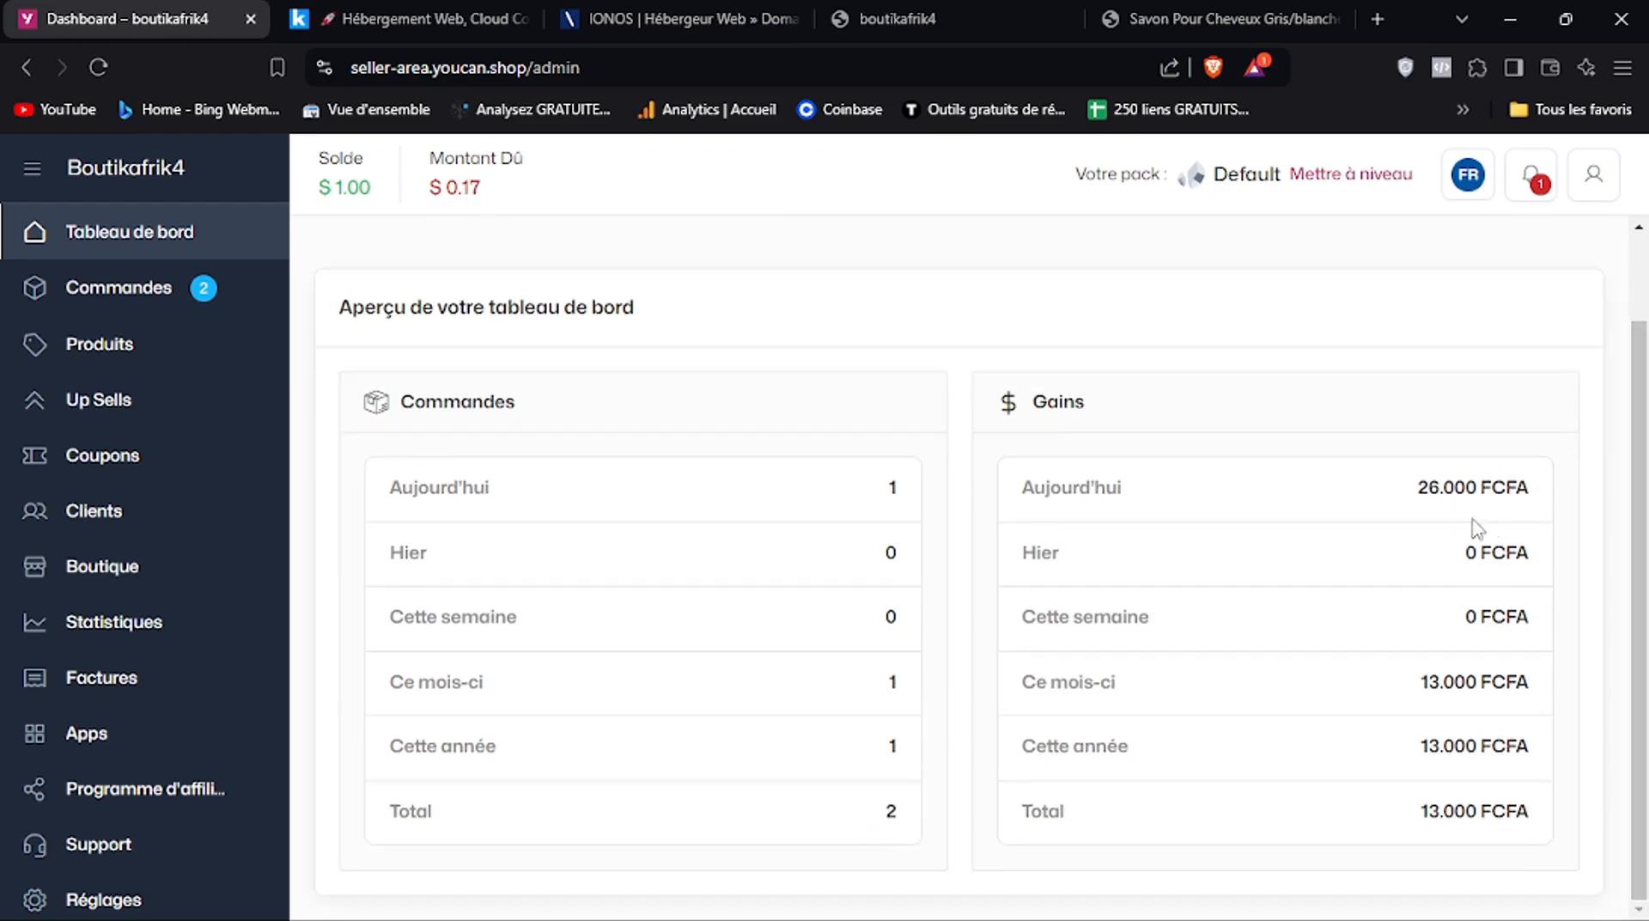
left_click_drag(1423, 490, 1529, 496)
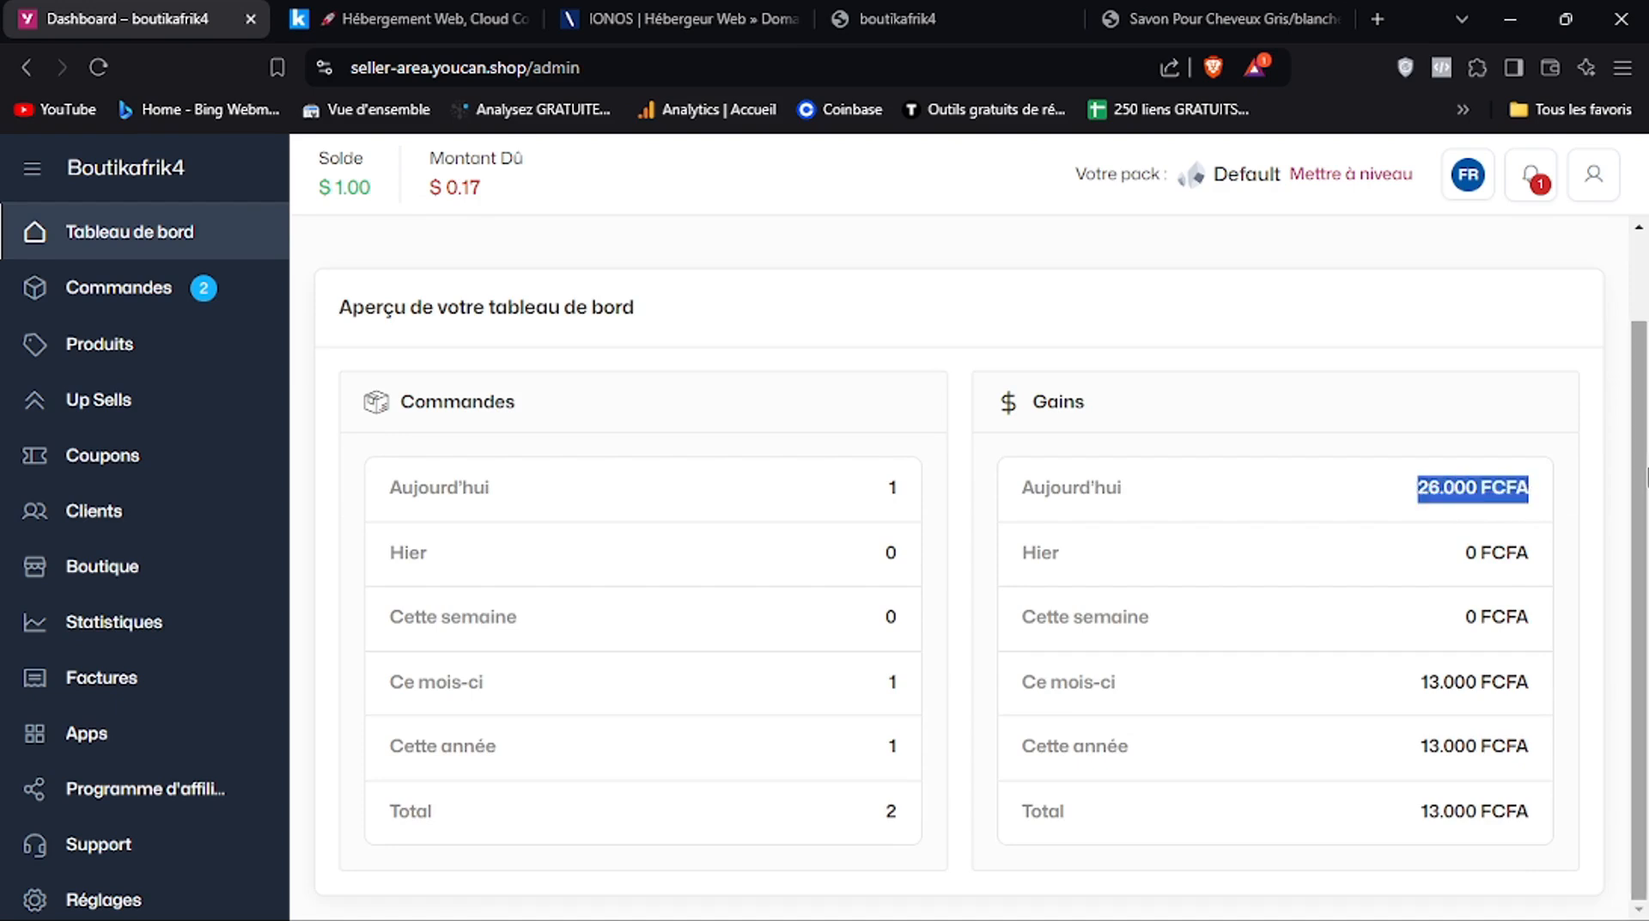
Check the new order notifications, then go back to the dashboard and review the orders and gains overview
left_click(1531, 190)
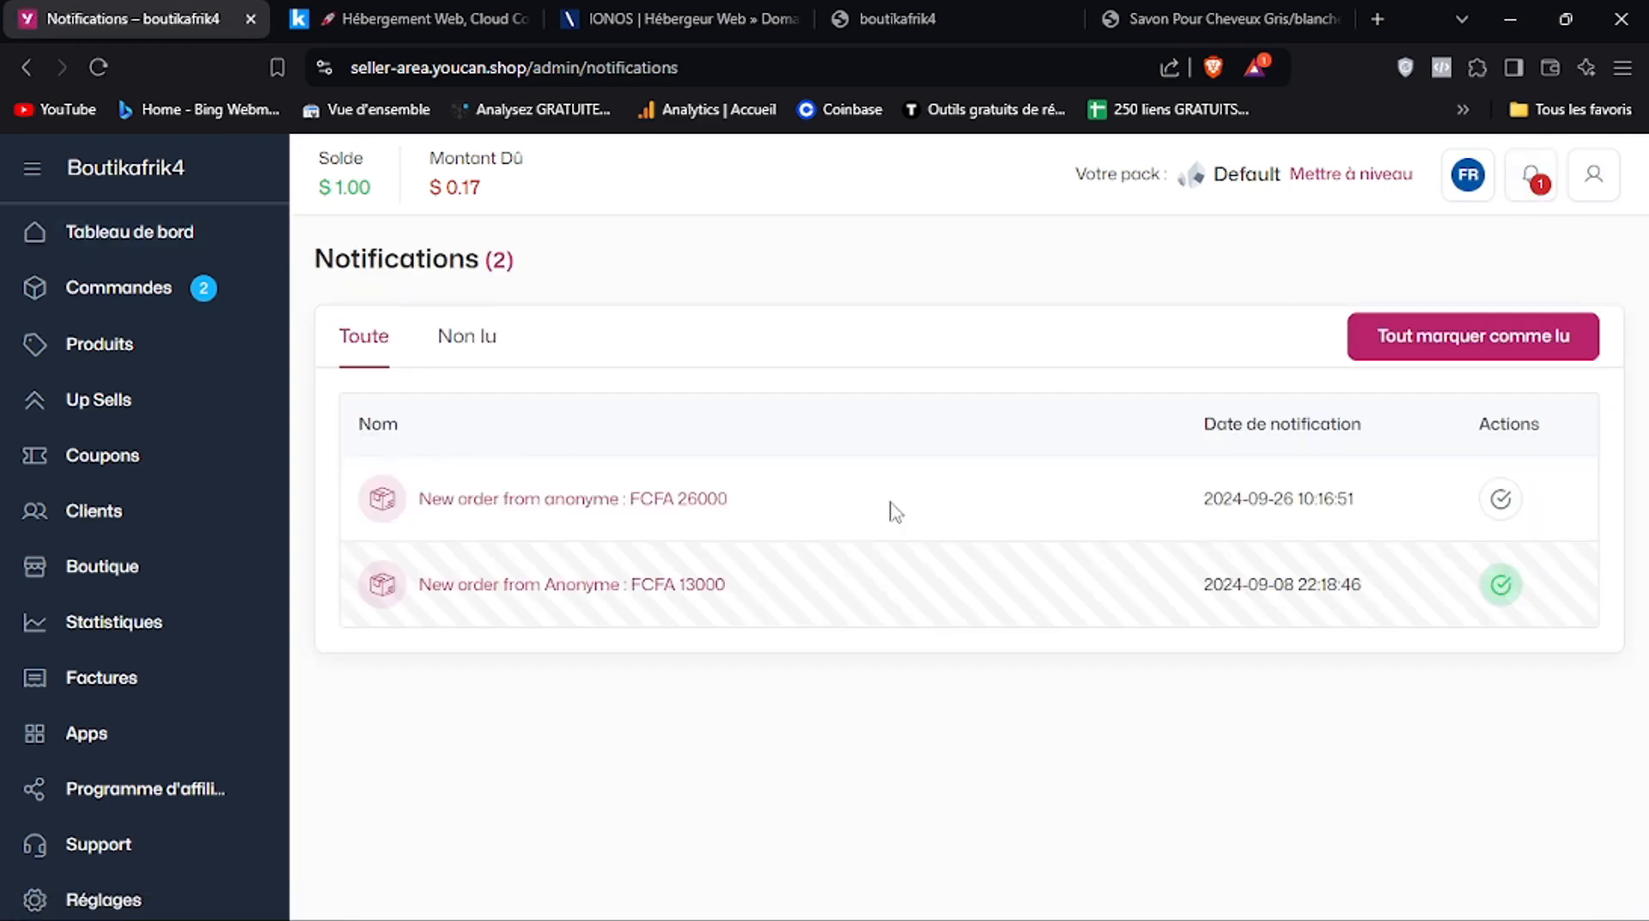
left_click(101, 254)
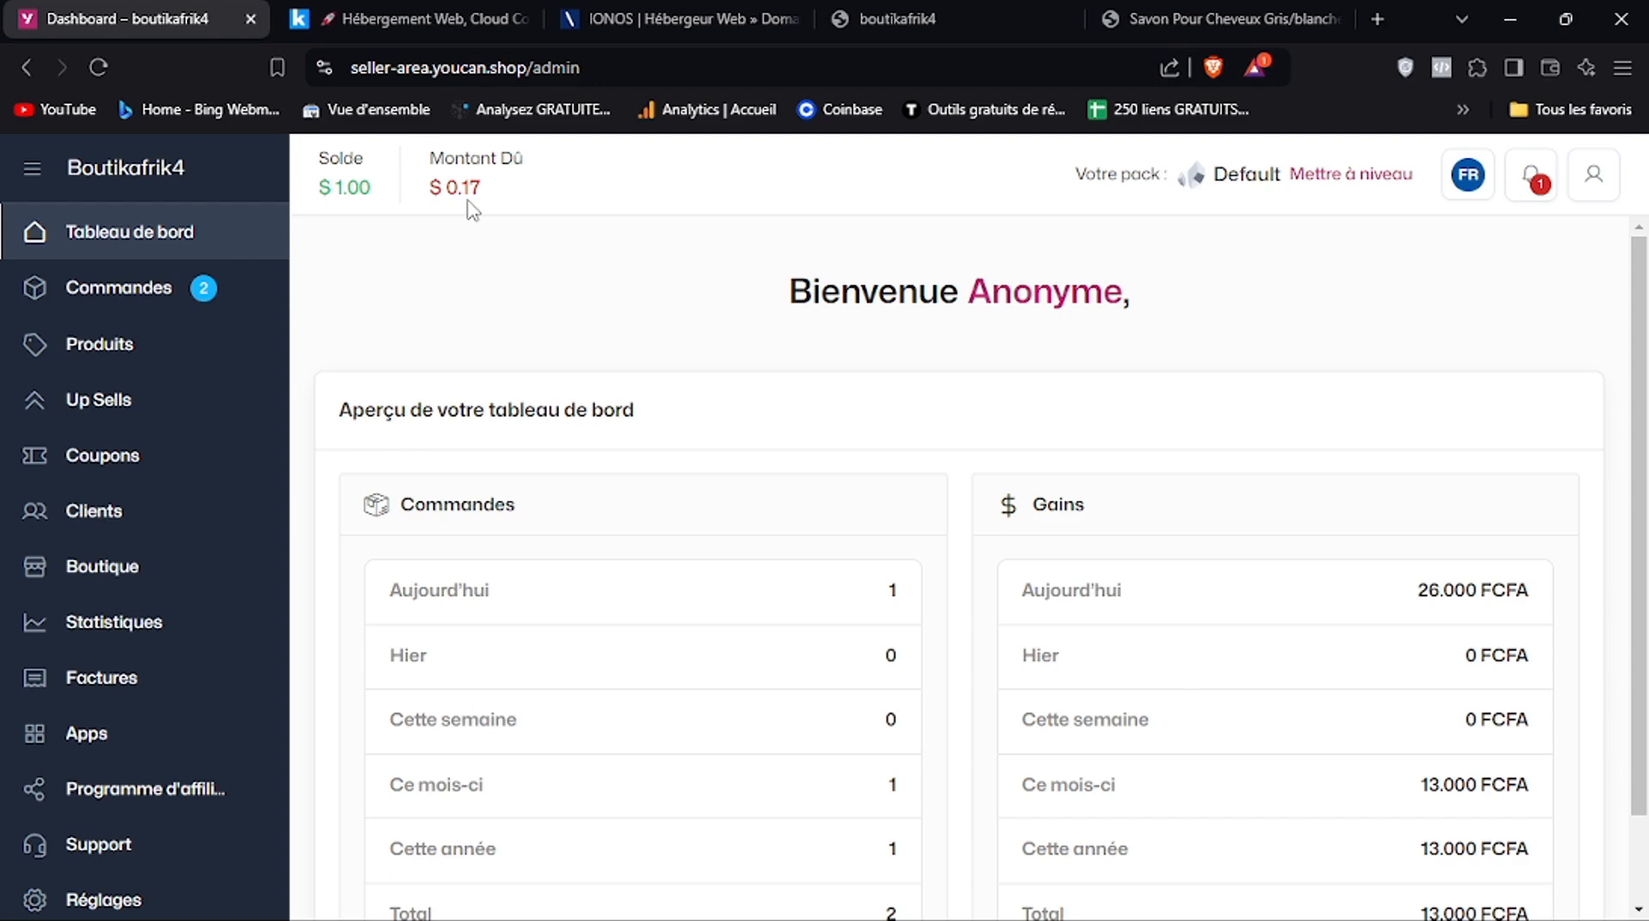
left_click(243, 307)
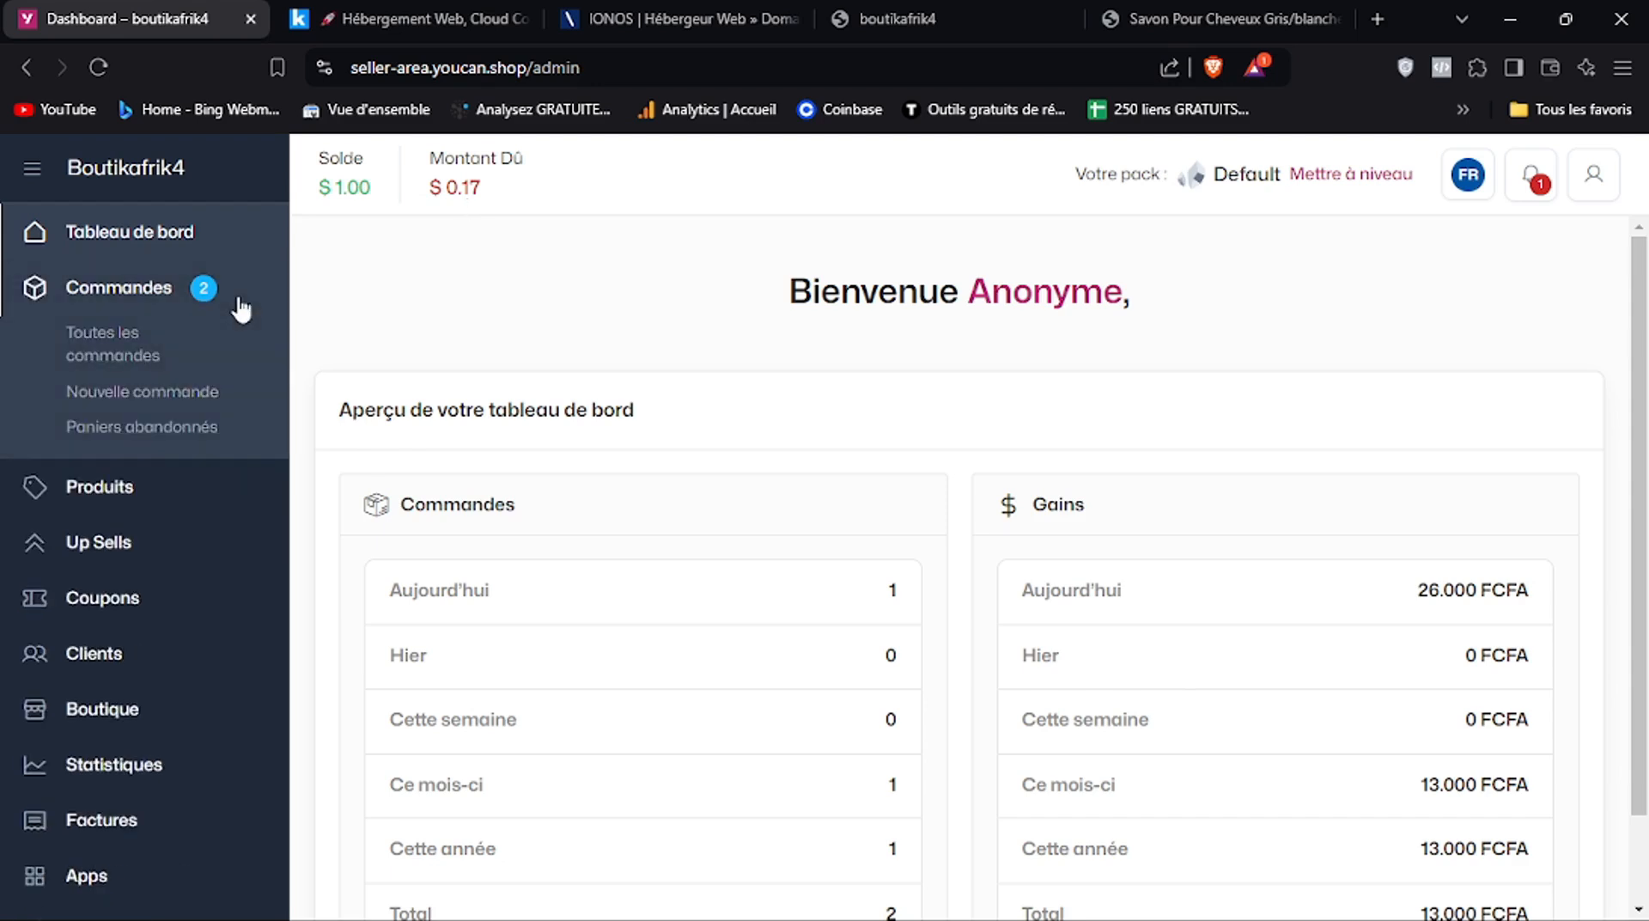
left_click(151, 244)
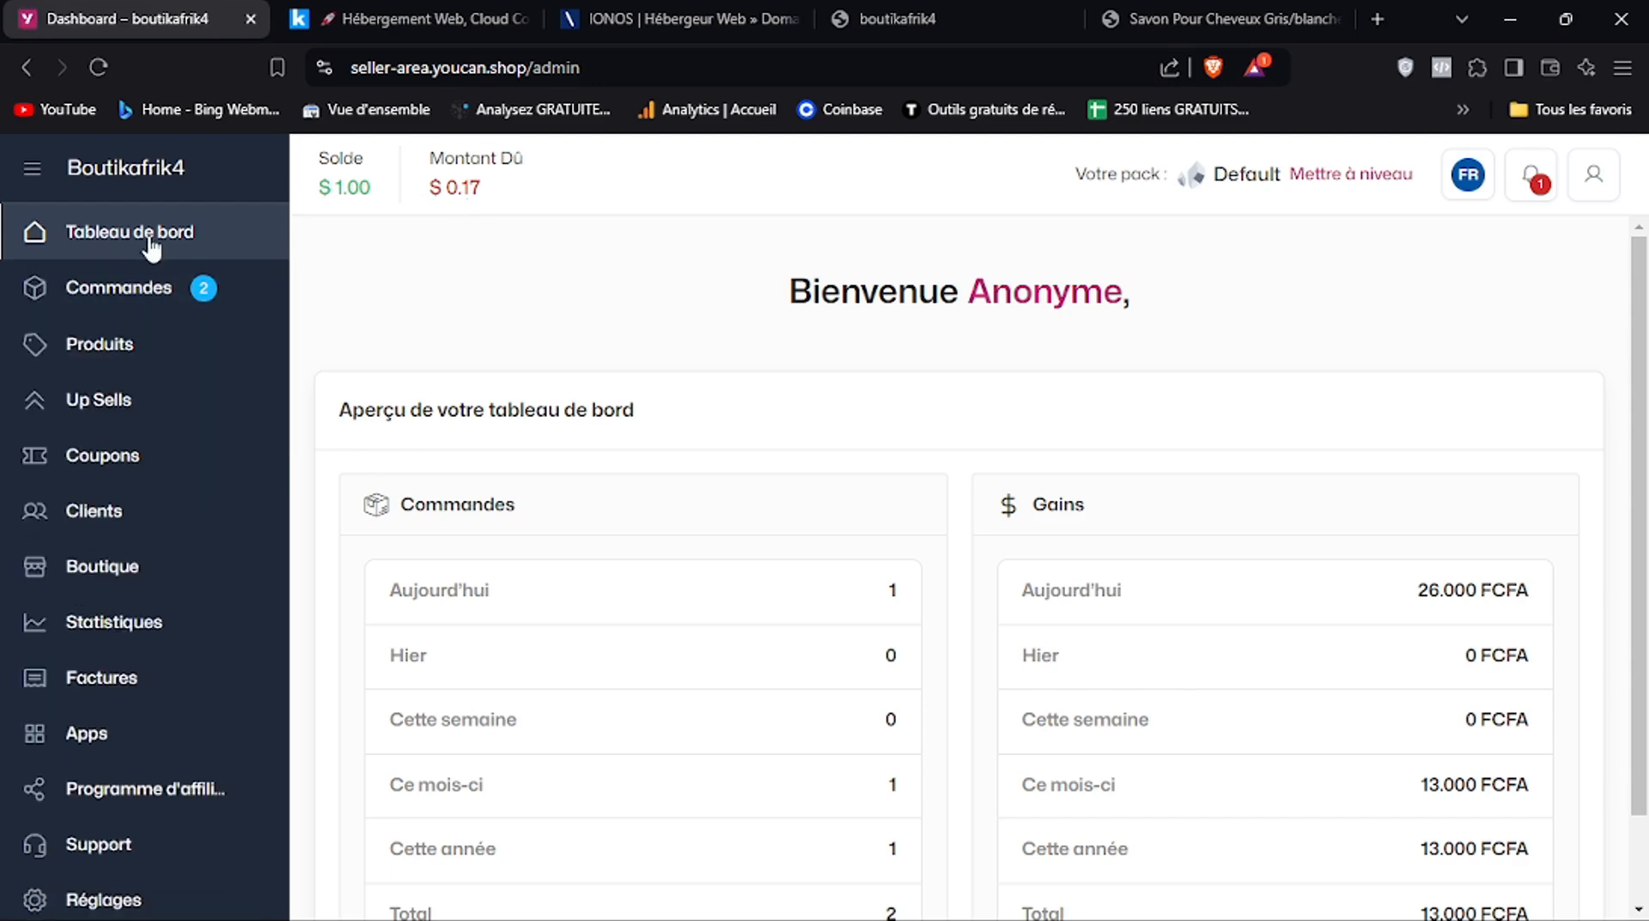
scroll(1646, 550, "down", 1)
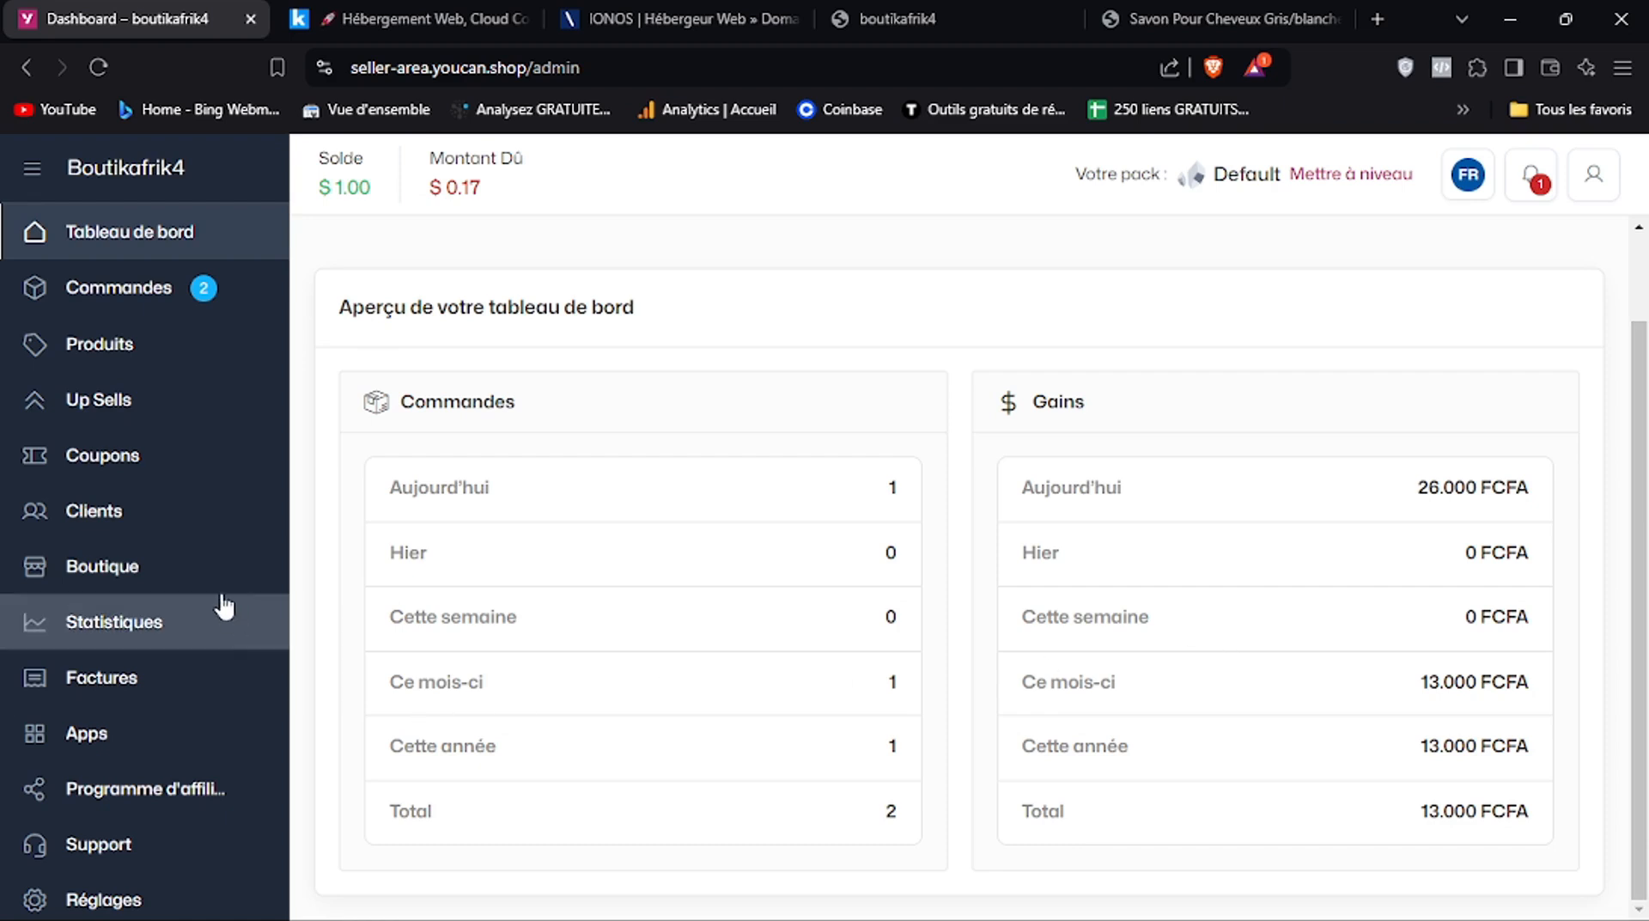
Open the list of the store's pages in the Boutique section
left_click(187, 581)
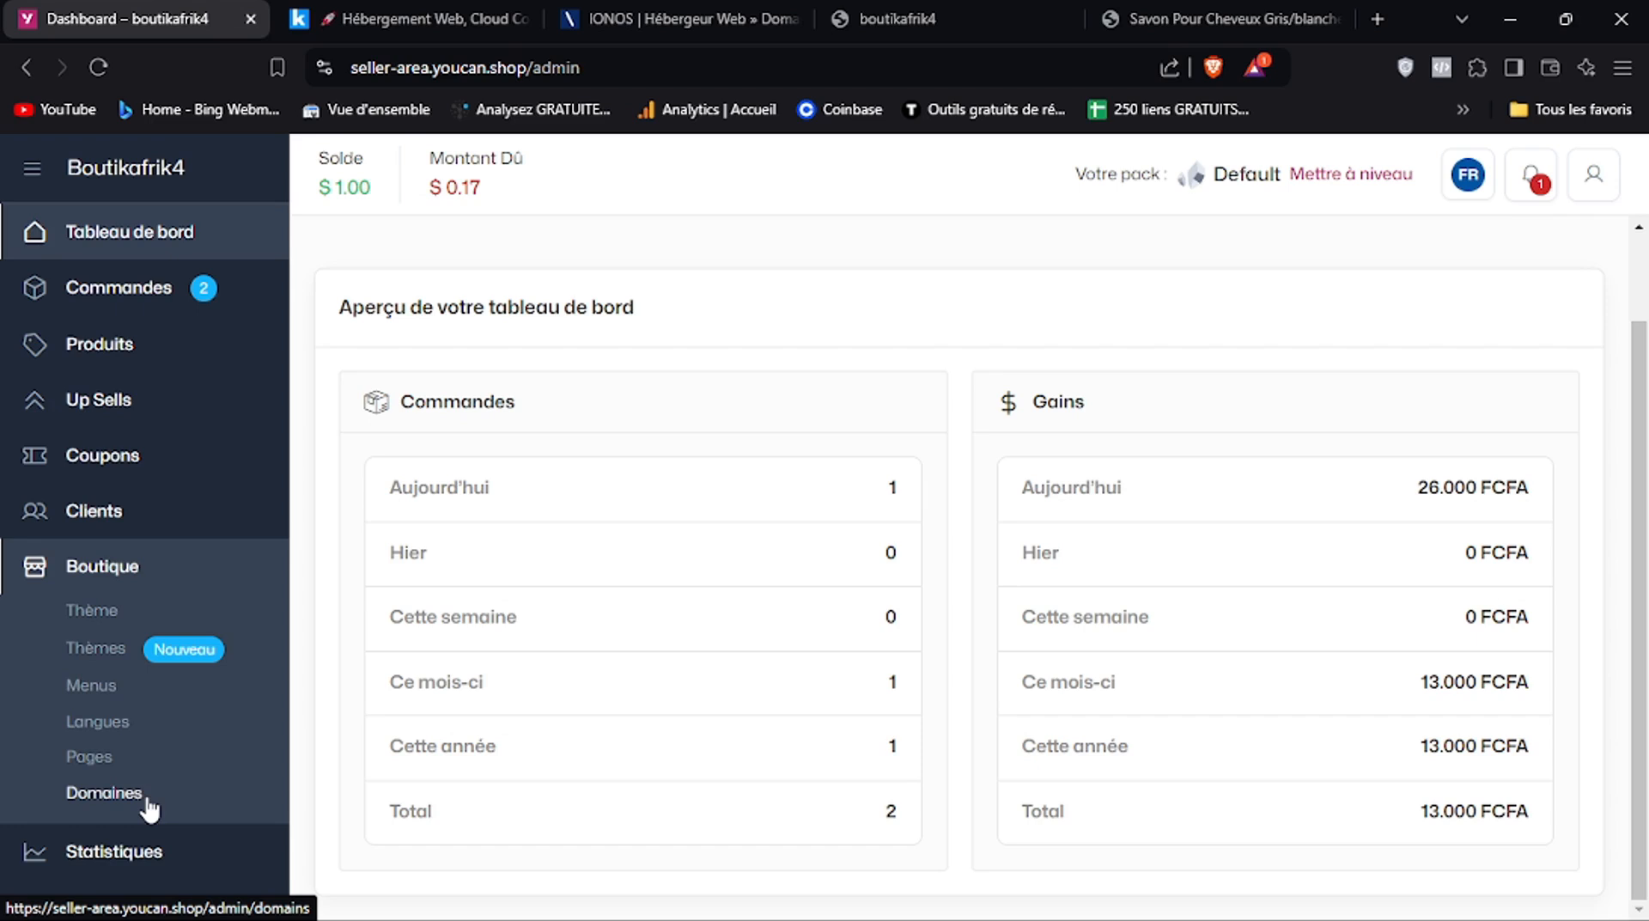
left_click(99, 758)
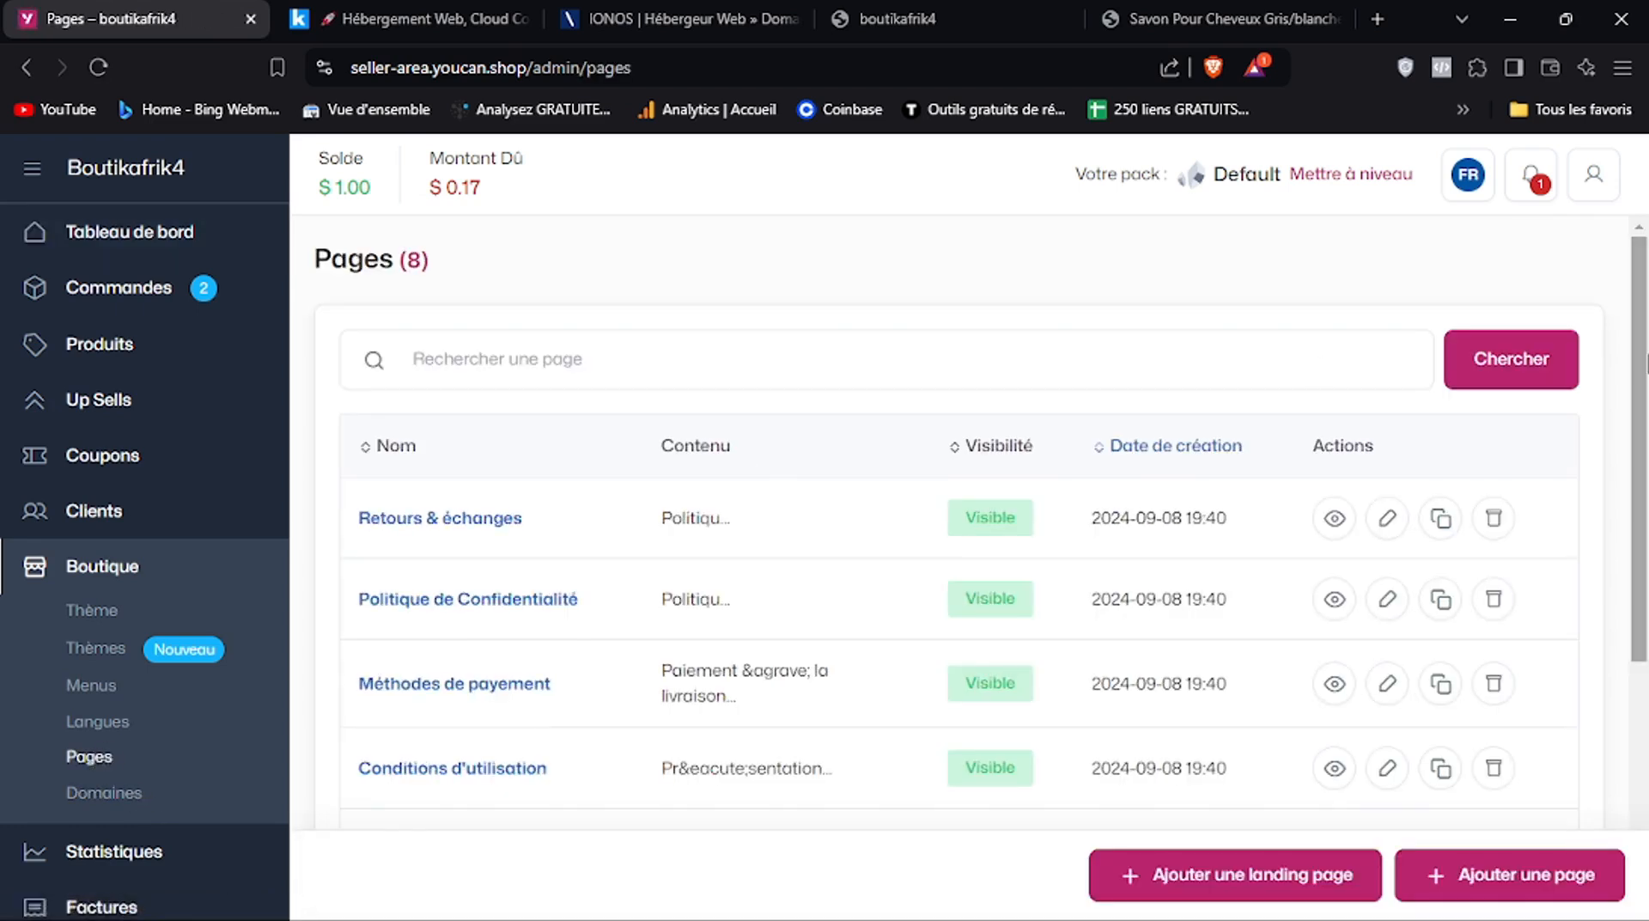
Open the Contactez nous page for editing, set its template (Modèle) to default and save the page
left_click_drag(1641, 365, 1645, 599)
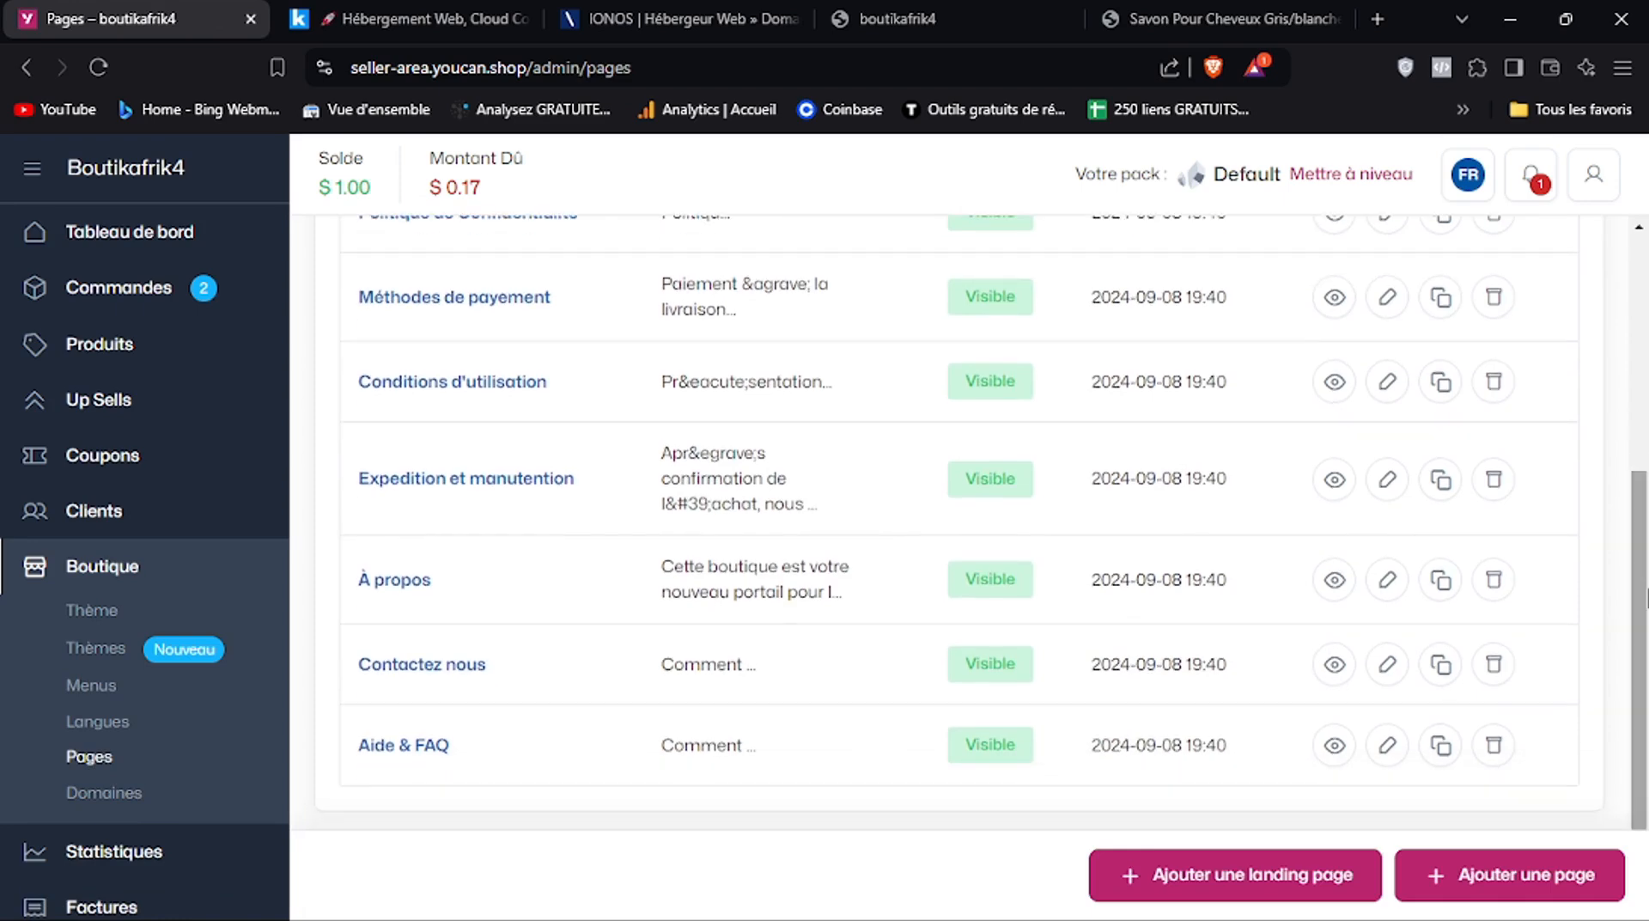
left_click(1387, 664)
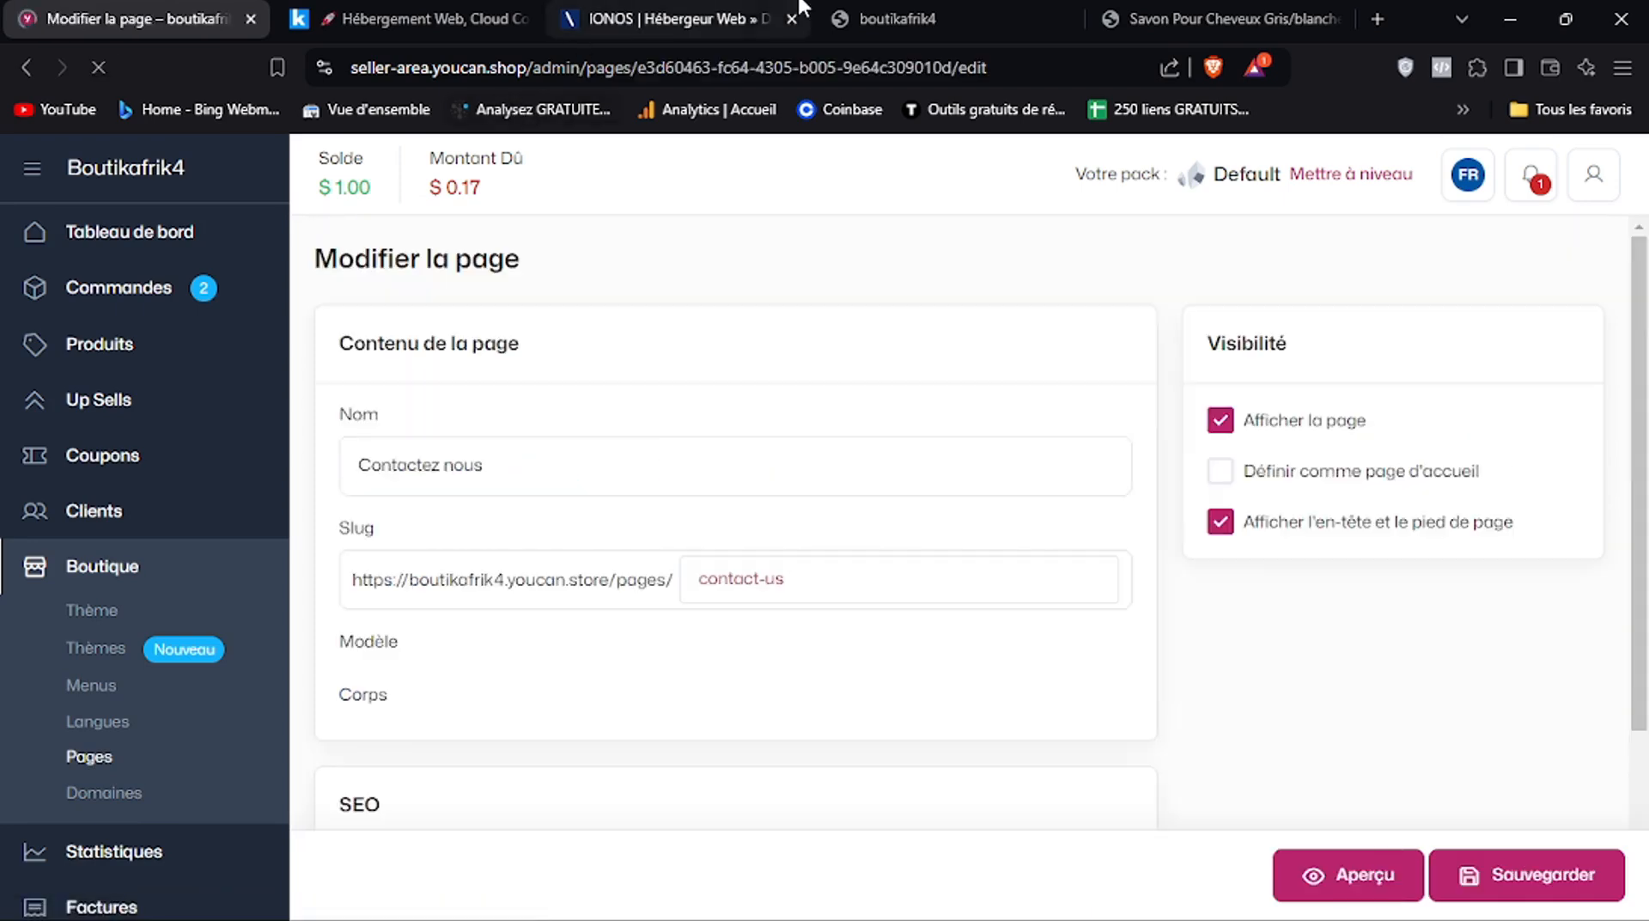
scroll(731, 516, "down", 3)
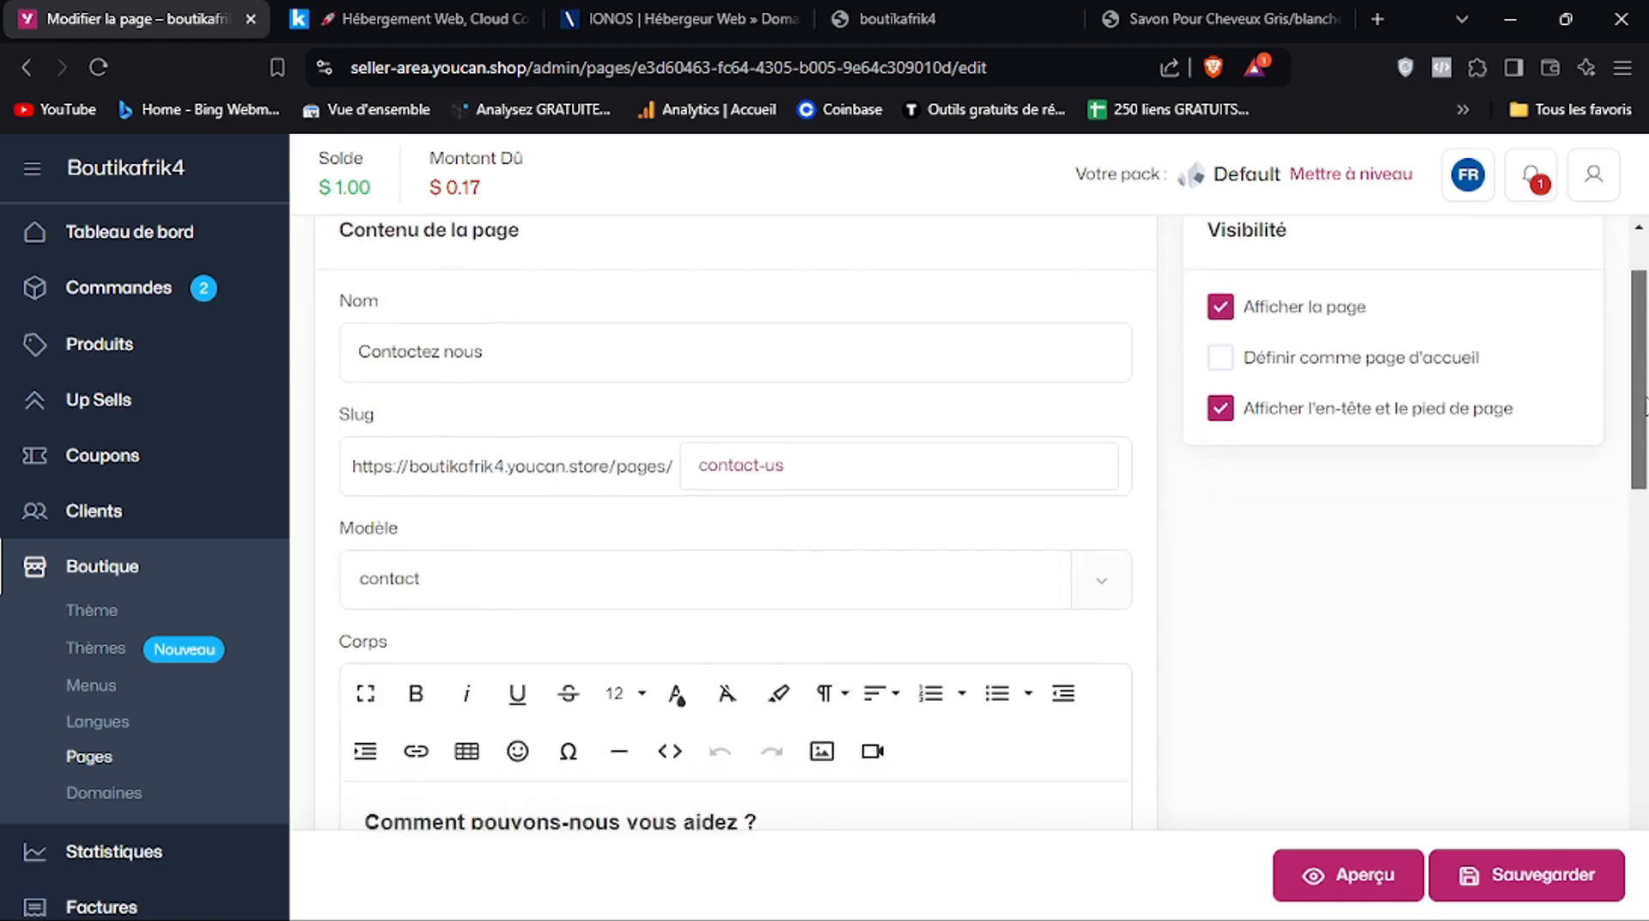
left_click(490, 505)
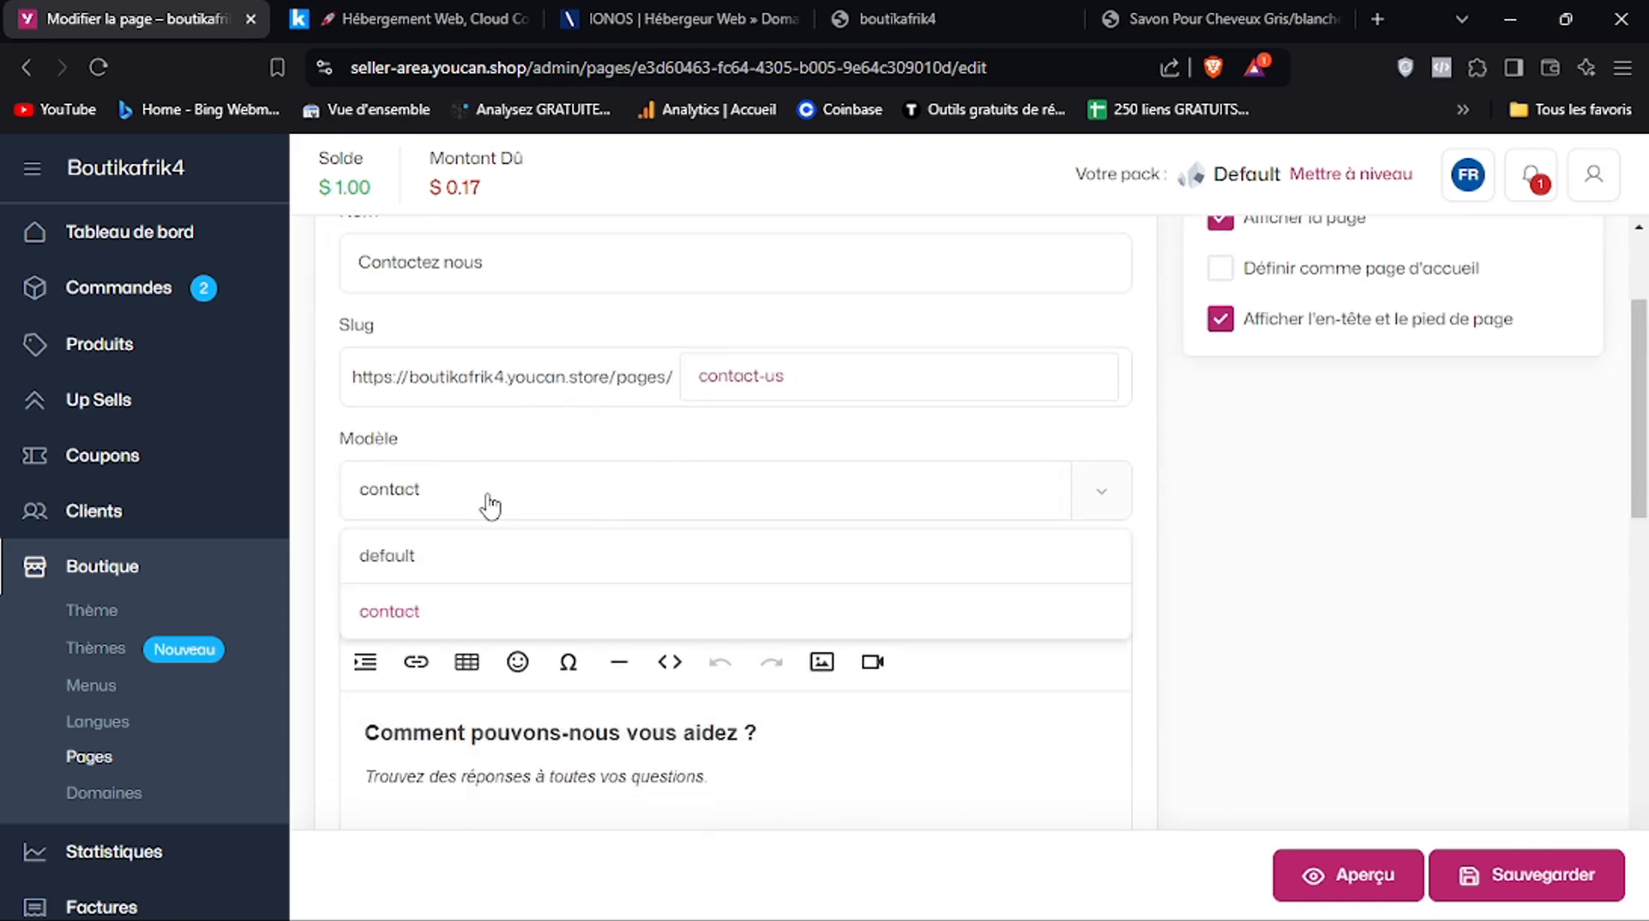
left_click(469, 569)
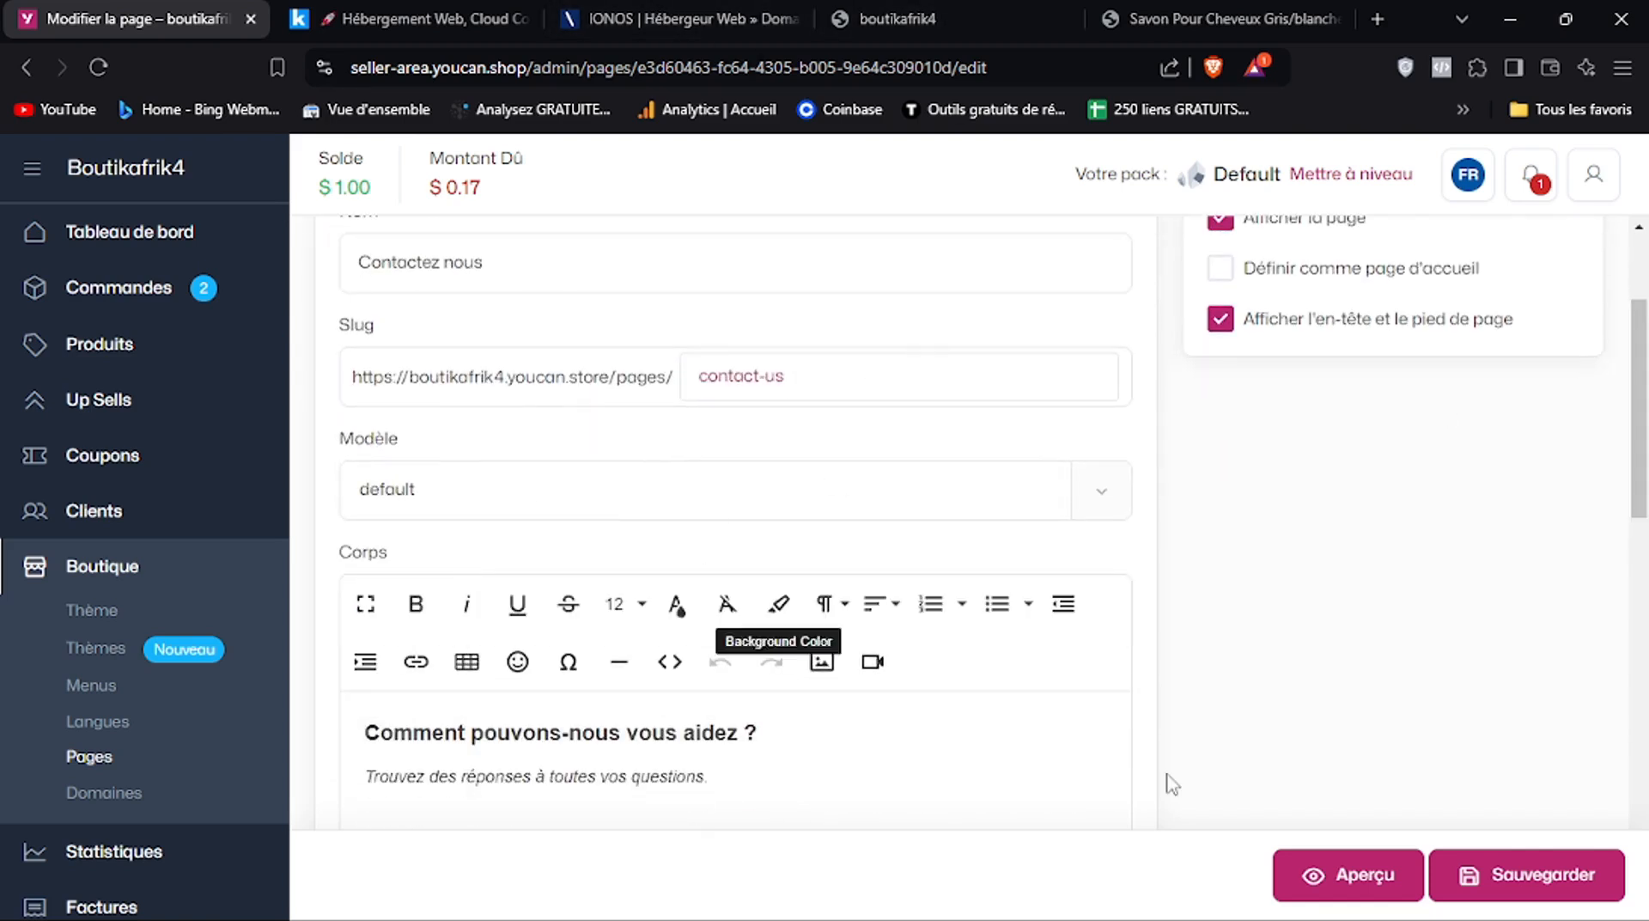
left_click(1490, 883)
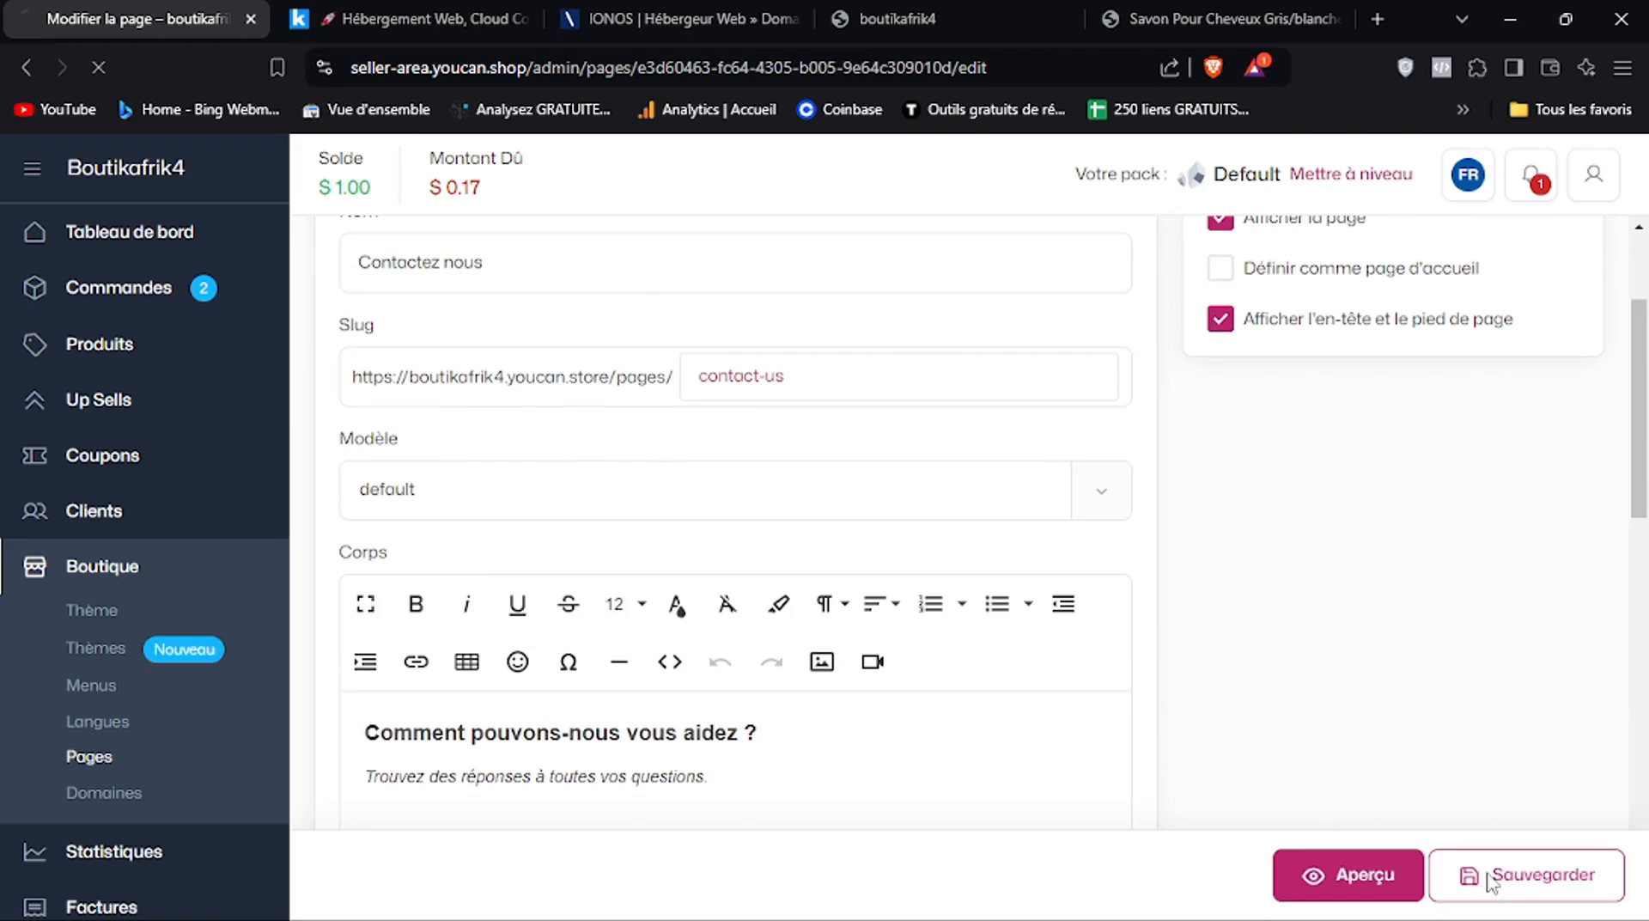
Check the Contactez nous page on the storefront and compare it with the body text in the page editor
left_click(910, 19)
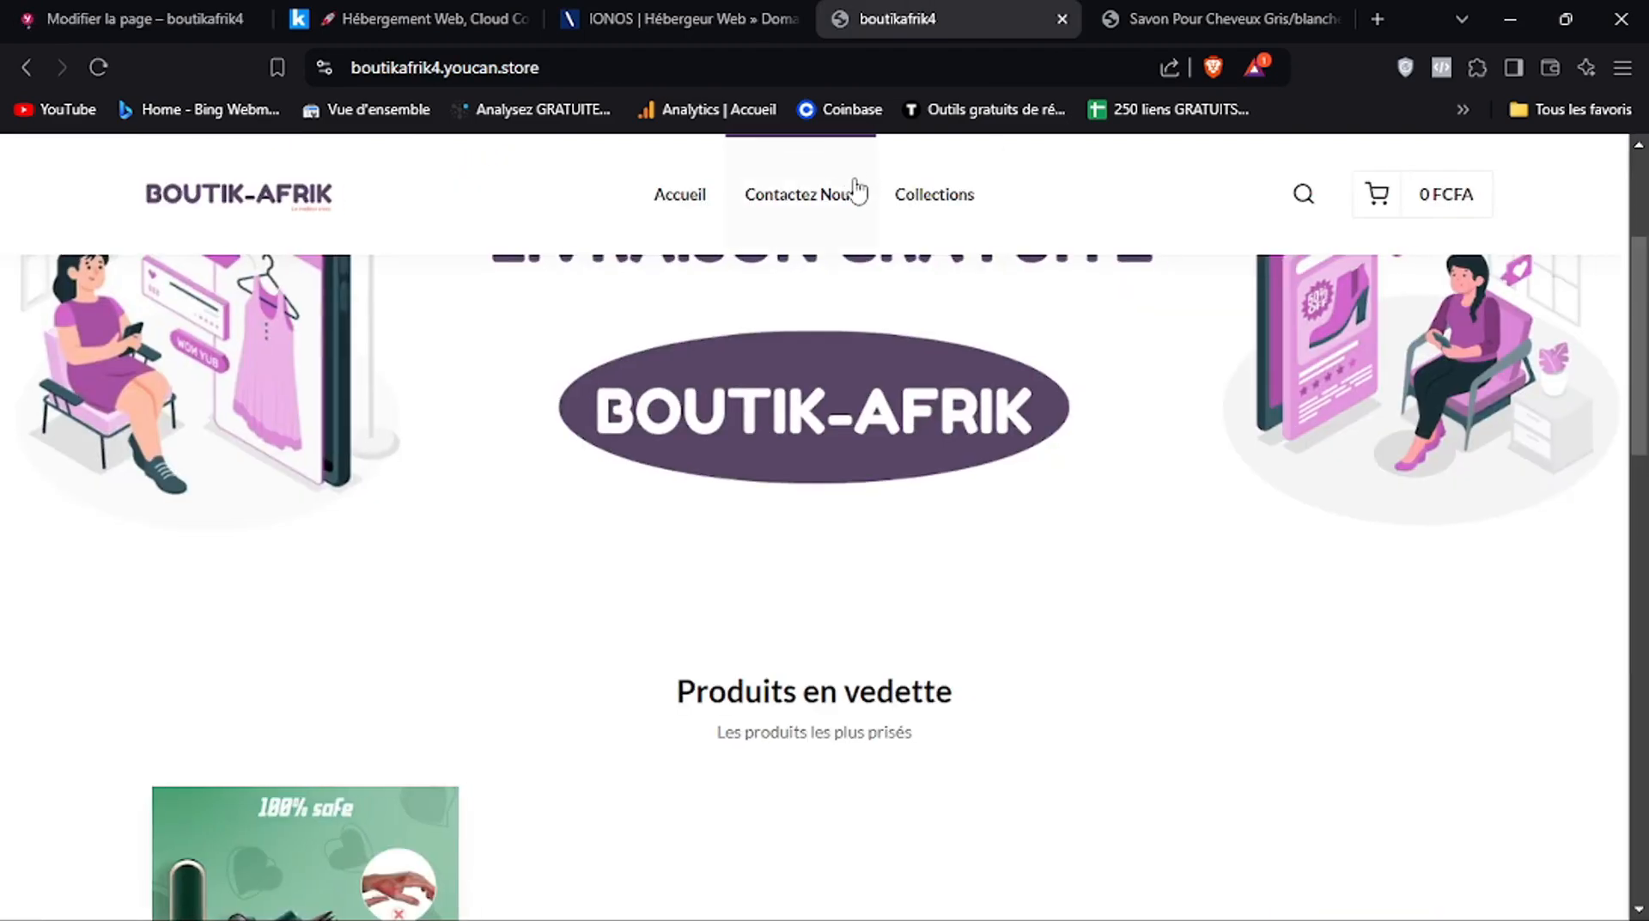
left_click(817, 220)
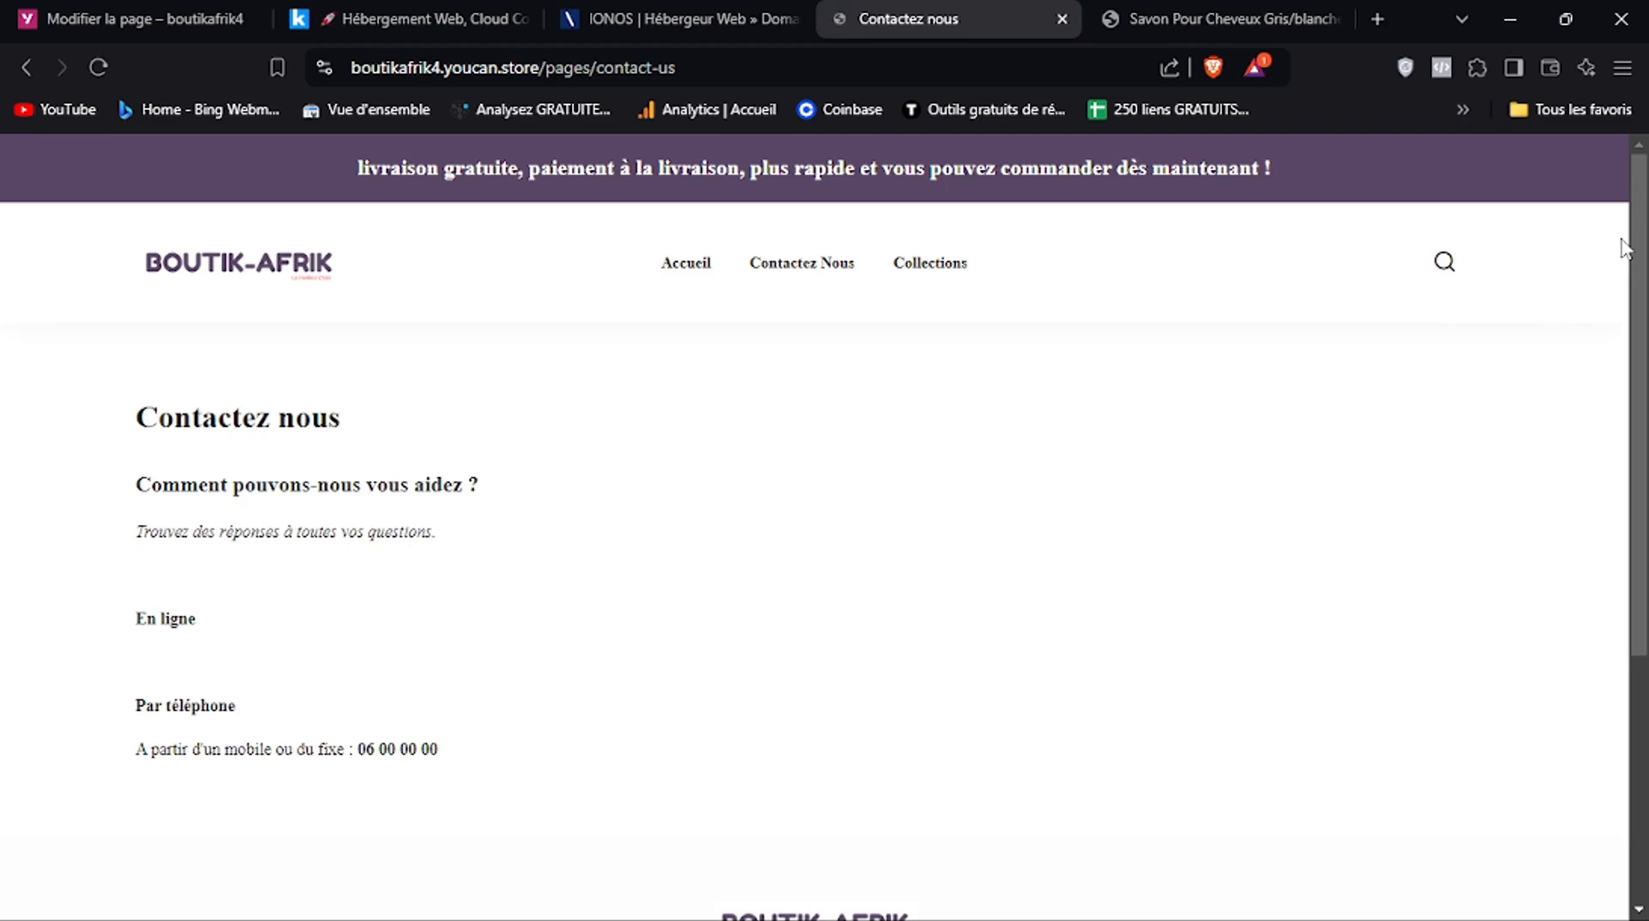
left_click_drag(1639, 255, 1639, 331)
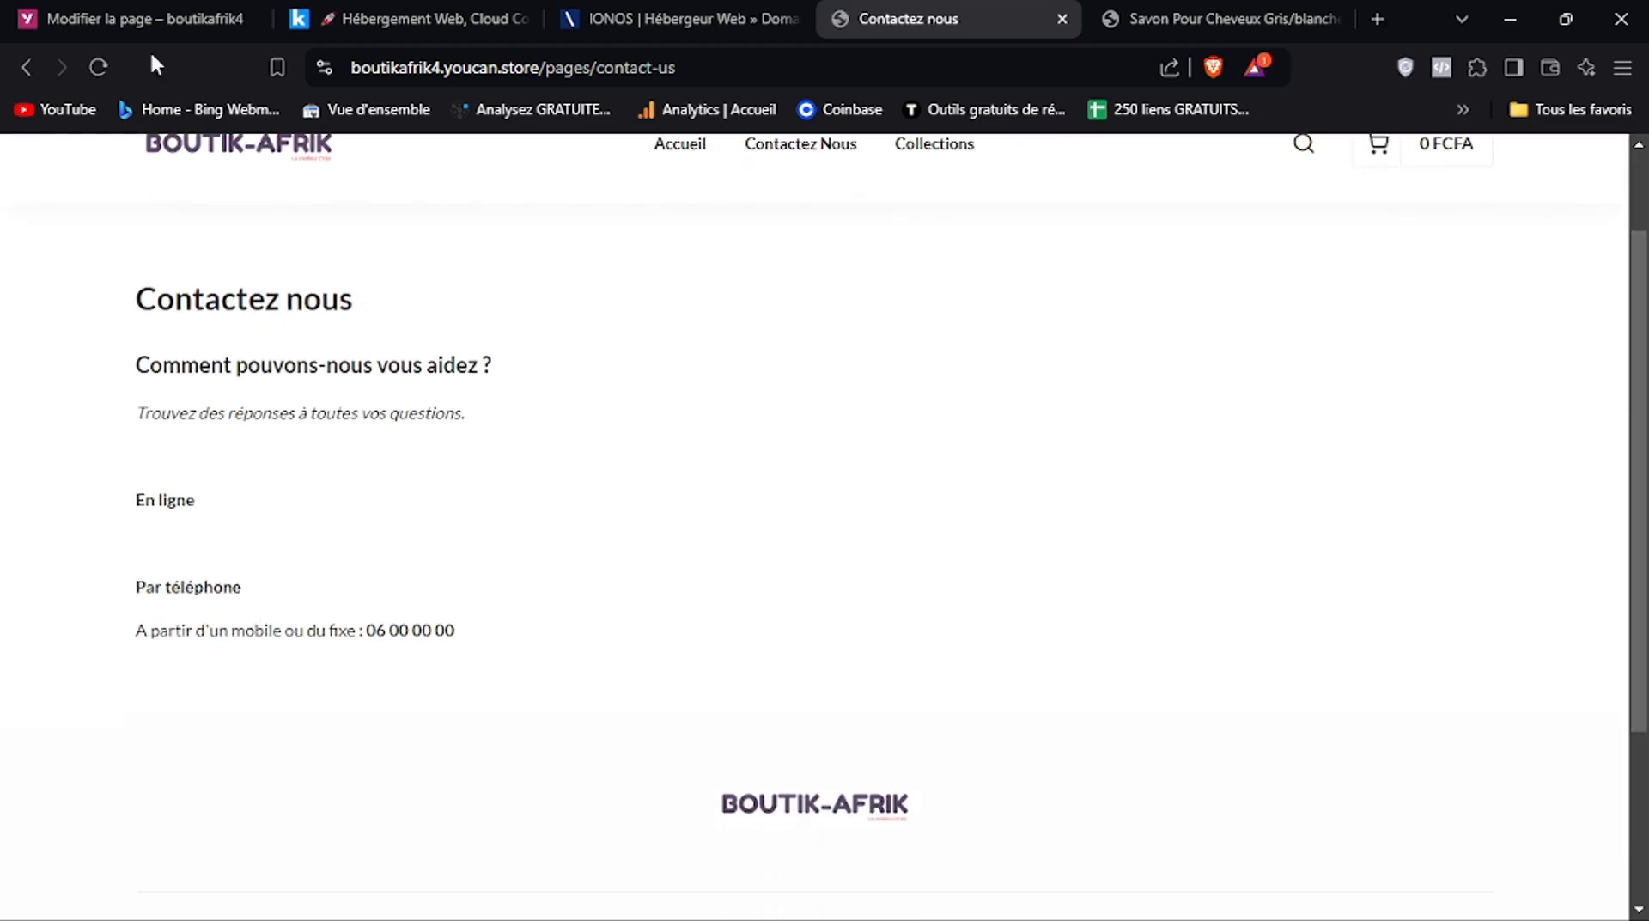
left_click(138, 18)
left_click_drag(1642, 365, 1645, 512)
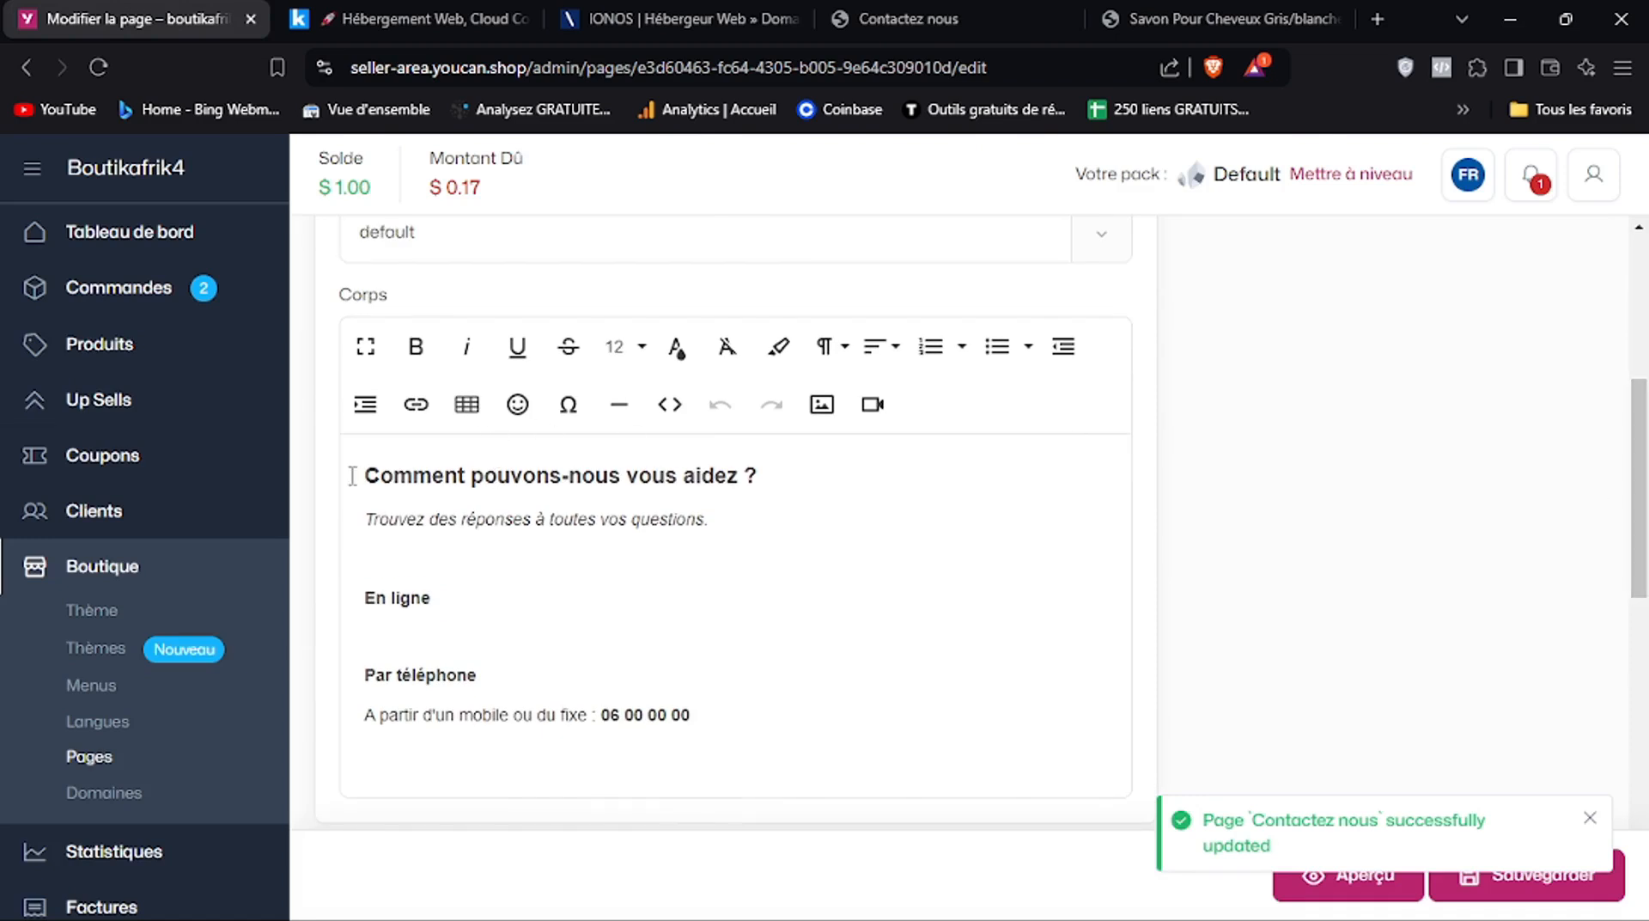
left_click(935, 11)
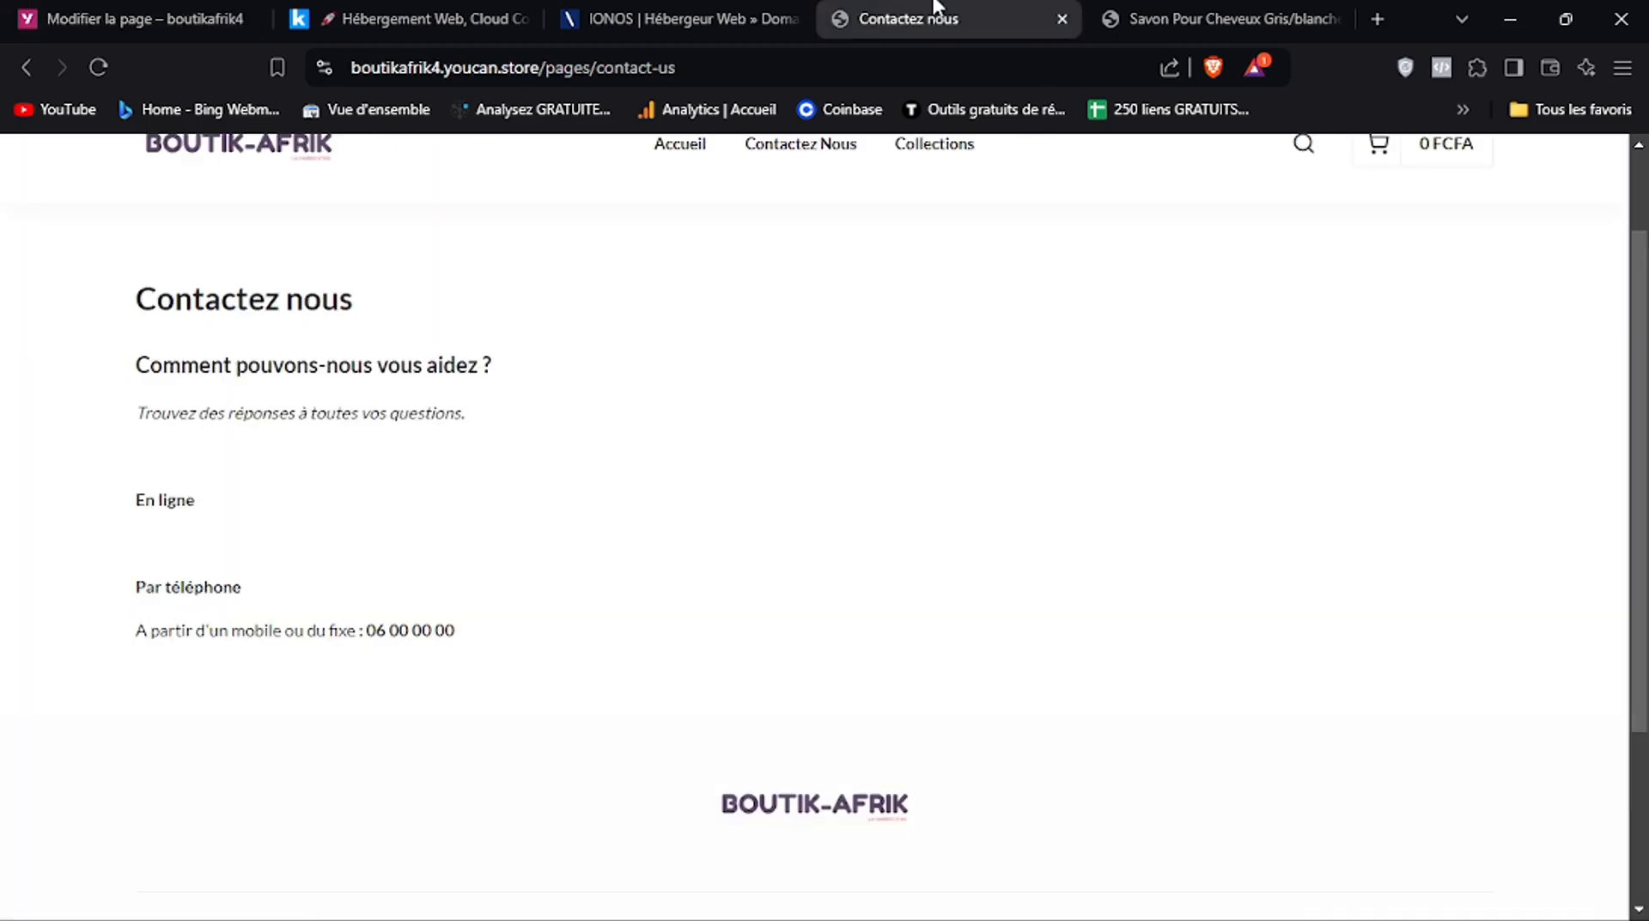
left_click(137, 18)
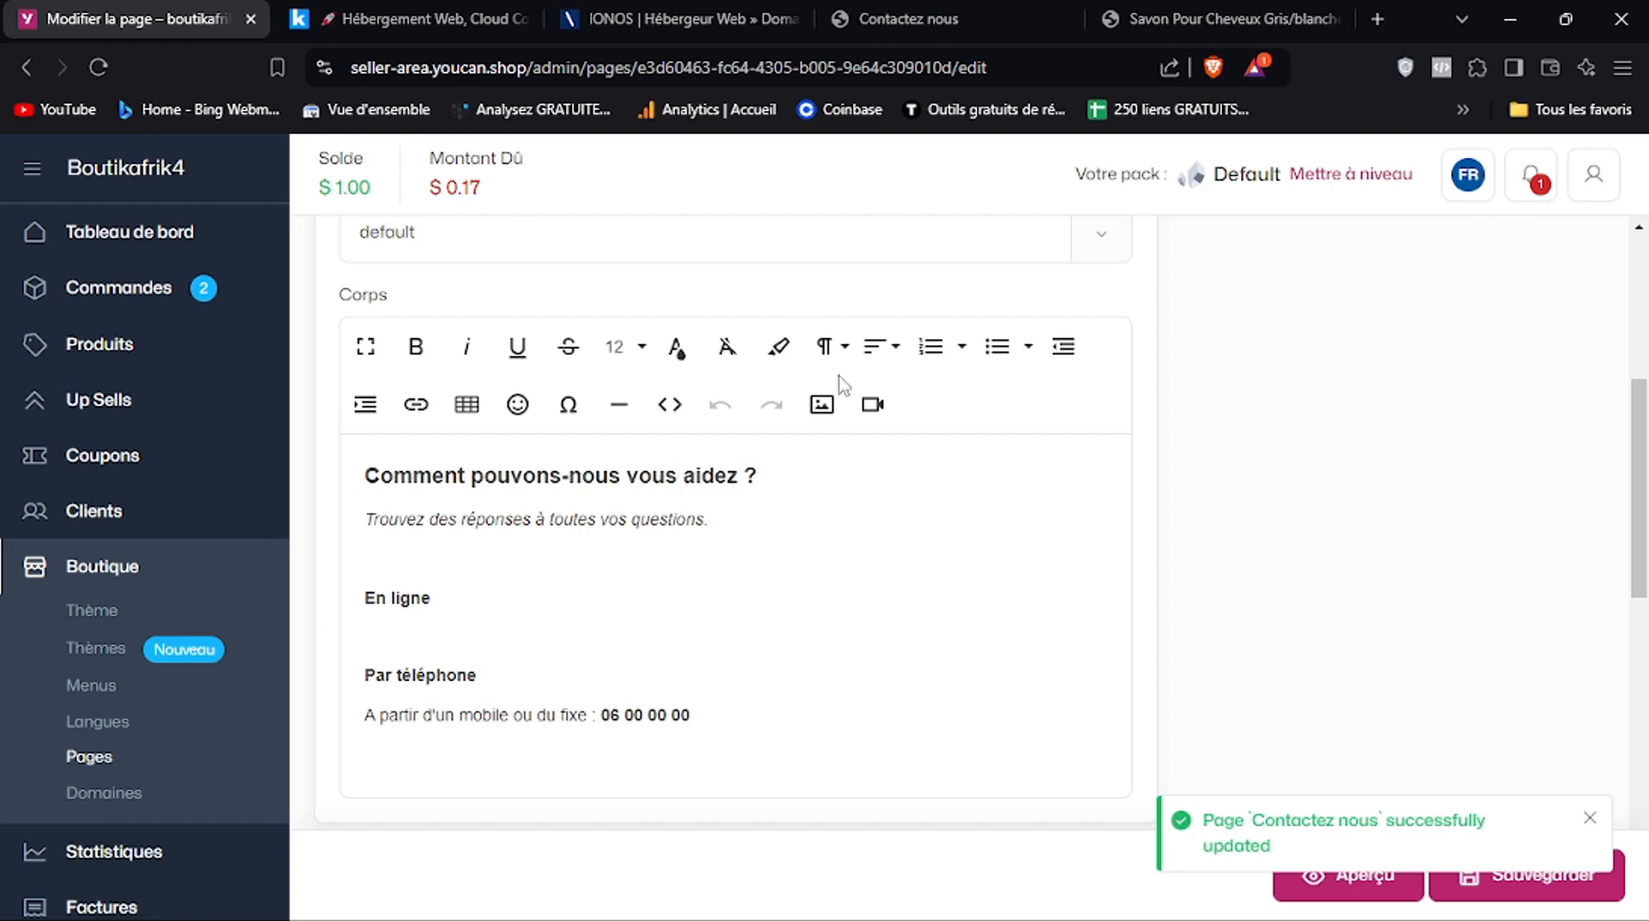
Set the Contactez nous page's template to contact, save it, and reload the storefront page to check its contact form
left_click(927, 248)
left_click(542, 356)
left_click(1521, 897)
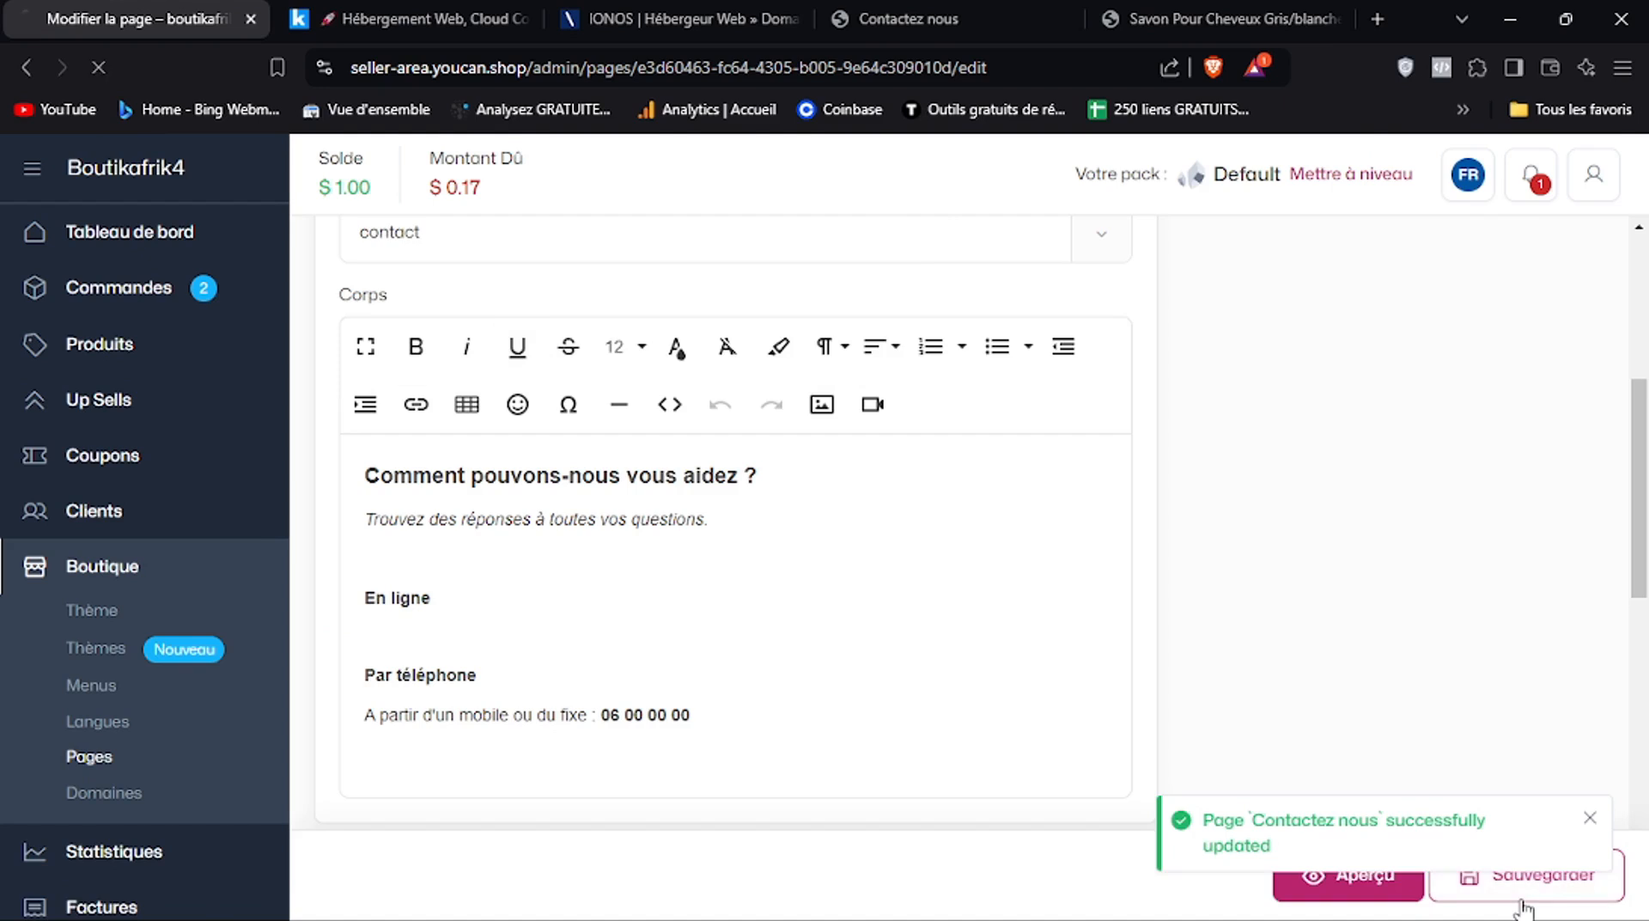
left_click(897, 19)
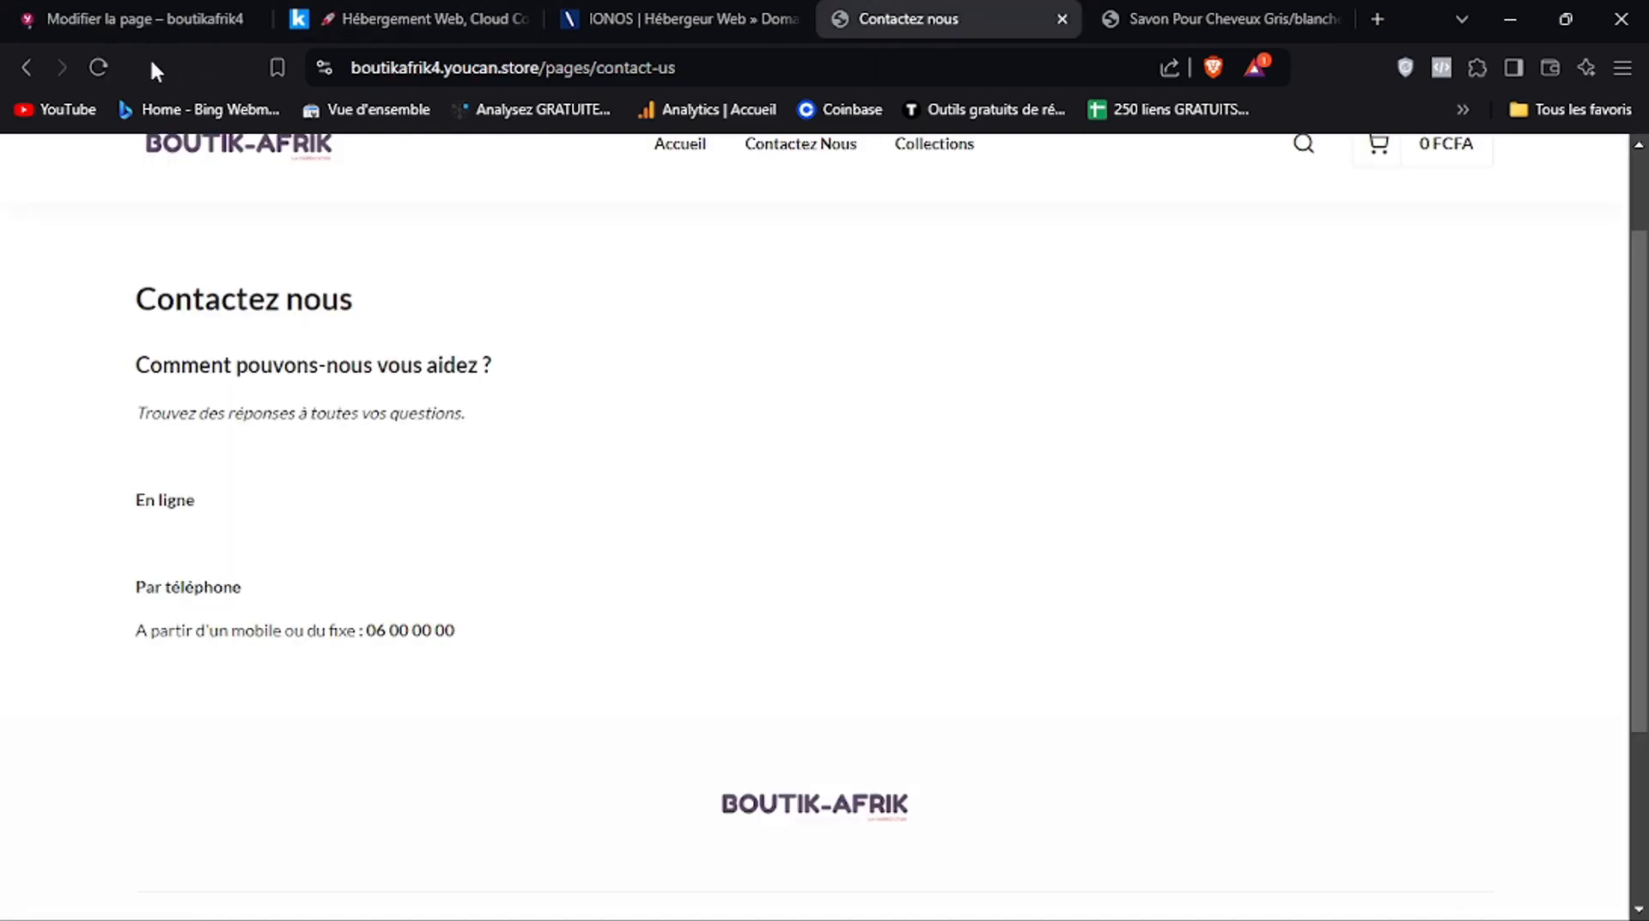
left_click(99, 66)
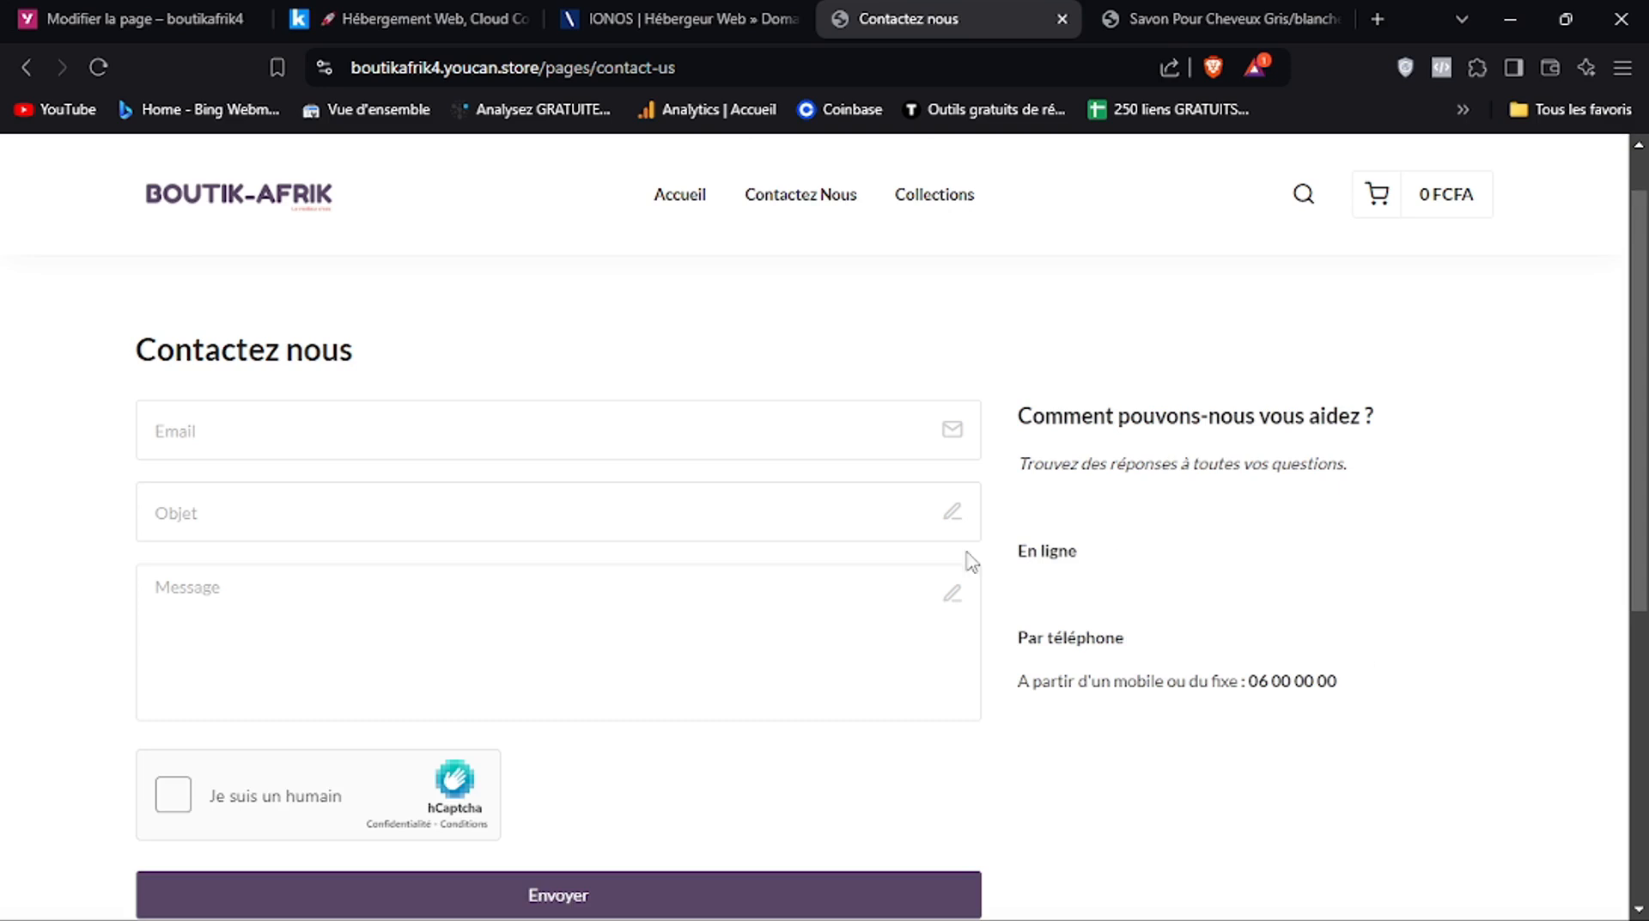
scroll(1409, 640, "down", 2)
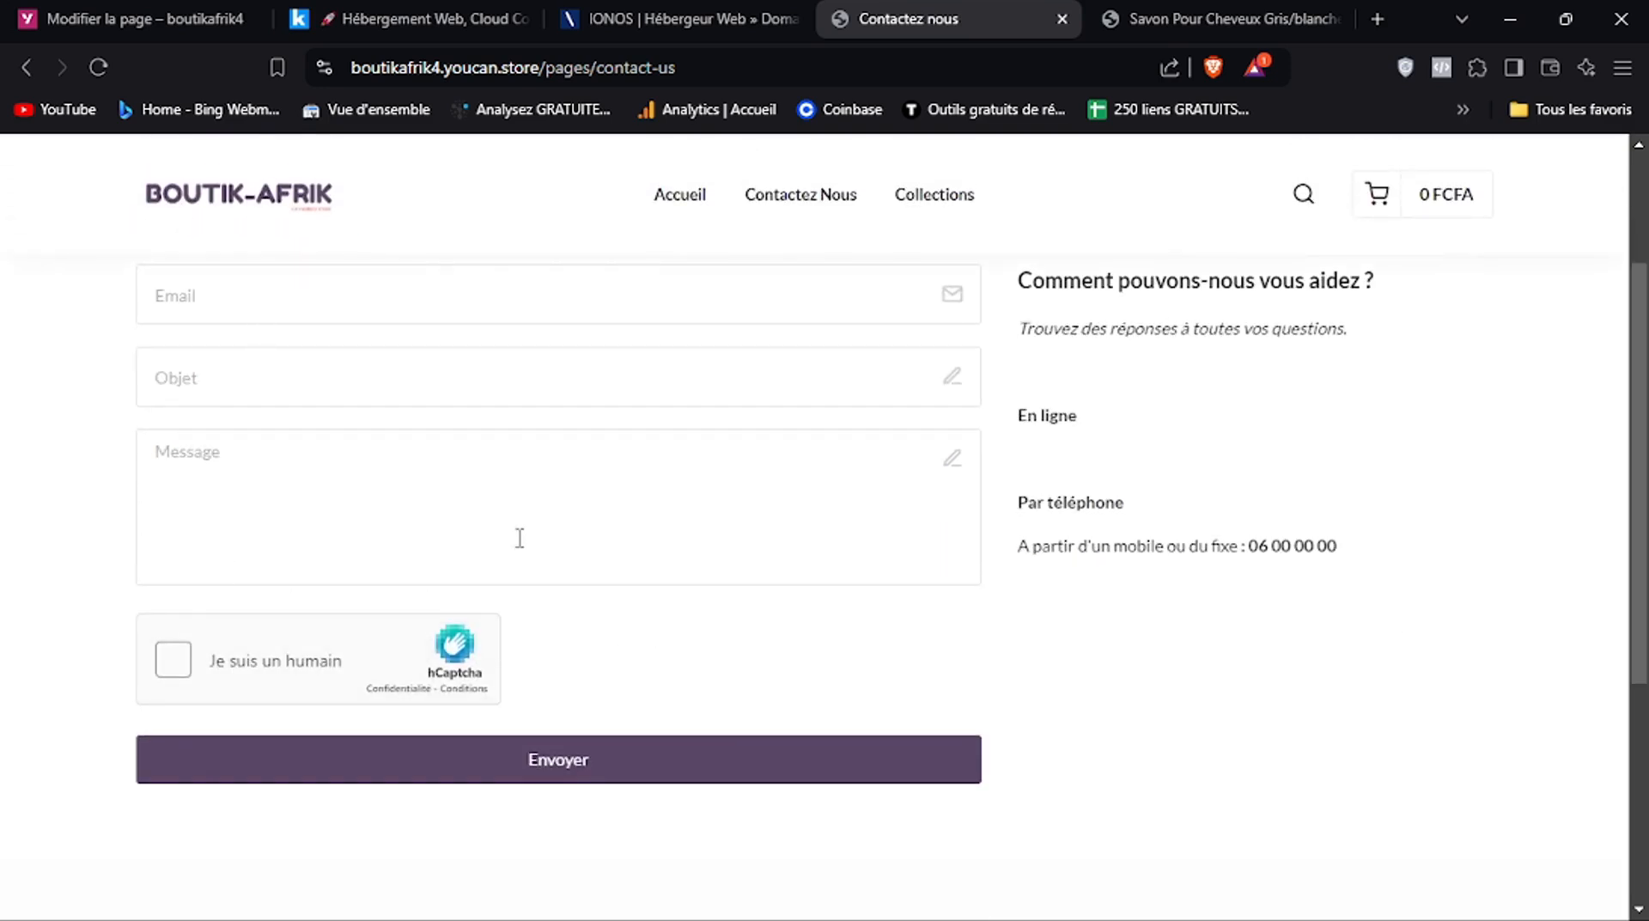
Look through the remaining settings of the Contactez nous page down to Cloaking, and return to the list of pages
left_click(148, 7)
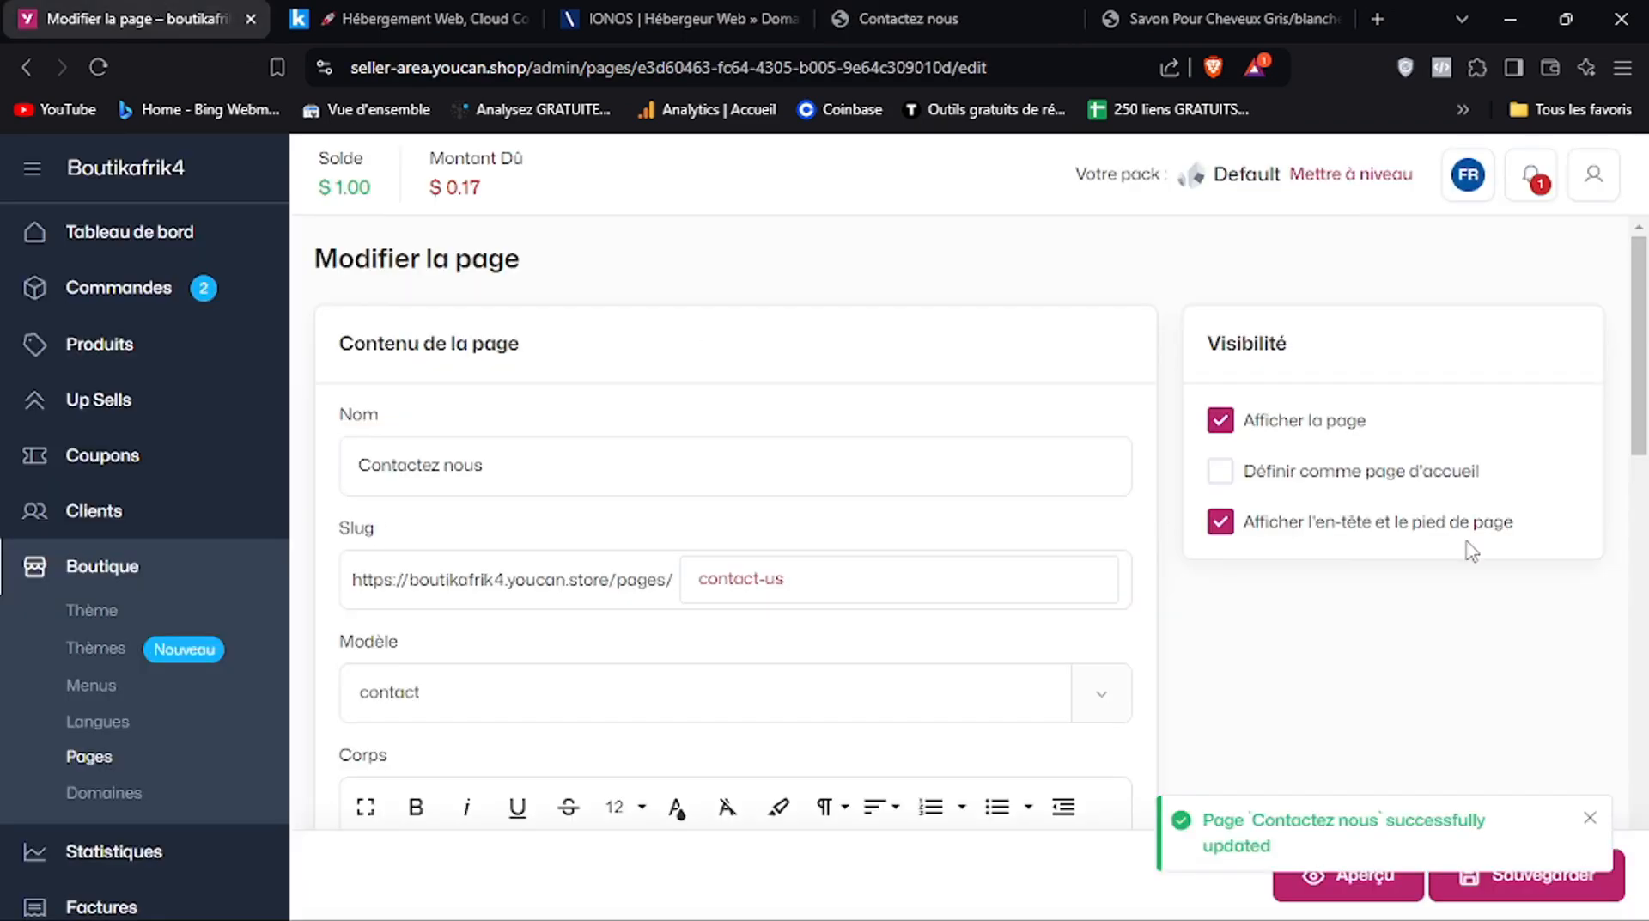
left_click_drag(1640, 378, 1636, 821)
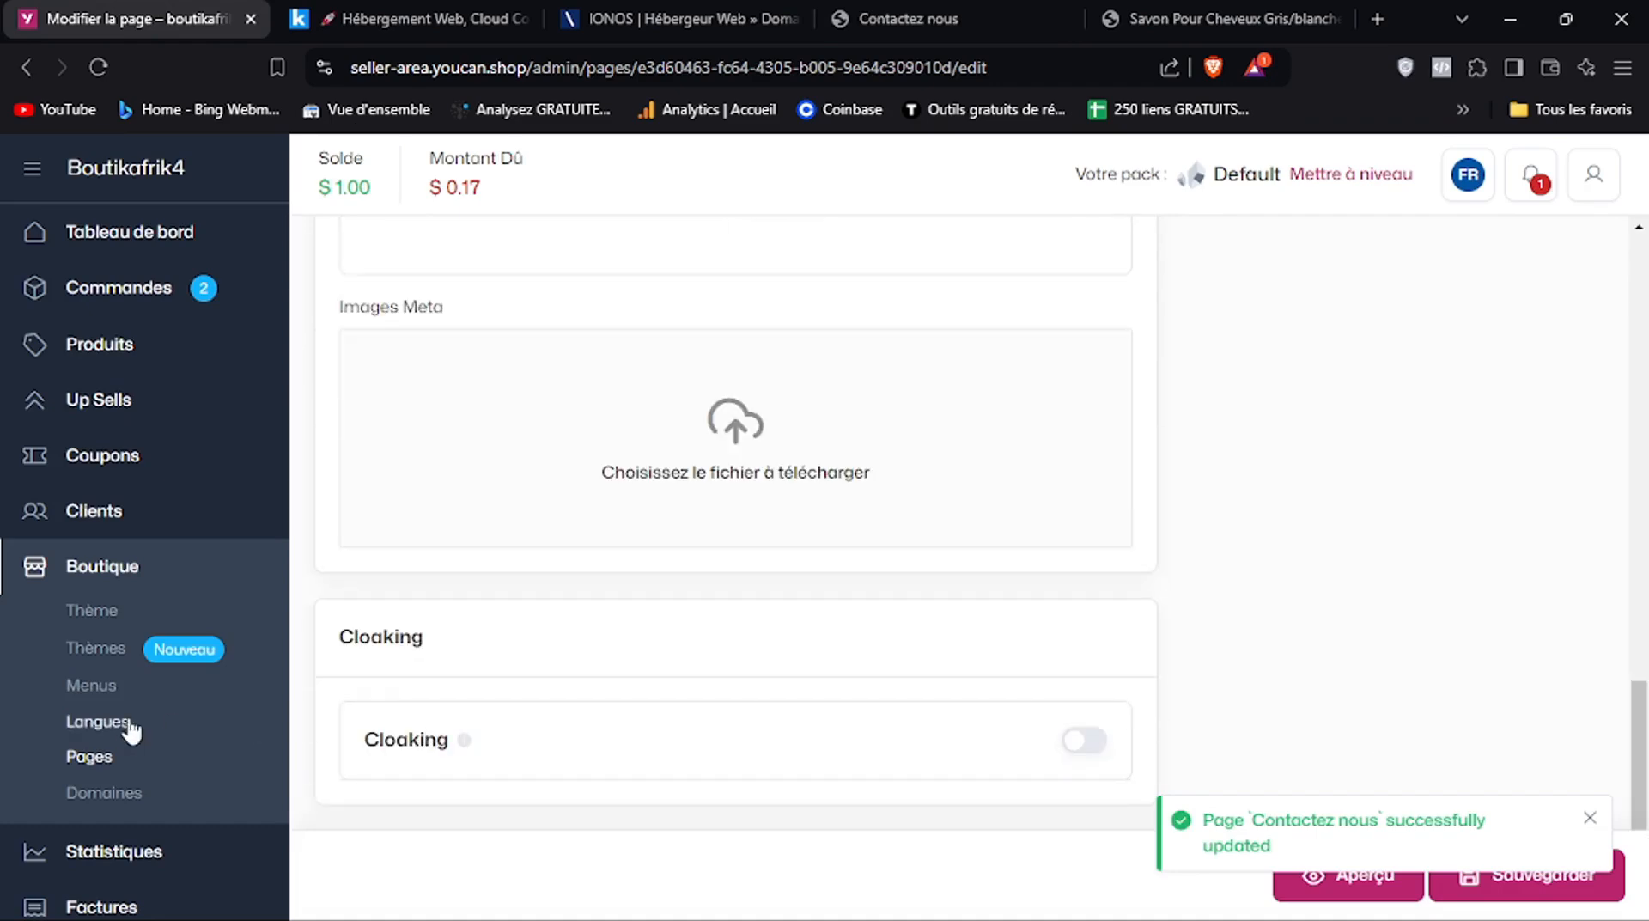
left_click(86, 756)
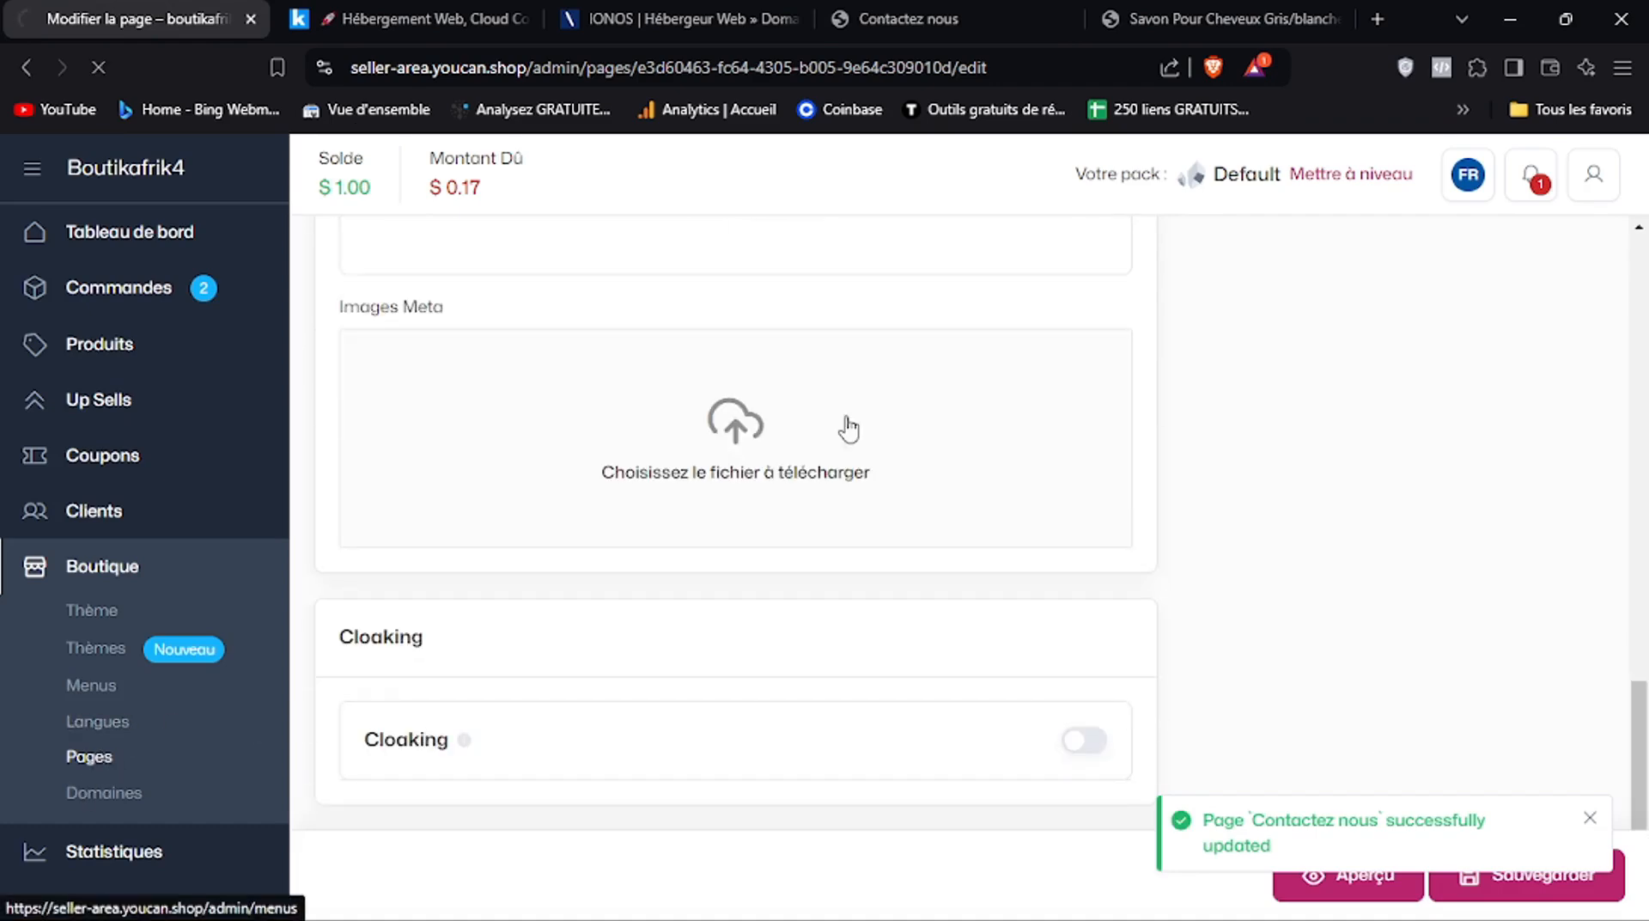
scroll(607, 391, "down", 2)
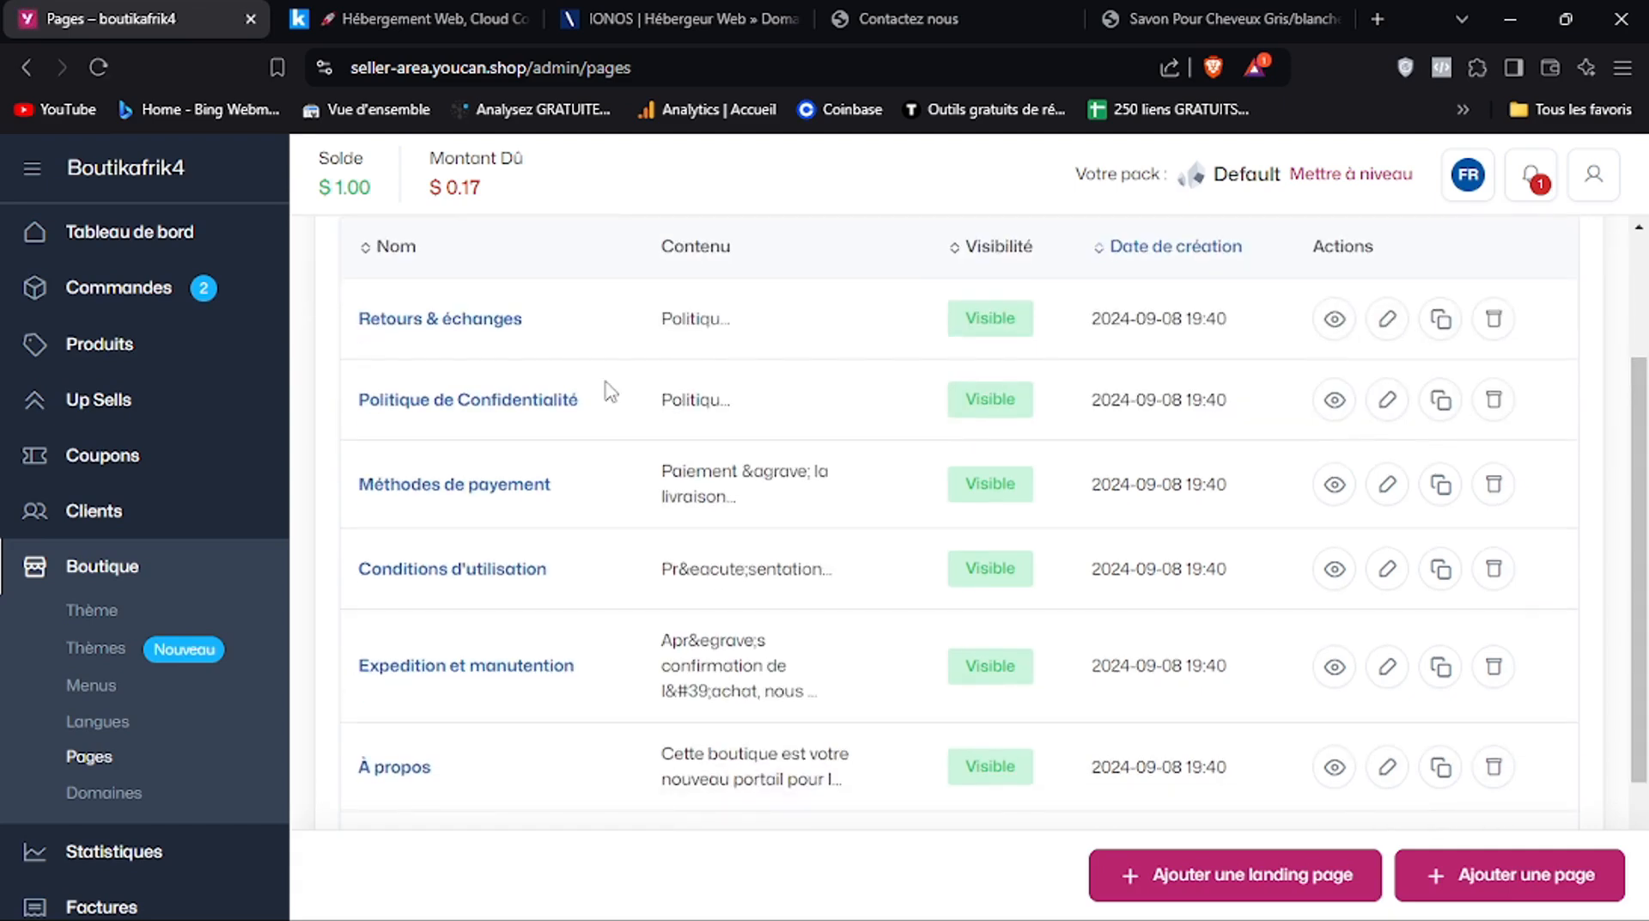
Check the footer links on the storefront, view the Conditions d'utilisation page and go back to the contact page
left_click(908, 18)
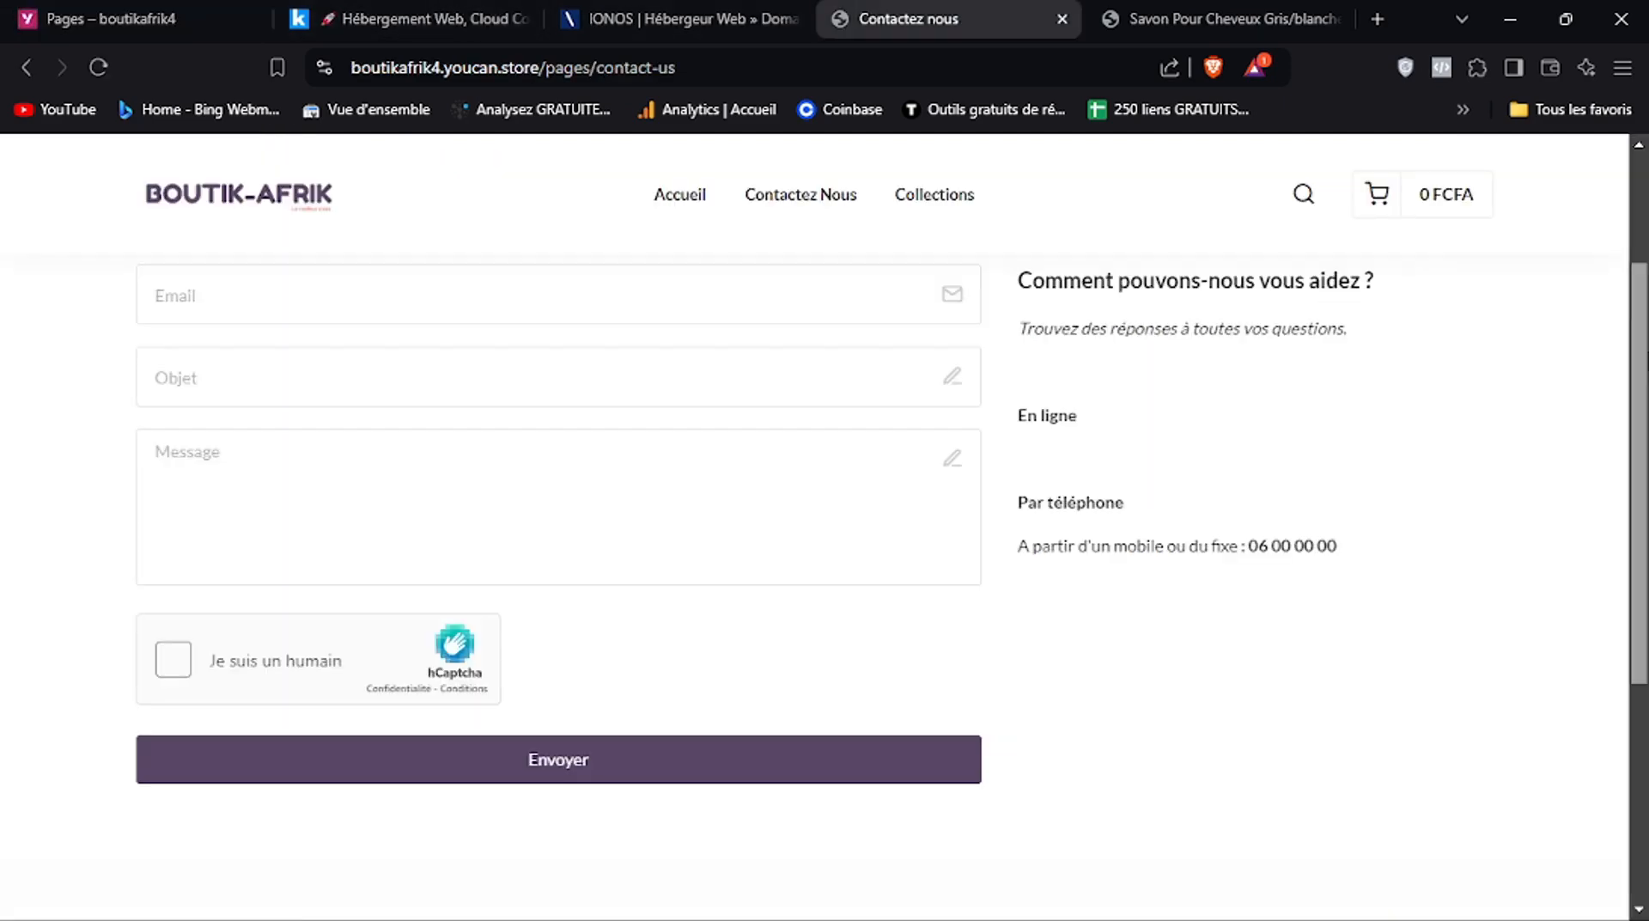
scroll(426, 647, "down", 5)
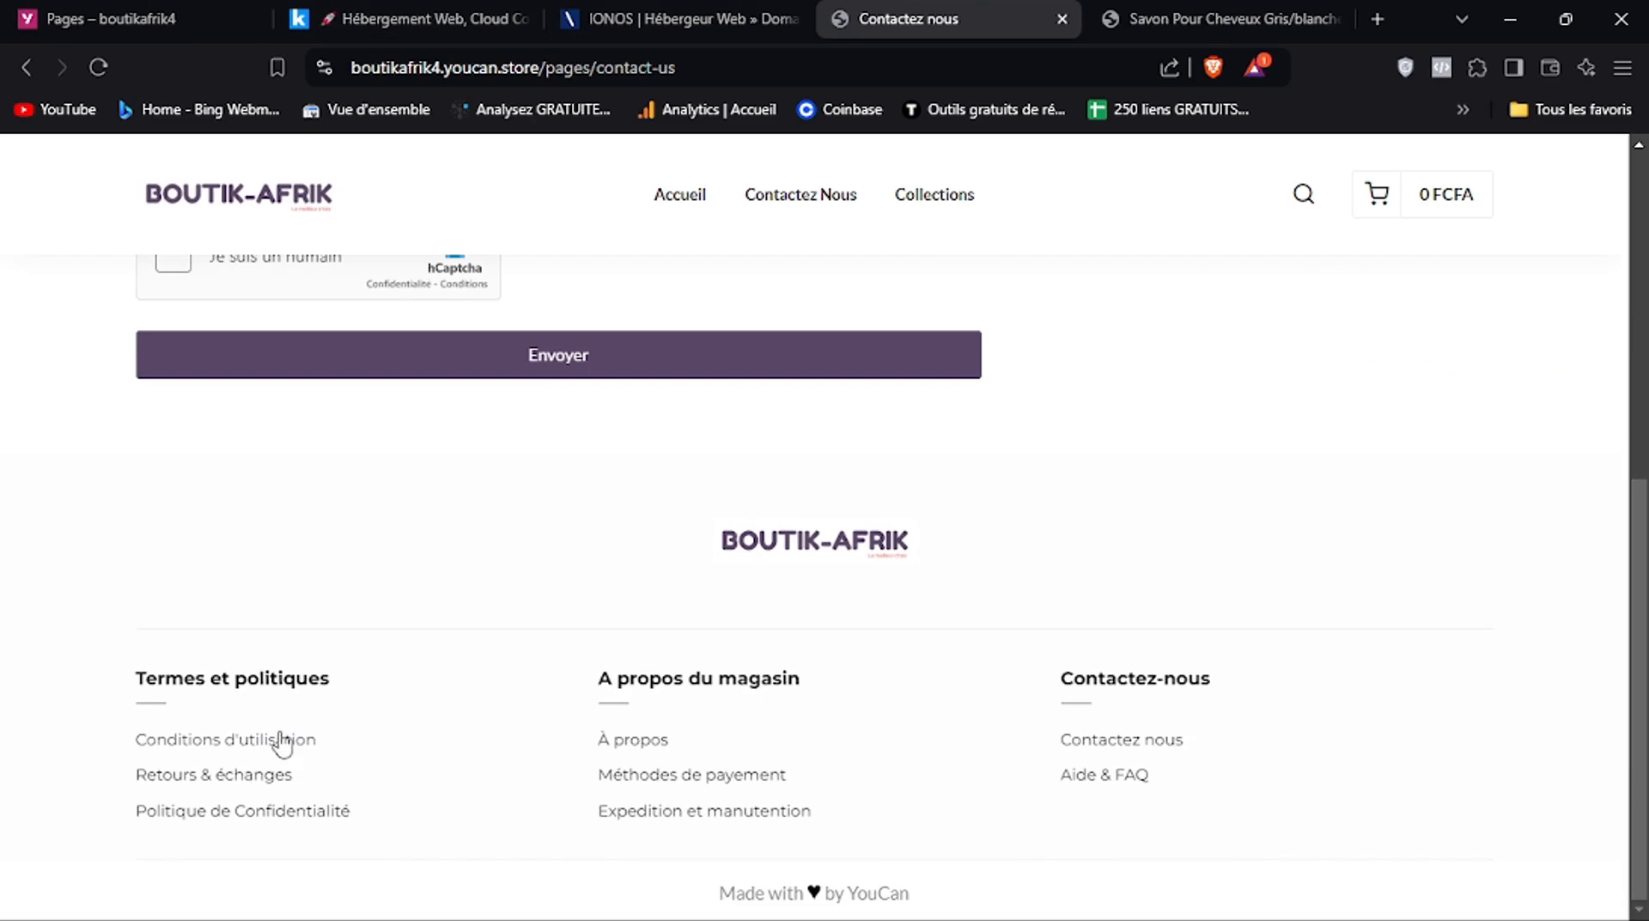
left_click(281, 741)
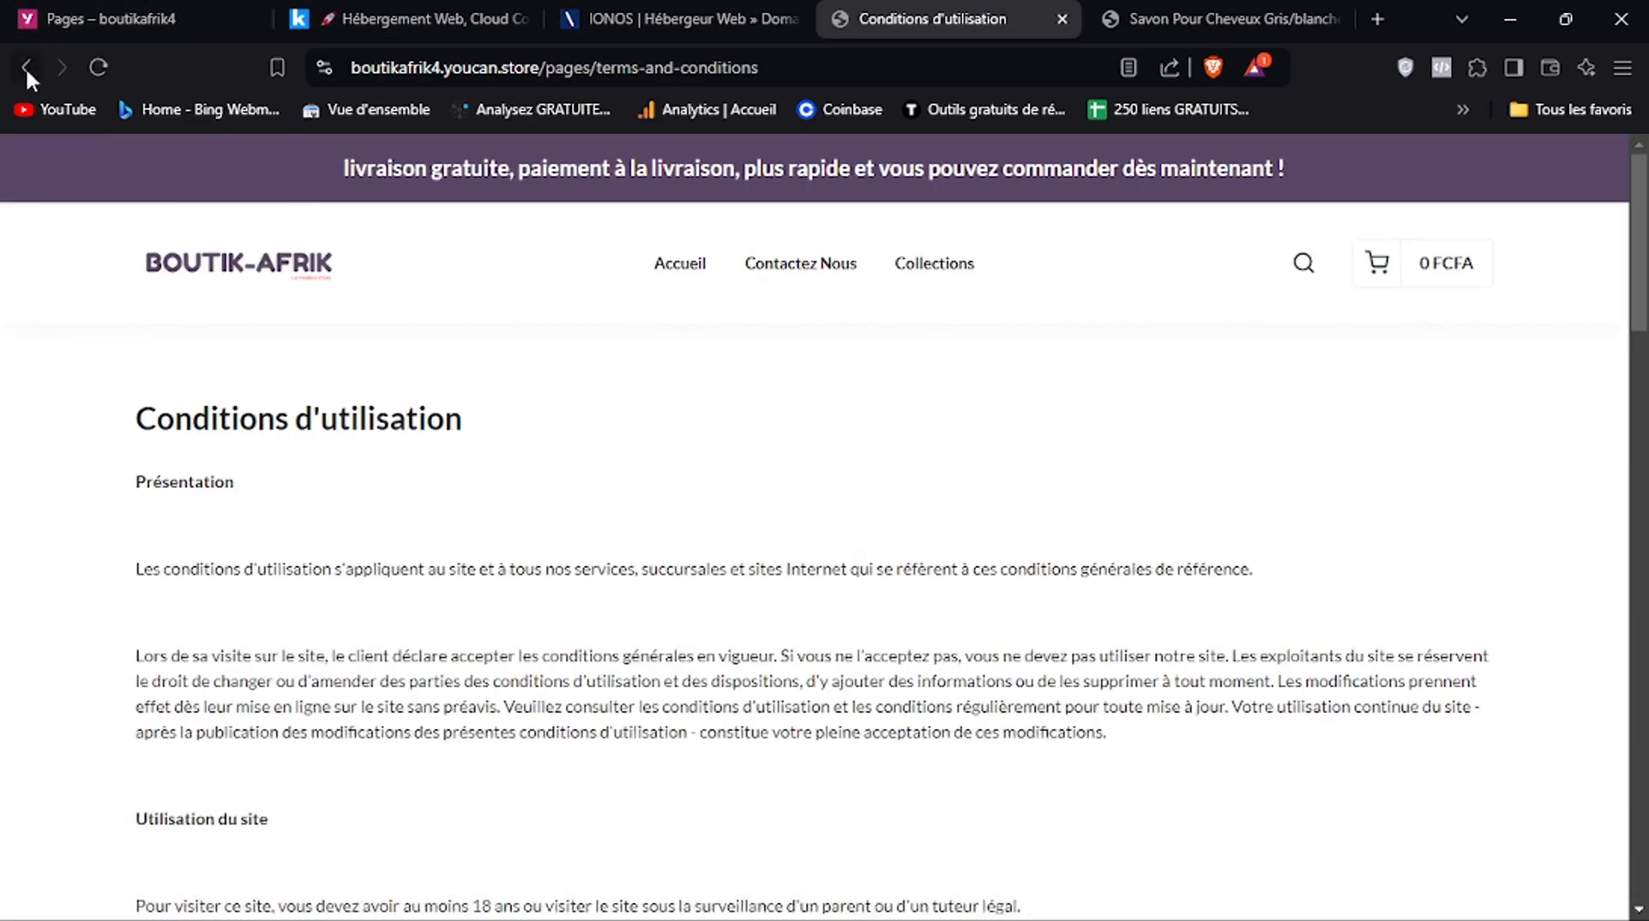
left_click(26, 69)
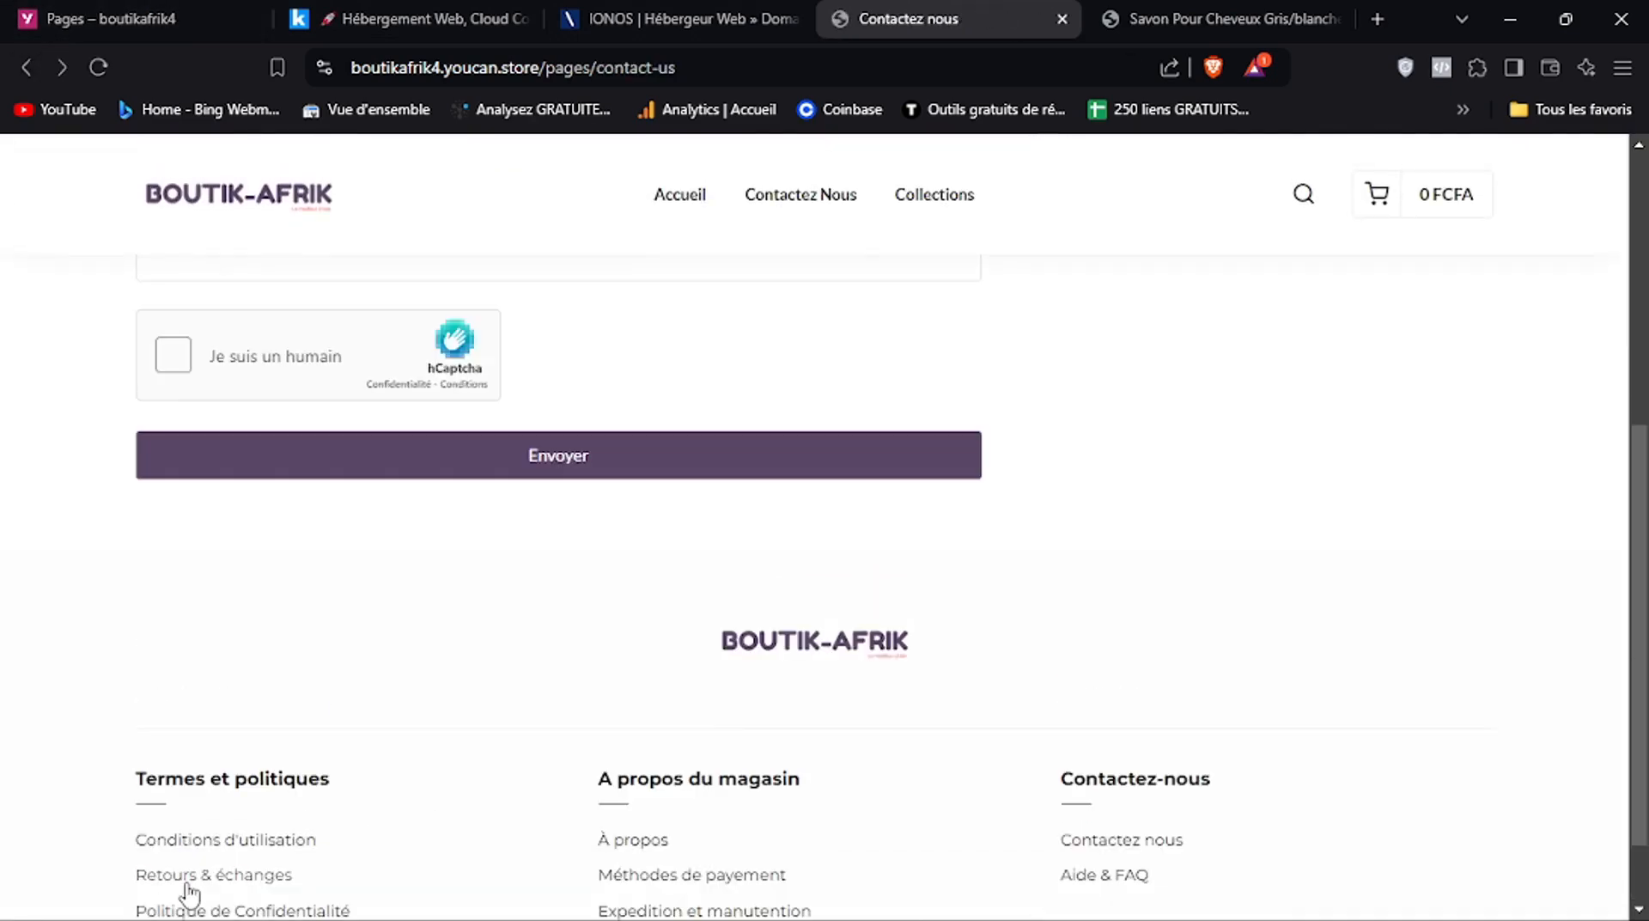
Open the store's menus in the seller area and compare their links with the storefront's header and footer navigation
left_click(147, 13)
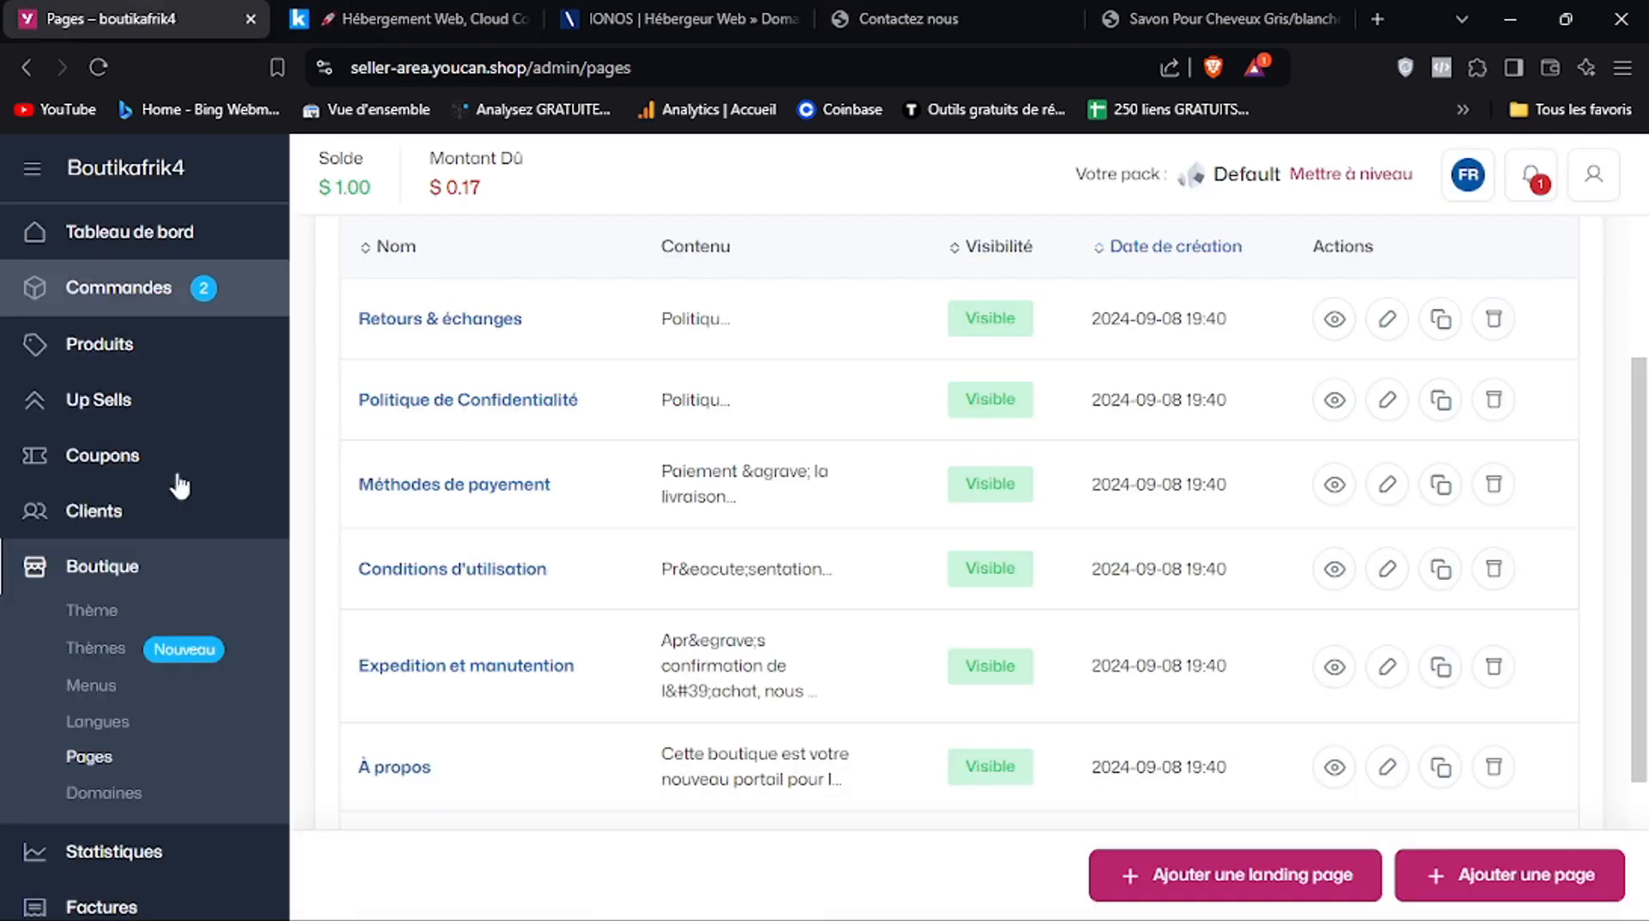
left_click(103, 688)
left_click(675, 18)
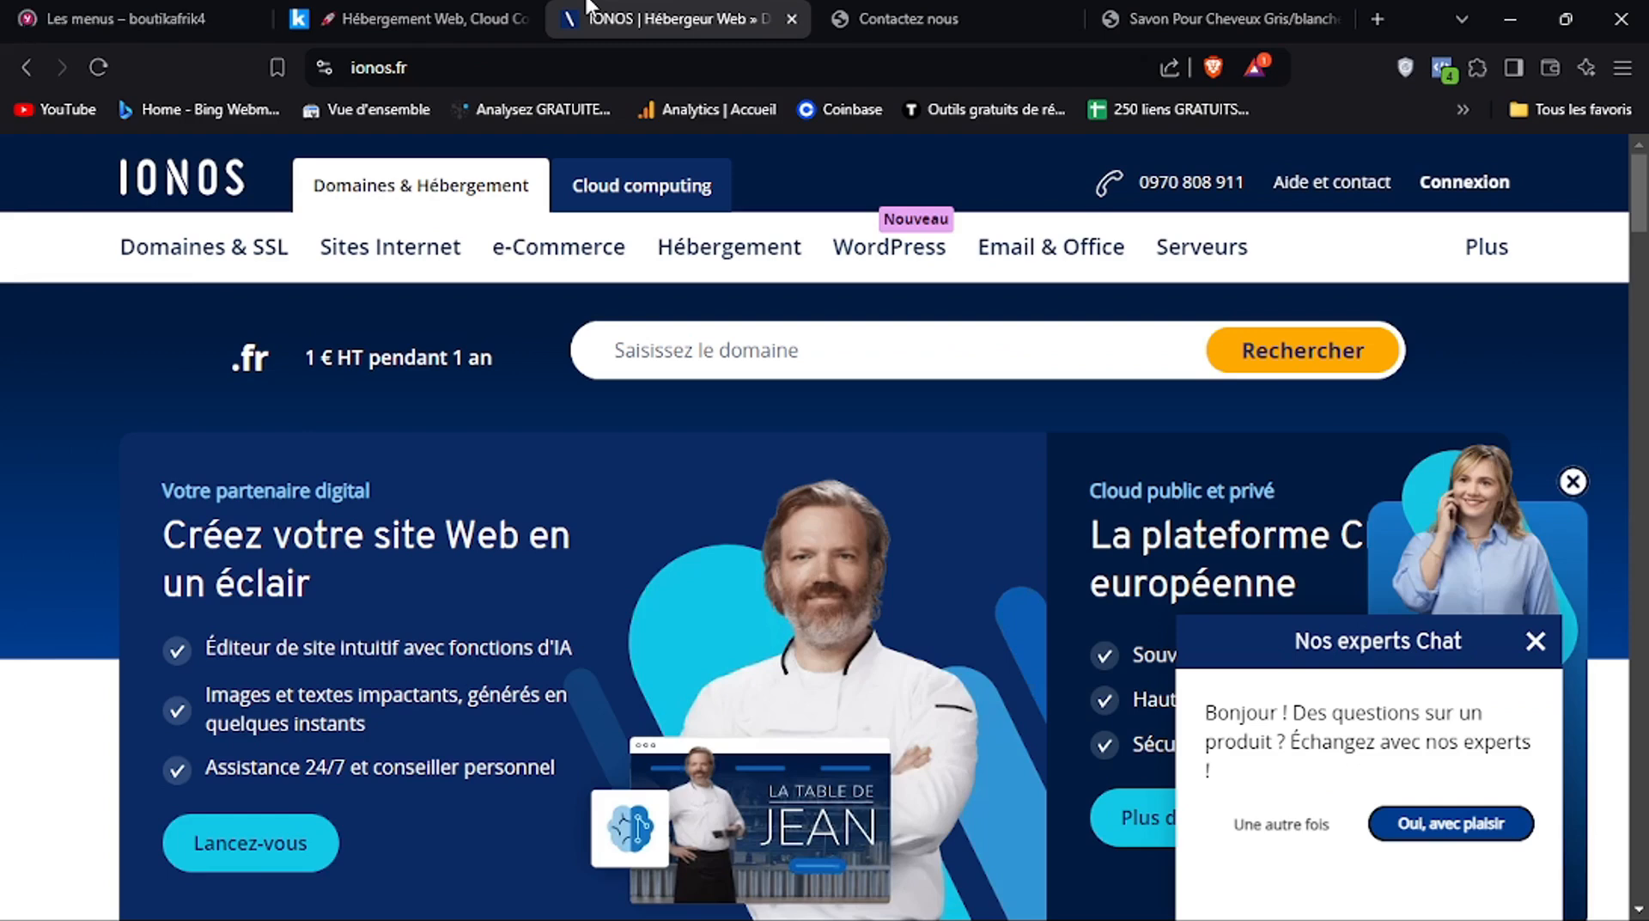
left_click(838, 10)
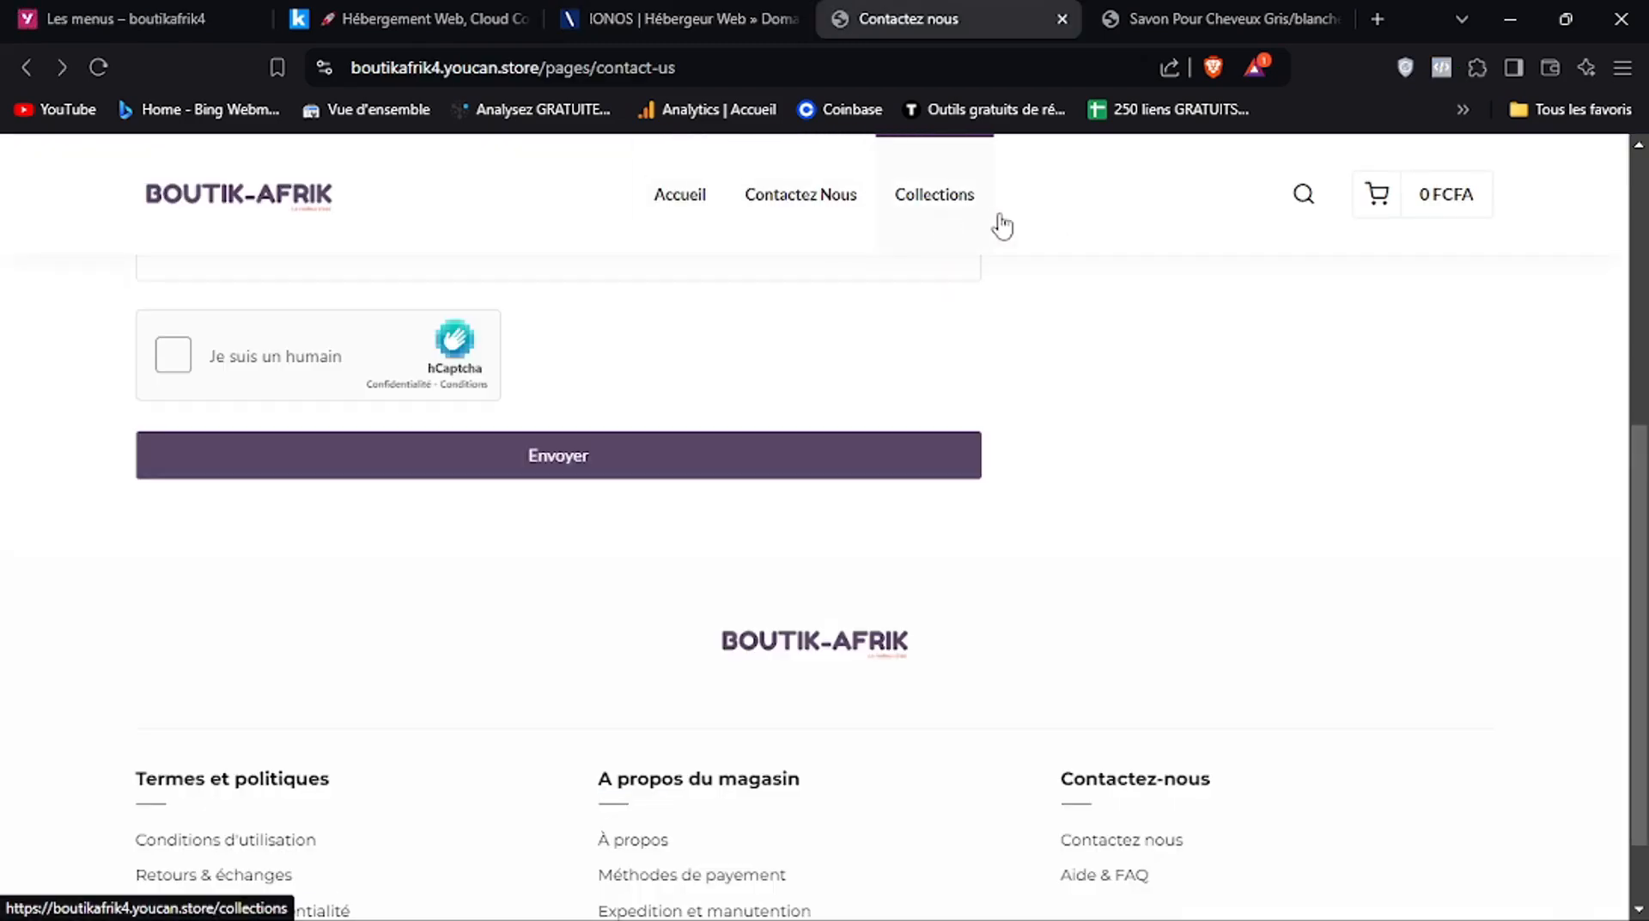
left_click(112, 10)
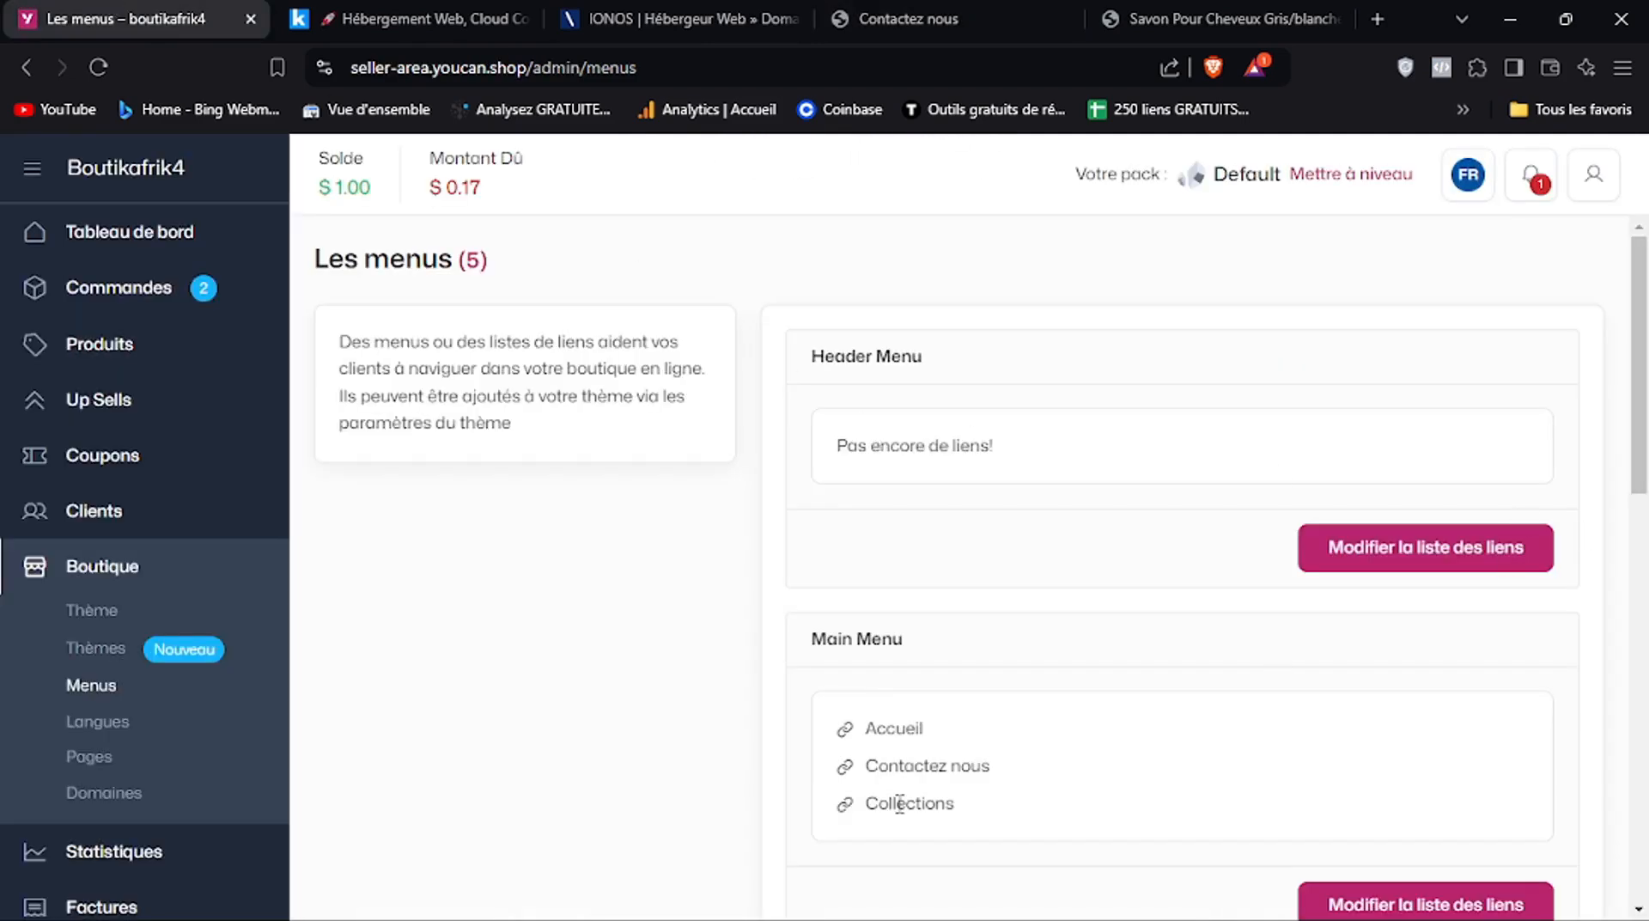
left_click(1645, 674)
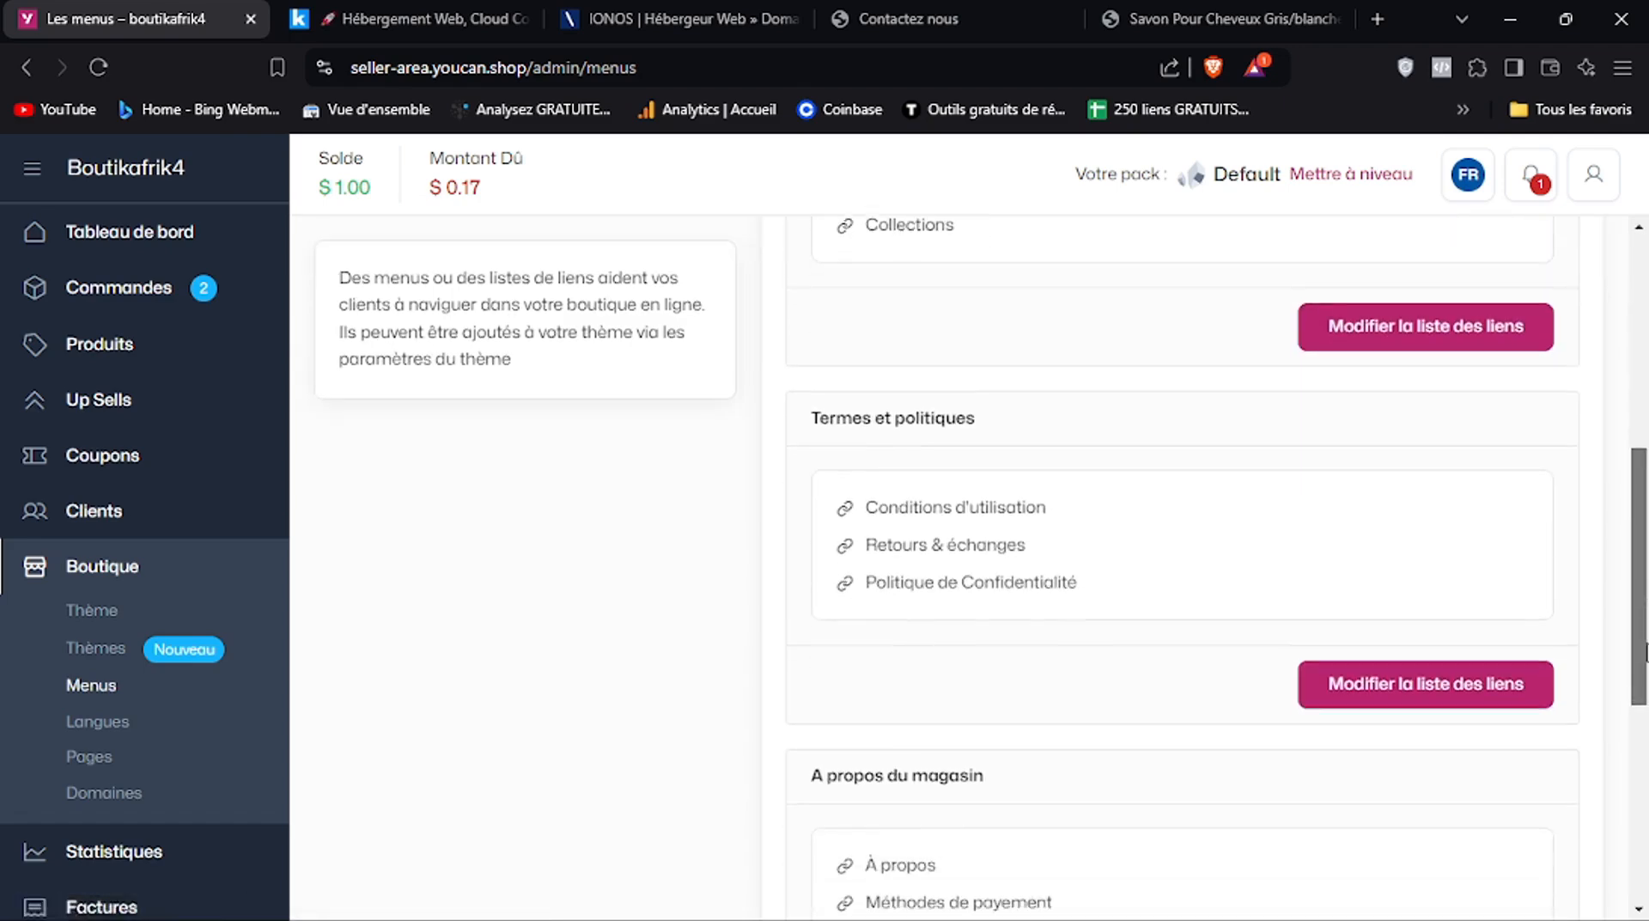
left_click_drag(1645, 675, 1645, 735)
scroll(1450, 842, "up", 10)
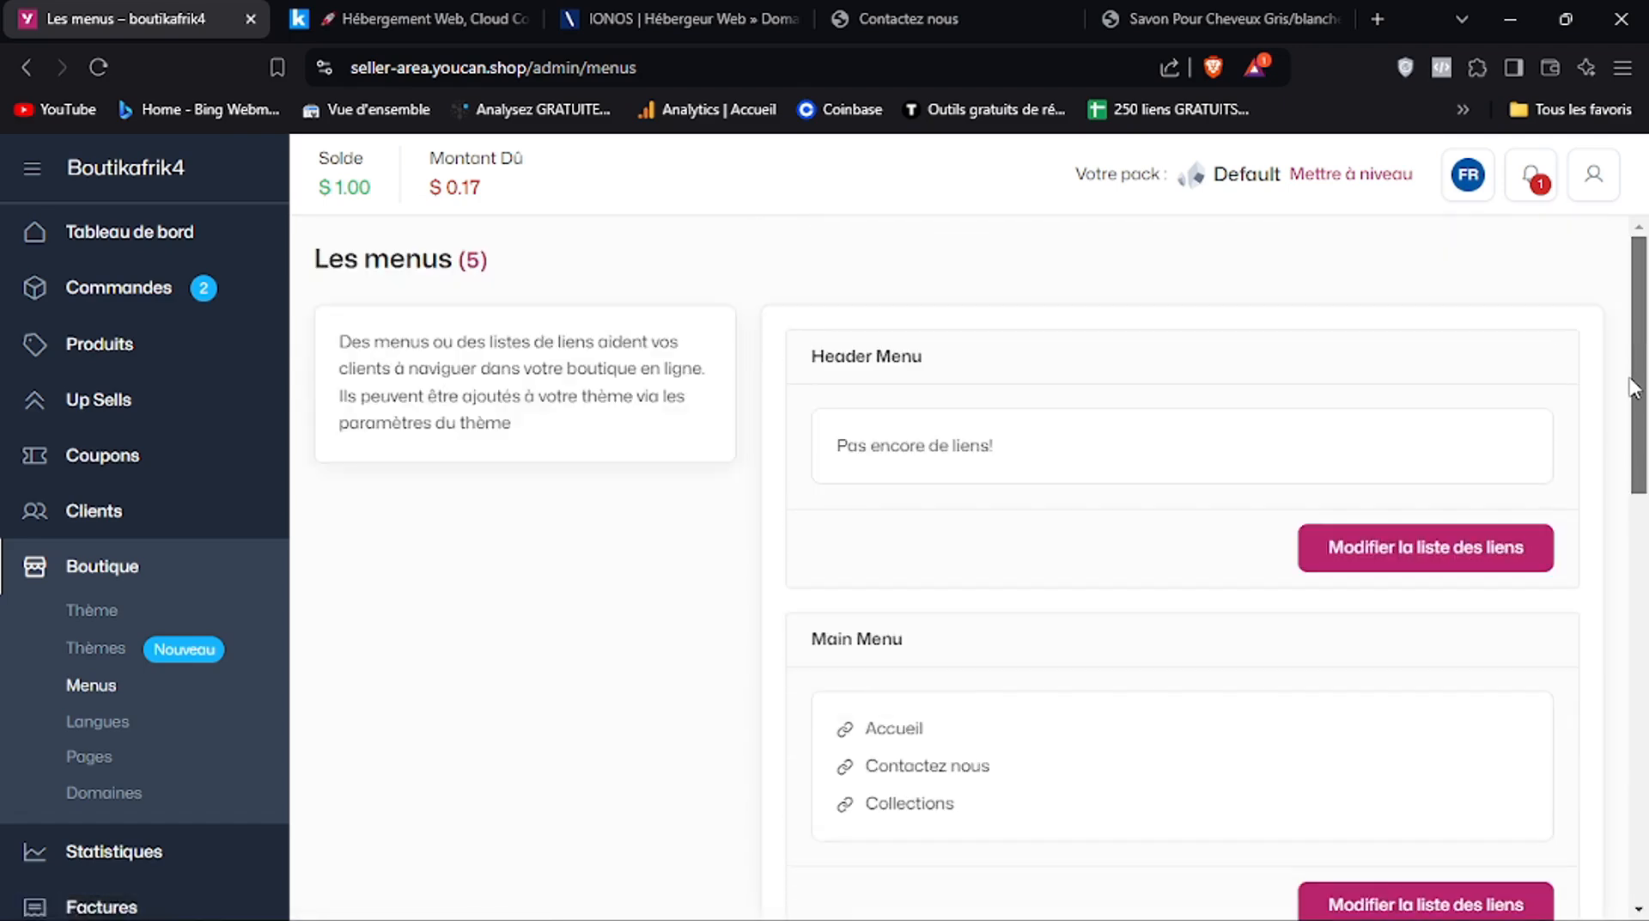
scroll(1450, 842, "down", 1)
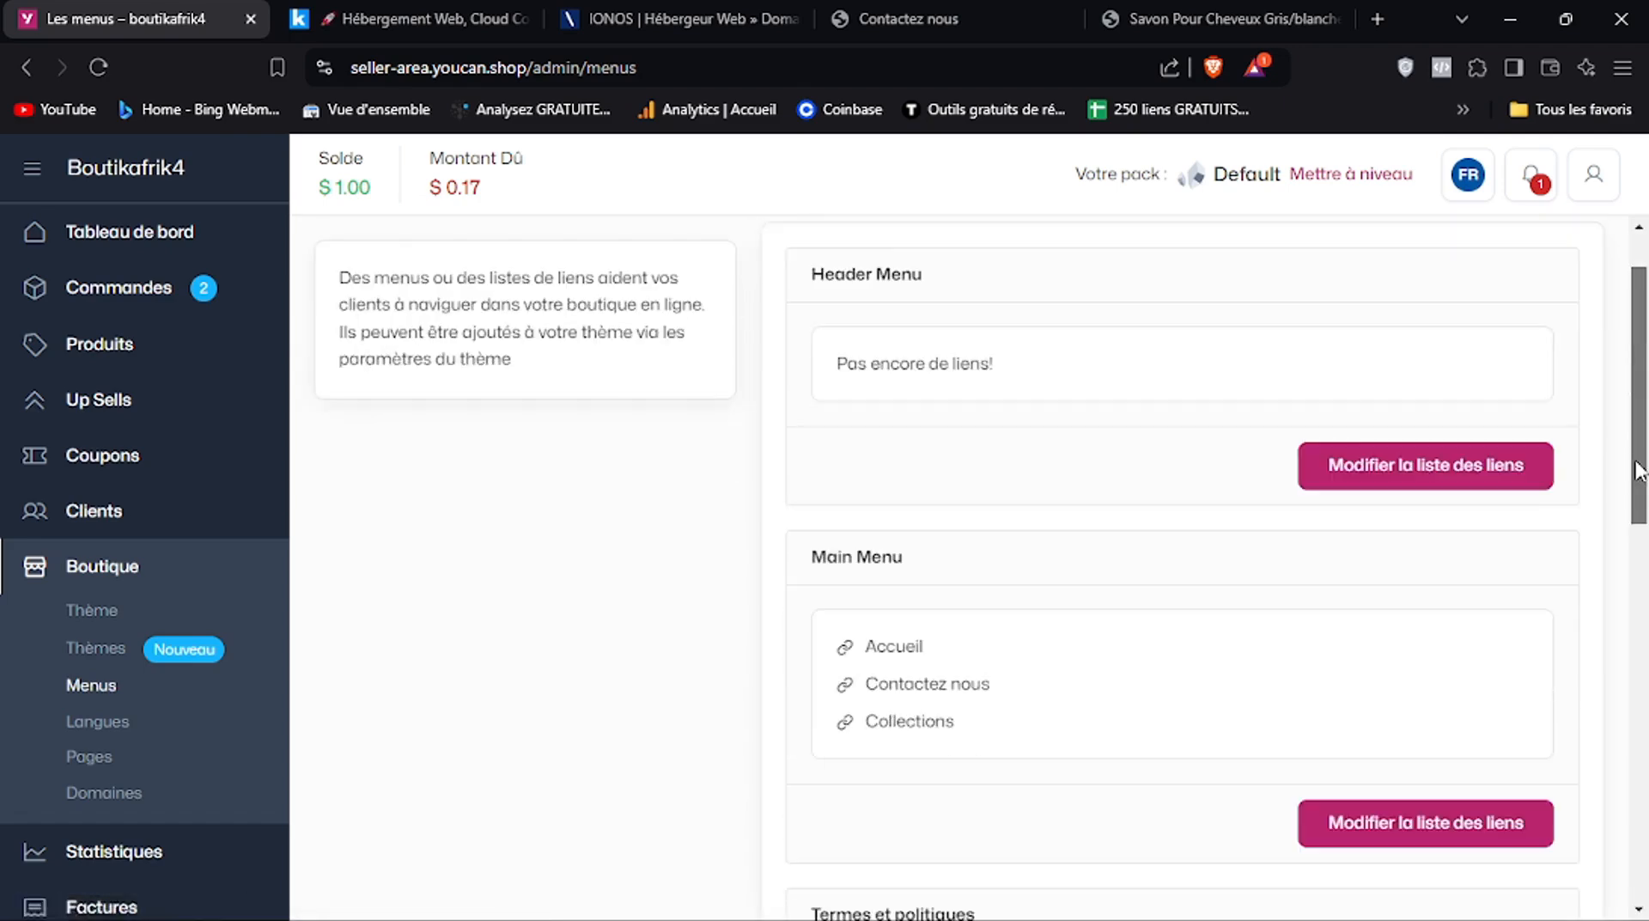
Move the Collections link above Contactez nous in the Main Menu, save the menu and switch to the storefront
left_click(1433, 826)
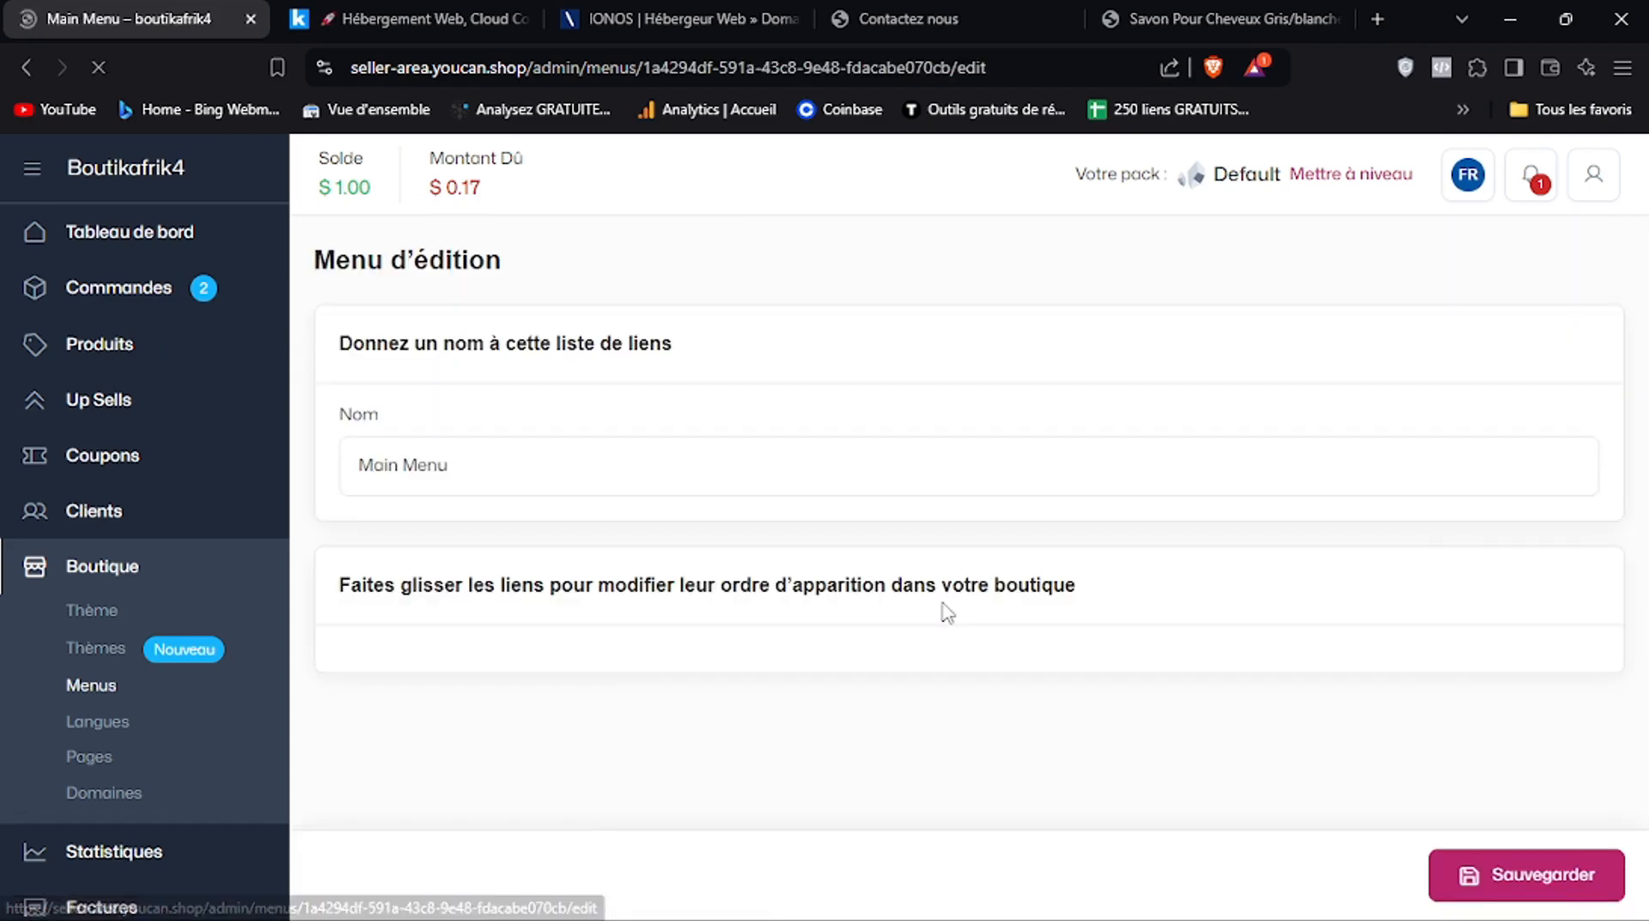
scroll(1185, 619, "down", 2)
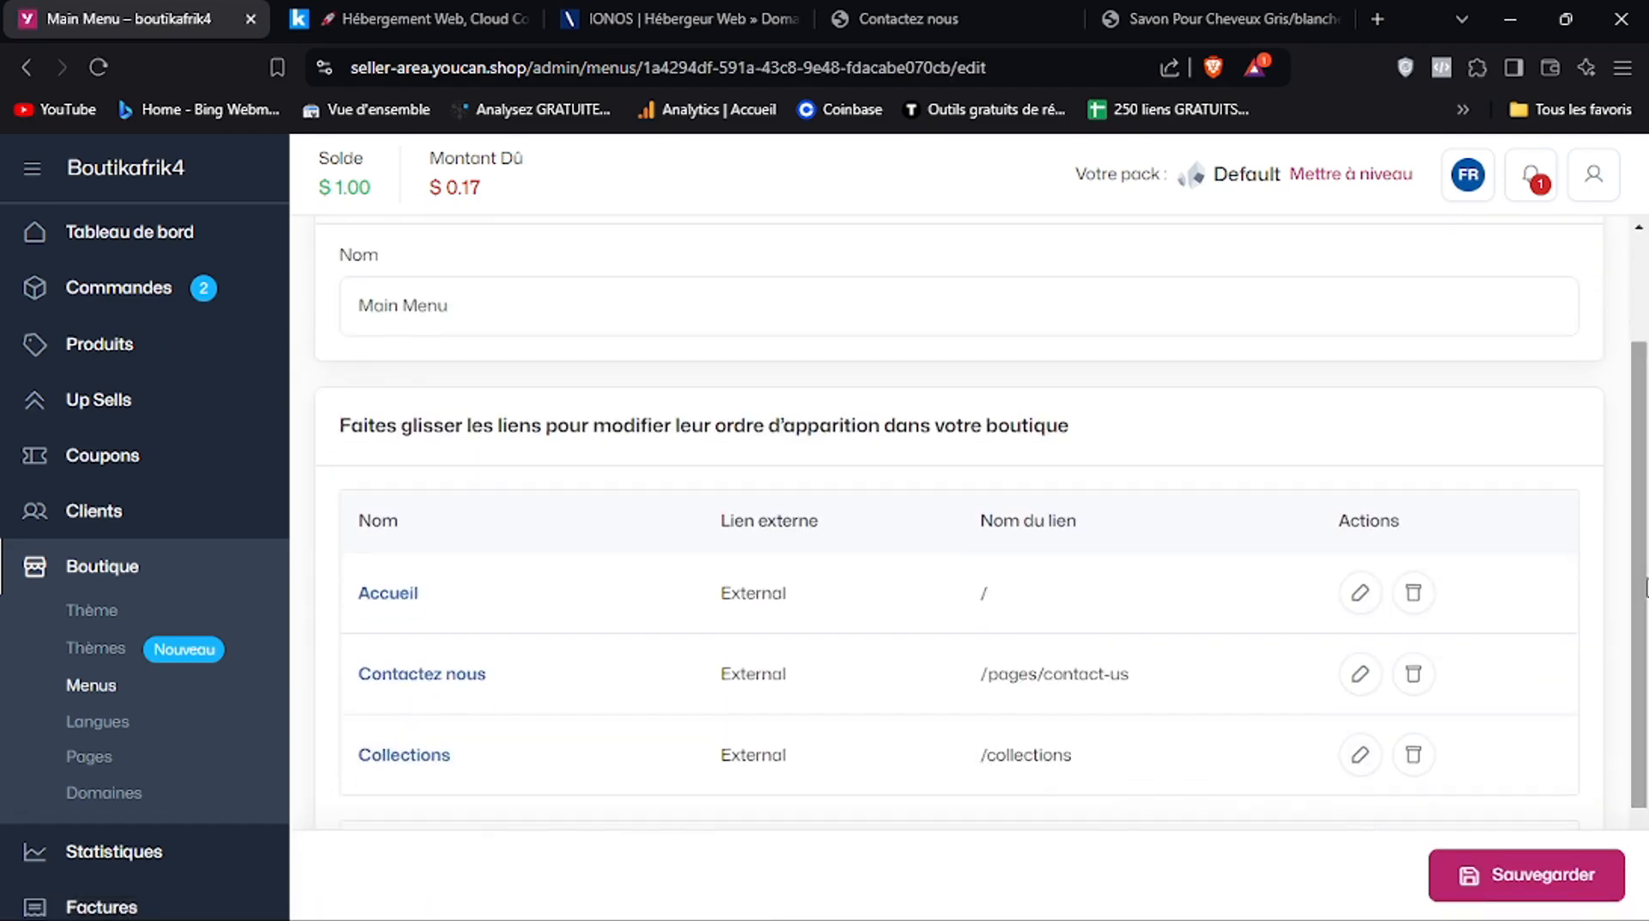
left_click_drag(553, 763, 544, 664)
left_click(1462, 866)
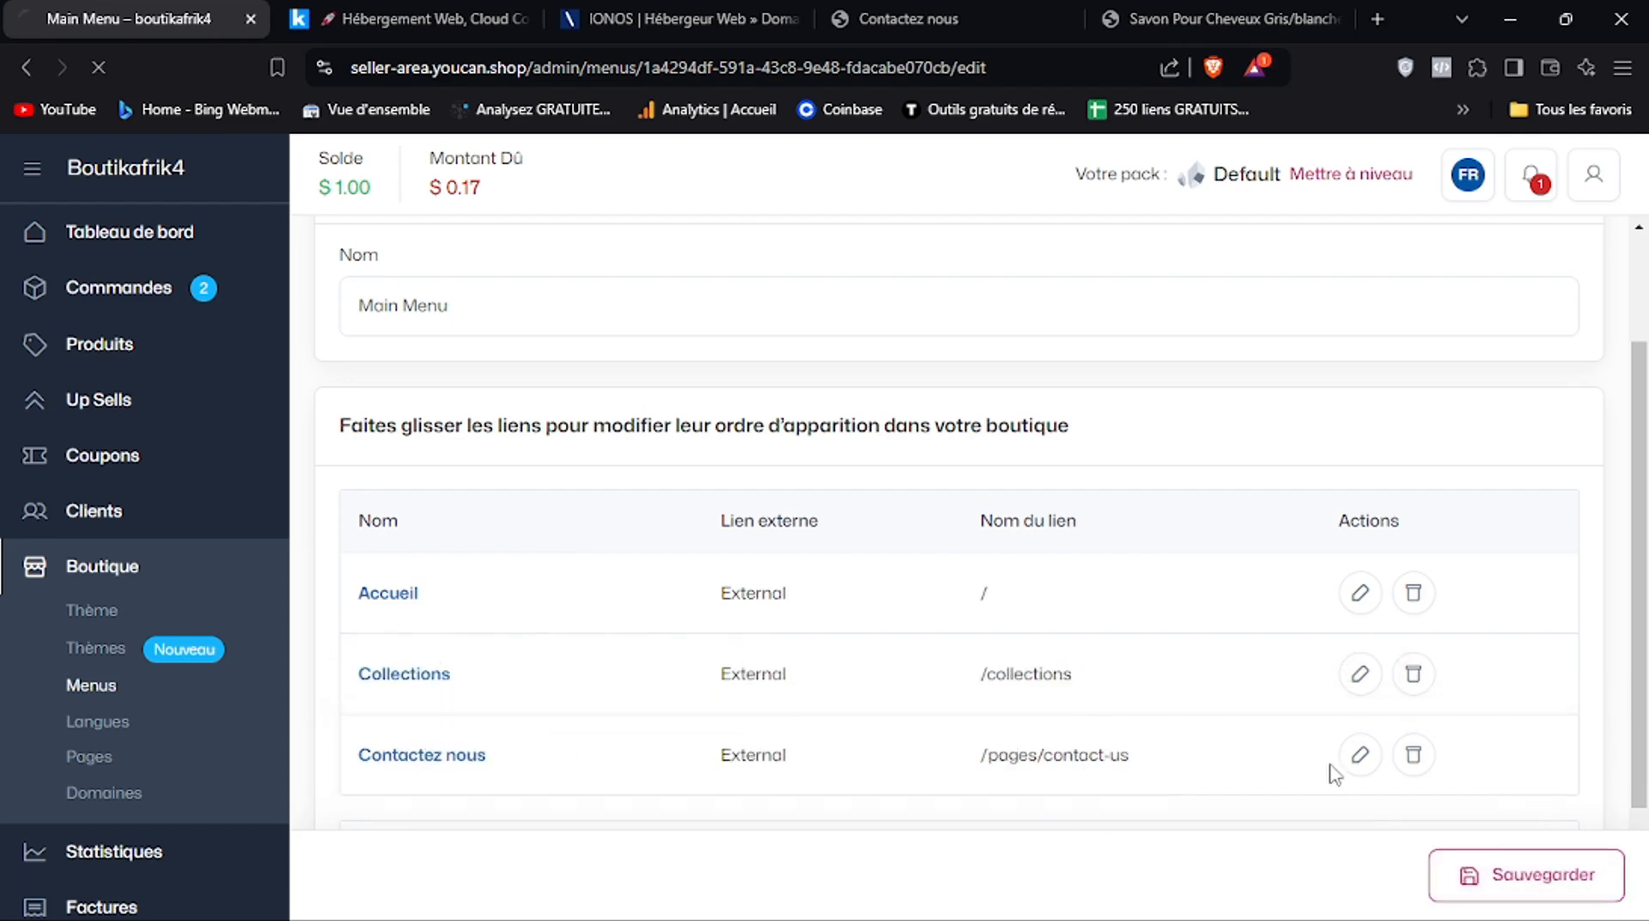
left_click(902, 19)
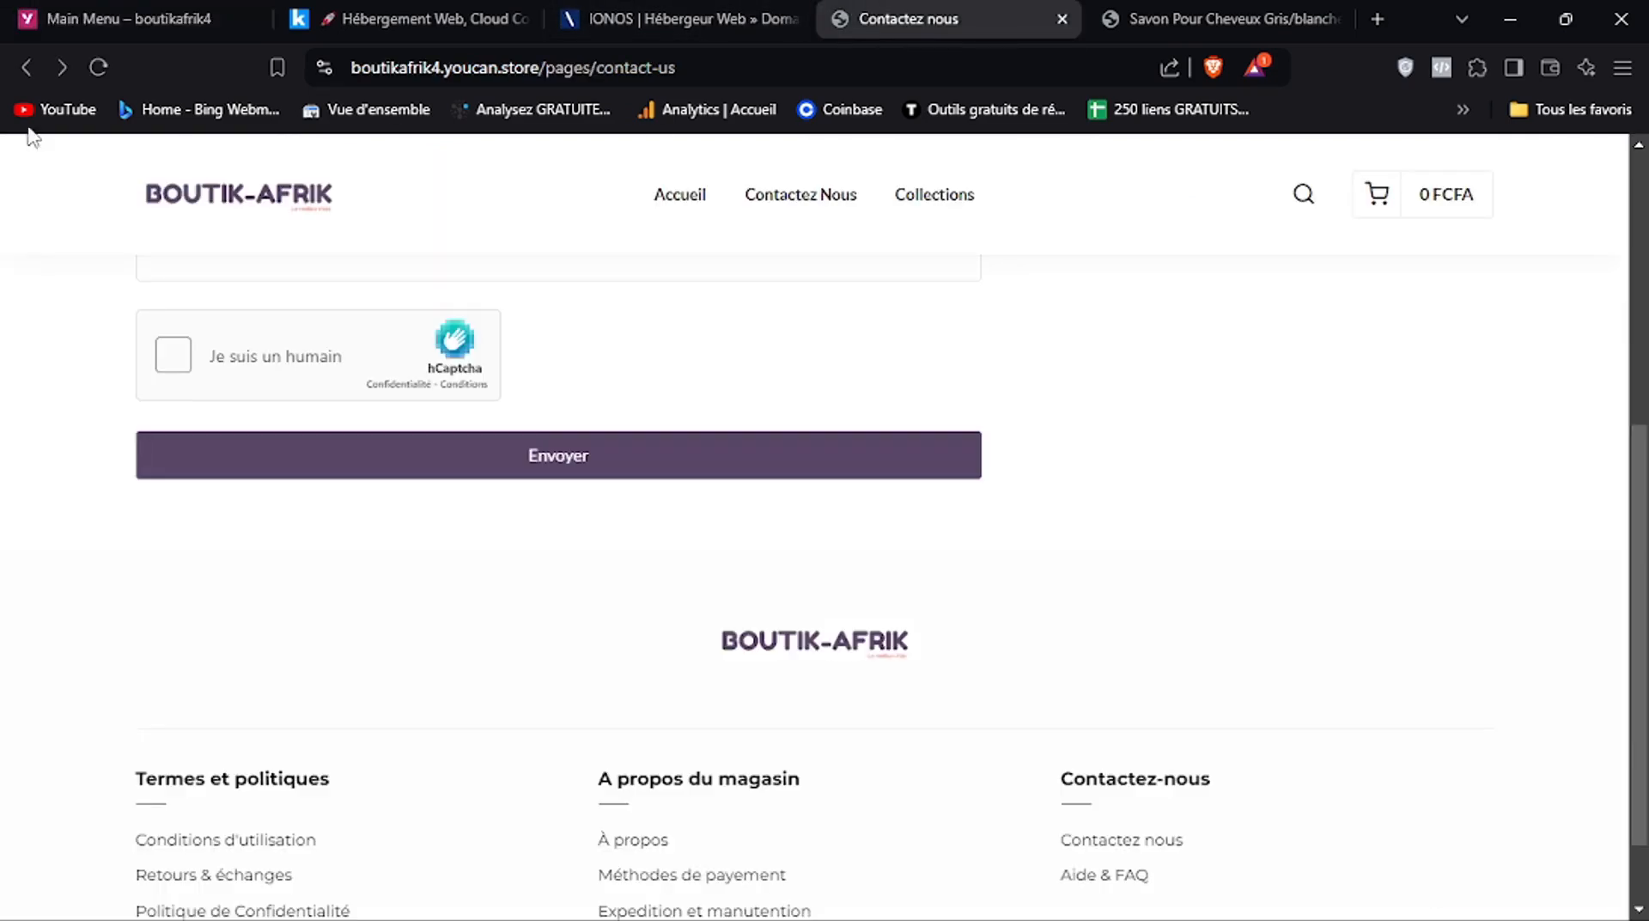
Reload the storefront to check the header menu order, and look through the home page's banner, featured products and categories
left_click(104, 67)
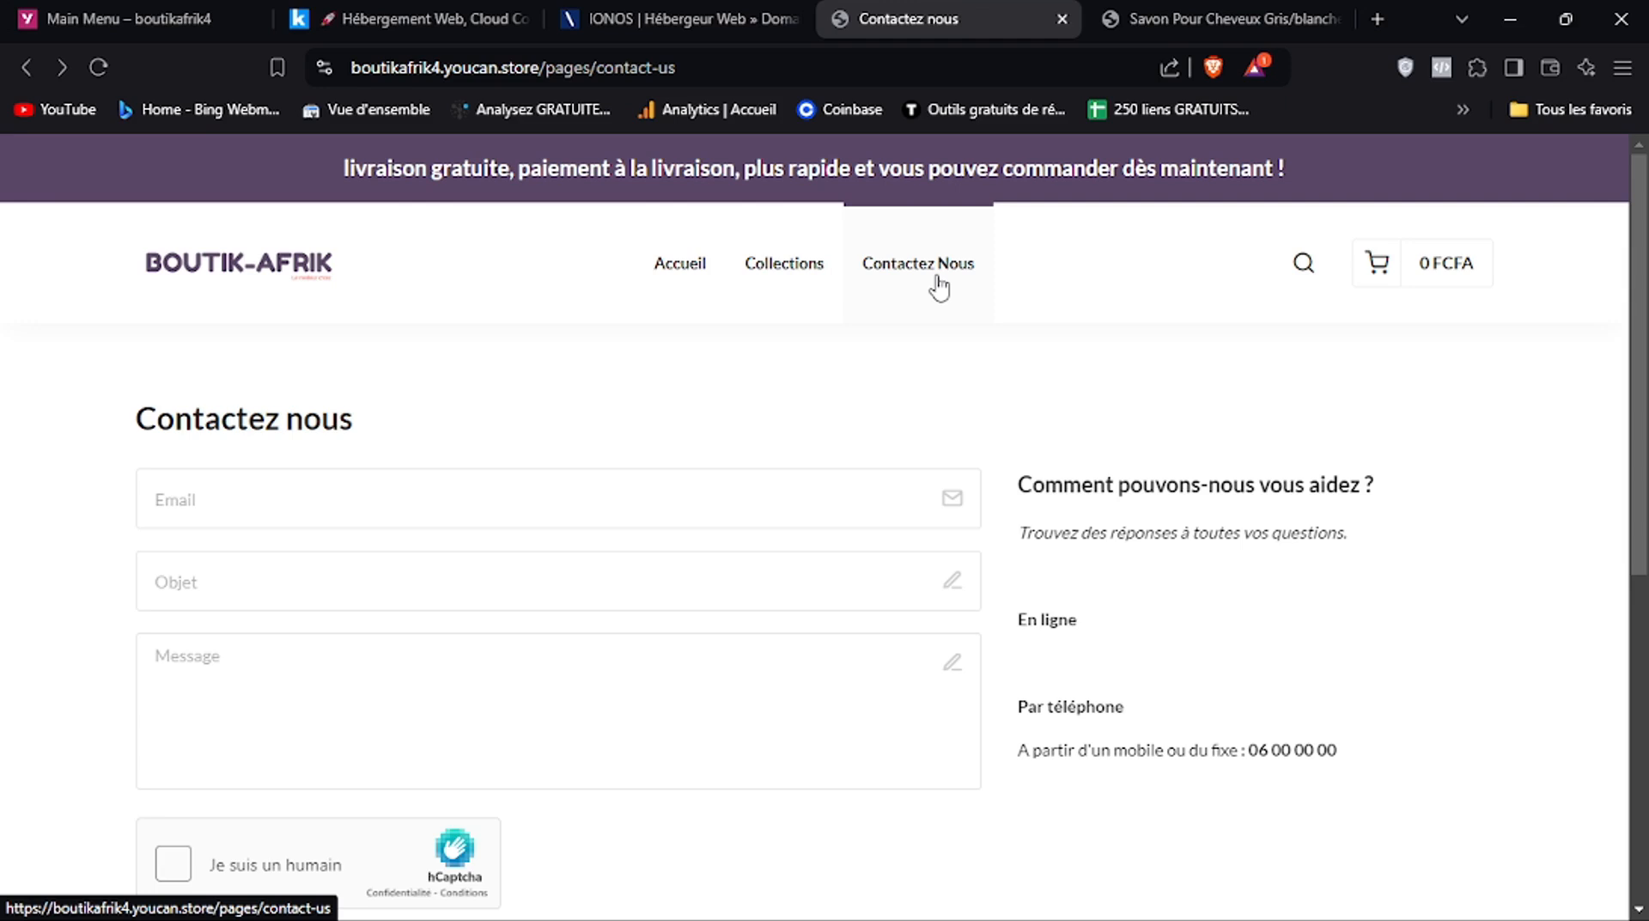
left_click(262, 273)
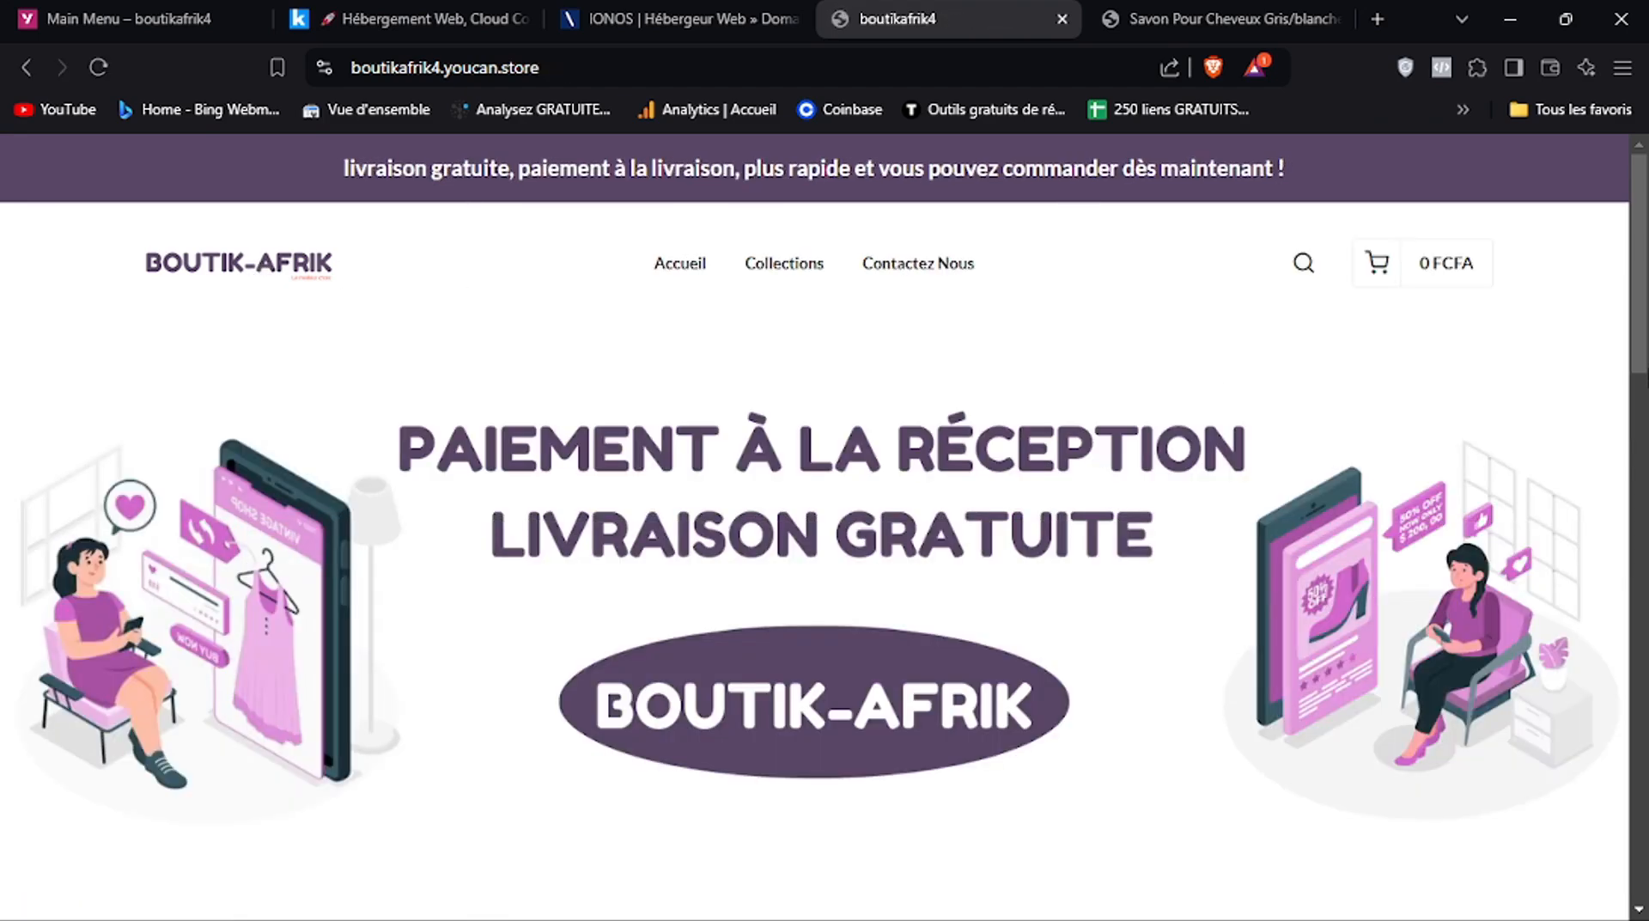
scroll(814, 524, "down", 10)
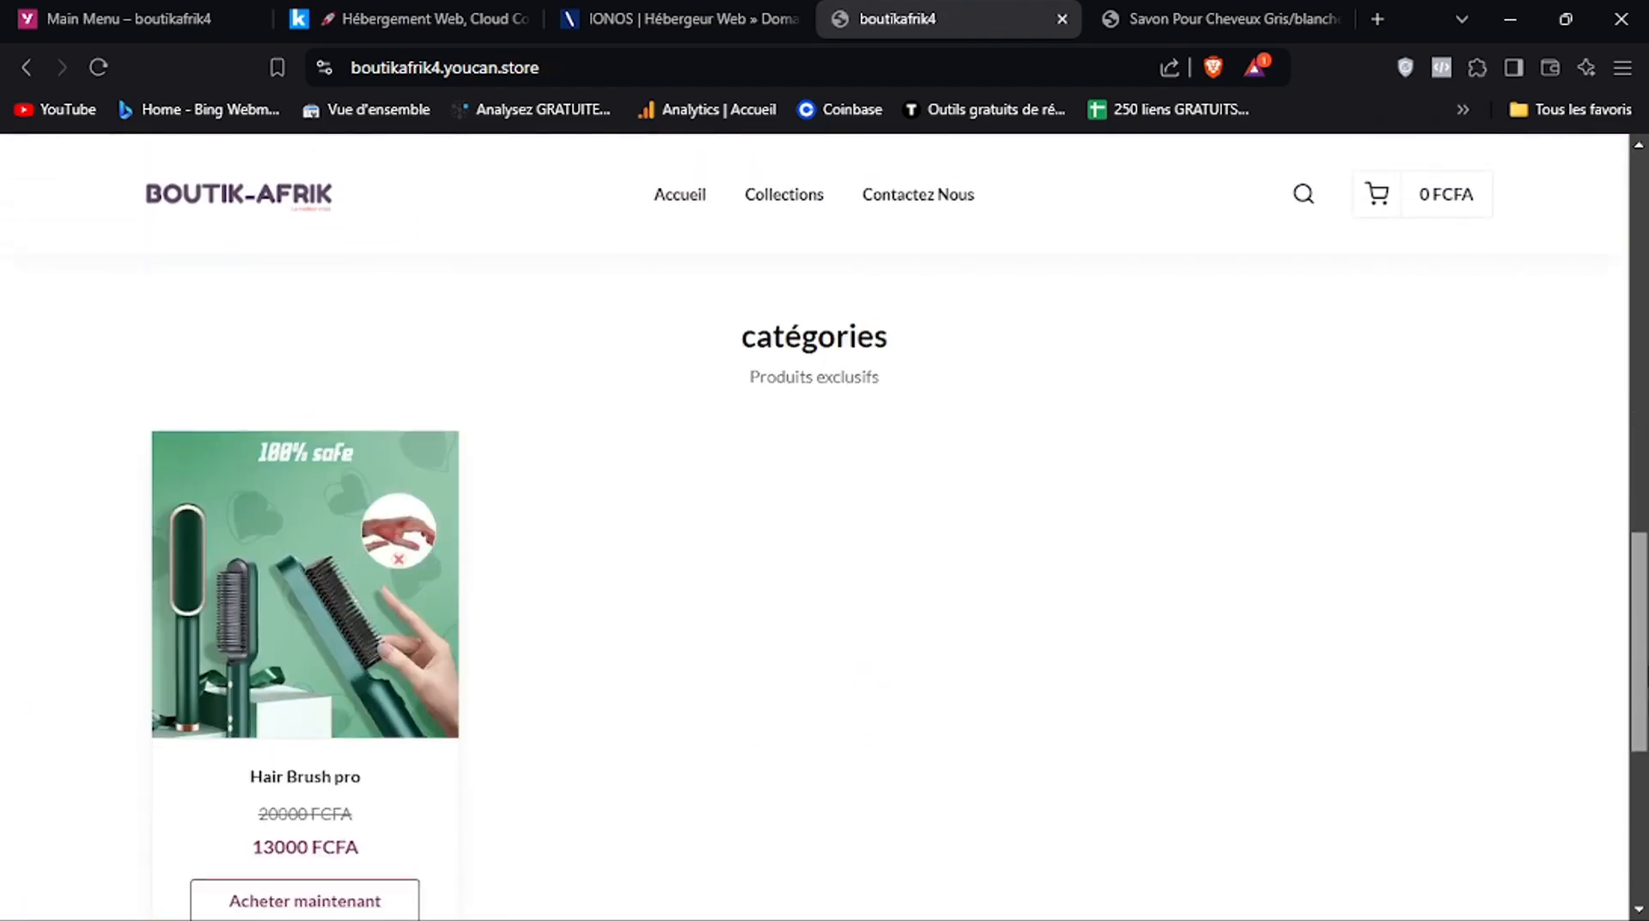
scroll(1644, 577, "up", 8)
scroll(1644, 577, "down", 5)
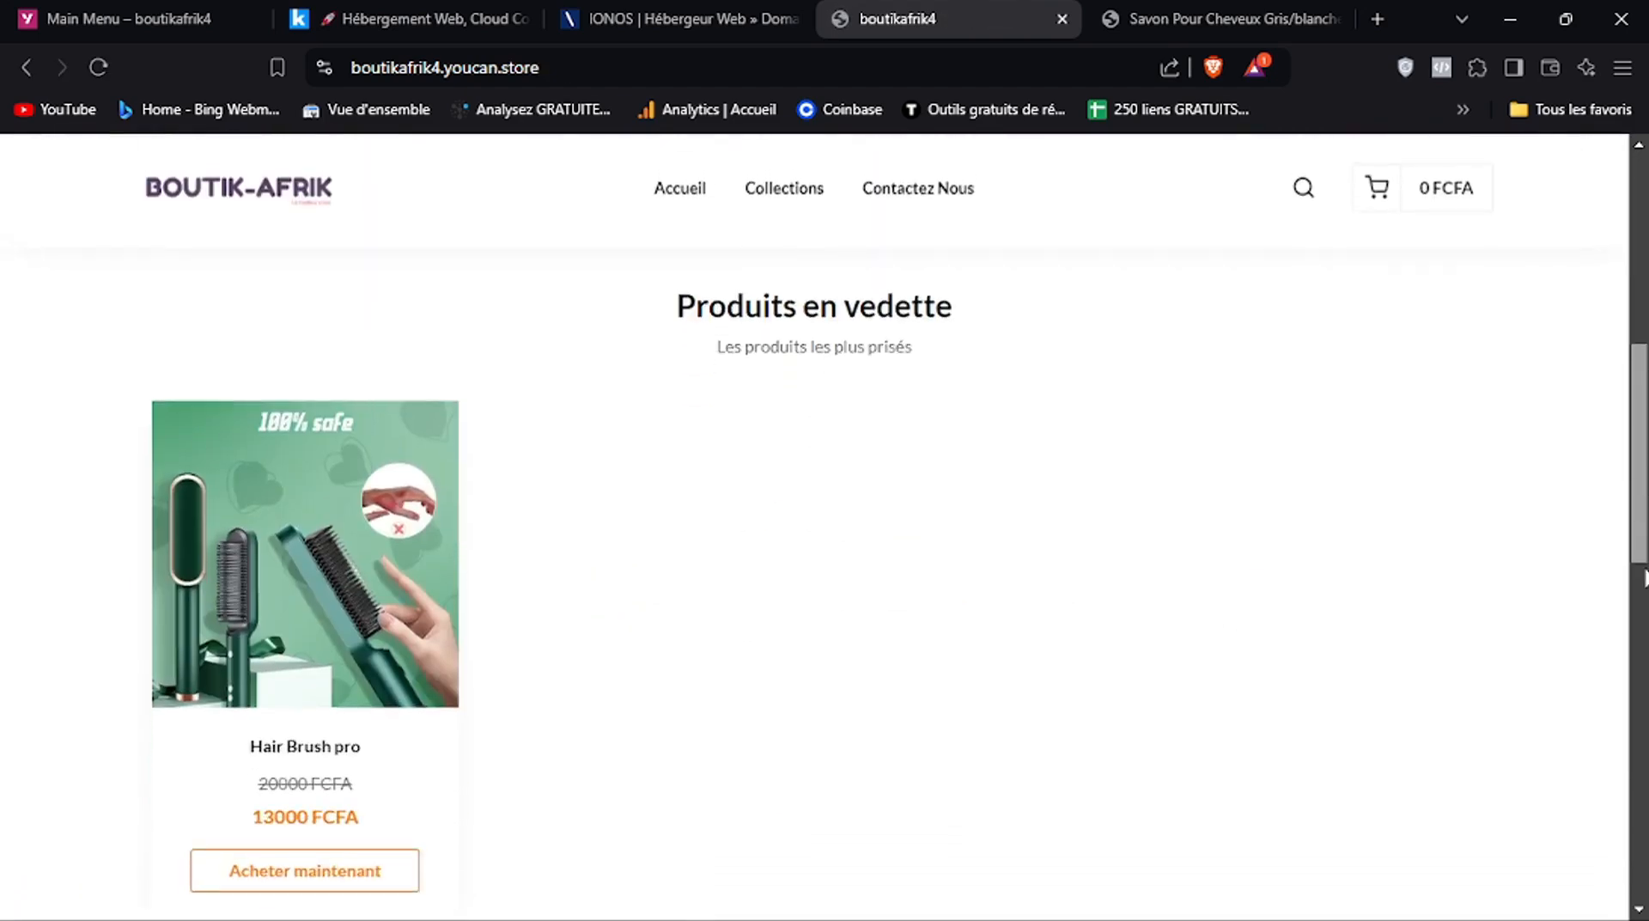
scroll(1644, 578, "down", 5)
scroll(1644, 348, "up", 10)
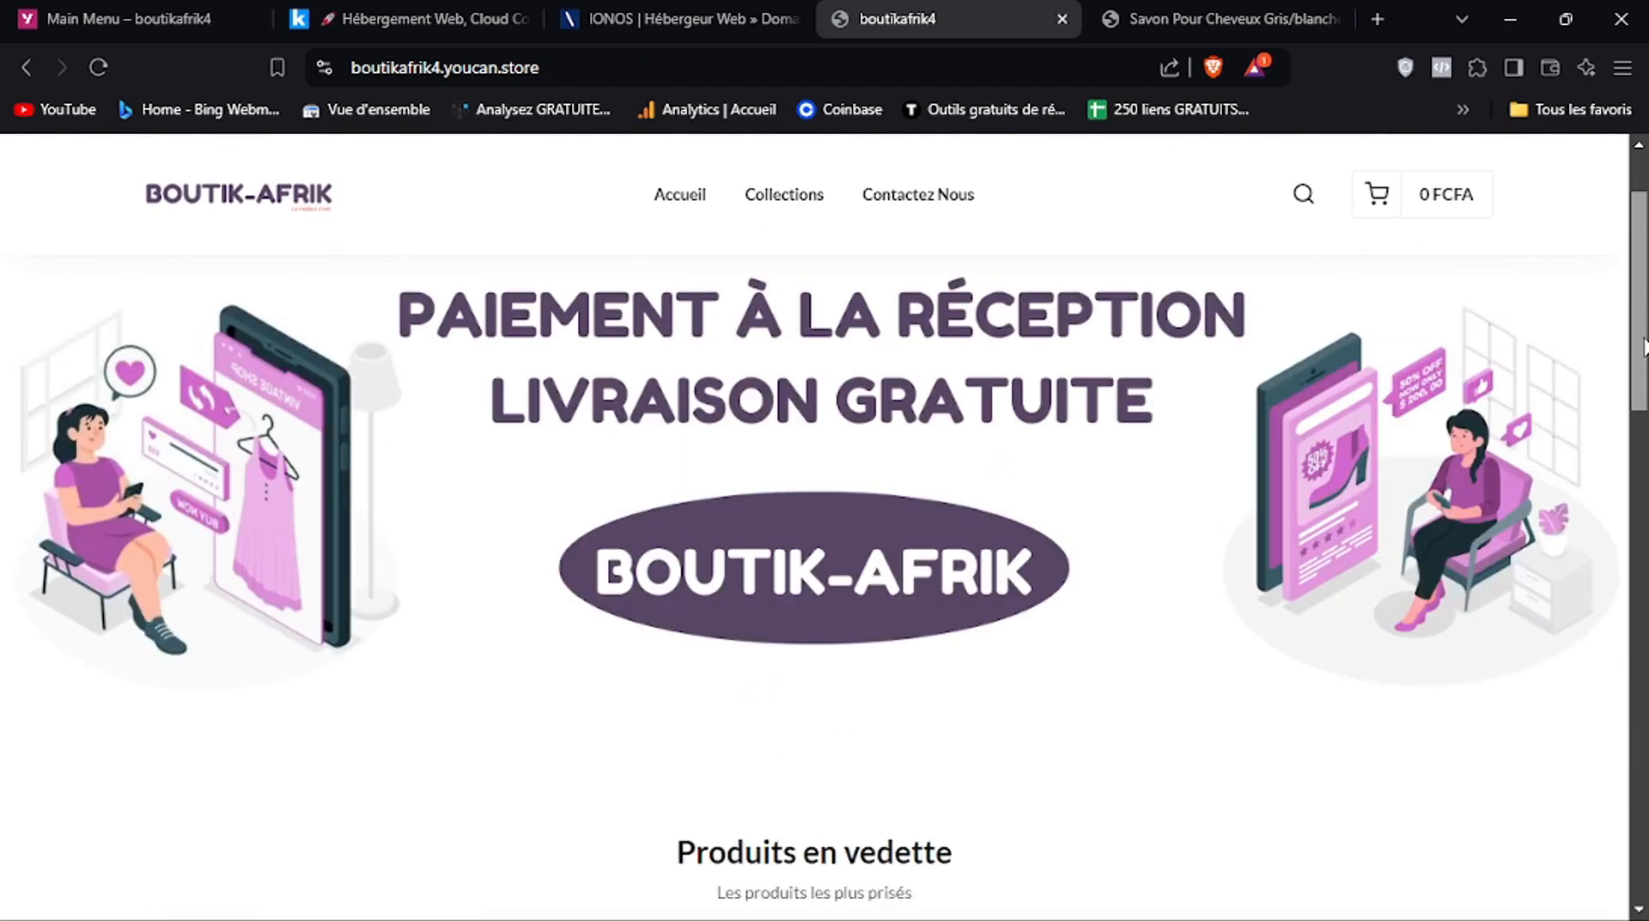
scroll(1645, 348, "up", 2)
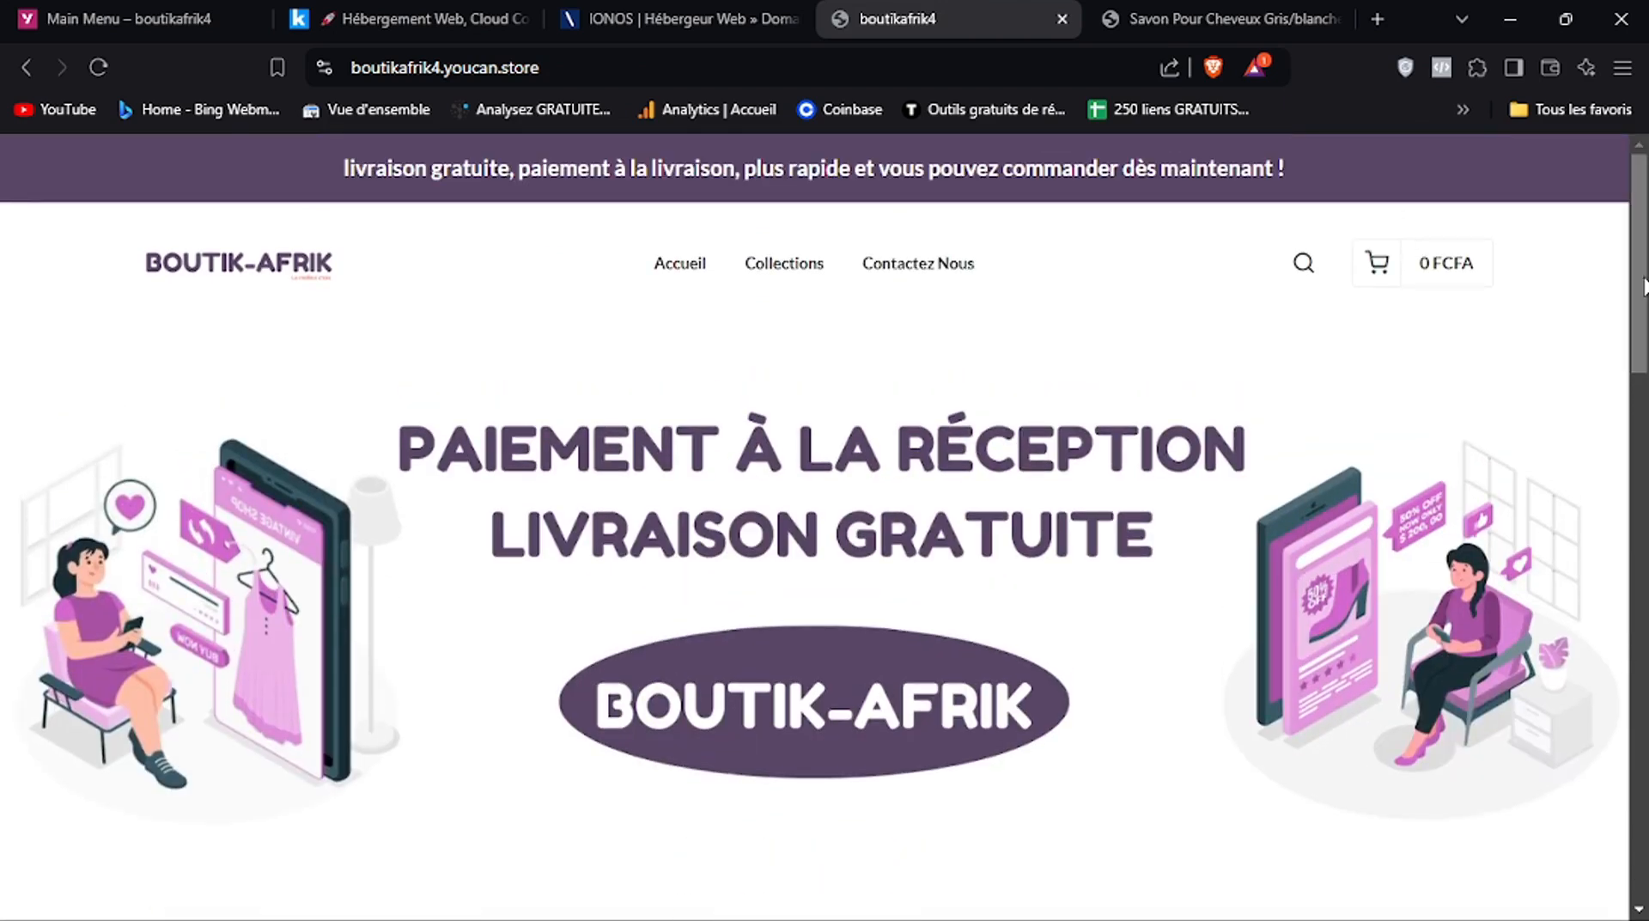